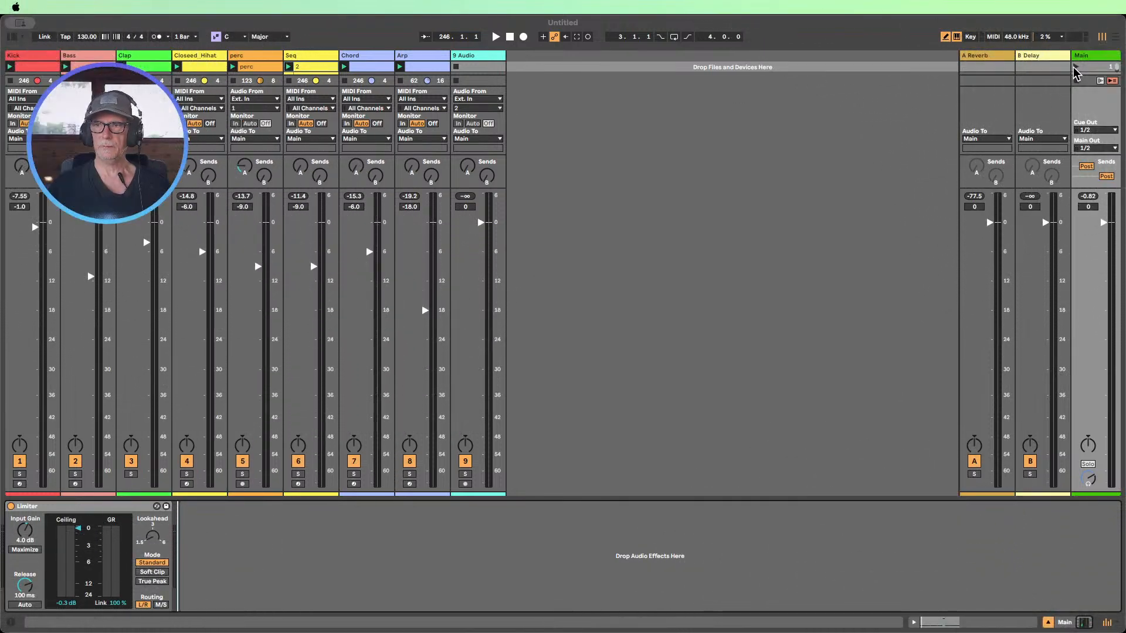
# - Play the existing multitrack arrangement from the start for a short preview and stop playback
pyautogui.press('space')
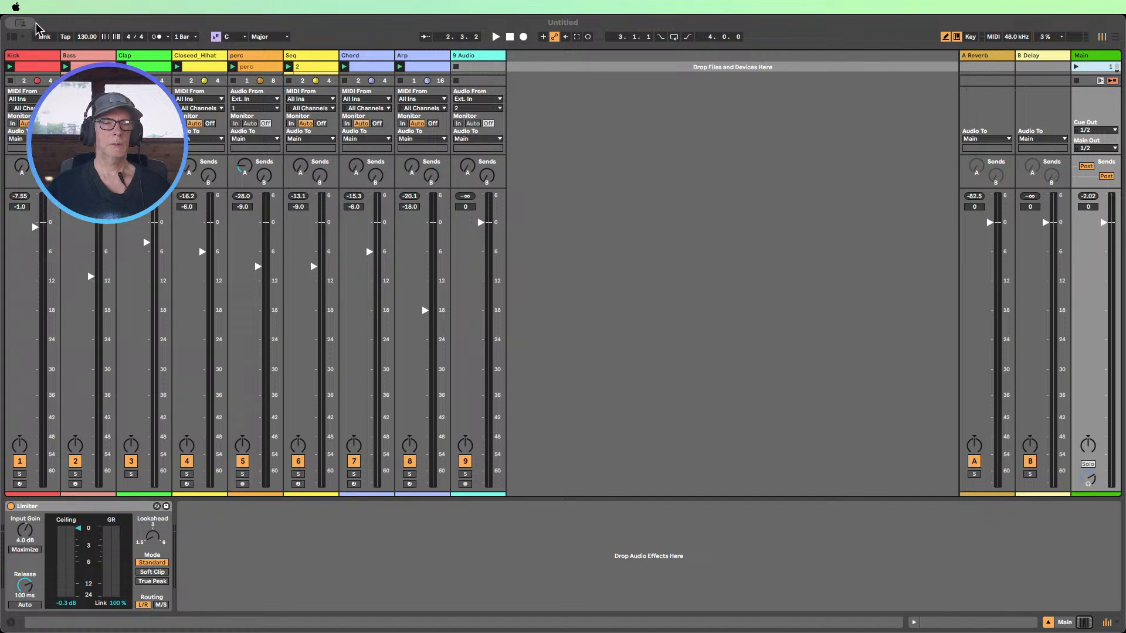
pyautogui.click(496, 36)
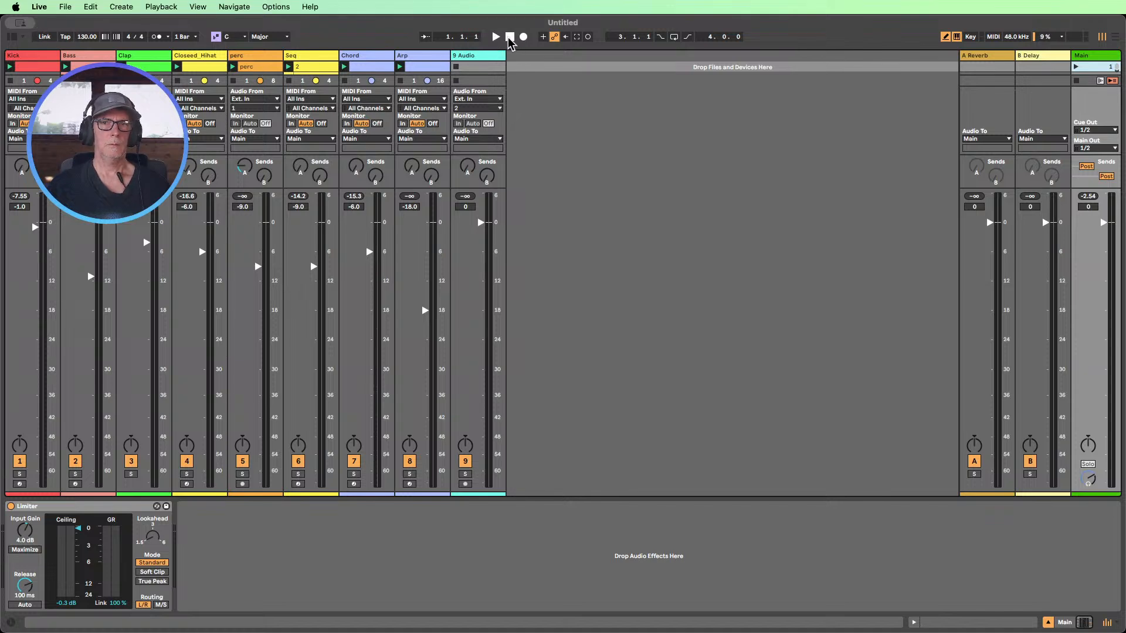
pyautogui.press('space')
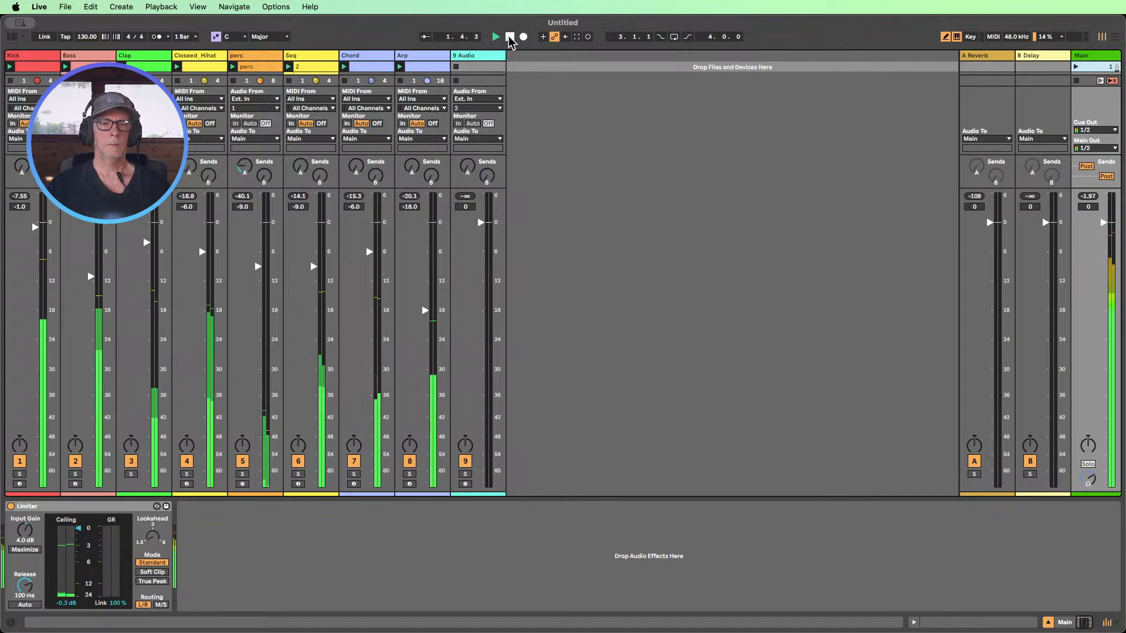
pyautogui.click(509, 37)
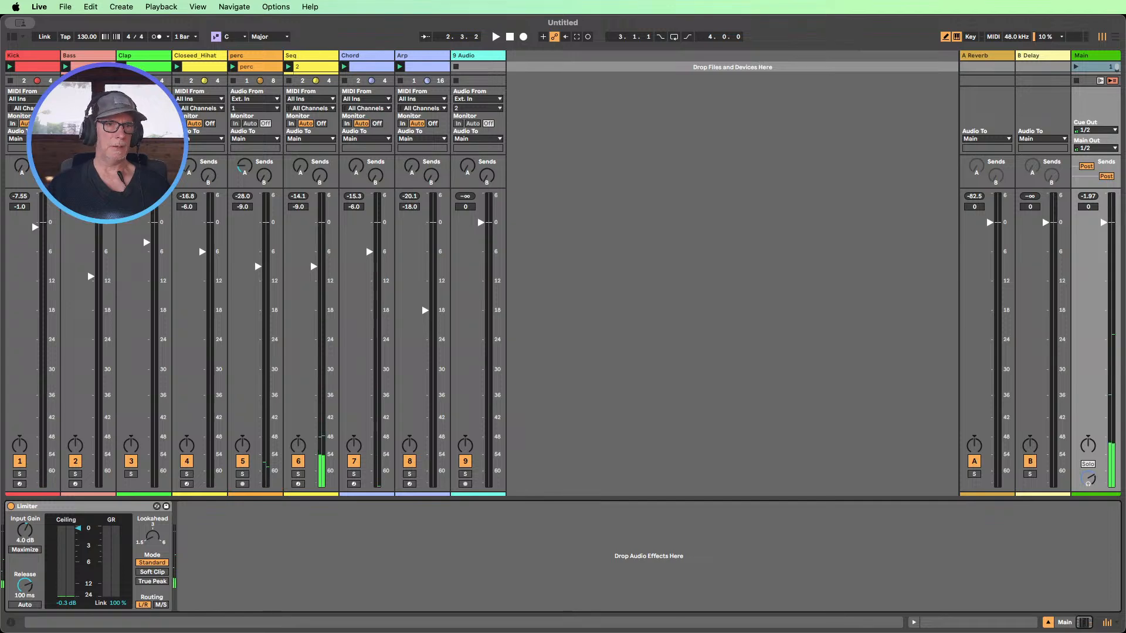
# - Set the audio output device to BlackHole 2ch in the audio settings and close the settings
pyautogui.click(44, 6)
pyautogui.click(89, 45)
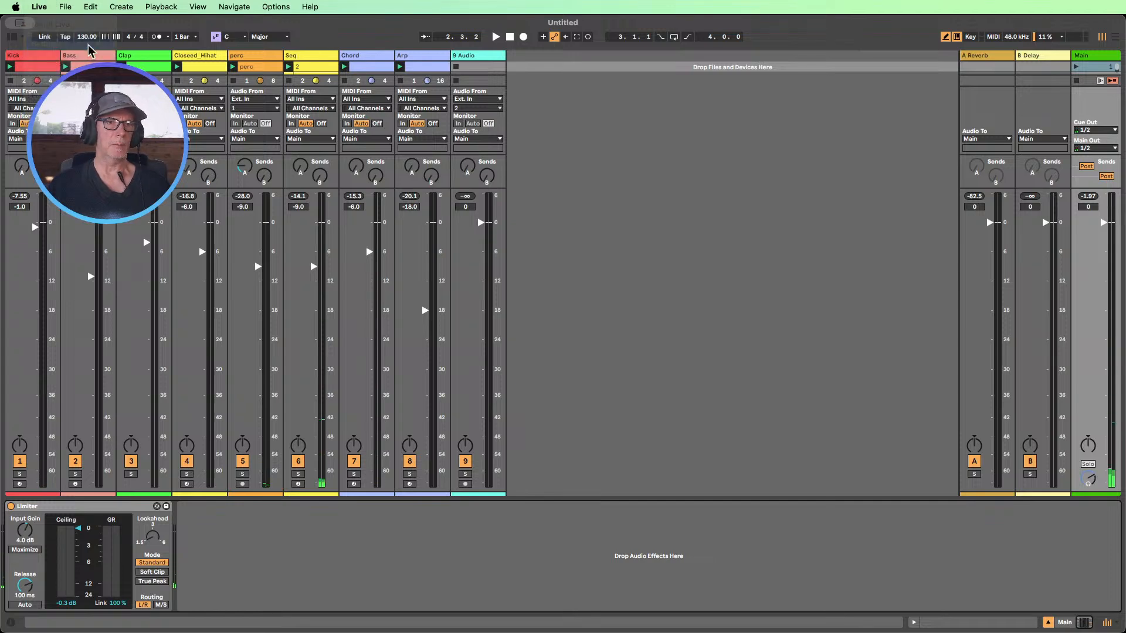
pyautogui.click(660, 209)
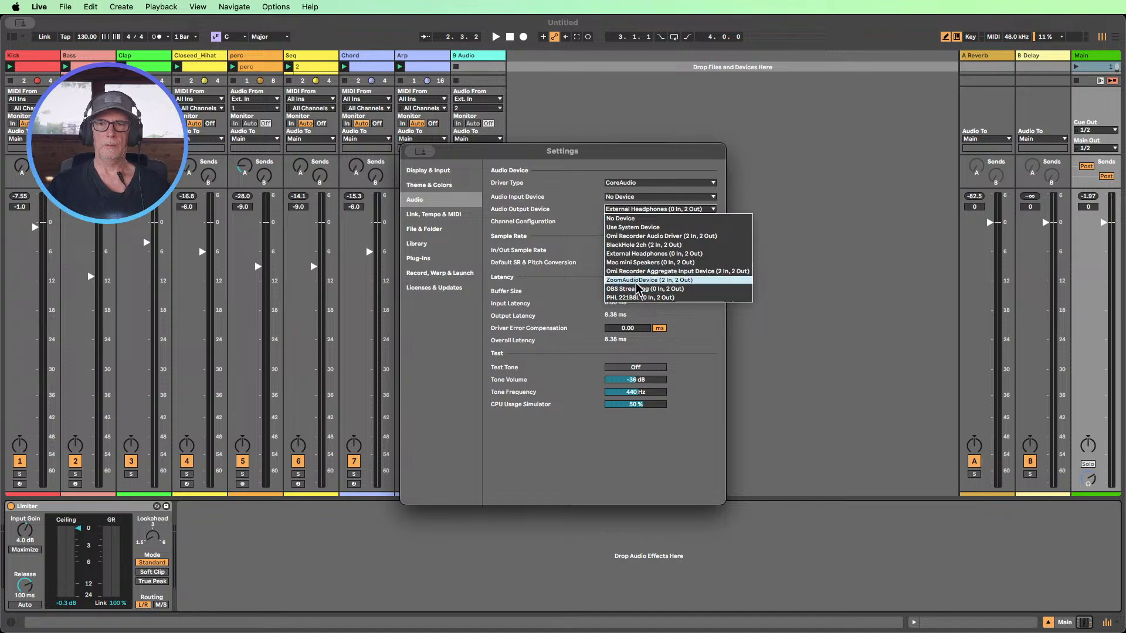
pyautogui.click(633, 245)
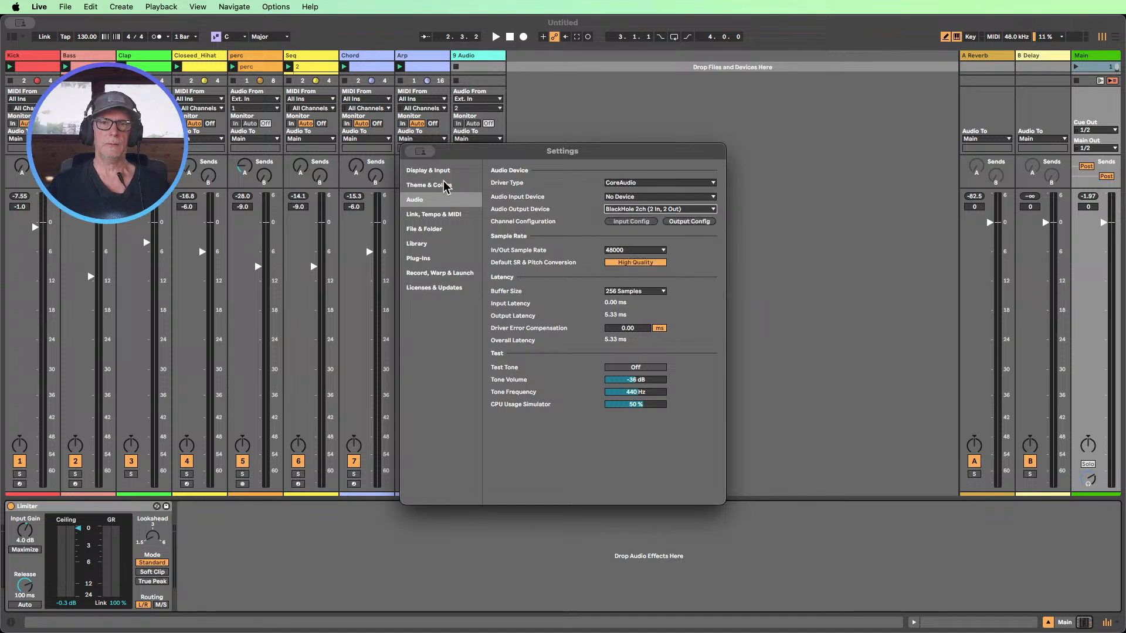
pyautogui.click(418, 152)
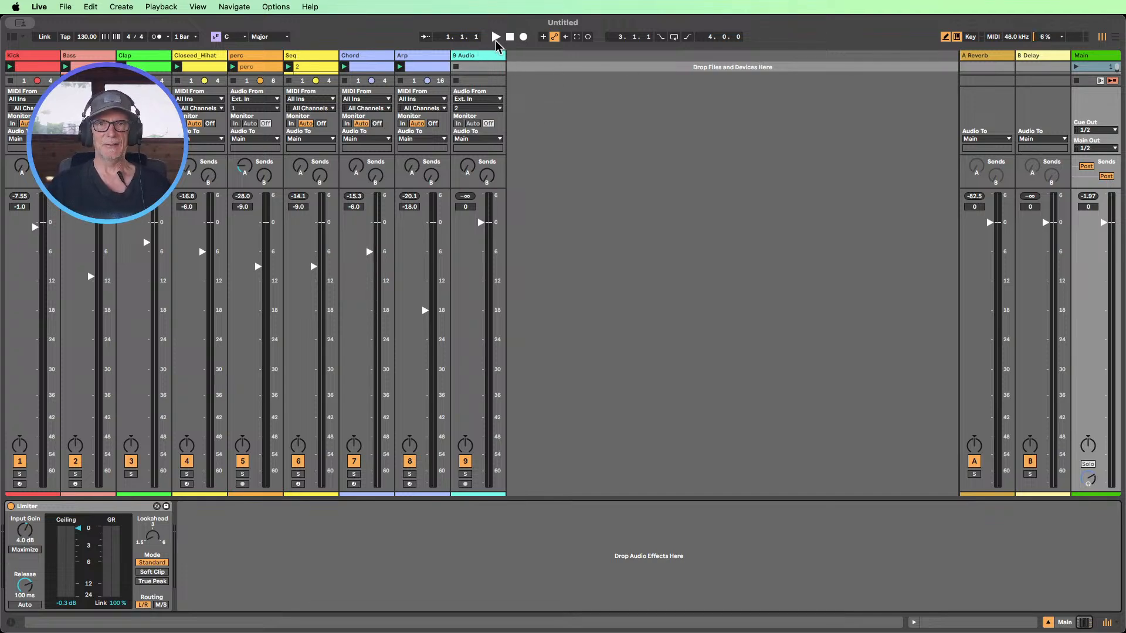
# - Audition scene 1 twice, enlarging the clip slot area to show more scenes, and stop playback
pyautogui.click(1076, 67)
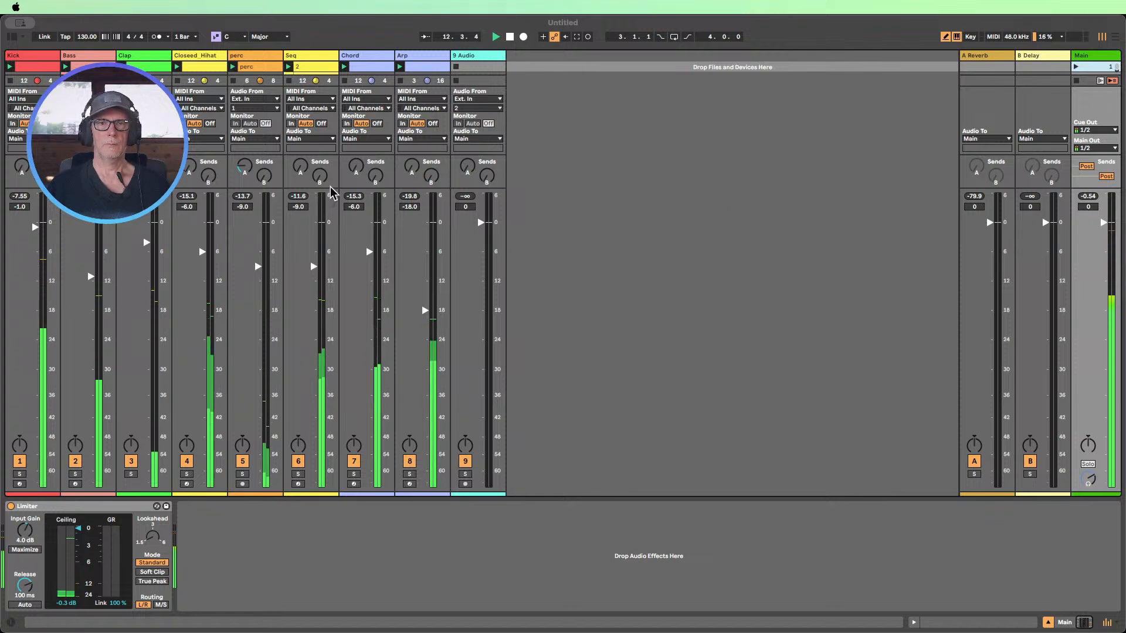
pyautogui.moveTo(337, 187); pyautogui.dragTo(342, 251)
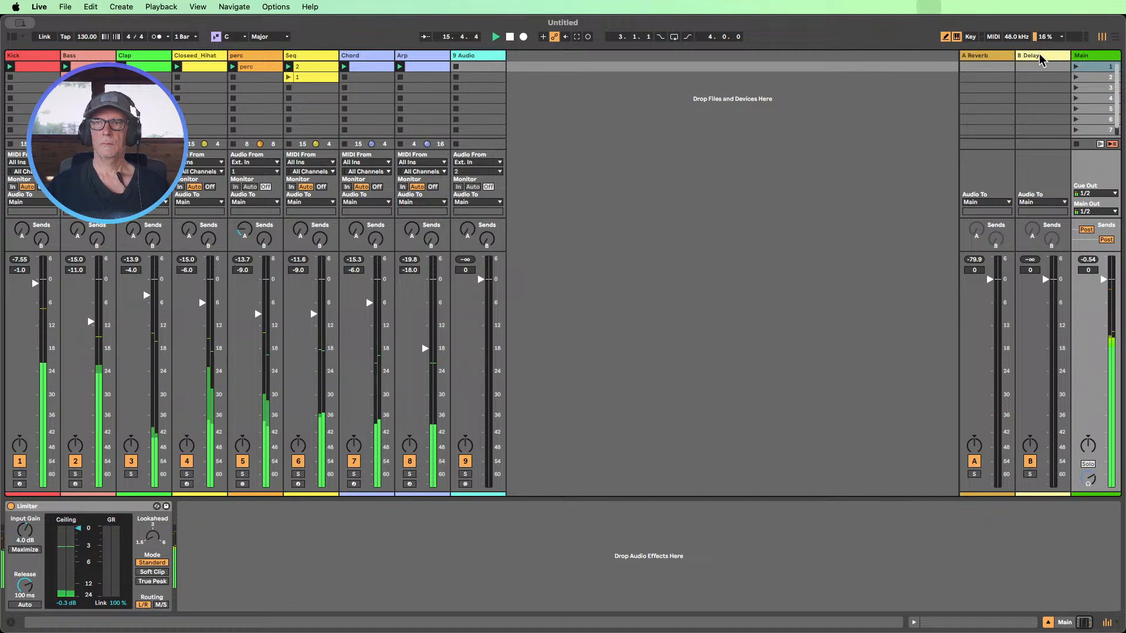
pyautogui.click(510, 37)
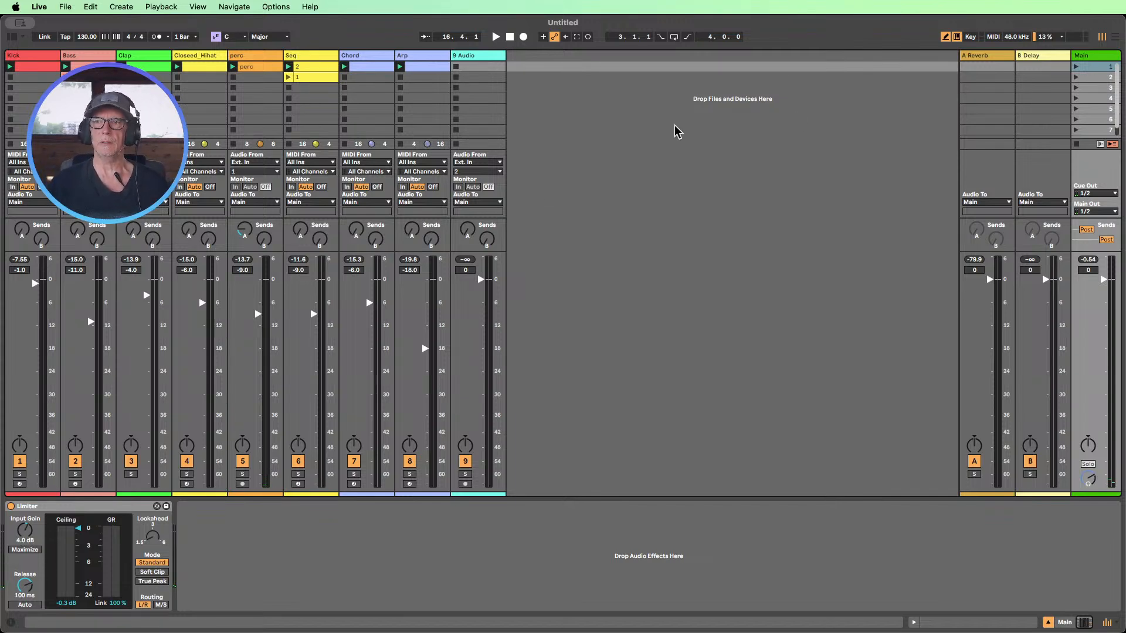
pyautogui.click(1077, 67)
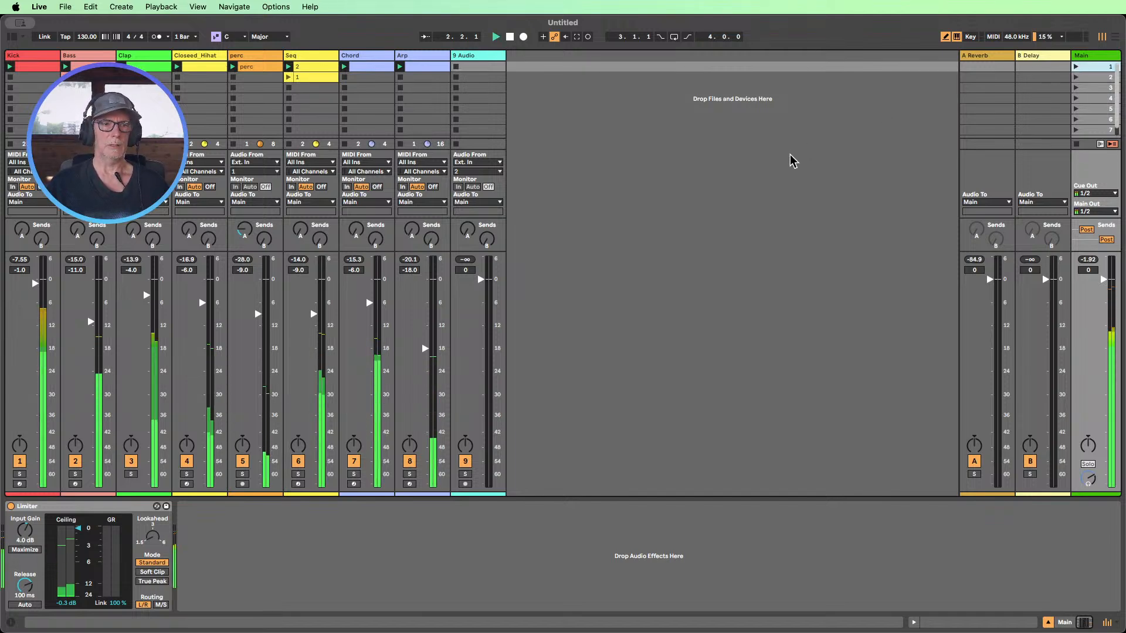
pyautogui.click(509, 37)
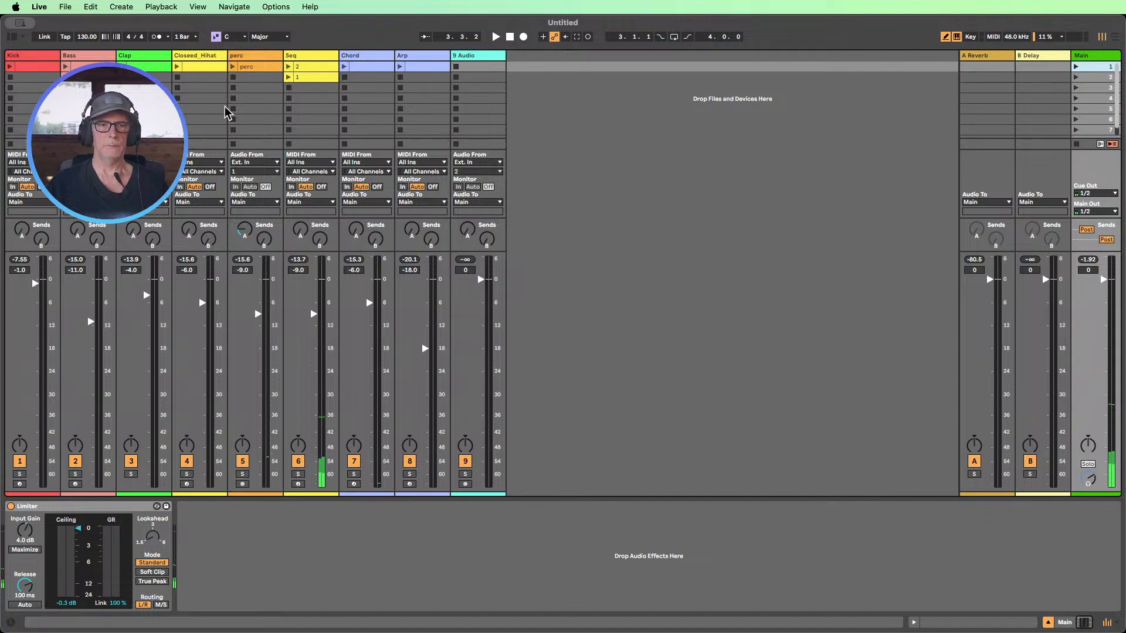
# - Create a new Live Set without saving the changes to the current one
pyautogui.click(65, 6)
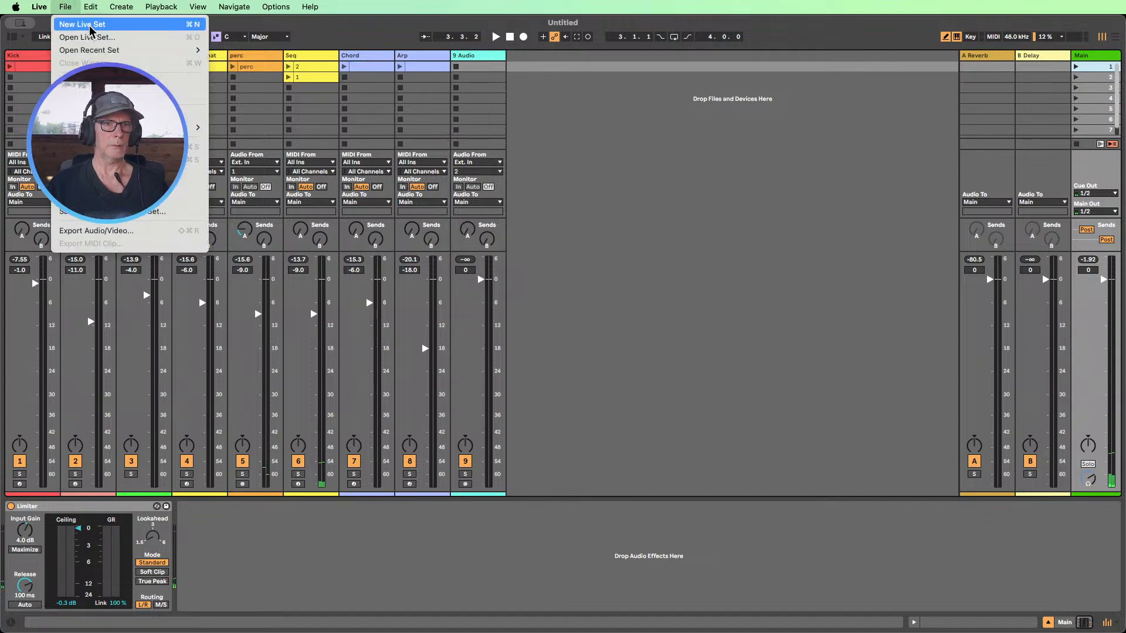
pyautogui.click(91, 26)
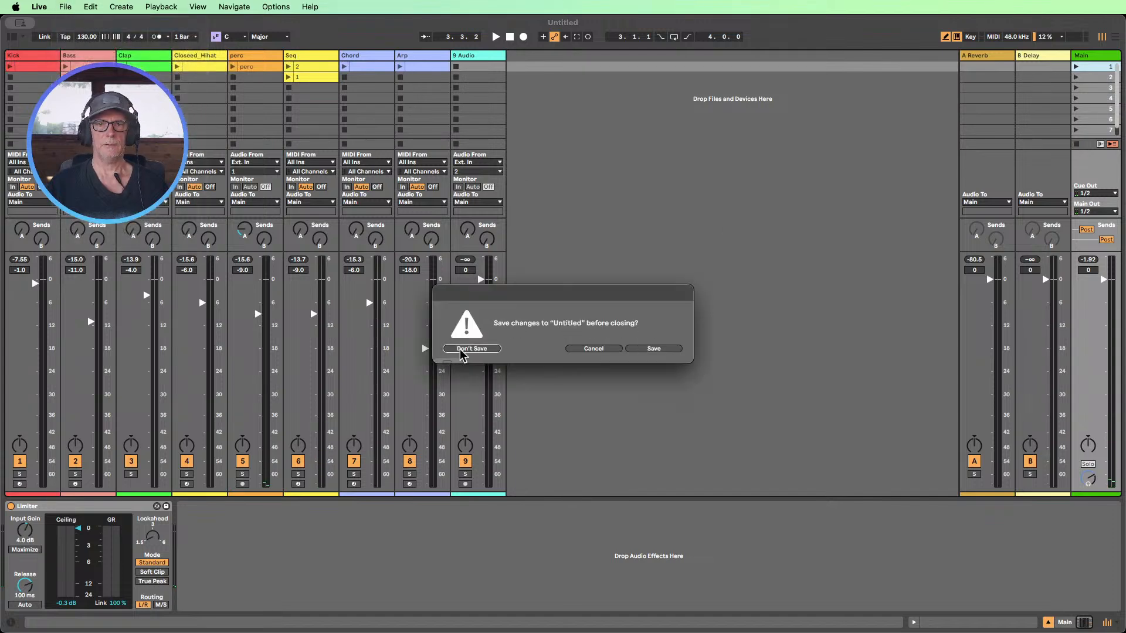
pyautogui.click(472, 349)
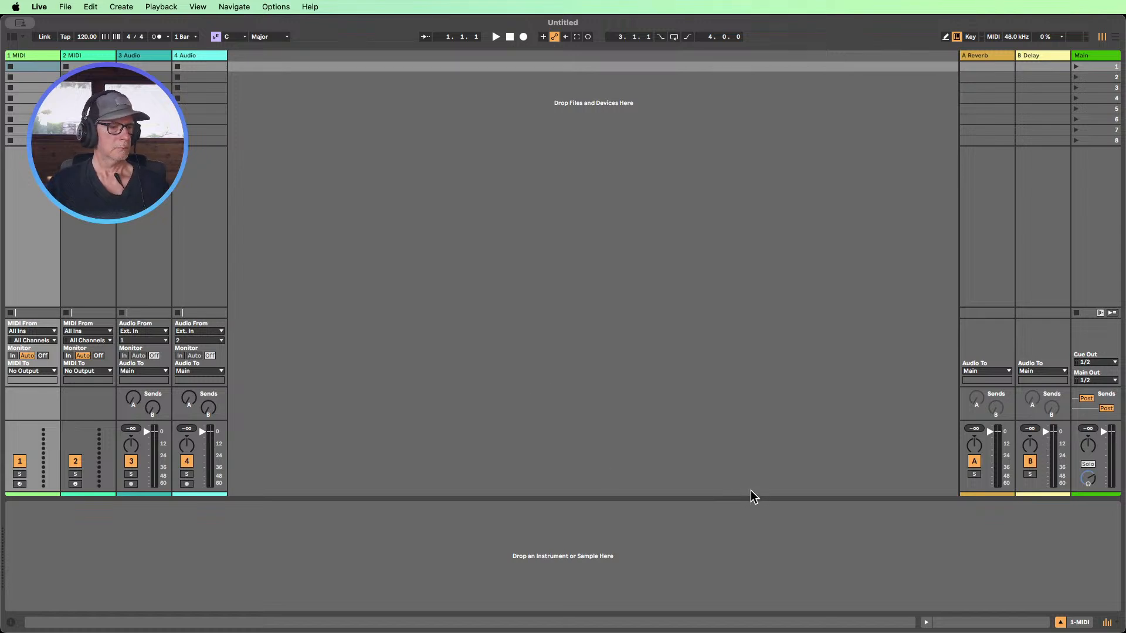
# - Rearrange the workspace by hiding the device view, enlarging the mixer's level meters and showing the browser
pyautogui.click(1060, 621)
pyautogui.moveTo(107, 534); pyautogui.dragTo(115, 388)
pyautogui.click(11, 37)
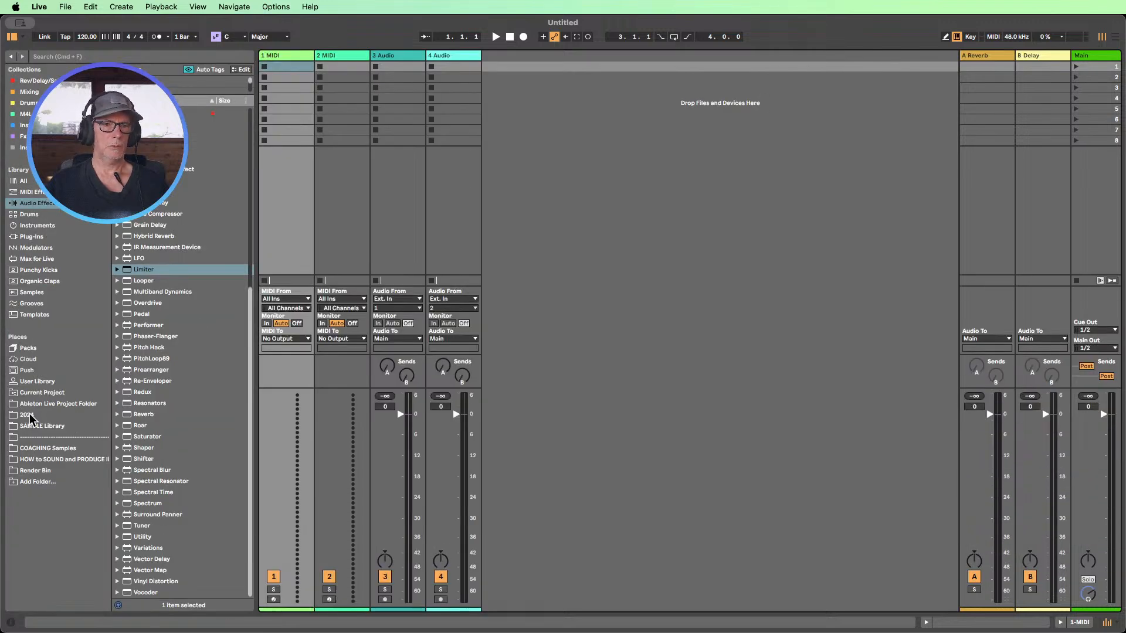
# - Add Dub.als from the User Library as a new track after 4 Audio and hide the browser
pyautogui.click(37, 381)
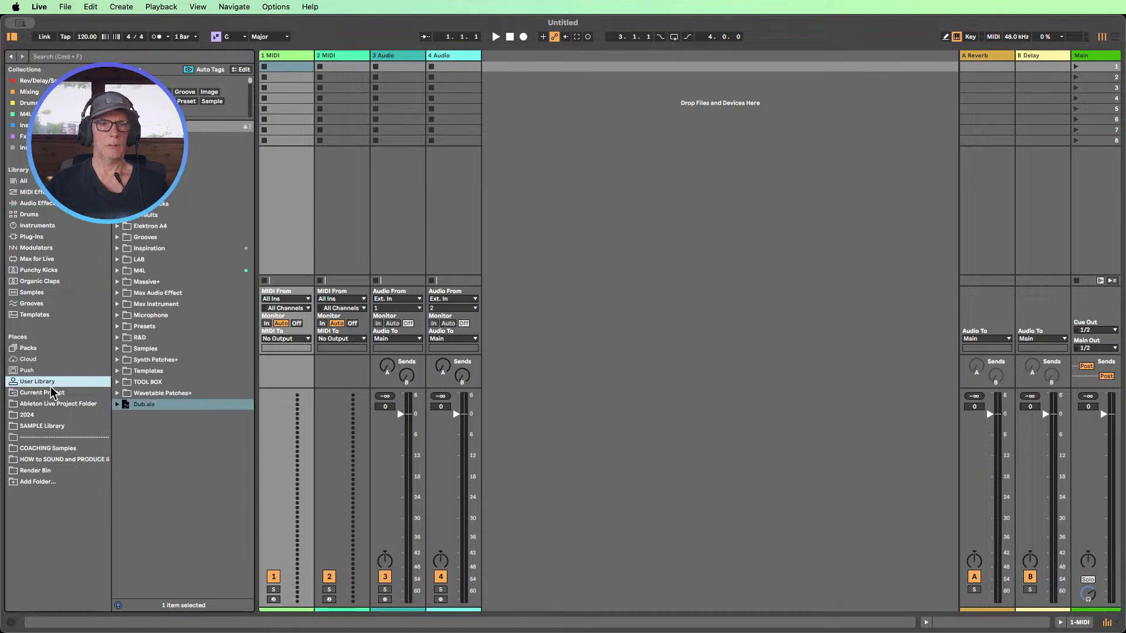
pyautogui.moveTo(145, 404); pyautogui.dragTo(533, 51)
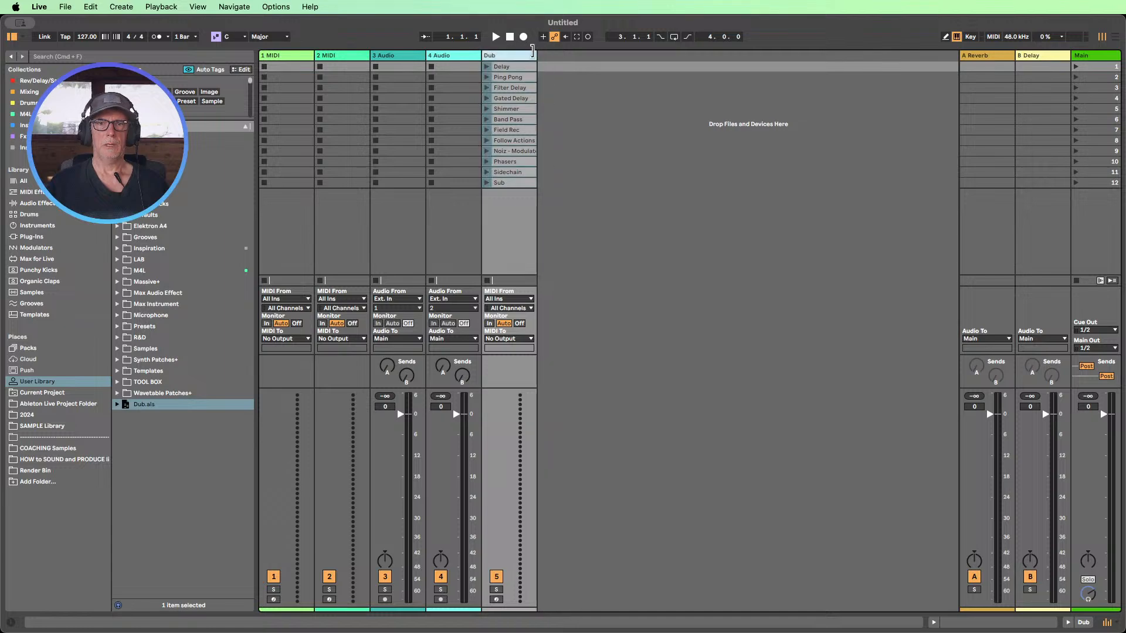
pyautogui.click(13, 37)
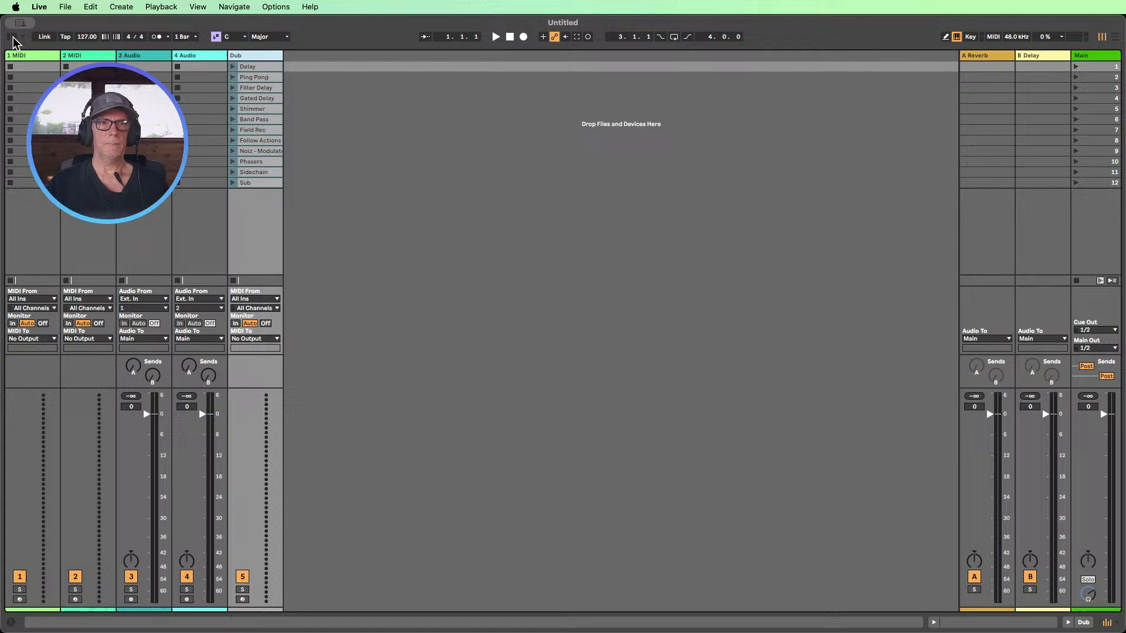
# - Set the song tempo to 130 BPM and show the browser again
pyautogui.click(87, 37)
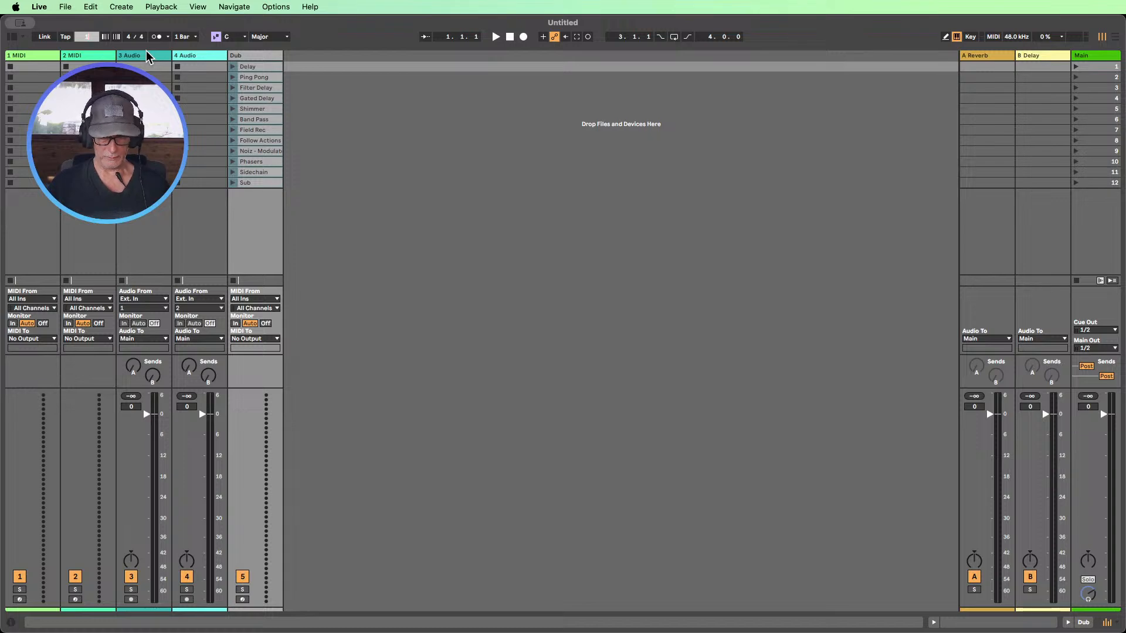
pyautogui.click(394, 183)
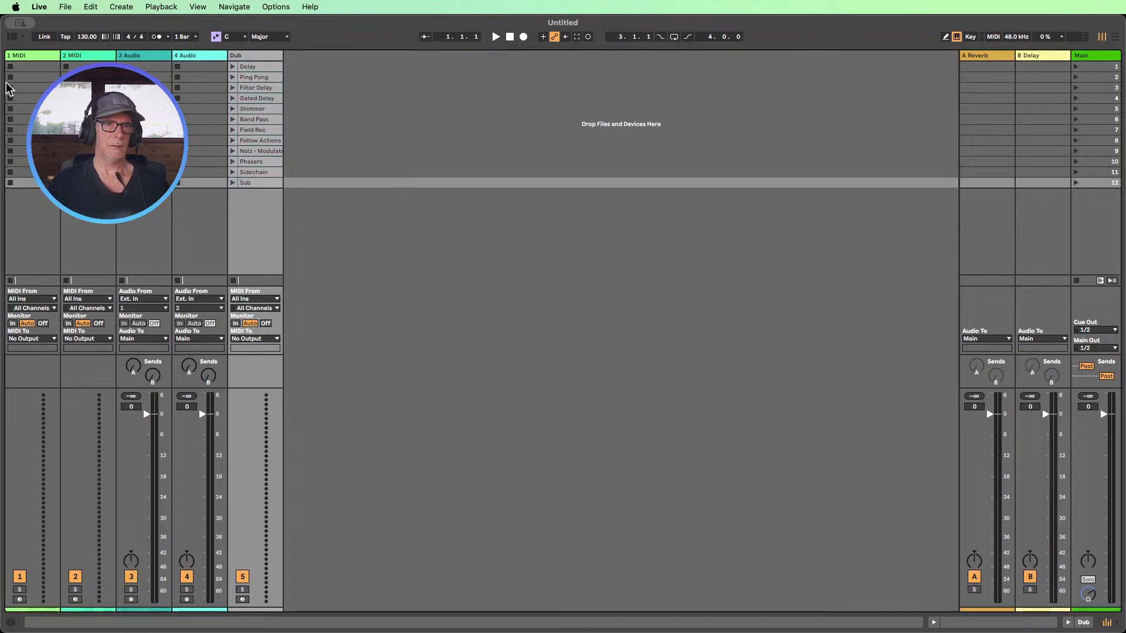
pyautogui.click(11, 37)
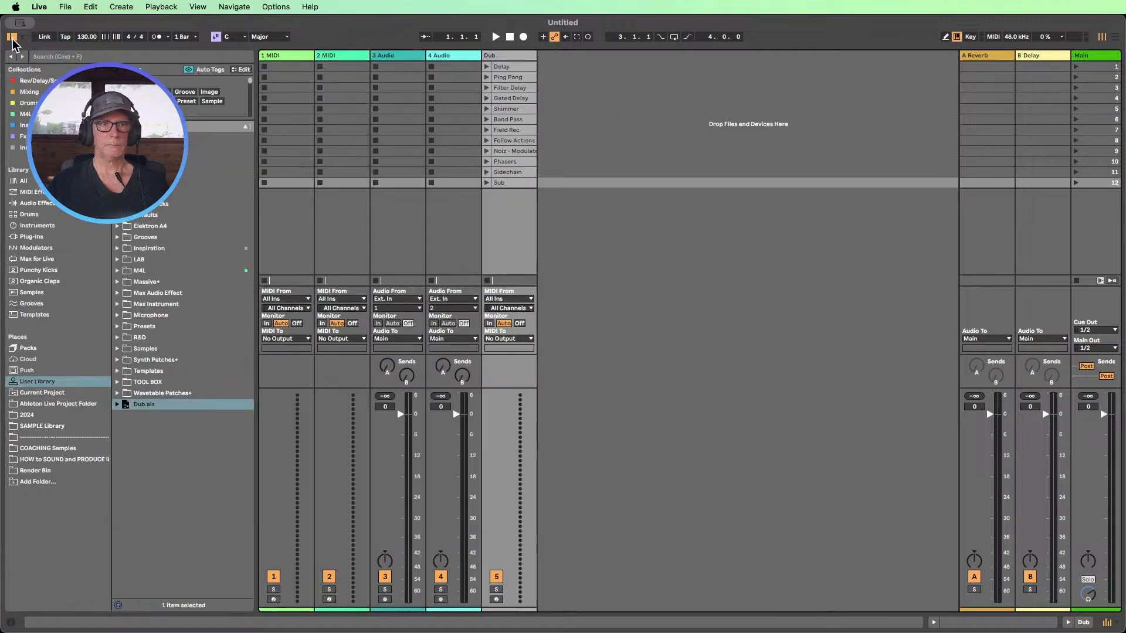
# - Create a MIDI clip in the first slot of track 1 and draw C3 sixteenth notes on all four beats
pyautogui.click(280, 57)
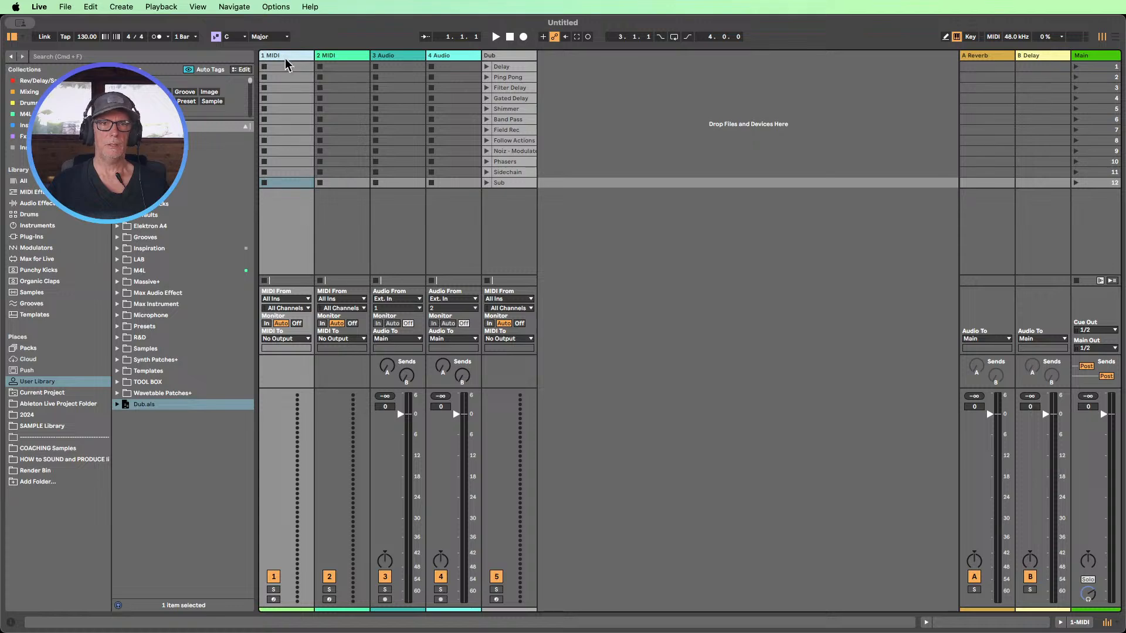
pyautogui.doubleClick(287, 66)
pyautogui.press('b')
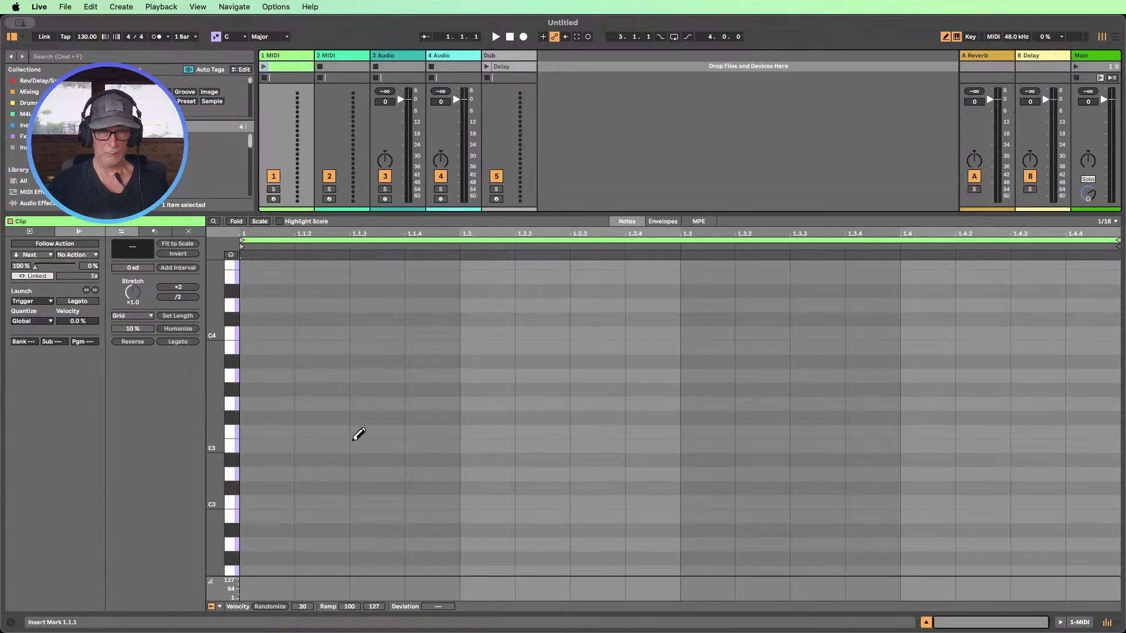
pyautogui.click(278, 501)
pyautogui.click(490, 502)
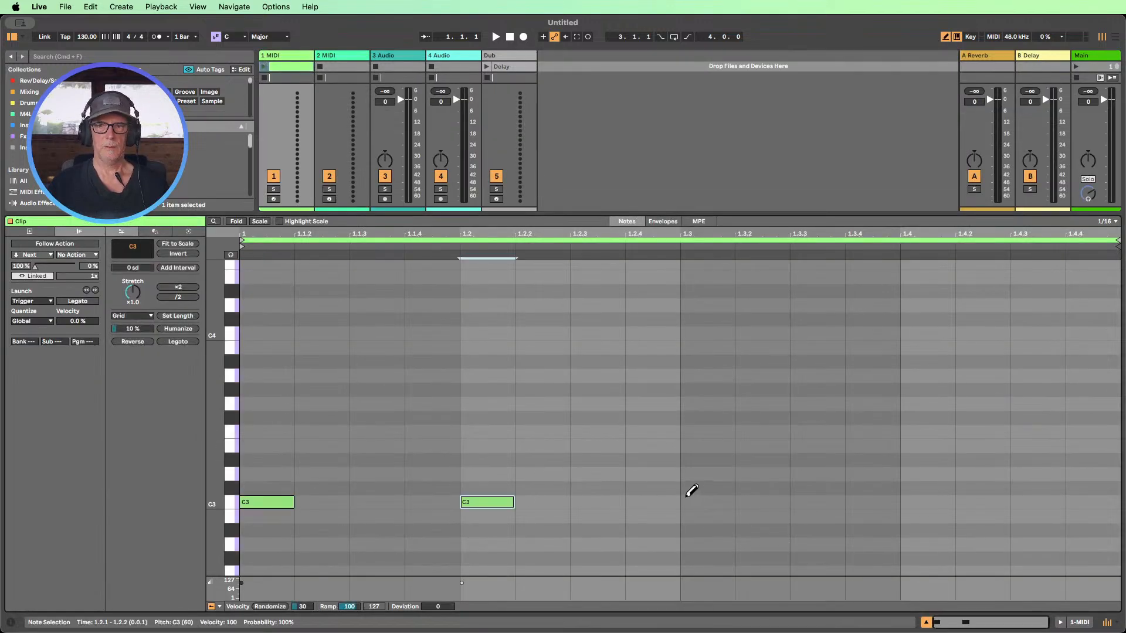
pyautogui.click(687, 502)
pyautogui.click(915, 502)
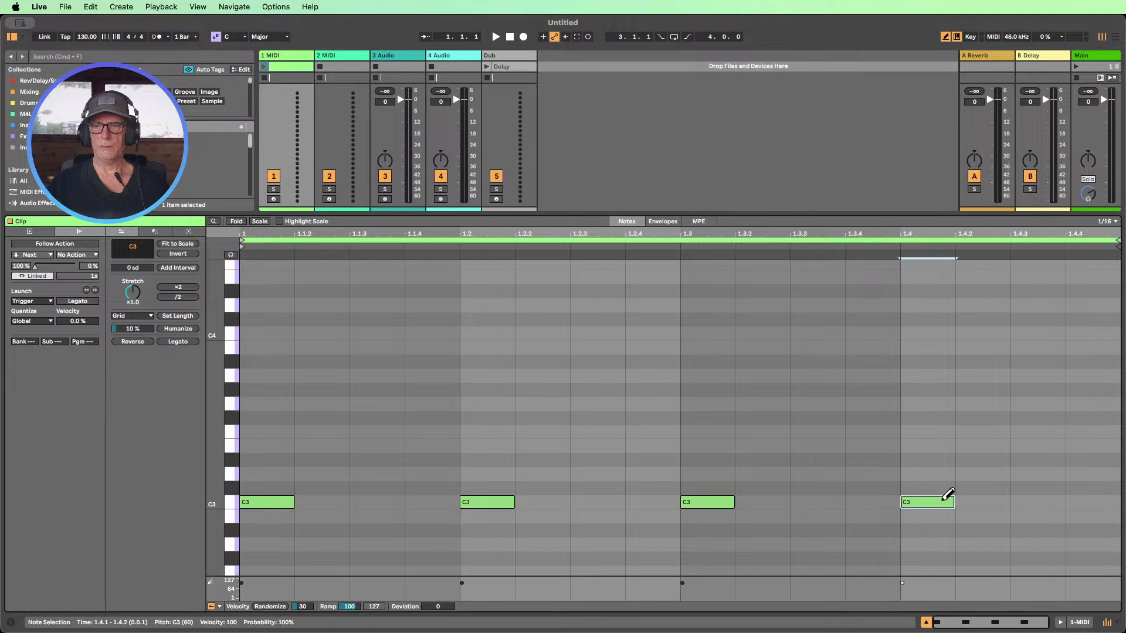
pyautogui.click(925, 622)
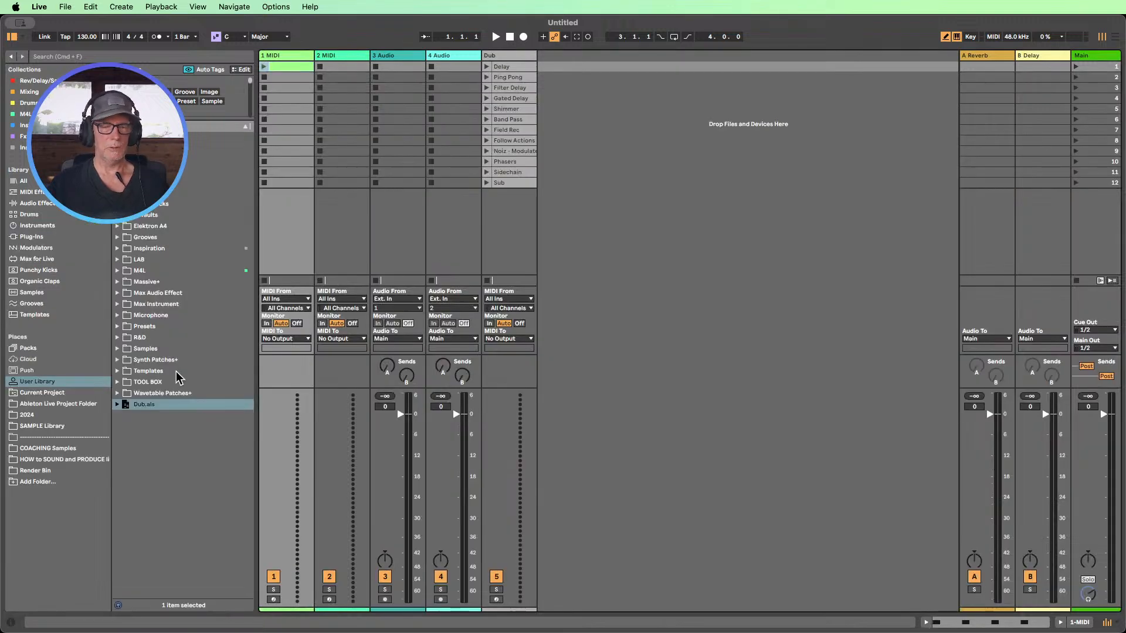
# - Load the DS Kick instrument from the browser onto the first MIDI track
pyautogui.moveTo(256, 135); pyautogui.dragTo(252, 136)
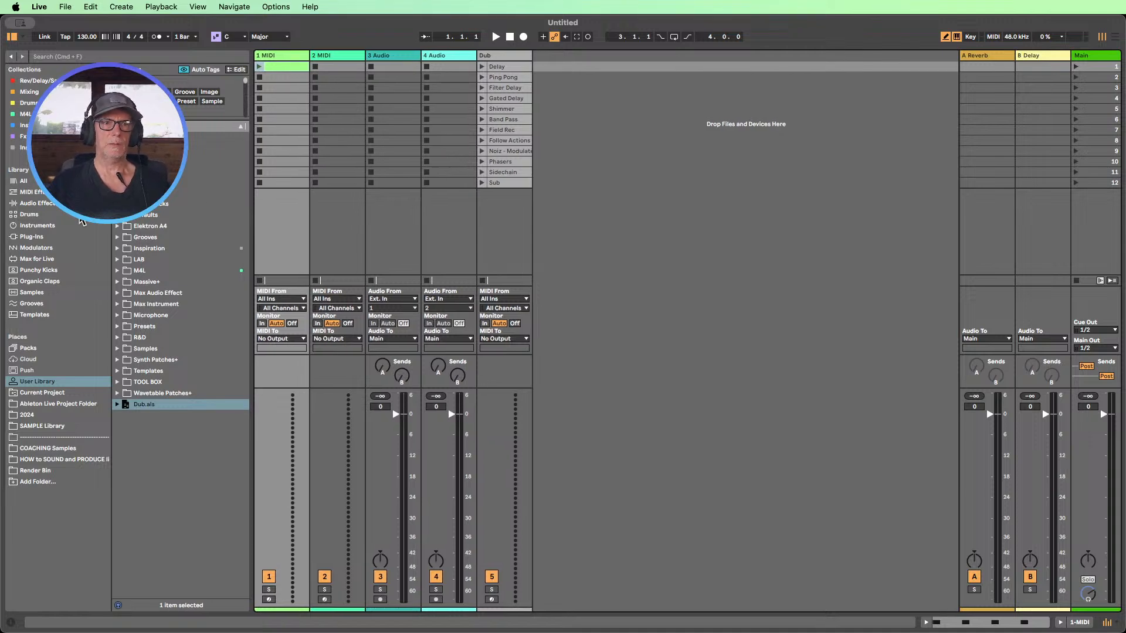
pyautogui.click(29, 215)
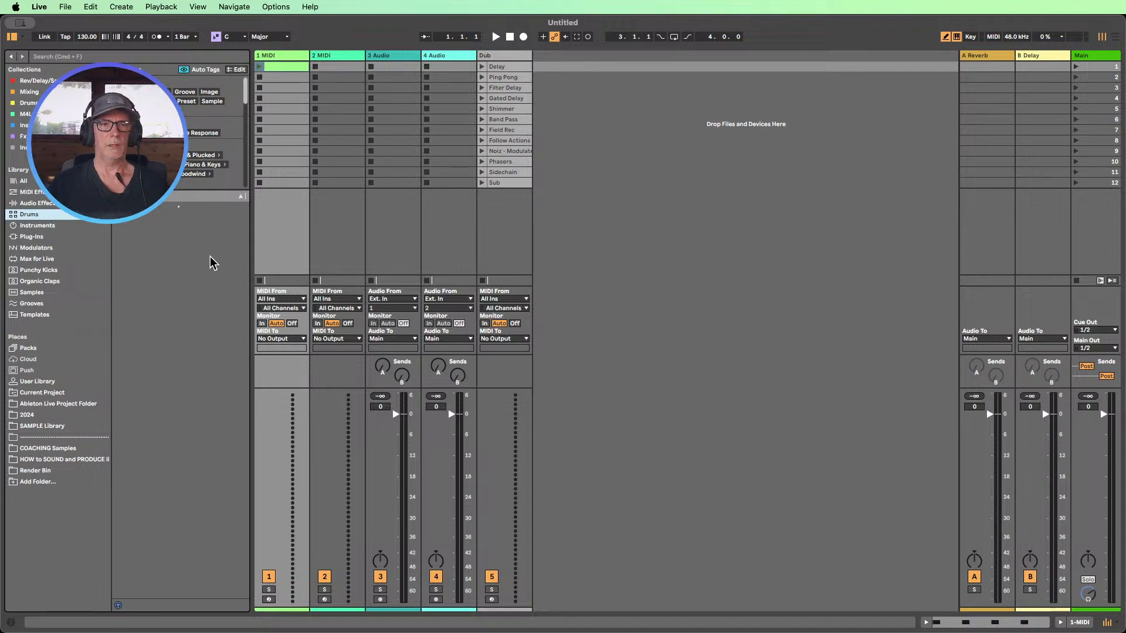
pyautogui.click(36, 226)
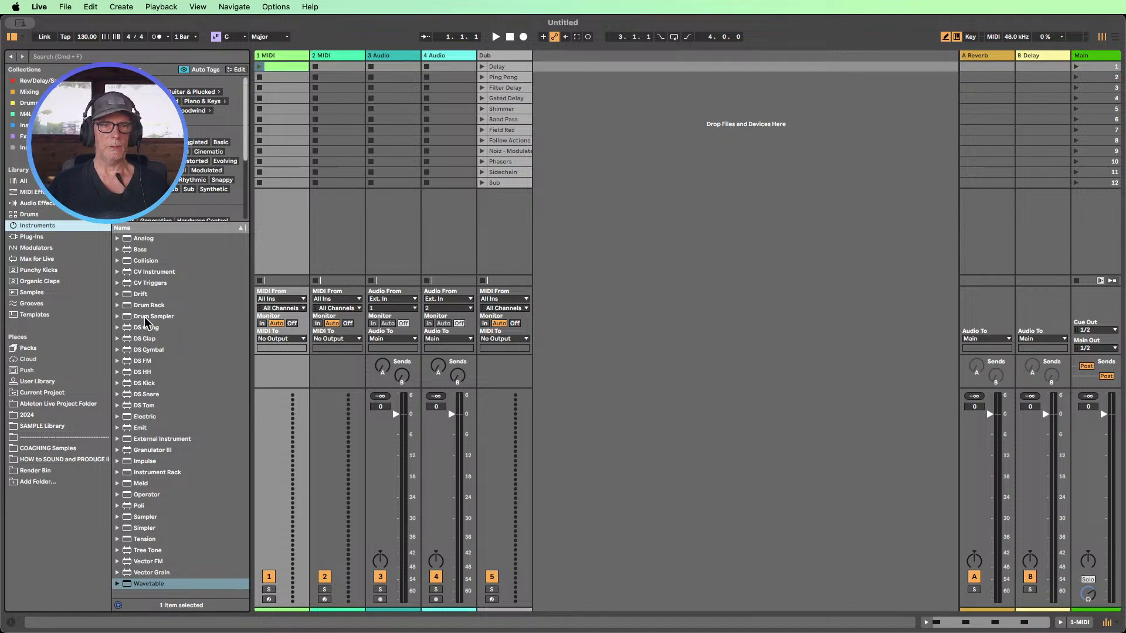
pyautogui.doubleClick(146, 387)
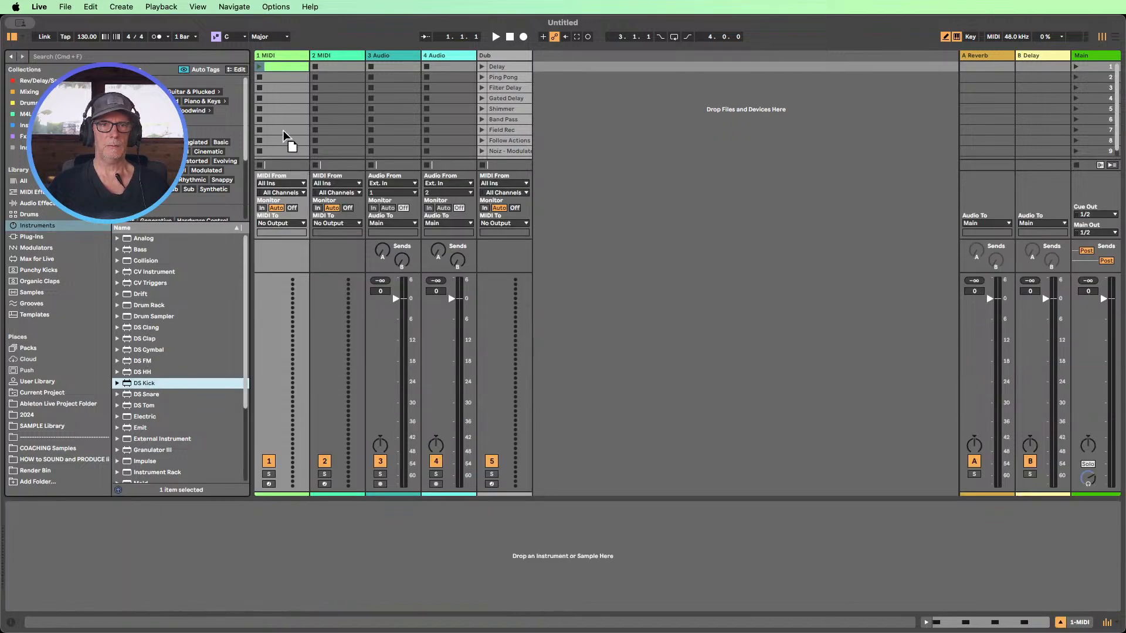
# - Play the kick clip while setting DS Kick's Env to 67.0 % and Decay to 44.4 %, and stop playback
pyautogui.click(258, 67)
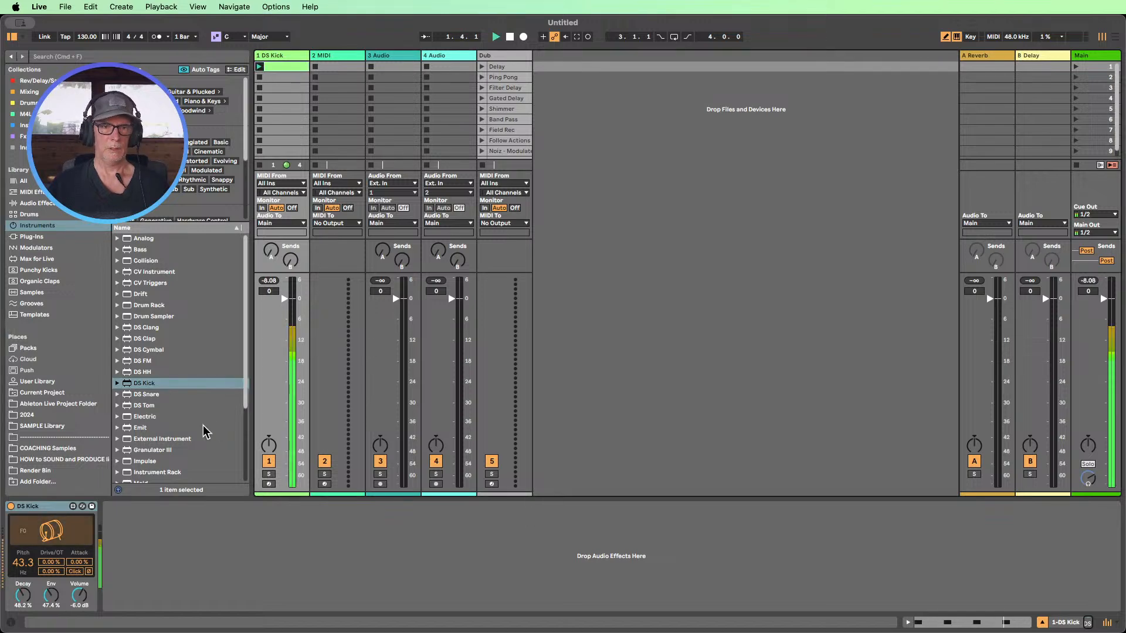
pyautogui.moveTo(53, 599); pyautogui.dragTo(23, 599)
pyautogui.click(22, 595)
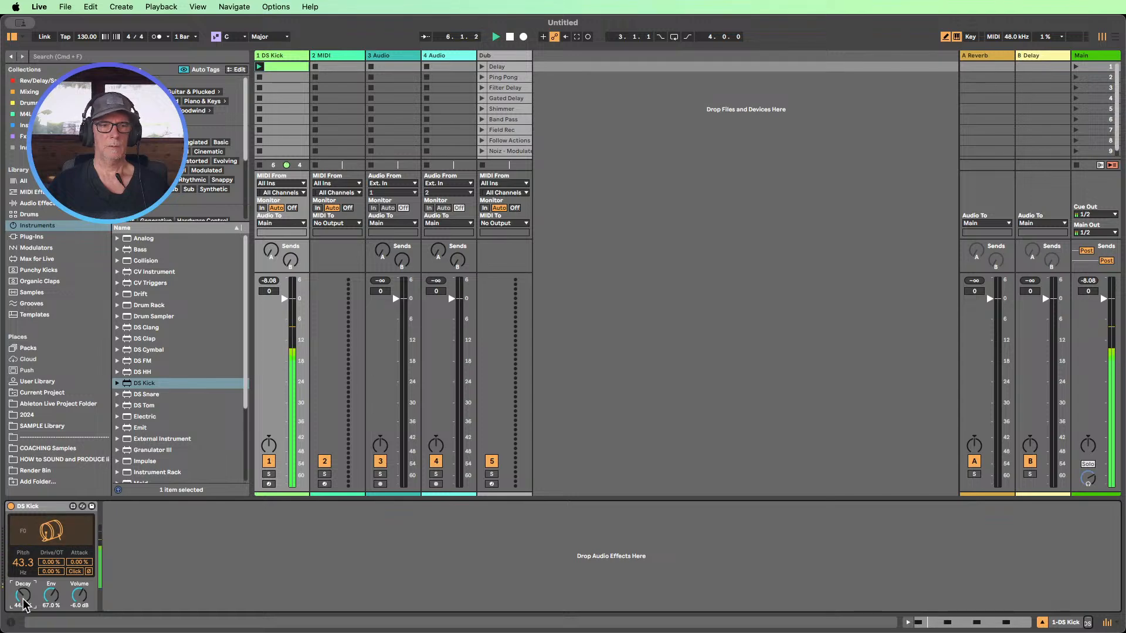
pyautogui.click(149, 548)
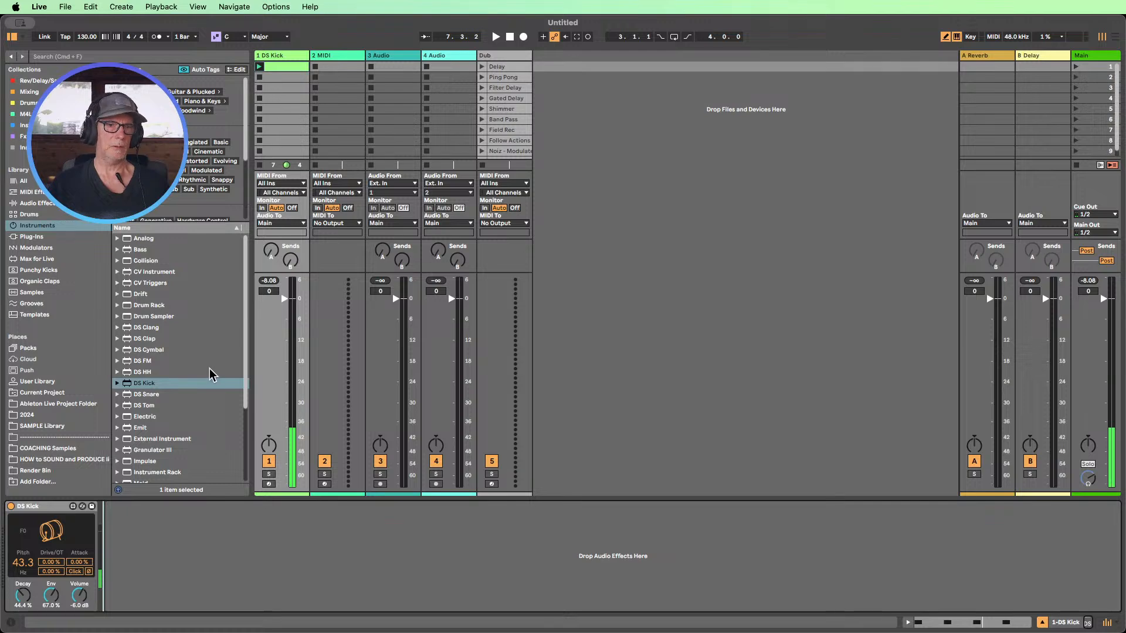
# - Duplicate the DS Kick clip's loop so its pattern runs for two bars, and close the clip view
pyautogui.doubleClick(282, 67)
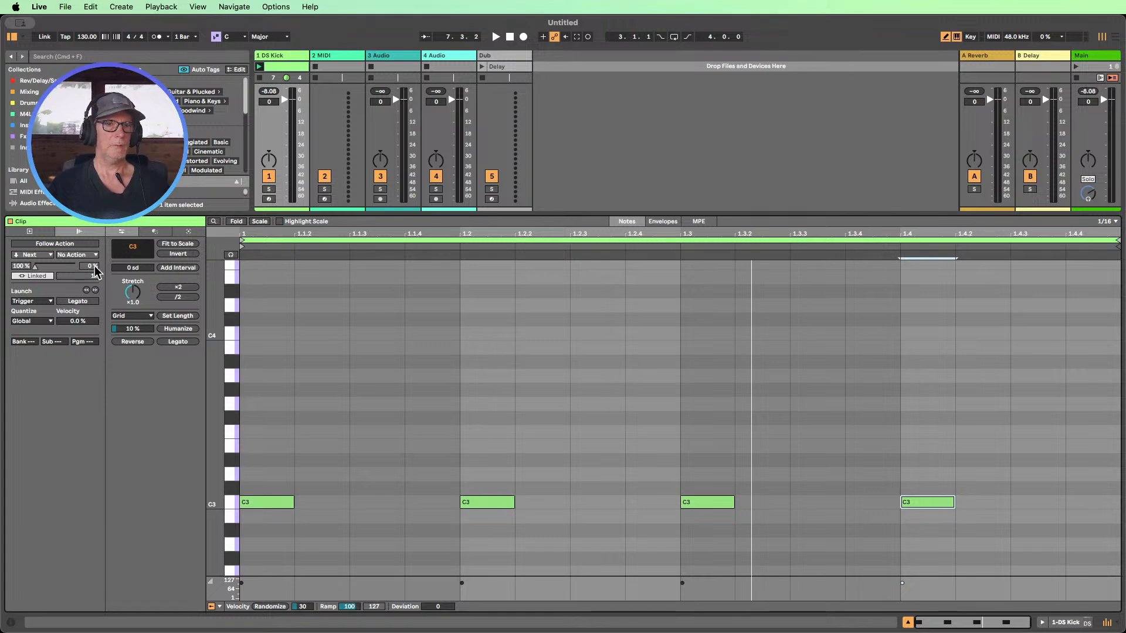
pyautogui.click(33, 234)
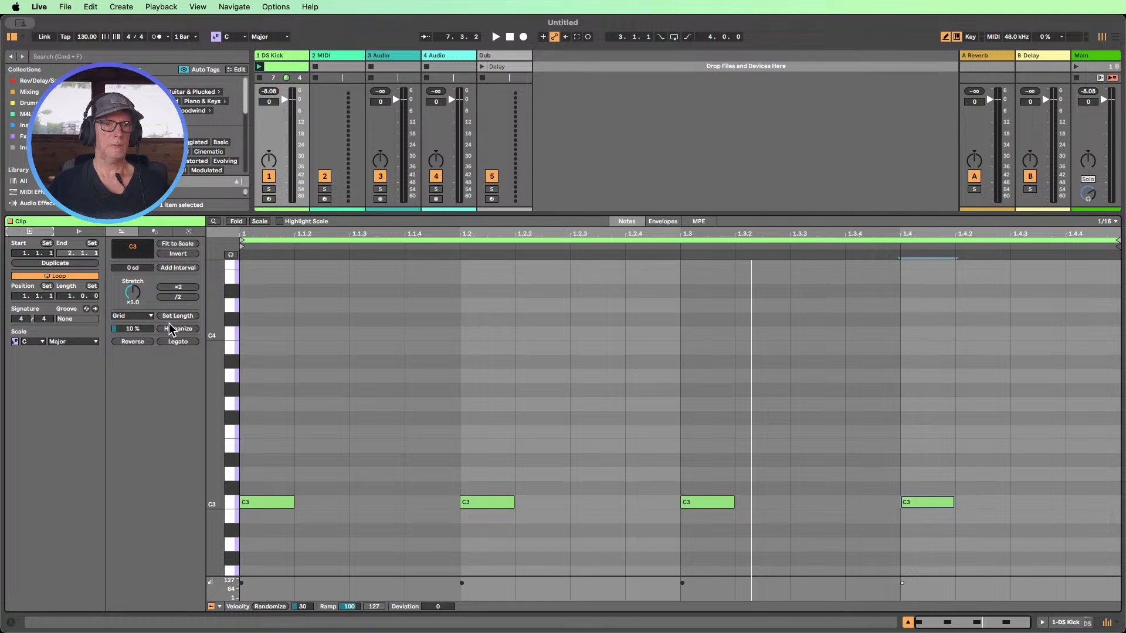
pyautogui.click(55, 263)
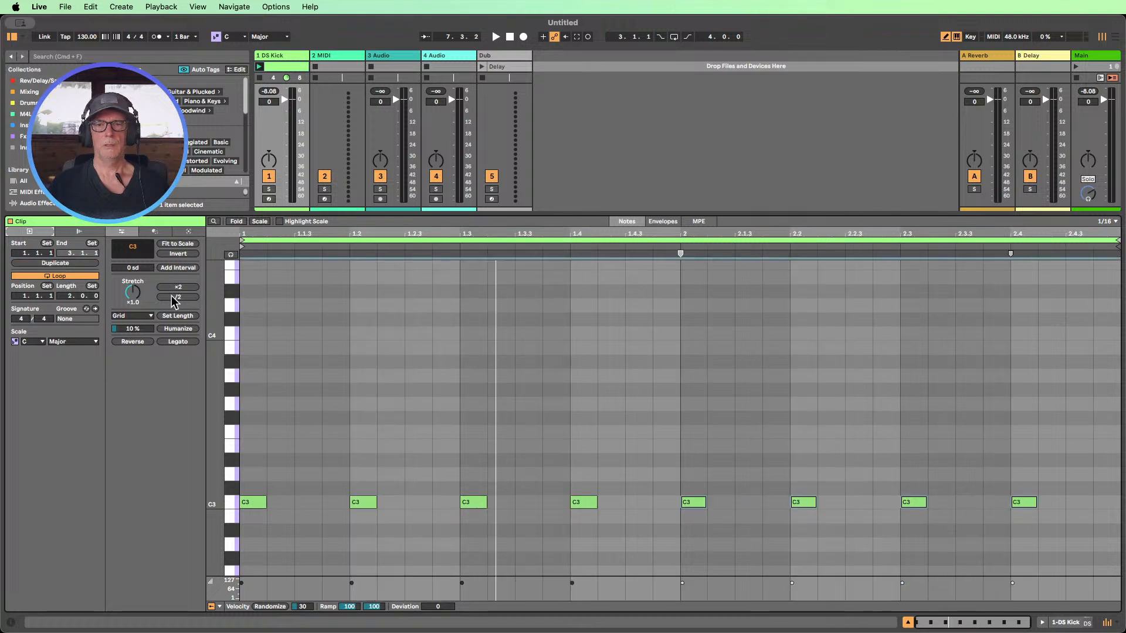
pyautogui.click(906, 623)
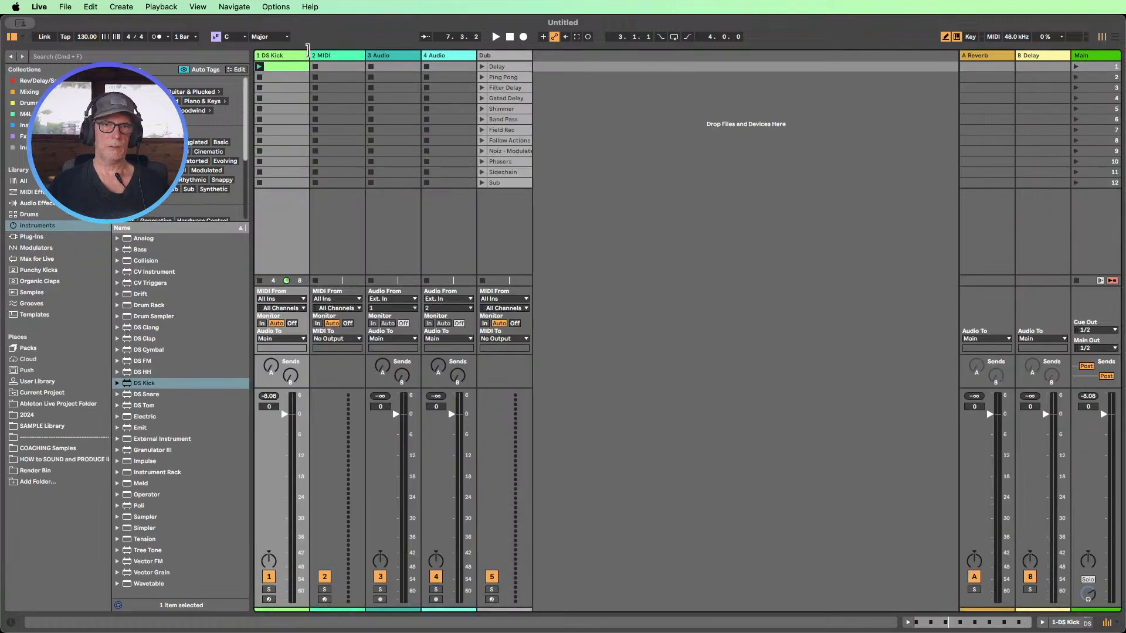
# - Load the Wavetable instrument onto the second MIDI track and create a MIDI clip in its first slot
pyautogui.click(339, 68)
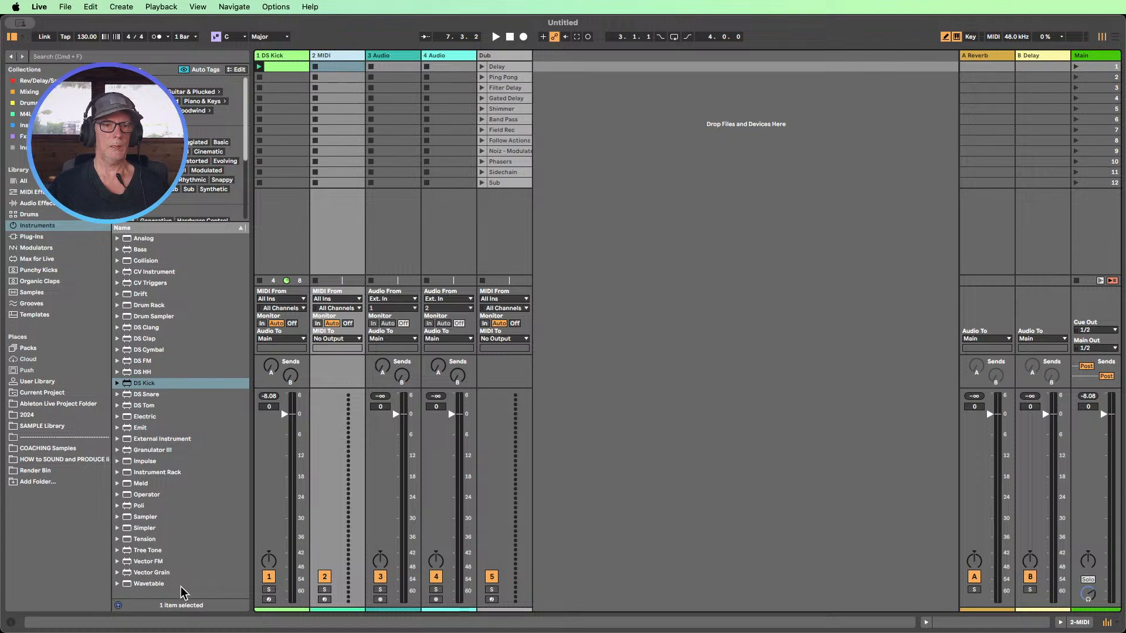
pyautogui.moveTo(152, 583); pyautogui.dragTo(319, 343)
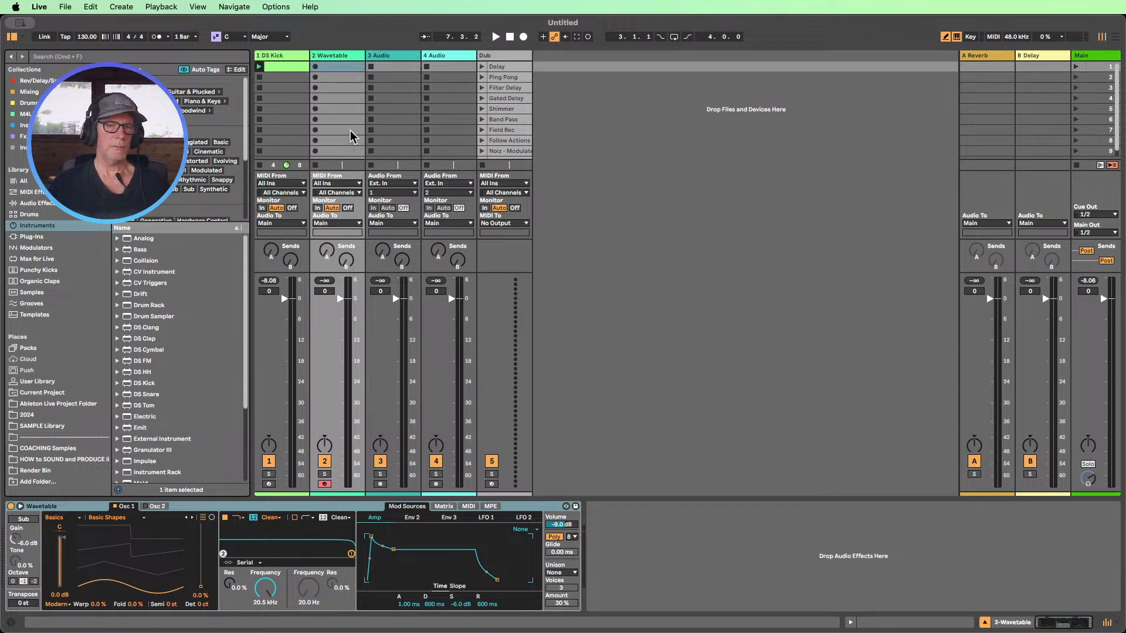
pyautogui.doubleClick(334, 64)
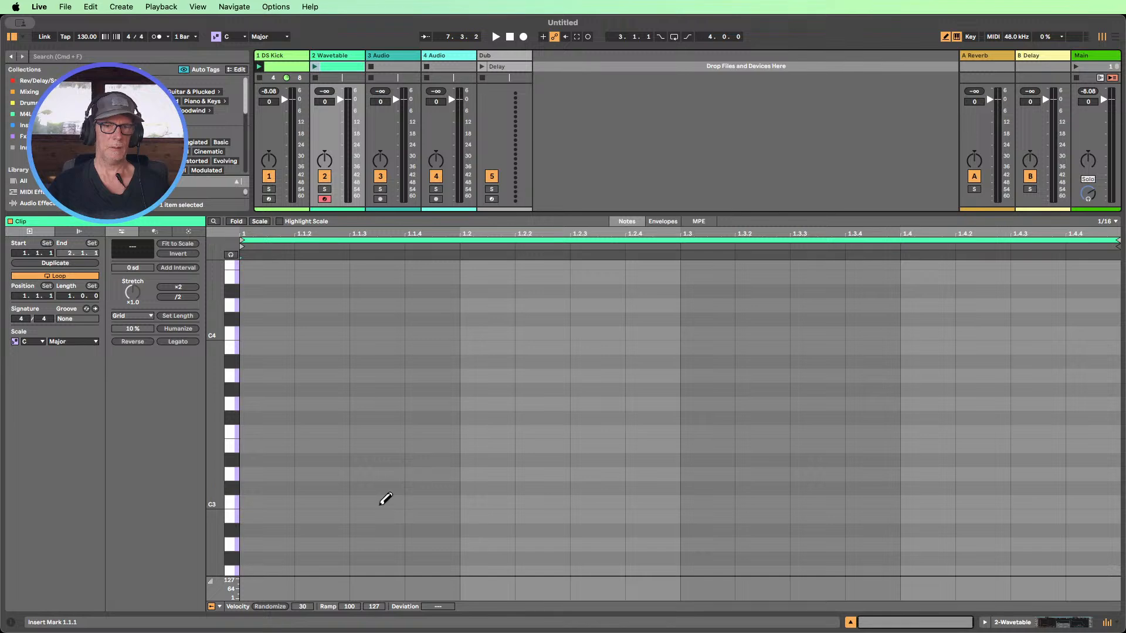
# - Draw C3 sixteenth notes at 1.1.3, 1.2.3 and 1.2.4 in the Wavetable clip
pyautogui.click(383, 501)
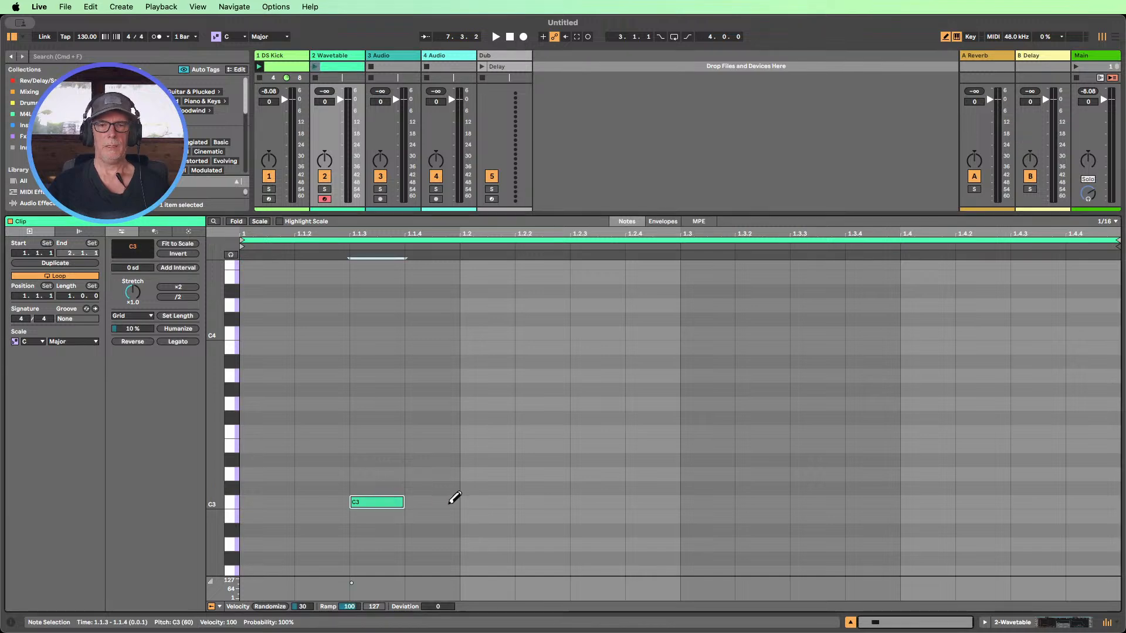
pyautogui.click(434, 502)
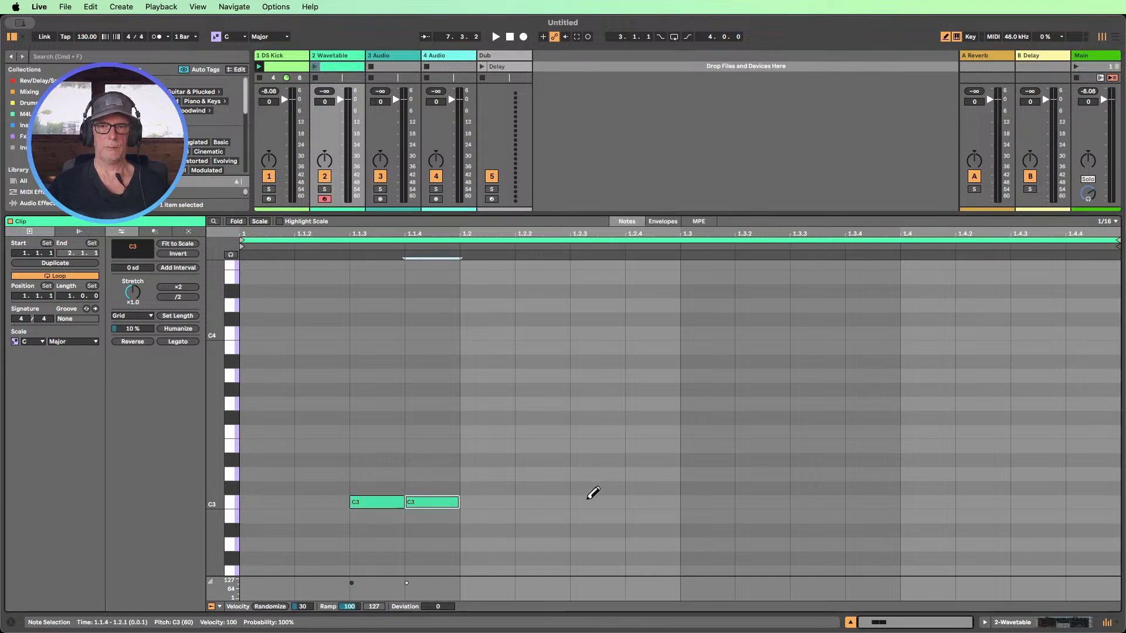
pyautogui.click(444, 500)
pyautogui.click(586, 501)
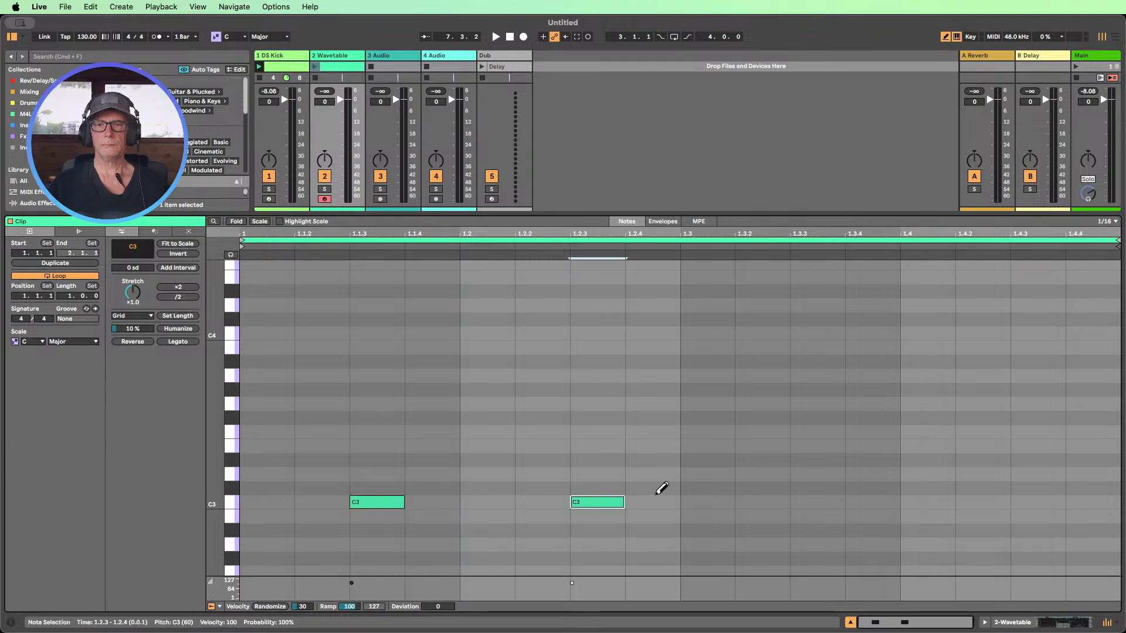
pyautogui.click(655, 501)
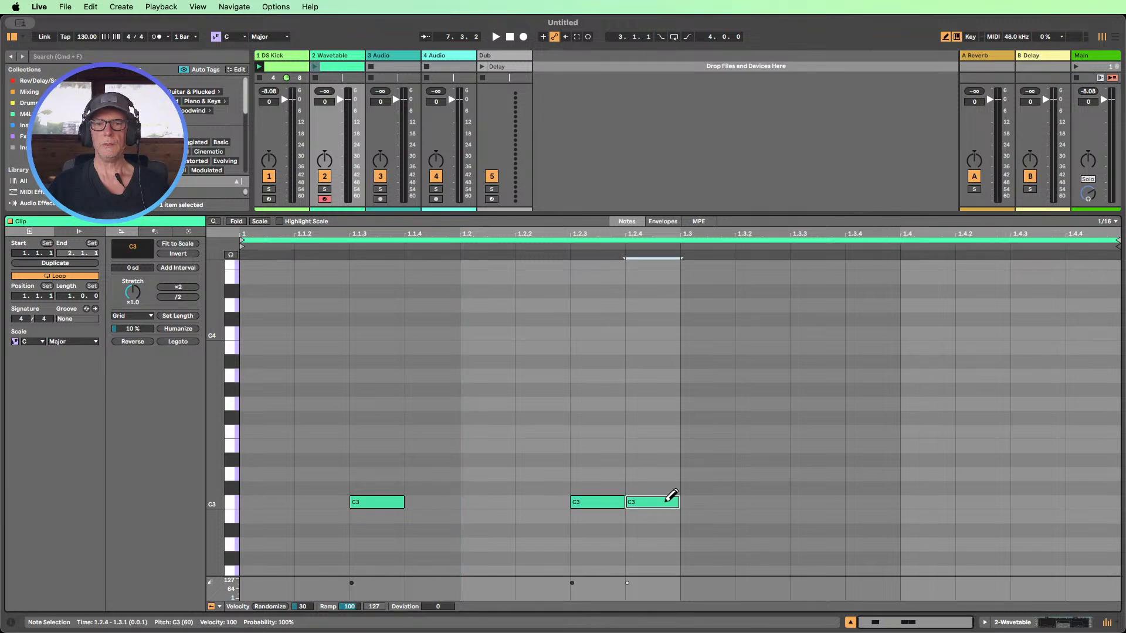
# - Play the Wavetable clip with its track volume lowered to -9.0 dB, and transpose its notes down two octaves to C1
pyautogui.click(315, 66)
pyautogui.moveTo(346, 104); pyautogui.dragTo(346, 119)
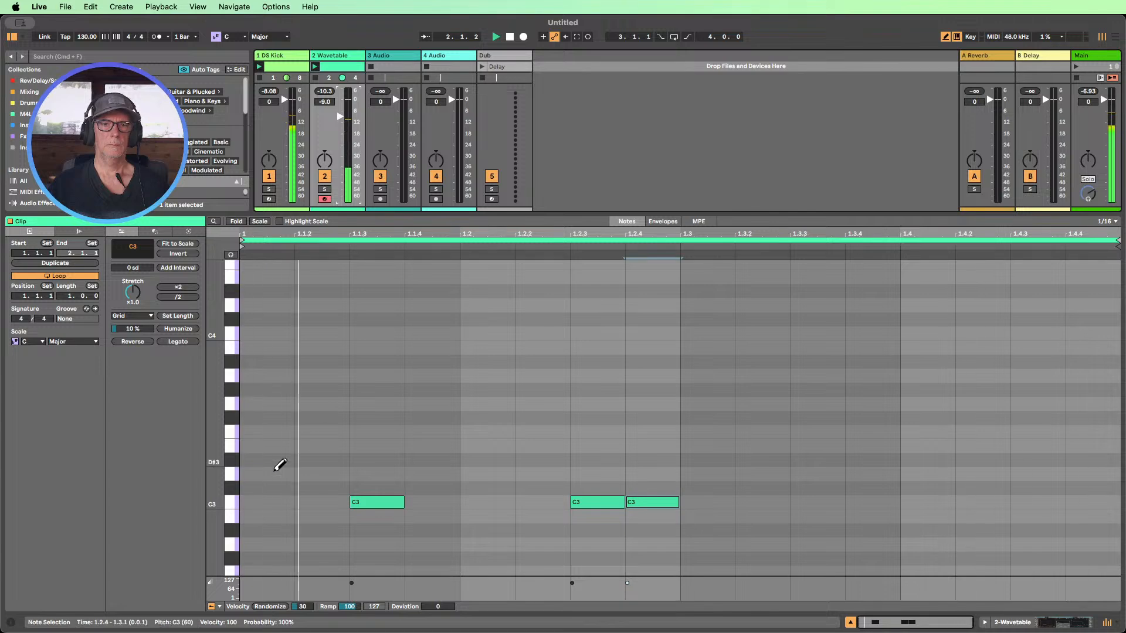
pyautogui.click(231, 505)
pyautogui.hotkey('shift', 'Down')
pyautogui.hotkey('shift', 'Down')
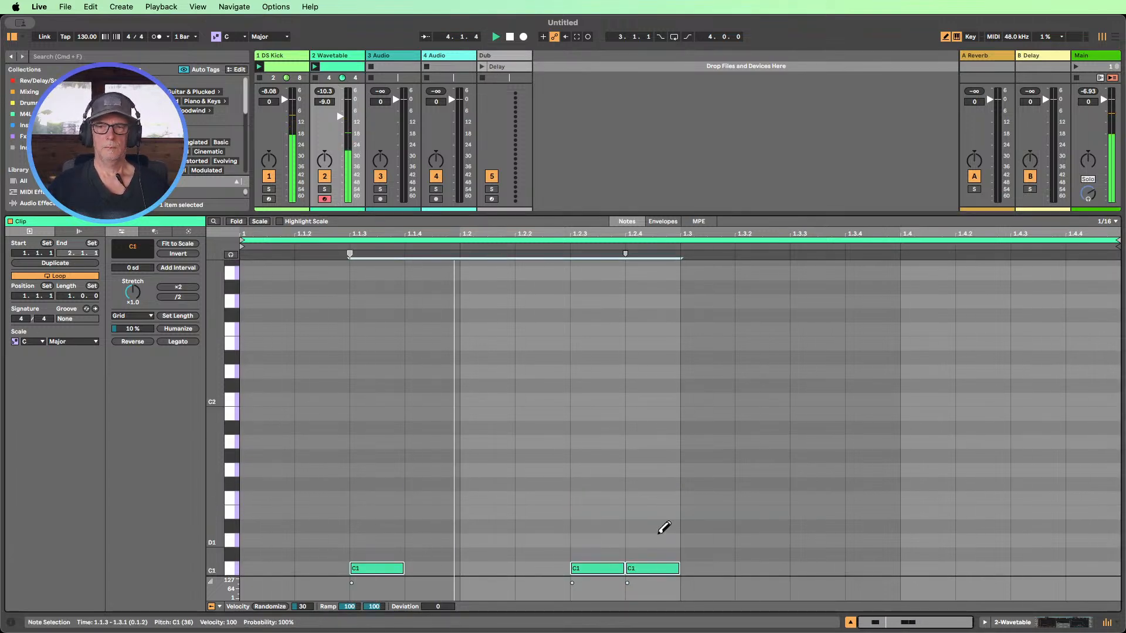
# - Add C1 sixteenth notes at 1.3.3 and 1.4.3 to the Wavetable clip
pyautogui.click(821, 568)
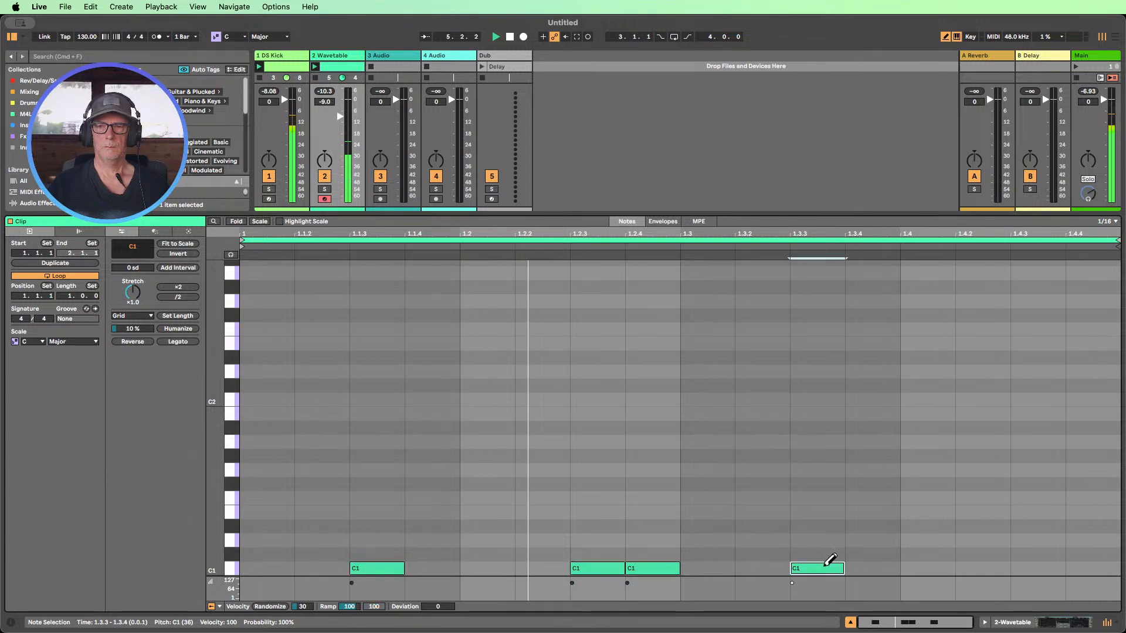
pyautogui.click(1004, 564)
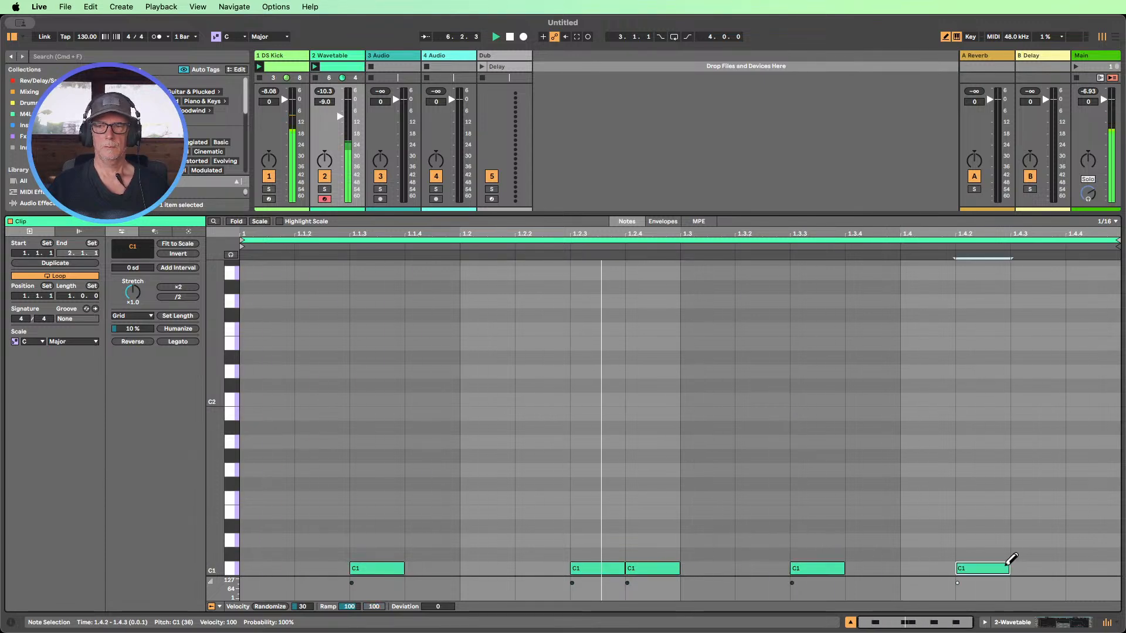
pyautogui.click(1005, 566)
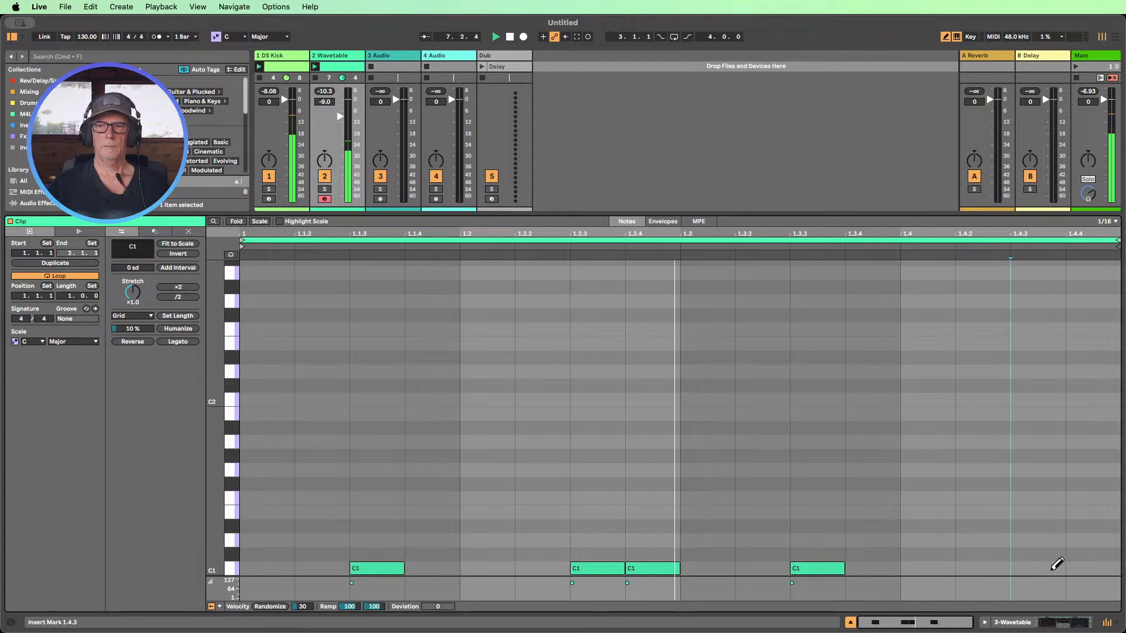
pyautogui.click(1046, 567)
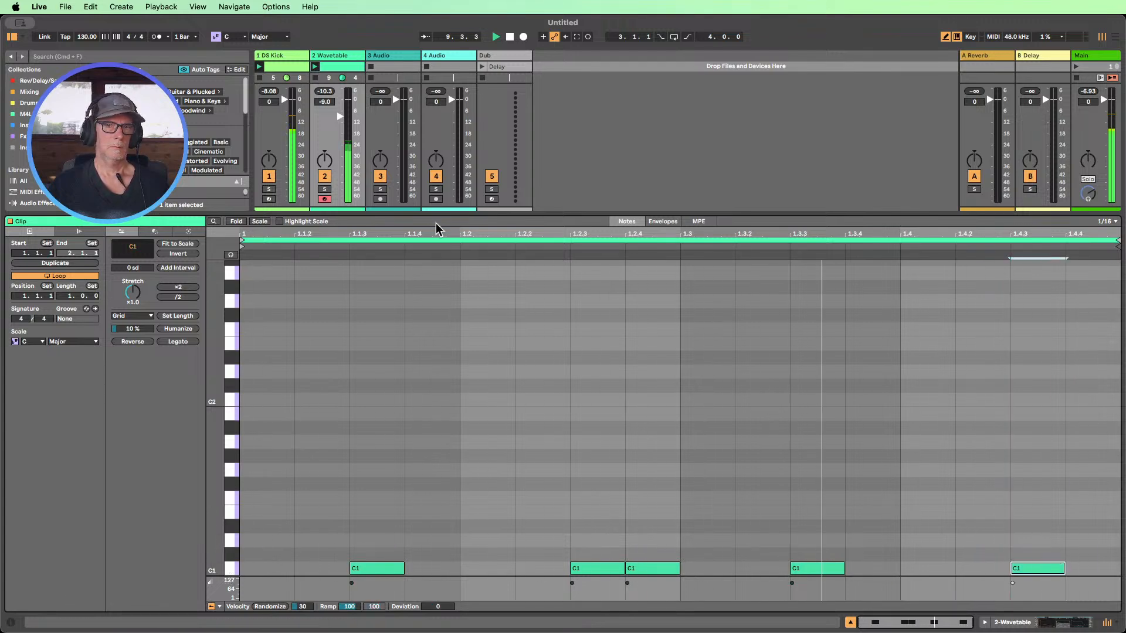
# - Enlarge the clip editor and velocity lane, and randomize the velocities of all C1 notes with a Randomize amount of 8
pyautogui.moveTo(586, 214); pyautogui.dragTo(585, 144)
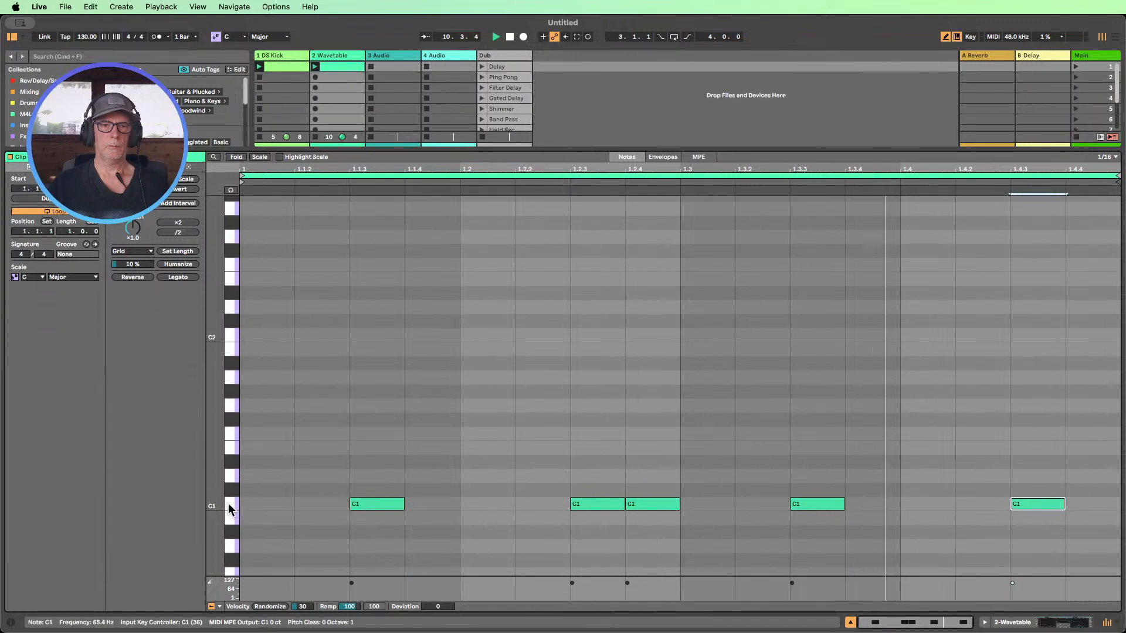
pyautogui.click(231, 487)
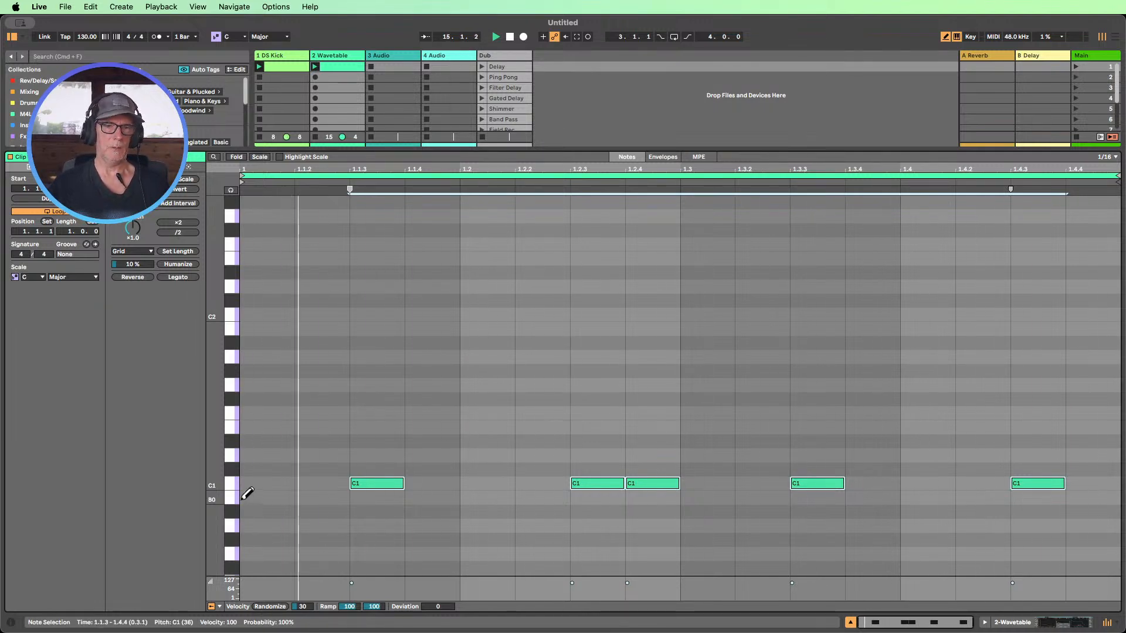
pyautogui.click(268, 606)
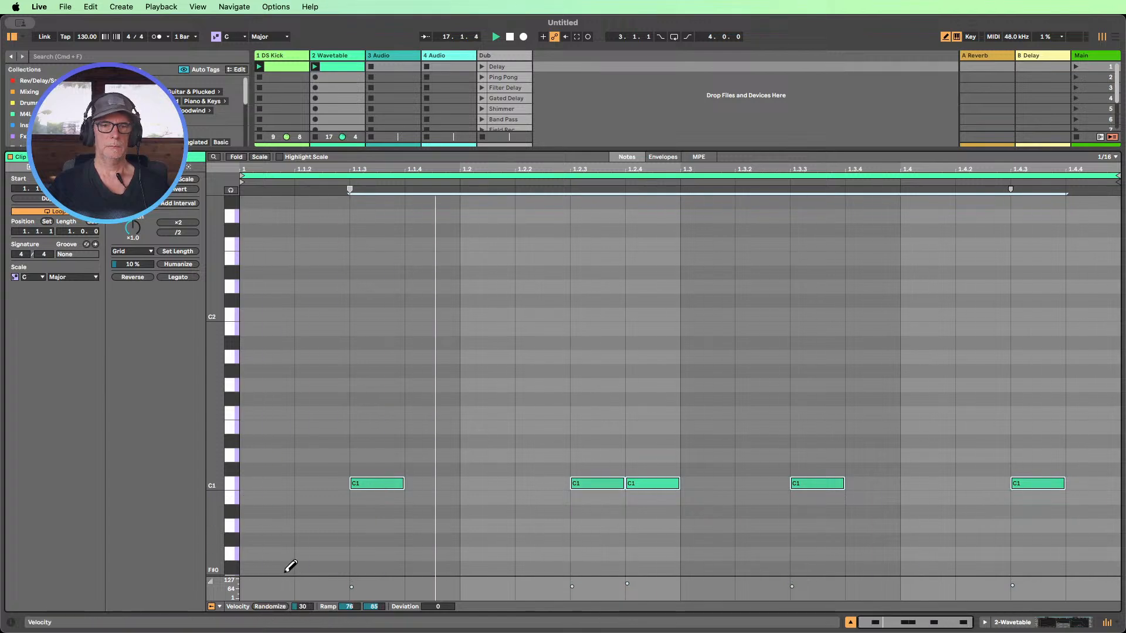
pyautogui.moveTo(218, 576); pyautogui.dragTo(232, 478)
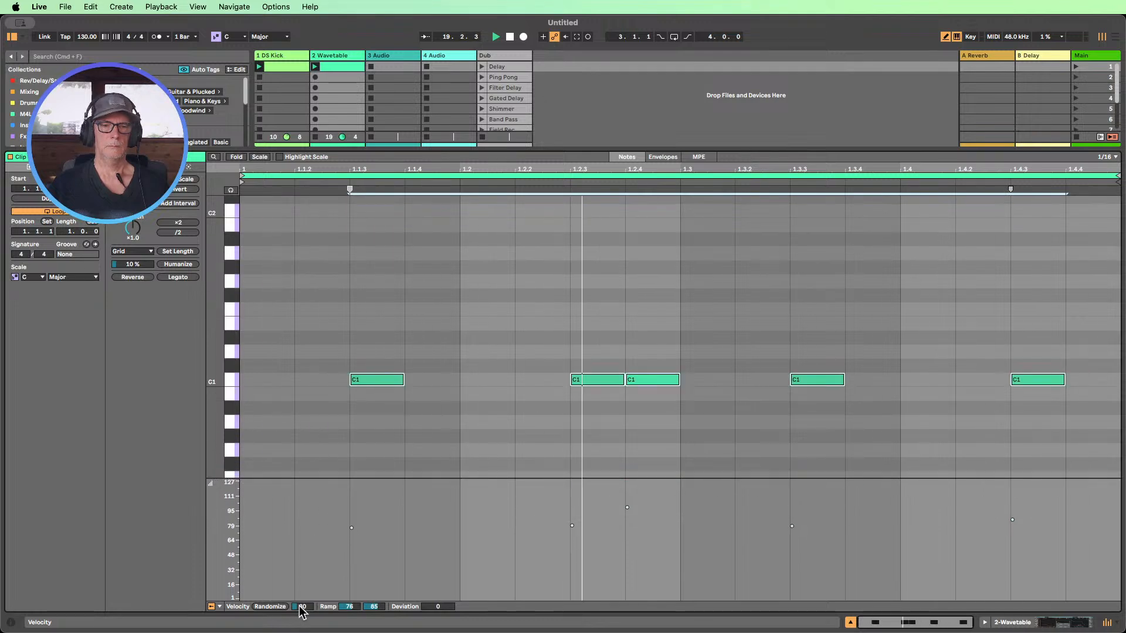
pyautogui.moveTo(301, 606); pyautogui.dragTo(301, 626)
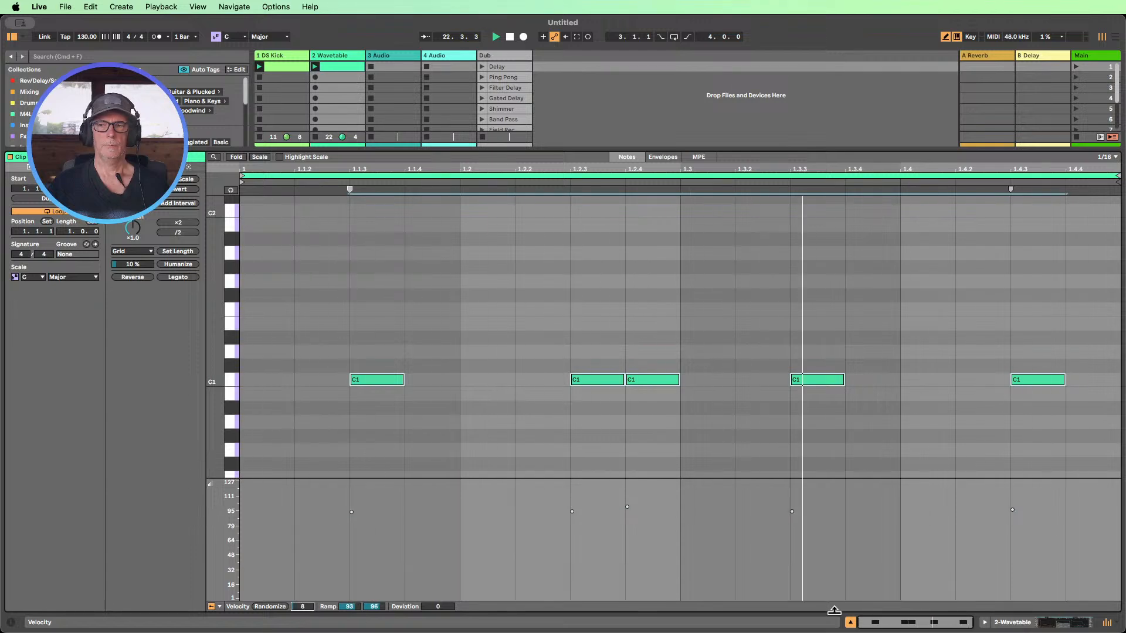
# - Set Wavetable's Osc 1 wavetable position to 32 % and turn on its Sub oscillator
pyautogui.click(1018, 625)
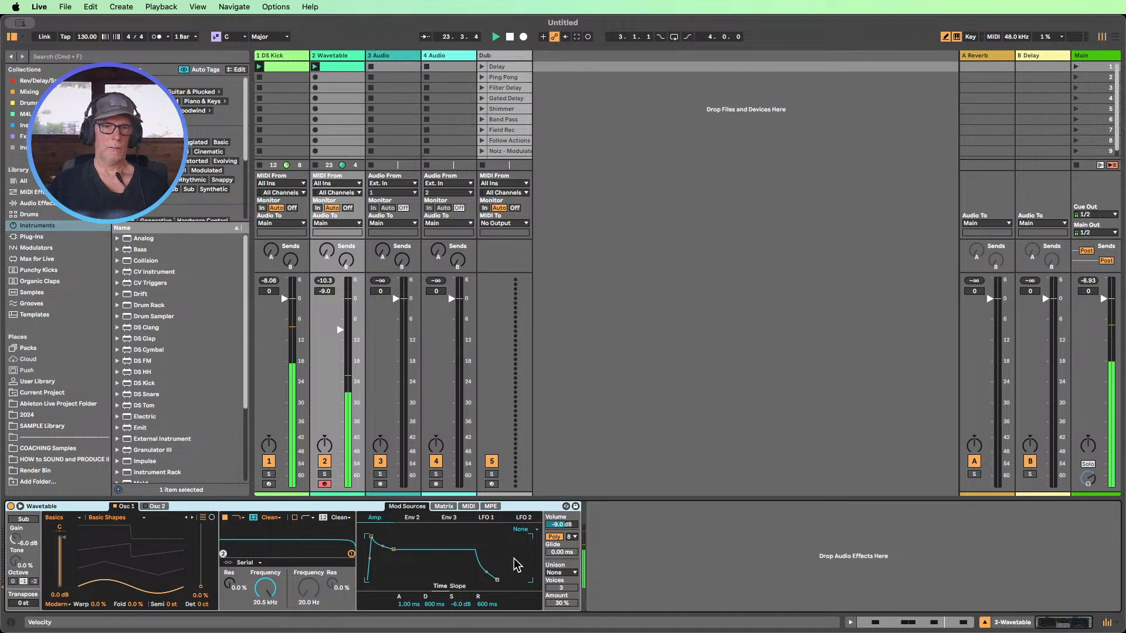
pyautogui.moveTo(200, 591); pyautogui.dragTo(201, 567)
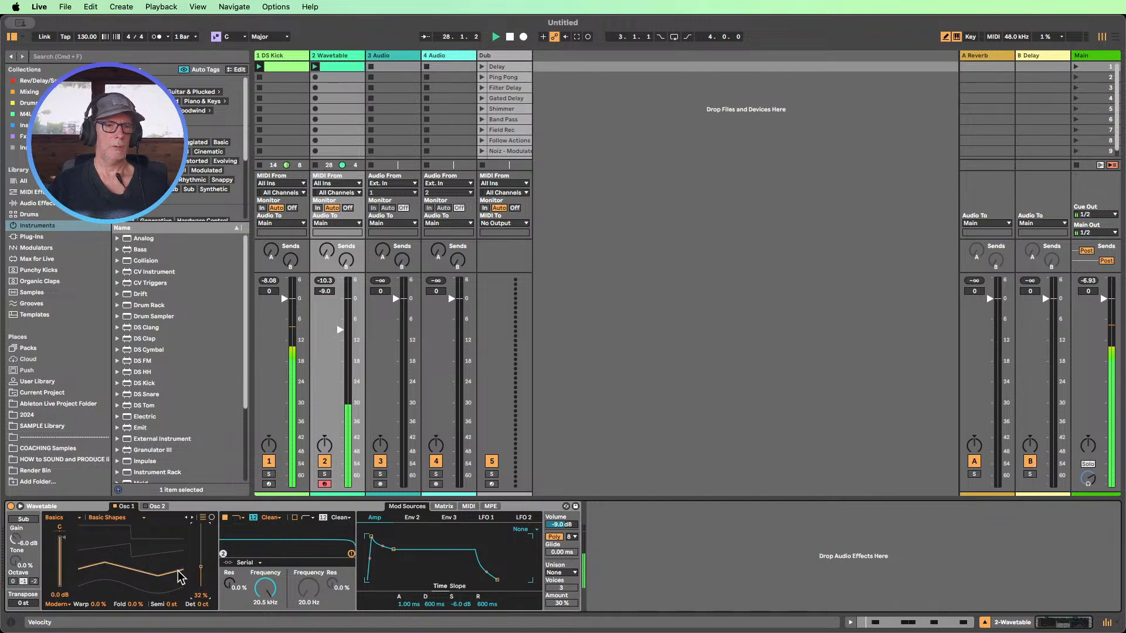
pyautogui.click(29, 517)
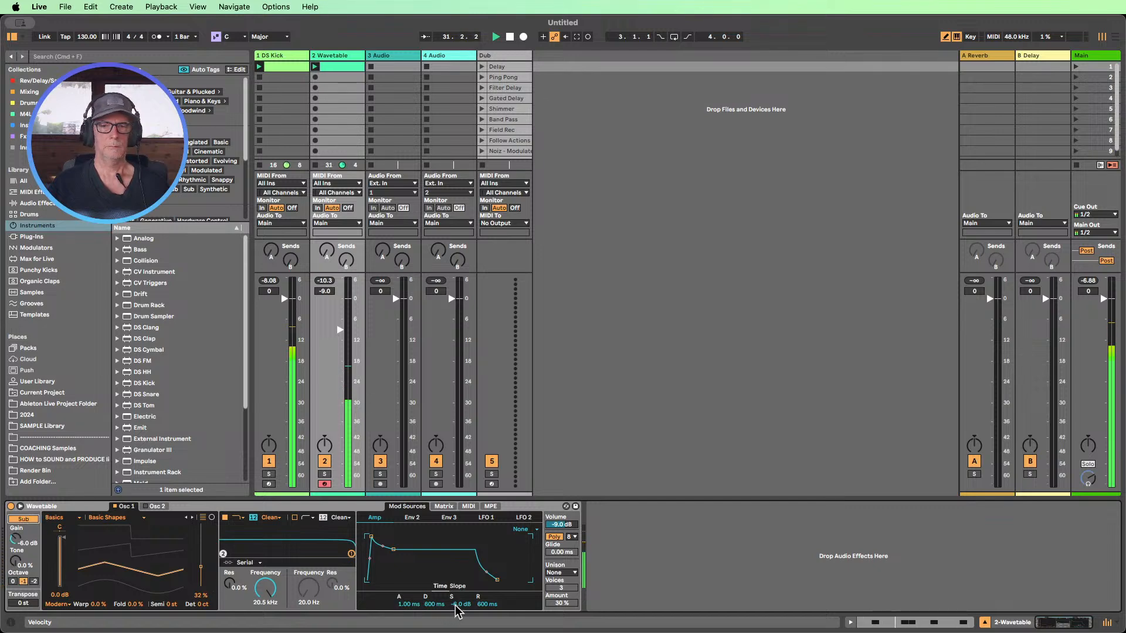
# - Set Wavetable's amp envelope to sustain -60 dB, release 1.03 s and decay about 258 ms, and switch its voices to Mono
pyautogui.moveTo(455, 606); pyautogui.dragTo(461, 608)
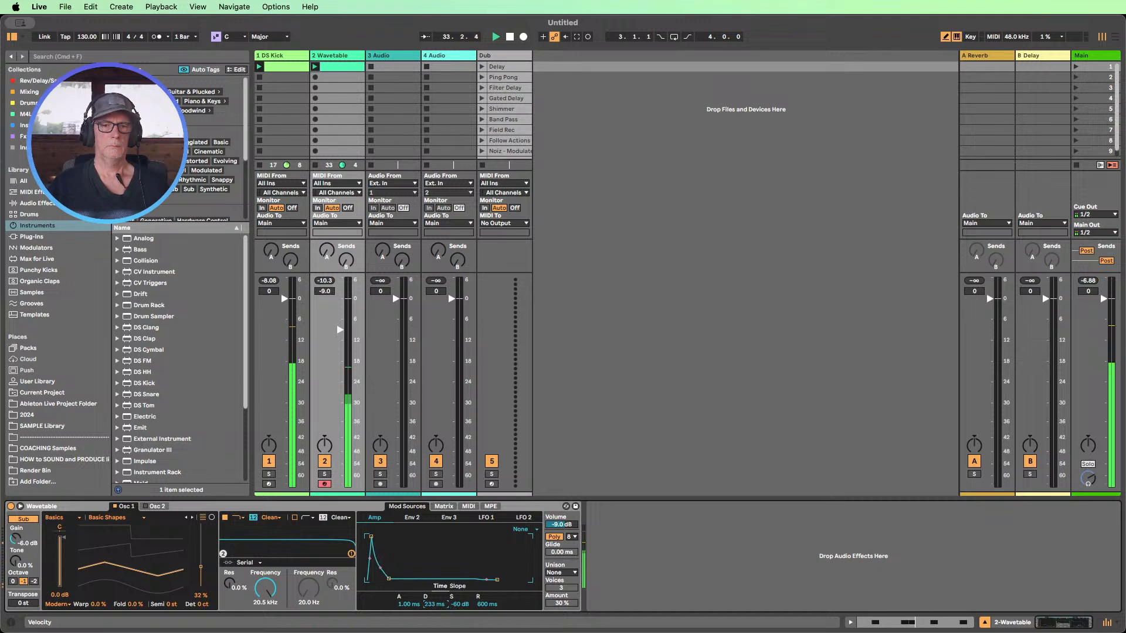
pyautogui.moveTo(487, 604); pyautogui.dragTo(487, 627)
pyautogui.click(554, 537)
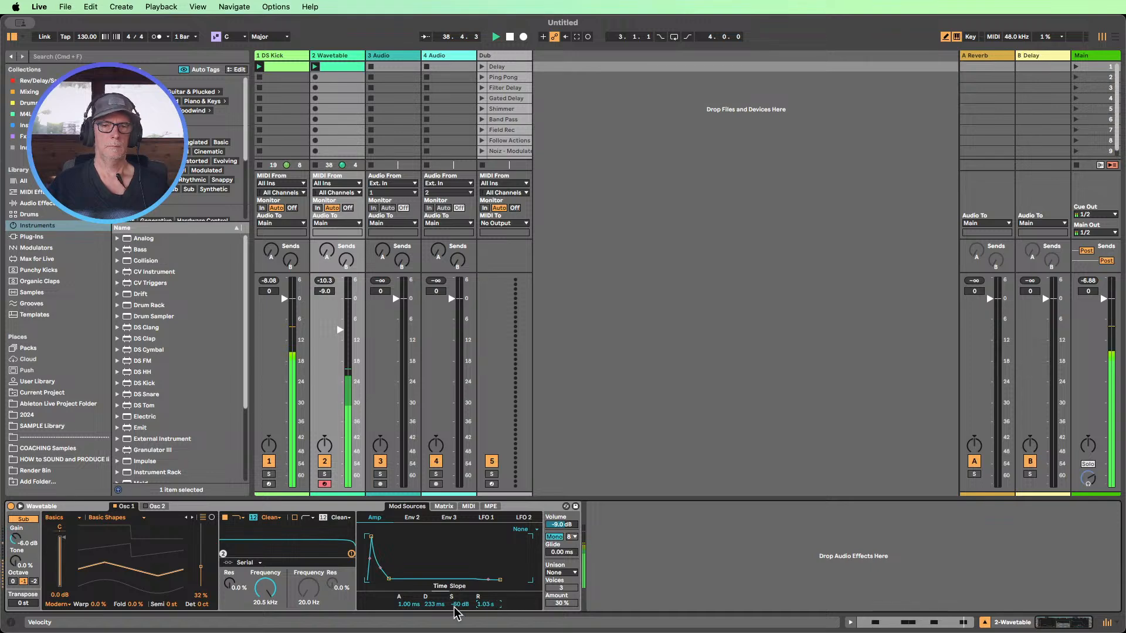
pyautogui.moveTo(434, 604); pyautogui.dragTo(434, 598)
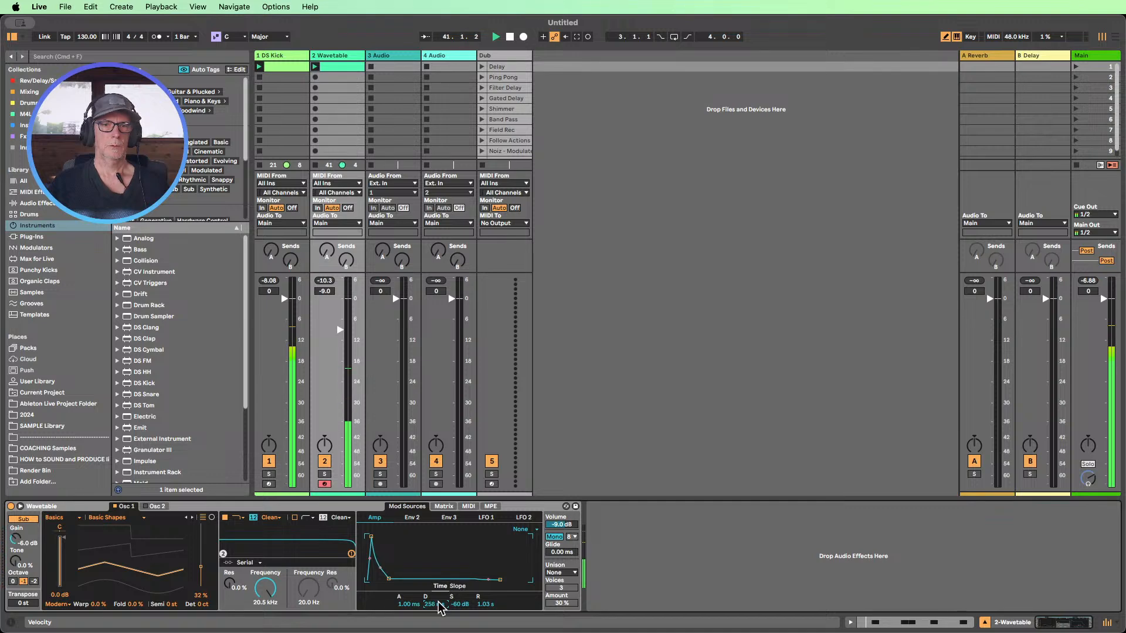
# - Show the DS Kick and Wavetable clips together in the note editor and lengthen all the Wavetable C1 notes by a sixteenth
pyautogui.doubleClick(343, 67)
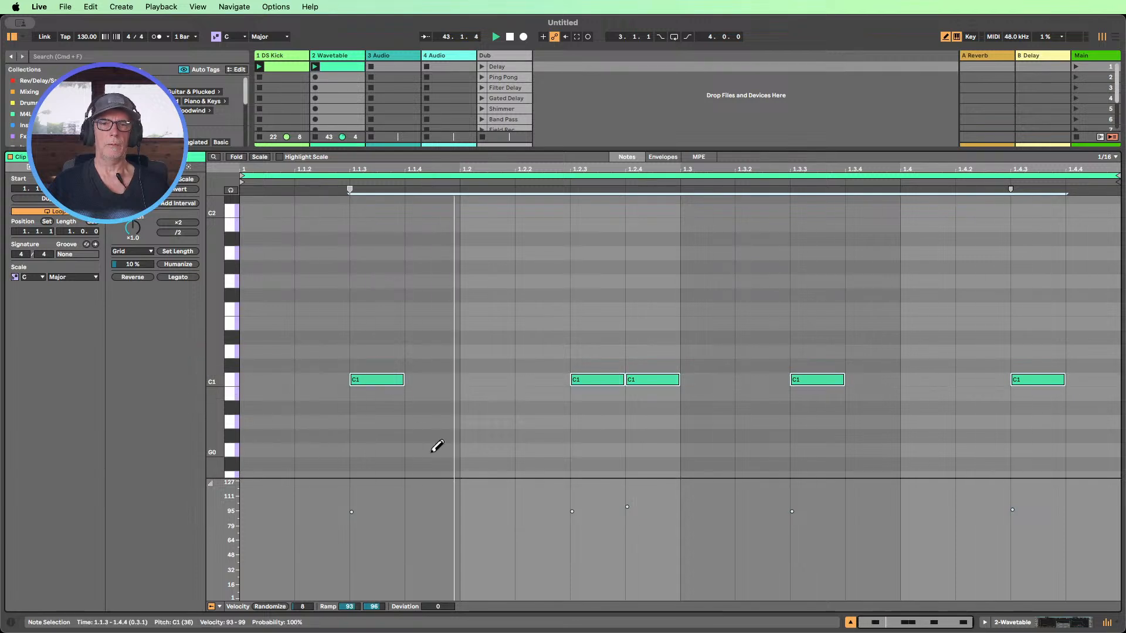
pyautogui.keyDown('shift'); pyautogui.click(286, 69); pyautogui.keyUp('shift')
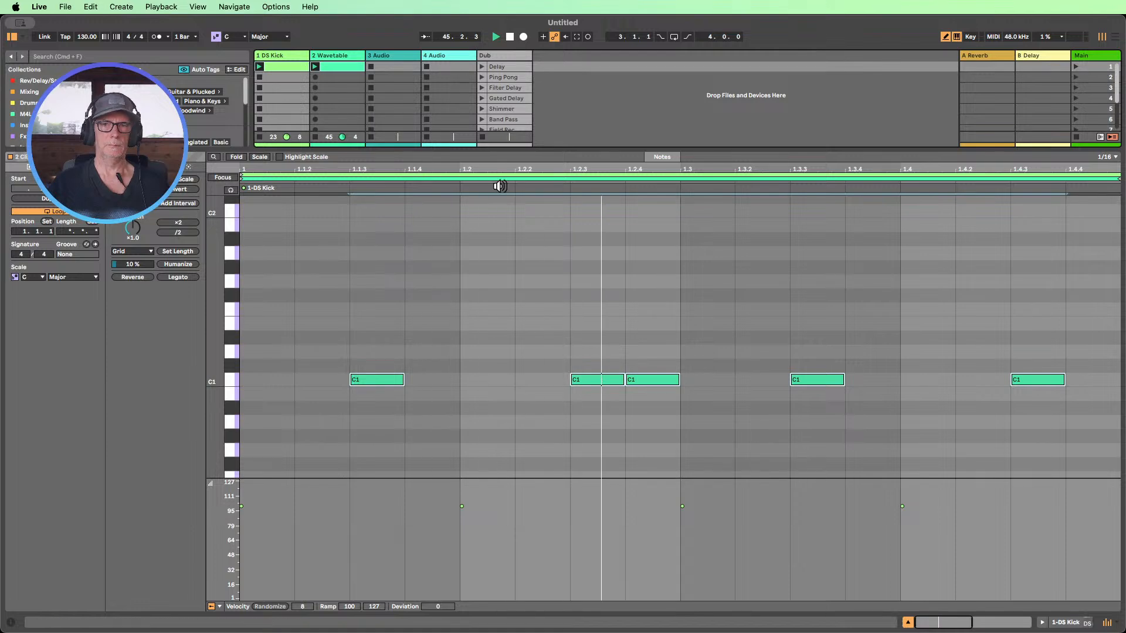
pyautogui.scroll(-5, 537, 272)
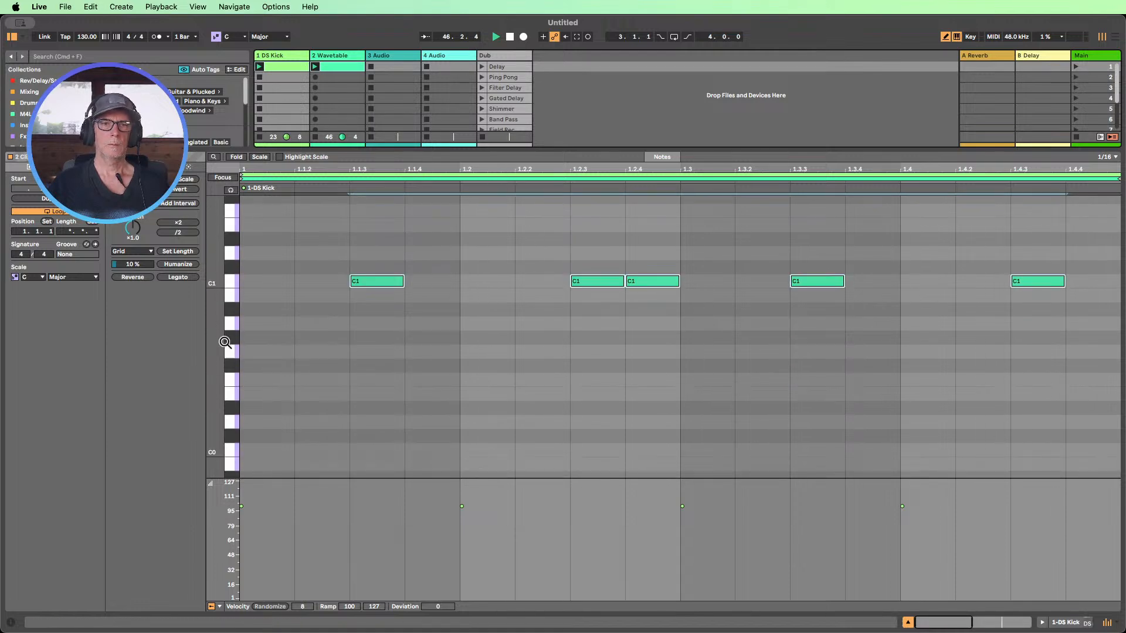
pyautogui.moveTo(216, 343); pyautogui.dragTo(177, 348)
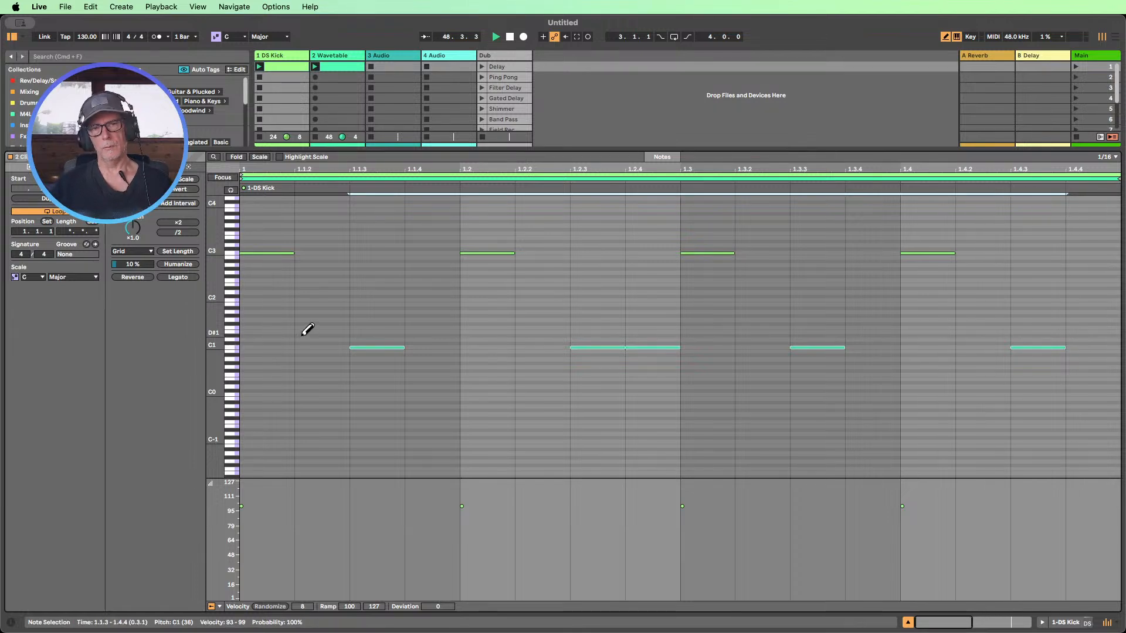
pyautogui.moveTo(217, 351); pyautogui.dragTo(231, 358)
pyautogui.click(379, 353)
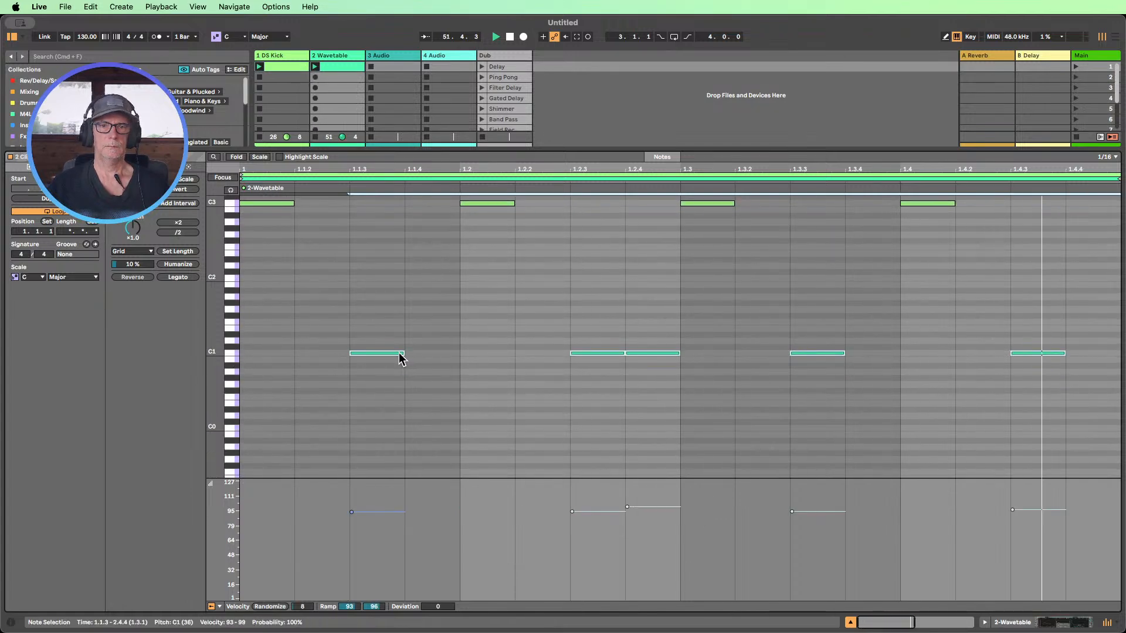
pyautogui.moveTo(400, 351); pyautogui.dragTo(455, 353)
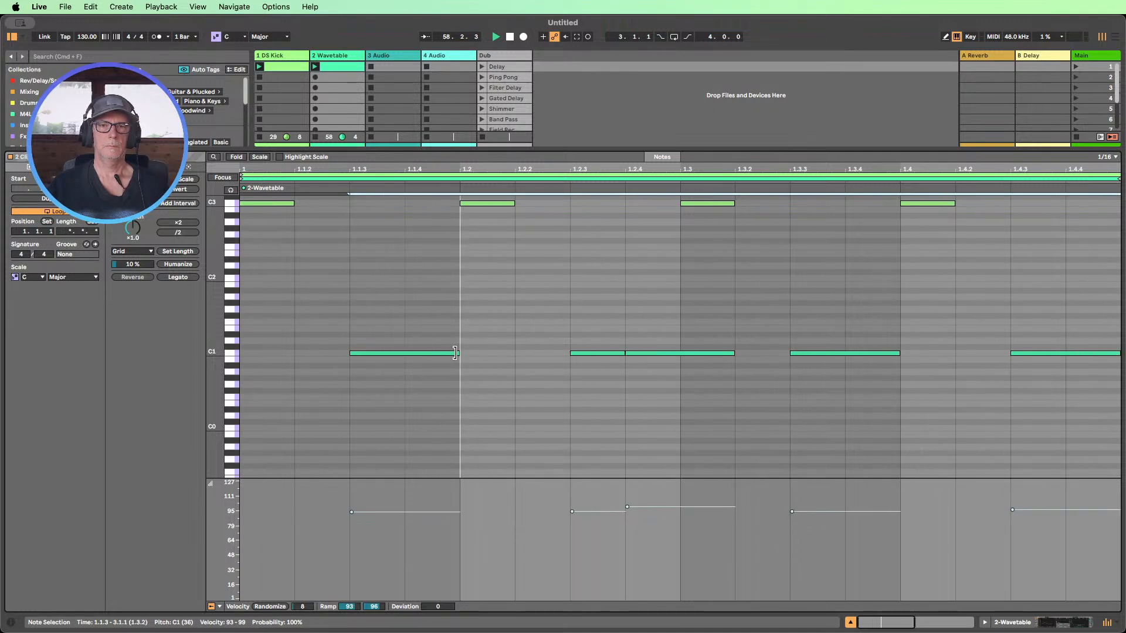
# - Shorten the Wavetable C1 note at 1.2.4 to one sixteenth so it ends at 1.3, and stop playback
pyautogui.click(729, 354)
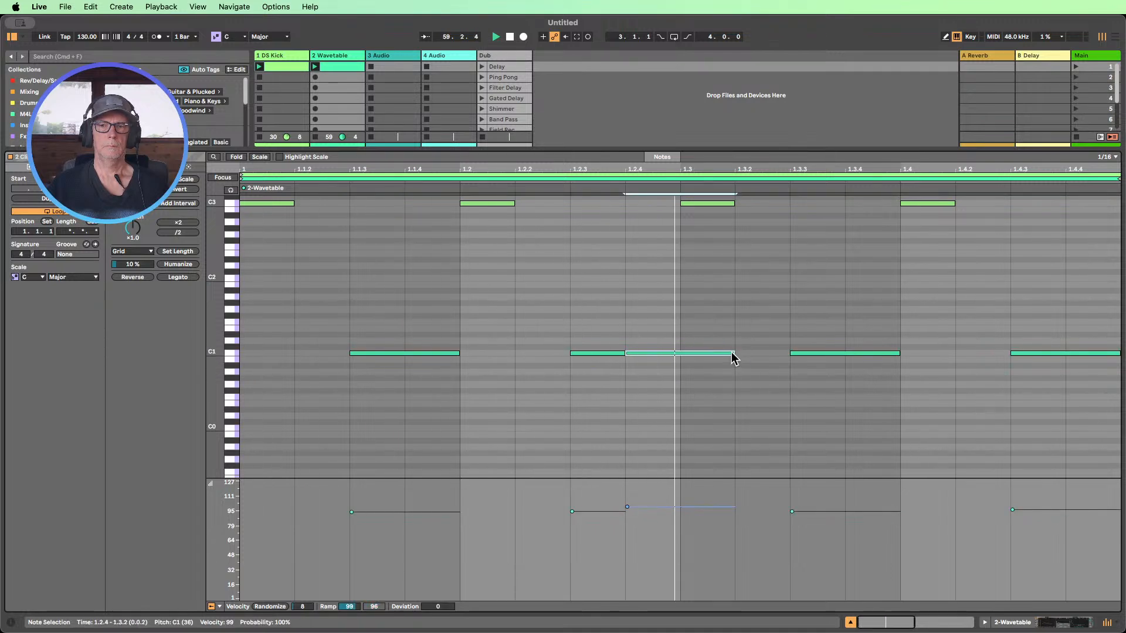
pyautogui.moveTo(732, 355); pyautogui.dragTo(692, 353)
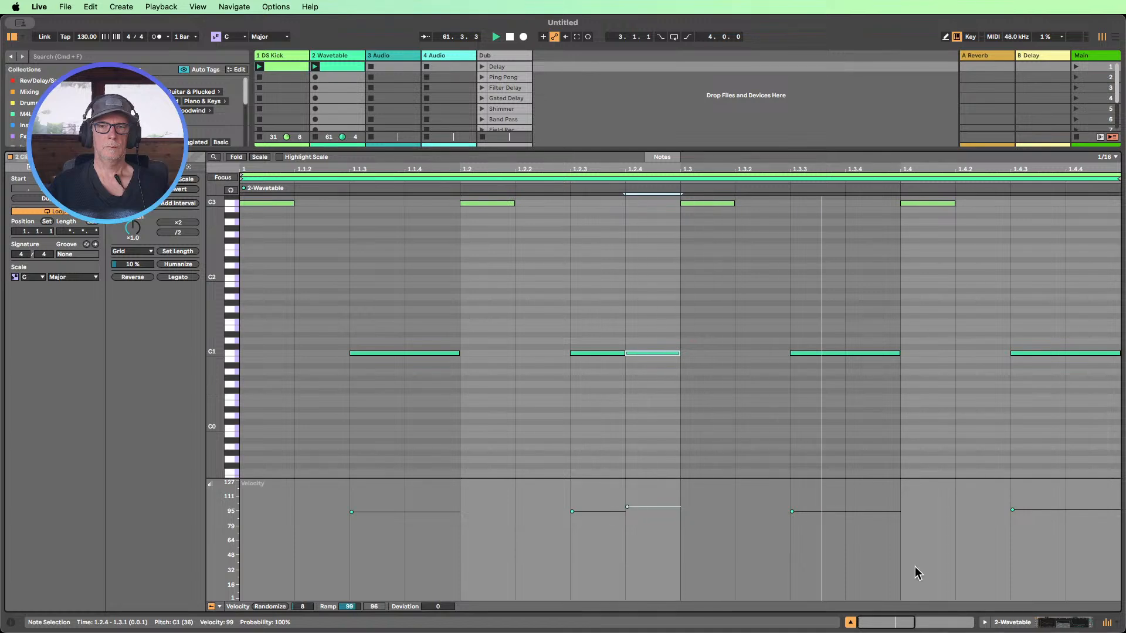
pyautogui.click(1014, 626)
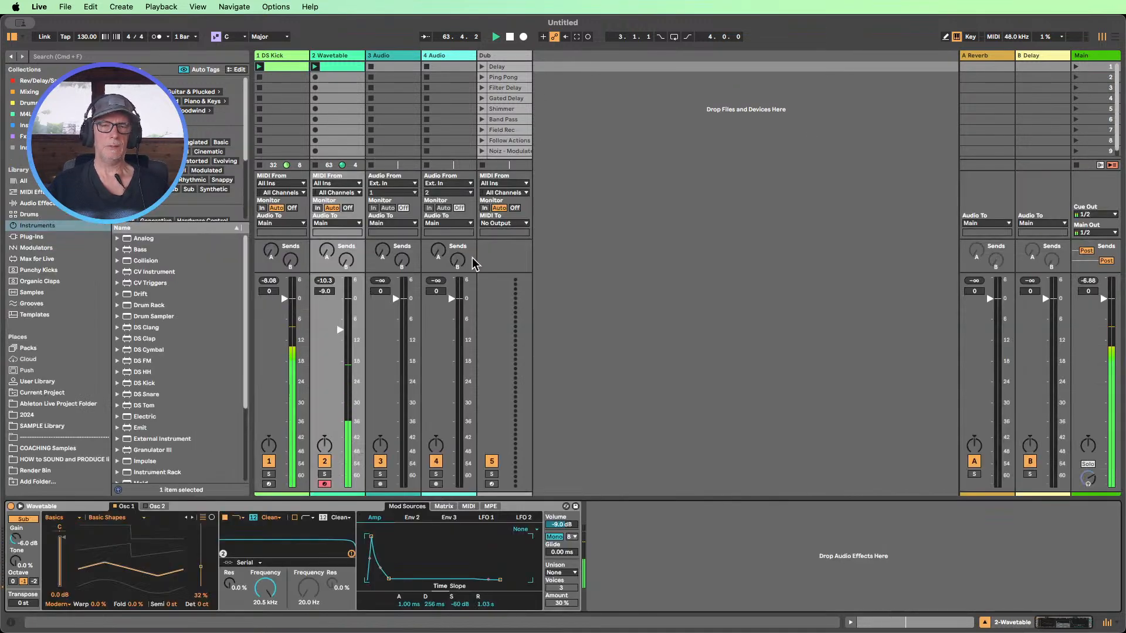
pyautogui.click(510, 36)
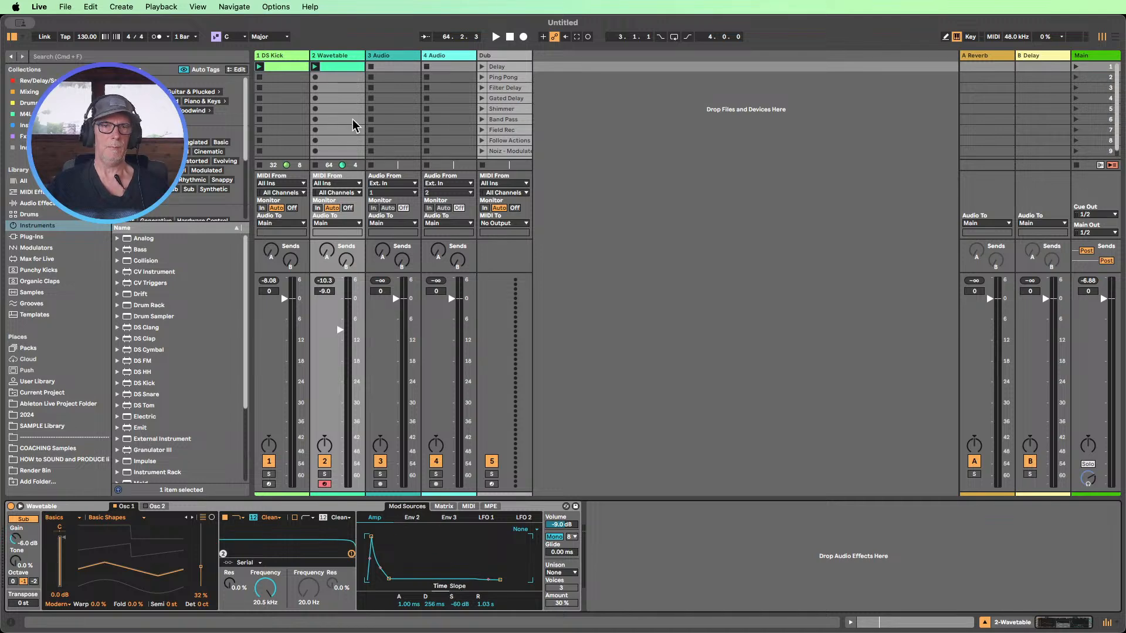
# - Restart playback from the Wavetable clip and shorten Wavetable's amp envelope release to 19.0 ms
pyautogui.doubleClick(328, 62)
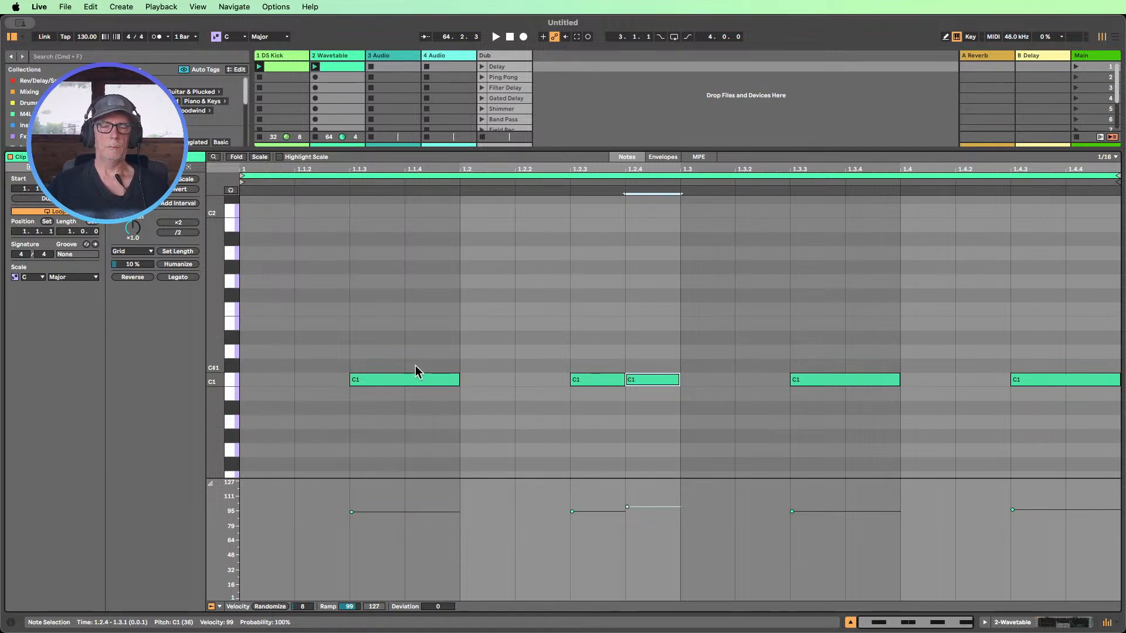
pyautogui.click(495, 36)
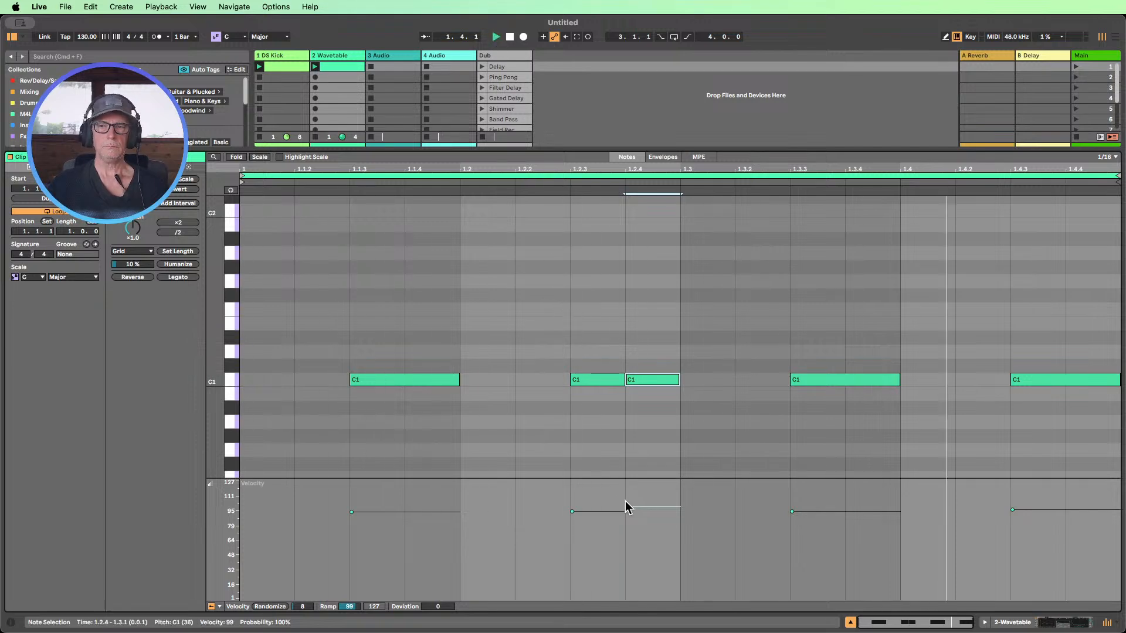
pyautogui.click(1056, 625)
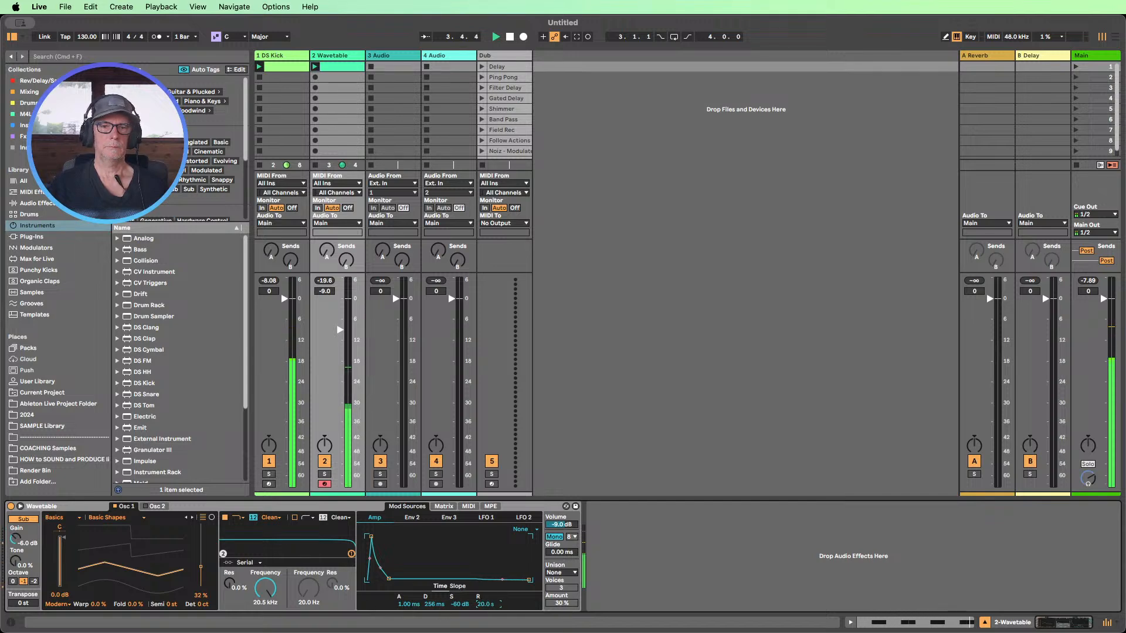
pyautogui.moveTo(486, 604); pyautogui.dragTo(485, 627)
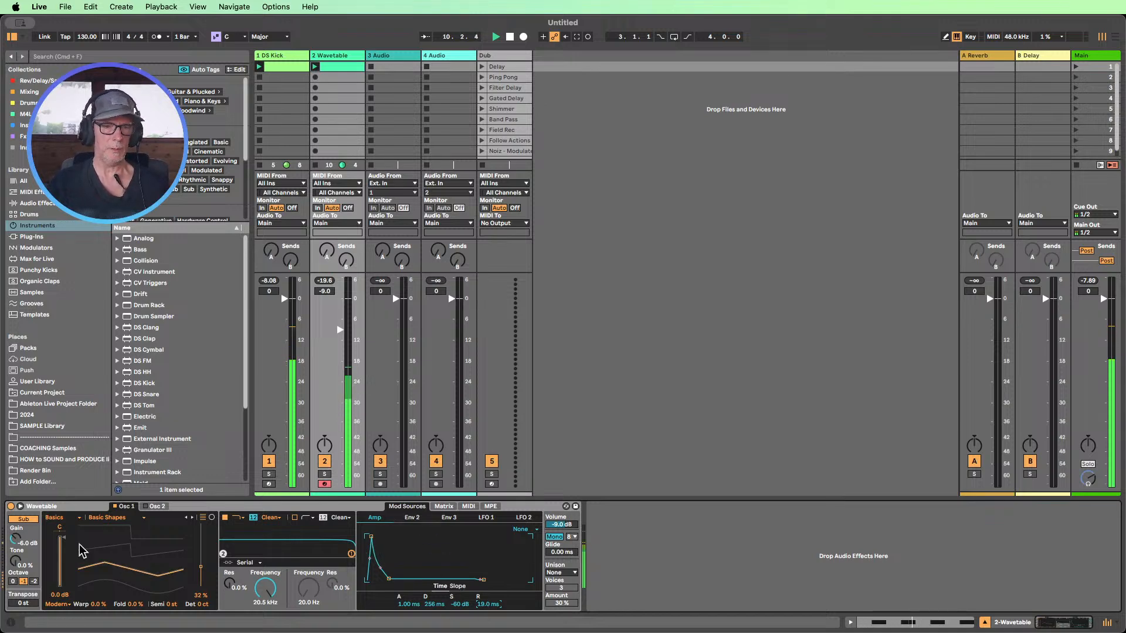
# - Compare the bass with Wavetable's Sub oscillator off and on, and set the Sub tone to 19 %
pyautogui.click(26, 520)
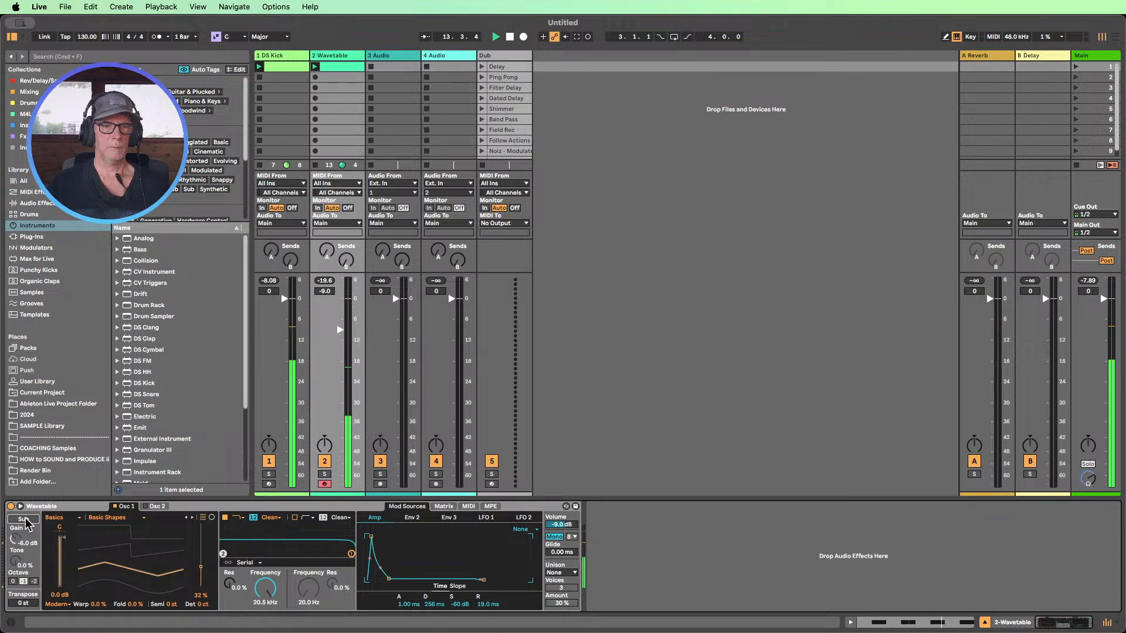
pyautogui.click(26, 520)
pyautogui.click(26, 520)
pyautogui.click(26, 520)
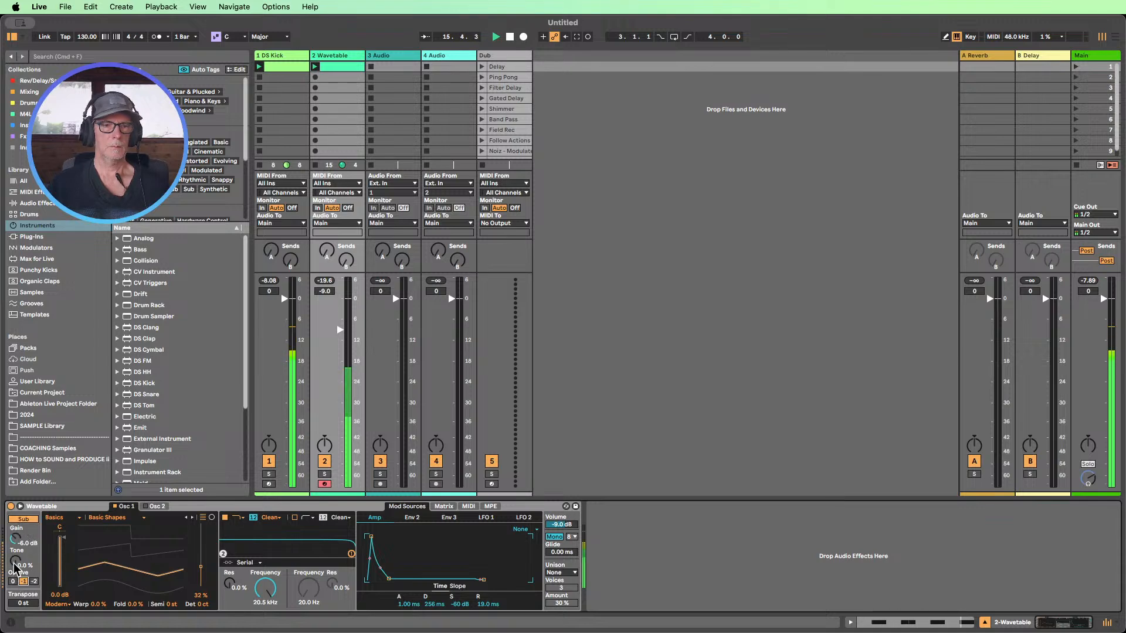
pyautogui.moveTo(15, 565); pyautogui.dragTo(14, 562)
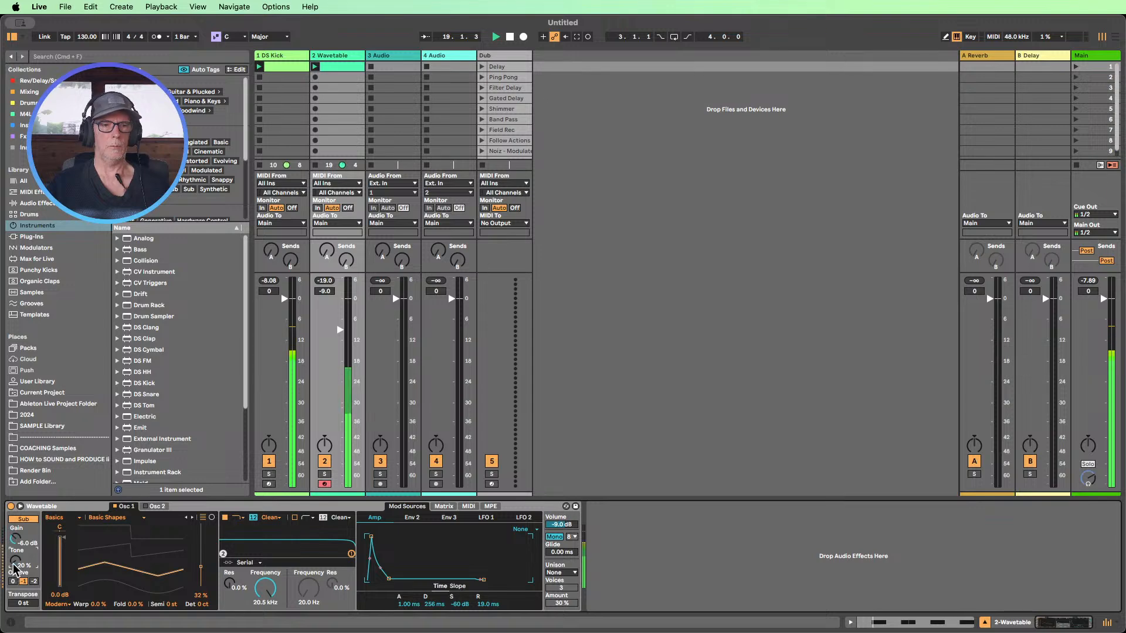
pyautogui.click(26, 520)
pyautogui.click(23, 519)
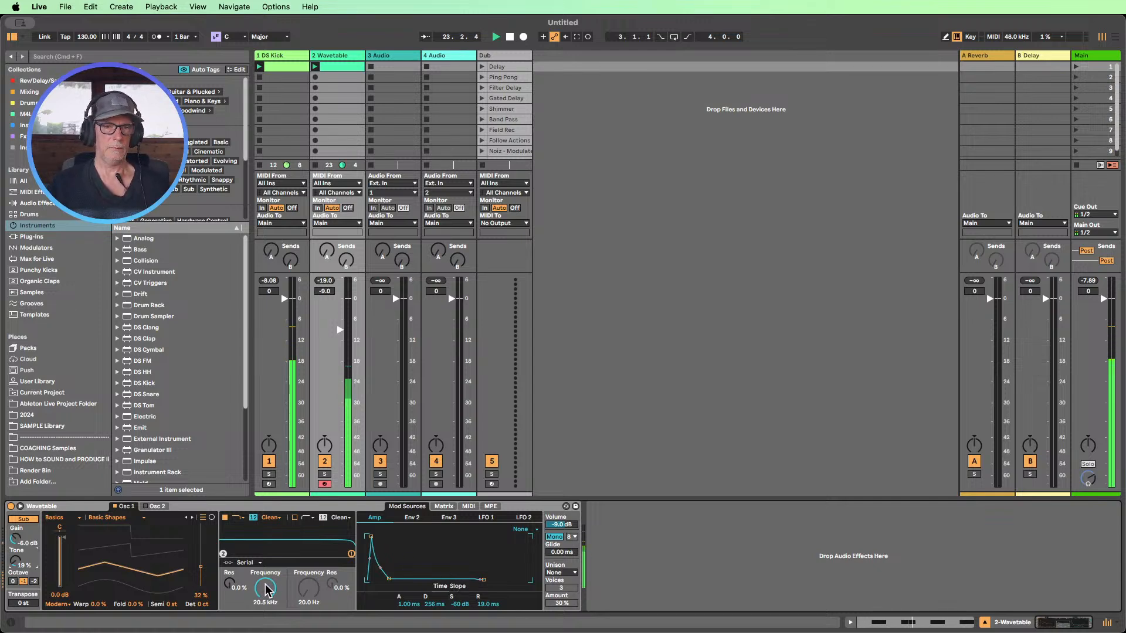
# - Lower Wavetable's Filter 1 frequency to about 280 Hz and modulate it from Env 2 by 6.2 in the matrix
pyautogui.moveTo(265, 586); pyautogui.dragTo(265, 623)
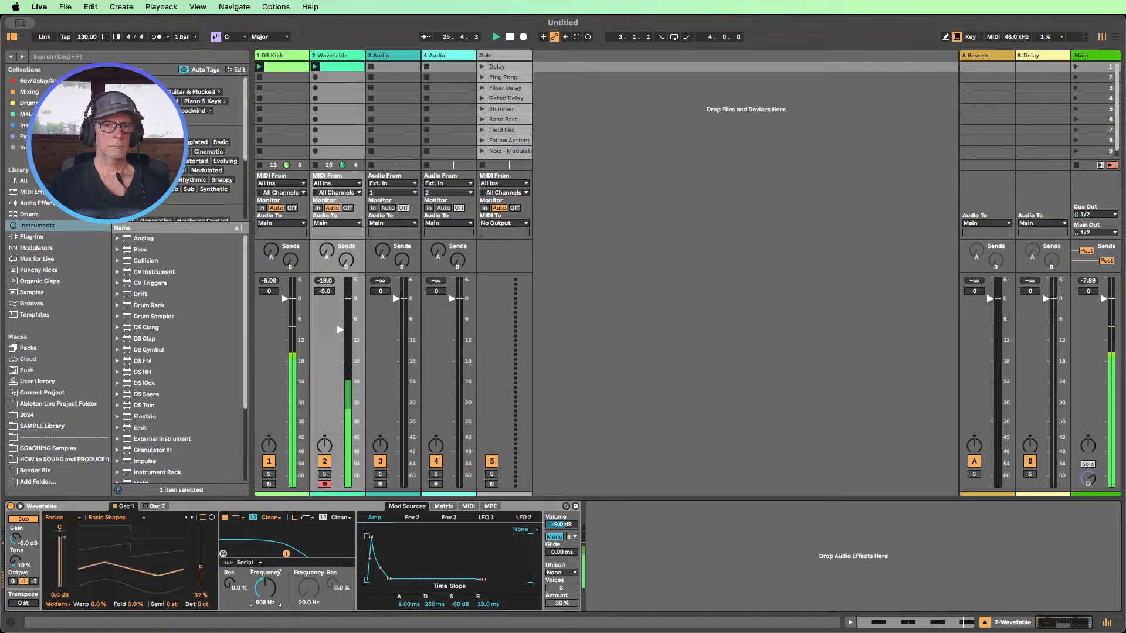
pyautogui.click(438, 506)
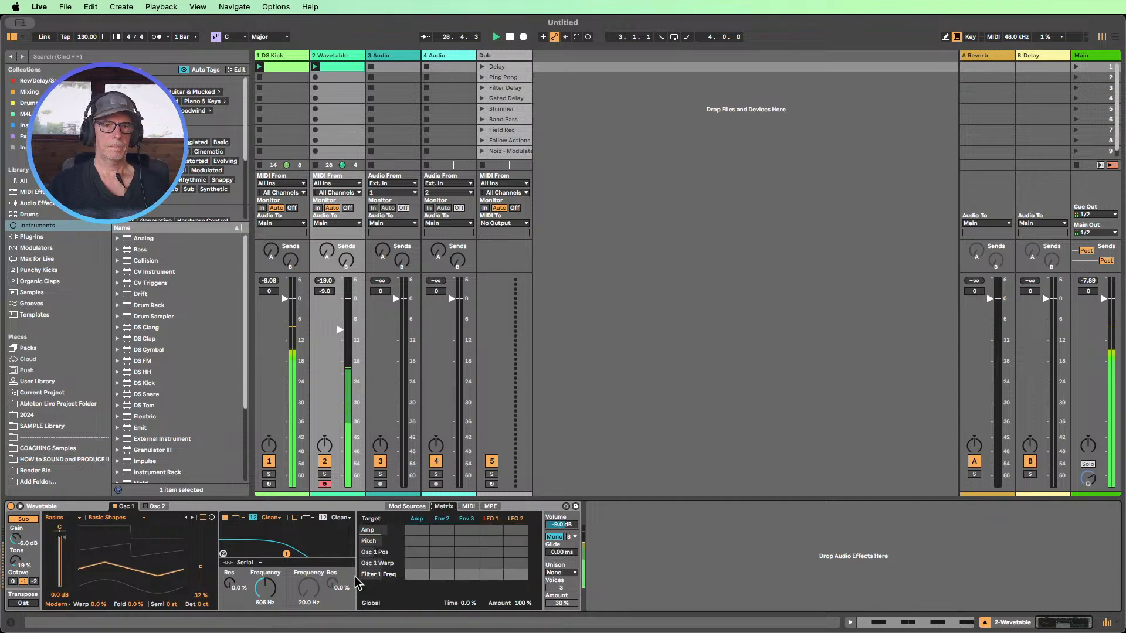
pyautogui.click(441, 575)
pyautogui.moveTo(441, 577); pyautogui.dragTo(441, 569)
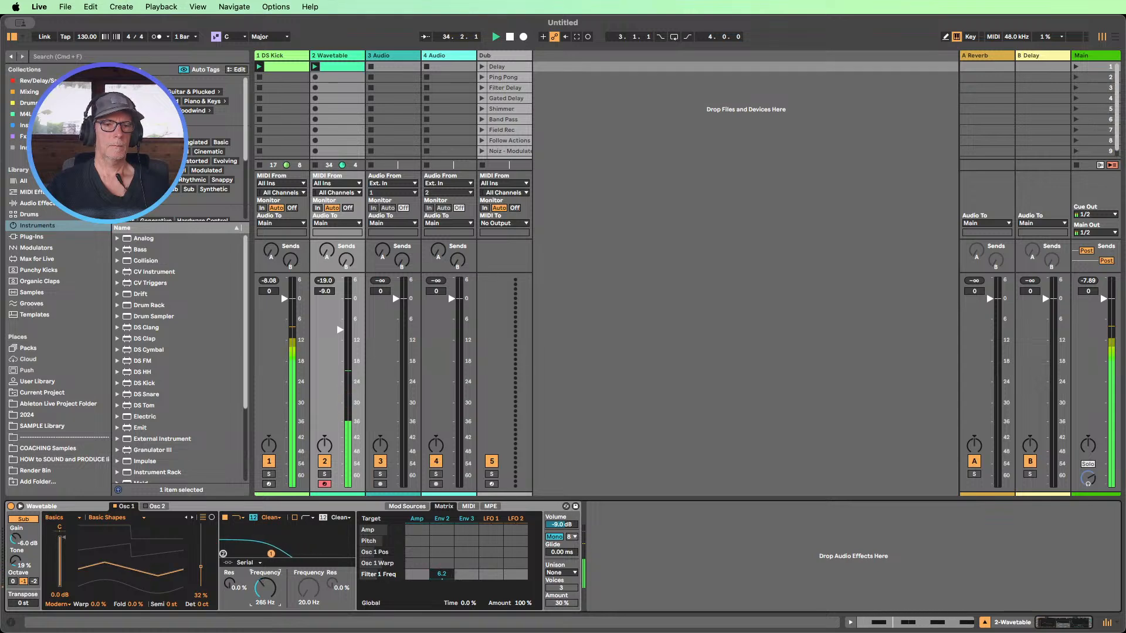
# - Give Filter 1 a resonance of 12 % and the OSR circuit with 3.00 dB of drive
pyautogui.moveTo(240, 588); pyautogui.dragTo(239, 577)
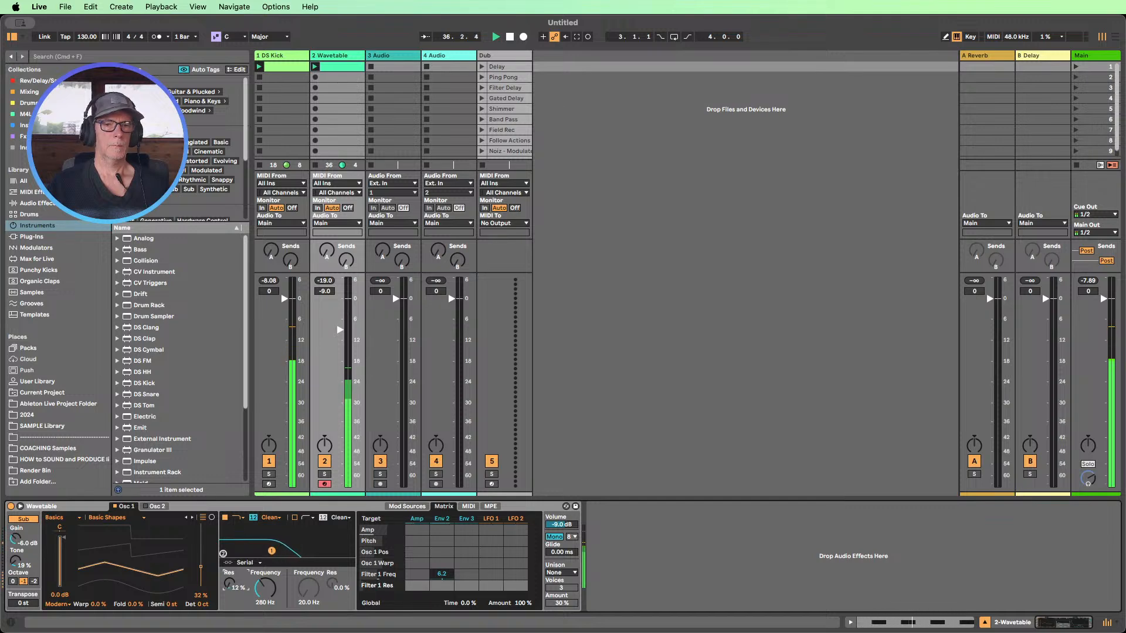
pyautogui.click(273, 518)
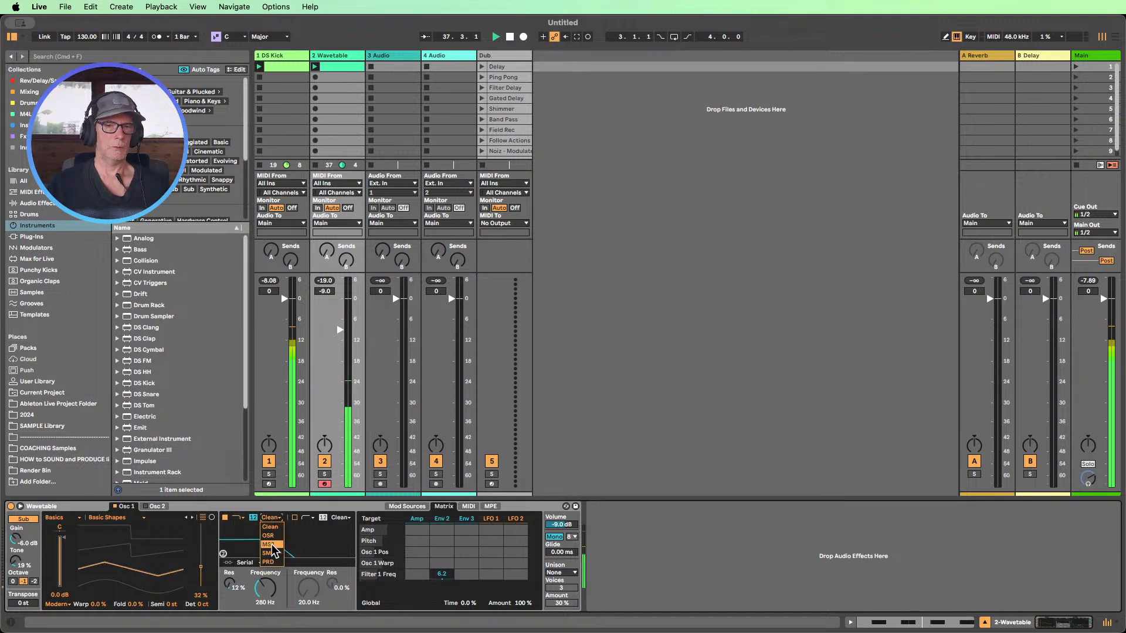
pyautogui.click(269, 536)
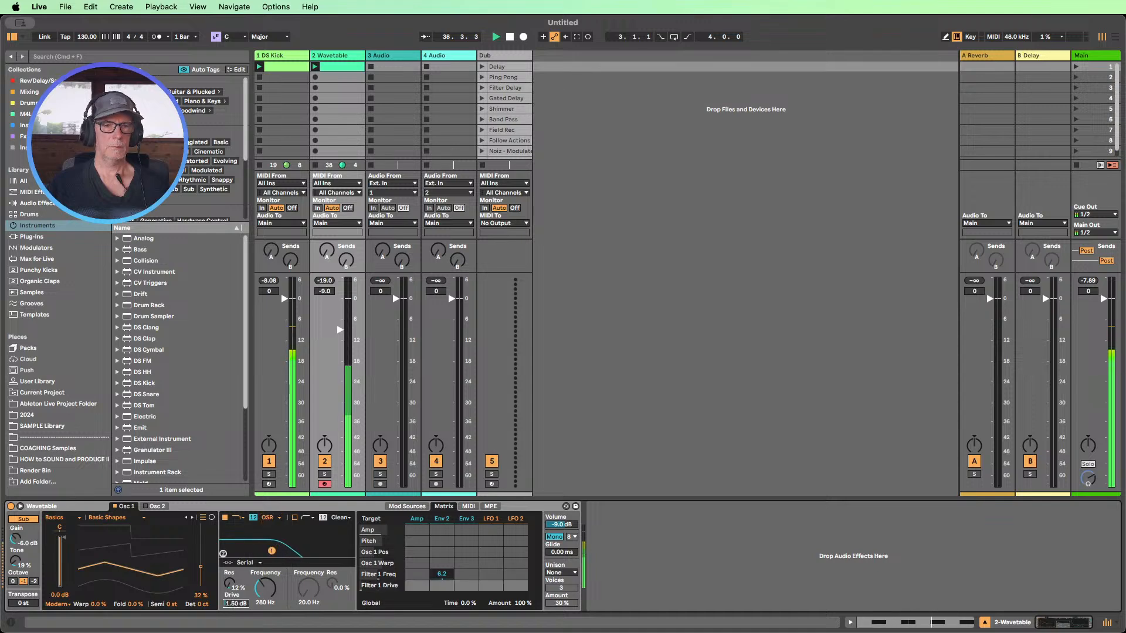
pyautogui.moveTo(235, 604); pyautogui.dragTo(235, 595)
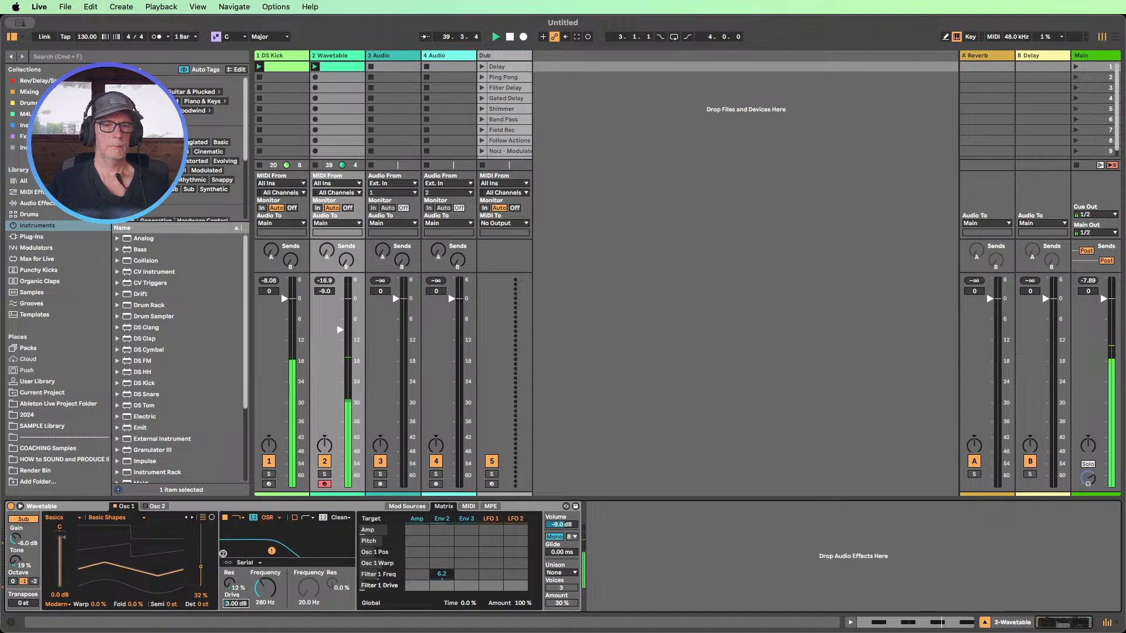
# - Set the Env 2 modulation of Filter 1 frequency to 7.8 and lower the filter frequency to 251 Hz
pyautogui.click(266, 591)
pyautogui.moveTo(442, 575); pyautogui.dragTo(442, 575)
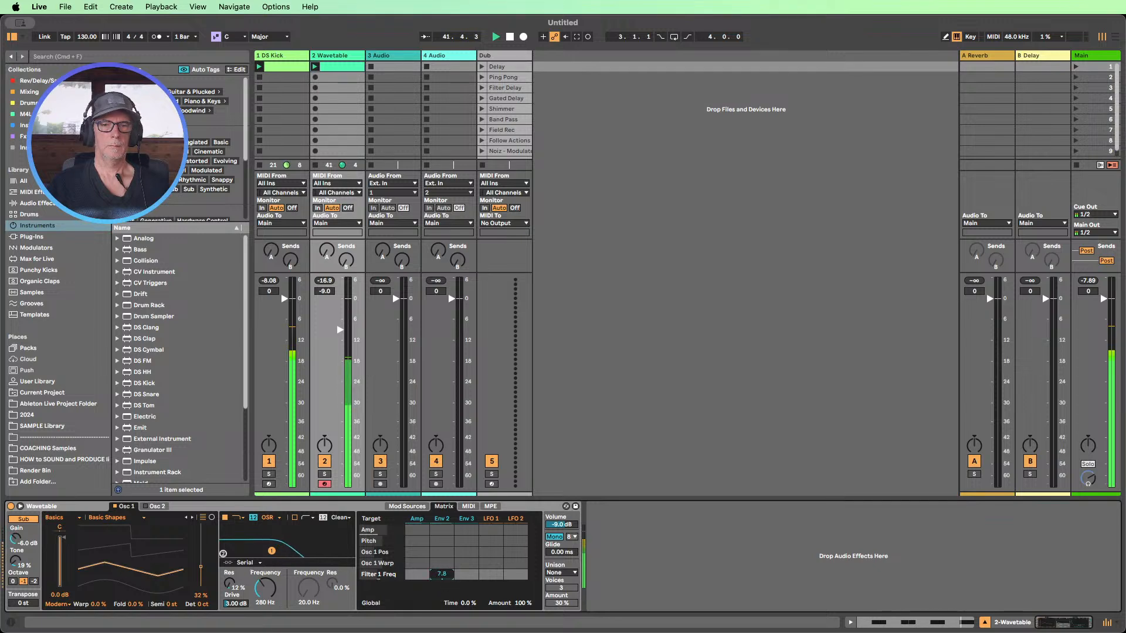
pyautogui.moveTo(135, 604); pyautogui.dragTo(98, 616)
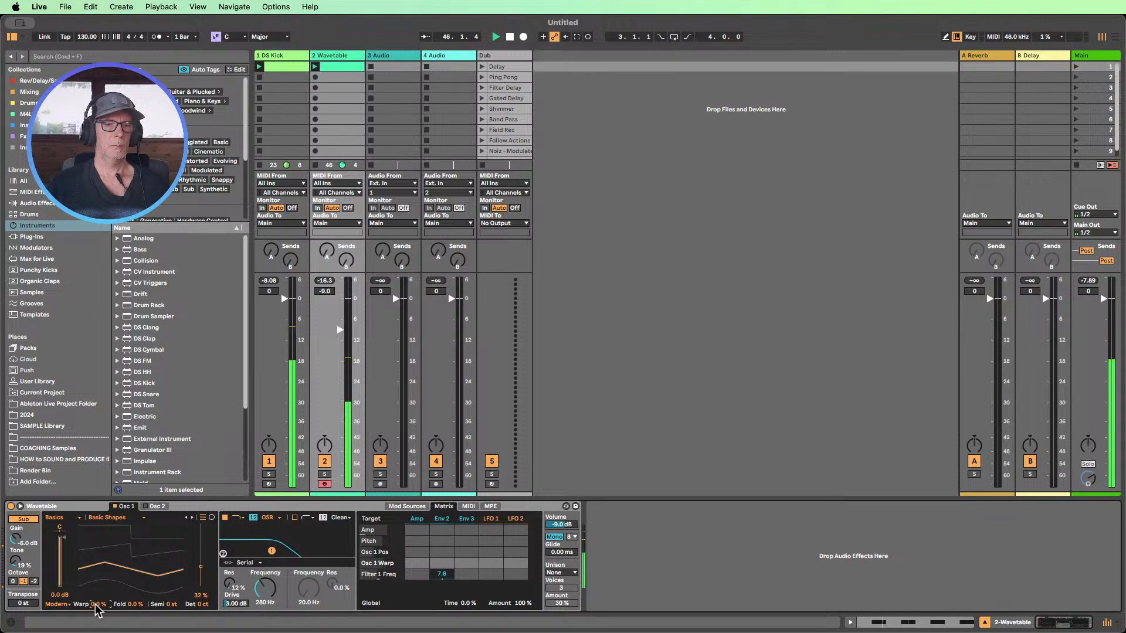
pyautogui.moveTo(263, 589); pyautogui.dragTo(263, 593)
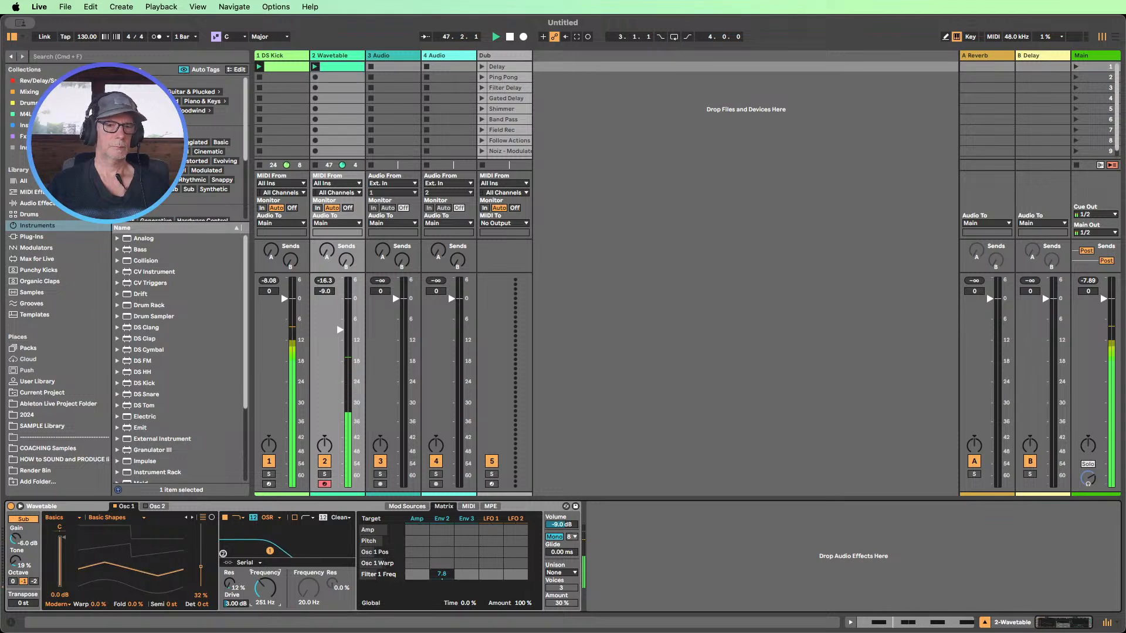
# - Set the Osc 1 wavetable position to 66 % and modulate it from LFO 1 by -30
pyautogui.moveTo(204, 572); pyautogui.dragTo(205, 553)
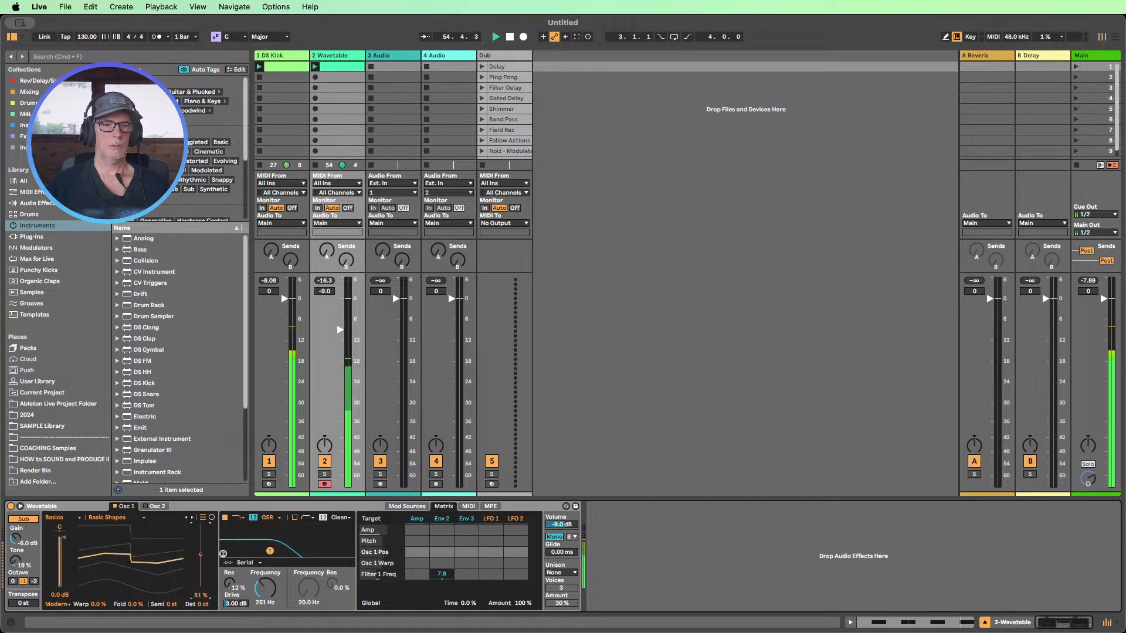
pyautogui.moveTo(200, 554); pyautogui.dragTo(200, 551)
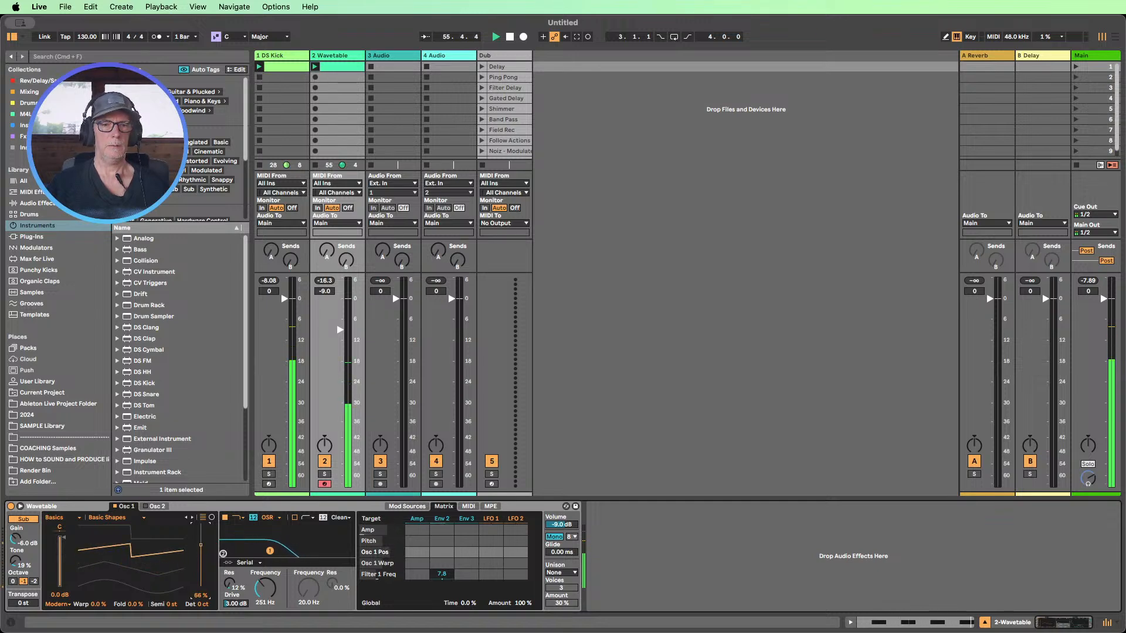
pyautogui.moveTo(491, 556); pyautogui.dragTo(490, 572)
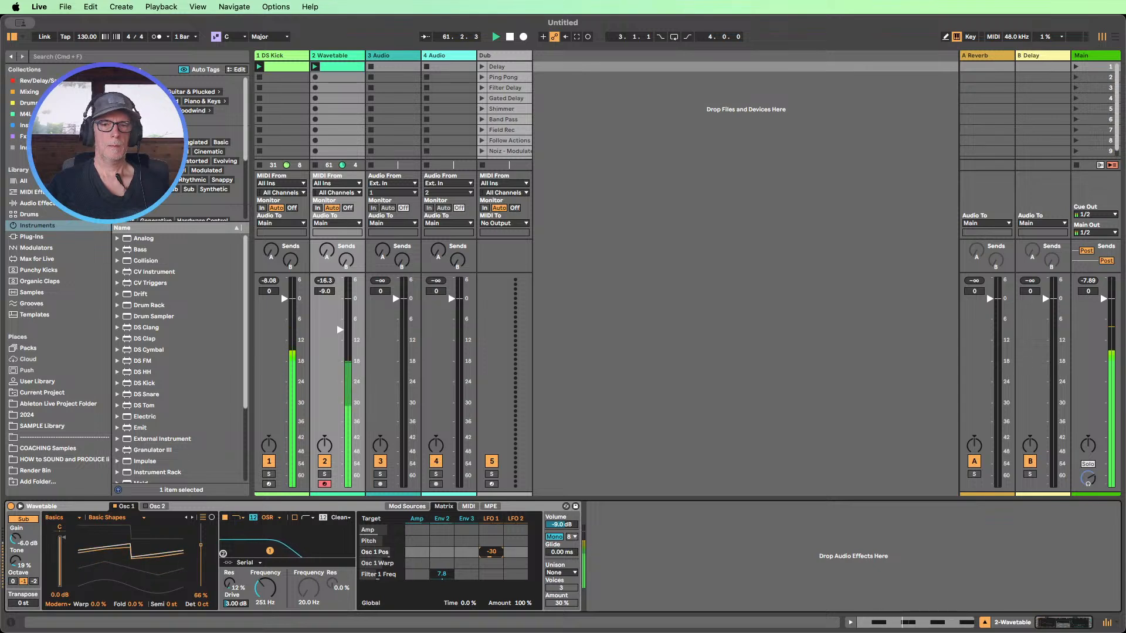
# - Lower Filter 1's frequency to 79.1 Hz and raise the Wavetable track volume to -7.0 dB
pyautogui.moveTo(267, 589); pyautogui.dragTo(267, 602)
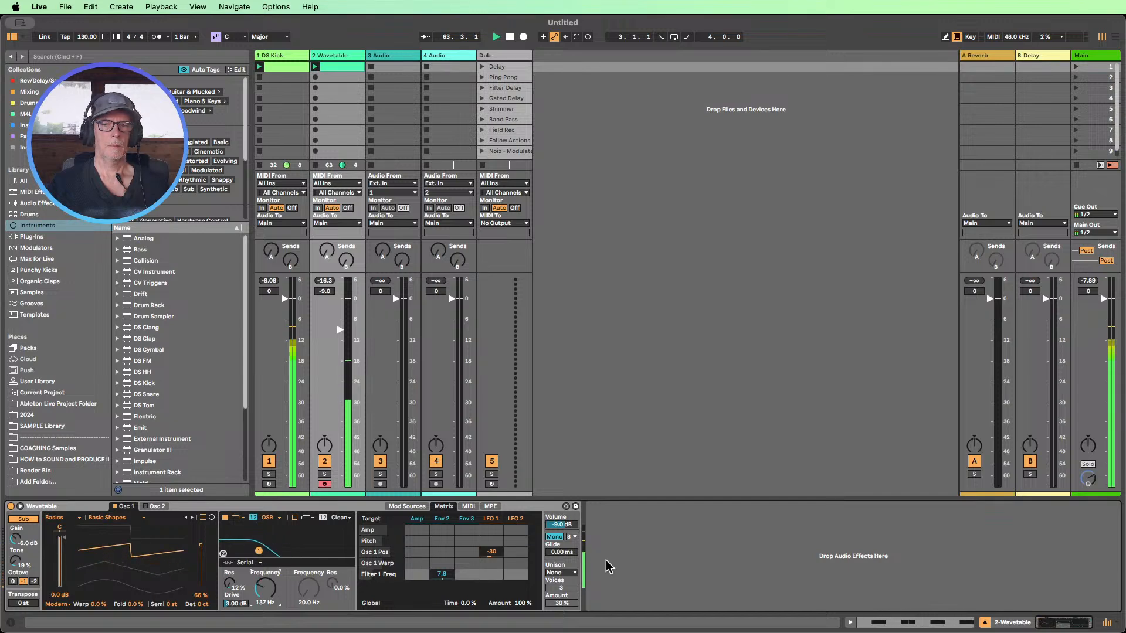
pyautogui.moveTo(558, 554)
pyautogui.mouseDown()
pyautogui.moveTo(558, 525)
pyautogui.moveTo(558, 555)
pyautogui.mouseUp()
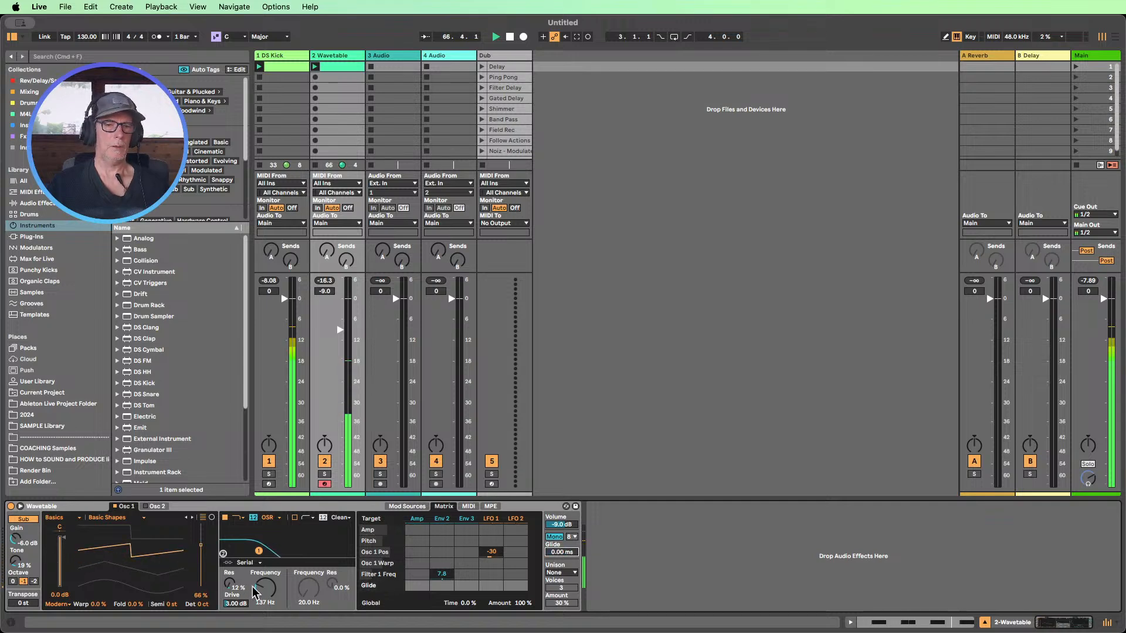
pyautogui.moveTo(255, 591)
pyautogui.mouseDown()
pyautogui.moveTo(254, 613)
pyautogui.moveTo(254, 600)
pyautogui.mouseUp()
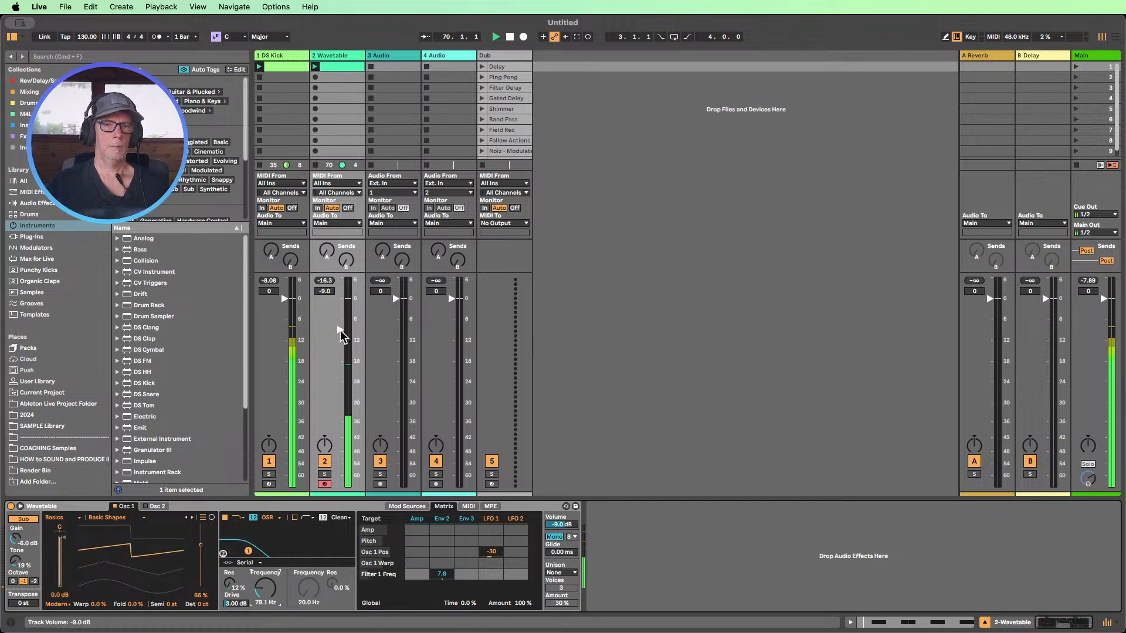
pyautogui.moveTo(340, 331); pyautogui.dragTo(340, 323)
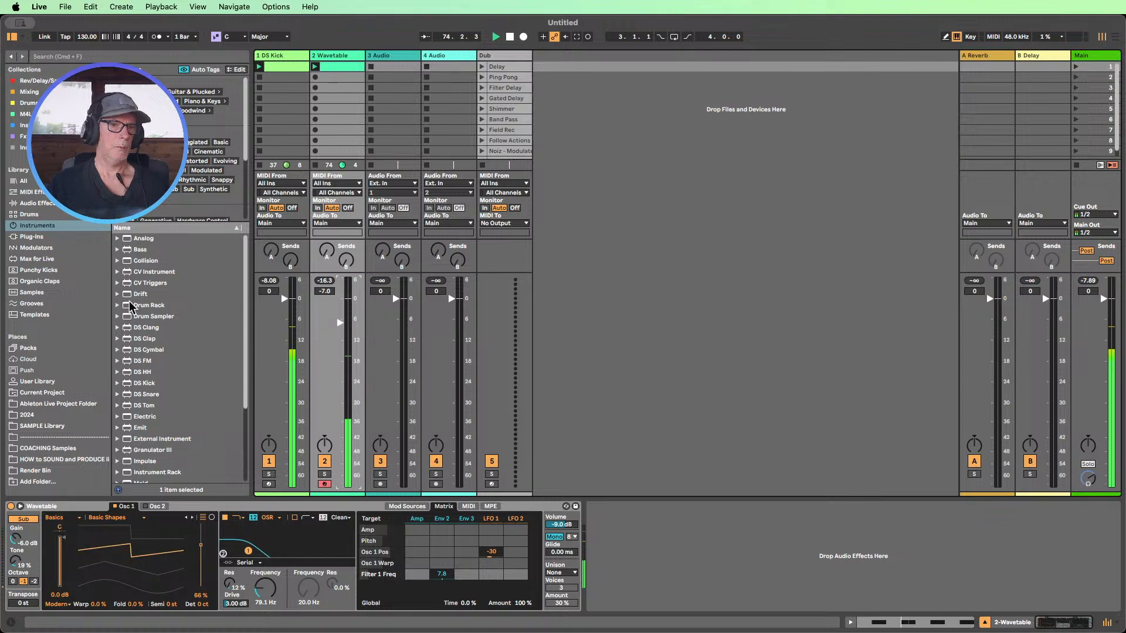
# - Add the Erosion audio effect after Wavetable, with an amount of 42.5 in Noise mode
pyautogui.click(37, 203)
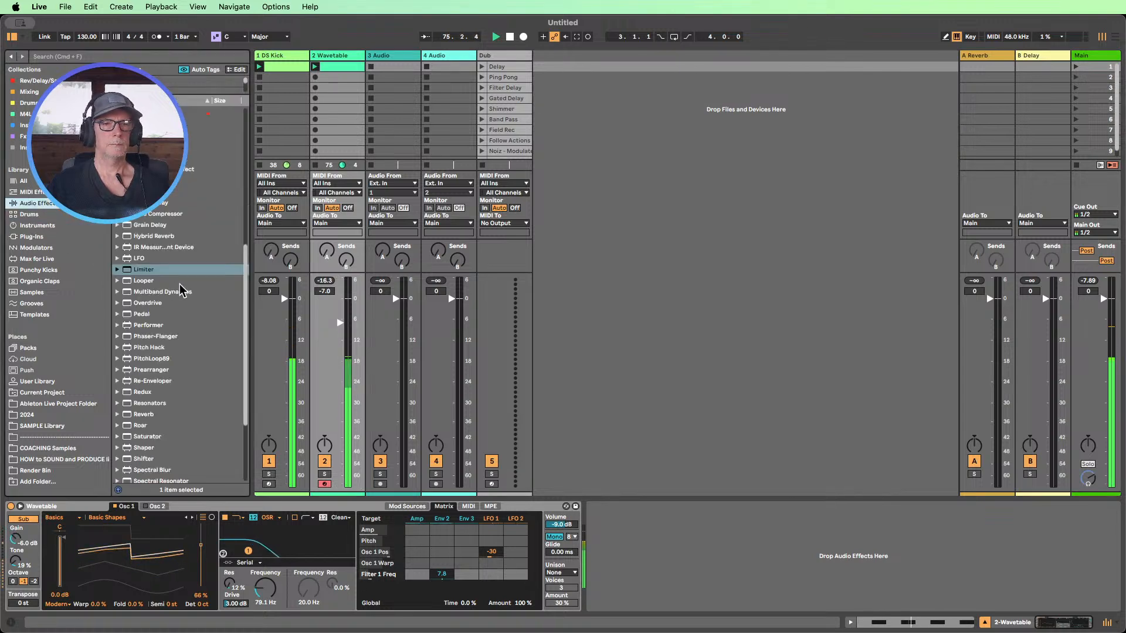
pyautogui.scroll(5, 176, 287)
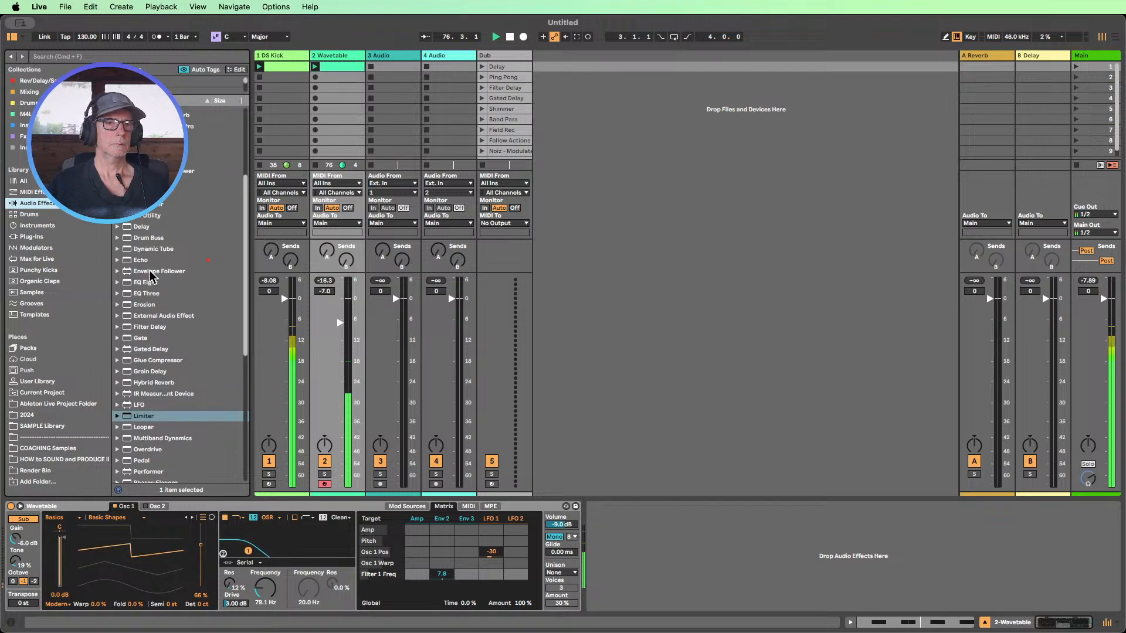
pyautogui.scroll(2, 148, 264)
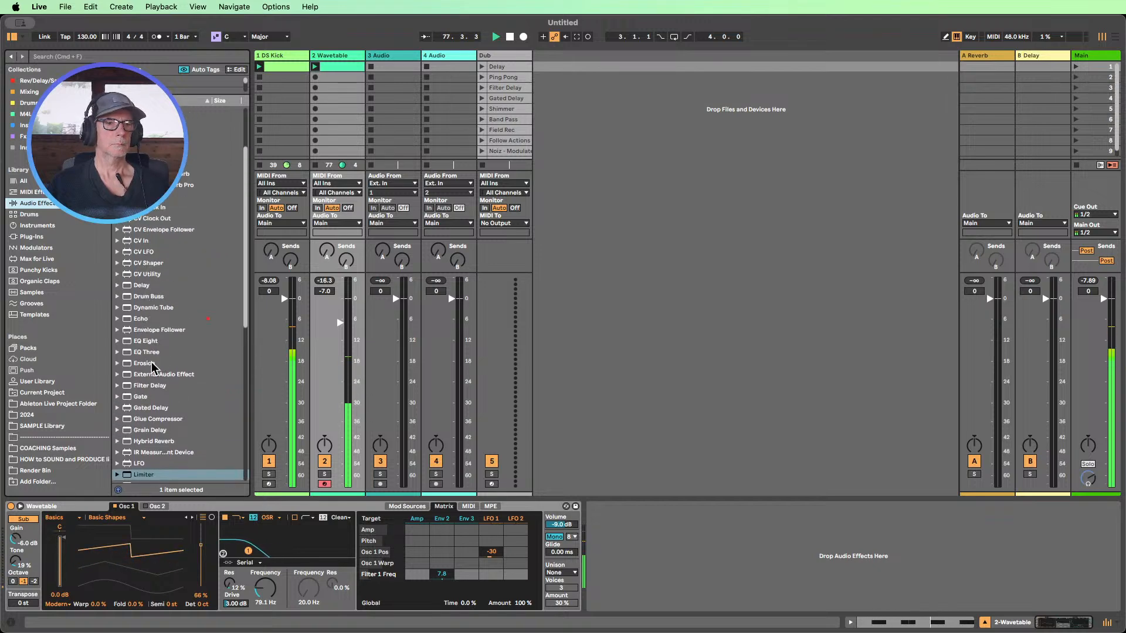
pyautogui.moveTo(151, 364); pyautogui.dragTo(674, 557)
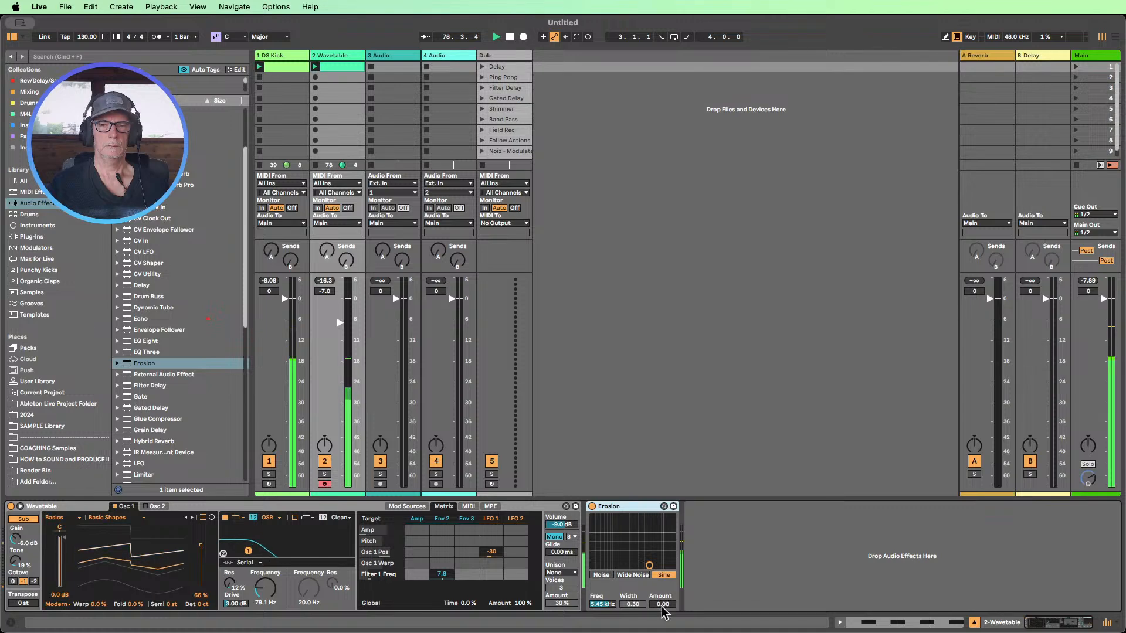
pyautogui.moveTo(662, 606); pyautogui.dragTo(662, 582)
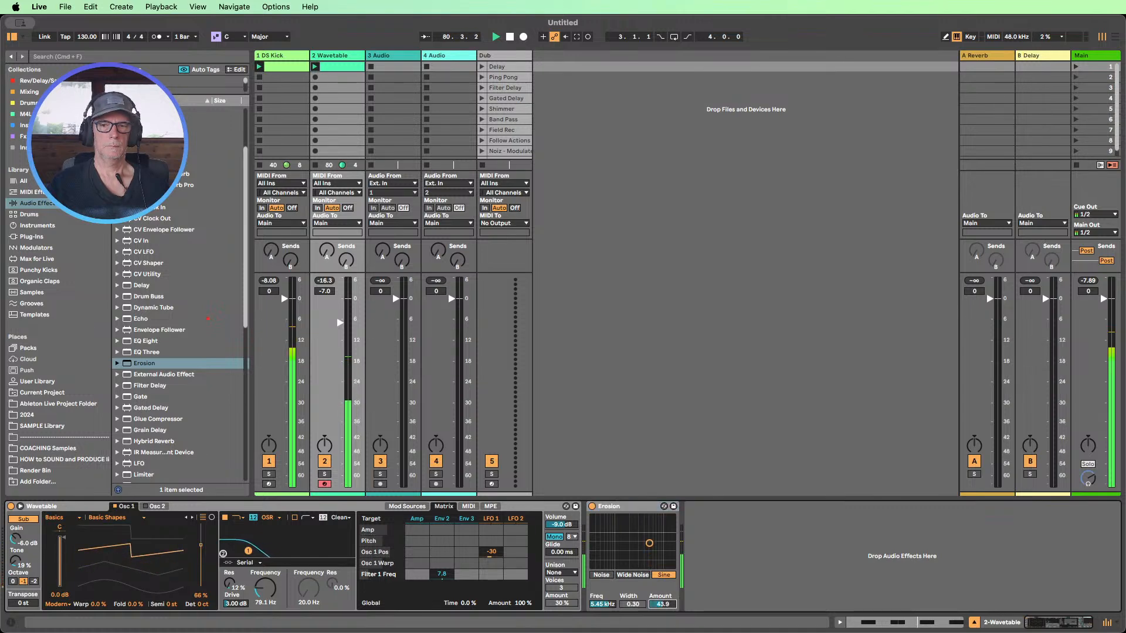
pyautogui.click(610, 576)
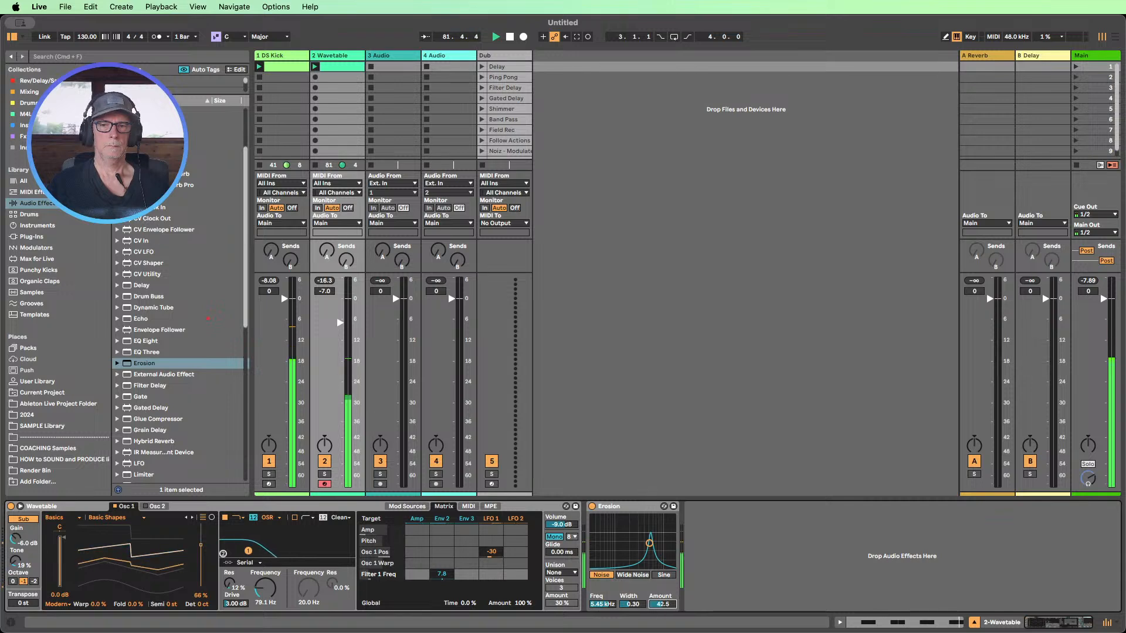
# - Set Erosion to 1.63 kHz with an amount of 34.3 on the Wavetable track, and raise Filter 1's frequency to 88.3 Hz
pyautogui.moveTo(662, 604)
pyautogui.mouseDown()
pyautogui.moveTo(602, 605)
pyautogui.moveTo(602, 623)
pyautogui.moveTo(660, 599)
pyautogui.mouseUp()
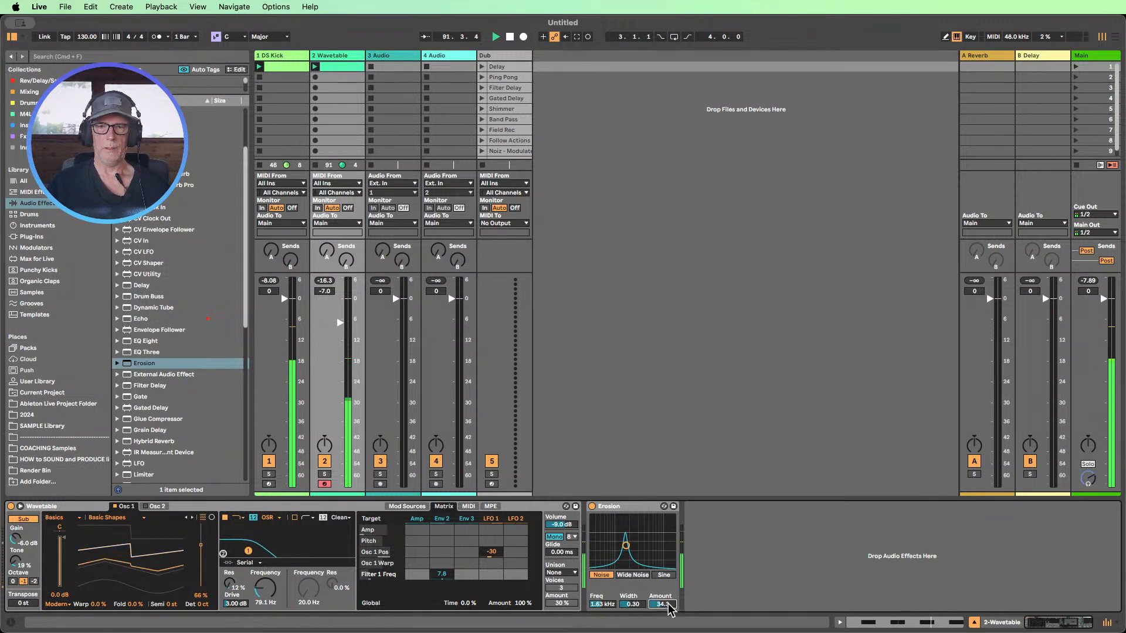
pyautogui.moveTo(266, 587)
pyautogui.mouseDown()
pyautogui.moveTo(265, 604)
pyautogui.moveTo(265, 588)
pyautogui.mouseUp()
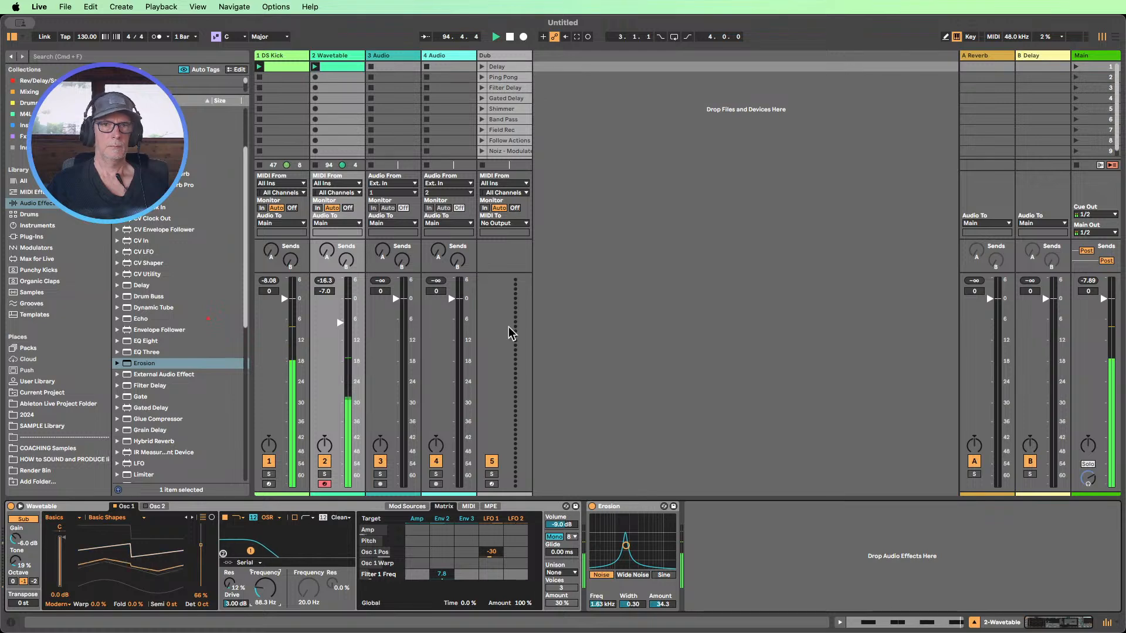
# - Insert a new MIDI track directly after the Wavetable track
pyautogui.click(406, 56)
pyautogui.click(338, 57)
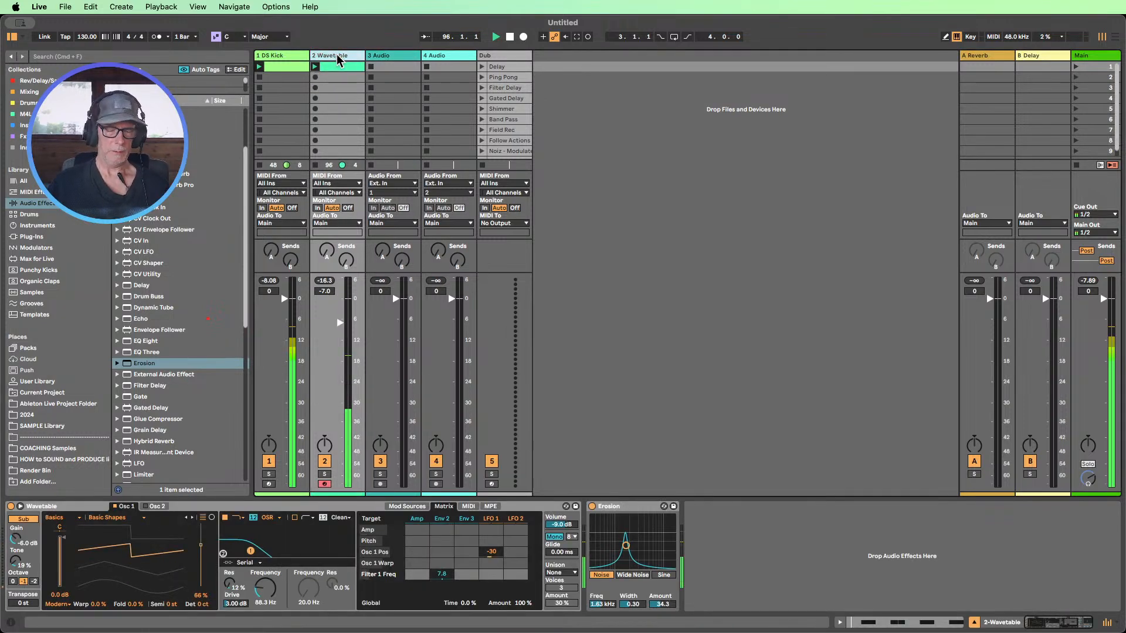
pyautogui.press('super+shift+t')
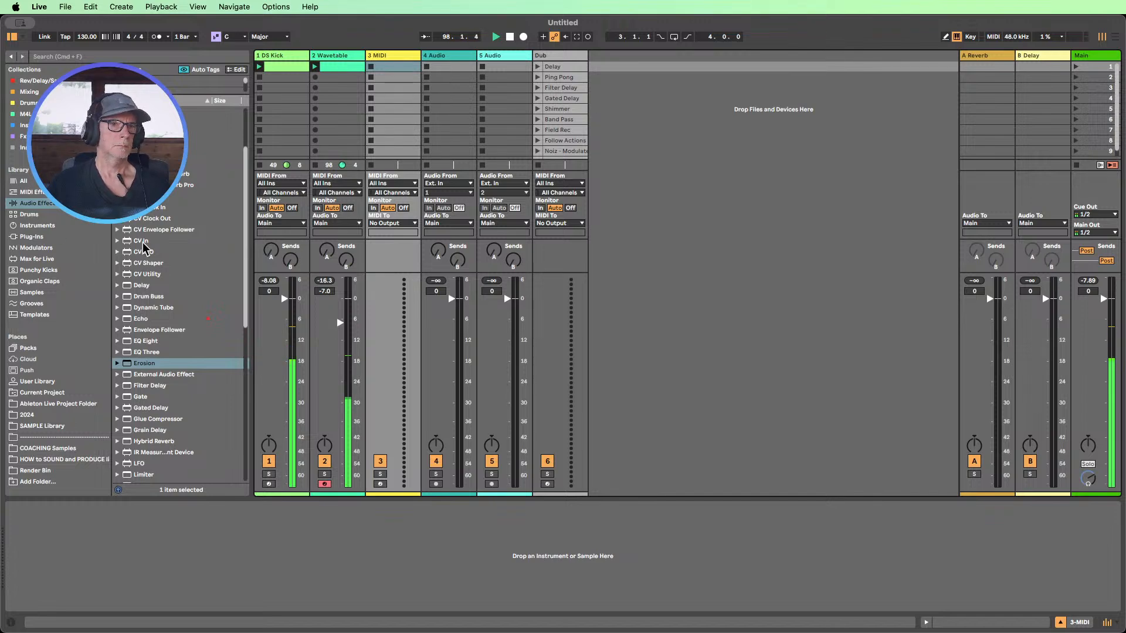
# - Search the whole browser library for "closed hih"
pyautogui.scroll(5, 146, 231)
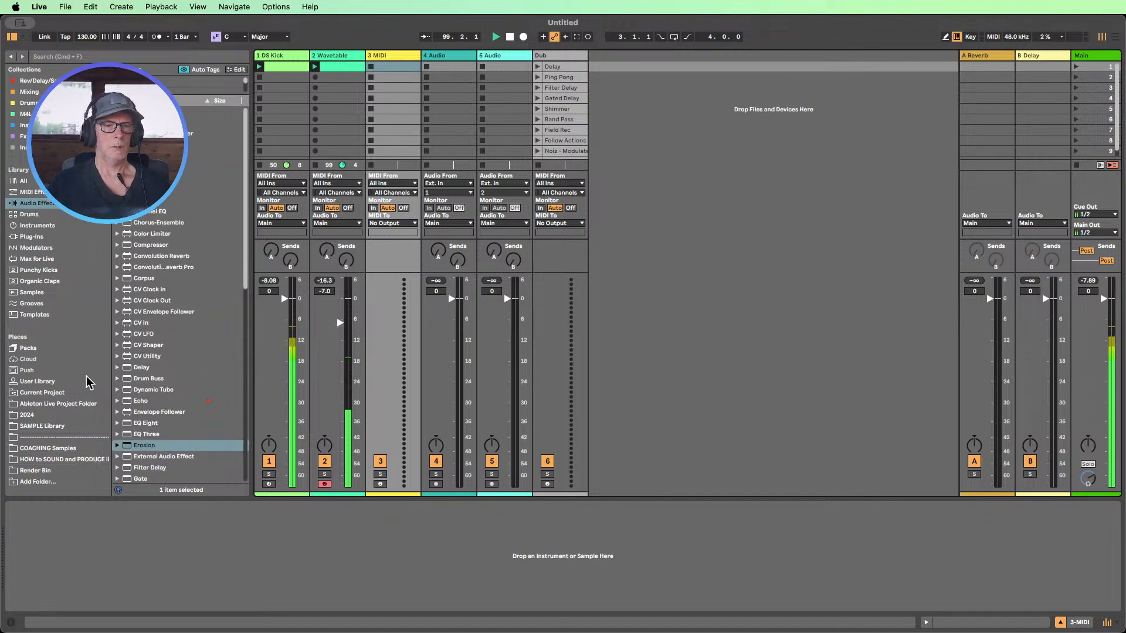
pyautogui.press('super+f')
pyautogui.write('clos')
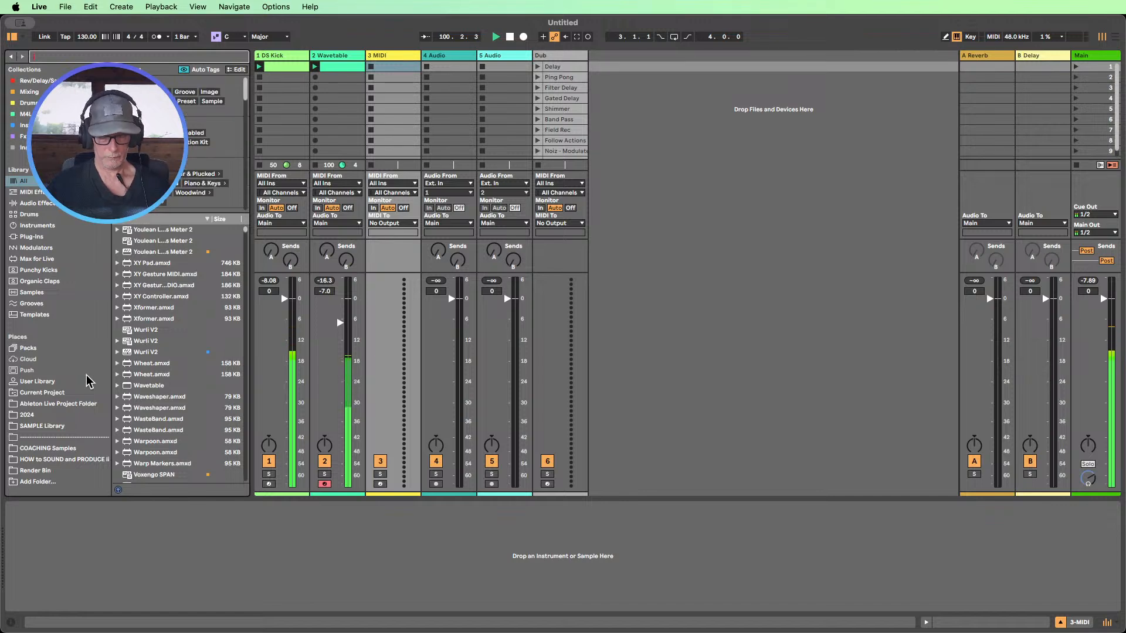
pyautogui.write('ed hih')
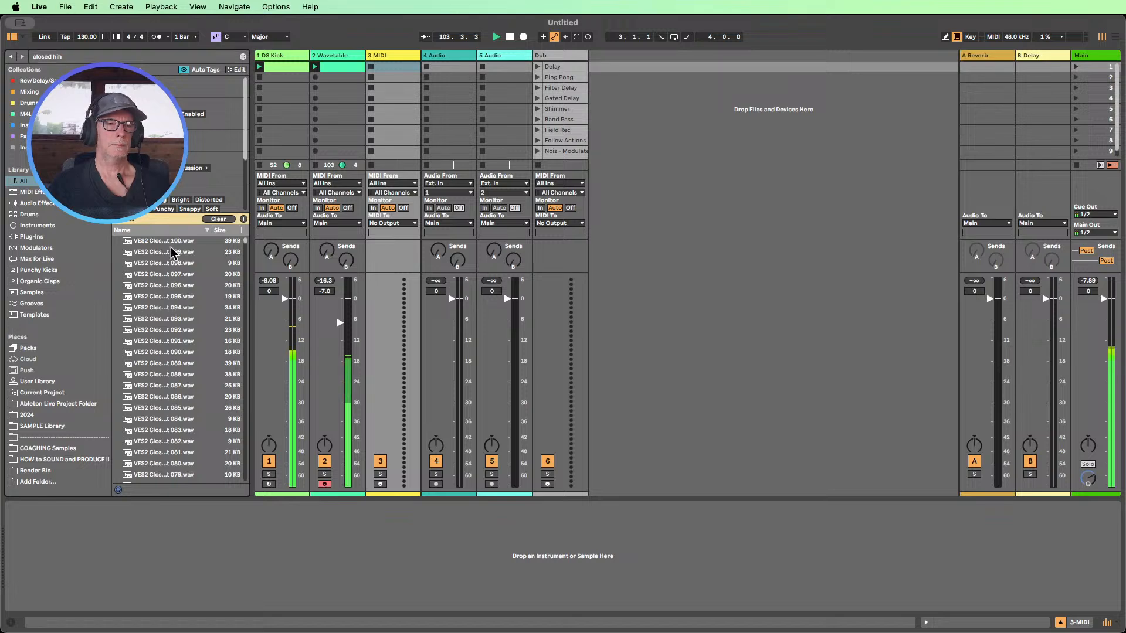
# - Audition the VES2 closed hi-hat samples and load VES2 Closed Hihat 094 as an instrument on the new MIDI track
pyautogui.click(163, 242)
pyautogui.click(163, 252)
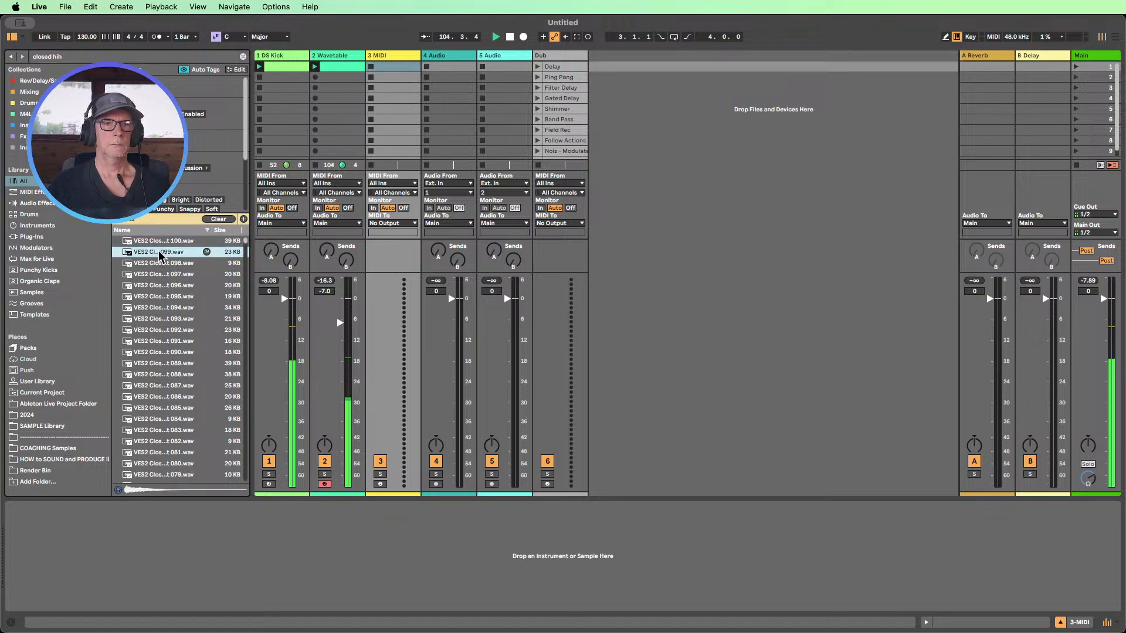
pyautogui.click(164, 263)
pyautogui.click(163, 274)
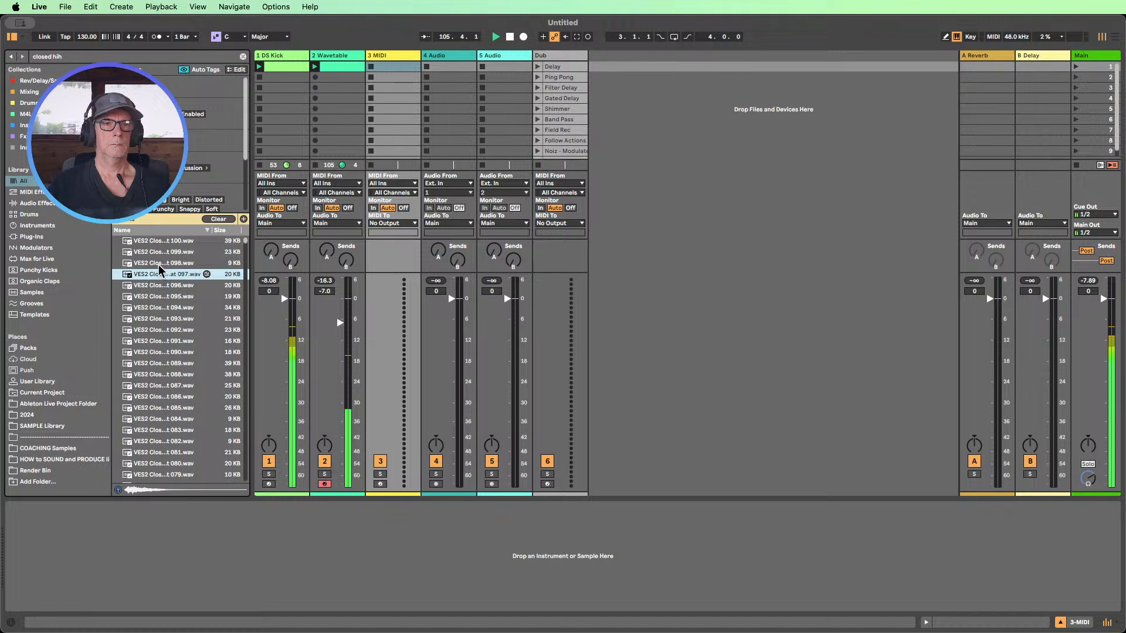
pyautogui.click(165, 285)
pyautogui.click(166, 297)
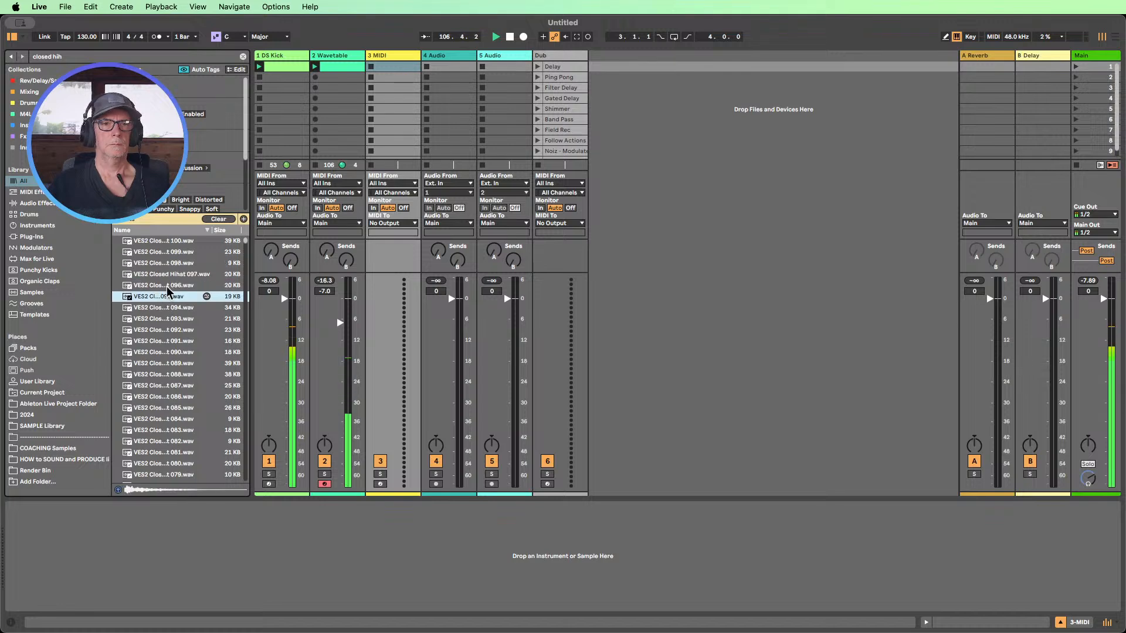
pyautogui.click(167, 275)
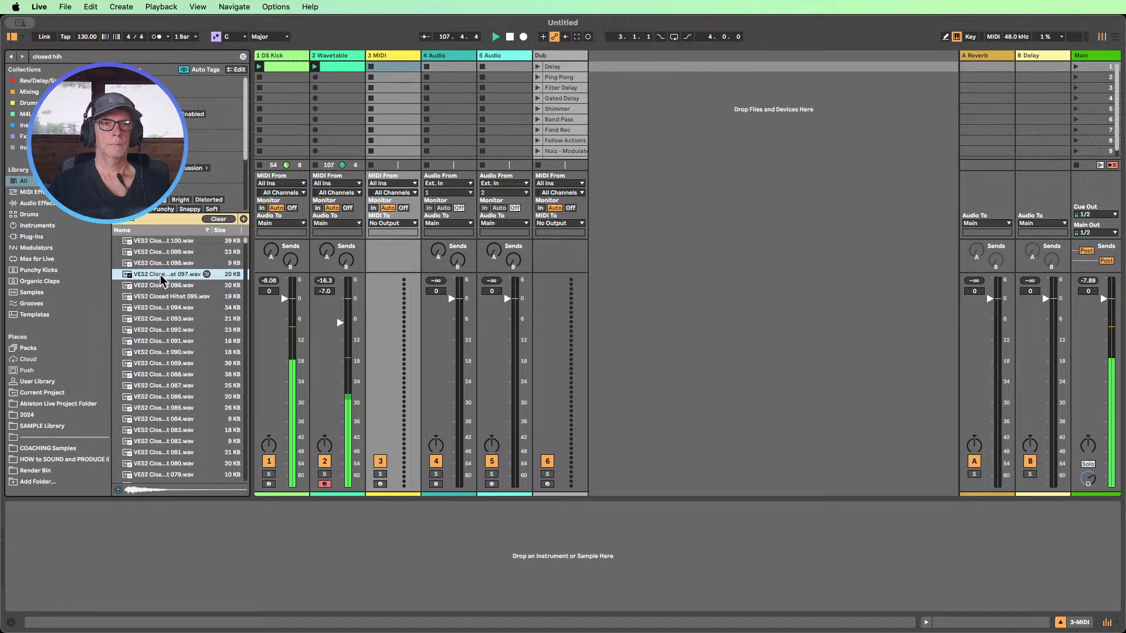
pyautogui.click(166, 307)
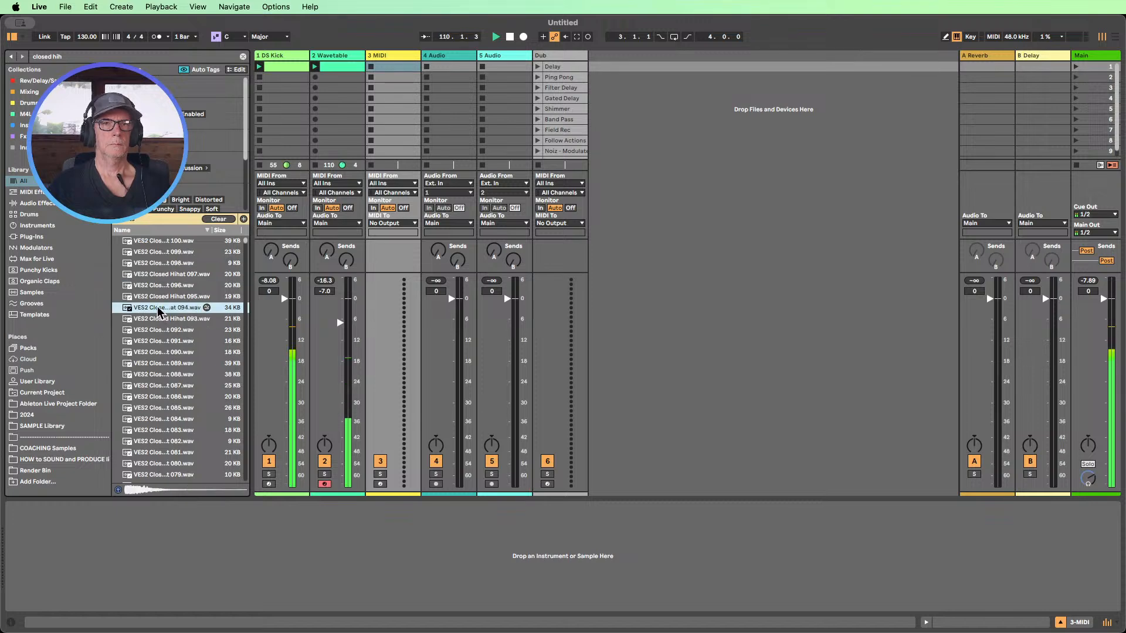
pyautogui.moveTo(159, 311); pyautogui.dragTo(215, 543)
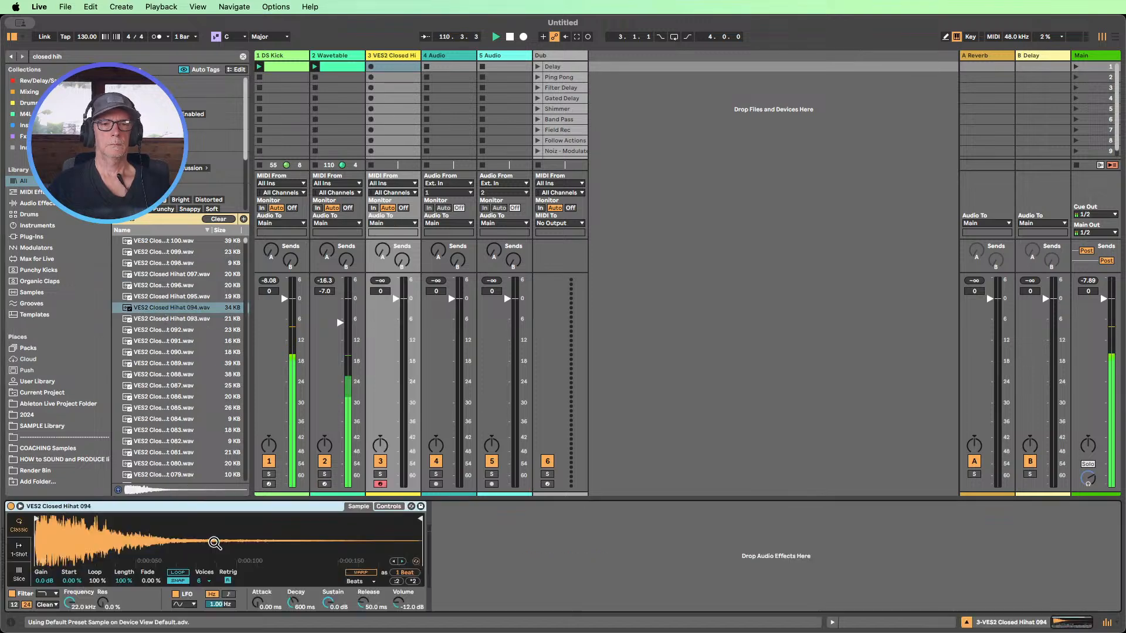
# - Create a MIDI clip in the hi-hat track's first slot and draw 1/16 C3 notes at 1.1.2, 1.1.3 and 1.1.4
pyautogui.doubleClick(384, 67)
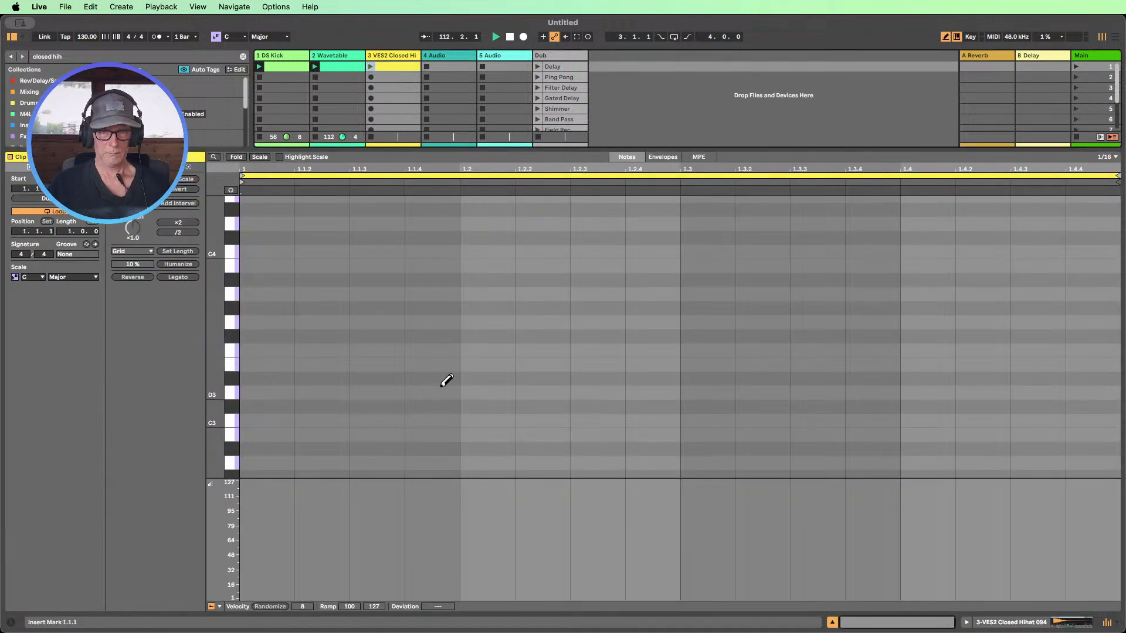
pyautogui.press('b')
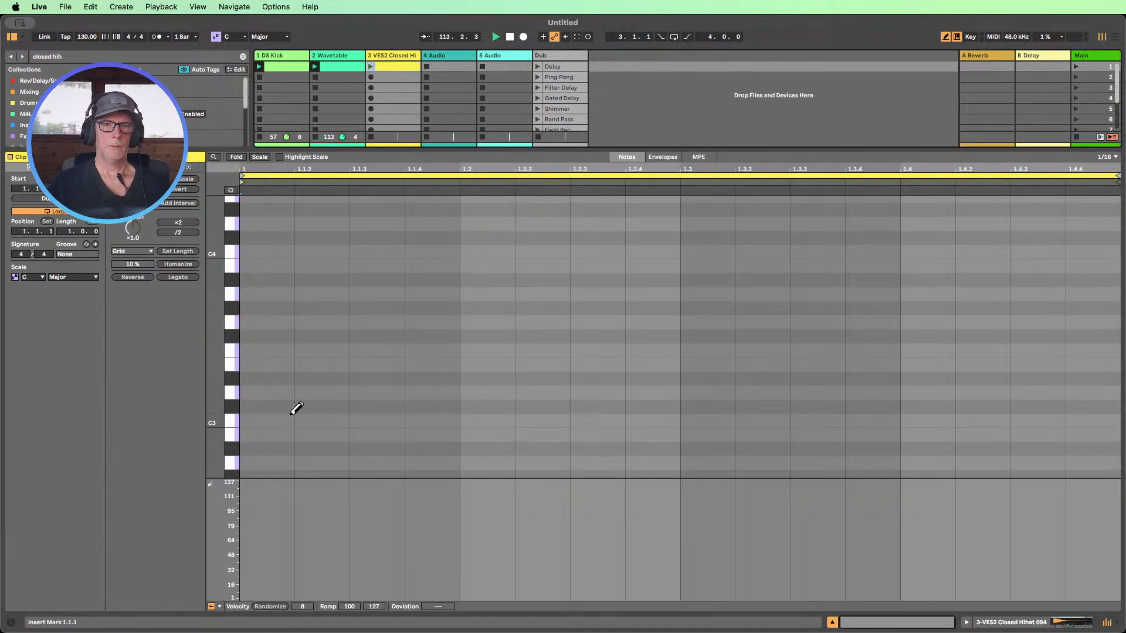
pyautogui.click(323, 419)
pyautogui.click(378, 418)
pyautogui.click(434, 419)
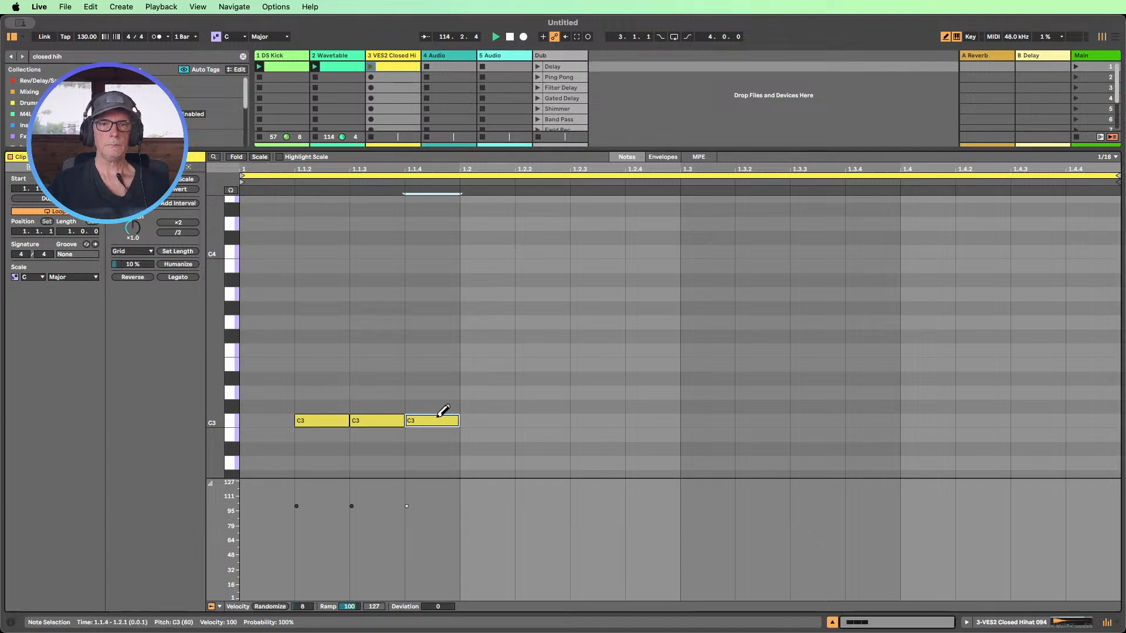
# - Ramp the velocities of the three hi-hat notes from 30 to 100
pyautogui.moveTo(453, 458); pyautogui.dragTo(298, 369)
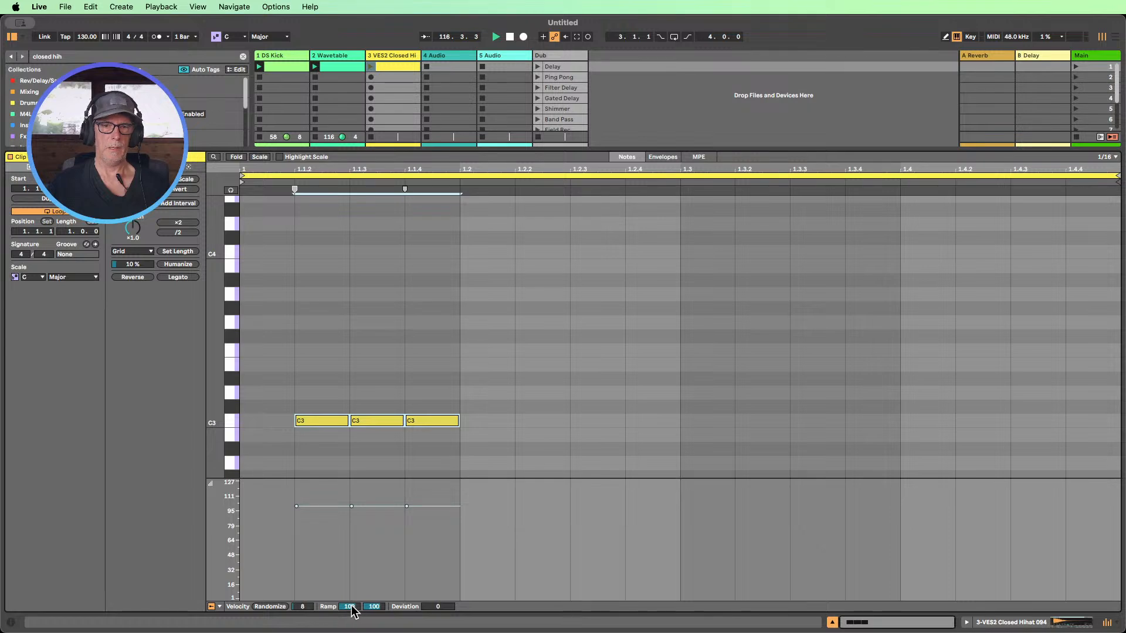
pyautogui.moveTo(350, 607); pyautogui.dragTo(350, 625)
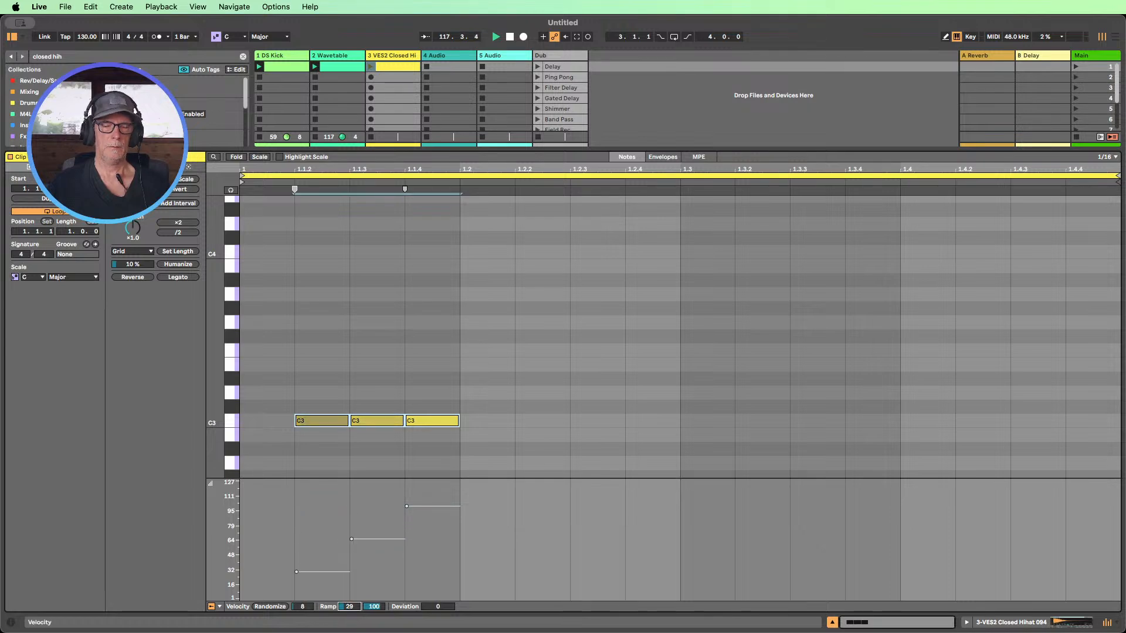
pyautogui.moveTo(350, 607); pyautogui.dragTo(350, 605)
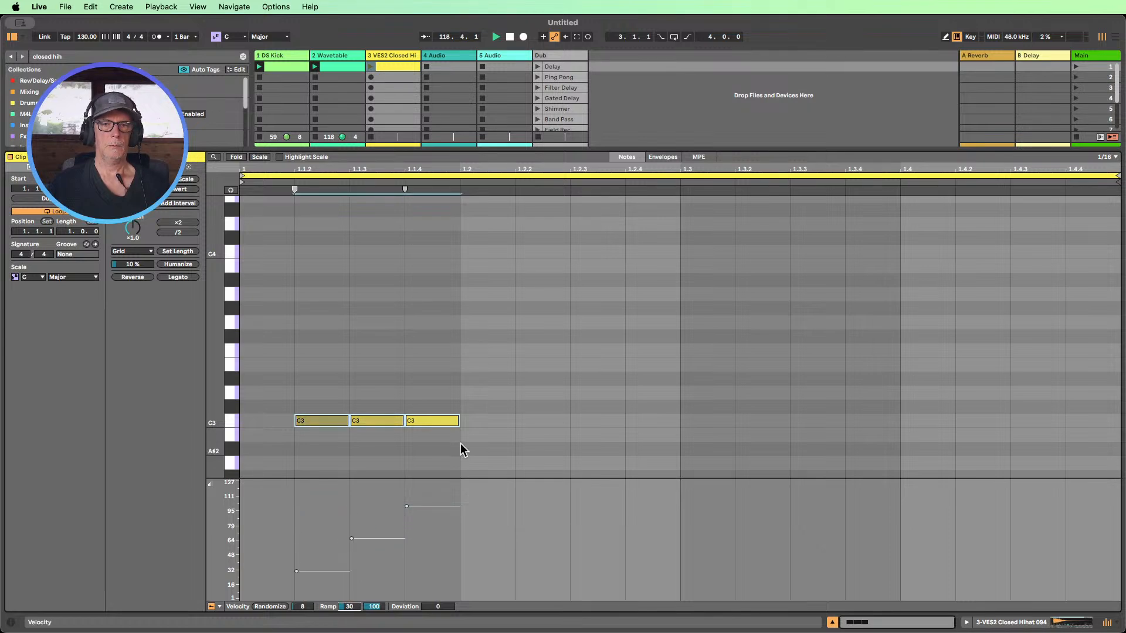
# - Loop only the first beat of the hi-hat clip and launch the clip
pyautogui.moveTo(462, 451); pyautogui.dragTo(217, 365)
pyautogui.press('super+l')
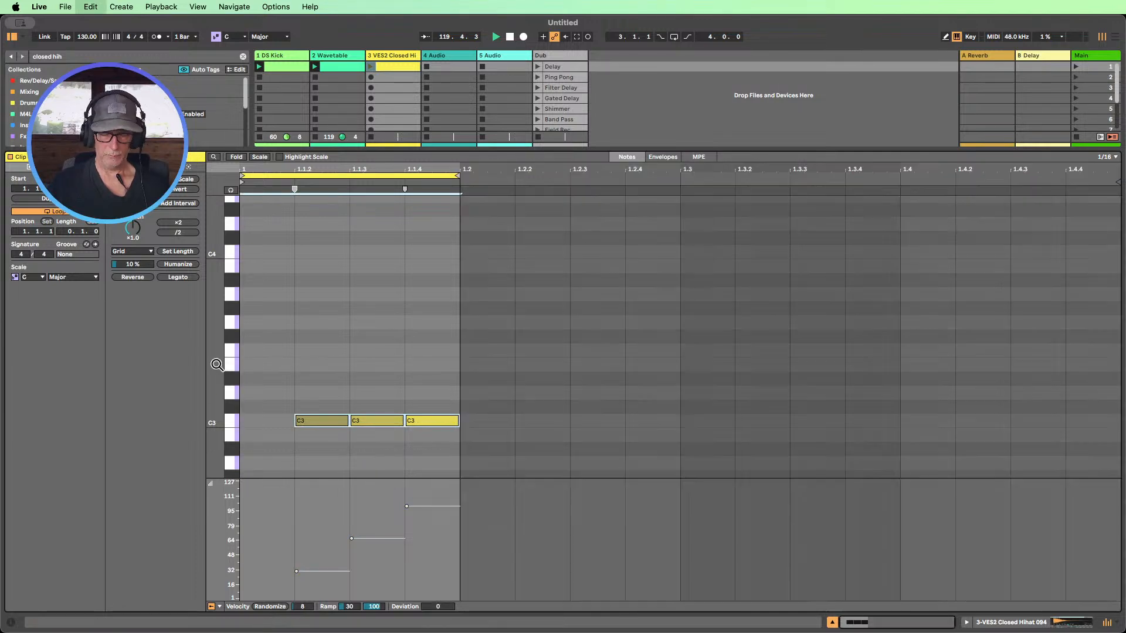
pyautogui.click(371, 67)
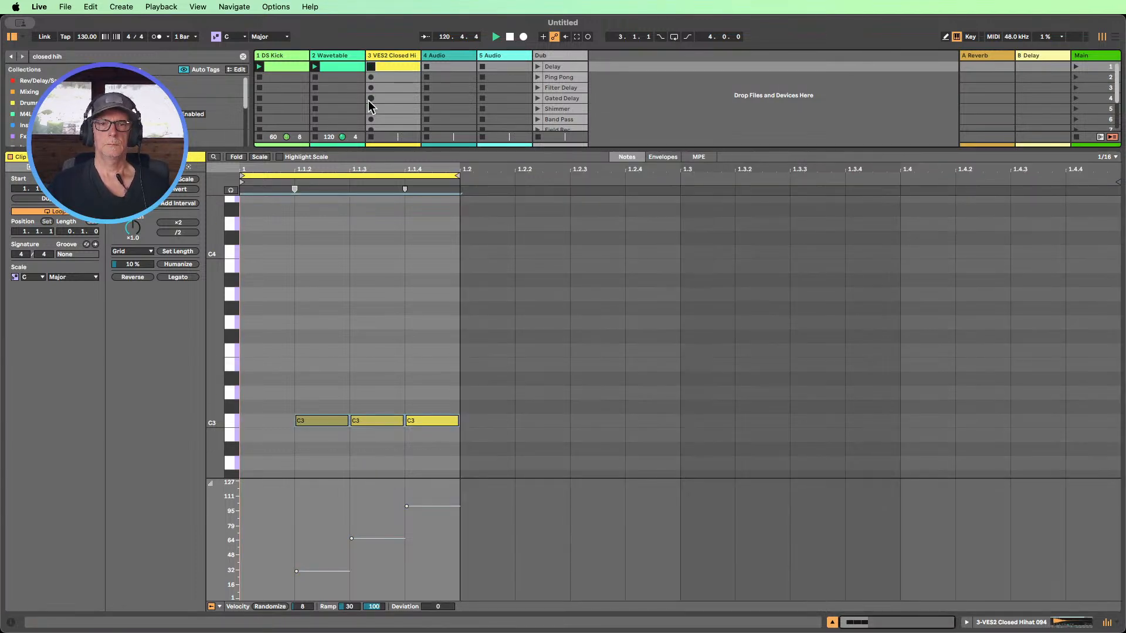
# - Move the hi-hat sample's start point past its initial attack and set the hi-hat track volume to -20.0 dB
pyautogui.click(832, 622)
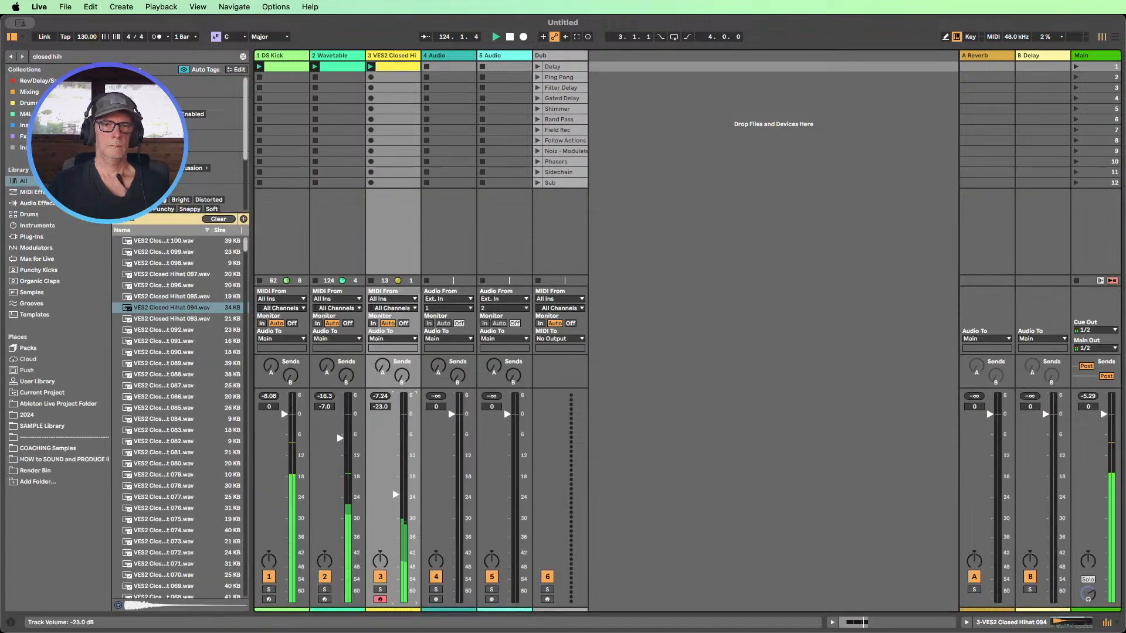
pyautogui.press('super+alt+l')
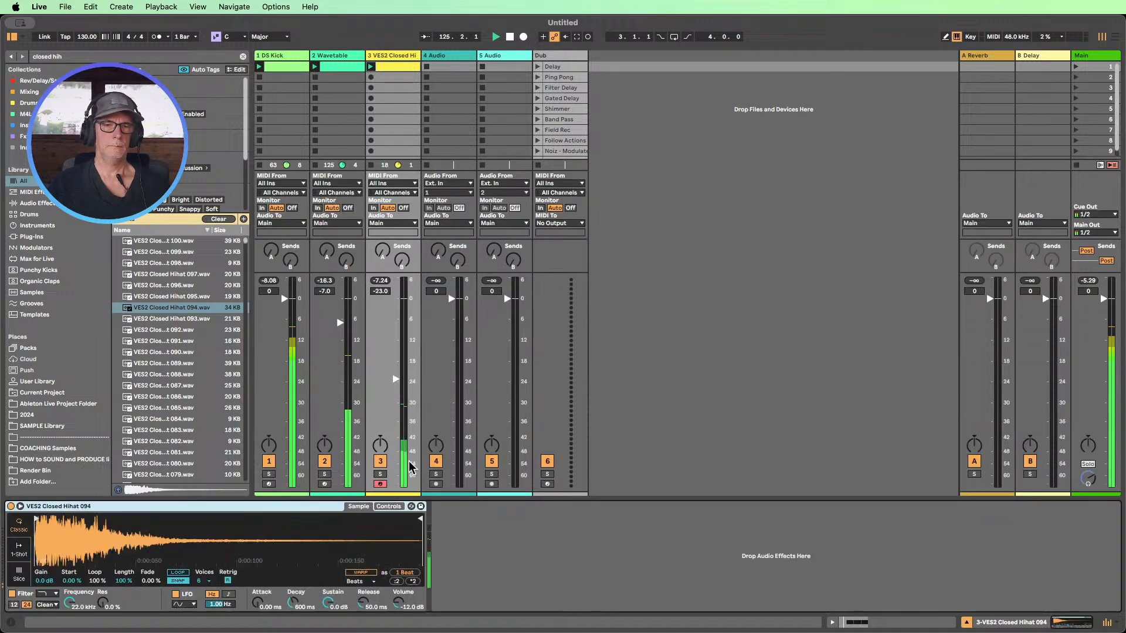
pyautogui.click(388, 507)
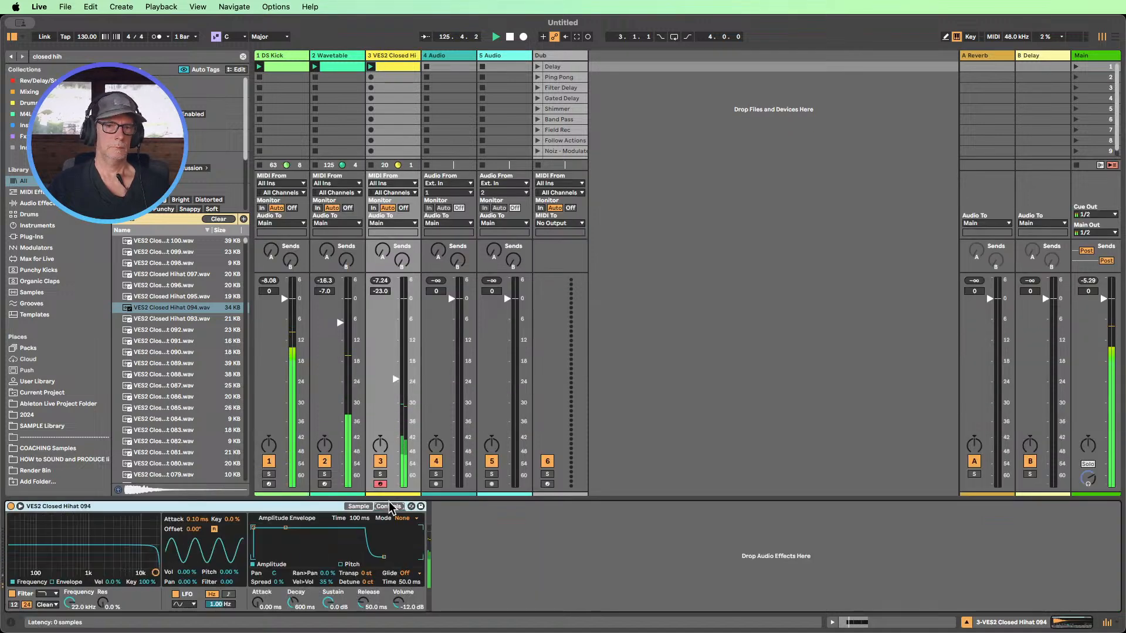
pyautogui.click(358, 507)
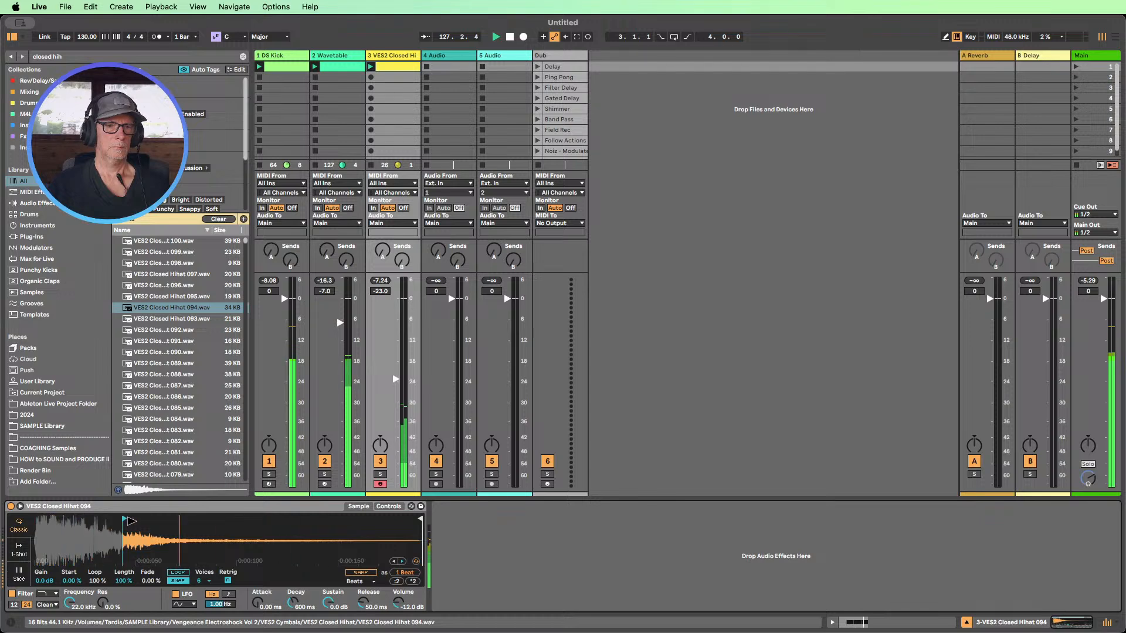
pyautogui.moveTo(134, 520); pyautogui.dragTo(120, 521)
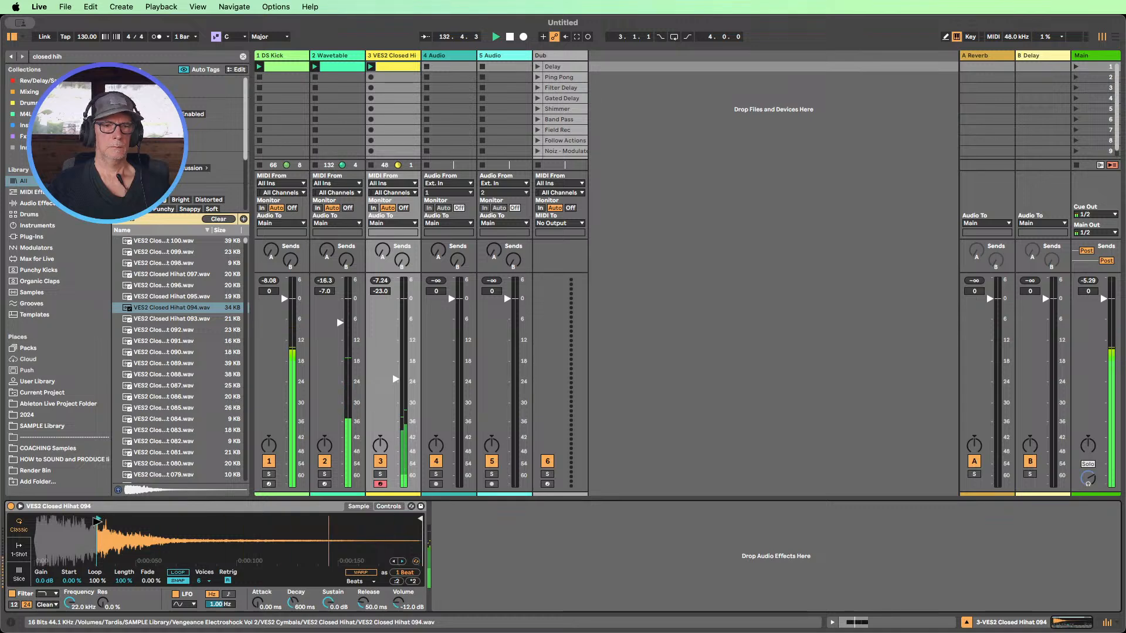
pyautogui.moveTo(396, 379); pyautogui.dragTo(396, 369)
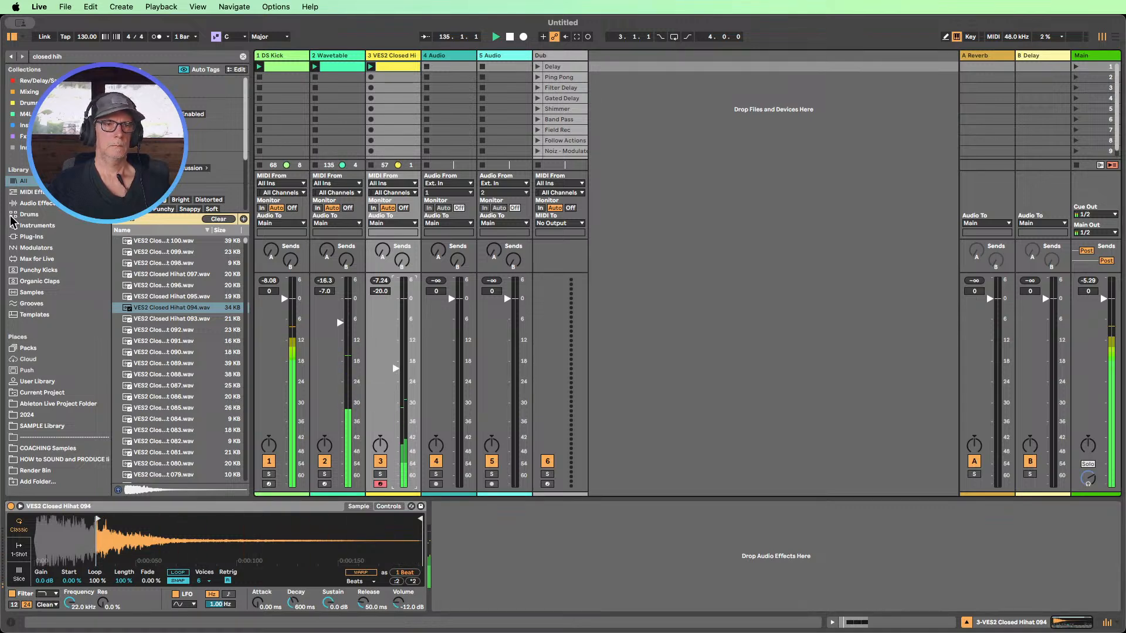
# - Add the Erosion audio effect to the hi-hat track, compare its modes, and settle on Noise with an amount of 27.0
pyautogui.click(40, 203)
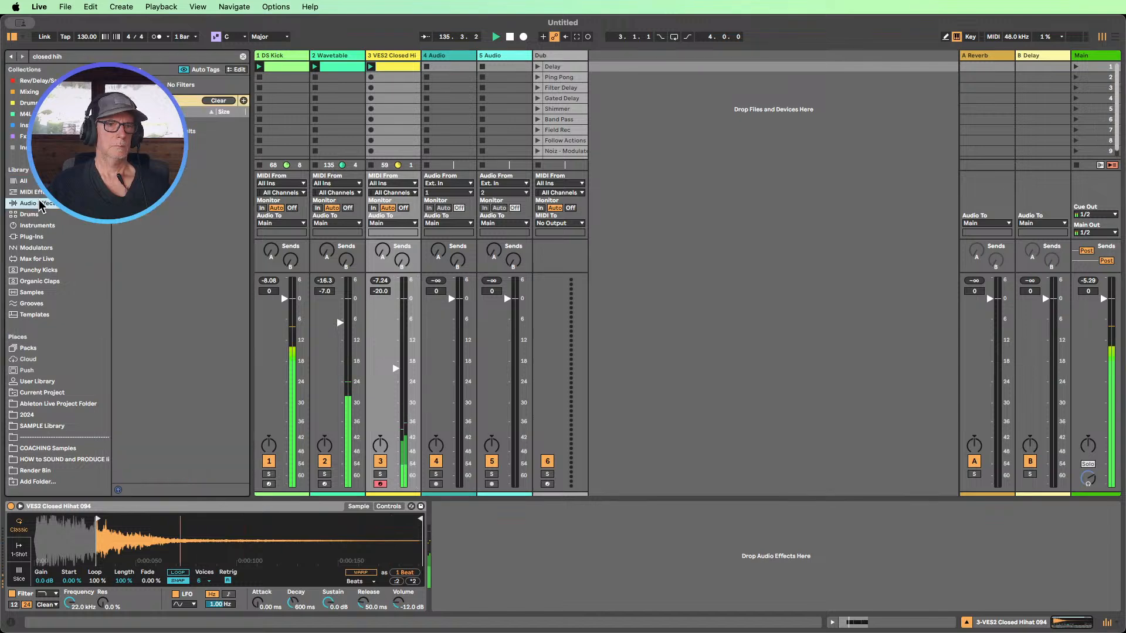
pyautogui.click(216, 101)
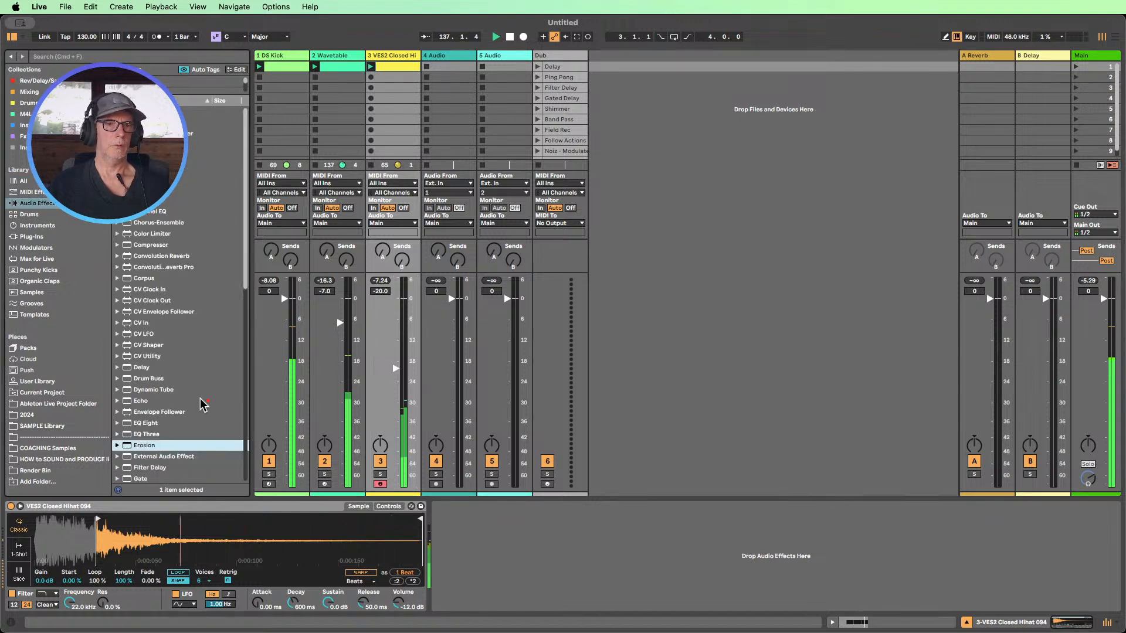
pyautogui.moveTo(561, 536); pyautogui.dragTo(559, 534)
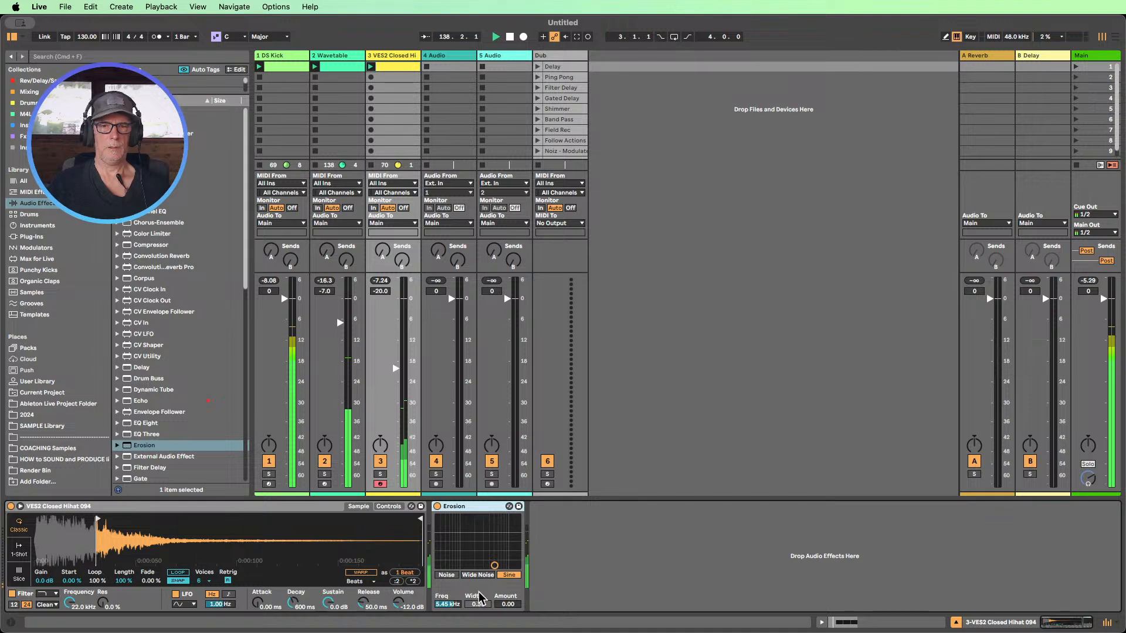
pyautogui.moveTo(494, 604); pyautogui.dragTo(494, 592)
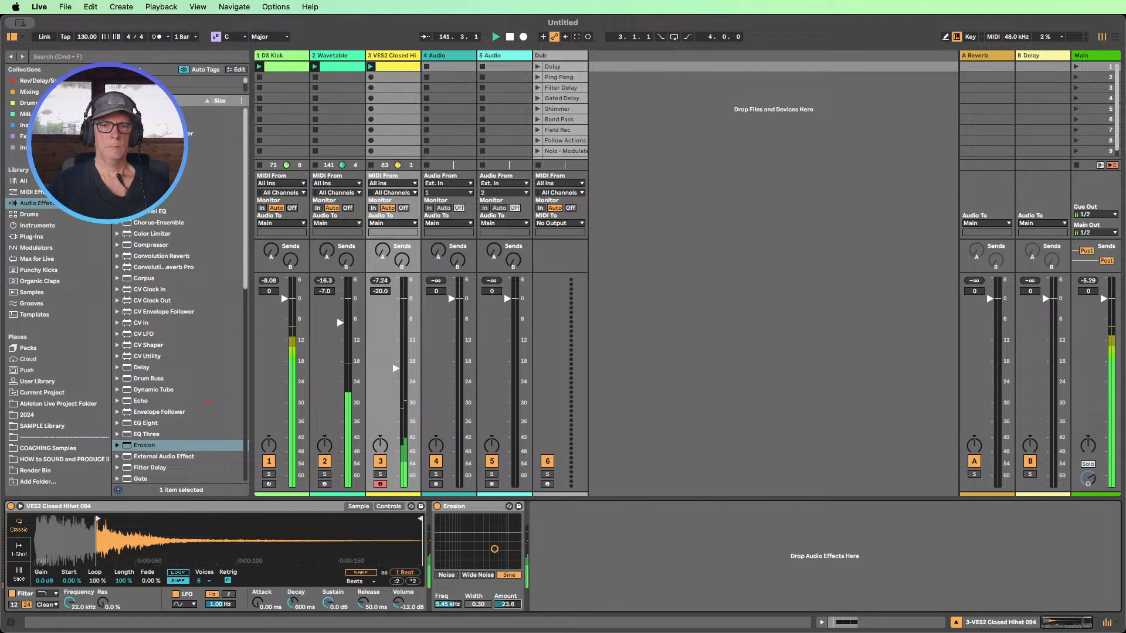
pyautogui.click(474, 575)
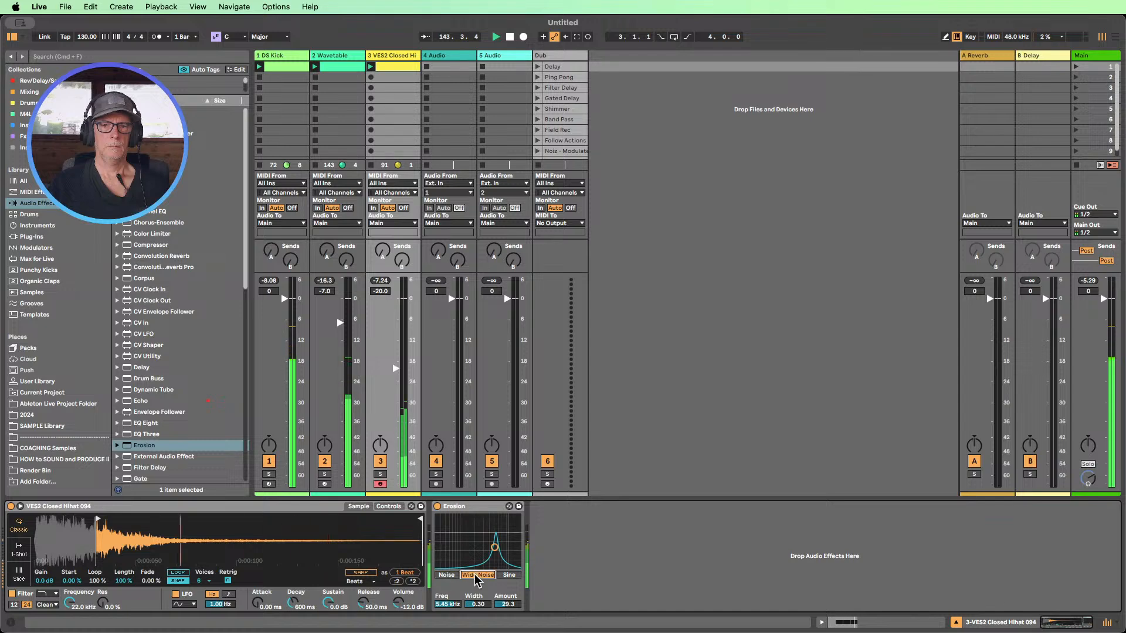
pyautogui.click(509, 575)
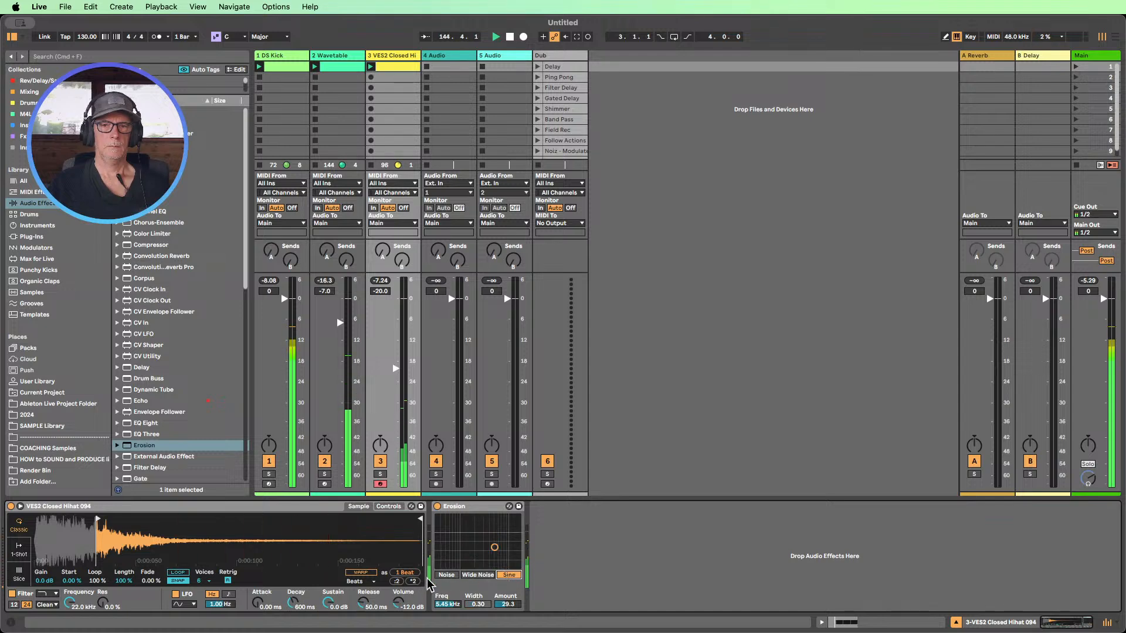
pyautogui.click(446, 575)
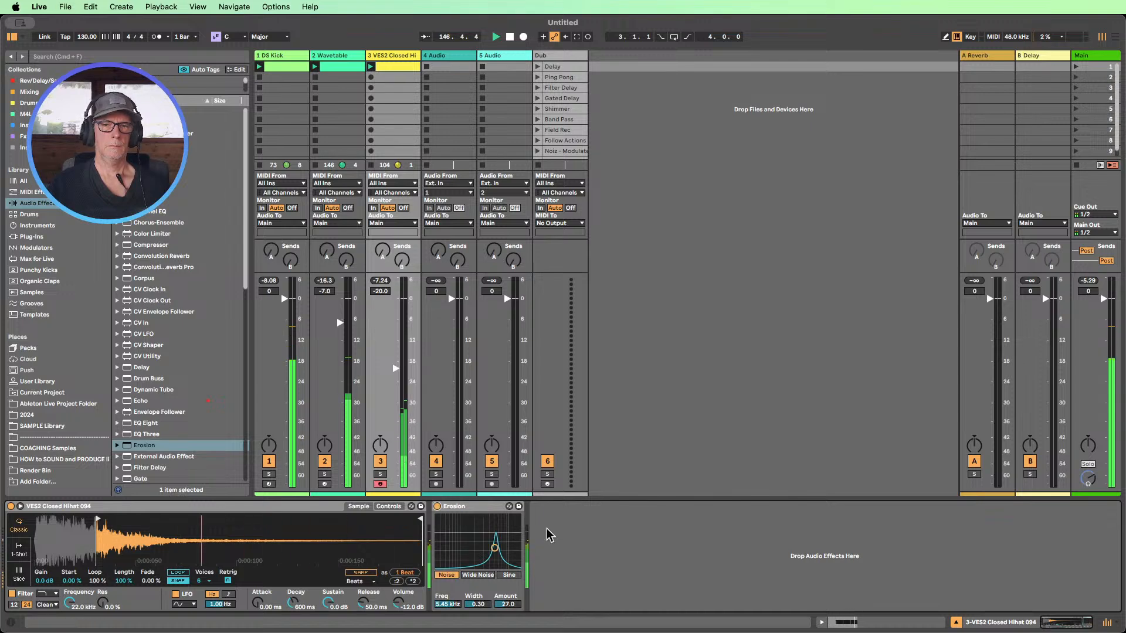
# - Set the hi-hat track volume to -19.9 dB and the Wavetable track volume to -6.4 dB
pyautogui.moveTo(397, 368); pyautogui.dragTo(397, 367)
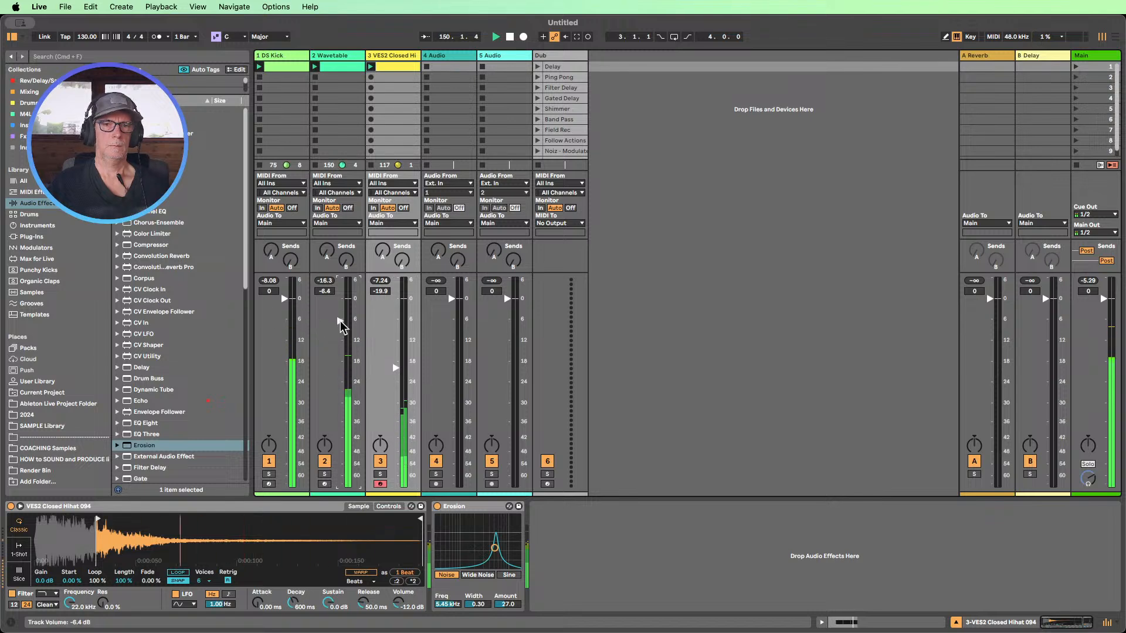
# - Add the Roar effect after Erosion on the Wavetable track and set its Stage 1 Amount to 17 %
pyautogui.click(339, 55)
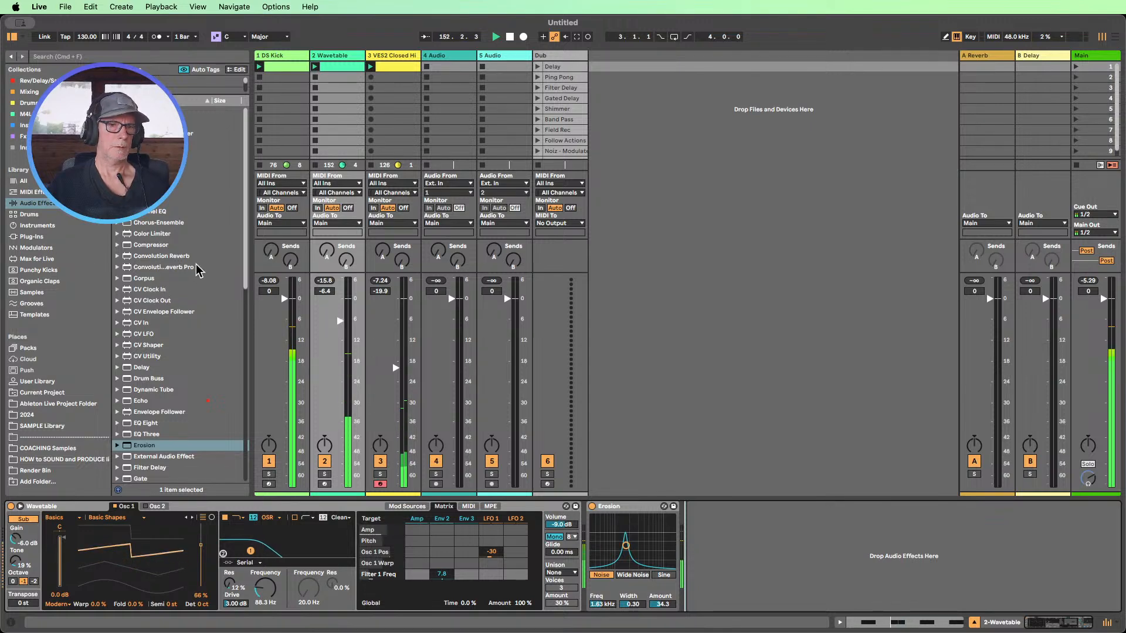
pyautogui.scroll(-8, 195, 265)
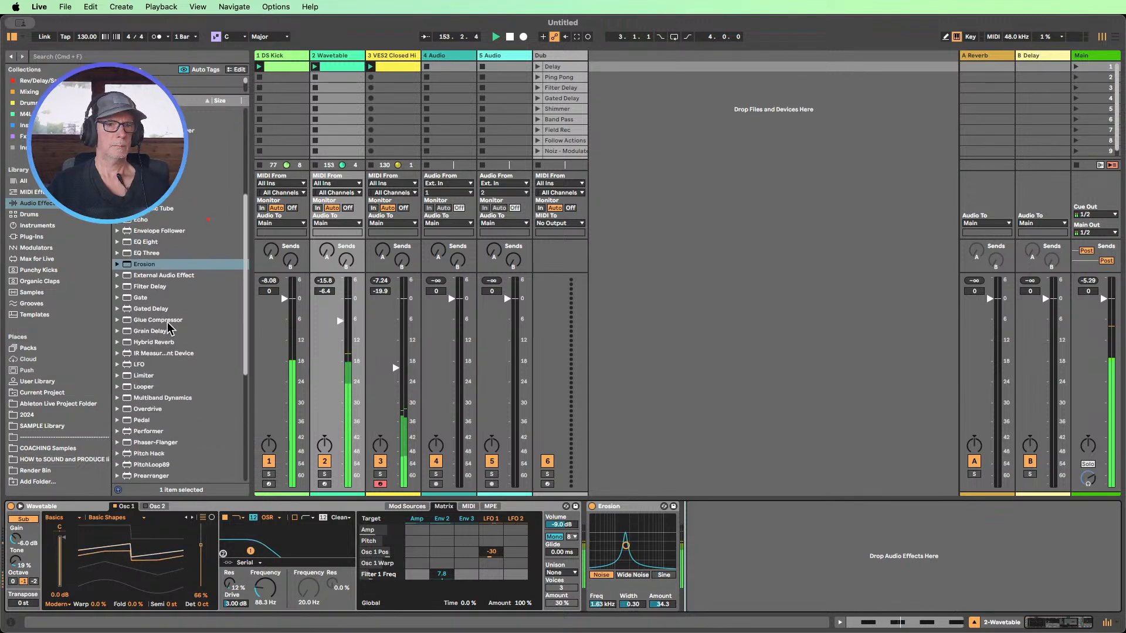
pyautogui.scroll(-4, 170, 346)
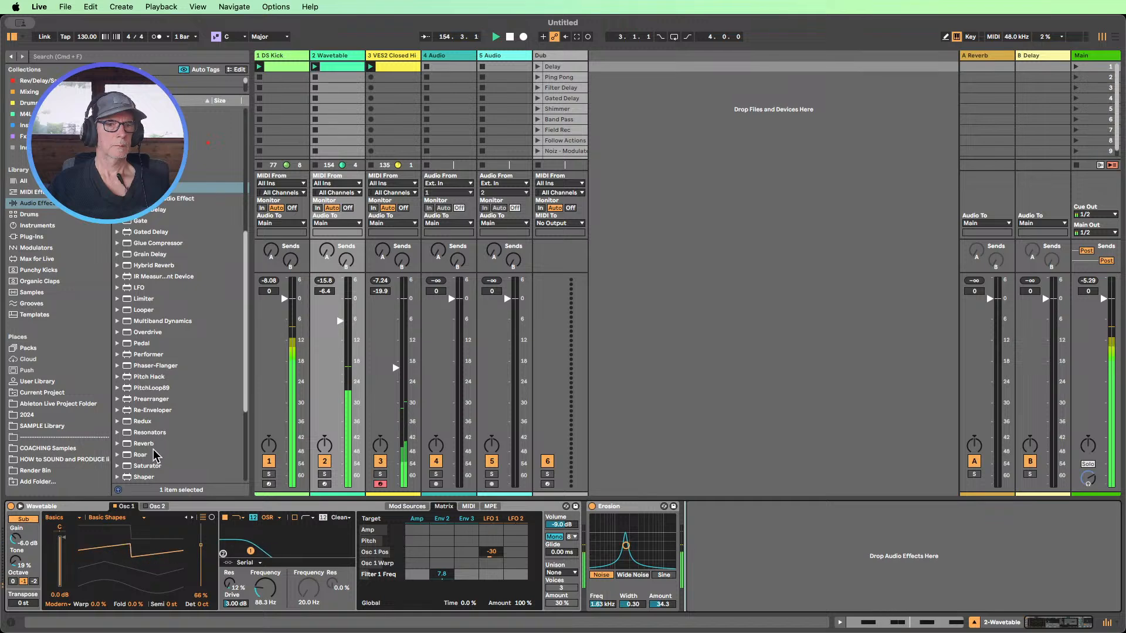
pyautogui.scroll(-3, 155, 456)
pyautogui.moveTo(143, 411); pyautogui.dragTo(742, 562)
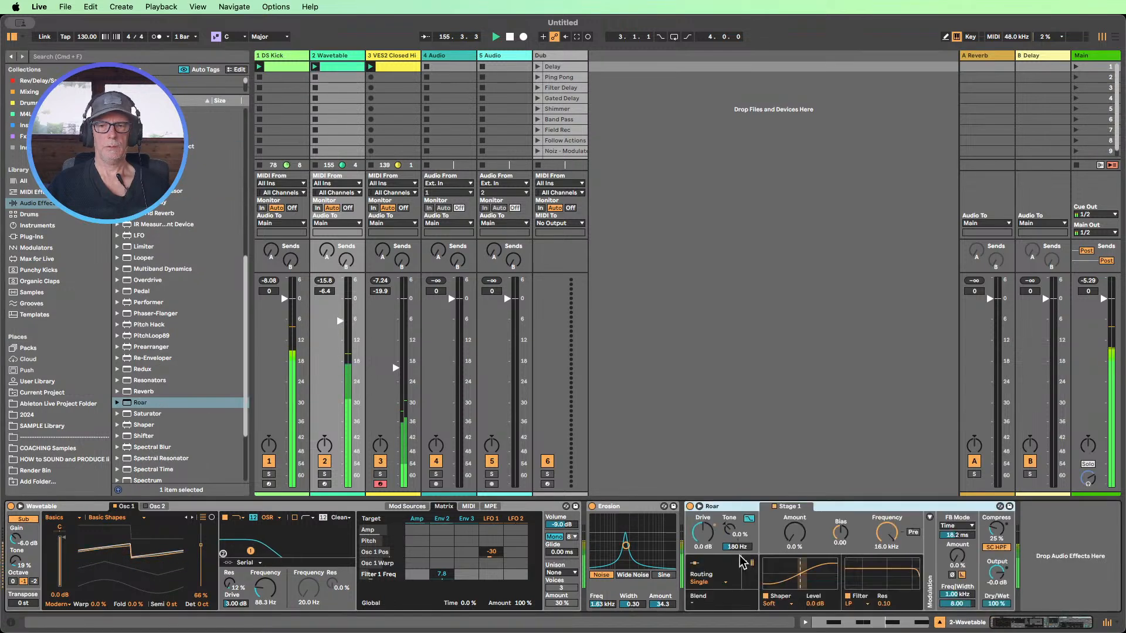
pyautogui.moveTo(805, 542); pyautogui.dragTo(805, 535)
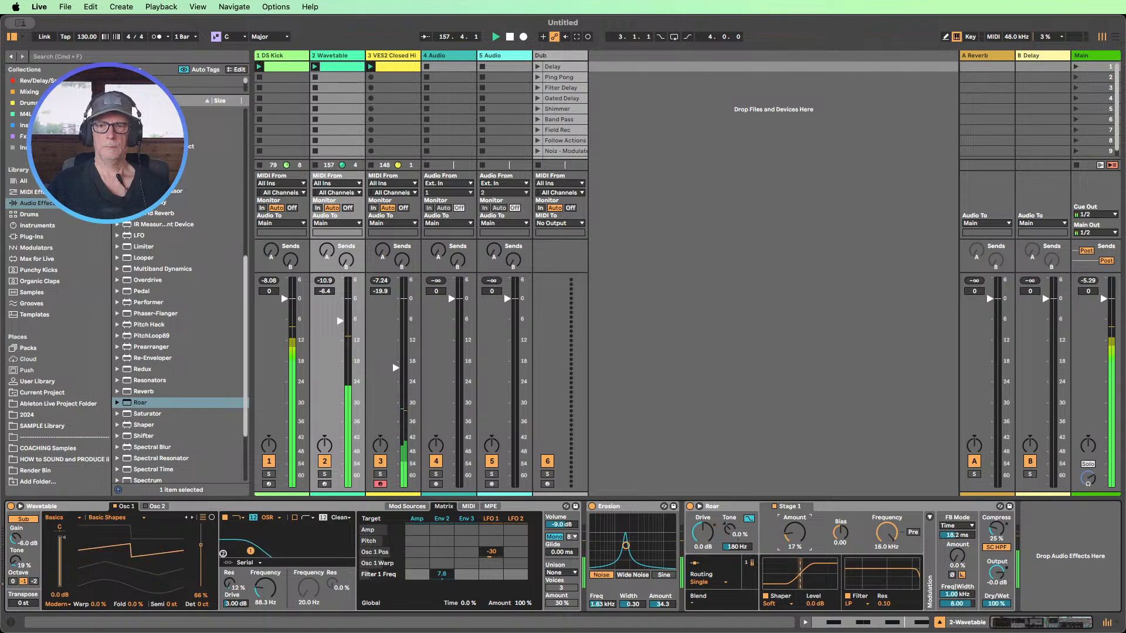
# - Compare Roar's shaper types, settle on Tube Preamp with an Amount of 14 %, and collapse the Roar and Erosion devices
pyautogui.click(791, 602)
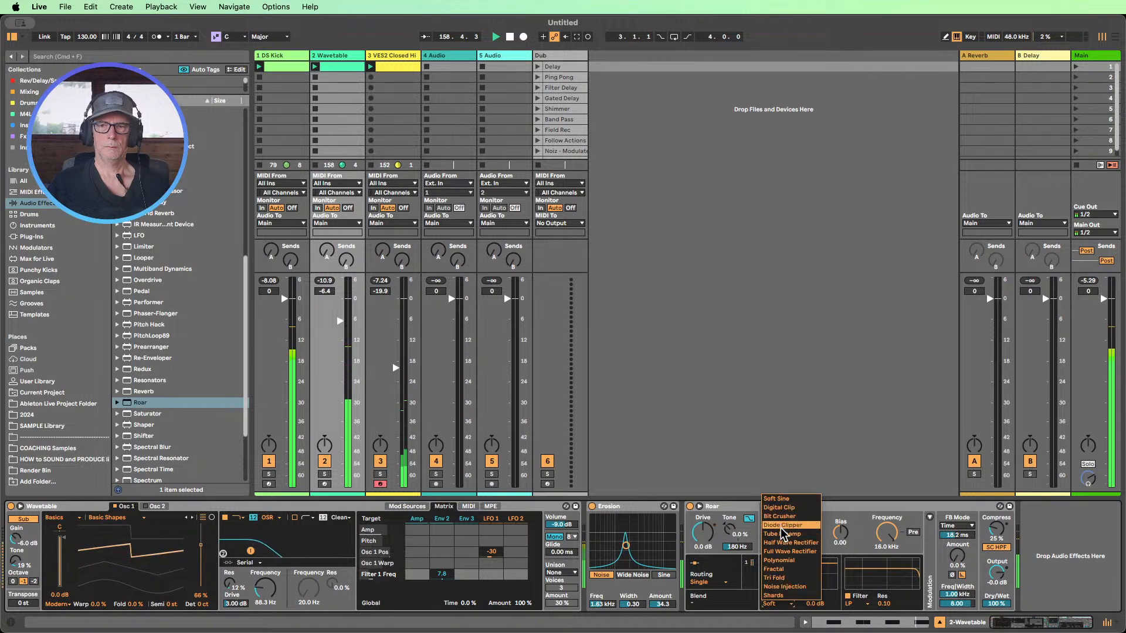
pyautogui.click(782, 525)
pyautogui.click(786, 604)
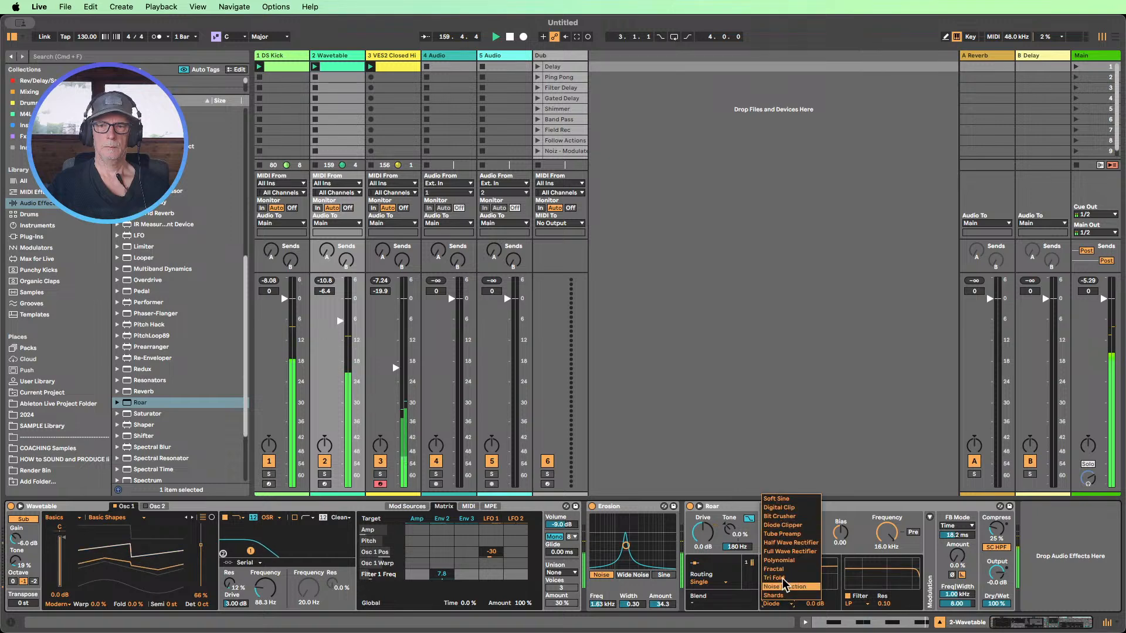
pyautogui.click(784, 523)
pyautogui.click(787, 606)
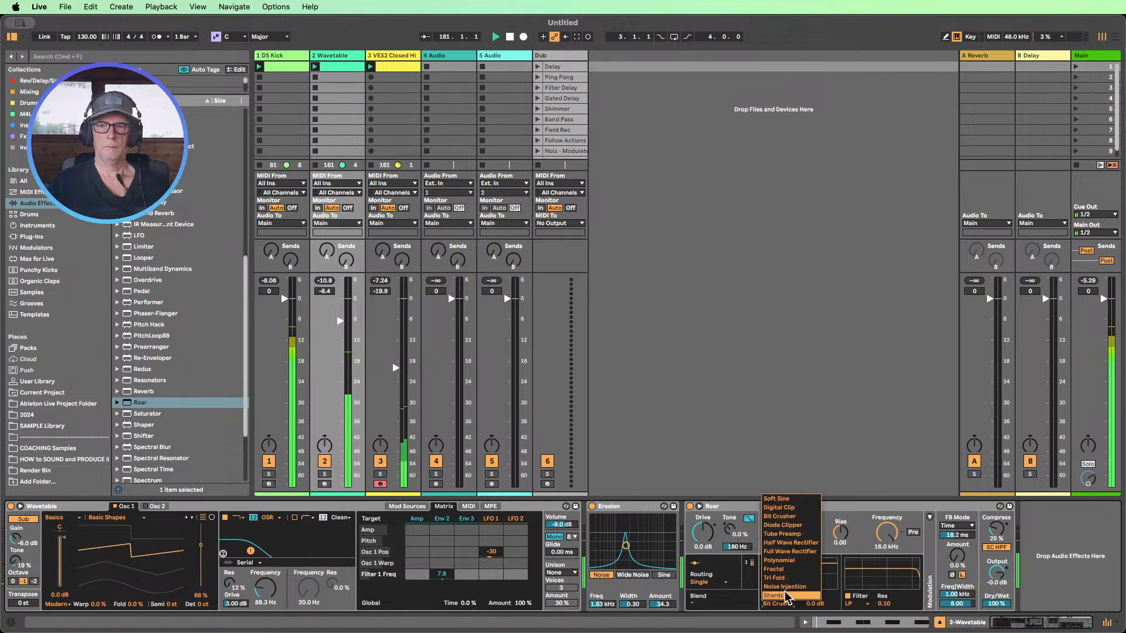
pyautogui.click(783, 526)
pyautogui.click(784, 606)
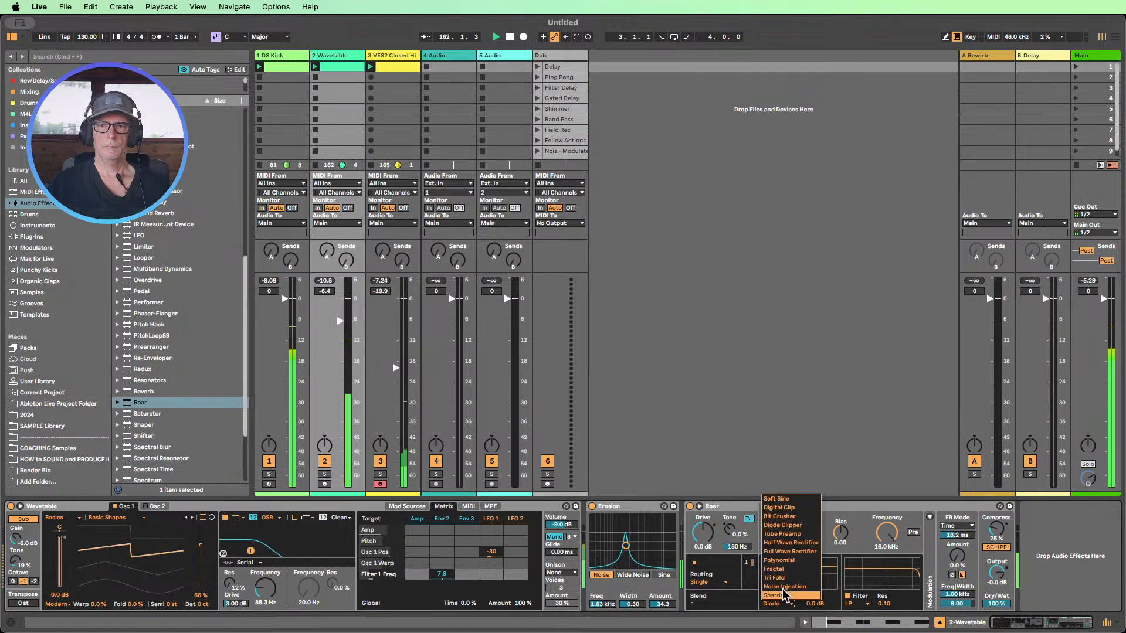
pyautogui.click(781, 555)
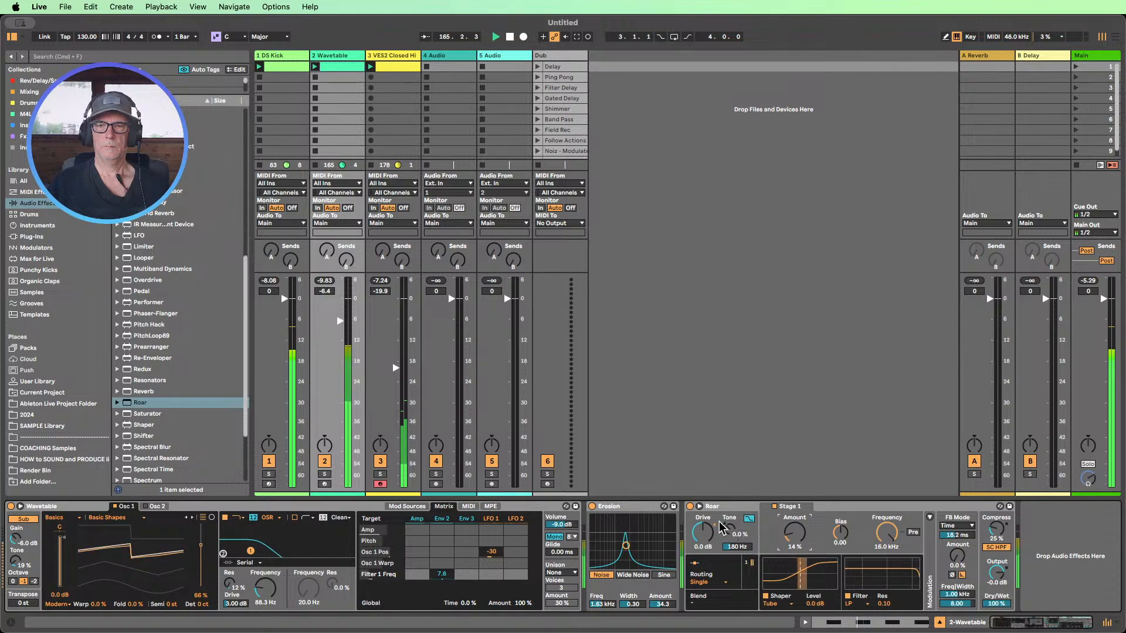
pyautogui.doubleClick(743, 507)
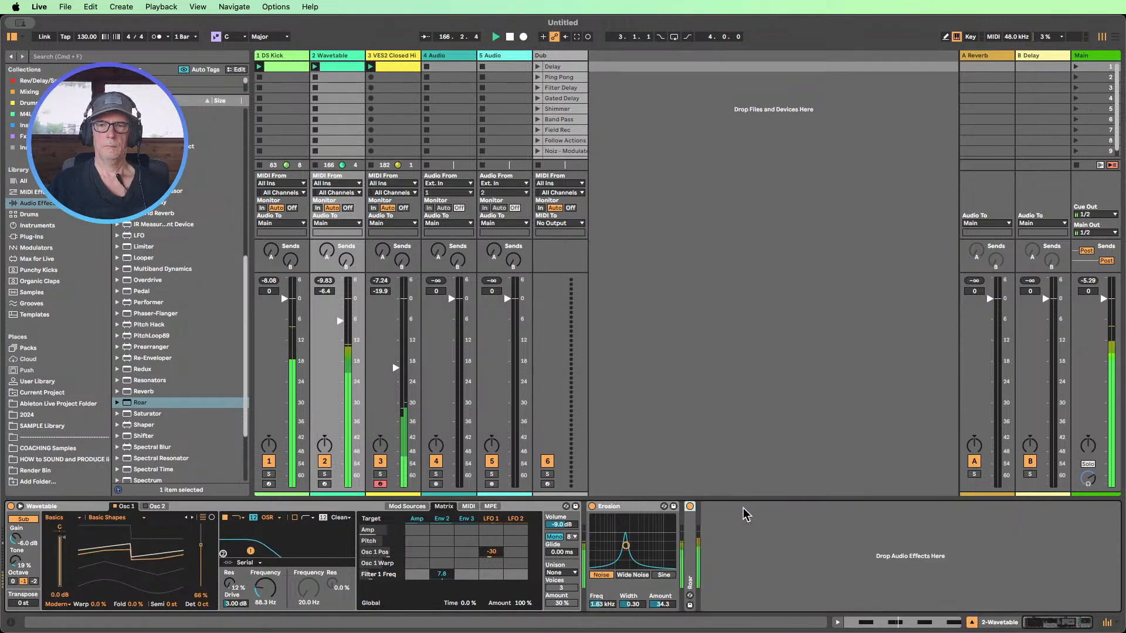
pyautogui.doubleClick(631, 507)
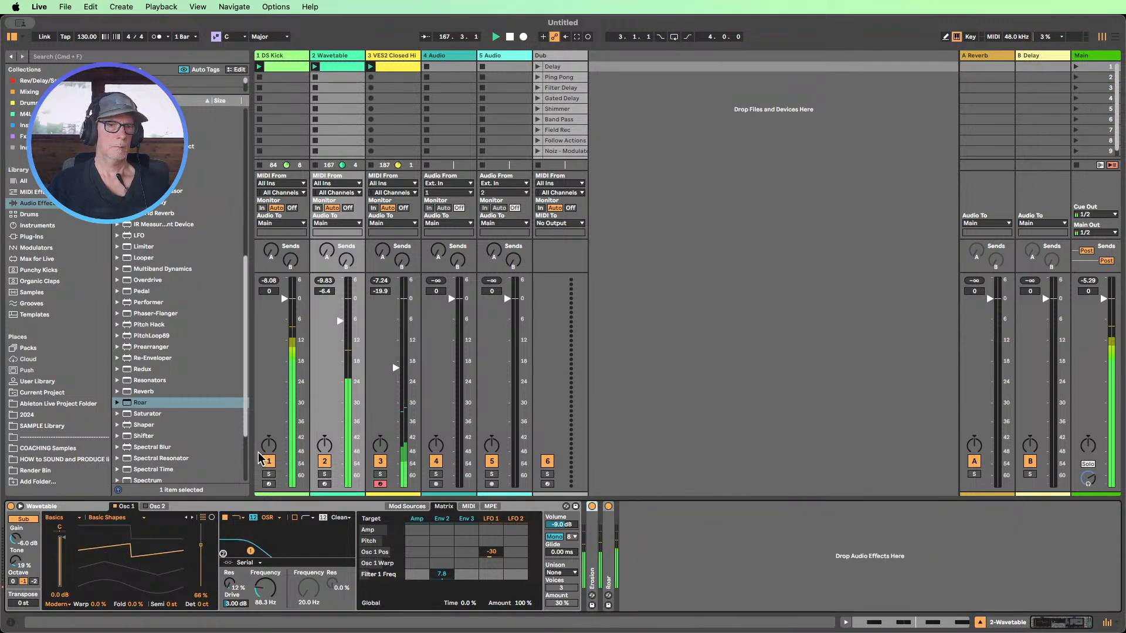
pyautogui.scroll(15, 170, 214)
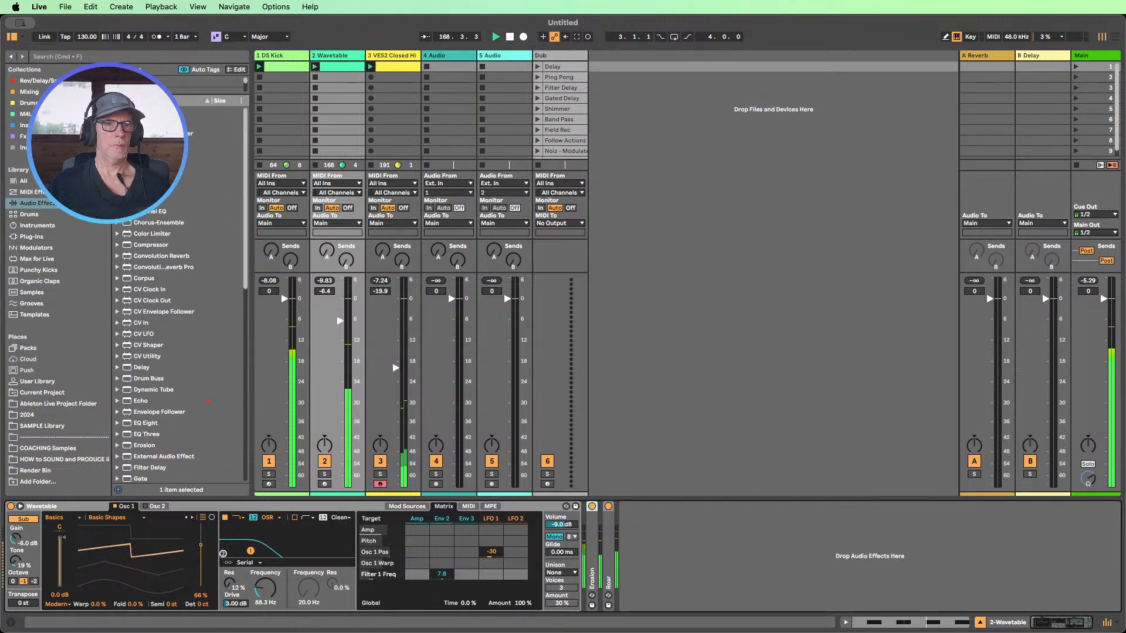
pyautogui.moveTo(153, 155); pyautogui.dragTo(685, 533)
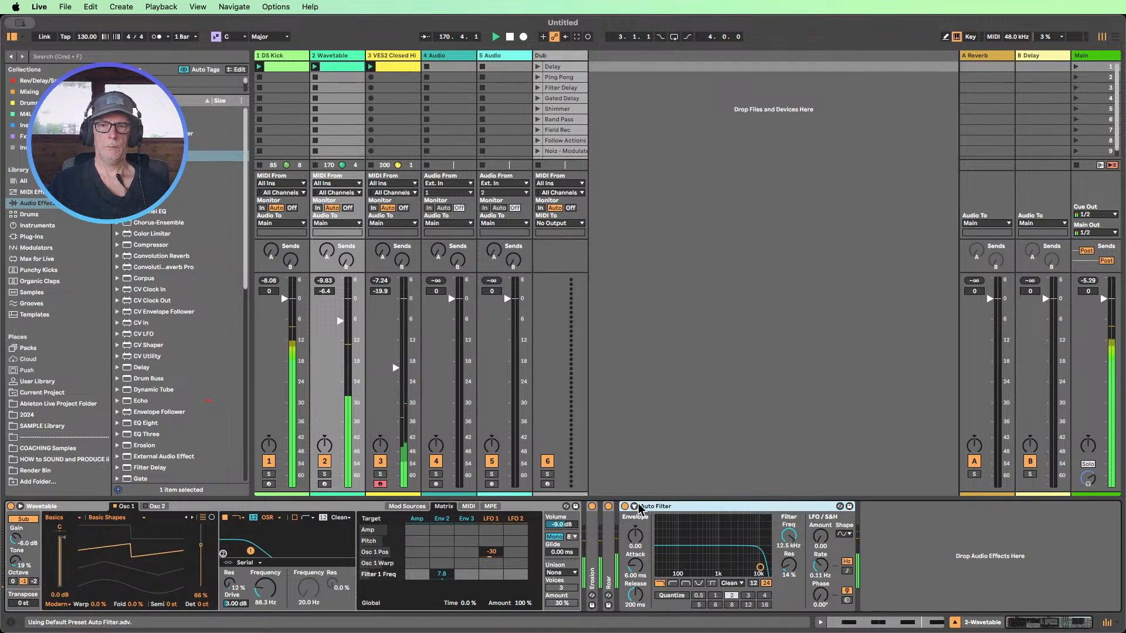
pyautogui.press('Delete')
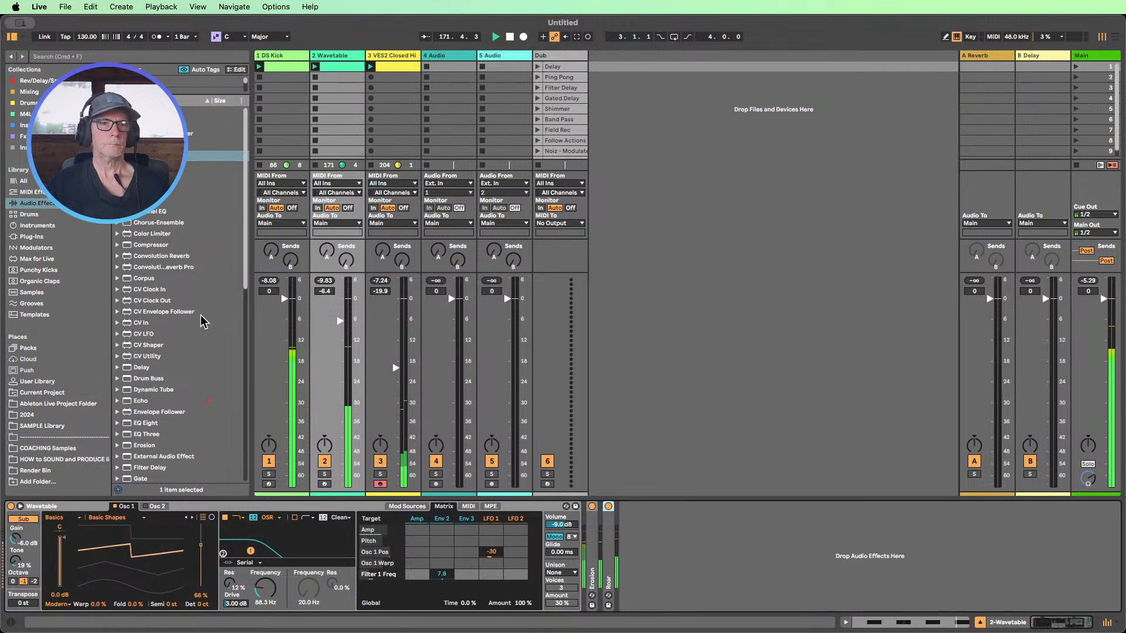
# - Add EQ Eight after Roar on the Wavetable track and enable band 8 as a high-cut filter
pyautogui.scroll(-1, 174, 348)
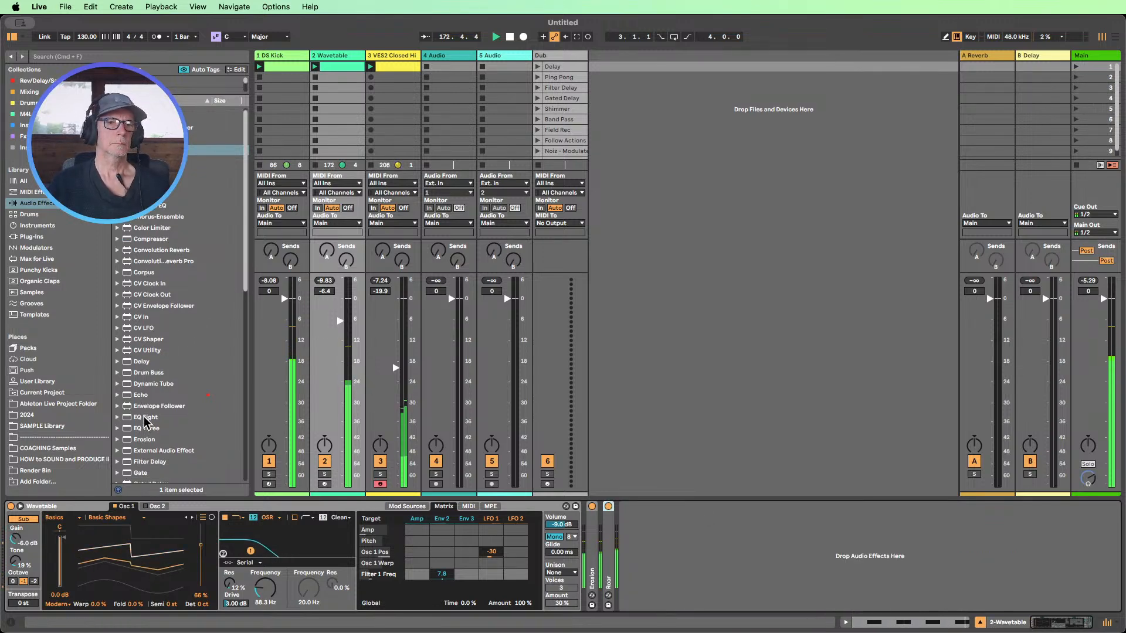
pyautogui.moveTo(146, 417); pyautogui.dragTo(733, 559)
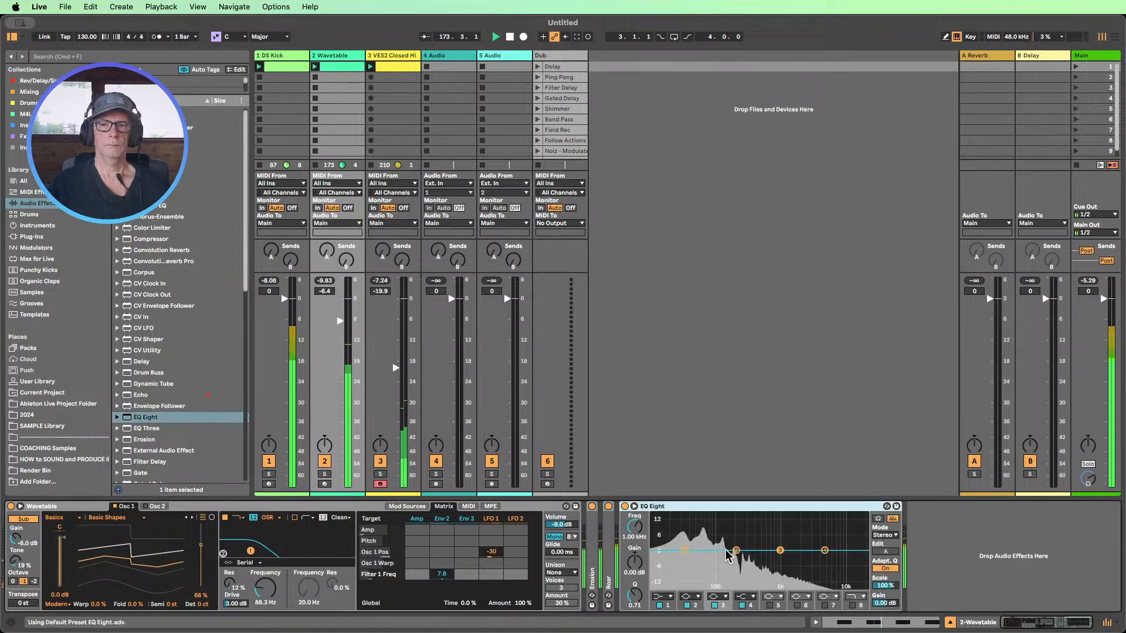
pyautogui.click(852, 605)
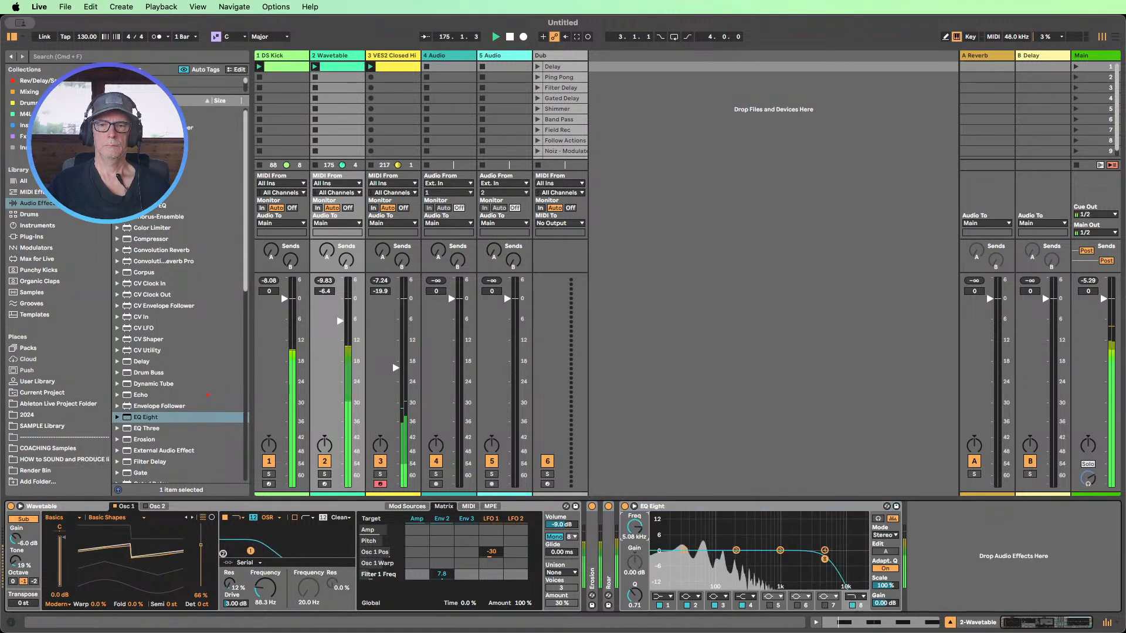
# - Set the EQ Eight high-cut band's frequency to 498 Hz and its Q to 1.46
pyautogui.moveTo(634, 527); pyautogui.dragTo(634, 567)
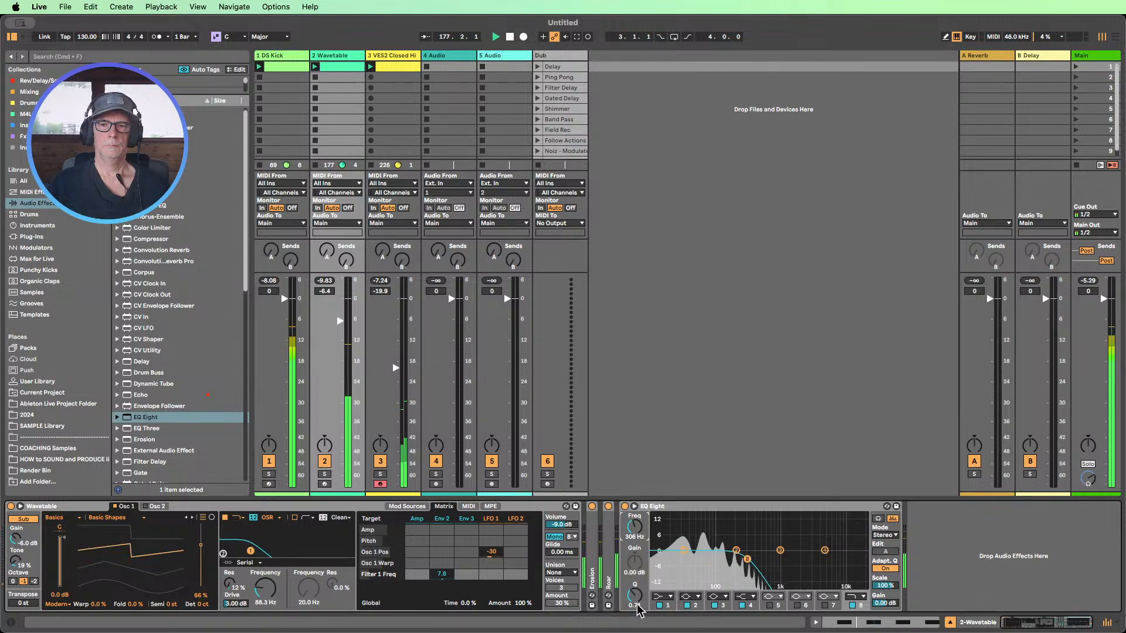
pyautogui.moveTo(638, 610); pyautogui.dragTo(634, 520)
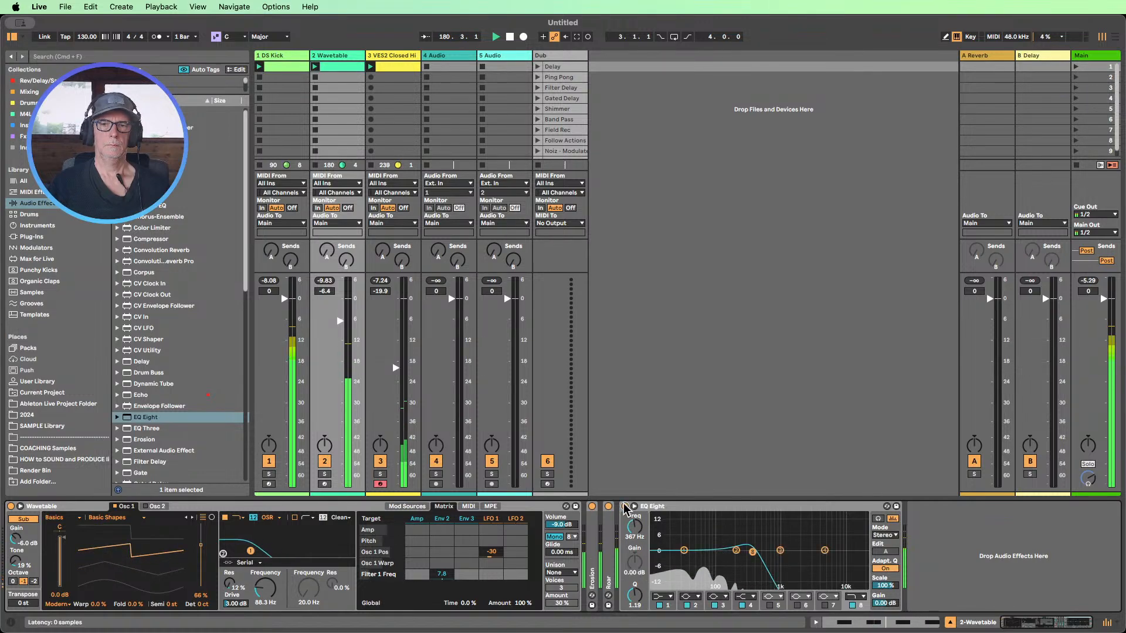
pyautogui.moveTo(634, 595); pyautogui.dragTo(634, 588)
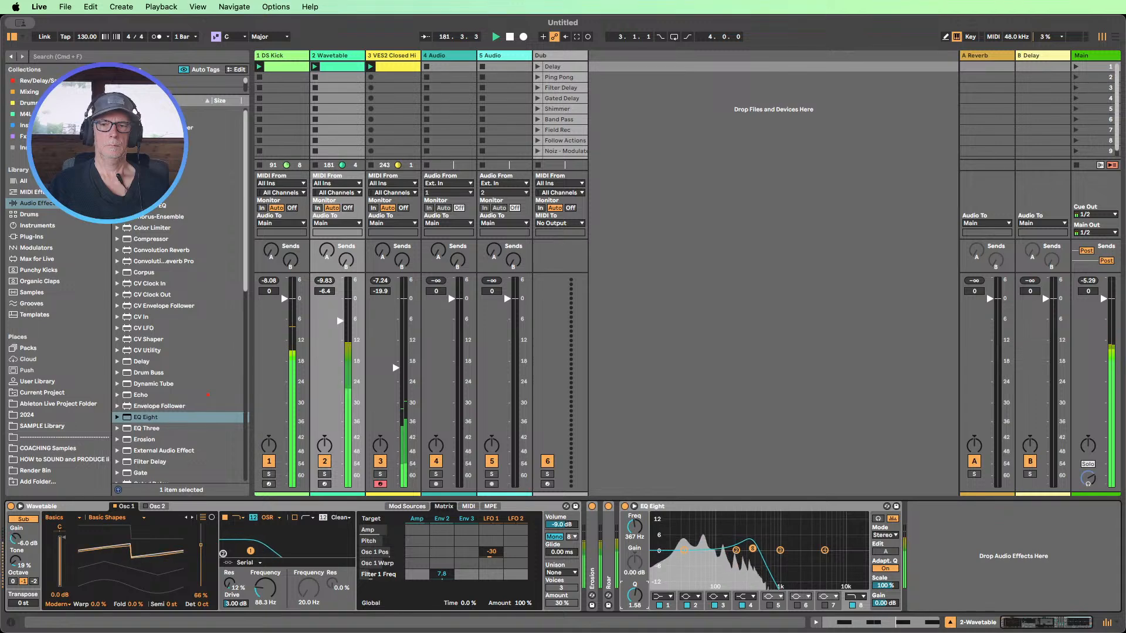
pyautogui.moveTo(752, 549); pyautogui.dragTo(758, 550)
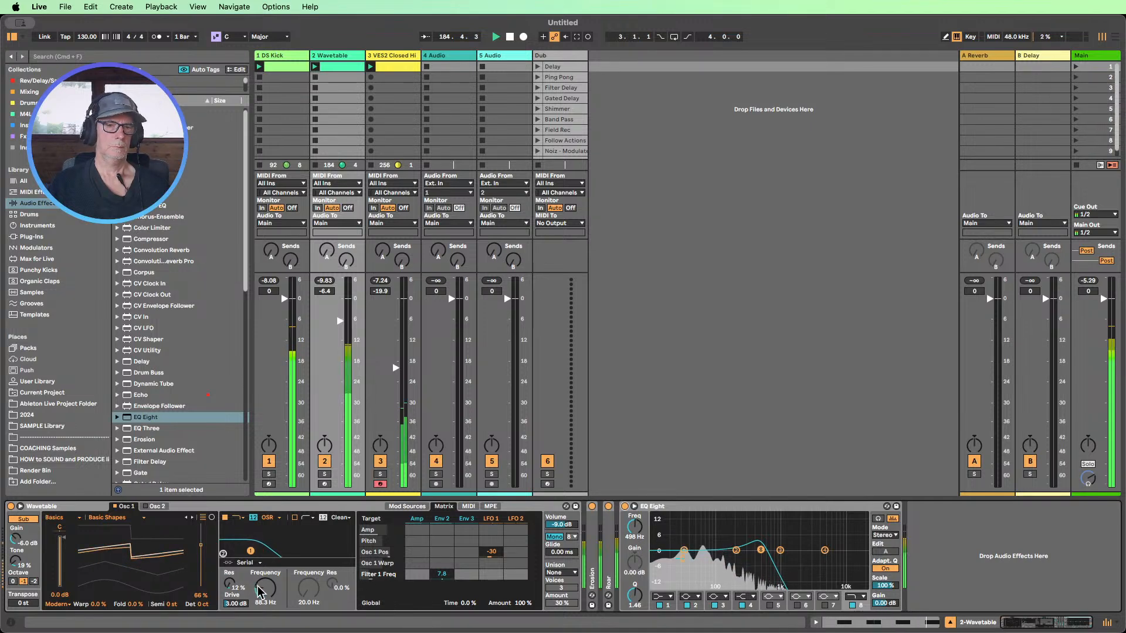
# - Set Wavetable's first filter frequency to 53.8 Hz, keep oscillator 1 Fold at 0.0 %, and collapse EQ Eight
pyautogui.moveTo(264, 588)
pyautogui.mouseDown()
pyautogui.moveTo(264, 555)
pyautogui.moveTo(264, 593)
pyautogui.mouseUp()
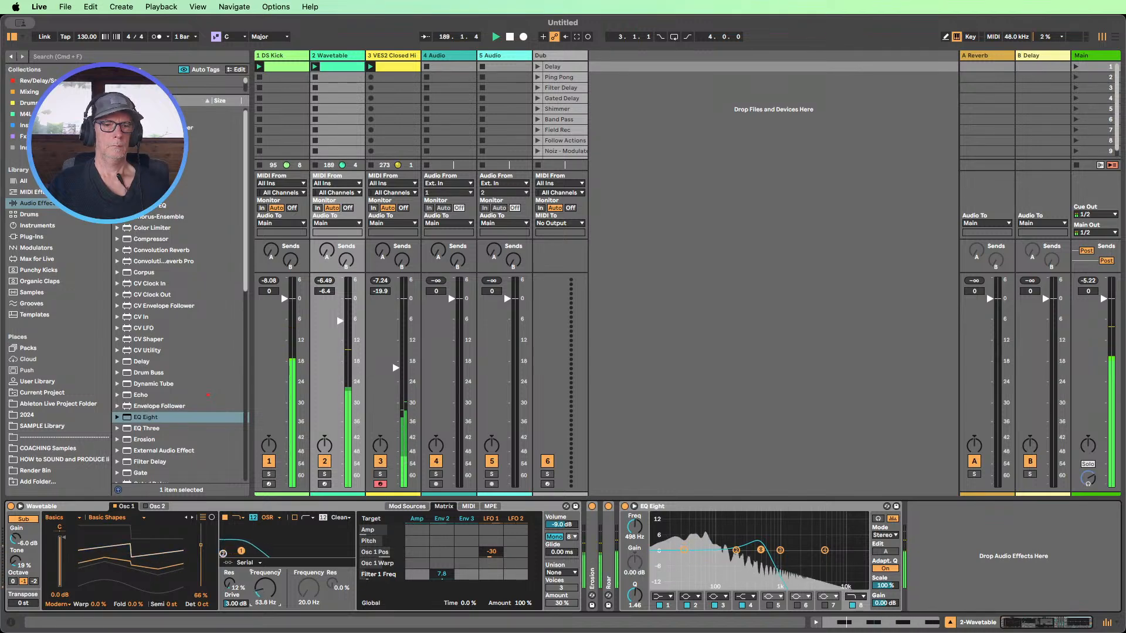
pyautogui.moveTo(135, 604); pyautogui.dragTo(135, 605)
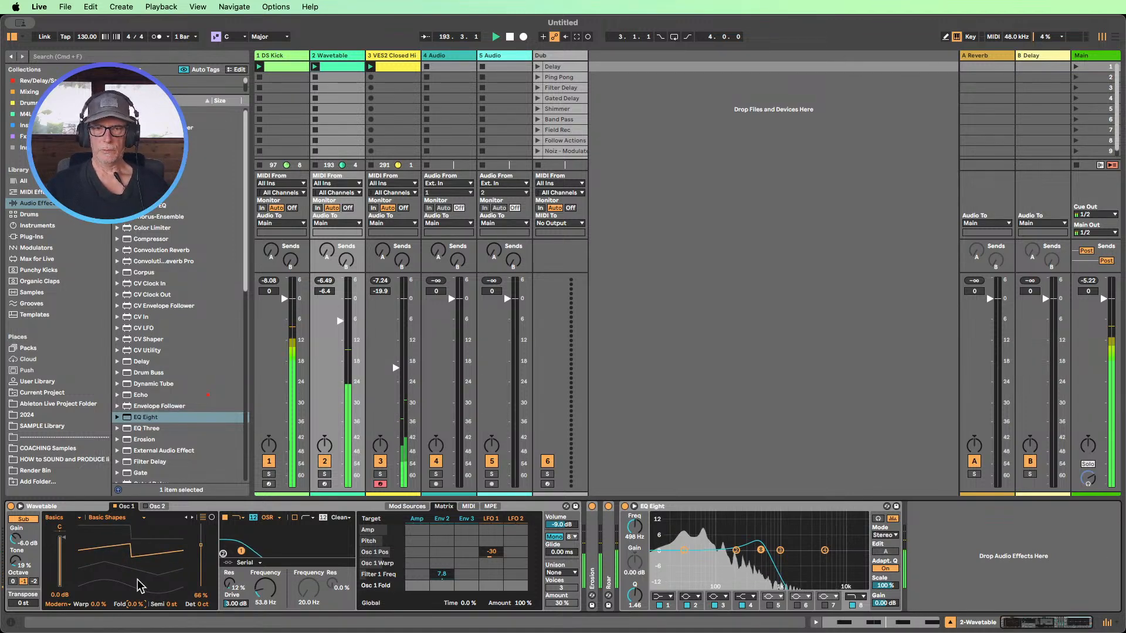
pyautogui.doubleClick(707, 508)
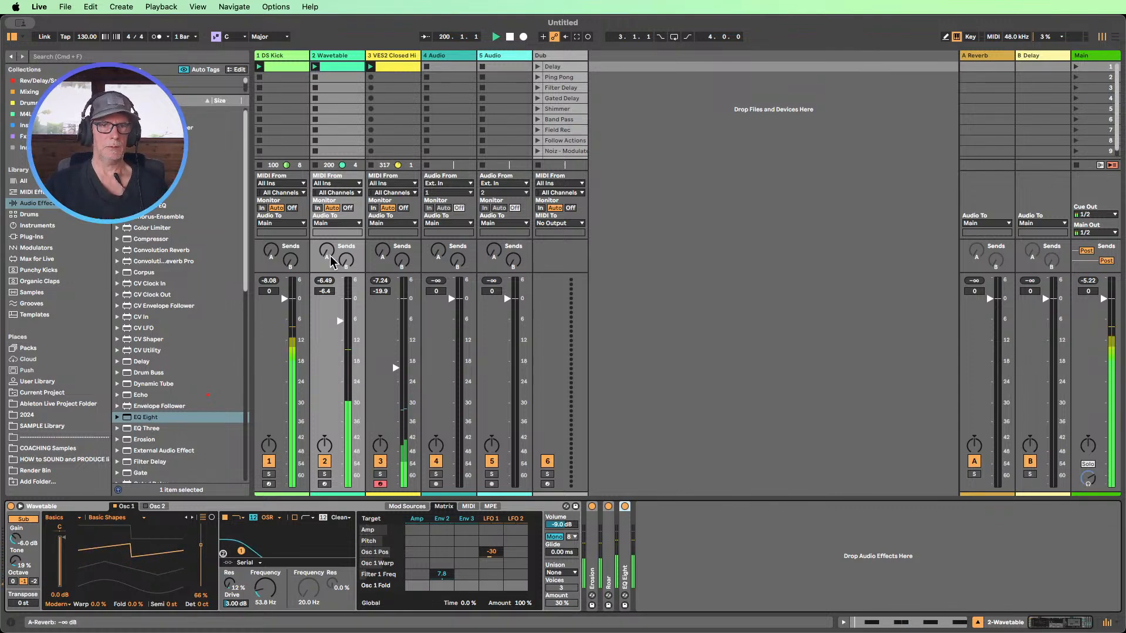
# - Set the DS Kick's Decay to 34.0 % and its Env to 70.5 %
pyautogui.doubleClick(342, 64)
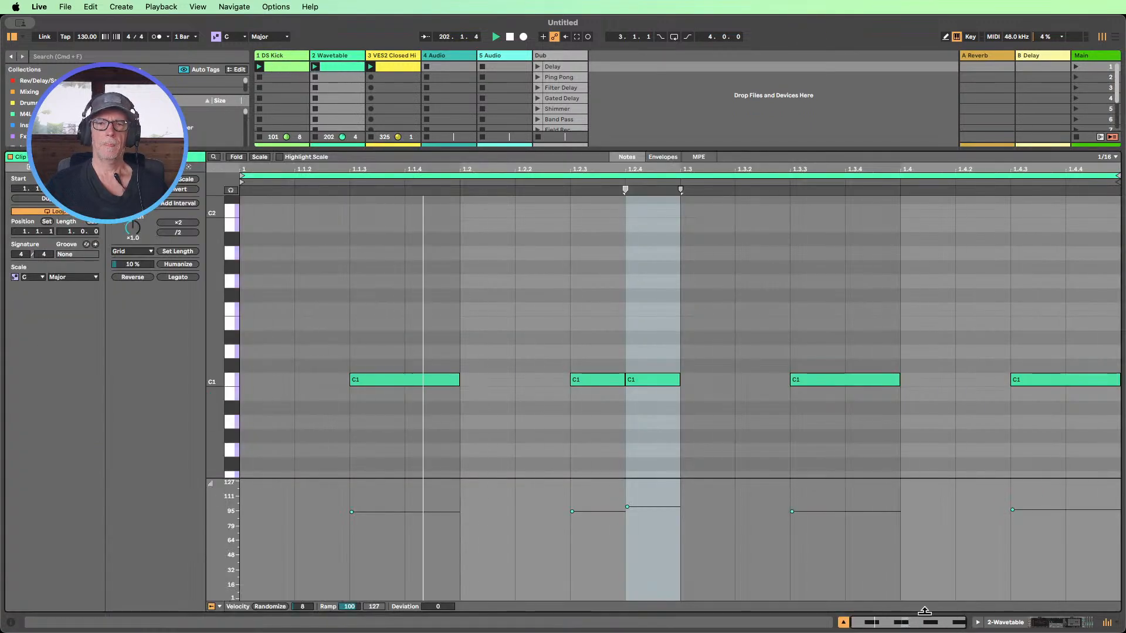
pyautogui.doubleClick(288, 57)
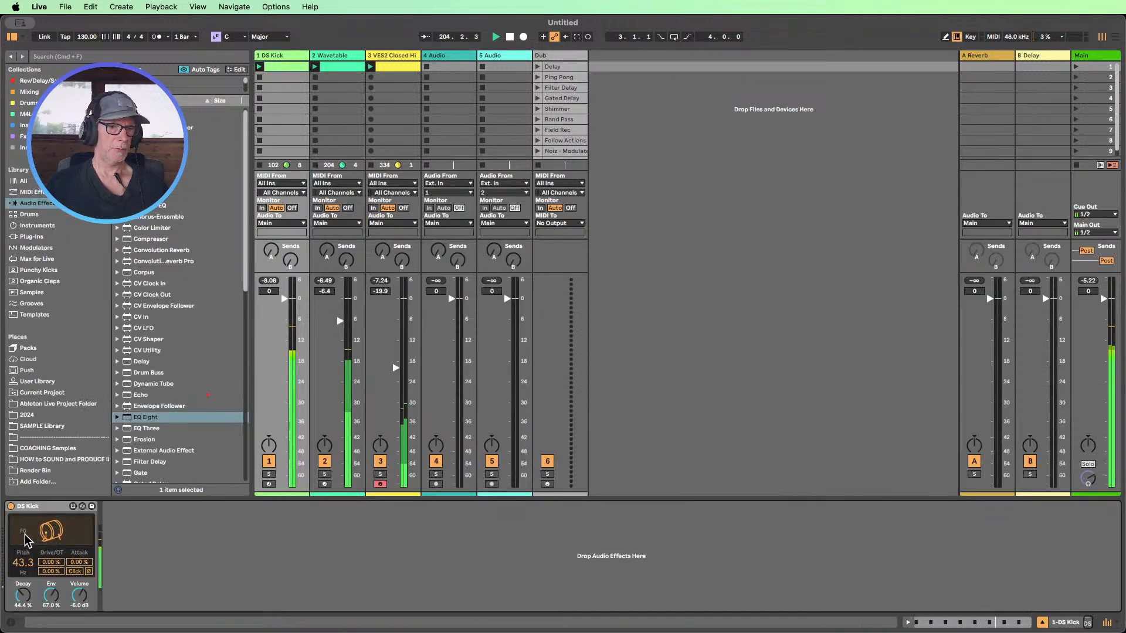
pyautogui.moveTo(21, 597); pyautogui.dragTo(43, 592)
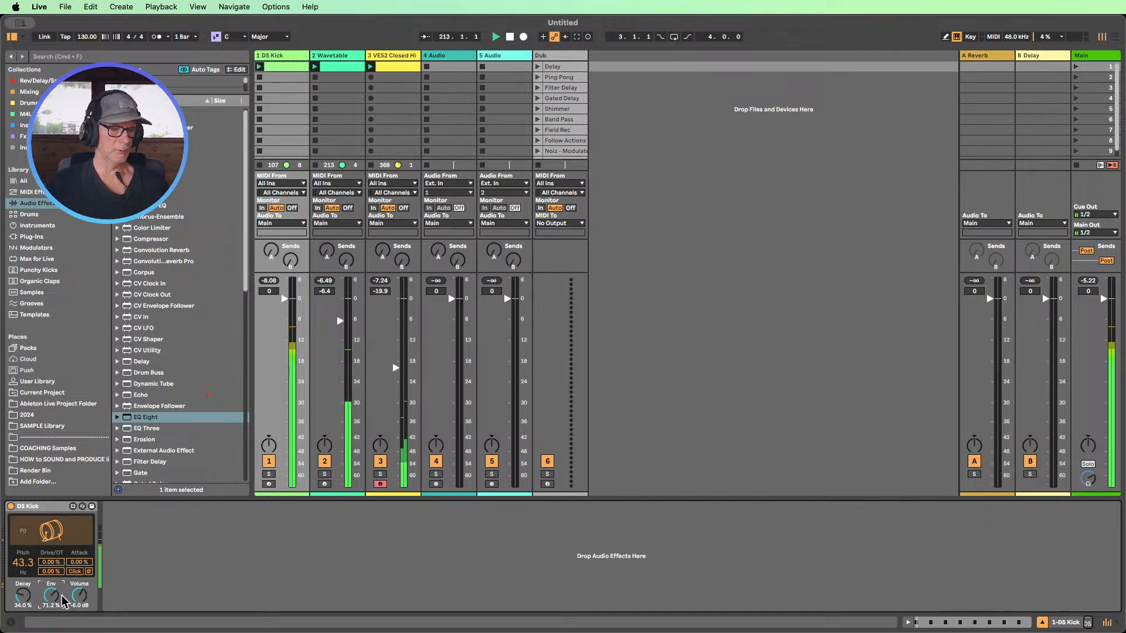
pyautogui.moveTo(51, 595); pyautogui.dragTo(51, 595)
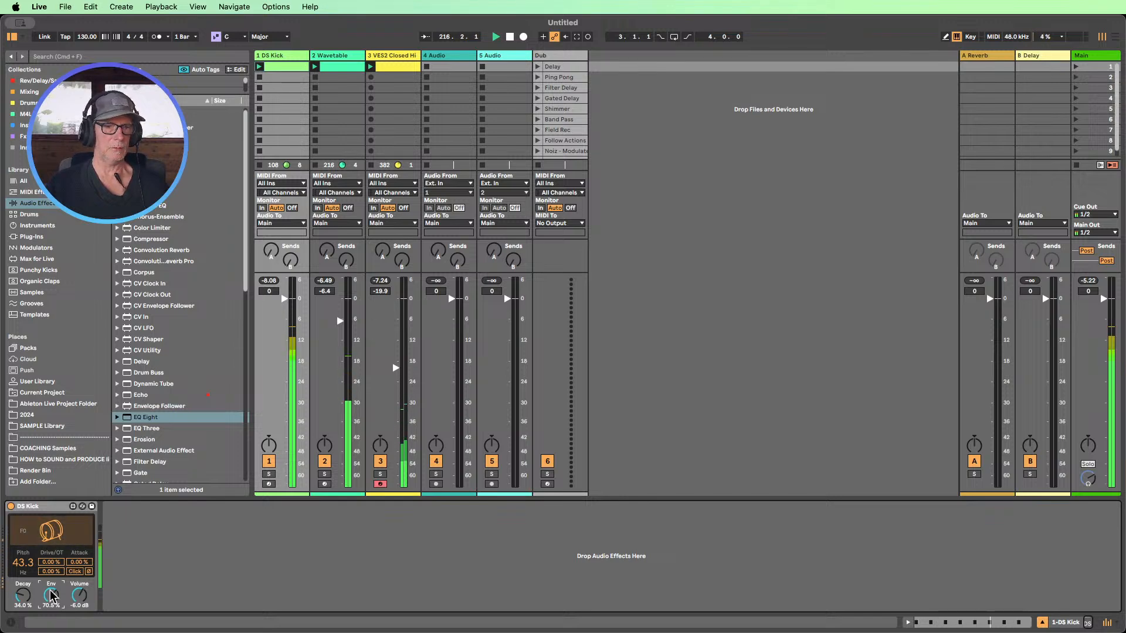
pyautogui.click(142, 579)
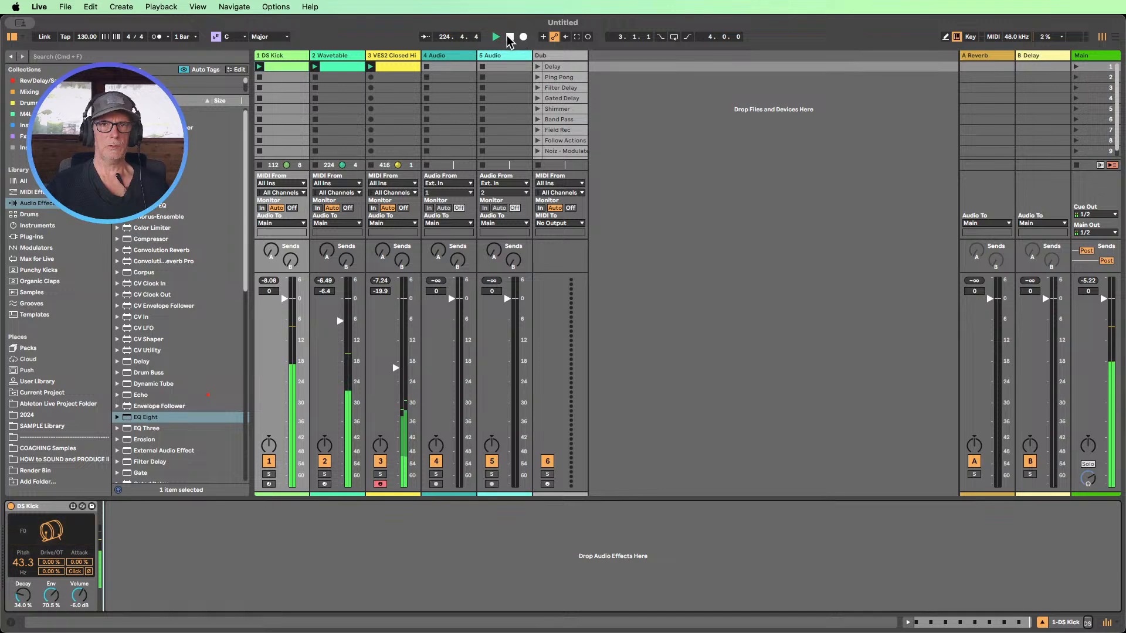
# - Stop playback and examine the note pitches in the Wavetable bass clip and the DS Kick clip
pyautogui.press('space')
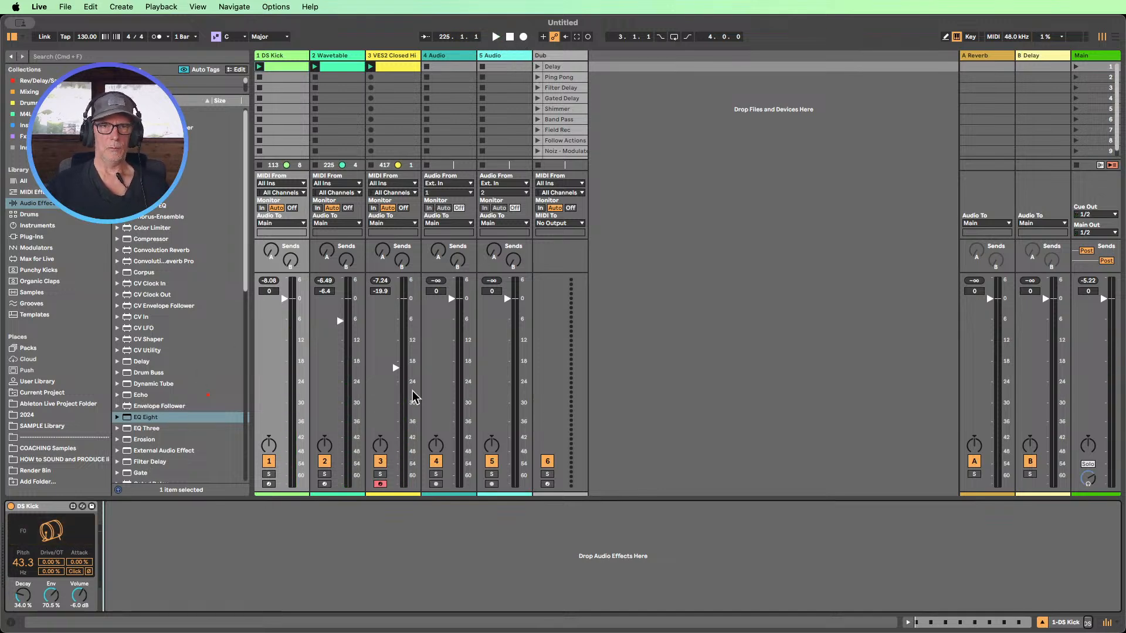
pyautogui.doubleClick(356, 68)
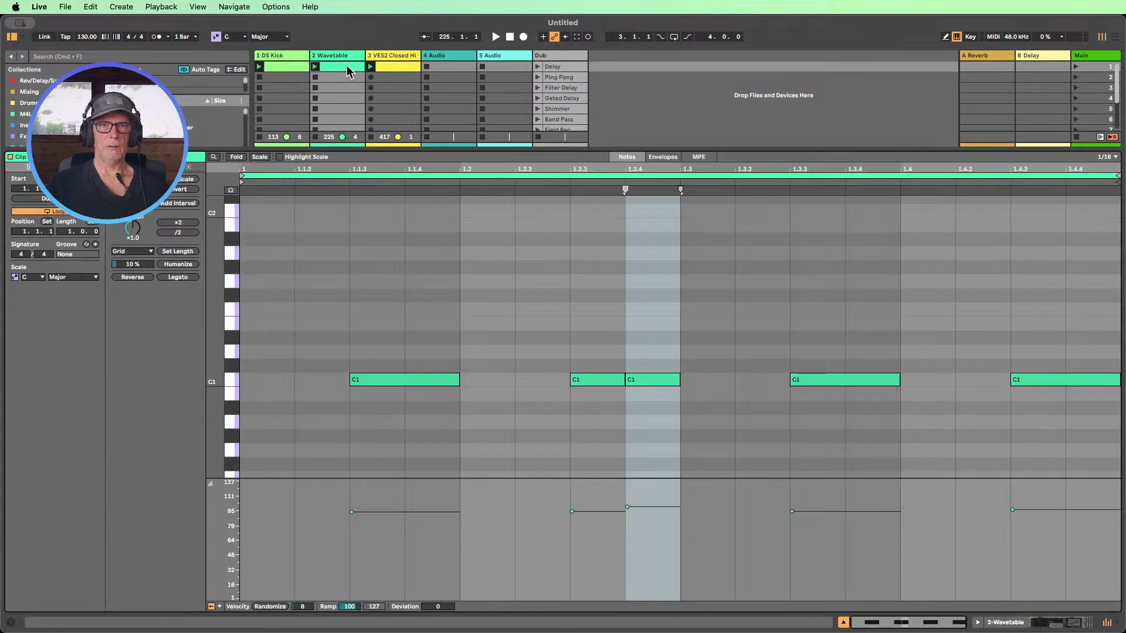
pyautogui.click(227, 384)
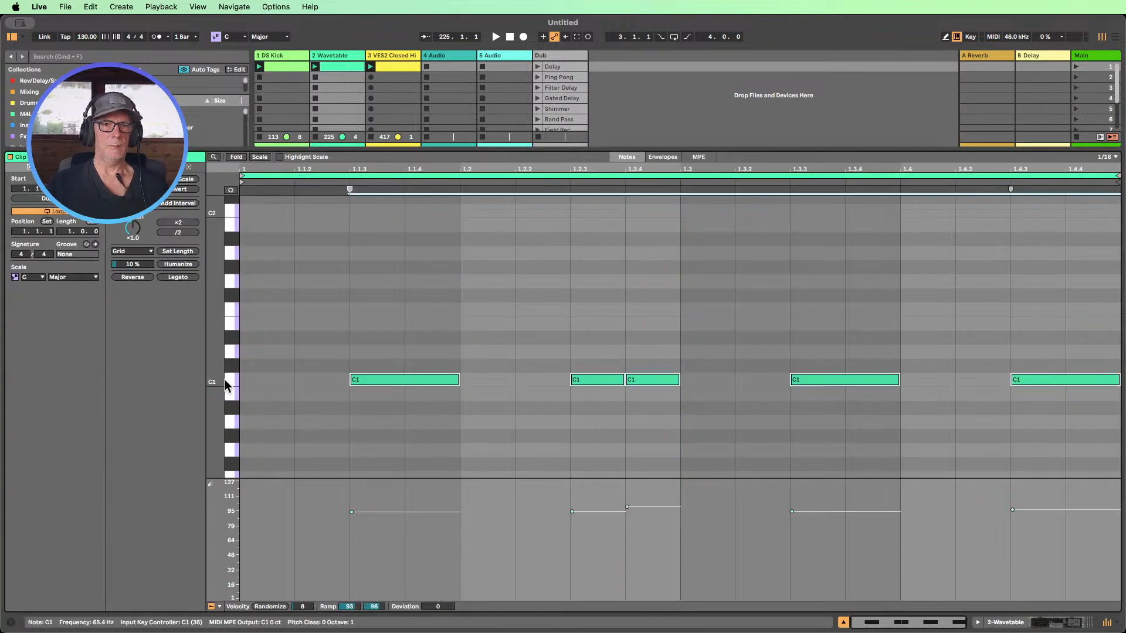
pyautogui.click(285, 69)
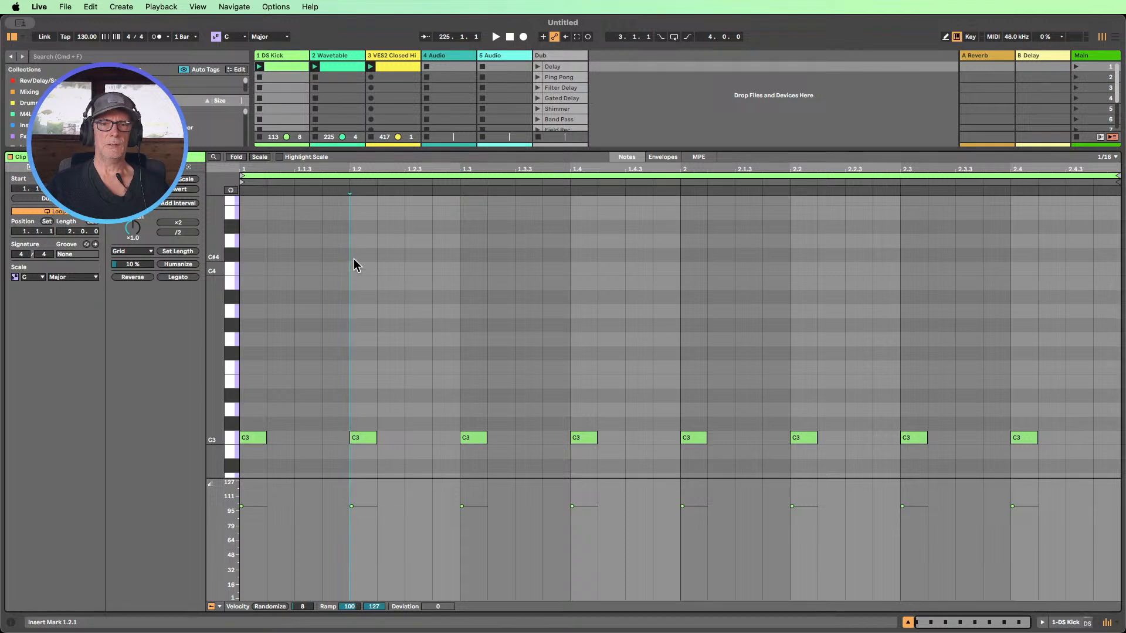
pyautogui.click(354, 259)
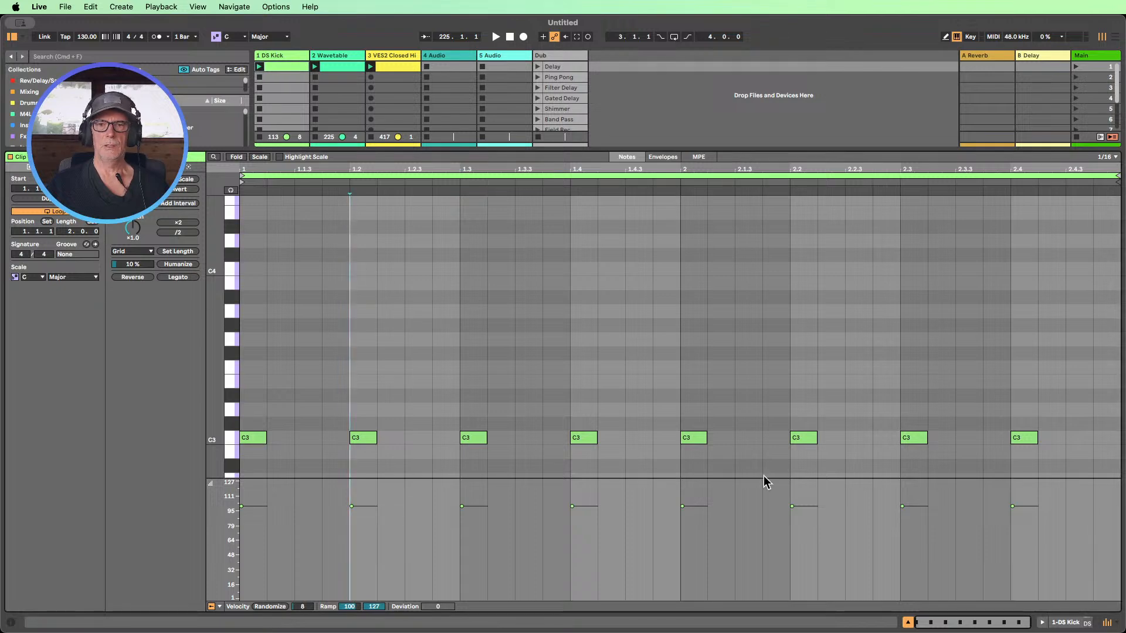
# - Set the song scale to F Minor with the DS Kick device shown
pyautogui.click(908, 622)
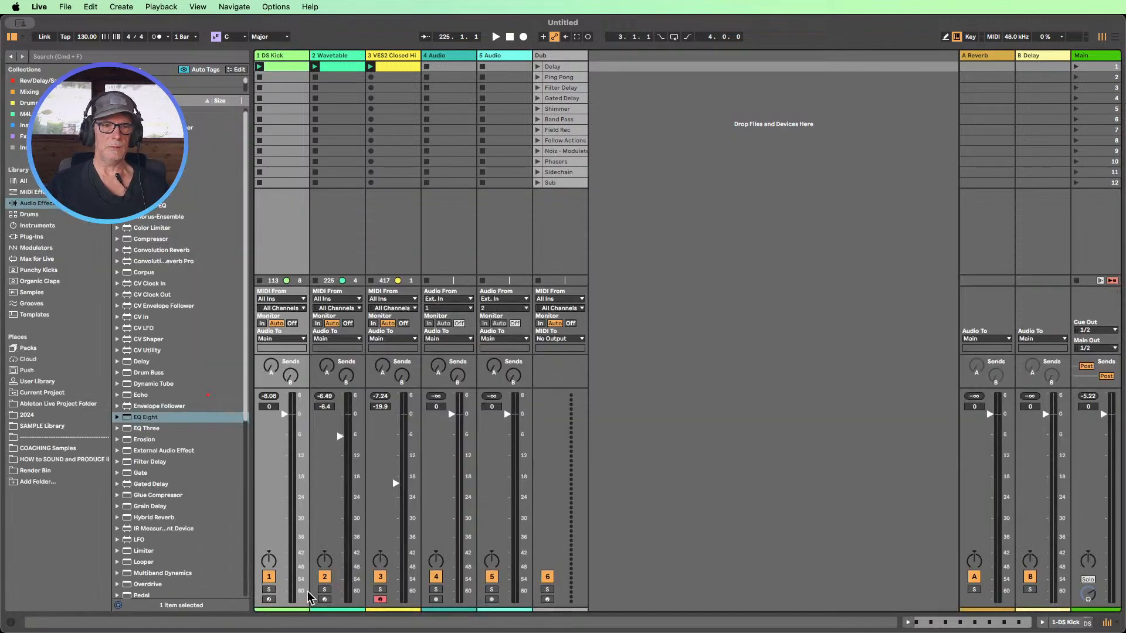
pyautogui.doubleClick(277, 57)
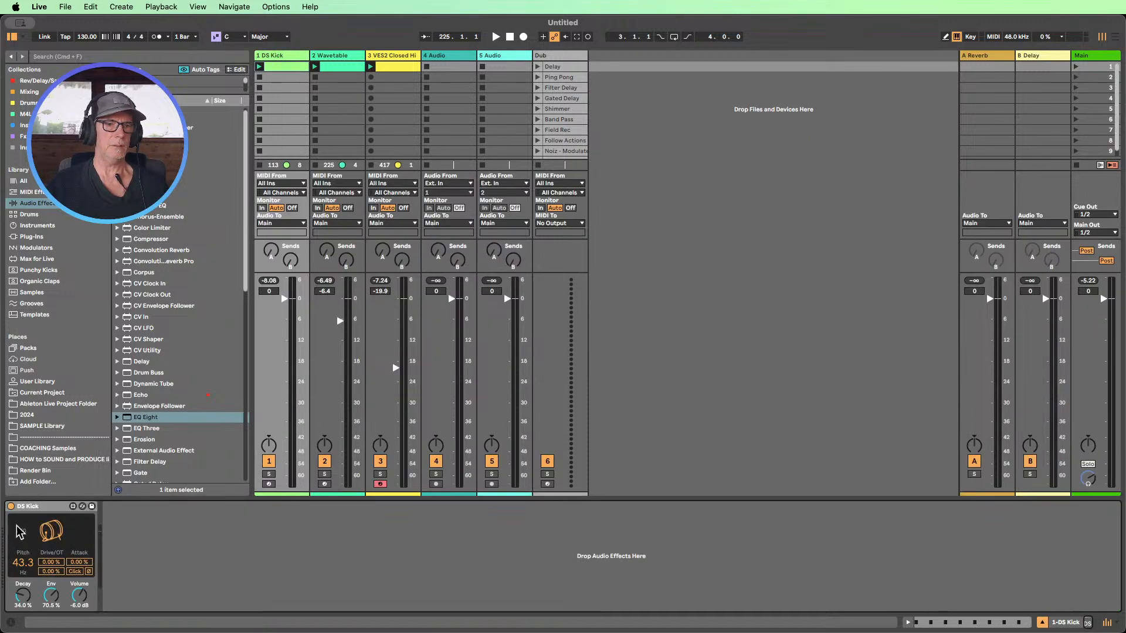
pyautogui.click(264, 41)
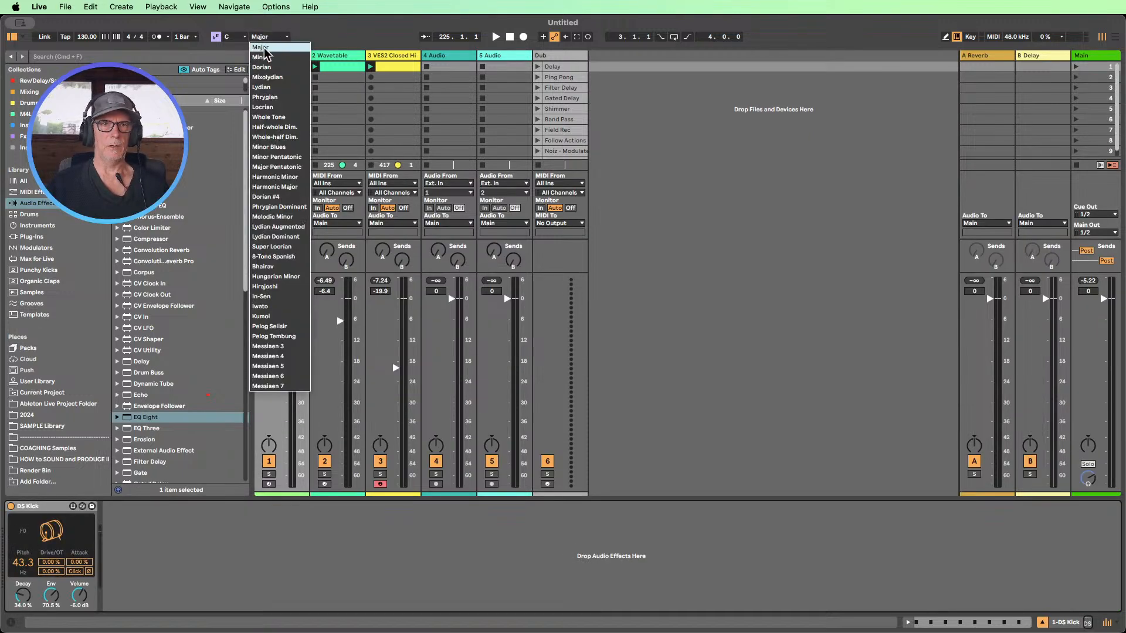
pyautogui.click(269, 54)
pyautogui.click(229, 38)
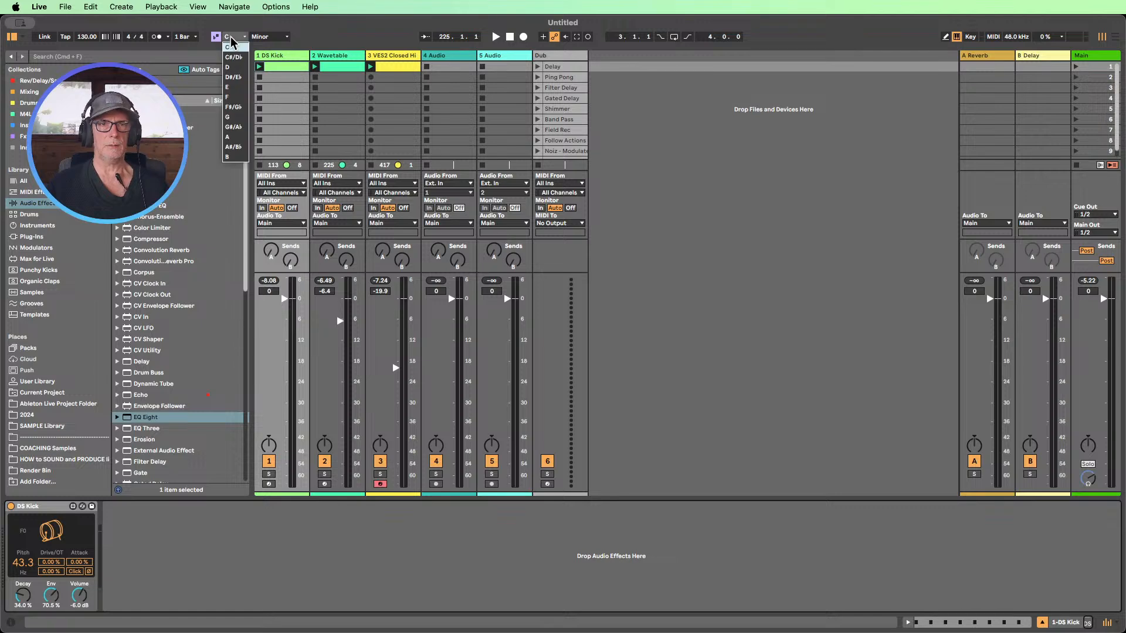
pyautogui.click(236, 97)
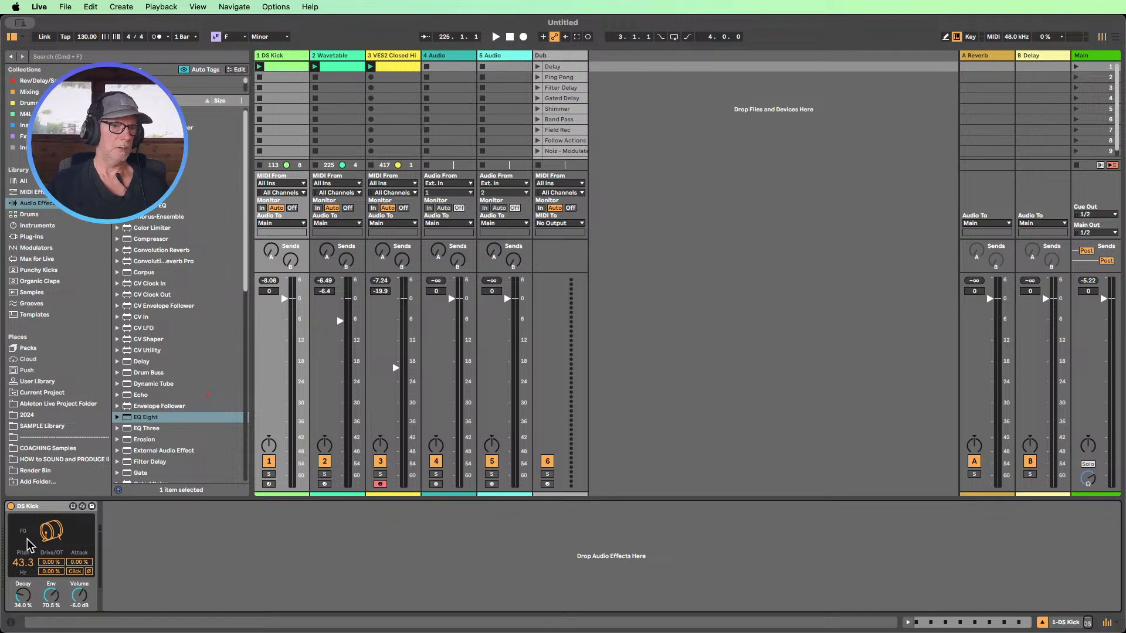
pyautogui.click(243, 568)
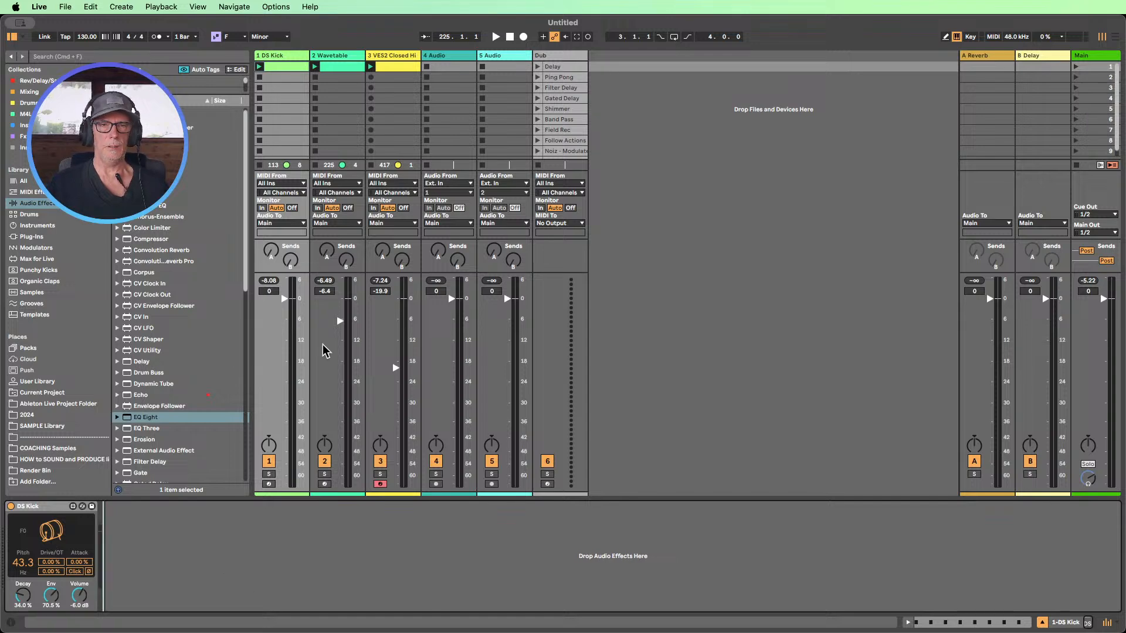
# - Select all C1 notes in the Wavetable bass clip and restrict the note editor's rows to the scale, then close the clip
pyautogui.doubleClick(322, 69)
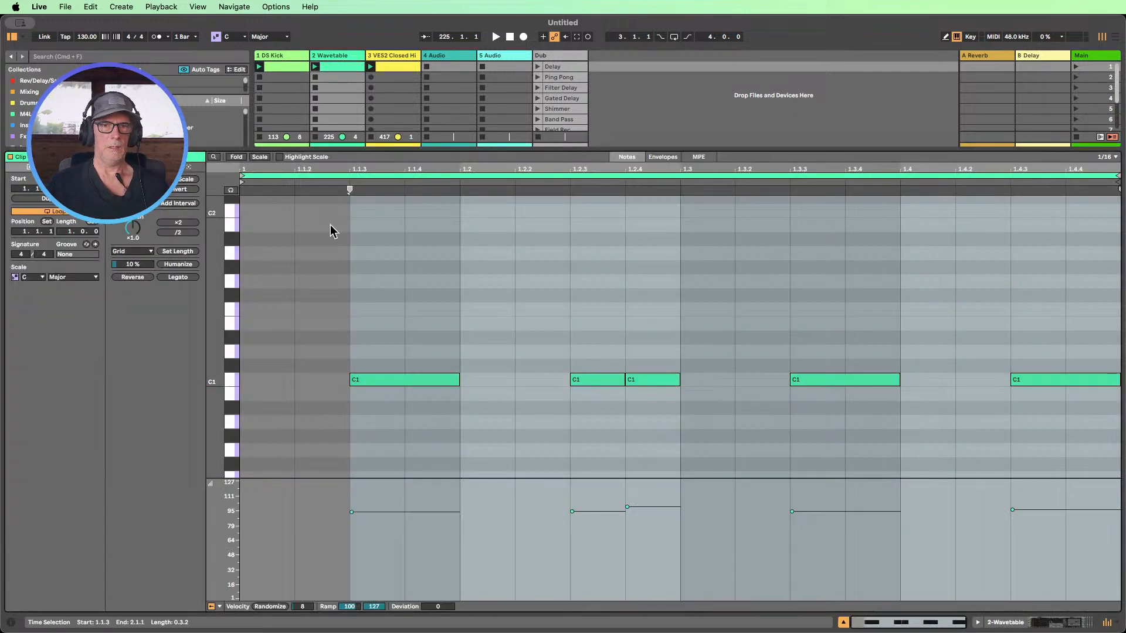
pyautogui.click(232, 381)
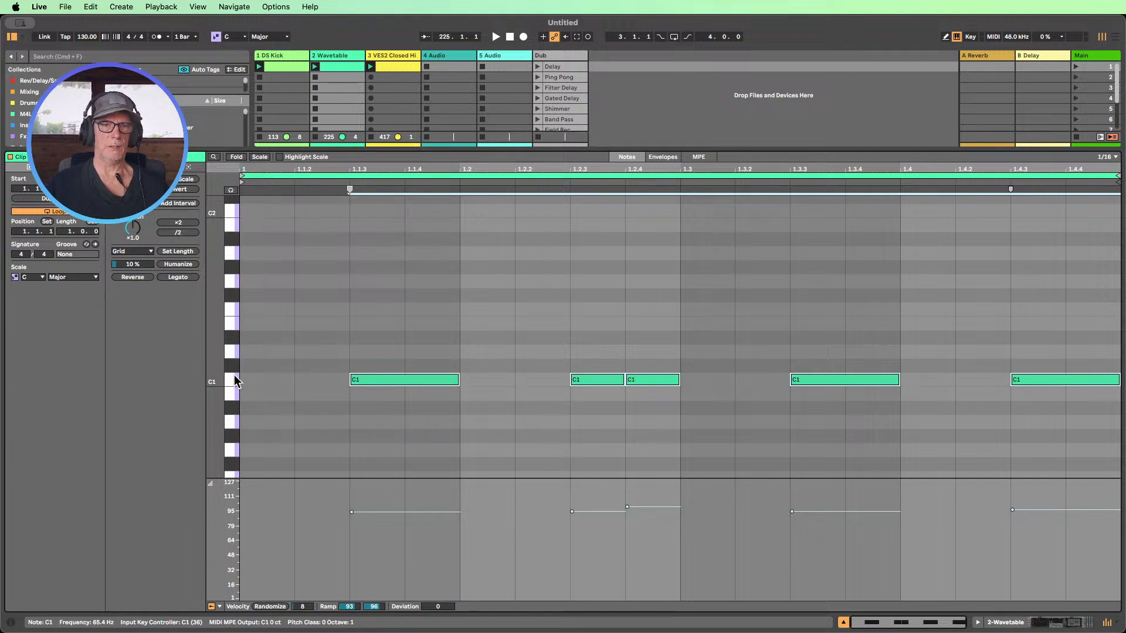
pyautogui.moveTo(223, 344); pyautogui.dragTo(247, 187)
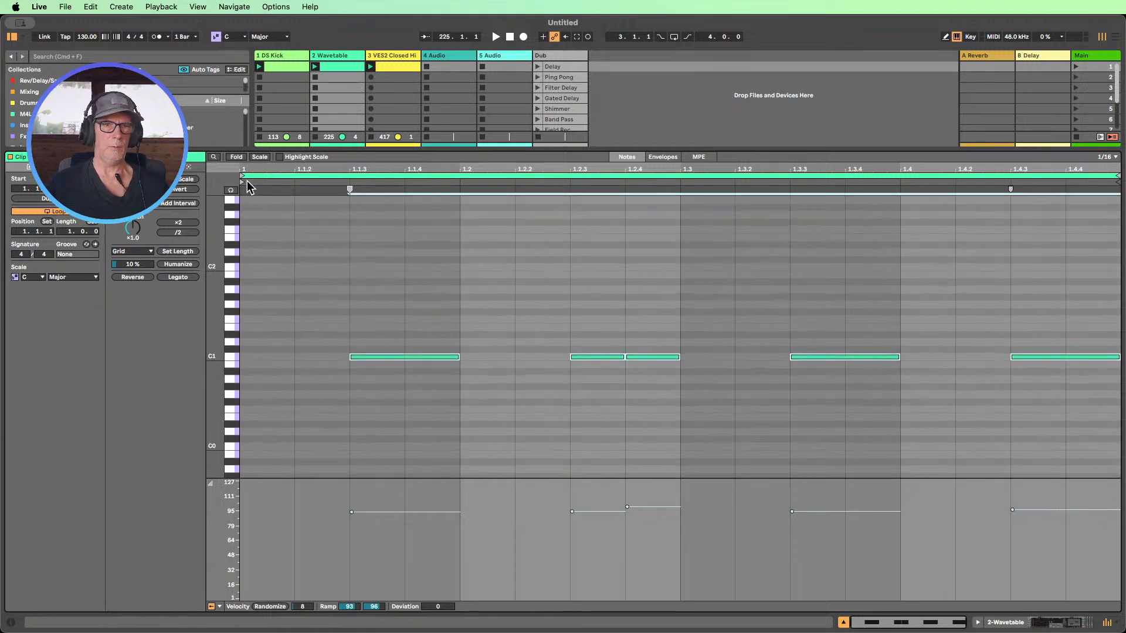
pyautogui.click(259, 157)
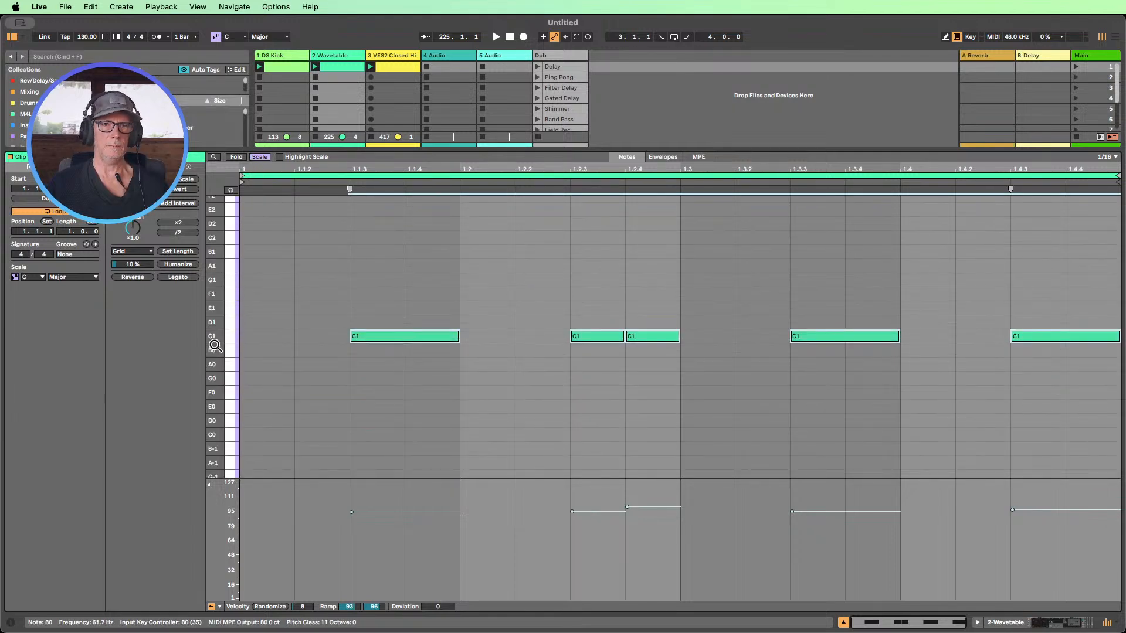
pyautogui.scroll(1, 238, 338)
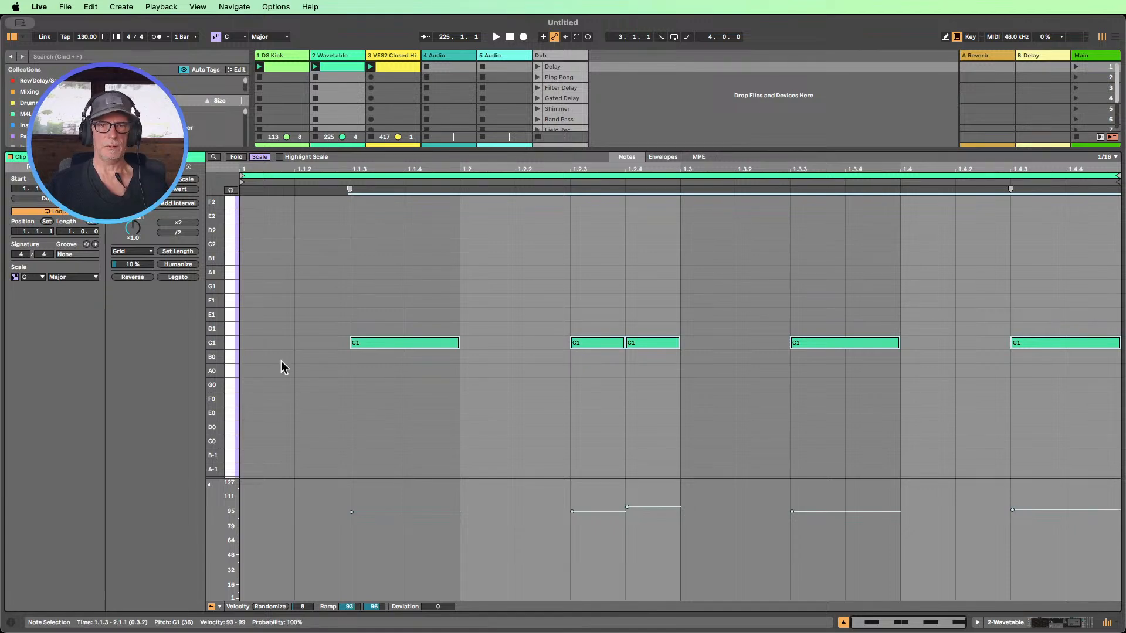
pyautogui.click(843, 623)
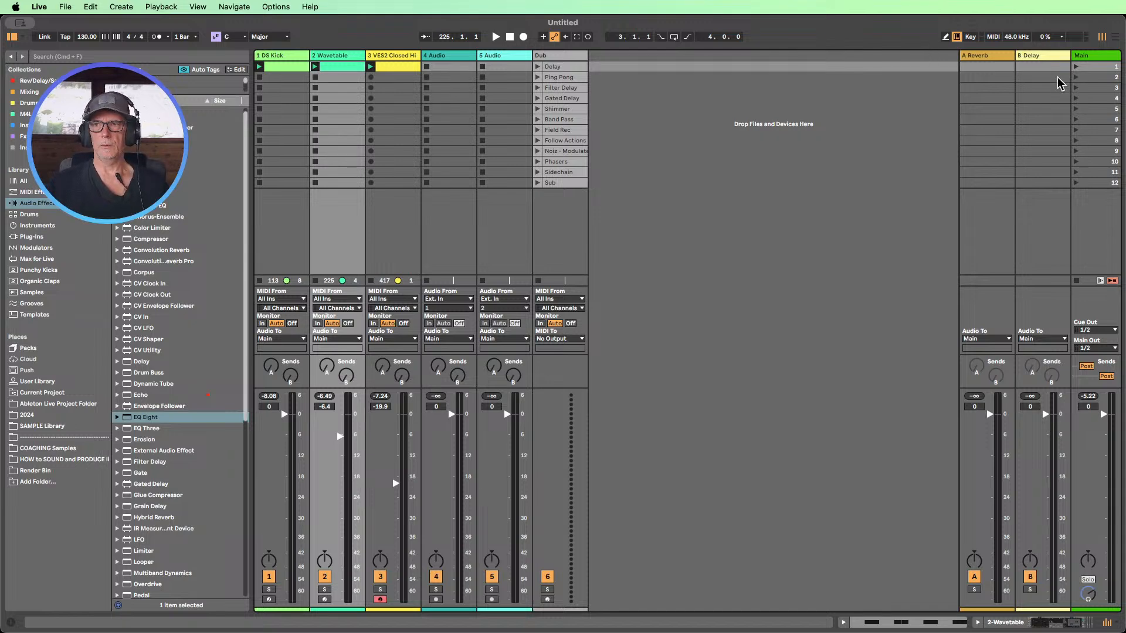
# - Start playback and transpose all the Wavetable bass notes down to G0
pyautogui.click(495, 37)
pyautogui.doubleClick(326, 67)
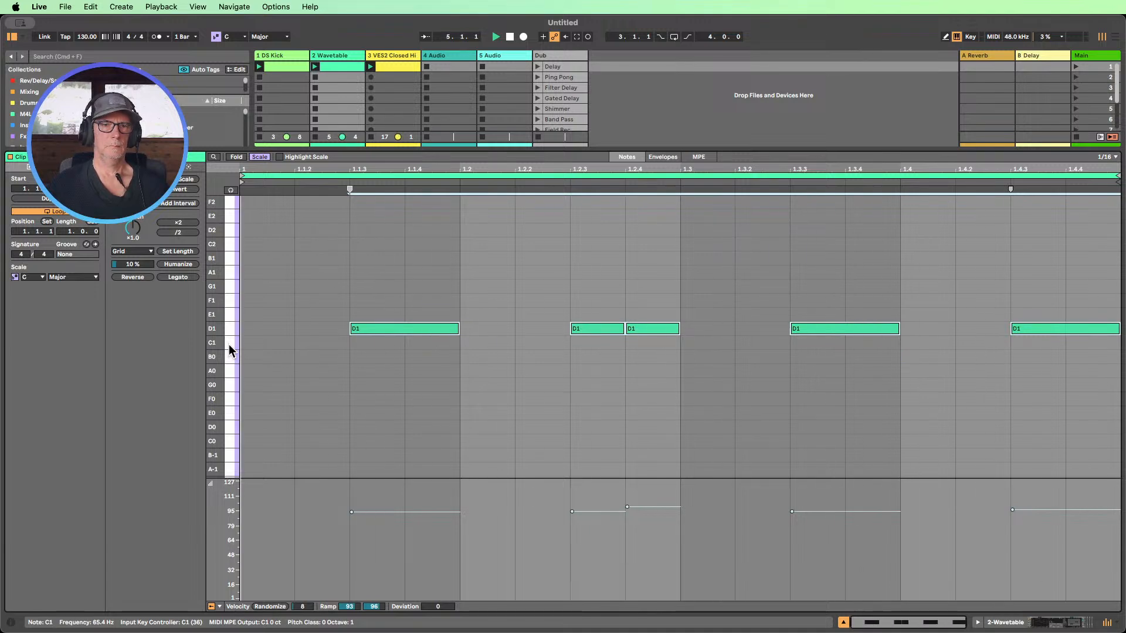
pyautogui.press('Down')
pyautogui.press('Down')
pyautogui.press('Down')
pyautogui.press('Down')
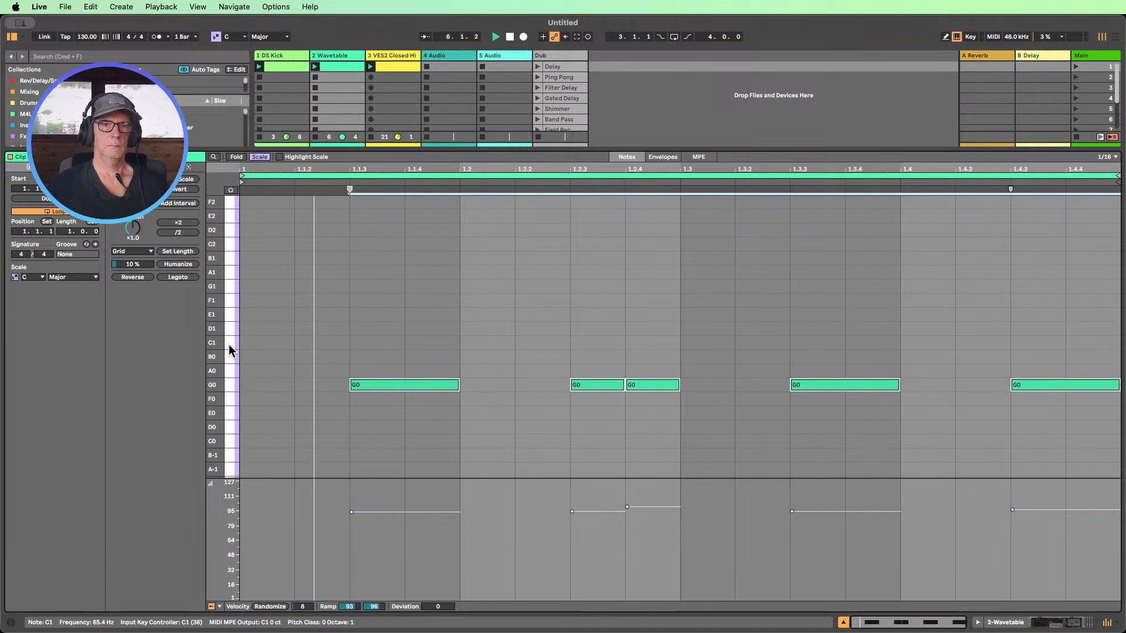
# - Try the bass notes as high as F1 during playback and bring them back to G0
pyautogui.press('Up')
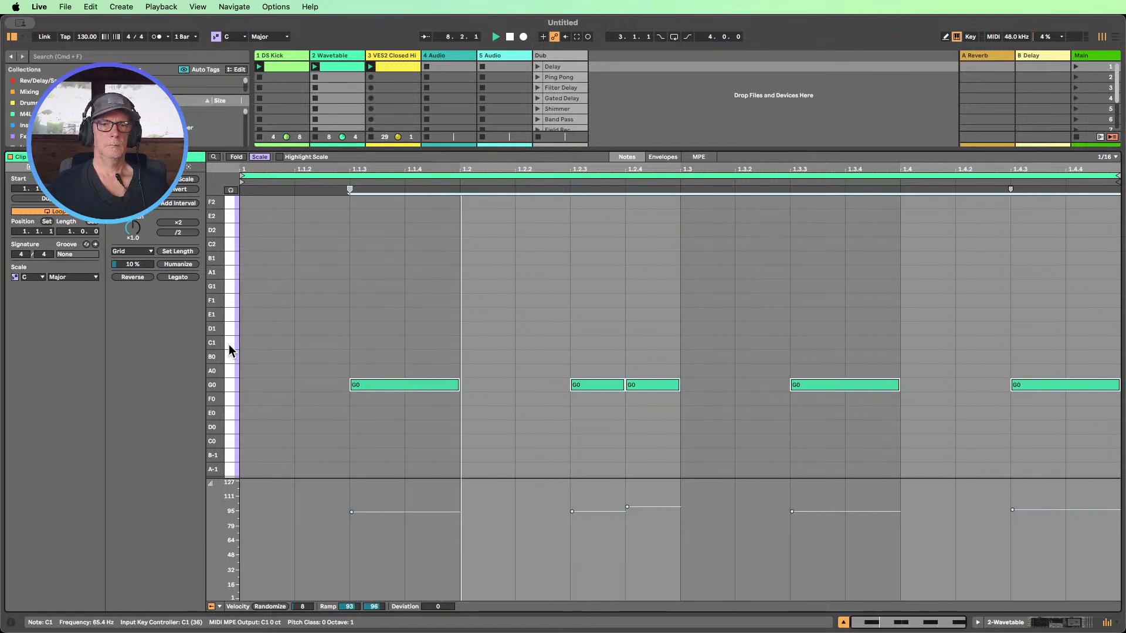
pyautogui.press('Up')
pyautogui.press('Up')
pyautogui.press('Up')
pyautogui.press('Up')
pyautogui.press('Up')
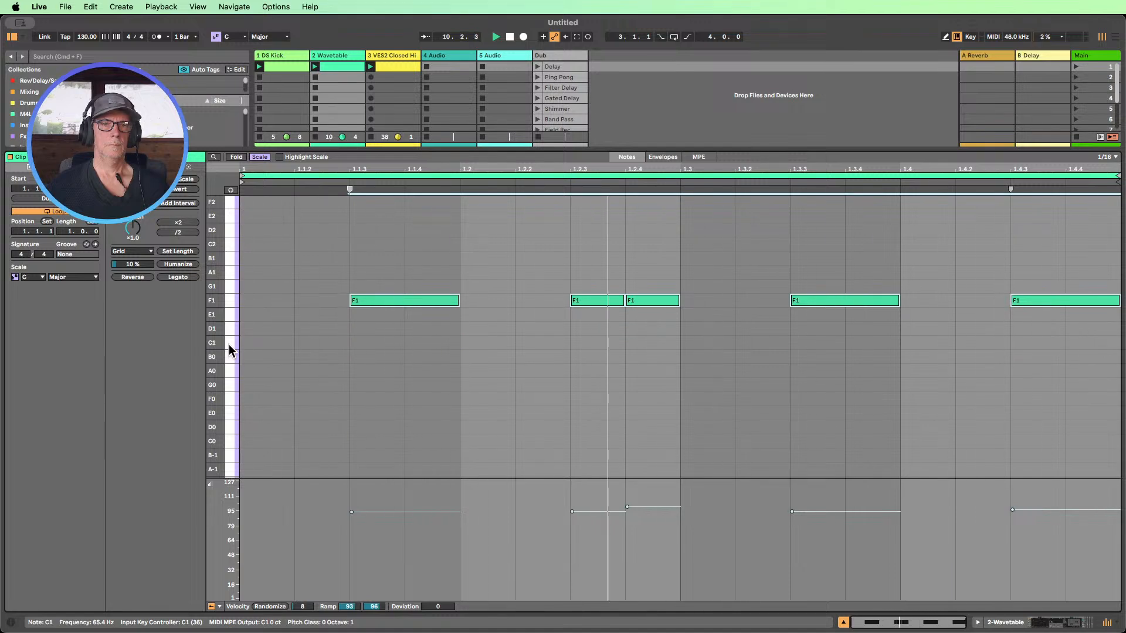
pyautogui.press('Down')
pyautogui.press('Down')
pyautogui.press('Down')
pyautogui.press('Down')
pyautogui.press('Down')
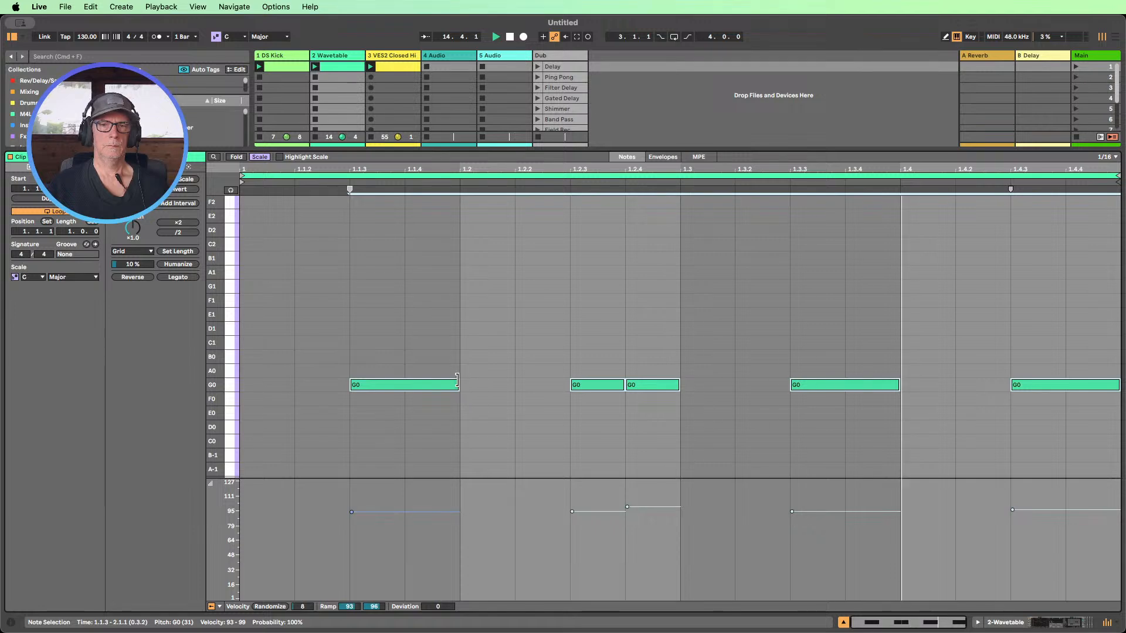
# - Shorten all the bass notes slightly and duplicate the clip's loop to two bars
pyautogui.moveTo(458, 382); pyautogui.dragTo(451, 383)
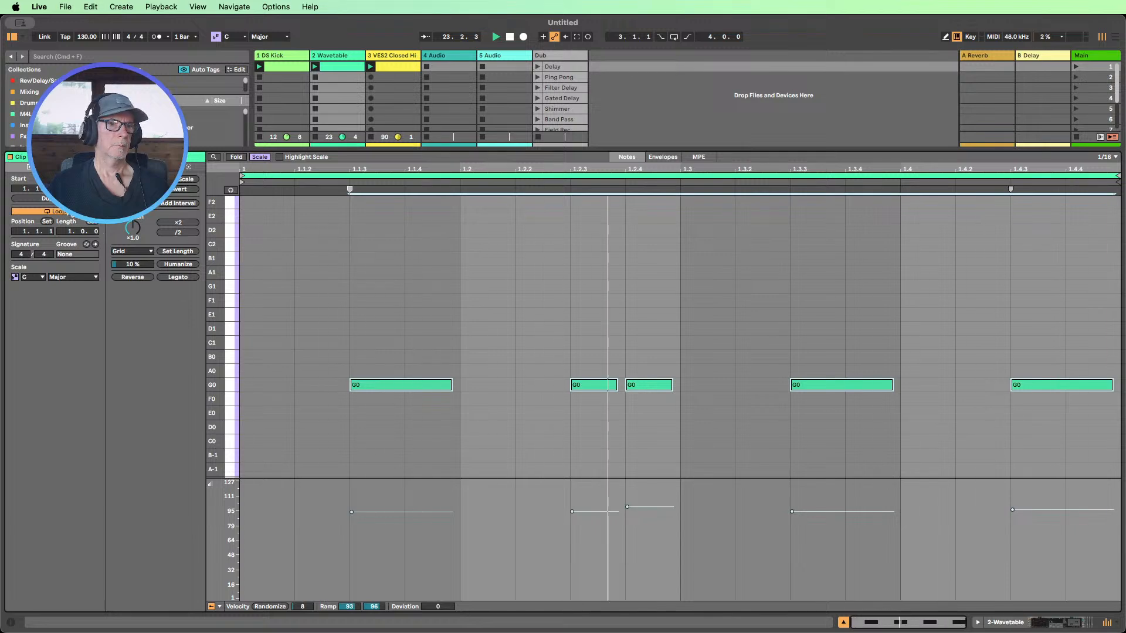
pyautogui.click(65, 199)
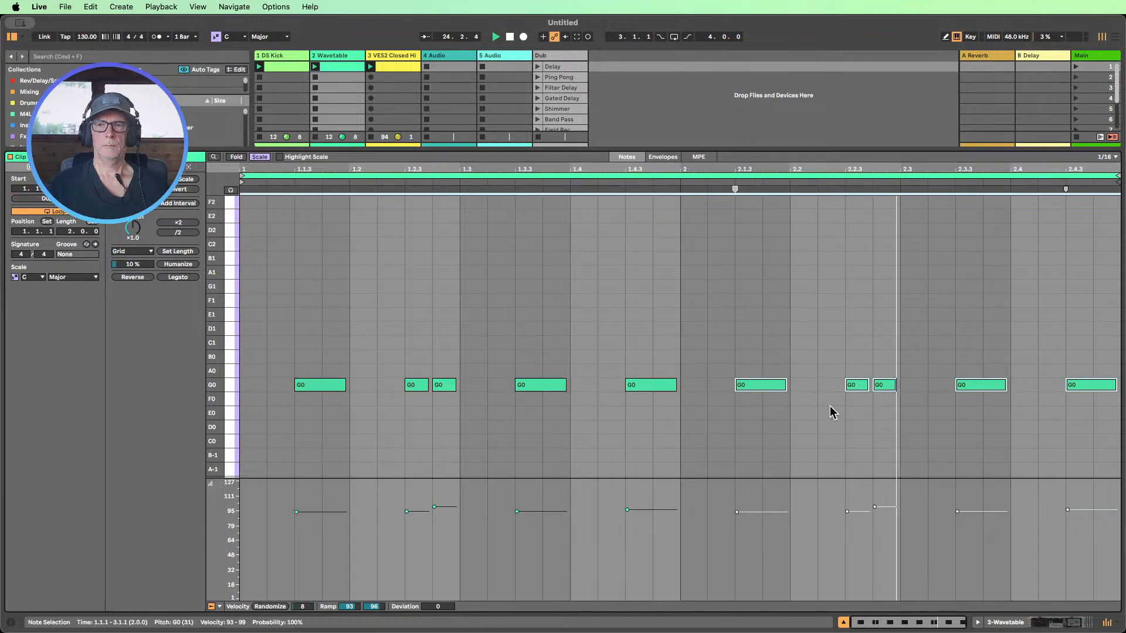
# - Try the bass note at 2.2.3 an octave higher at G1 and return it to G0
pyautogui.click(857, 385)
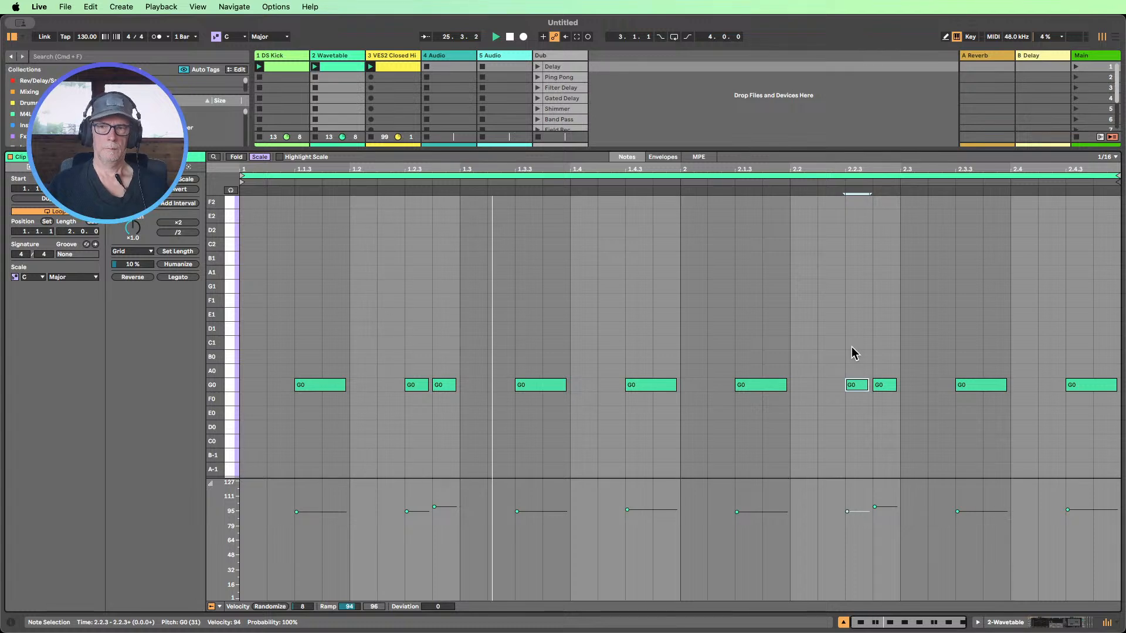
pyautogui.hotkey('shift', 'Up')
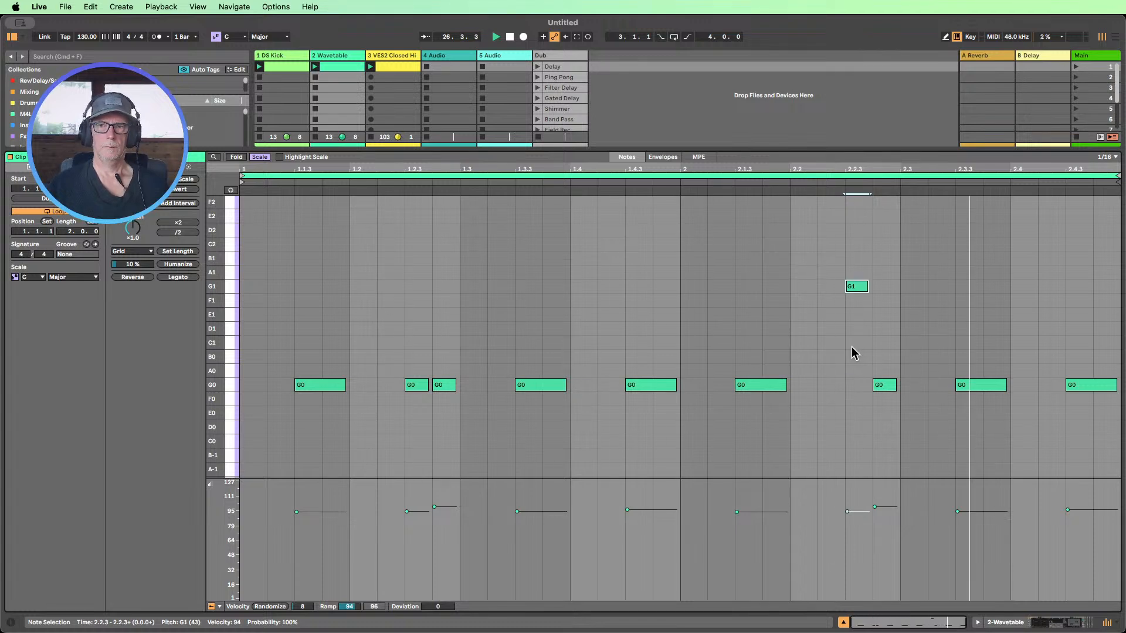
pyautogui.hotkey('shift', 'Down')
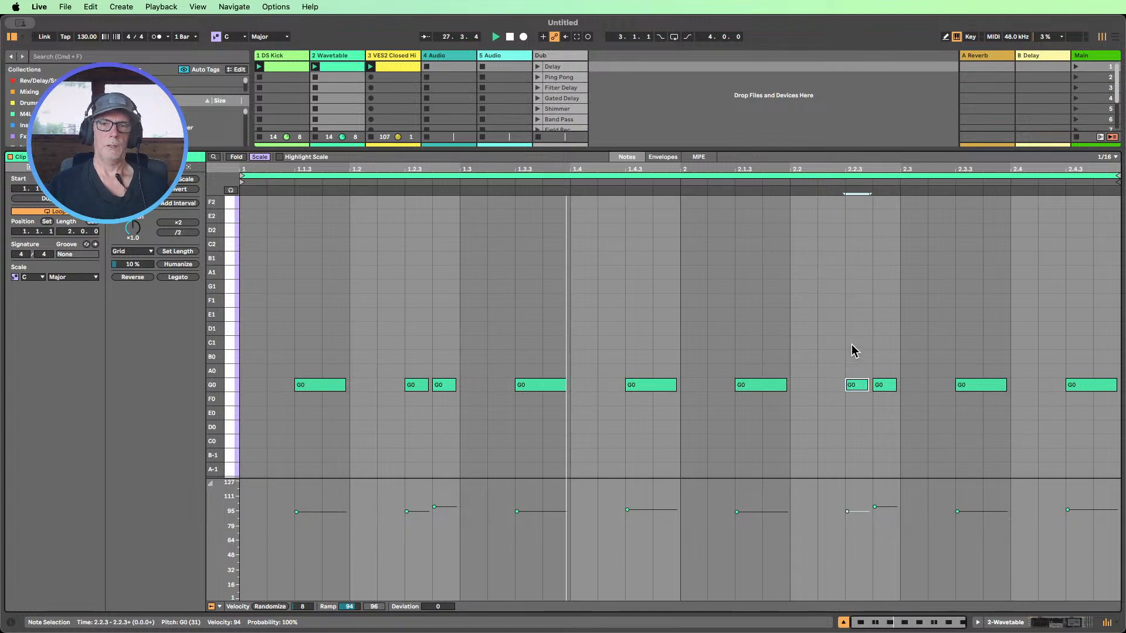
# - Set the closed hi-hat sampler's filter frequency to 16.9 kHz and its transposition to -3 st
pyautogui.click(843, 623)
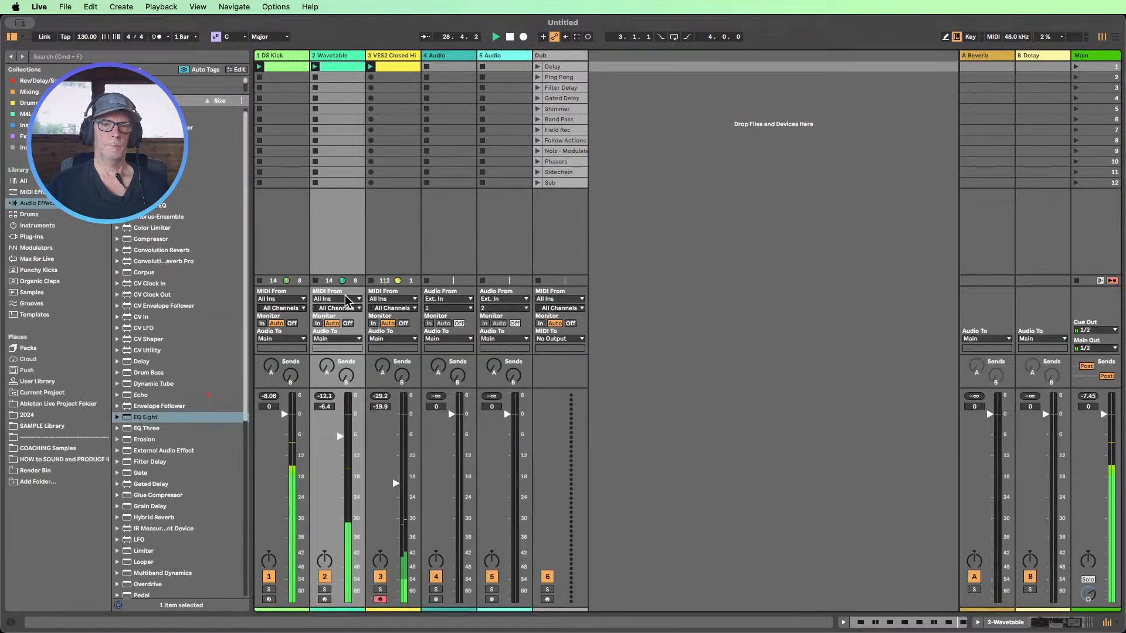
pyautogui.doubleClick(389, 55)
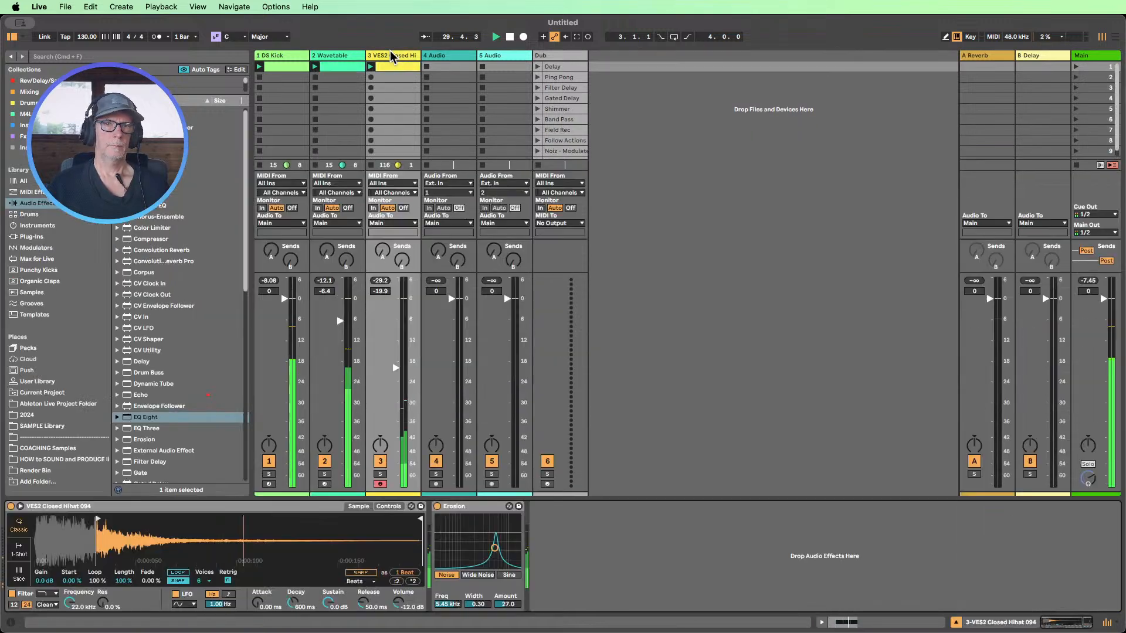
pyautogui.moveTo(69, 602); pyautogui.dragTo(70, 611)
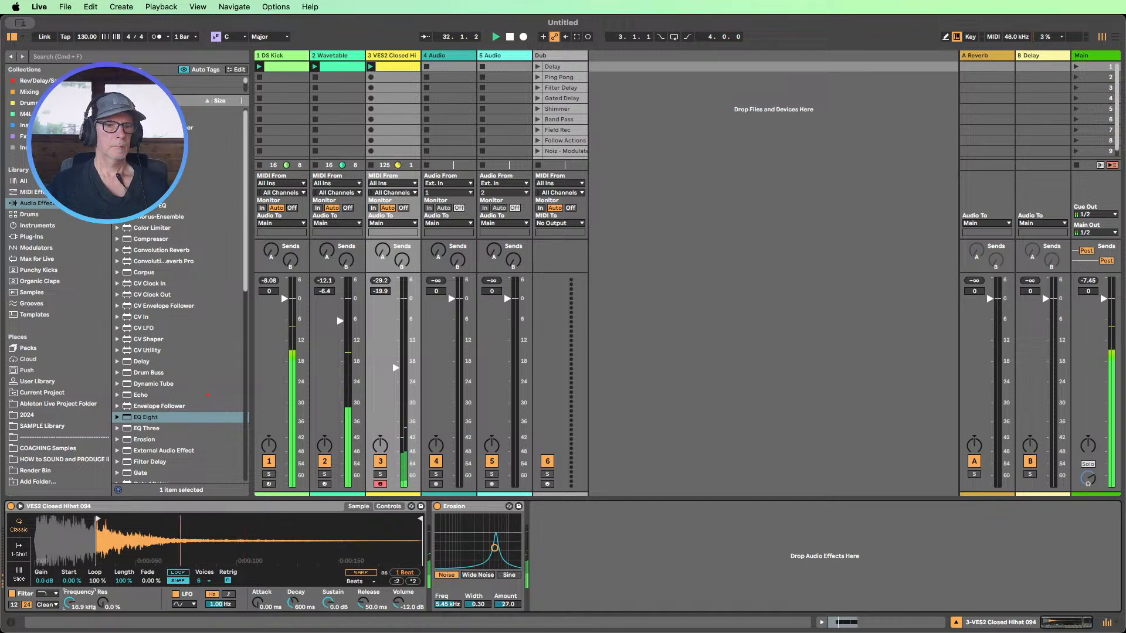
pyautogui.click(389, 506)
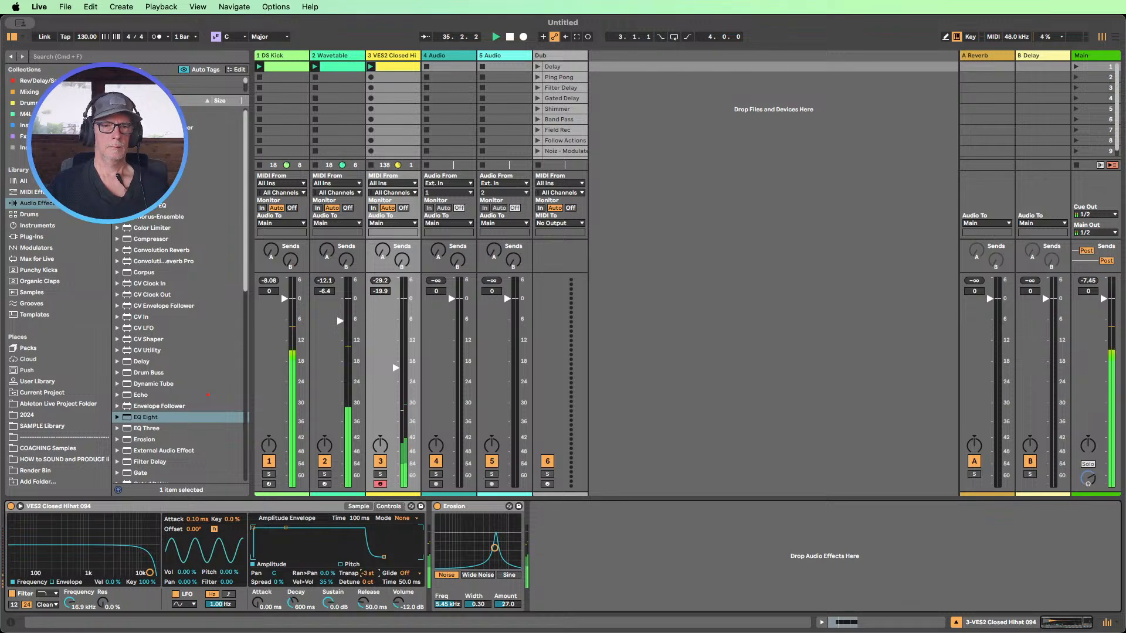
pyautogui.moveTo(369, 573); pyautogui.dragTo(369, 573)
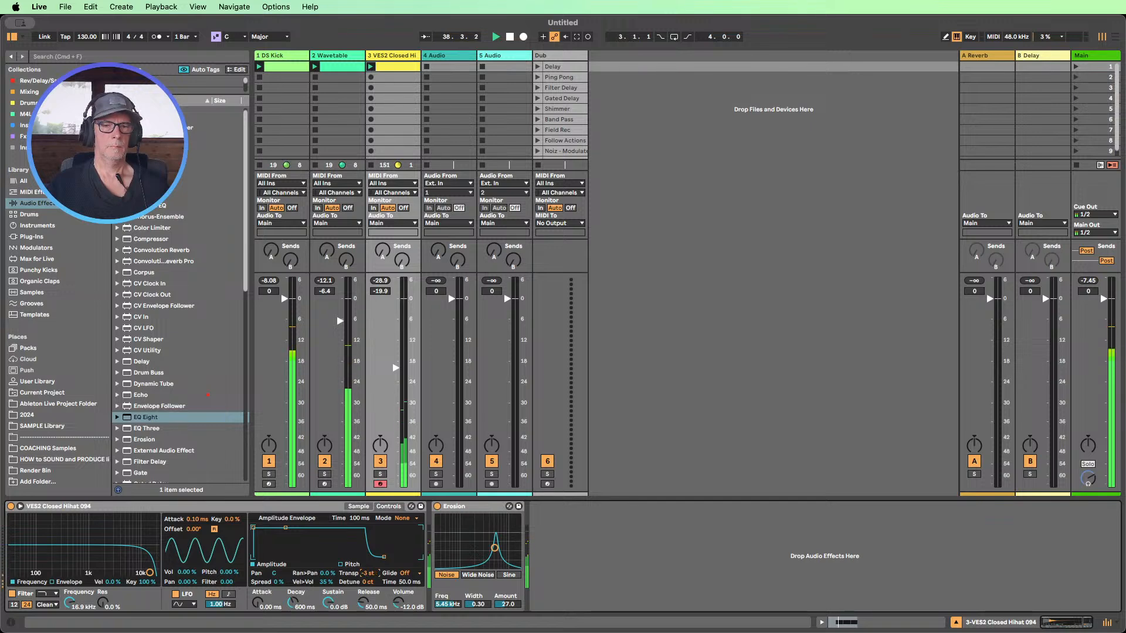
pyautogui.click(572, 531)
# - Insert a new MIDI track directly after the closed hi-hat track, select it and stop playback
pyautogui.click(392, 57)
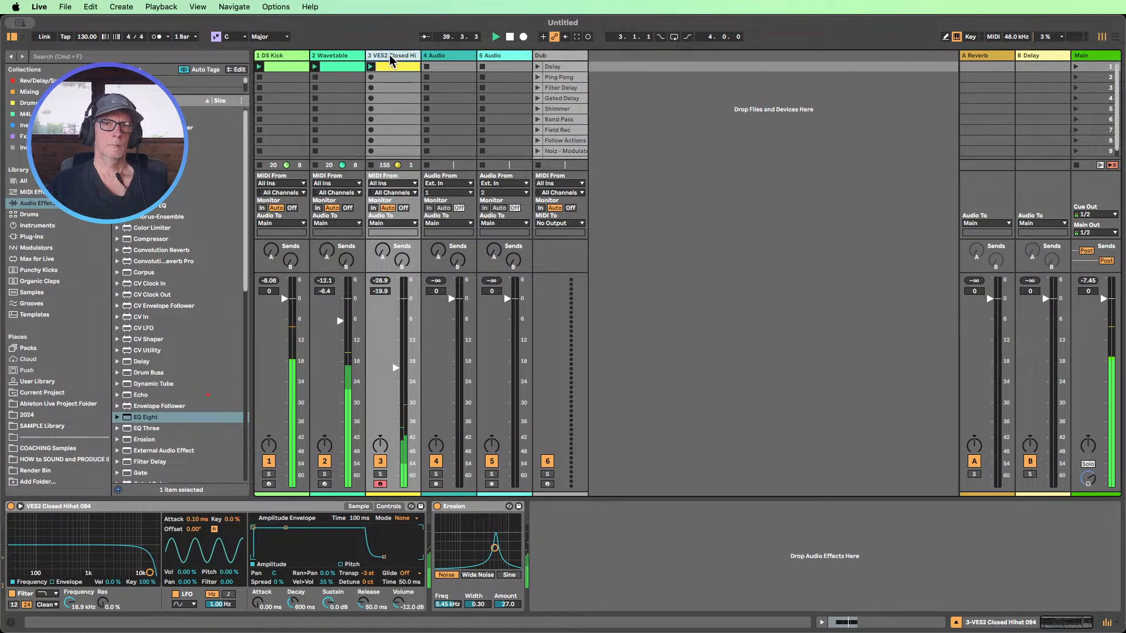
pyautogui.press('super+shift+t')
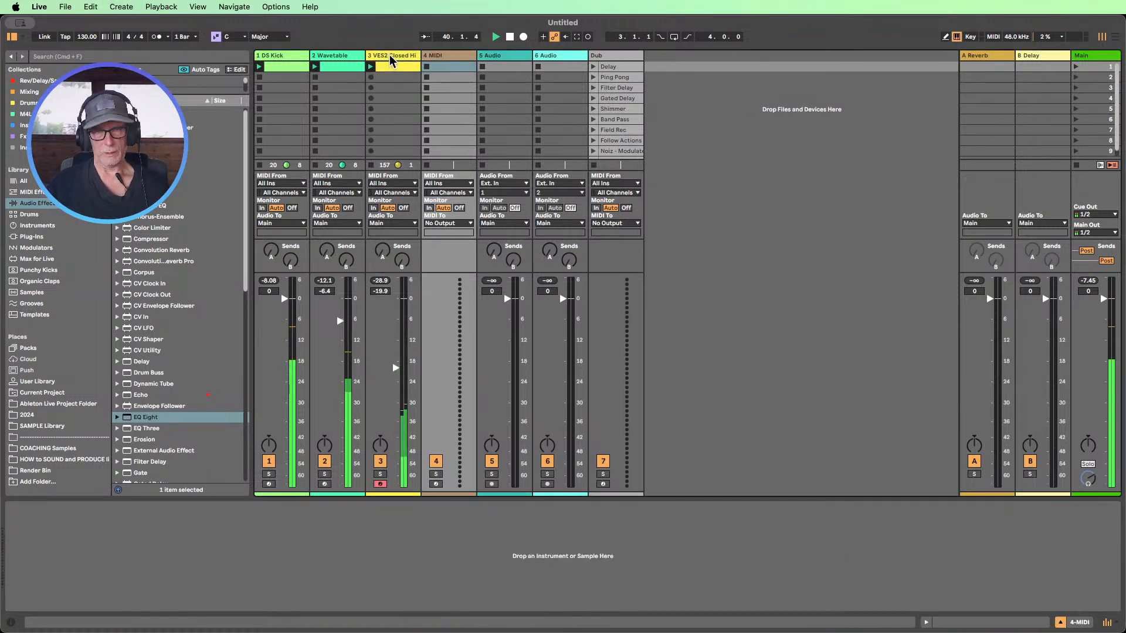
pyautogui.click(432, 57)
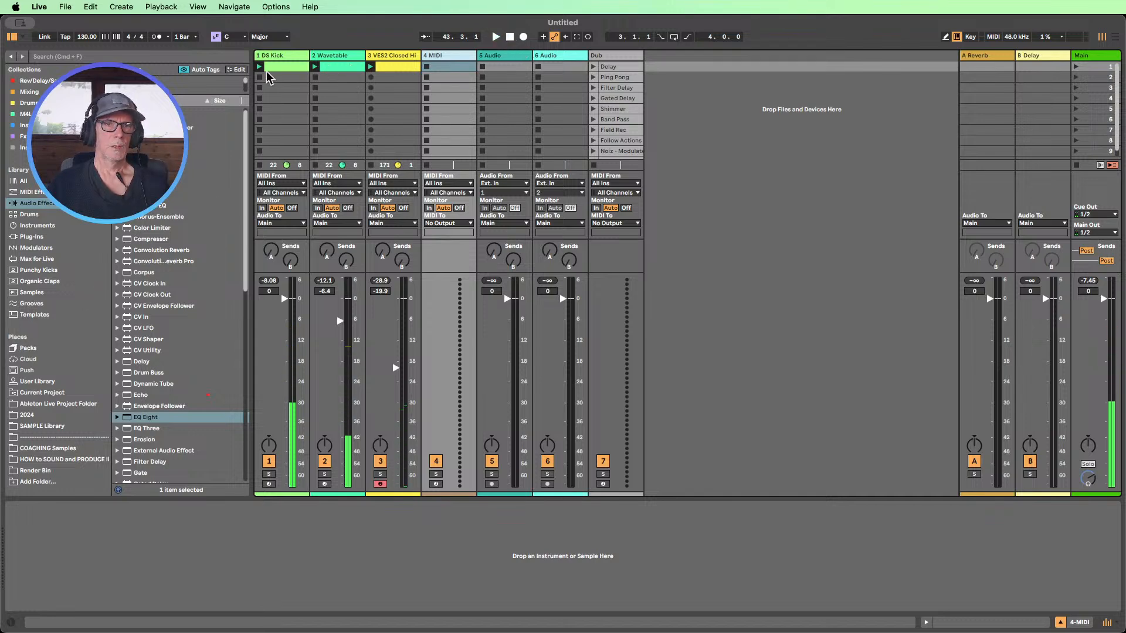
# - Try drawing a sixteenth-length F0 note at the start of the Wavetable bass clip and remove it again
pyautogui.doubleClick(342, 68)
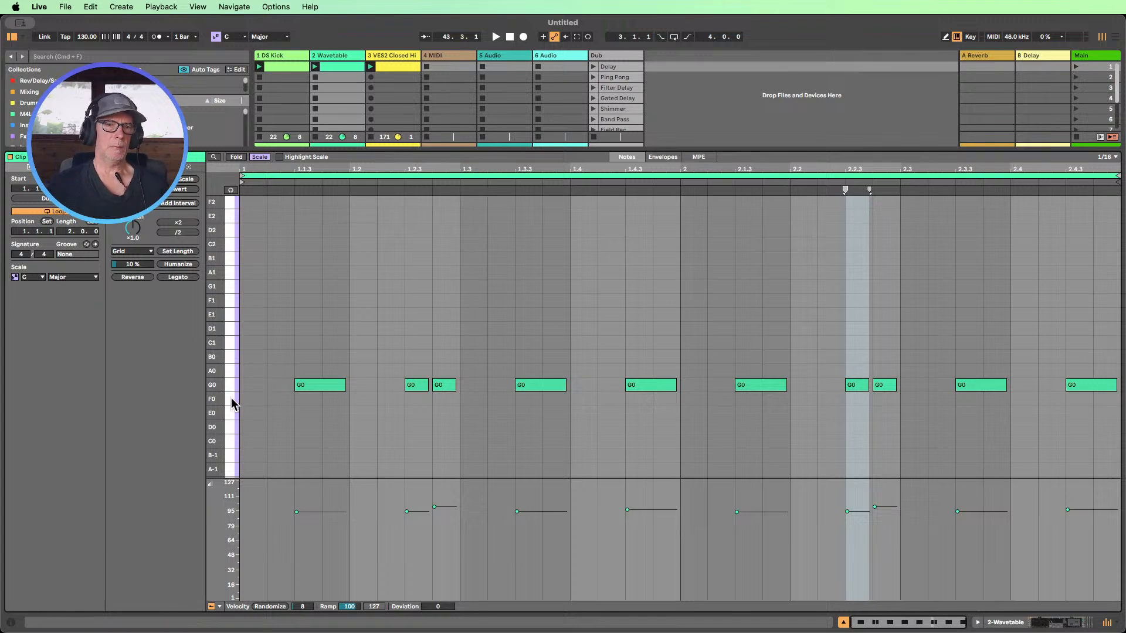
pyautogui.press('b')
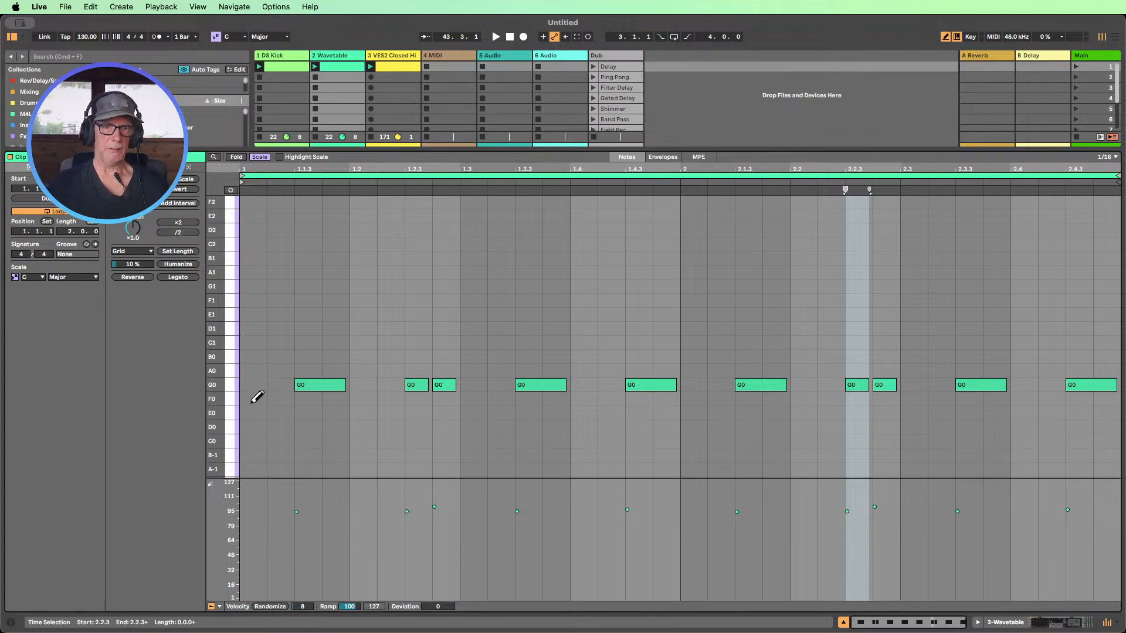
pyautogui.click(254, 400)
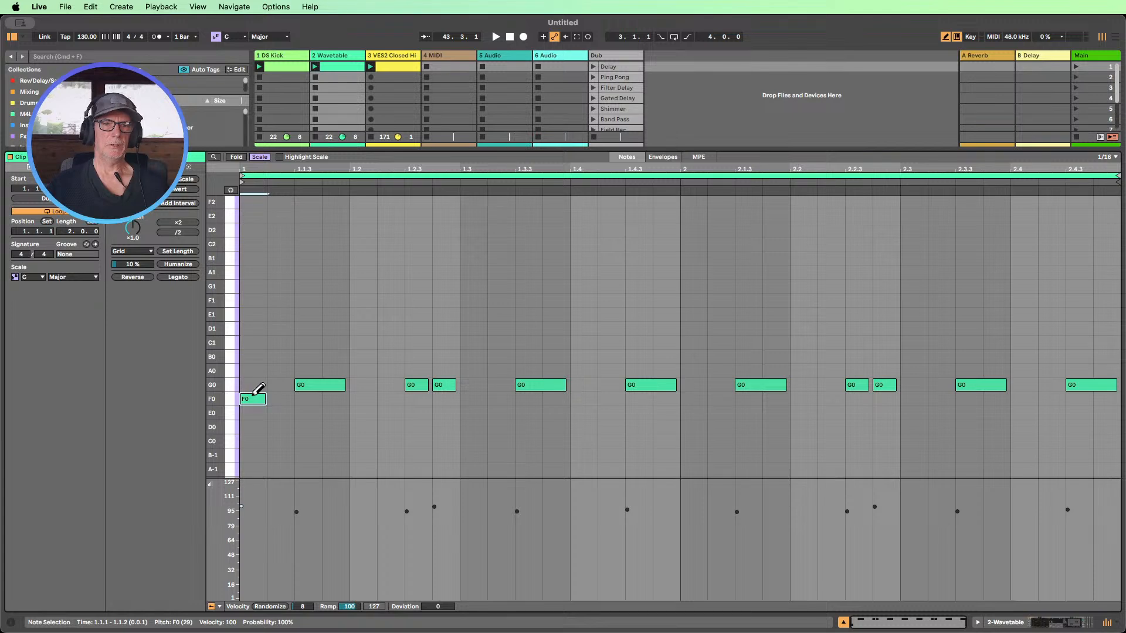
pyautogui.click(254, 398)
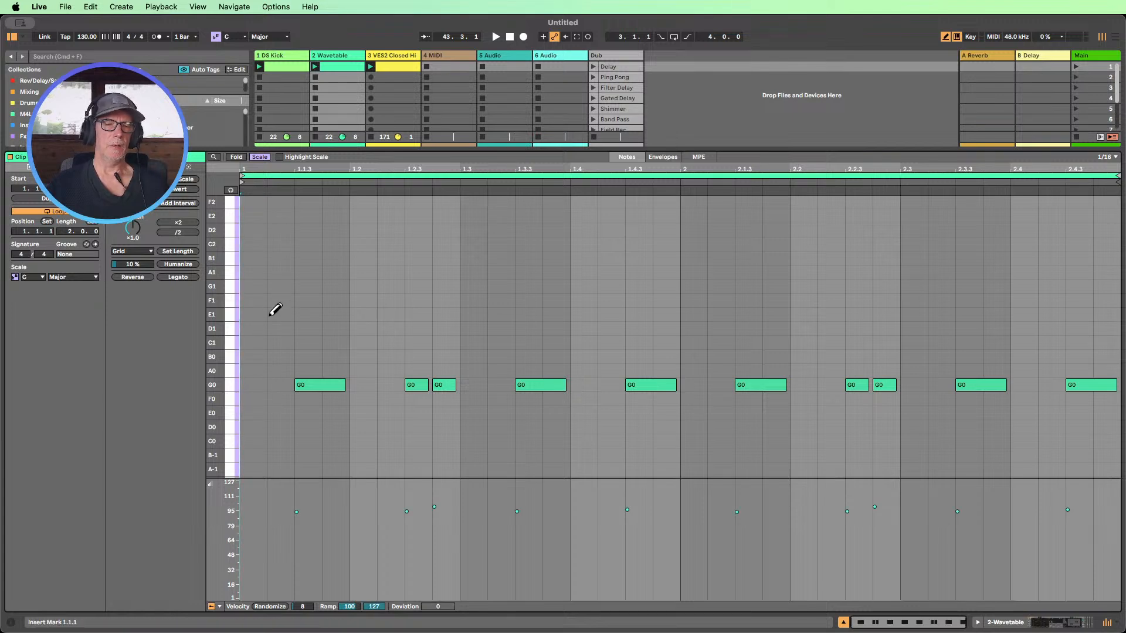
# - Turn off the scale-only row display in the Wavetable bass clip to show all the note rows
pyautogui.click(258, 157)
pyautogui.scroll(-2, 238, 381)
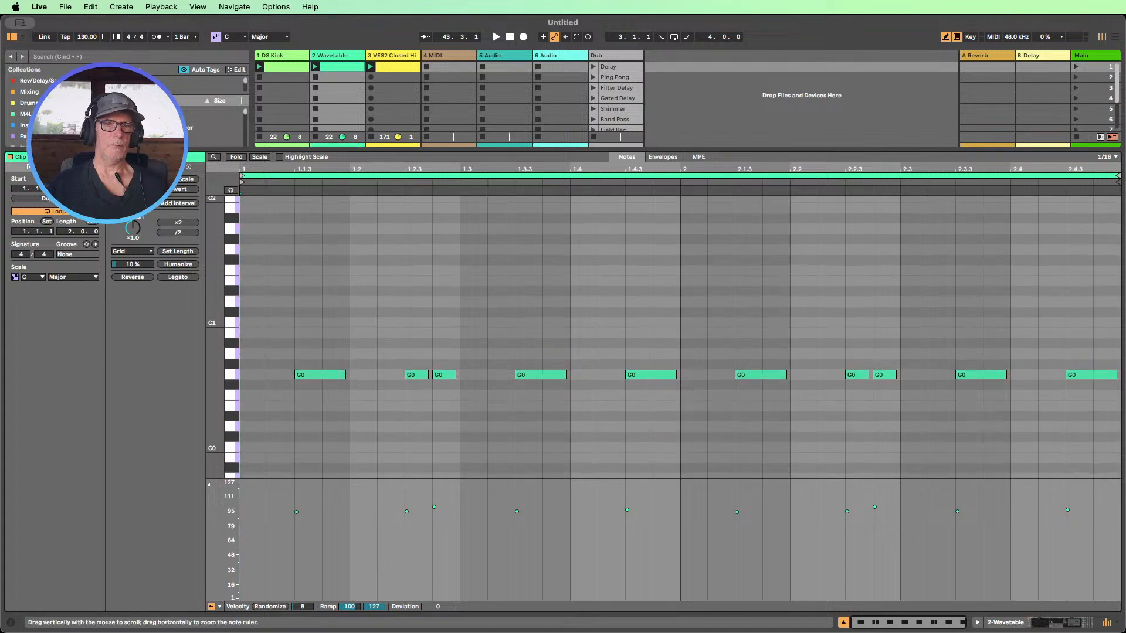
# - Open the DS Kick clip together with the Wavetable clip and examine how the kick notes line up with the bass notes
pyautogui.moveTo(238, 381); pyautogui.dragTo(276, 382)
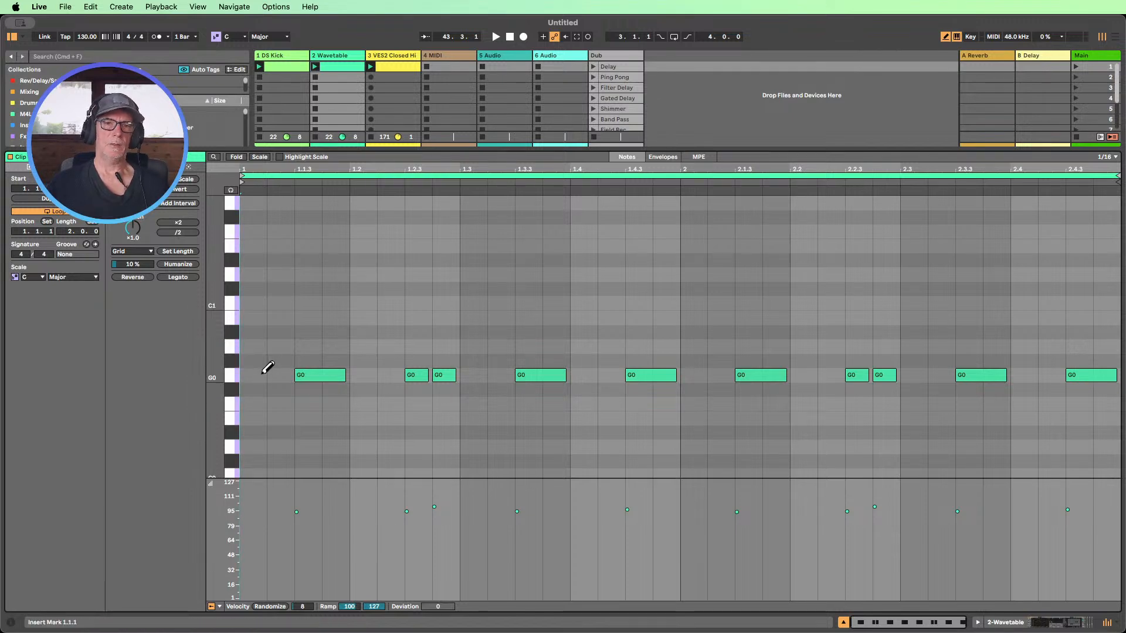
pyautogui.keyDown('shift'); pyautogui.click(290, 70); pyautogui.keyUp('shift')
pyautogui.scroll(-1, 273, 356)
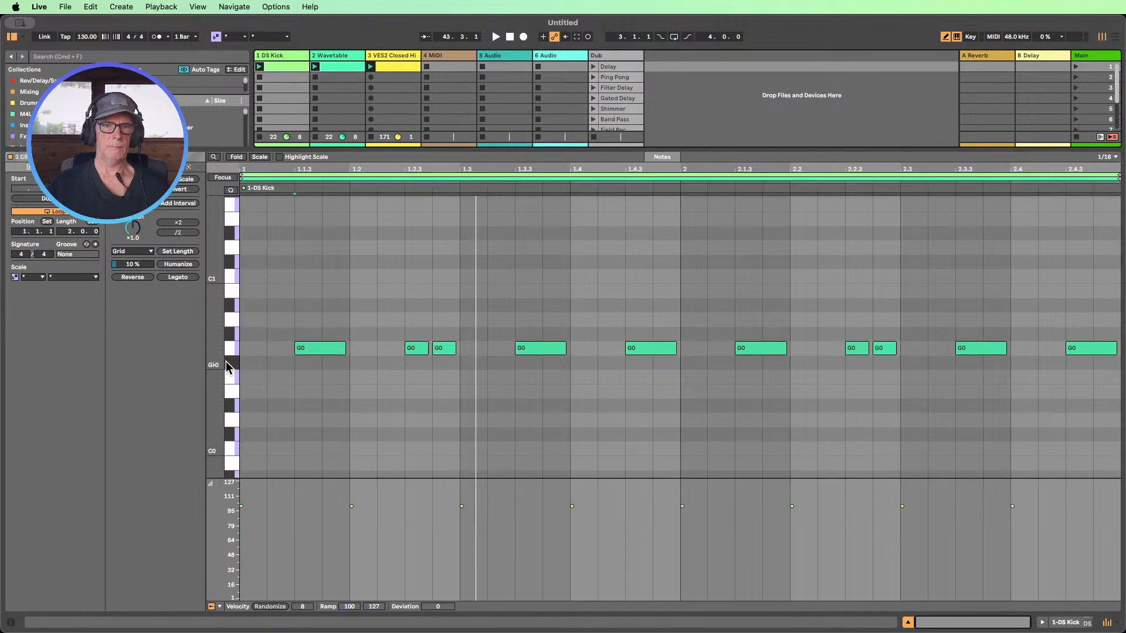
pyautogui.moveTo(216, 369); pyautogui.dragTo(169, 384)
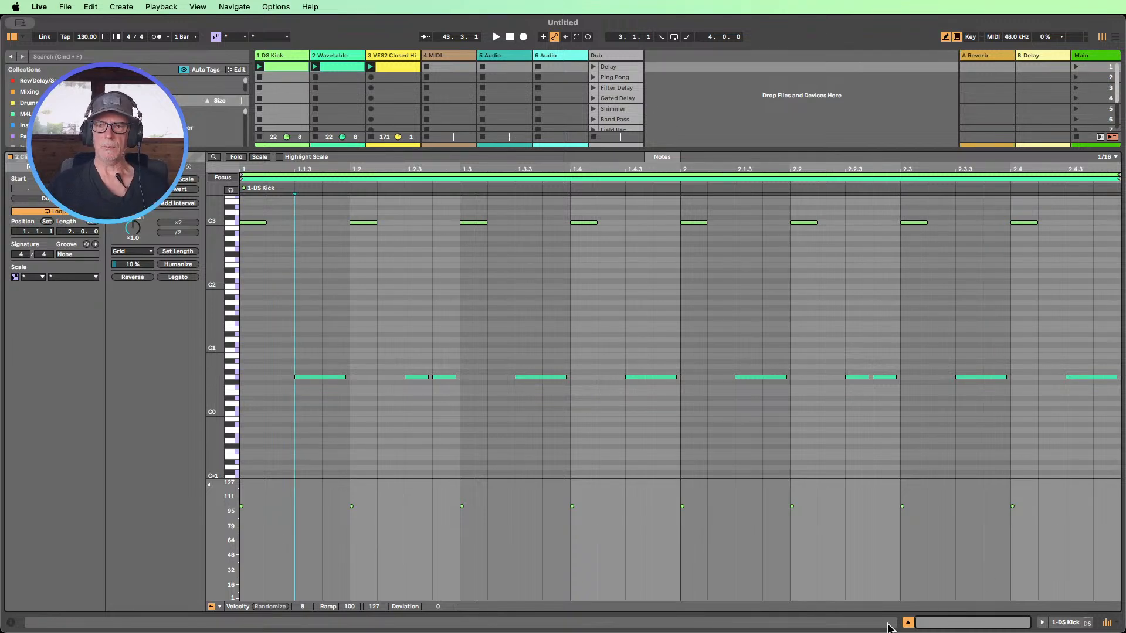
pyautogui.click(908, 622)
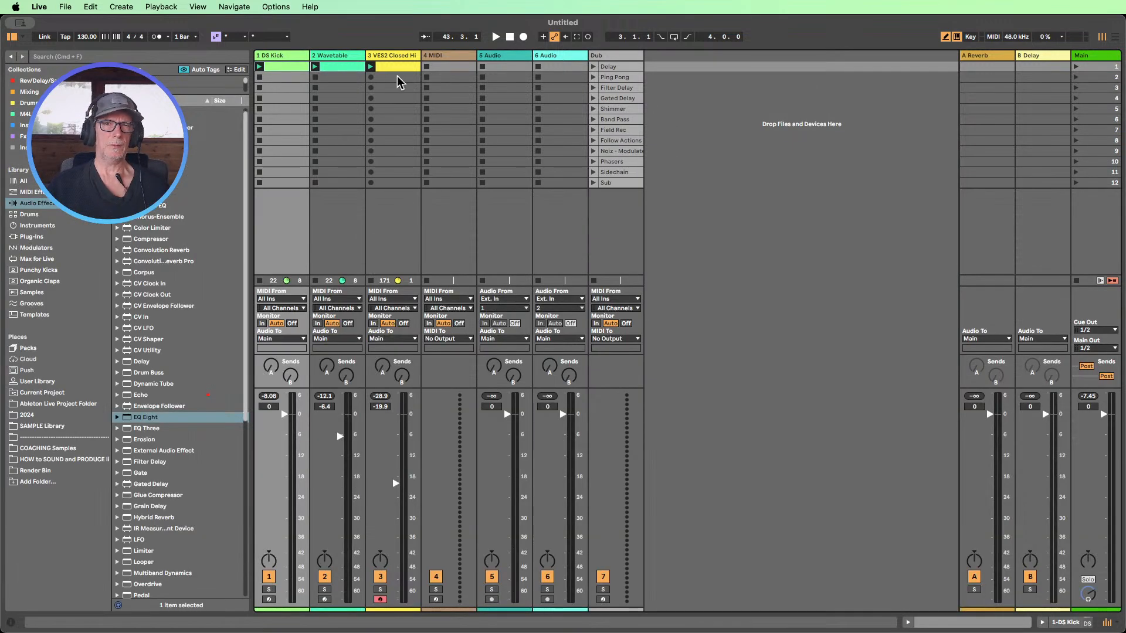
# - Start playback, select the empty fourth MIDI track and list the Organic Claps samples for it
pyautogui.click(495, 37)
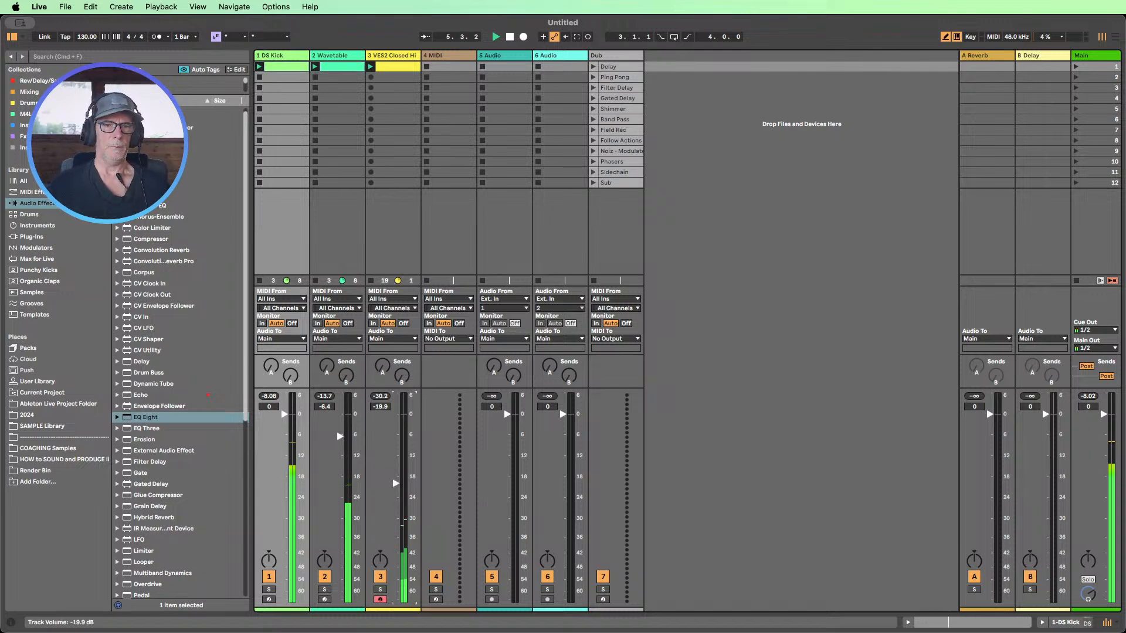
pyautogui.click(450, 58)
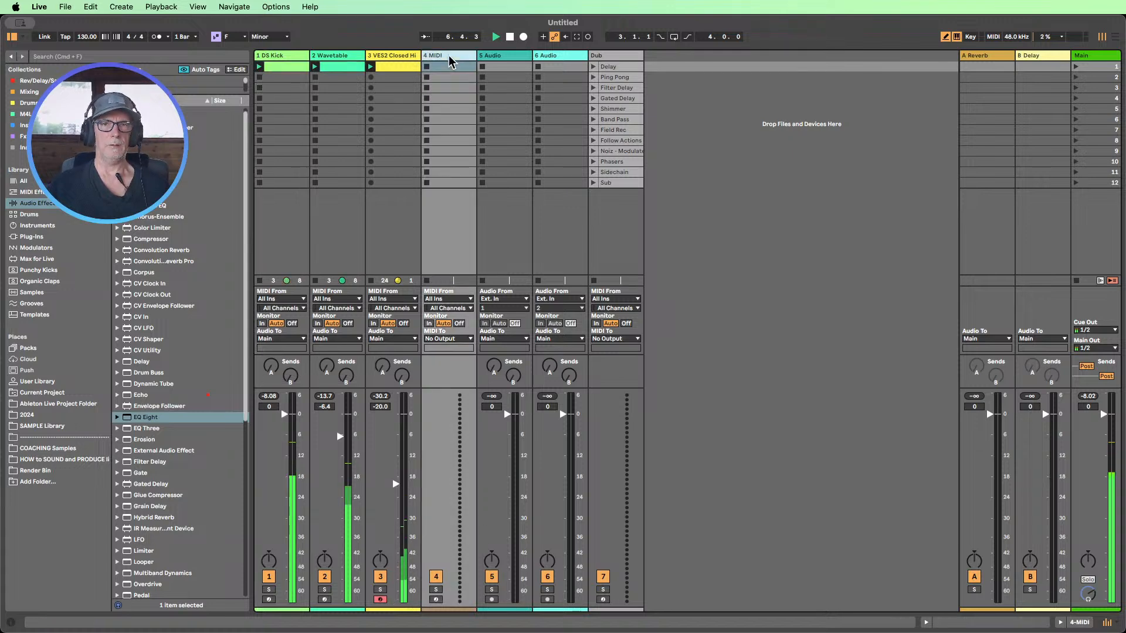
pyautogui.click(41, 281)
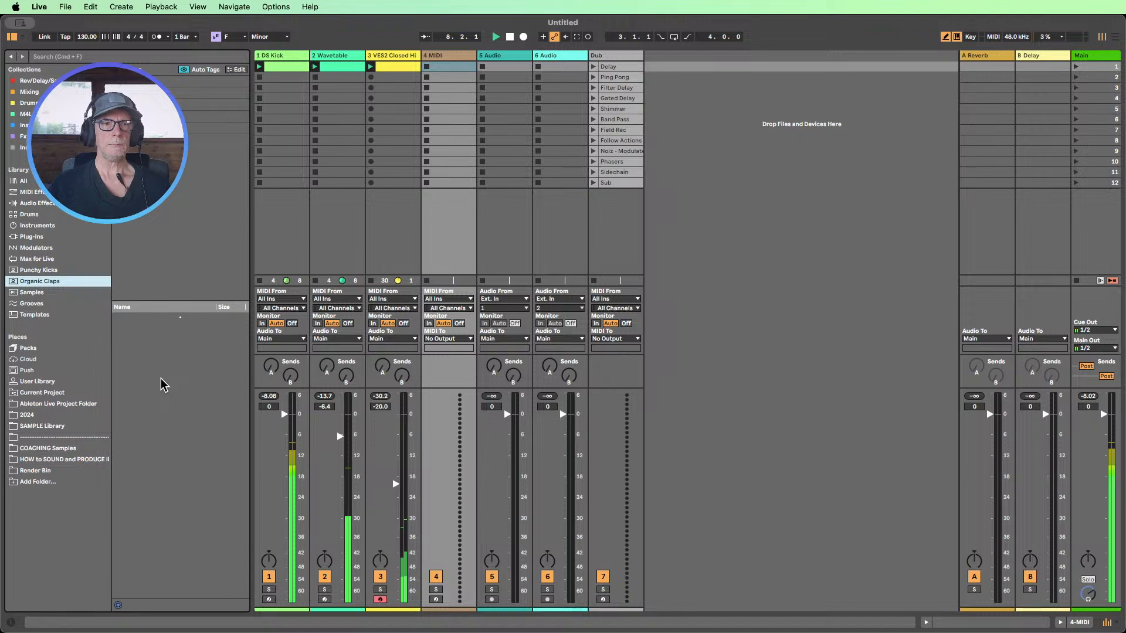
# - Audition the first Organic Claps samples one after another and load cc_lay_sweet onto the empty fourth MIDI track
pyautogui.click(150, 320)
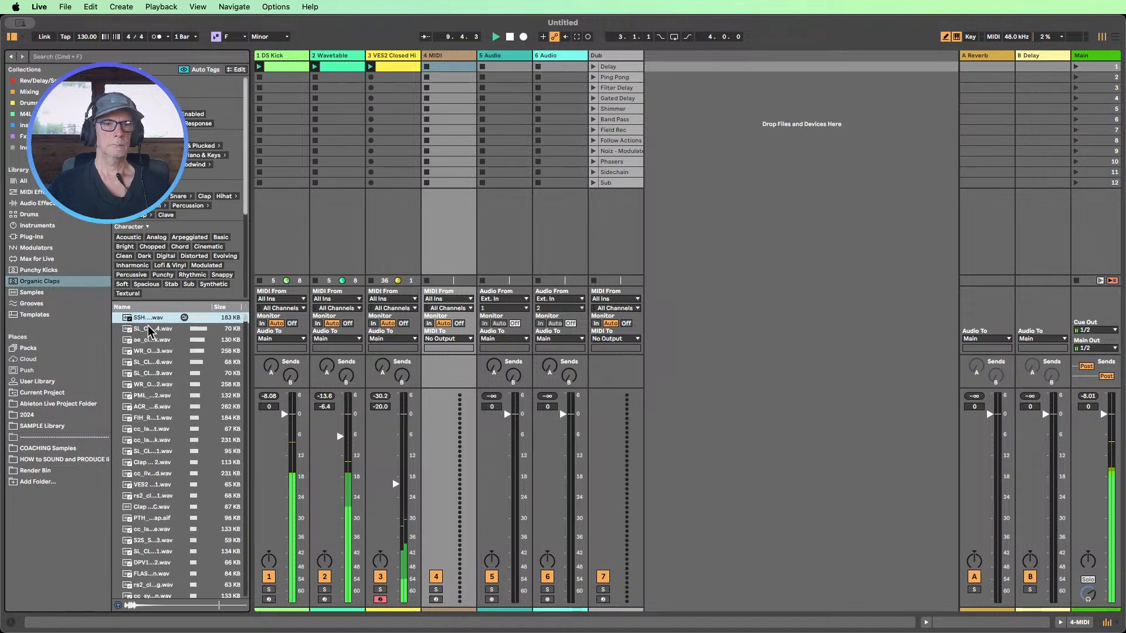
pyautogui.click(149, 327)
pyautogui.click(150, 340)
pyautogui.click(150, 351)
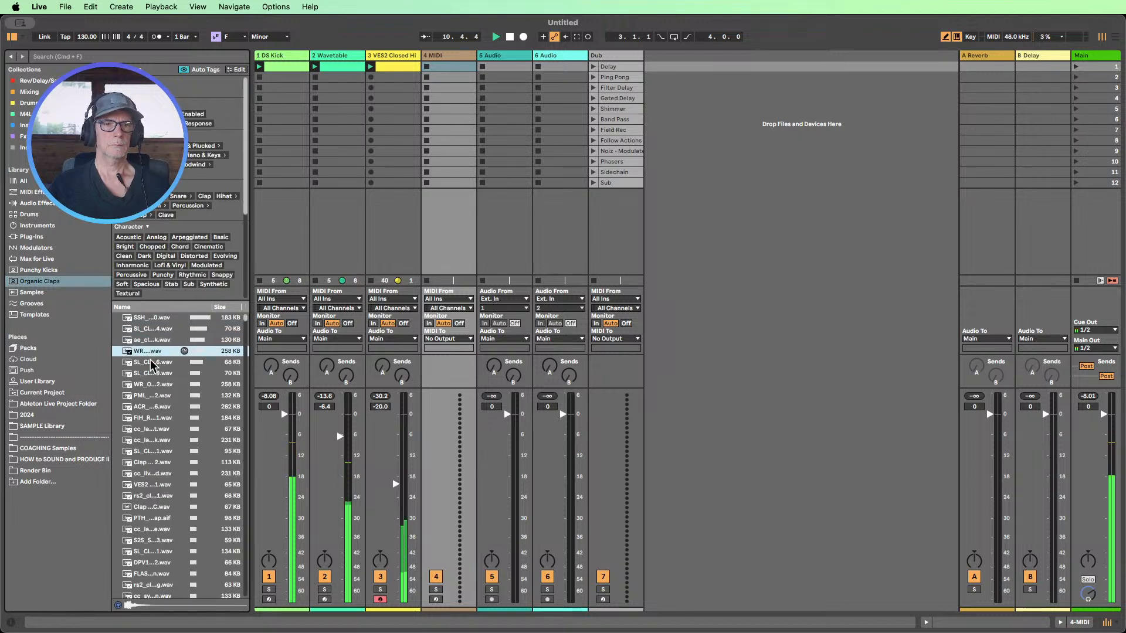
pyautogui.click(152, 363)
pyautogui.click(152, 373)
pyautogui.click(152, 386)
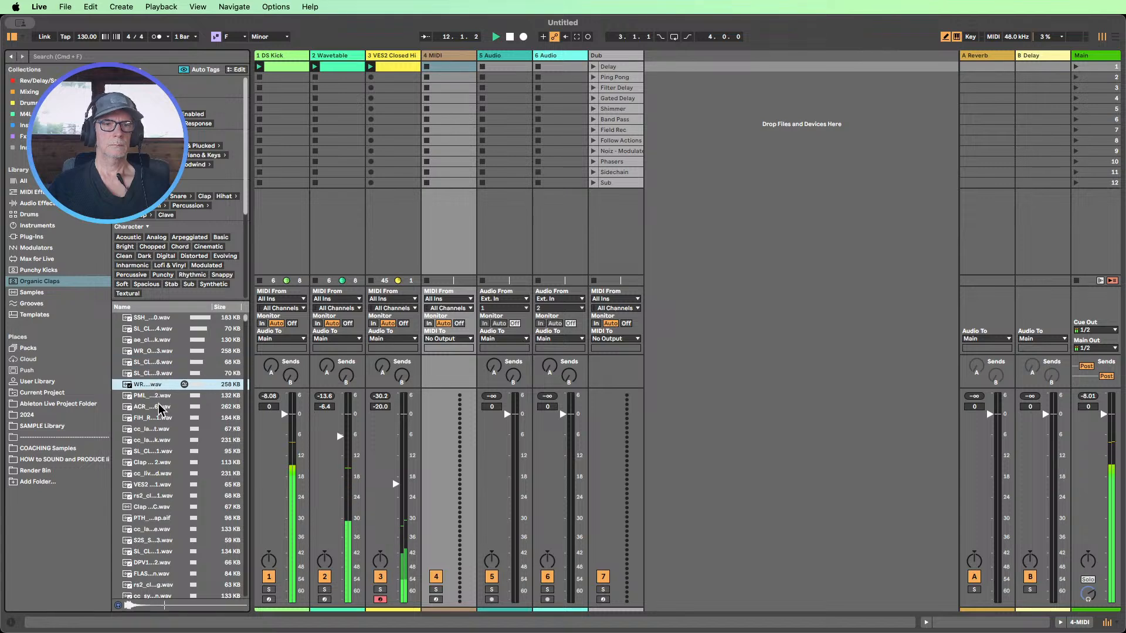
pyautogui.click(156, 396)
pyautogui.click(159, 407)
pyautogui.click(159, 418)
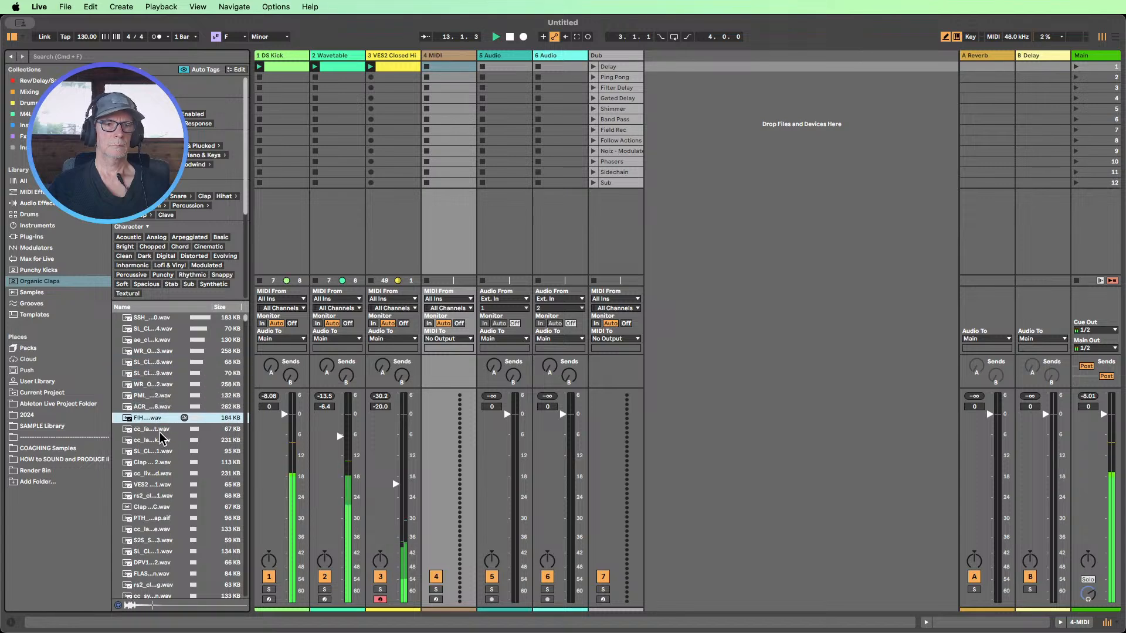
pyautogui.click(159, 429)
pyautogui.click(159, 440)
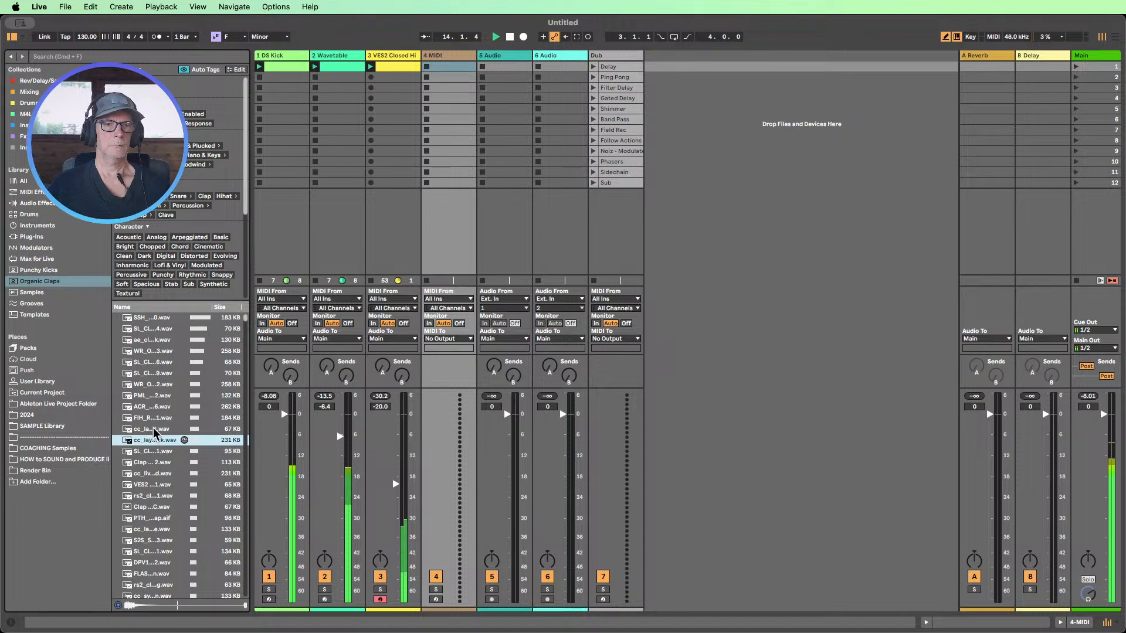
pyautogui.click(154, 429)
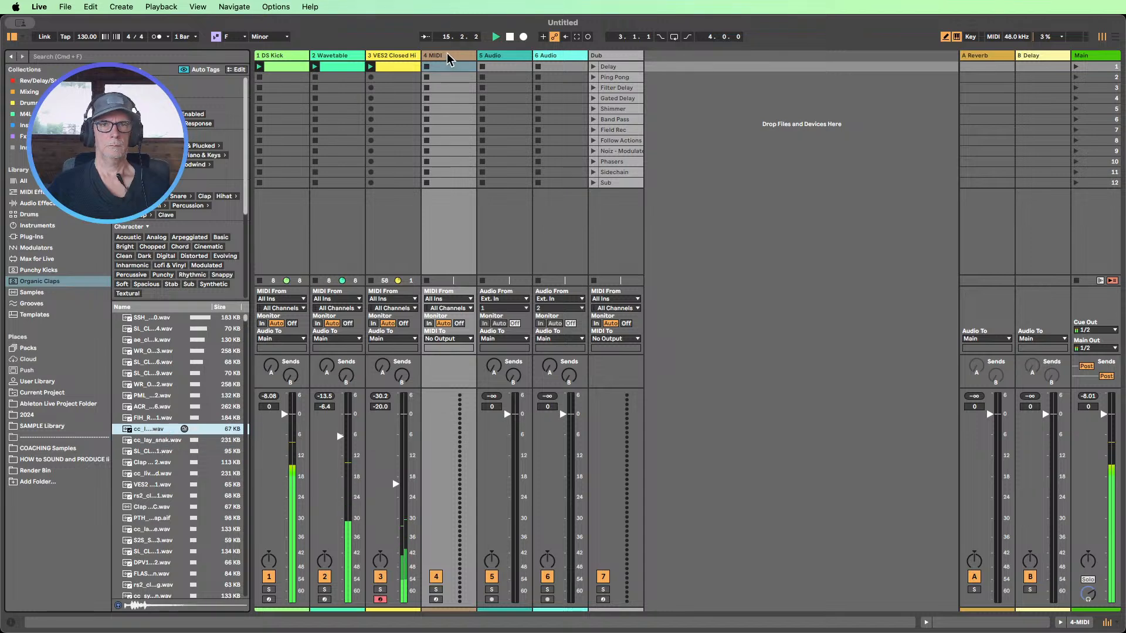
pyautogui.moveTo(449, 58); pyautogui.dragTo(448, 59)
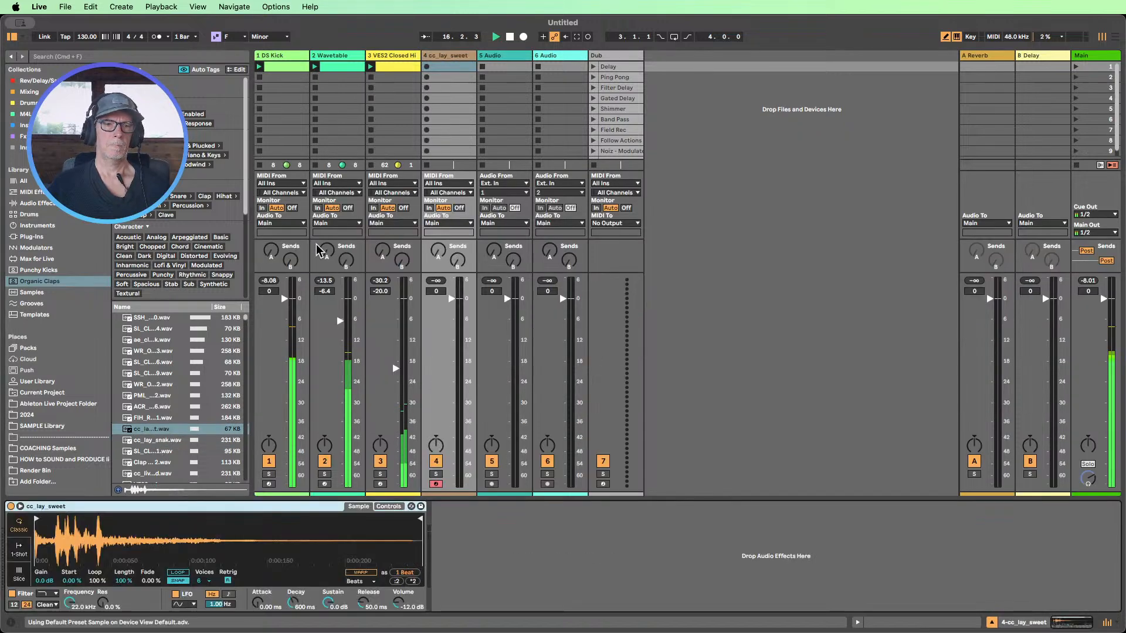
# - Create a one-bar clip in the clap track's first slot with sixteenth-length C3 notes on beats 2 and 4
pyautogui.doubleClick(452, 69)
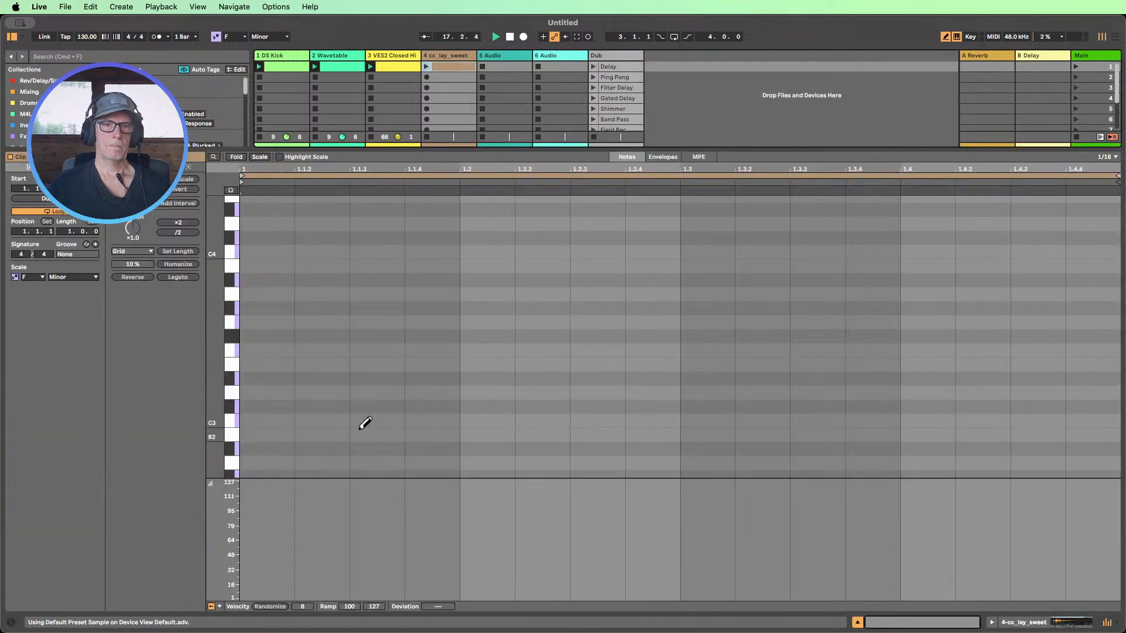
pyautogui.click(478, 420)
pyautogui.click(943, 418)
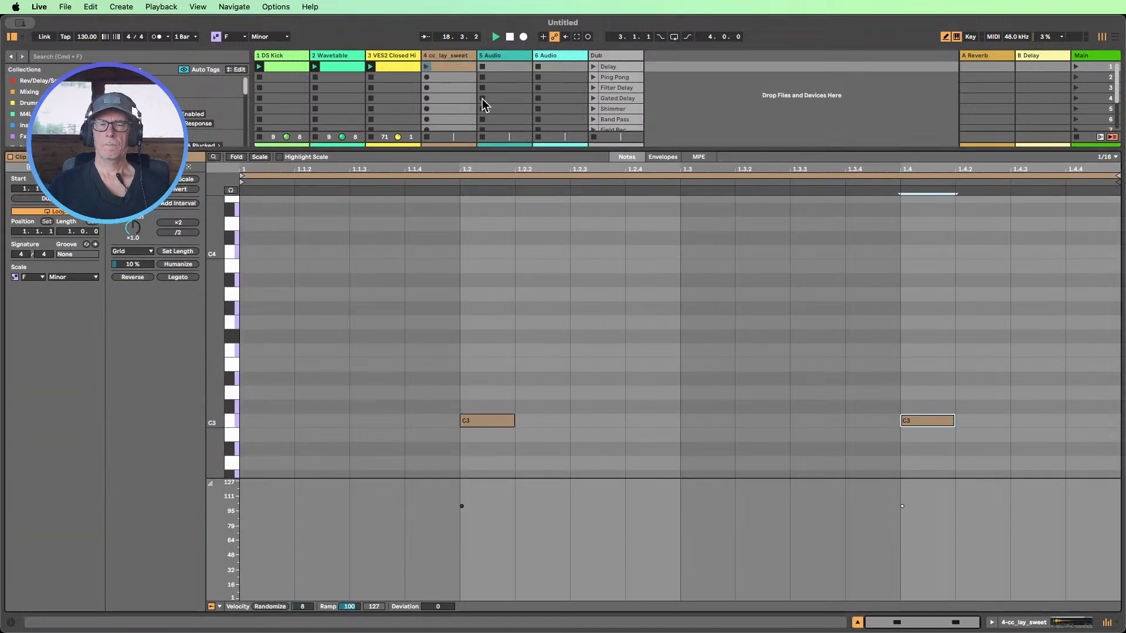
# - Launch the new clap clip and lower the clap track's volume to -19.0 dB
pyautogui.click(423, 73)
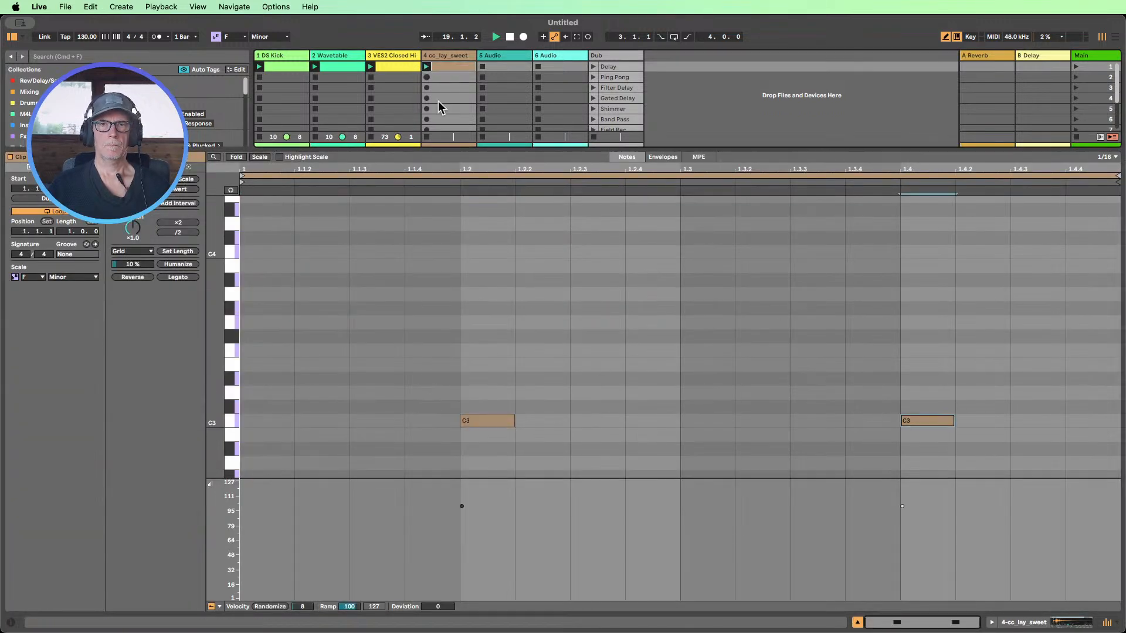
pyautogui.click(858, 623)
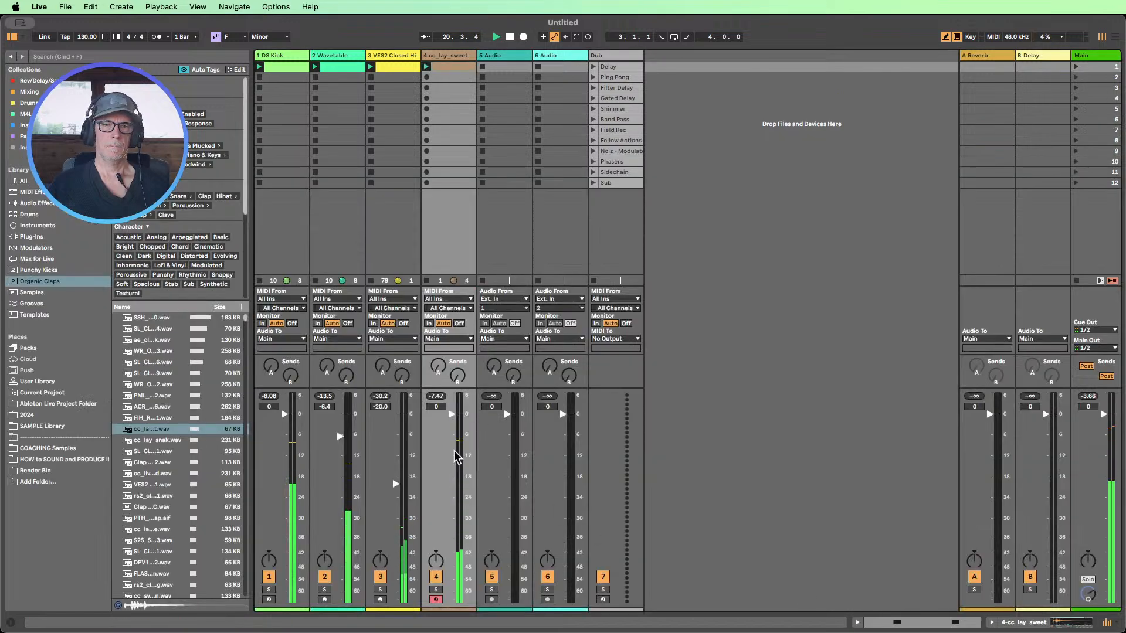
pyautogui.moveTo(458, 444); pyautogui.dragTo(458, 510)
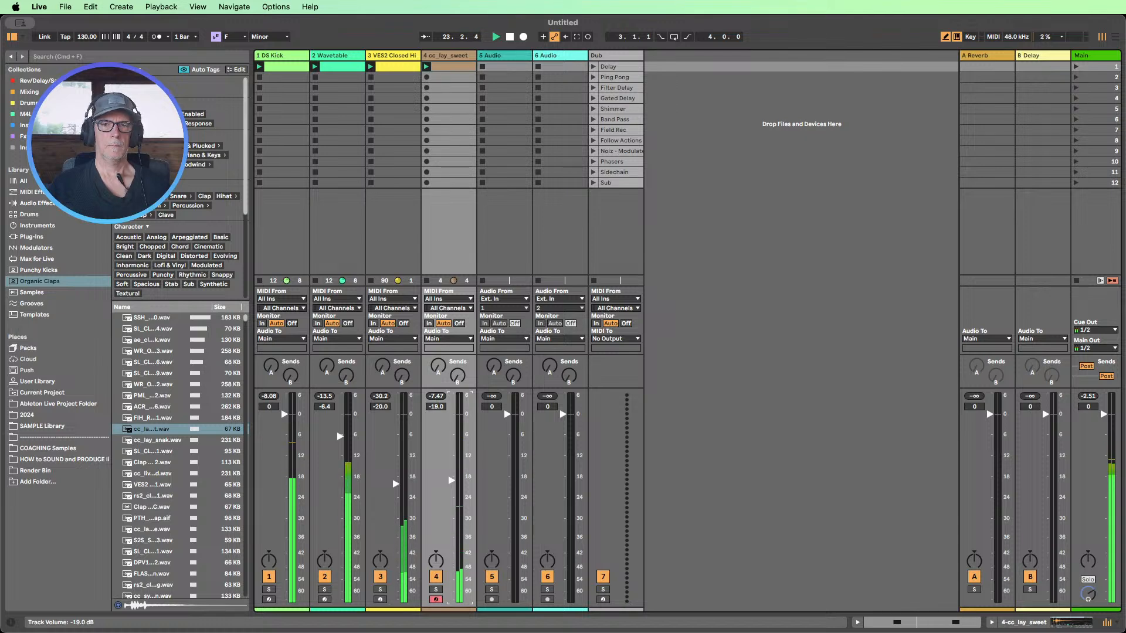
# - Move the clap sample's start point past the opening bursts to the last transient of the waveform
pyautogui.doubleClick(440, 56)
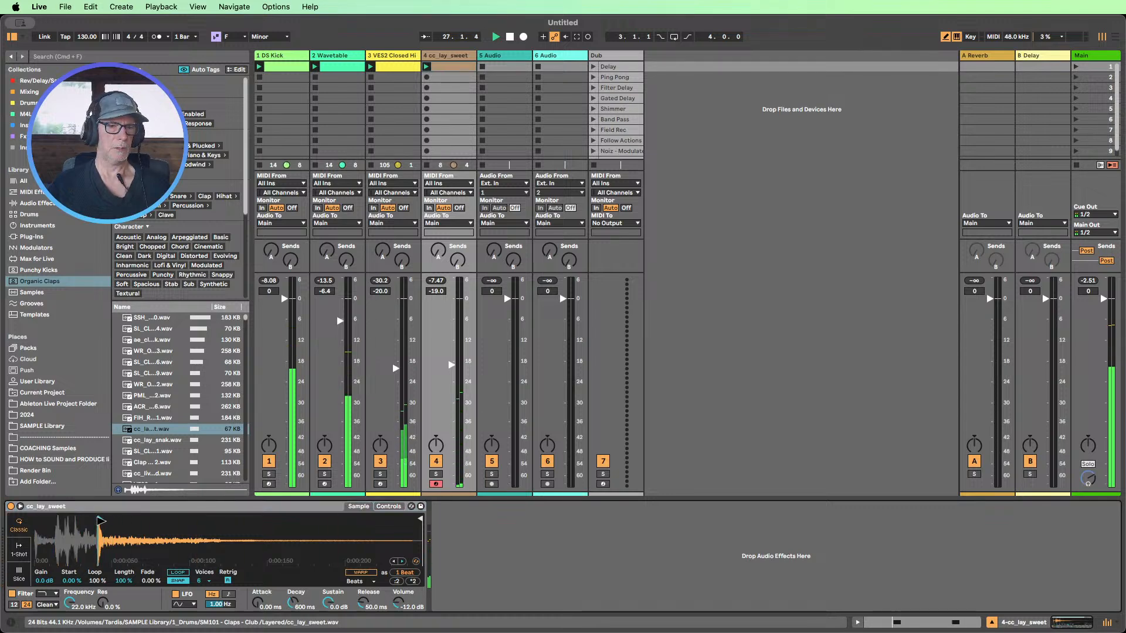
pyautogui.moveTo(107, 541); pyautogui.dragTo(104, 574)
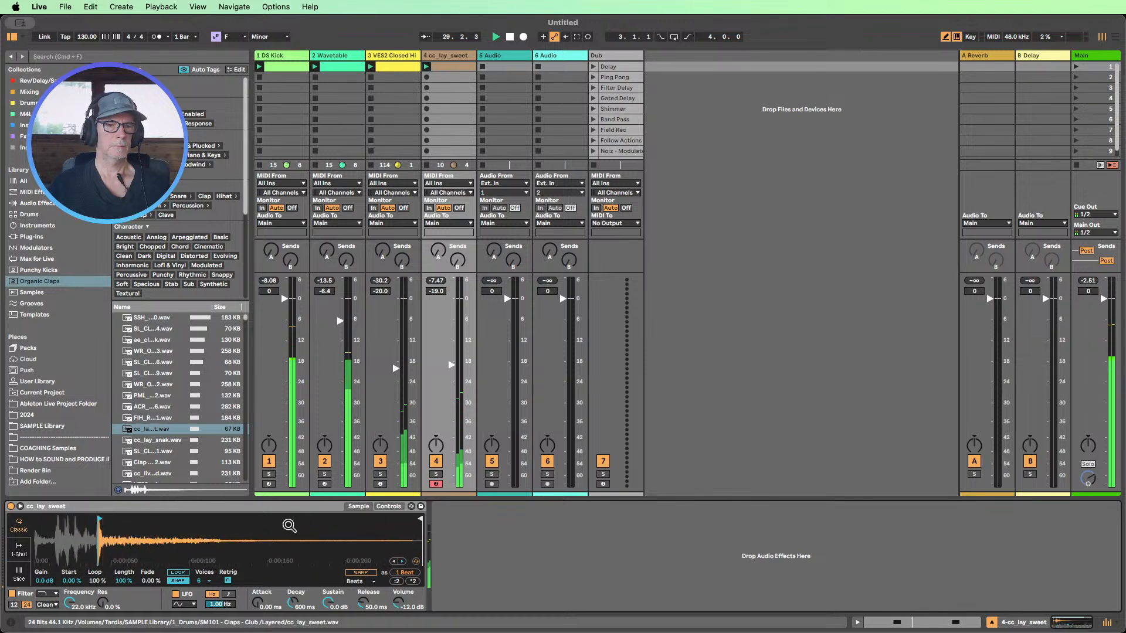
# - Shape the clap's amplitude envelope to 0.12 ms attack, 587 ms decay, -inf sustain and 1.30 ms release, and set the track volume to -17.0 dB
pyautogui.click(387, 507)
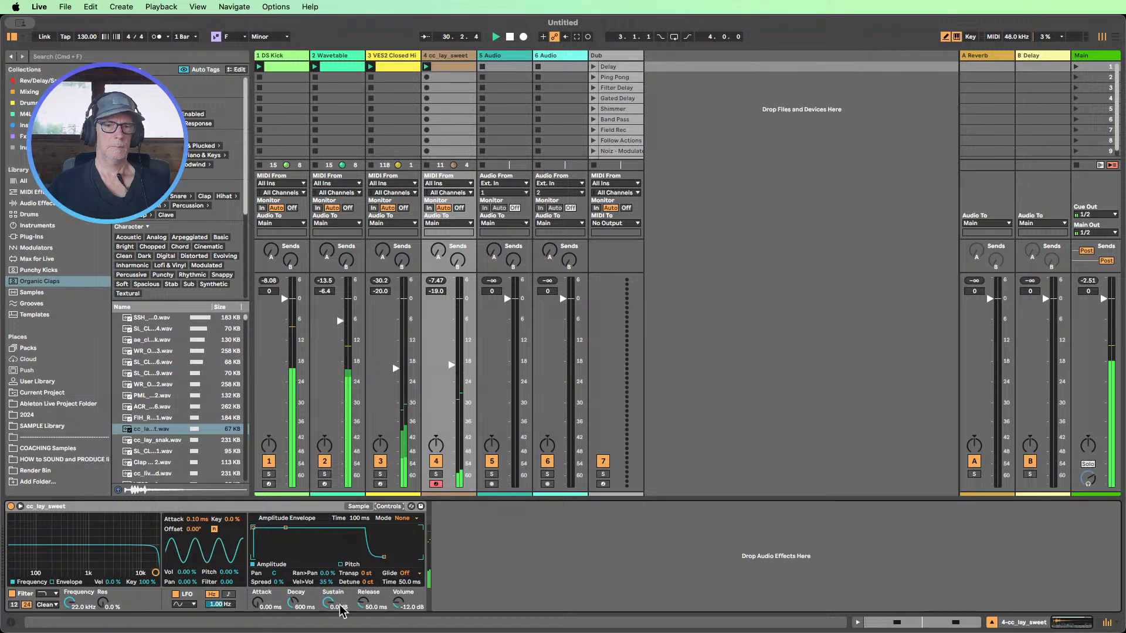
pyautogui.moveTo(340, 609); pyautogui.dragTo(332, 609)
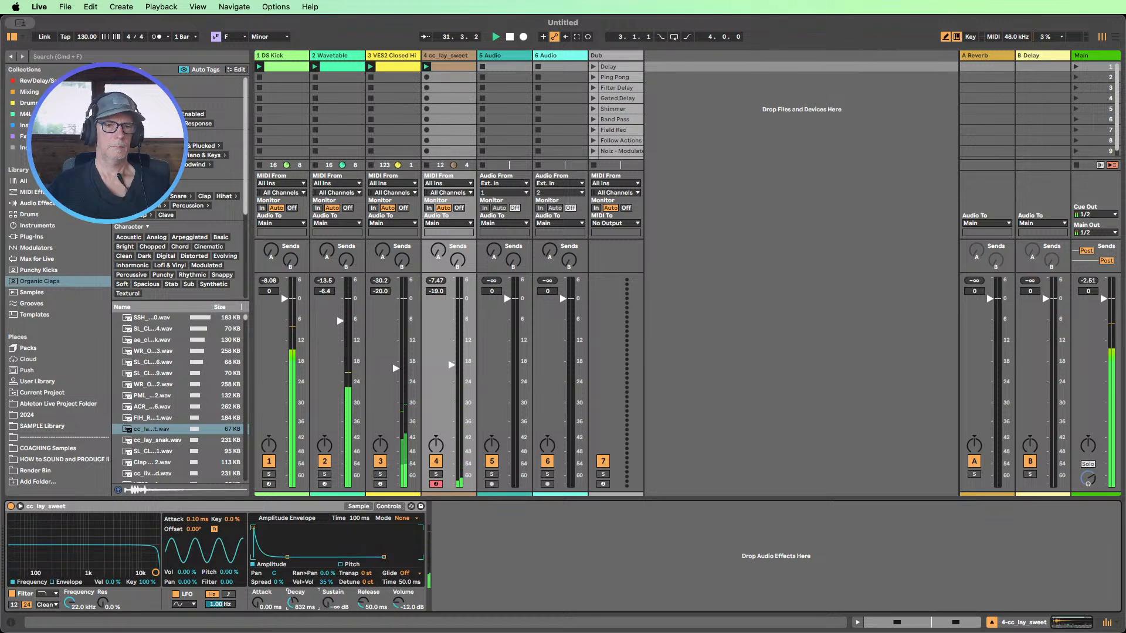
pyautogui.moveTo(292, 604); pyautogui.dragTo(292, 601)
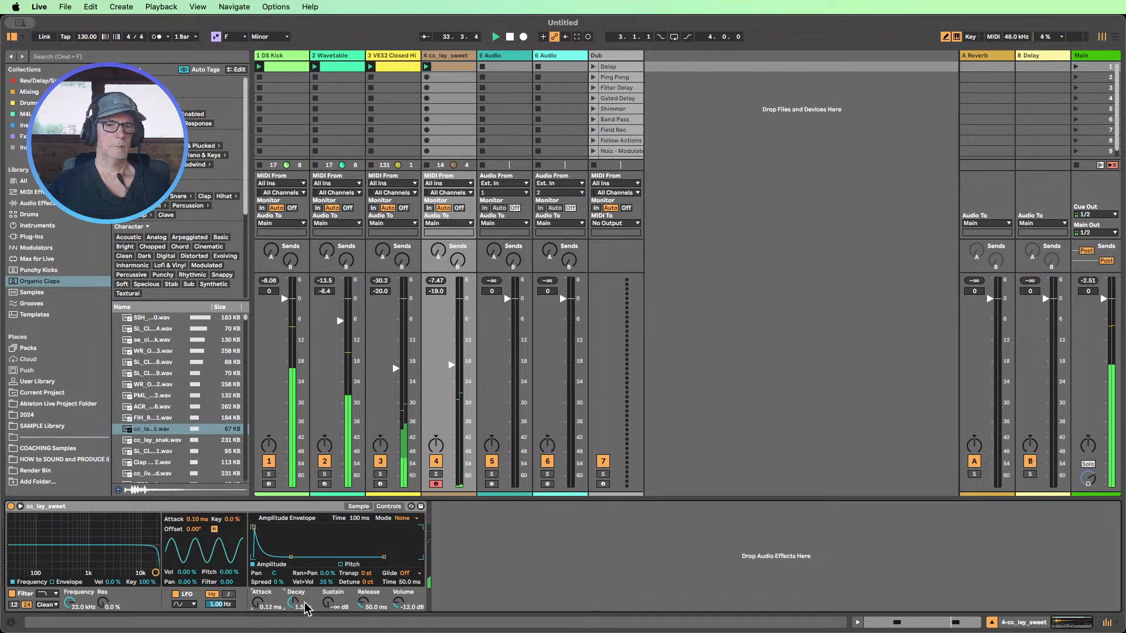
pyautogui.moveTo(296, 607); pyautogui.dragTo(295, 601)
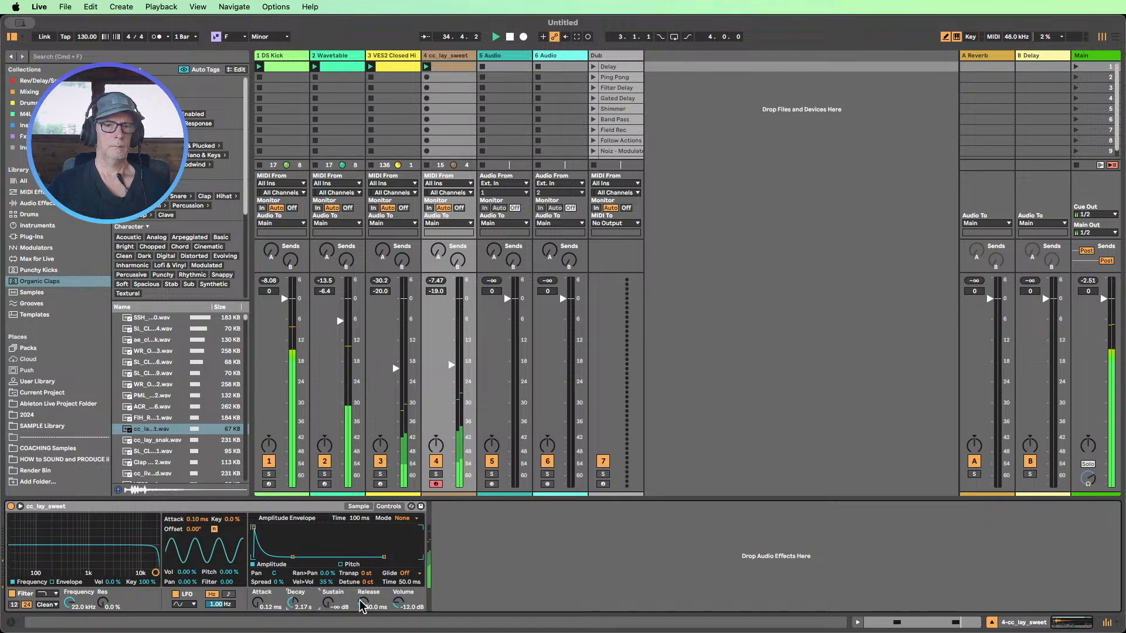
pyautogui.moveTo(372, 604); pyautogui.dragTo(373, 615)
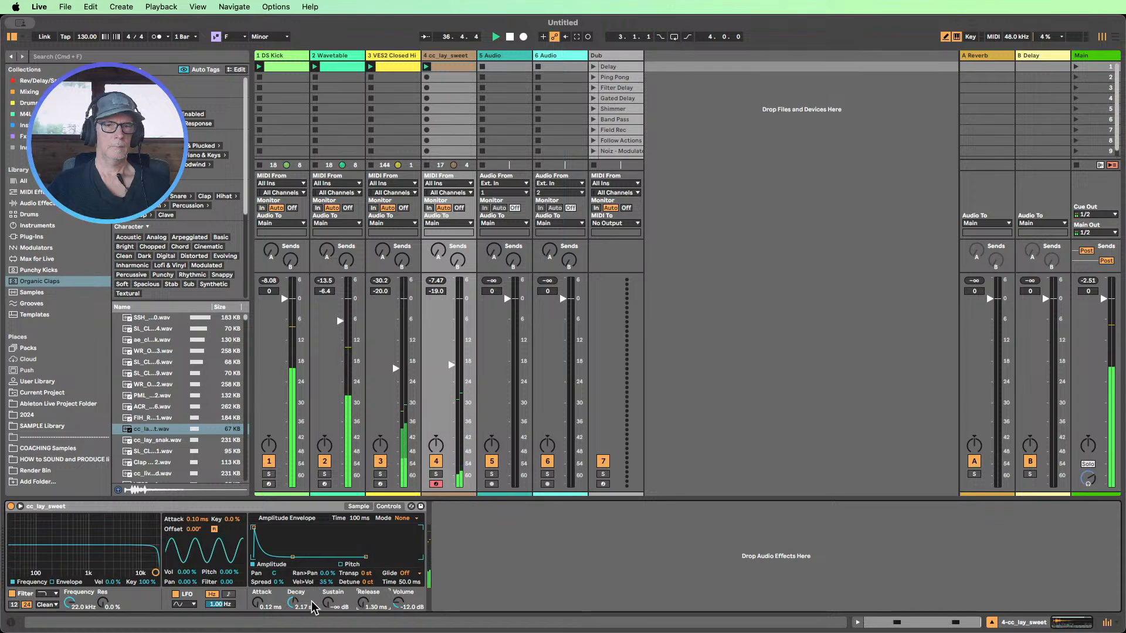
pyautogui.moveTo(291, 603); pyautogui.dragTo(291, 619)
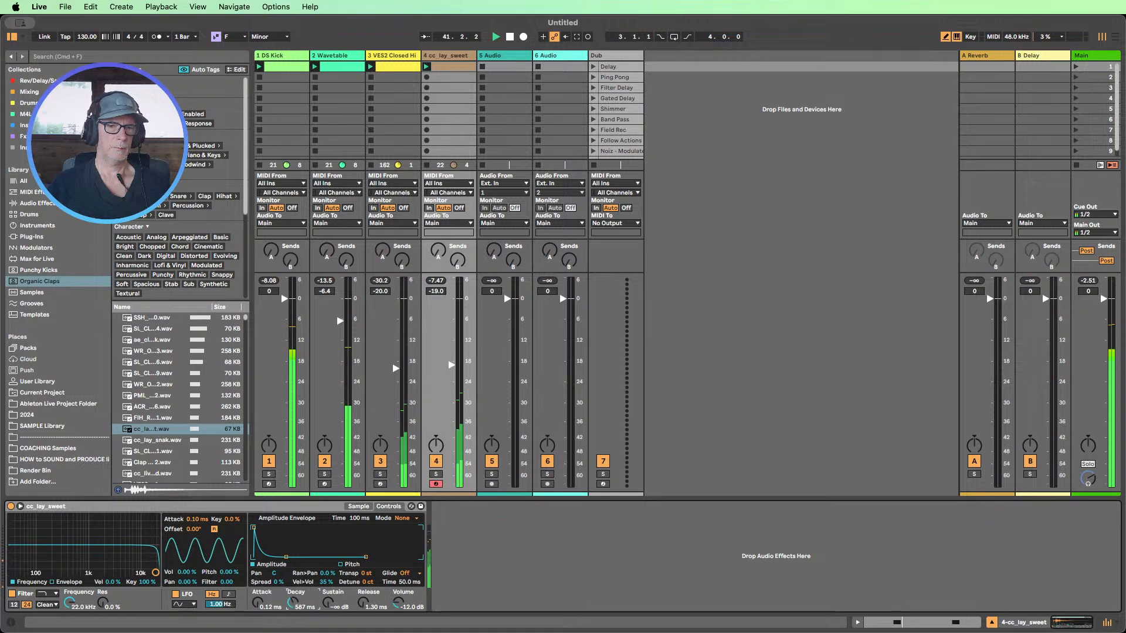
pyautogui.moveTo(454, 374); pyautogui.dragTo(451, 357)
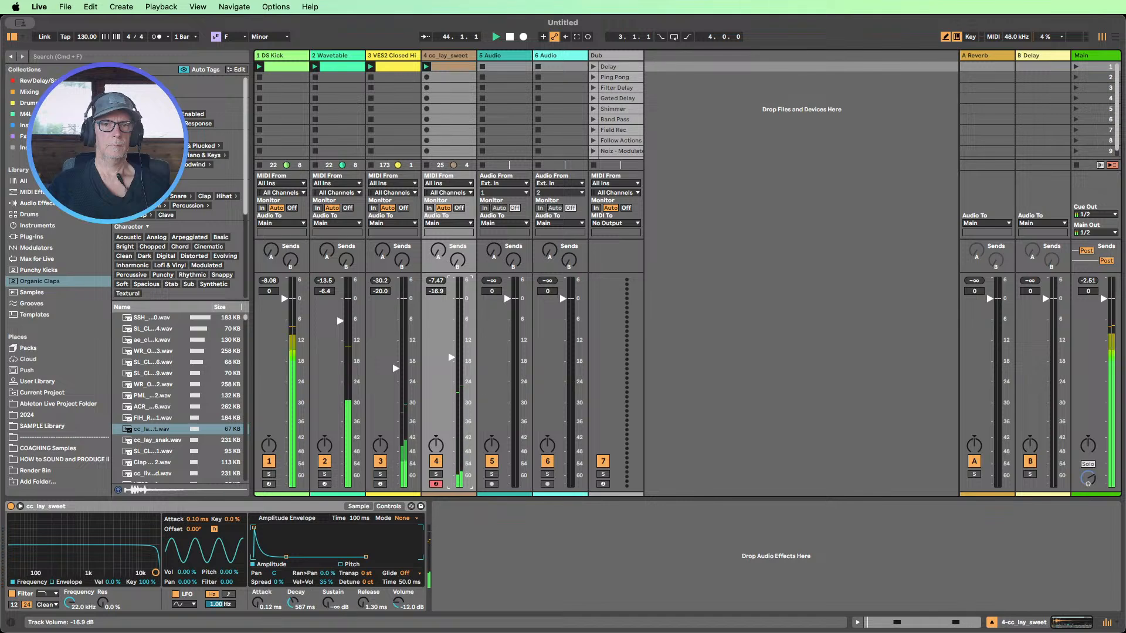
# - Add a Hybrid Reverb audio effect to the clap track after the sampler
pyautogui.click(490, 536)
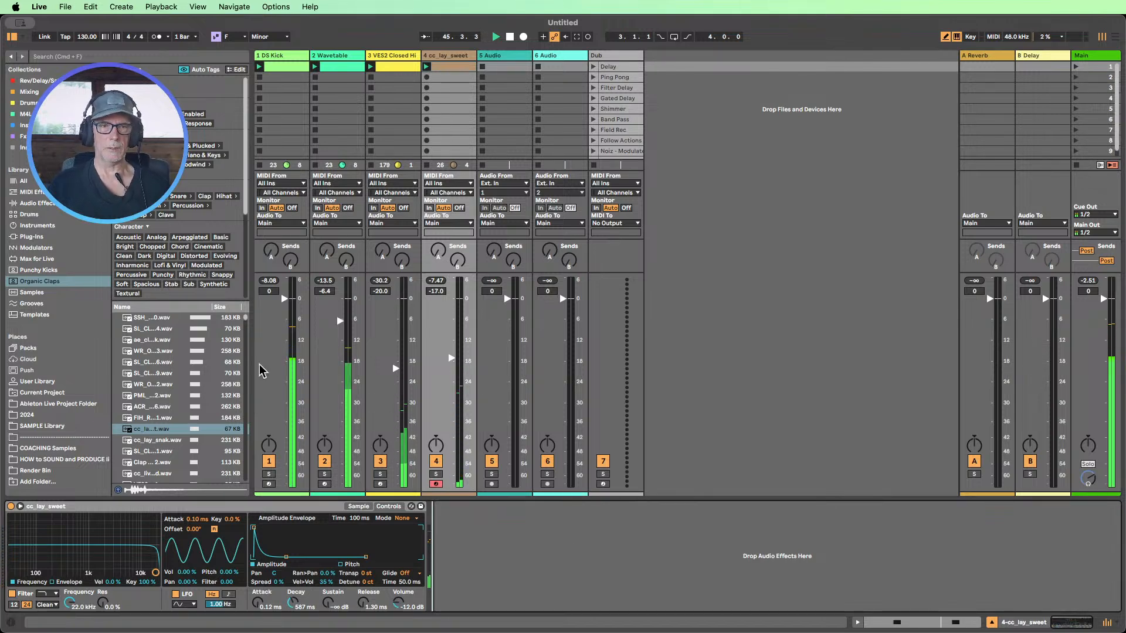
pyautogui.click(18, 205)
pyautogui.scroll(1, 168, 245)
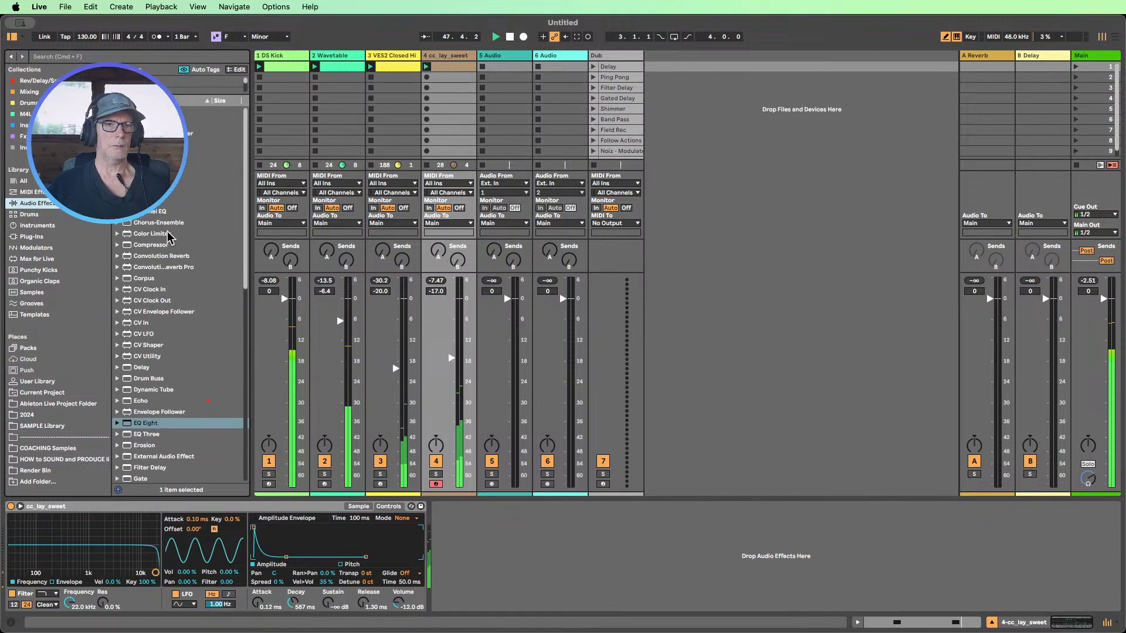
pyautogui.scroll(-2, 183, 254)
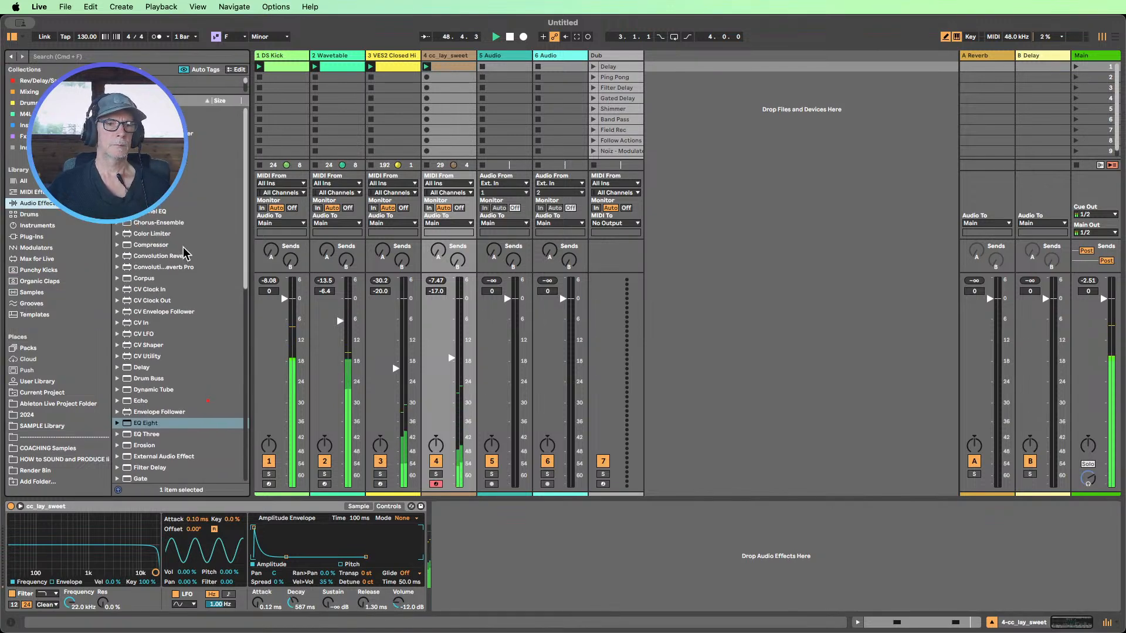
pyautogui.scroll(-2, 185, 252)
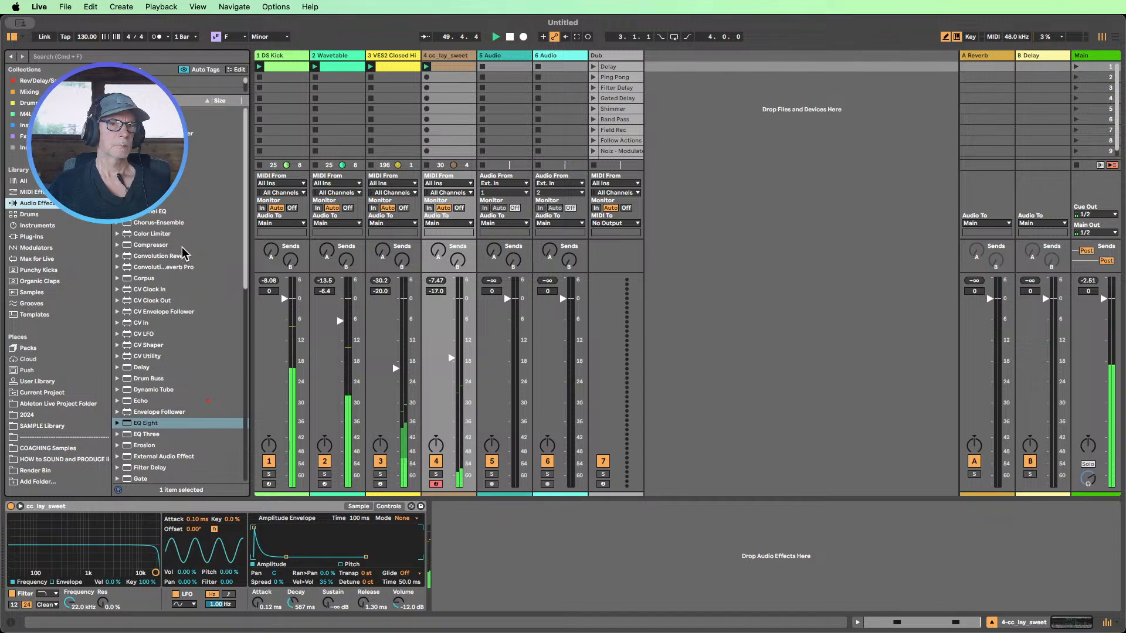
pyautogui.scroll(-8, 185, 253)
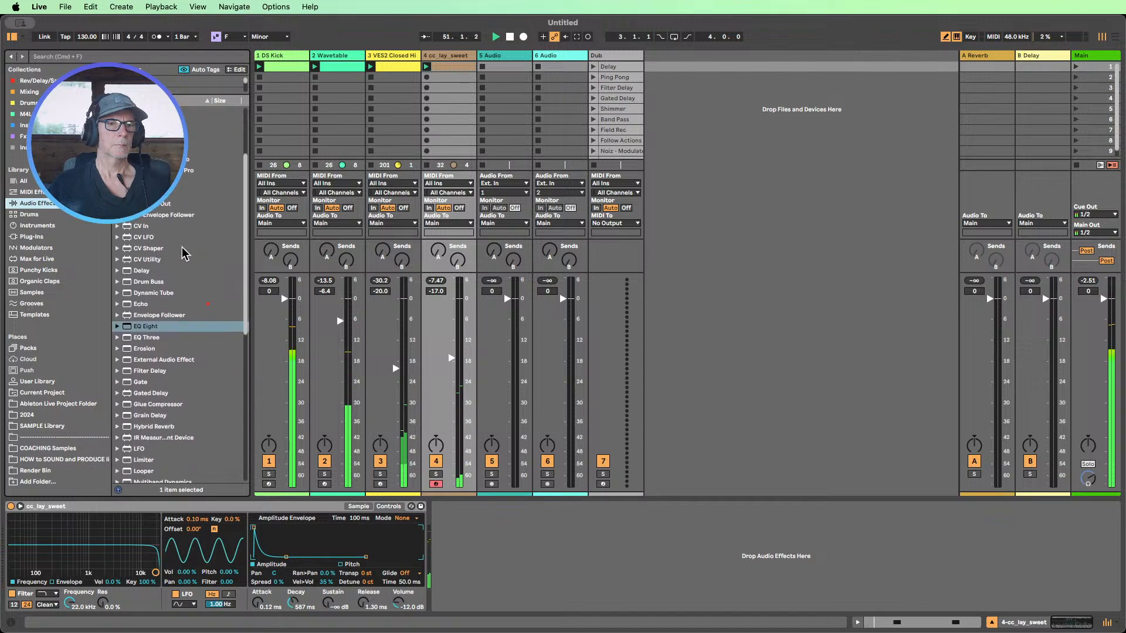
pyautogui.scroll(-1, 182, 254)
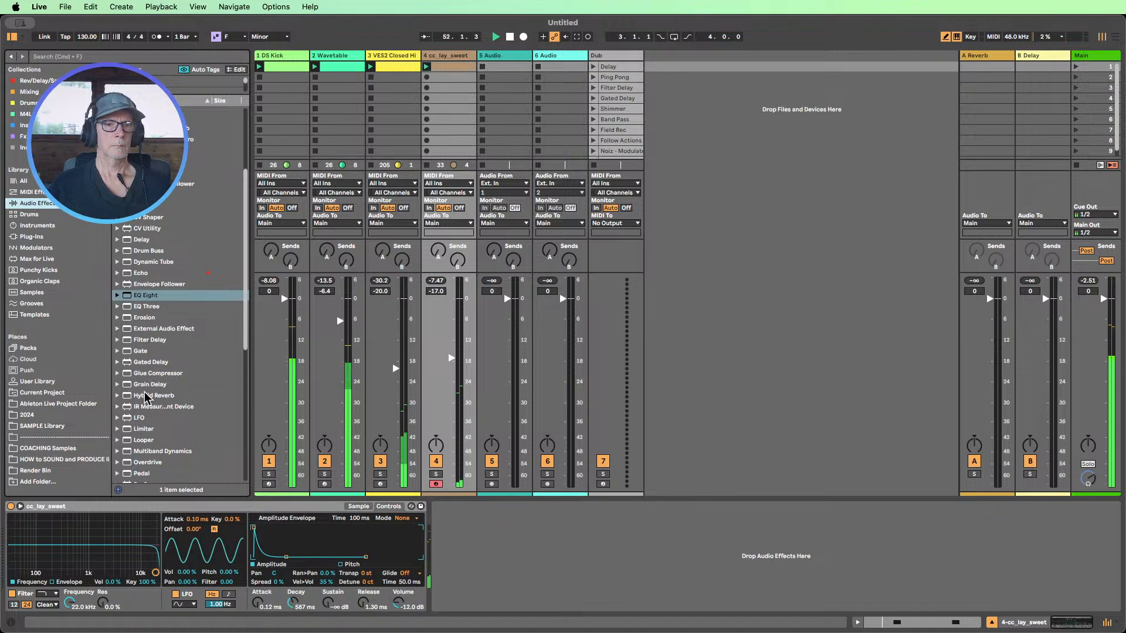
pyautogui.moveTo(154, 395); pyautogui.dragTo(762, 557)
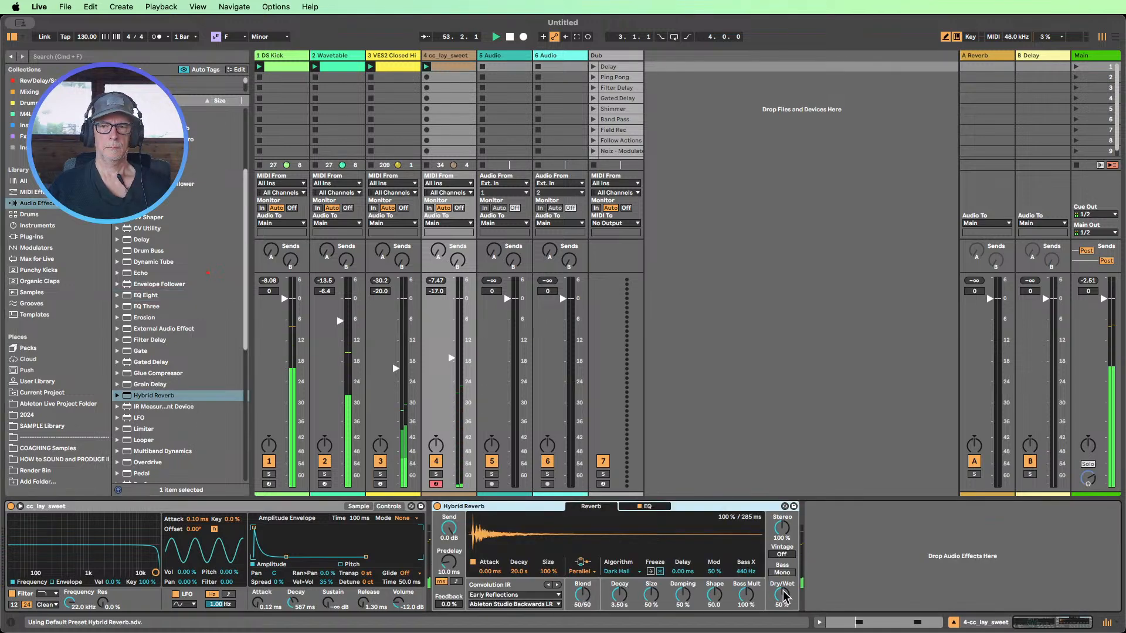
# - Set the clap's Hybrid Reverb dry/wet to 21% and blend to 67/33, comparing the sound with the reverb bypassed
pyautogui.moveTo(783, 597); pyautogui.dragTo(783, 616)
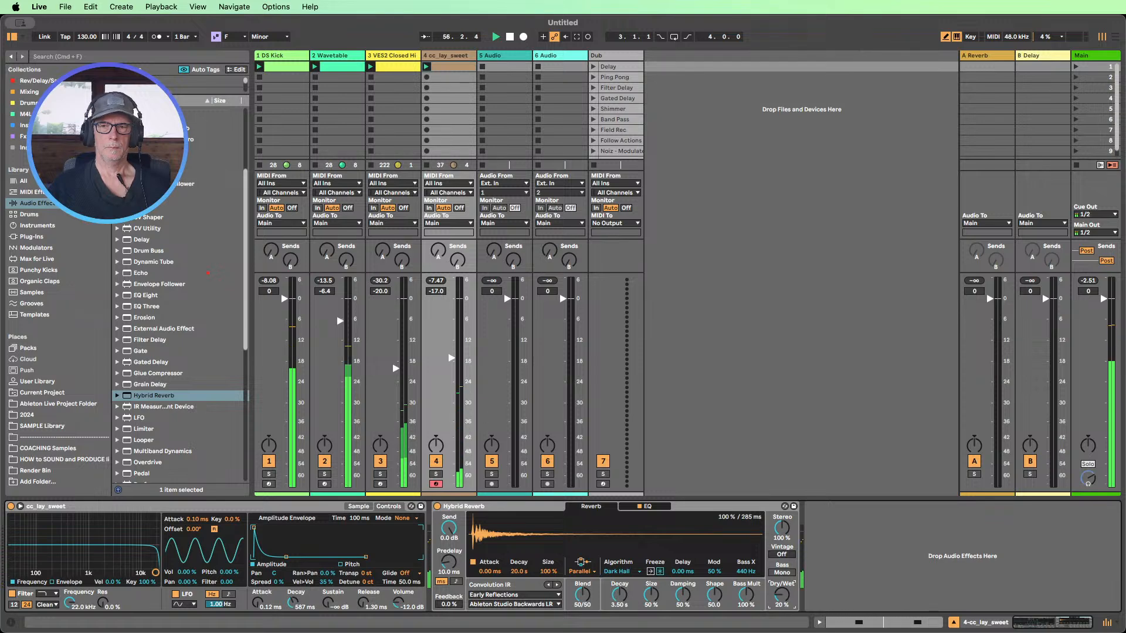
pyautogui.click(783, 529)
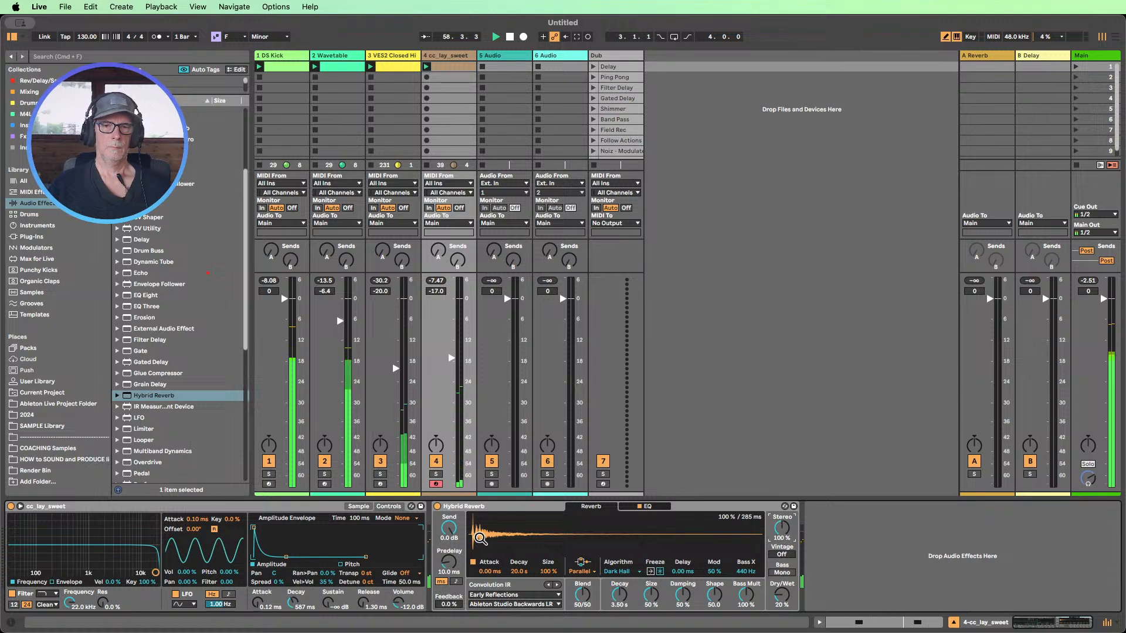
pyautogui.click(437, 507)
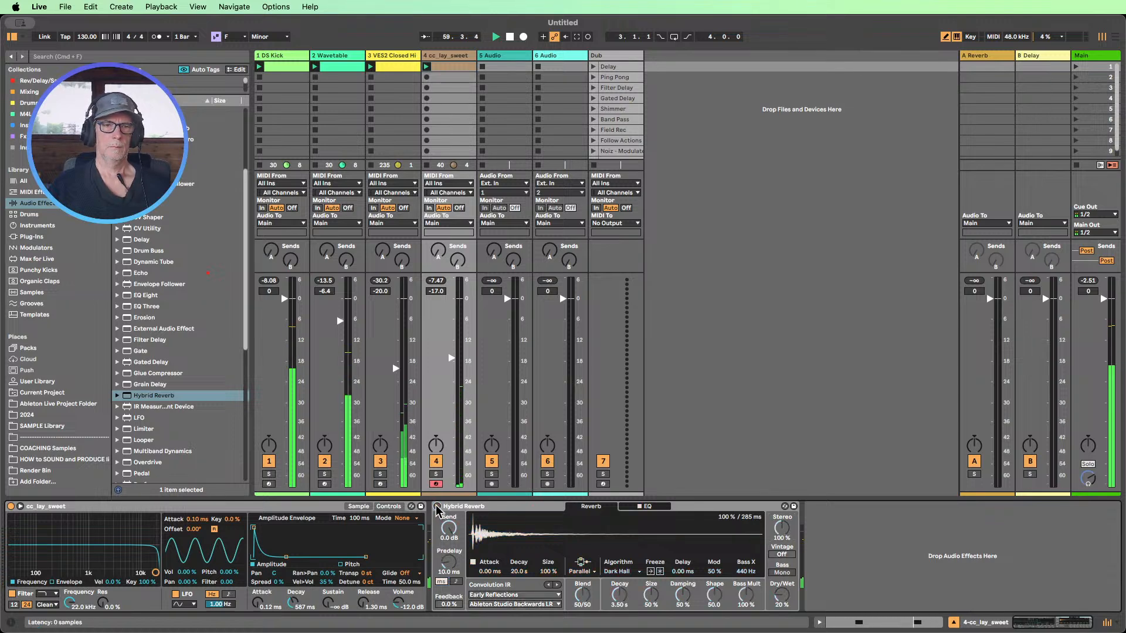
pyautogui.click(436, 507)
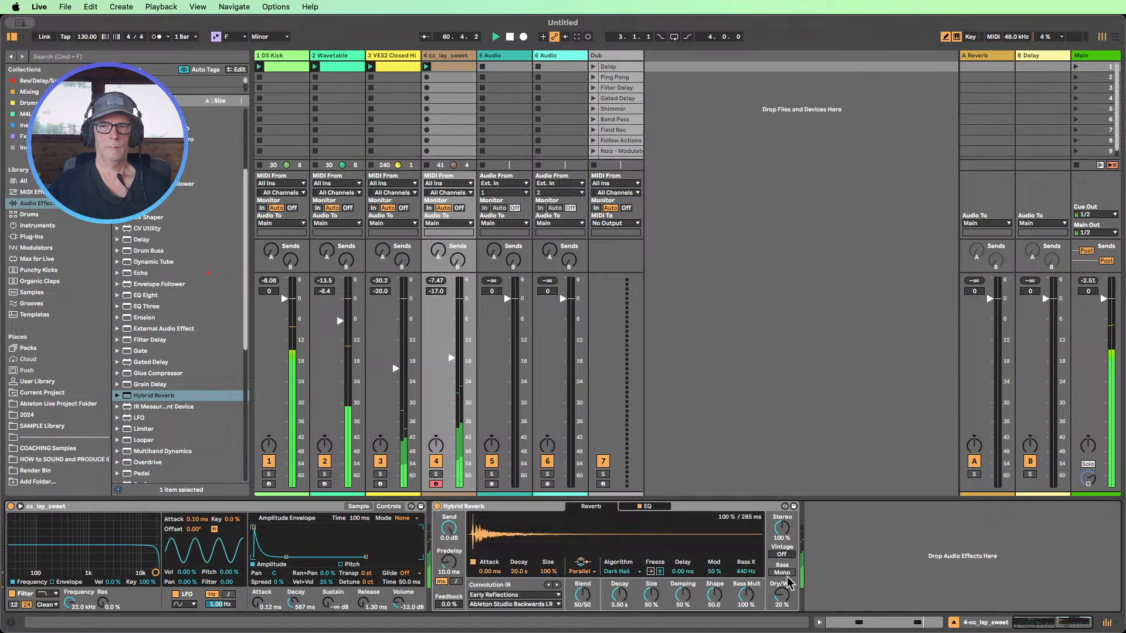
pyautogui.click(650, 595)
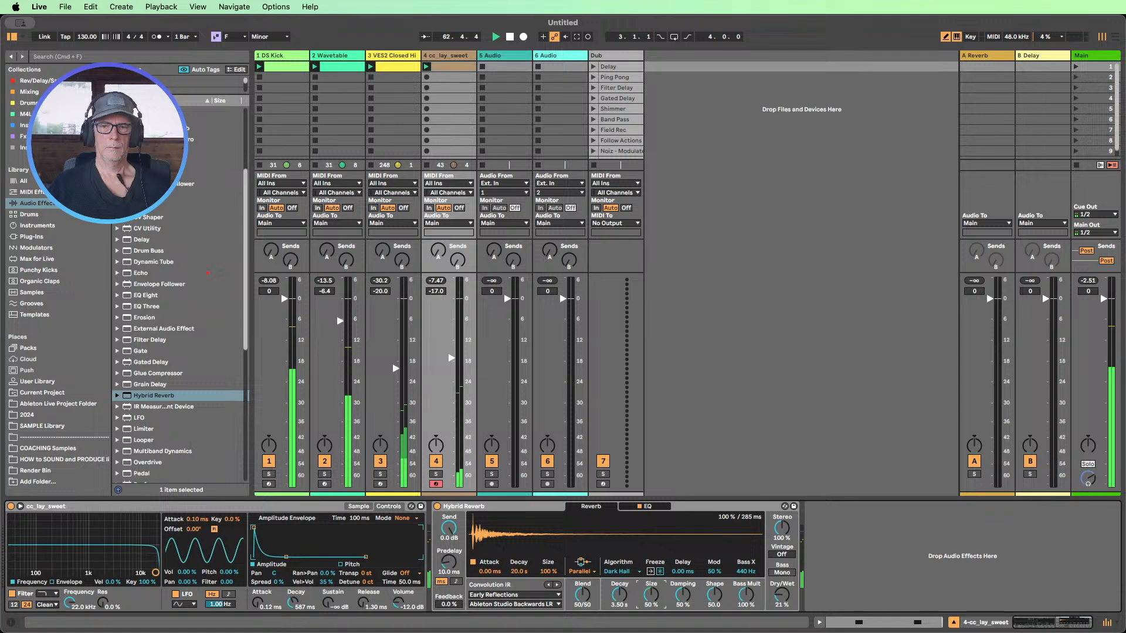
pyautogui.moveTo(575, 604); pyautogui.dragTo(581, 604)
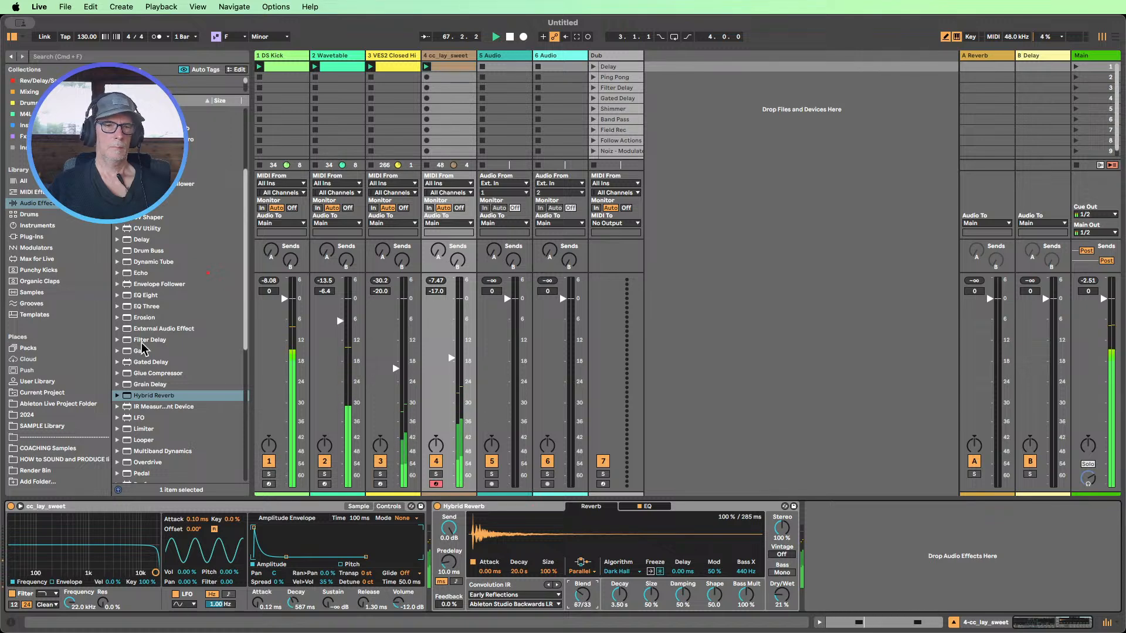
# - Insert EQ Eight before Hybrid Reverb on the clap track, make band 1 a low cut at about 271 Hz, and fold both effects
pyautogui.scroll(5, 140, 271)
pyautogui.scroll(-1, 154, 334)
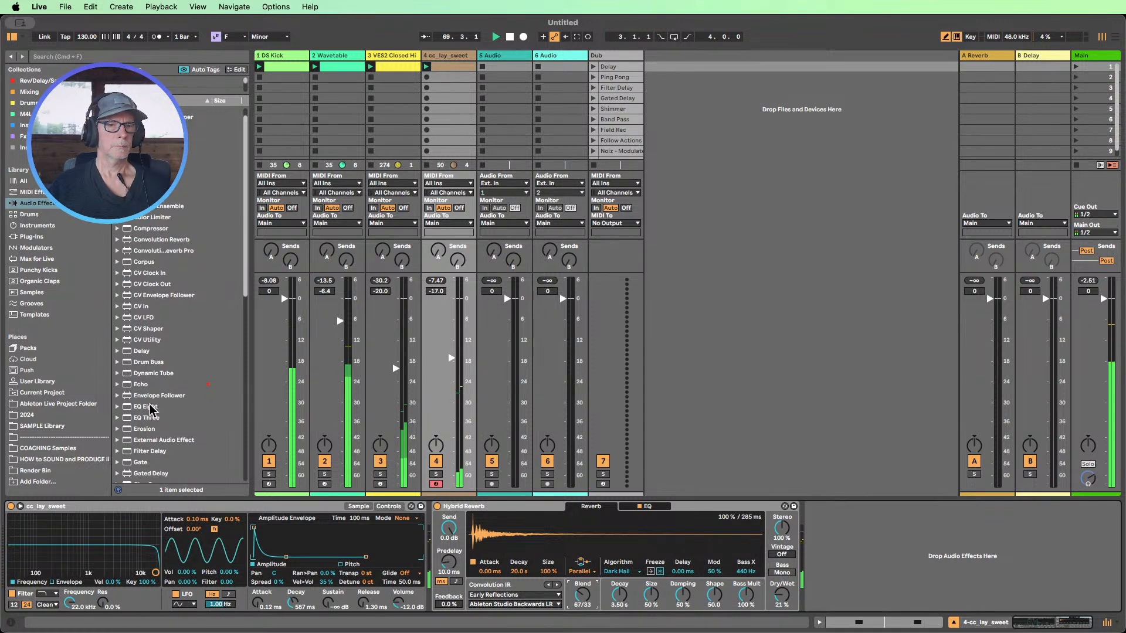
pyautogui.moveTo(149, 407); pyautogui.dragTo(415, 528)
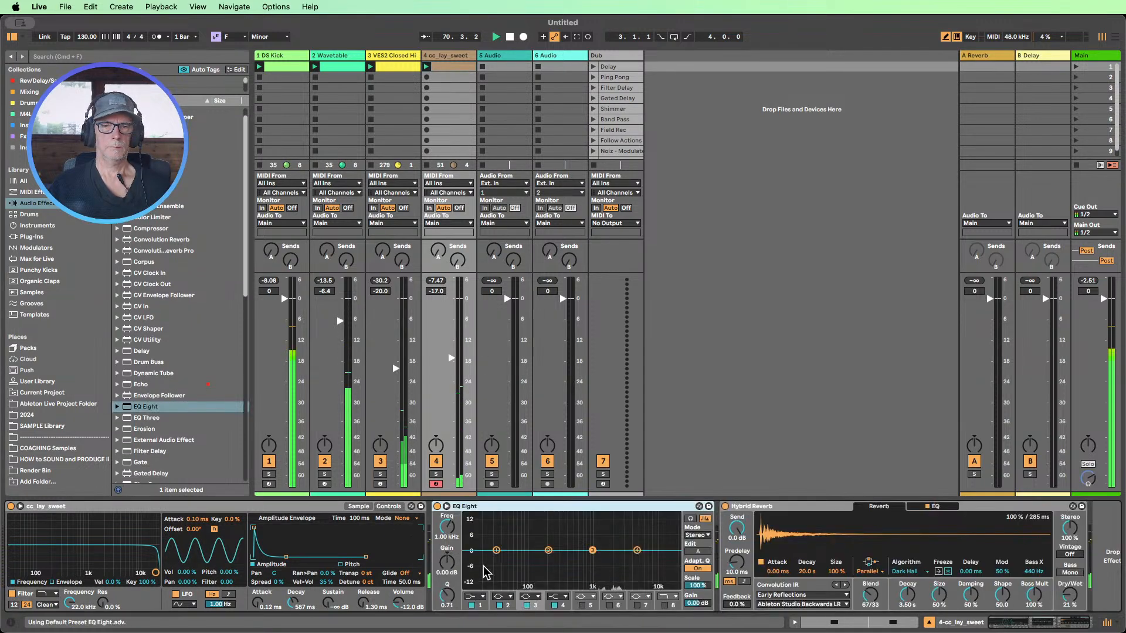
pyautogui.click(474, 596)
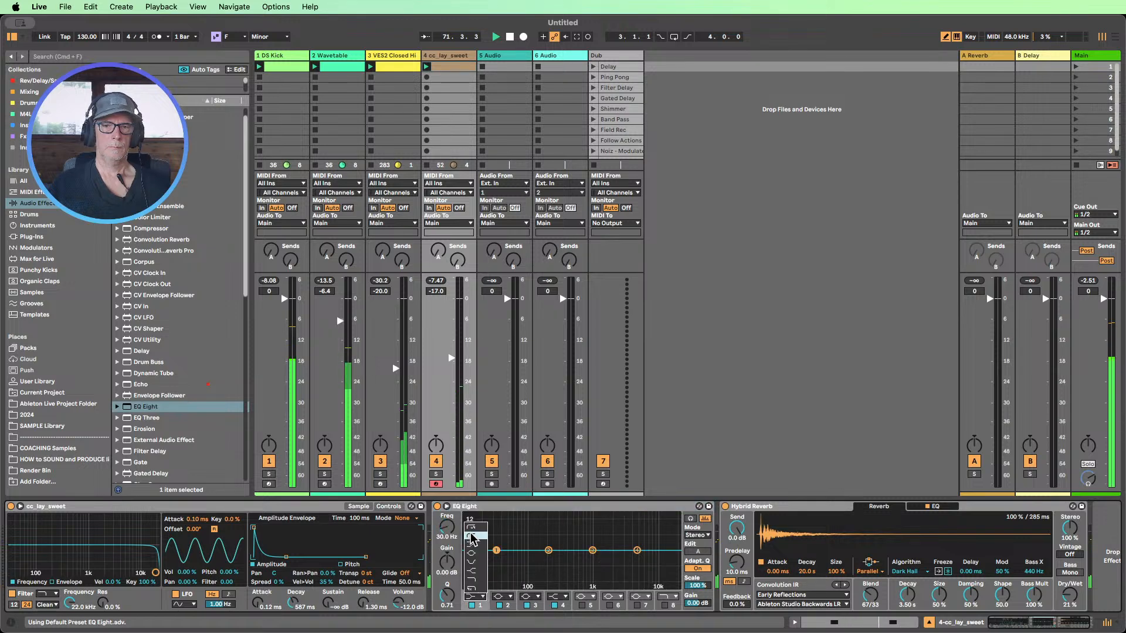
pyautogui.click(470, 535)
pyautogui.moveTo(496, 550); pyautogui.dragTo(556, 558)
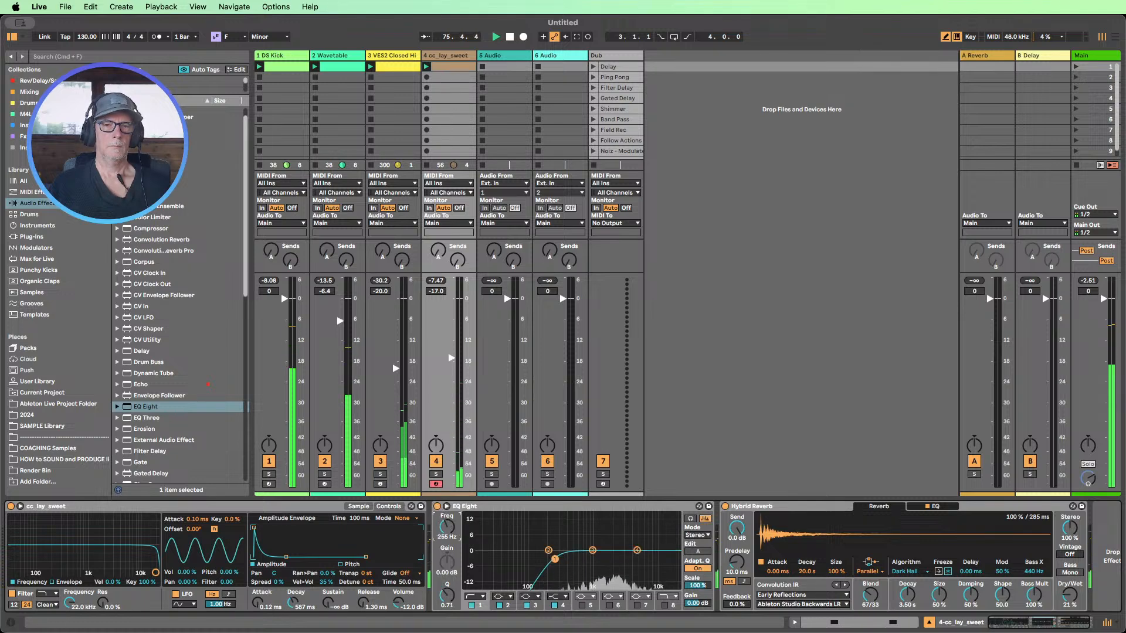
pyautogui.doubleClick(482, 507)
pyautogui.doubleClick(494, 507)
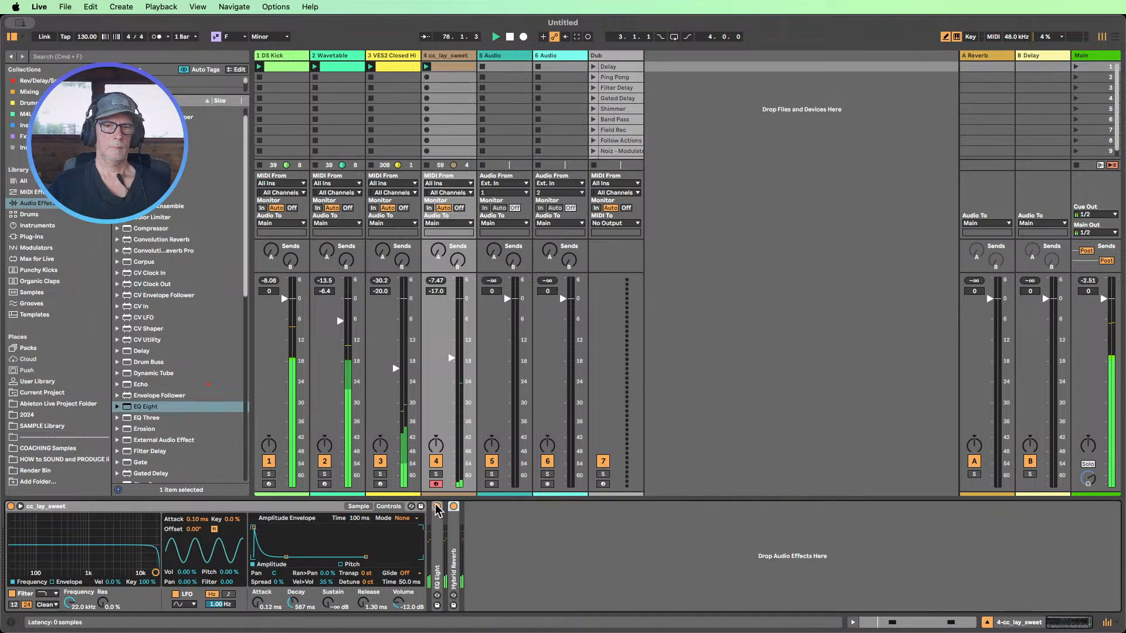
pyautogui.doubleClick(438, 522)
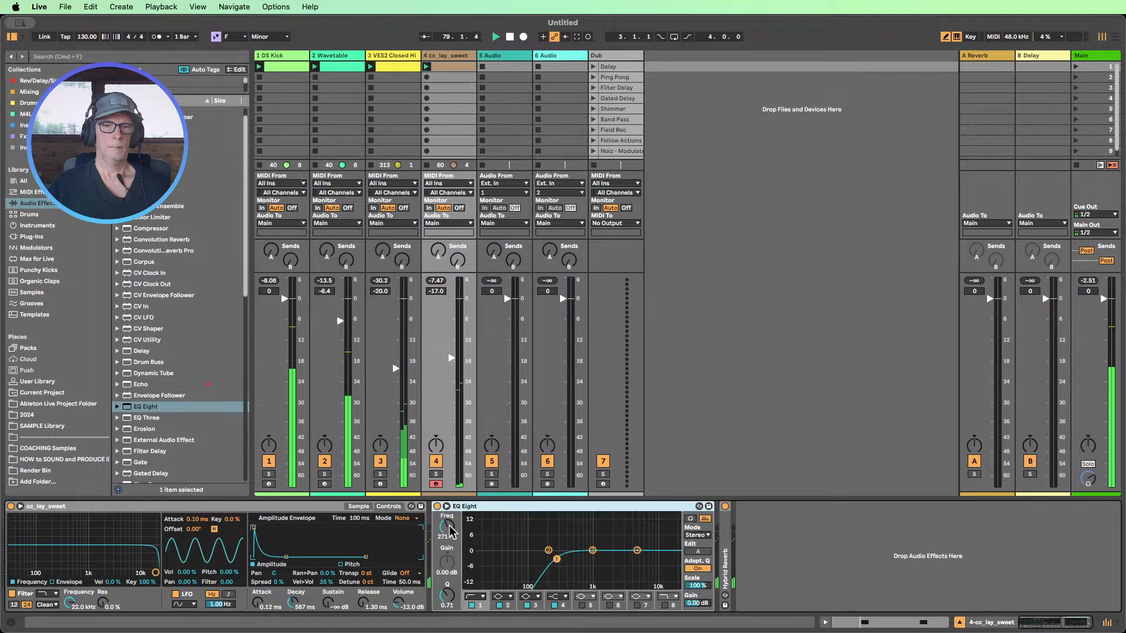
pyautogui.doubleClick(491, 507)
pyautogui.scroll(-12, 193, 334)
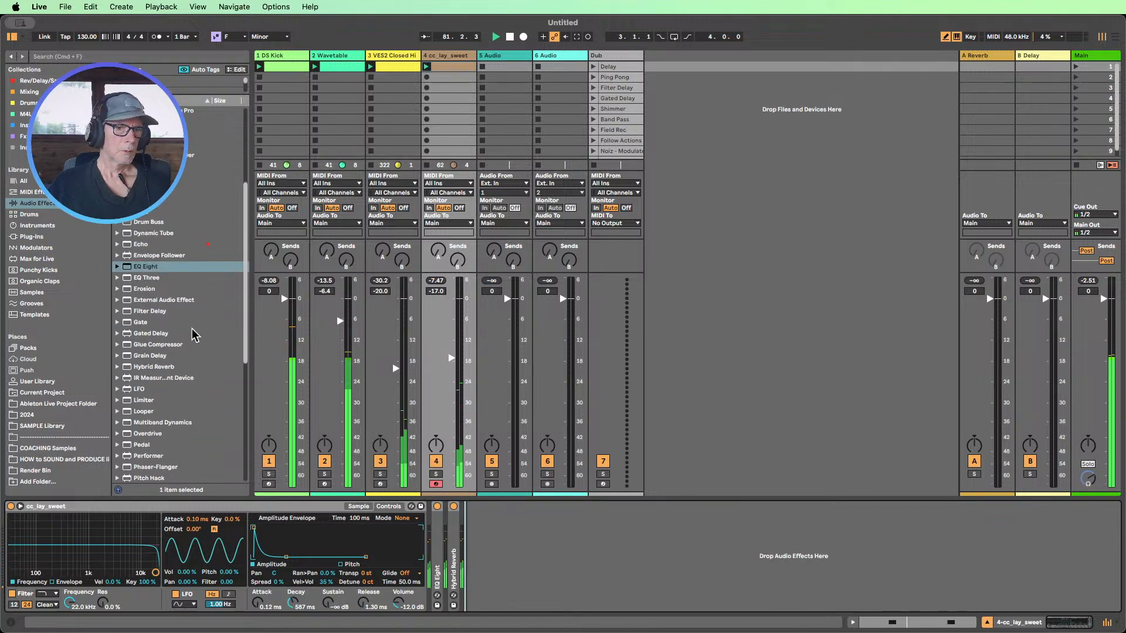
pyautogui.scroll(-3, 192, 328)
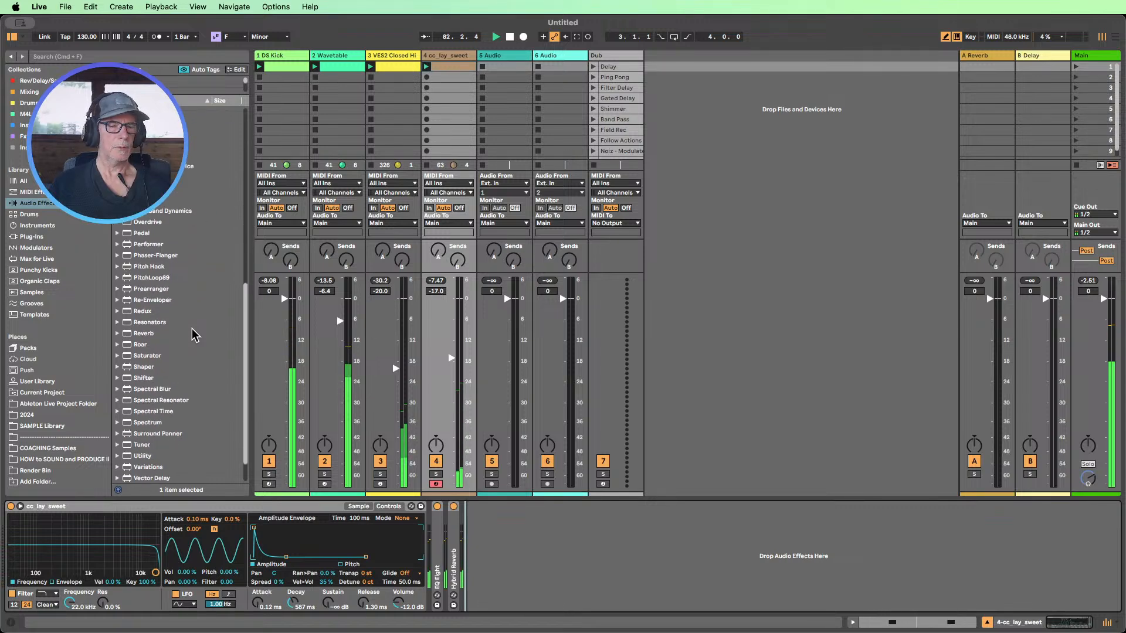
pyautogui.scroll(14, 196, 330)
pyautogui.scroll(2, 199, 343)
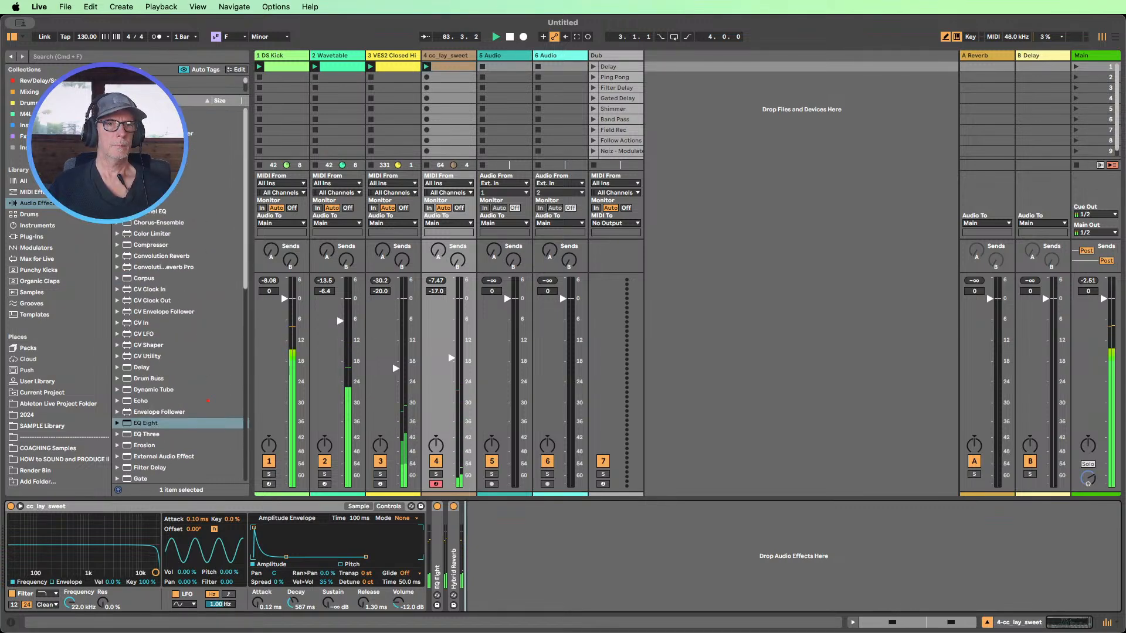
# - Check the clap sampler's waveform, then set its random pan amount to 5.5%
pyautogui.click(357, 508)
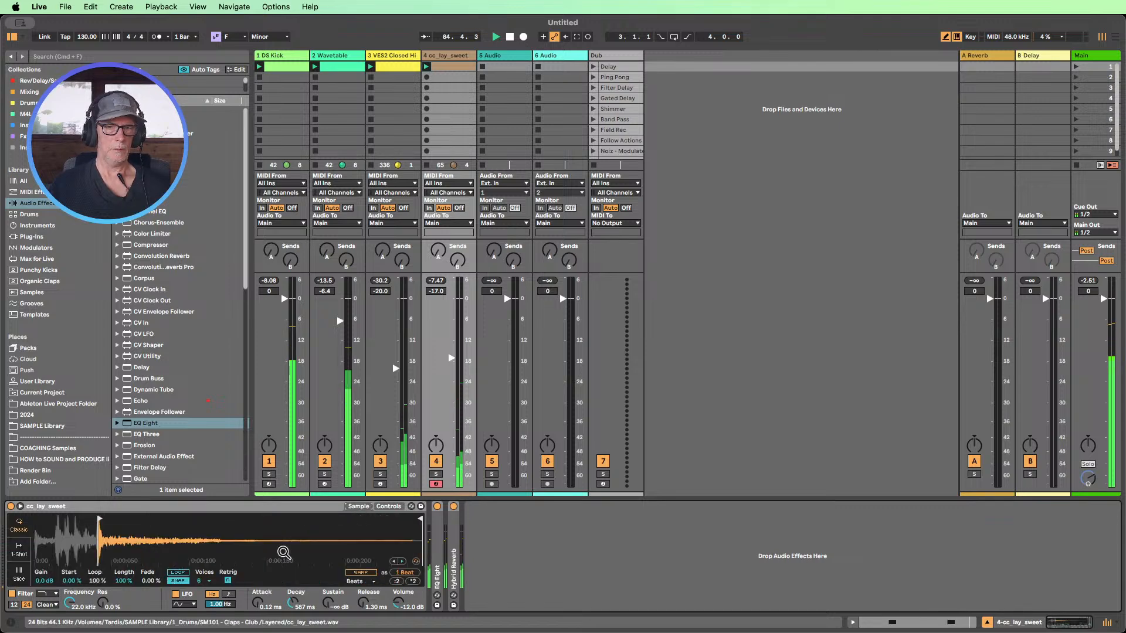
pyautogui.click(388, 507)
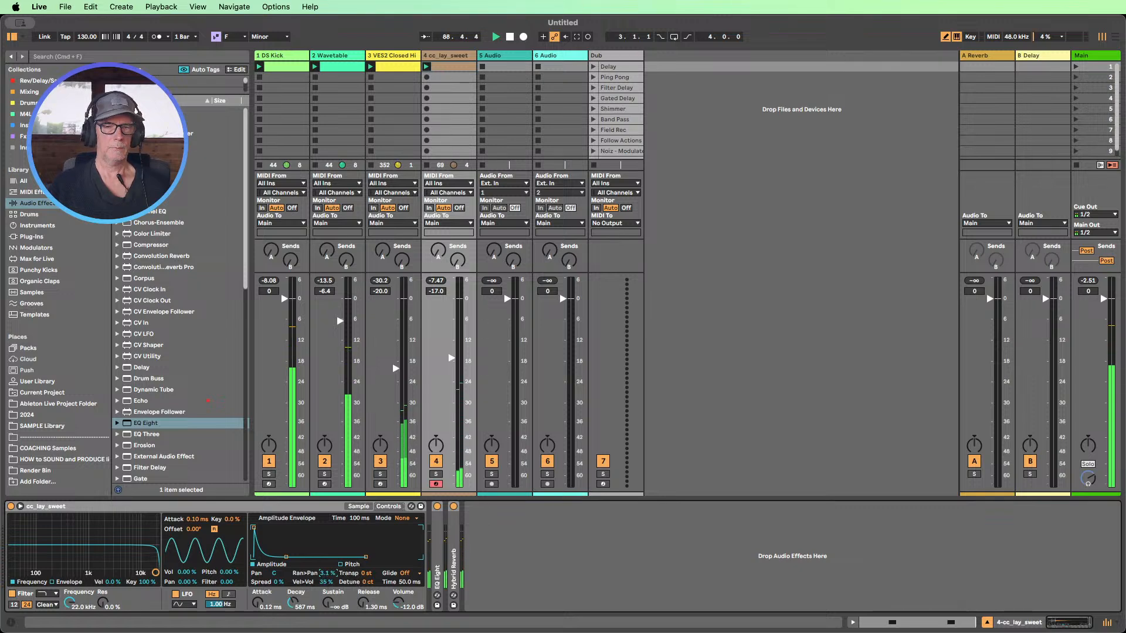
pyautogui.moveTo(327, 573); pyautogui.dragTo(328, 570)
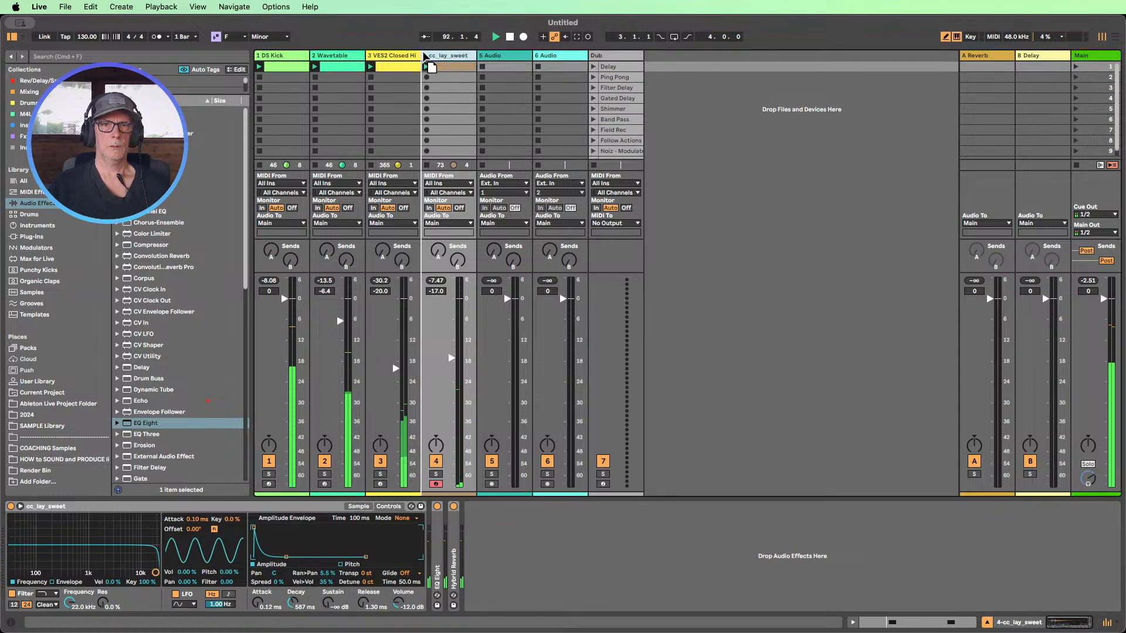
# - Move the closed hi-hat track to after the clap track and rename it closedhihat
pyautogui.moveTo(389, 63); pyautogui.dragTo(444, 57)
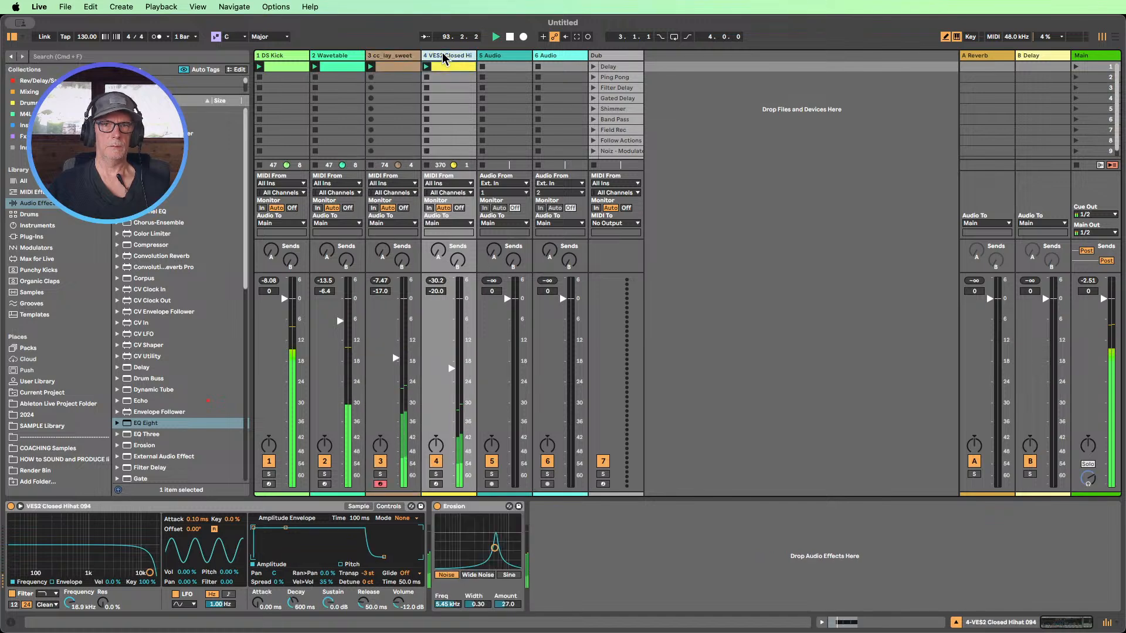
pyautogui.press('super+r')
pyautogui.write('cl')
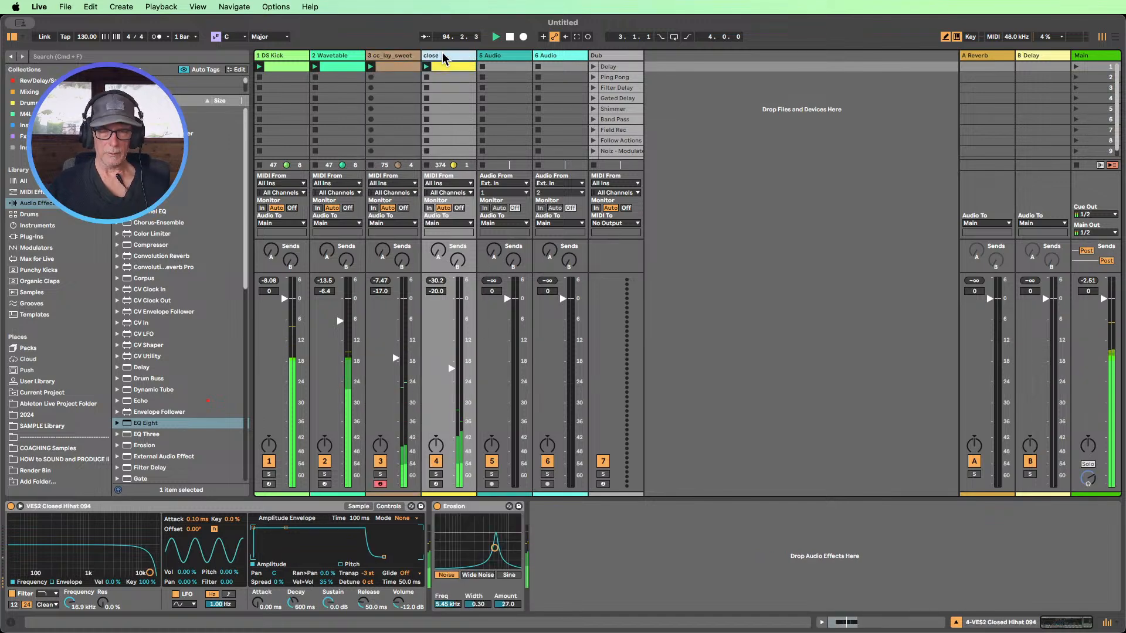
pyautogui.write('osed')
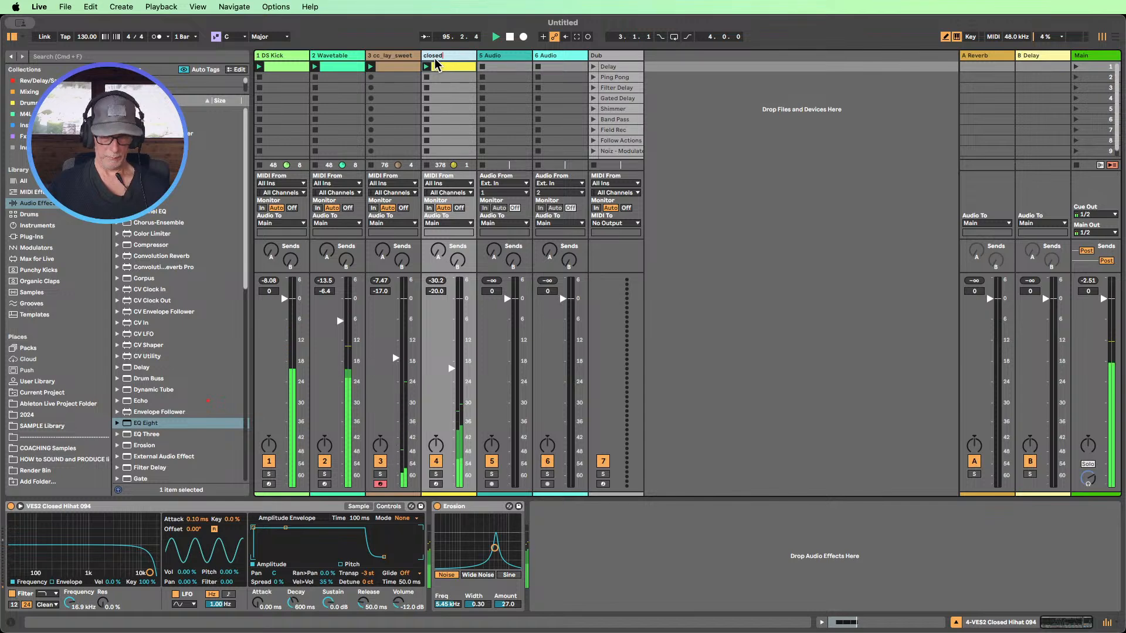
pyautogui.write('hihat')
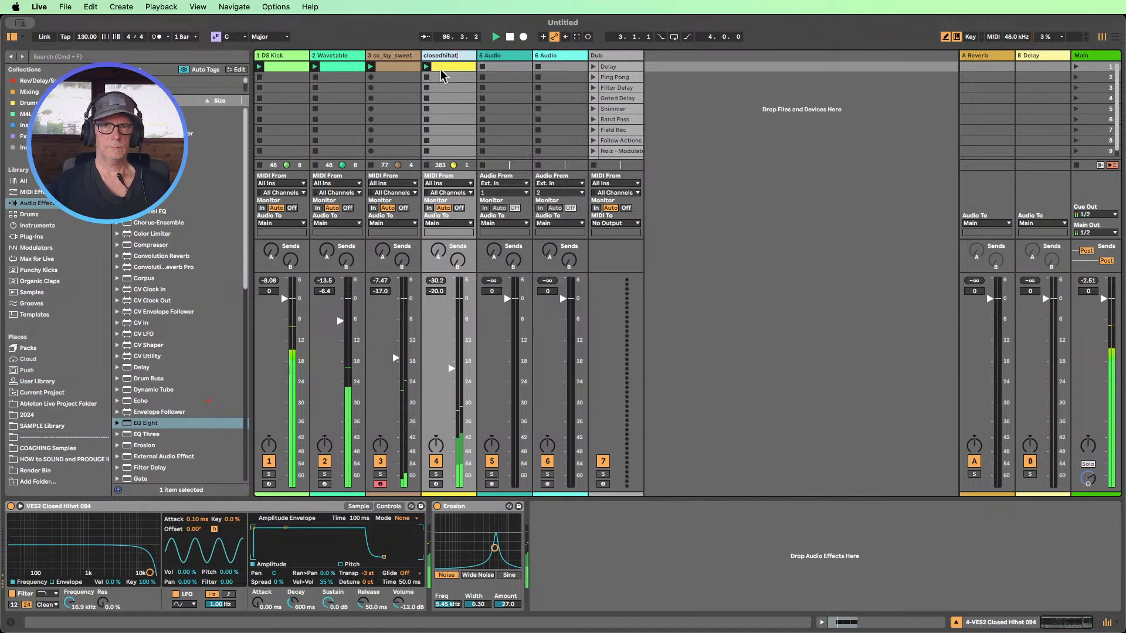
pyautogui.press('Return')
# - Add Phaser-Flanger after Erosion on the closedhihat track, set its dry/wet to 14%, and leave the effect switched off after comparing
pyautogui.scroll(-8, 176, 266)
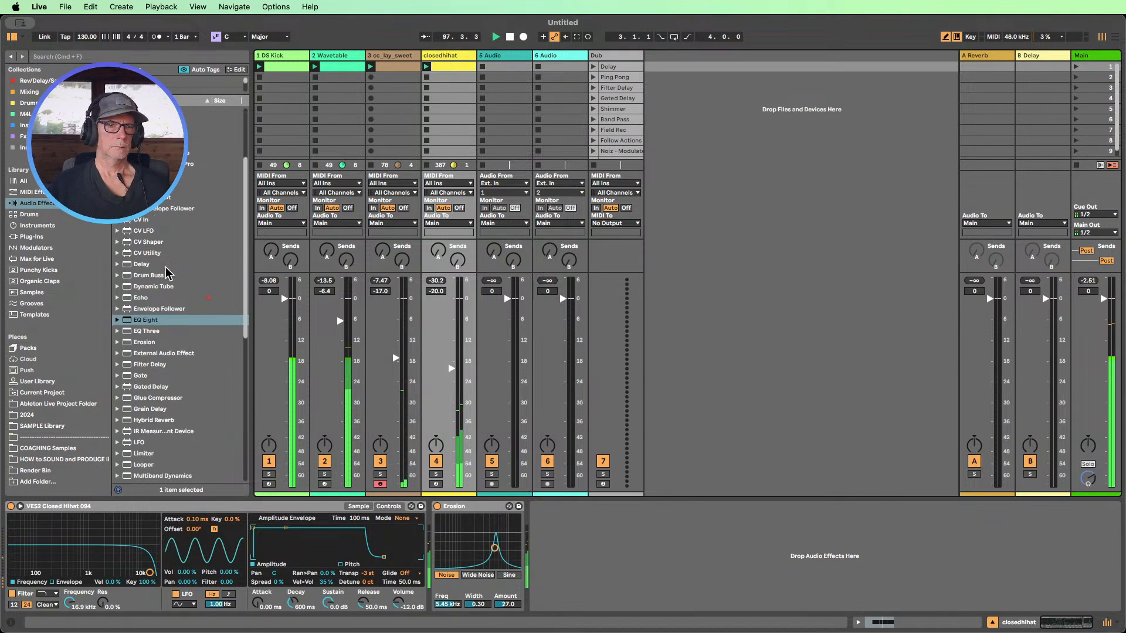
pyautogui.scroll(-2, 149, 363)
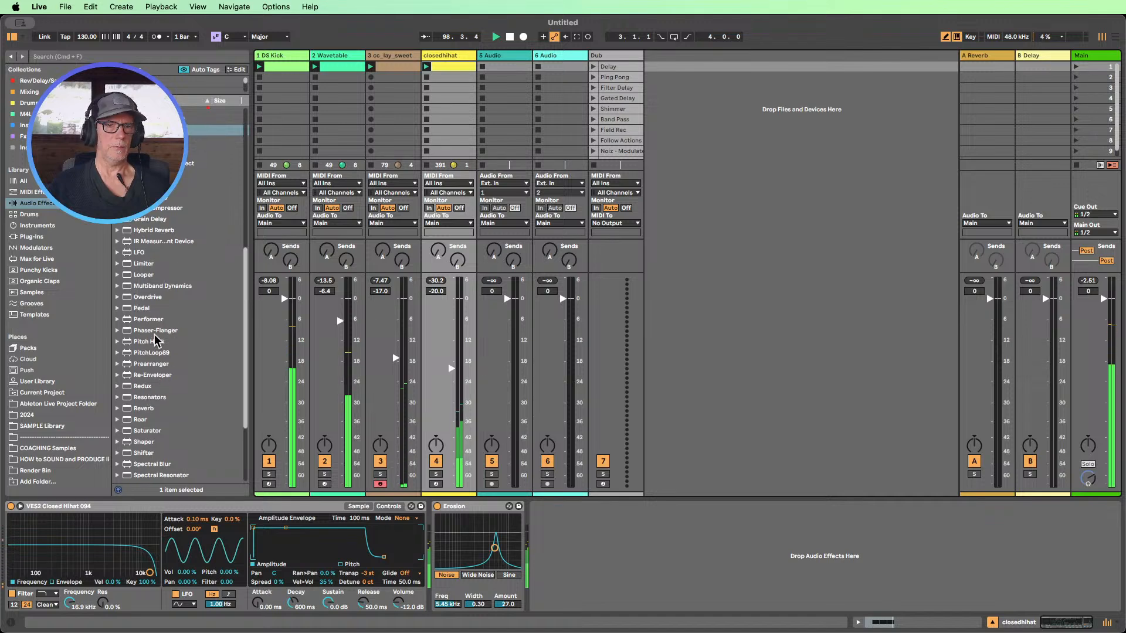
pyautogui.moveTo(146, 308); pyautogui.dragTo(460, 113)
pyautogui.moveTo(675, 596)
pyautogui.mouseDown()
pyautogui.moveTo(675, 628)
pyautogui.moveTo(672, 597)
pyautogui.mouseUp()
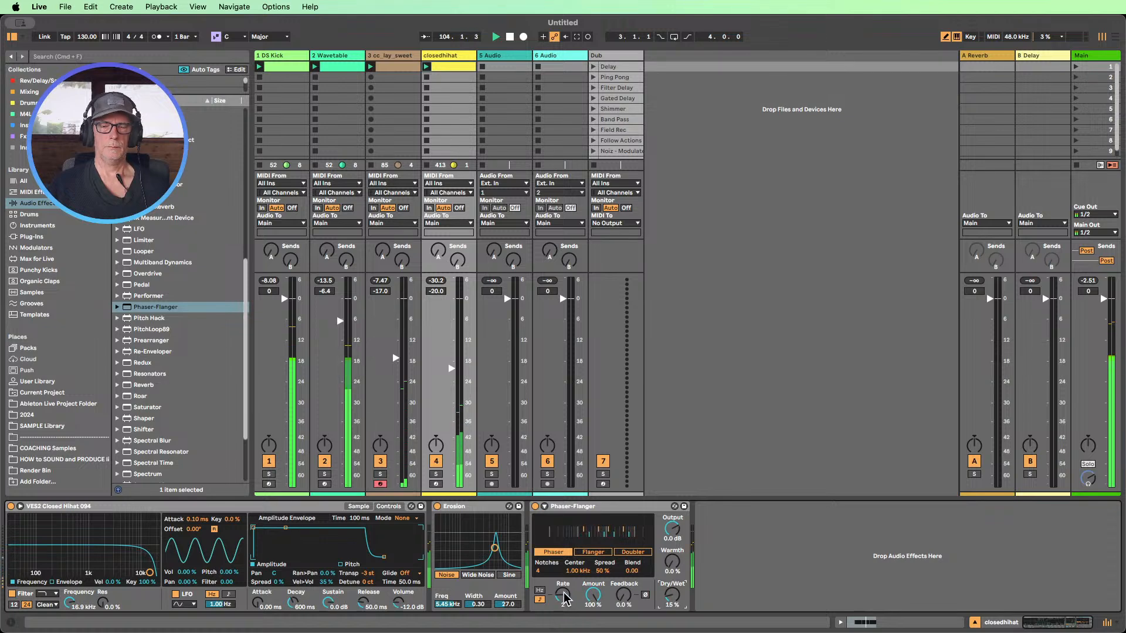
pyautogui.click(535, 507)
pyautogui.click(534, 506)
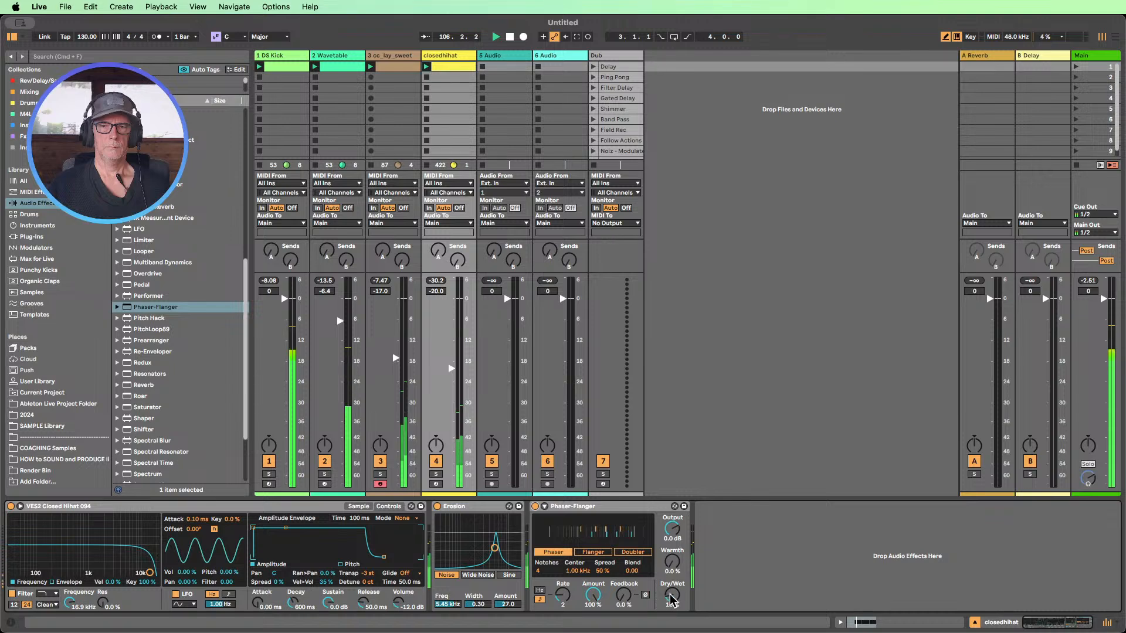
pyautogui.click(535, 507)
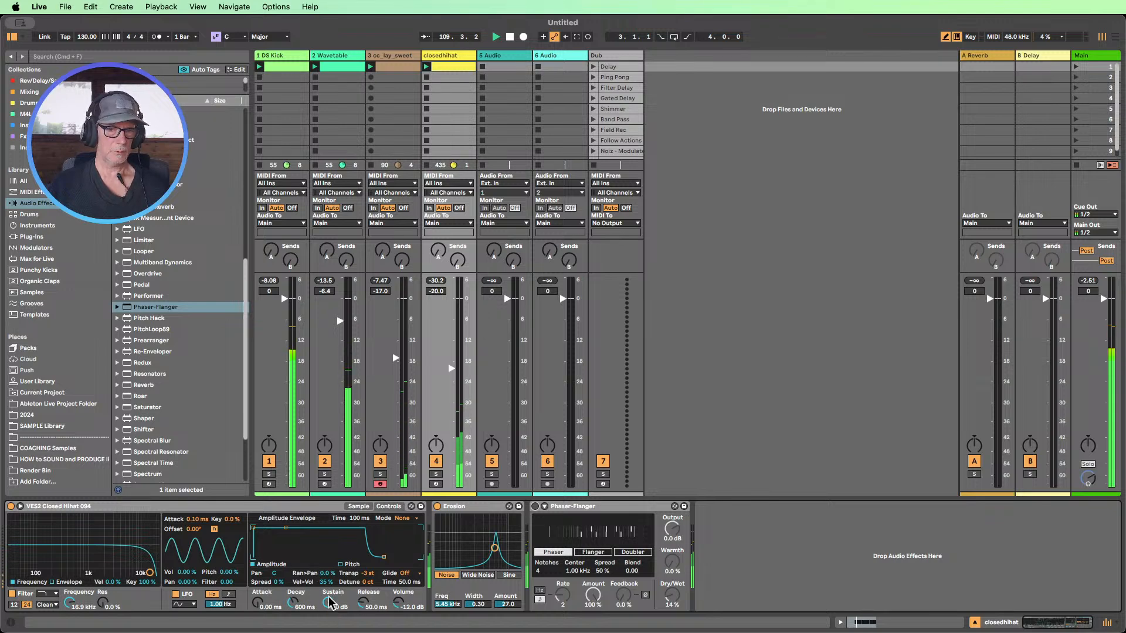
# - Set the hi-hat sampler's amplitude sustain to -inf dB and decay to 1.40 s, and change its LFO waveform to random steps
pyautogui.moveTo(331, 604); pyautogui.dragTo(331, 627)
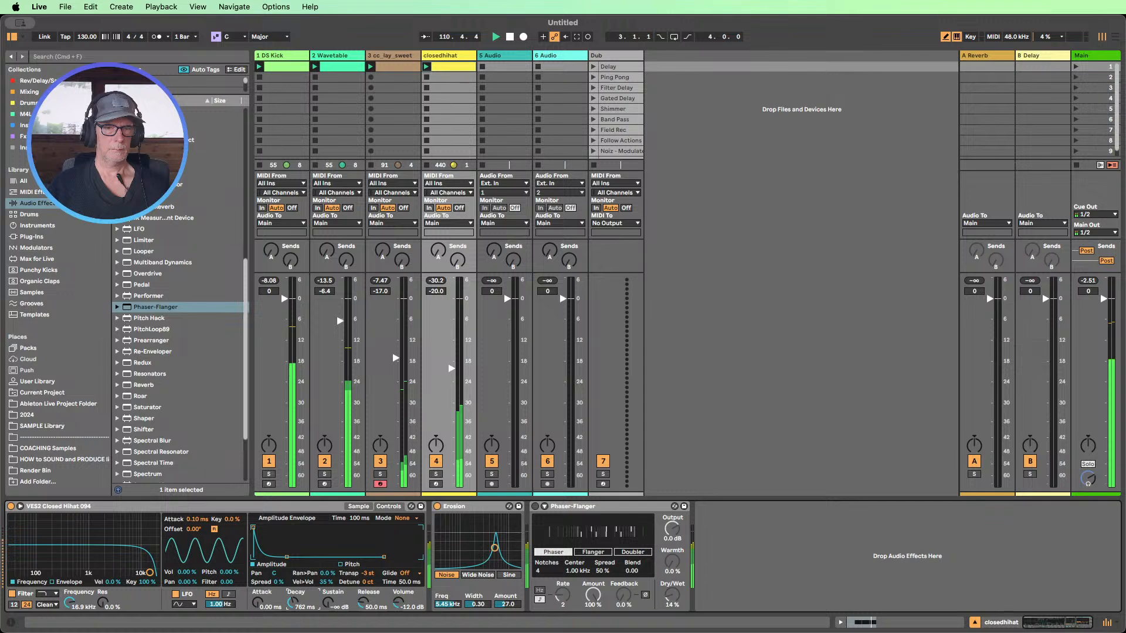
pyautogui.moveTo(291, 604); pyautogui.dragTo(292, 592)
pyautogui.click(177, 603)
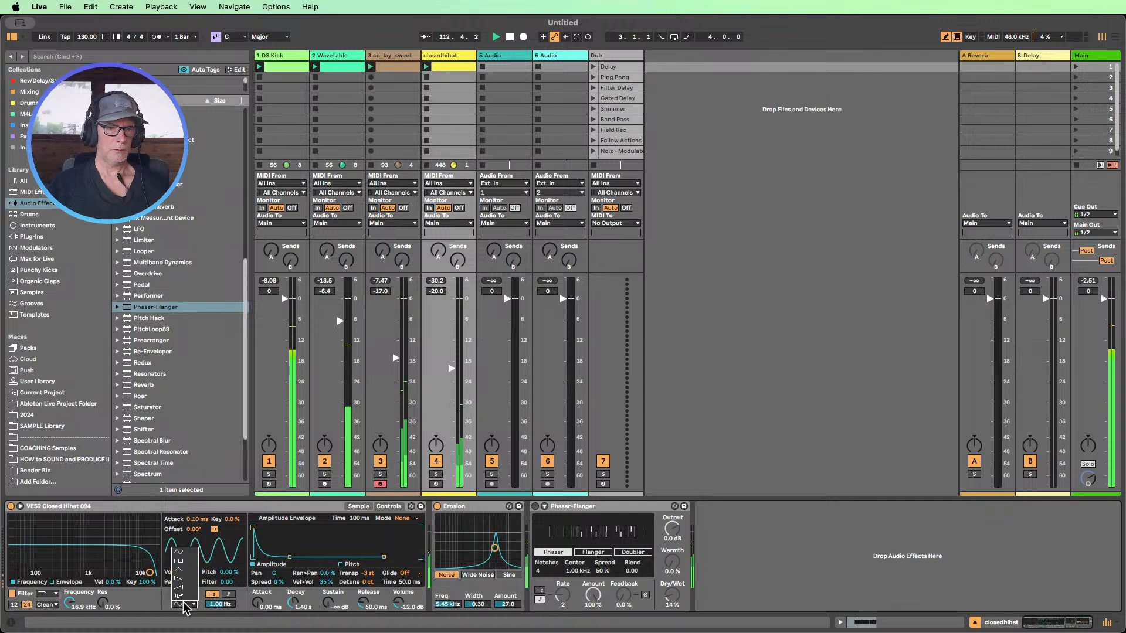
pyautogui.click(180, 594)
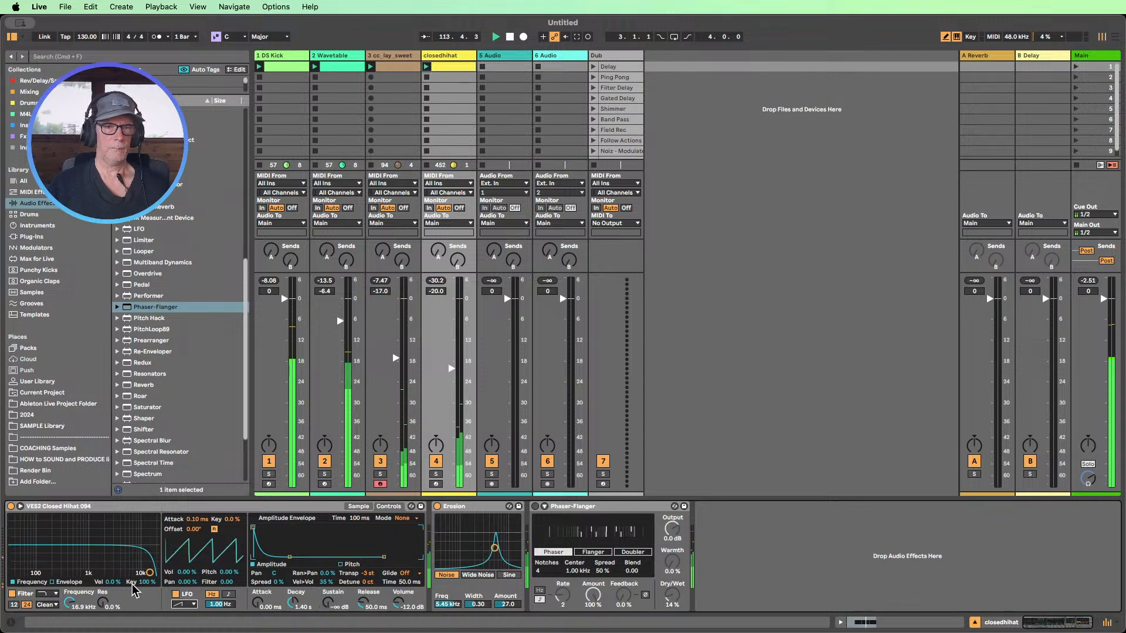
pyautogui.click(184, 604)
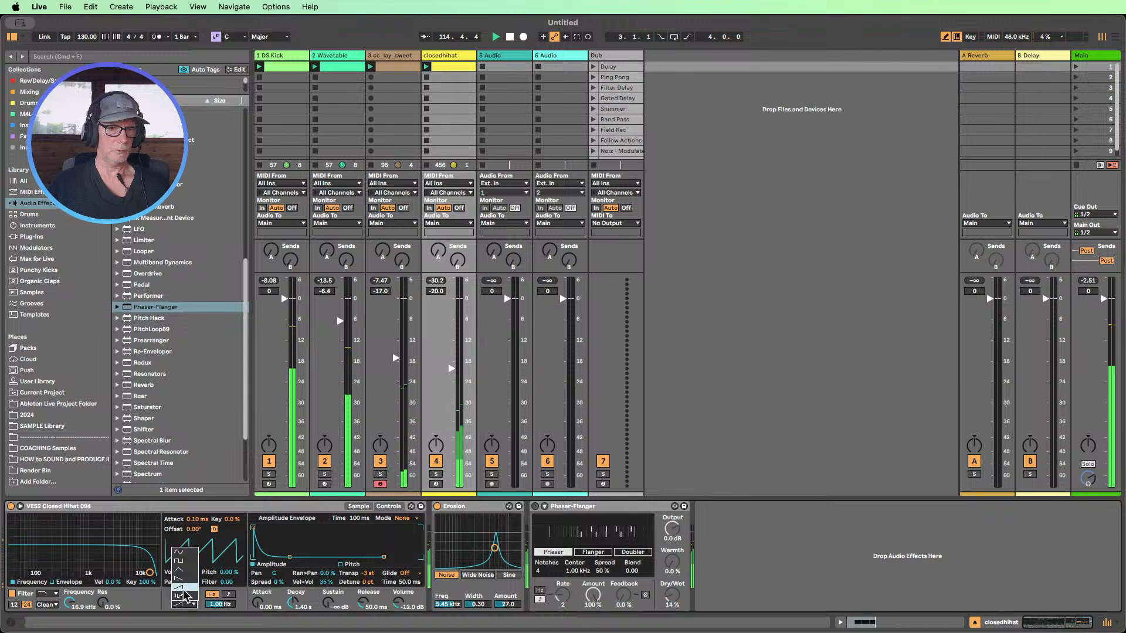
pyautogui.click(180, 596)
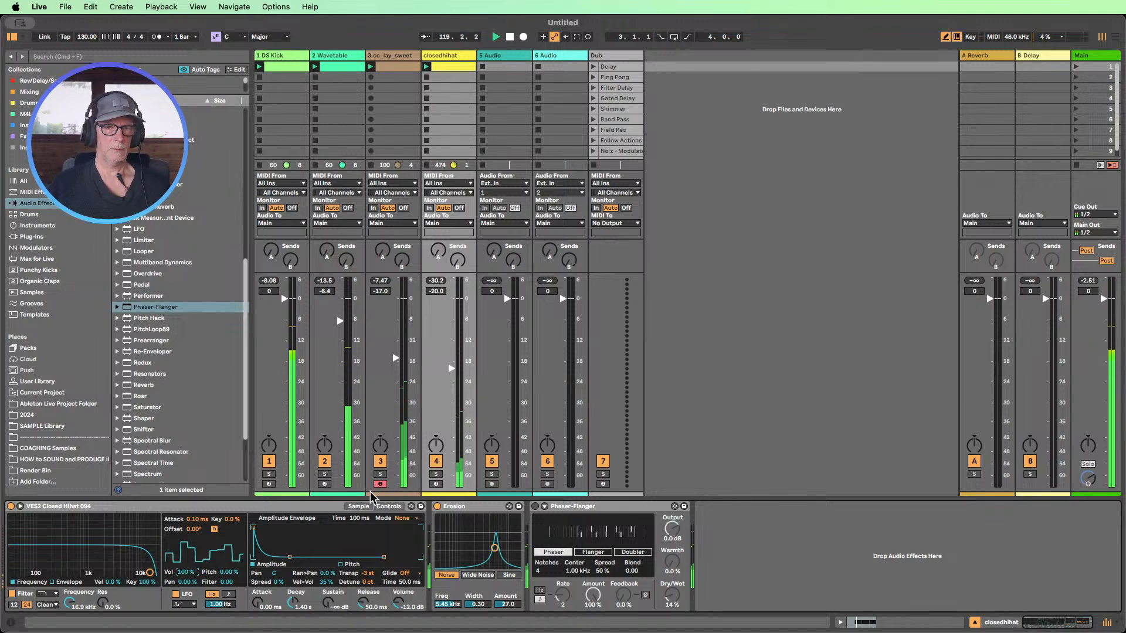
# - Solo the closedhihat track and try different LFO volume modulation amounts, ending at 100%
pyautogui.click(437, 474)
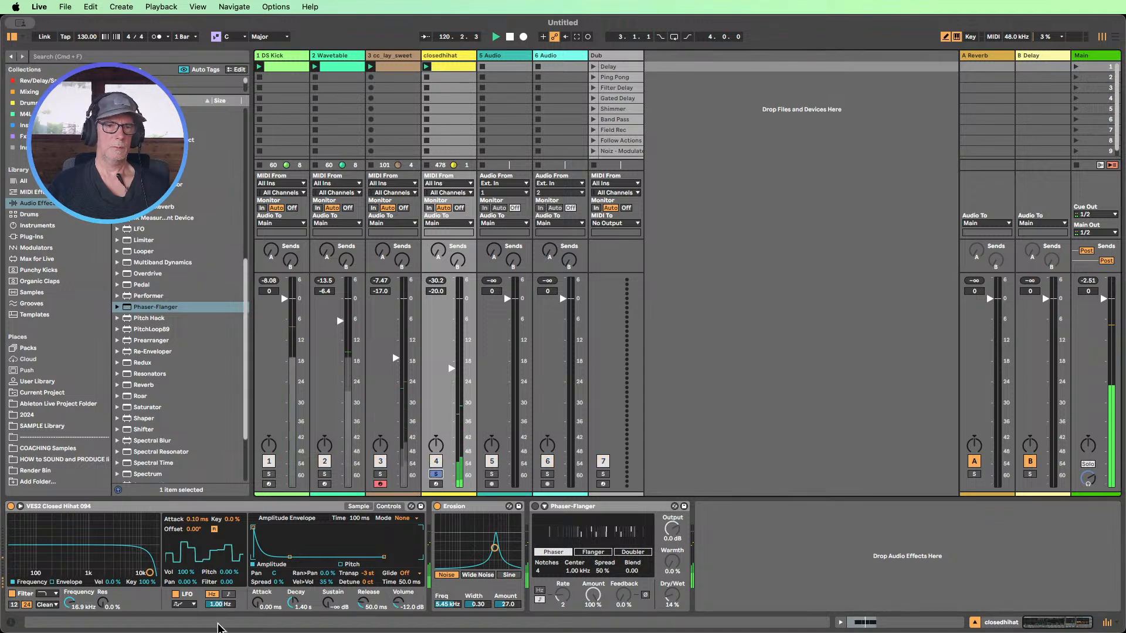
pyautogui.click(184, 572)
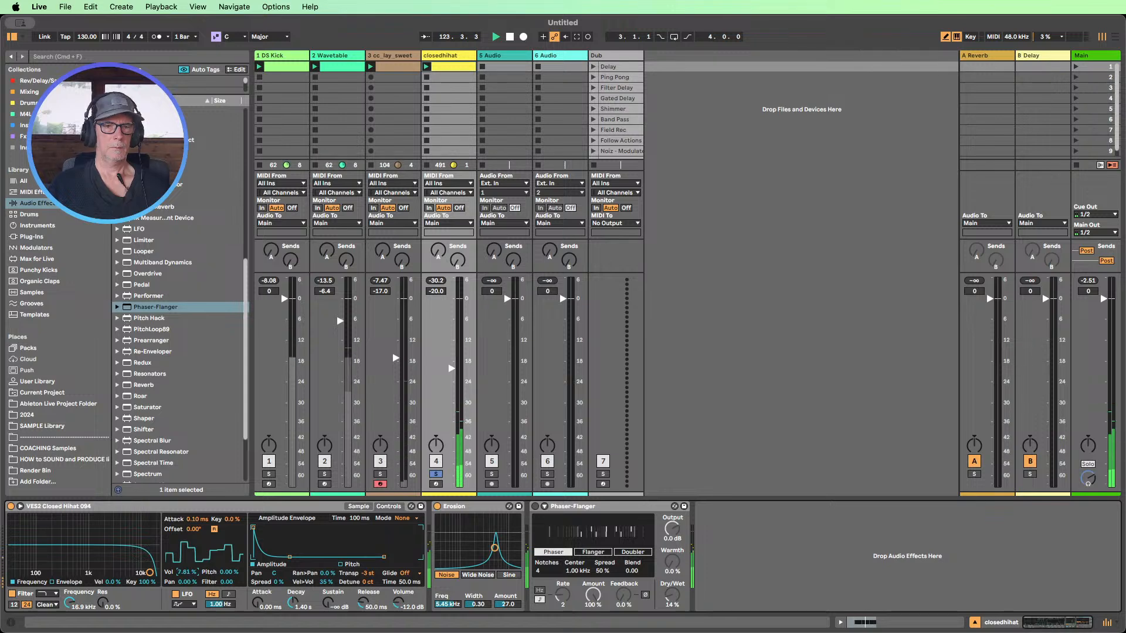
pyautogui.moveTo(184, 572); pyautogui.dragTo(191, 576)
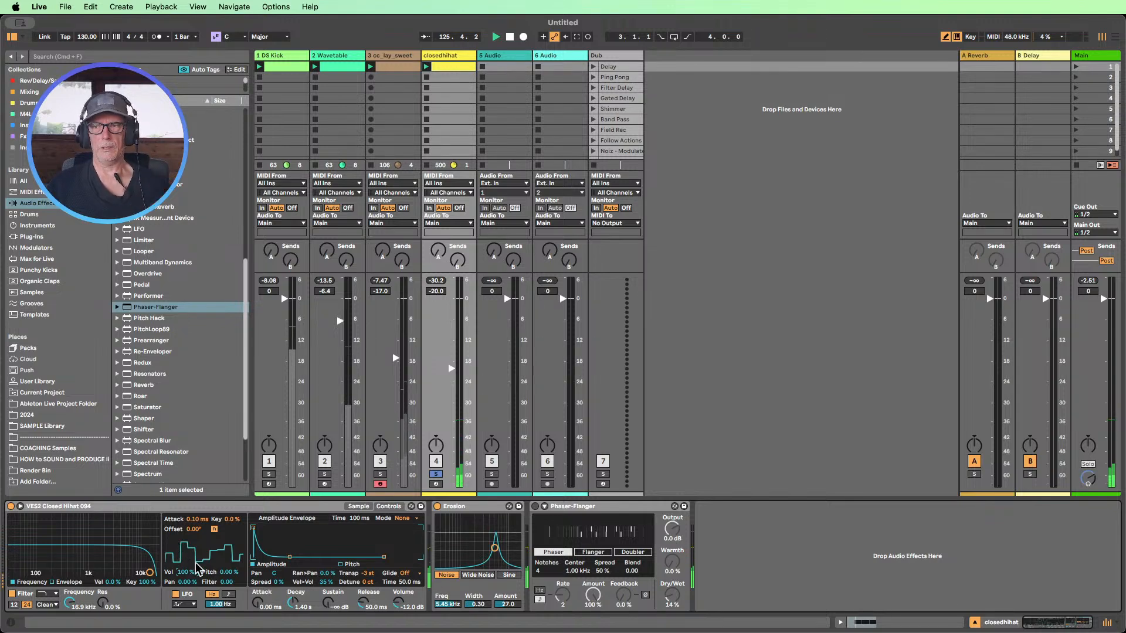
# - Add a Limiter to the Main track and set its input gain to 4.0 dB
pyautogui.scroll(-5, 171, 275)
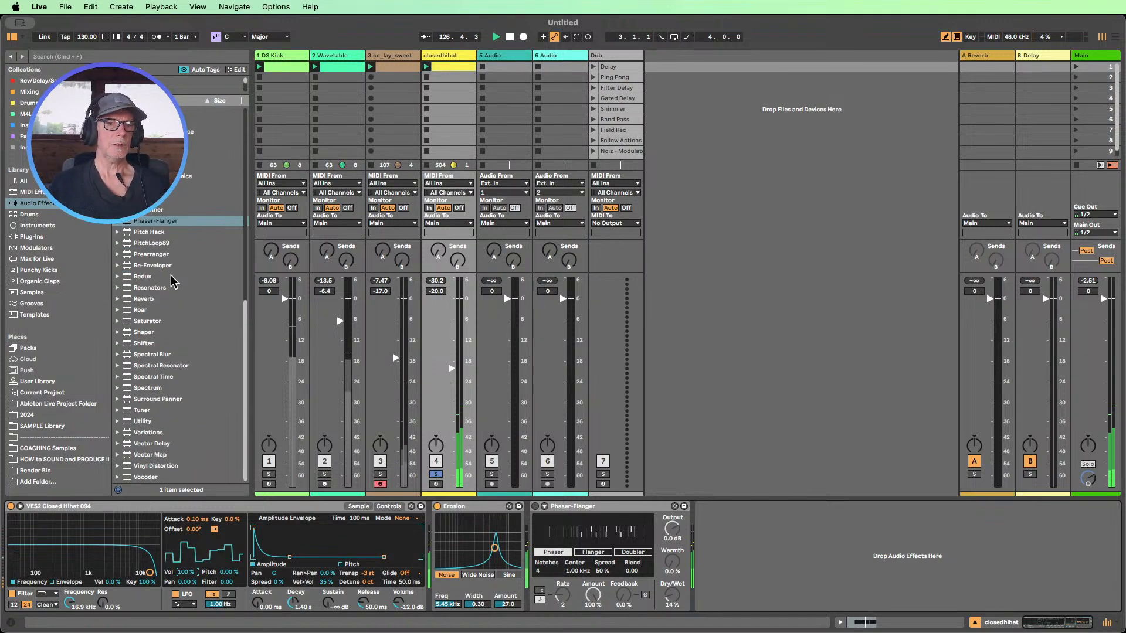
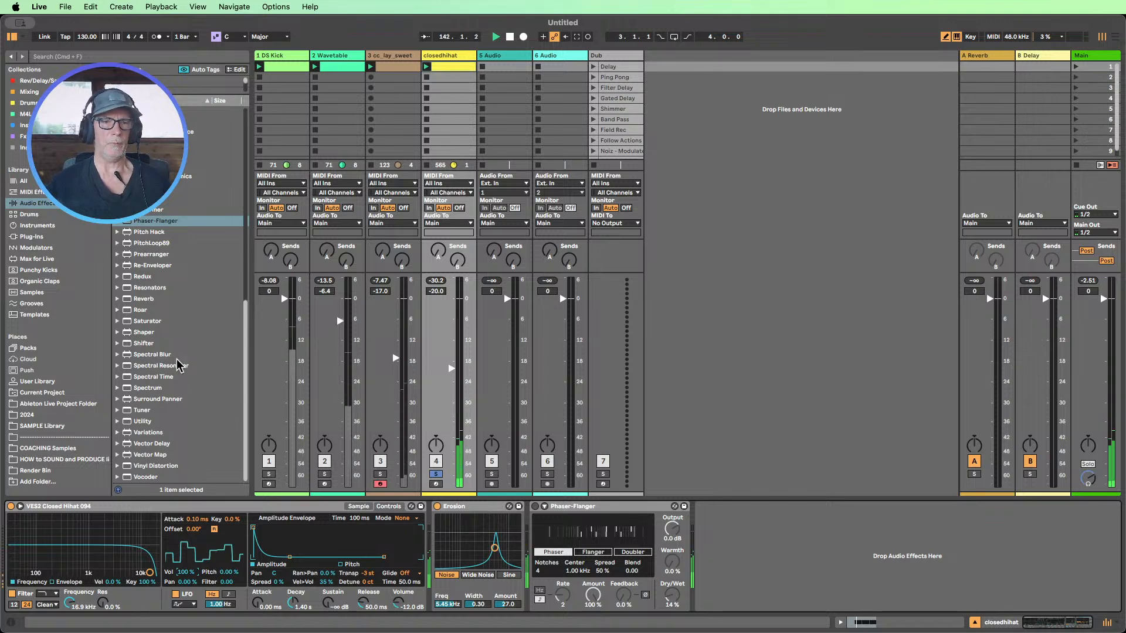
pyautogui.scroll(1, 183, 352)
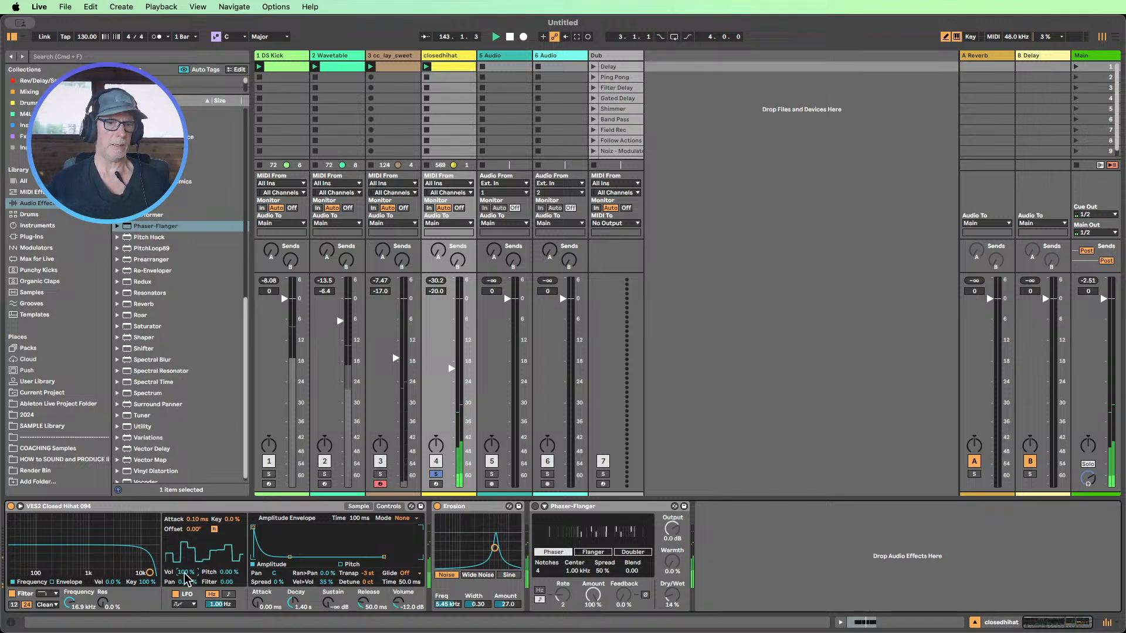
pyautogui.scroll(-1, 157, 324)
pyautogui.scroll(10, 158, 323)
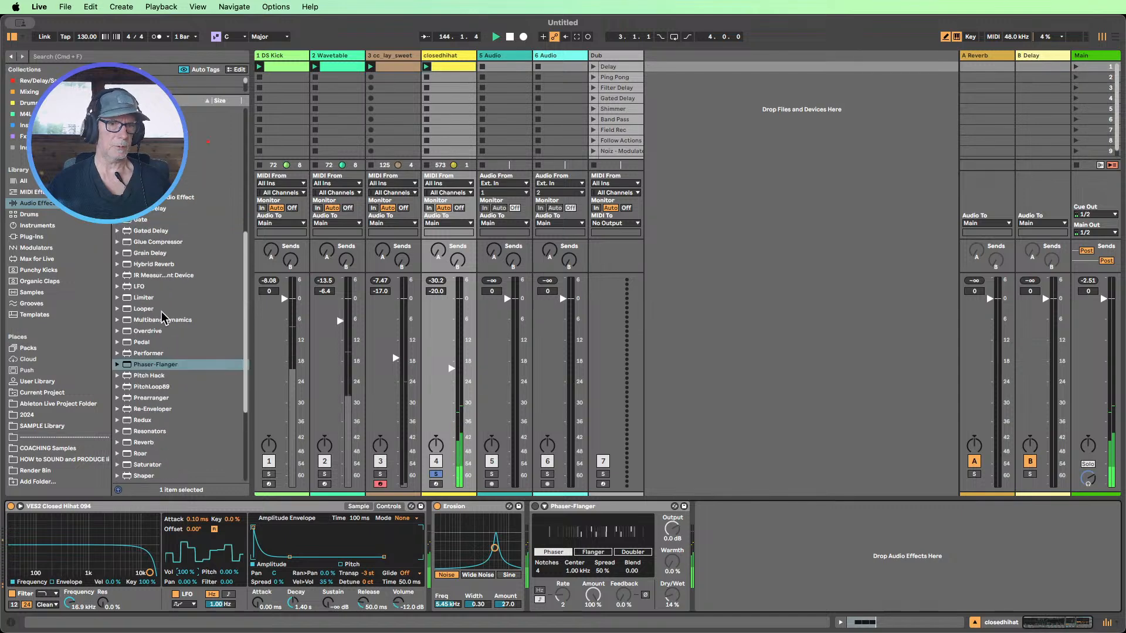
pyautogui.moveTo(143, 298); pyautogui.dragTo(1084, 116)
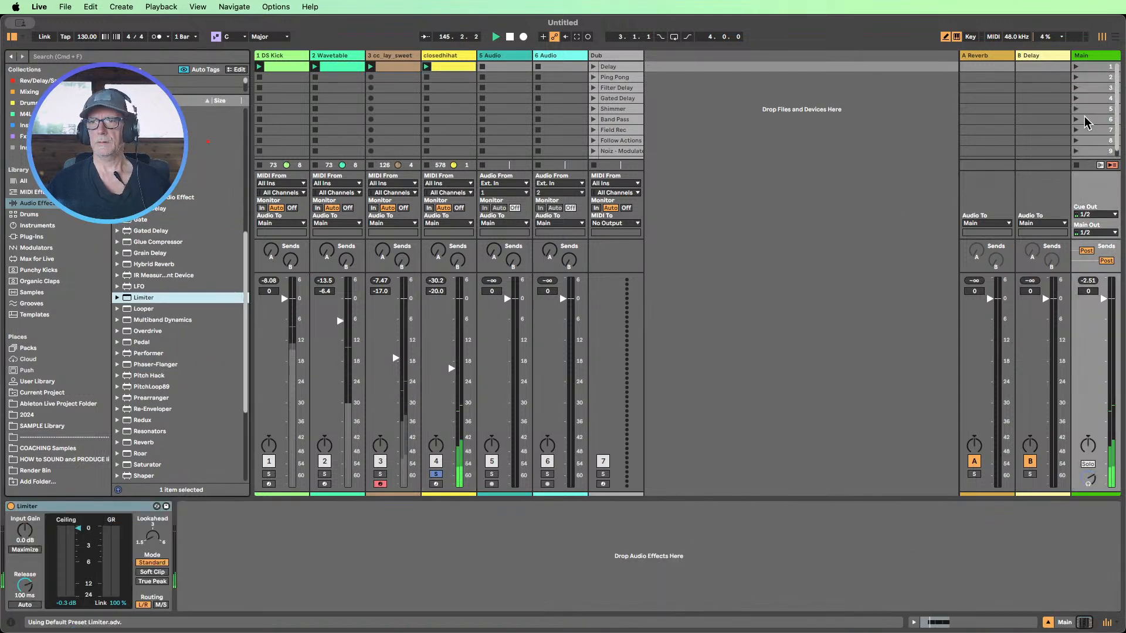
pyautogui.moveTo(24, 531); pyautogui.dragTo(25, 516)
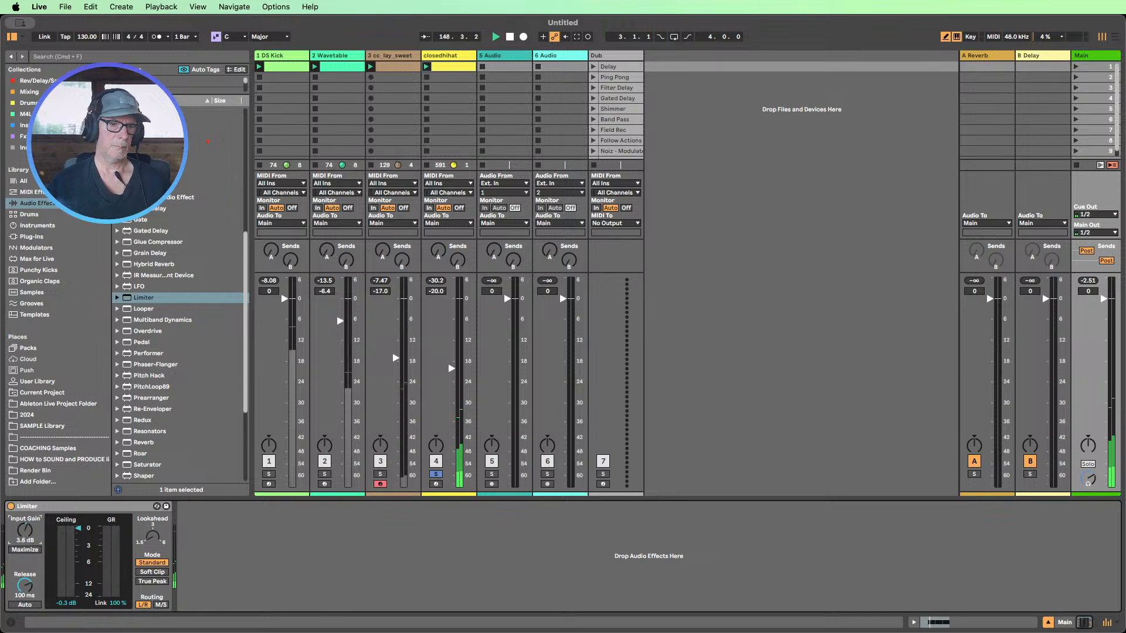
pyautogui.moveTo(25, 531); pyautogui.dragTo(25, 530)
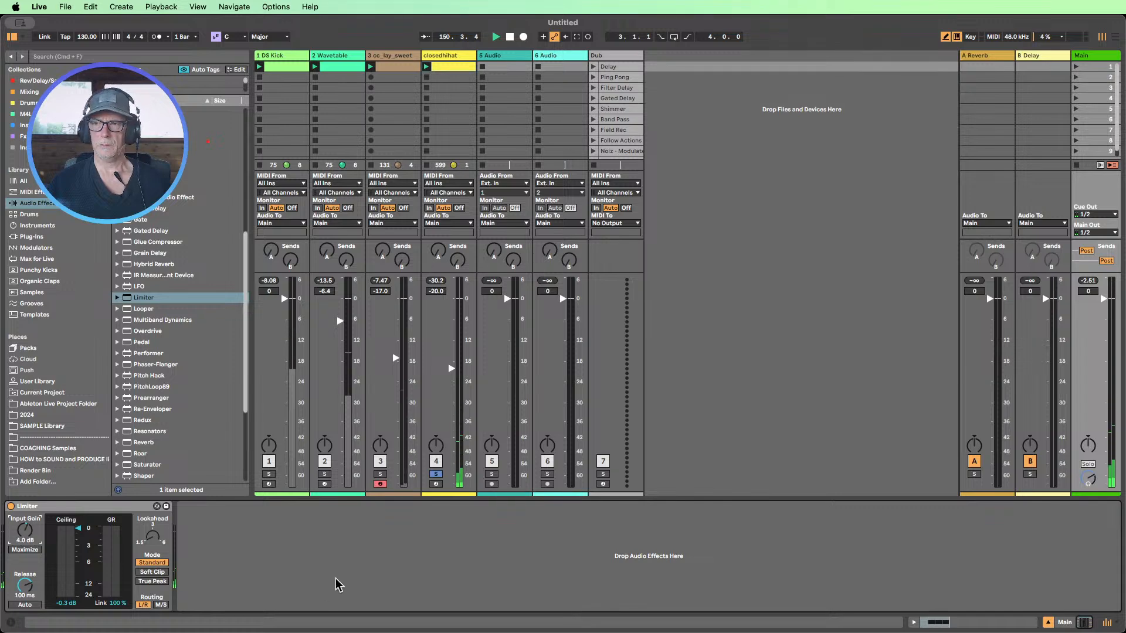
# - Set the closed hi-hat sampler's LFO volume modulation to 25.8% and its free-running rate to 0.40 Hz, and unsolo the closedhihat track
pyautogui.click(443, 56)
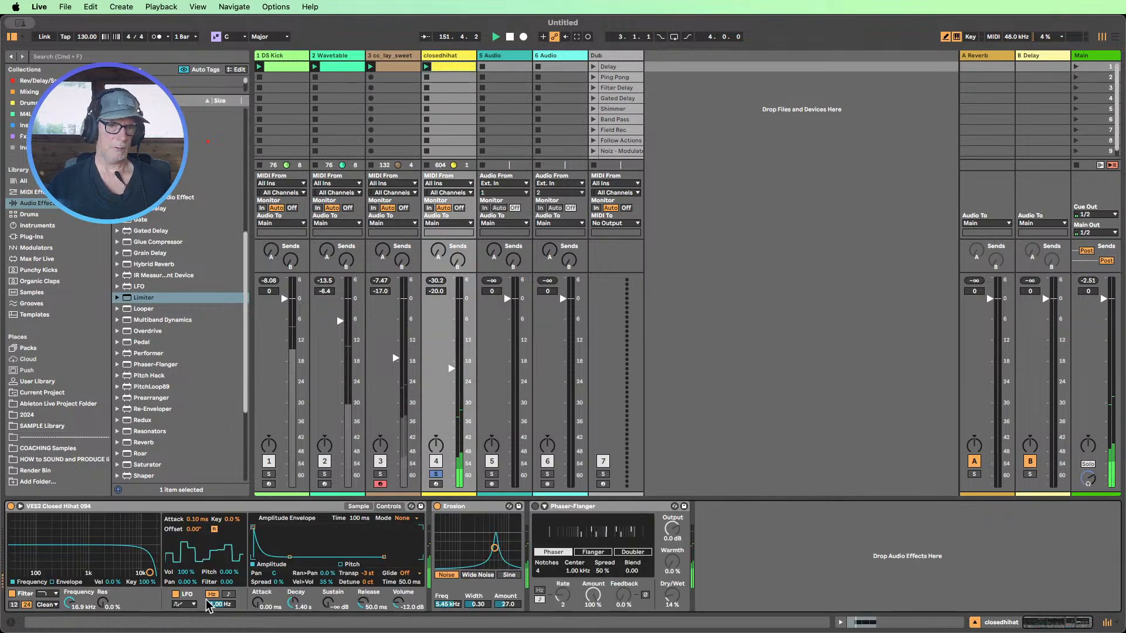
pyautogui.moveTo(183, 571); pyautogui.dragTo(184, 580)
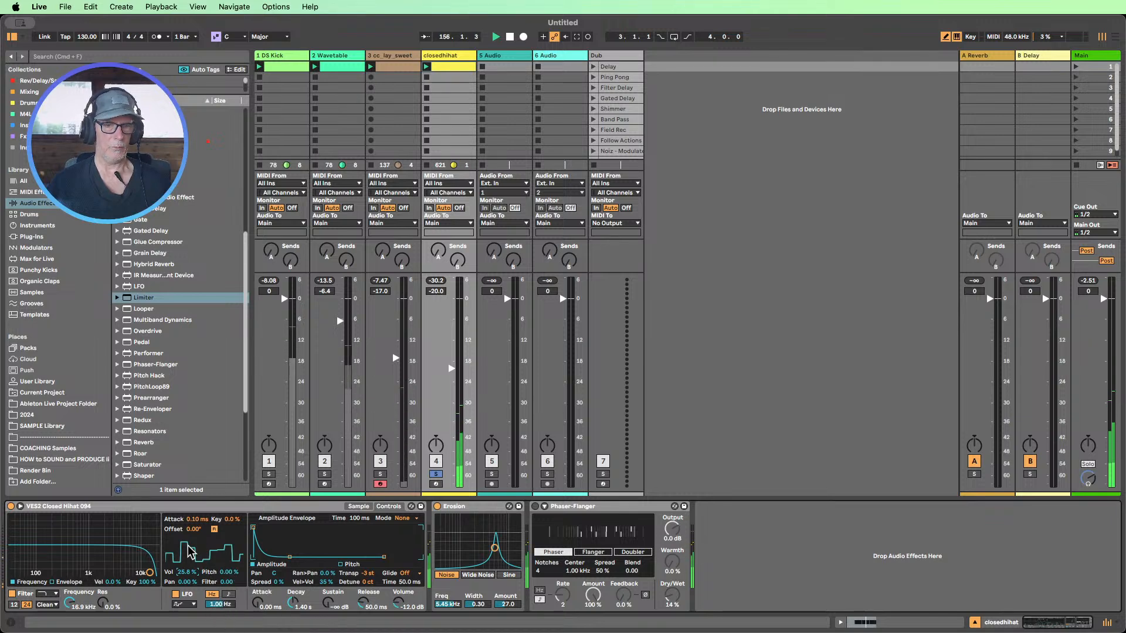
pyautogui.click(229, 594)
pyautogui.moveTo(223, 607); pyautogui.dragTo(238, 627)
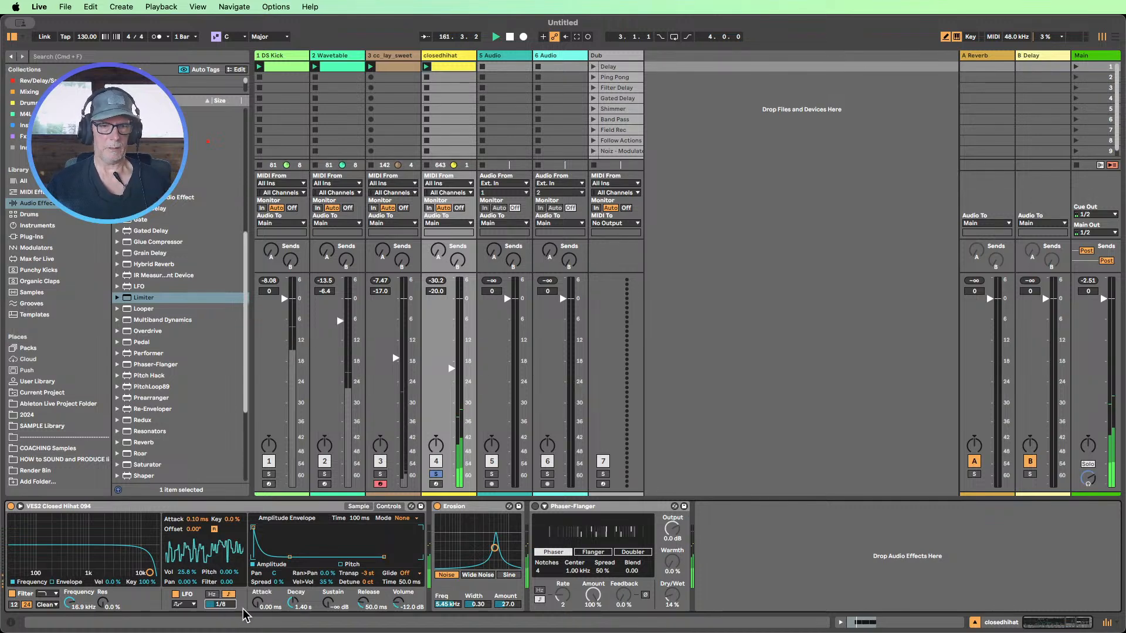
pyautogui.click(228, 596)
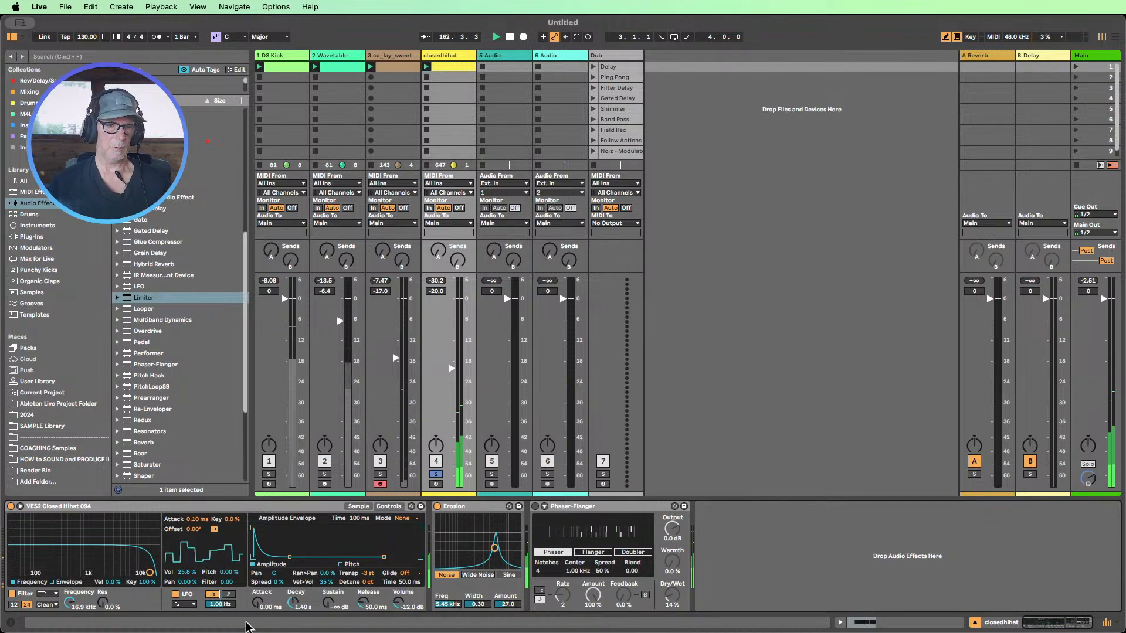
pyautogui.click(220, 605)
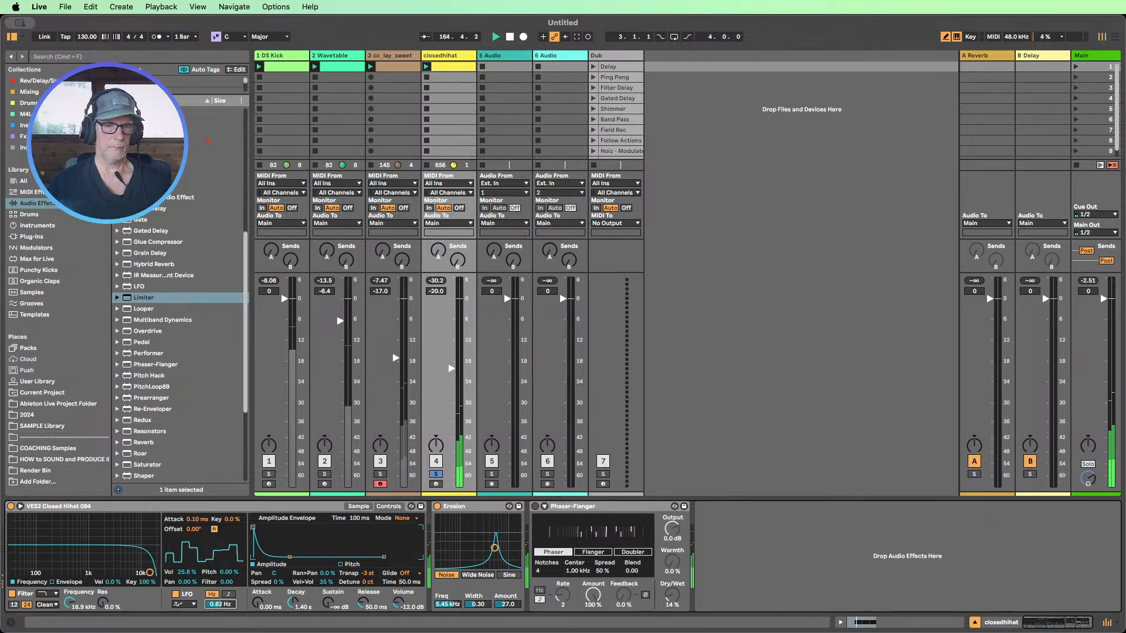
pyautogui.moveTo(220, 604)
pyautogui.mouseDown()
pyautogui.moveTo(220, 614)
pyautogui.moveTo(220, 545)
pyautogui.moveTo(220, 606)
pyautogui.mouseUp()
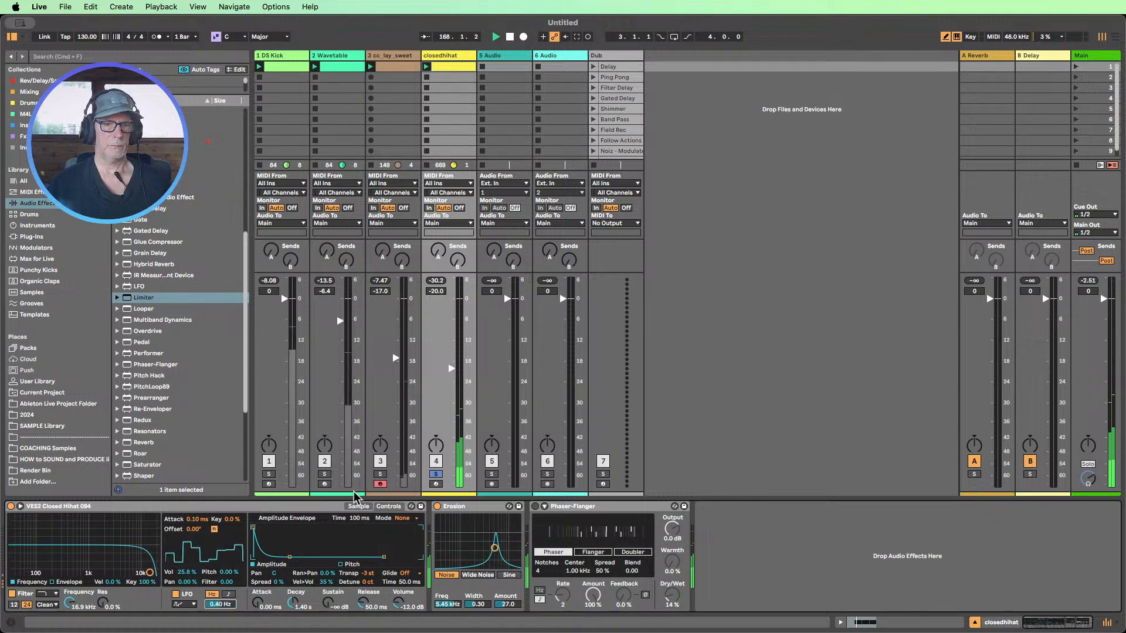
pyautogui.click(437, 474)
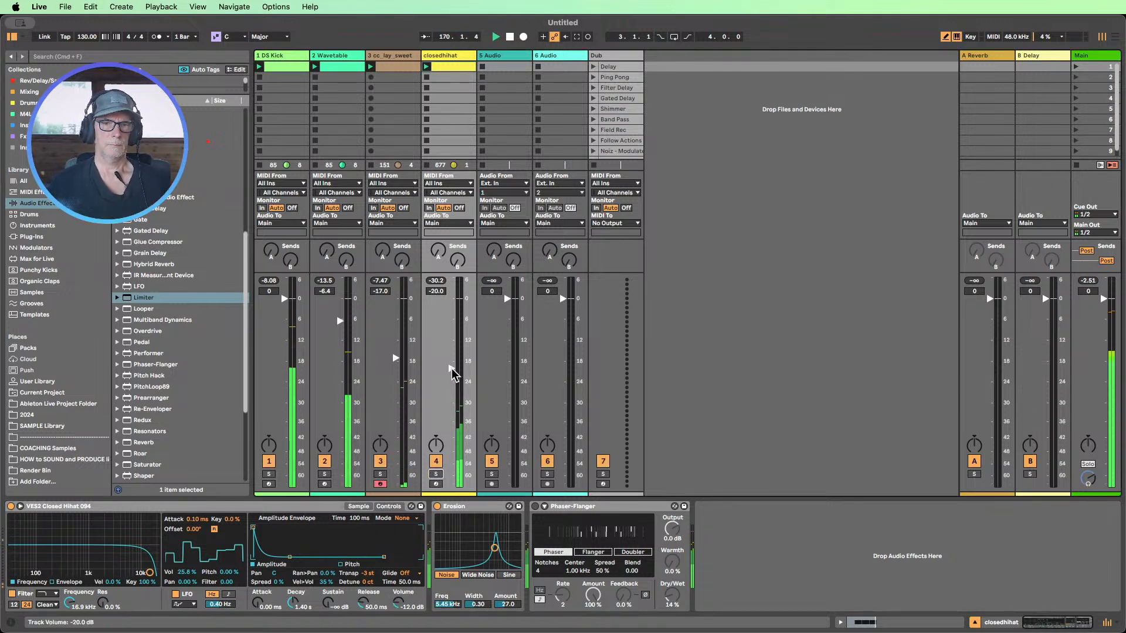
# - Open the closedhihat clip and shorten all three C3 notes slightly so that small gaps separate them
pyautogui.doubleClick(439, 68)
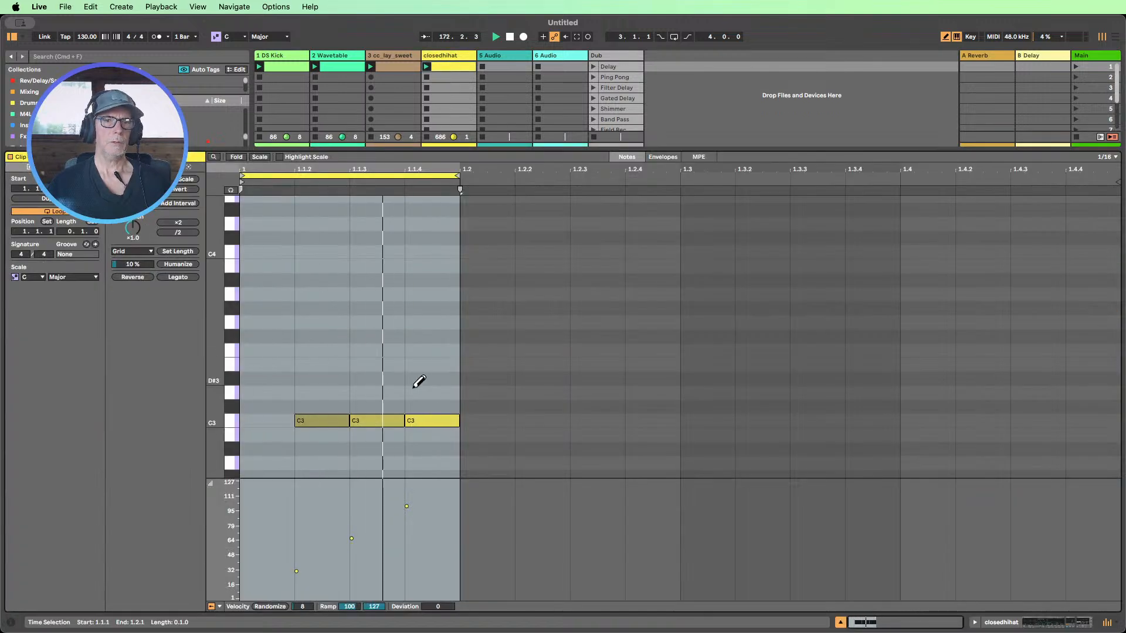
pyautogui.press('b')
pyautogui.moveTo(444, 454)
pyautogui.mouseDown()
pyautogui.moveTo(336, 406)
pyautogui.moveTo(346, 420)
pyautogui.moveTo(336, 420)
pyautogui.mouseUp()
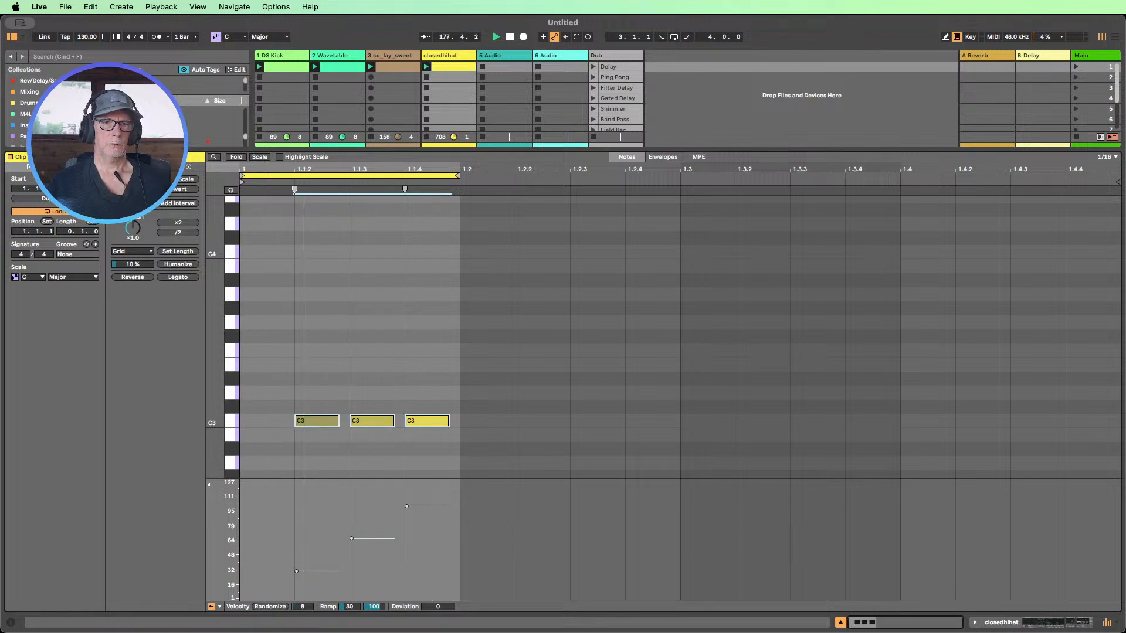
# - Stop playback and set the closedhihat clip's loop length to two bars (2.0.0)
pyautogui.scroll(-3, 486, 411)
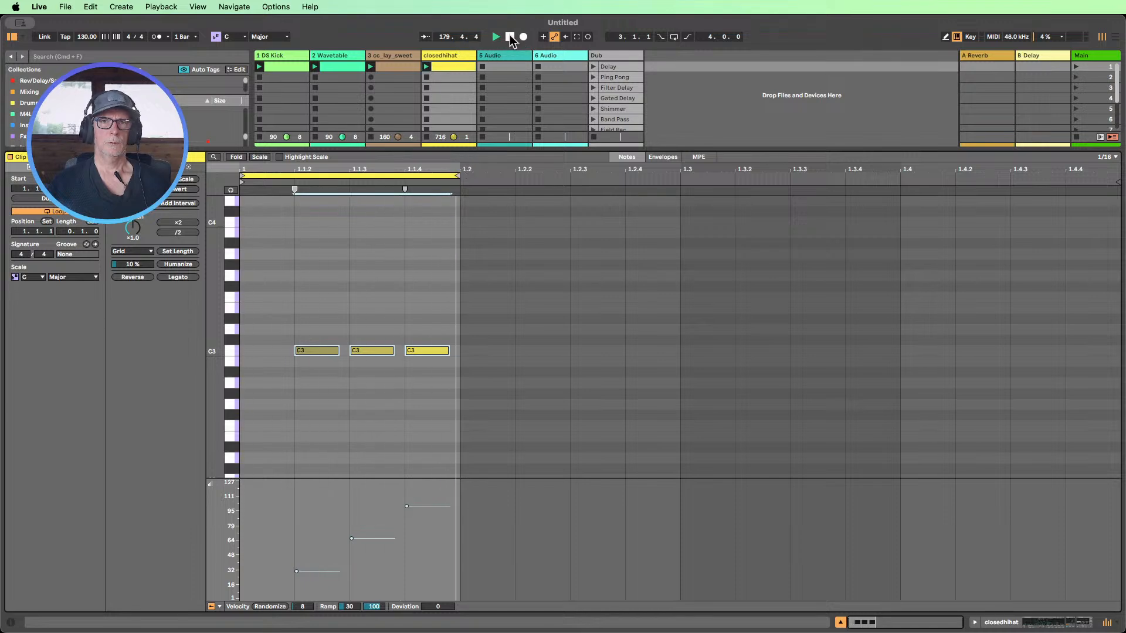
pyautogui.click(510, 38)
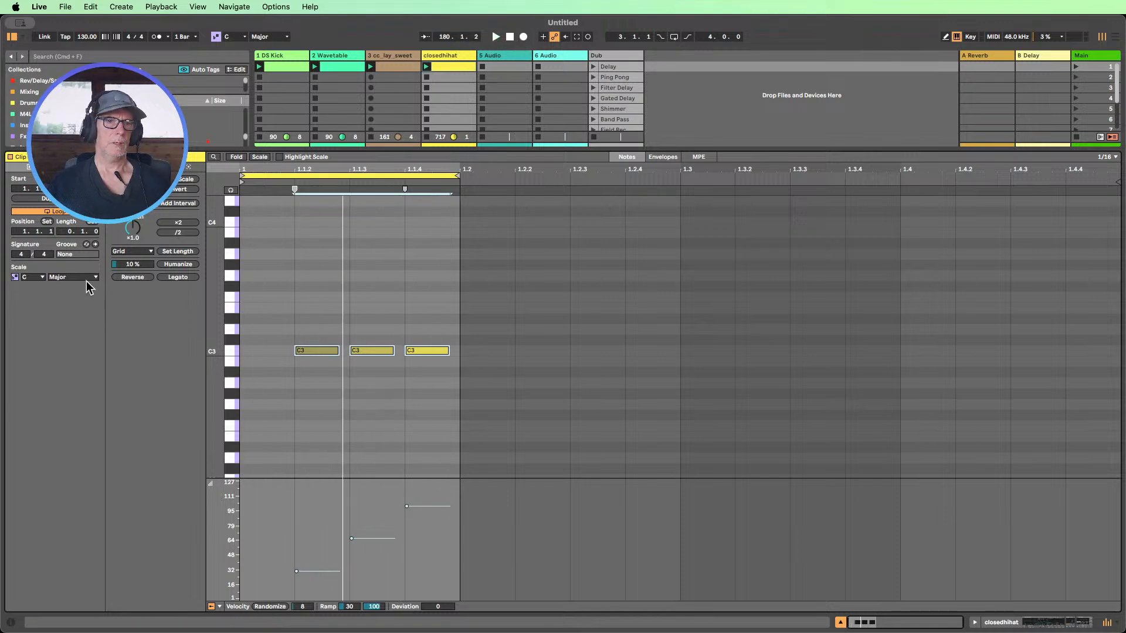
pyautogui.moveTo(73, 230)
pyautogui.mouseDown()
pyautogui.moveTo(73, 217)
pyautogui.moveTo(69, 229)
pyautogui.mouseUp()
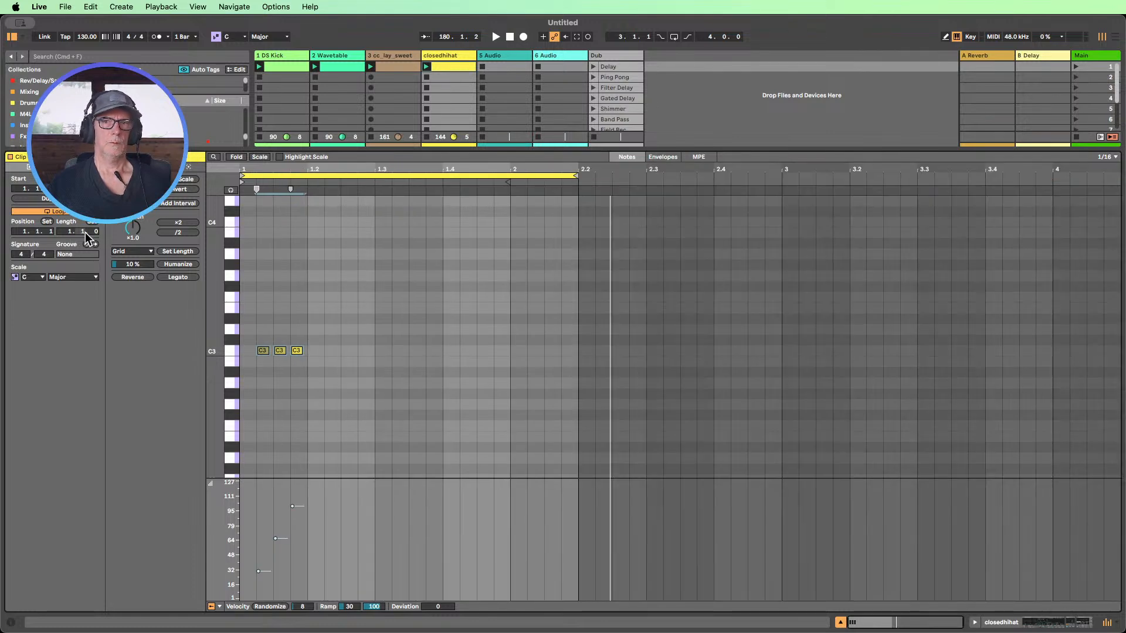
pyautogui.moveTo(83, 231); pyautogui.dragTo(68, 226)
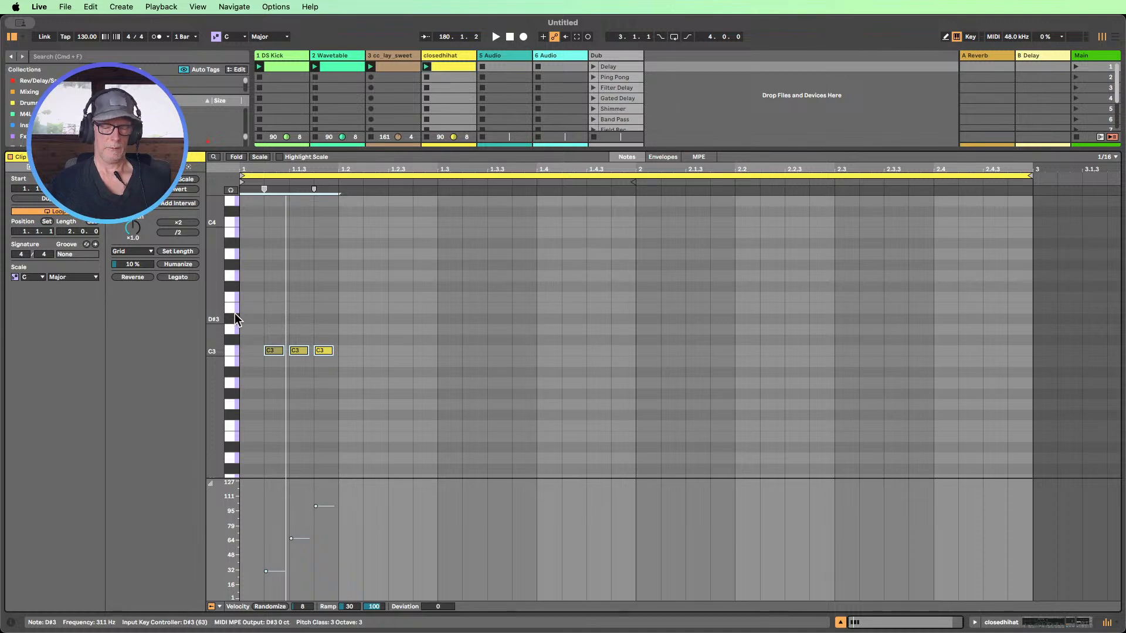
# - Duplicate the three-note C3 pattern onto every remaining beat to fill both bars of the closedhihat clip
pyautogui.press('super+d')
pyautogui.press('super+d')
pyautogui.press('super+d')
pyautogui.press('super+d')
pyautogui.press('super+d')
pyautogui.press('super+d')
pyautogui.press('super+d')
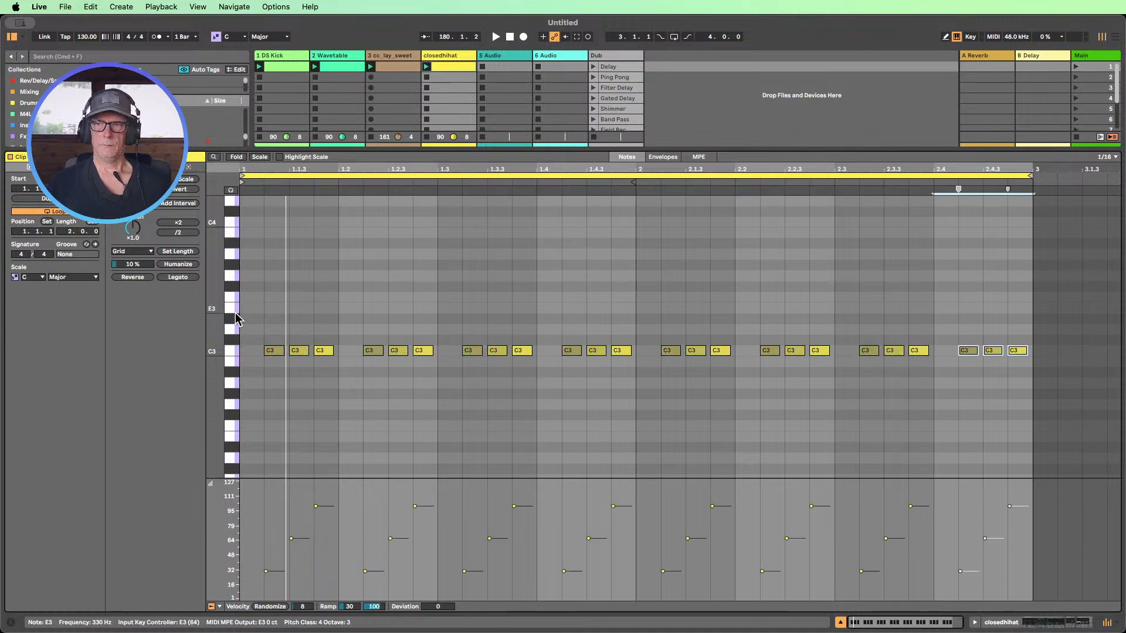
# - Copy the last C3 note of the second bar one octave down to C2 at 2.4.4
pyautogui.click(1032, 388)
pyautogui.click(1017, 353)
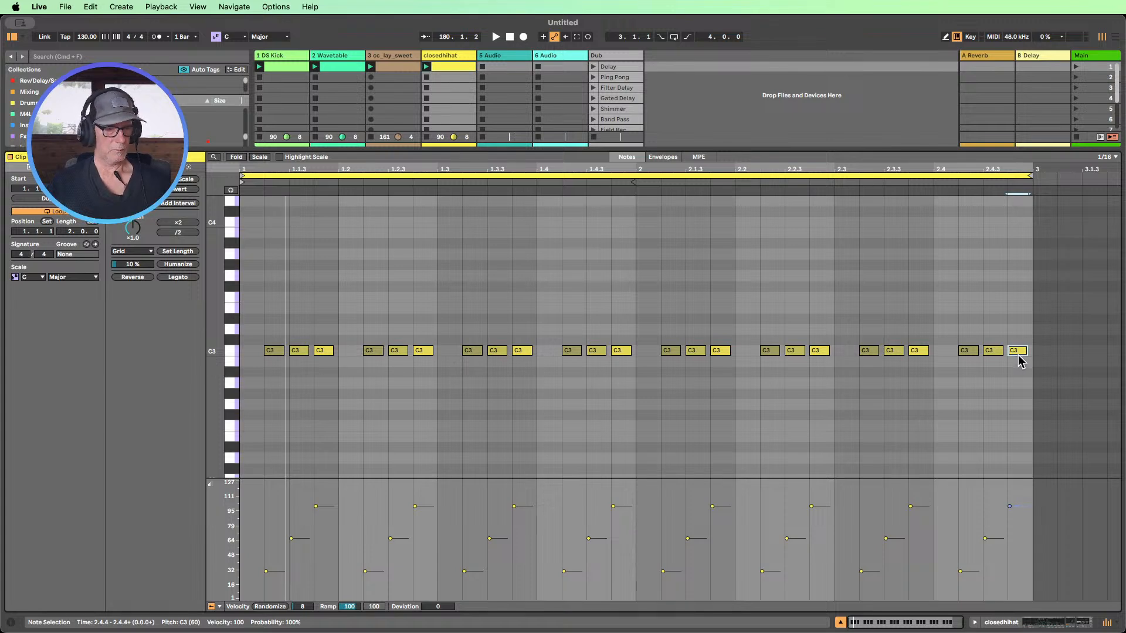
pyautogui.moveTo(1016, 351); pyautogui.dragTo(1023, 479)
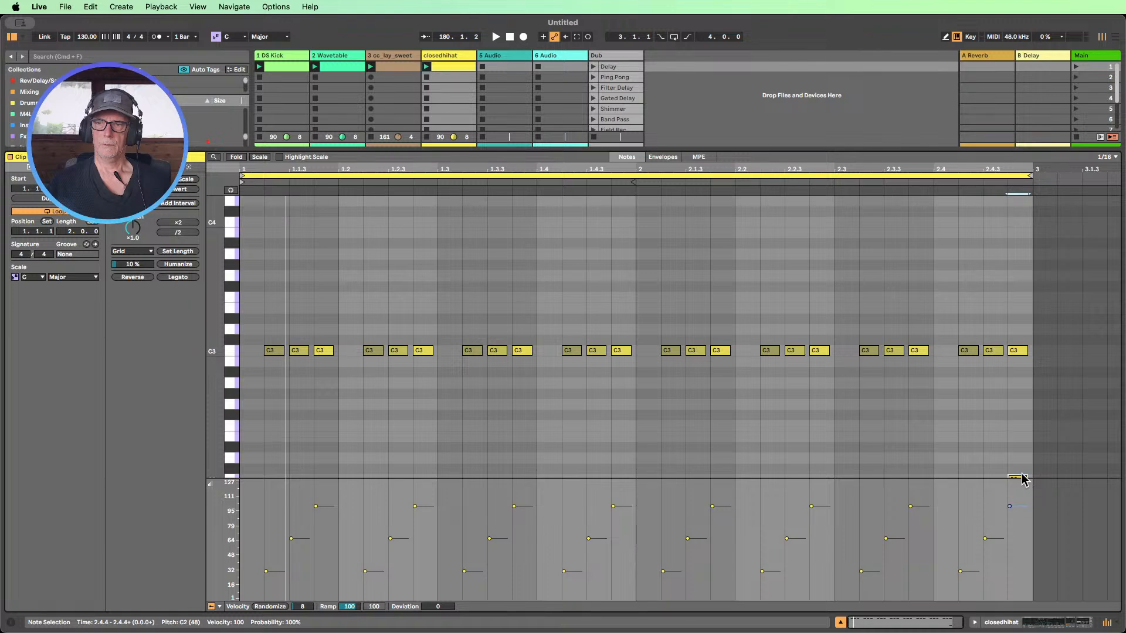
pyautogui.scroll(-1, 1015, 407)
pyautogui.moveTo(212, 391); pyautogui.dragTo(200, 391)
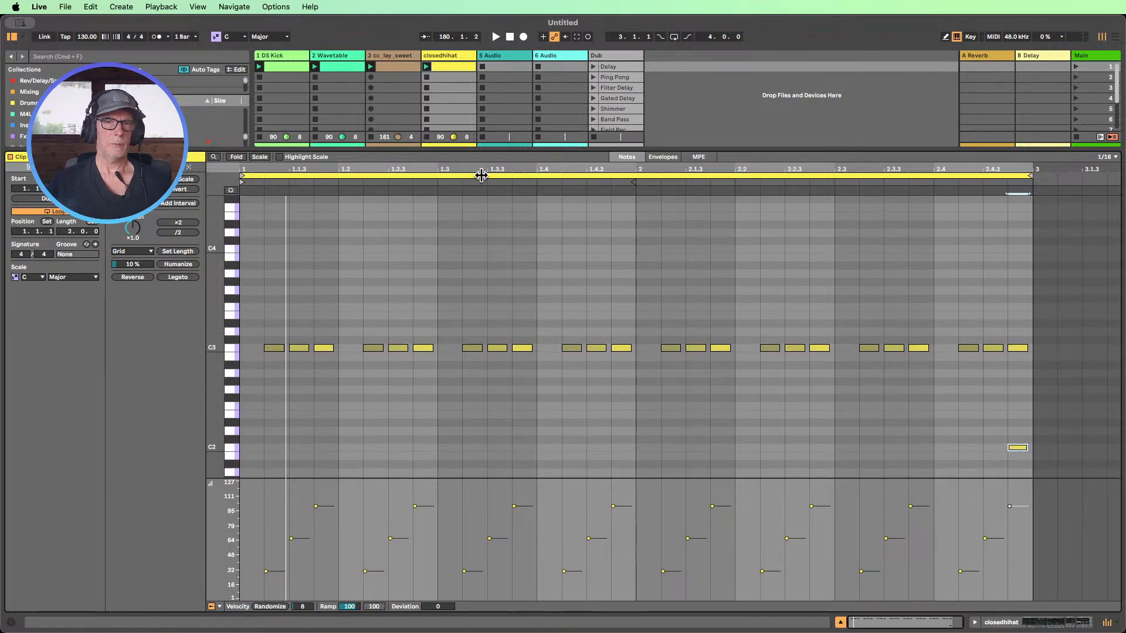
# - Play the closedhihat clip, nudge the C2 note slightly later, and raise the last C3 note's velocity to about 118
pyautogui.click(427, 66)
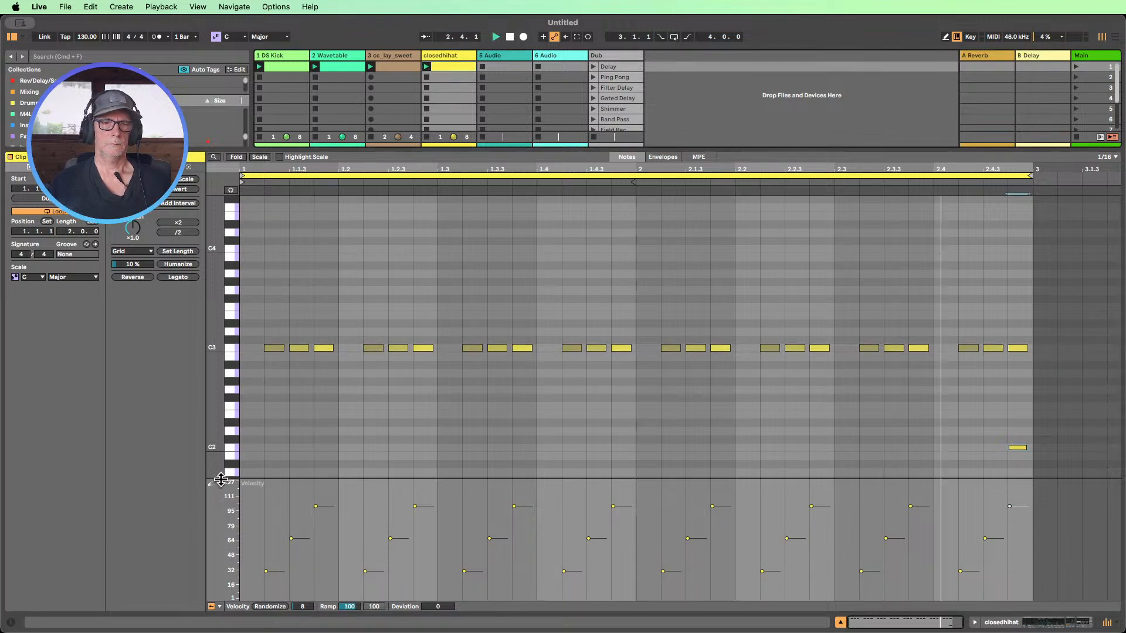
pyautogui.moveTo(221, 480); pyautogui.dragTo(222, 536)
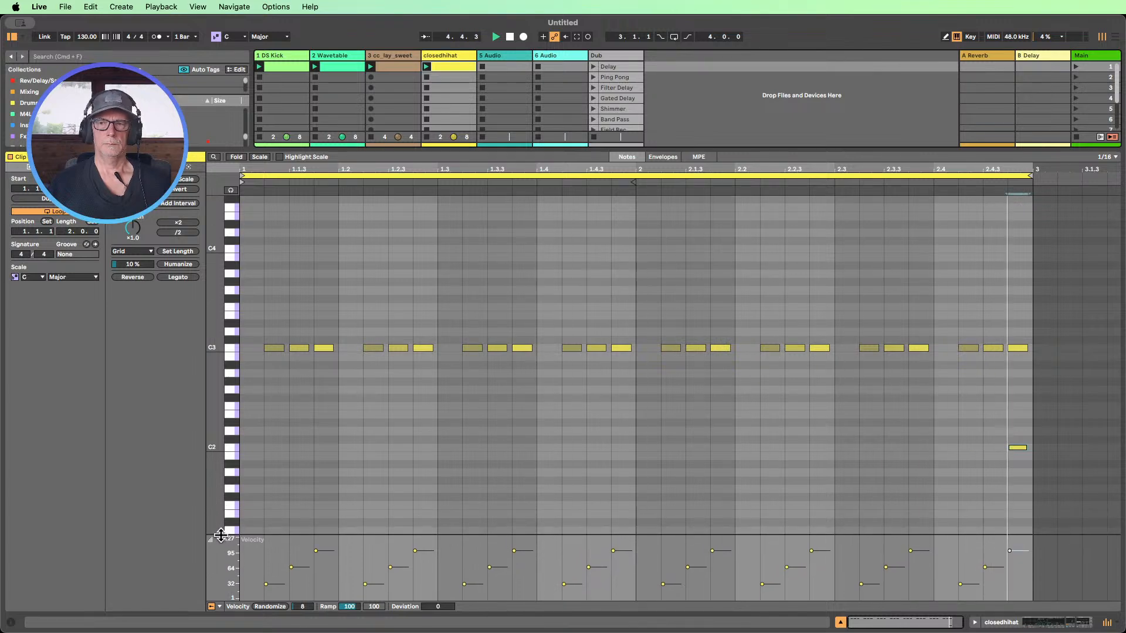
pyautogui.click(1018, 453)
pyautogui.click(1017, 448)
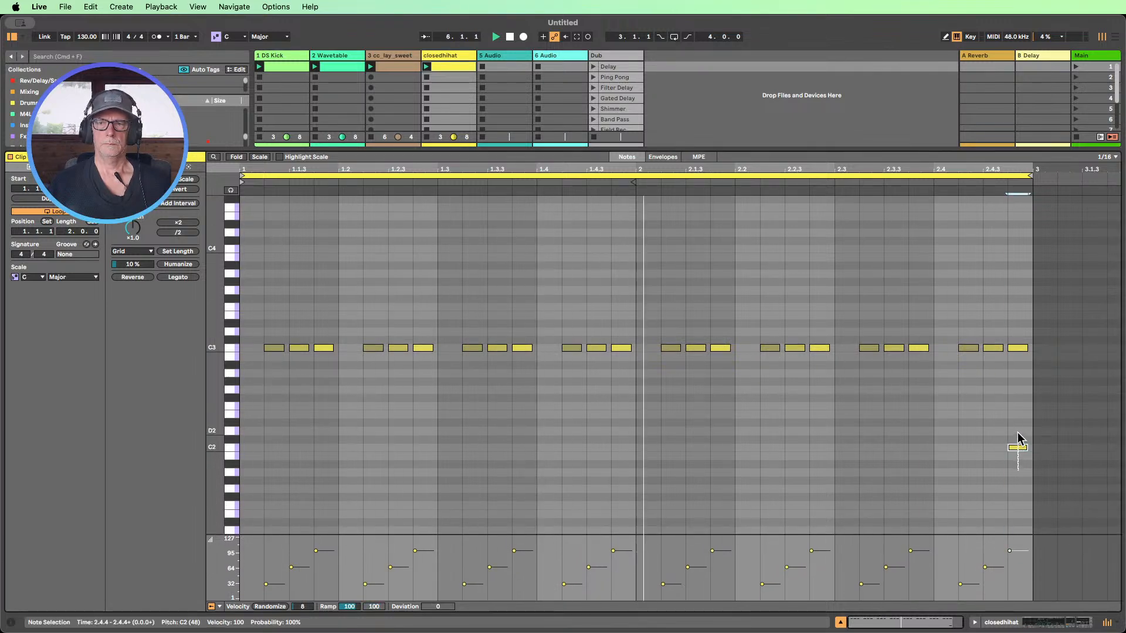
pyautogui.moveTo(1017, 447); pyautogui.dragTo(1021, 447)
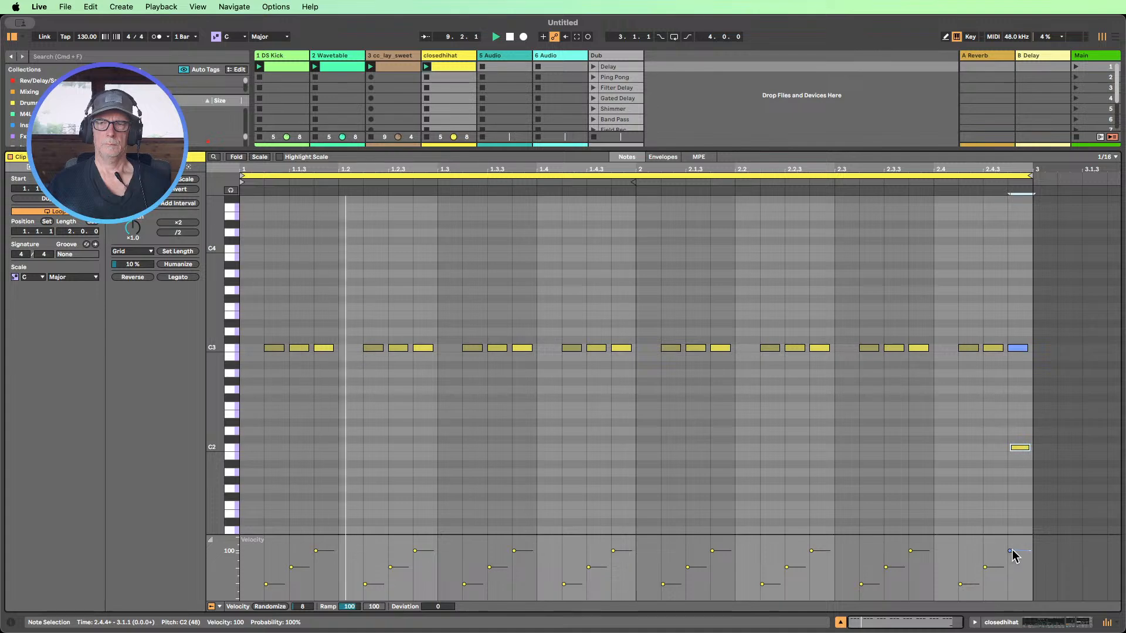
pyautogui.moveTo(1010, 551); pyautogui.dragTo(1010, 542)
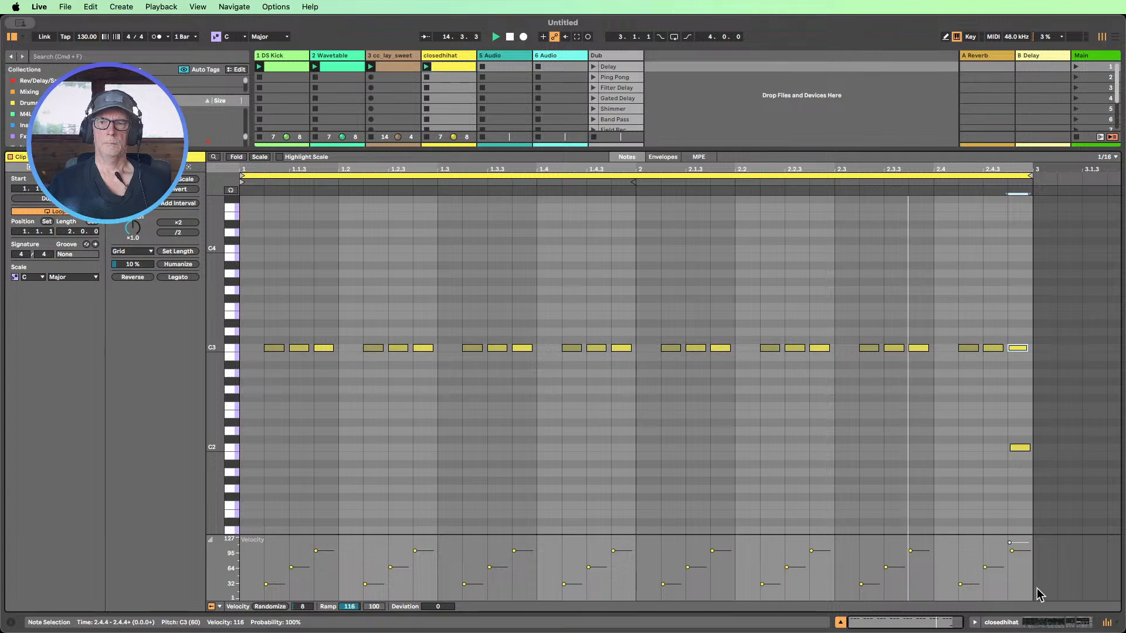
# - Set the hi-hat sampler's amplitude decay to 379 ms, switch Phaser-Flanger on, and collapse the Erosion device
pyautogui.click(1010, 625)
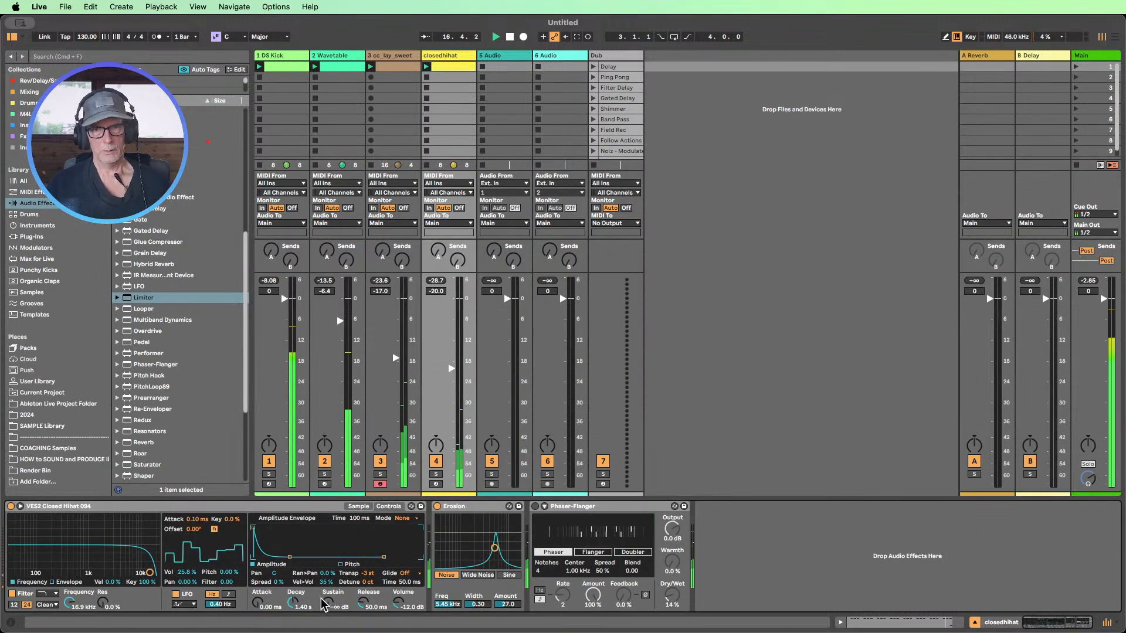
pyautogui.moveTo(292, 604); pyautogui.dragTo(291, 632)
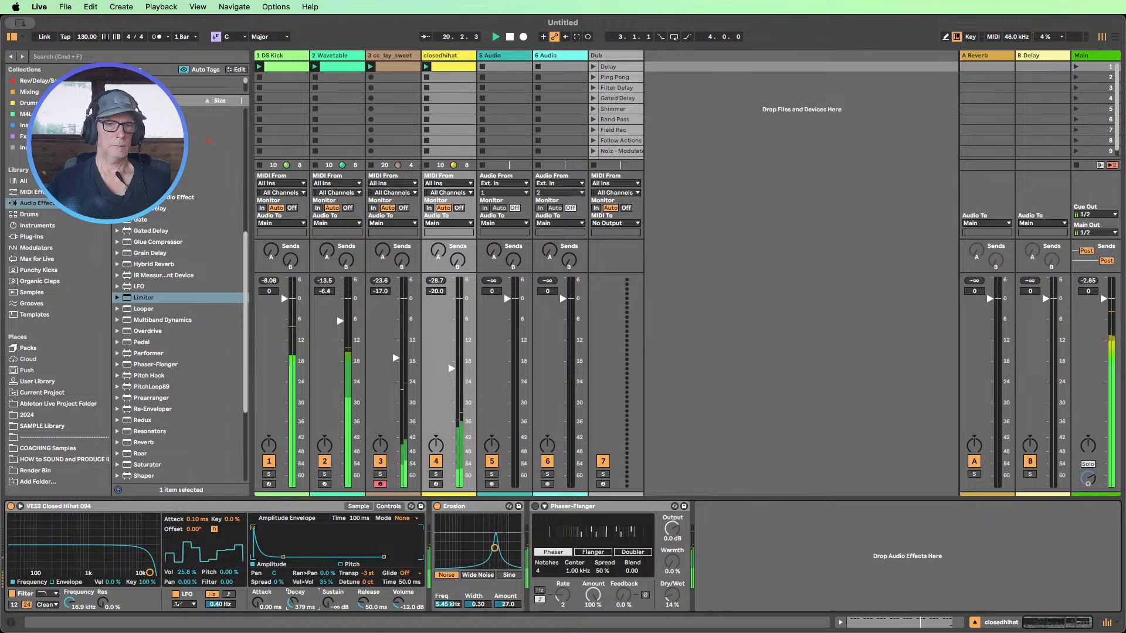
pyautogui.click(535, 506)
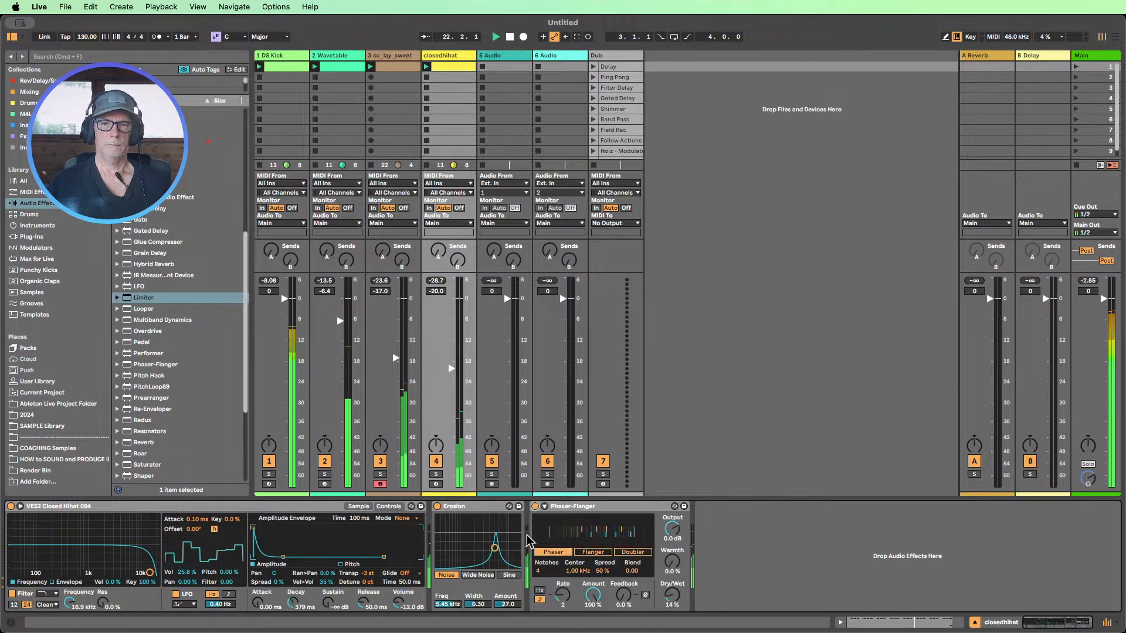
pyautogui.doubleClick(465, 507)
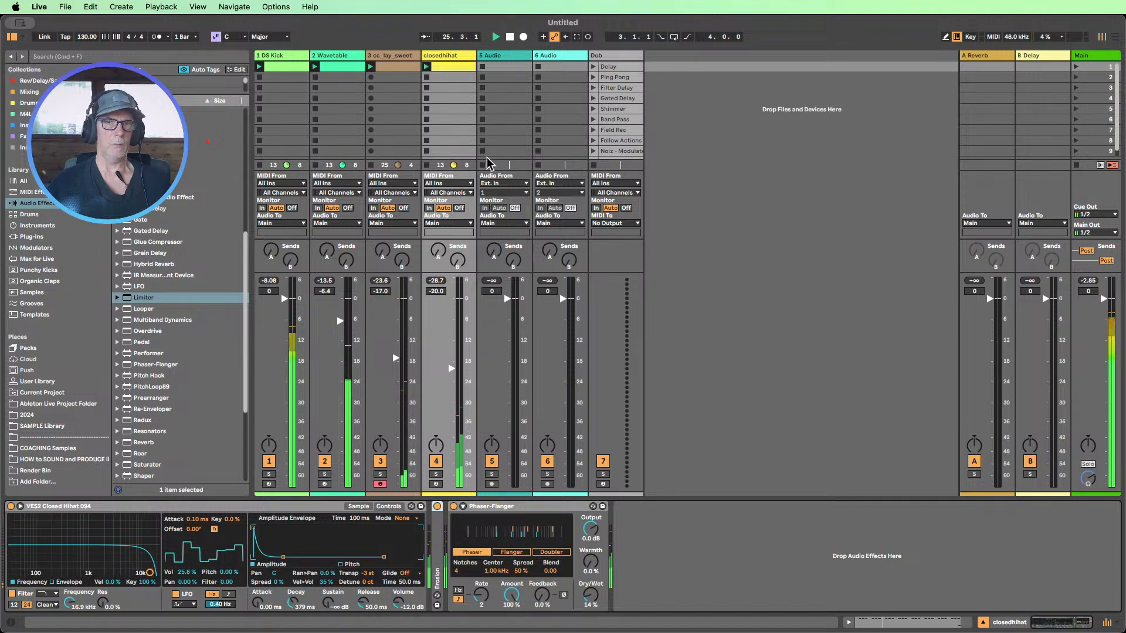
# - Stop playback and rename the cc_lay_sweet track as Clap
pyautogui.click(509, 36)
pyautogui.click(390, 56)
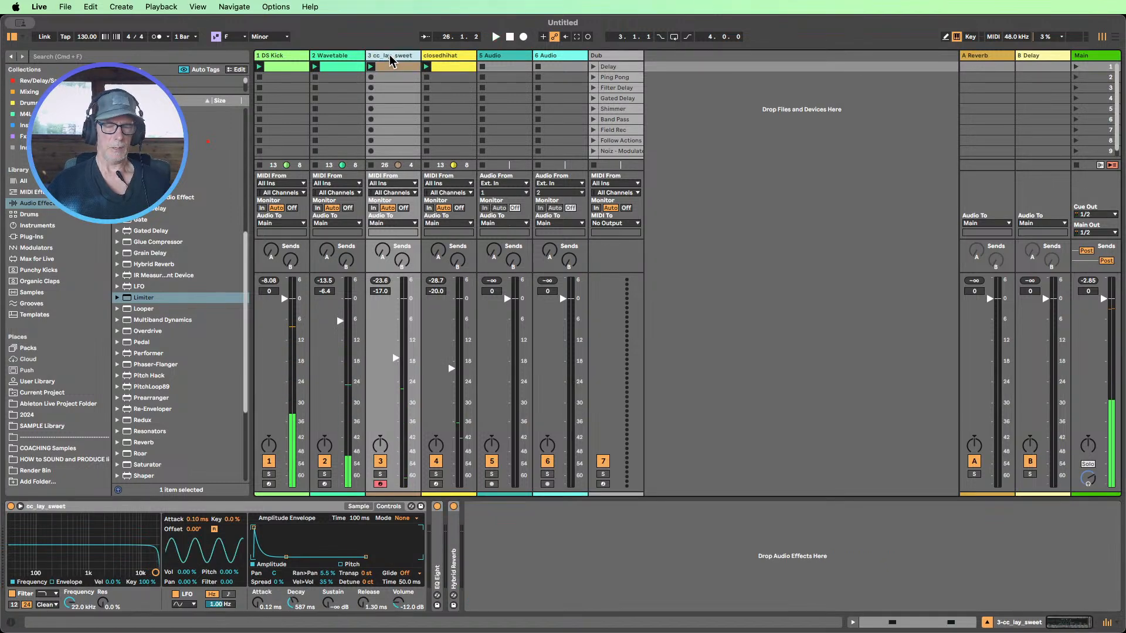
pyautogui.press('super+r')
pyautogui.write('c')
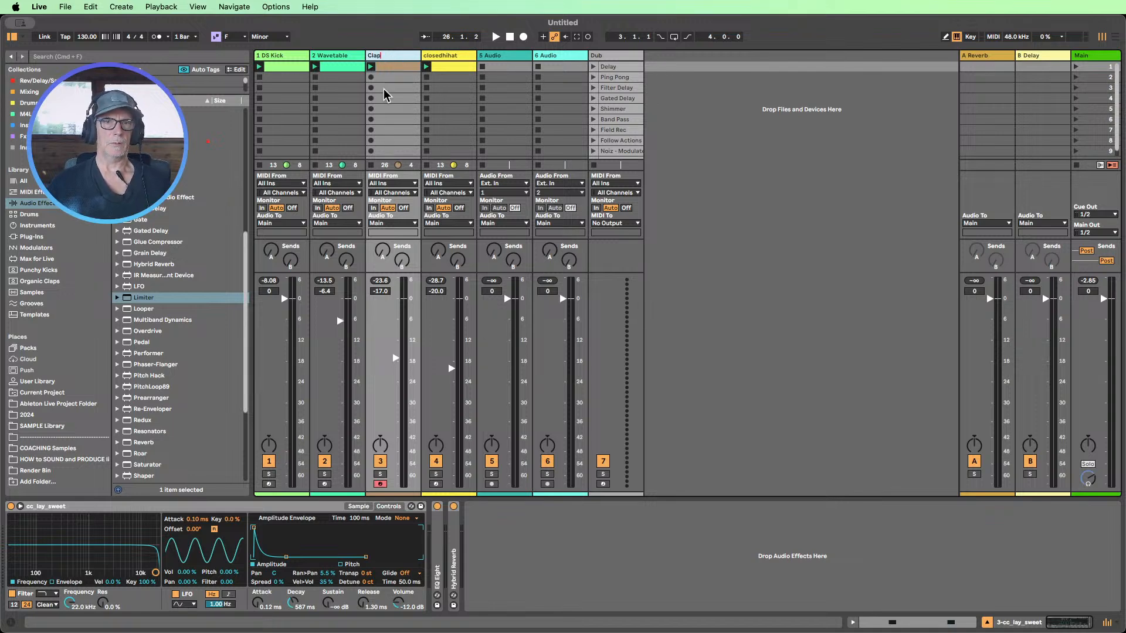
pyautogui.click(387, 78)
# - Rename the Wavetable track as Bass and the DS Kick track as Kick
pyautogui.press('super+r')
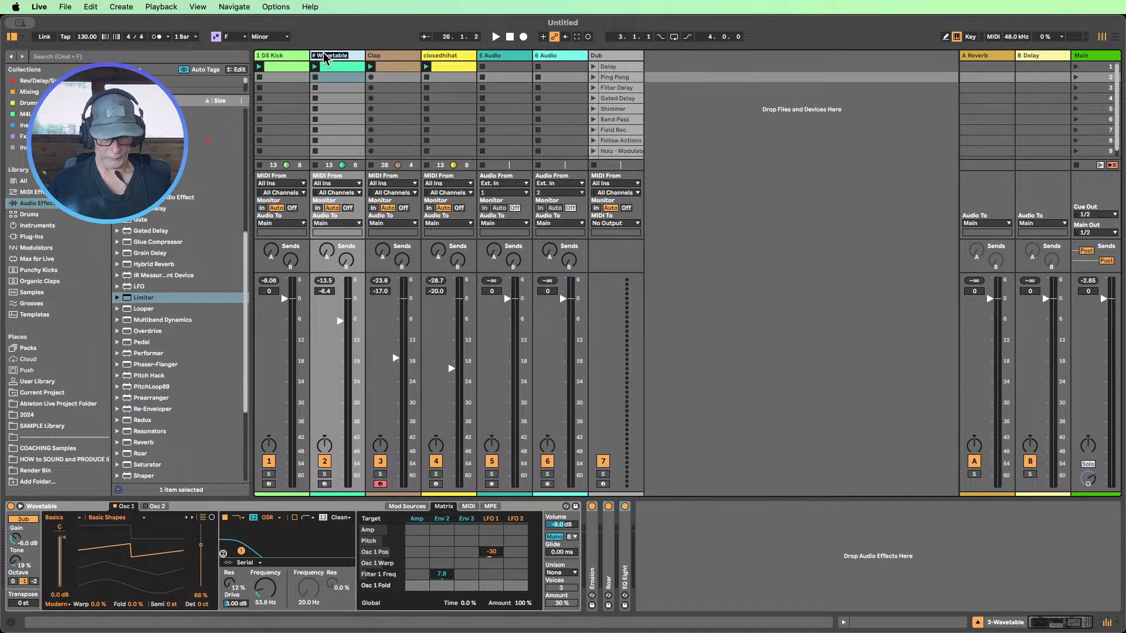
pyautogui.write('Bass')
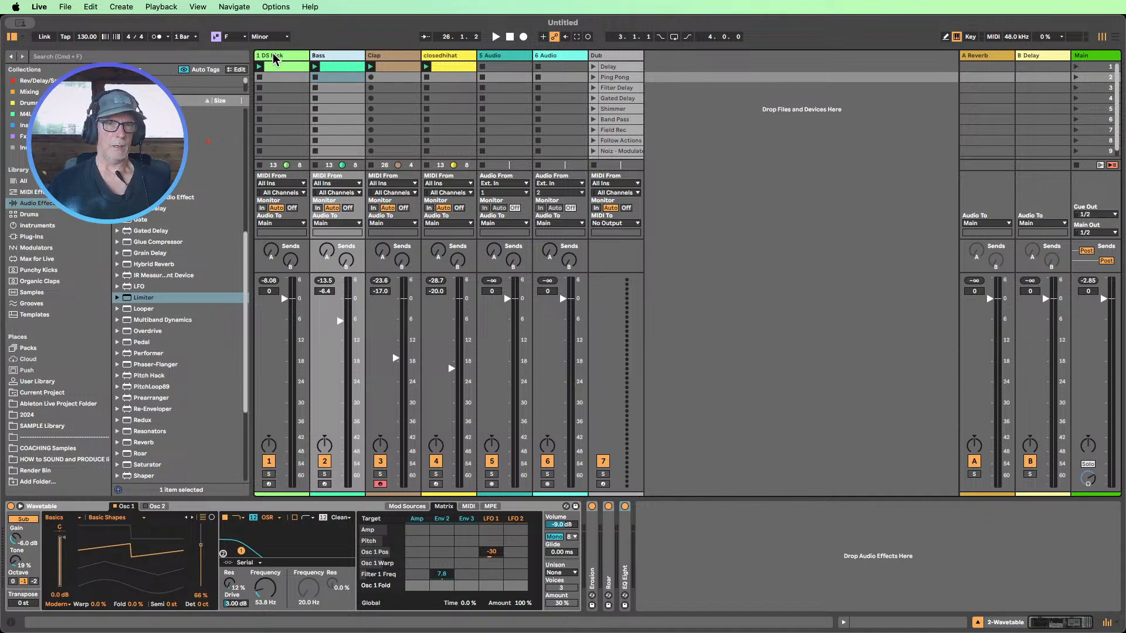
pyautogui.click(276, 57)
pyautogui.press('super+r')
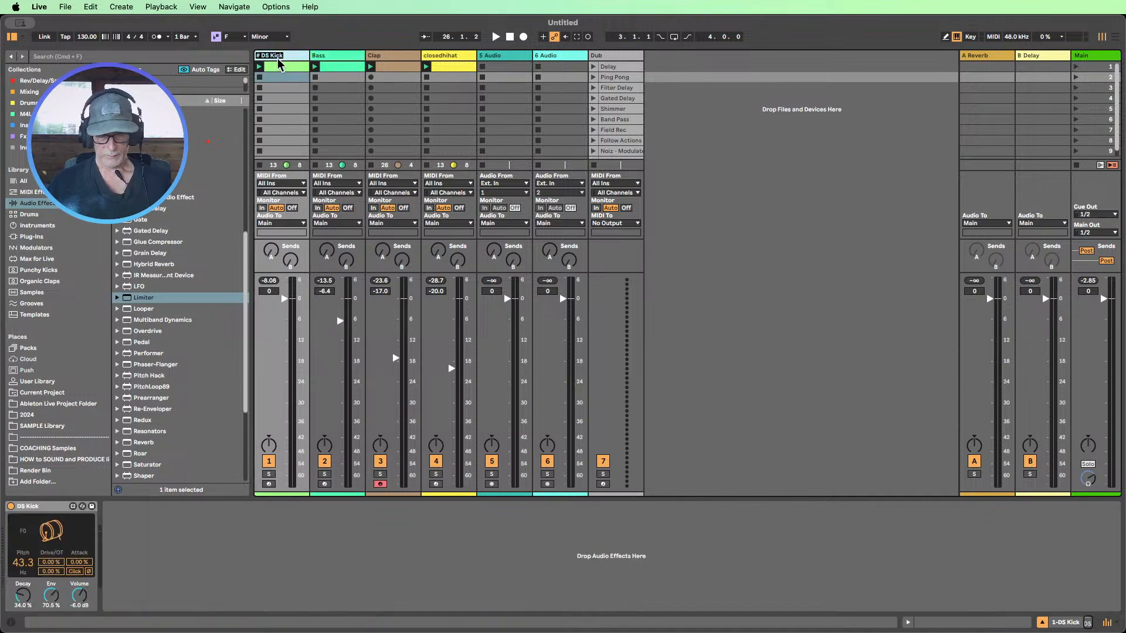
pyautogui.write('Ki')
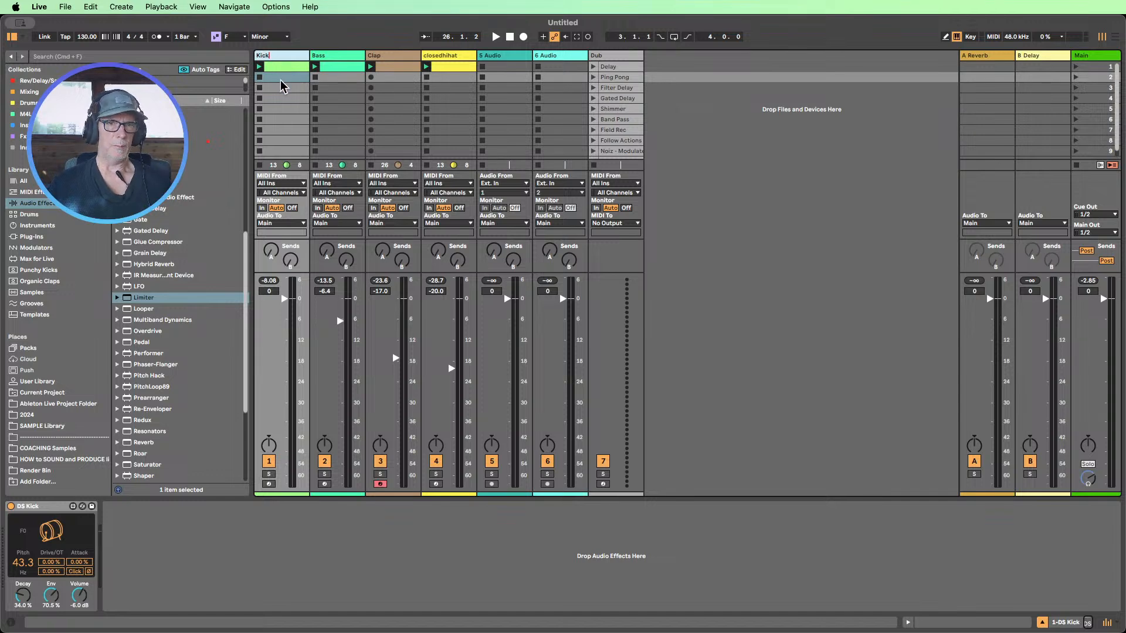
pyautogui.press('Return')
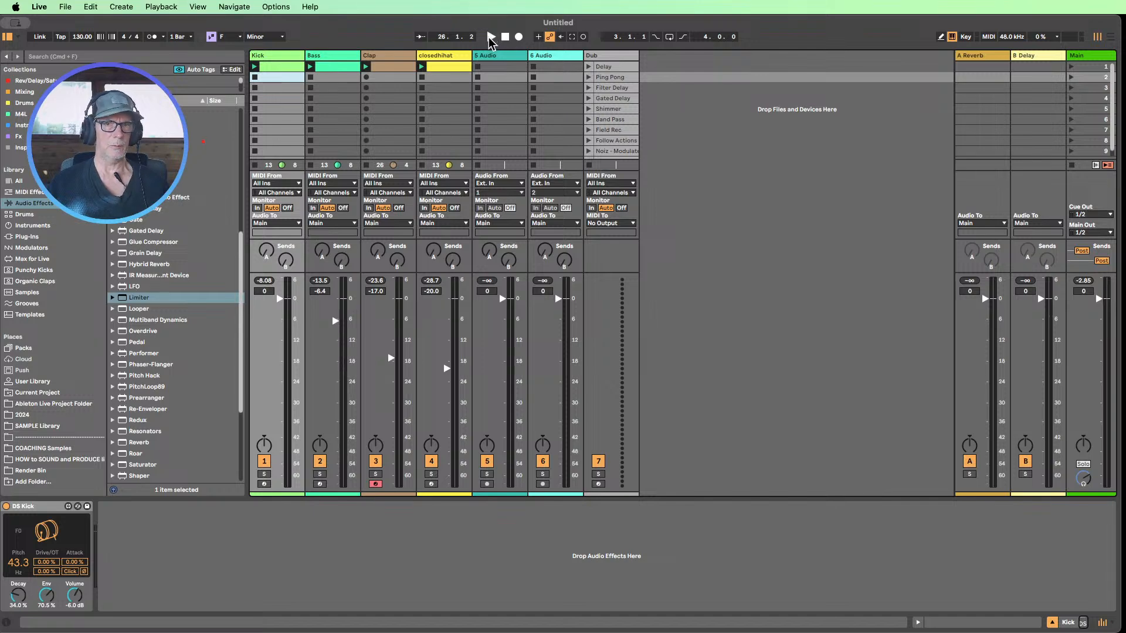
# - Play the set, start hot-swapping the closedhihat sample, and audition zombie.wav and the Zither samples with the hi-hat clip stopped
pyautogui.click(491, 36)
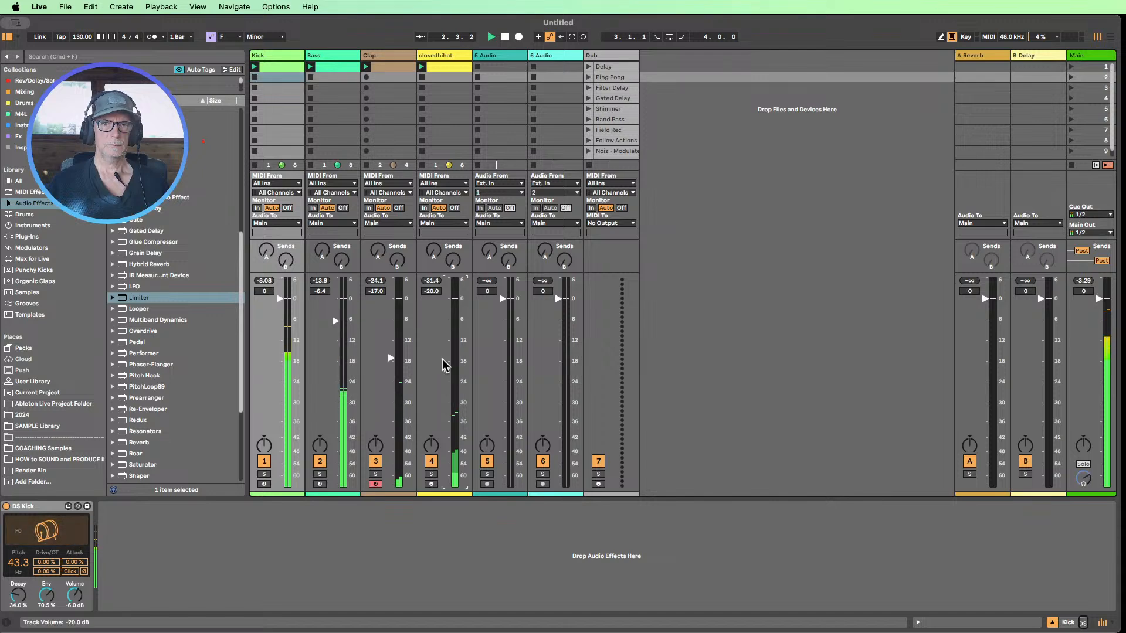
pyautogui.click(435, 56)
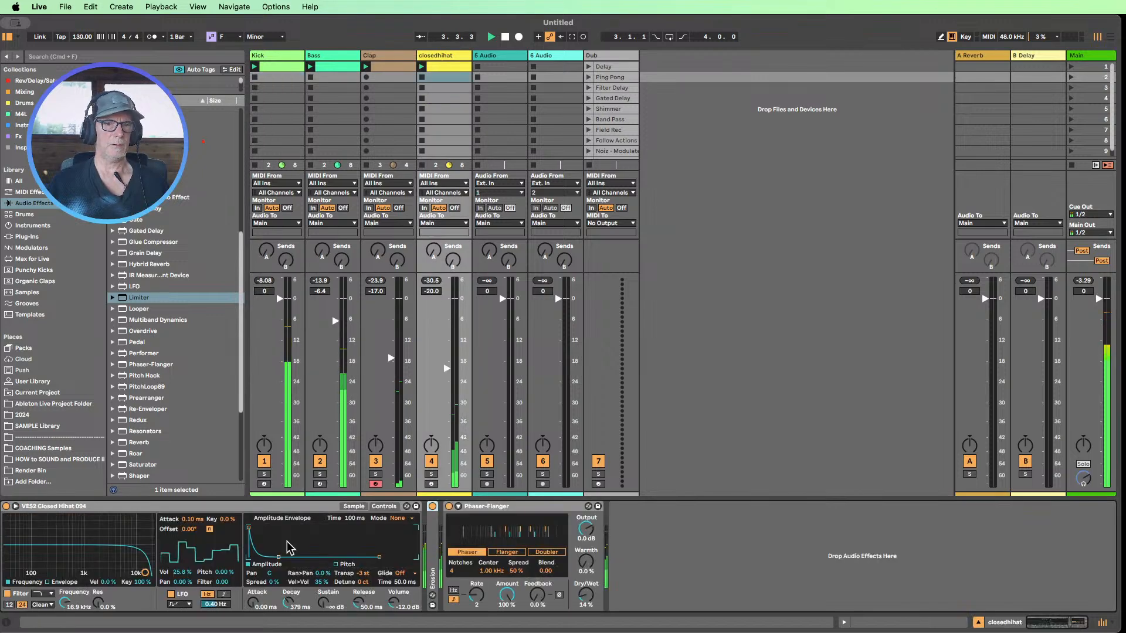
pyautogui.scroll(-5, 147, 352)
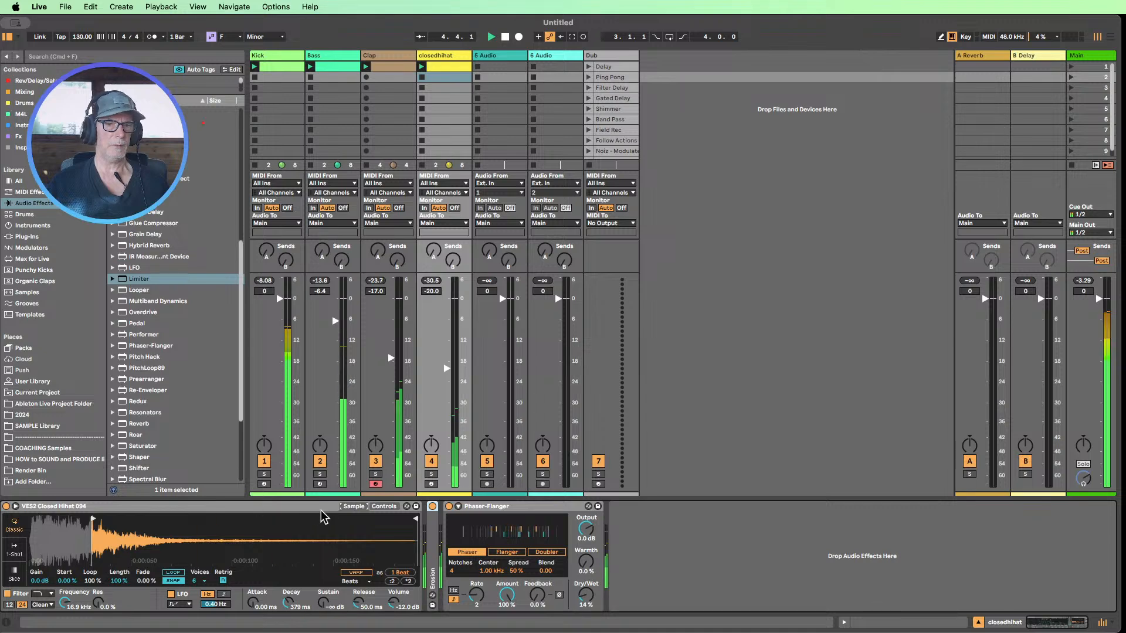
pyautogui.click(411, 563)
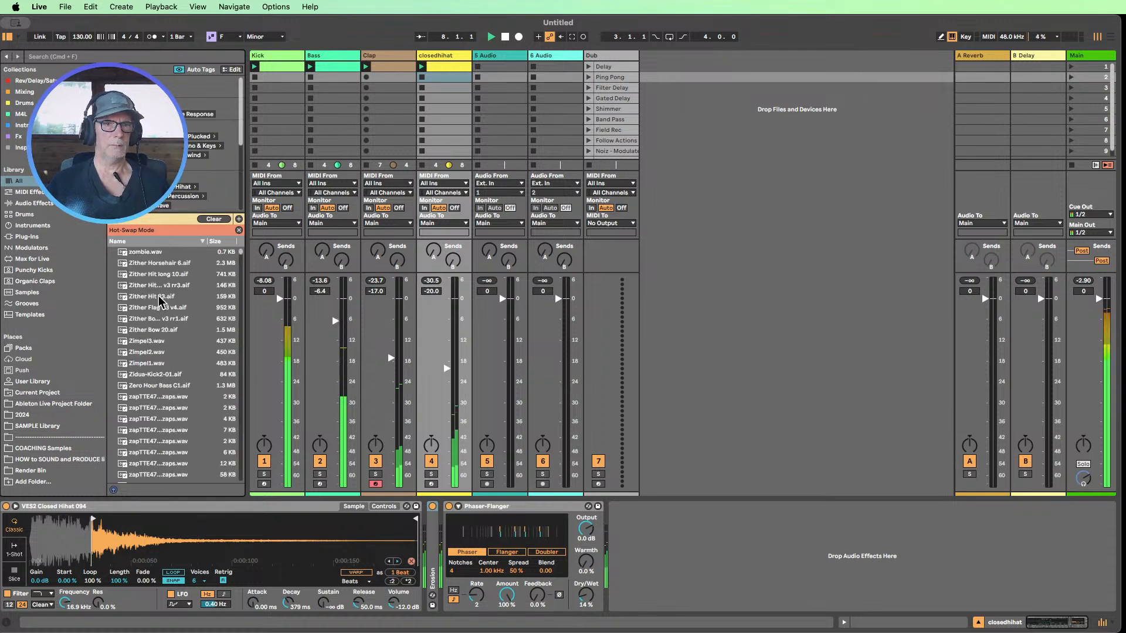
pyautogui.click(146, 252)
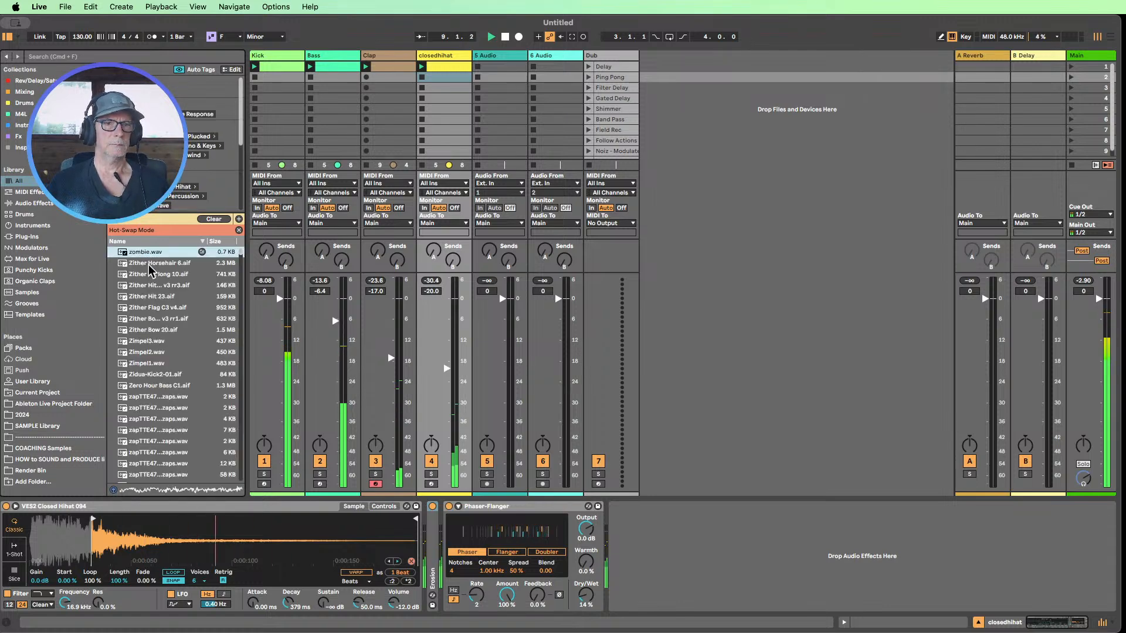
pyautogui.click(505, 36)
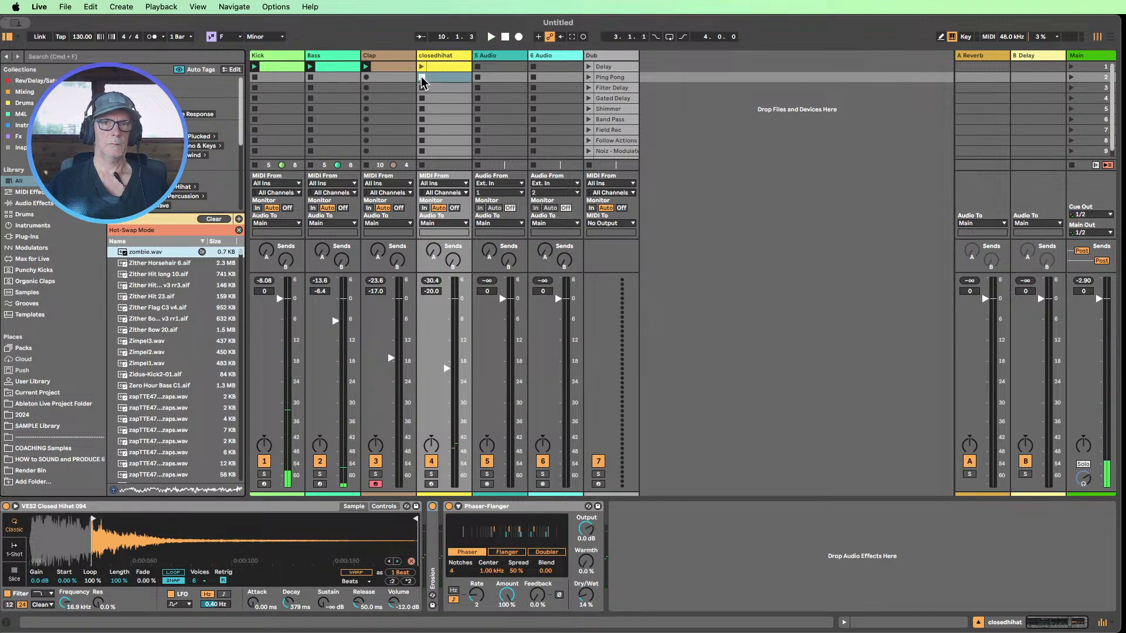
pyautogui.press('space')
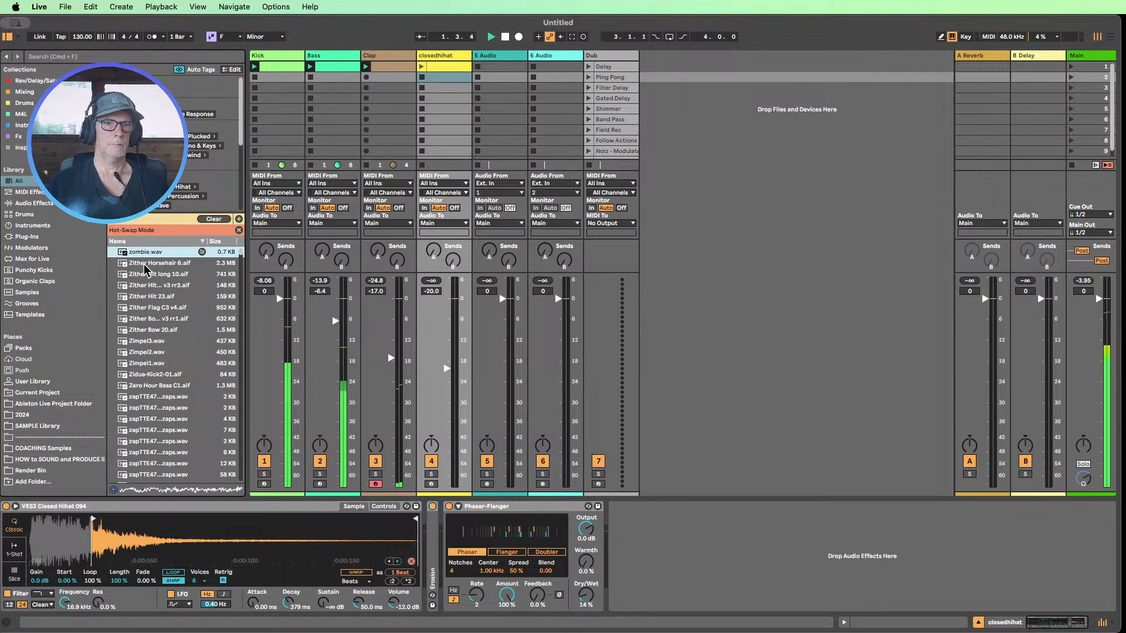
pyautogui.click(143, 265)
pyautogui.click(143, 275)
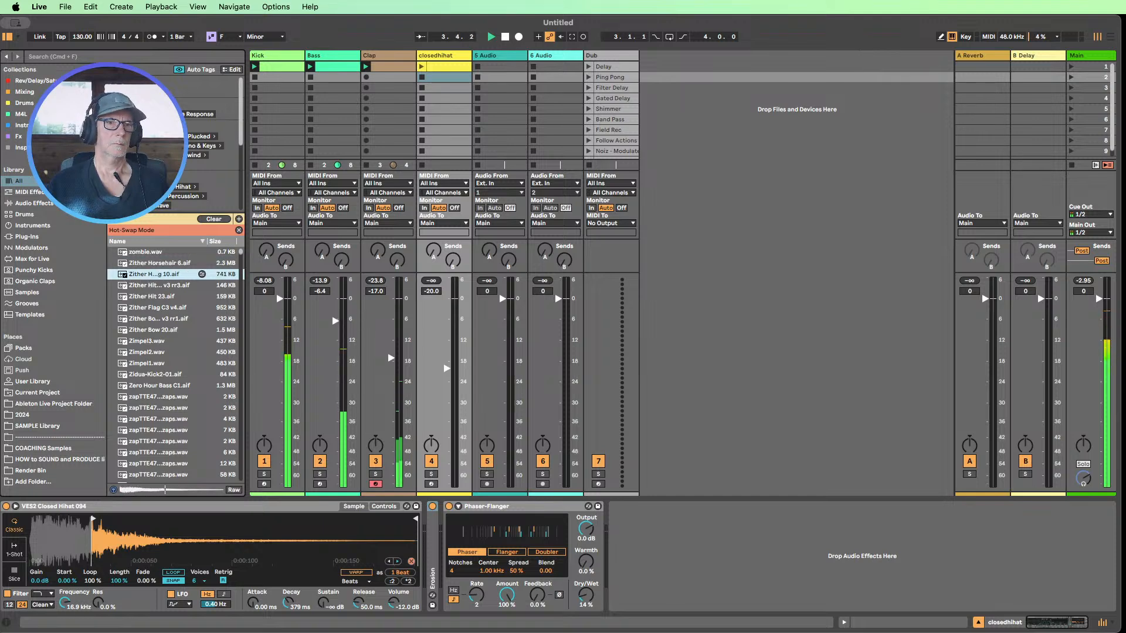
# - Search the replacement samples for Hihat and audition the first wa_tanzb 07 sample against the beat
pyautogui.click(50, 55)
pyautogui.write('H')
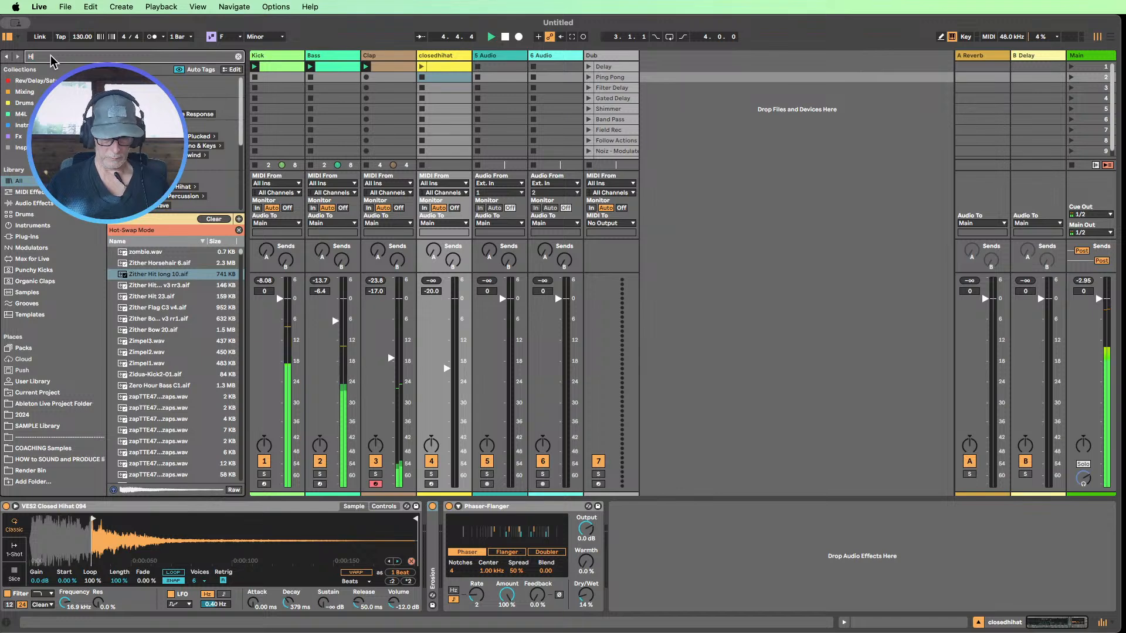
pyautogui.write('ihat')
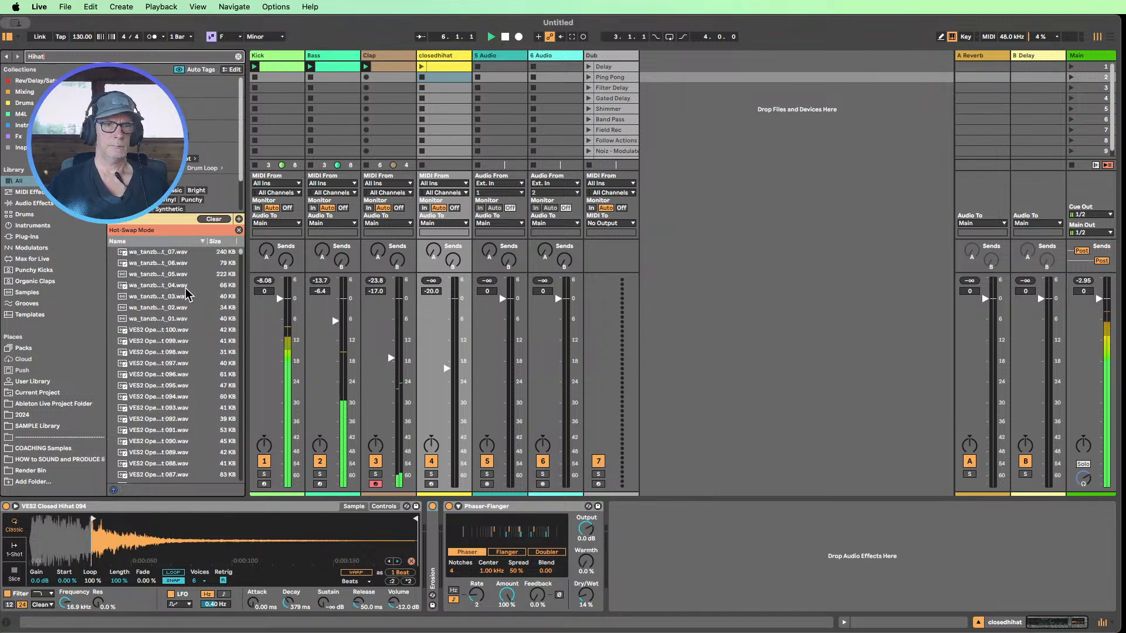
pyautogui.click(159, 253)
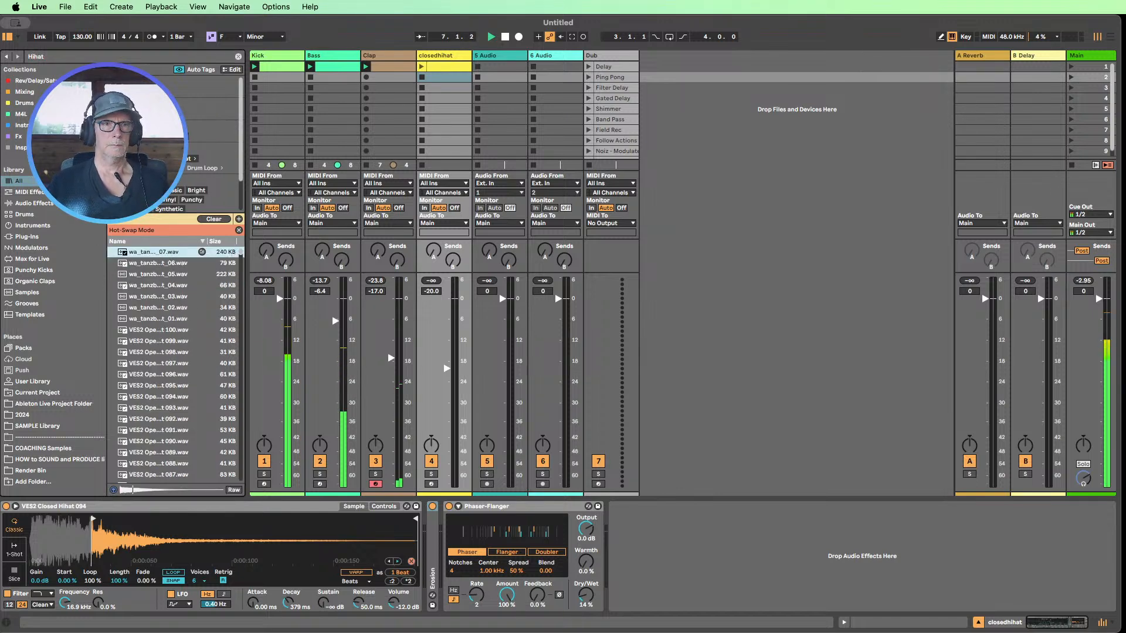
# - Search for closed hihat and audition the VES2 Closed Hihat samples 100, 084, 083 and 080
pyautogui.click(49, 57)
pyautogui.moveTo(49, 58); pyautogui.dragTo(29, 55)
pyautogui.write('Closed hihat')
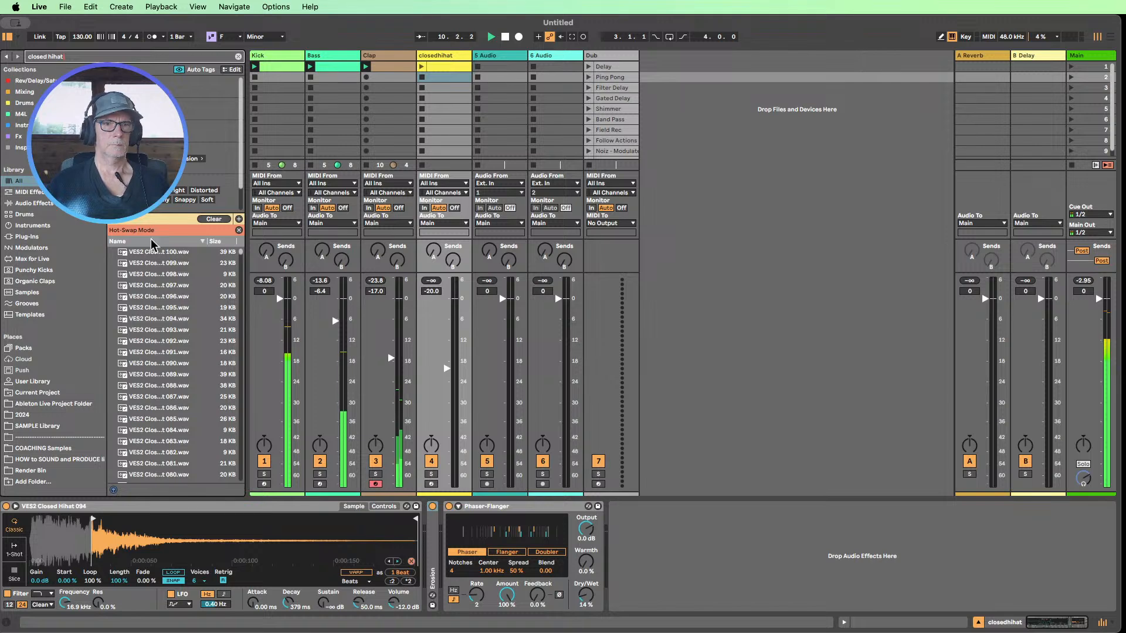
pyautogui.click(152, 255)
pyautogui.scroll(-3, 157, 321)
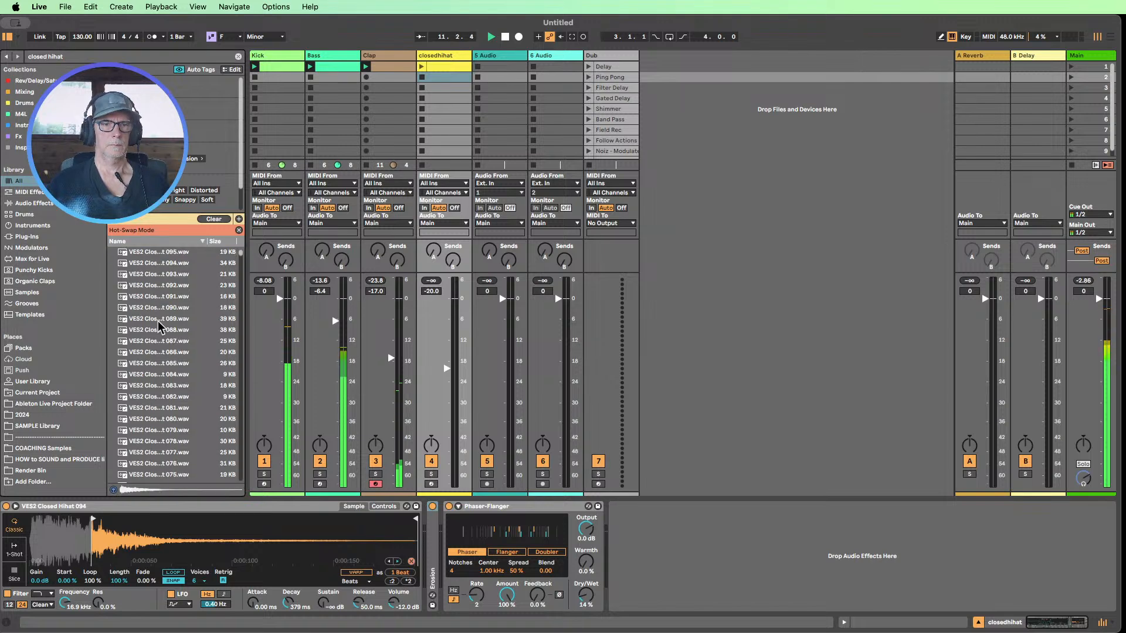
pyautogui.click(163, 376)
pyautogui.click(157, 387)
pyautogui.click(166, 419)
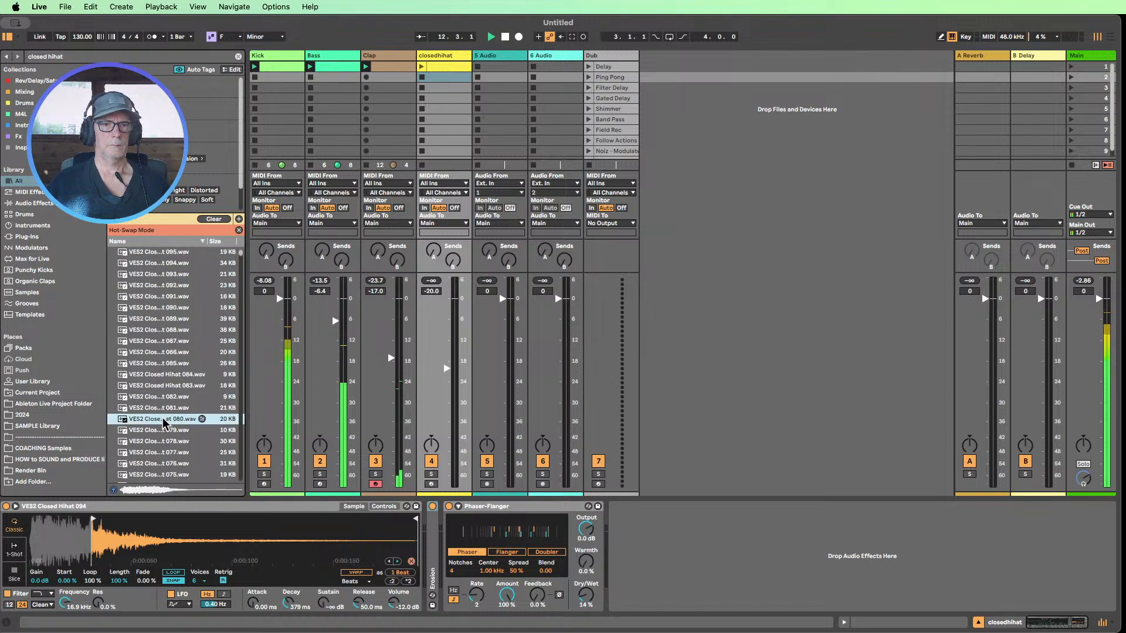
pyautogui.scroll(-2, 156, 451)
# - Delete the VES2 Closed Hihat 094 sampler from the closedhihat track, keeping its effects
pyautogui.click(131, 507)
pyautogui.press('q')
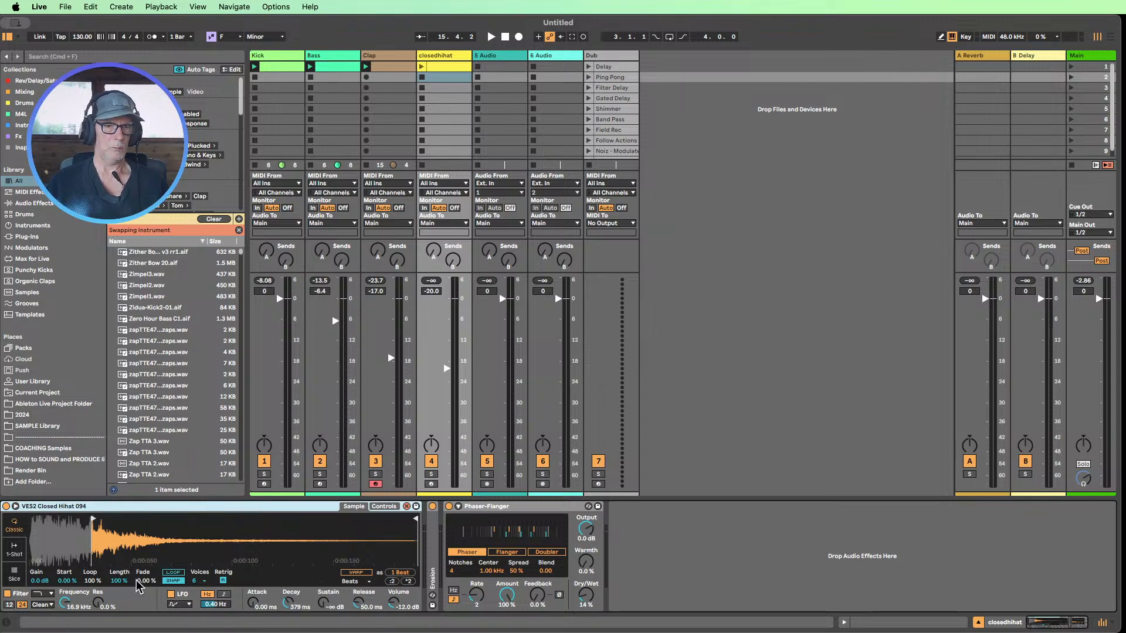
pyautogui.click(384, 507)
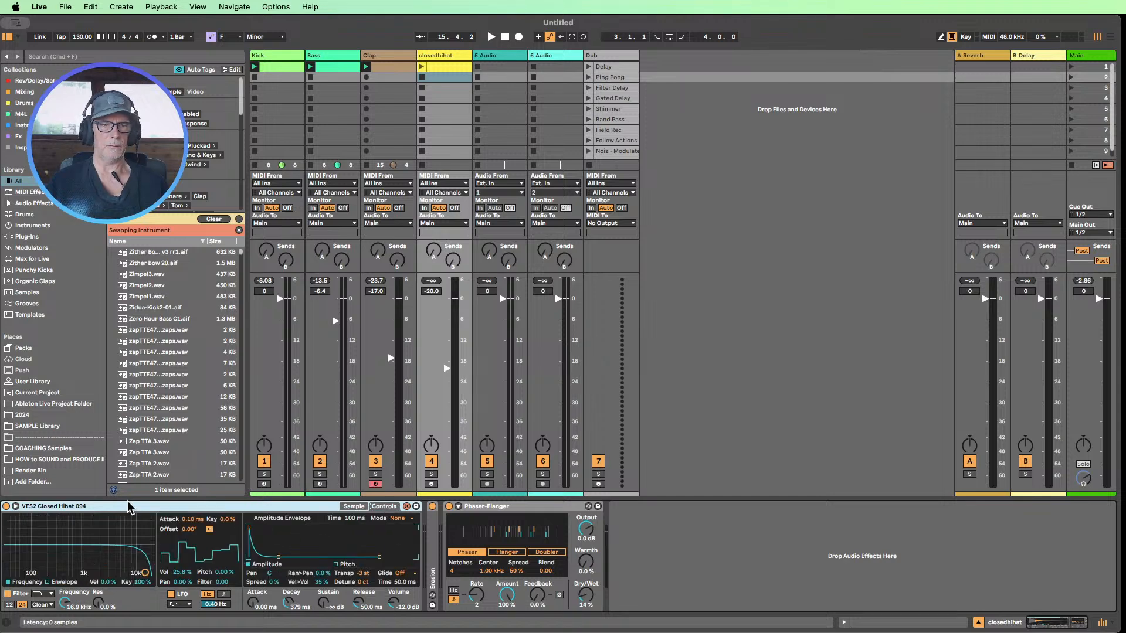
pyautogui.press('Delete')
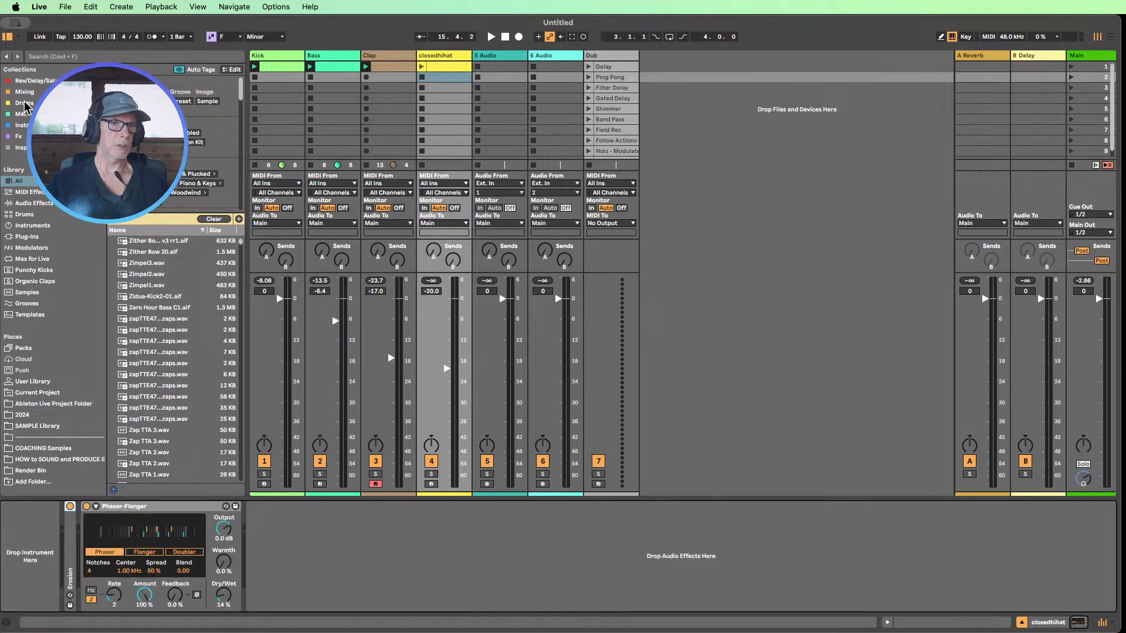
# - Load the 2021_HiHats Closed drum rack from the Drums collection as the closedhihat track's instrument
pyautogui.click(23, 102)
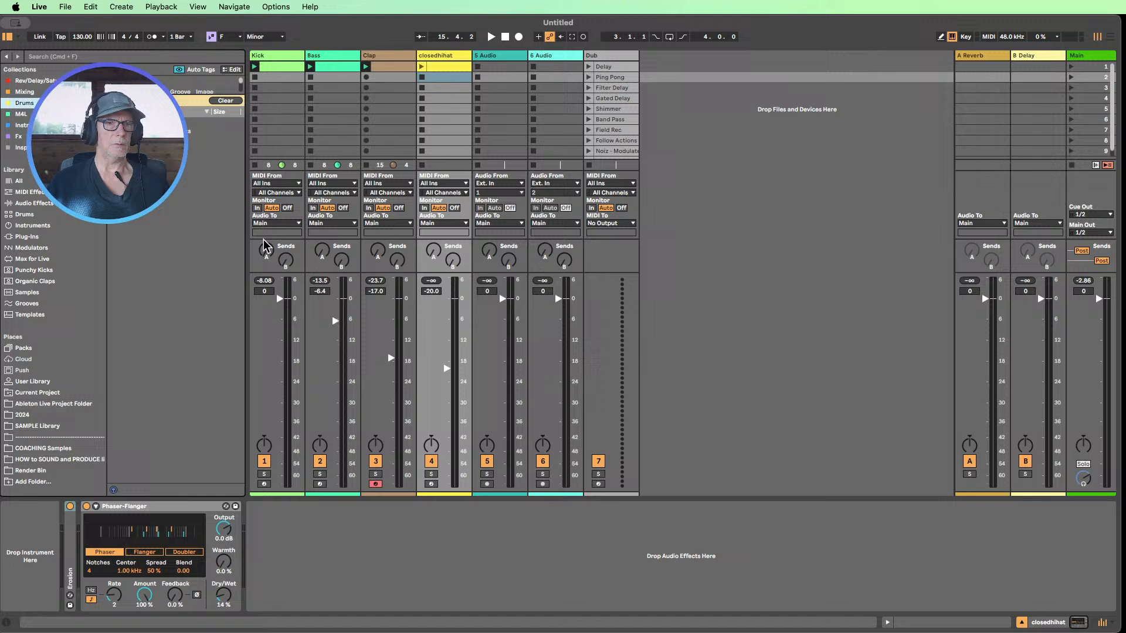
pyautogui.click(223, 102)
pyautogui.scroll(-3, 209, 211)
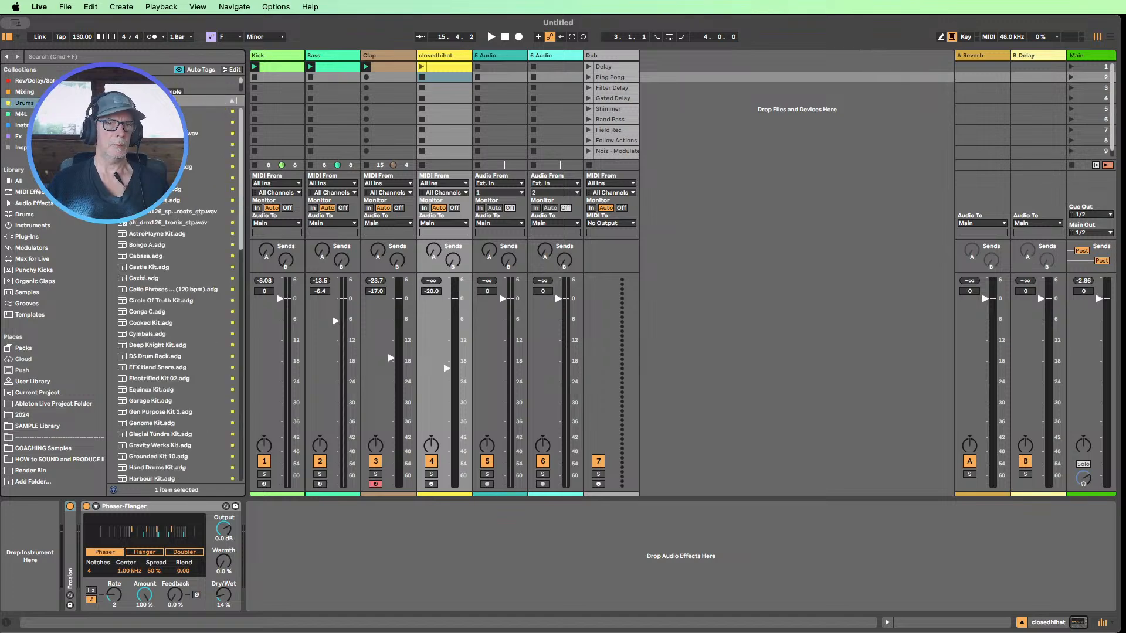
pyautogui.scroll(10, 205, 188)
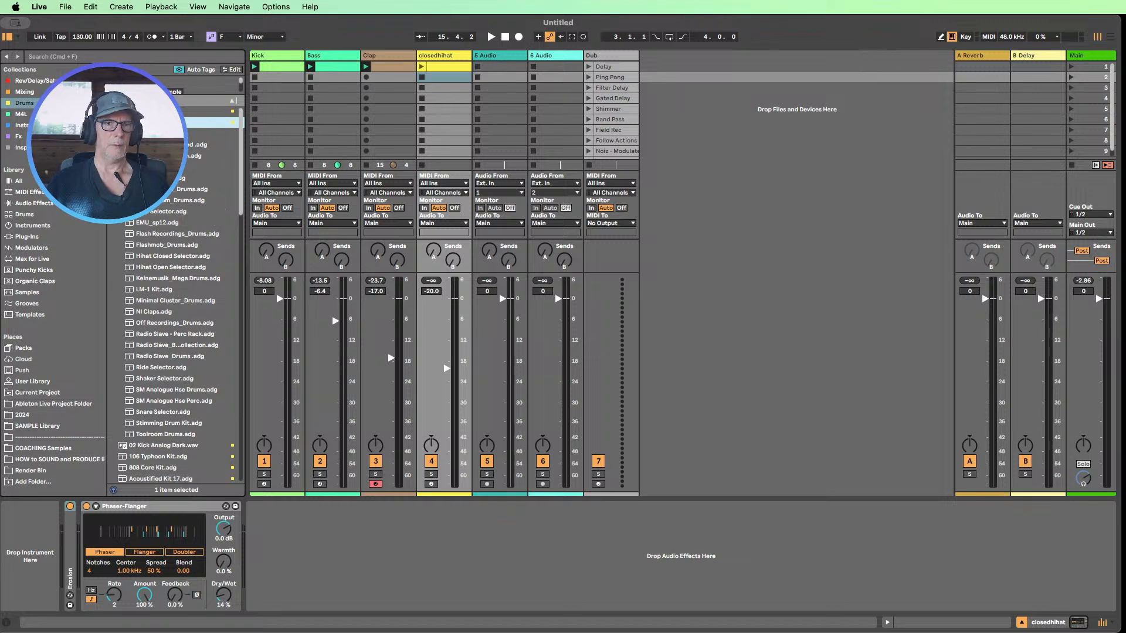
pyautogui.moveTo(170, 145); pyautogui.dragTo(46, 554)
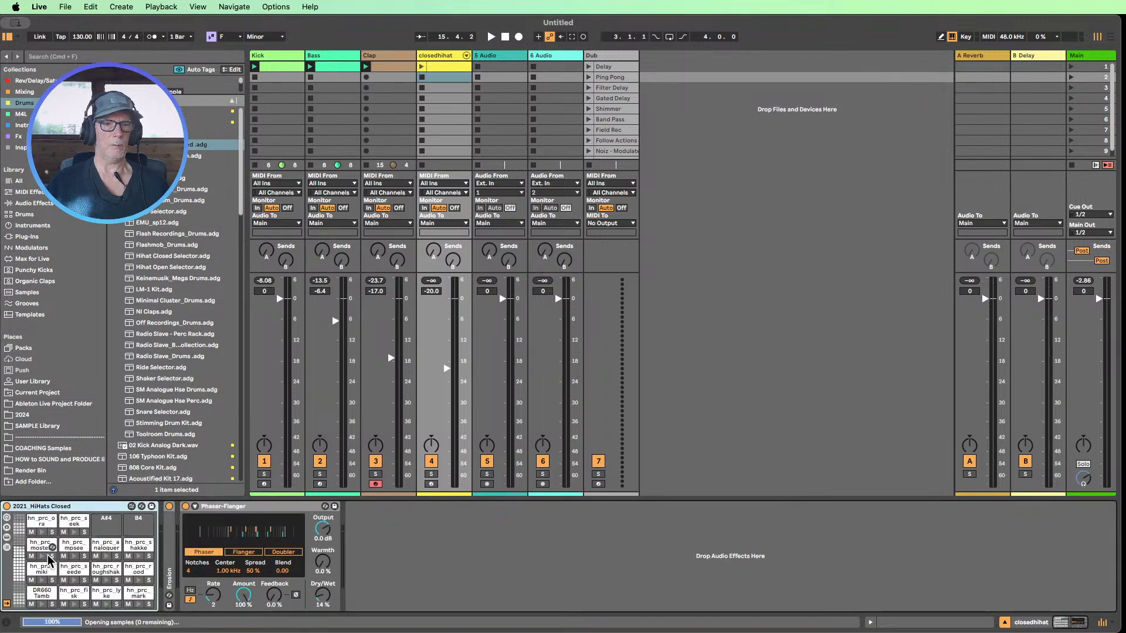
# - Play the closedhihat clip and open its notes for editing at the ACR_HAT16 row
pyautogui.click(417, 66)
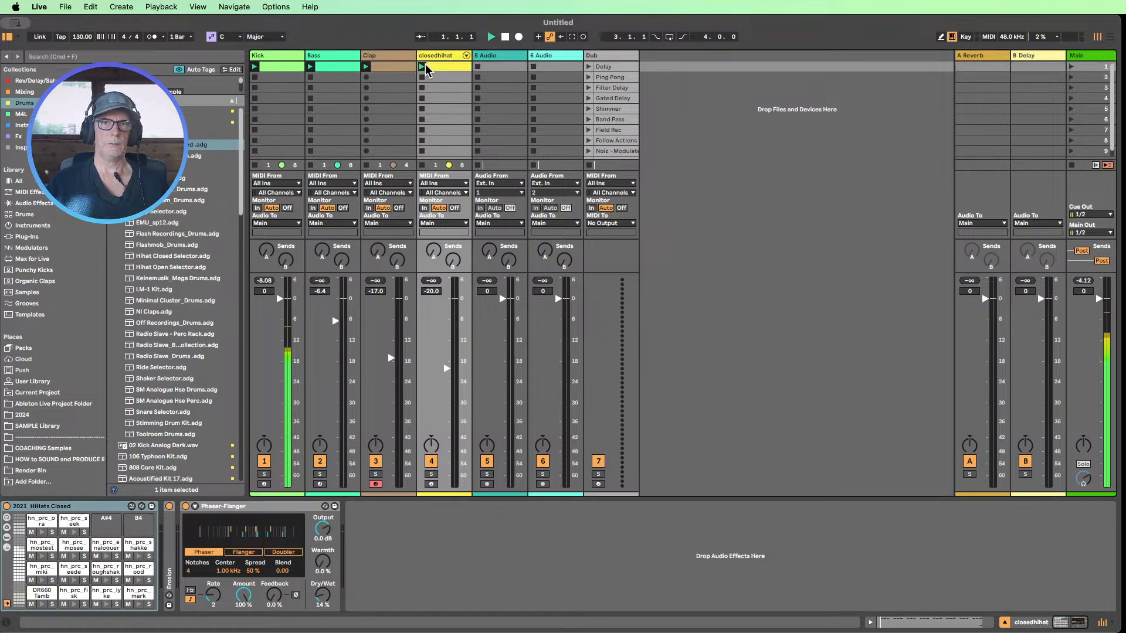
pyautogui.doubleClick(439, 64)
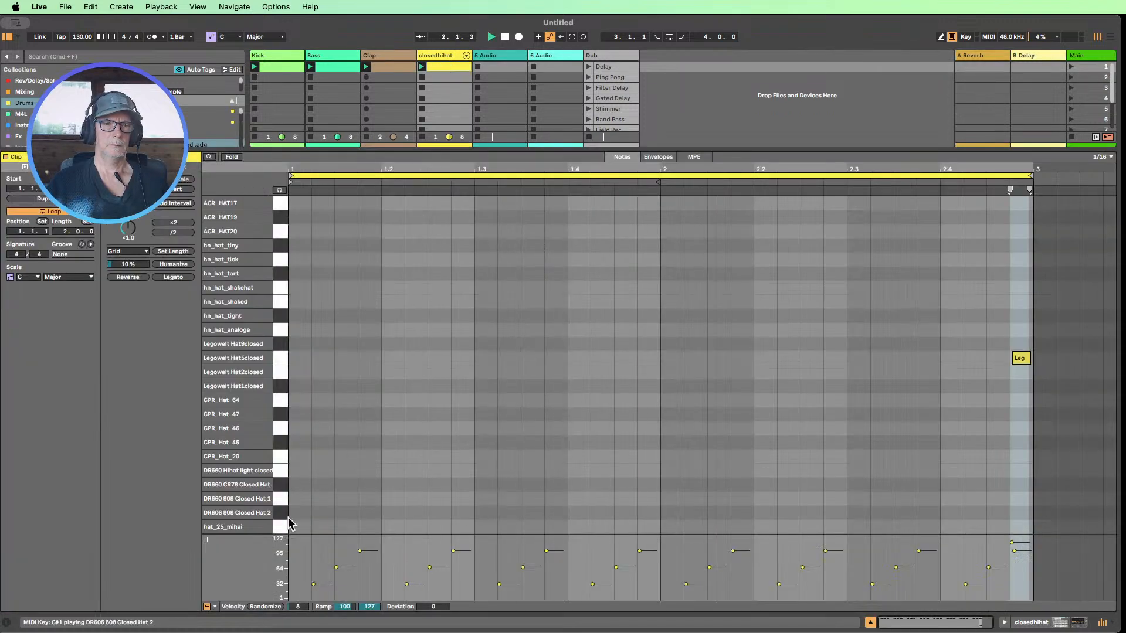
pyautogui.scroll(6, 287, 445)
# - Select every ACR_HAT16 note and try them on lower pads during playback, ending on the CPR_Hat_20 row
pyautogui.click(278, 393)
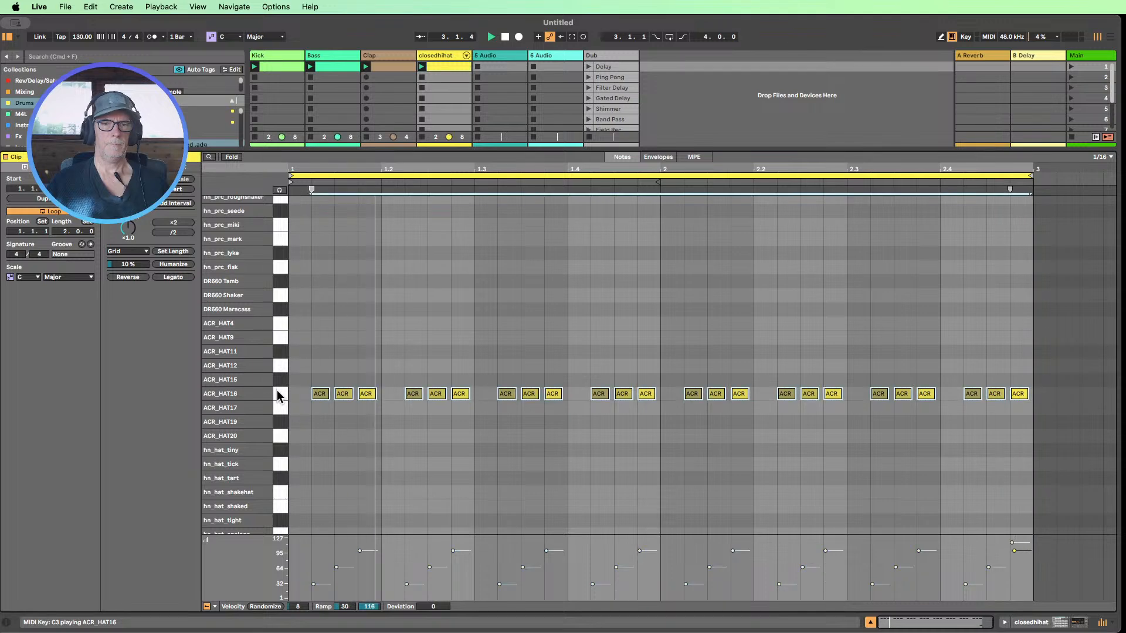
pyautogui.press('Down')
pyautogui.press('Down')
pyautogui.press('Down')
pyautogui.press('Down')
pyautogui.press('Down')
pyautogui.press('Down')
pyautogui.press('Down')
pyautogui.press('Down')
pyautogui.press('Down')
pyautogui.press('Down')
pyautogui.press('Down')
pyautogui.press('Down')
pyautogui.press('Down')
pyautogui.press('Down')
pyautogui.press('Down')
pyautogui.press('Down')
pyautogui.press('Down')
pyautogui.press('Down')
pyautogui.press('Down')
pyautogui.press('Down')
pyautogui.press('Down')
pyautogui.press('Down')
pyautogui.press('Down')
pyautogui.press('Down')
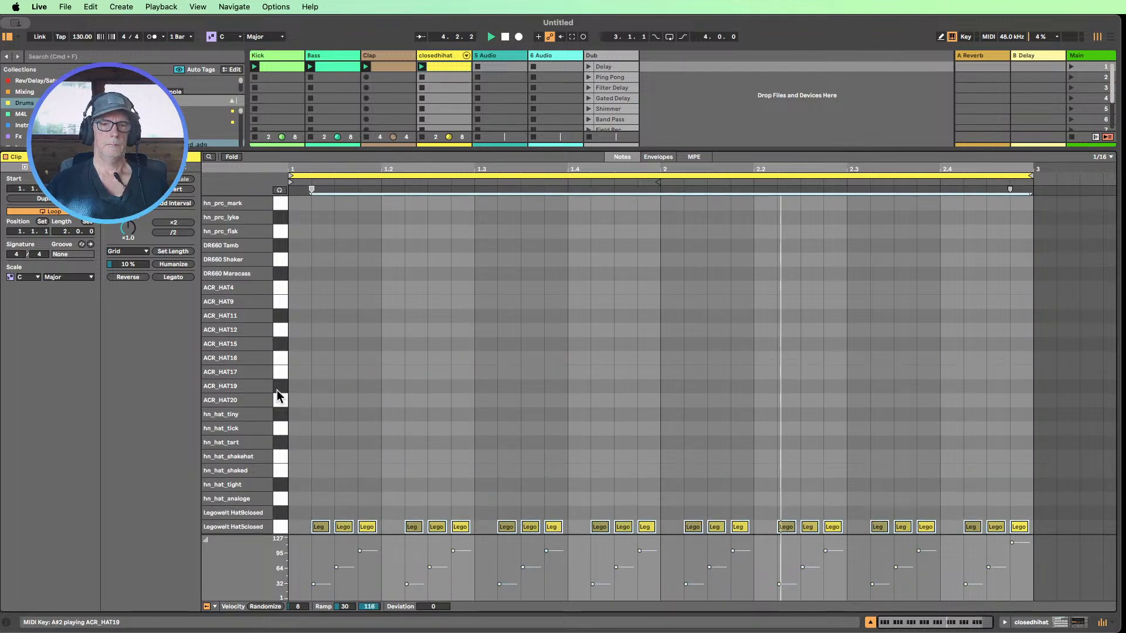
pyautogui.press('Up')
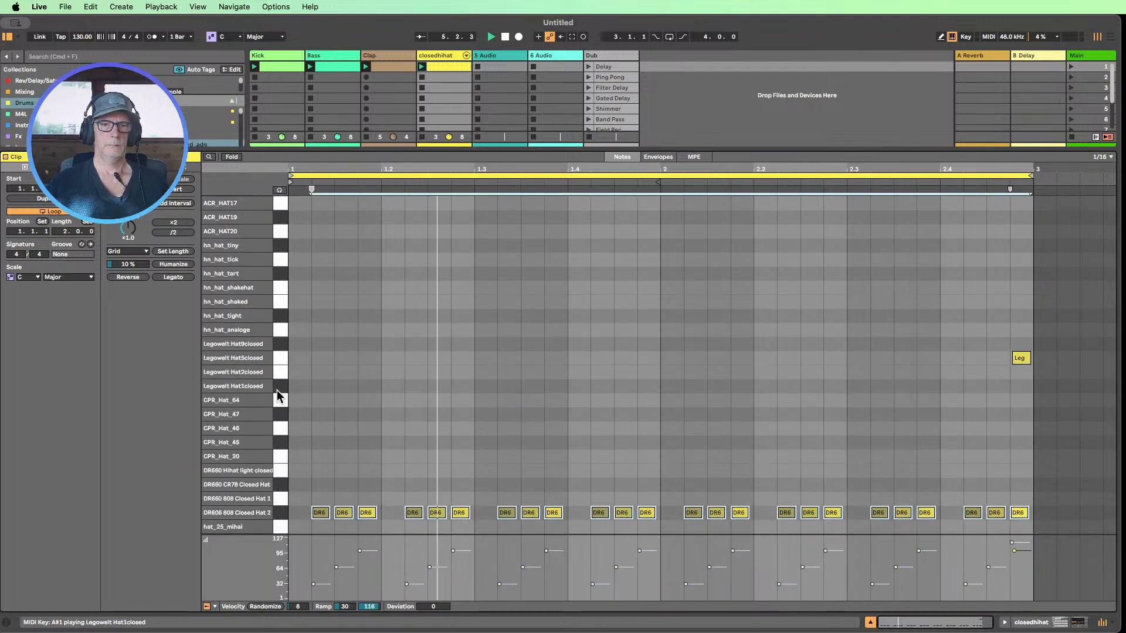
pyautogui.press('Up')
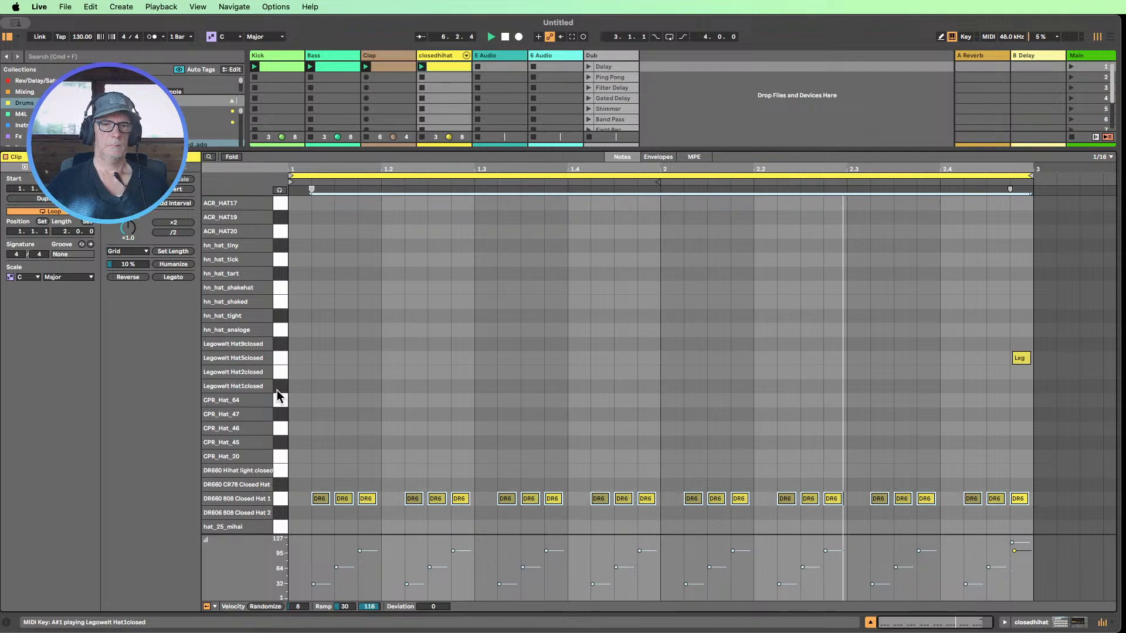
pyautogui.press('Up')
pyautogui.press('Up')
pyautogui.press('Up')
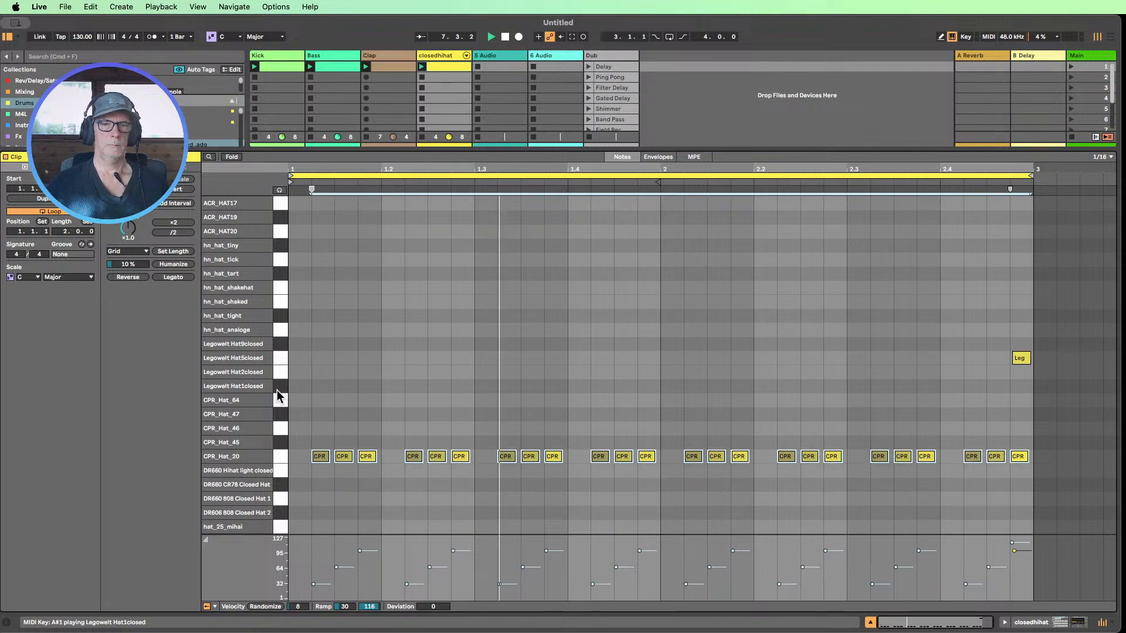
# - Move the selected hi-hat notes to the CPR_Hat_45 row, show that pad's Simpler in the rack during playback, and stop playback
pyautogui.press('Up')
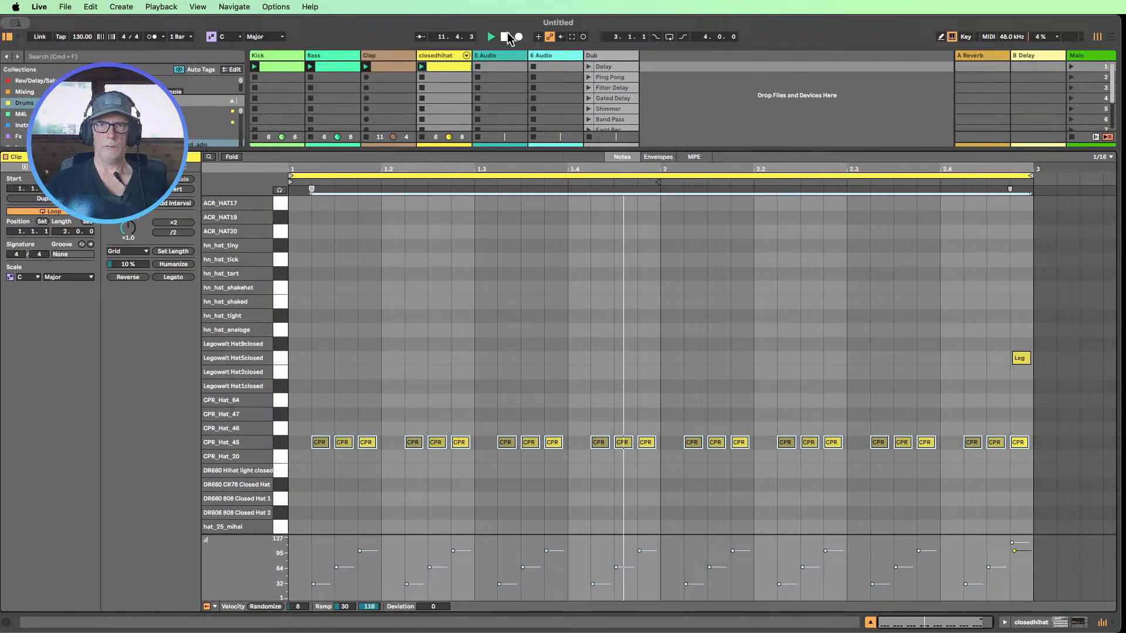
pyautogui.click(1006, 623)
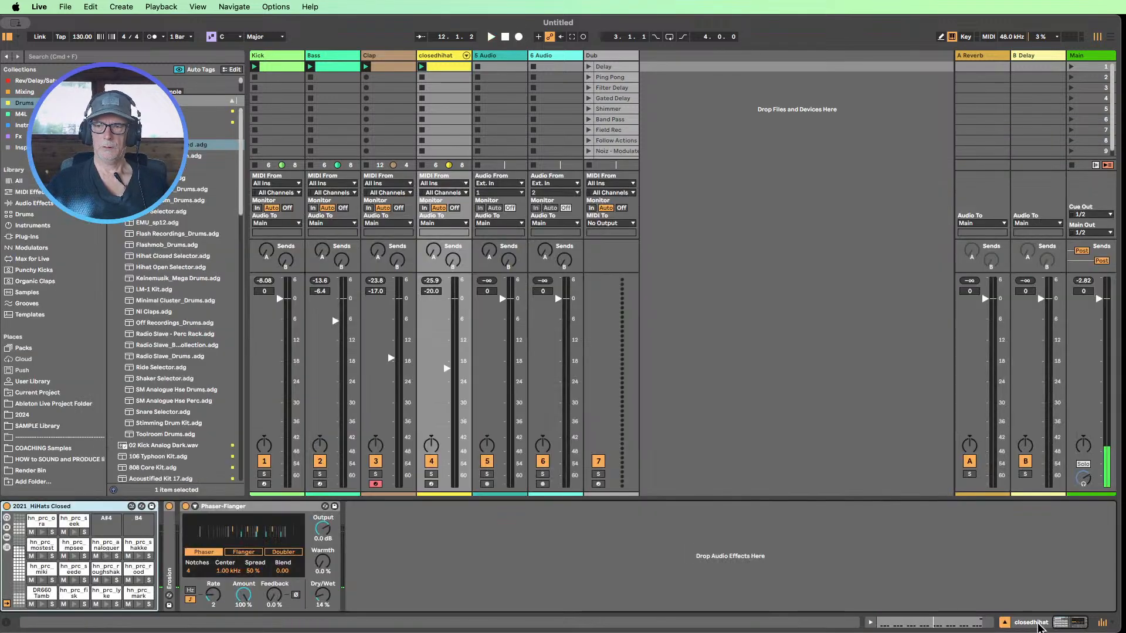
pyautogui.click(422, 66)
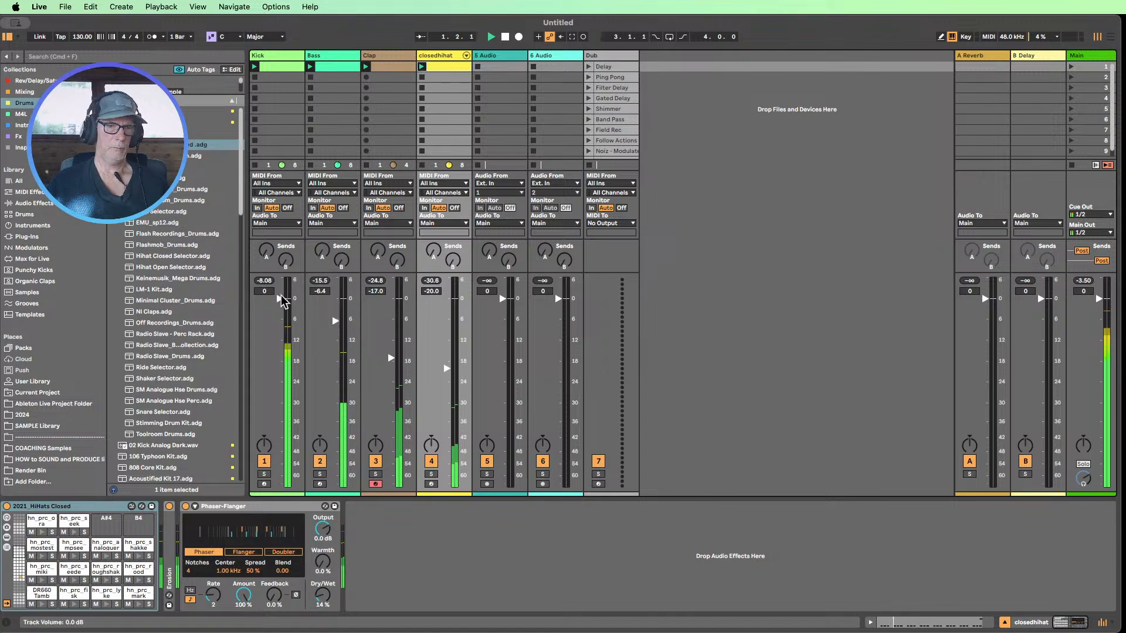
pyautogui.click(19, 578)
pyautogui.click(110, 574)
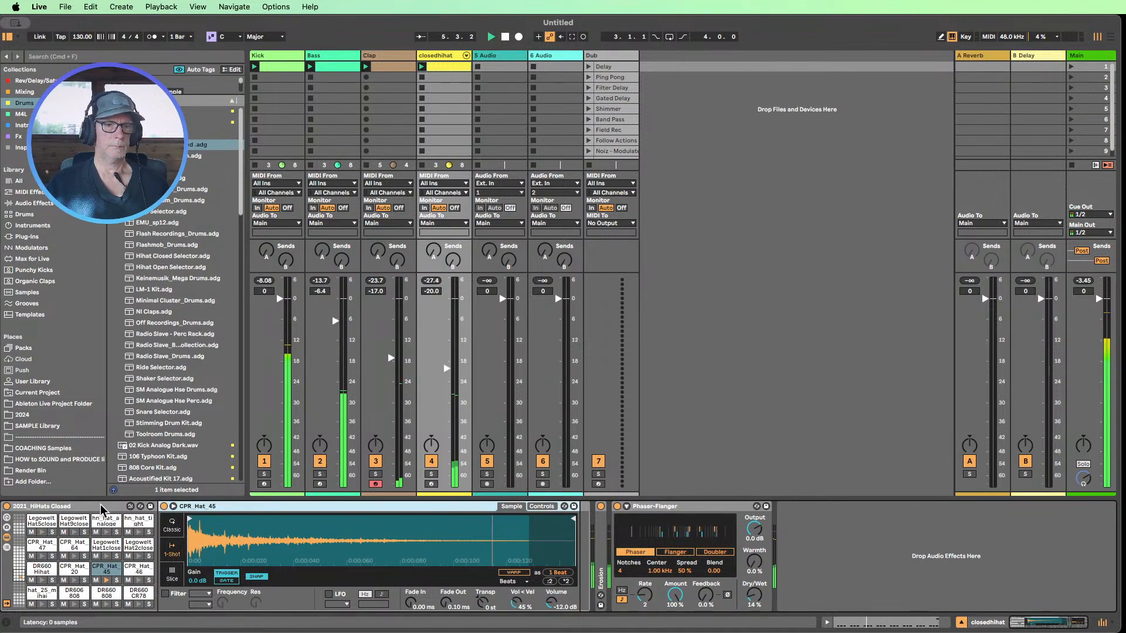
pyautogui.click(505, 37)
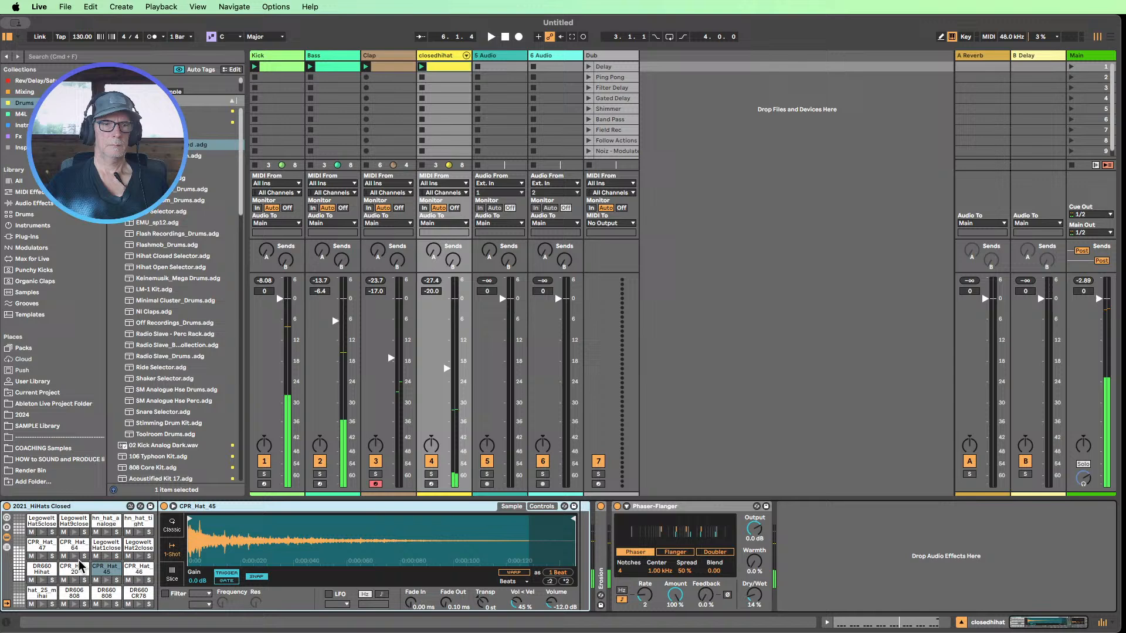
pyautogui.click(64, 508)
pyautogui.press('Delete')
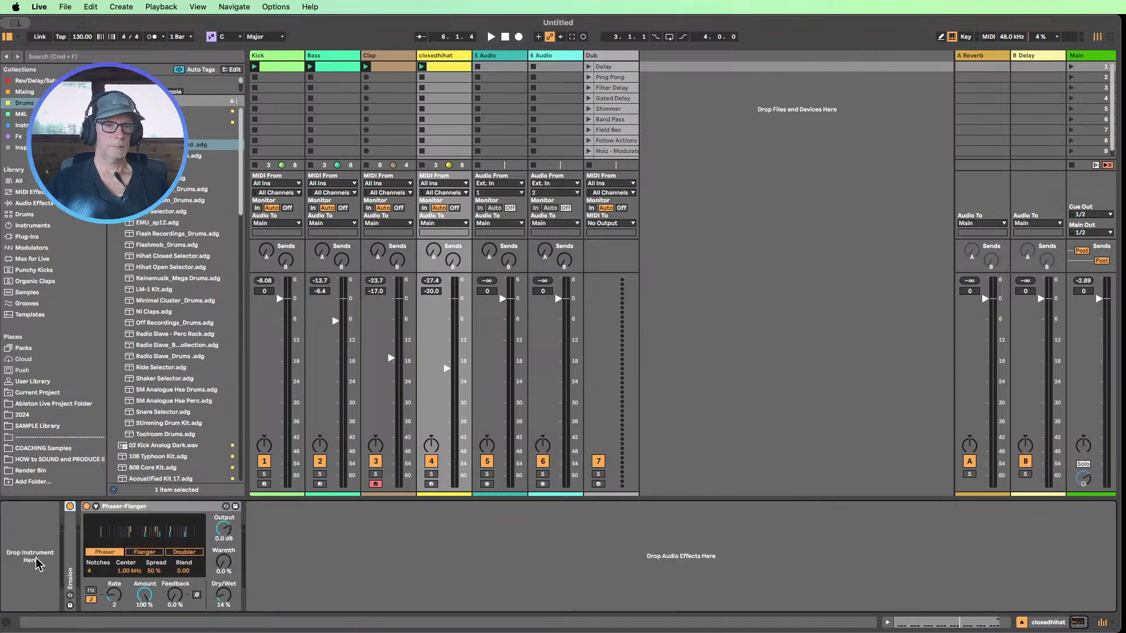
pyautogui.press('super+z')
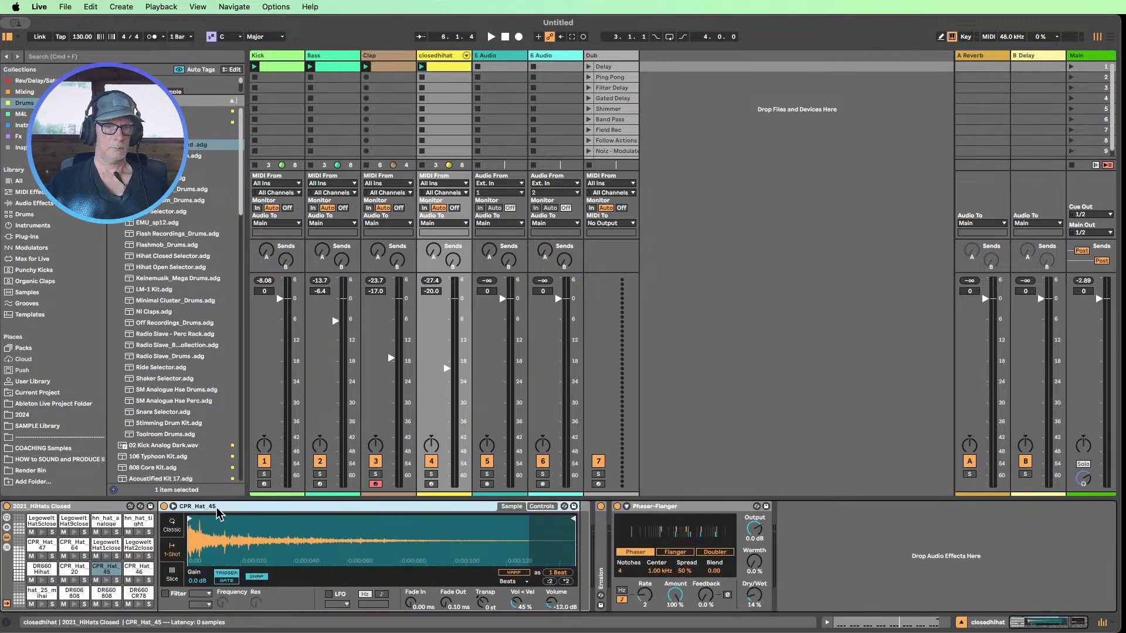
pyautogui.rightClick(314, 510)
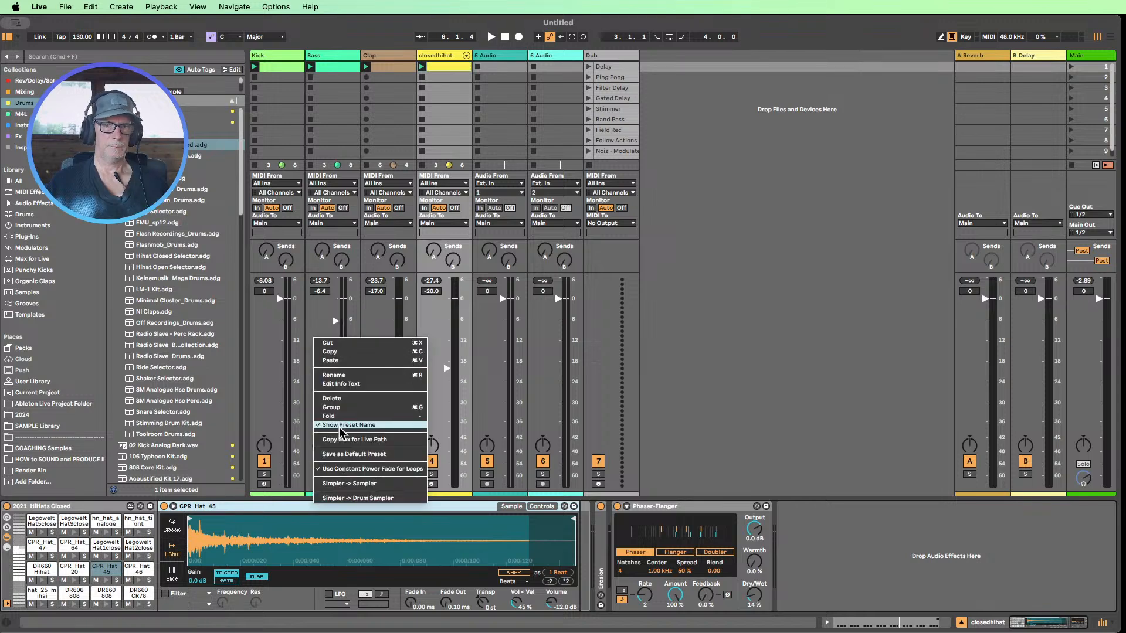
pyautogui.click(334, 354)
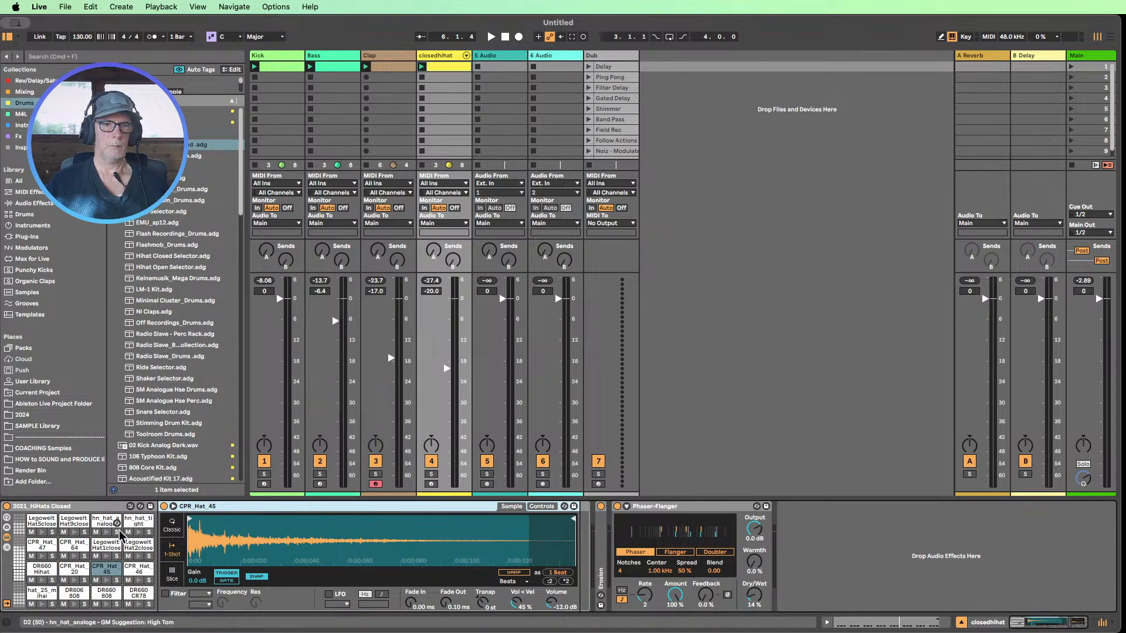
pyautogui.click(100, 512)
pyautogui.press('Delete')
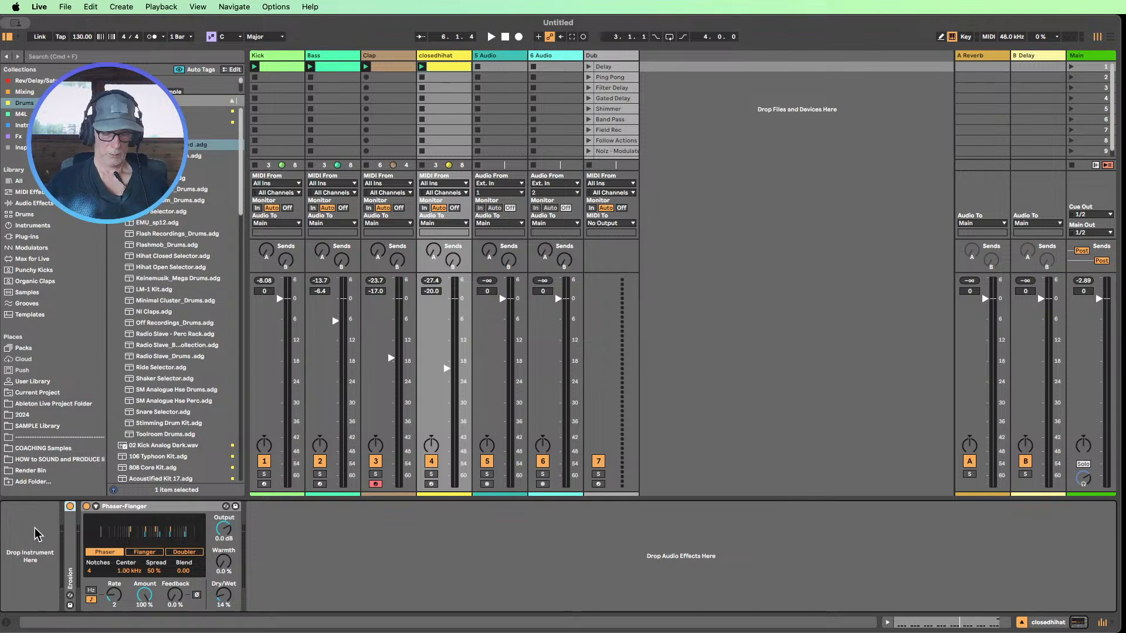
pyautogui.press('super+z')
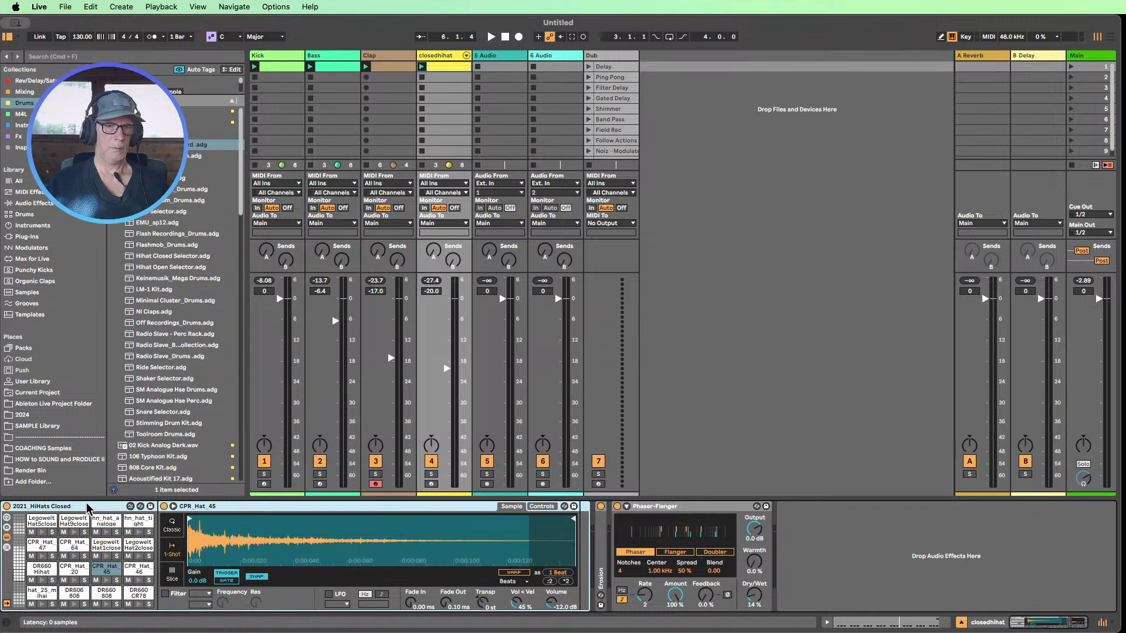
pyautogui.rightClick(86, 508)
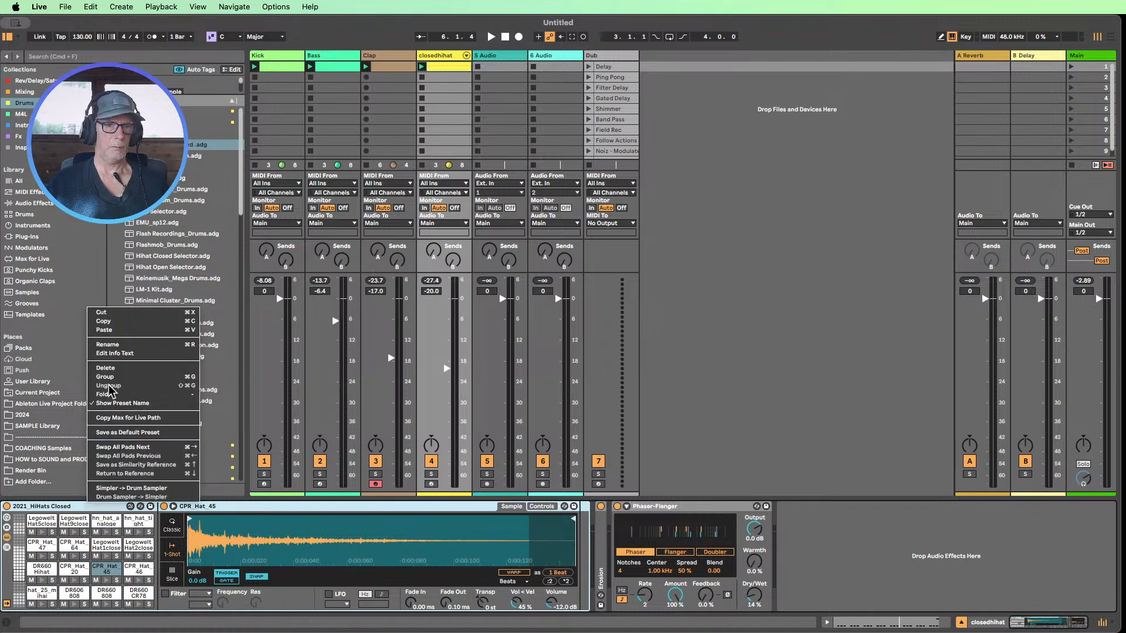
pyautogui.click(234, 516)
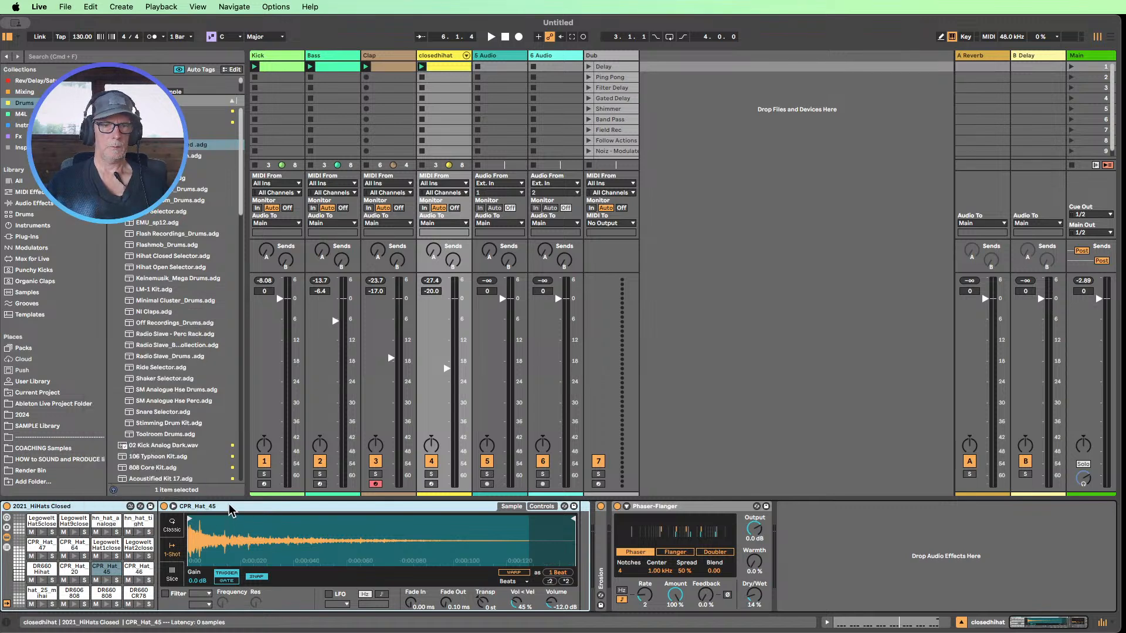
# - Move the CPR_Hat_45 Simpler out of the drum rack onto a new MIDI track and remove the 2021_HiHats Closed rack from closedhihat
pyautogui.click(229, 506)
pyautogui.moveTo(229, 508); pyautogui.dragTo(751, 174)
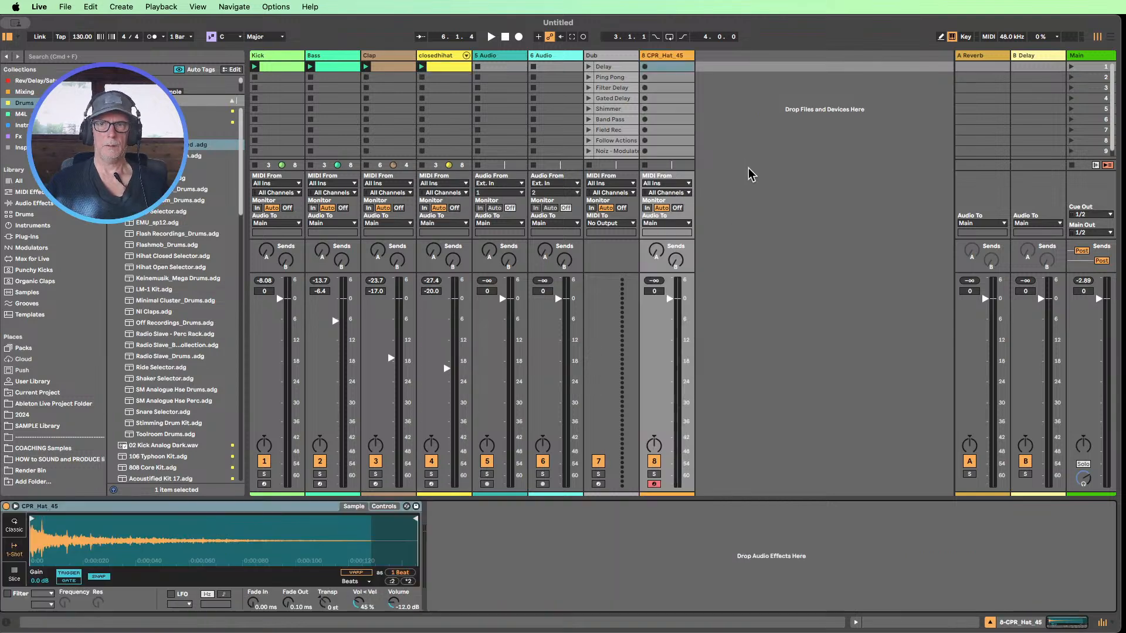
pyautogui.click(431, 57)
pyautogui.click(42, 515)
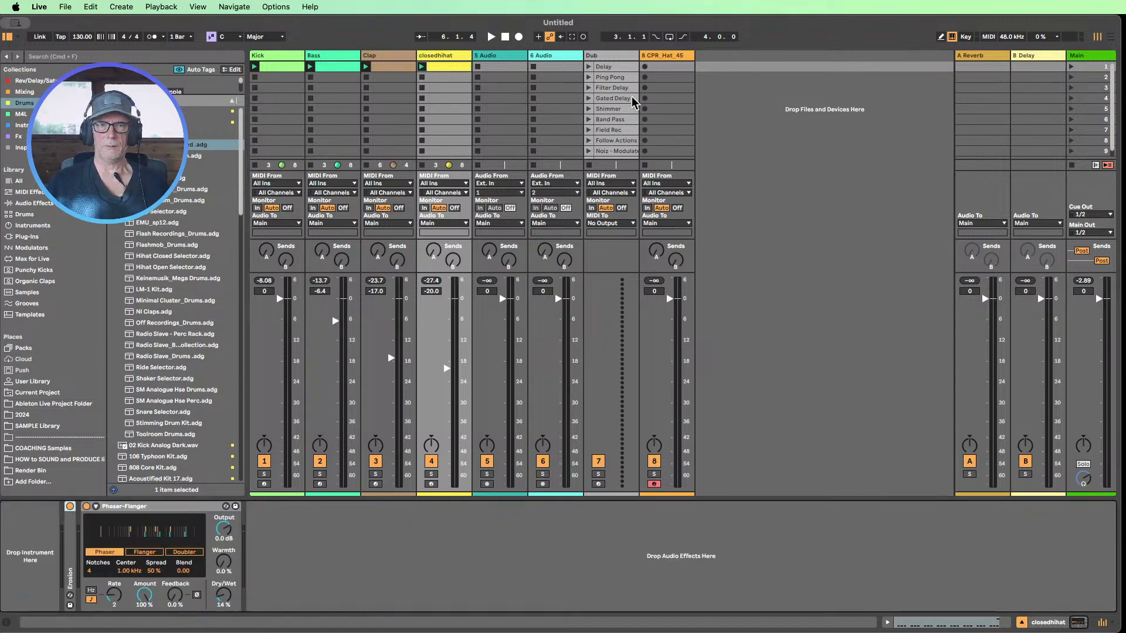
# - Move the CPR_Hat_45 Simpler onto the closedhihat track, set it to Classic mode, and play the closedhihat clip
pyautogui.click(664, 55)
pyautogui.moveTo(65, 508); pyautogui.dragTo(431, 125)
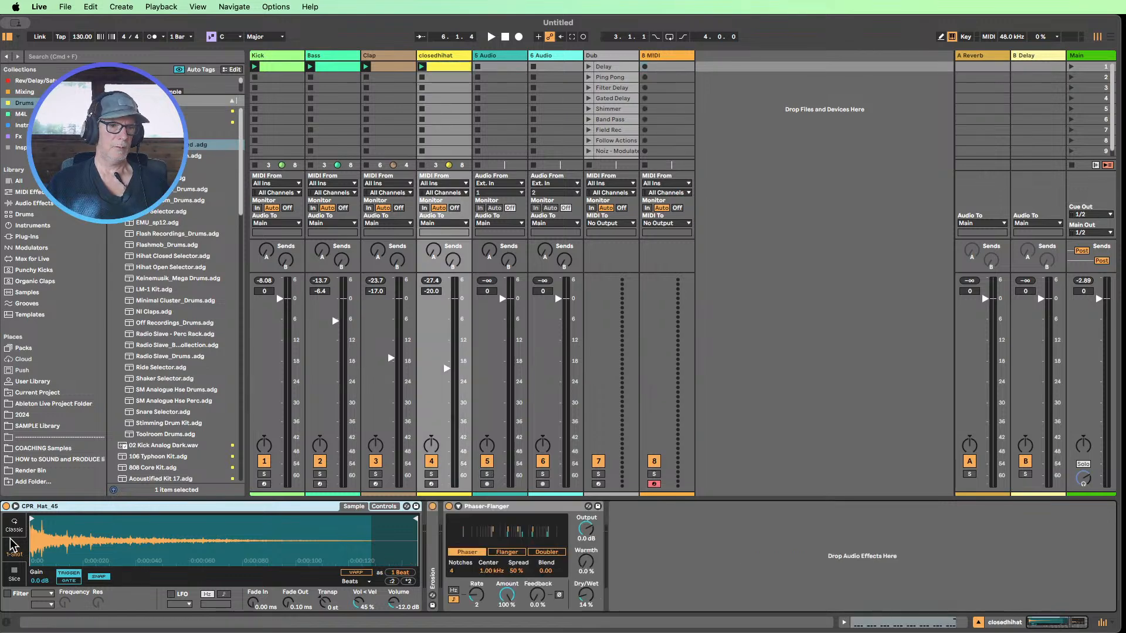
pyautogui.click(14, 525)
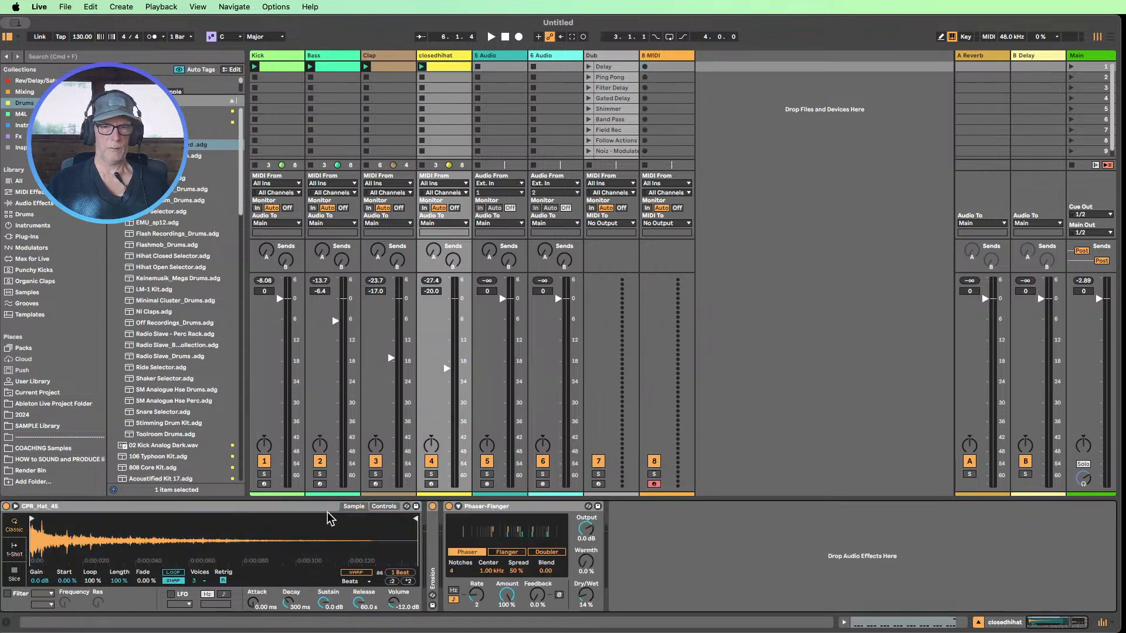
pyautogui.click(421, 67)
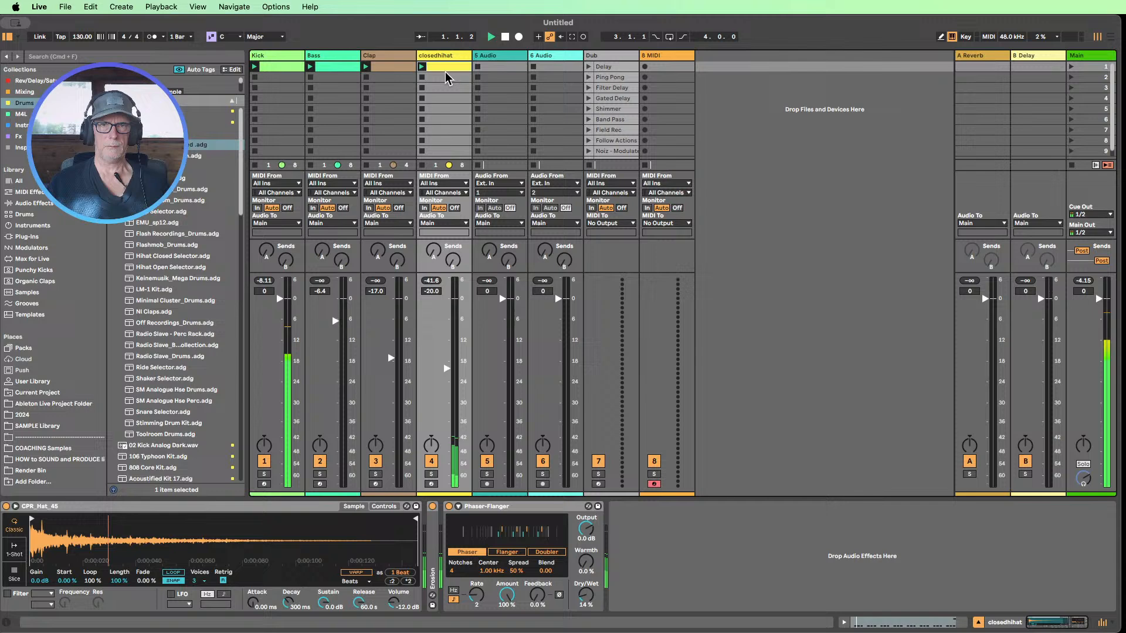
# - Delete the leftover empty MIDI track 8 and show the Controls view of the closedhihat track's Simpler
pyautogui.click(663, 55)
pyautogui.press('Delete')
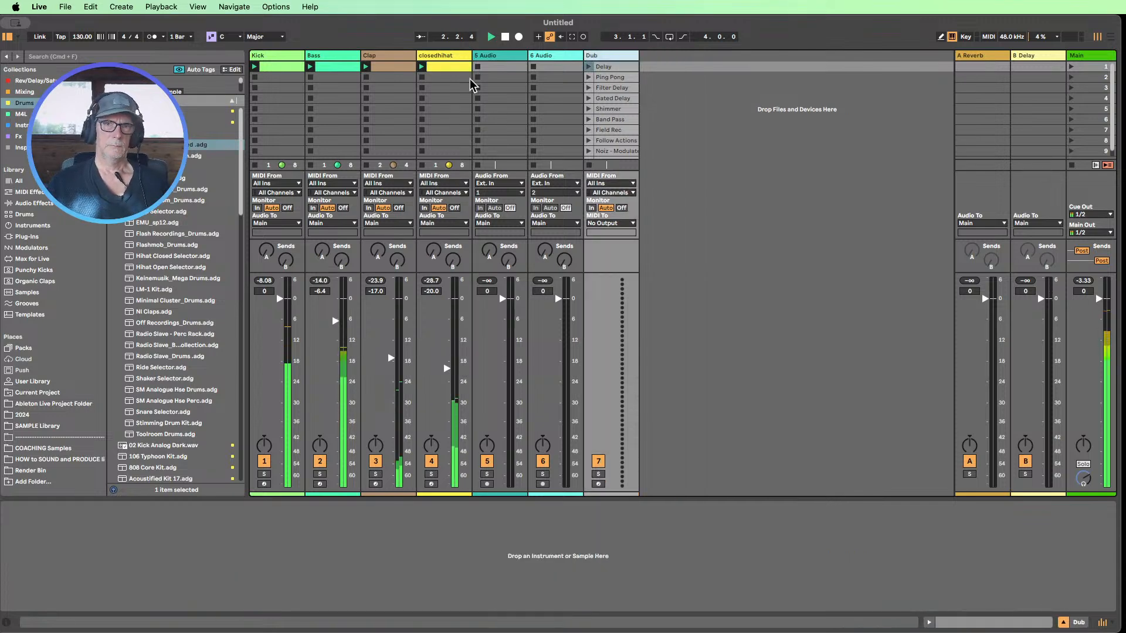
pyautogui.click(437, 55)
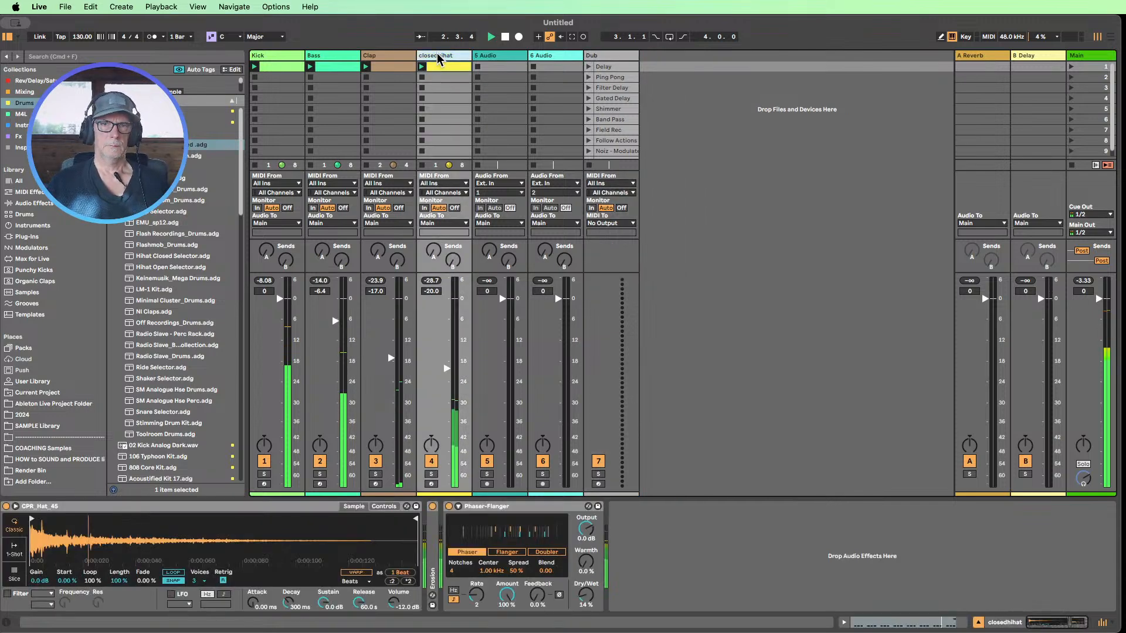
pyautogui.click(387, 506)
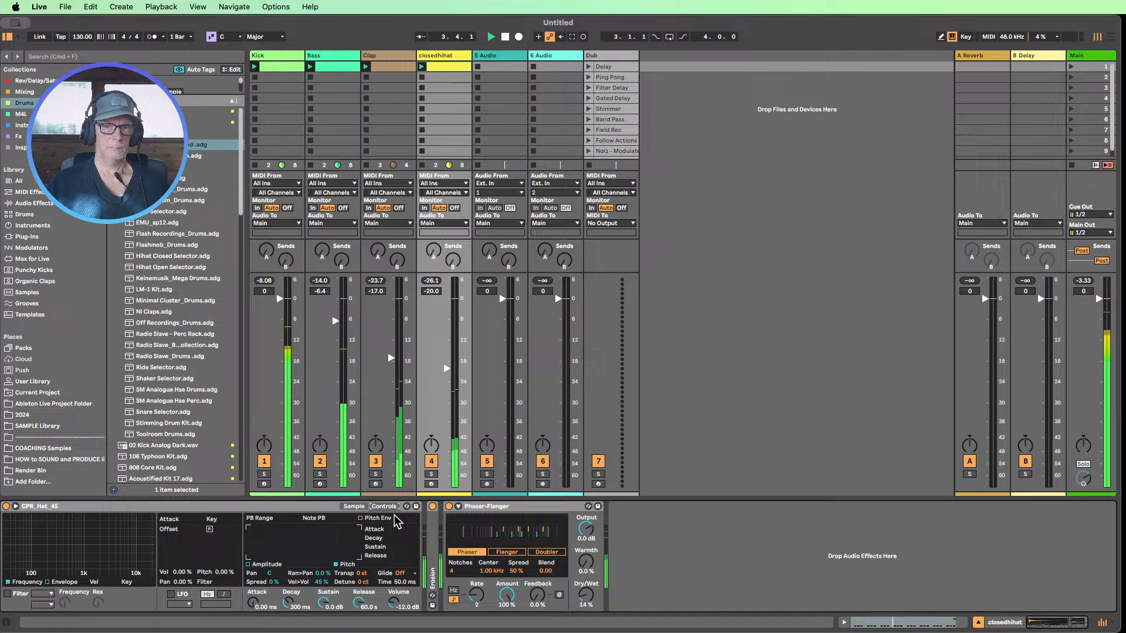
# - Open the closedhihat clip's notes and transpose all the F#1 notes up to C3
pyautogui.doubleClick(435, 63)
pyautogui.click(228, 319)
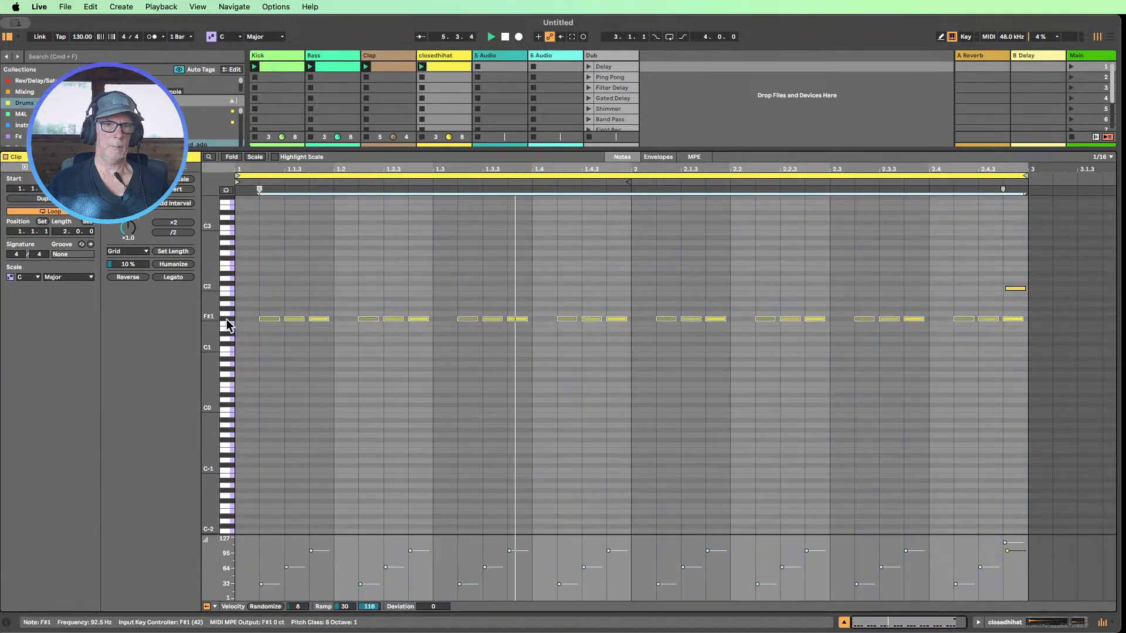
pyautogui.hotkey('shift', 'Up')
pyautogui.press('Up')
pyautogui.press('Up')
pyautogui.press('Up')
pyautogui.press('Up')
pyautogui.press('Up')
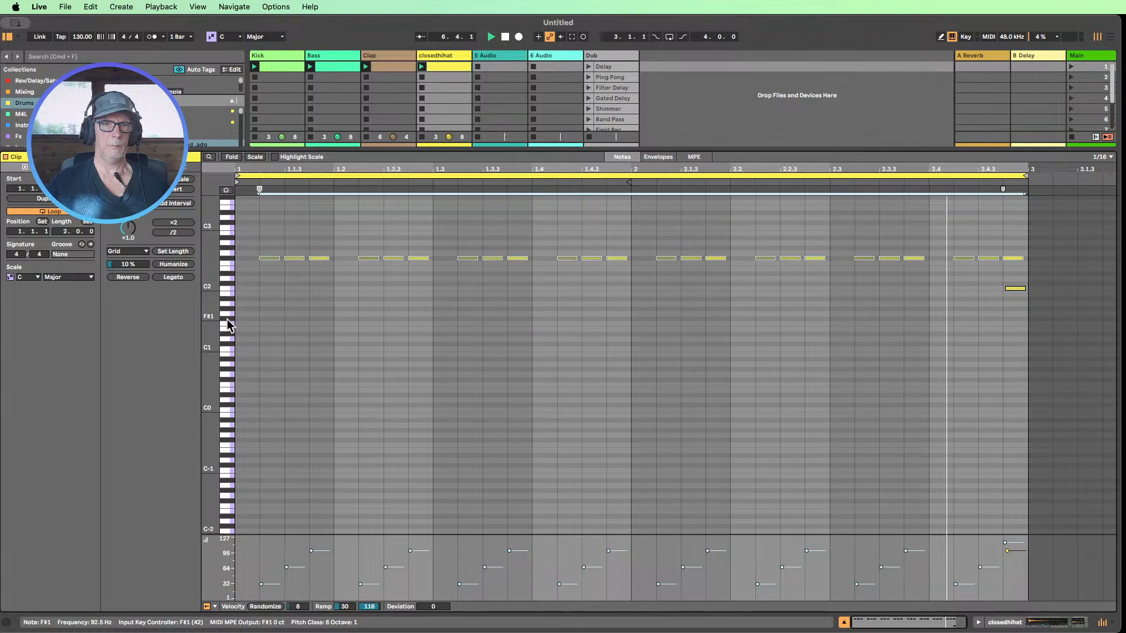
pyautogui.press('Up')
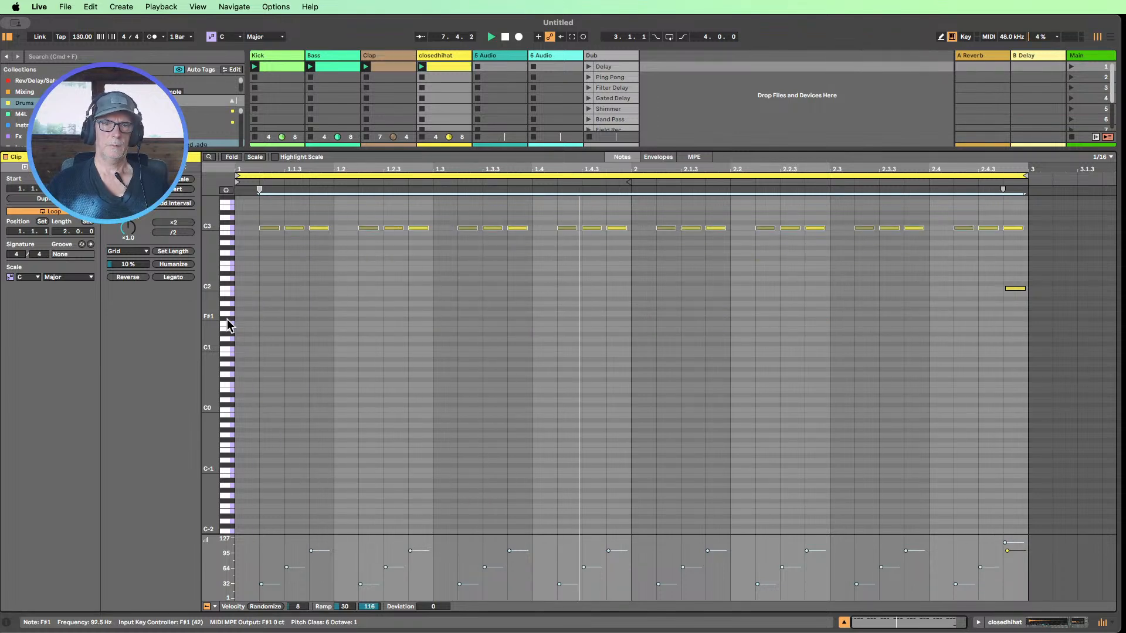
pyautogui.click(1013, 288)
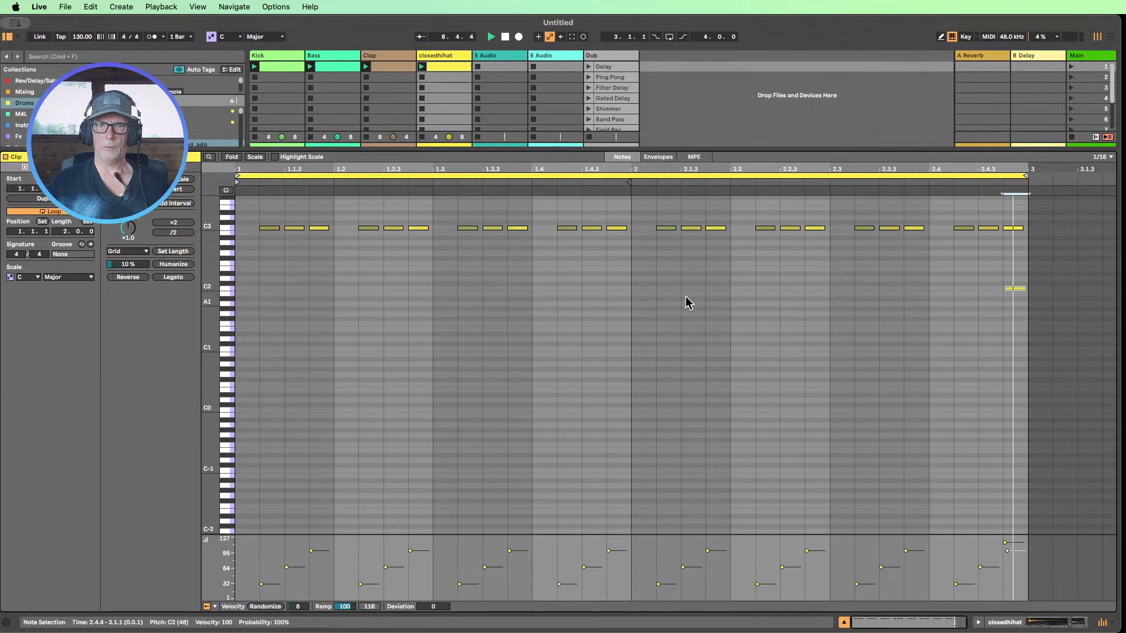
pyautogui.click(224, 331)
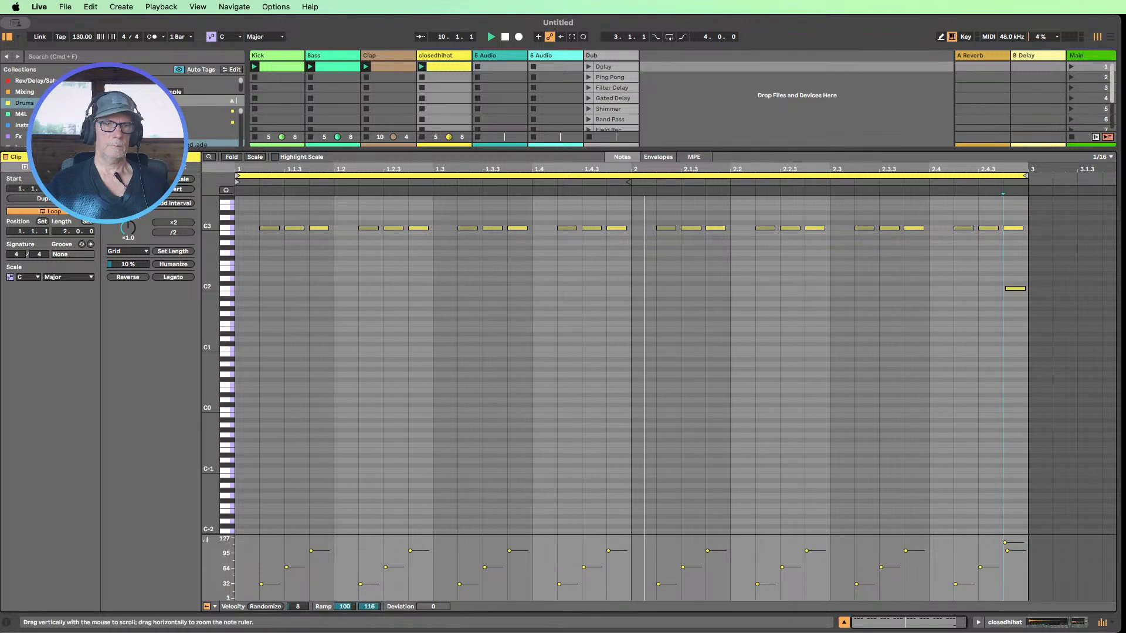
pyautogui.moveTo(212, 329); pyautogui.dragTo(281, 334)
pyautogui.scroll(4, 915, 299)
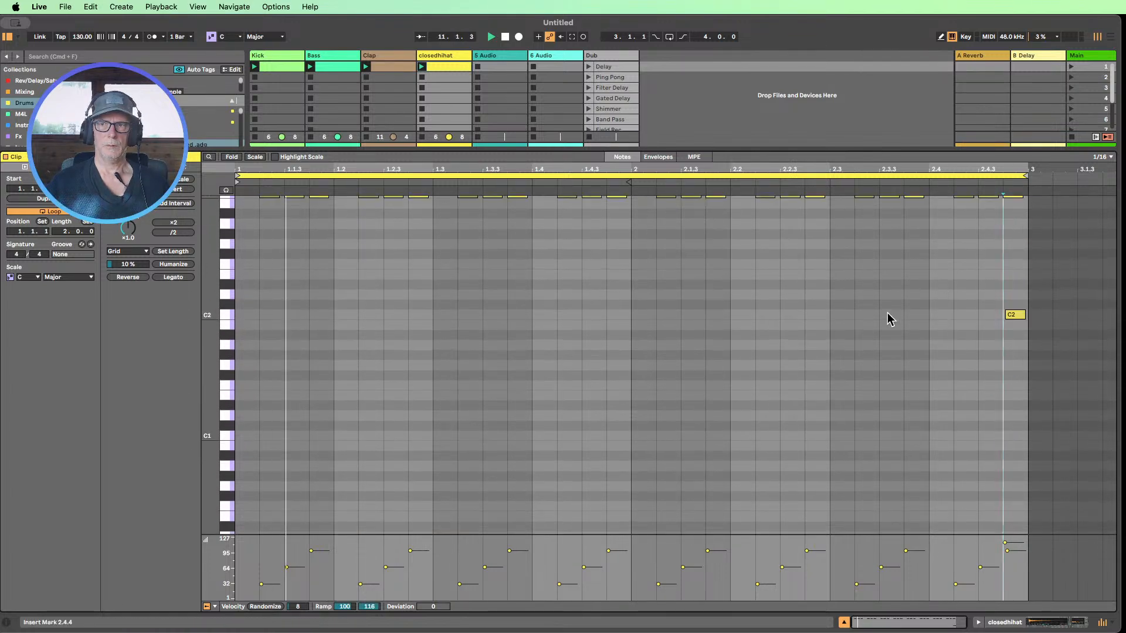
pyautogui.scroll(4, 944, 367)
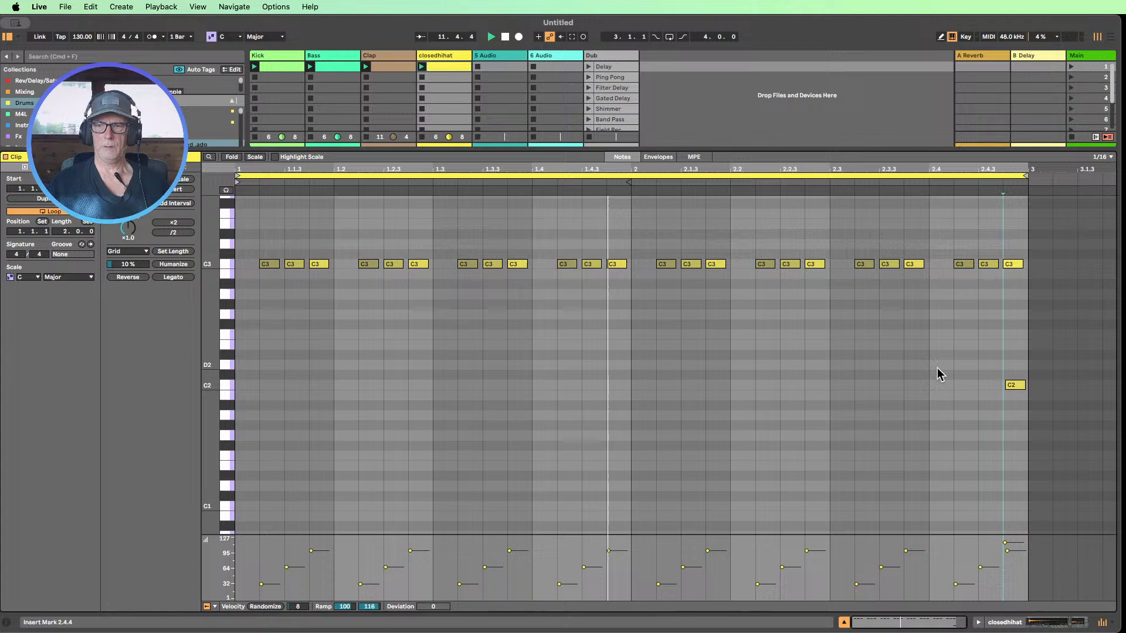
# - Turn on the CPR_Hat_45 Simpler's filter and enable its LFO with the random stepped waveform
pyautogui.click(1004, 620)
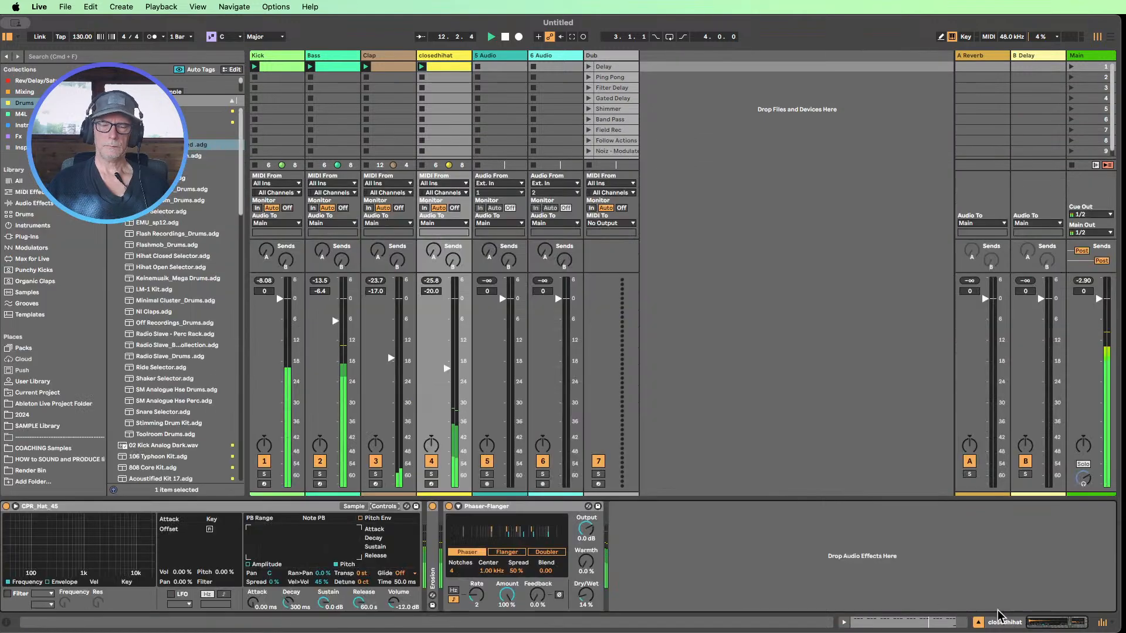
pyautogui.click(354, 506)
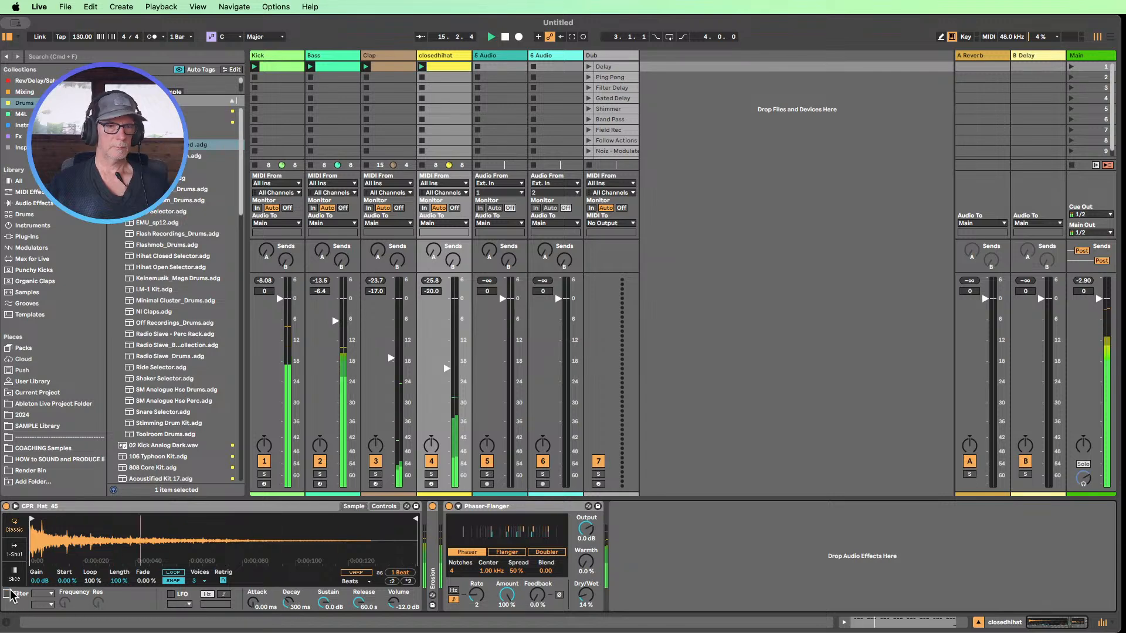
pyautogui.click(381, 507)
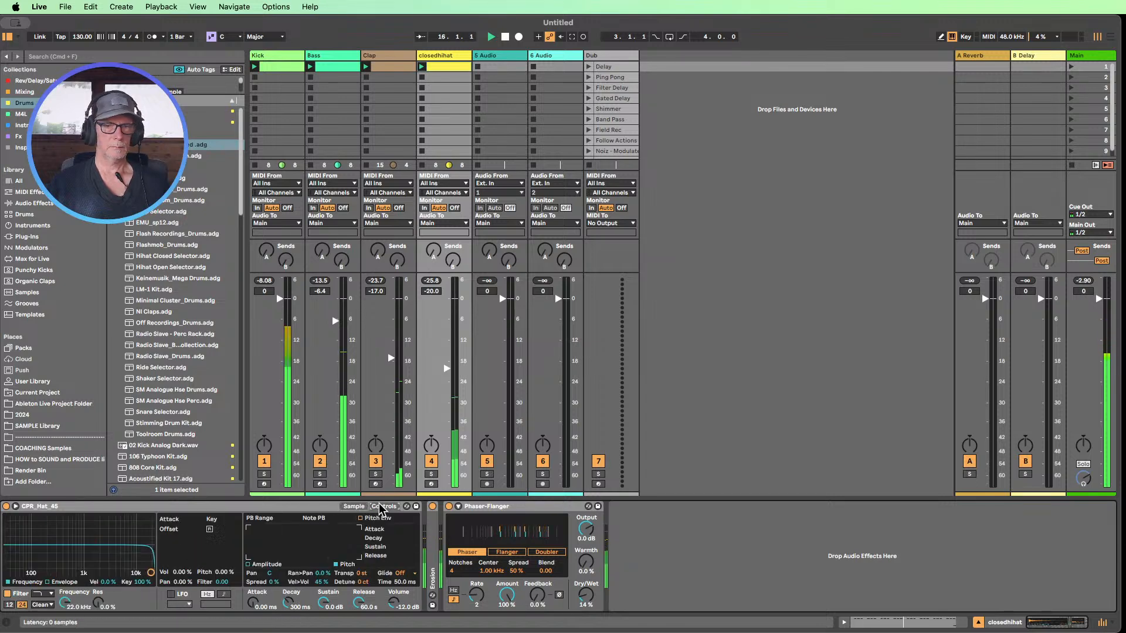
pyautogui.click(171, 594)
pyautogui.click(179, 603)
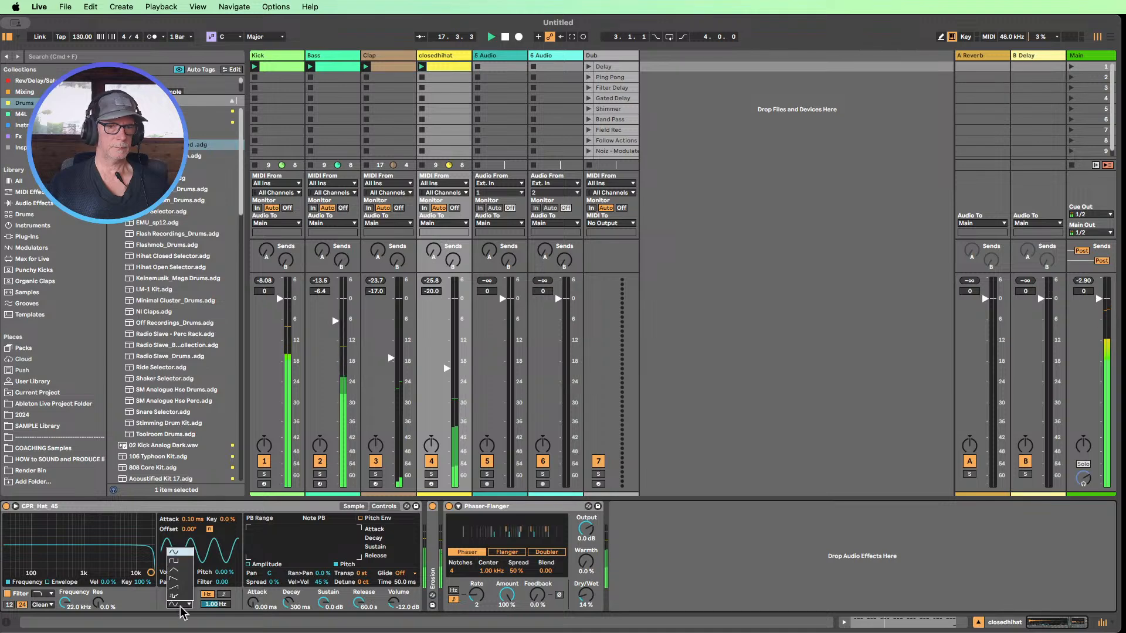
pyautogui.click(179, 597)
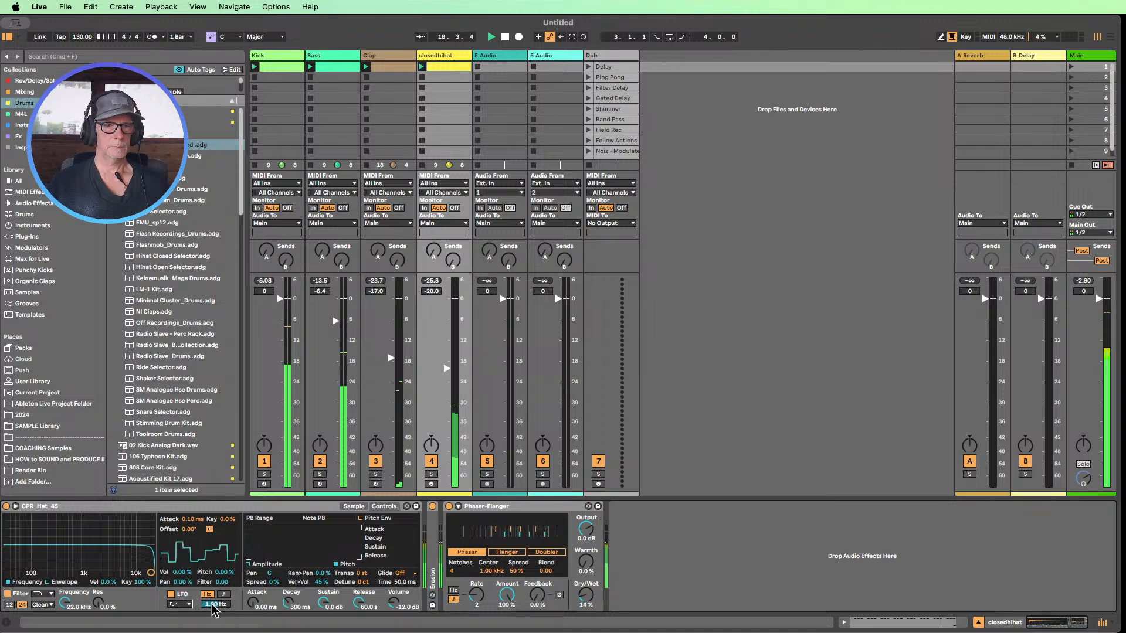
# - Set the Simpler LFO's volume modulation to 25% and its rate to 0.40 Hz
pyautogui.moveTo(180, 575); pyautogui.dragTo(180, 522)
pyautogui.moveTo(181, 572); pyautogui.dragTo(182, 583)
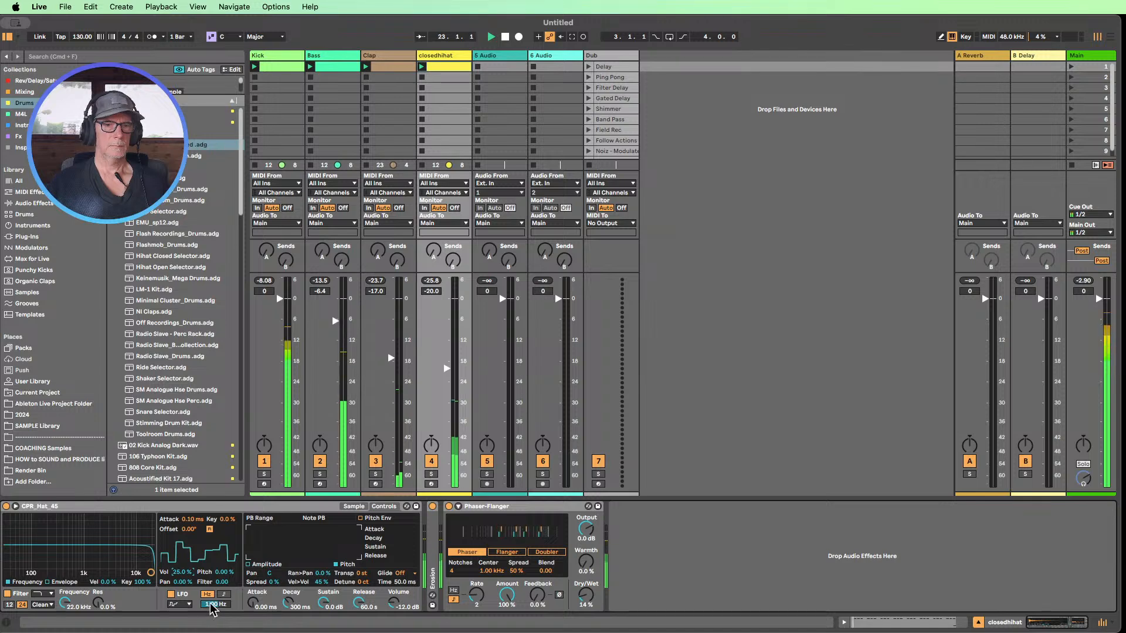
pyautogui.moveTo(214, 605); pyautogui.dragTo(214, 621)
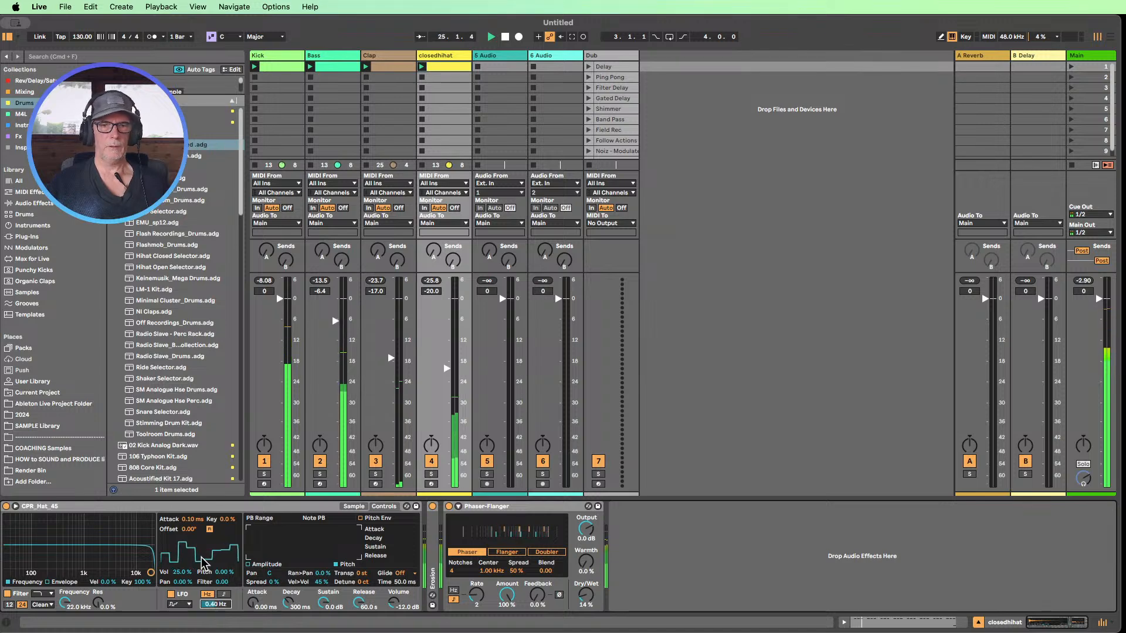
# - Solo the closedhihat track, compare its Simpler with the LFO off and on, and set the LFO's volume modulation to 30.5%
pyautogui.click(431, 474)
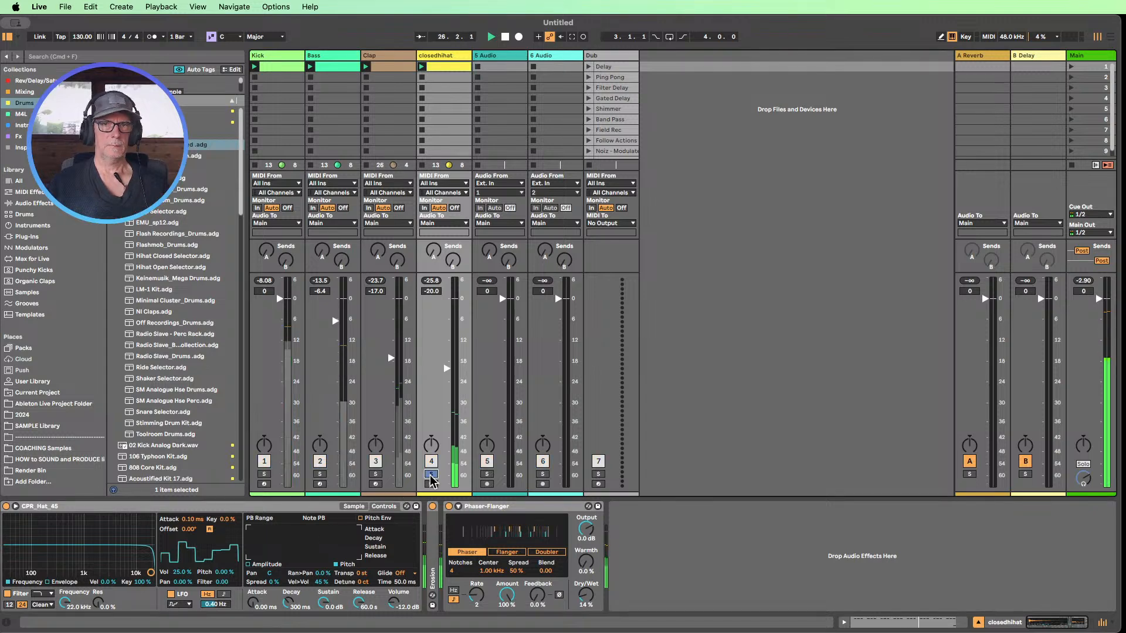
pyautogui.click(170, 594)
pyautogui.click(171, 594)
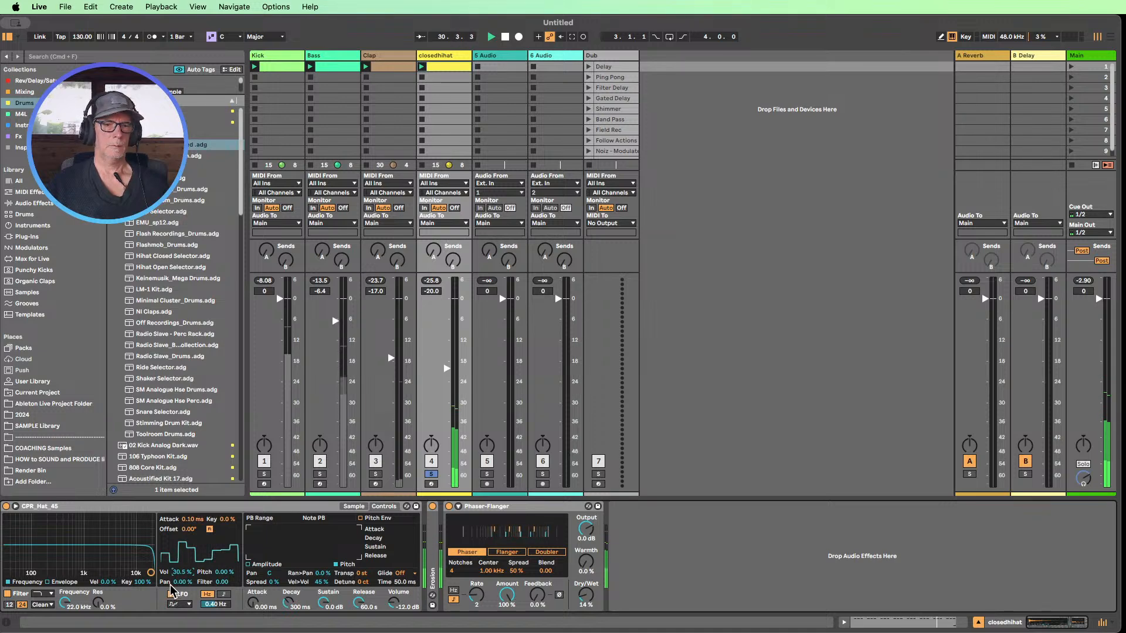
pyautogui.click(170, 594)
pyautogui.click(171, 594)
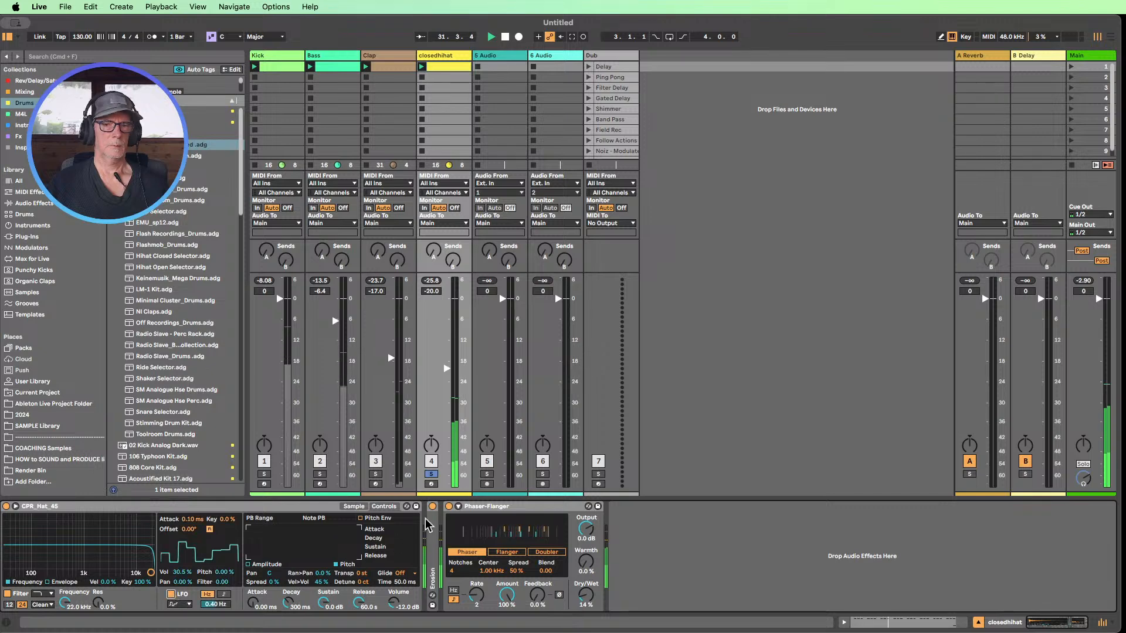
# - Compare the closed hi-hat with Phaser-Flanger and Erosion bypassed and active, and check the CPR_Hat_45 waveform in Simpler
pyautogui.click(448, 506)
pyautogui.click(433, 506)
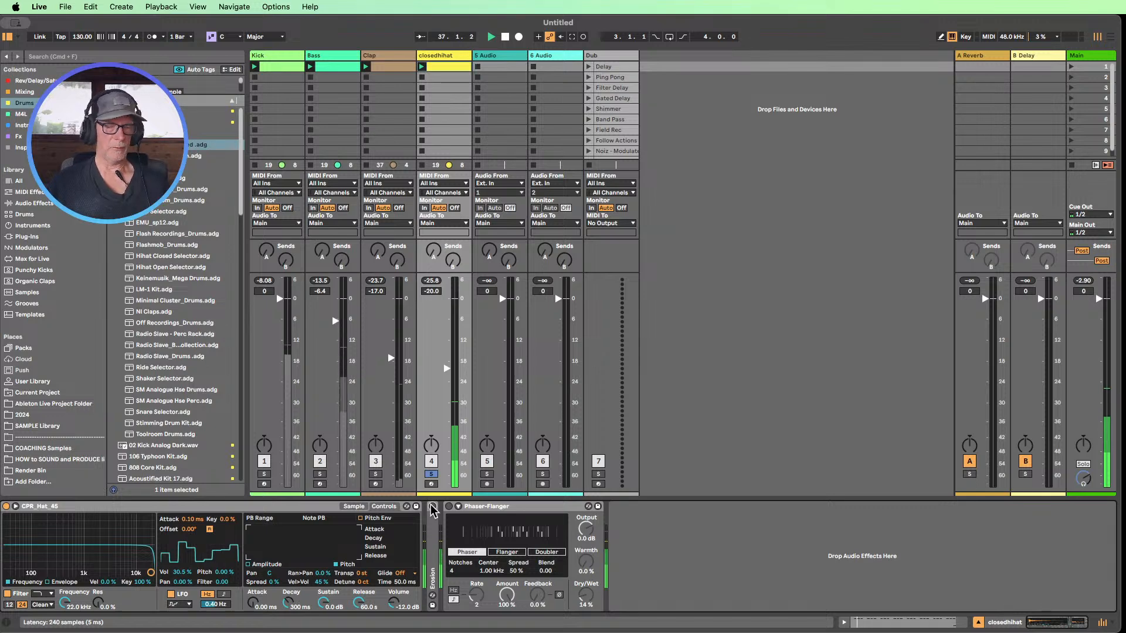
pyautogui.click(432, 506)
pyautogui.click(449, 506)
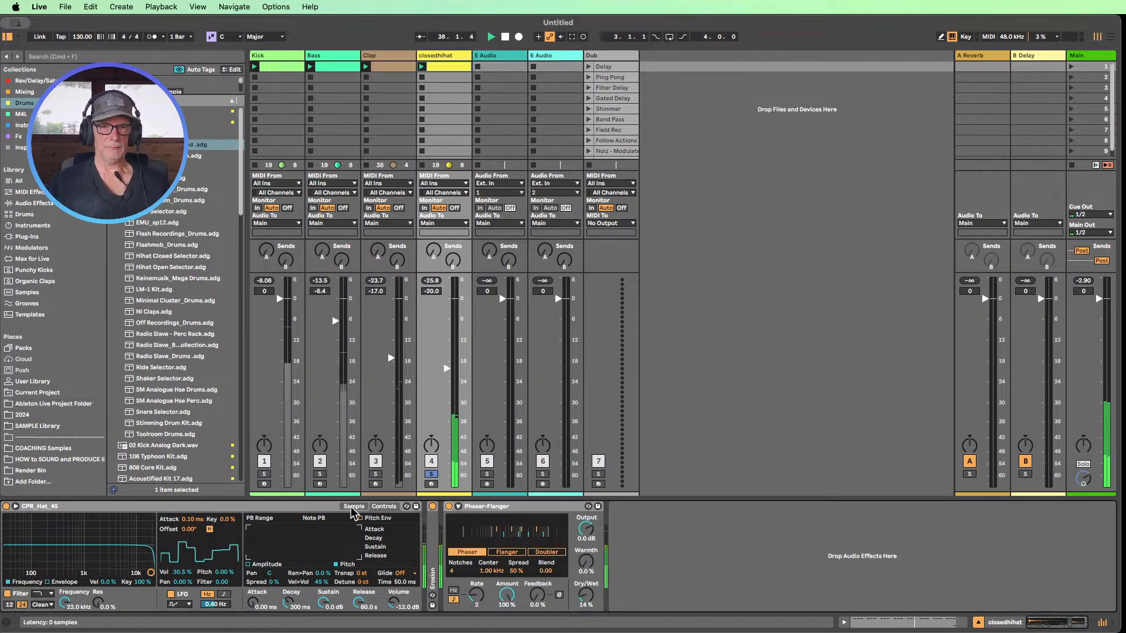
pyautogui.click(351, 506)
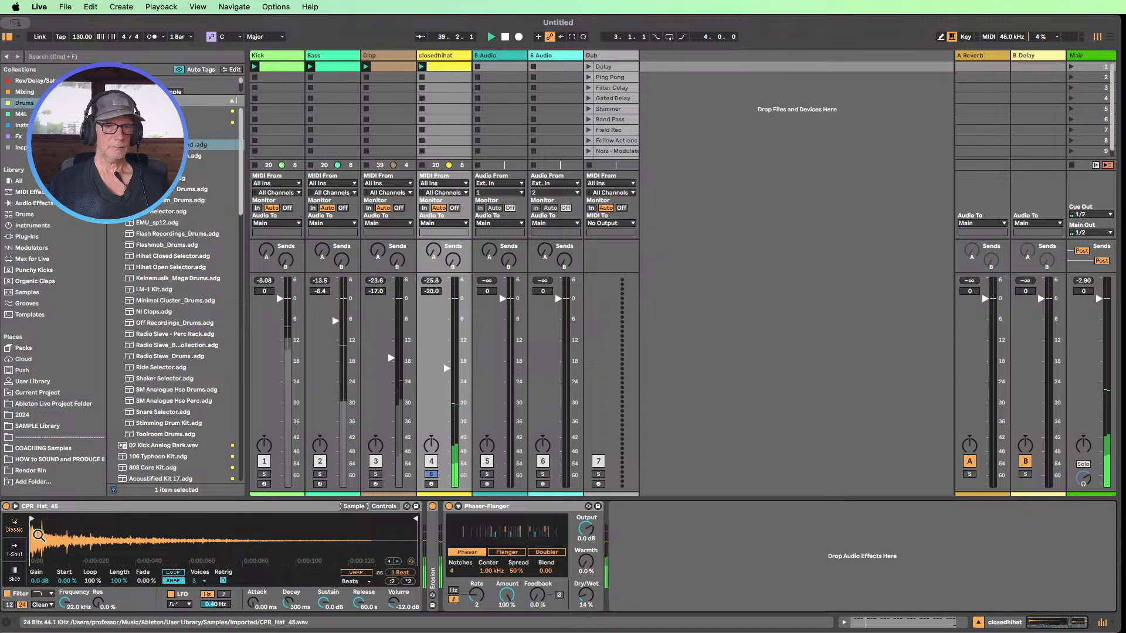
pyautogui.click(384, 507)
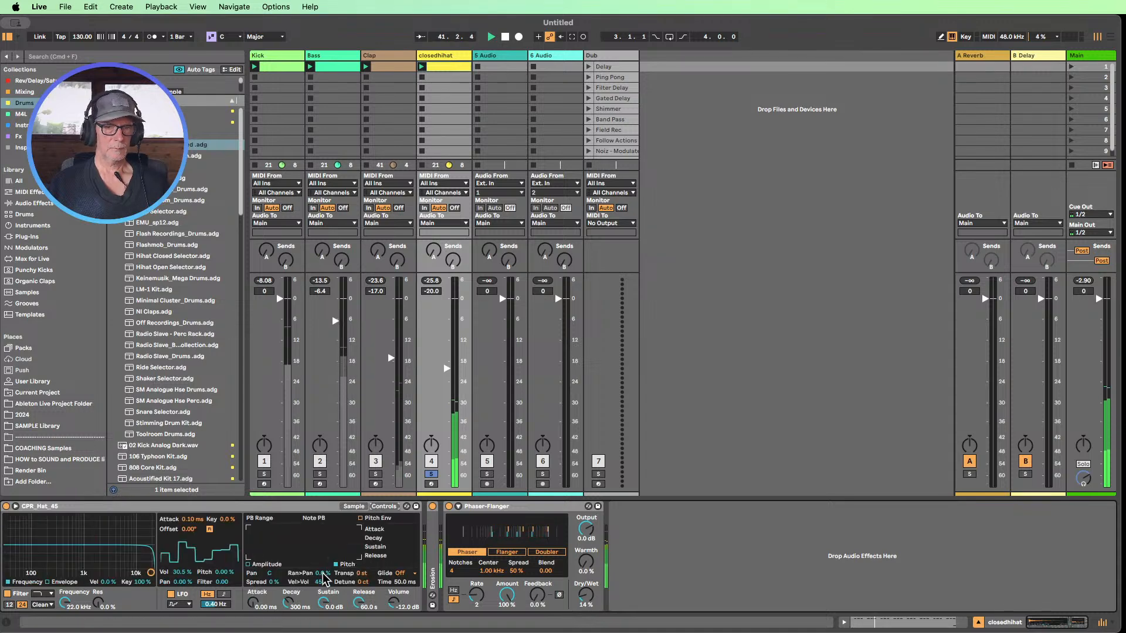
# - Fold the Phaser-Flanger, unsolo the closed hi-hat, and set the closedhihat volume to -14 dB and the Clap volume to -16 dB
pyautogui.doubleClick(469, 507)
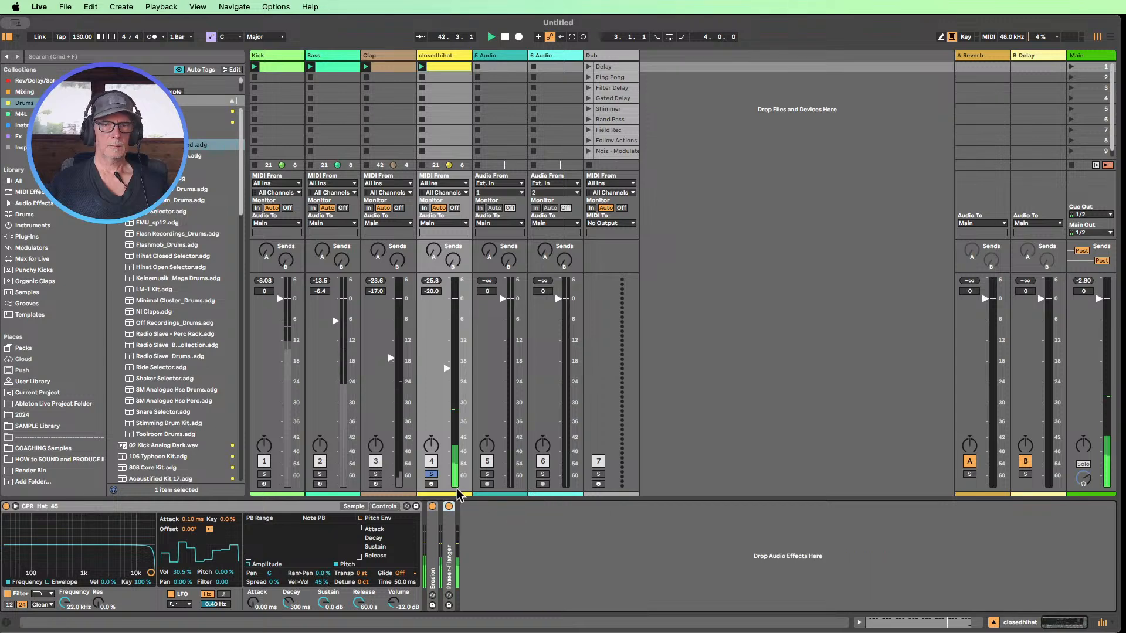
pyautogui.click(432, 475)
pyautogui.moveTo(444, 376); pyautogui.dragTo(391, 354)
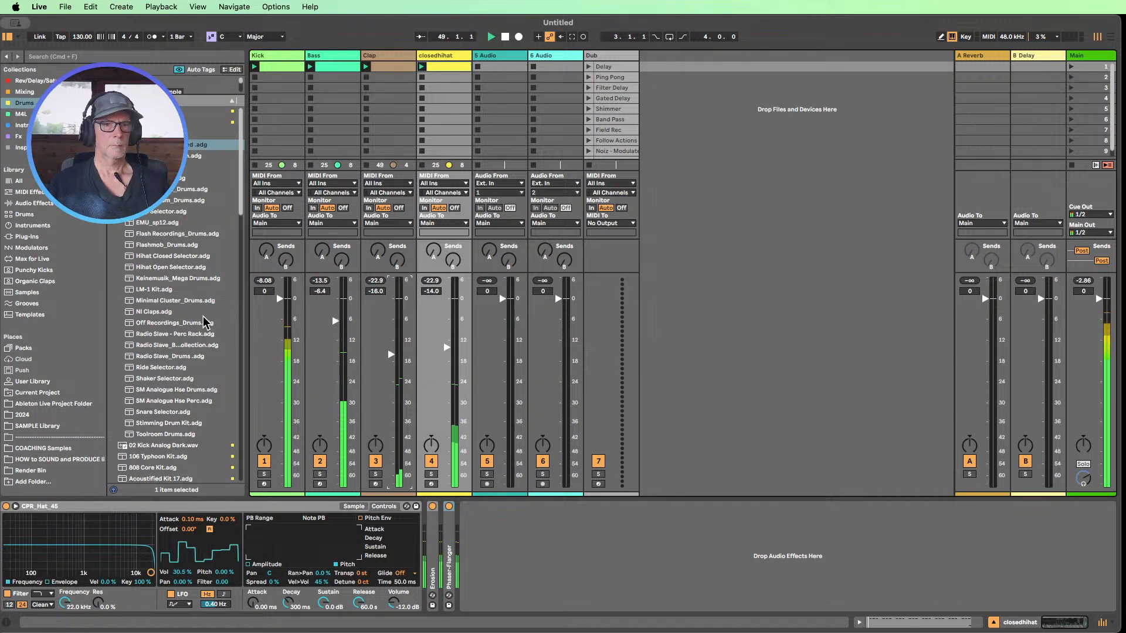
# - Add a Hybrid Reverb after the Phaser-Flanger on the closedhihat track and set its Dry/Wet to 30%
pyautogui.click(33, 202)
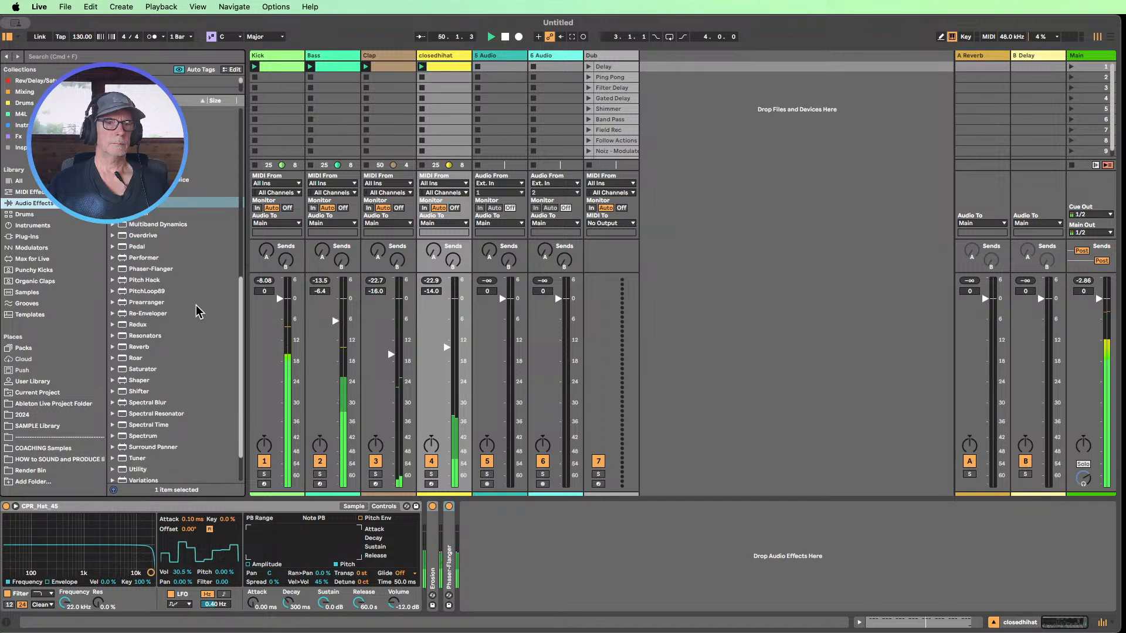
pyautogui.moveTo(153, 169); pyautogui.dragTo(531, 512)
pyautogui.moveTo(810, 594); pyautogui.dragTo(810, 618)
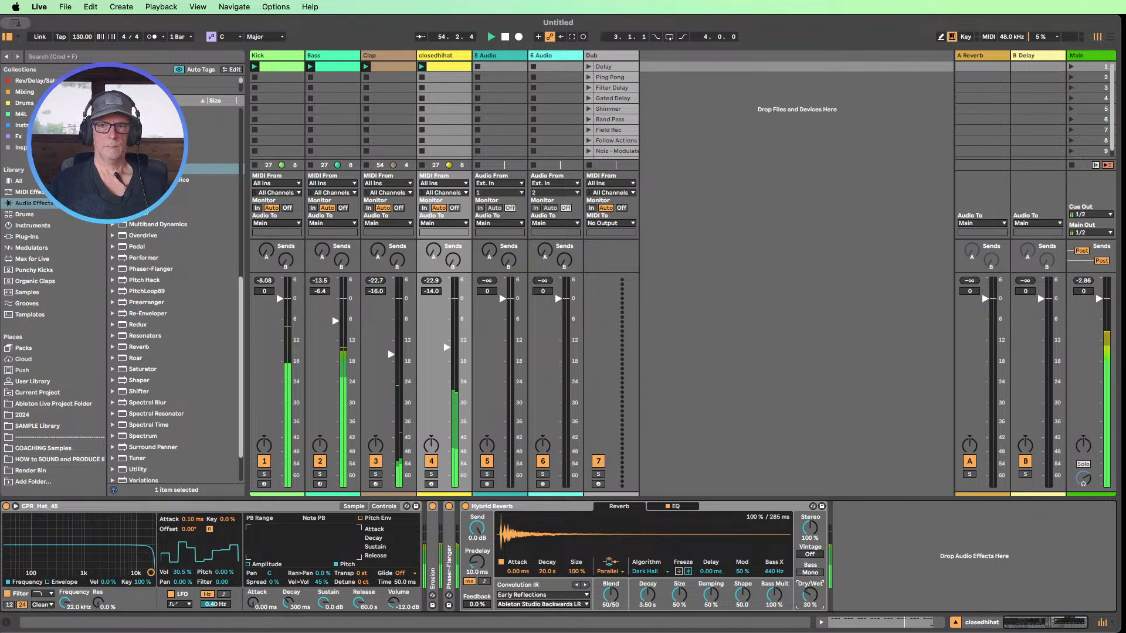
# - Collapse the Hybrid Reverb device on the closed hi-hat track and fine-tune the track's volume
pyautogui.doubleClick(546, 507)
pyautogui.click(613, 540)
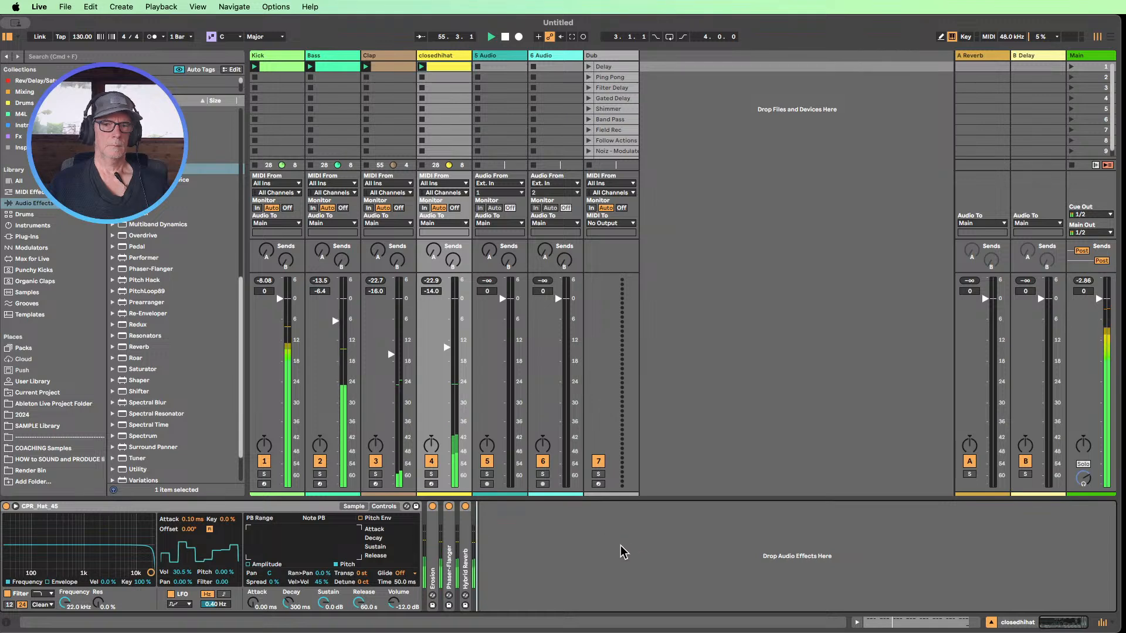
pyautogui.moveTo(447, 347); pyautogui.dragTo(446, 348)
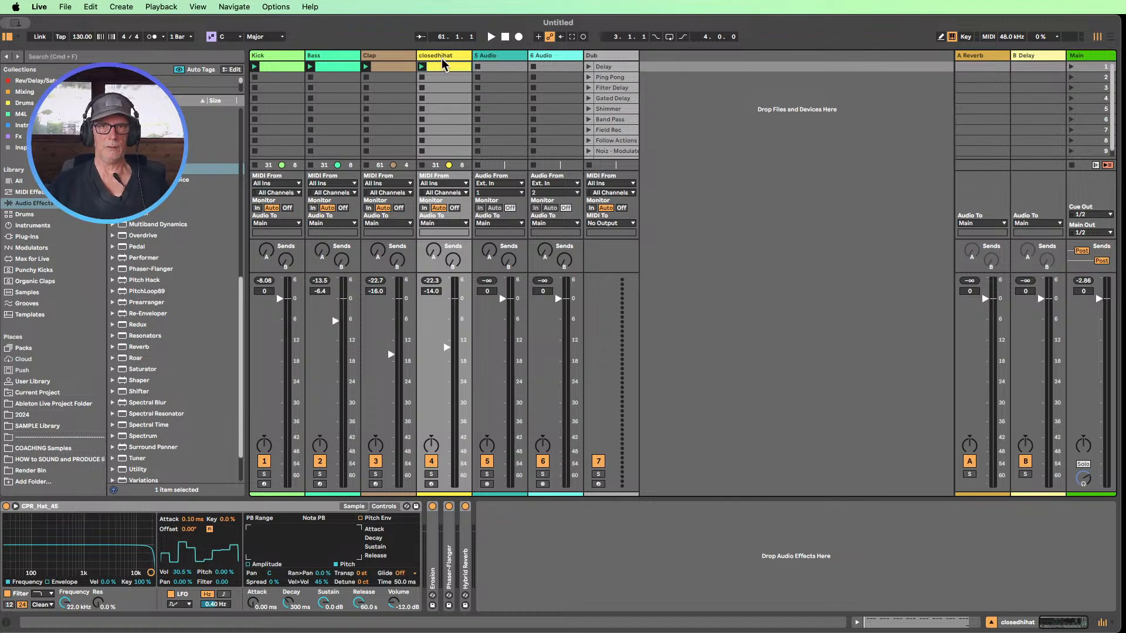
# - Rename the closed hi-hat track as Closed_Hihat
pyautogui.press('super+r')
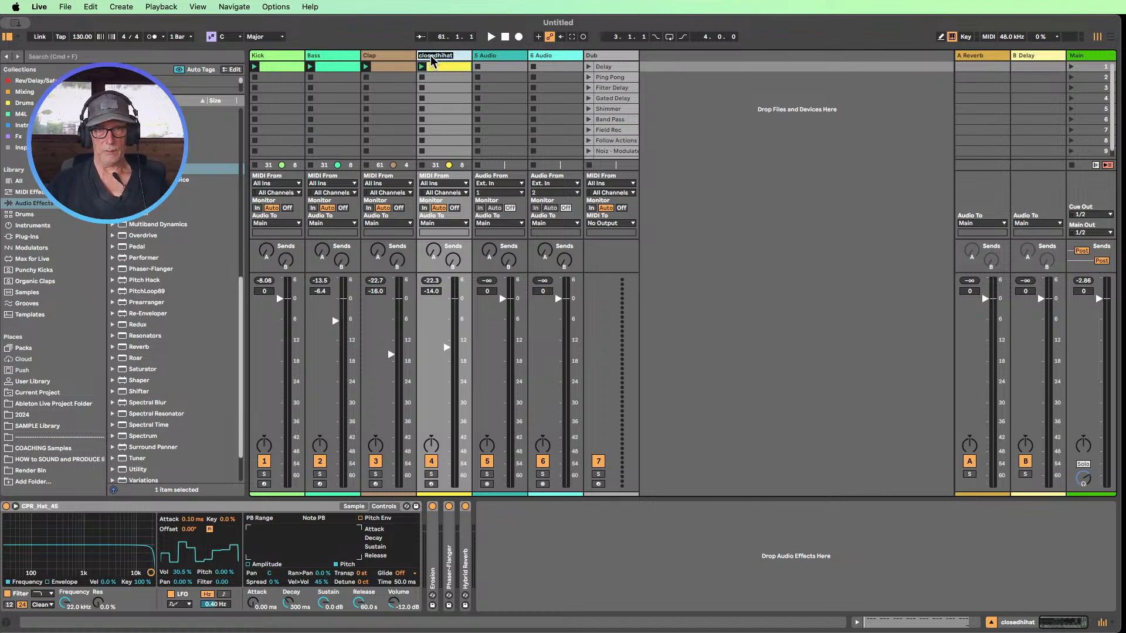
pyautogui.write('Clo')
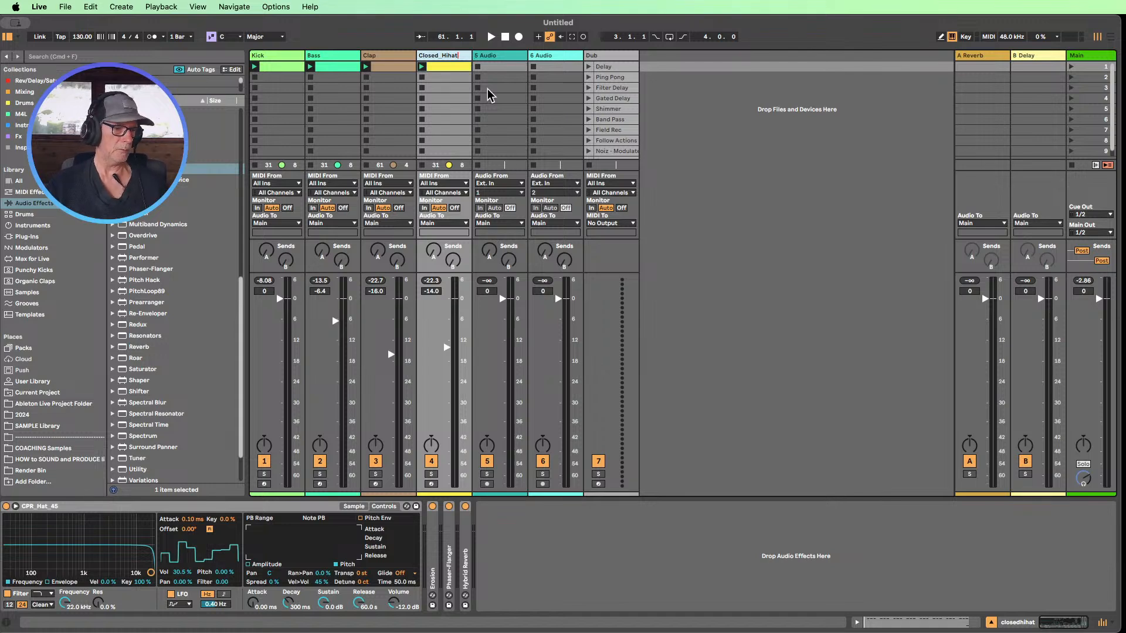
pyautogui.click(440, 79)
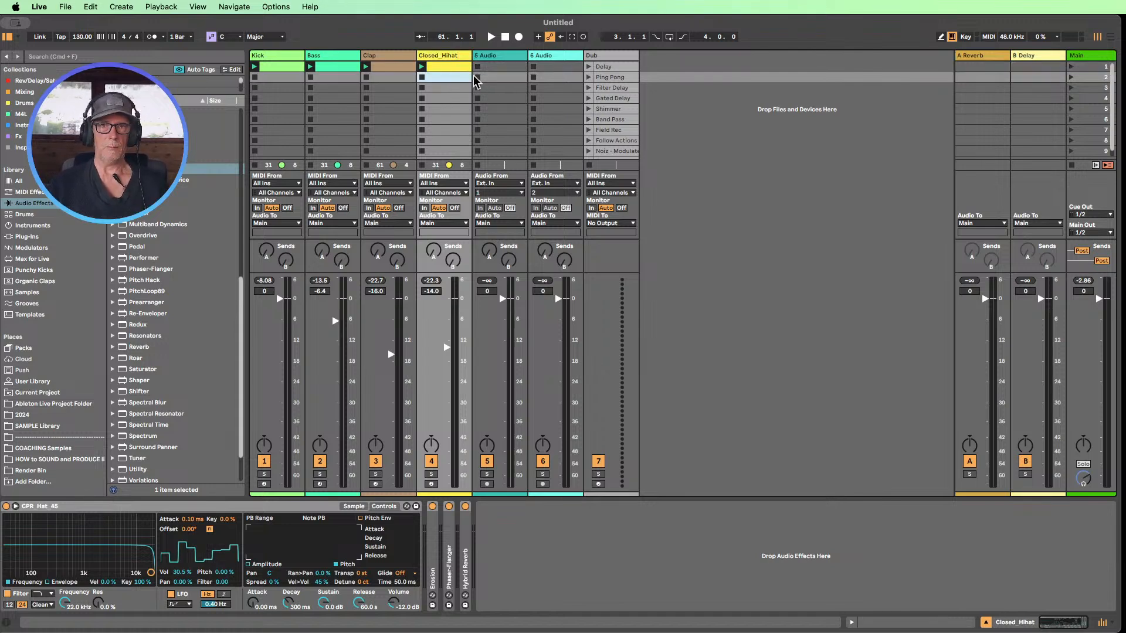
# - Play the set, insert a new MIDI track directly after Closed_Hihat, and hide the device view
pyautogui.click(491, 36)
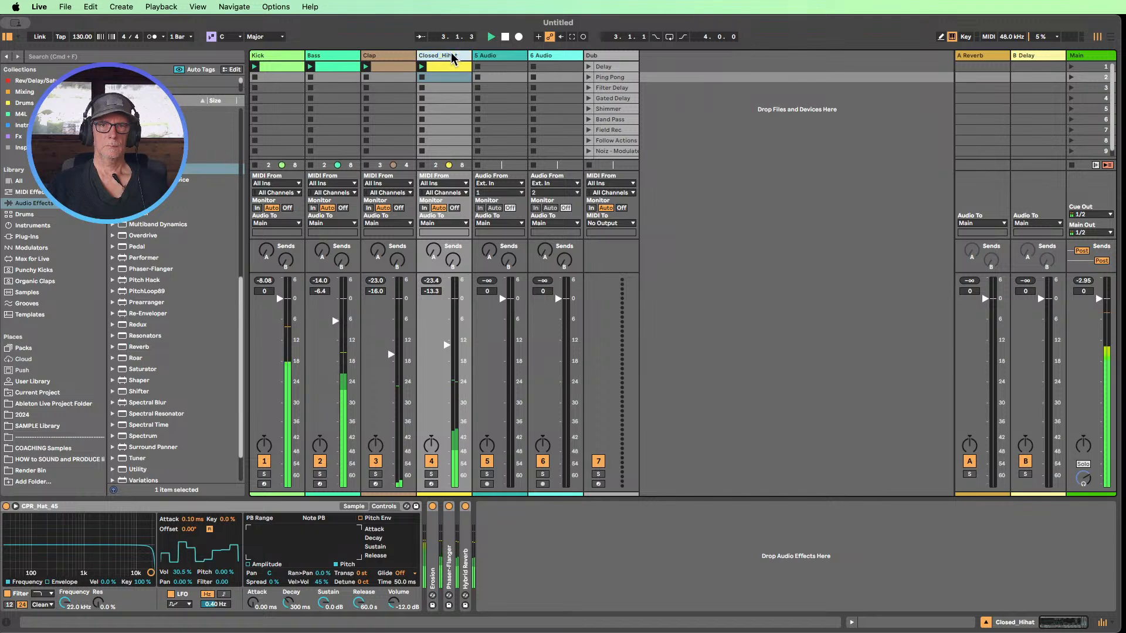
pyautogui.press('super+shift+t')
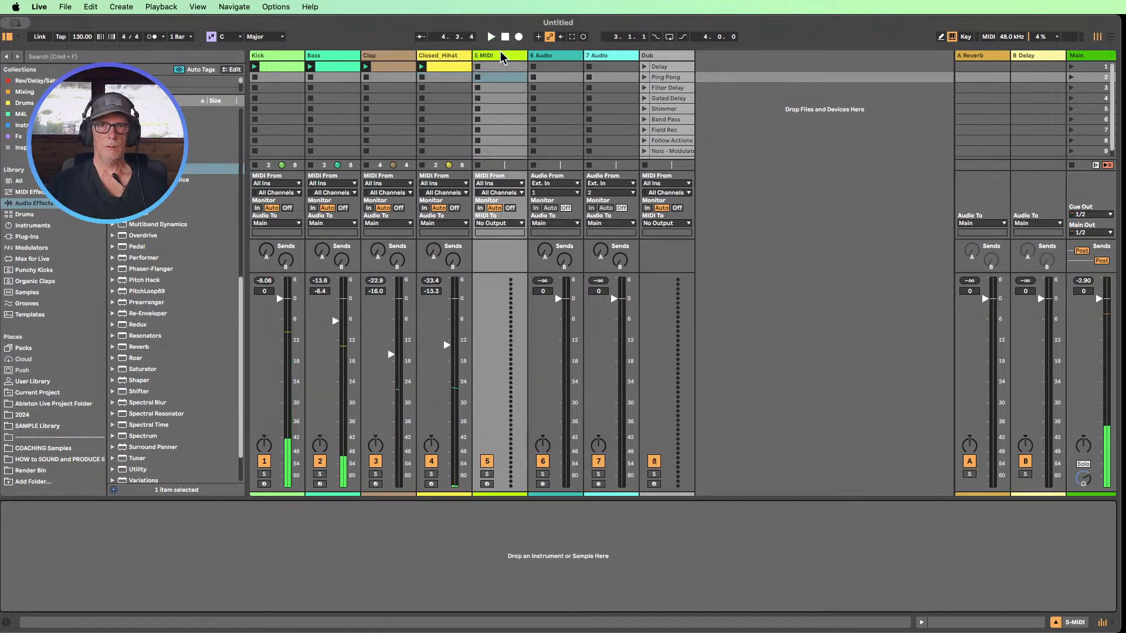
pyautogui.click(1055, 622)
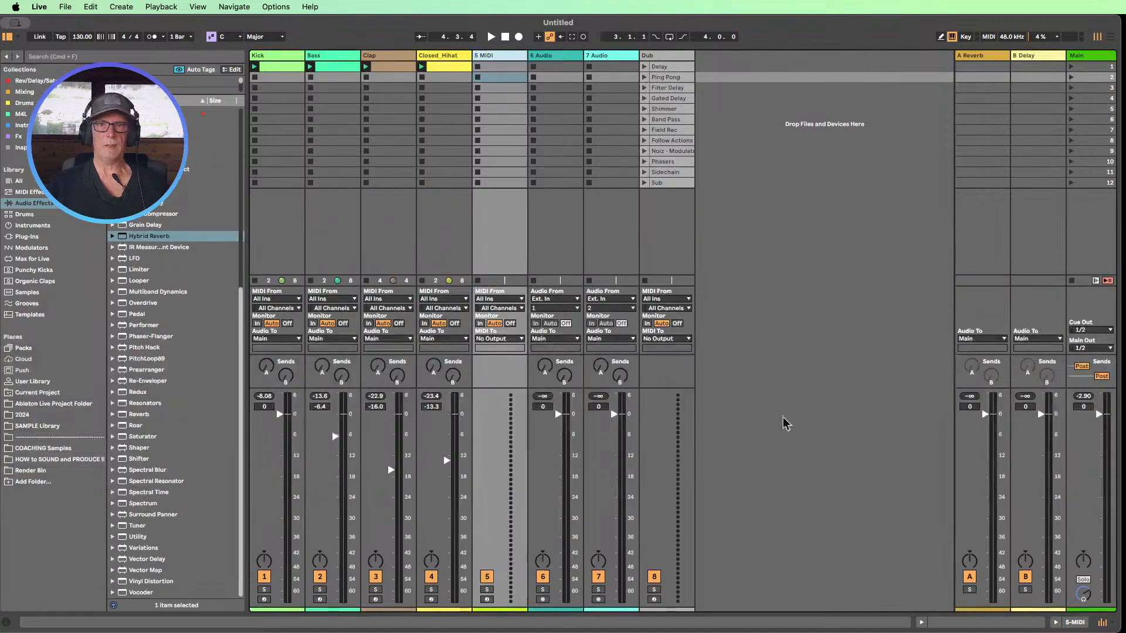
# - Create an empty clip in the new MIDI track's first slot and limit its note editor to scale notes
pyautogui.click(505, 67)
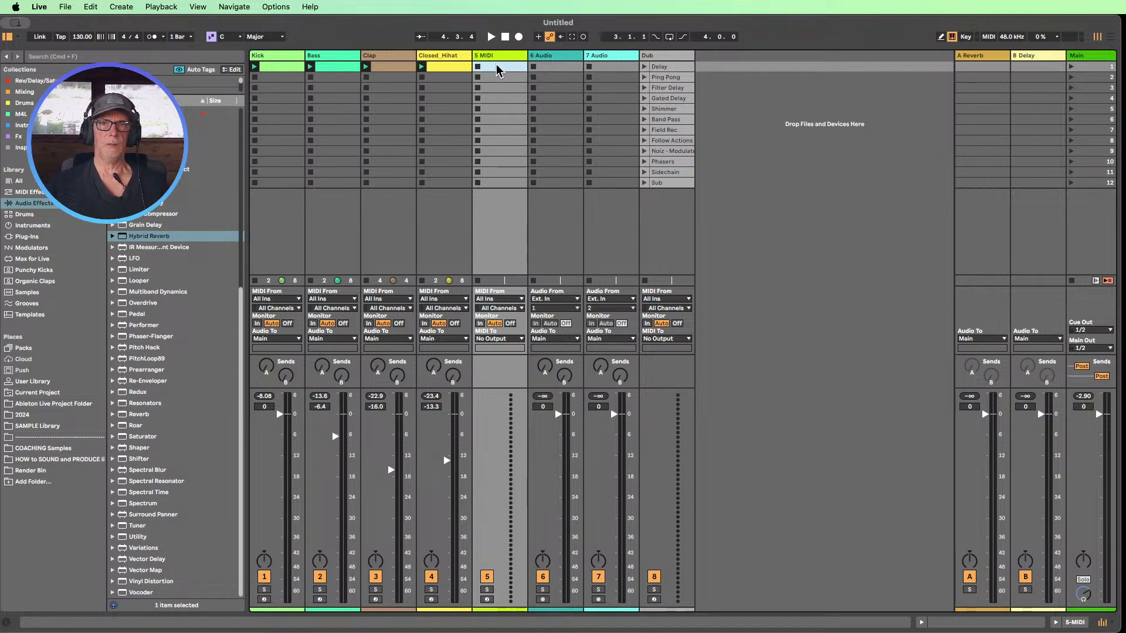
pyautogui.doubleClick(495, 68)
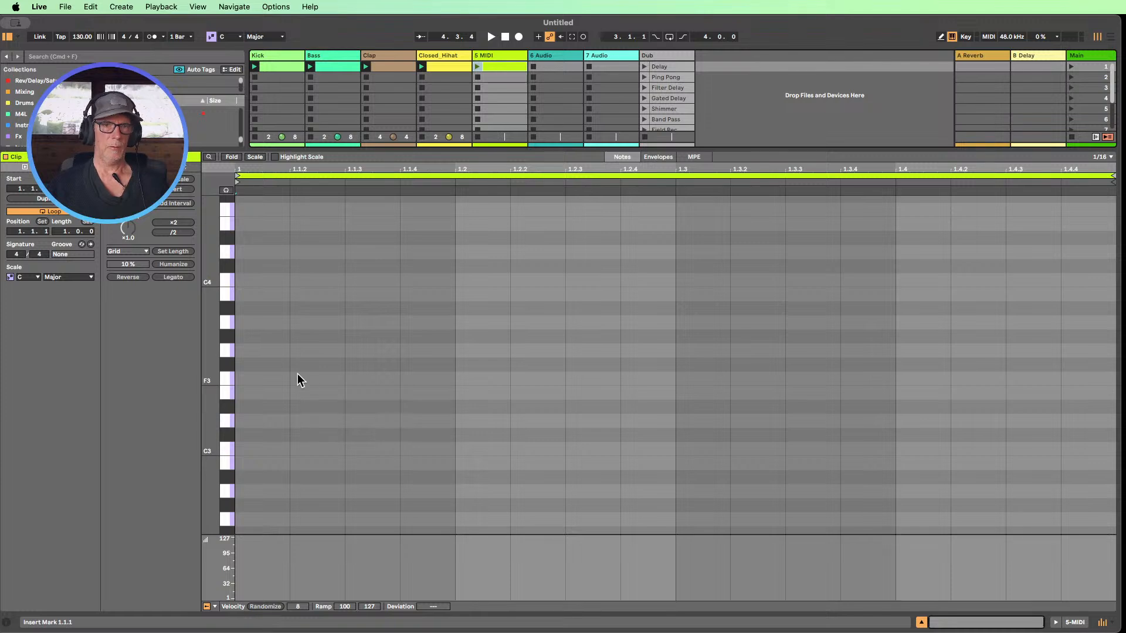
pyautogui.click(255, 157)
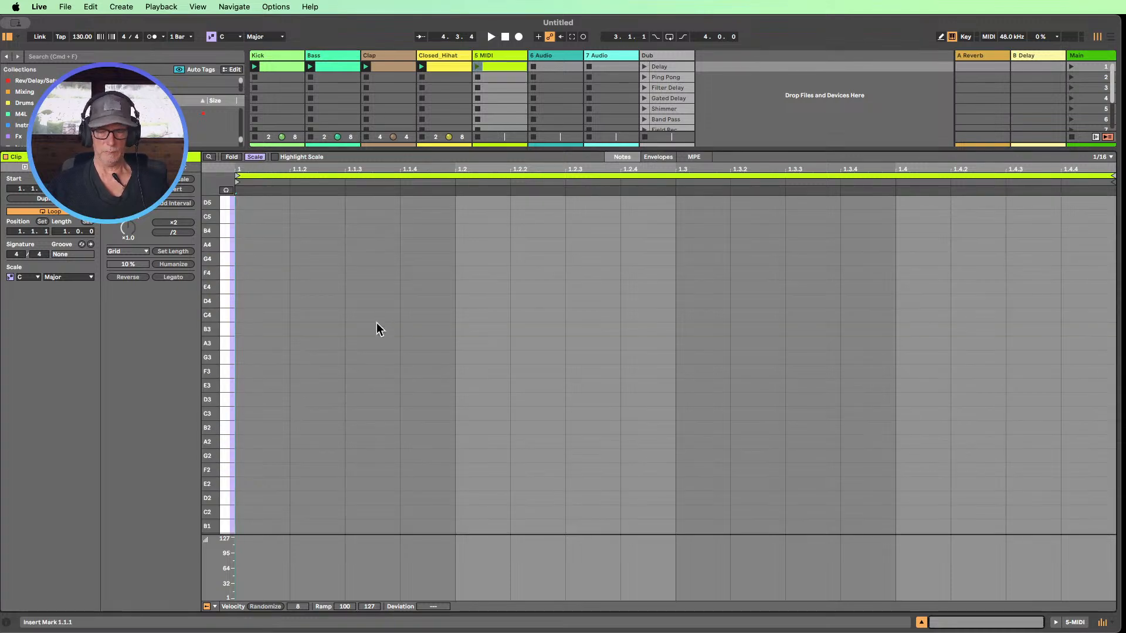
# - Draw four sixteenth F3 notes in the clip, at 1.1.2, 1.2.2, 1.3.2 and 1.4.2
pyautogui.press('b')
pyautogui.scroll(1, 306, 401)
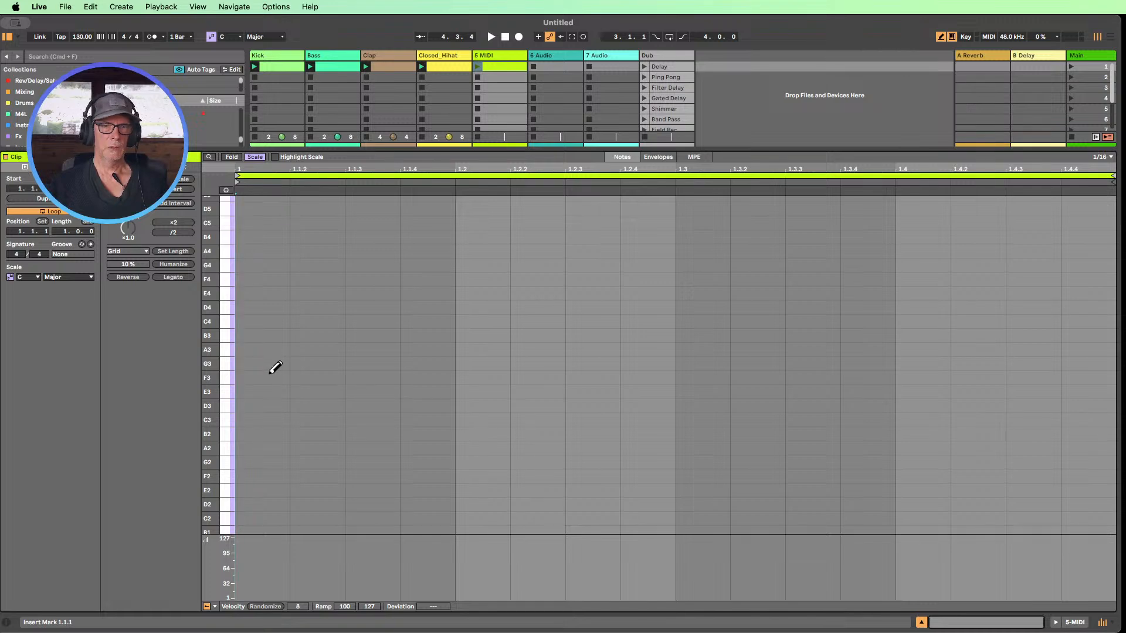
pyautogui.click(316, 378)
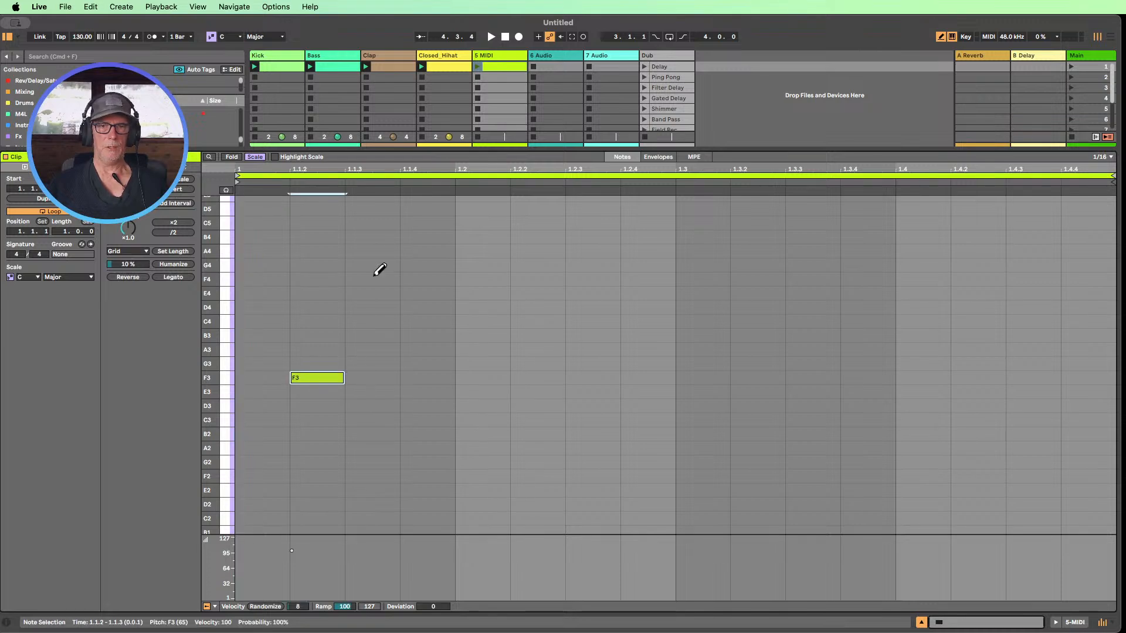
pyautogui.click(558, 377)
pyautogui.click(769, 378)
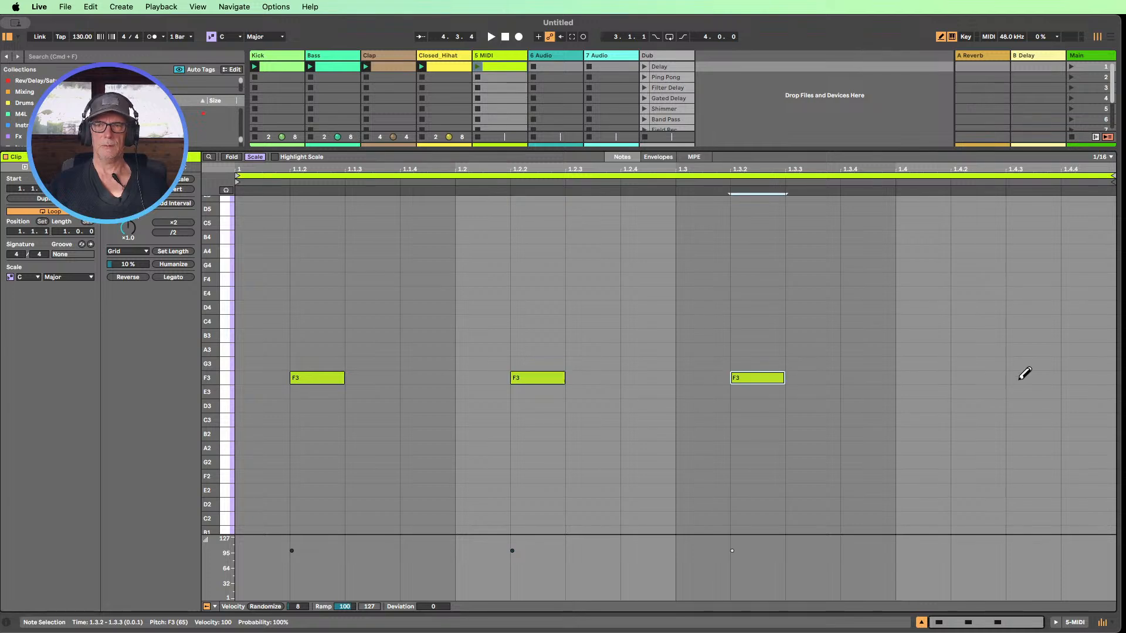
pyautogui.click(998, 375)
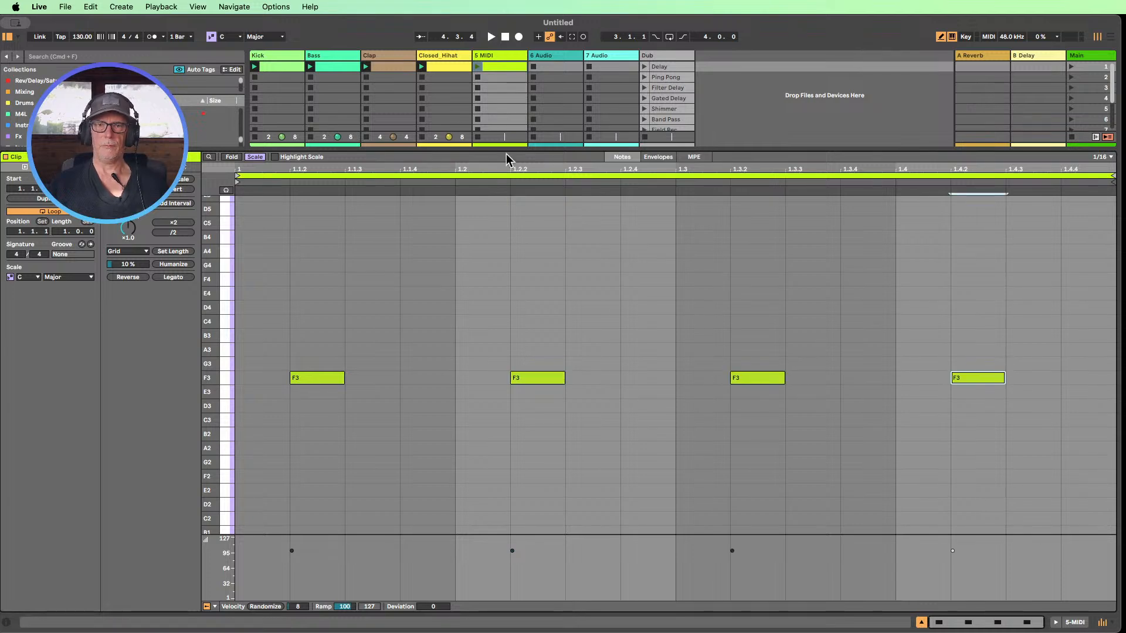
# - Randomize the velocities of all four F3 notes with a randomize amount of 10
pyautogui.click(258, 607)
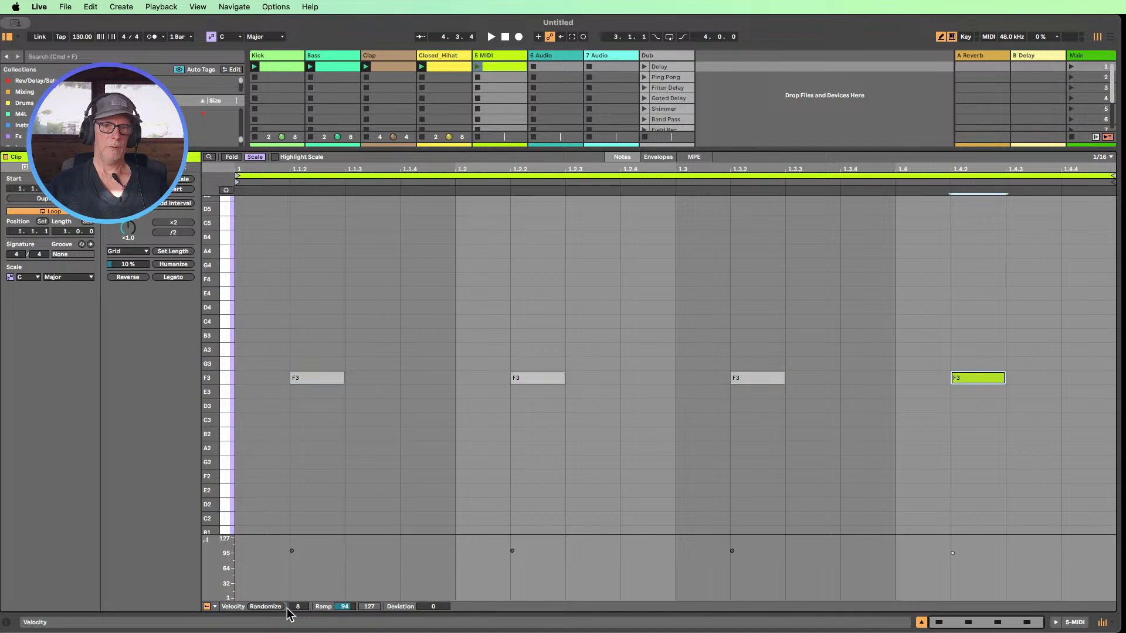
pyautogui.moveTo(300, 608)
pyautogui.mouseDown()
pyautogui.moveTo(300, 551)
pyautogui.moveTo(299, 616)
pyautogui.moveTo(302, 593)
pyautogui.mouseUp()
pyautogui.press('super+a')
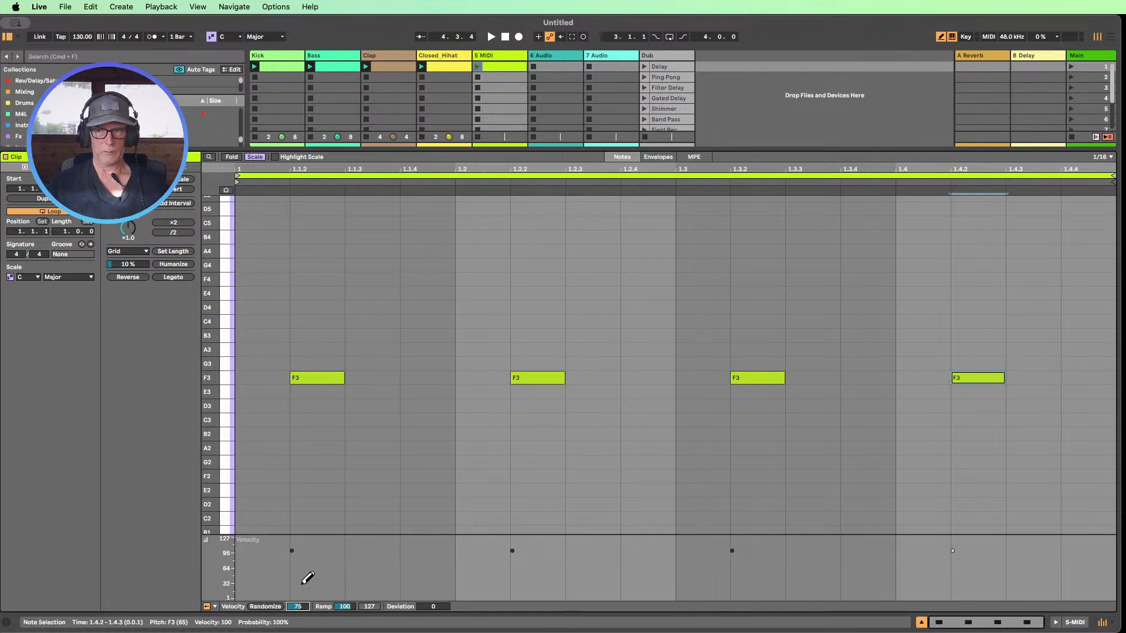
pyautogui.click(228, 379)
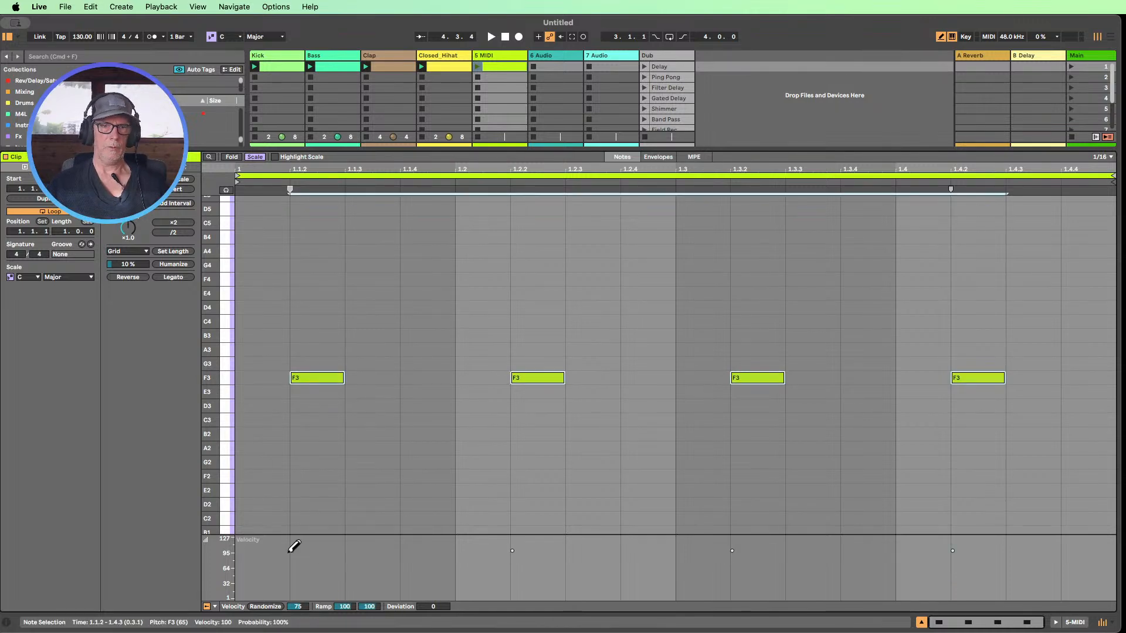
pyautogui.click(262, 606)
pyautogui.moveTo(291, 608); pyautogui.dragTo(291, 563)
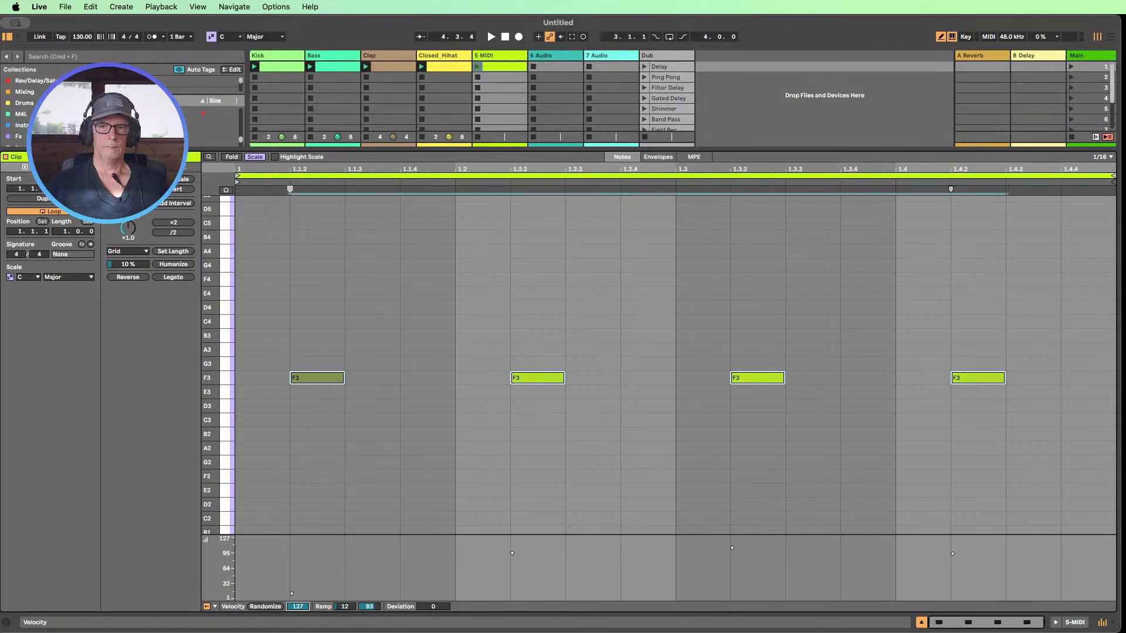
pyautogui.moveTo(297, 606)
pyautogui.mouseDown()
pyautogui.moveTo(297, 632)
pyautogui.moveTo(297, 565)
pyautogui.moveTo(297, 632)
pyautogui.moveTo(297, 604)
pyautogui.mouseUp()
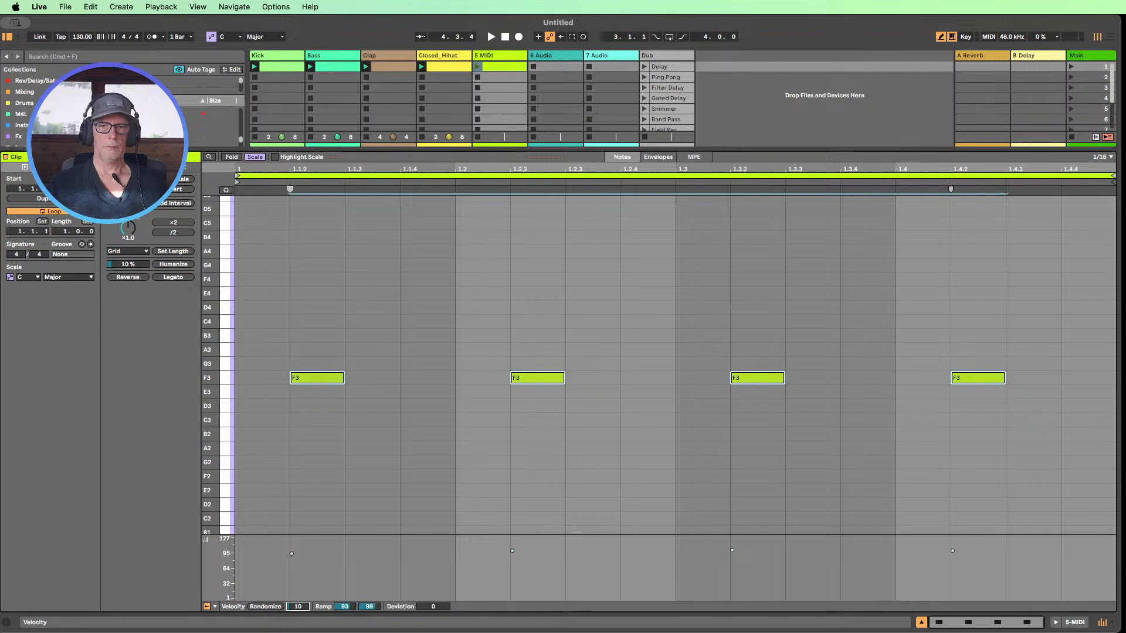
# - Load the Drift instrument onto the new MIDI track
pyautogui.click(921, 623)
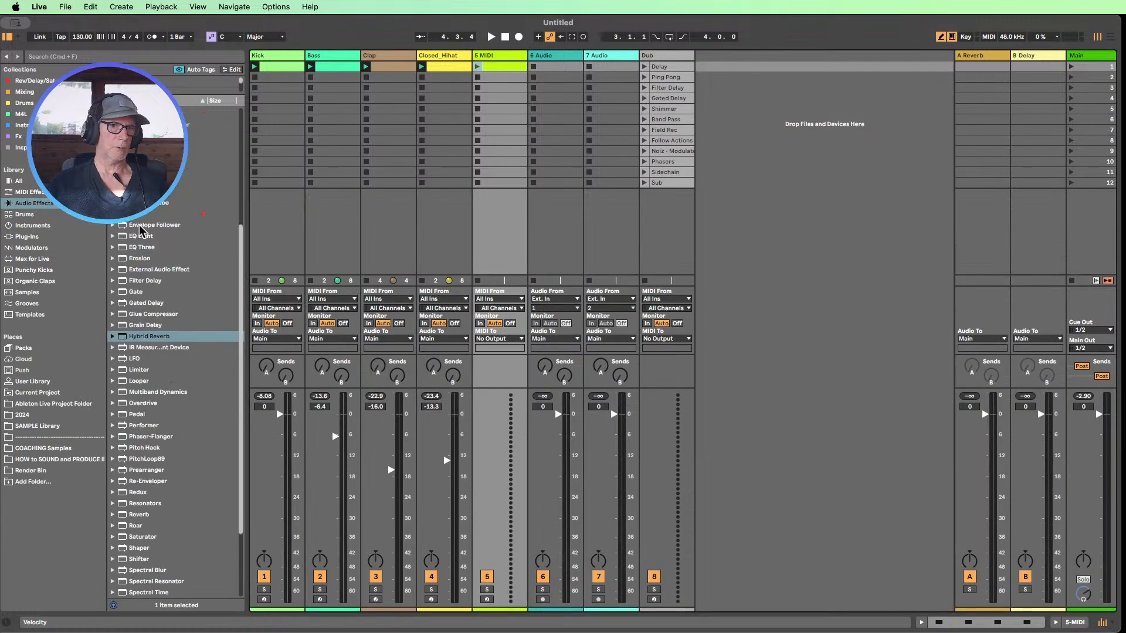
pyautogui.scroll(5, 141, 230)
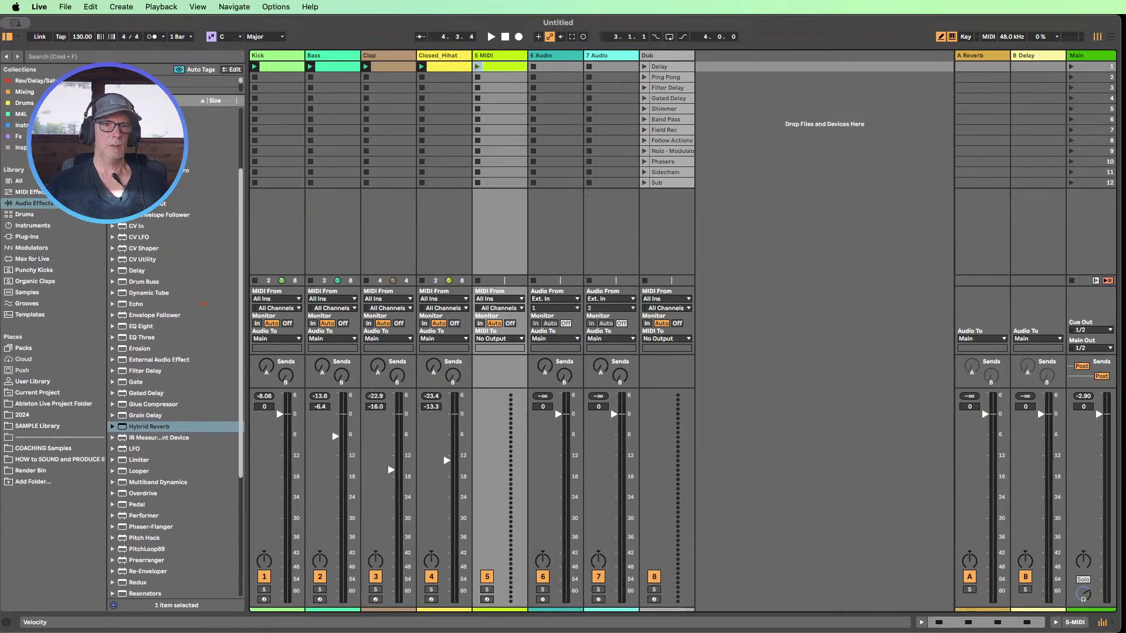
pyautogui.scroll(5, 149, 270)
pyautogui.click(37, 225)
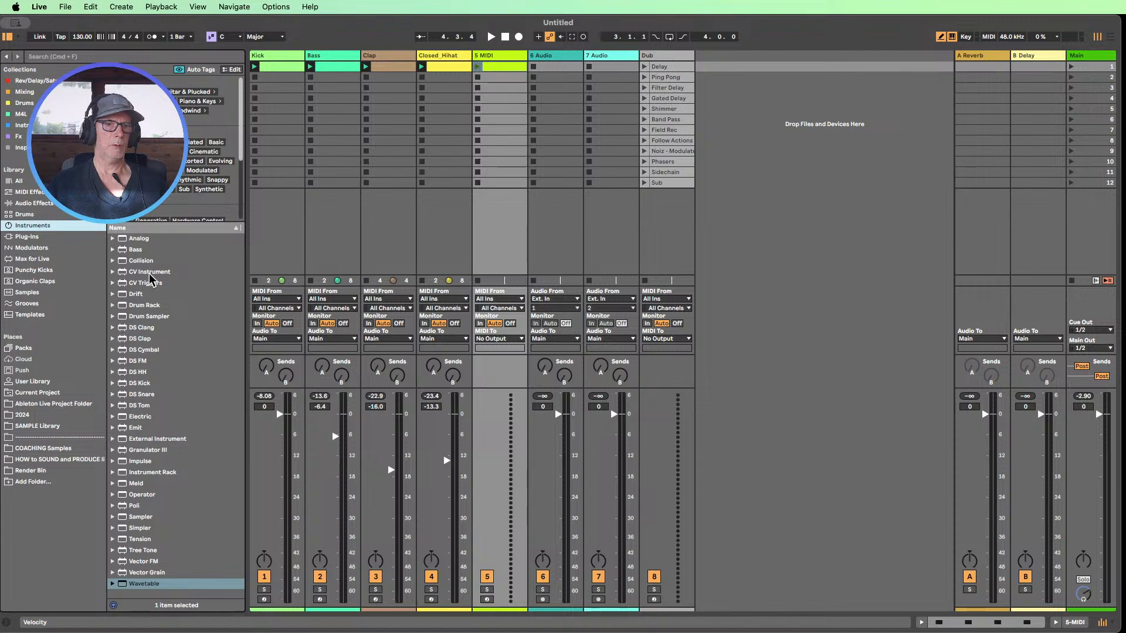
pyautogui.moveTo(135, 294); pyautogui.dragTo(480, 113)
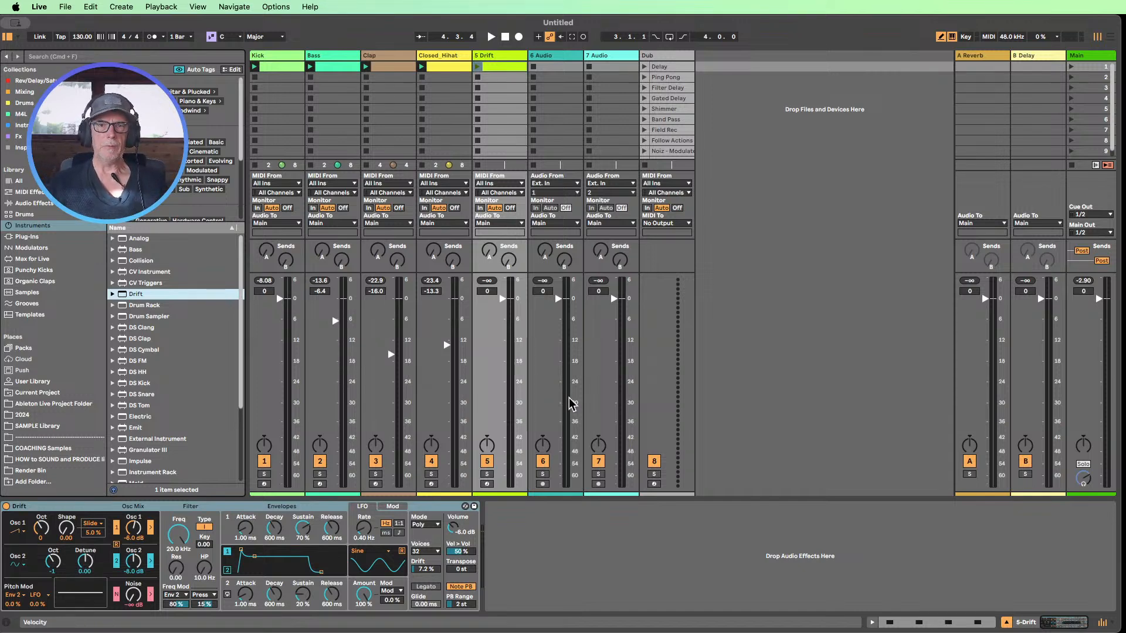
# - Launch the Drift track's clip and lower the track's volume to about -7 dB
pyautogui.moveTo(501, 301); pyautogui.dragTo(503, 321)
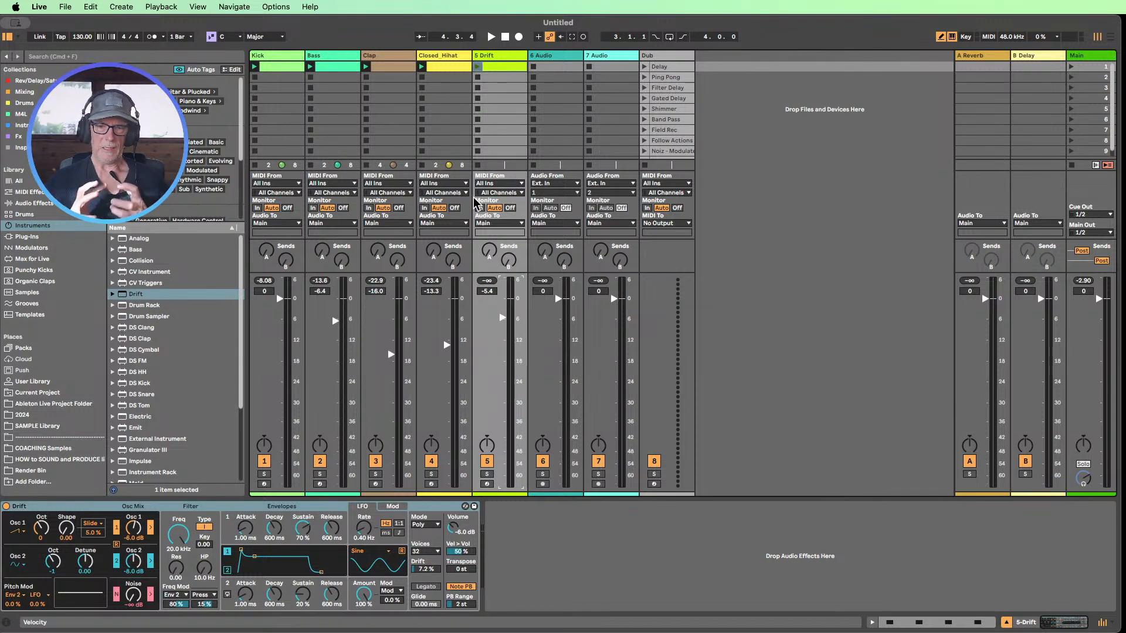
pyautogui.click(478, 68)
pyautogui.moveTo(503, 317); pyautogui.dragTo(503, 322)
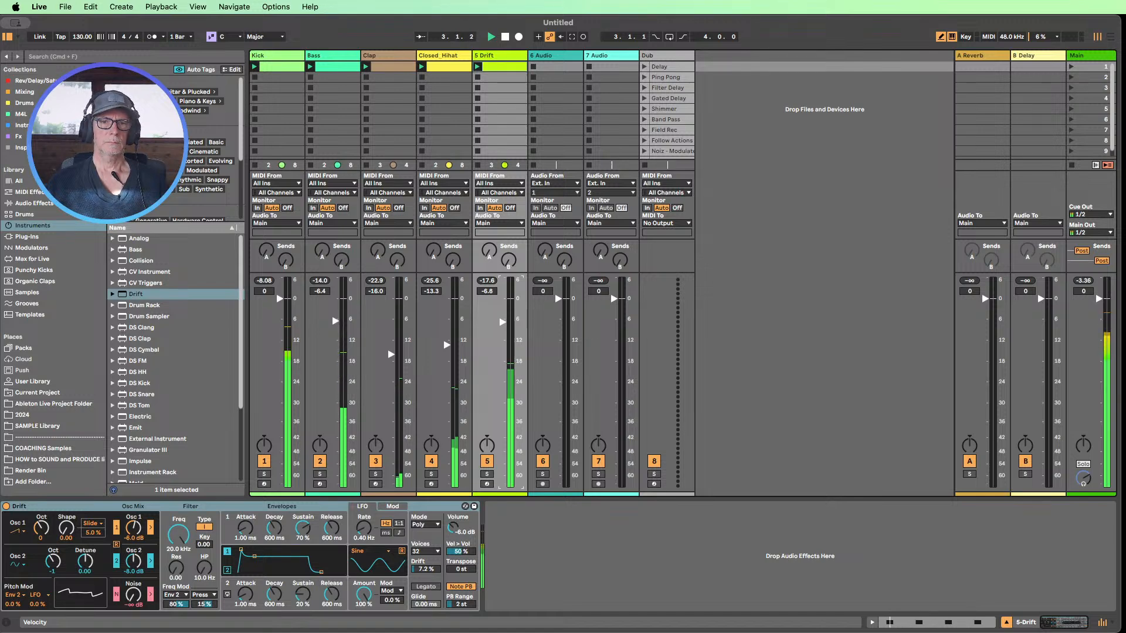
# - Open the Drift clip's notes and lengthen all four F3 notes to two sixteenths
pyautogui.doubleClick(503, 67)
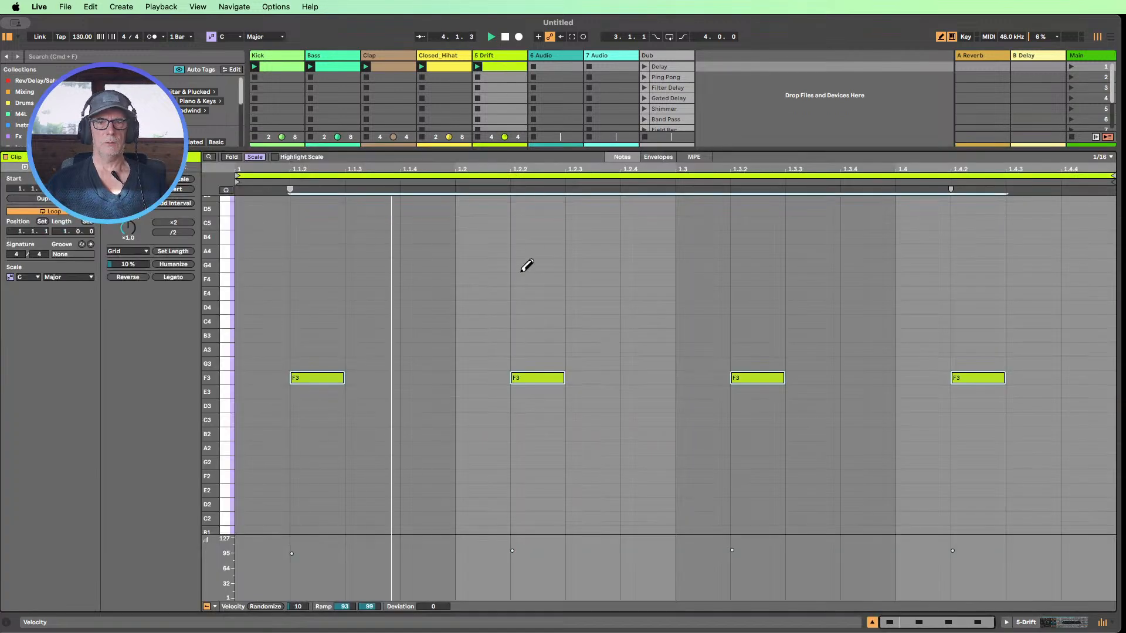
pyautogui.moveTo(344, 377); pyautogui.dragTo(400, 378)
# - Shorten the first F3 note to one sixteenth and add F3 notes at 1.1.3, two sixteenths long, and at 1.2.1, one sixteenth long
pyautogui.click(425, 377)
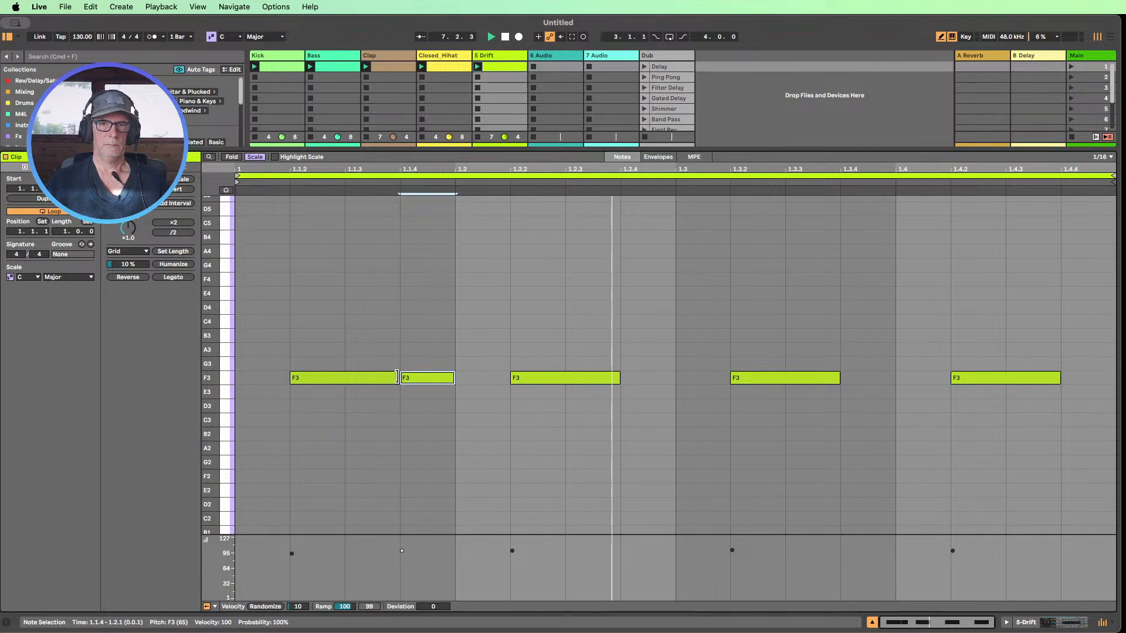
pyautogui.moveTo(400, 378); pyautogui.dragTo(345, 378)
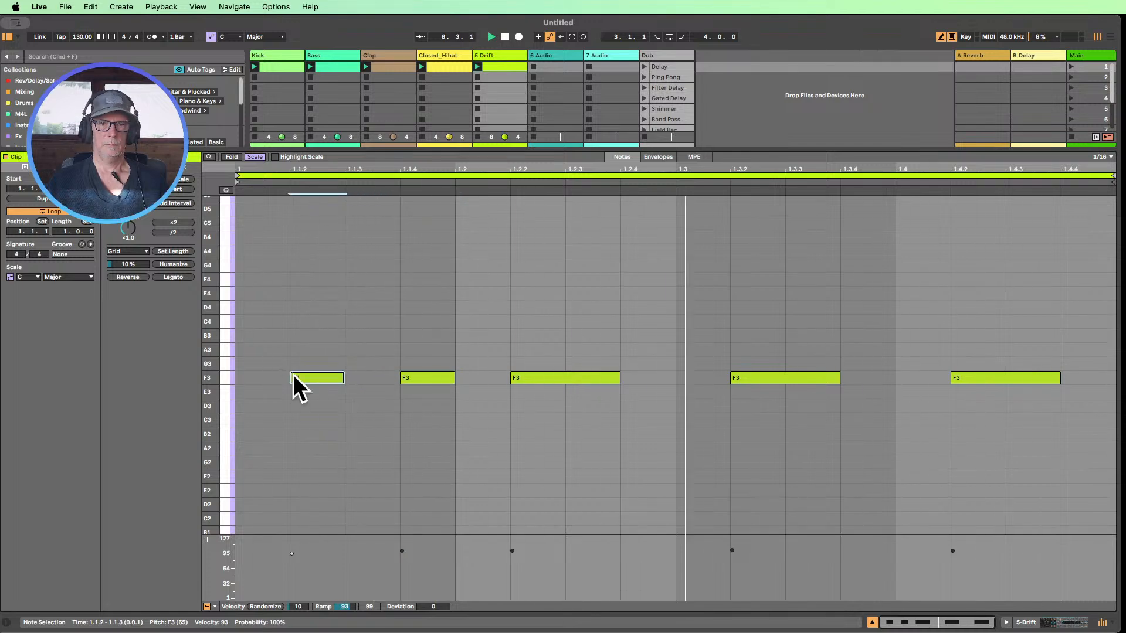
pyautogui.click(387, 378)
pyautogui.click(431, 377)
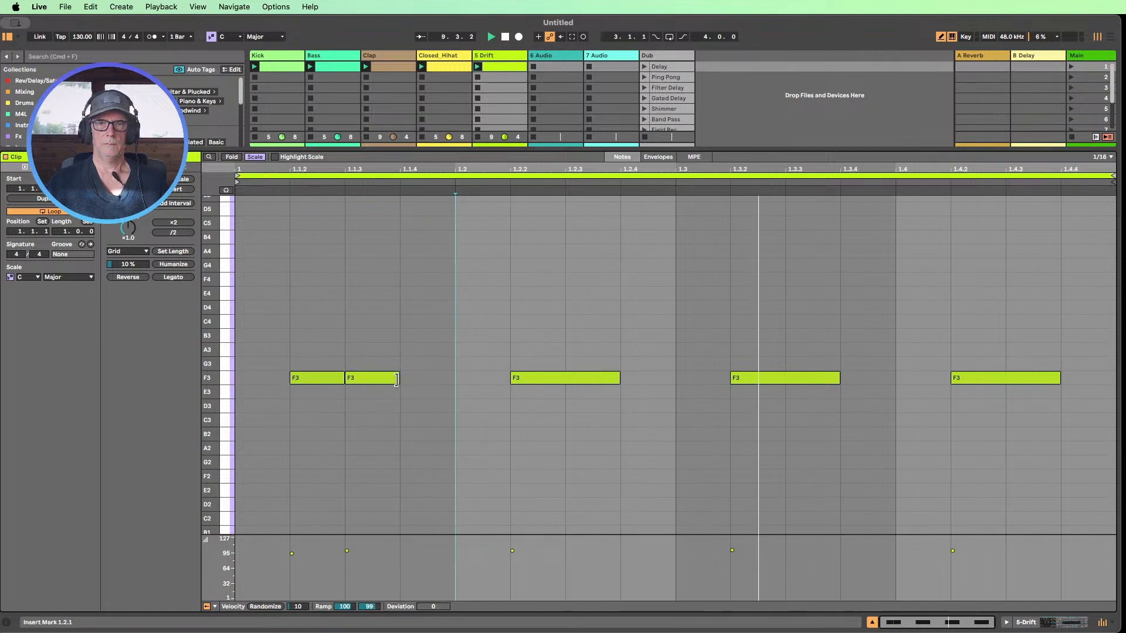
pyautogui.moveTo(402, 378); pyautogui.dragTo(454, 378)
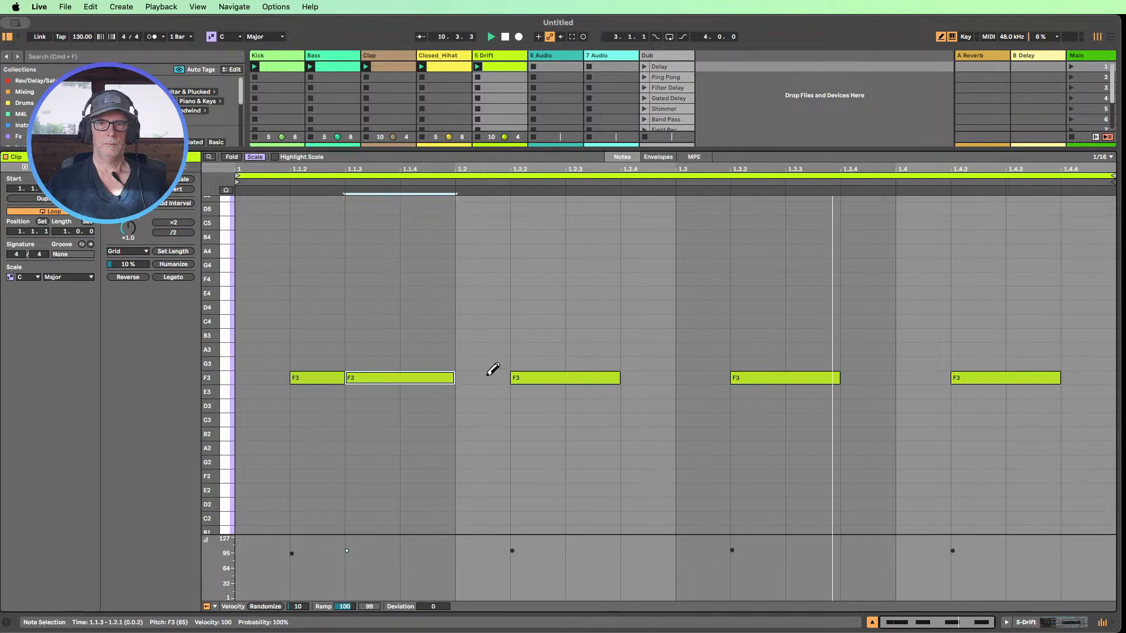
pyautogui.click(487, 377)
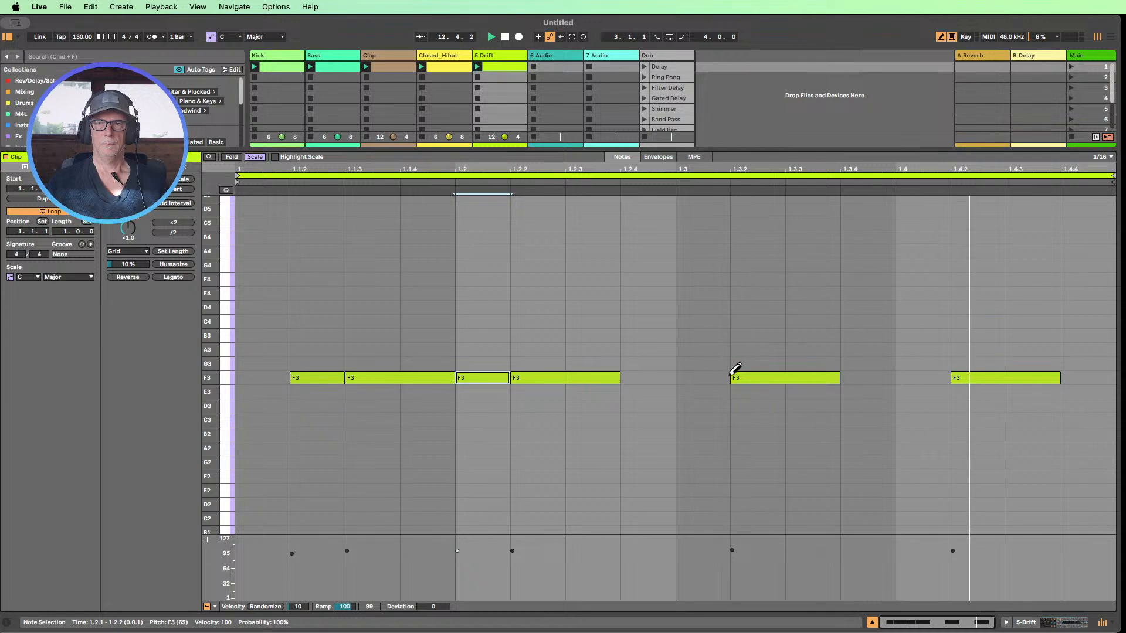
# - Return to the full mixer, lower the Drift track's volume to -8.3 dB, and stop playback
pyautogui.press('super+alt+l')
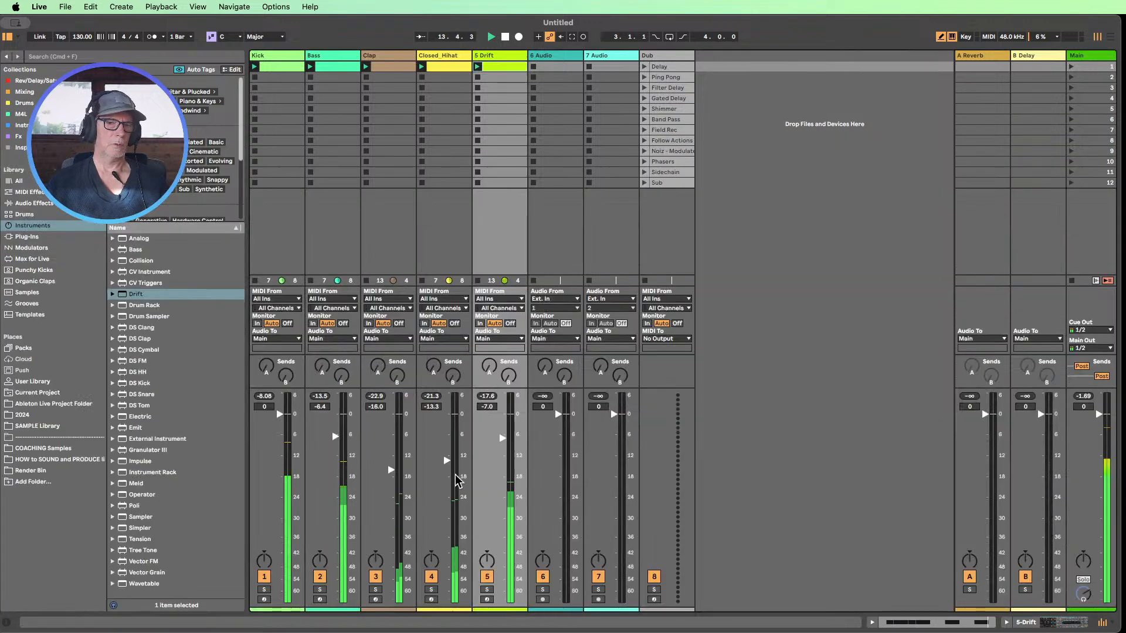
pyautogui.moveTo(502, 439); pyautogui.dragTo(501, 443)
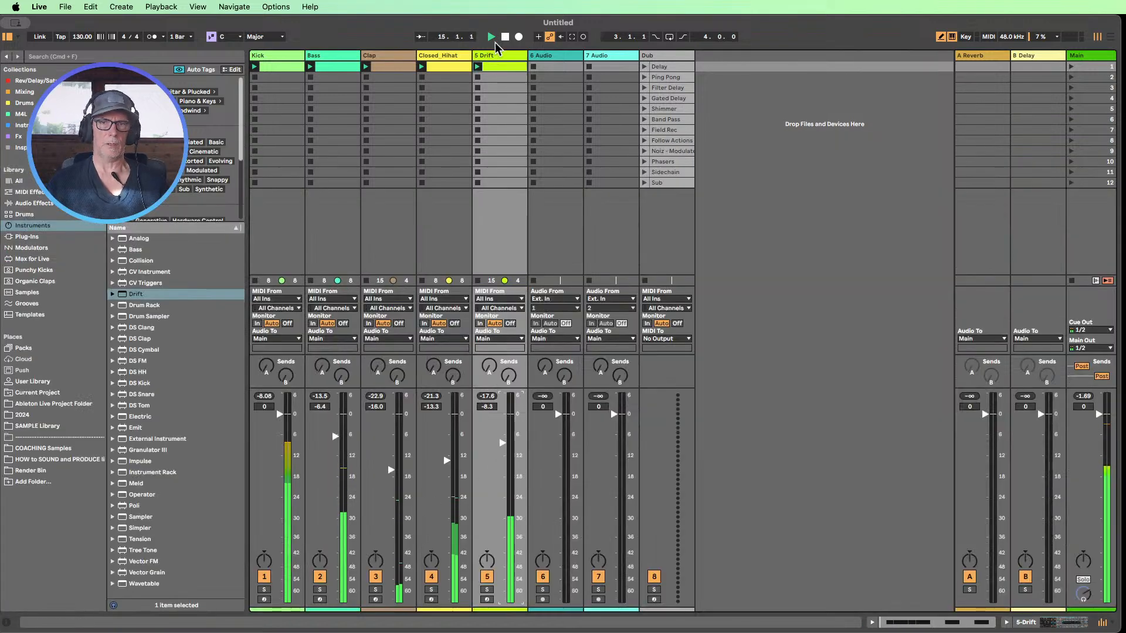
pyautogui.press('space')
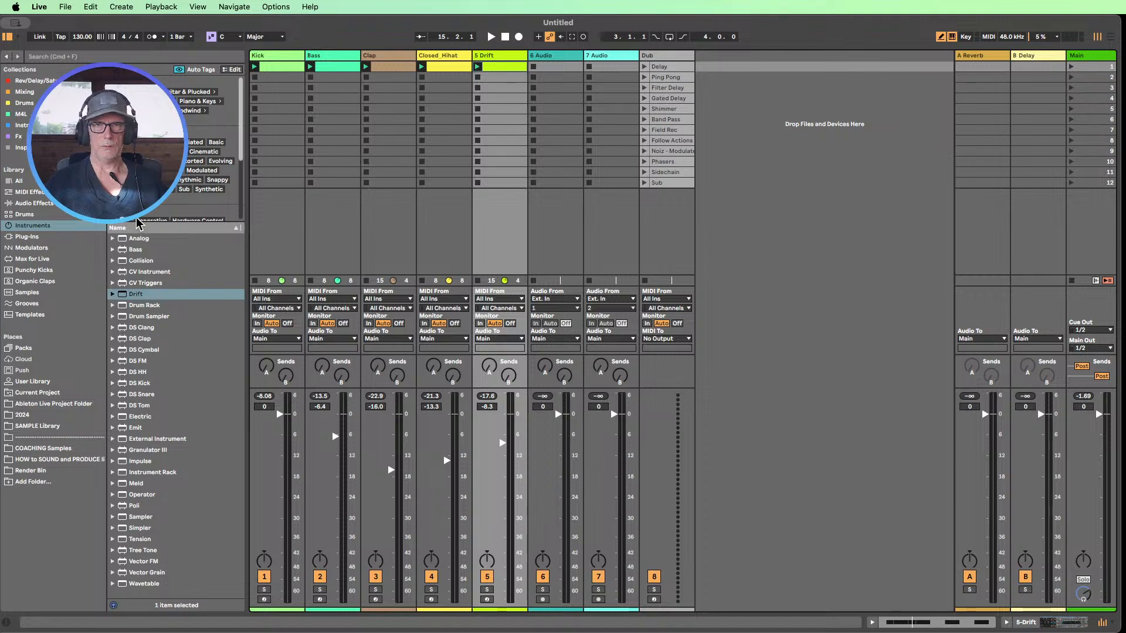
pyautogui.doubleClick(515, 69)
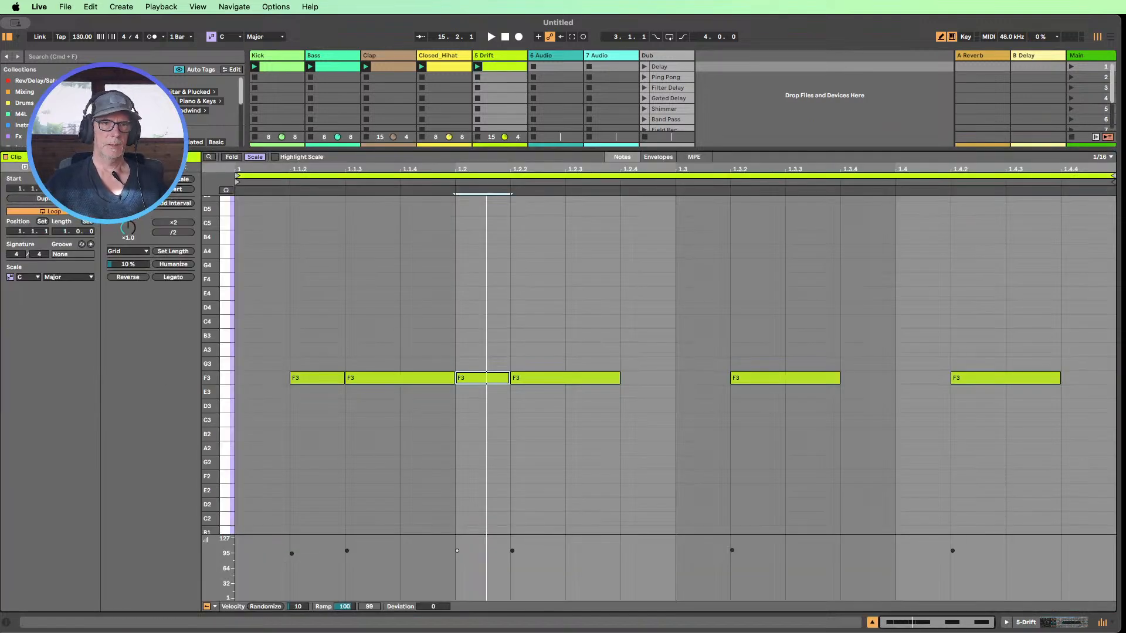
pyautogui.click(182, 177)
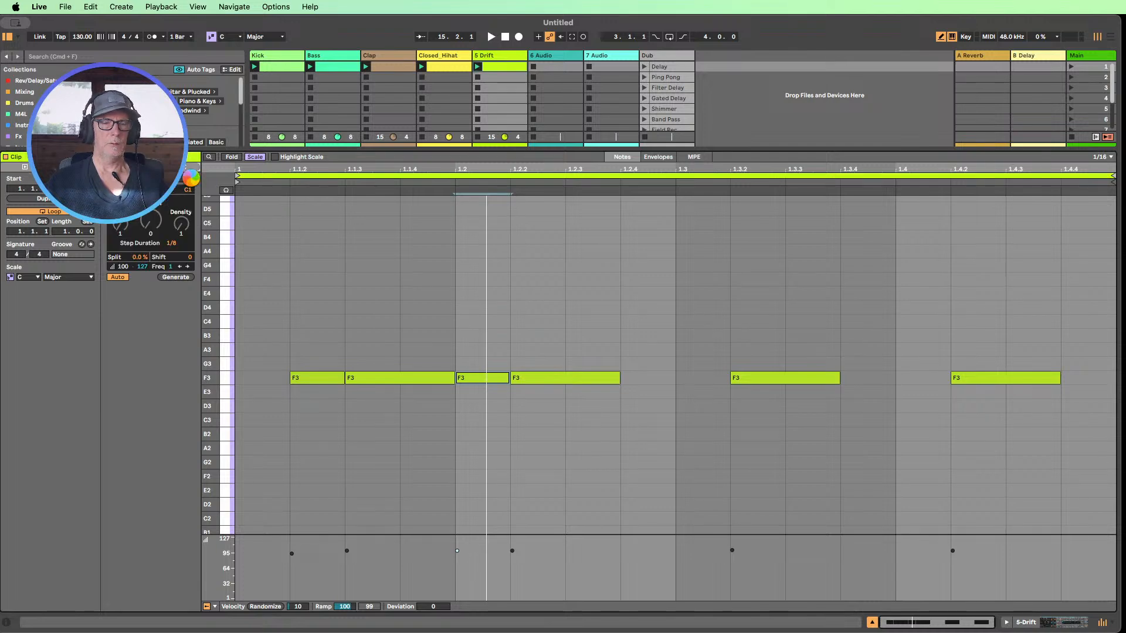
pyautogui.click(191, 182)
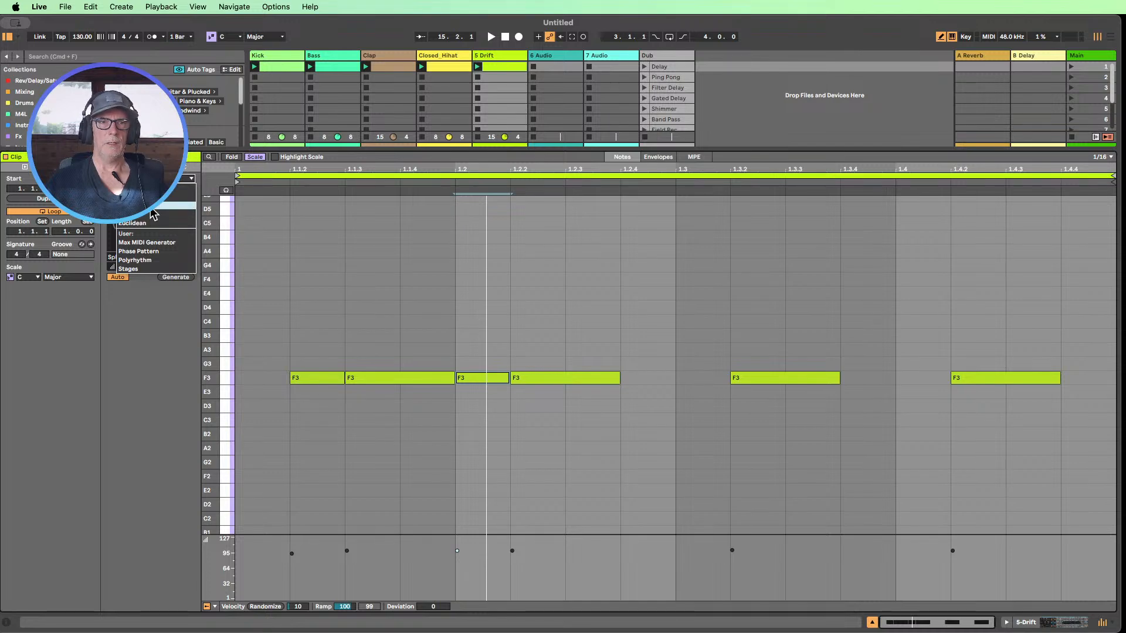
pyautogui.click(136, 388)
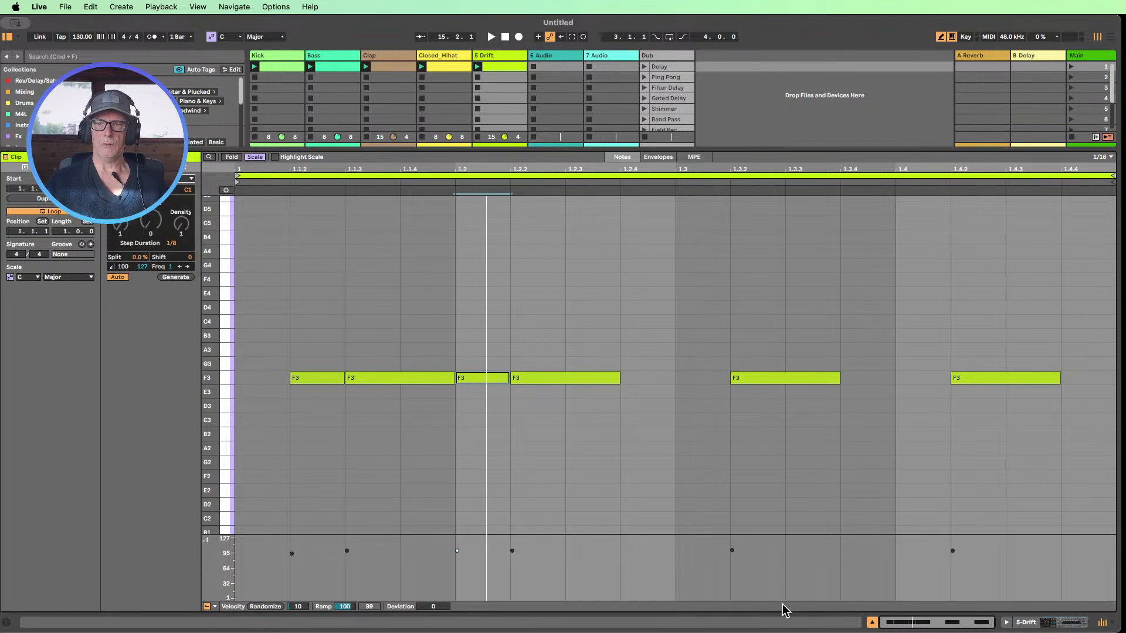
pyautogui.click(872, 623)
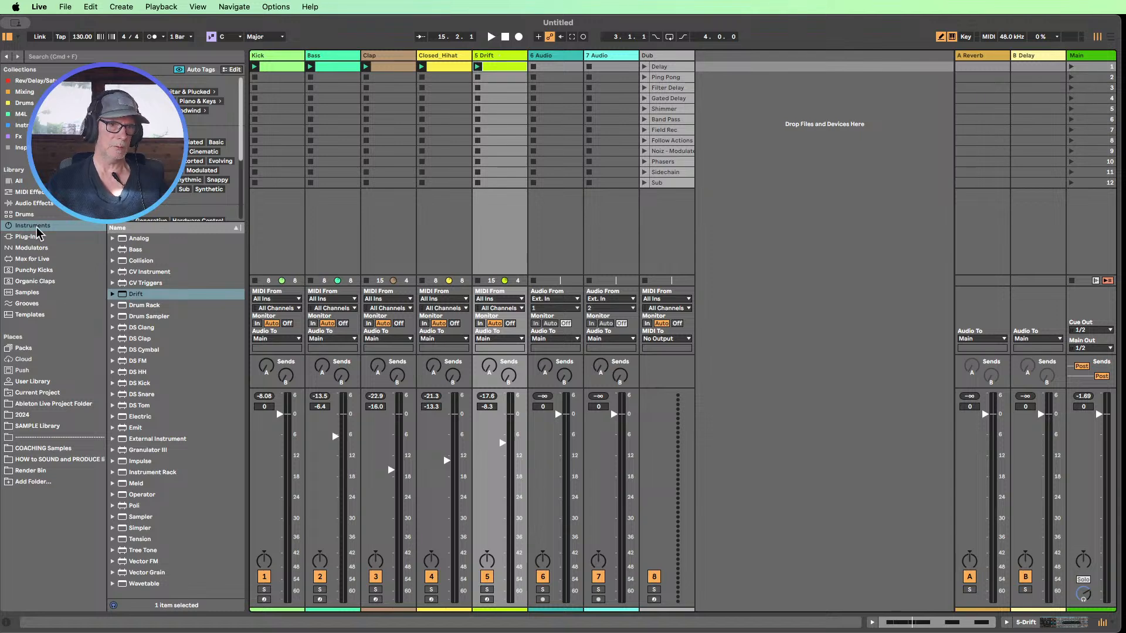
# - List the chord presets in the MIDI effects library and widen the browser to show their full names
pyautogui.click(32, 193)
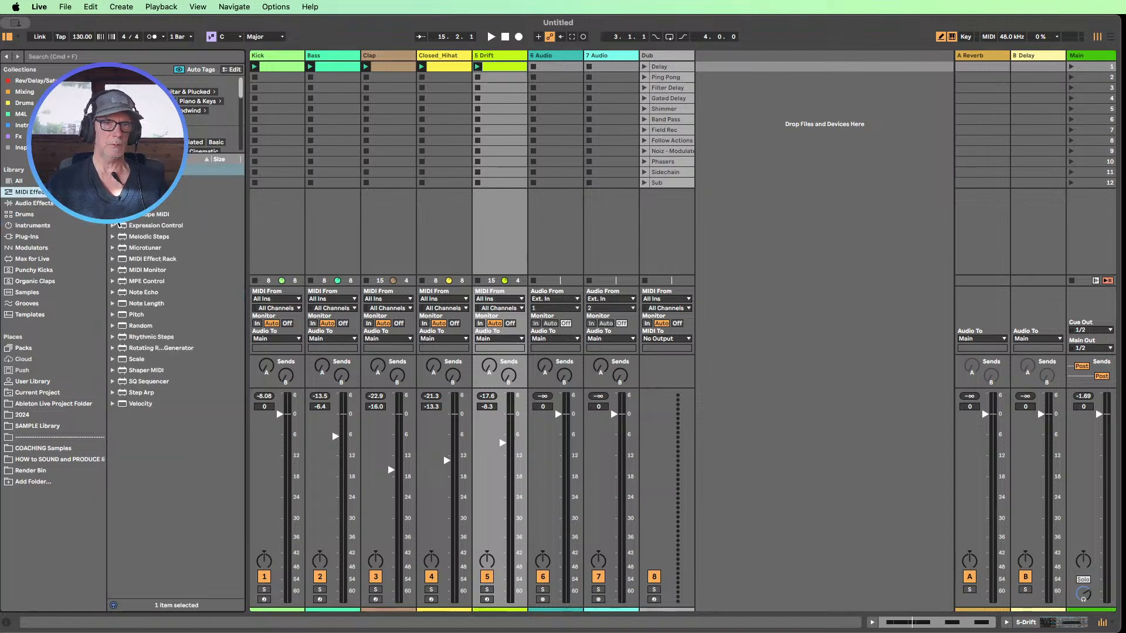
pyautogui.click(113, 203)
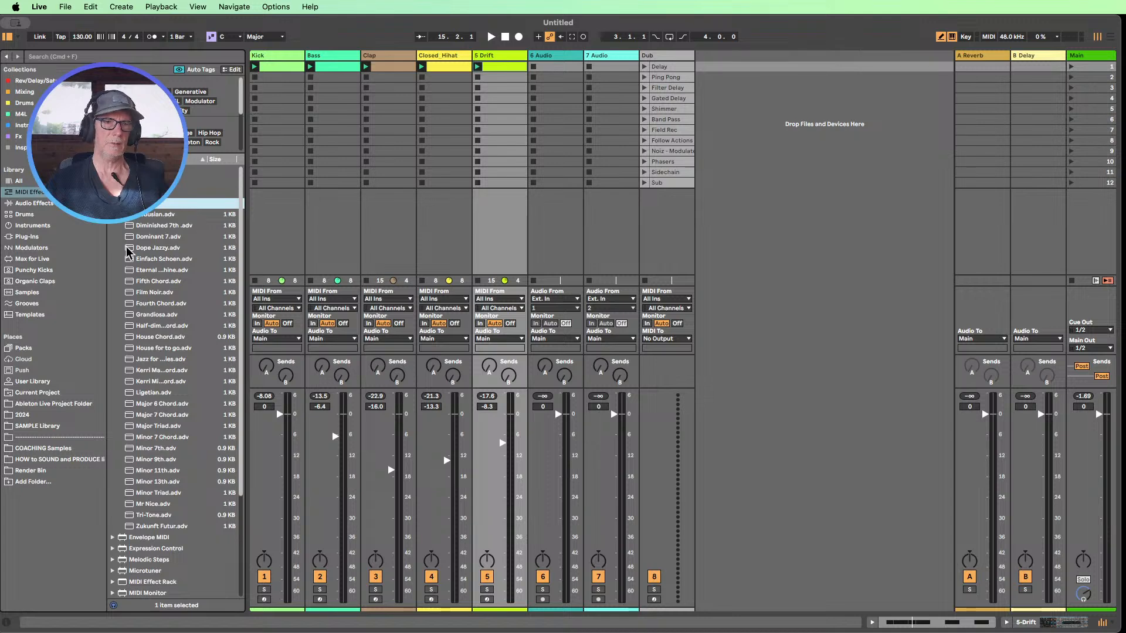
pyautogui.moveTo(247, 234); pyautogui.dragTo(287, 232)
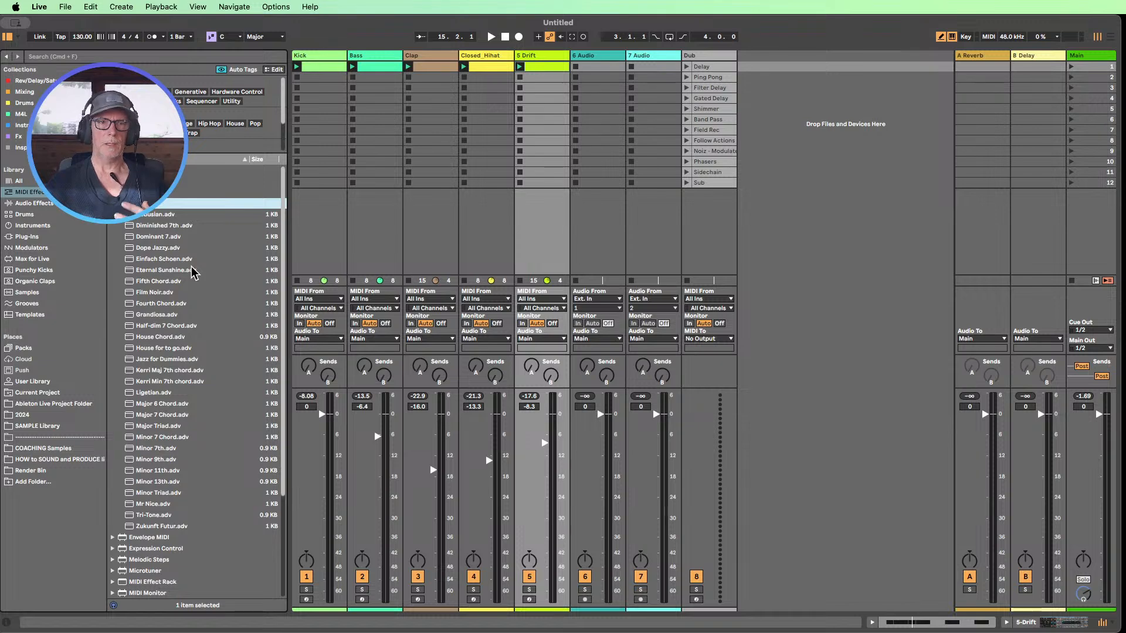
# - Open the Drift clip's notes, turn off draw mode, and select all the F3 notes
pyautogui.doubleClick(534, 67)
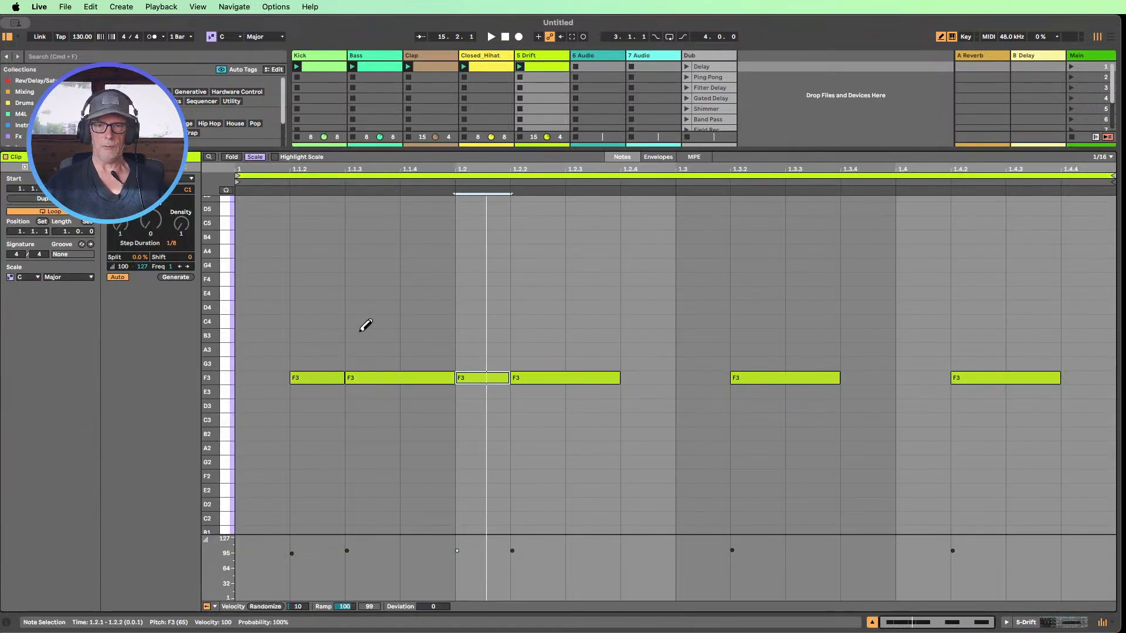
pyautogui.press('b')
pyautogui.click(224, 378)
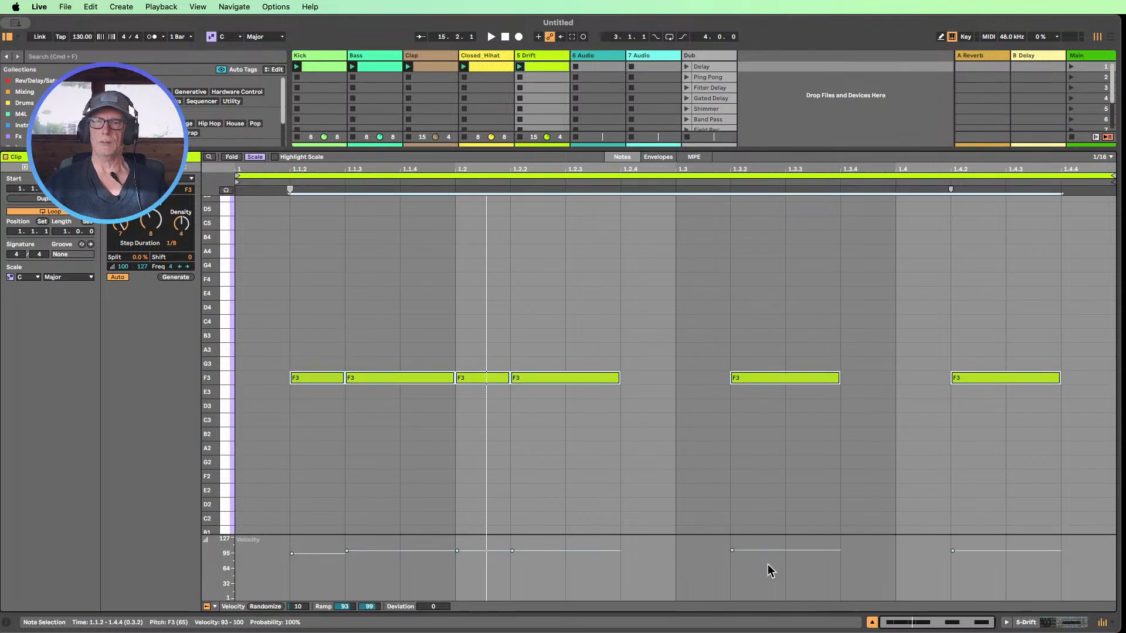
# - Load the Dope Jazzy chord preset onto the Drift track and play its clip with the track volume lowered to -11.8 dB
pyautogui.click(1022, 624)
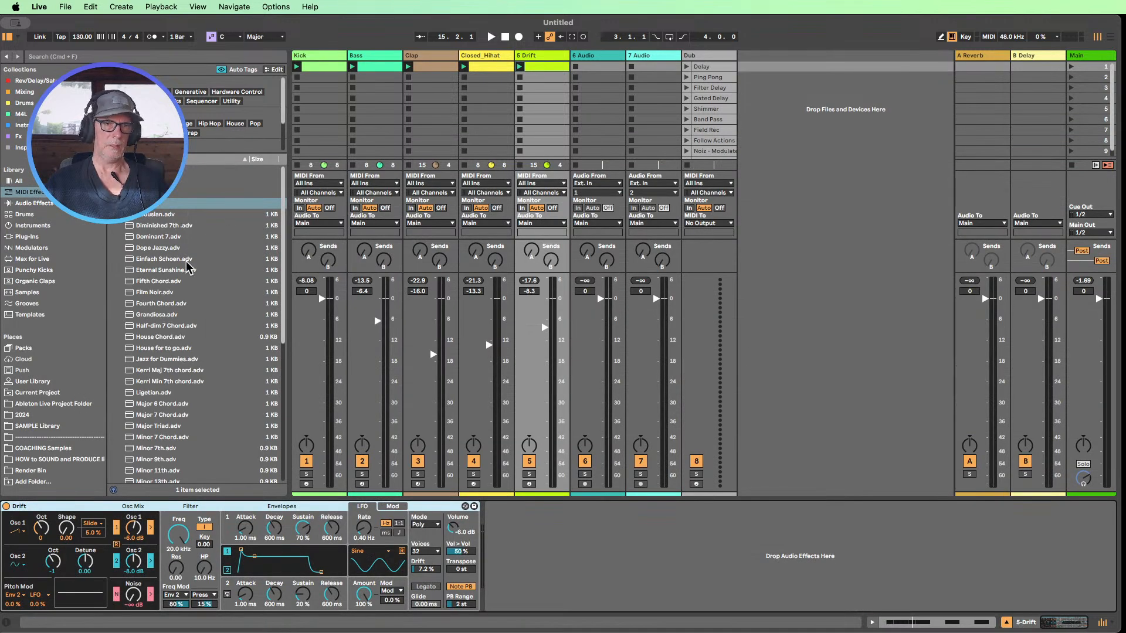
pyautogui.moveTo(157, 253); pyautogui.dragTo(447, 198)
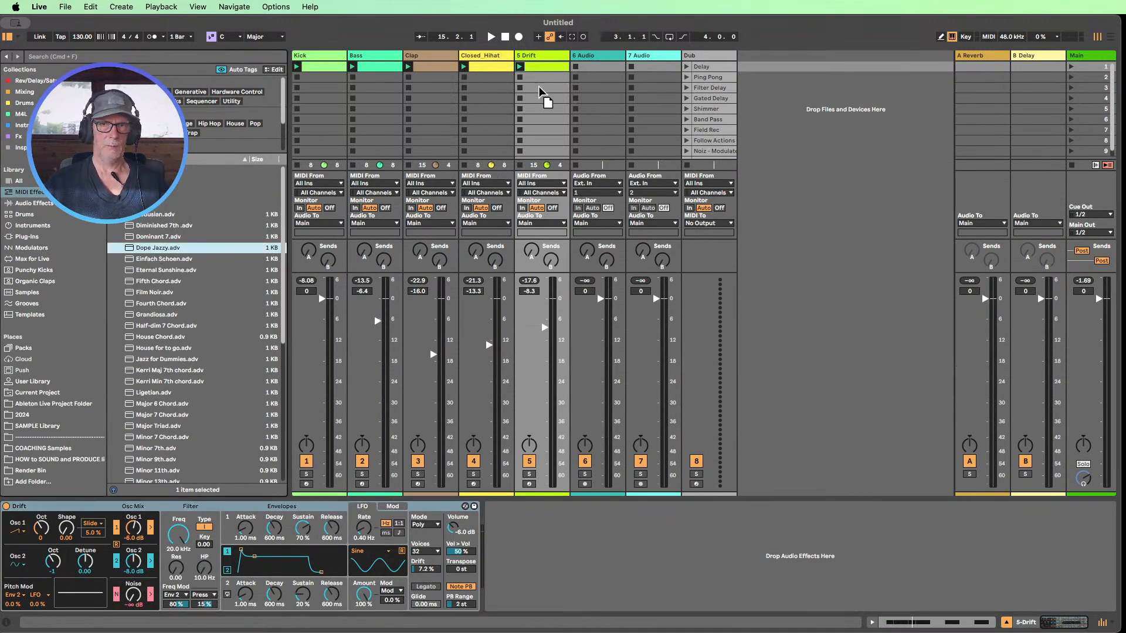
pyautogui.moveTo(540, 91); pyautogui.dragTo(540, 92)
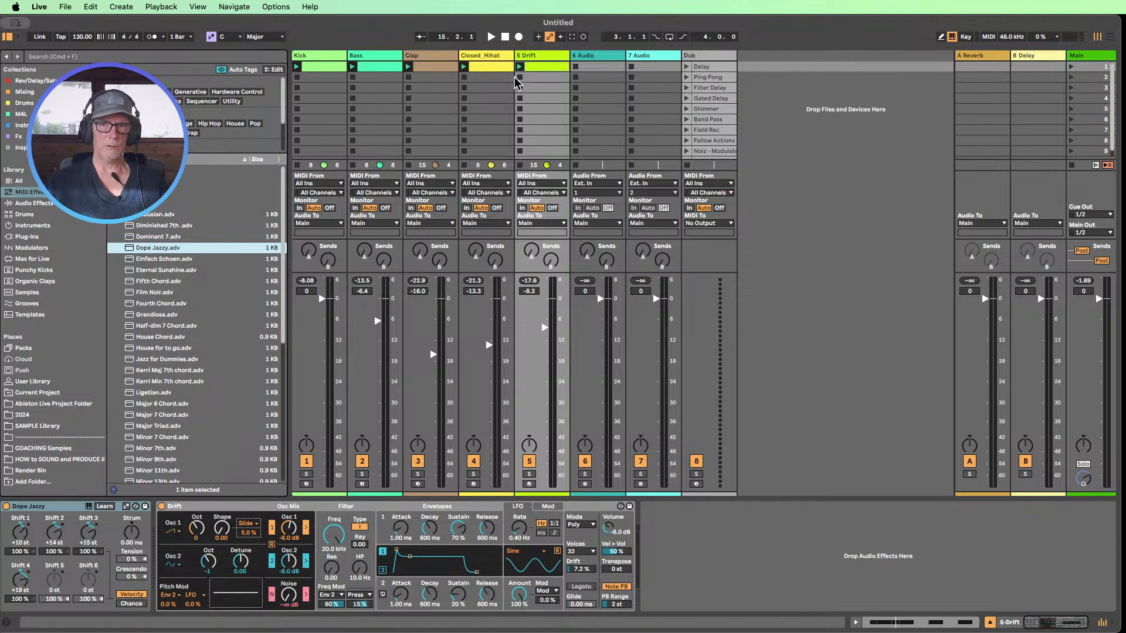
pyautogui.click(520, 67)
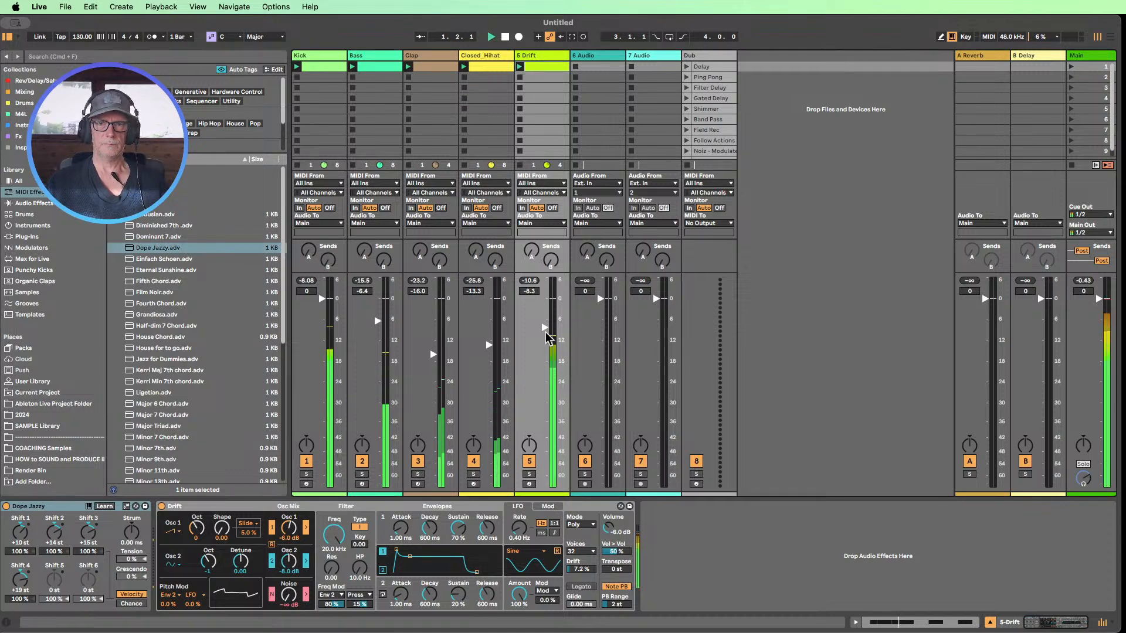
pyautogui.moveTo(545, 327); pyautogui.dragTo(544, 340)
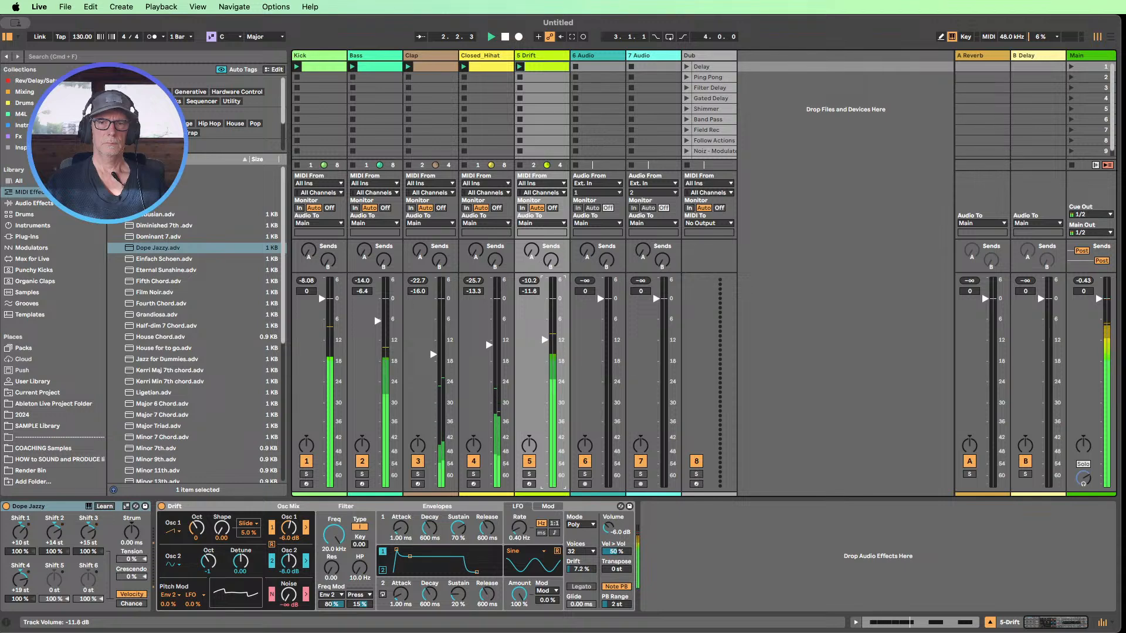
# - In the Drift clip, shorten the F3 note at 1.1.3 to one sixteenth and move the F3 note at 1.2.2 to 1.2.3
pyautogui.doubleClick(540, 64)
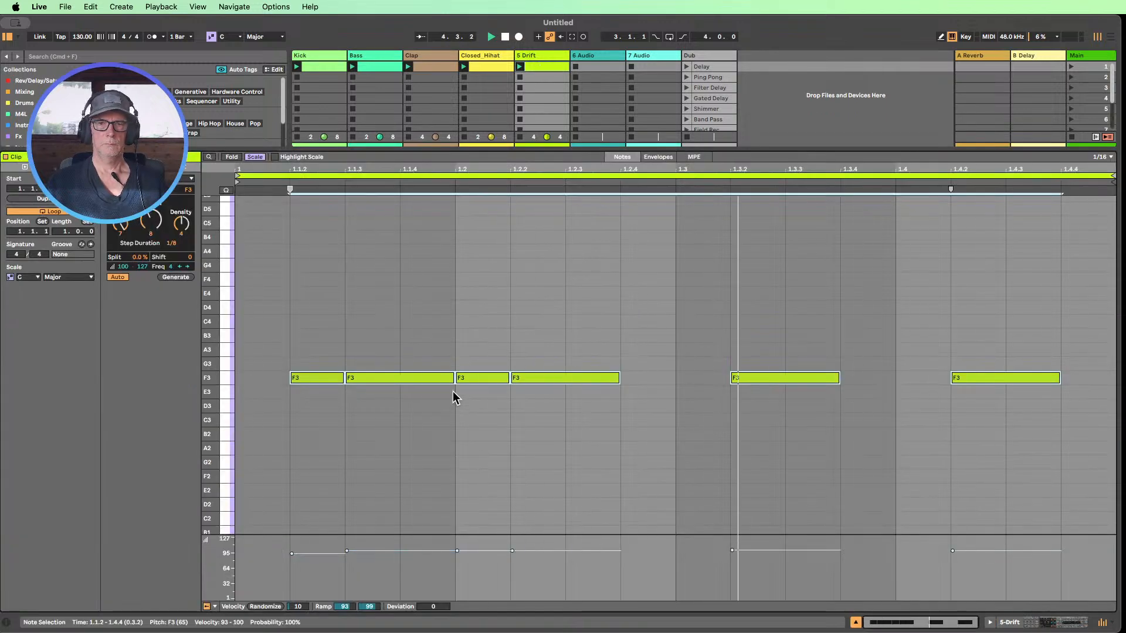
pyautogui.click(432, 431)
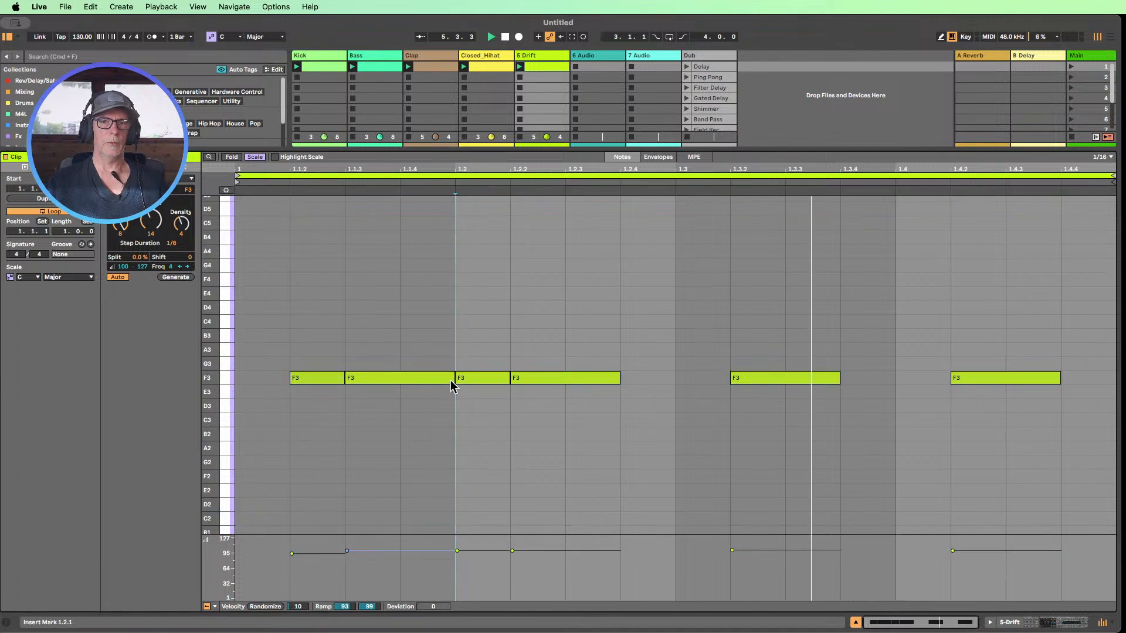
pyautogui.moveTo(452, 375); pyautogui.dragTo(401, 376)
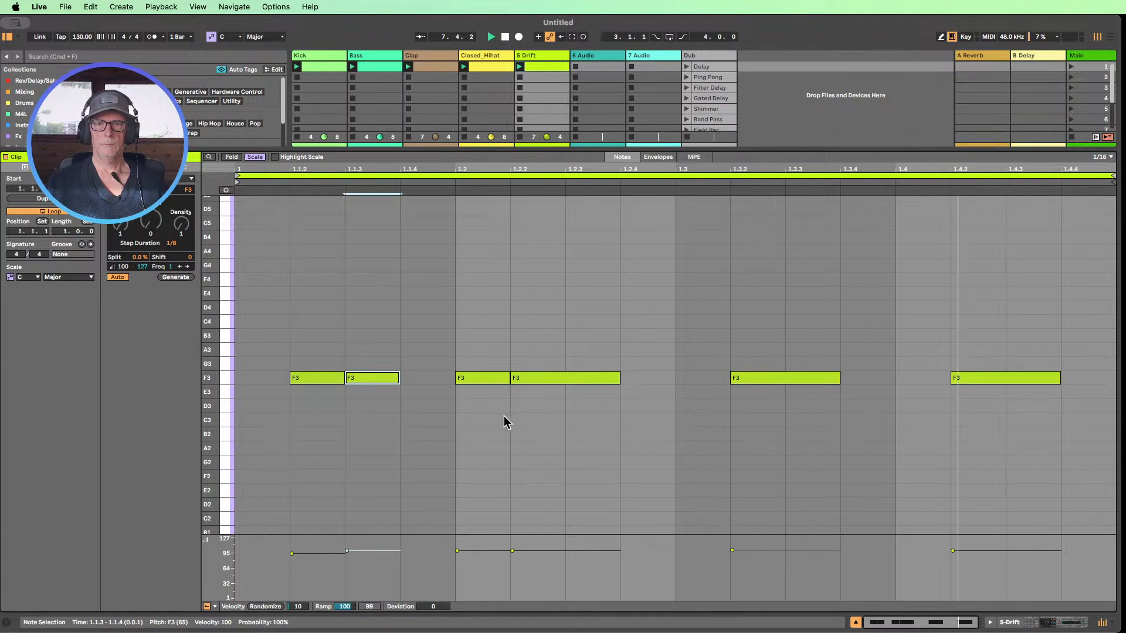
pyautogui.moveTo(551, 375); pyautogui.dragTo(606, 376)
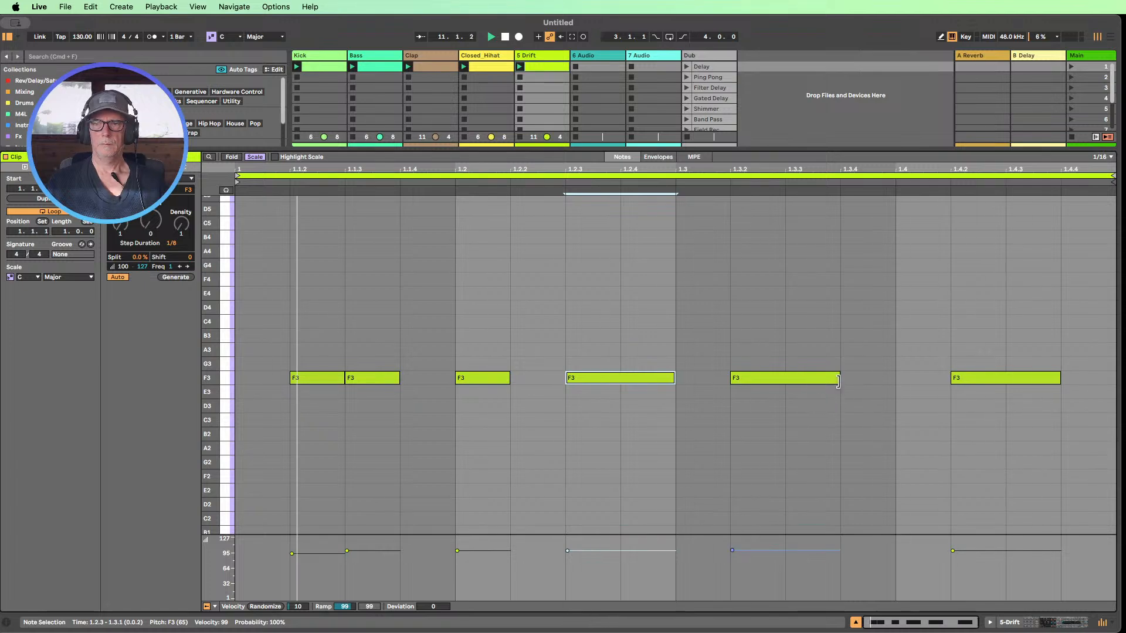
pyautogui.moveTo(838, 377)
pyautogui.mouseDown()
pyautogui.moveTo(886, 377)
pyautogui.moveTo(800, 385)
pyautogui.moveTo(830, 378)
pyautogui.mouseUp()
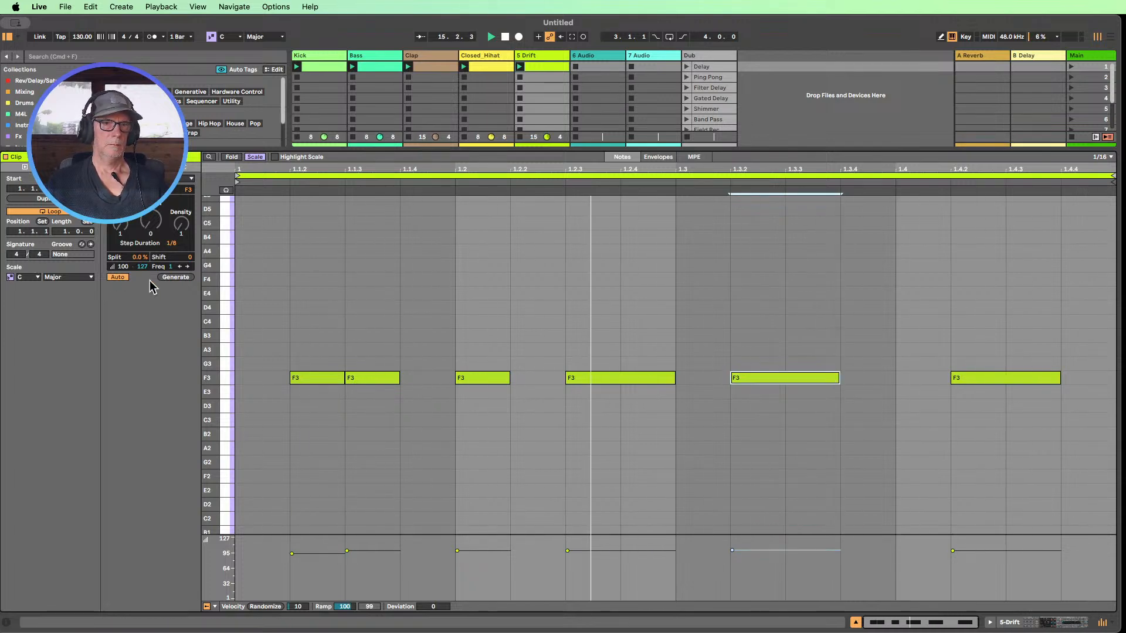
# - Duplicate the Drift clip's loop to two bars and transpose all of its F3 notes down to G2
pyautogui.click(52, 199)
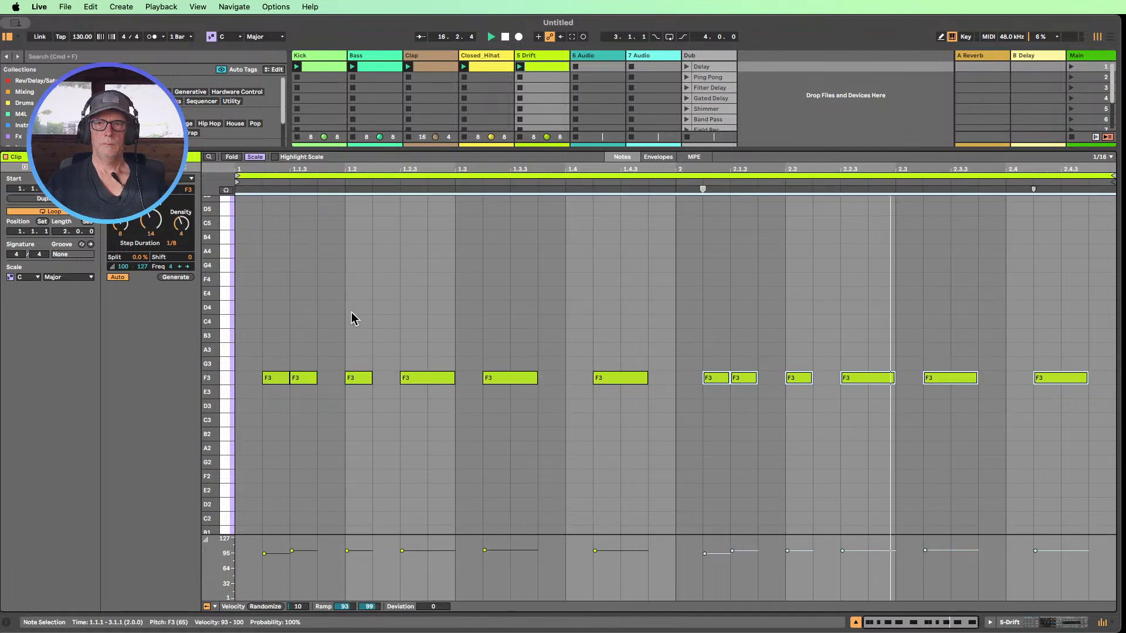
pyautogui.click(743, 378)
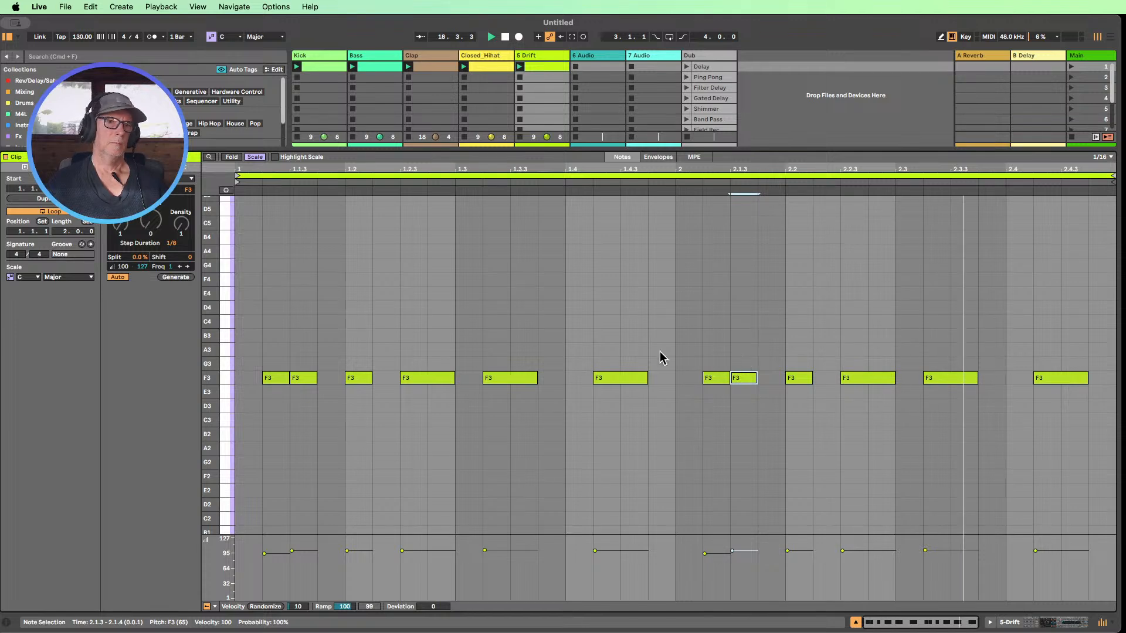
pyautogui.click(223, 375)
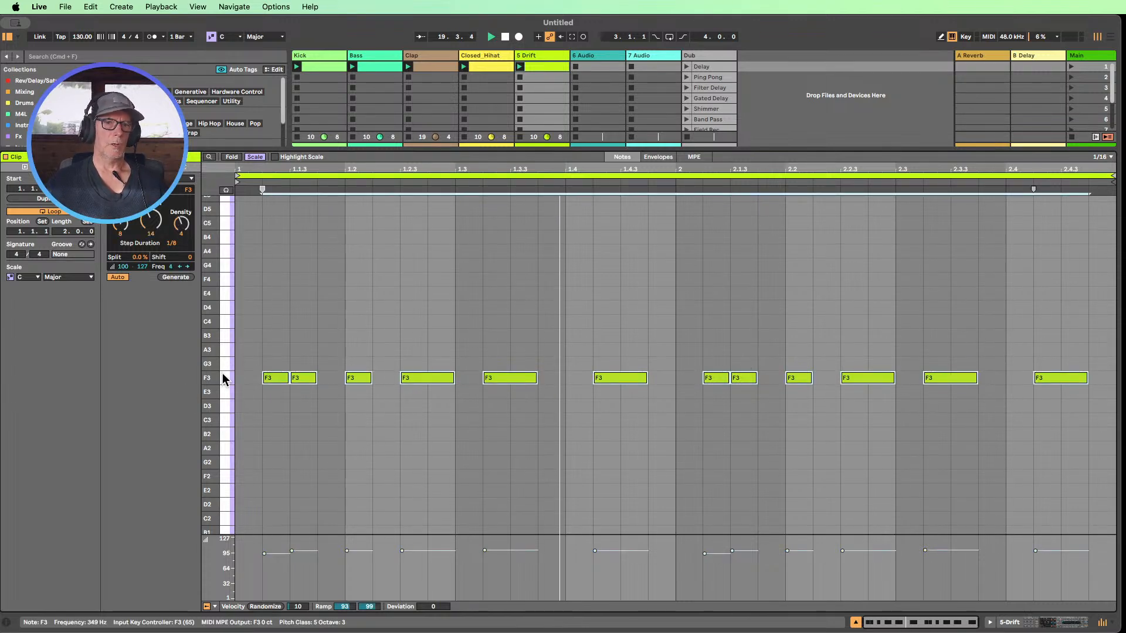
pyautogui.press('Up')
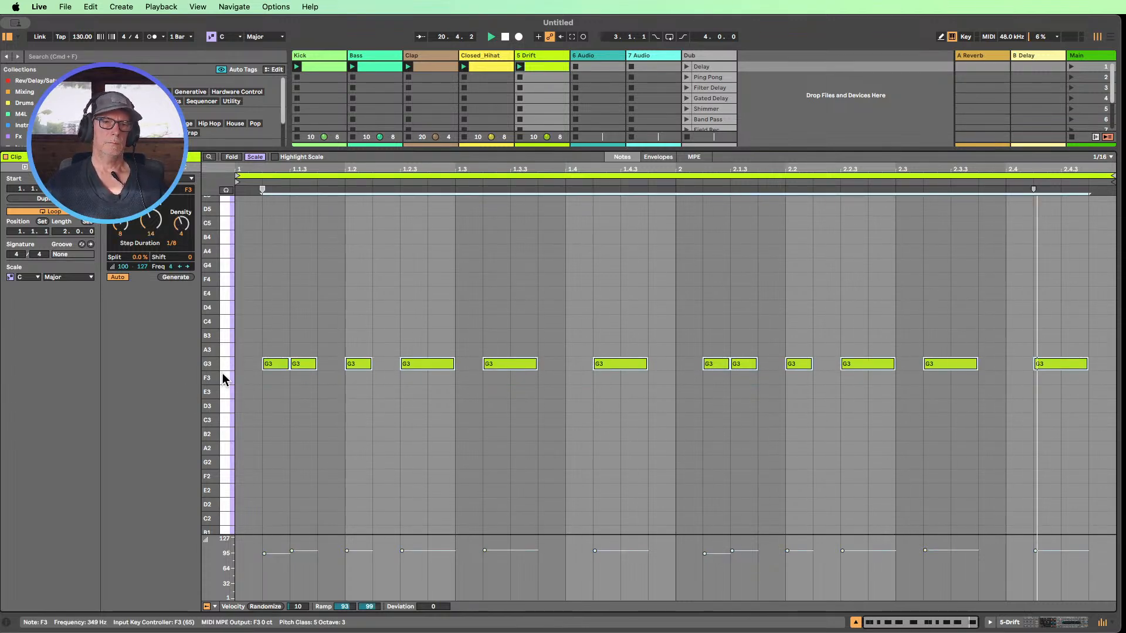
pyautogui.press('Down')
pyautogui.press('Down')
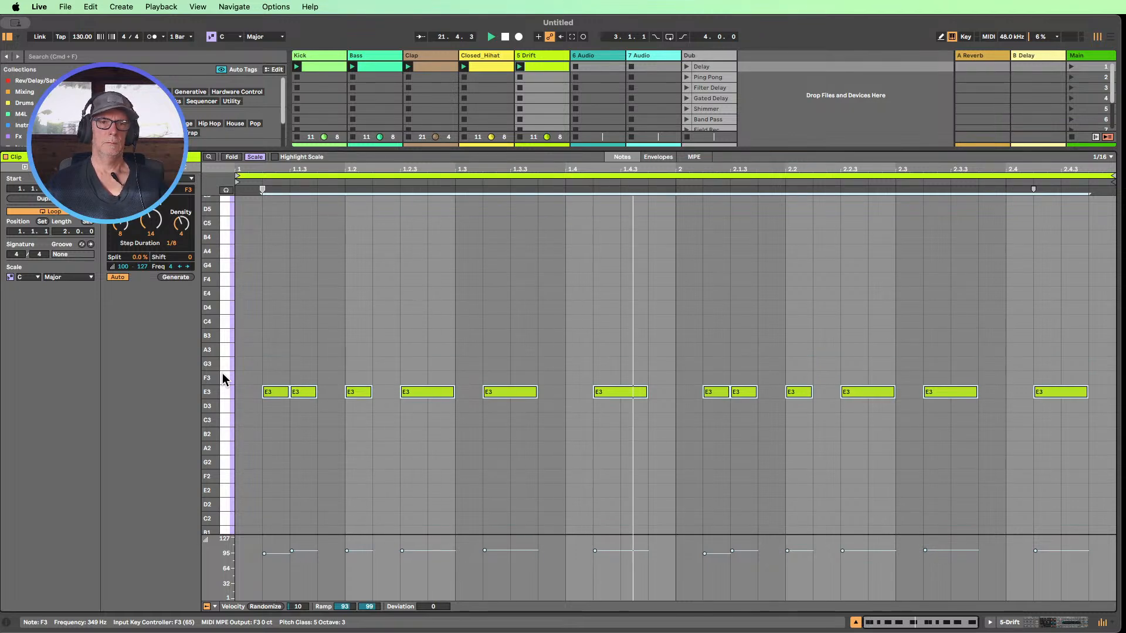
pyautogui.press('Down')
pyautogui.press('Down')
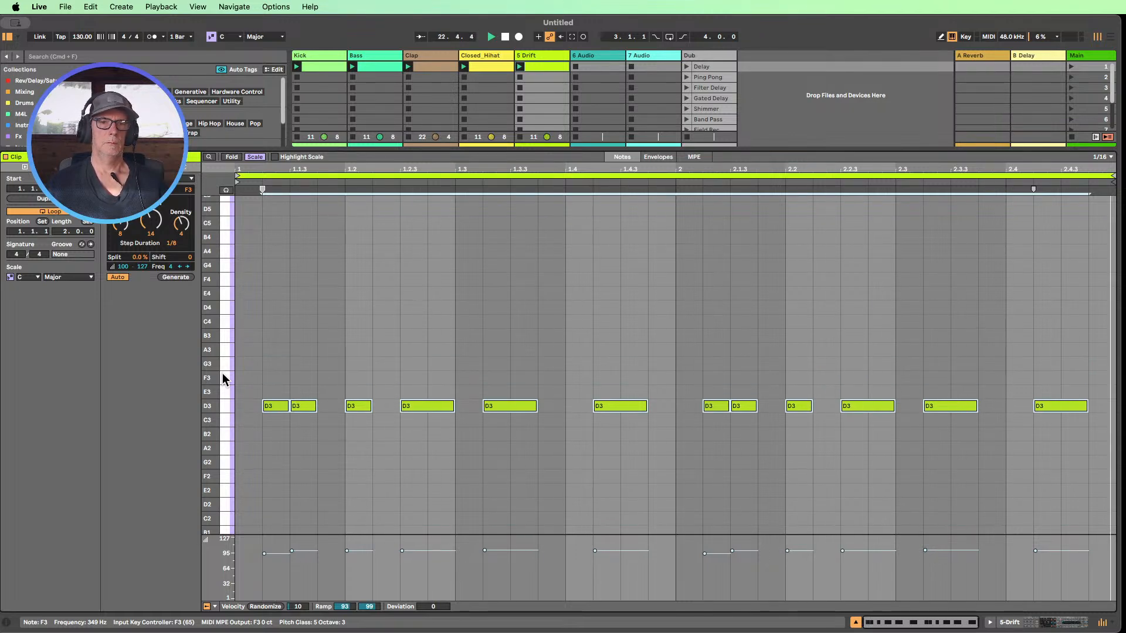
pyautogui.press('Down')
pyautogui.press('Down')
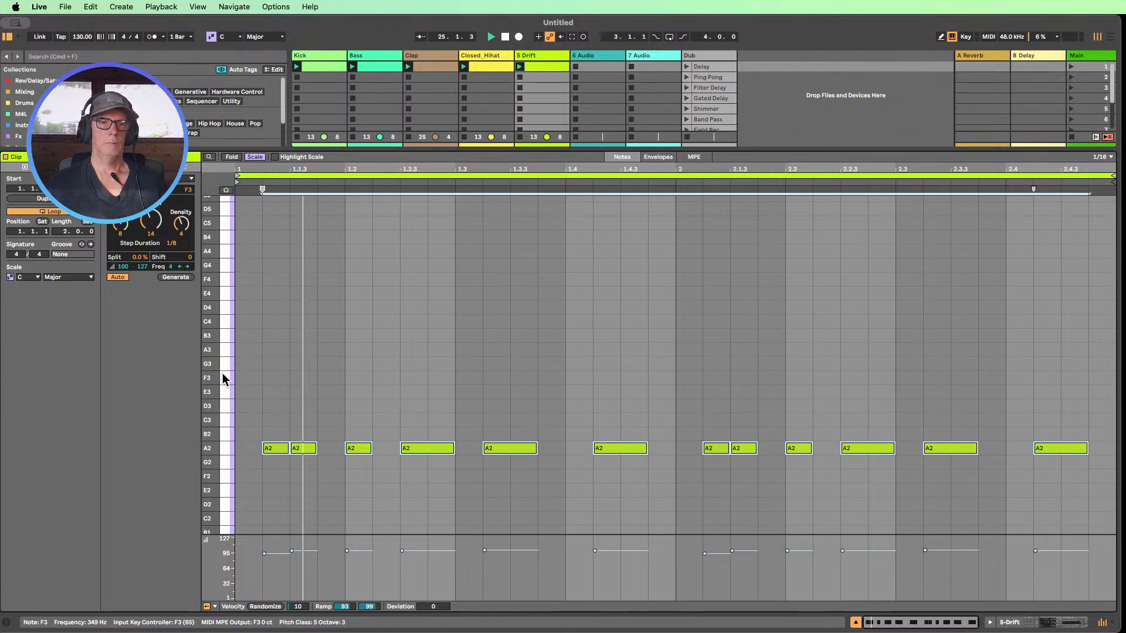
pyautogui.press('Down')
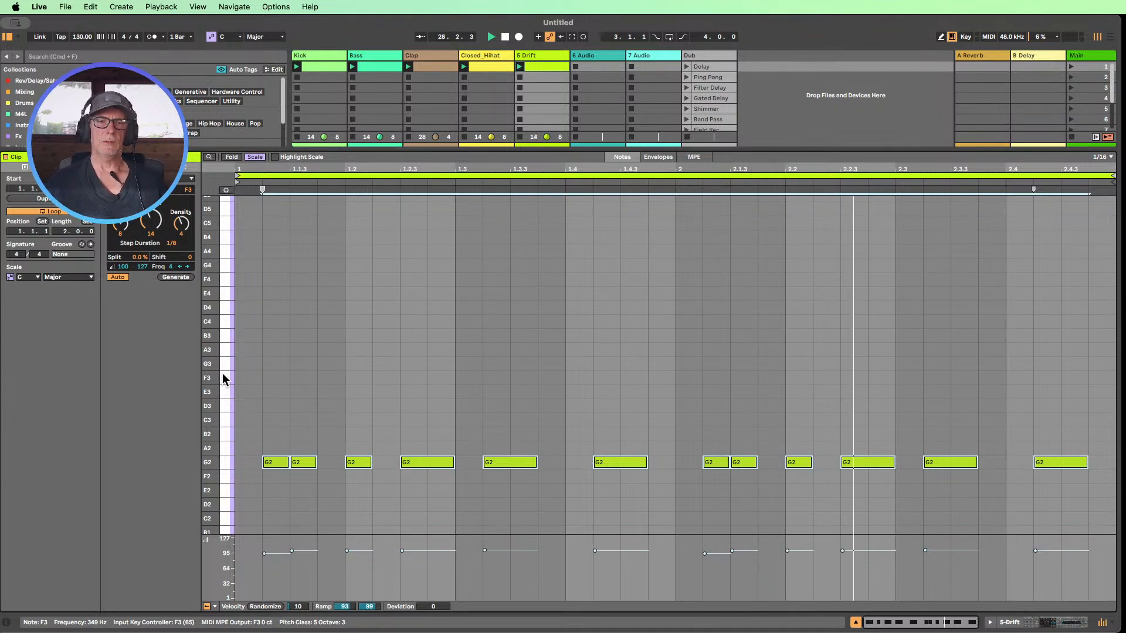
# - Move the Drift track between Bass and Clap, and display the Kick, Bass and Drift clips' notes together for comparison
pyautogui.moveTo(532, 56); pyautogui.dragTo(411, 54)
pyautogui.keyDown('shift'); pyautogui.click(383, 67); pyautogui.keyUp('shift')
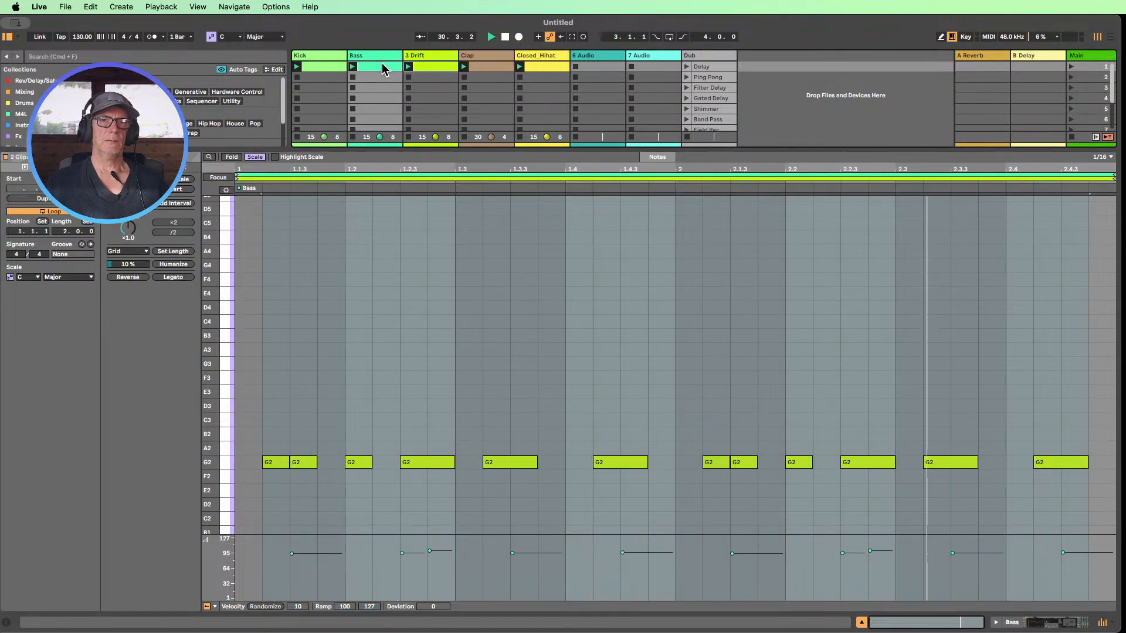
pyautogui.keyDown('shift'); pyautogui.click(319, 67); pyautogui.keyUp('shift')
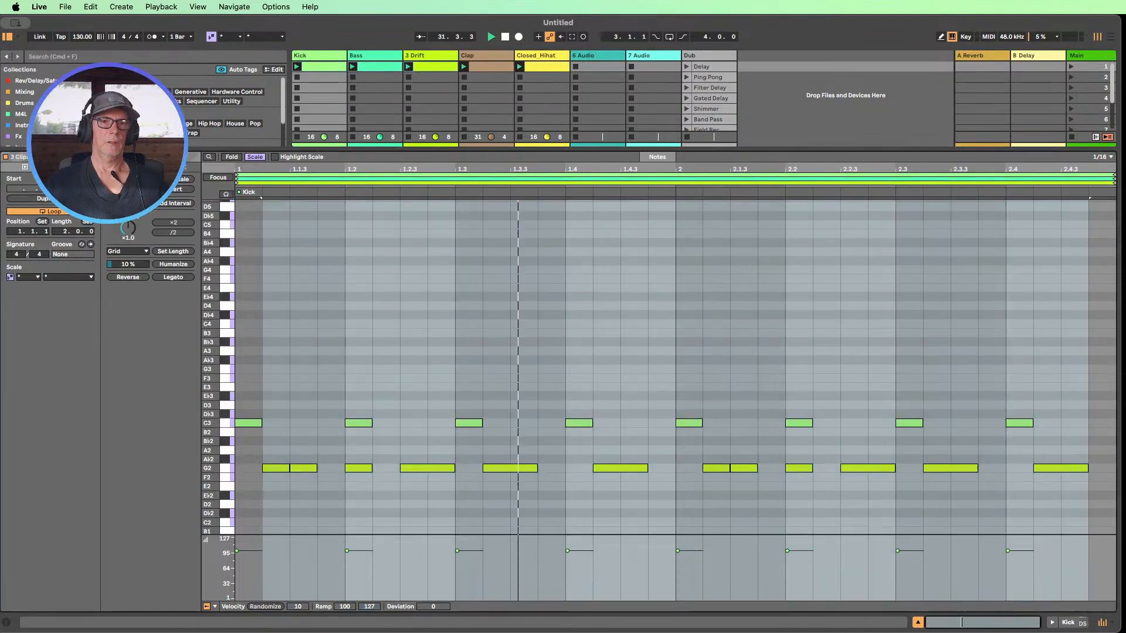
pyautogui.moveTo(210, 376); pyautogui.dragTo(189, 360)
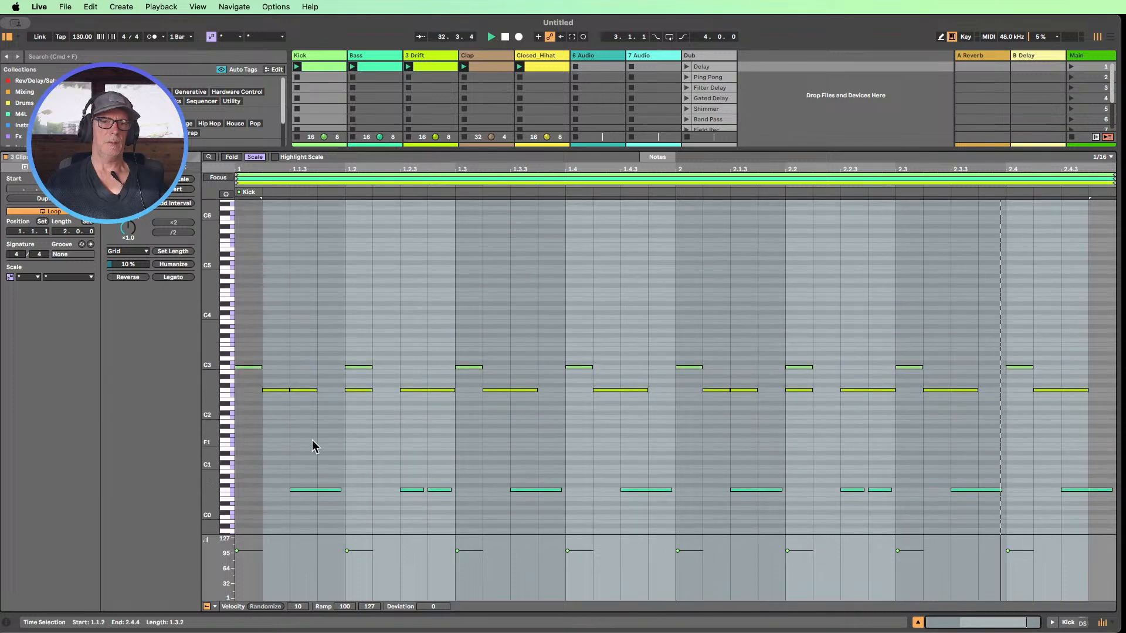
pyautogui.moveTo(297, 468); pyautogui.dragTo(1098, 510)
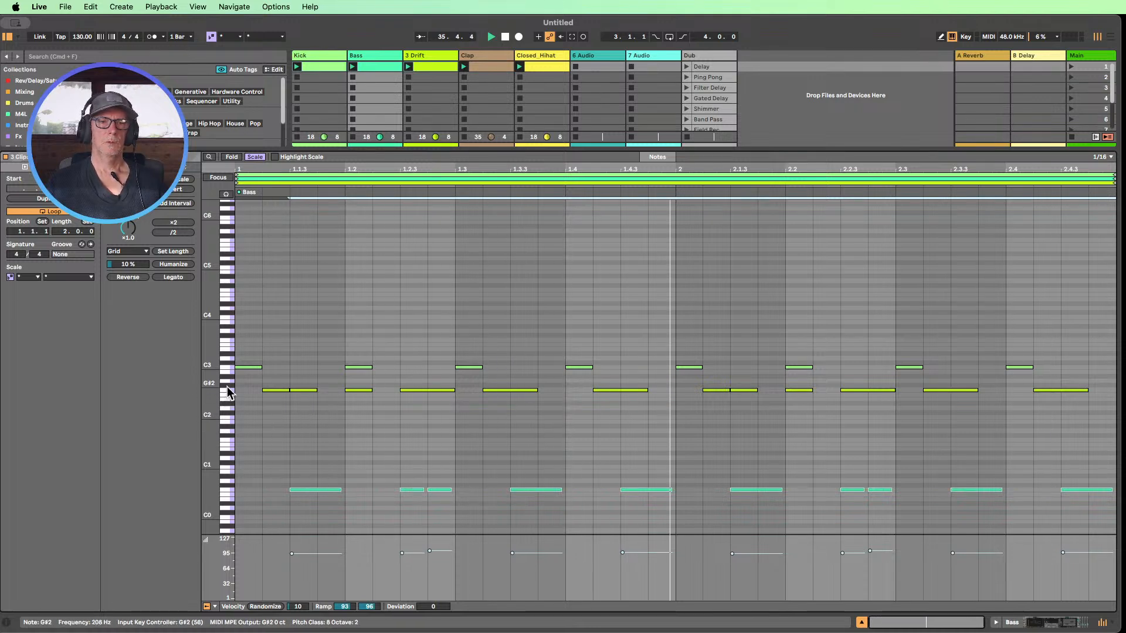
# - Show only the Drift clip's notes and transpose all of them up to B2
pyautogui.click(432, 66)
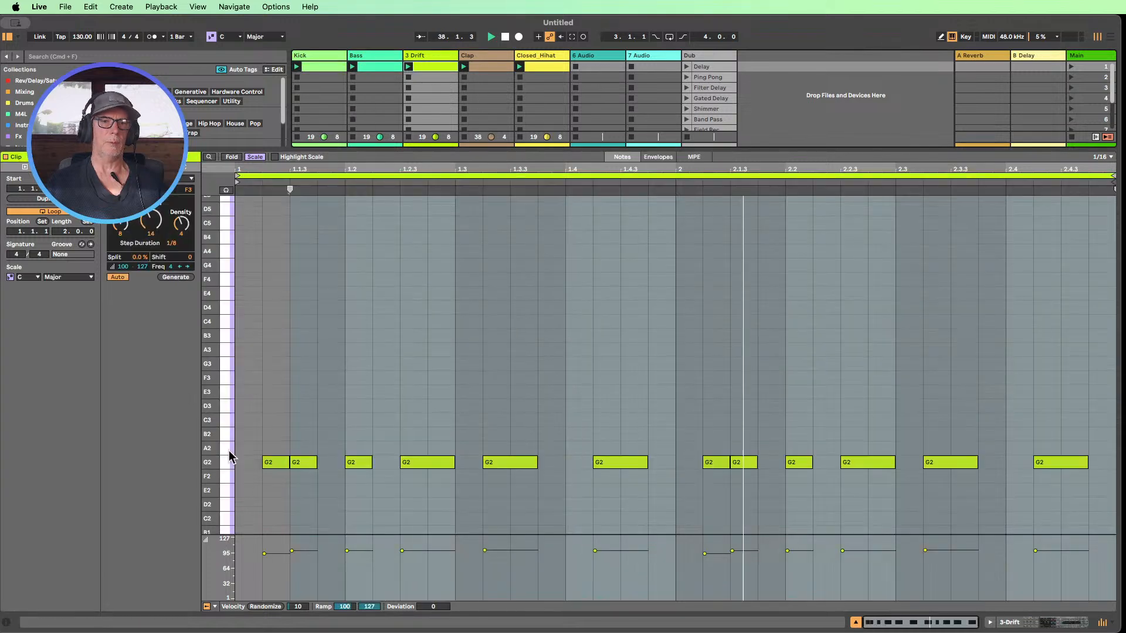
pyautogui.click(224, 462)
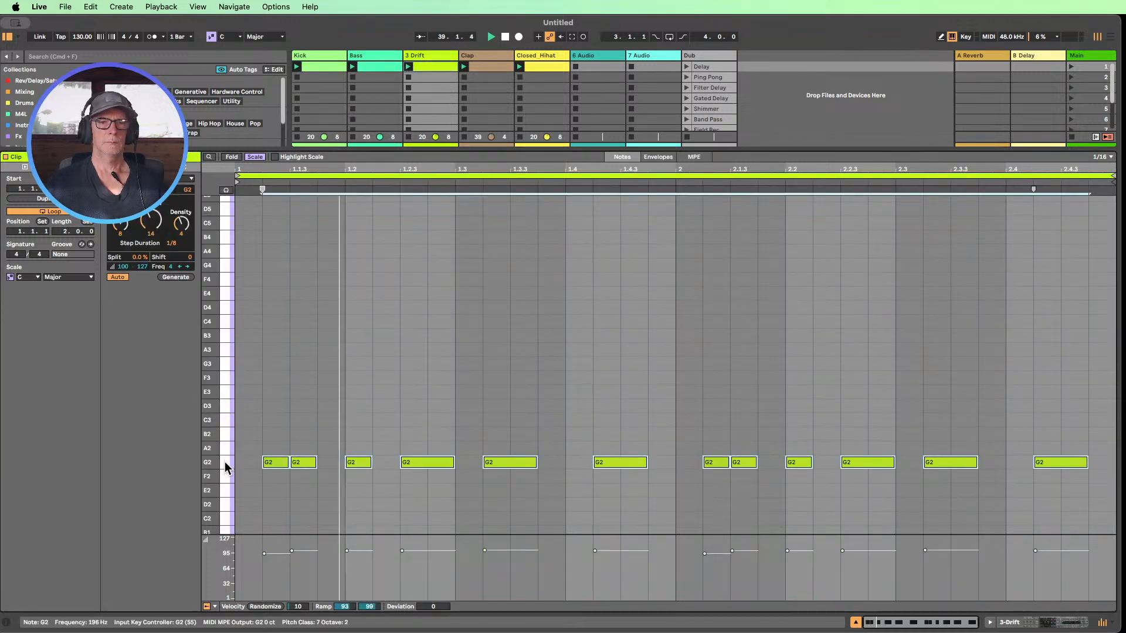
pyautogui.press('Up')
pyautogui.press('Up')
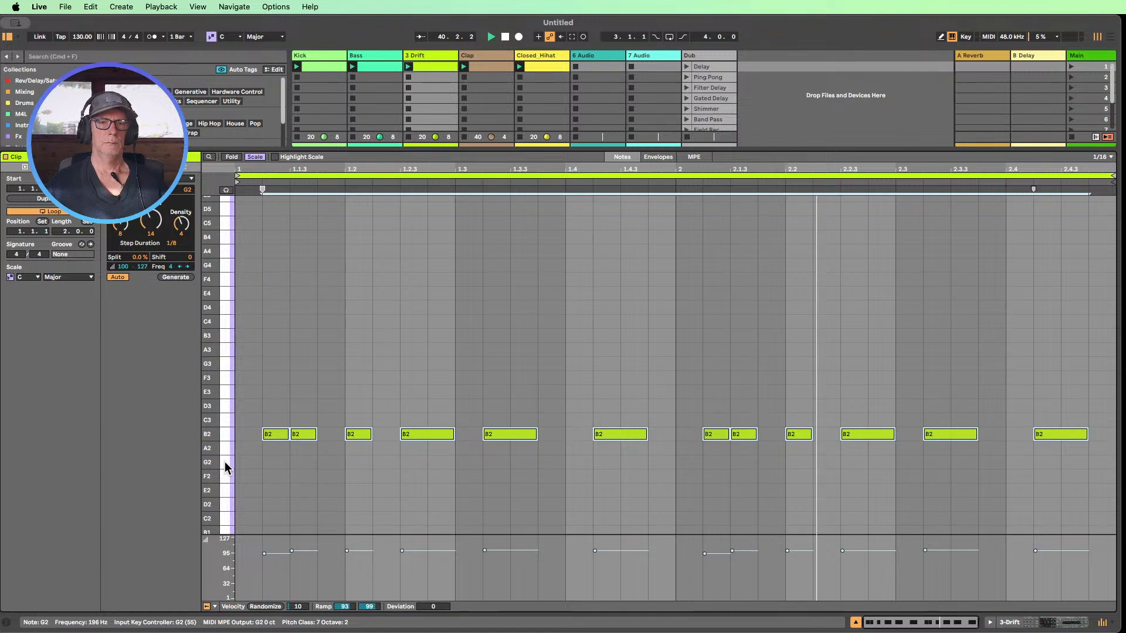
# - Transpose all of the Drift clip's notes down to G2, undoing the small nudge to the right
pyautogui.press('Down')
pyautogui.press('Down')
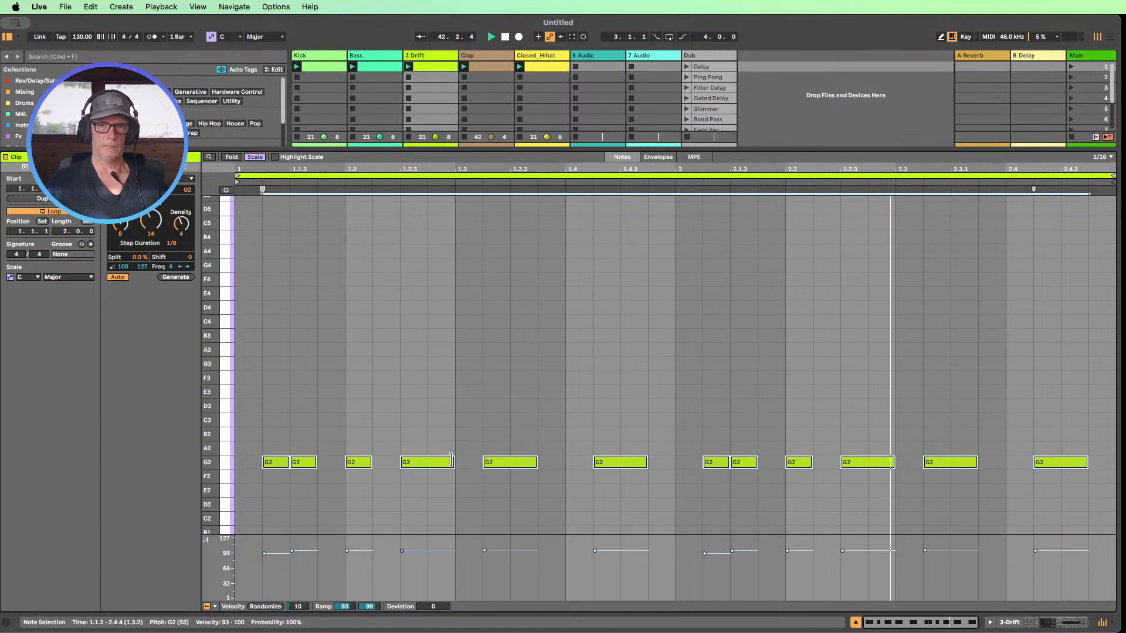
pyautogui.hotkey('alt', 'Right')
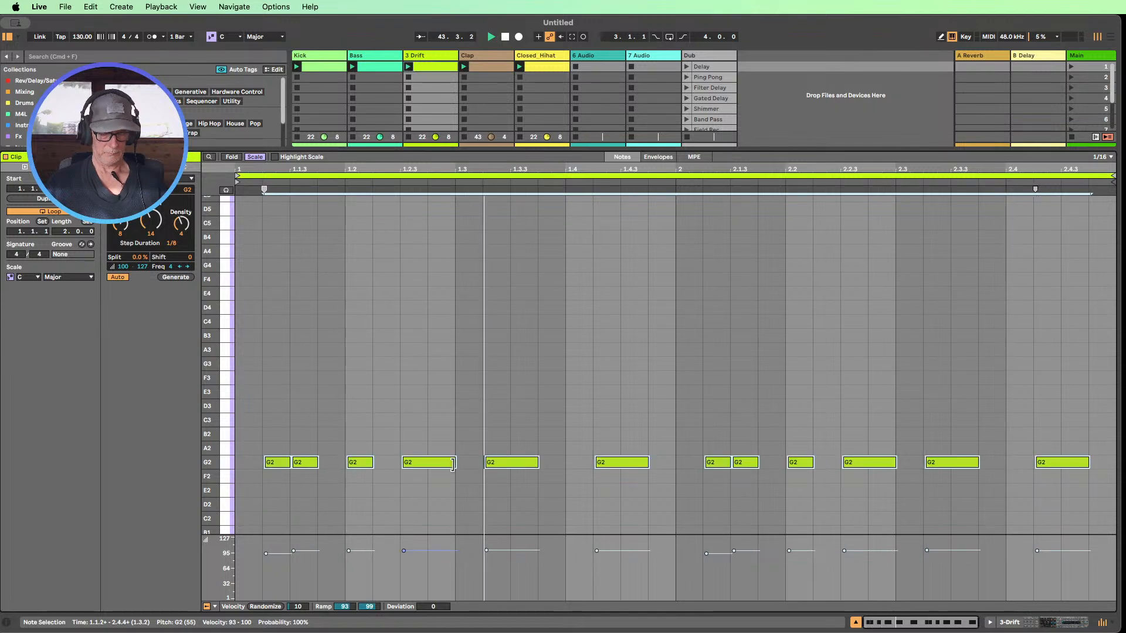
pyautogui.press('super+z')
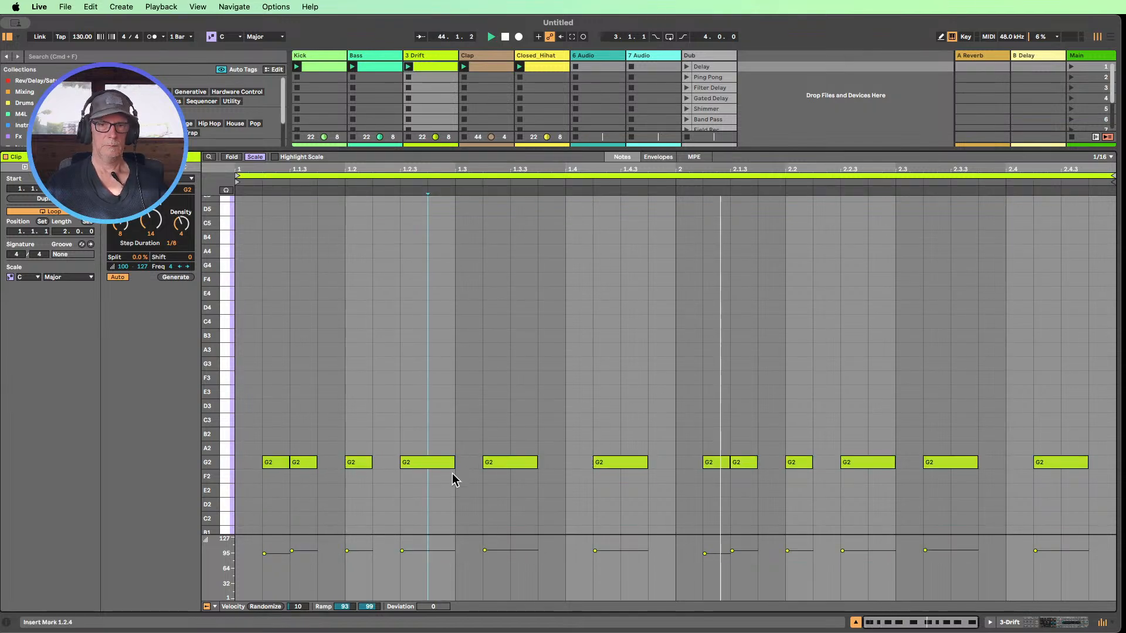
# - Shorten all of the Drift clip's G2 notes together by about a thirty-second note
pyautogui.click(222, 466)
pyautogui.moveTo(315, 463); pyautogui.dragTo(302, 461)
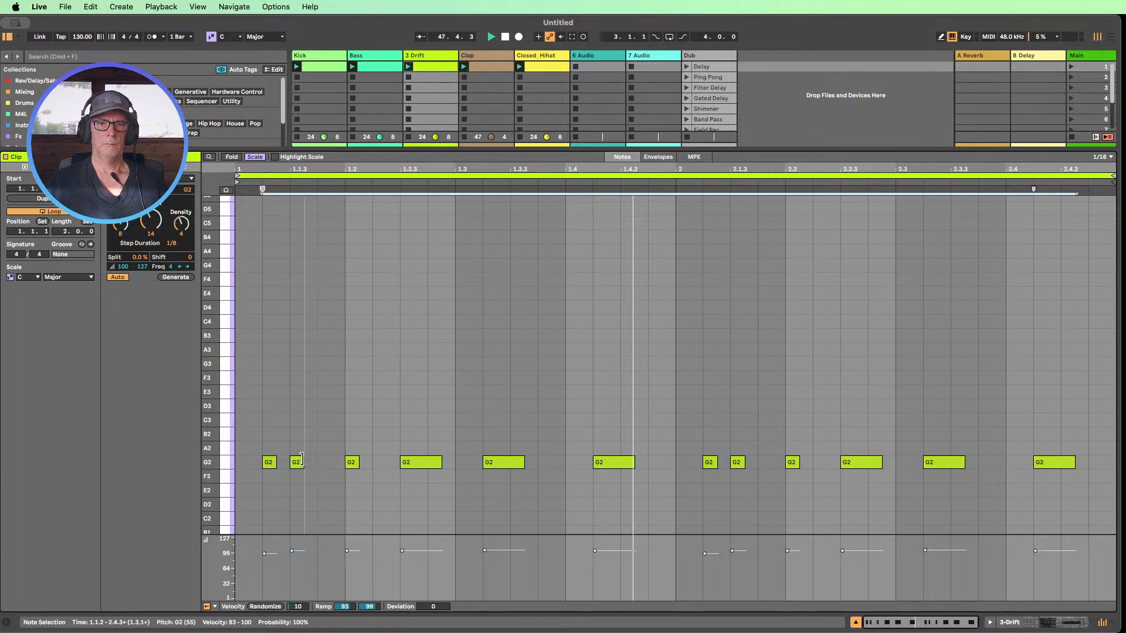
pyautogui.moveTo(301, 460); pyautogui.dragTo(300, 461)
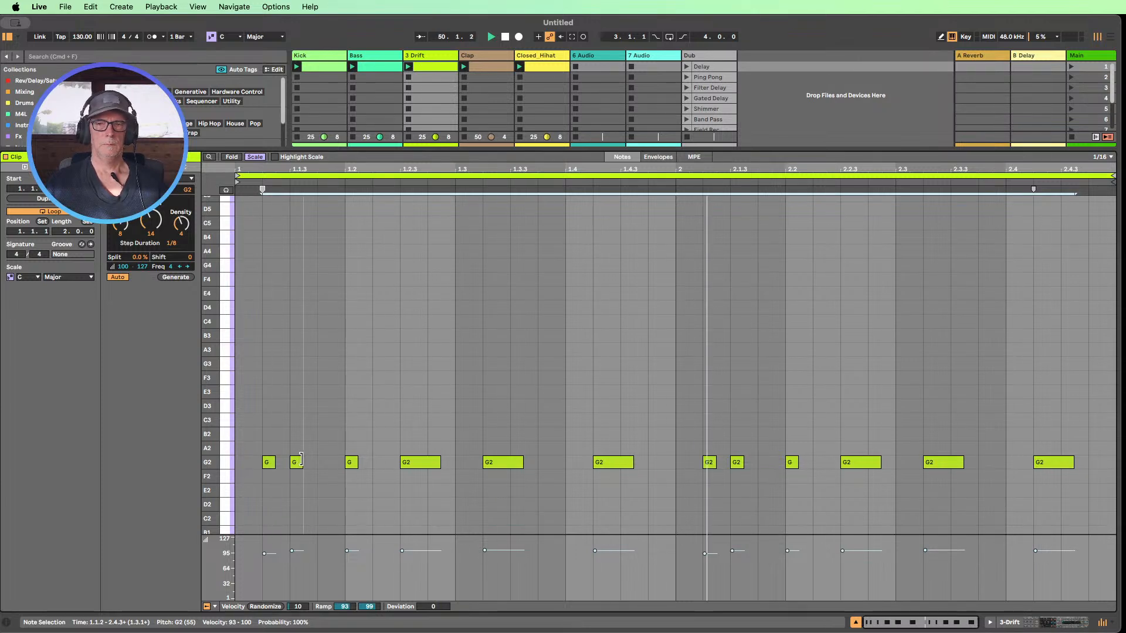
# - Add a default Chord device to the Drift track, deactivate Dope Jazzy and place the new Chord in front of it
pyautogui.click(1011, 622)
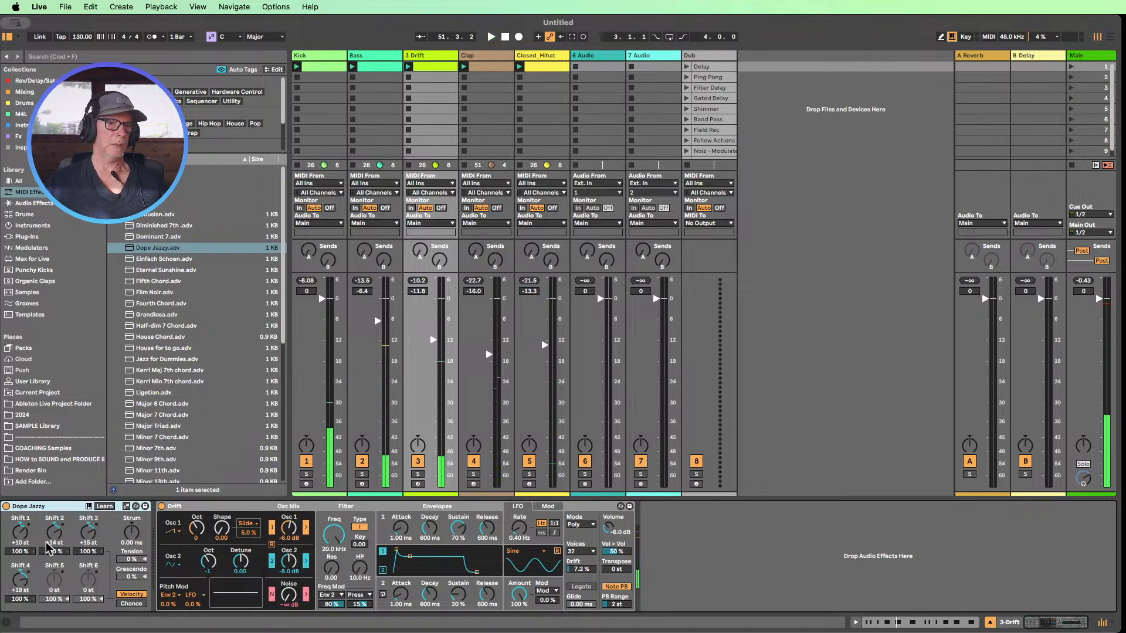
pyautogui.click(113, 203)
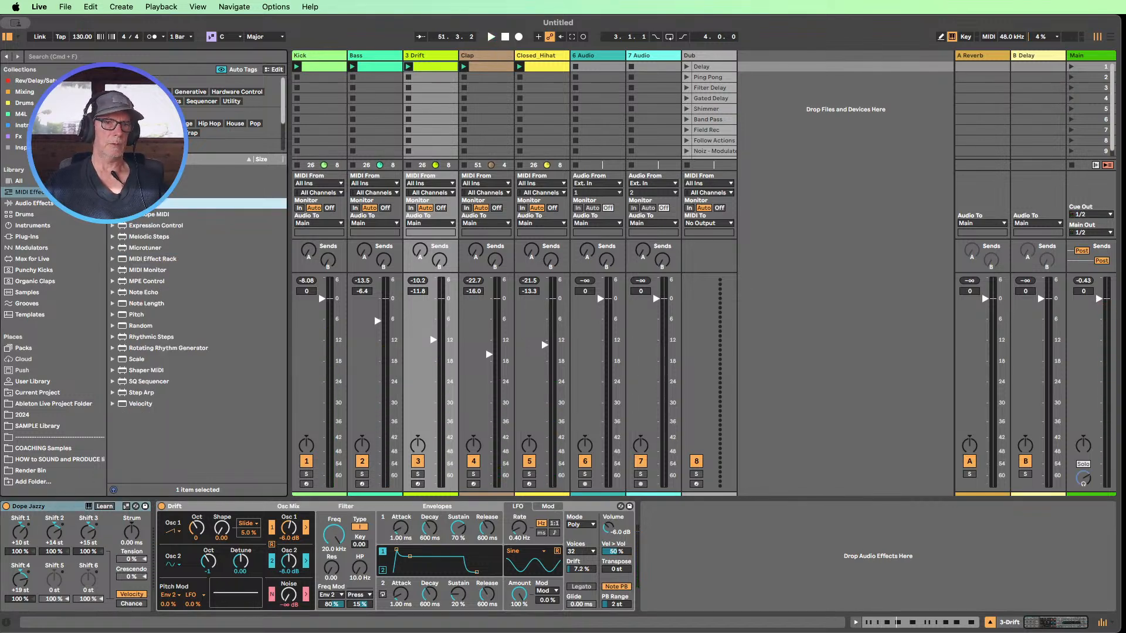
pyautogui.press('Return')
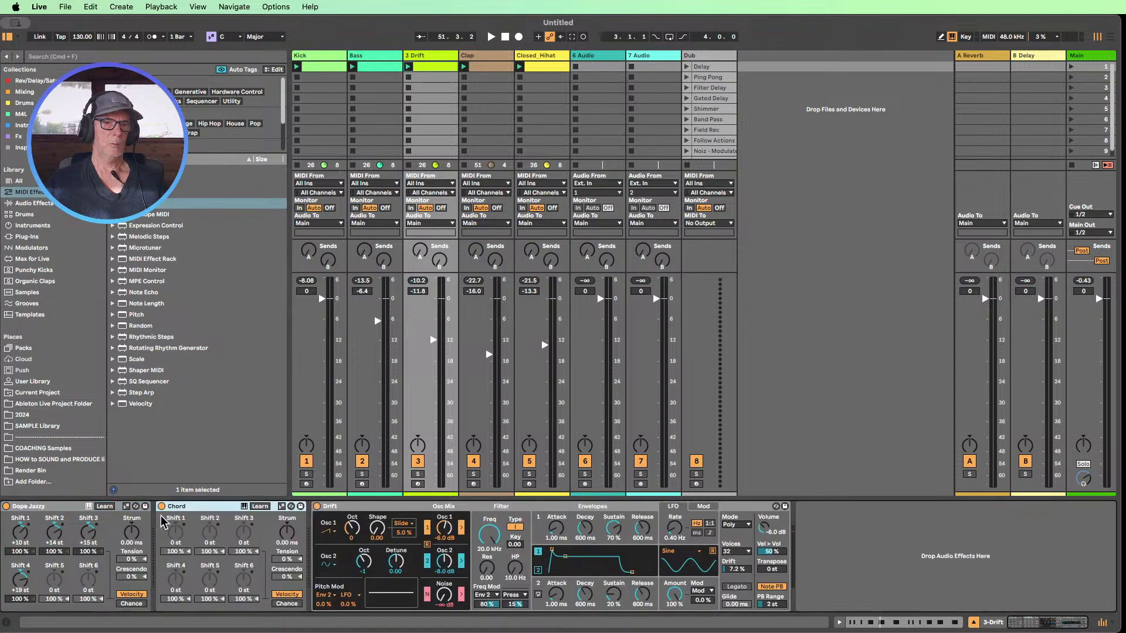
pyautogui.click(6, 506)
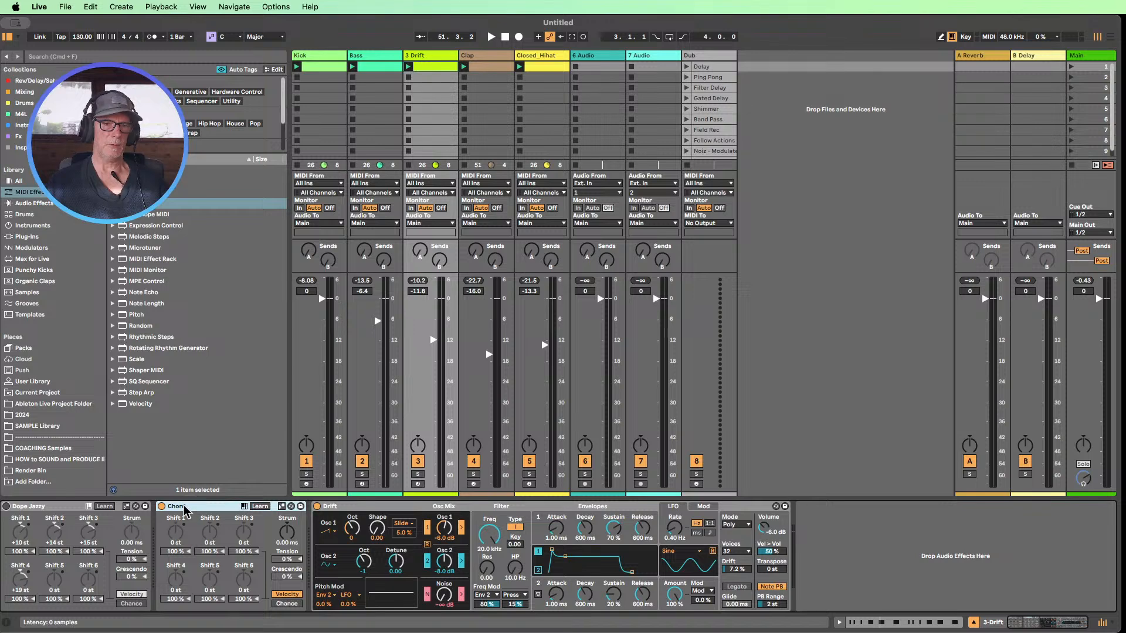
pyautogui.moveTo(185, 509); pyautogui.dragTo(30, 513)
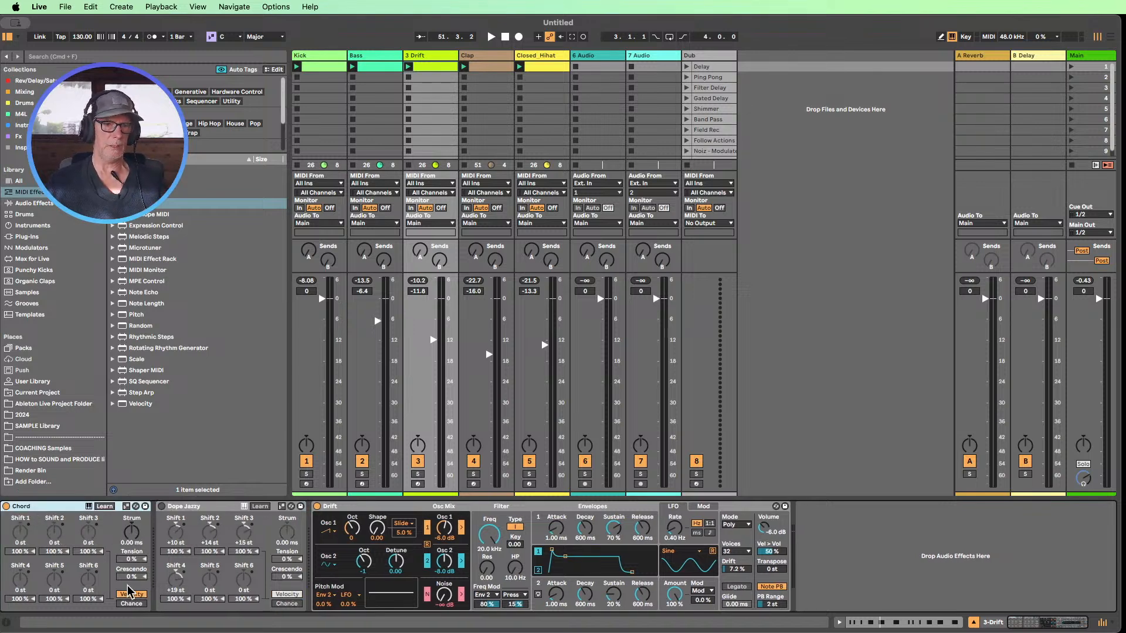
# - Collapse the Dope Jazzy device and set the new Chord's Shift 1 to +3 st and Shift 2 to +7 st
pyautogui.click(132, 604)
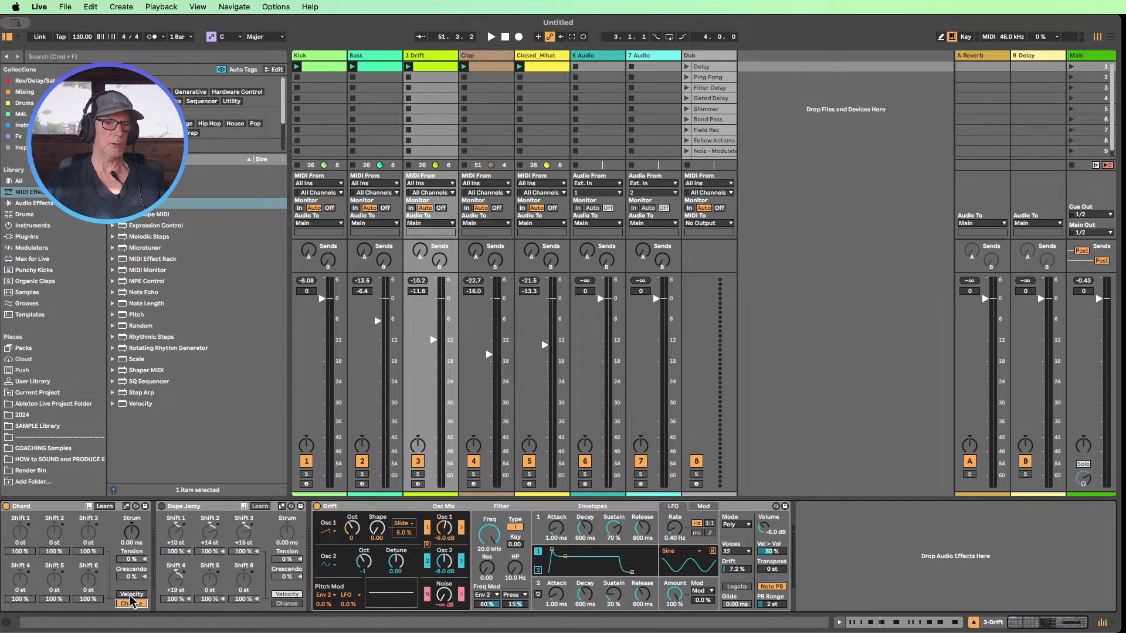
pyautogui.doubleClick(184, 506)
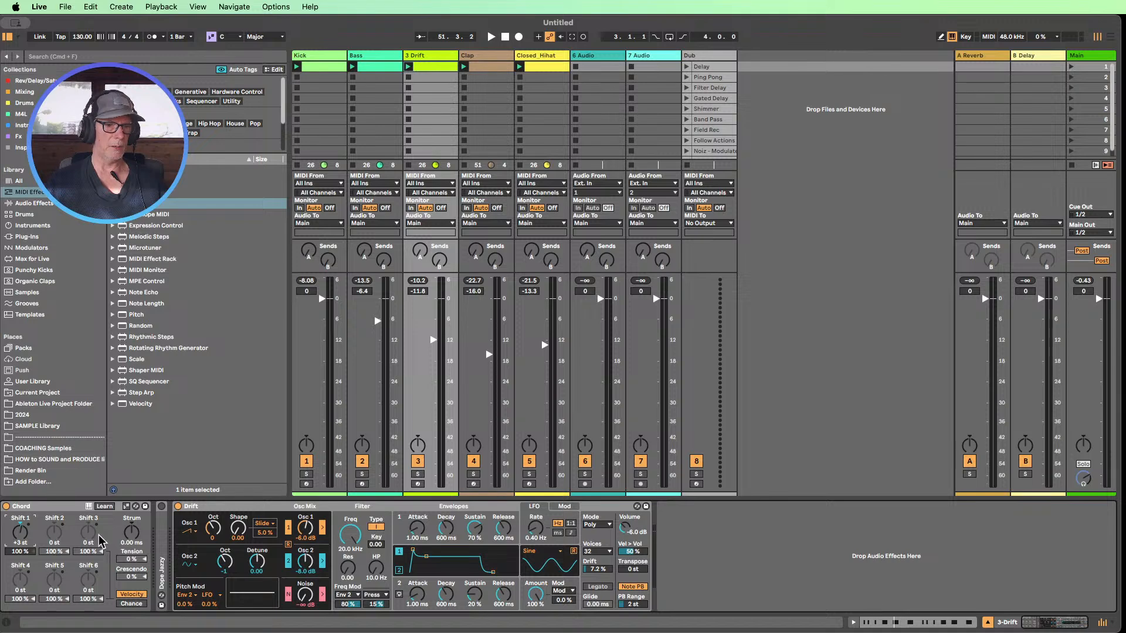
pyautogui.moveTo(54, 532); pyautogui.dragTo(54, 517)
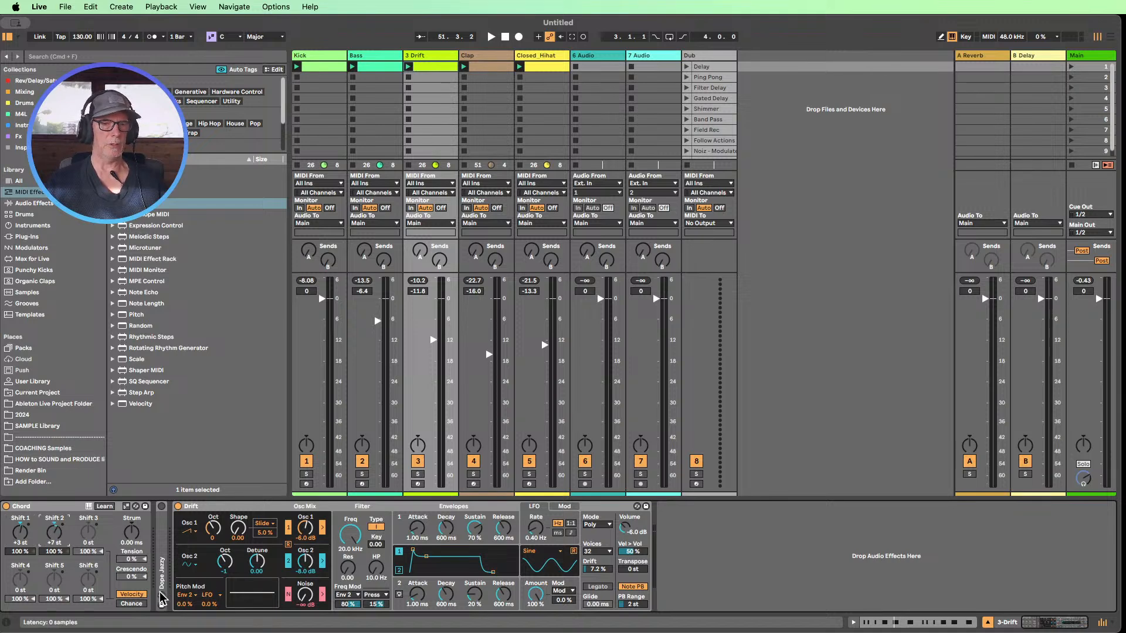
# - Play the Drift clip with the other tracks to hear the new chord and bring up the Drift track's devices
pyautogui.doubleClick(436, 67)
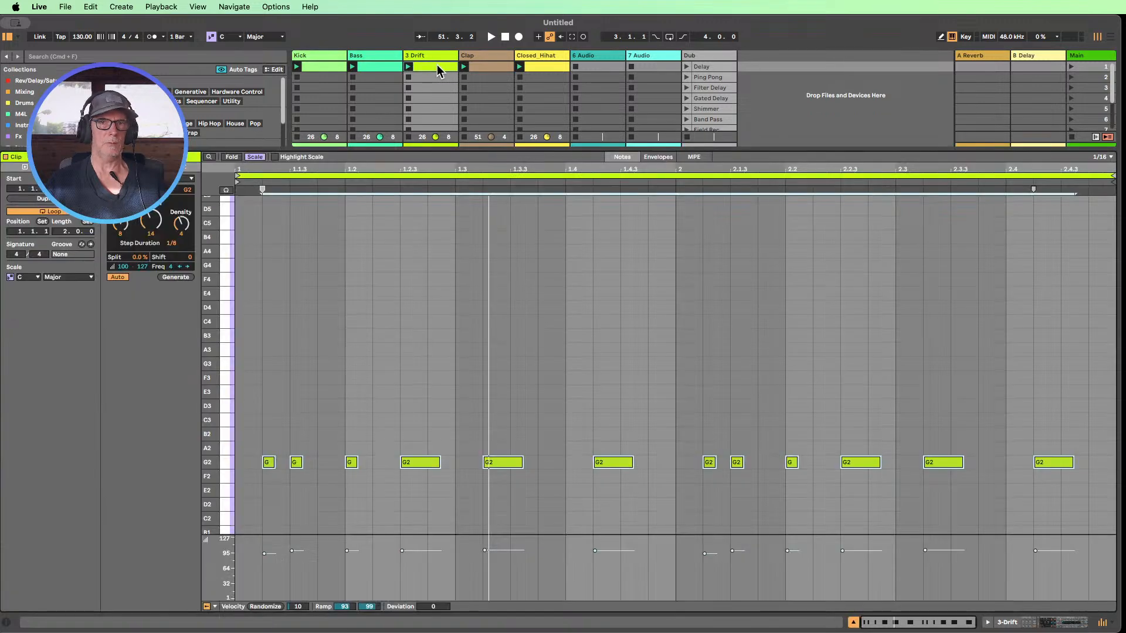
pyautogui.click(441, 294)
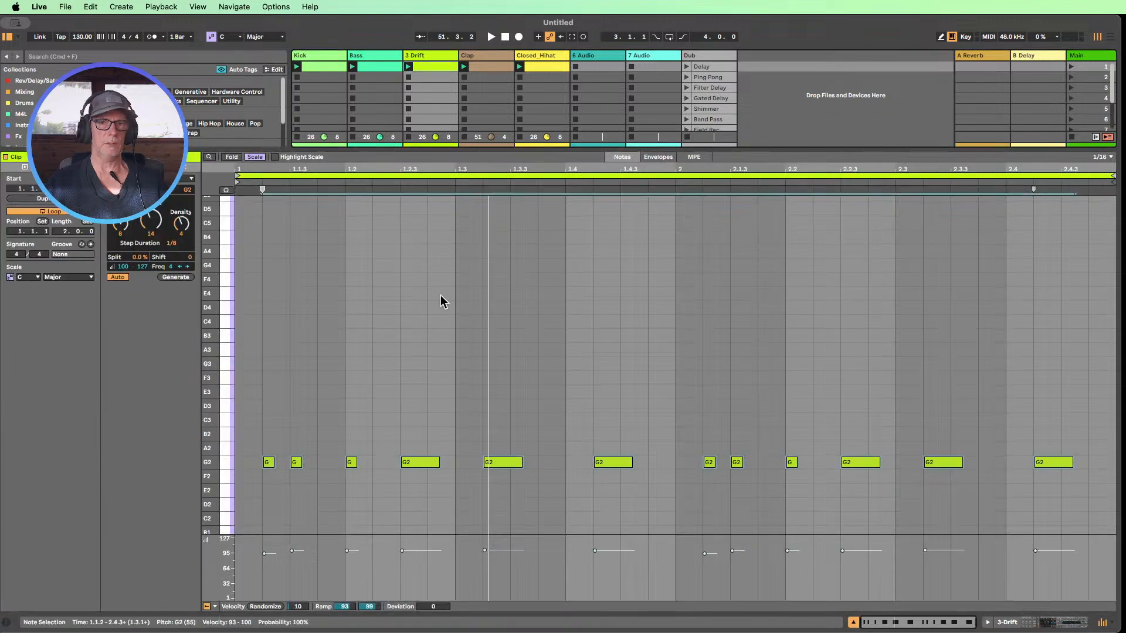
pyautogui.click(854, 622)
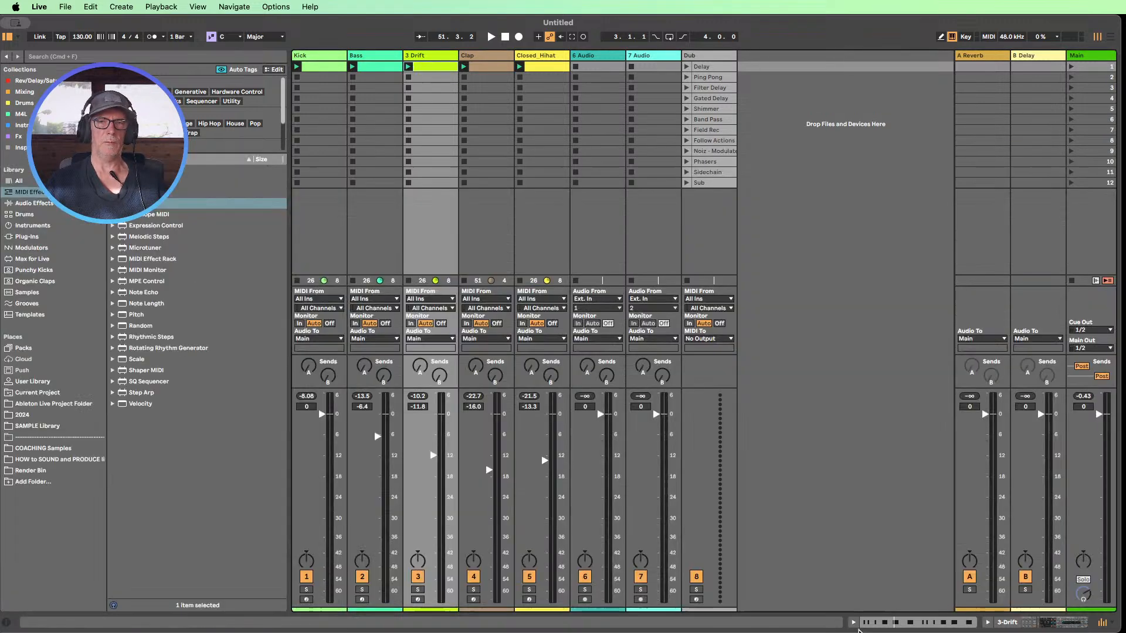
pyautogui.click(409, 67)
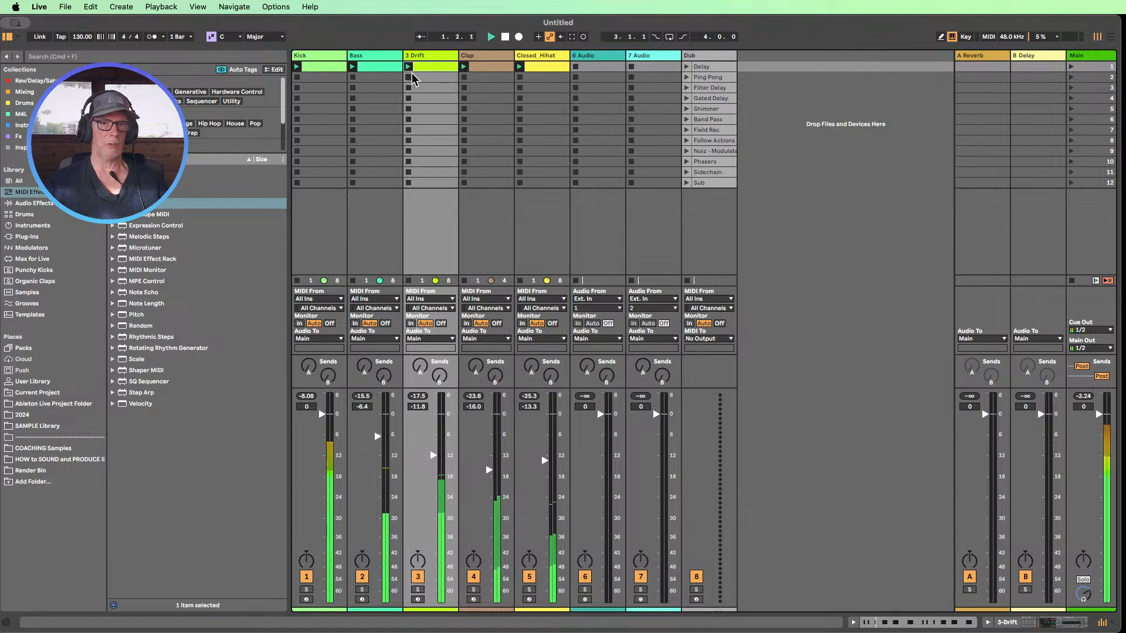
pyautogui.doubleClick(439, 60)
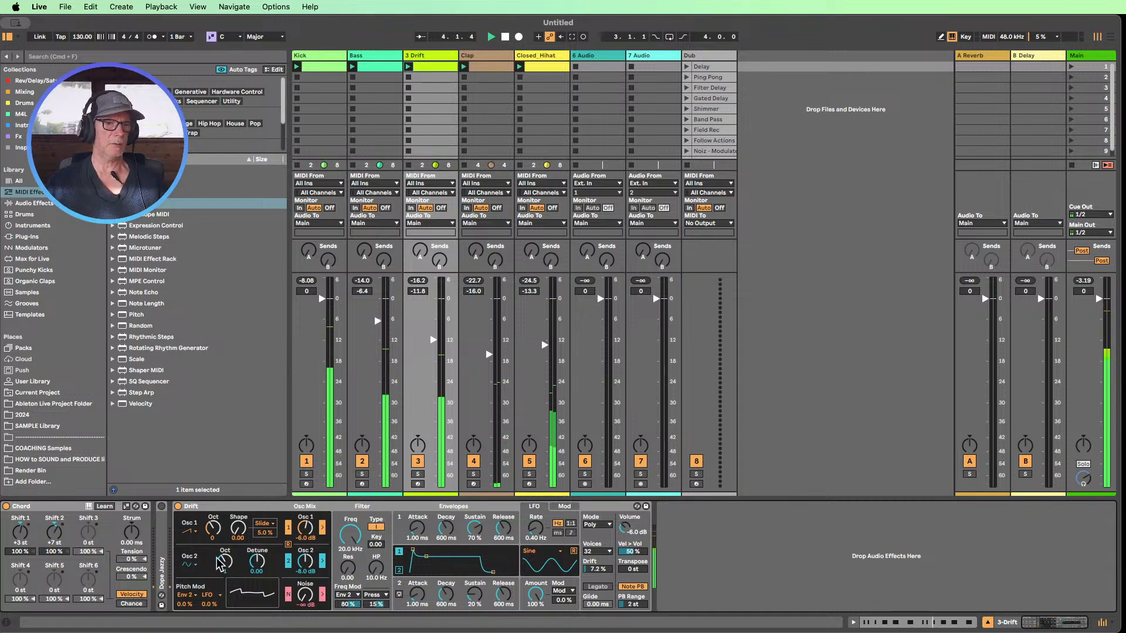
pyautogui.moveTo(220, 563); pyautogui.dragTo(220, 584)
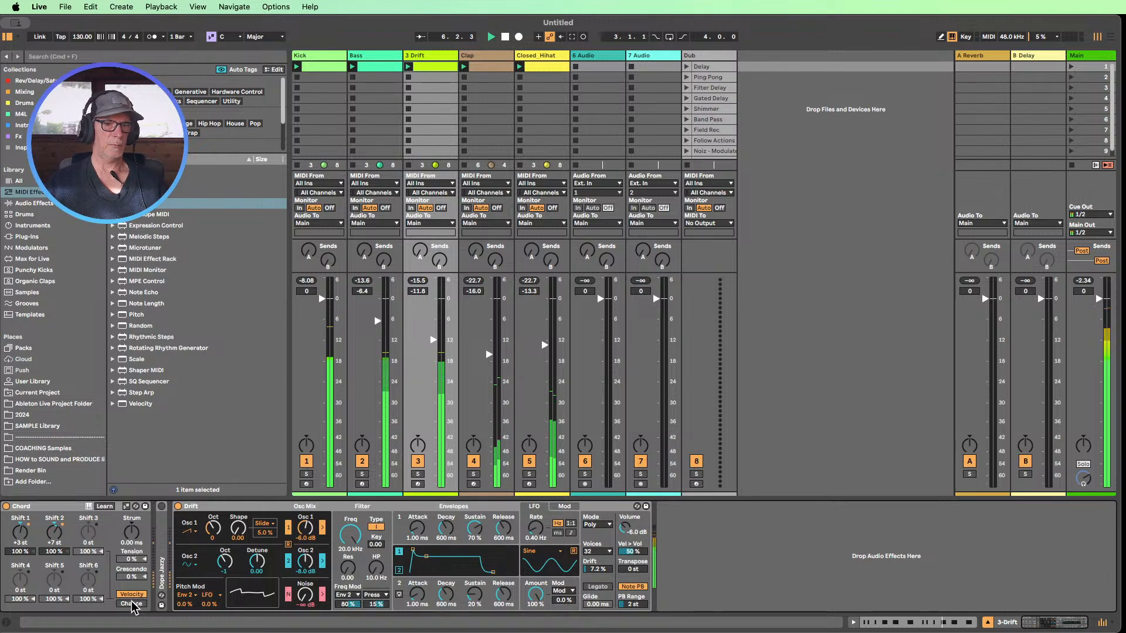
# - Set Chord's Shift 3 to +8 st and switch the device to Chance with a 20% chance for Shift 3
pyautogui.moveTo(88, 533)
pyautogui.mouseDown()
pyautogui.moveTo(88, 510)
pyautogui.moveTo(90, 534)
pyautogui.mouseUp()
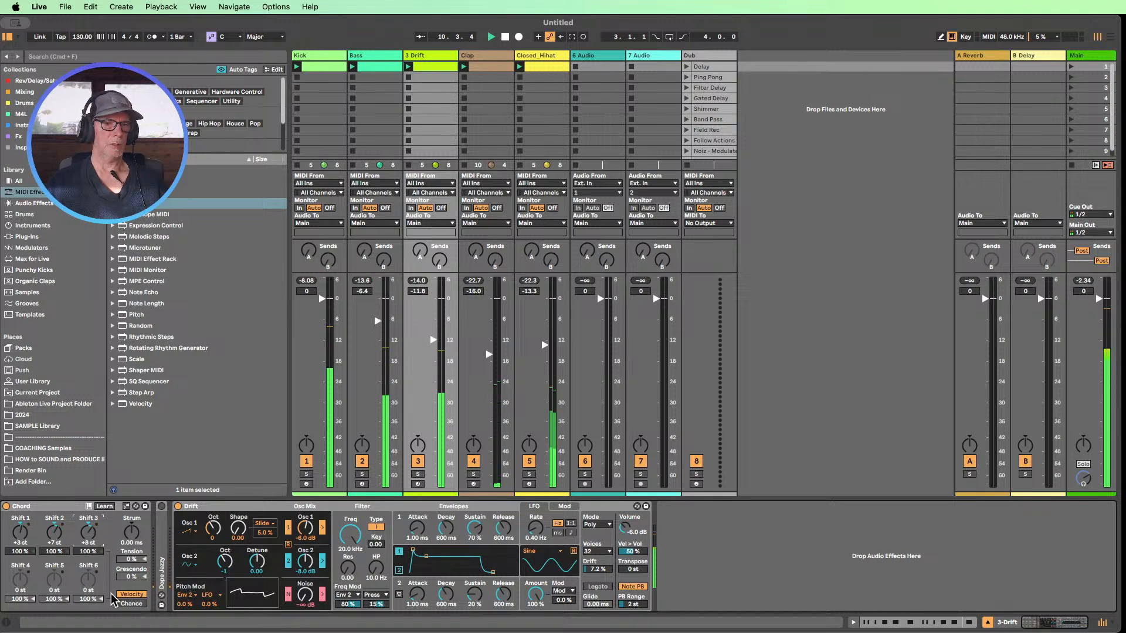
pyautogui.click(132, 604)
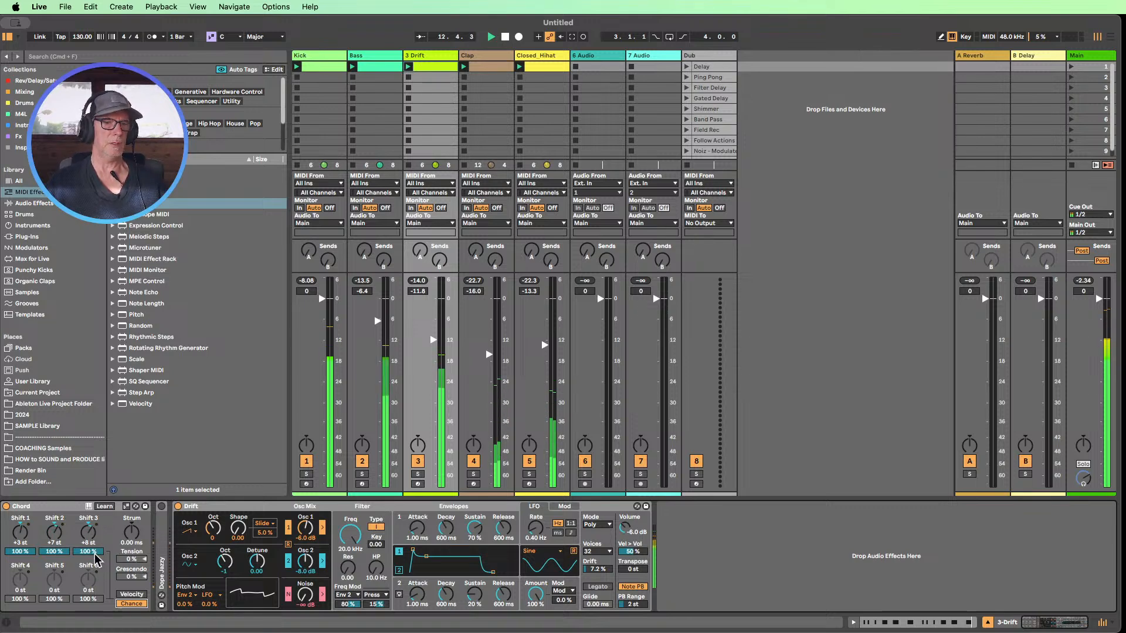
pyautogui.moveTo(94, 554); pyautogui.dragTo(94, 583)
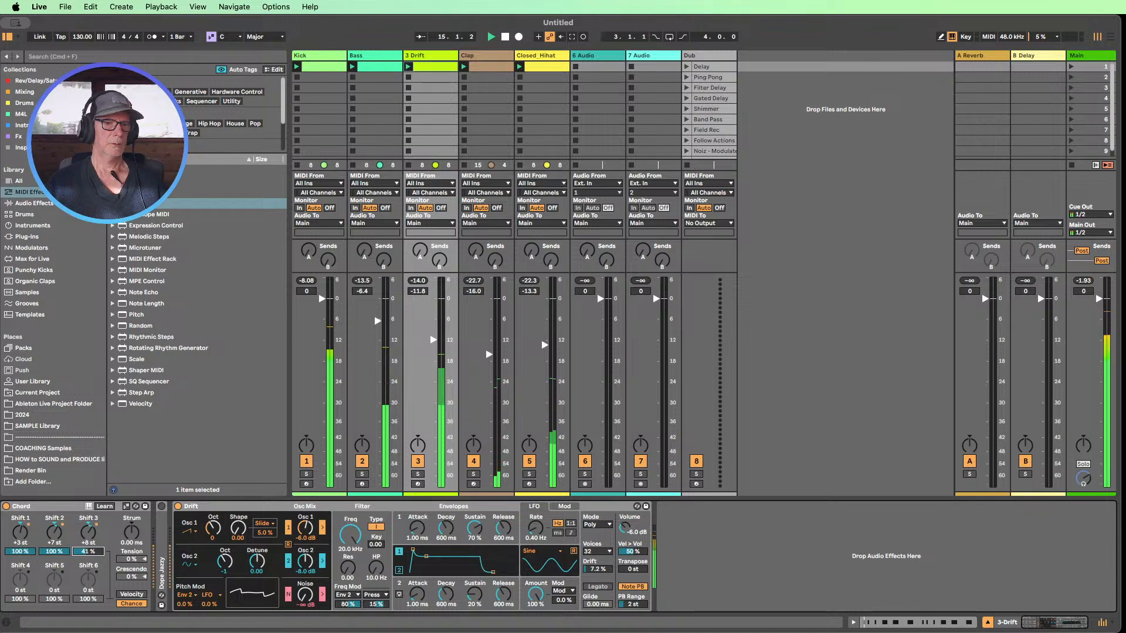
pyautogui.moveTo(94, 582); pyautogui.dragTo(93, 585)
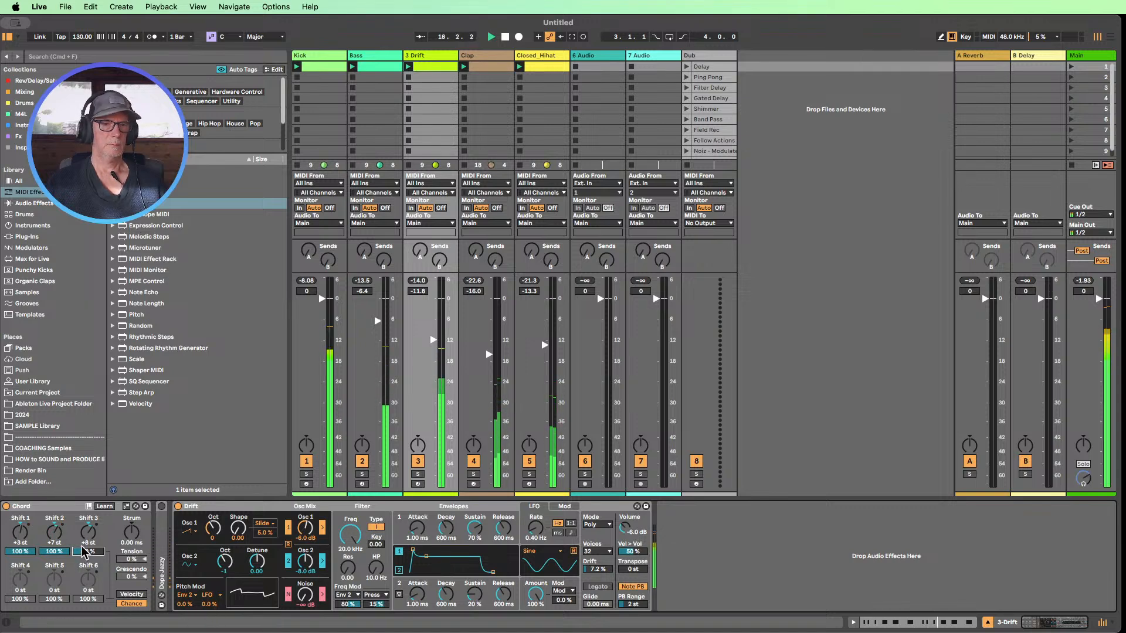
pyautogui.moveTo(88, 552); pyautogui.dragTo(88, 553)
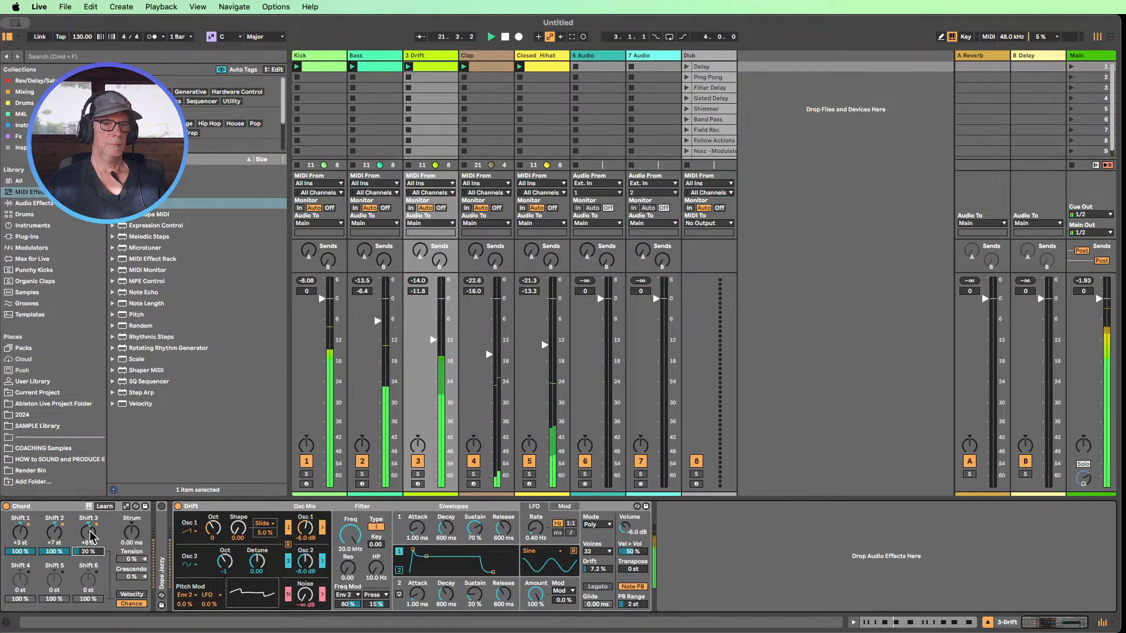
# - Set Chord's Shift 3 to -5 st and Strum to 6.45 ms, ending with playback stopped
pyautogui.moveTo(91, 535)
pyautogui.mouseDown()
pyautogui.moveTo(90, 565)
pyautogui.moveTo(87, 528)
pyautogui.mouseUp()
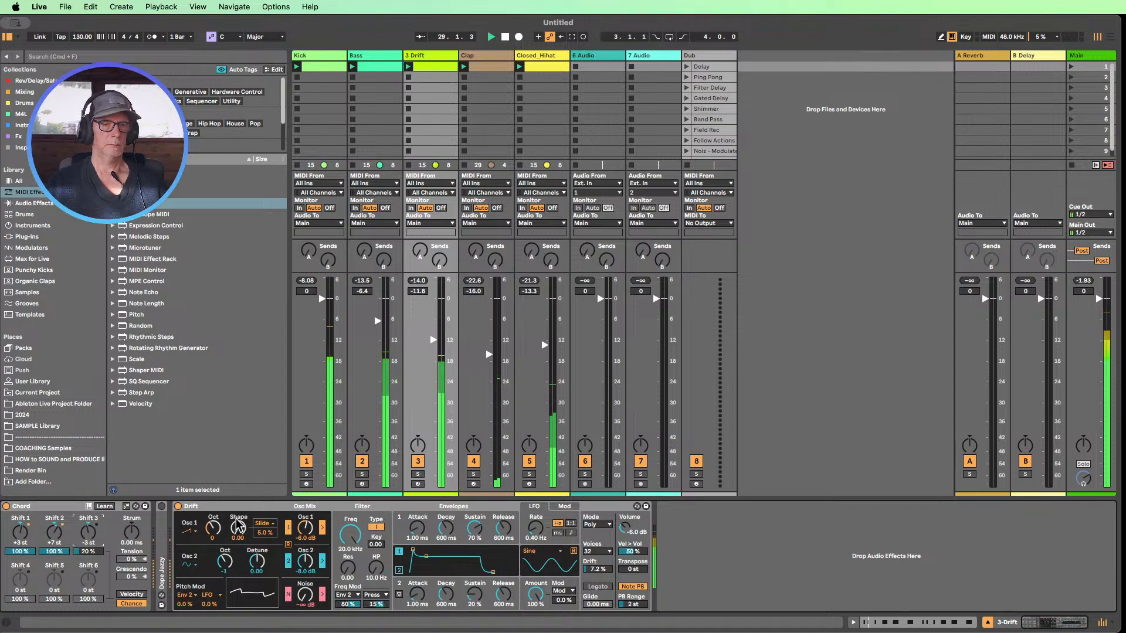
pyautogui.moveTo(82, 541); pyautogui.dragTo(87, 530)
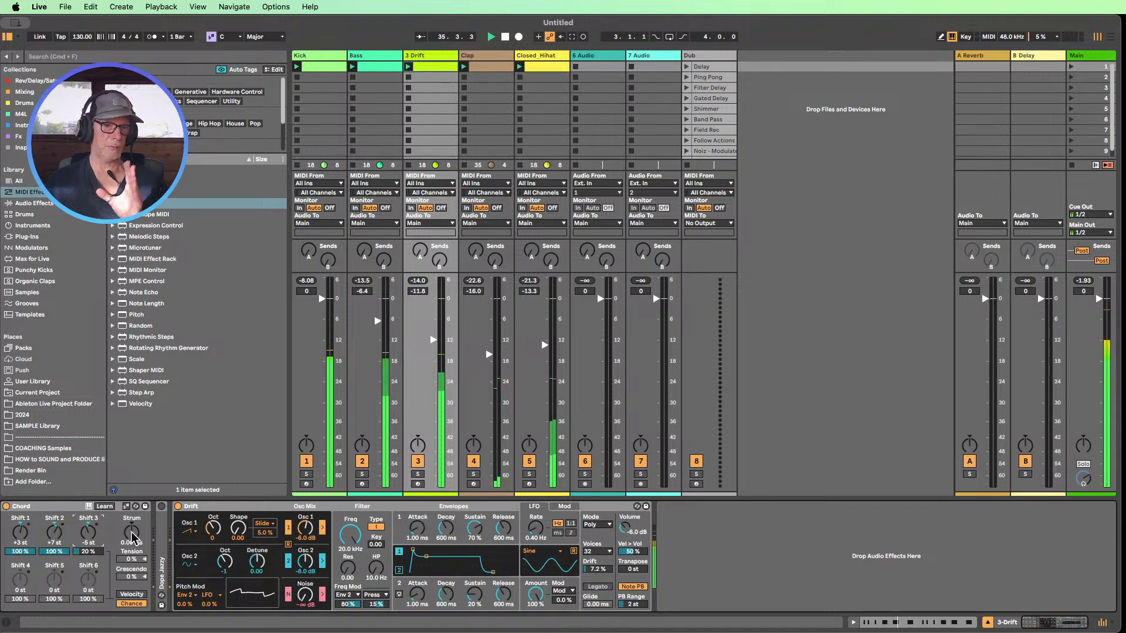
pyautogui.moveTo(133, 536); pyautogui.dragTo(134, 523)
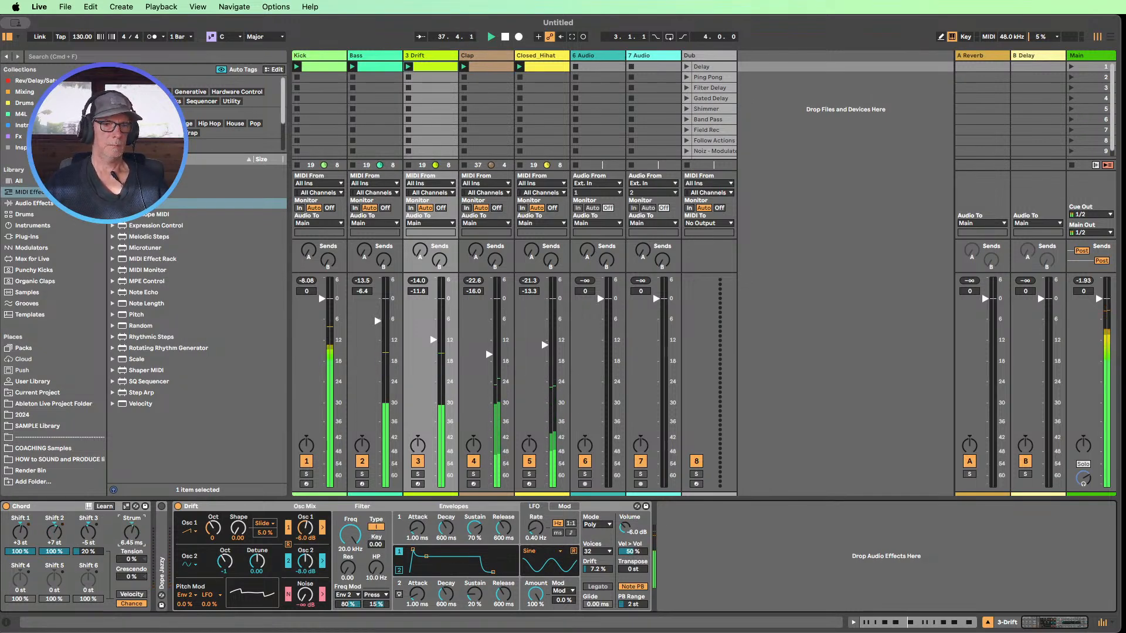
pyautogui.click(505, 37)
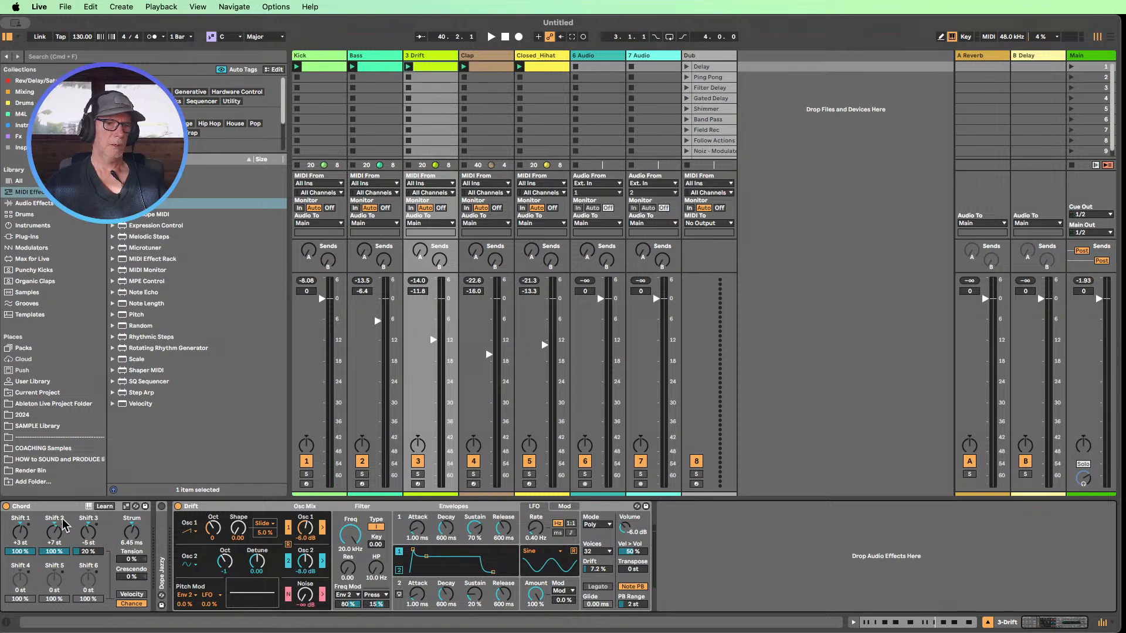
# - Insert a second Chord device with Learn enabled on the Drift track, ordered before the already configured Chord
pyautogui.moveTo(141, 203); pyautogui.dragTo(157, 511)
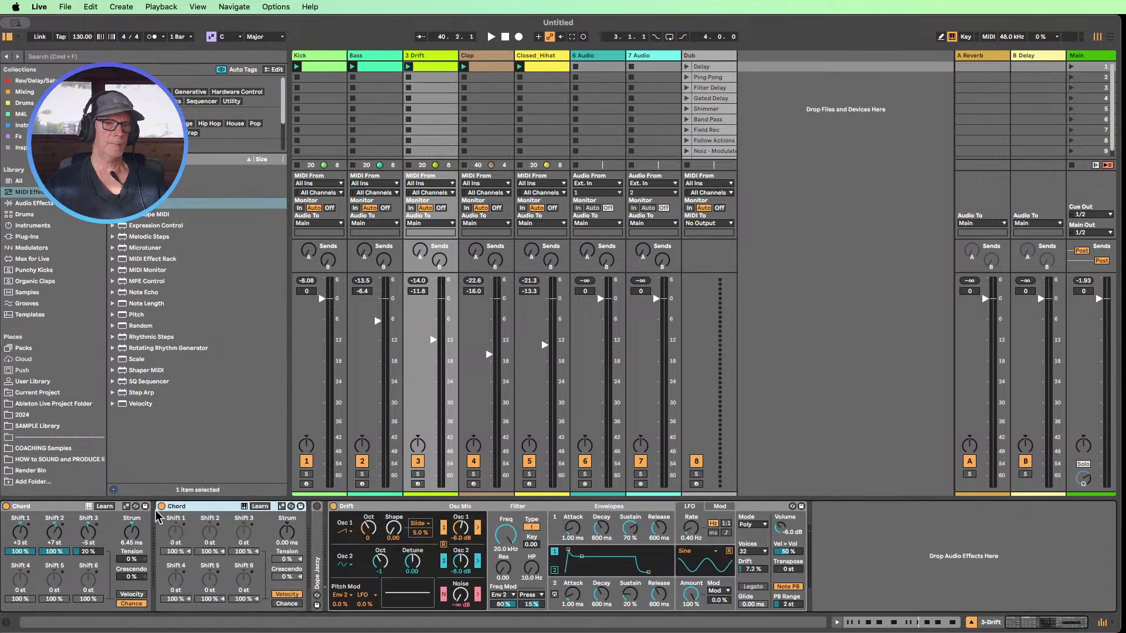
pyautogui.click(261, 507)
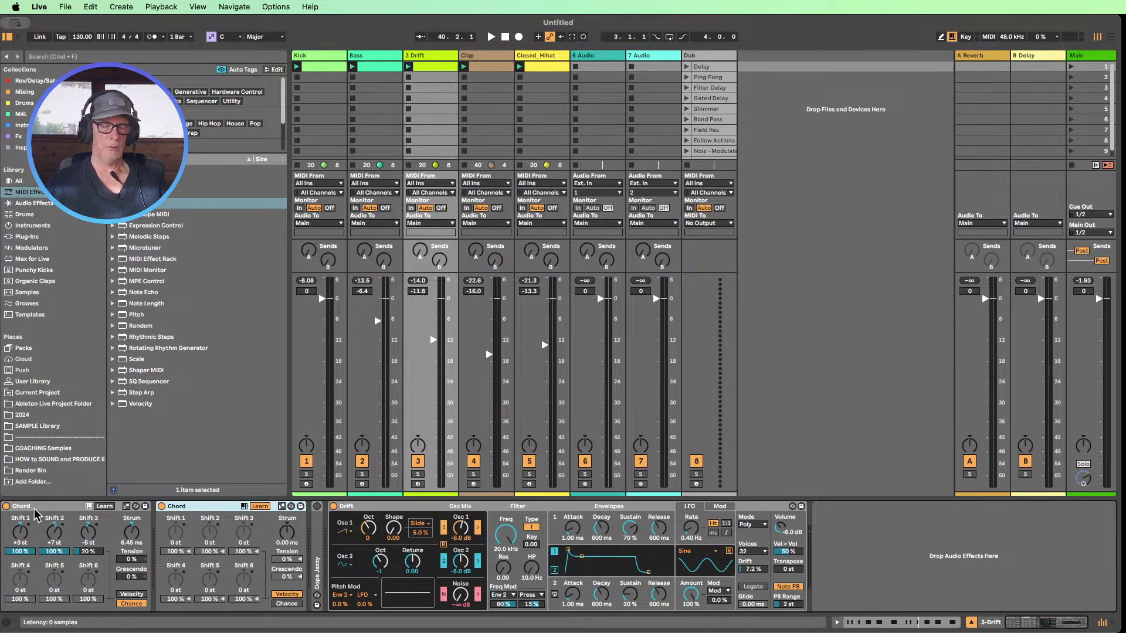
pyautogui.moveTo(47, 507); pyautogui.dragTo(335, 516)
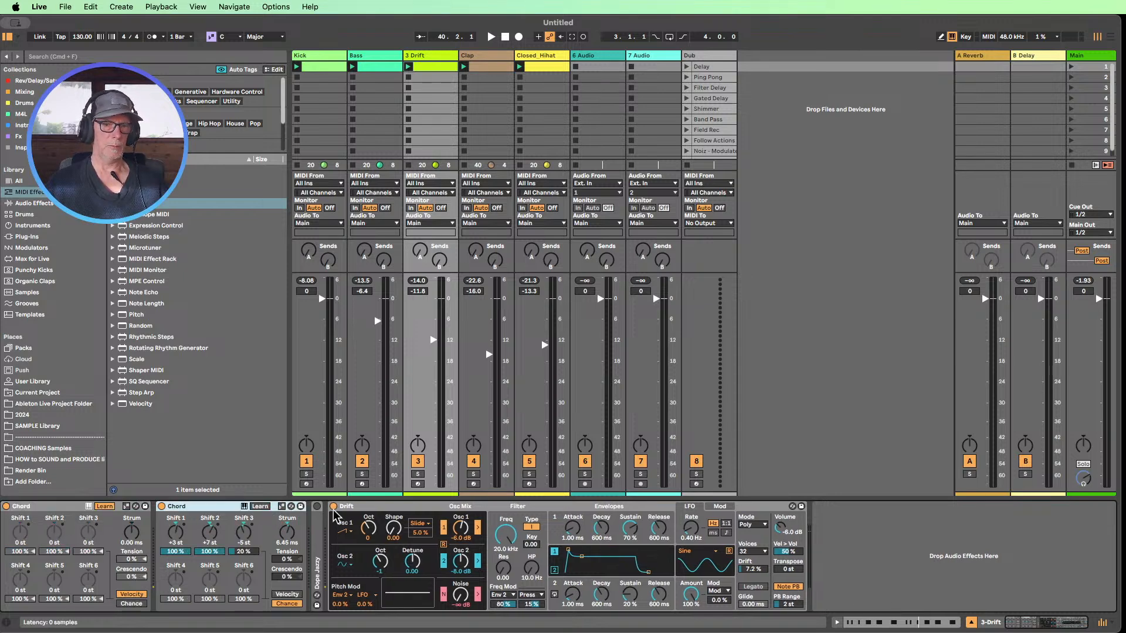
pyautogui.click(56, 507)
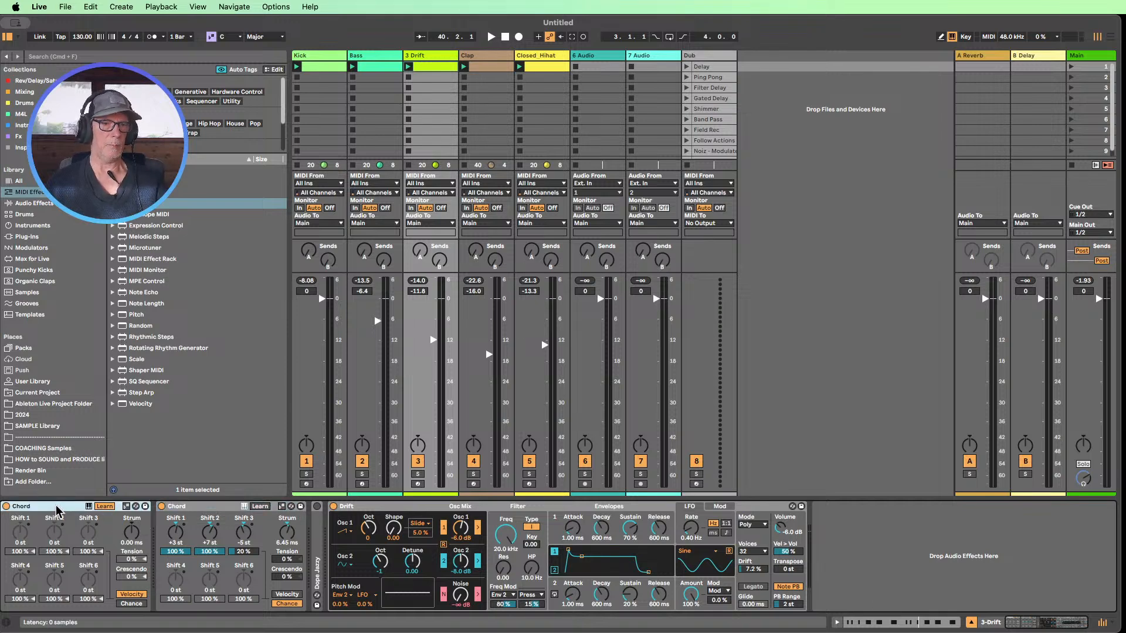
# - Arm the Drift track, learn played notes into the first Chord device, end learning and reset its Shift 2 to 0 st
pyautogui.click(418, 484)
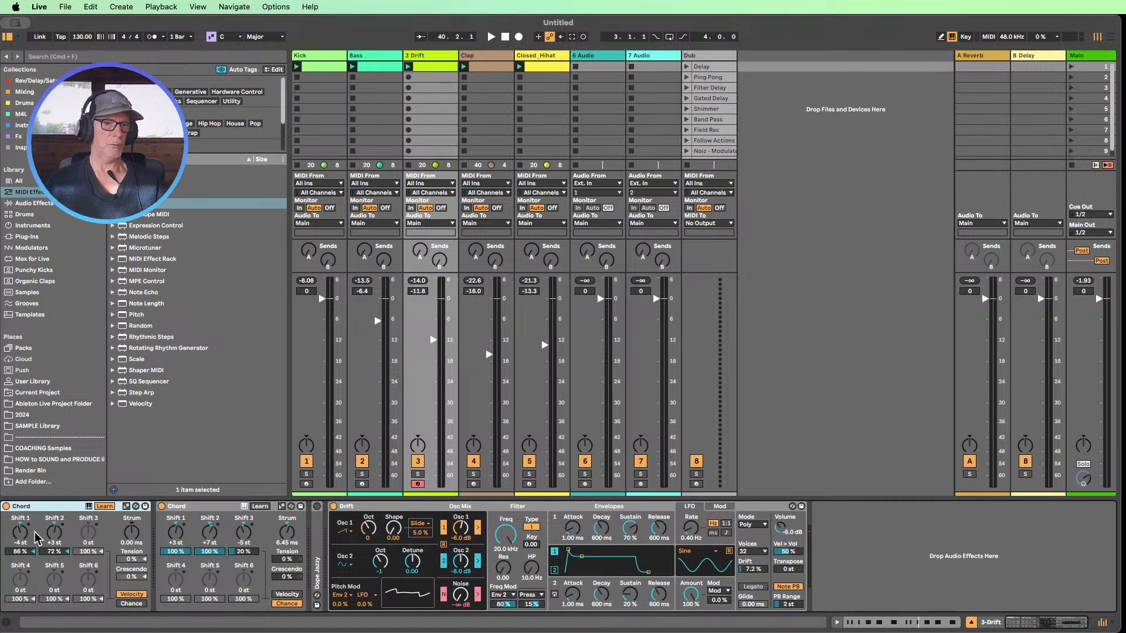
pyautogui.click(104, 507)
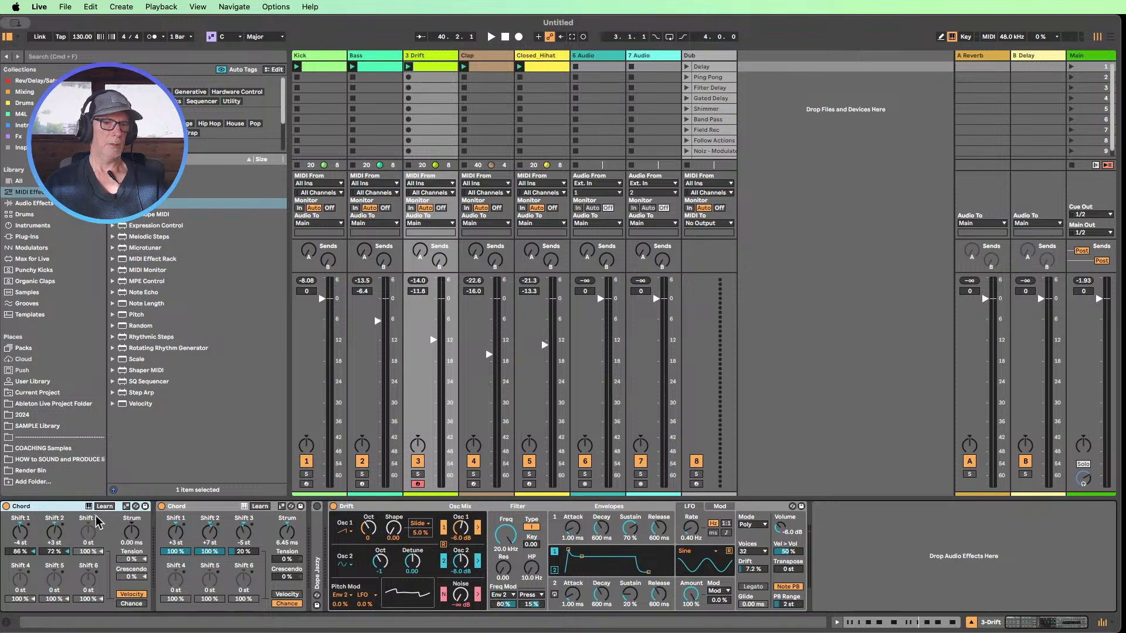
pyautogui.doubleClick(55, 533)
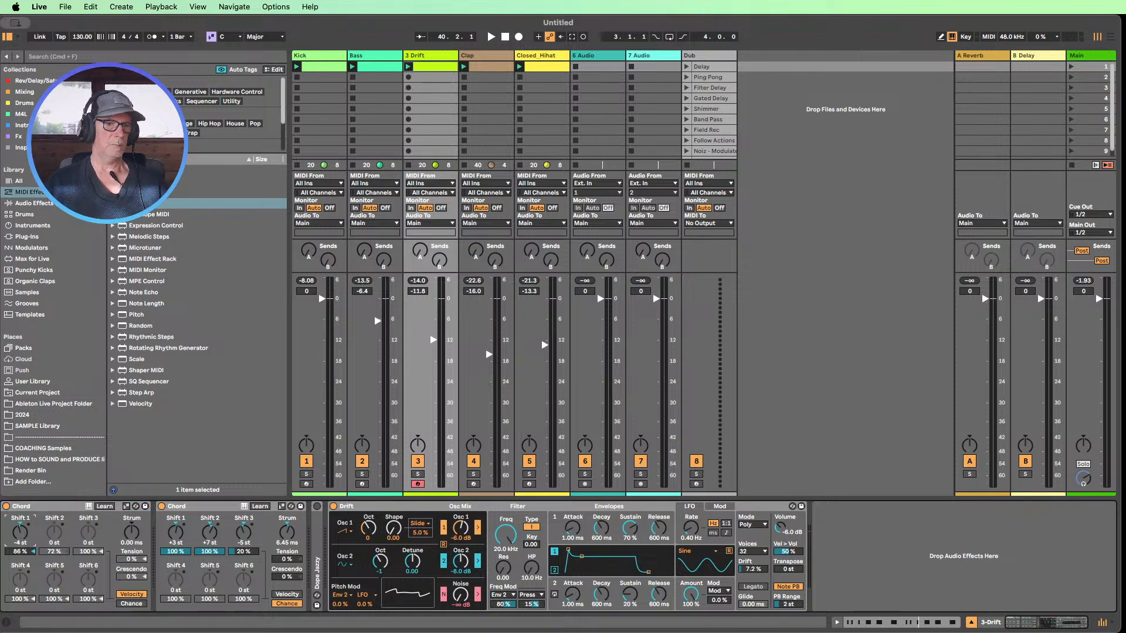
# - Reset the first Chord's Shift 1 to 0 st and insert MIDI Monitor ahead of both Chord devices, collapsing the configured Chord
pyautogui.doubleClick(22, 534)
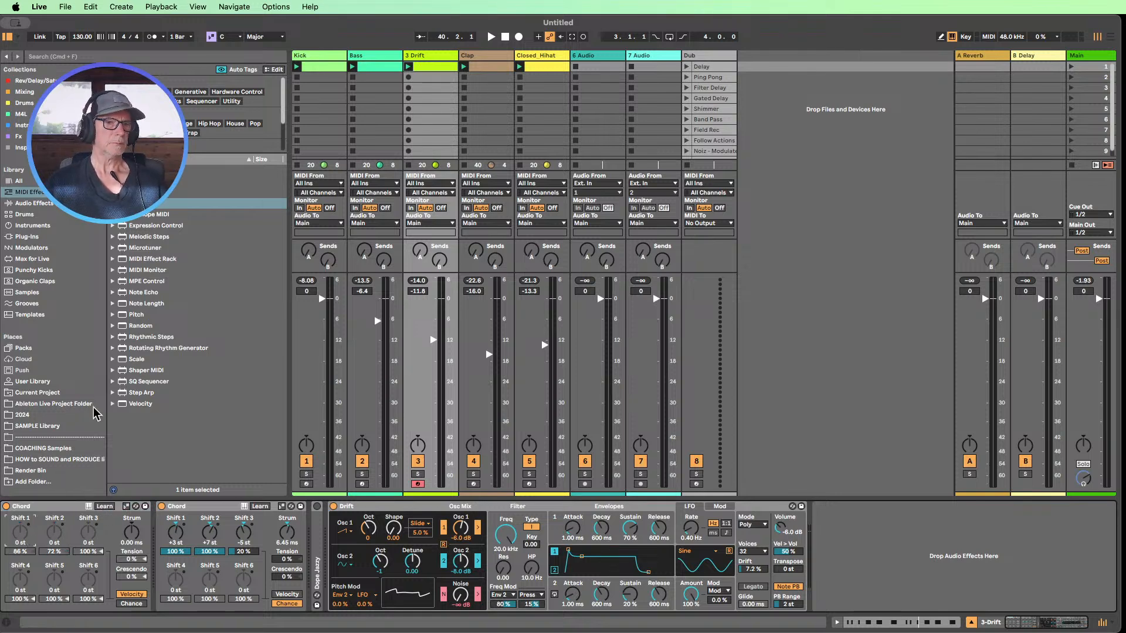
pyautogui.click(148, 271)
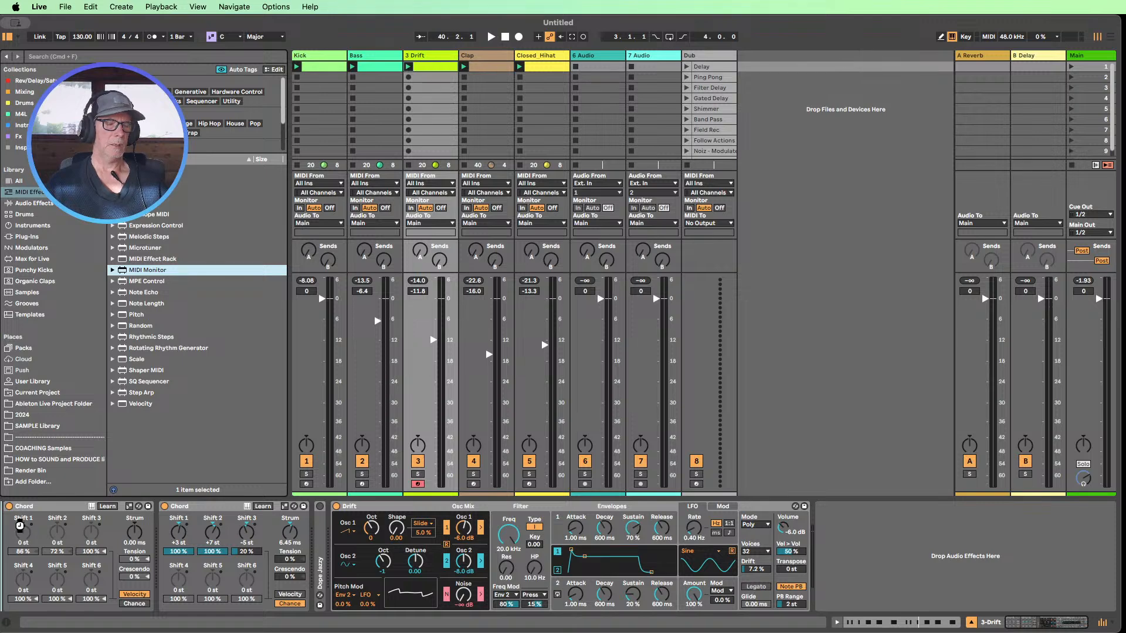
pyautogui.press('Return')
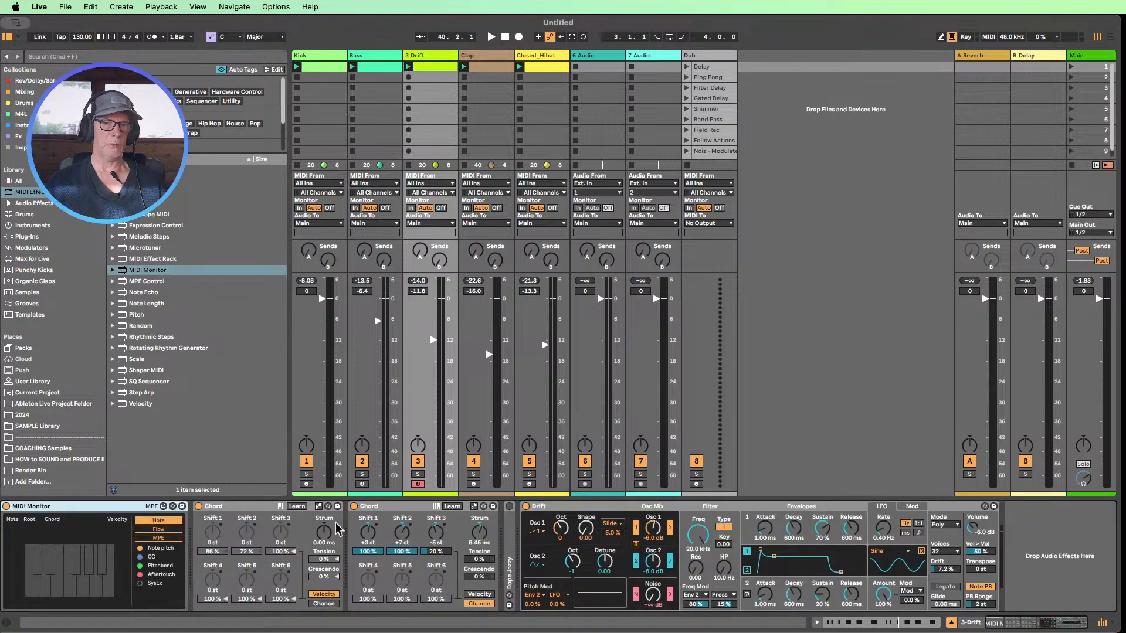
pyautogui.doubleClick(364, 507)
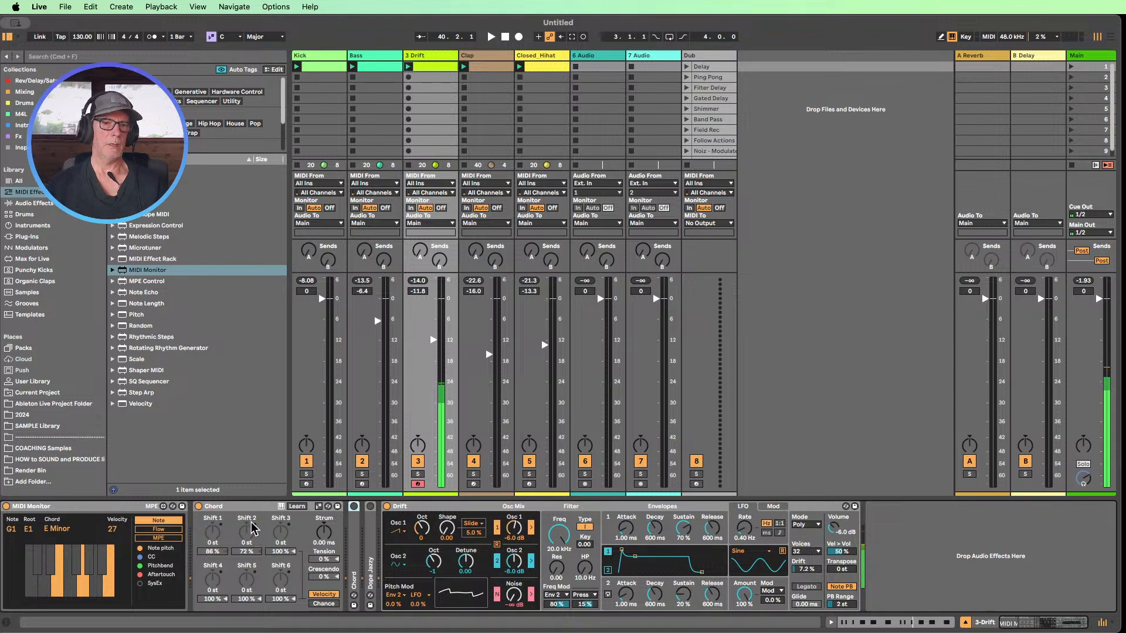
# - Learn played notes into the first Chord as +4 st and -3 st shifts, end learning and deactivate that Chord
pyautogui.click(298, 507)
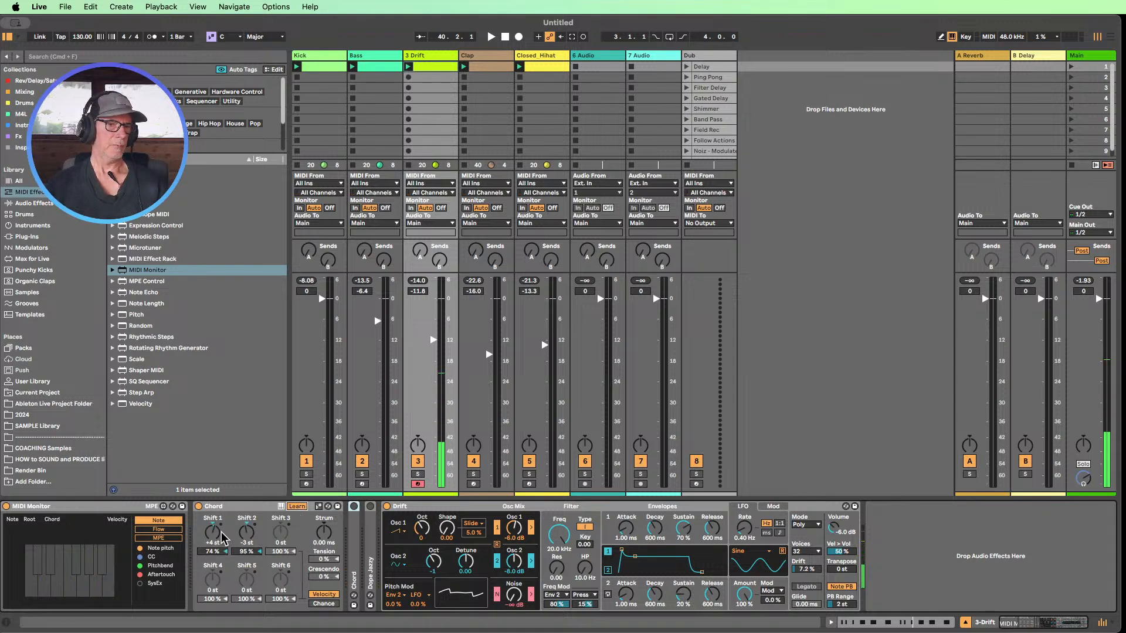
pyautogui.click(299, 508)
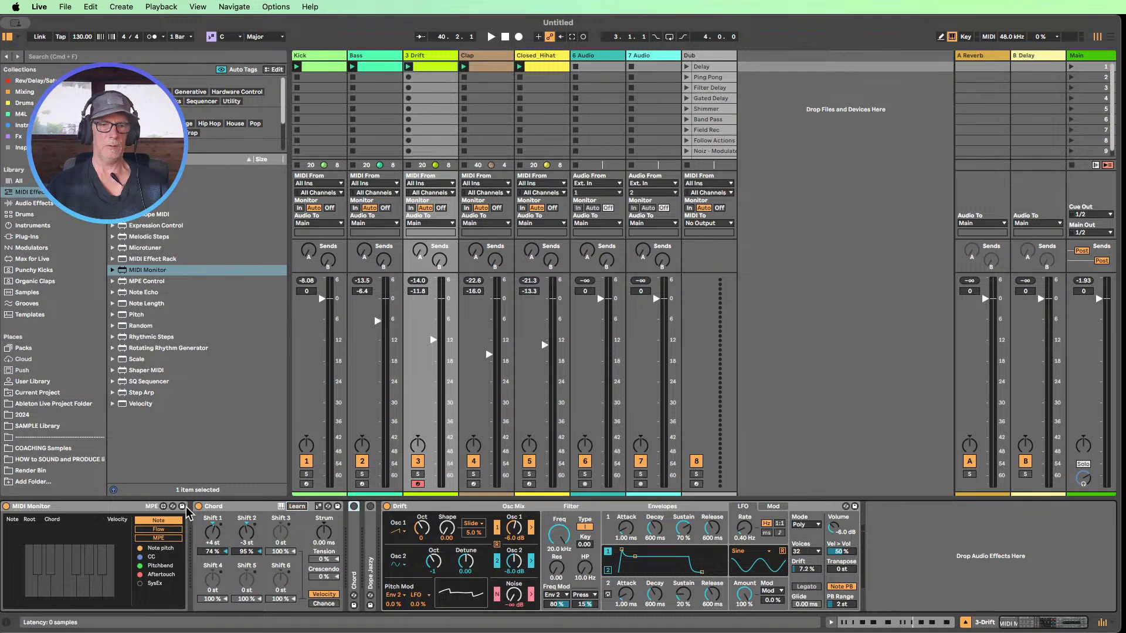
pyautogui.click(219, 509)
pyautogui.click(200, 506)
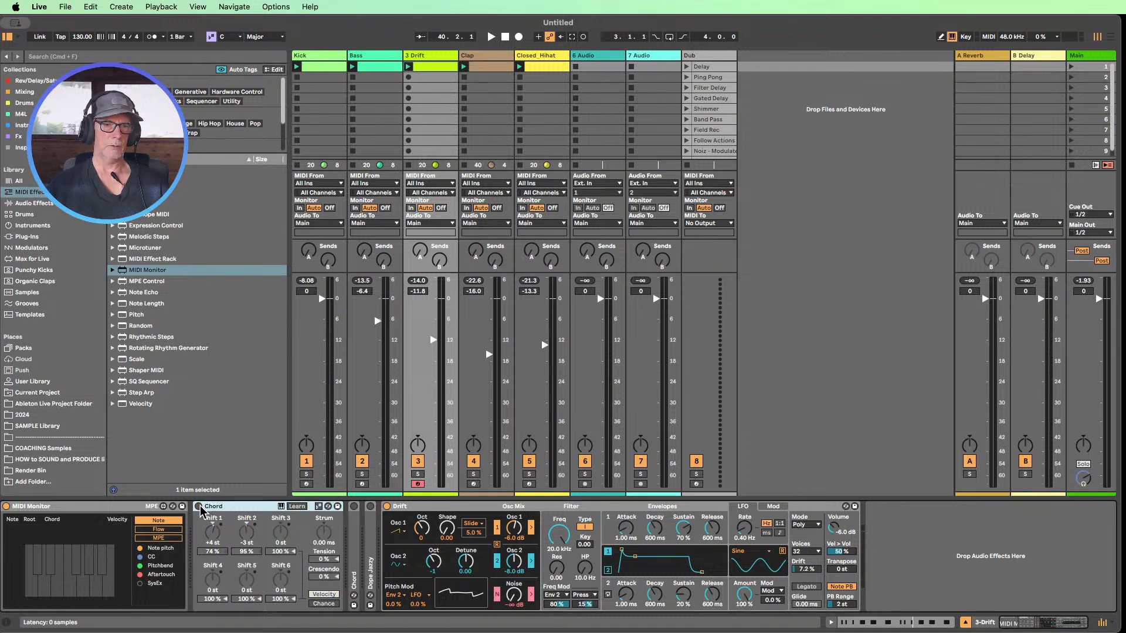
# - Collapse MIDI Monitor and the first Chord, browse the Chord presets and delete the Dope Jazzy device from the Drift track
pyautogui.doubleClick(122, 507)
pyautogui.doubleClick(76, 508)
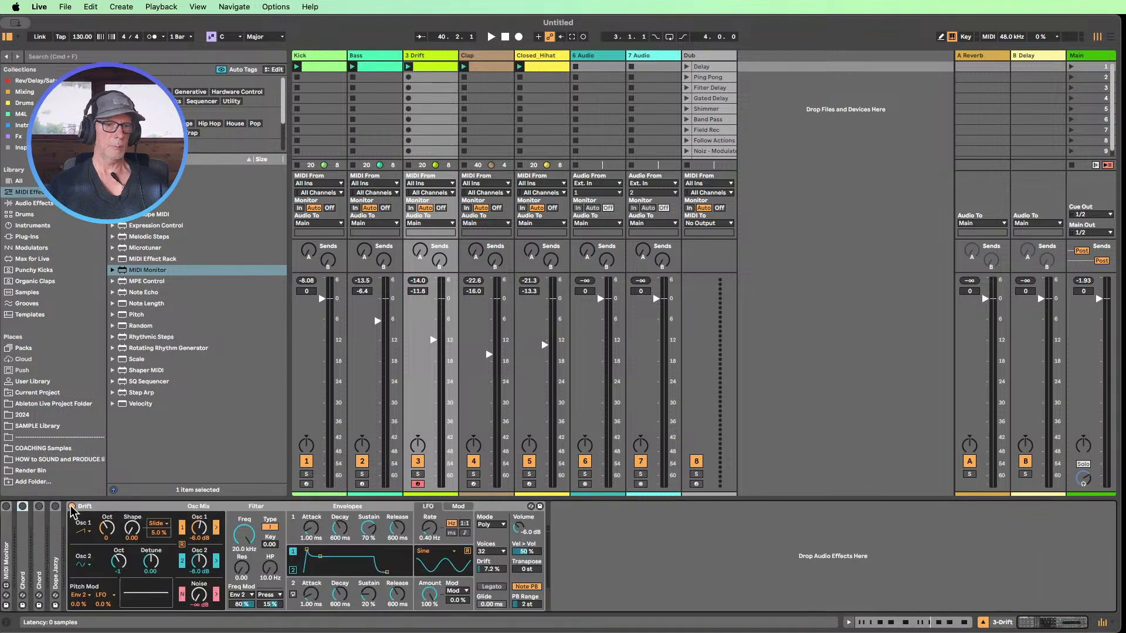
pyautogui.click(54, 548)
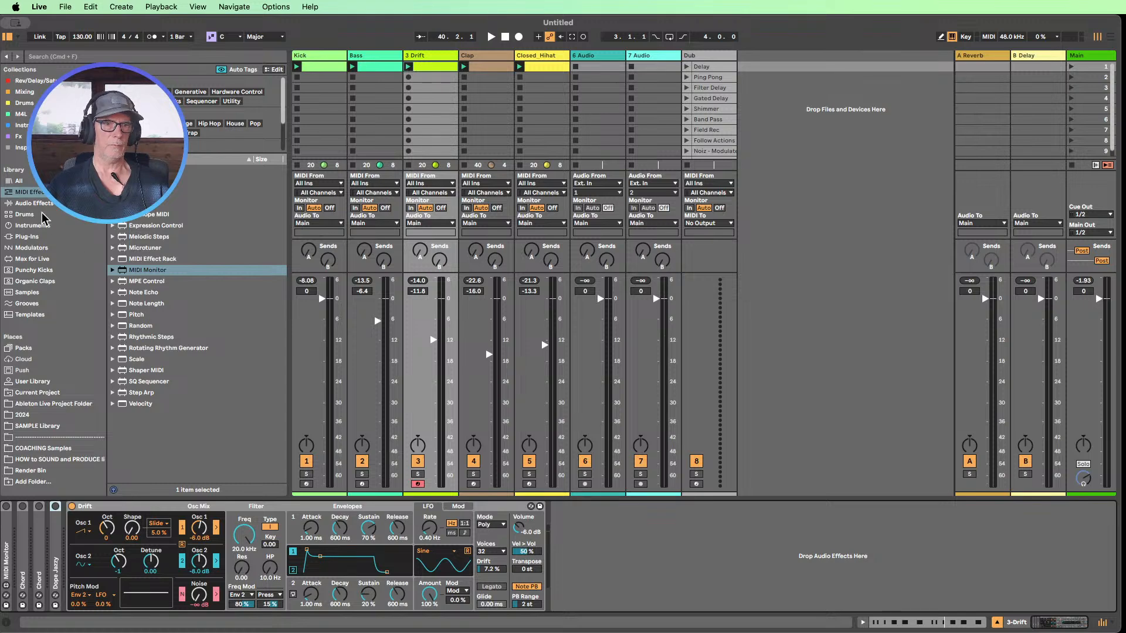
pyautogui.scroll(10, 173, 267)
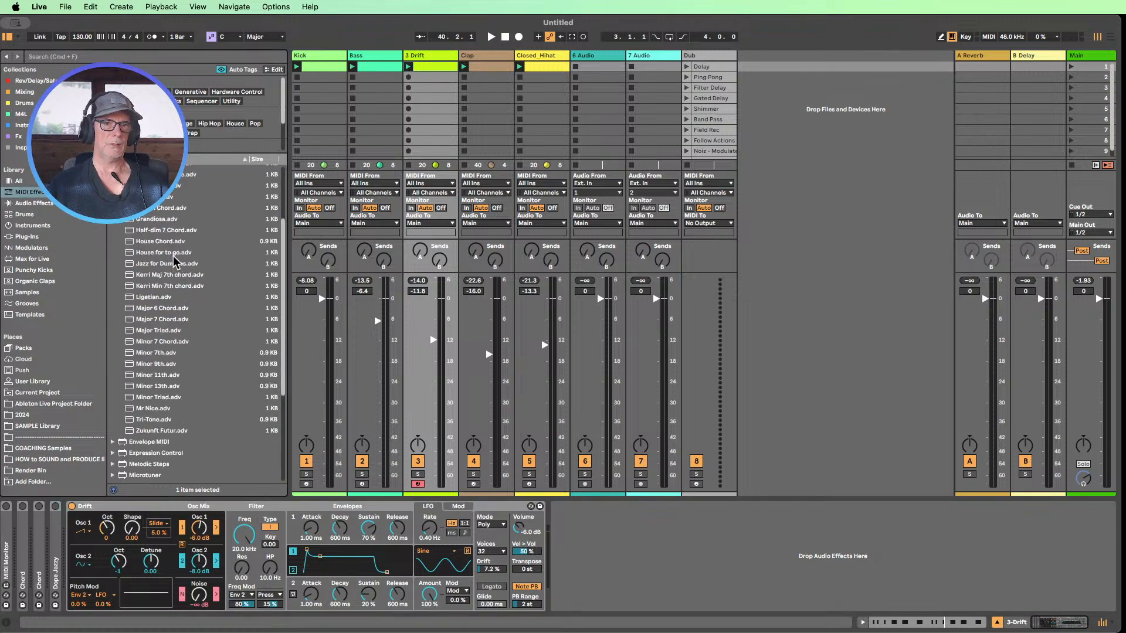
pyautogui.scroll(2, 173, 266)
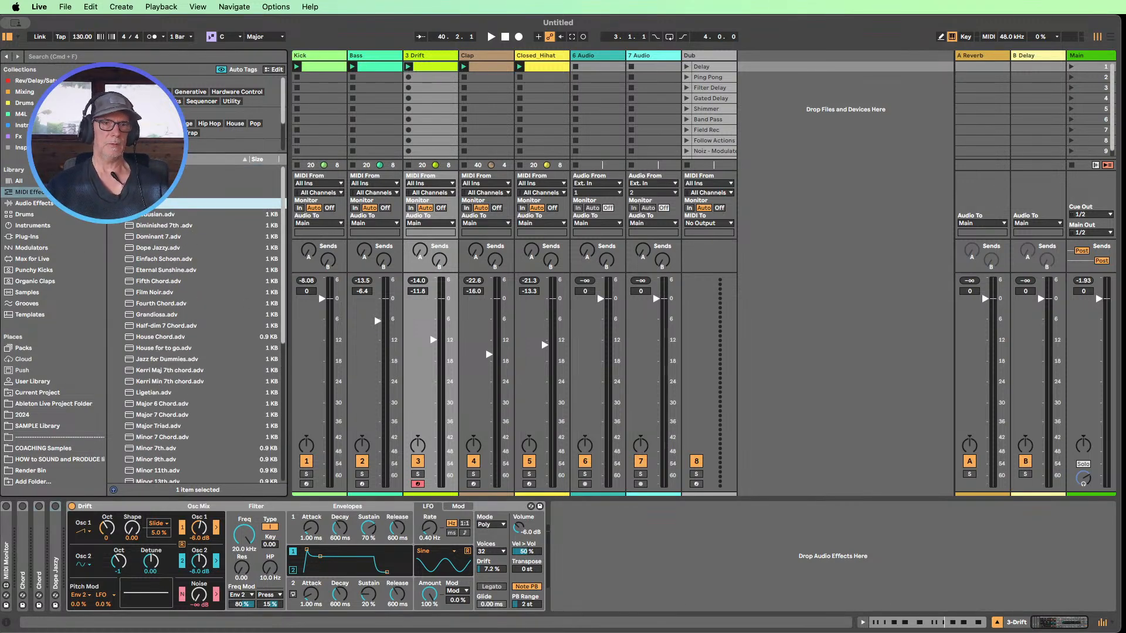
pyautogui.scroll(-12, 158, 237)
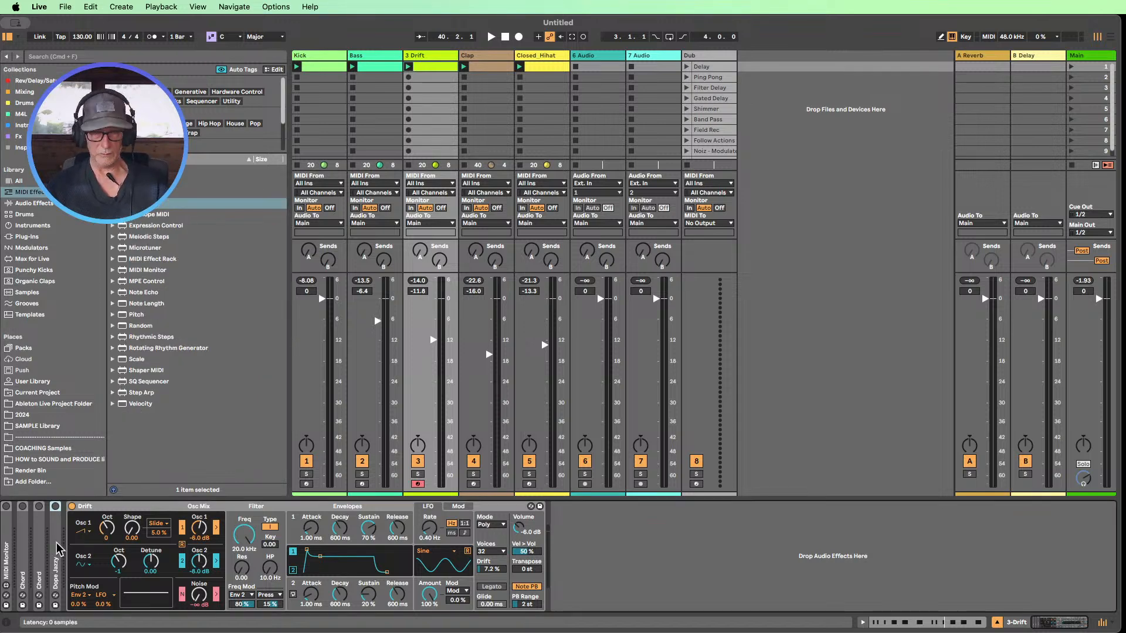
pyautogui.press('Delete')
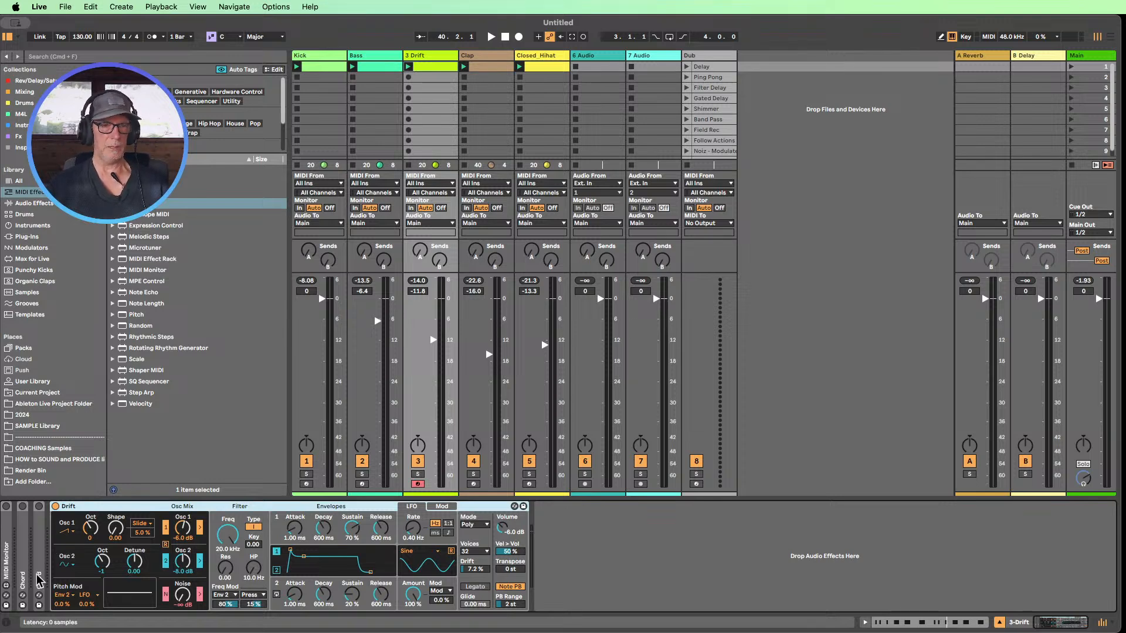
# - Expand and reactivate the configured Chord, and delete the learned Chord that precedes it
pyautogui.click(43, 532)
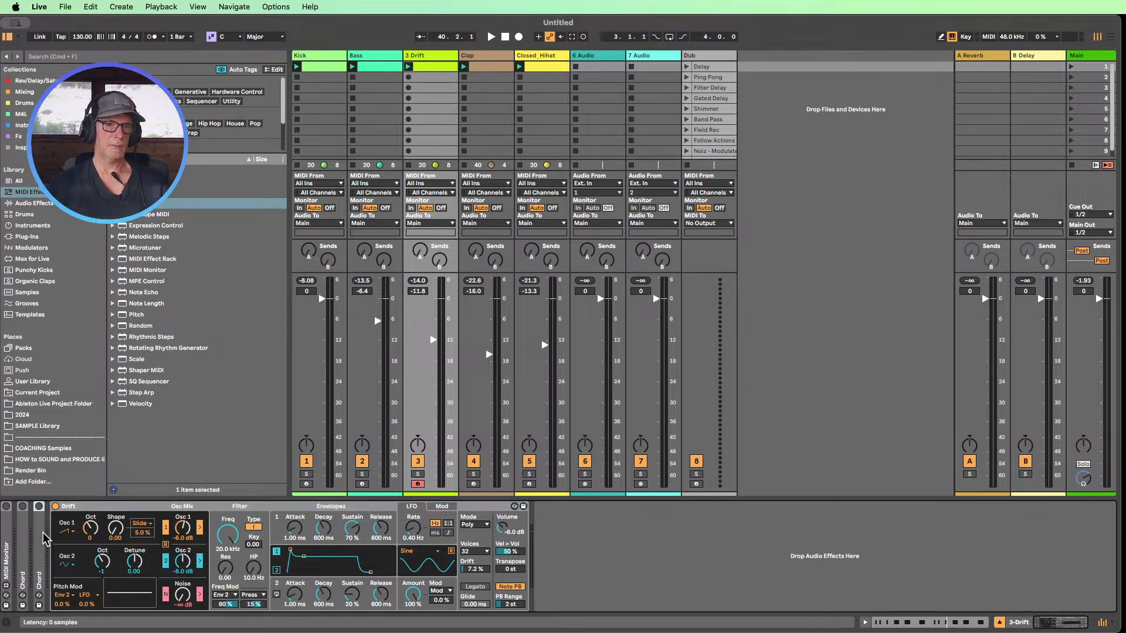
pyautogui.doubleClick(39, 531)
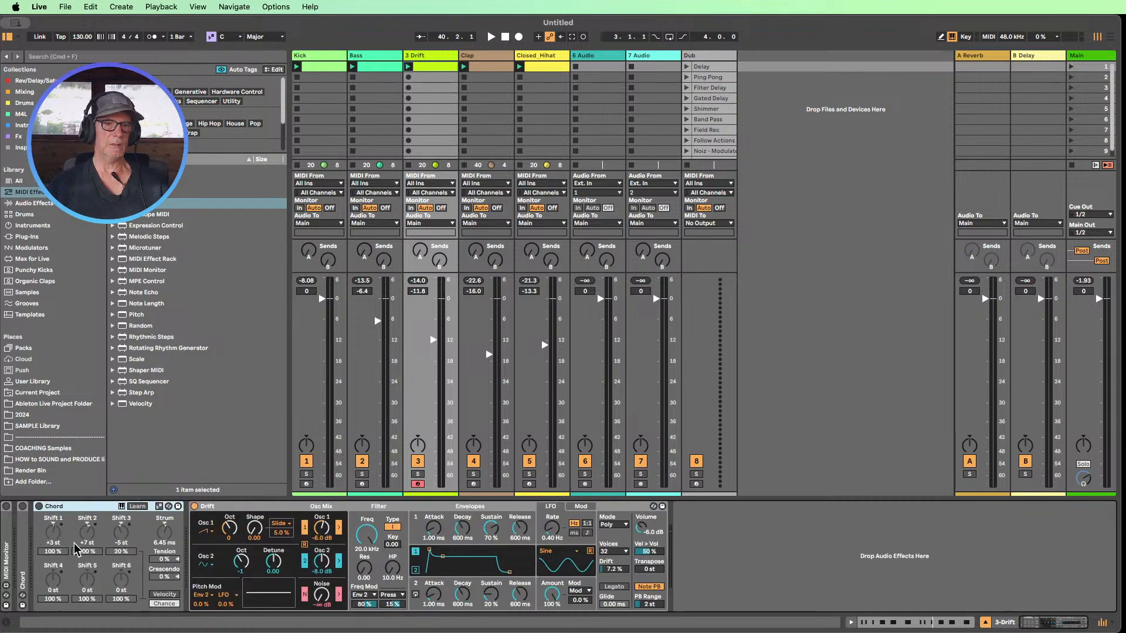
pyautogui.doubleClick(23, 531)
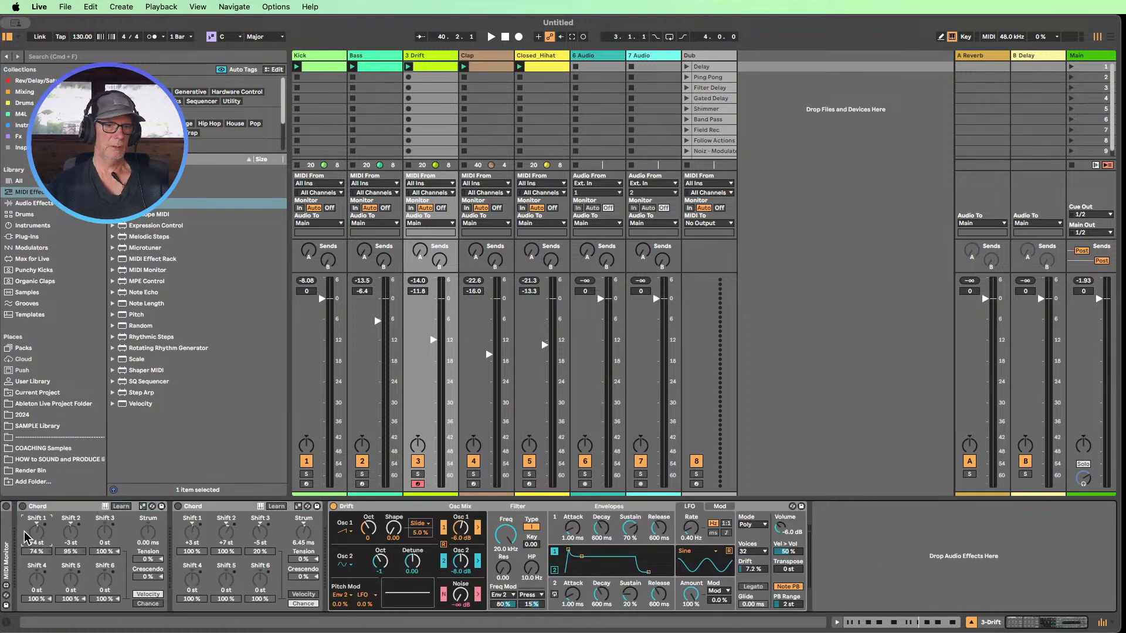
pyautogui.click(194, 507)
pyautogui.doubleClick(56, 507)
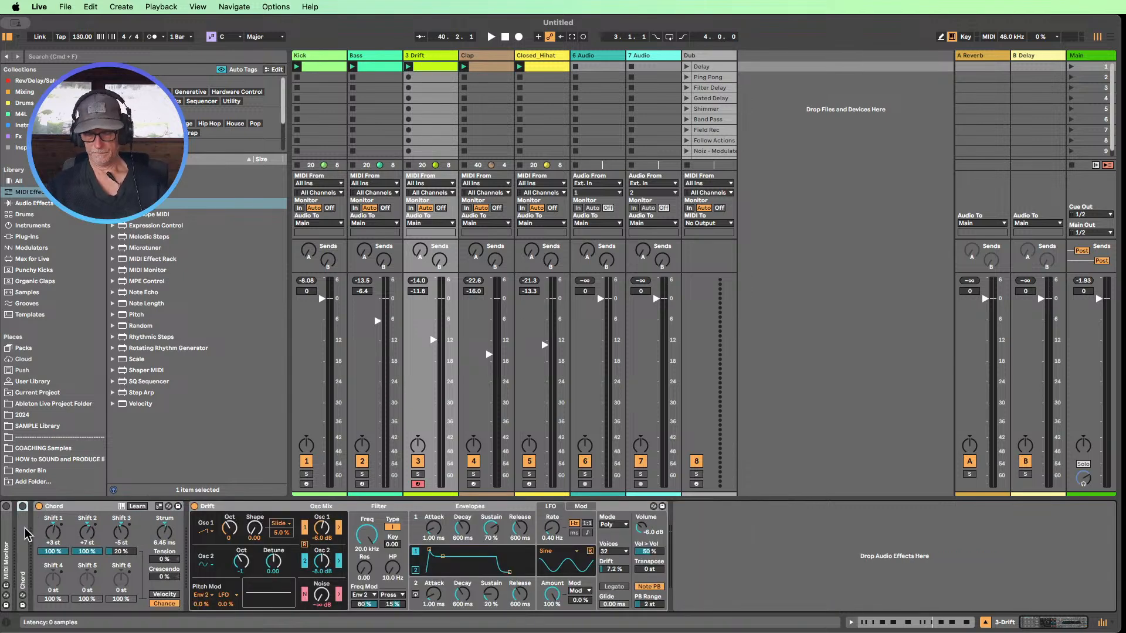
pyautogui.press('Delete')
# - With the Drift clip playing, set its track volume to -10.5 dB and Envelope 1 to 1.88 s decay, 0.0% sustain and 544 ms release
pyautogui.click(408, 67)
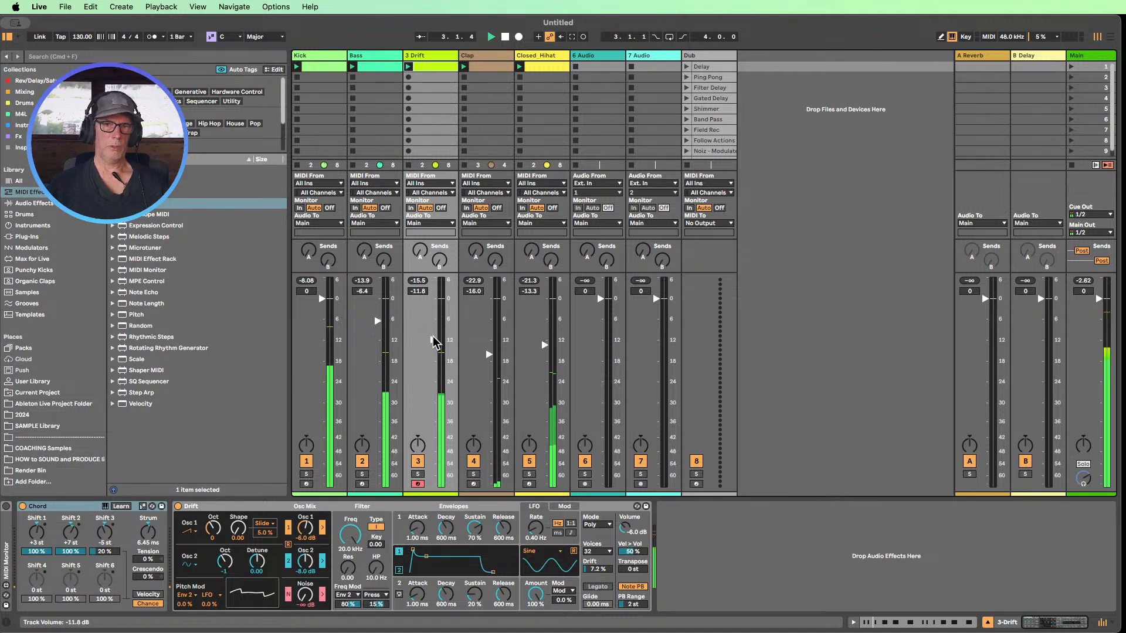
pyautogui.moveTo(432, 340); pyautogui.dragTo(433, 335)
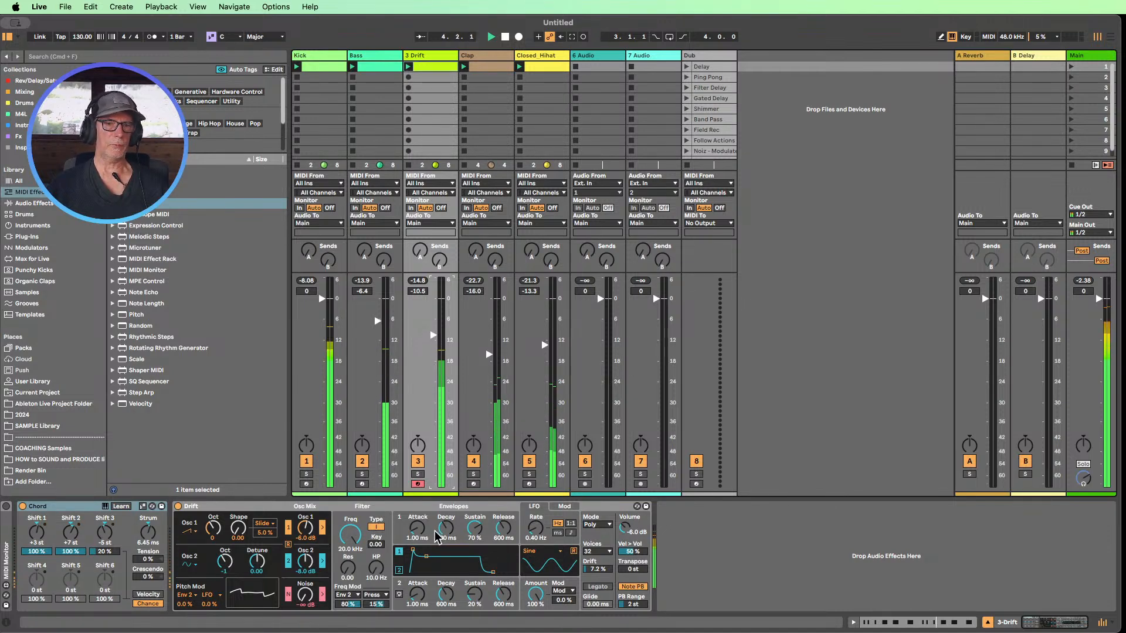
pyautogui.moveTo(459, 535); pyautogui.dragTo(459, 581)
pyautogui.moveTo(457, 534); pyautogui.dragTo(503, 557)
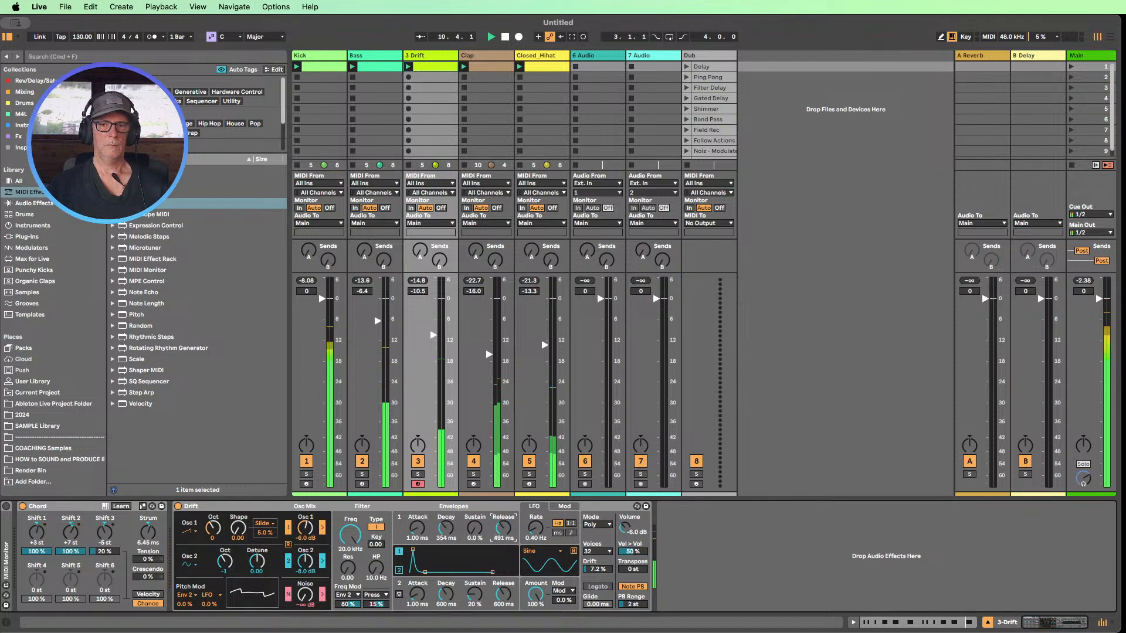
pyautogui.press('super+z')
pyautogui.moveTo(445, 536); pyautogui.dragTo(445, 518)
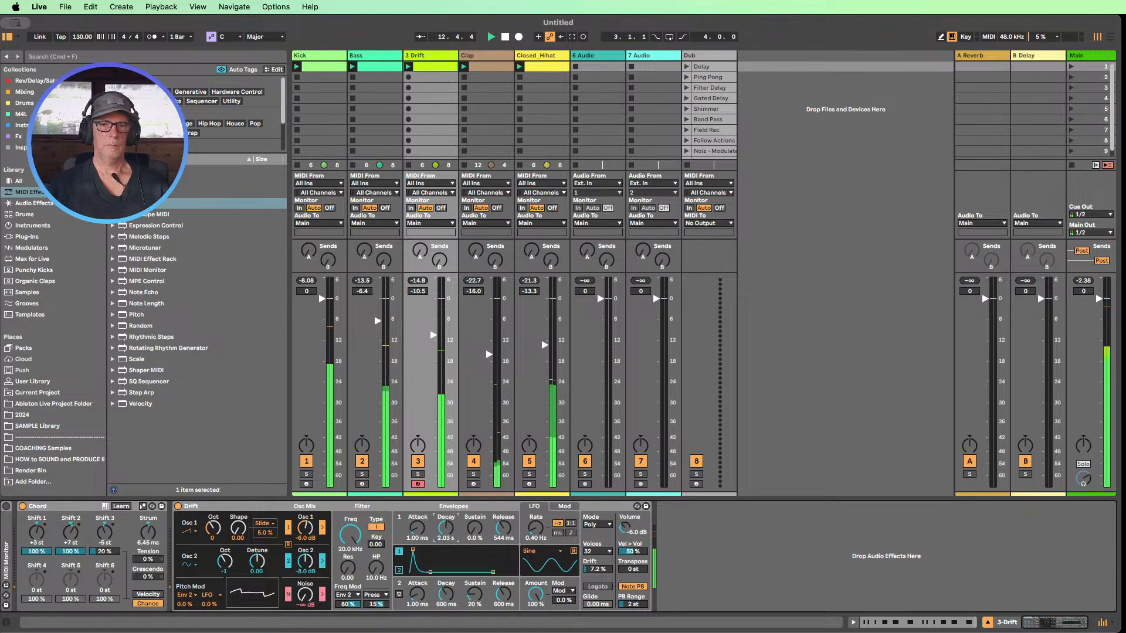
# - Set Drift's filter frequency to 20.0 Hz with 100% Env 2 modulation, and raise the Osc 1 level to 1.5 dB
pyautogui.click(348, 565)
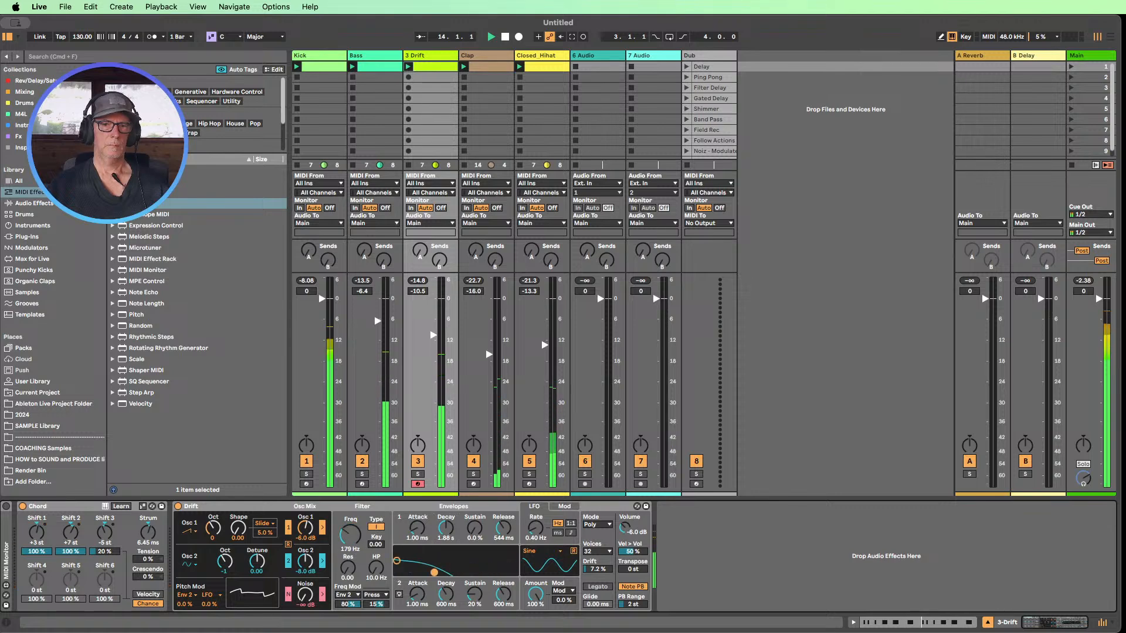
pyautogui.moveTo(347, 604); pyautogui.dragTo(347, 591)
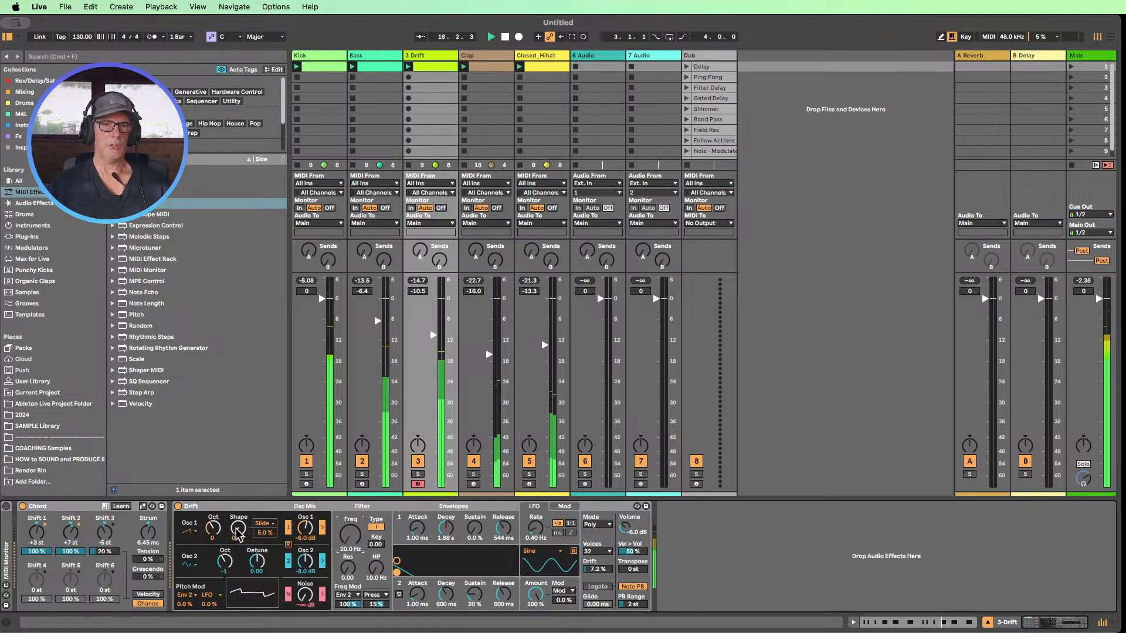
pyautogui.moveTo(237, 535)
pyautogui.mouseDown()
pyautogui.moveTo(237, 522)
pyautogui.moveTo(237, 536)
pyautogui.mouseUp()
pyautogui.moveTo(305, 533); pyautogui.dragTo(305, 521)
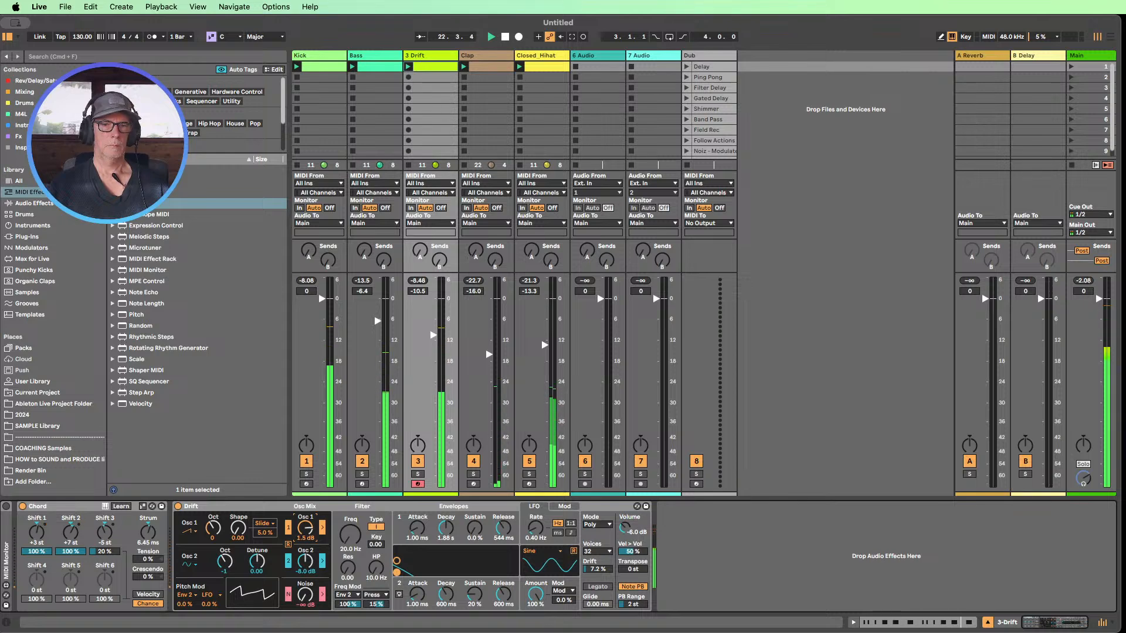
# - Try Osc 1 with a Shape of 0.07, and with the triangle waveform at a Shape of about 0.20
pyautogui.moveTo(238, 533); pyautogui.dragTo(238, 528)
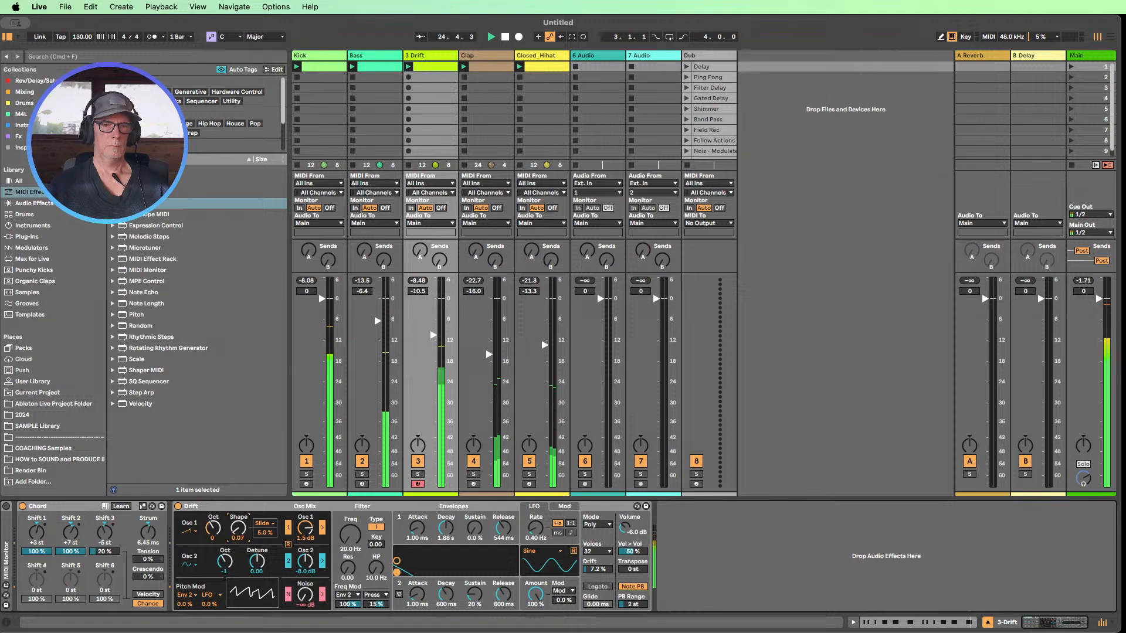
pyautogui.click(187, 531)
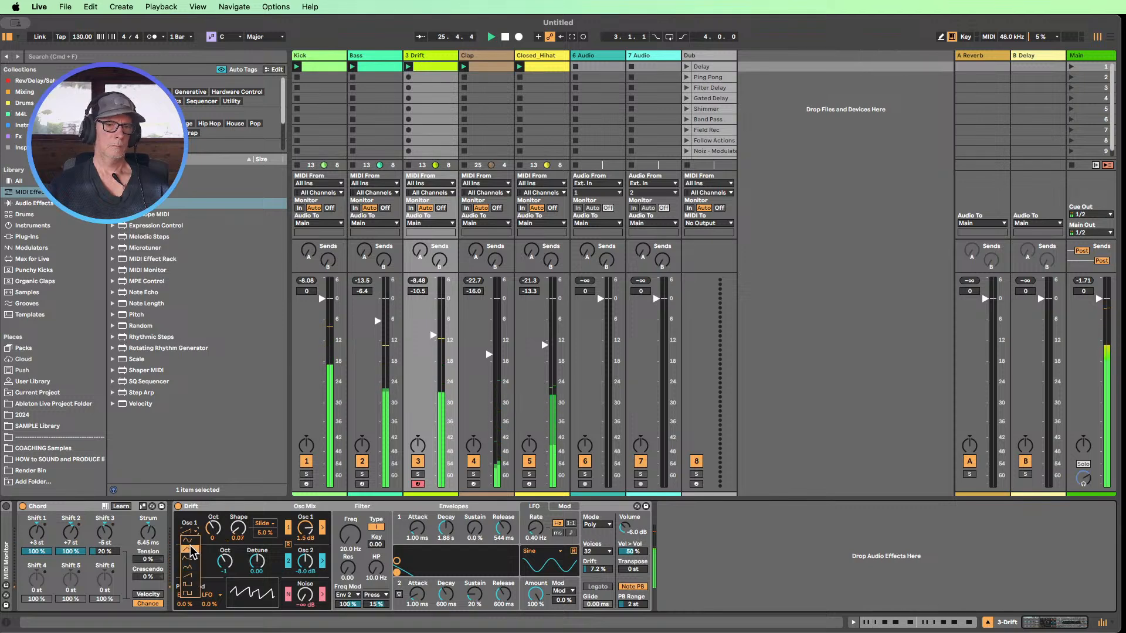
pyautogui.click(190, 545)
pyautogui.moveTo(238, 529); pyautogui.dragTo(237, 519)
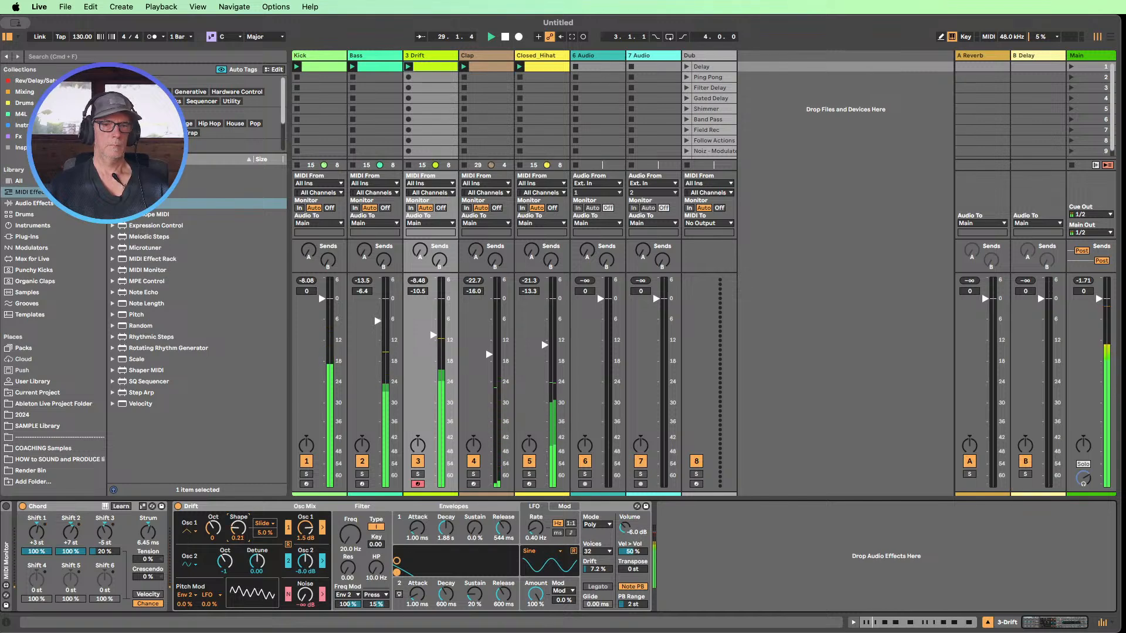
# - Switch Osc 1 to the shark-tooth waveform with Shape 0.50, and set the Osc 2 level to -6.3 dB
pyautogui.click(188, 531)
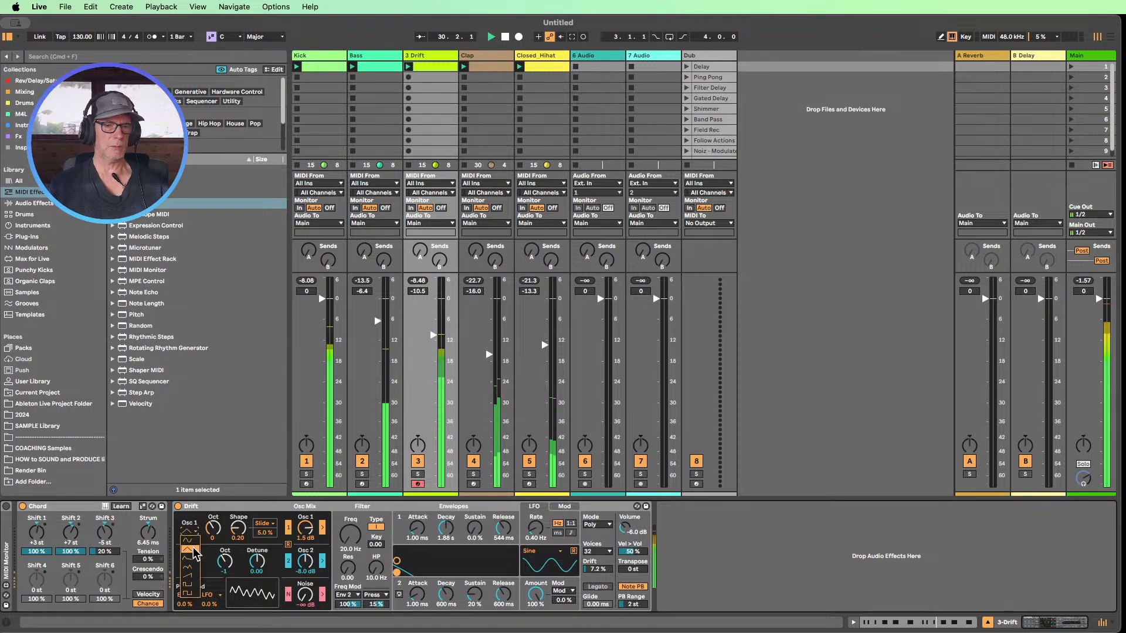
pyautogui.click(191, 558)
pyautogui.moveTo(234, 534); pyautogui.dragTo(234, 548)
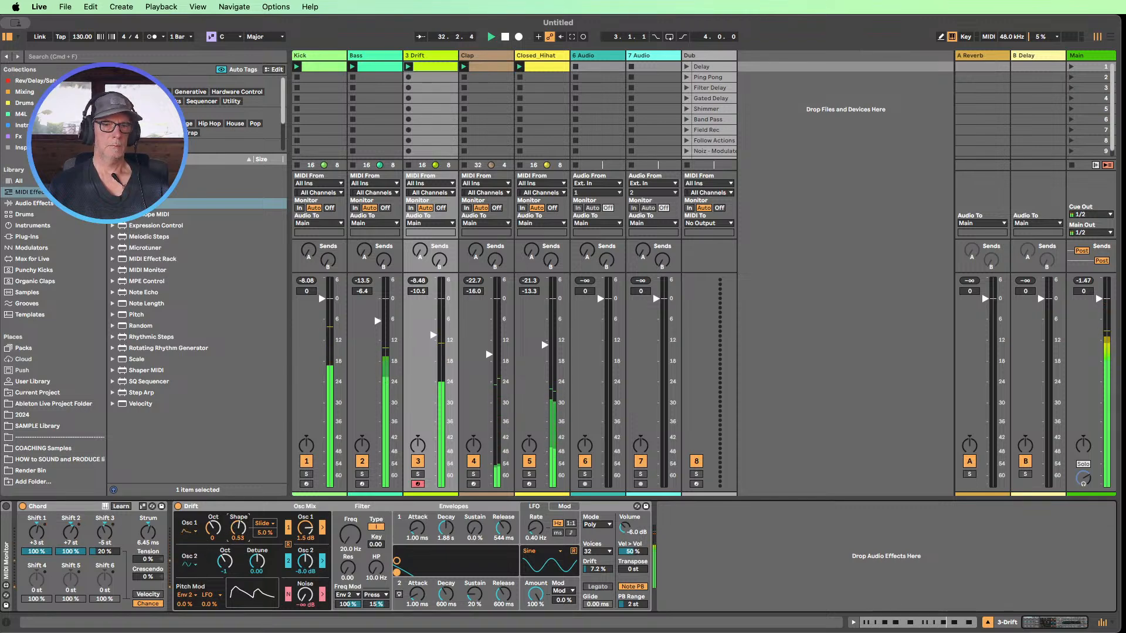
pyautogui.moveTo(238, 528)
pyautogui.mouseDown()
pyautogui.moveTo(238, 554)
pyautogui.moveTo(238, 529)
pyautogui.mouseUp()
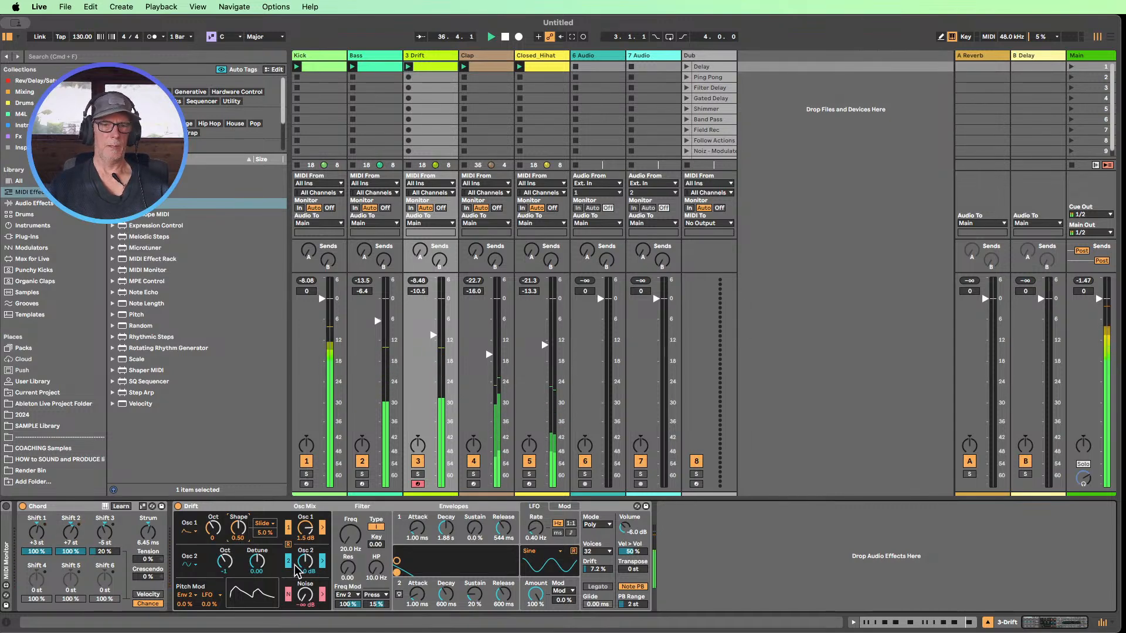
pyautogui.moveTo(304, 536); pyautogui.dragTo(304, 582)
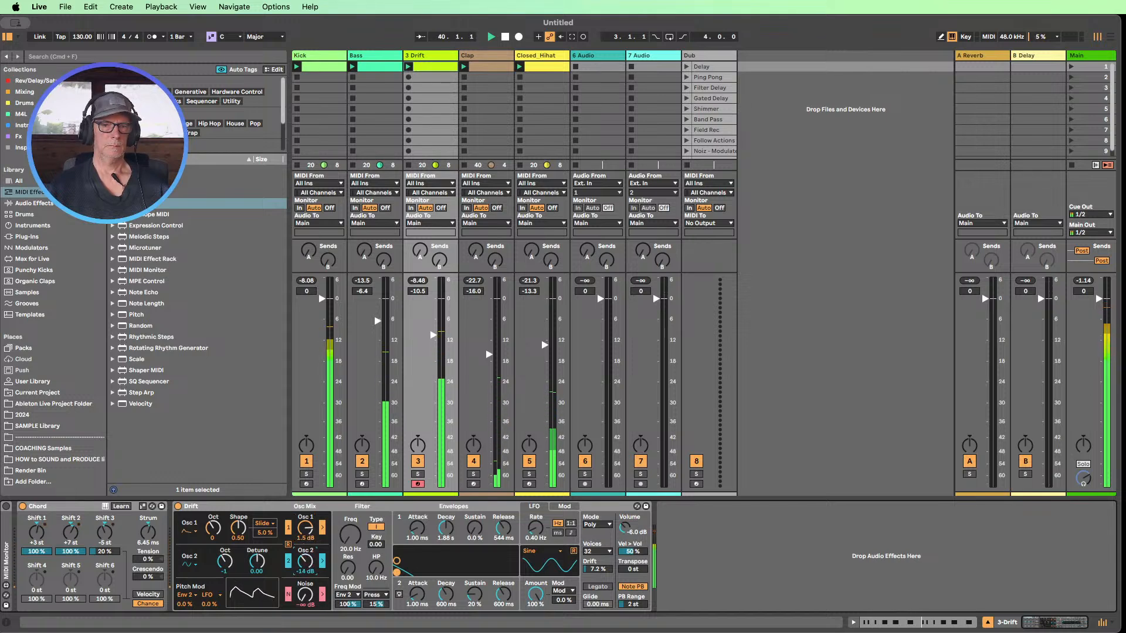
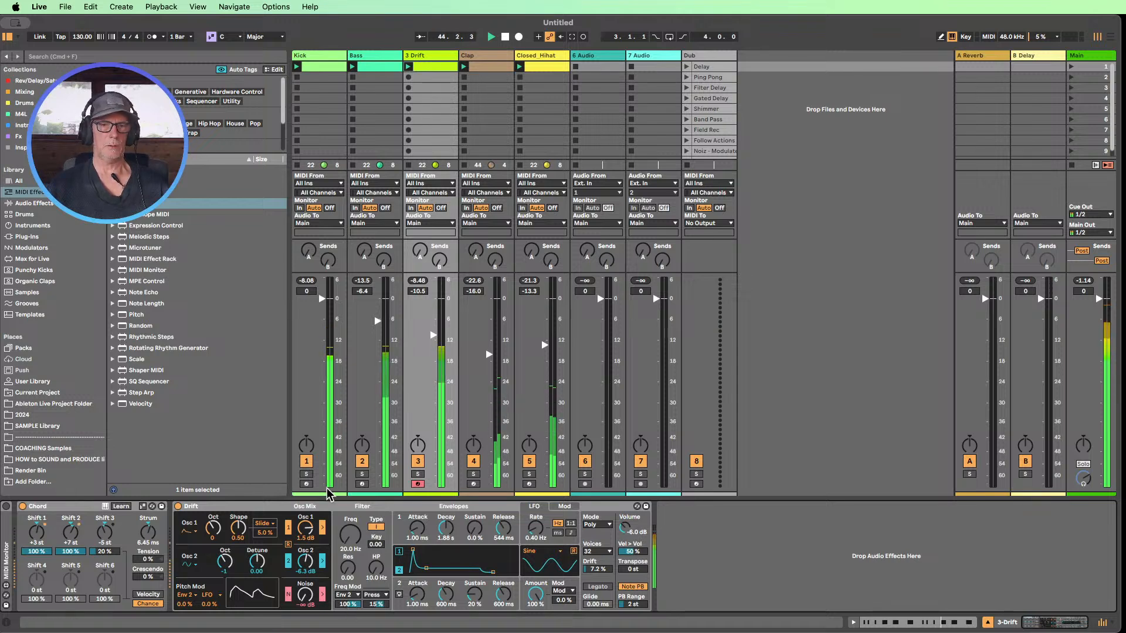
# - Mute the Kick, Closed_Hihat and Bass tracks, keeping Clap and Drift audible
pyautogui.click(306, 460)
pyautogui.click(474, 461)
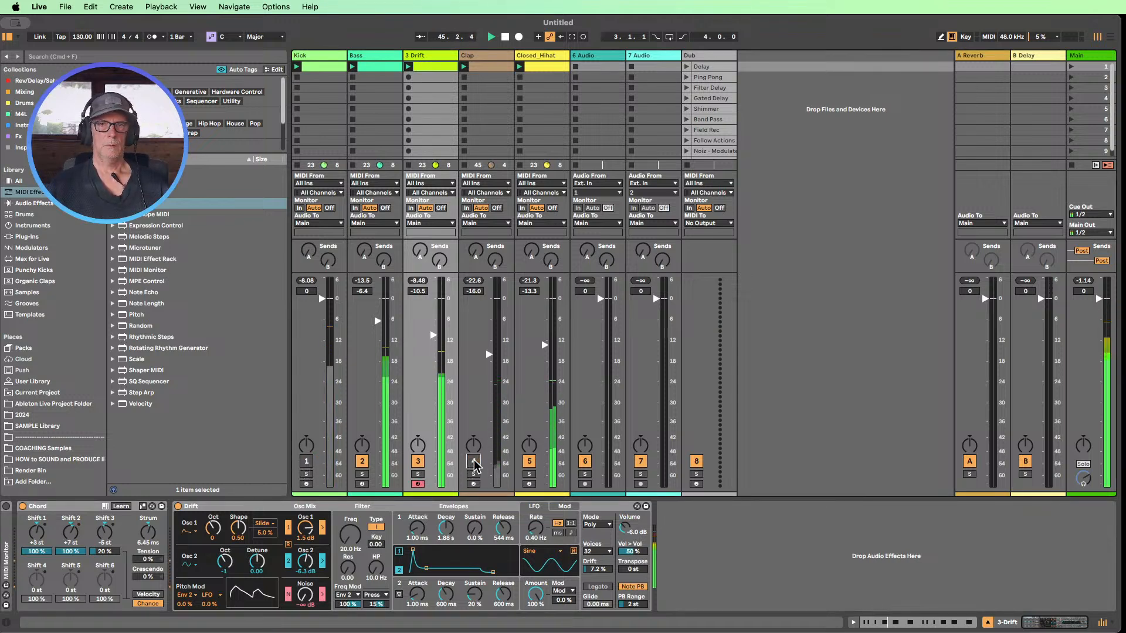
pyautogui.click(530, 464)
pyautogui.click(474, 462)
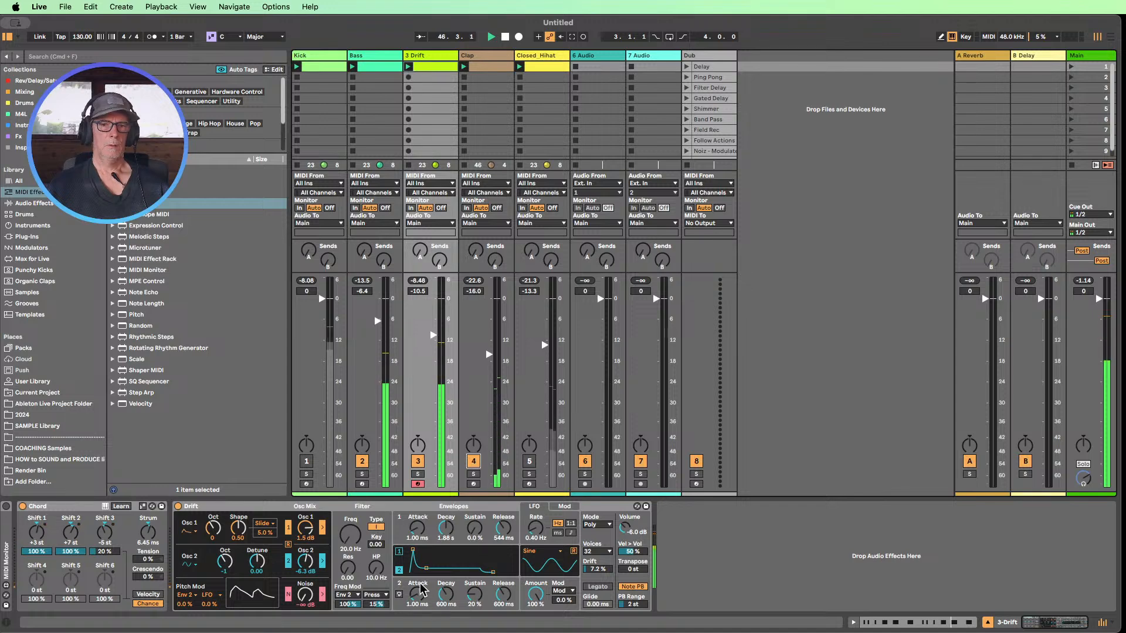
pyautogui.click(361, 463)
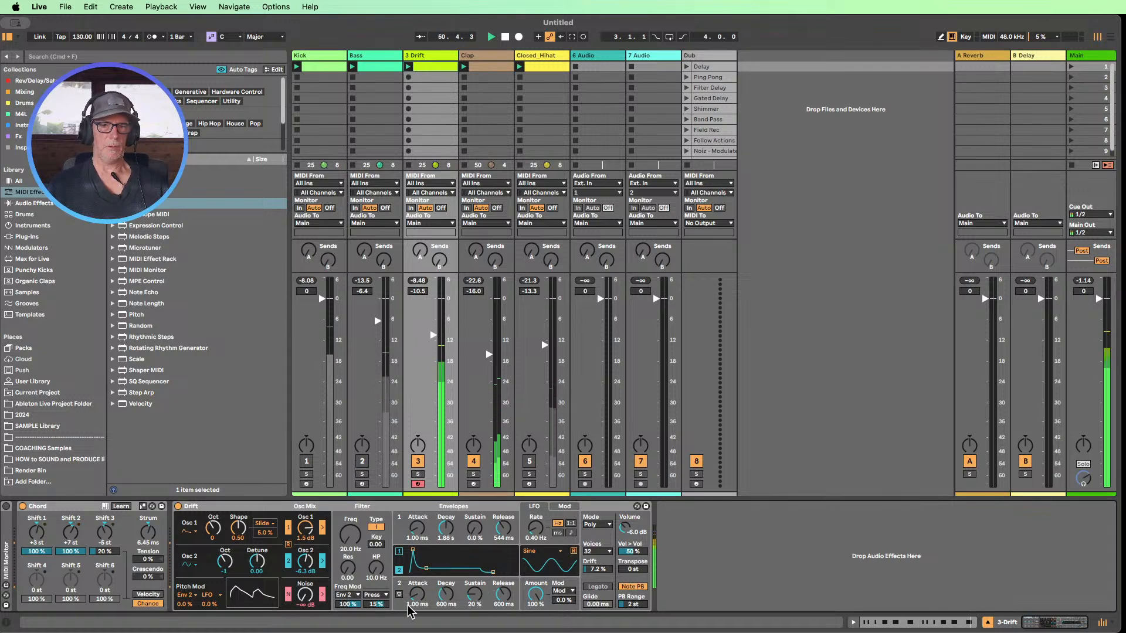
# - Try Drift's filter with the Env 2 frequency modulation at 0.0%, and restore it to 100%
pyautogui.moveTo(351, 534); pyautogui.dragTo(350, 557)
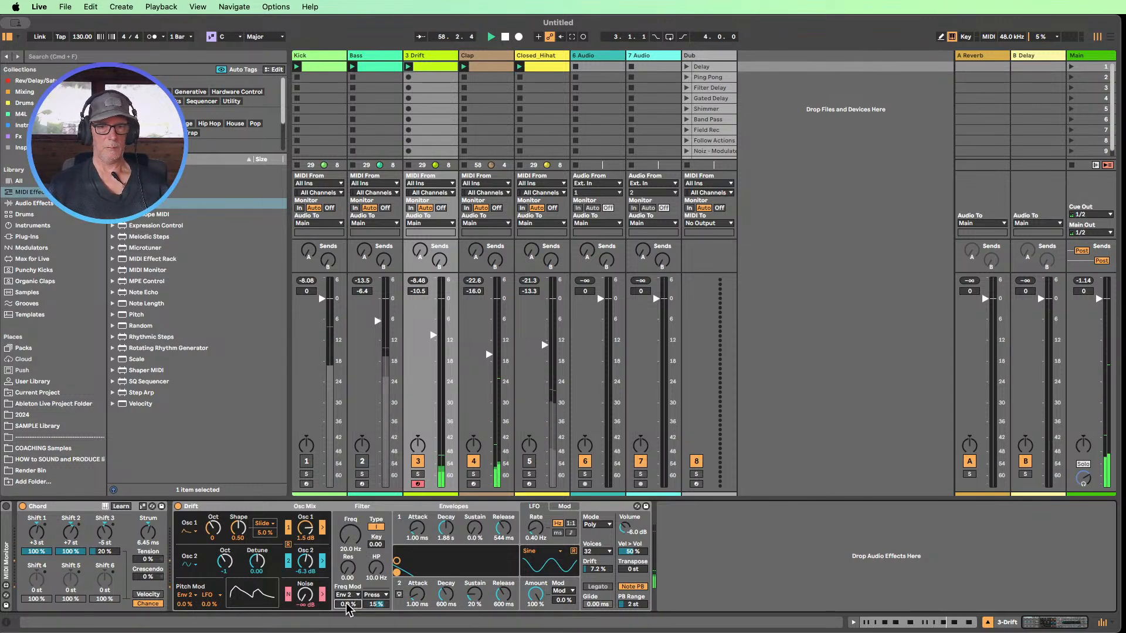
pyautogui.moveTo(346, 603)
pyautogui.mouseDown()
pyautogui.moveTo(346, 542)
pyautogui.moveTo(363, 612)
pyautogui.mouseUp()
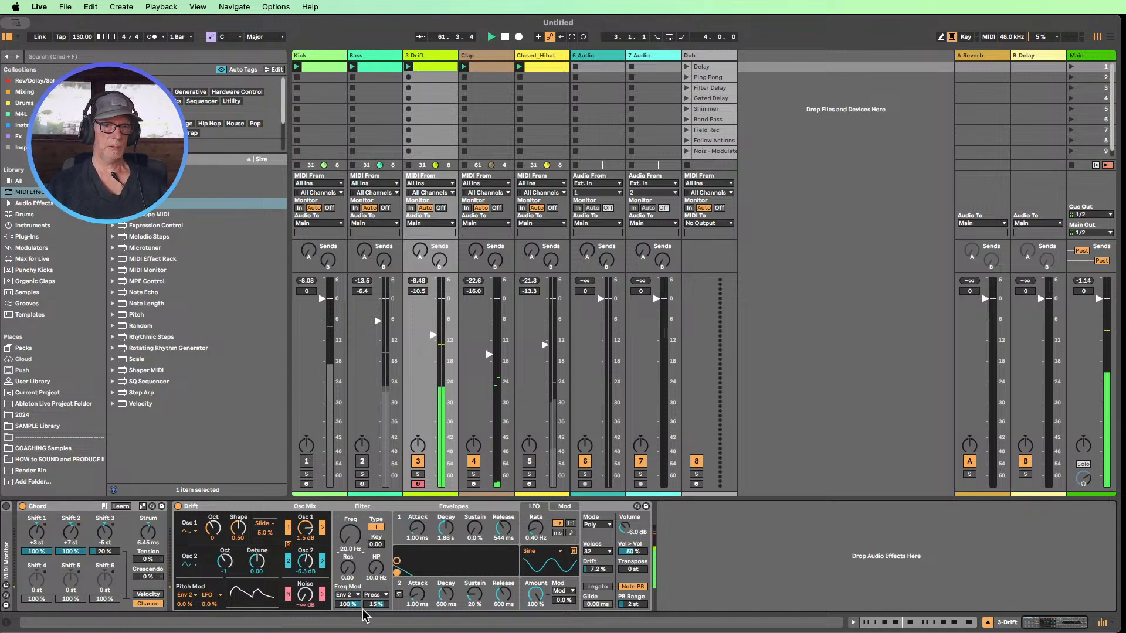
# - Try Drift's Envelope 2 with 100% sustain and a slow attack of about 270 ms
pyautogui.click(433, 590)
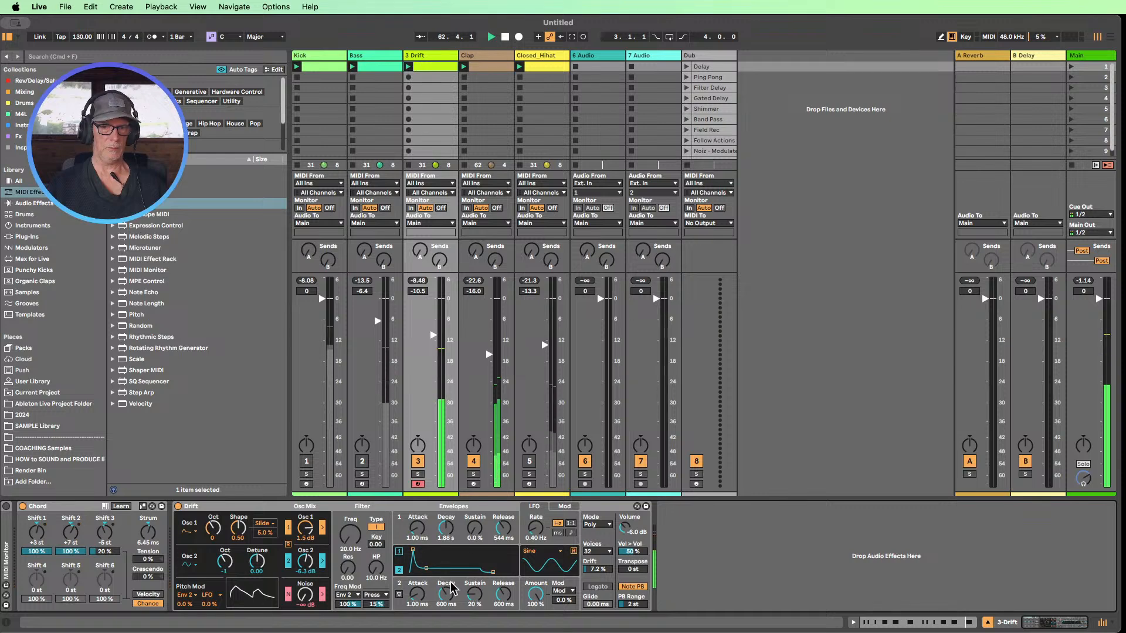
pyautogui.moveTo(462, 608); pyautogui.dragTo(462, 569)
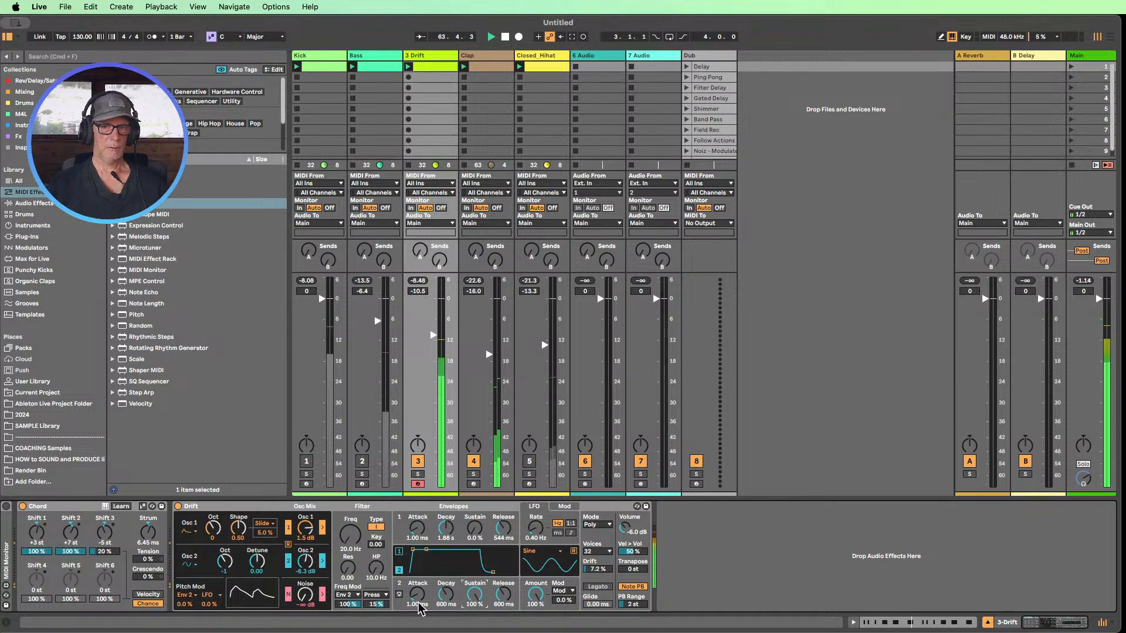
pyautogui.moveTo(418, 603)
pyautogui.mouseDown()
pyautogui.moveTo(418, 622)
pyautogui.moveTo(419, 603)
pyautogui.mouseUp()
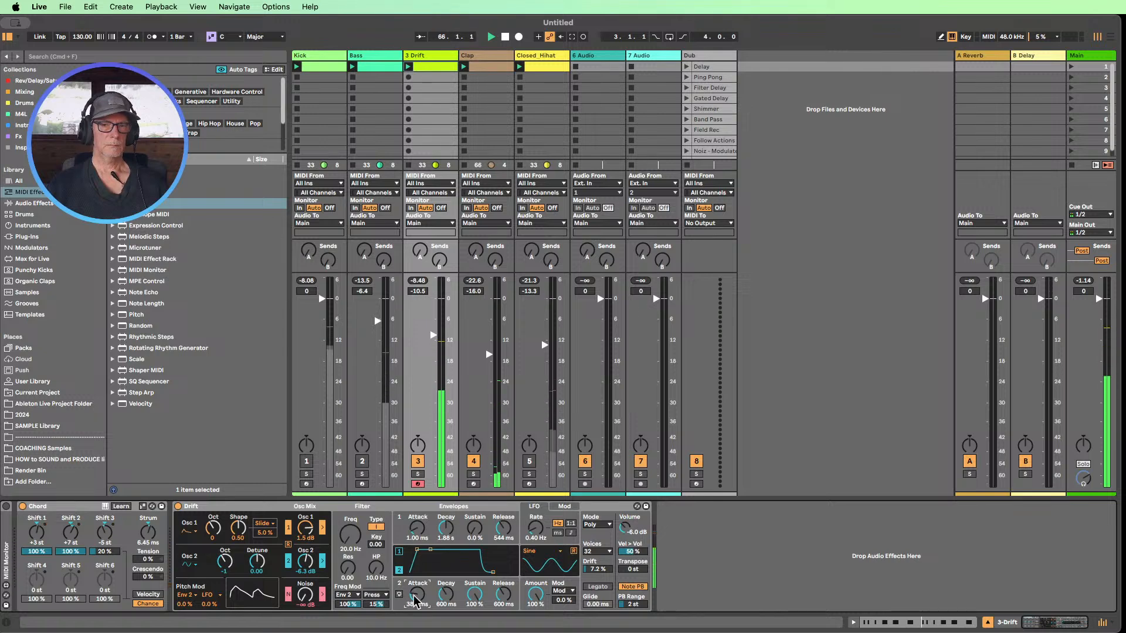
pyautogui.moveTo(419, 603); pyautogui.dragTo(418, 594)
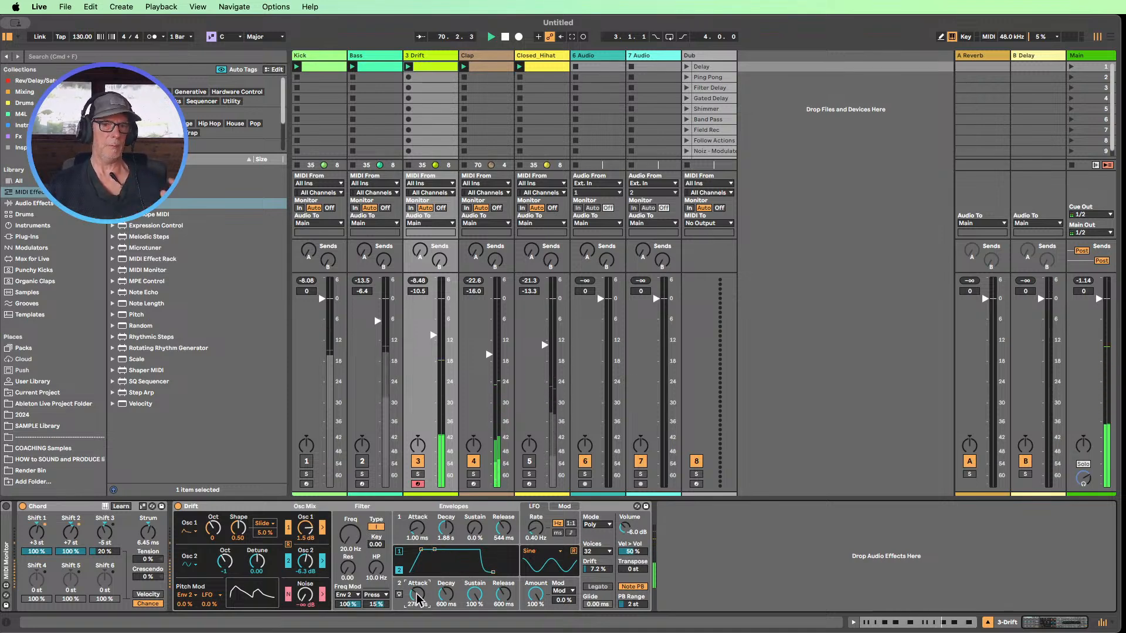
# - Set Drift's Envelope 2 to attack 2.68 ms, decay 1.05 s, sustain 13% and release 544 ms
pyautogui.moveTo(418, 599); pyautogui.dragTo(418, 609)
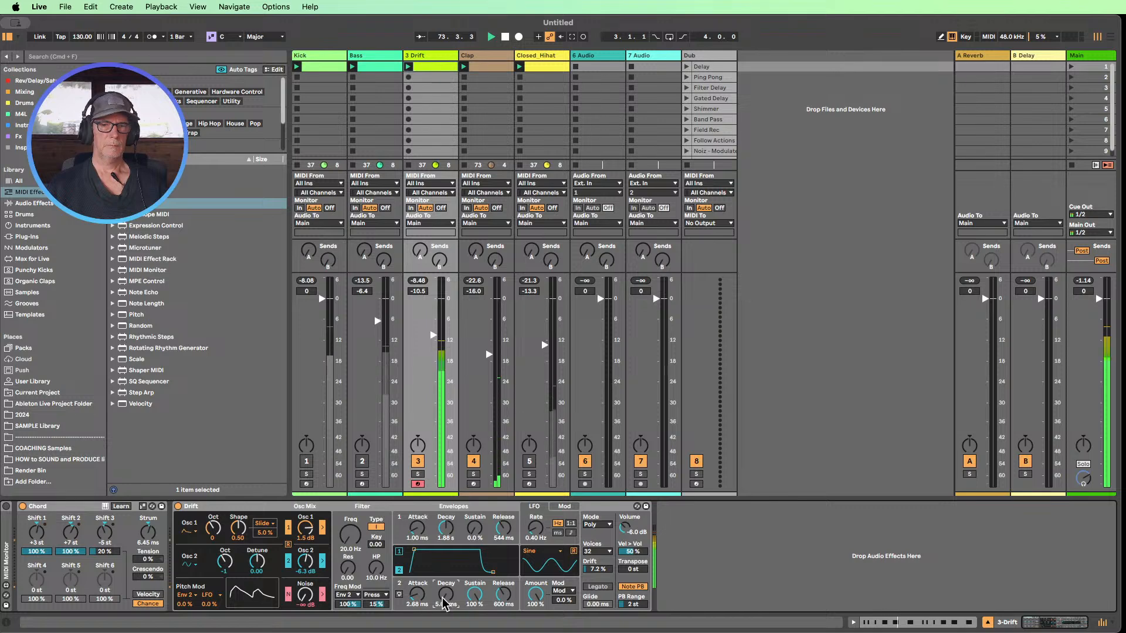
pyautogui.moveTo(474, 602); pyautogui.dragTo(503, 609)
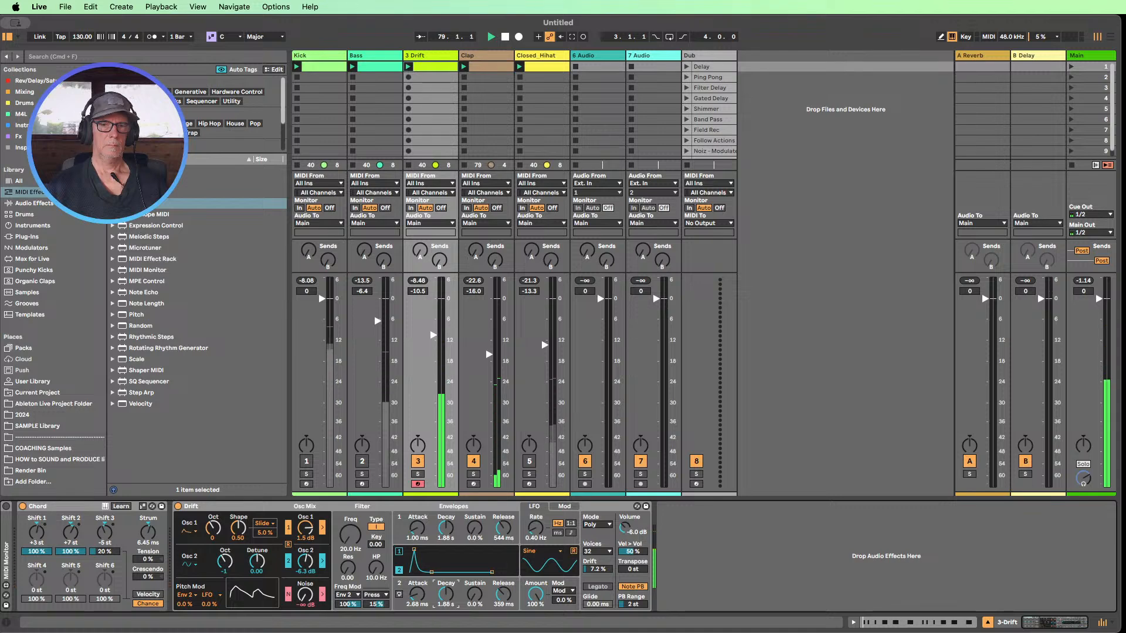
pyautogui.moveTo(474, 595); pyautogui.dragTo(503, 612)
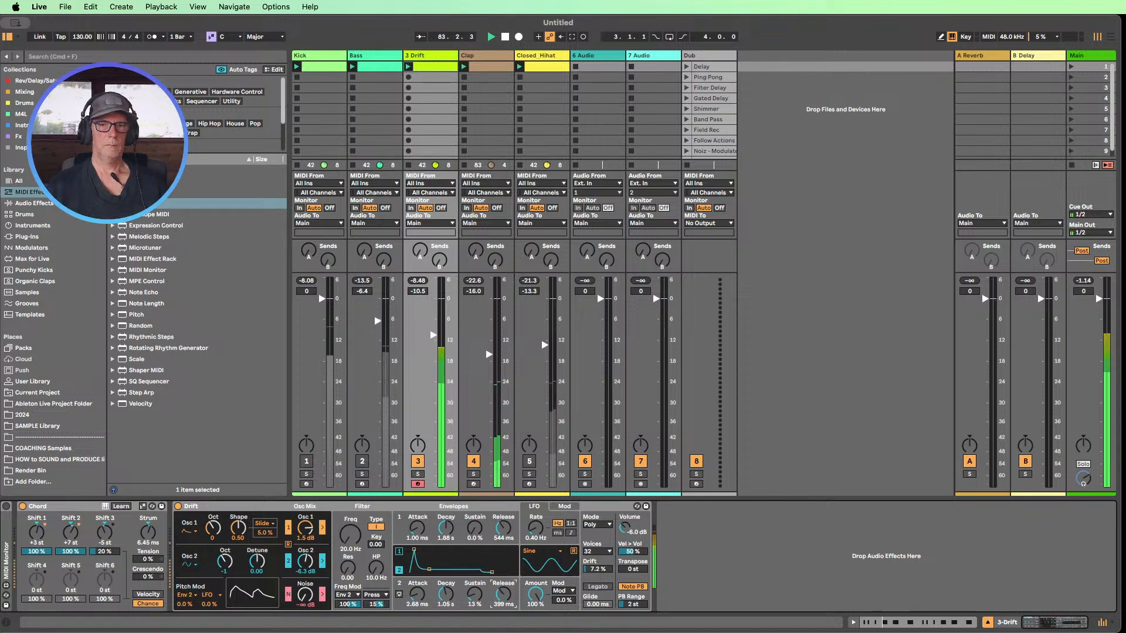
# - Try Drift in Mono mode with a thickness of 25%, and return it to Poly mode
pyautogui.click(609, 524)
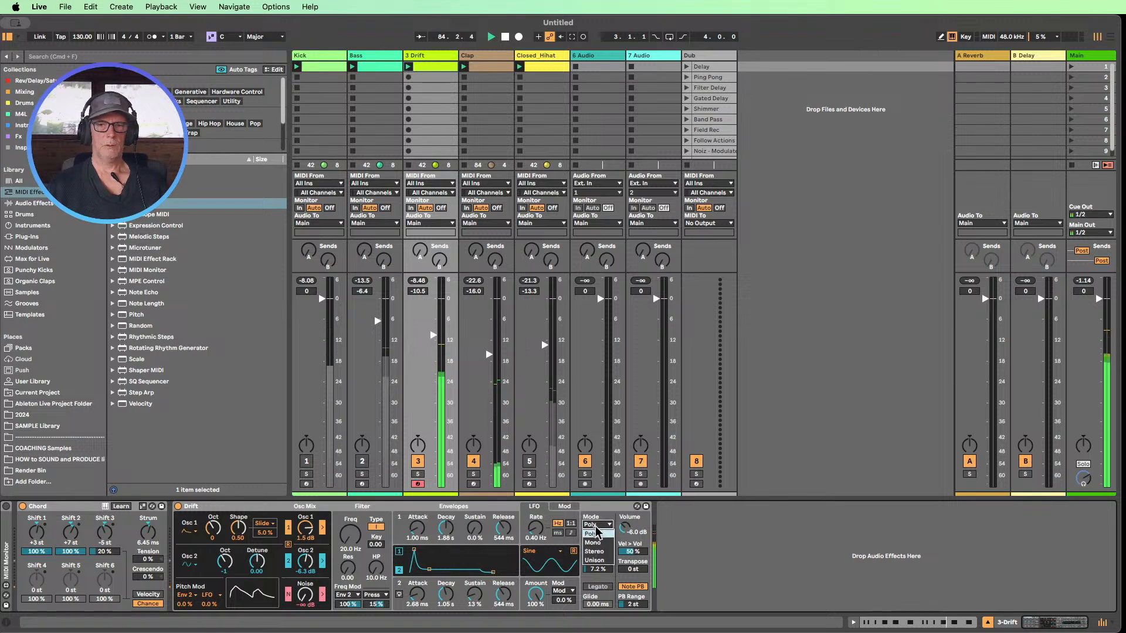
pyautogui.click(595, 526)
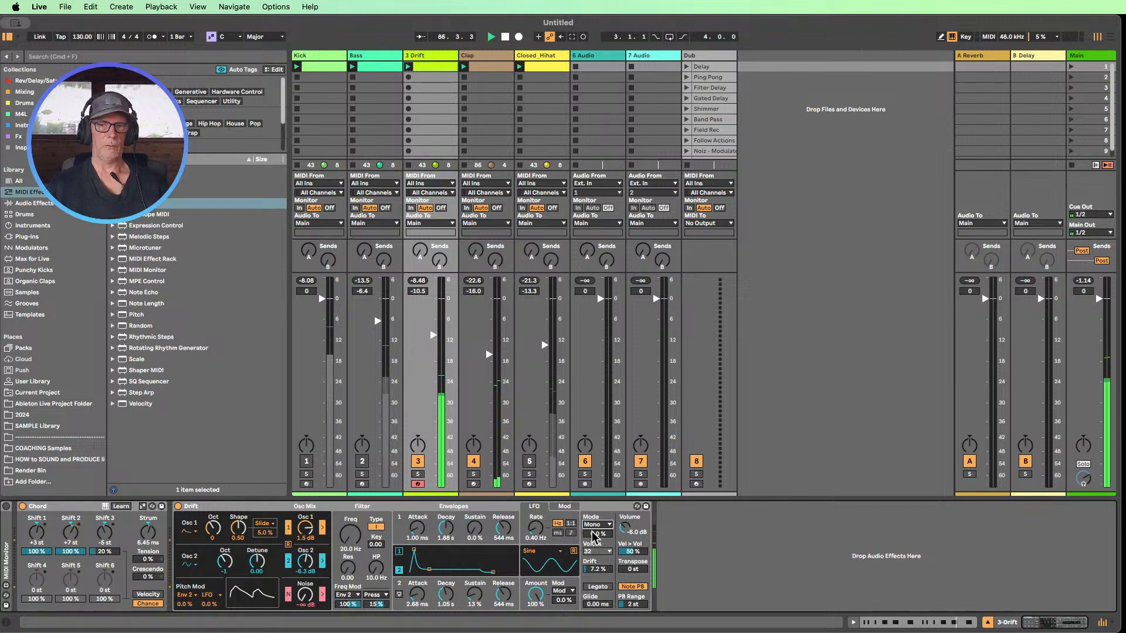
pyautogui.moveTo(595, 535); pyautogui.dragTo(595, 515)
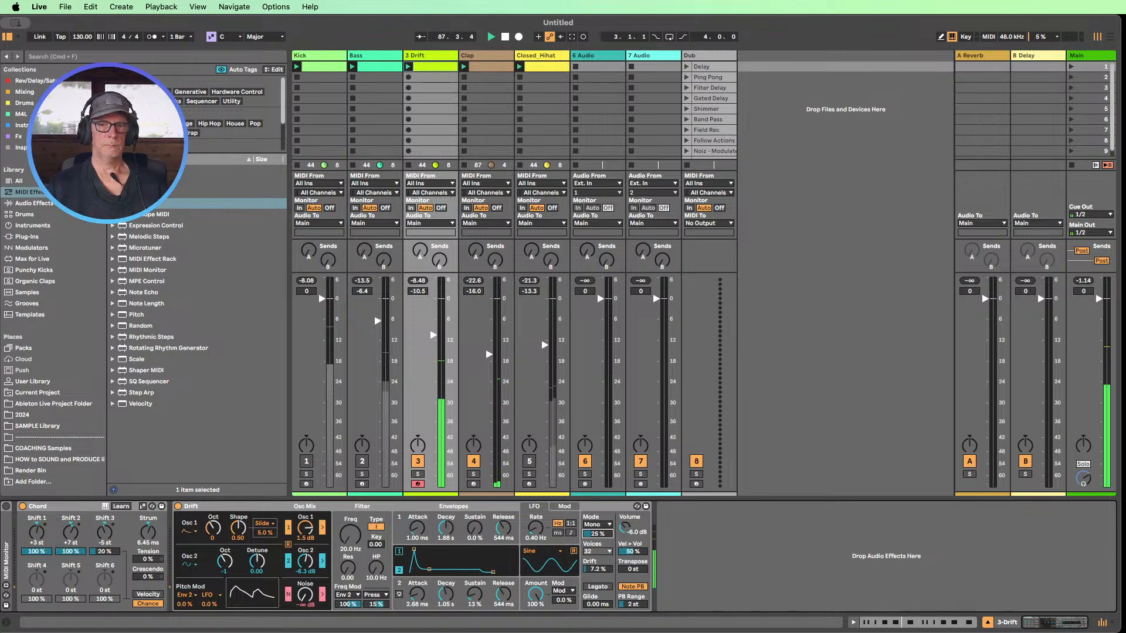
pyautogui.click(594, 525)
pyautogui.click(594, 517)
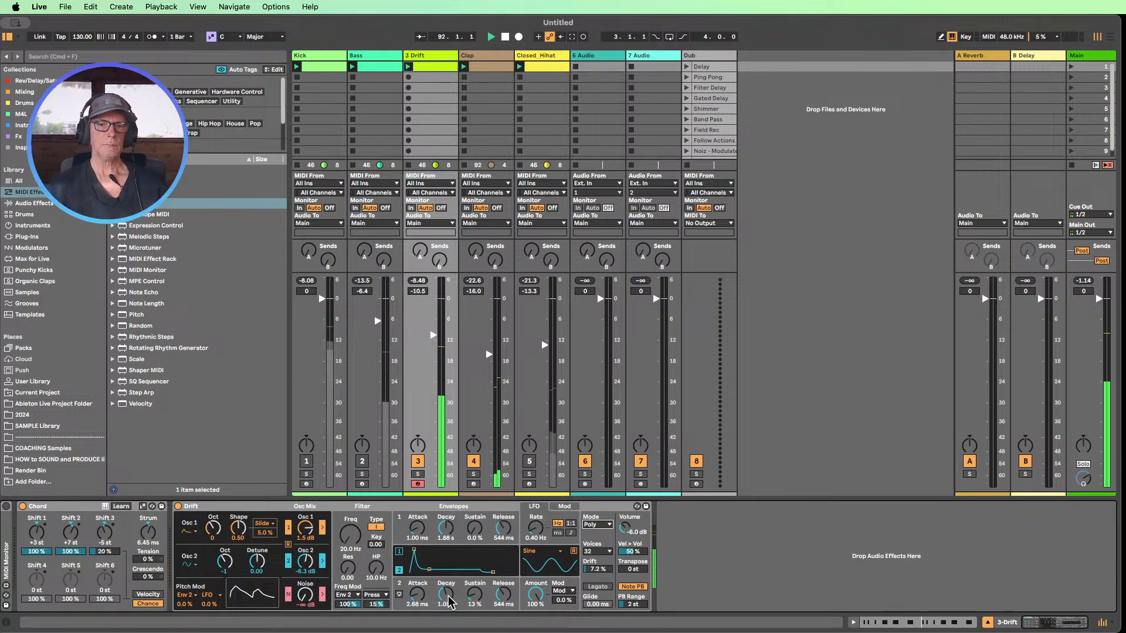
# - Set Drift's Envelope 2 sustain to 0.0% and raise the filter resonance to 0.26
pyautogui.moveTo(473, 594); pyautogui.dragTo(477, 610)
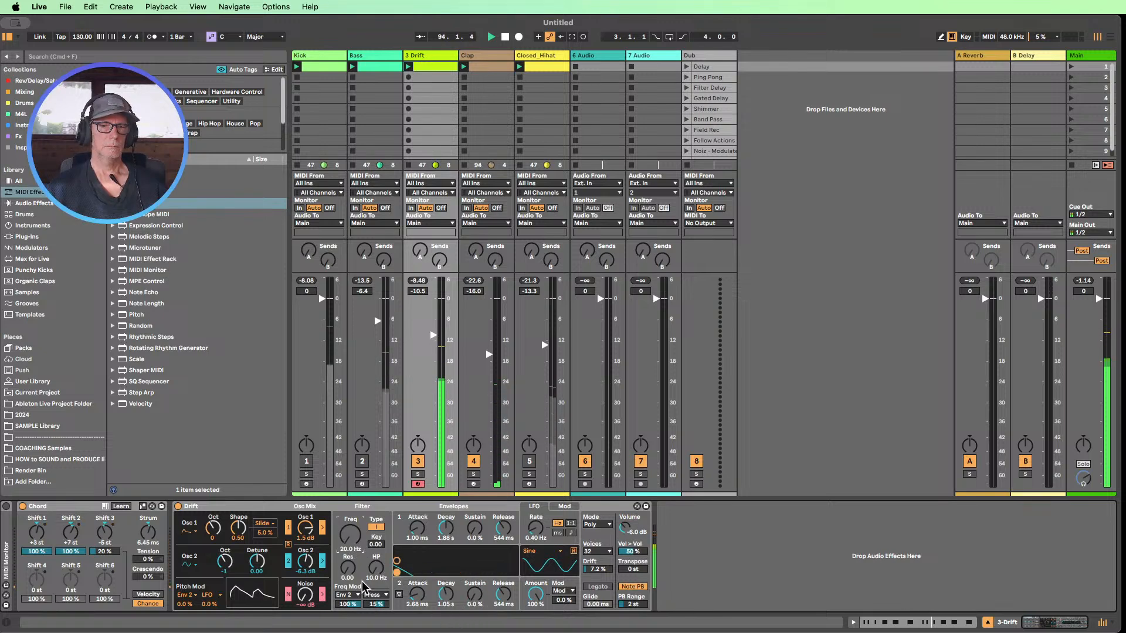
pyautogui.moveTo(353, 574); pyautogui.dragTo(354, 553)
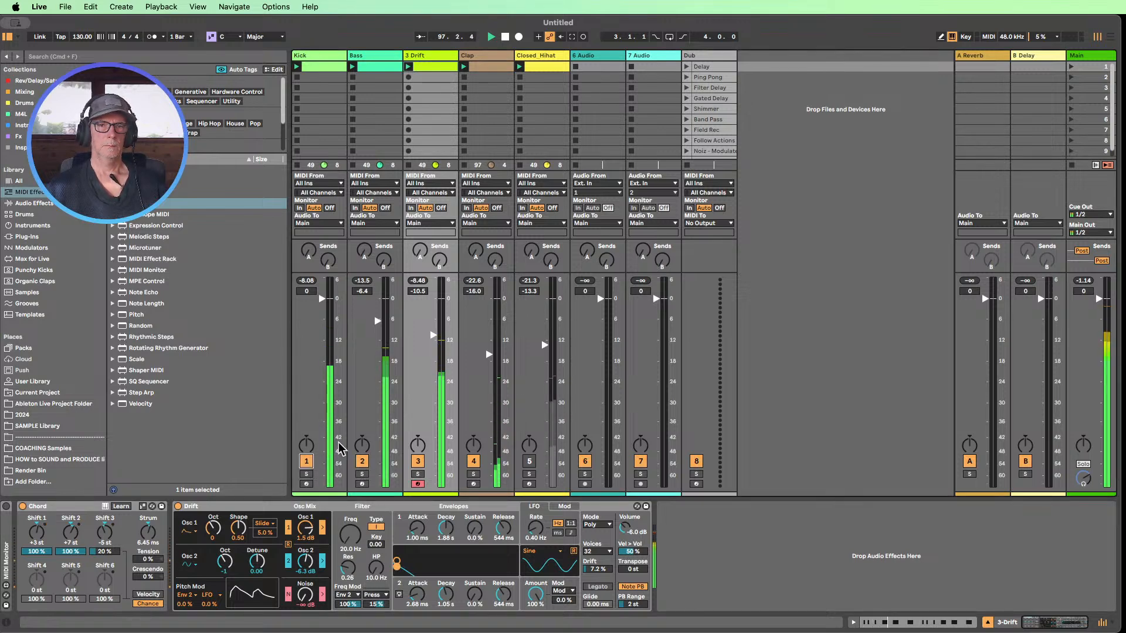
# - Unmute the Closed_Hihat track, and set the Drift track volume to -11.0 dB and the Clap volume to -9.0 dB
pyautogui.moveTo(435, 342); pyautogui.dragTo(436, 342)
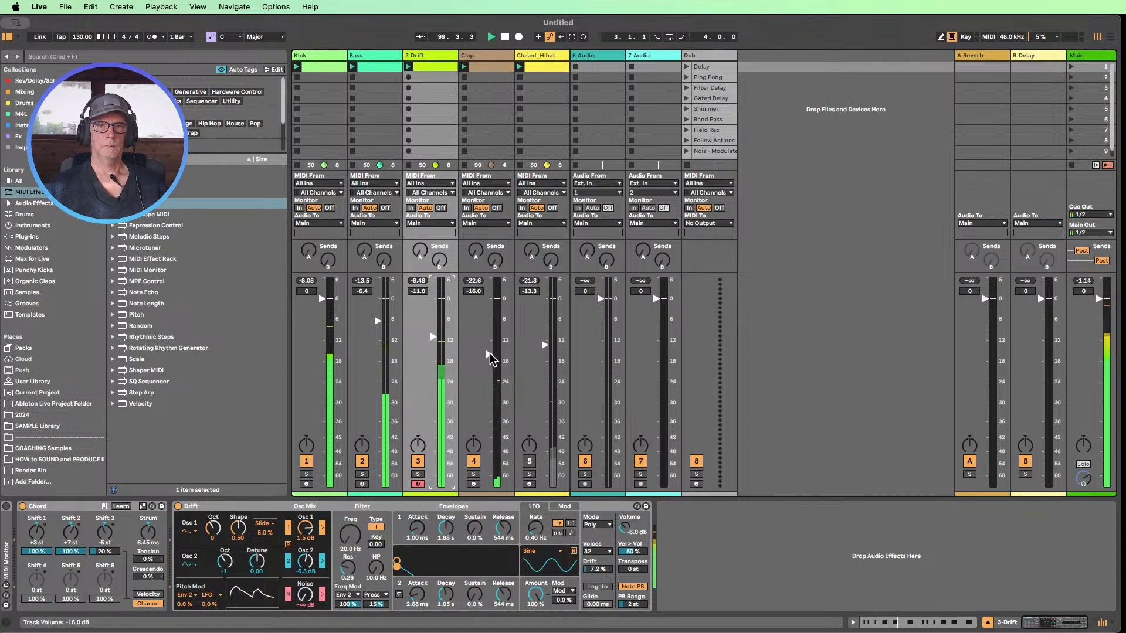
pyautogui.click(529, 461)
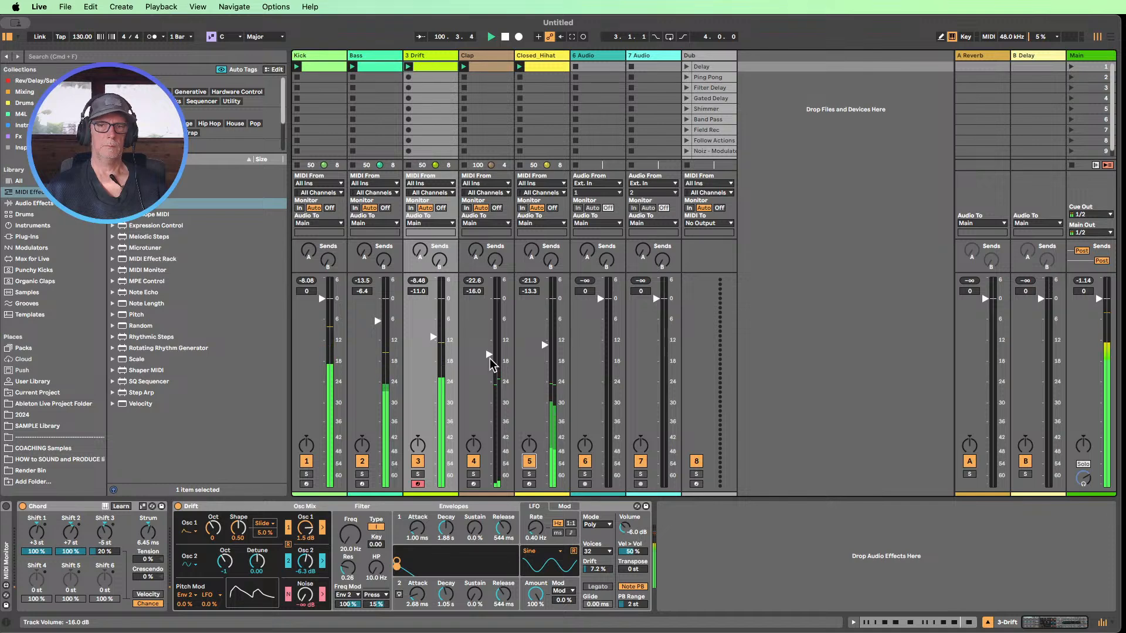
pyautogui.moveTo(491, 364); pyautogui.dragTo(489, 329)
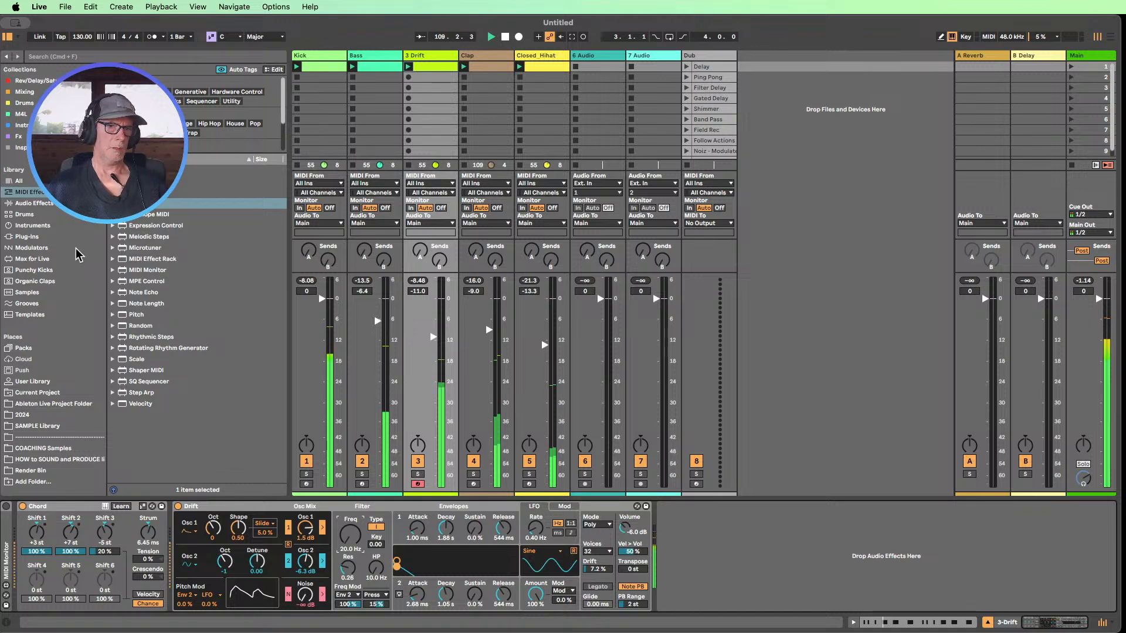
# - Add an Auto Filter audio effect after Drift, with no Audio Effect Rack left in the chain
pyautogui.click(29, 205)
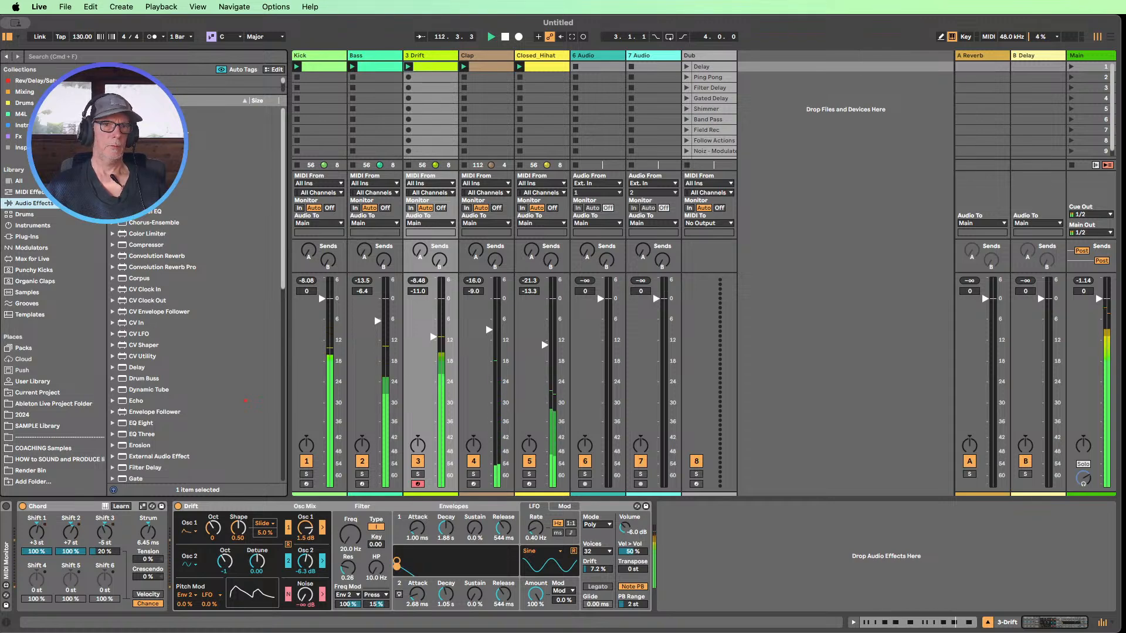
pyautogui.moveTo(205, 144); pyautogui.dragTo(733, 585)
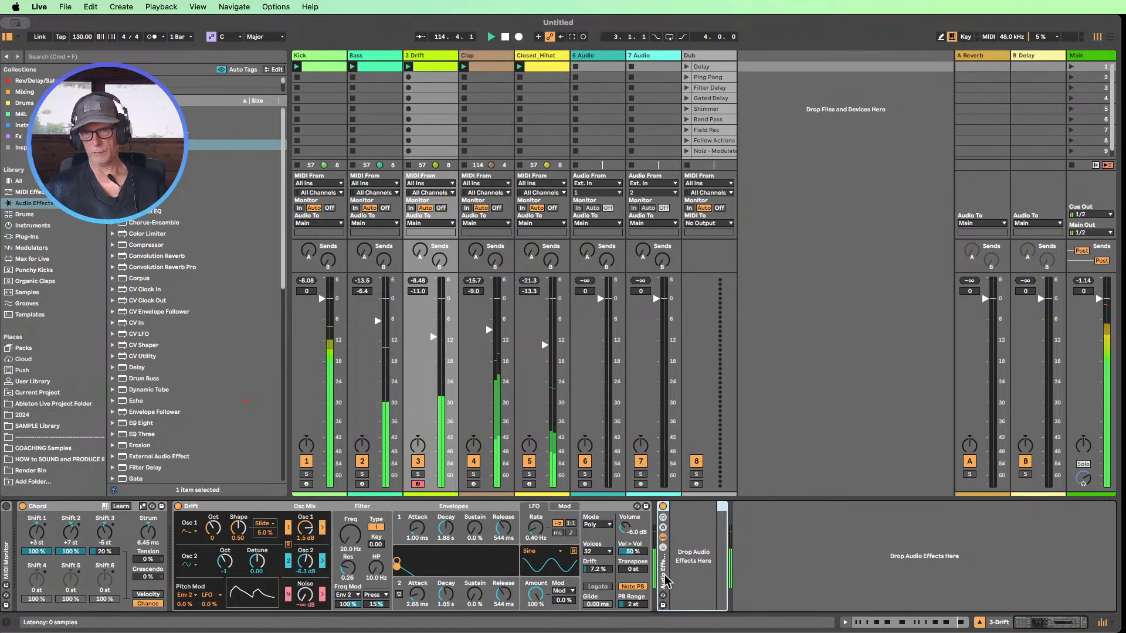
pyautogui.press('Delete')
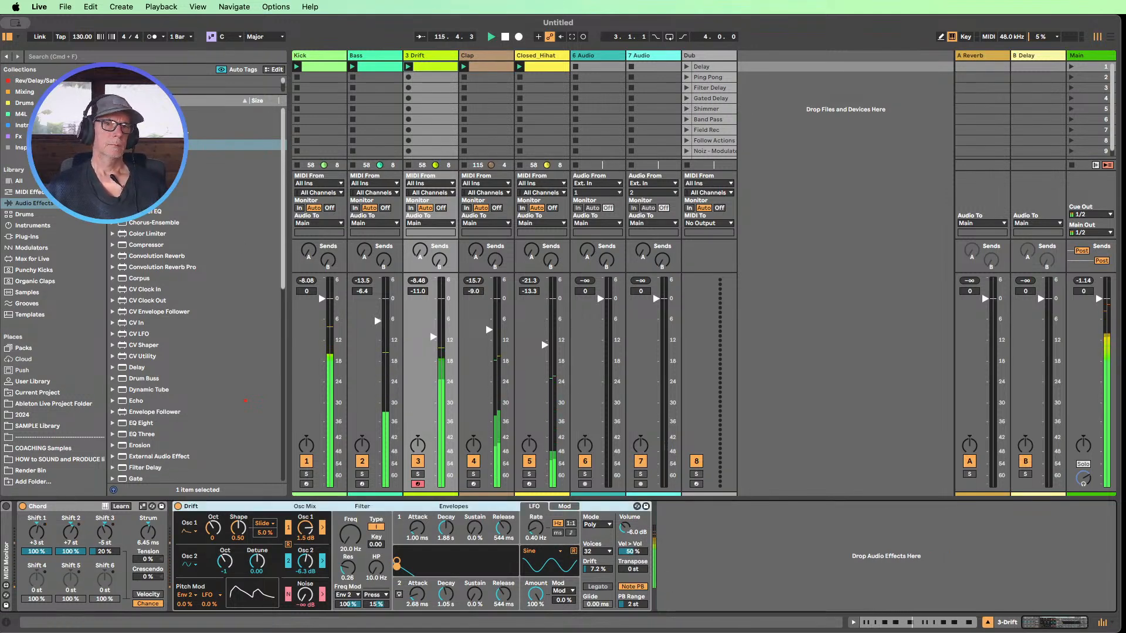
pyautogui.moveTo(205, 156); pyautogui.dragTo(772, 574)
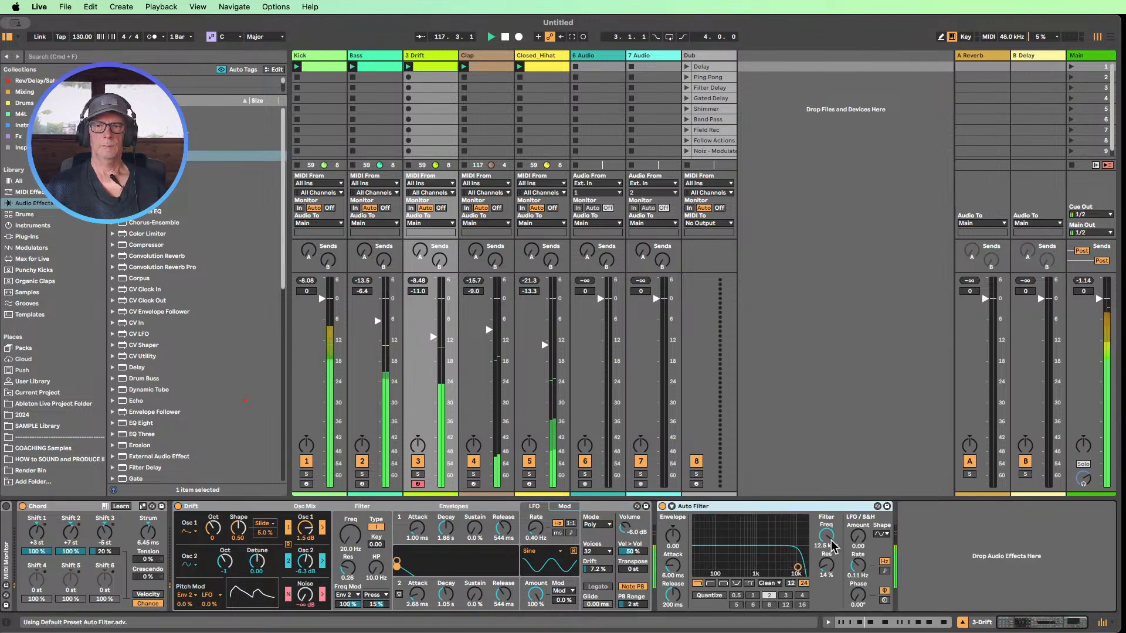
# - Switch the Auto Filter to band-pass and set its frequency to 524 Hz
pyautogui.click(722, 583)
pyautogui.moveTo(797, 567); pyautogui.dragTo(744, 568)
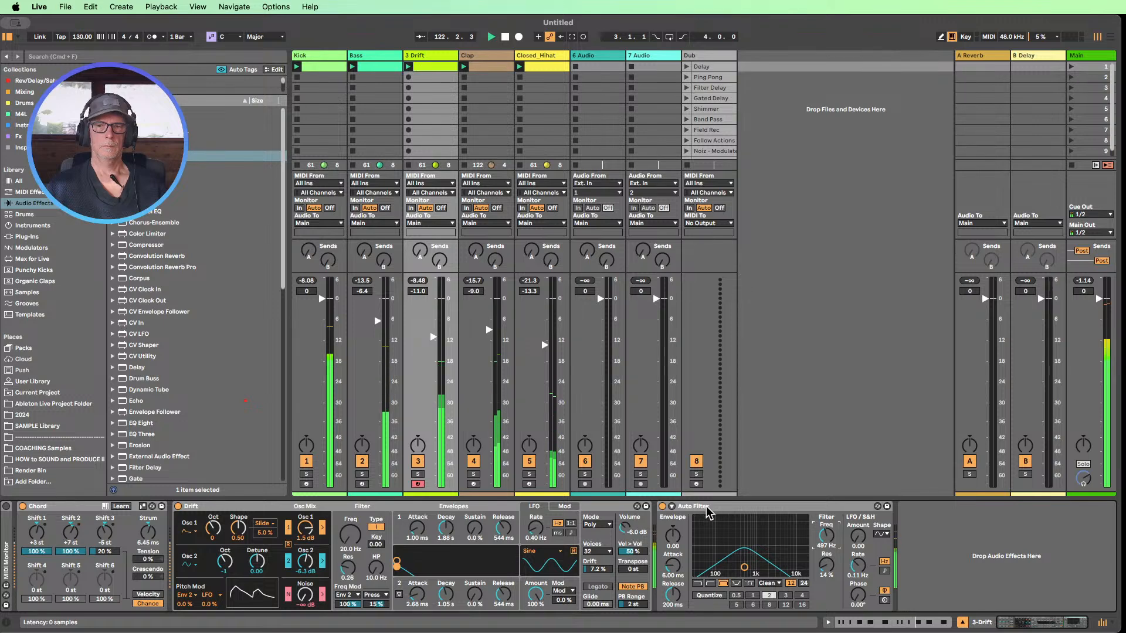
pyautogui.moveTo(827, 537); pyautogui.dragTo(826, 537)
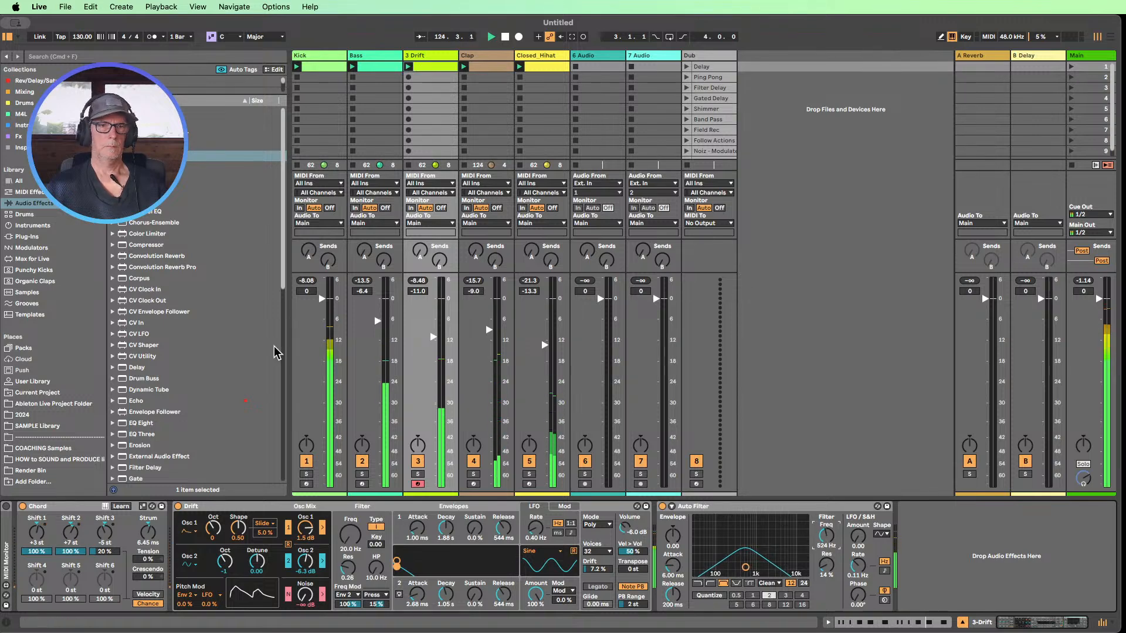
# - Insert a Filter Delay between Drift and the Auto Filter, and set its Dry level to -7.9 dB
pyautogui.scroll(-5, 179, 302)
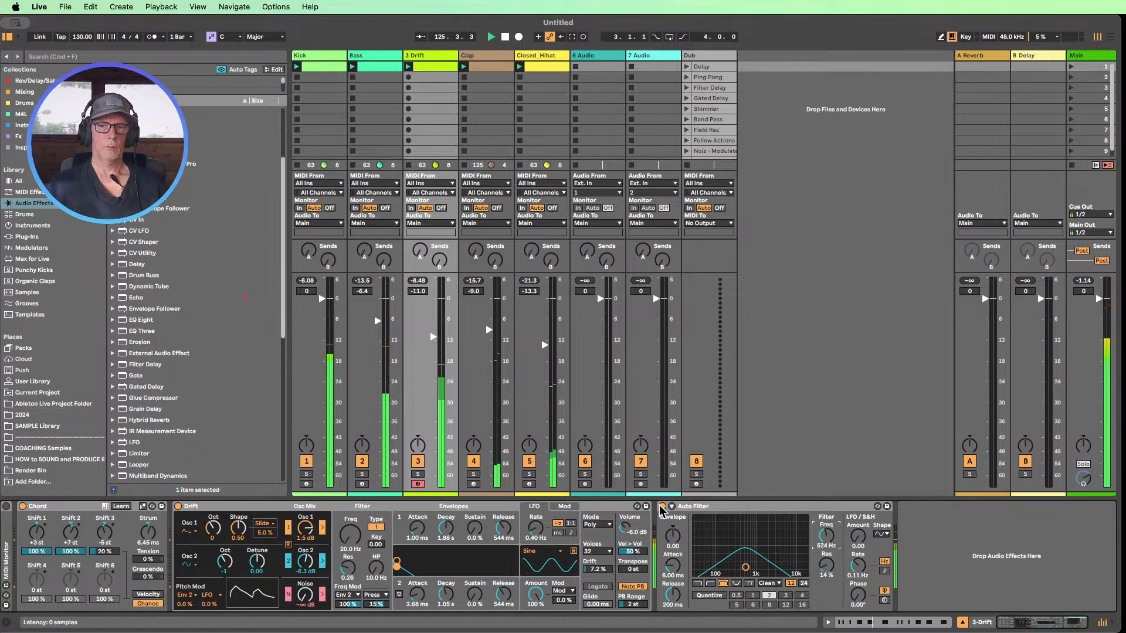
pyautogui.scroll(-3, 222, 318)
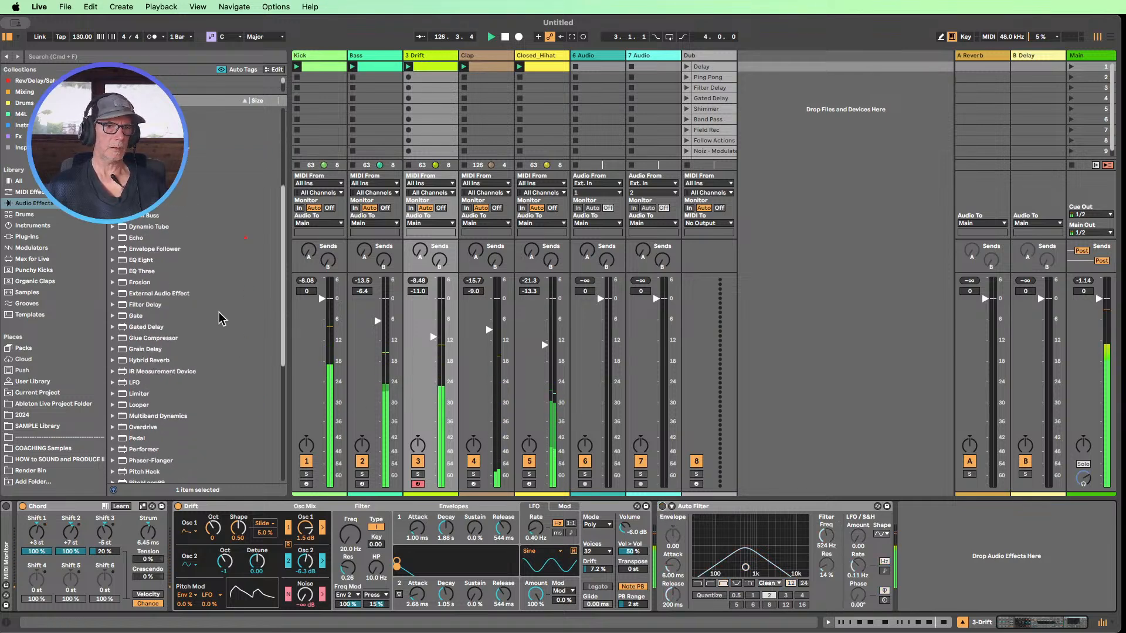
pyautogui.scroll(-3, 222, 318)
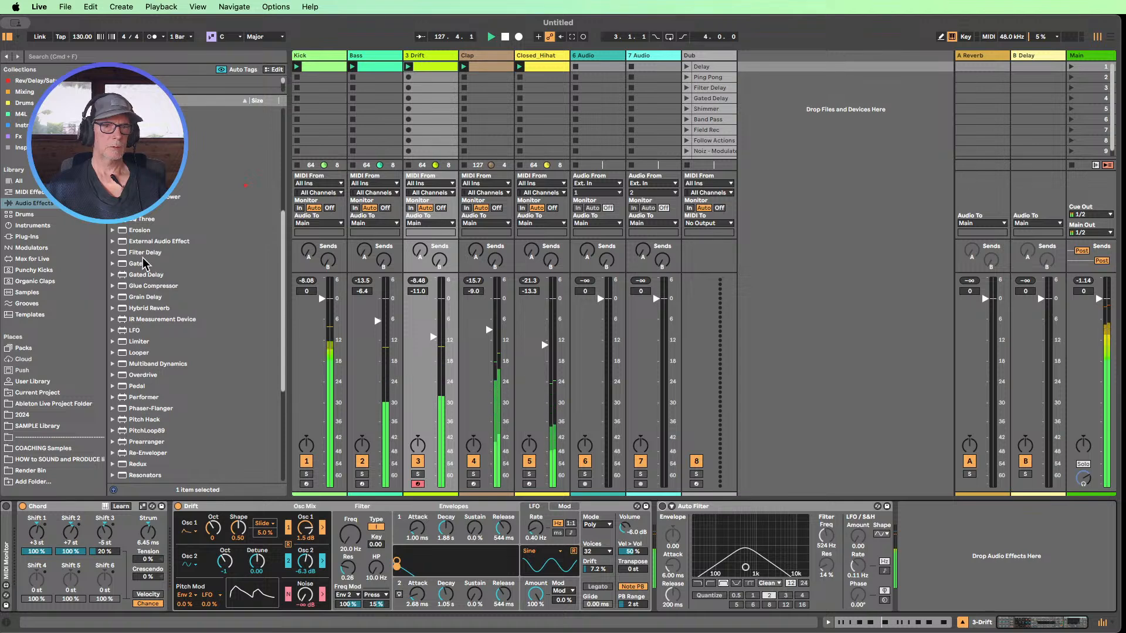
pyautogui.moveTo(144, 252); pyautogui.dragTo(659, 538)
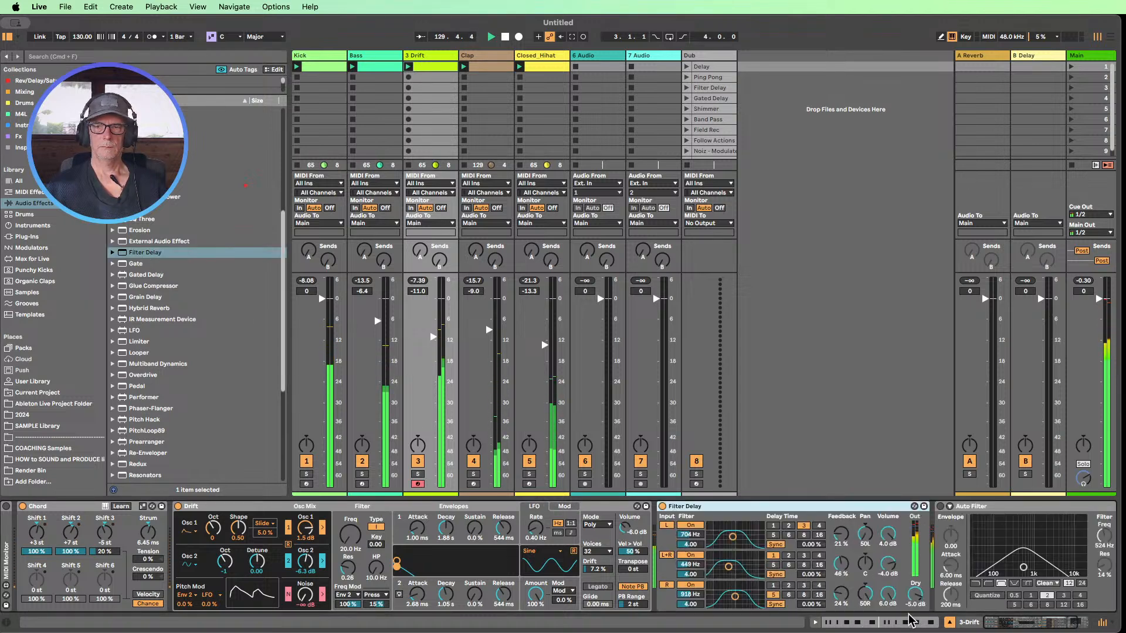
pyautogui.moveTo(916, 596); pyautogui.dragTo(917, 609)
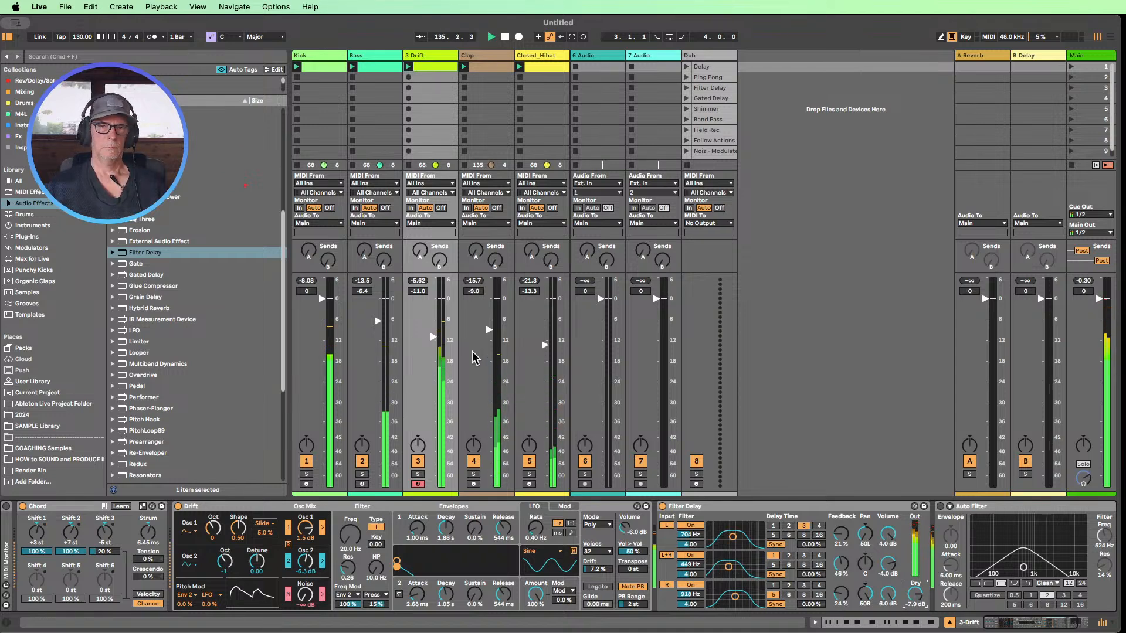
# - Lower the Drift track volume to -21.0 dB, and set all three Filter Delay channel volumes to 0.0 dB
pyautogui.moveTo(430, 345); pyautogui.dragTo(433, 372)
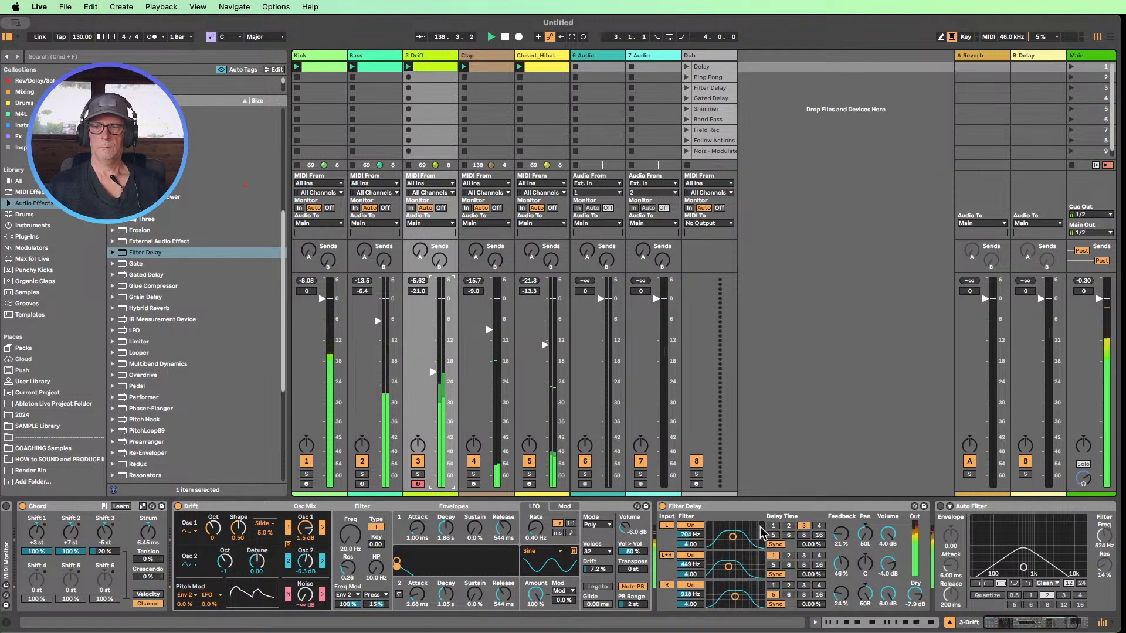
pyautogui.click(888, 536)
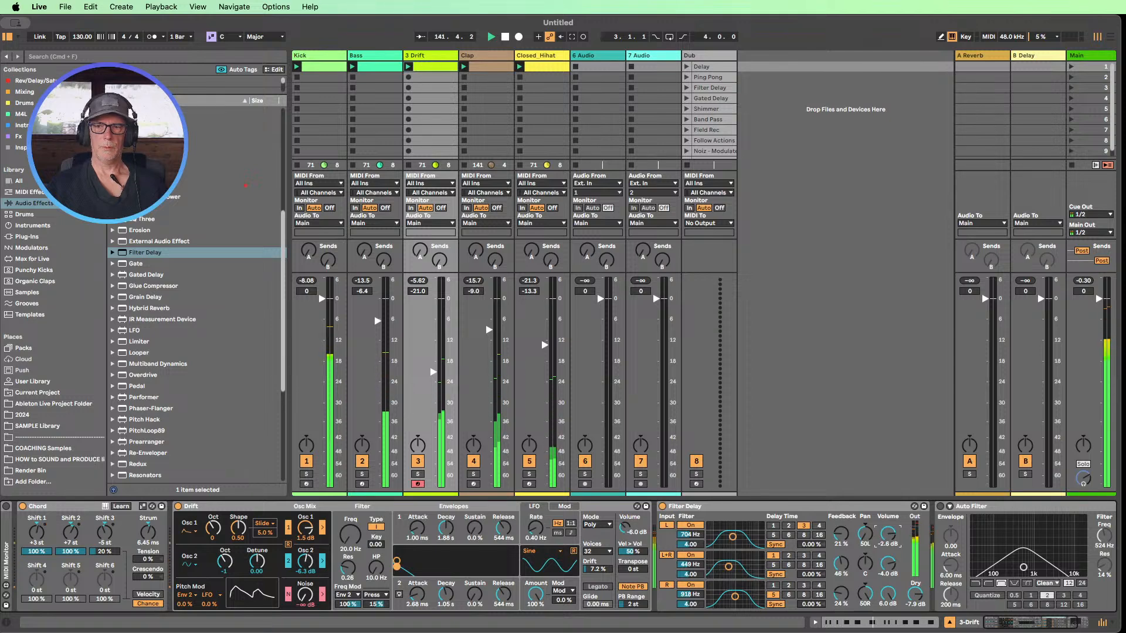
pyautogui.moveTo(888, 534); pyautogui.dragTo(887, 531)
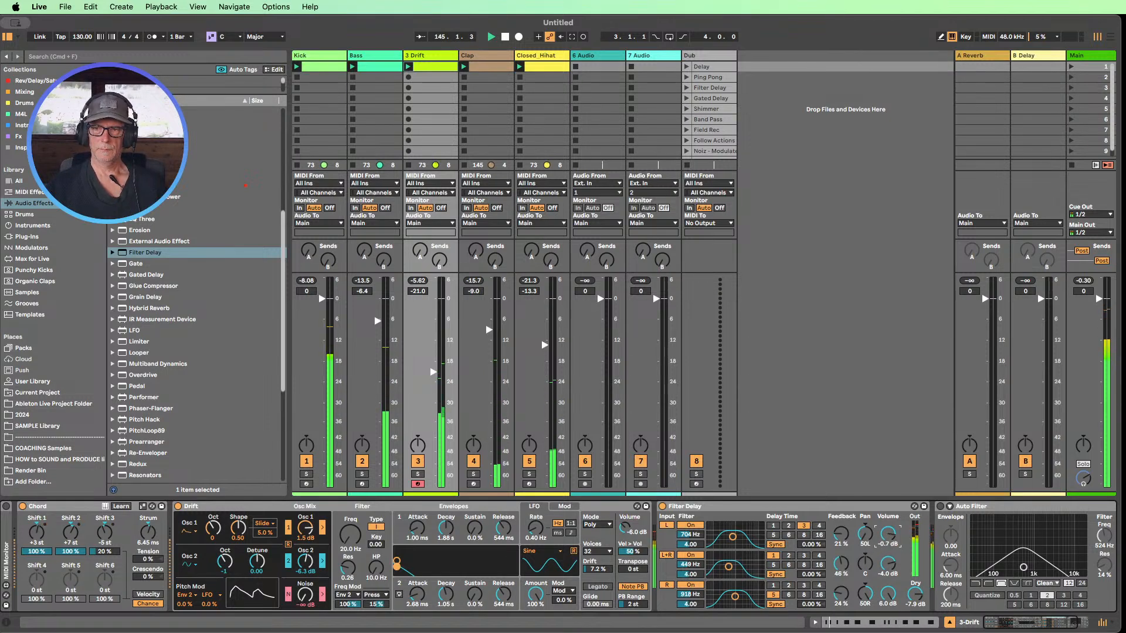
pyautogui.moveTo(887, 534); pyautogui.dragTo(888, 533)
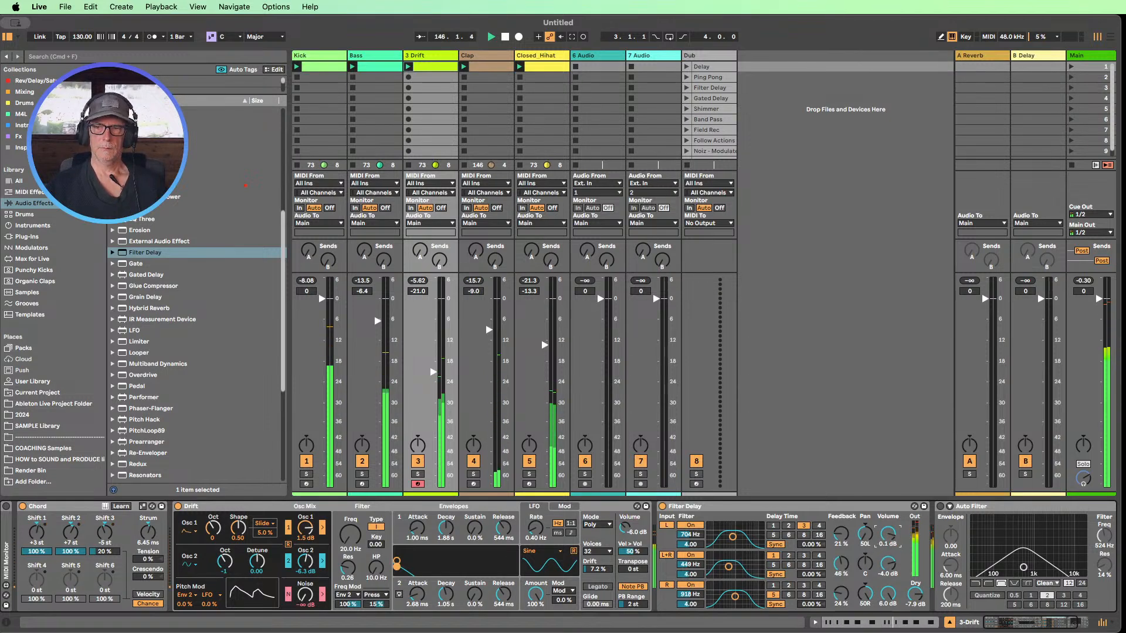
pyautogui.moveTo(888, 564); pyautogui.dragTo(888, 566)
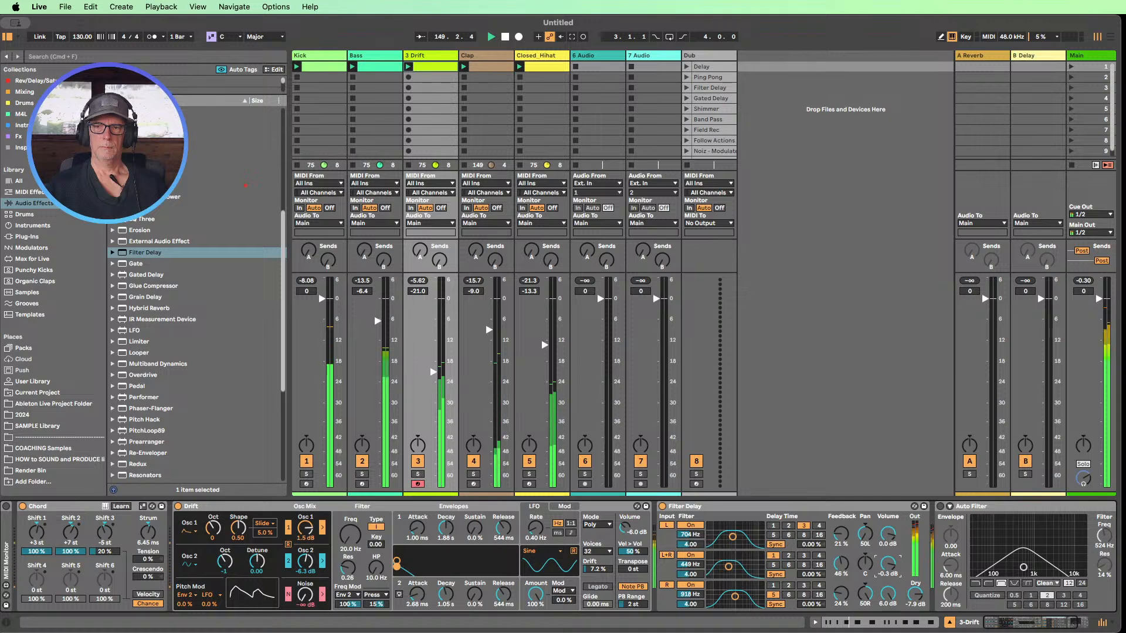
pyautogui.moveTo(887, 594); pyautogui.dragTo(887, 598)
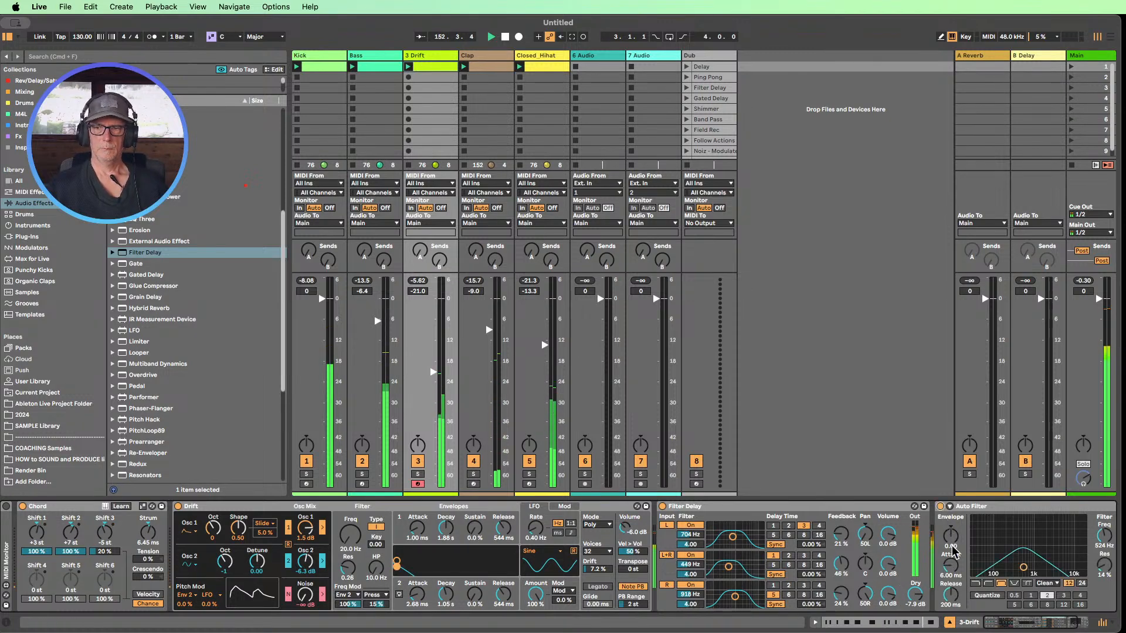
# - Lower the Auto Filter's frequency to 326 Hz, and bypass and collapse the device
pyautogui.click(1049, 622)
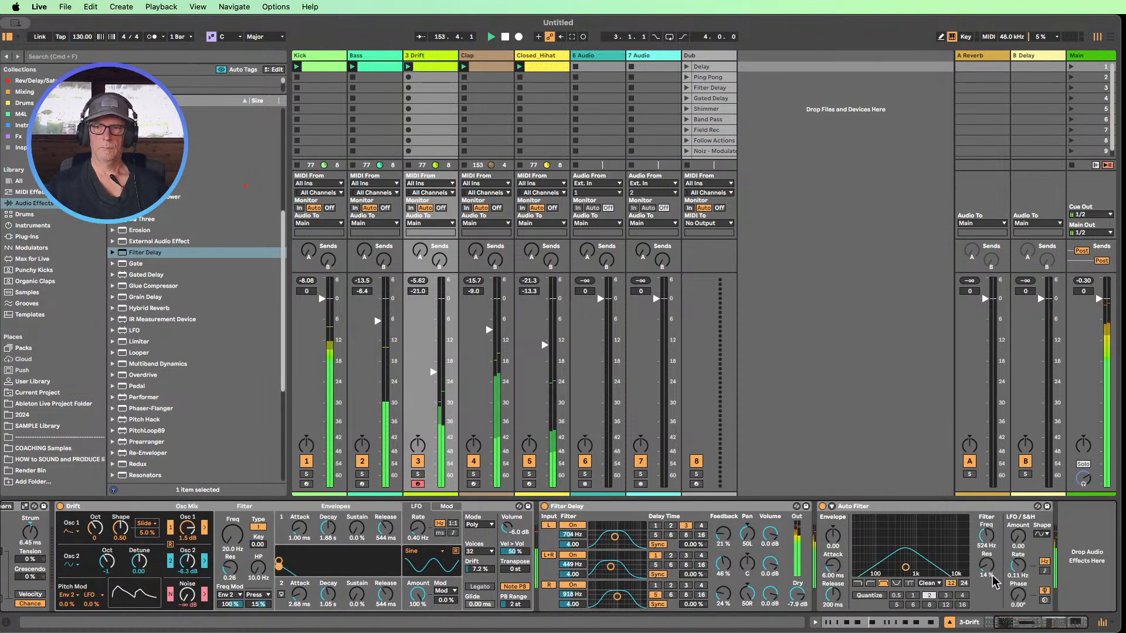
pyautogui.moveTo(986, 535); pyautogui.dragTo(986, 550)
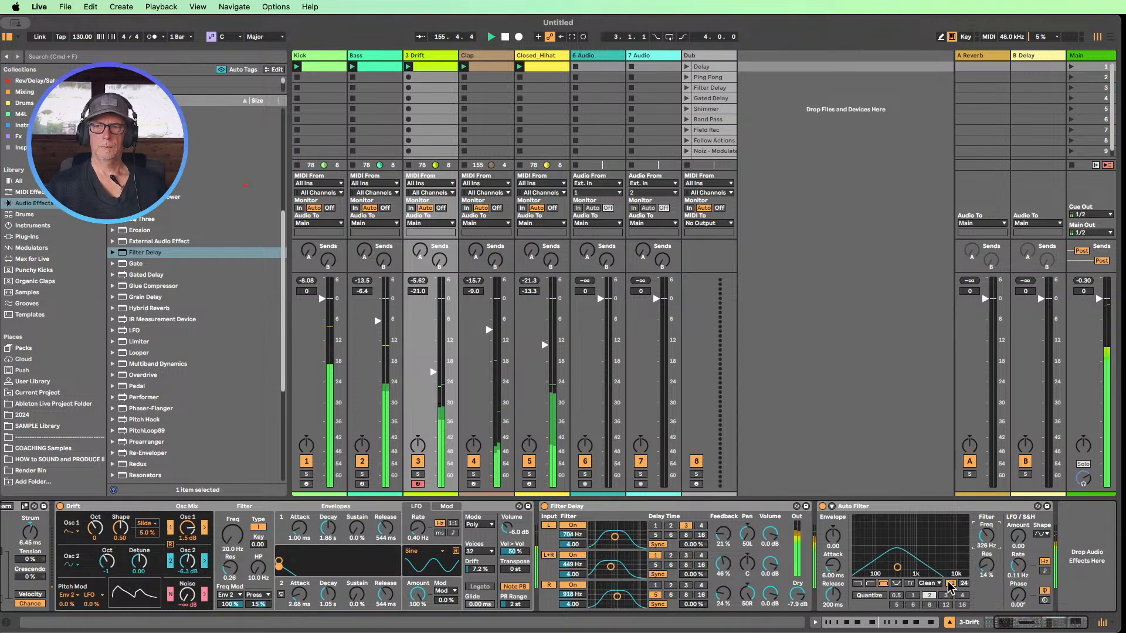
pyautogui.click(822, 506)
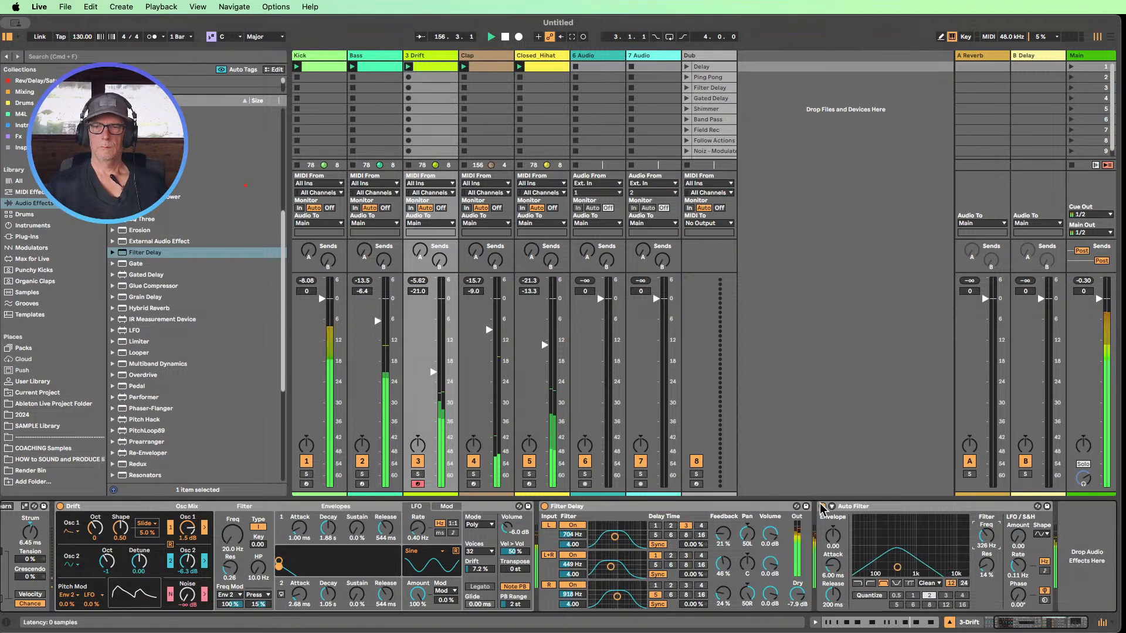
pyautogui.doubleClick(860, 508)
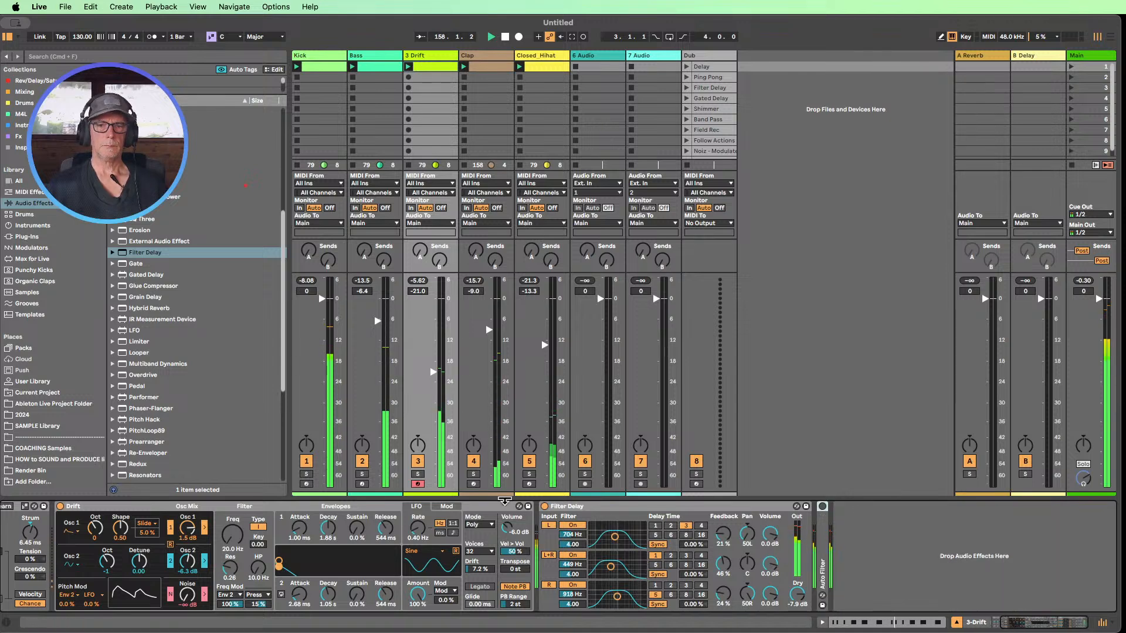
# - Insert an EQ Eight between the Filter Delay and the collapsed Auto Filter
pyautogui.scroll(3, 149, 322)
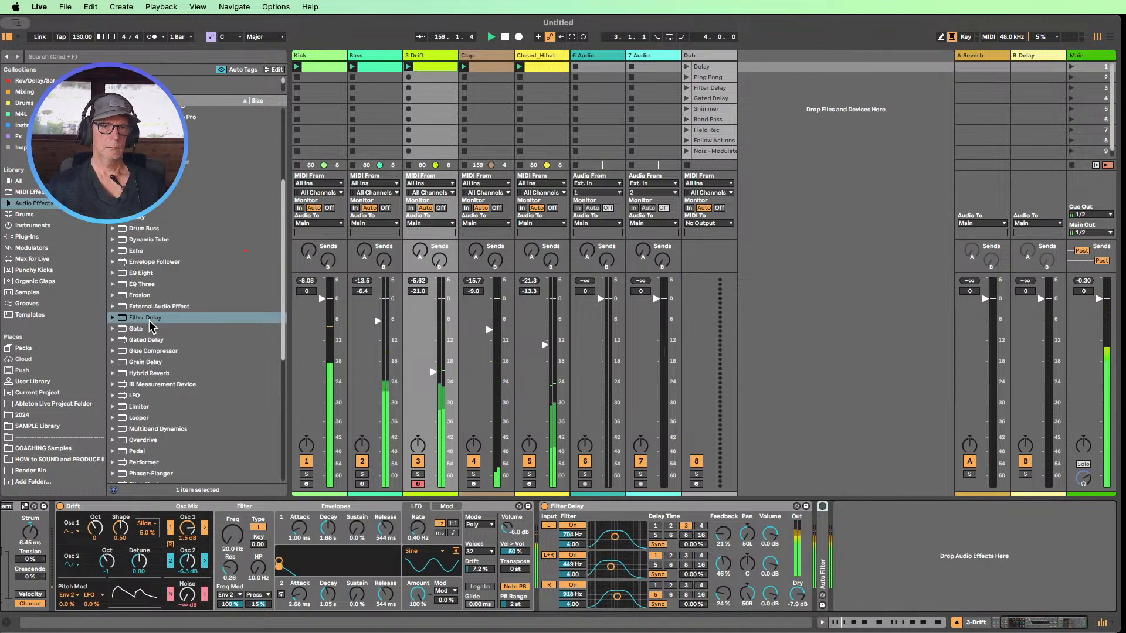
pyautogui.scroll(1, 150, 321)
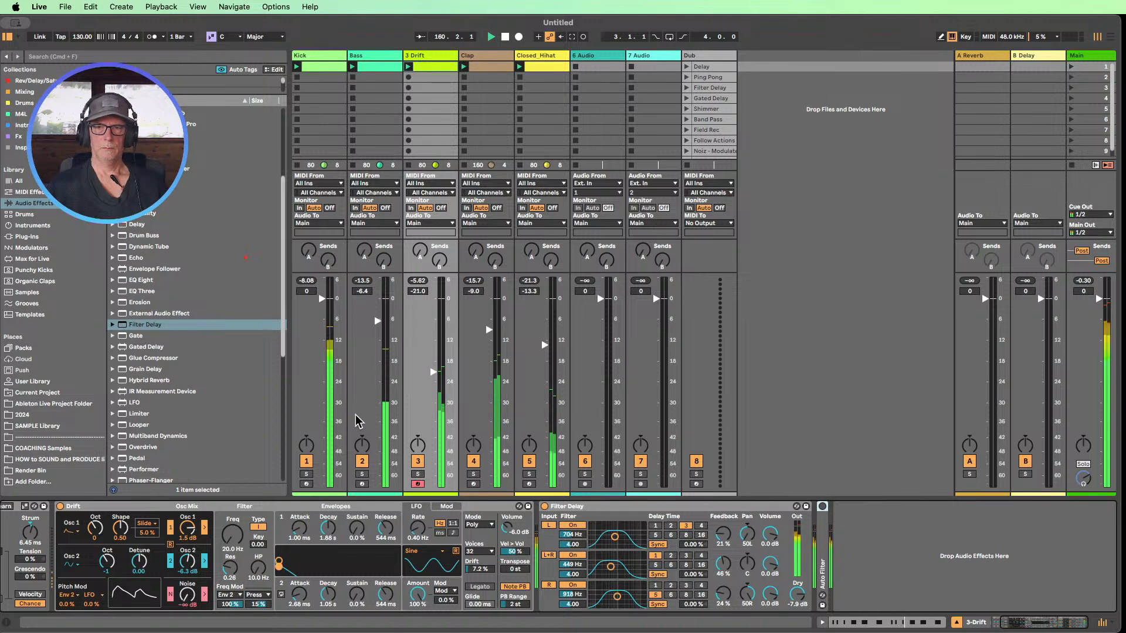
pyautogui.scroll(5, 176, 370)
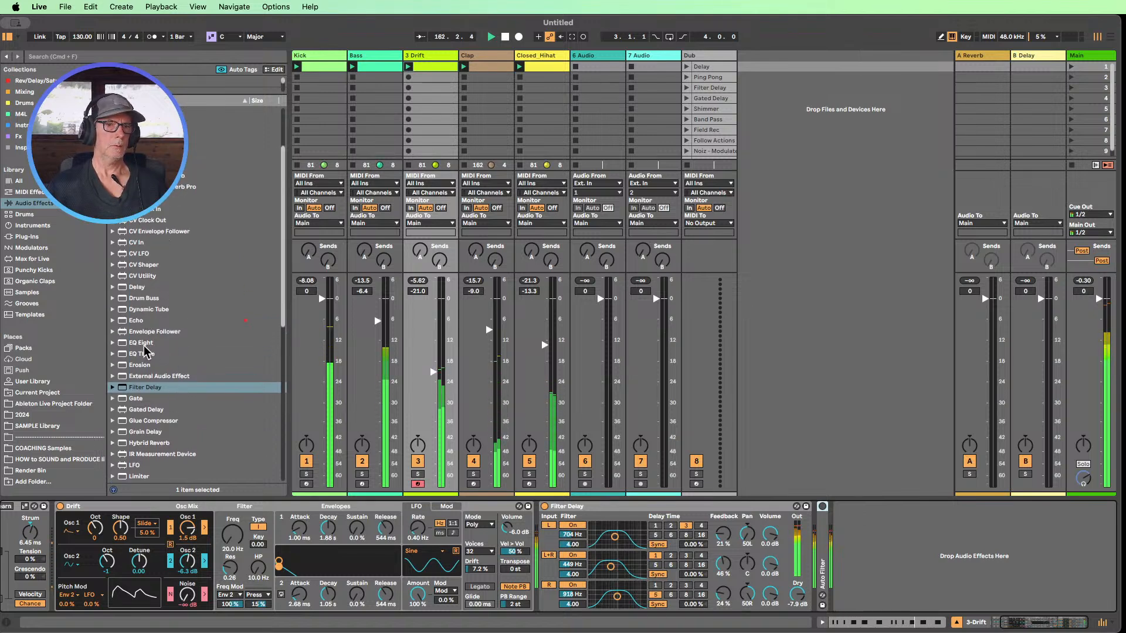
pyautogui.moveTo(147, 343); pyautogui.dragTo(811, 530)
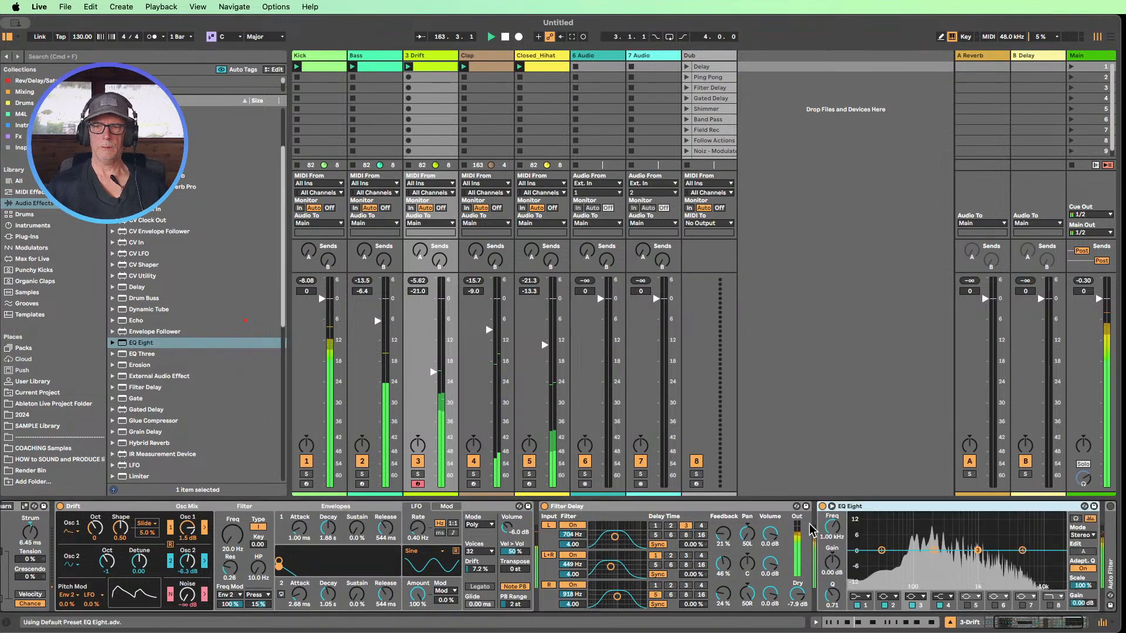
# - Make EQ Eight's band 8 a high-cut and band 1 a low-cut filter, with bands 2 to 4 switched off
pyautogui.click(1051, 598)
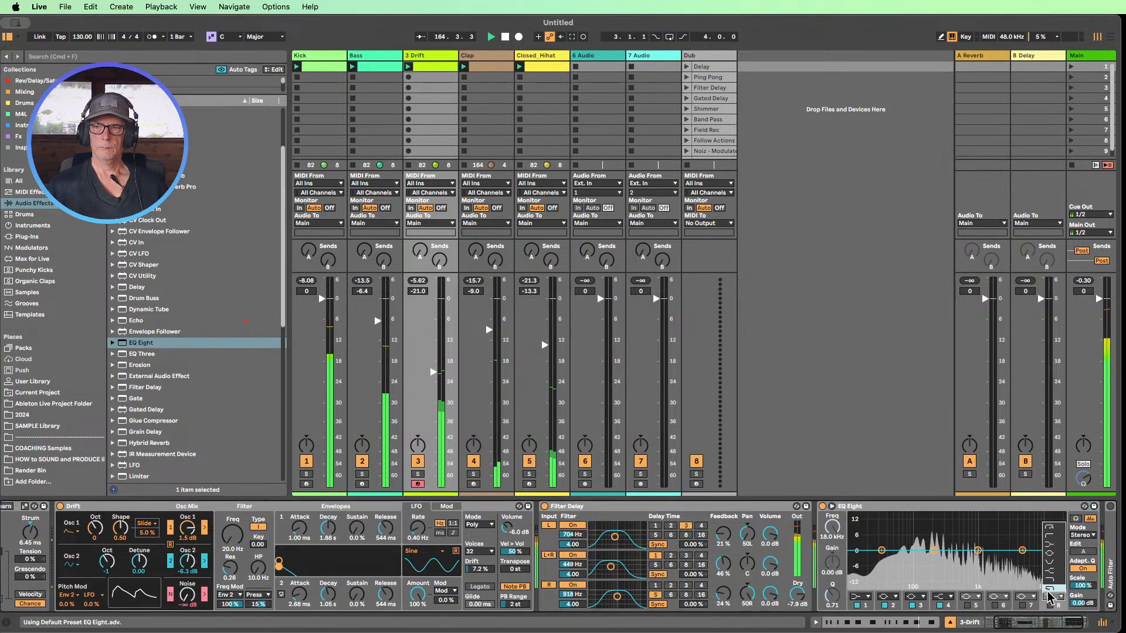
pyautogui.click(1048, 590)
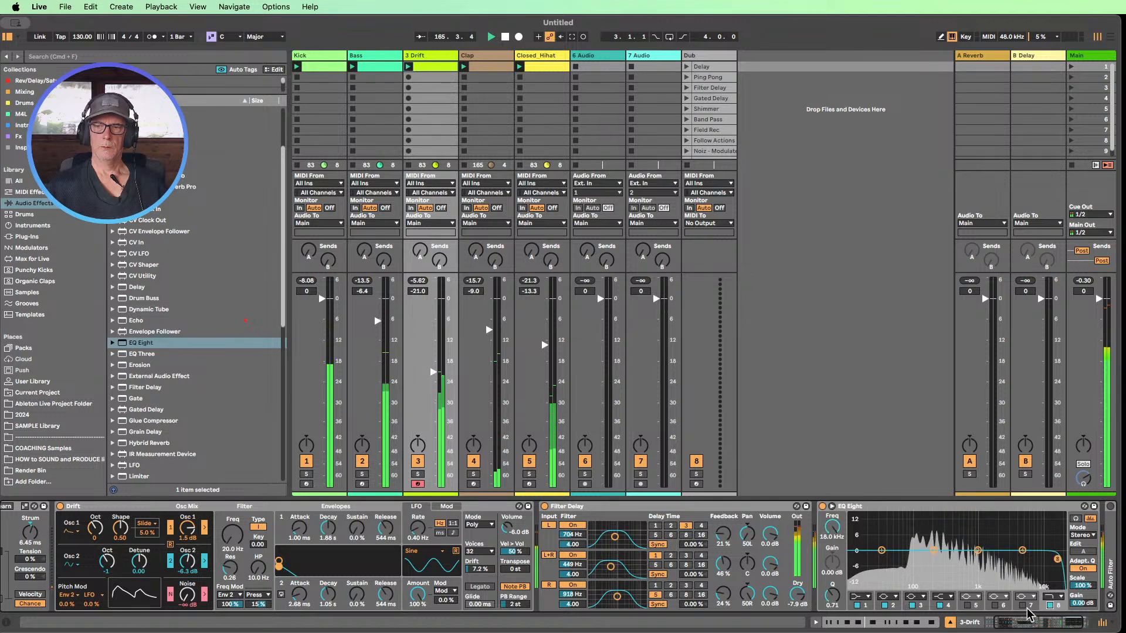
pyautogui.click(939, 605)
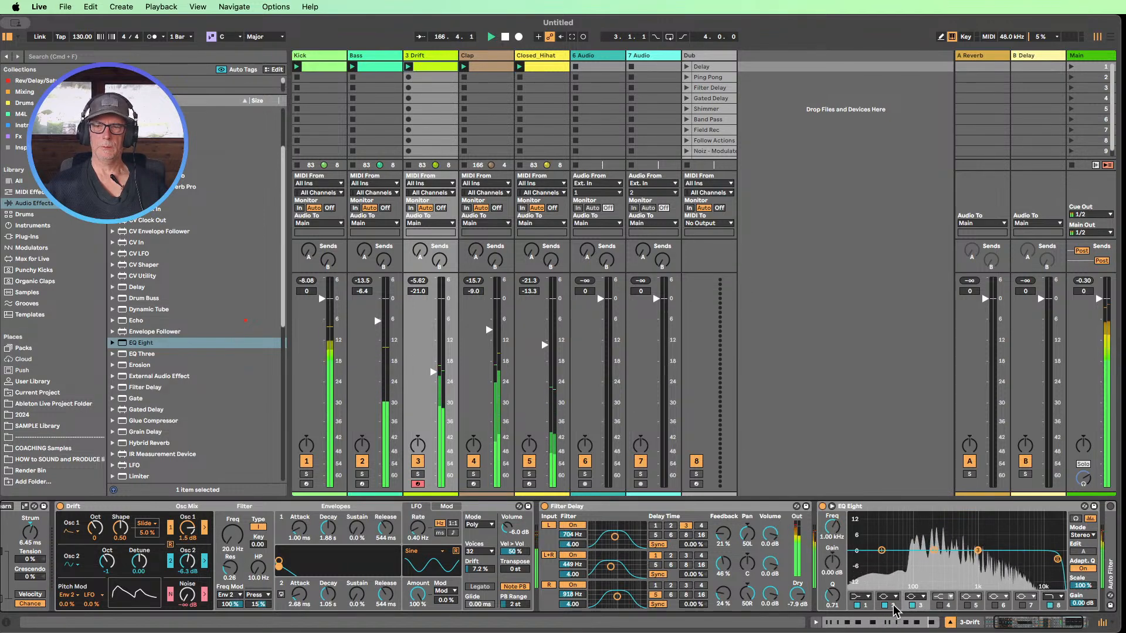
pyautogui.click(866, 598)
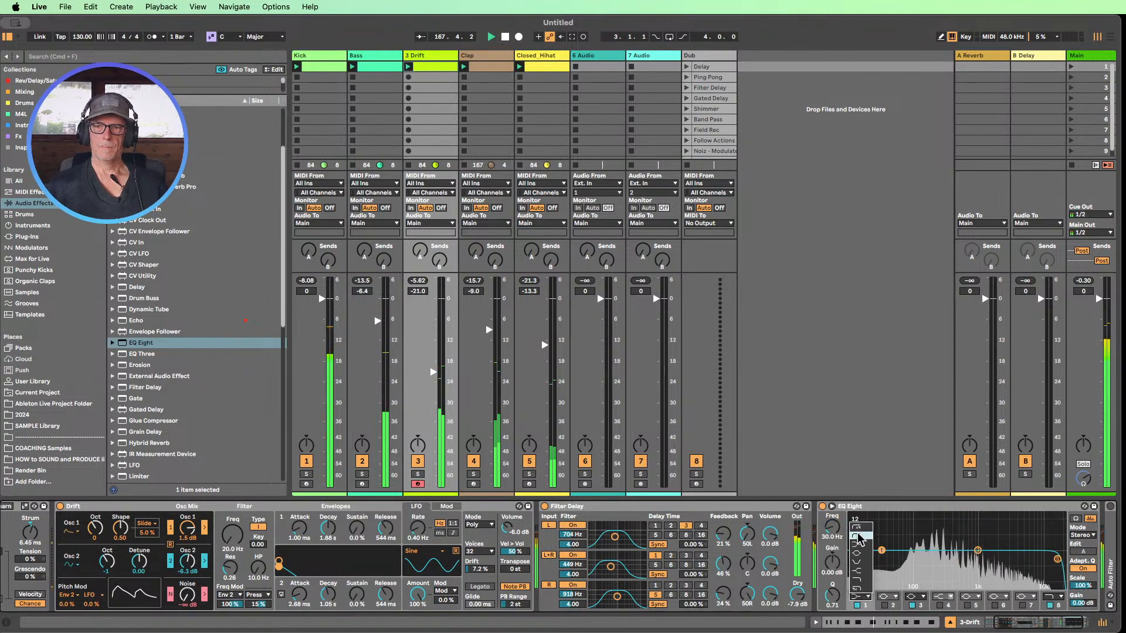
pyautogui.click(861, 527)
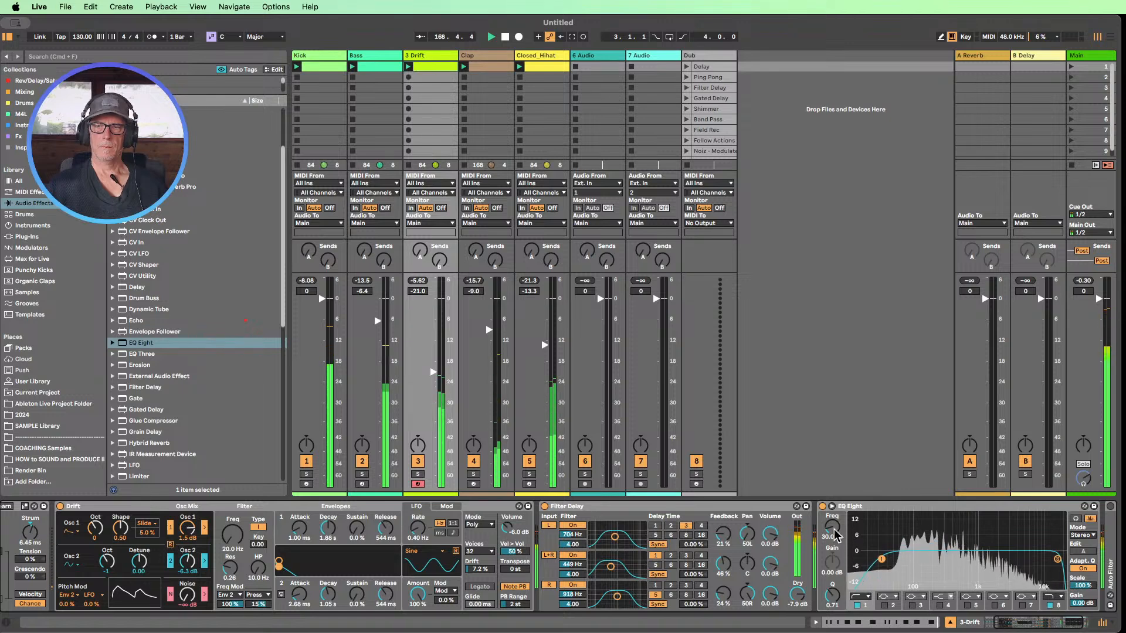
# - Set EQ Eight's band 1 to 212 Hz with a Q of 1.46, and select band 8
pyautogui.moveTo(832, 529); pyautogui.dragTo(833, 520)
pyautogui.moveTo(832, 594); pyautogui.dragTo(851, 551)
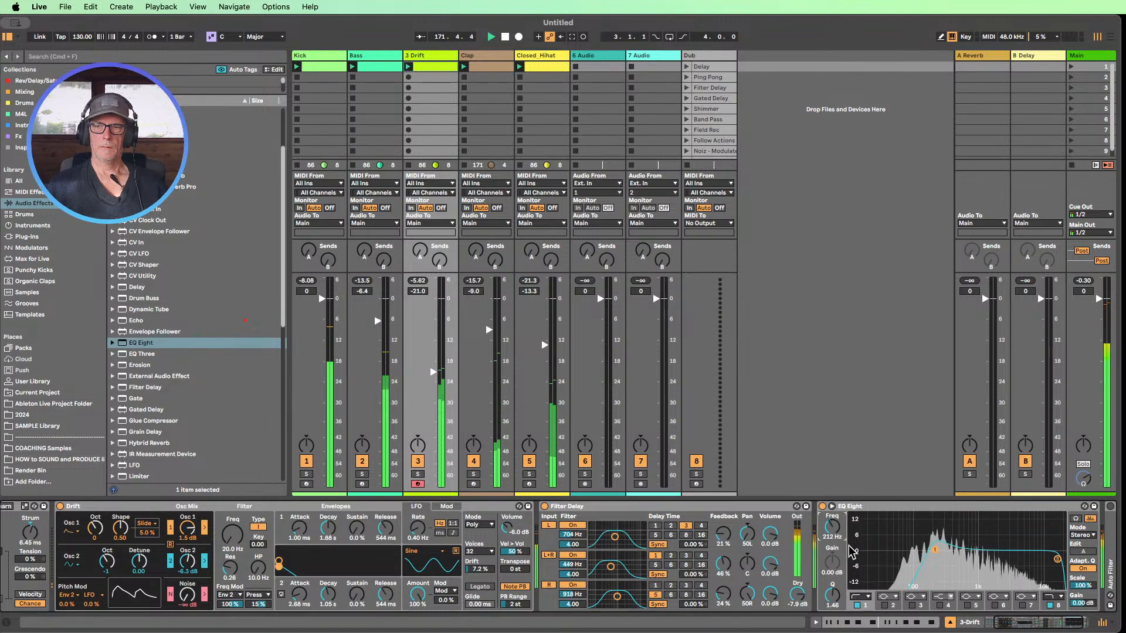
pyautogui.click(1056, 605)
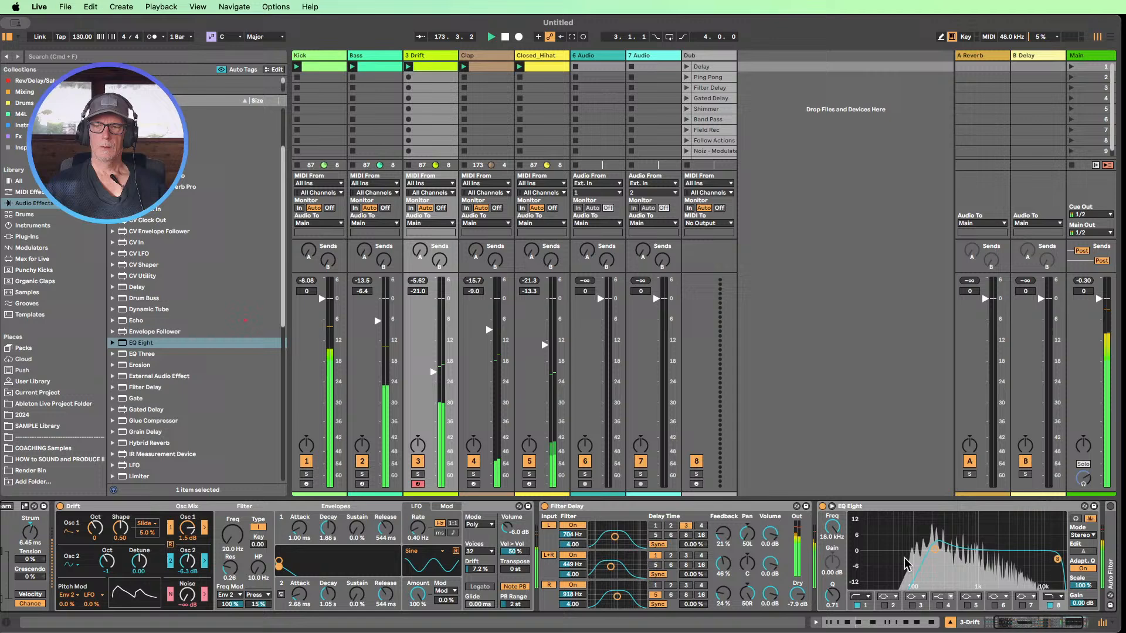
# - Stop playback and insert a second Auto Filter between the Filter Delay and EQ Eight
pyautogui.click(504, 36)
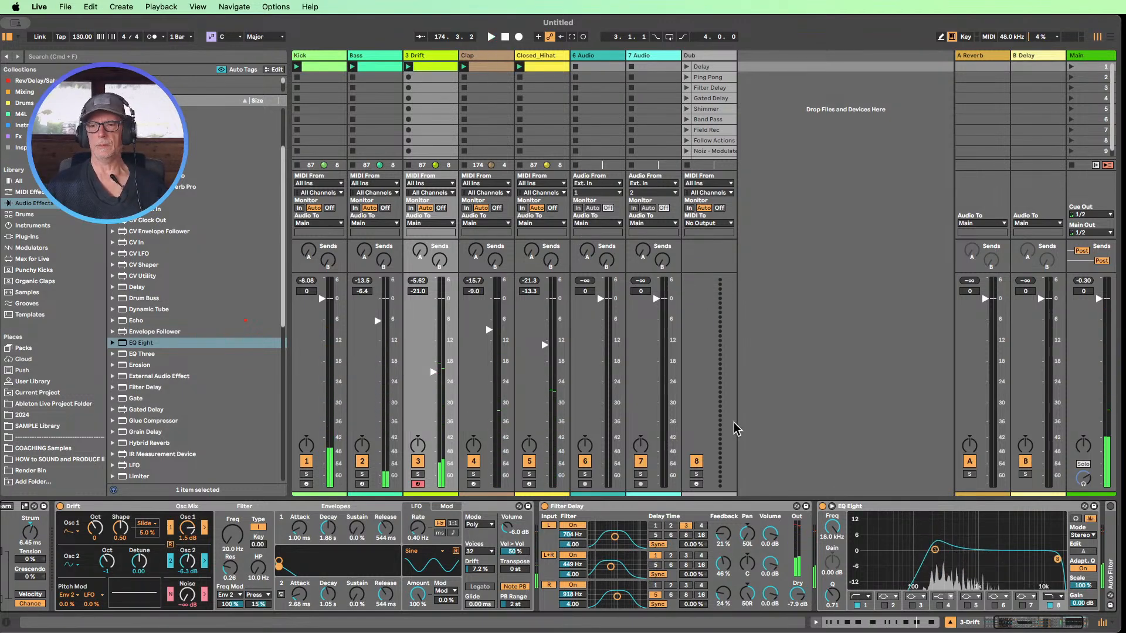
pyautogui.scroll(3, 145, 228)
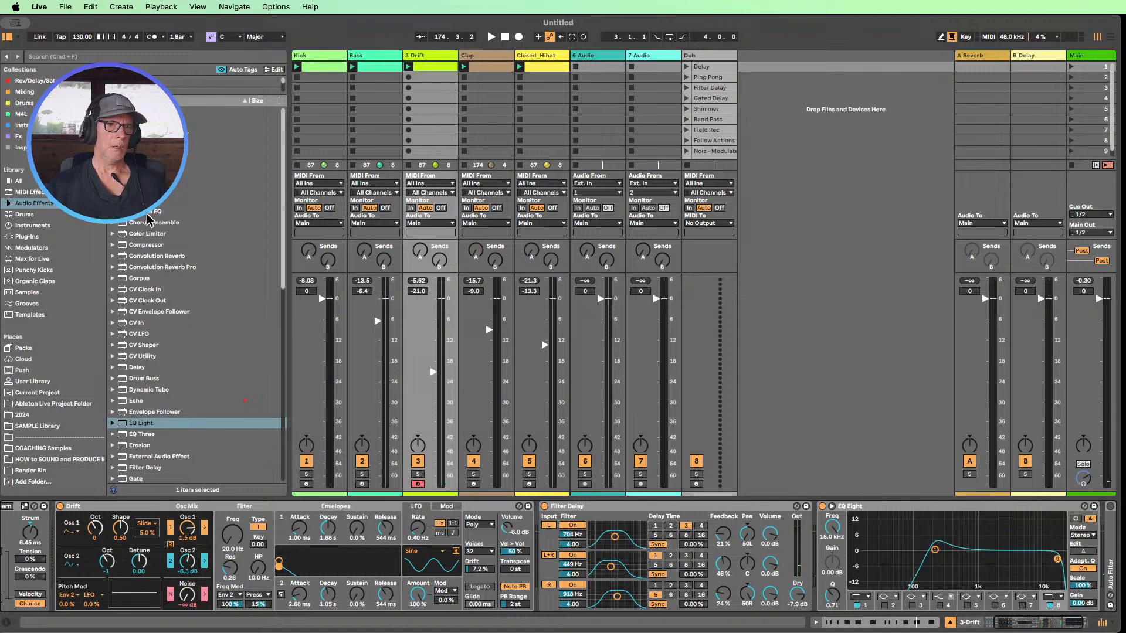
pyautogui.moveTo(147, 156); pyautogui.dragTo(815, 545)
# - Hide the browser and collapse the Filter Delay device
pyautogui.click(9, 38)
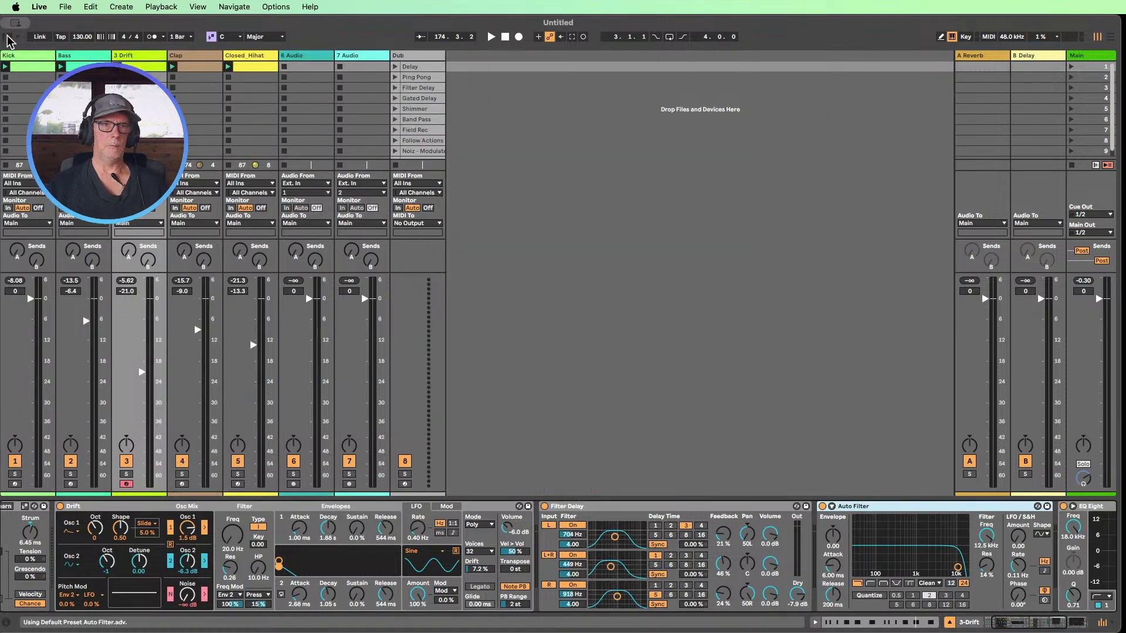
pyautogui.moveTo(1017, 623); pyautogui.dragTo(1047, 620)
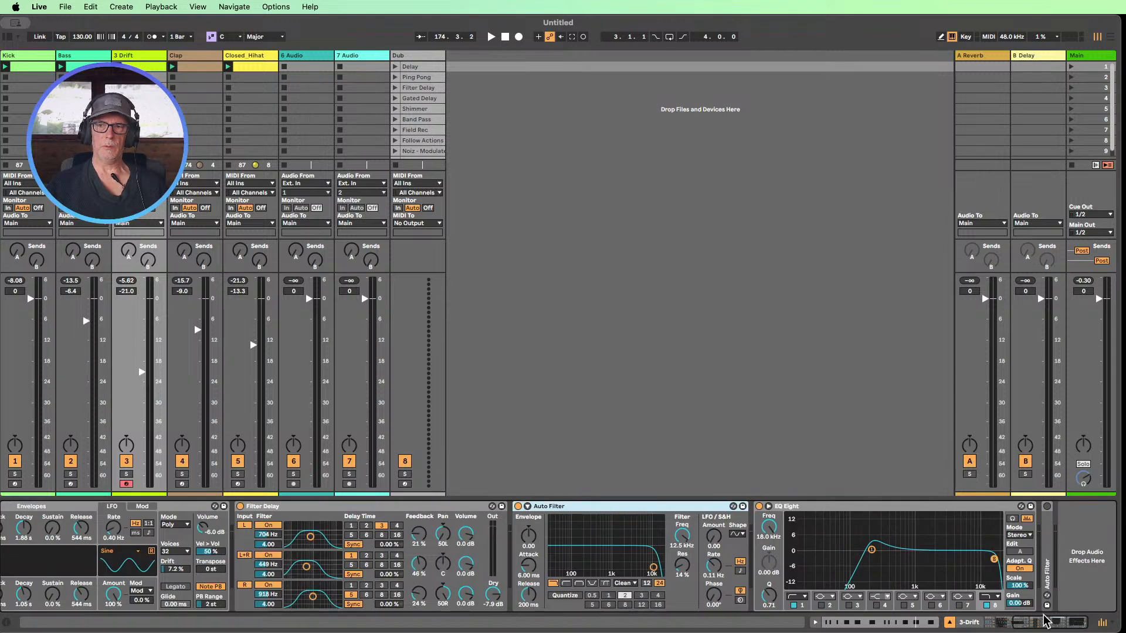
pyautogui.click(327, 509)
pyautogui.doubleClick(327, 509)
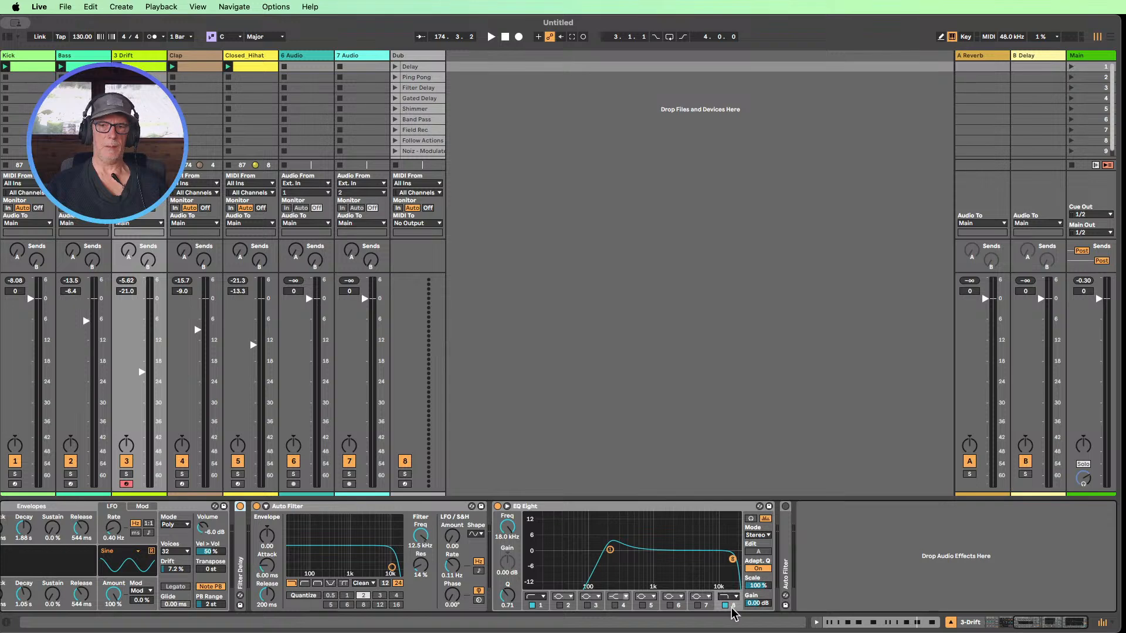
# - Set EQ Eight's band 8 to a Q of 1.29 and a frequency of 4.23 kHz
pyautogui.moveTo(505, 598); pyautogui.dragTo(506, 577)
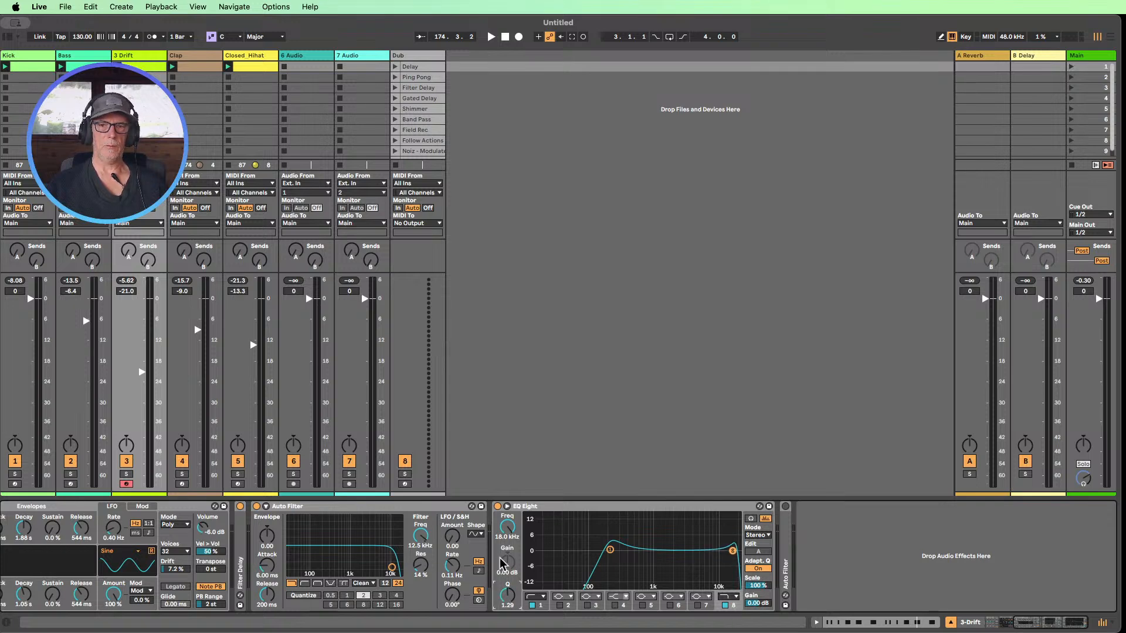
pyautogui.moveTo(506, 528); pyautogui.dragTo(505, 546)
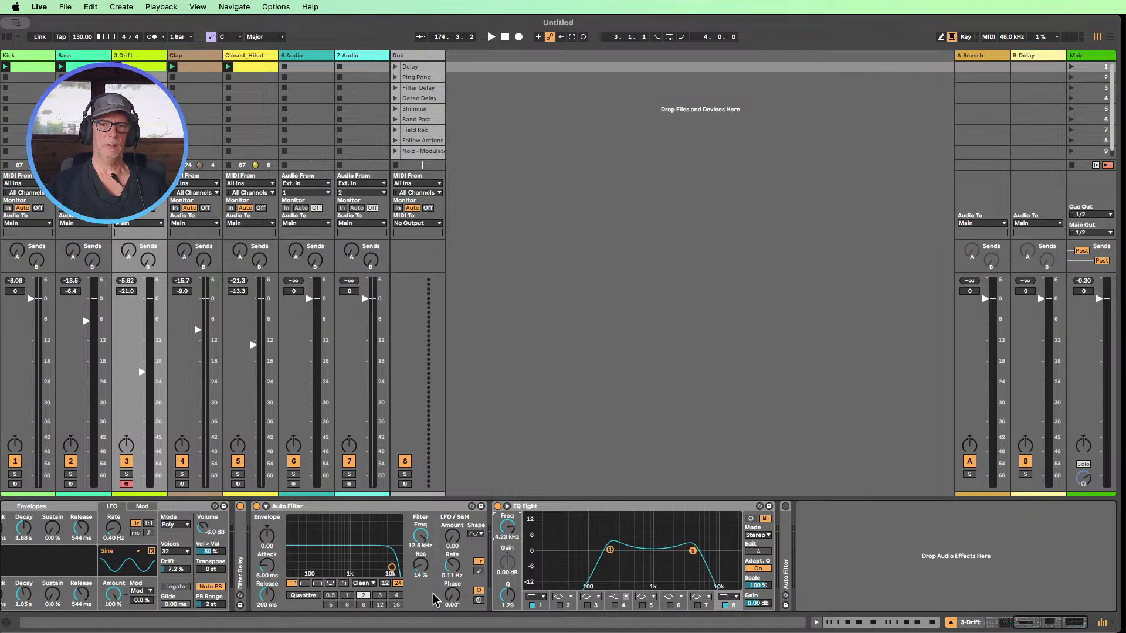
# - Set the second Auto Filter to 582 Hz, slope 12 and 53% resonance, trying it as band-pass before switching it to high-pass
pyautogui.click(318, 583)
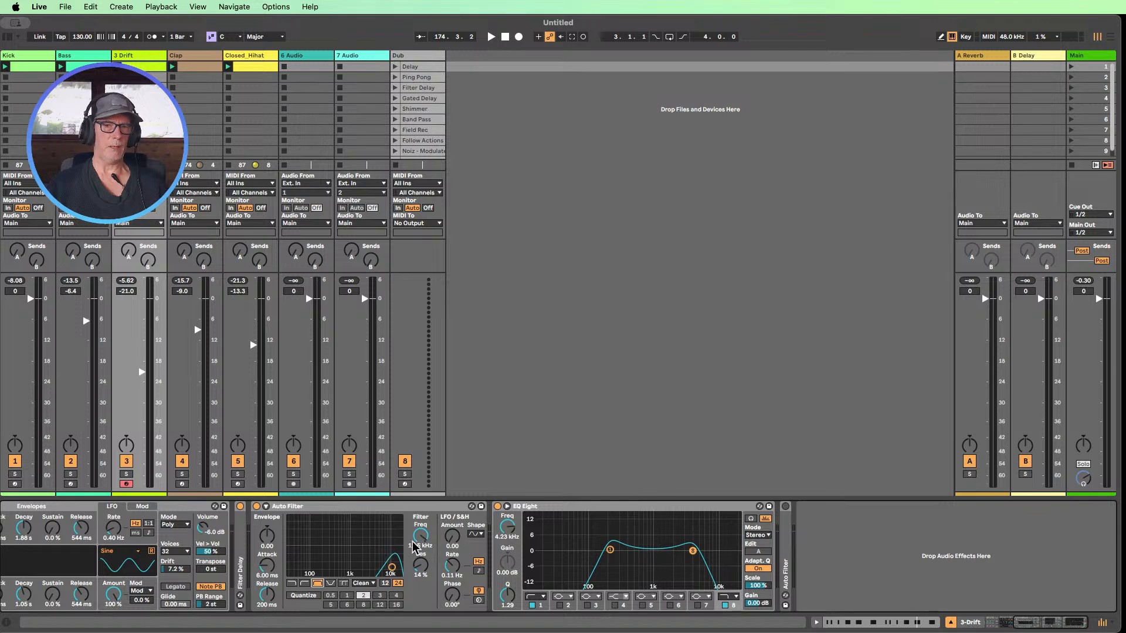
pyautogui.moveTo(413, 547); pyautogui.dragTo(413, 577)
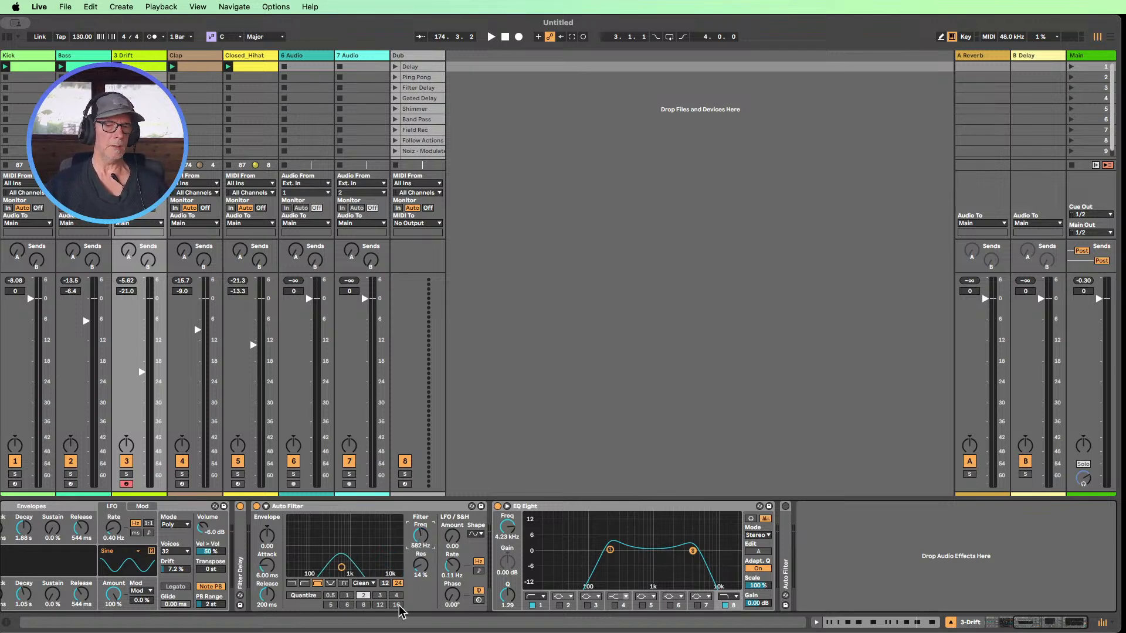
pyautogui.click(385, 583)
pyautogui.click(398, 584)
pyautogui.click(385, 584)
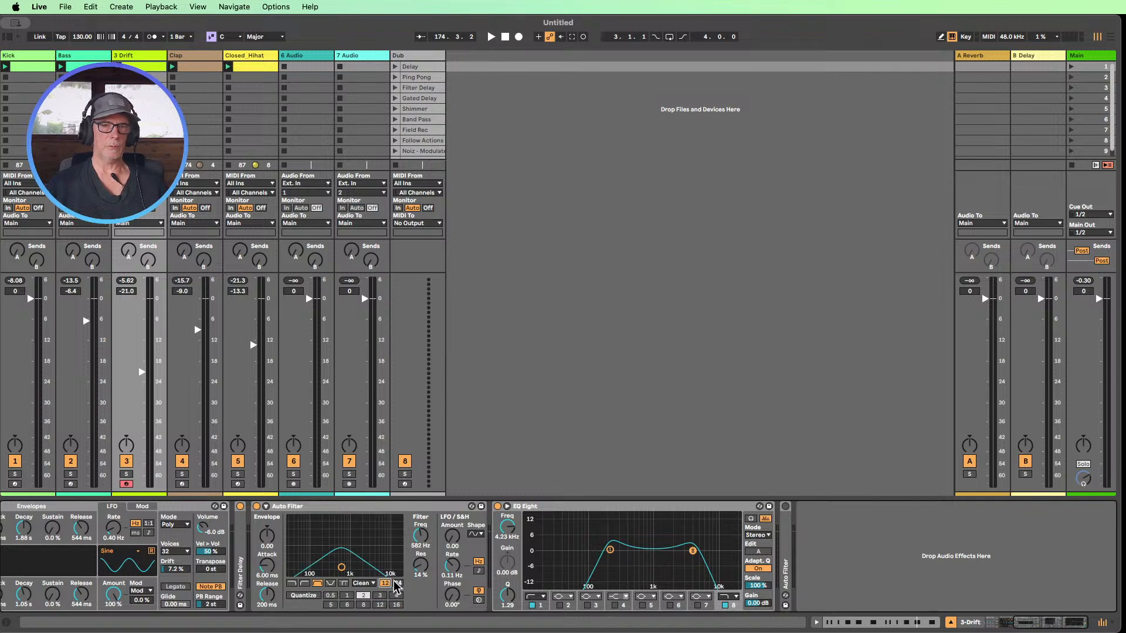
pyautogui.click(398, 583)
pyautogui.click(387, 583)
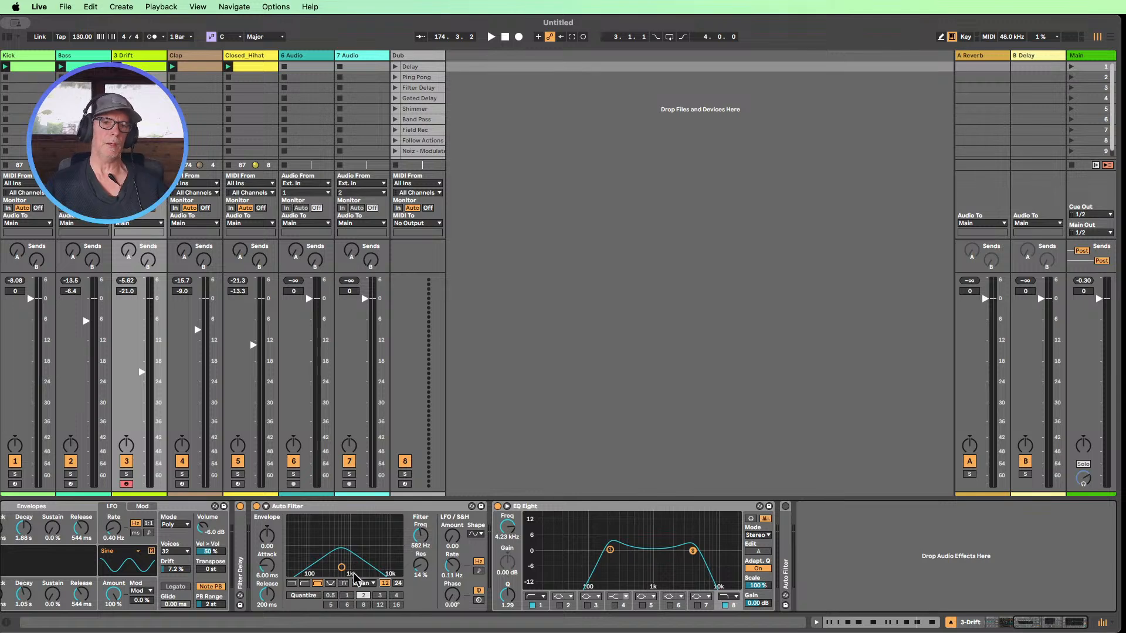
pyautogui.moveTo(417, 570); pyautogui.dragTo(417, 545)
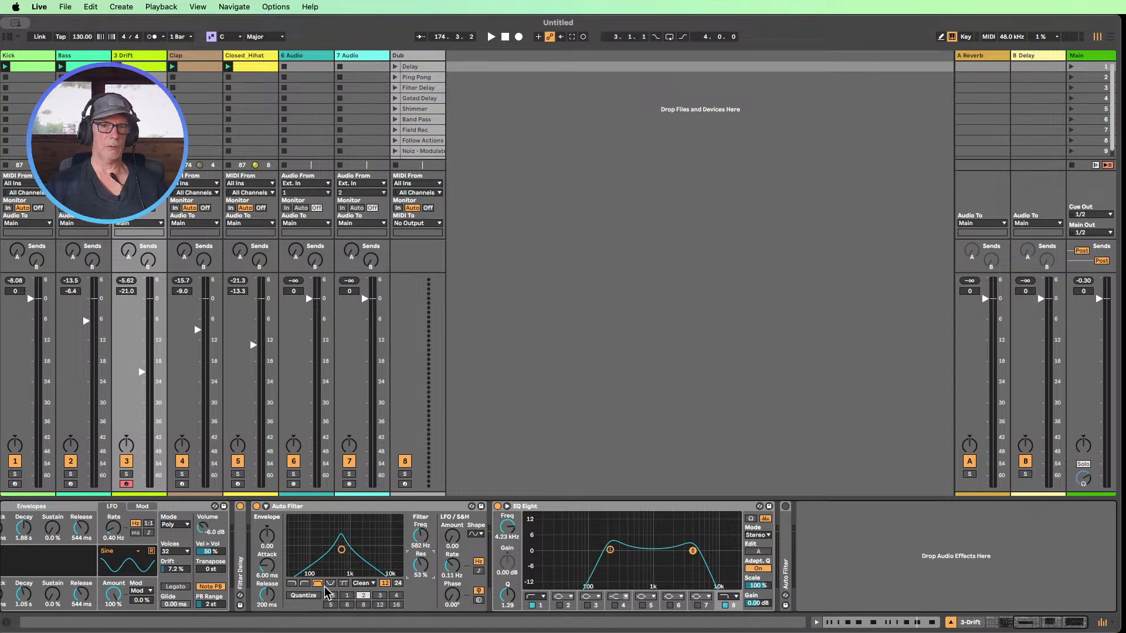
pyautogui.click(306, 584)
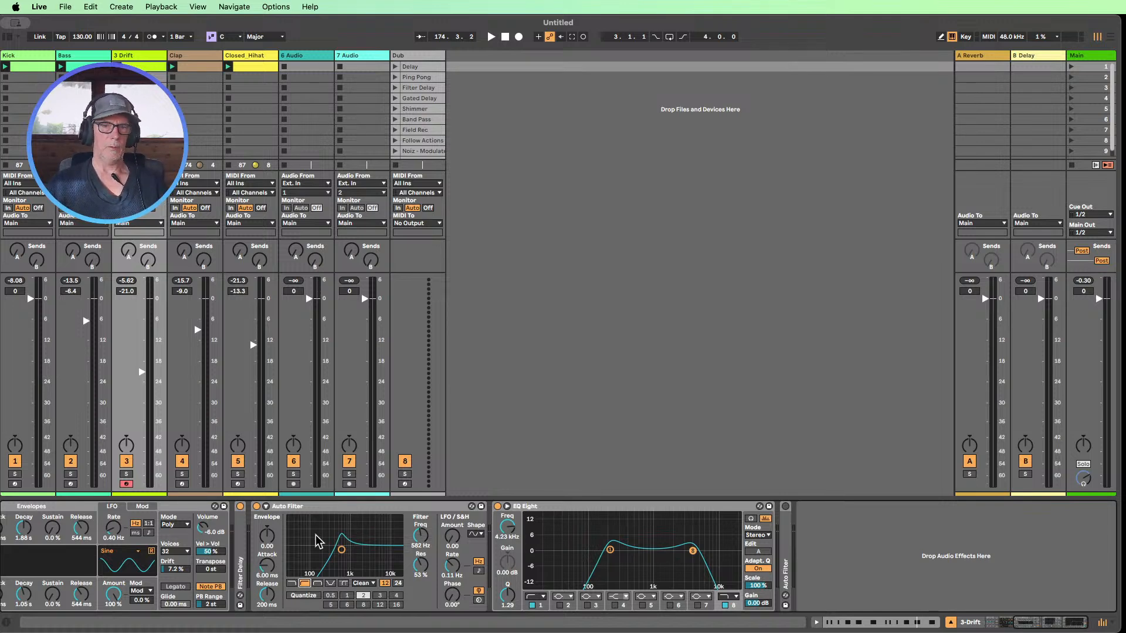
# - Bypass the Auto Filter ahead of EQ Eight and remove it from that position in the chain
pyautogui.click(296, 511)
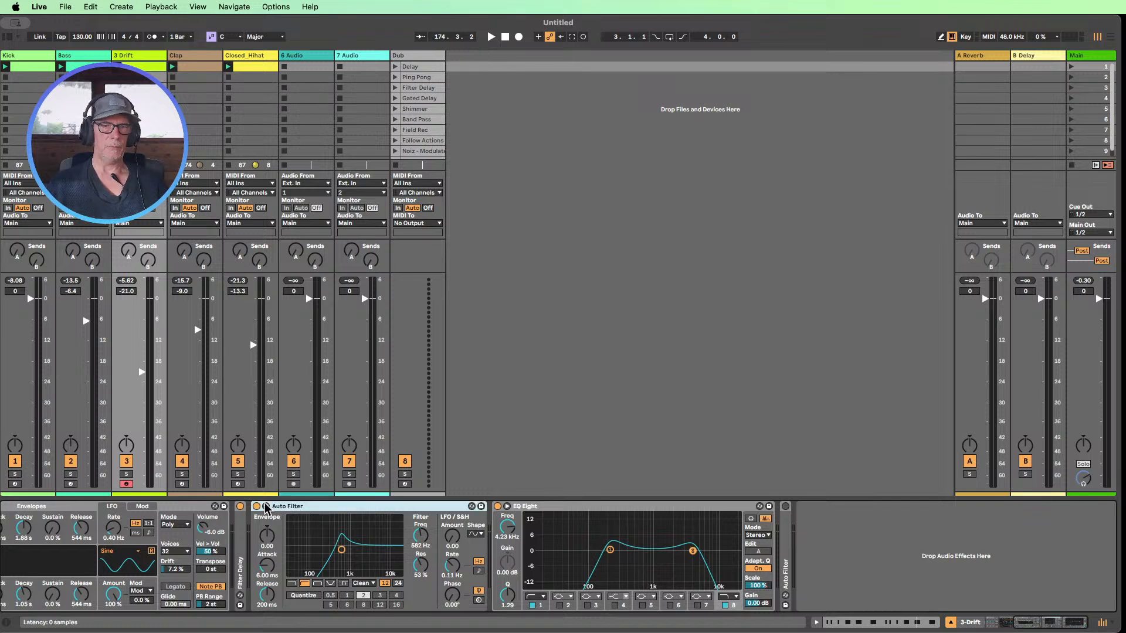
pyautogui.click(256, 506)
pyautogui.doubleClick(287, 508)
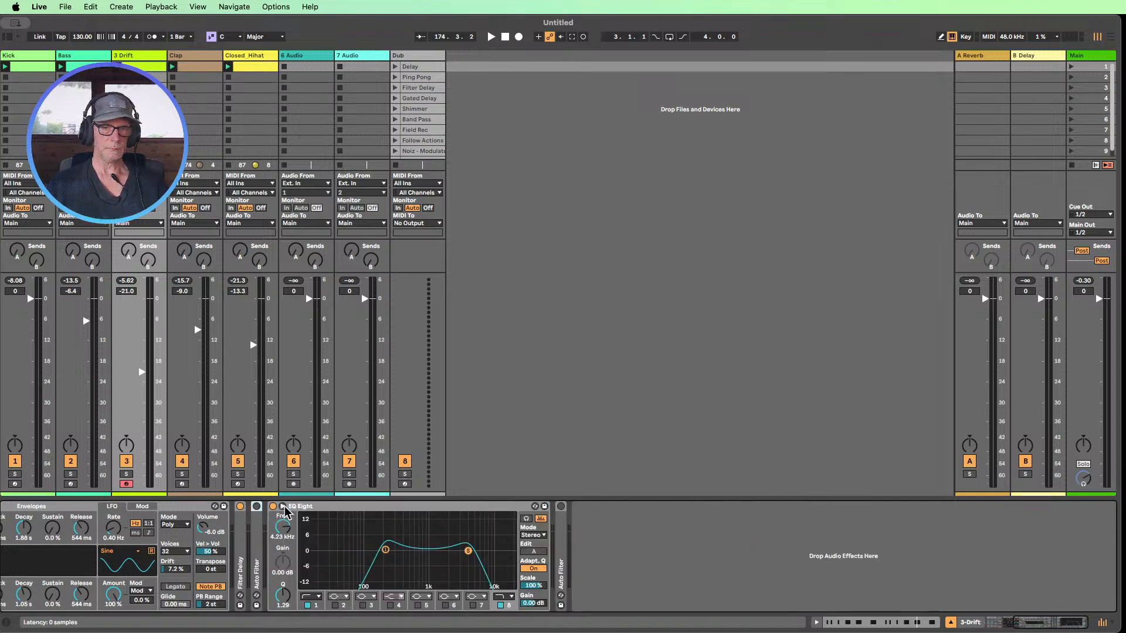
pyautogui.moveTo(256, 540); pyautogui.dragTo(557, 551)
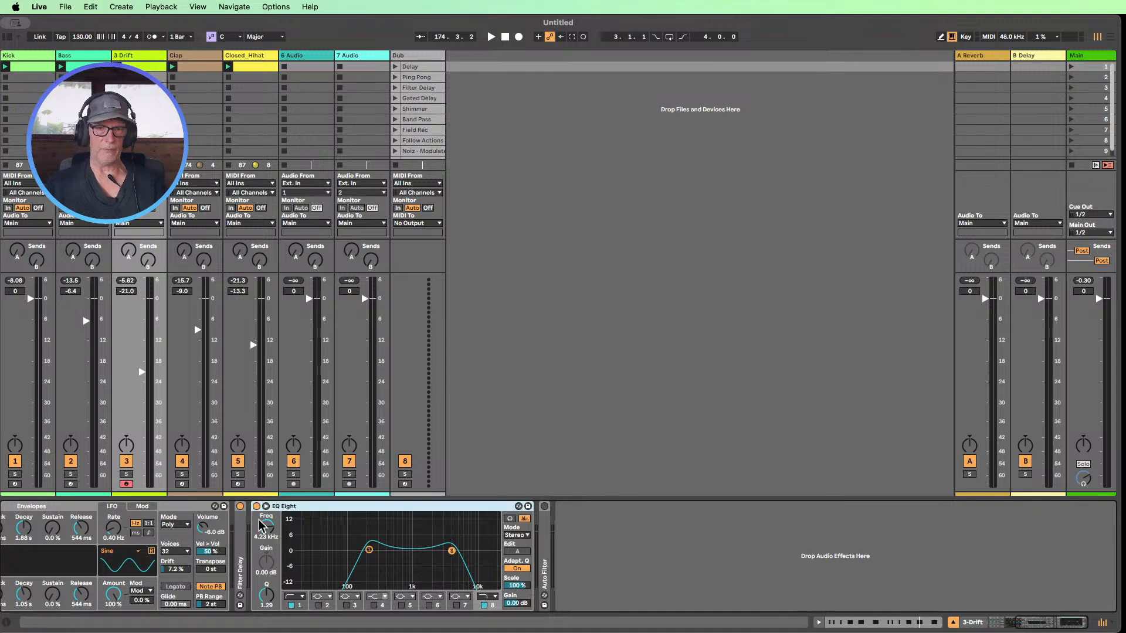
# - Play the first scene, and set EQ Eight's band 1 to 225 Hz and band 8 to 1.59 kHz
pyautogui.click(1072, 68)
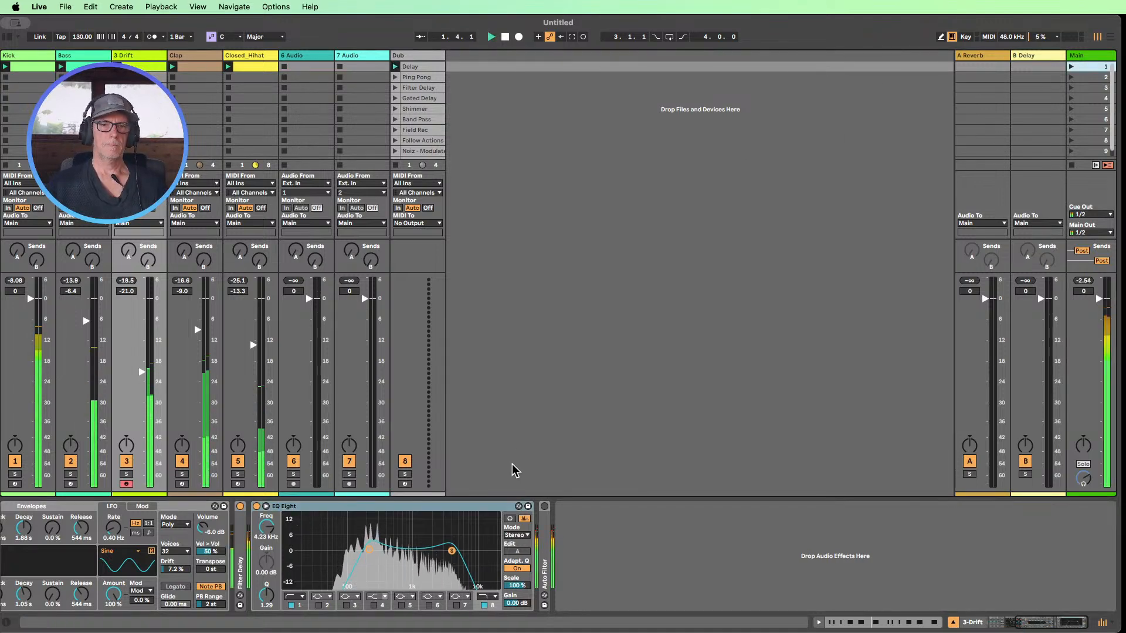
pyautogui.click(296, 604)
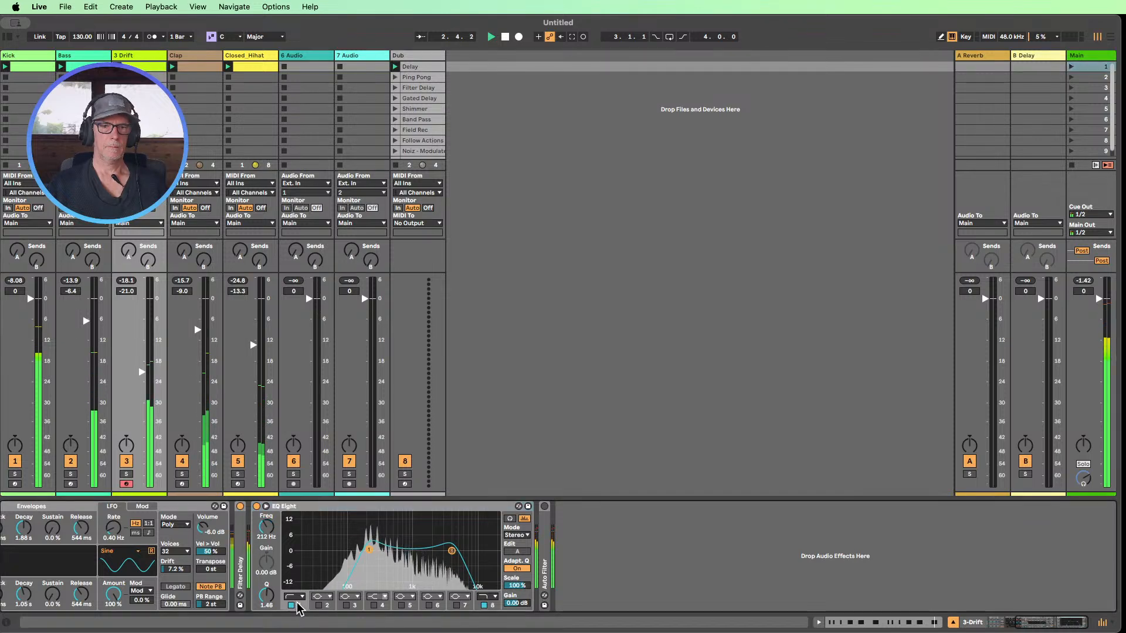
pyautogui.moveTo(266, 528)
pyautogui.mouseDown()
pyautogui.moveTo(266, 504)
pyautogui.moveTo(266, 531)
pyautogui.mouseUp()
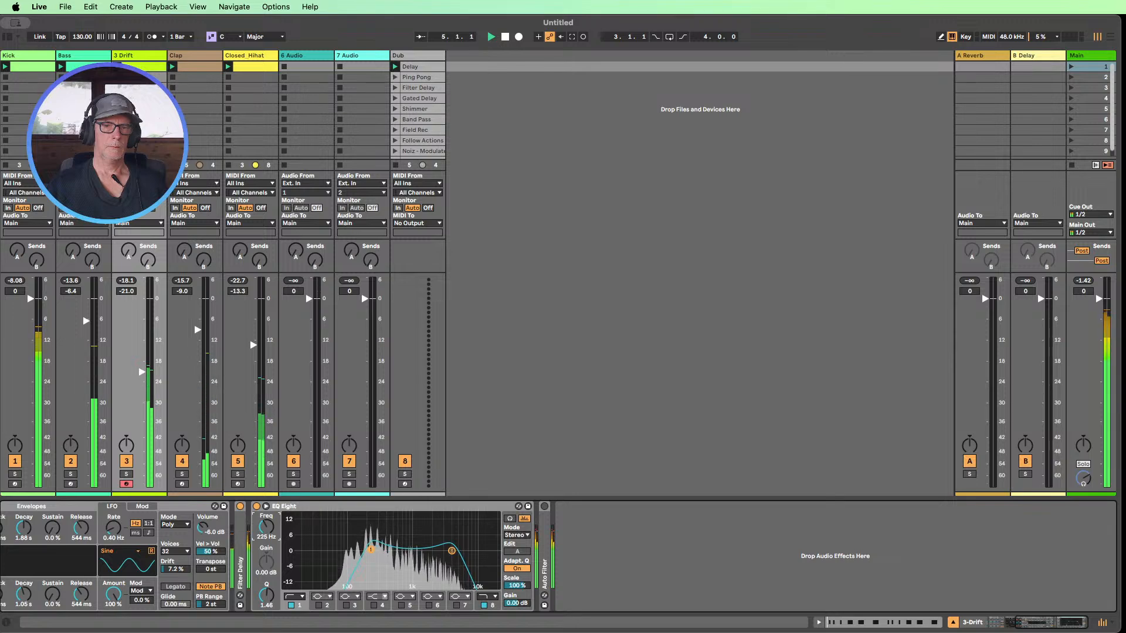
pyautogui.moveTo(451, 551); pyautogui.dragTo(424, 551)
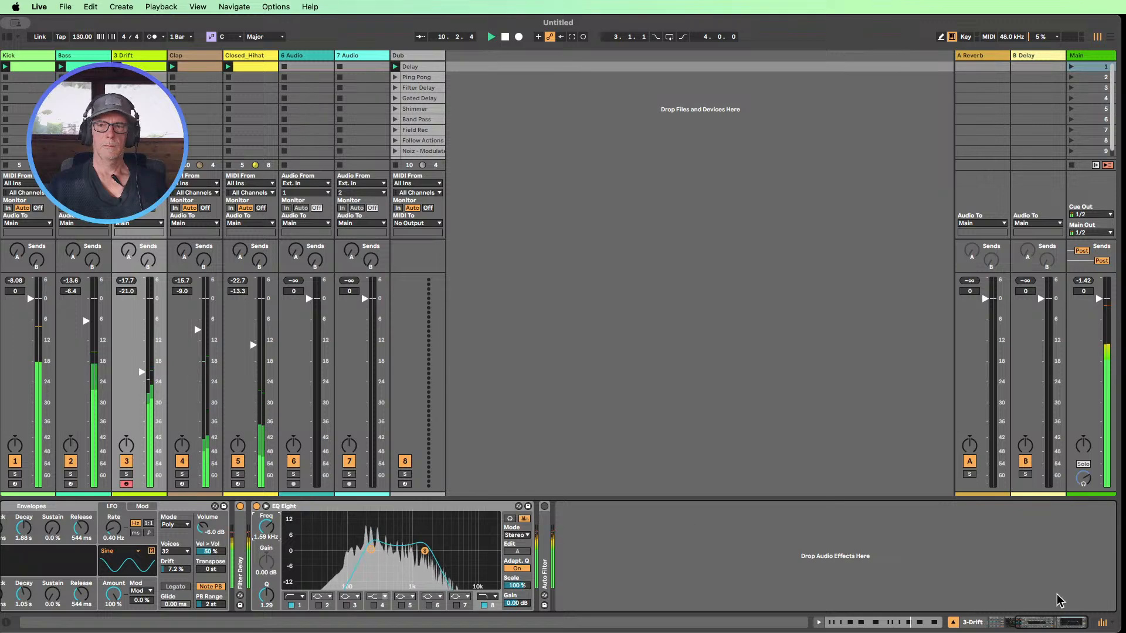
# - Add an LFO audio effect after EQ Eight on the Drift track and map it to the frequency of EQ Eight's band 8
pyautogui.moveTo(1071, 623); pyautogui.dragTo(1001, 612)
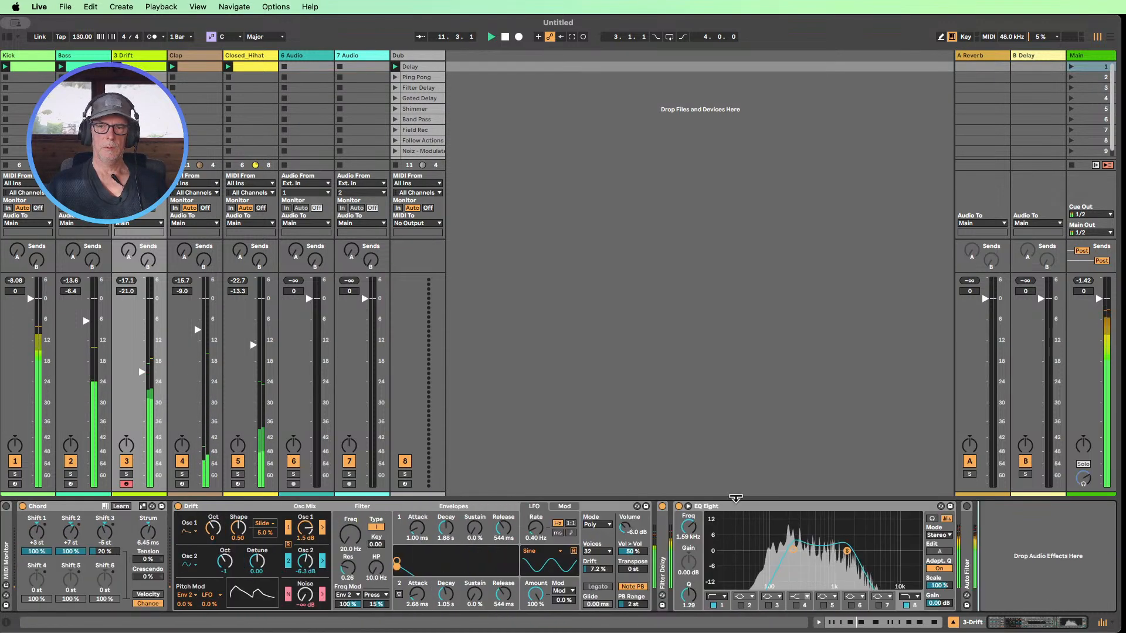
pyautogui.click(7, 36)
pyautogui.scroll(-3, 157, 254)
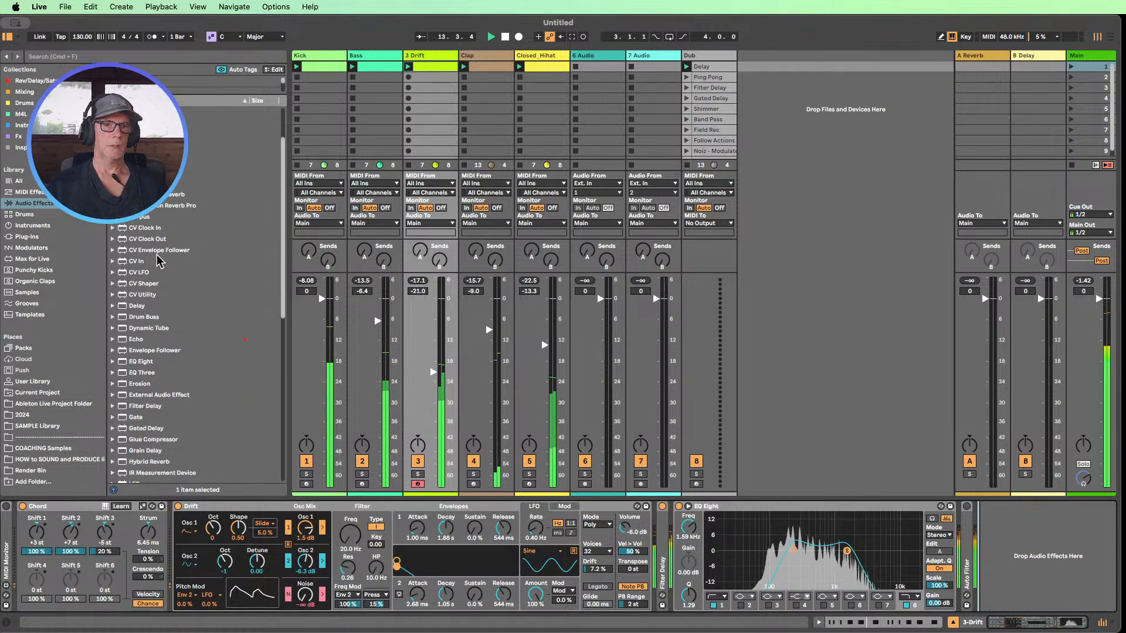
pyautogui.scroll(-2, 144, 276)
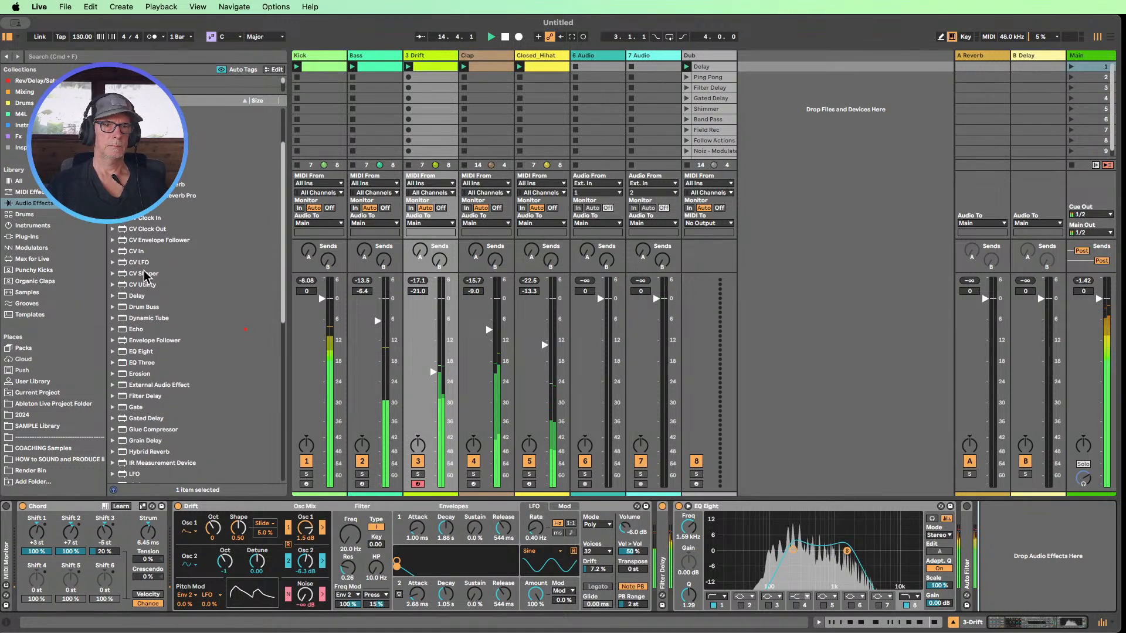
pyautogui.moveTo(138, 447); pyautogui.dragTo(1032, 557)
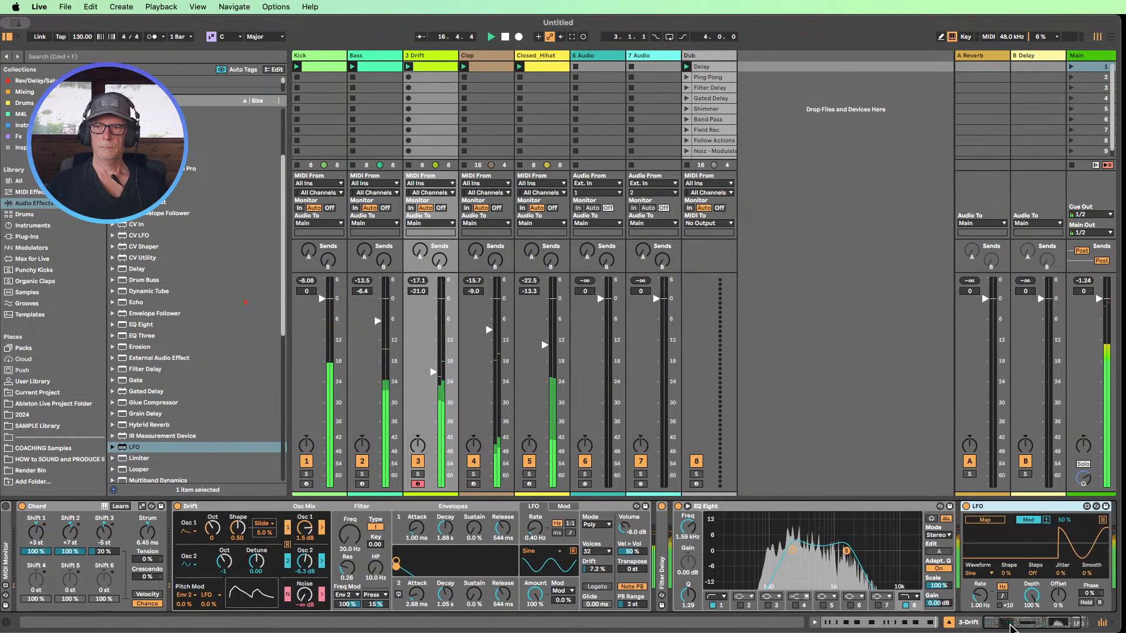
pyautogui.moveTo(1013, 625); pyautogui.dragTo(1042, 621)
pyautogui.click(910, 521)
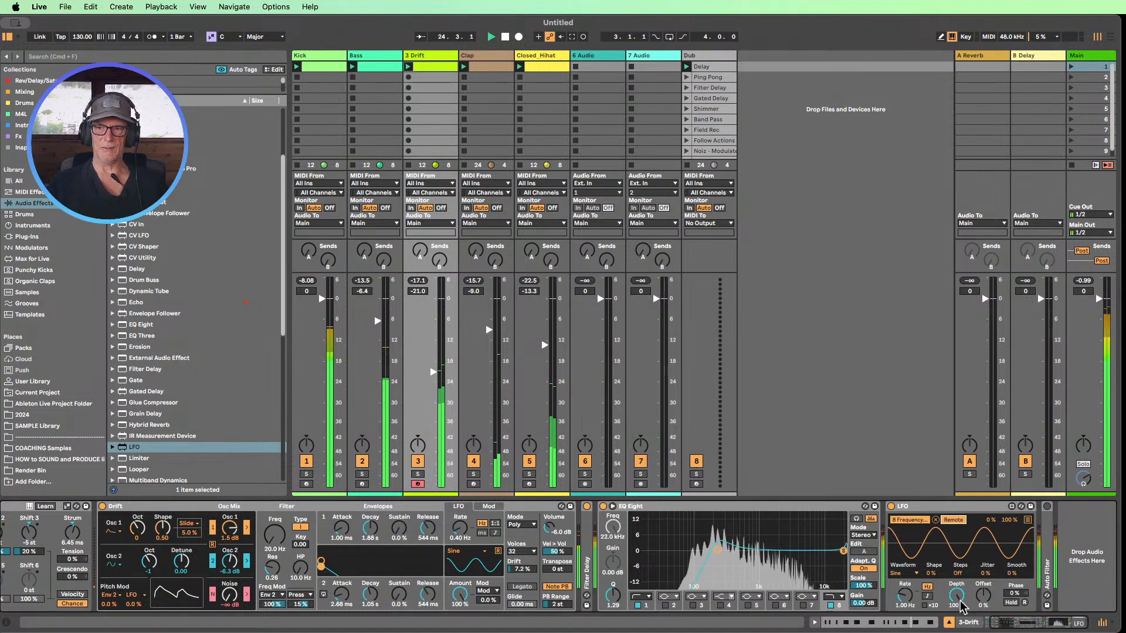
# - Set the LFO's depth to 21.3%, offset to 28% and rate to 0.21 Hz, then fold the LFO and EQ Eight devices
pyautogui.moveTo(959, 598)
pyautogui.mouseDown()
pyautogui.moveTo(959, 619)
pyautogui.moveTo(956, 596)
pyautogui.mouseUp()
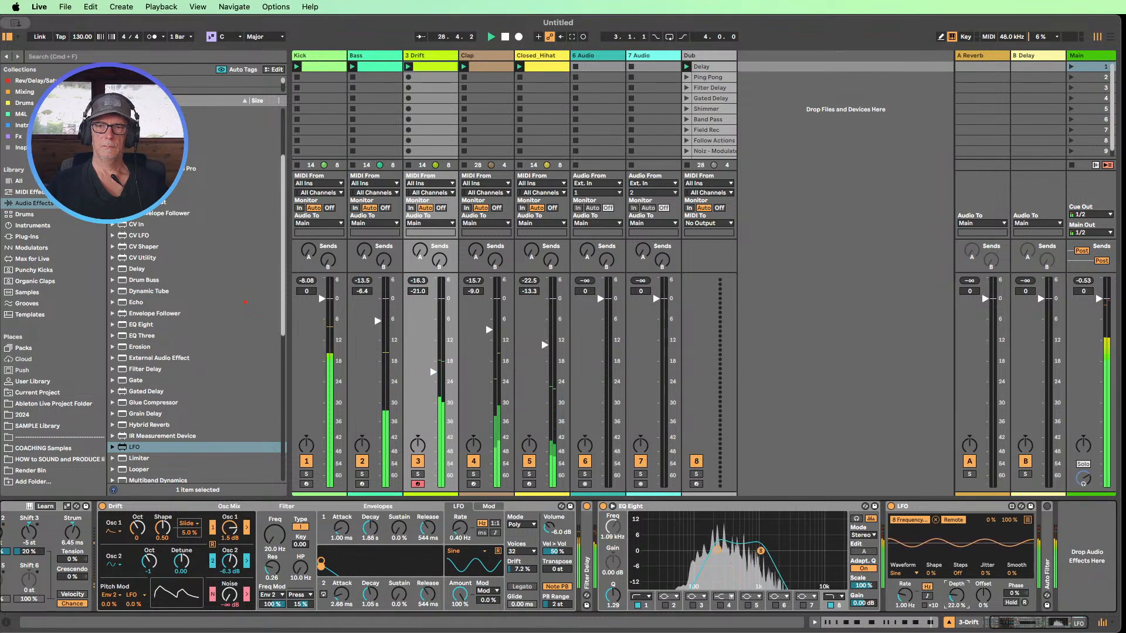
pyautogui.moveTo(956, 595); pyautogui.dragTo(983, 593)
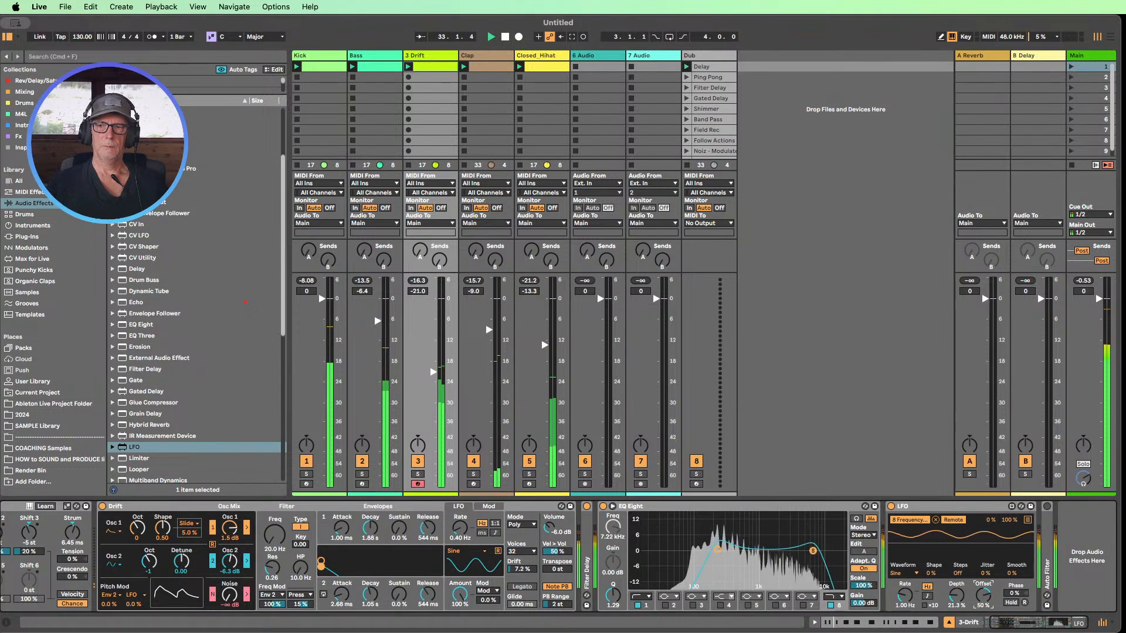
pyautogui.moveTo(905, 595); pyautogui.dragTo(905, 610)
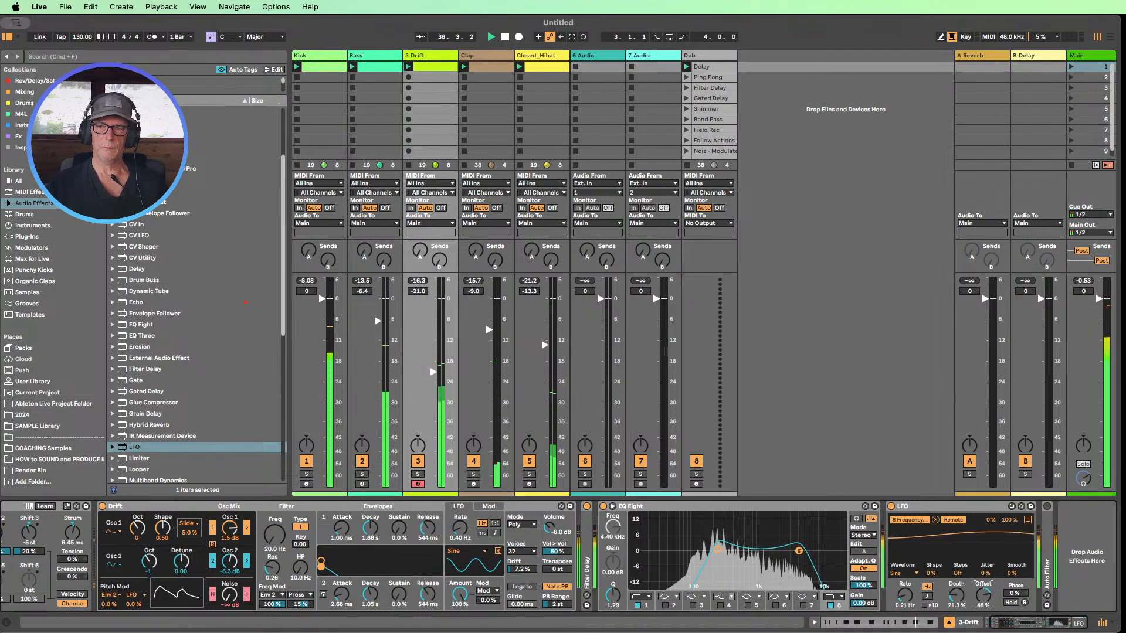
pyautogui.moveTo(983, 596); pyautogui.dragTo(983, 598)
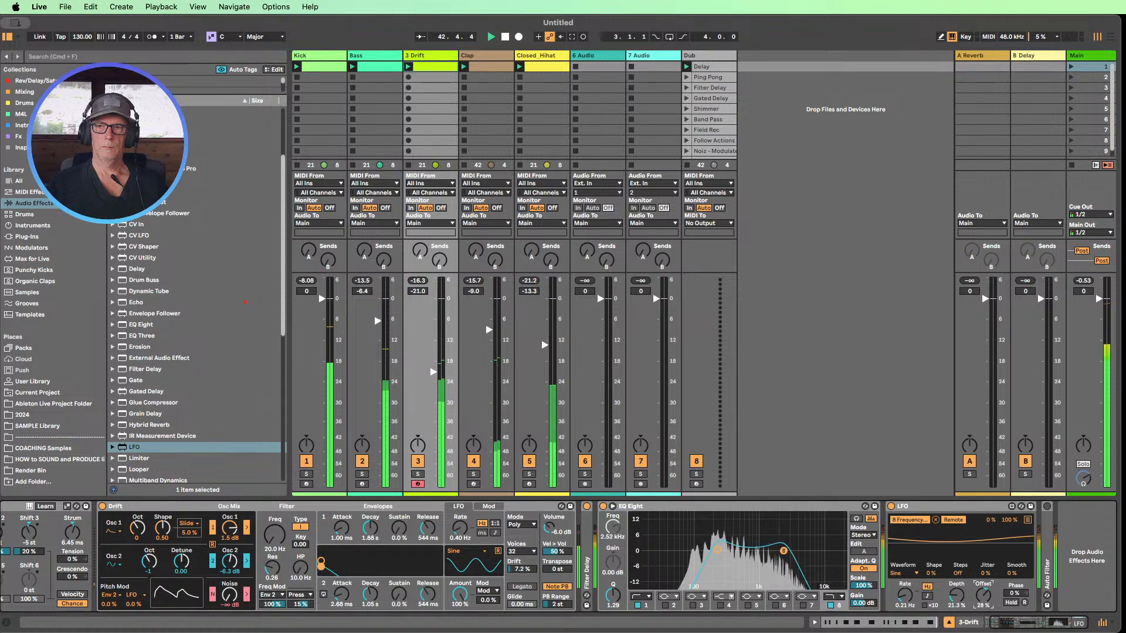
pyautogui.doubleClick(927, 509)
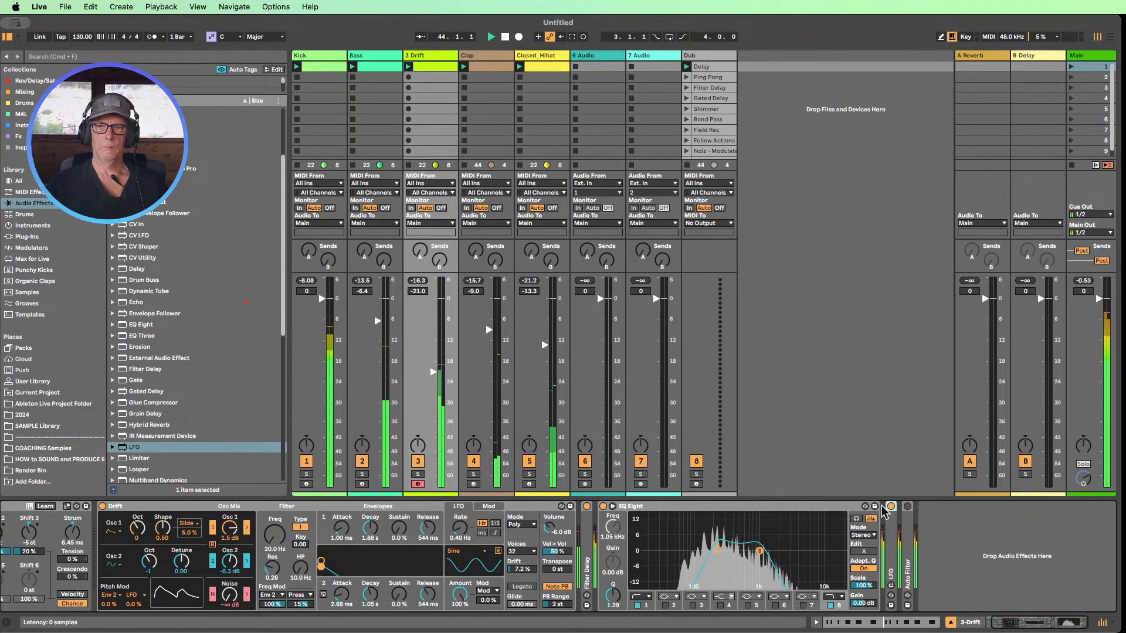
pyautogui.doubleClick(699, 507)
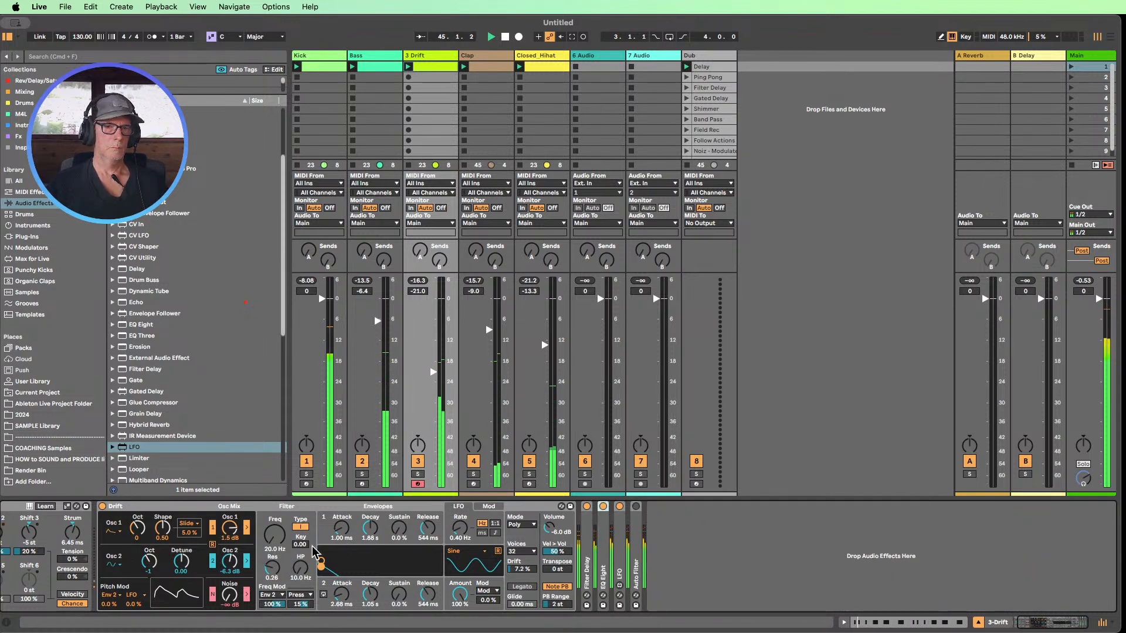
# - Assign Drift's LFO as the first modulation source and Osc 1 Shape as its target
pyautogui.moveTo(273, 535)
pyautogui.mouseDown()
pyautogui.moveTo(274, 470)
pyautogui.moveTo(274, 539)
pyautogui.mouseUp()
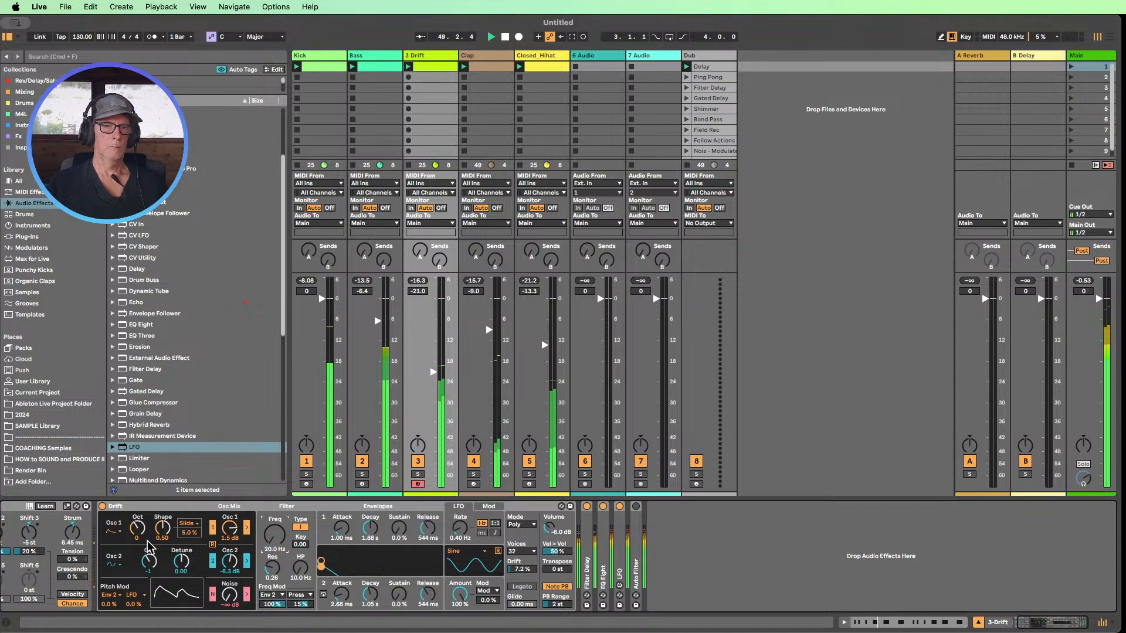
pyautogui.moveTo(158, 531)
pyautogui.mouseDown()
pyautogui.moveTo(158, 503)
pyautogui.moveTo(159, 530)
pyautogui.mouseUp()
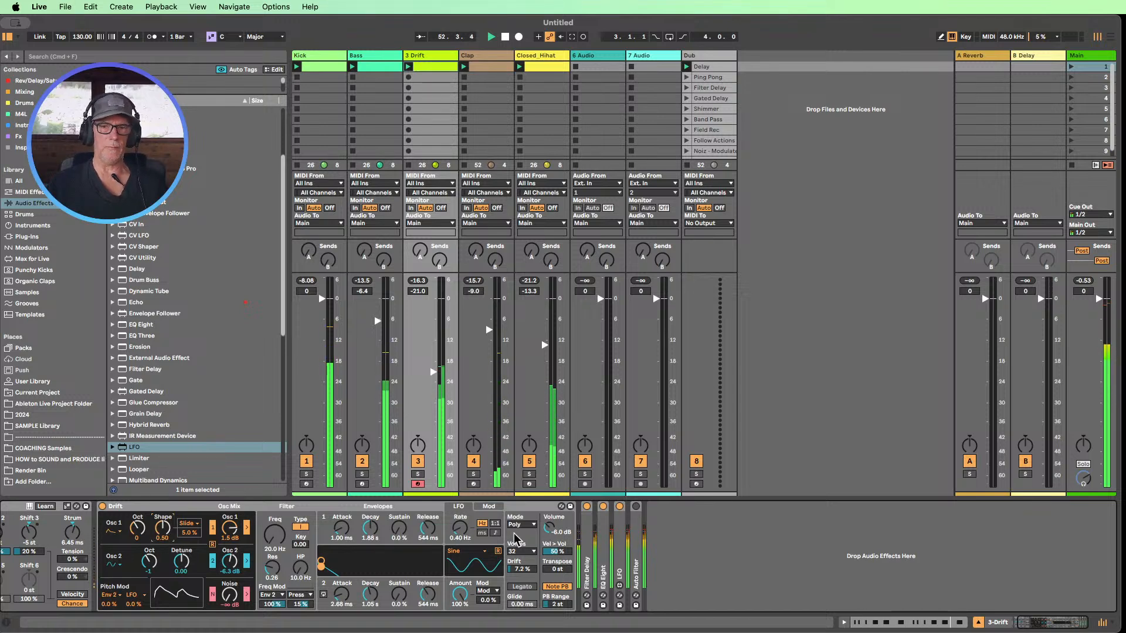
pyautogui.click(497, 507)
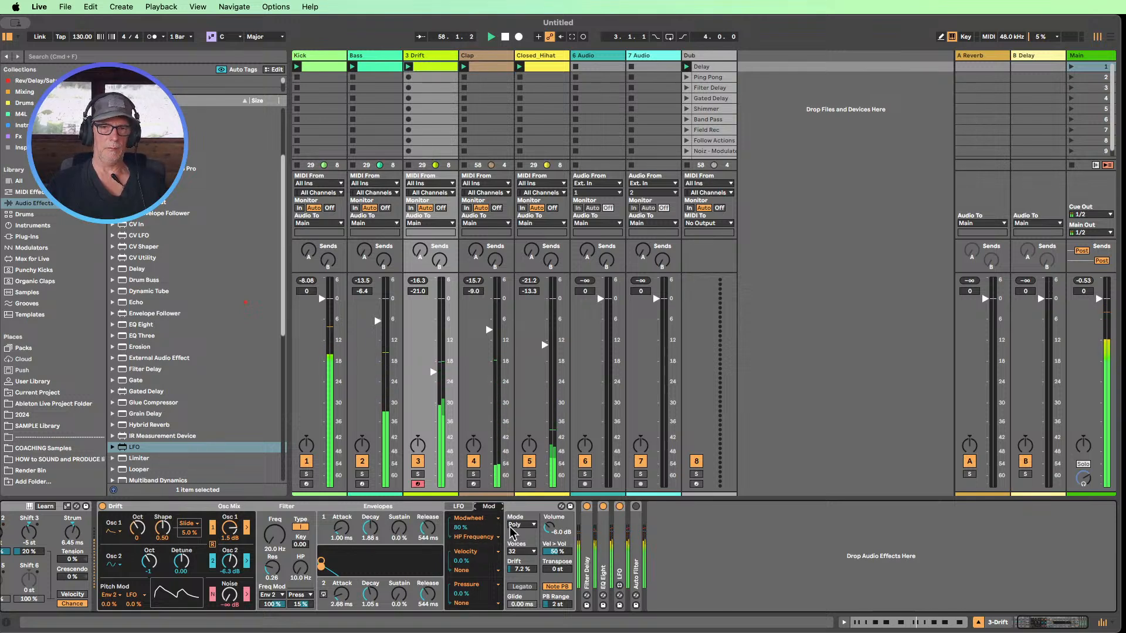
pyautogui.click(476, 519)
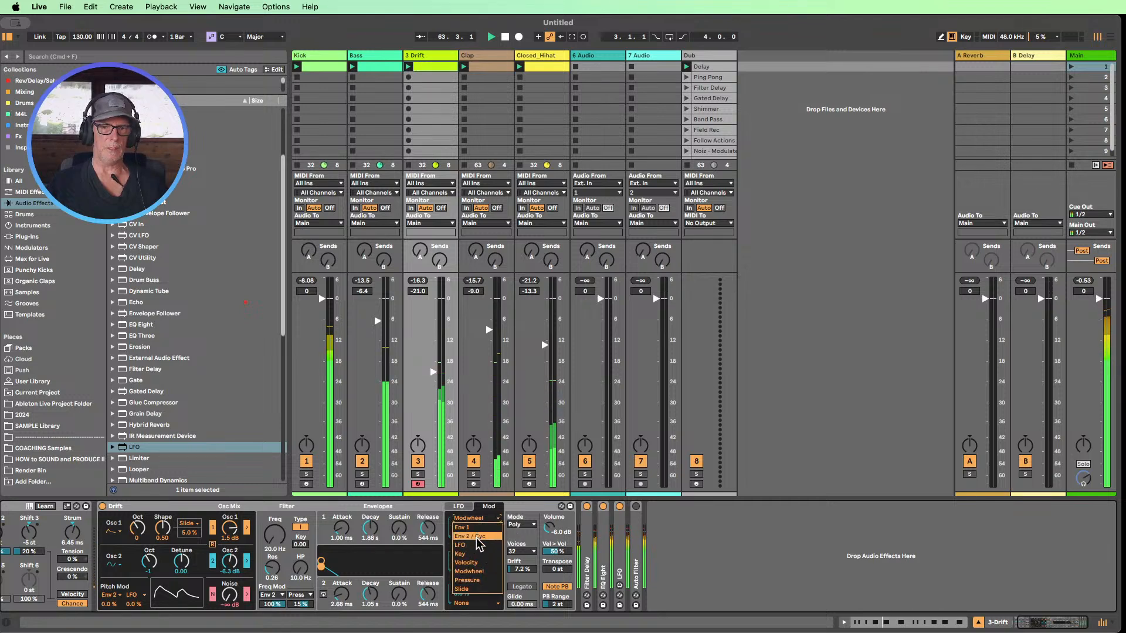
pyautogui.click(479, 550)
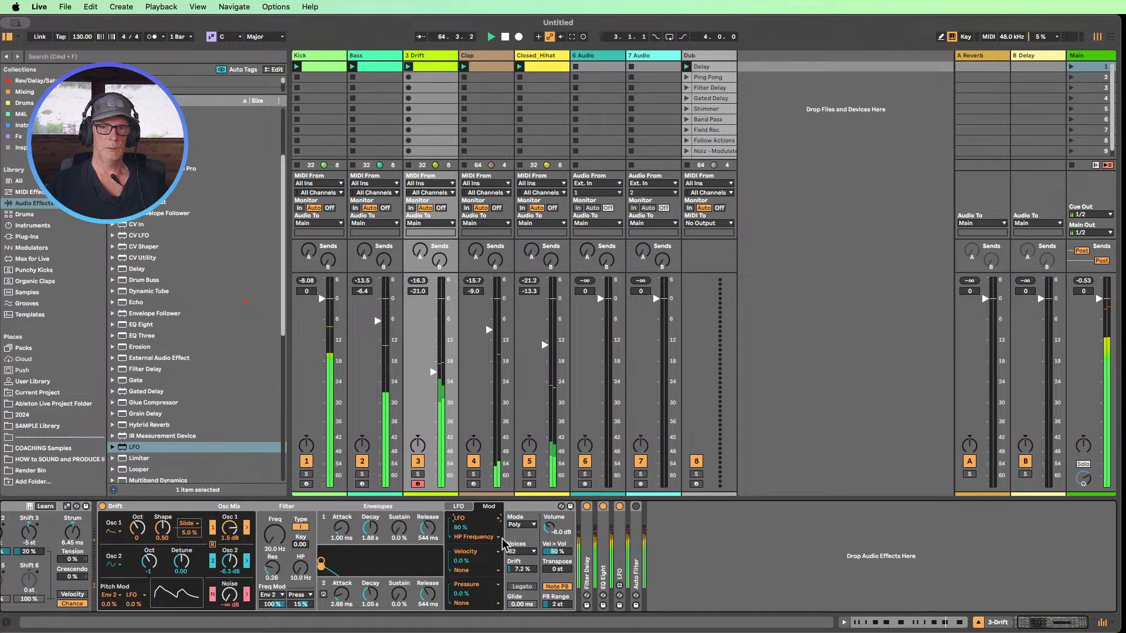
pyautogui.click(497, 538)
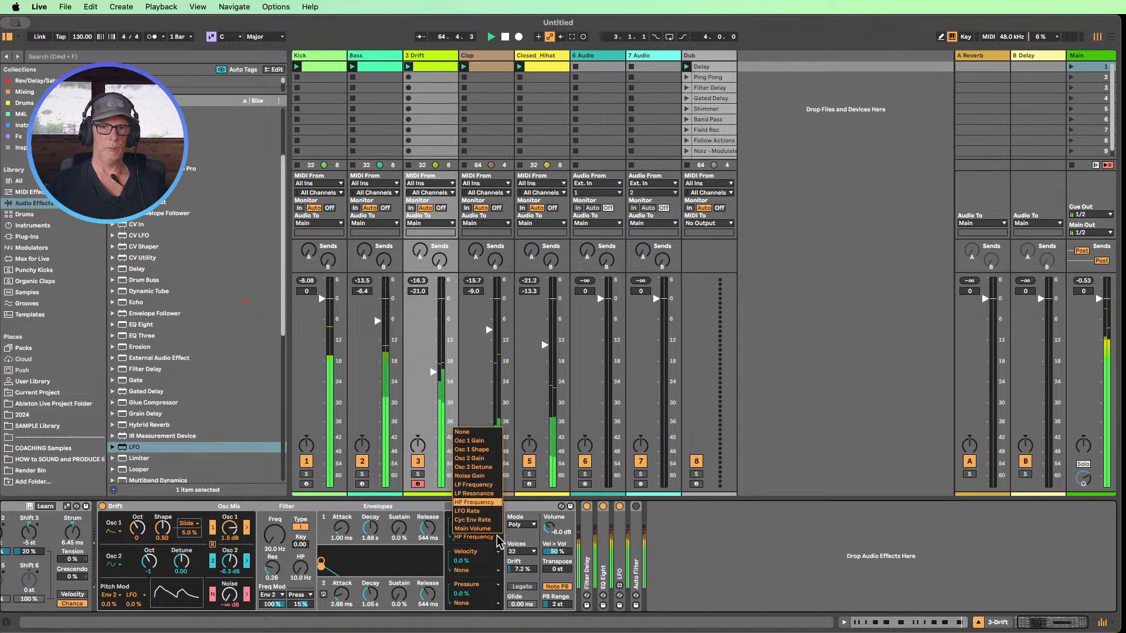
pyautogui.click(472, 449)
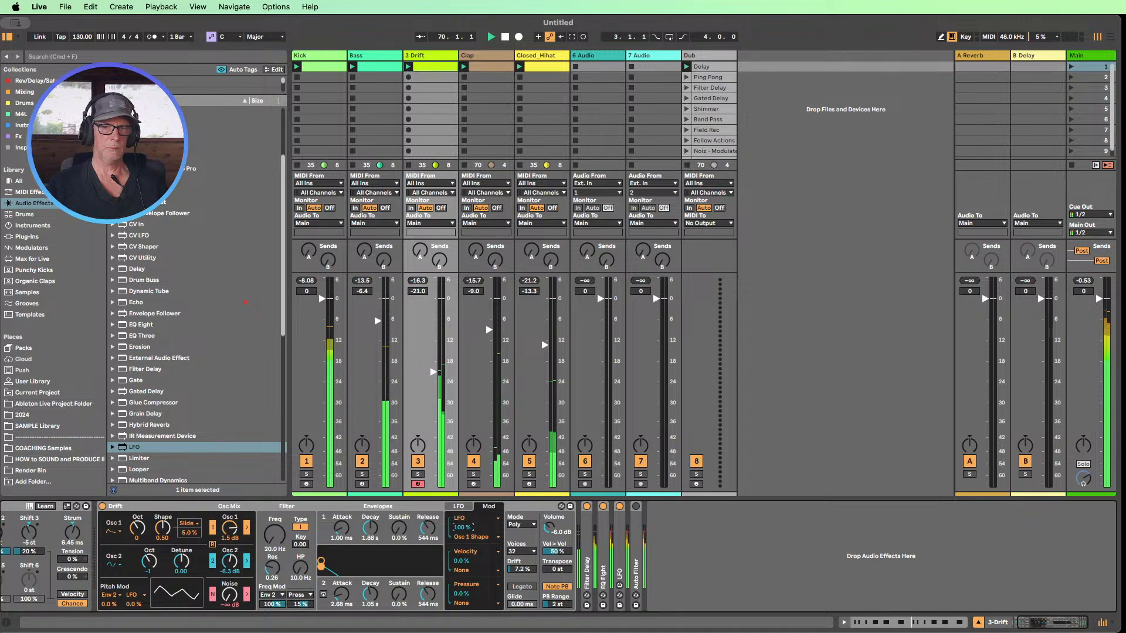
# - Try different Osc 1 Shape modulation amounts and a 62.3 Hz LFO rate, returning the rate to 0.40 Hz
pyautogui.moveTo(462, 527); pyautogui.dragTo(461, 529)
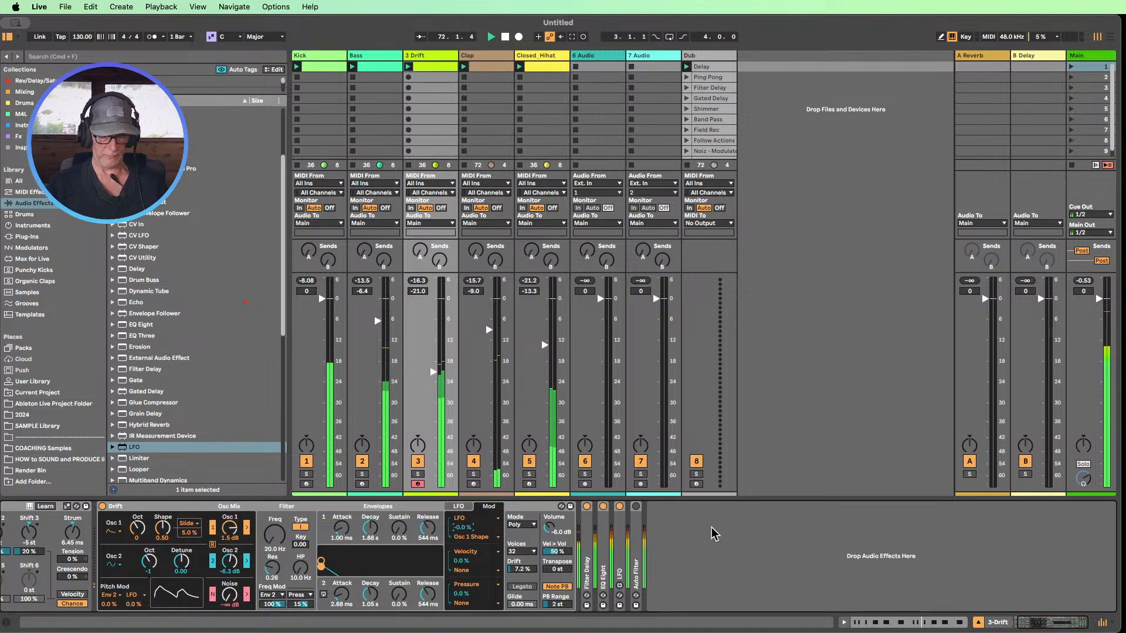
pyautogui.press('super+z')
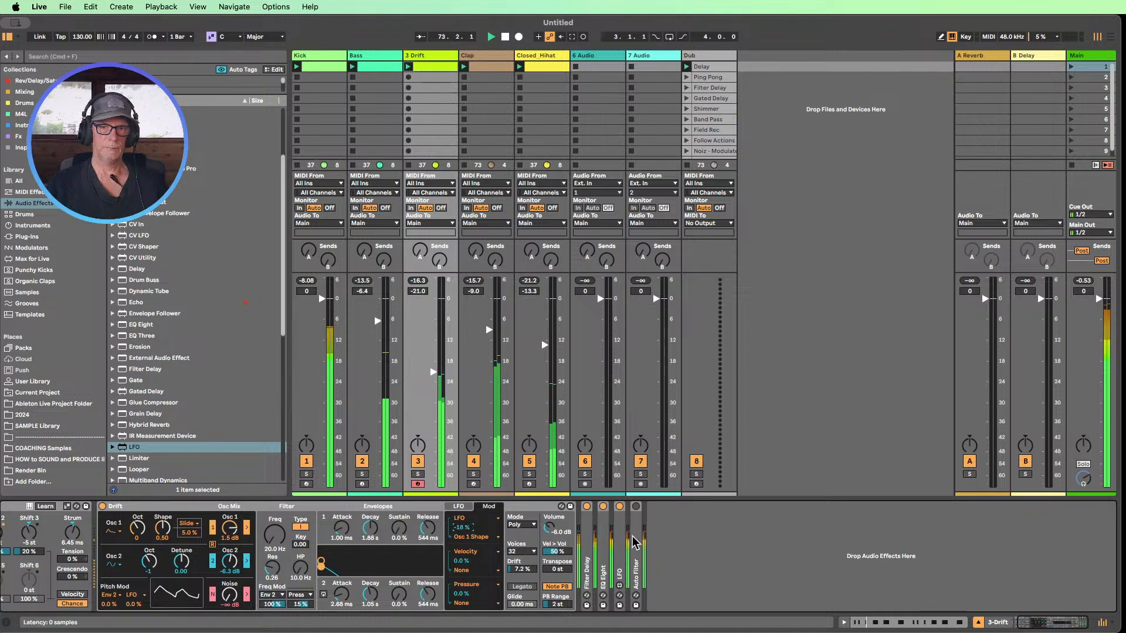
pyautogui.click(751, 541)
pyautogui.click(458, 506)
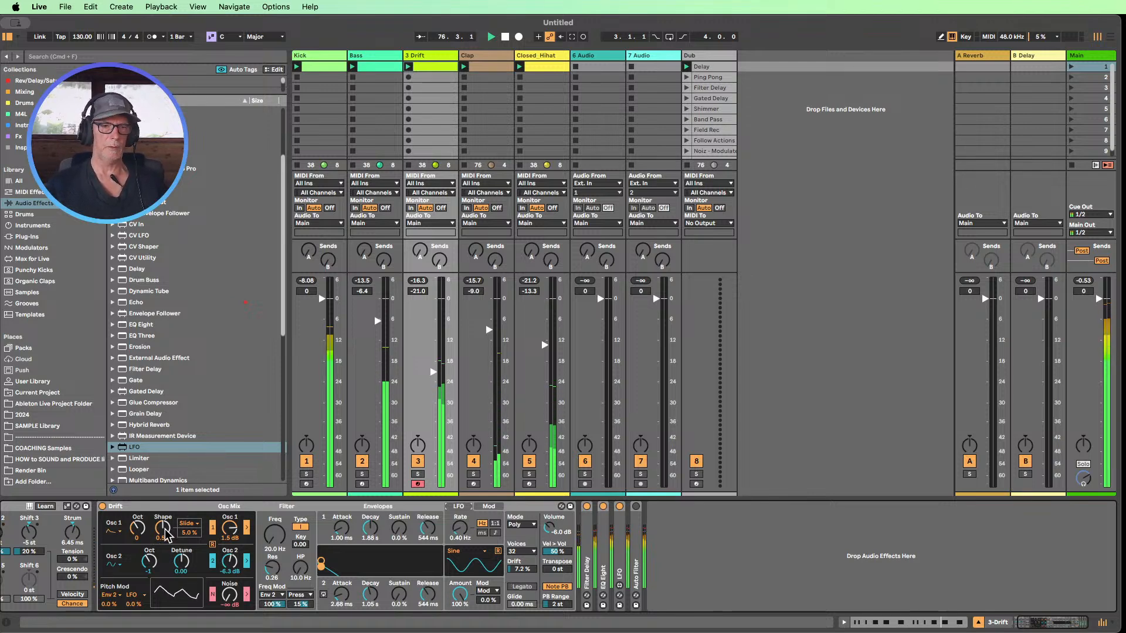
pyautogui.moveTo(459, 529); pyautogui.dragTo(460, 482)
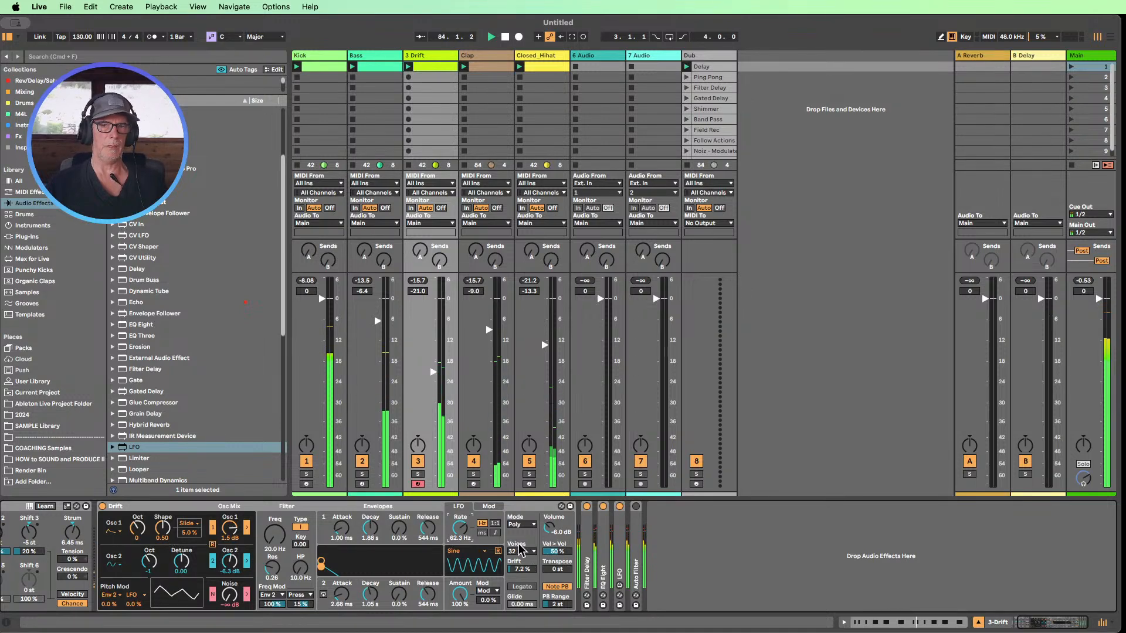
pyautogui.moveTo(461, 532); pyautogui.dragTo(461, 563)
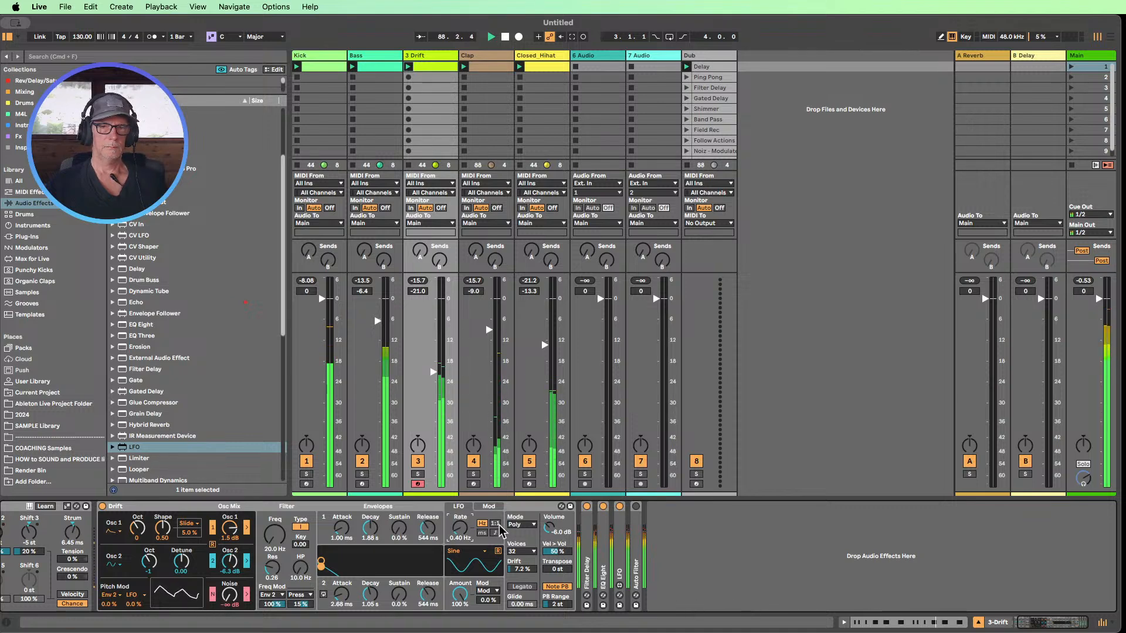
# - Set the amount of Drift's LFO modulation on Osc 1 Shape to 10%, trying 33% on the way
pyautogui.click(489, 507)
pyautogui.moveTo(460, 527); pyautogui.dragTo(460, 540)
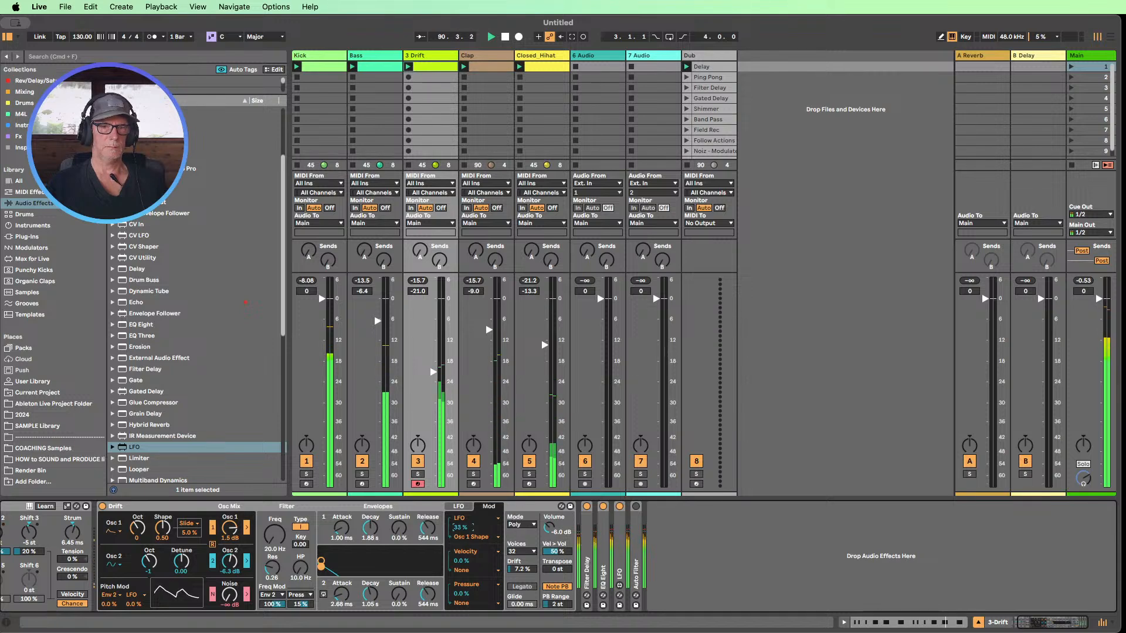
pyautogui.moveTo(460, 540); pyautogui.dragTo(460, 548)
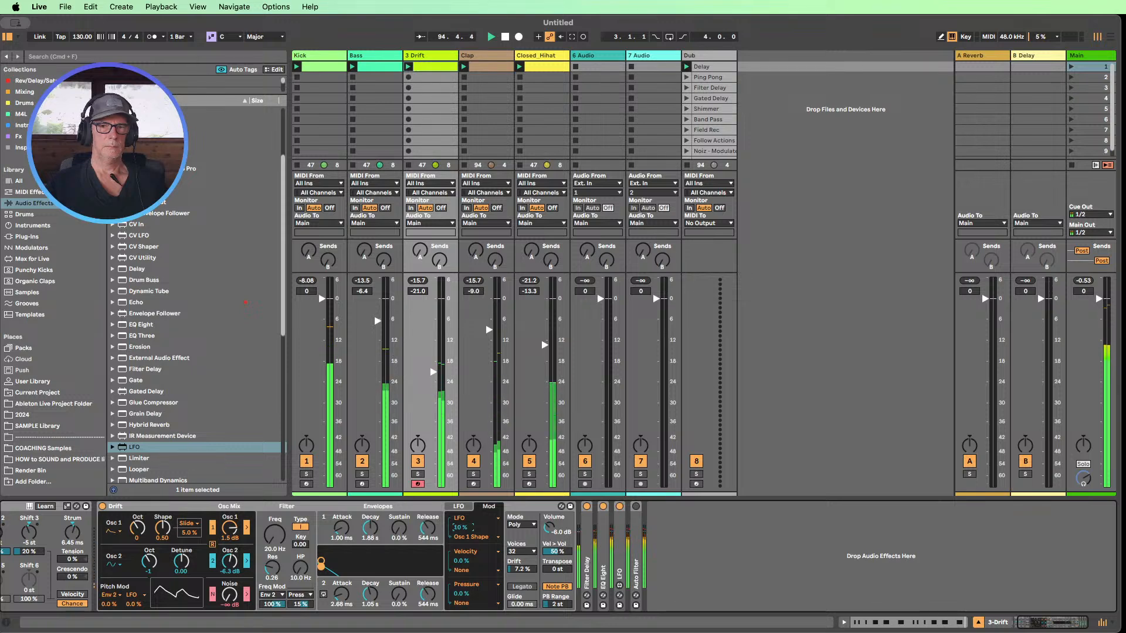
pyautogui.click(458, 506)
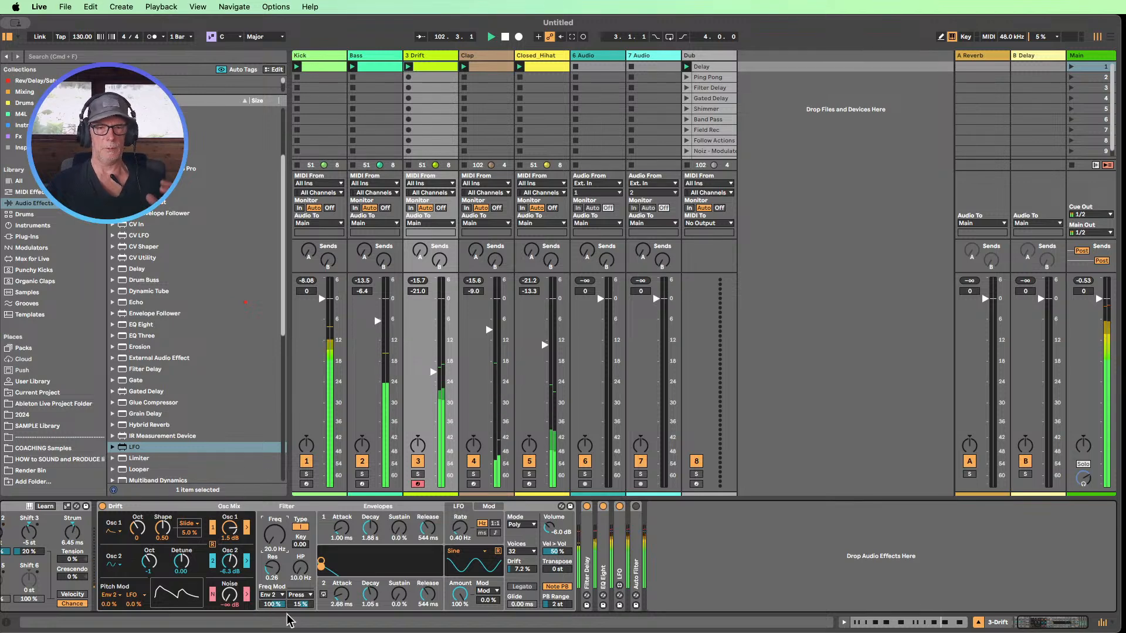
# - Set Drift's Env 2 filter frequency modulation to 60%, keeping the filter frequency at 20.0 Hz
pyautogui.moveTo(273, 604); pyautogui.dragTo(273, 621)
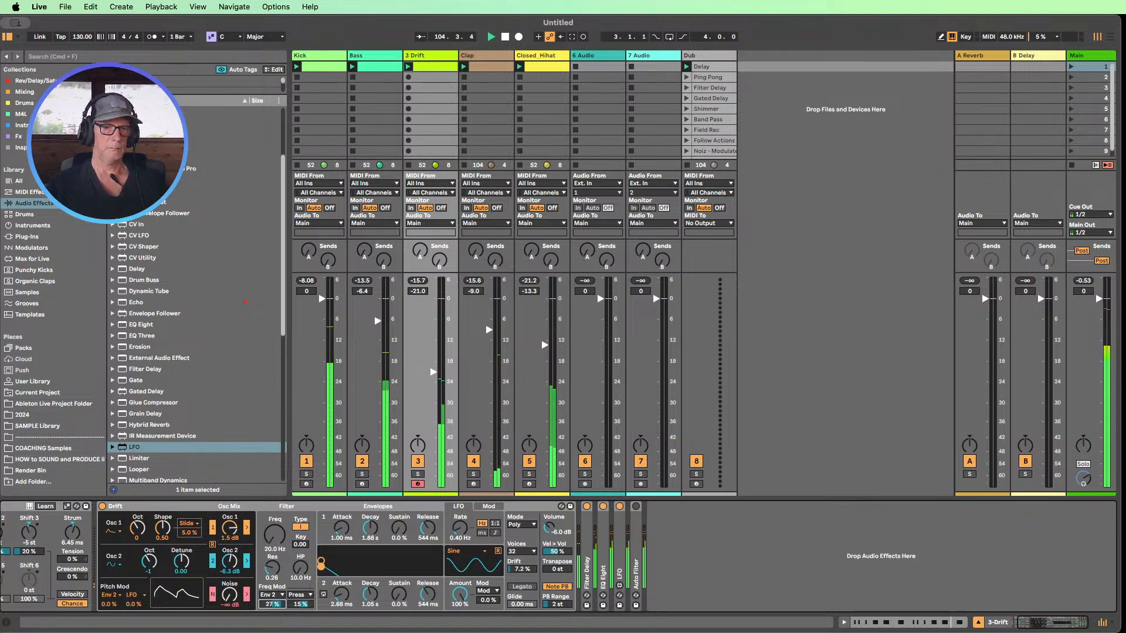
pyautogui.moveTo(274, 604); pyautogui.dragTo(273, 591)
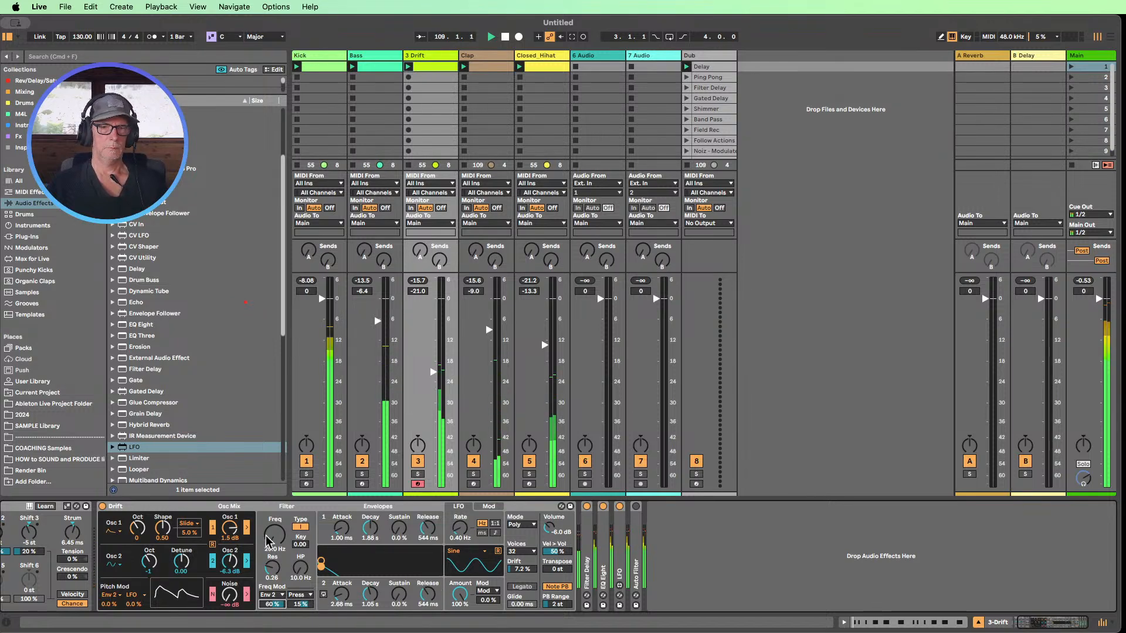
pyautogui.moveTo(274, 535)
pyautogui.mouseDown()
pyautogui.moveTo(274, 515)
pyautogui.moveTo(274, 542)
pyautogui.mouseUp()
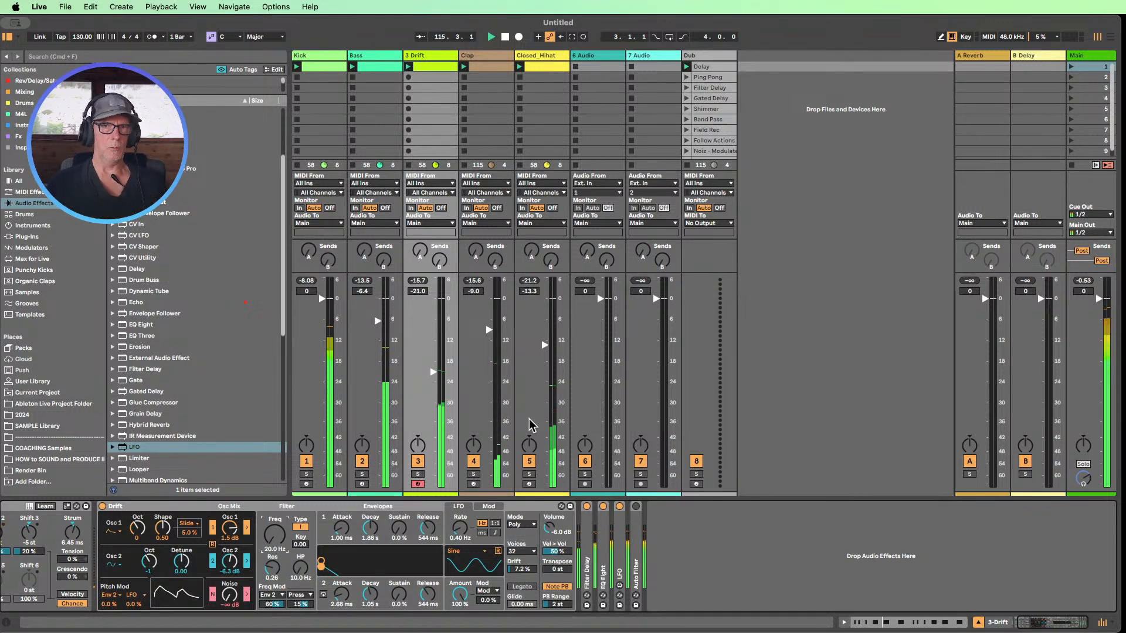
# - Stop playback, examine the notes in the Drift clip, and relaunch the first scene with the Drift track's devices in view
pyautogui.click(504, 38)
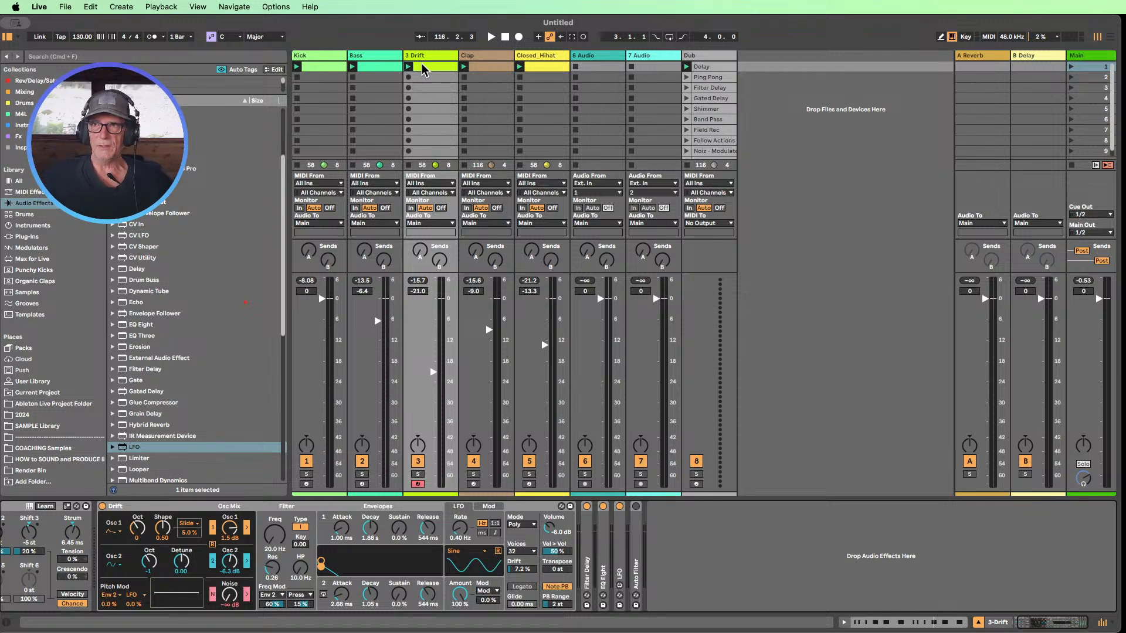
pyautogui.moveTo(378, 27); pyautogui.dragTo(380, 26)
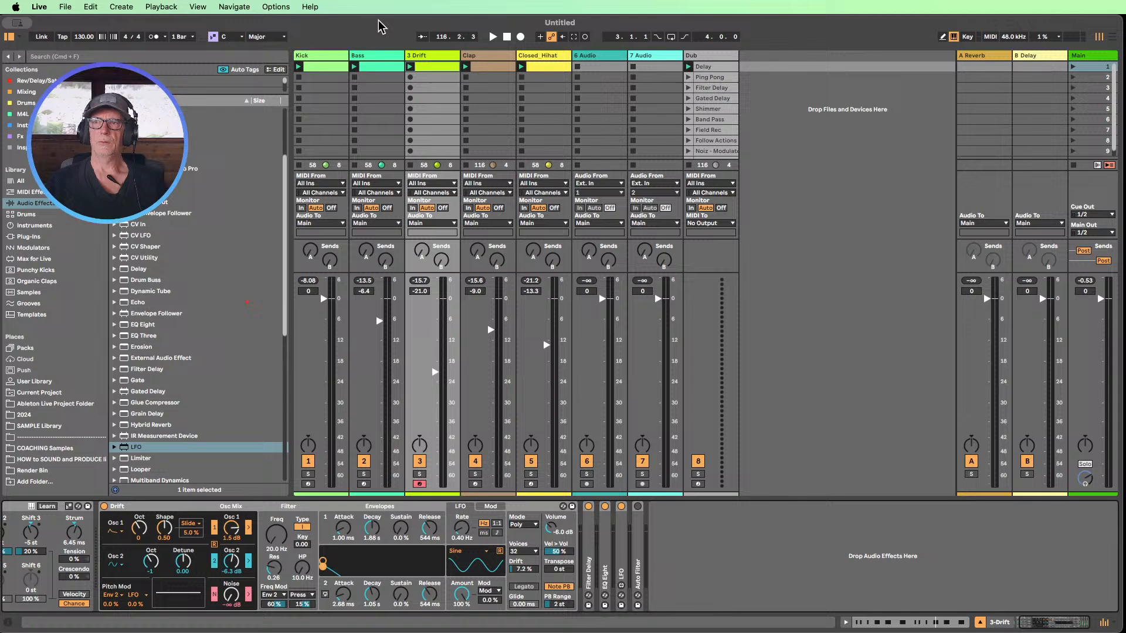
pyautogui.doubleClick(429, 69)
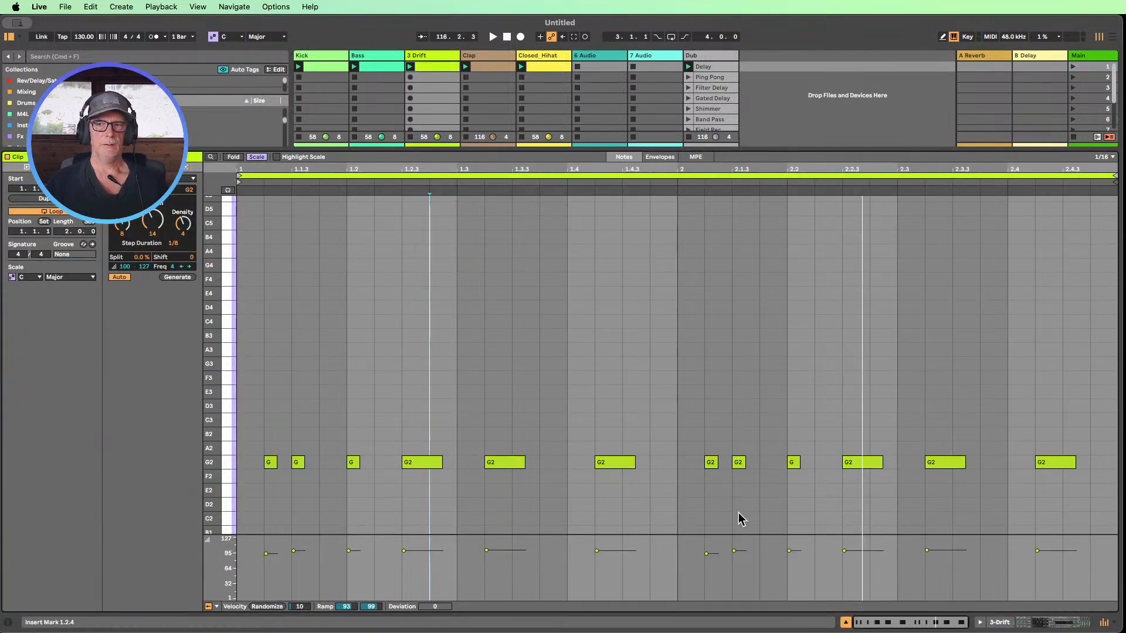
pyautogui.click(998, 620)
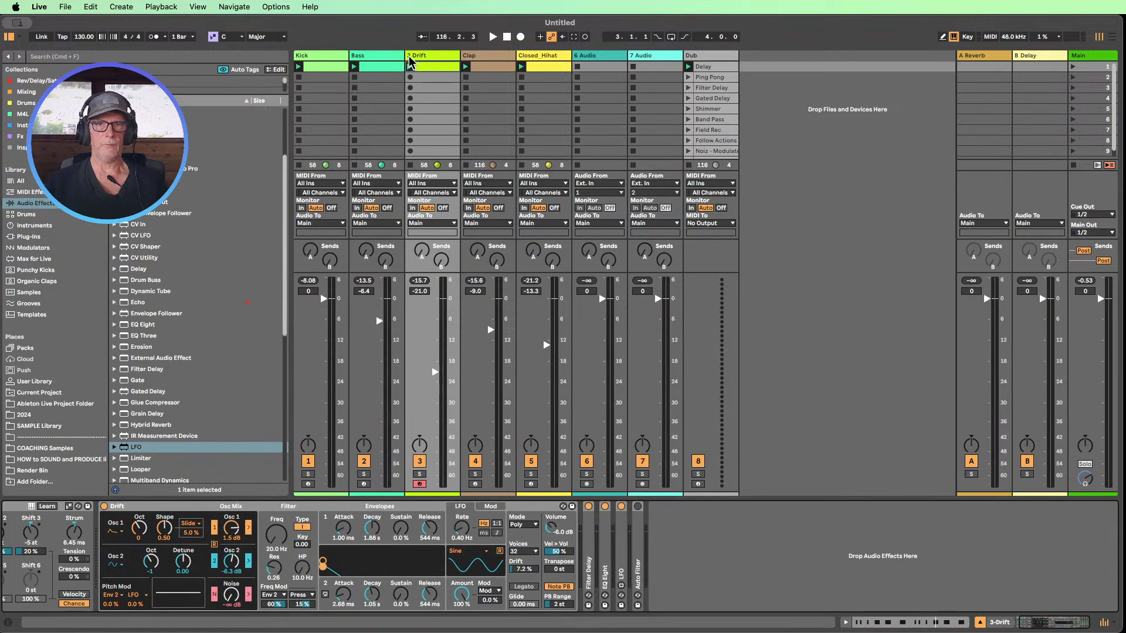
pyautogui.click(1074, 67)
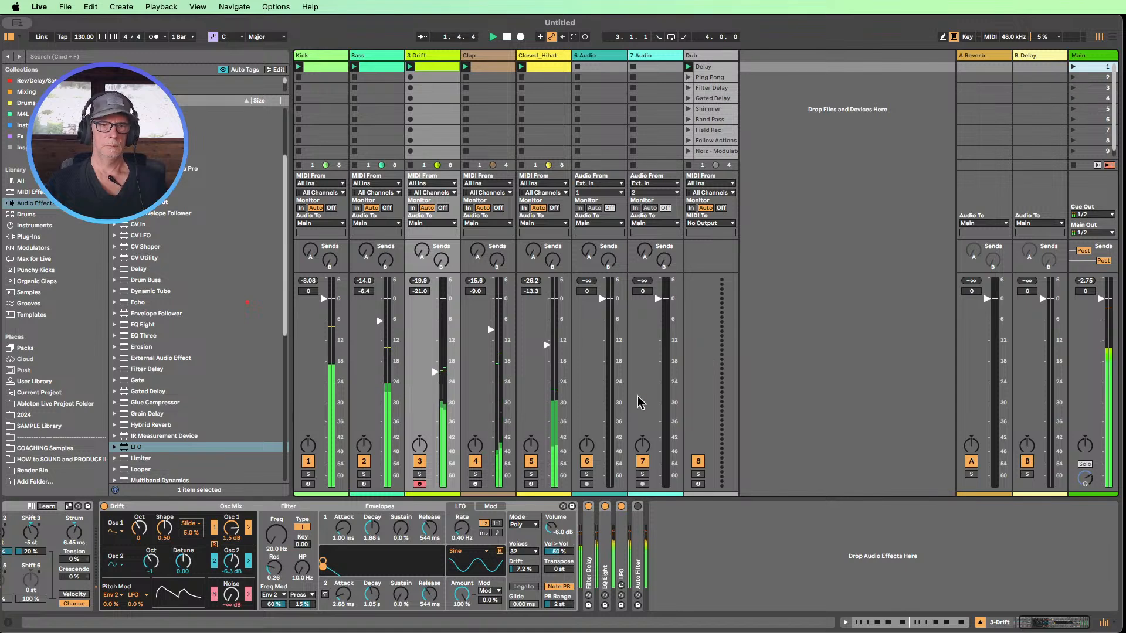
pyautogui.moveTo(1046, 623); pyautogui.dragTo(1007, 623)
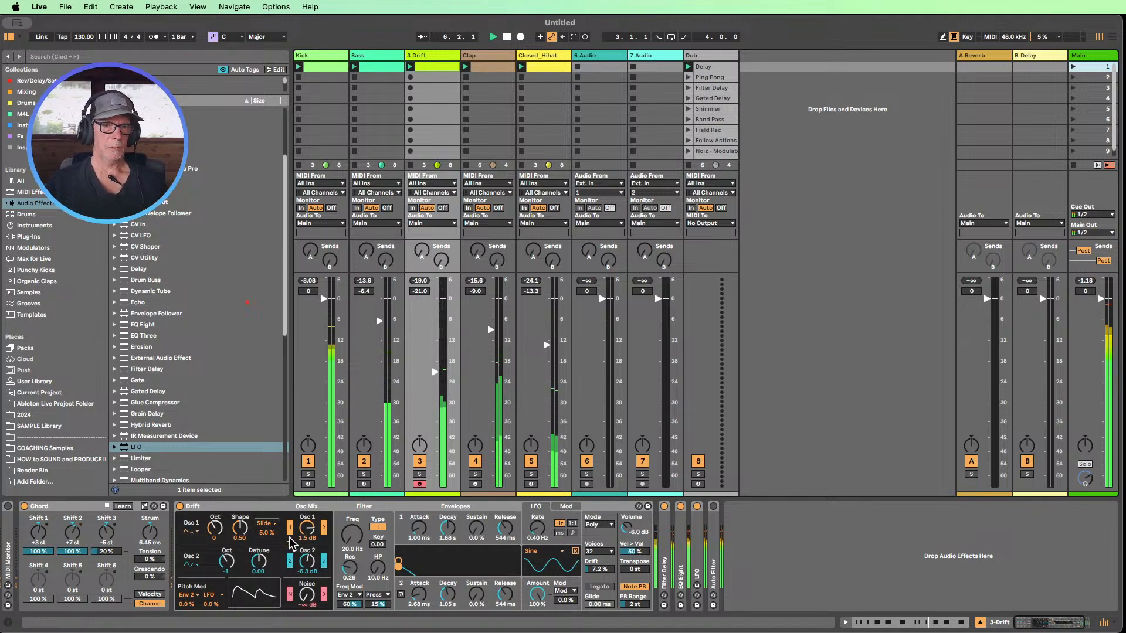
pyautogui.click(352, 537)
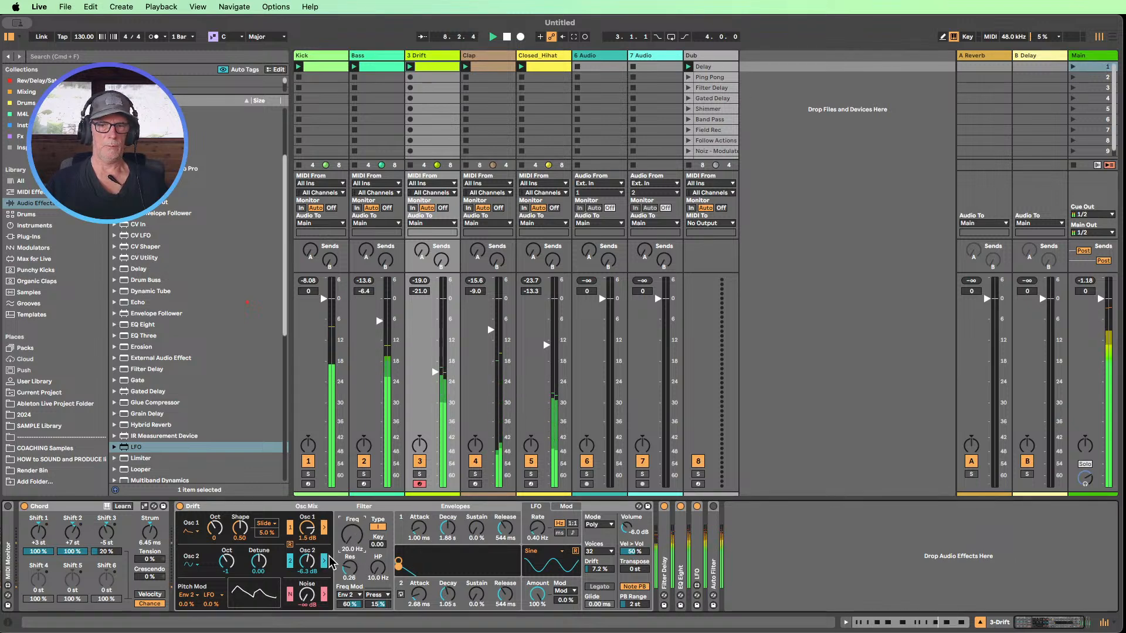
pyautogui.click(572, 591)
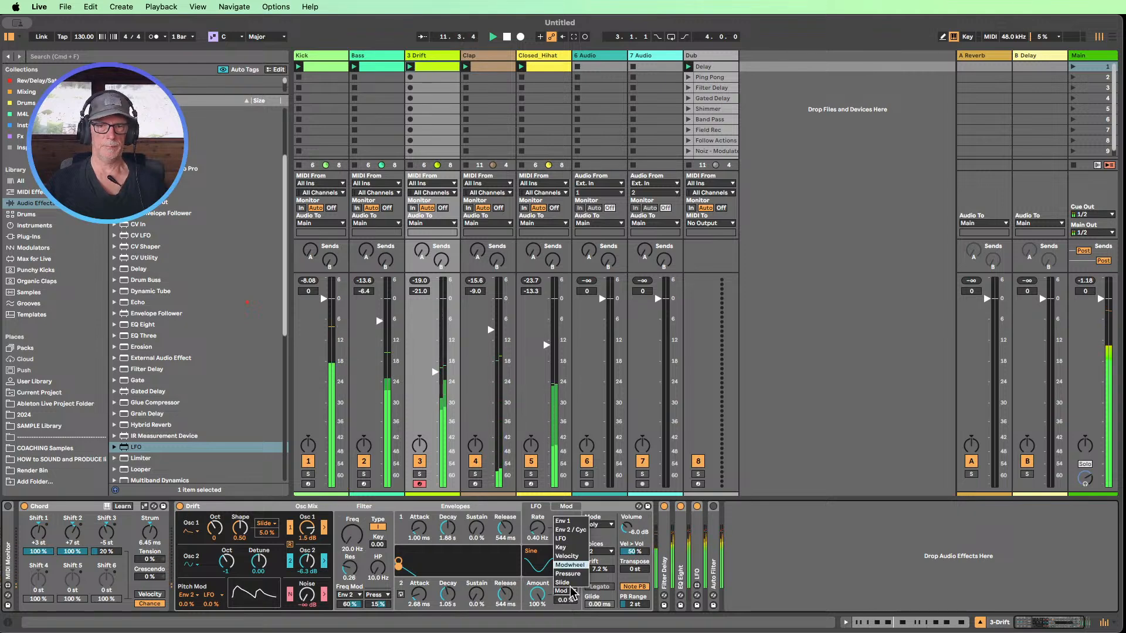
pyautogui.click(804, 560)
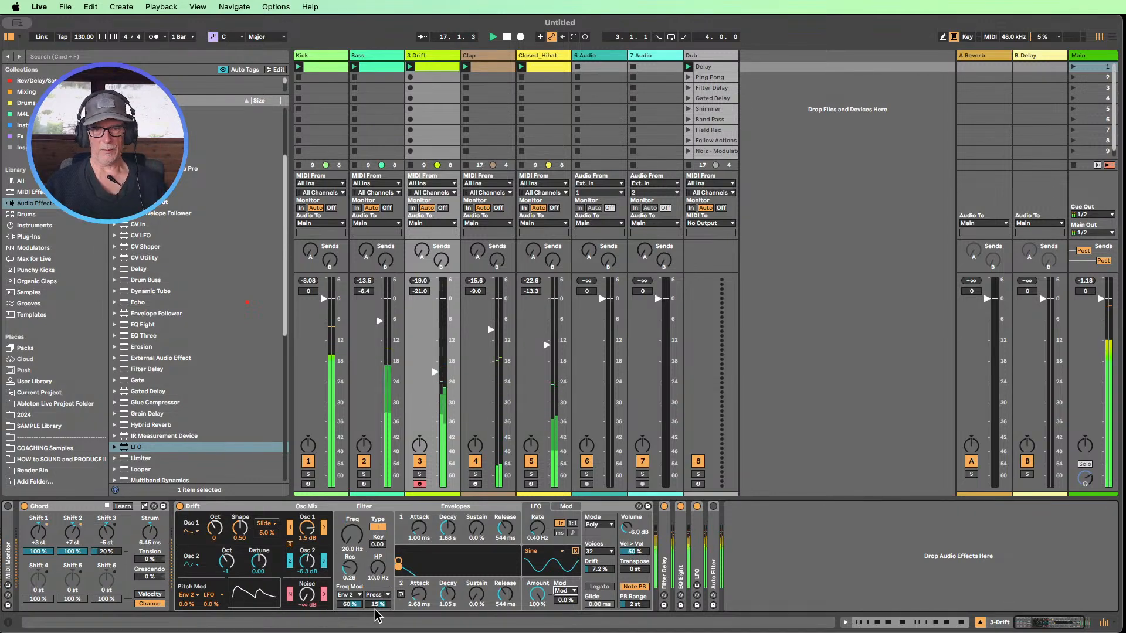
# - Set Drift's second filter frequency modulation source to LFO, trying amounts of 57% and 29% before returning the amount to 0%
pyautogui.click(378, 595)
pyautogui.click(375, 543)
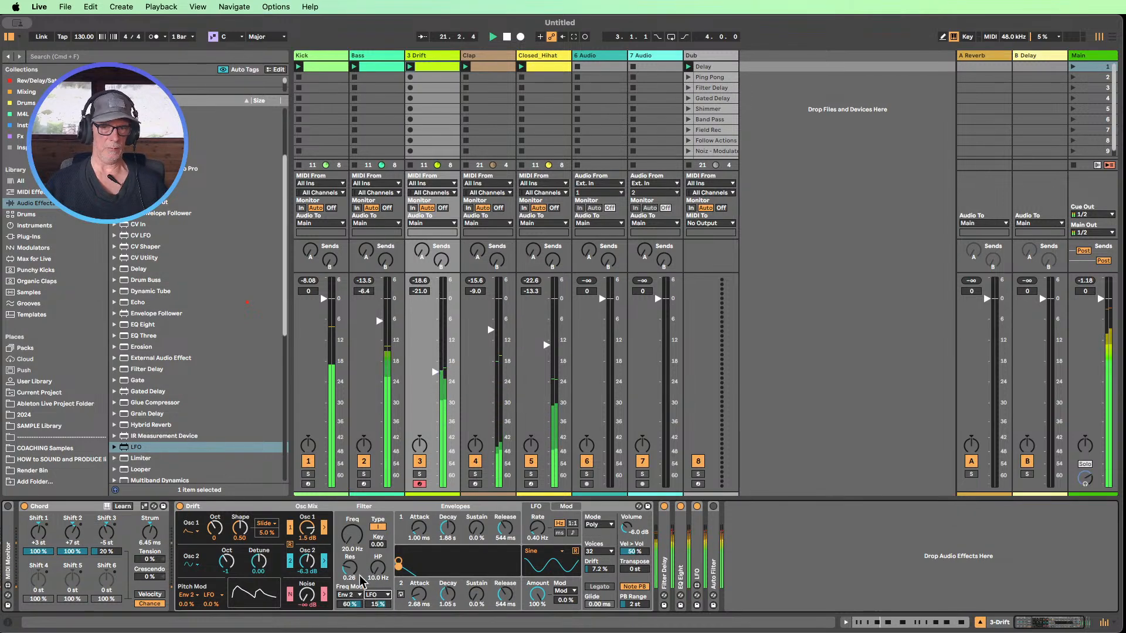
pyautogui.moveTo(379, 604); pyautogui.dragTo(378, 554)
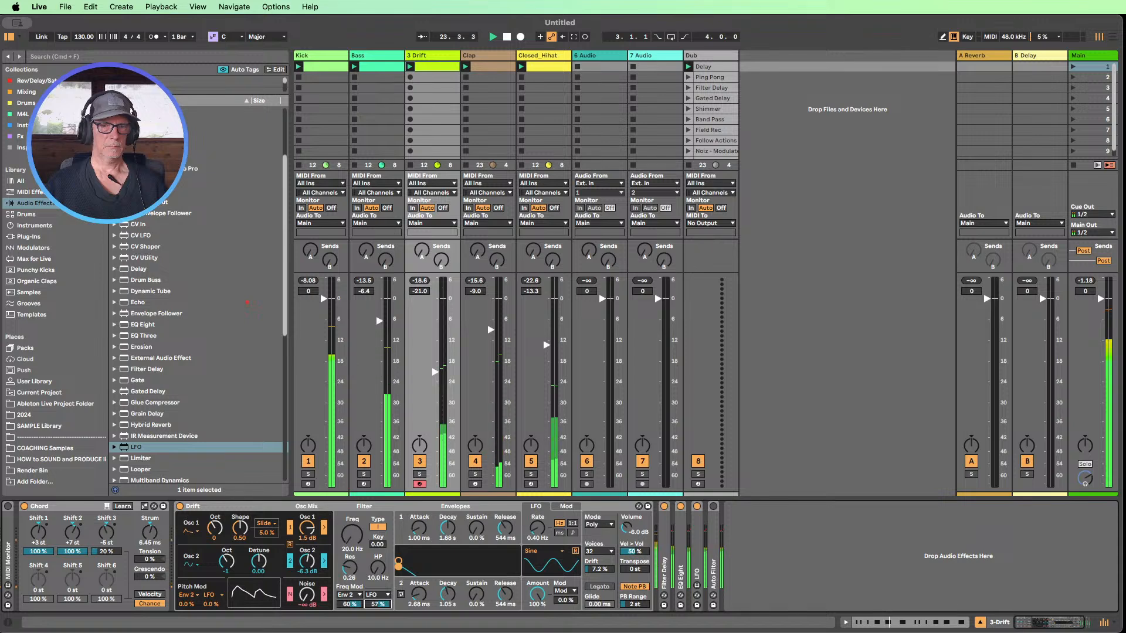
pyautogui.moveTo(378, 604); pyautogui.dragTo(379, 606)
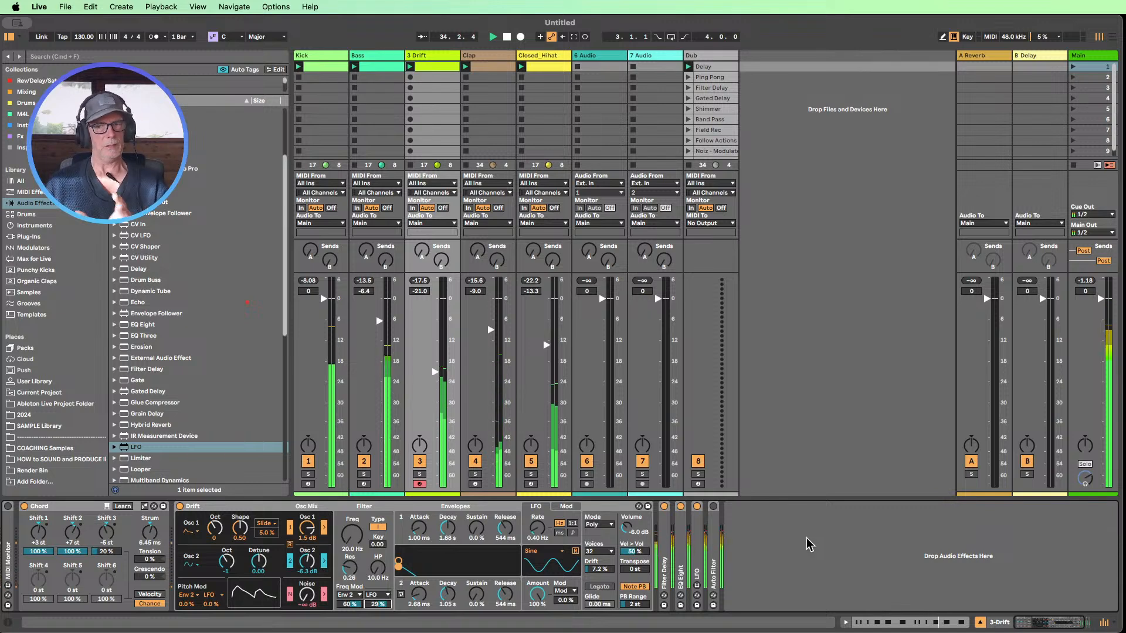
pyautogui.doubleClick(698, 545)
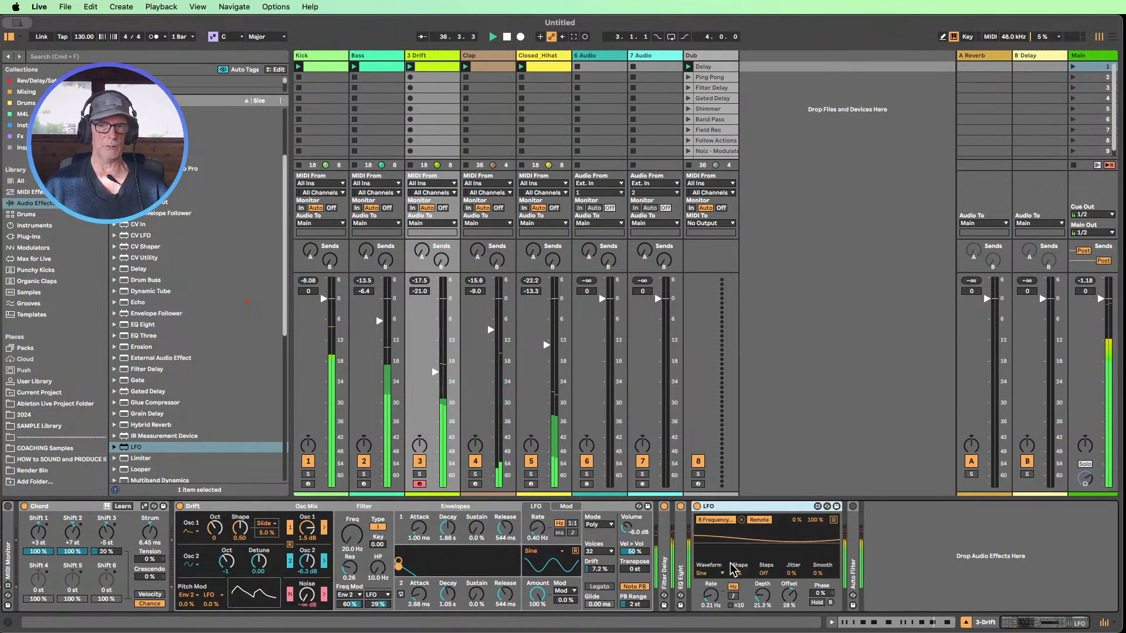
pyautogui.doubleClick(378, 604)
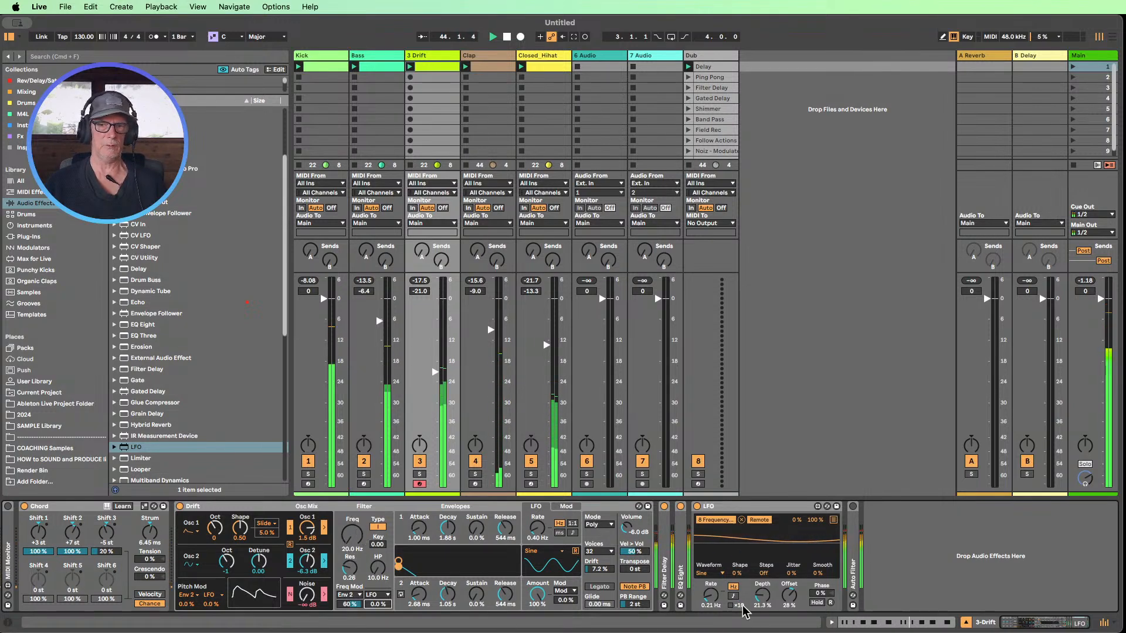
# - Map the LFO device's second target to Drift's filter frequency in Remote mode with a maximum range of 31%
pyautogui.click(833, 520)
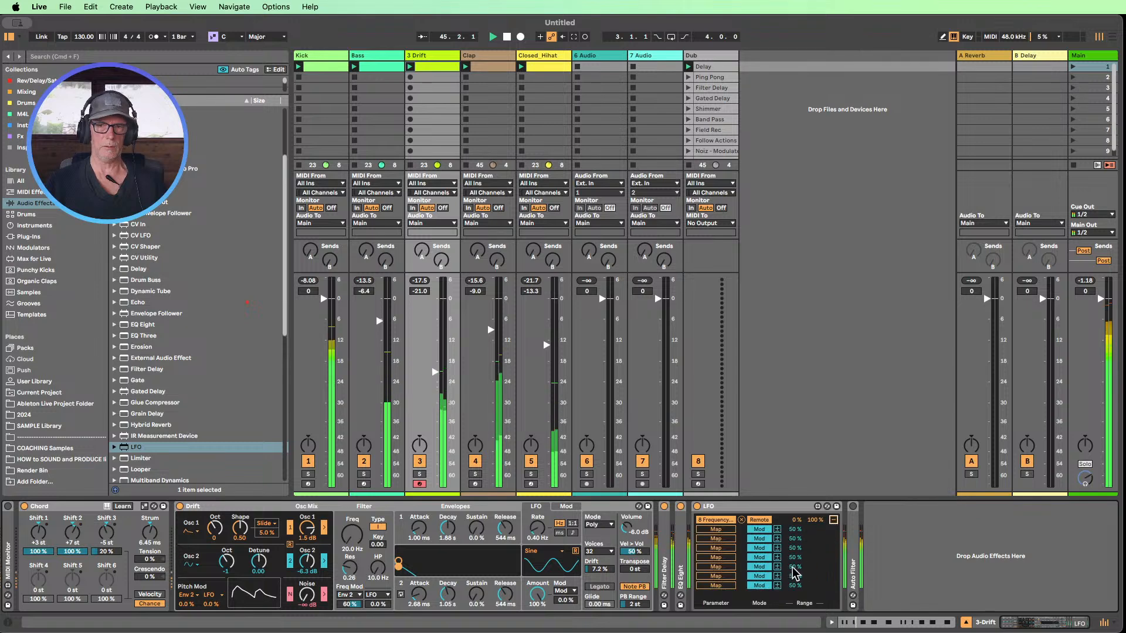
pyautogui.click(714, 530)
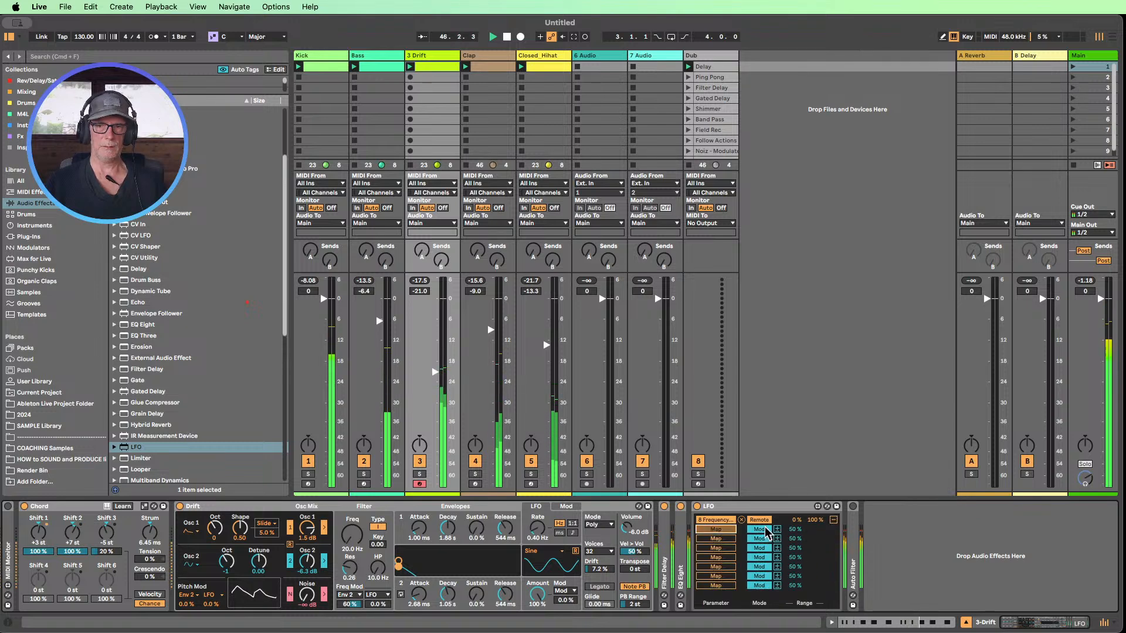
pyautogui.click(352, 533)
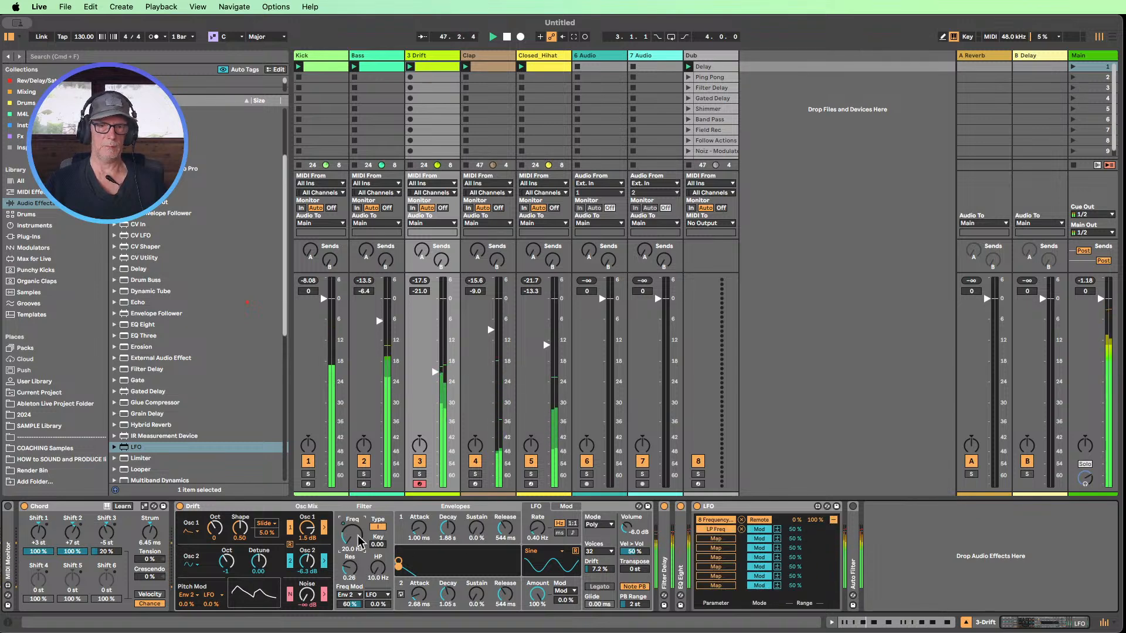
pyautogui.click(759, 529)
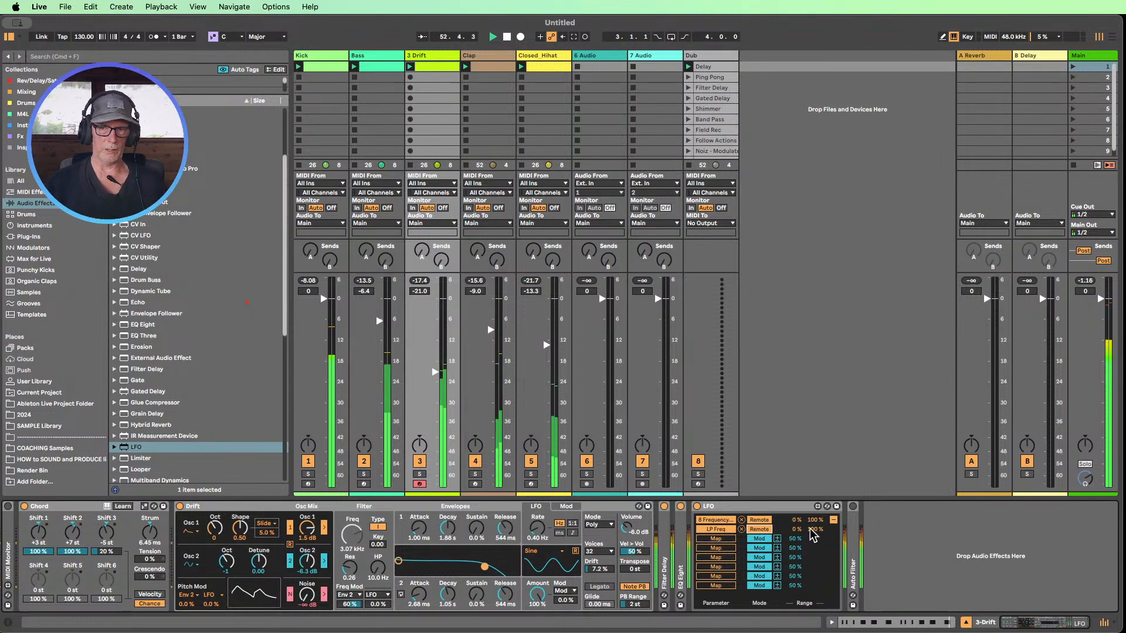
pyautogui.moveTo(815, 529); pyautogui.dragTo(815, 564)
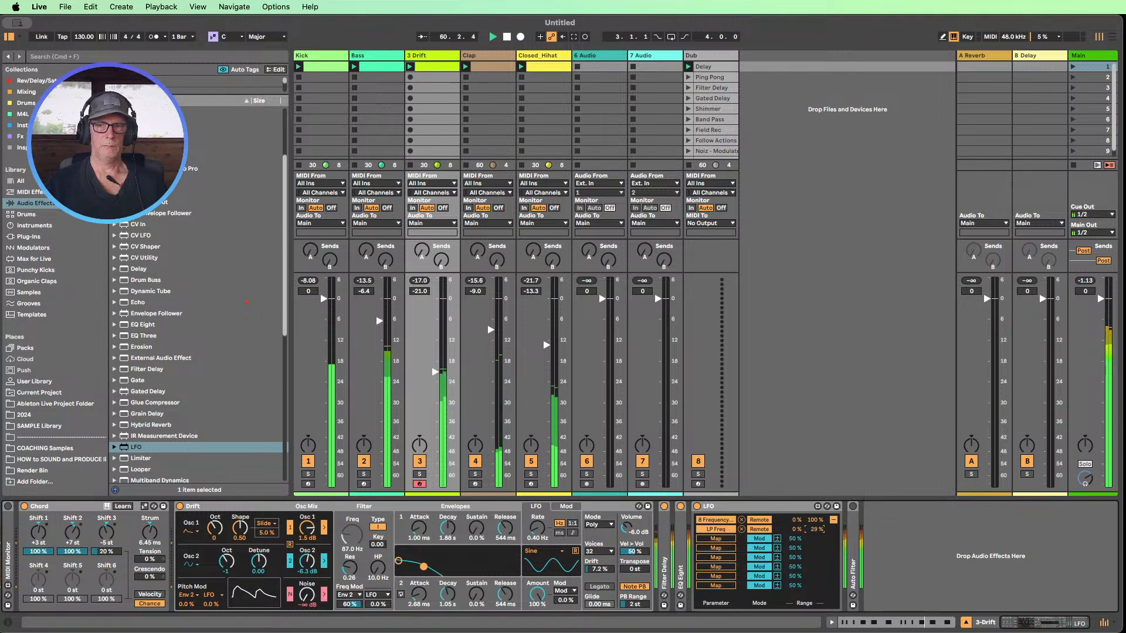
pyautogui.moveTo(815, 529); pyautogui.dragTo(815, 527)
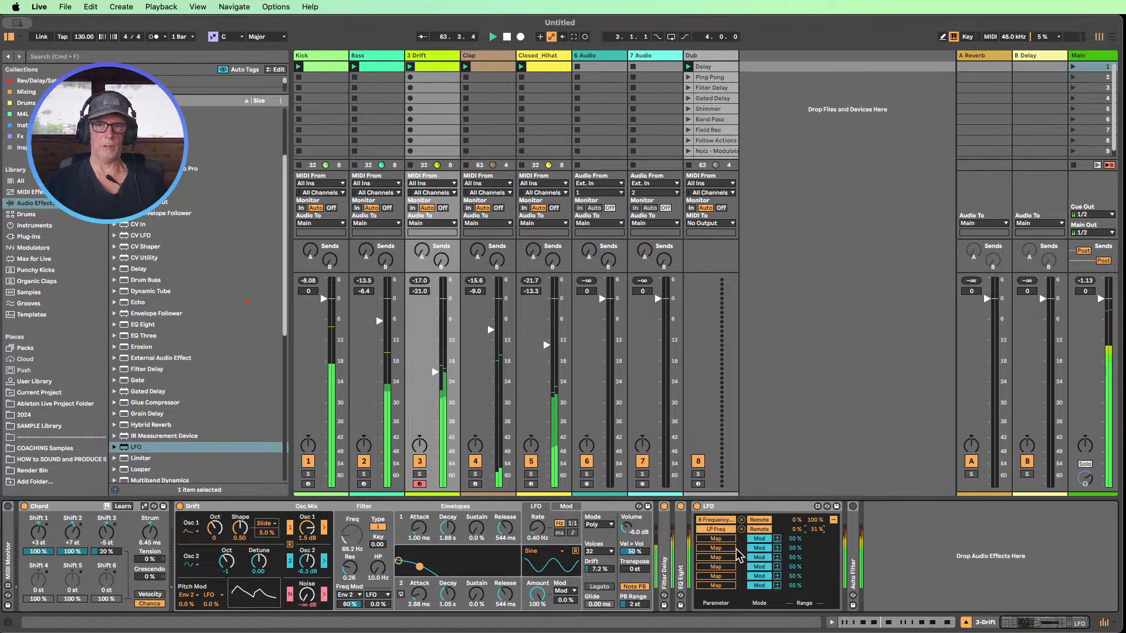
pyautogui.click(833, 520)
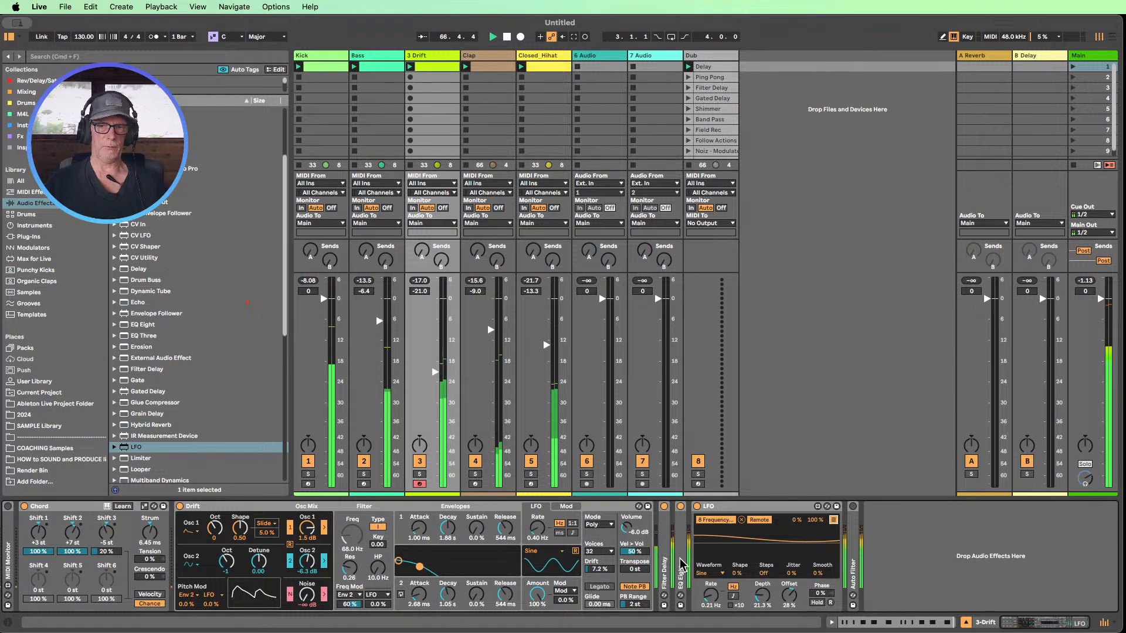
# - Examine the EQ Eight curve and the LFO device's mappings, restart playback, and fold both devices
pyautogui.doubleClick(682, 527)
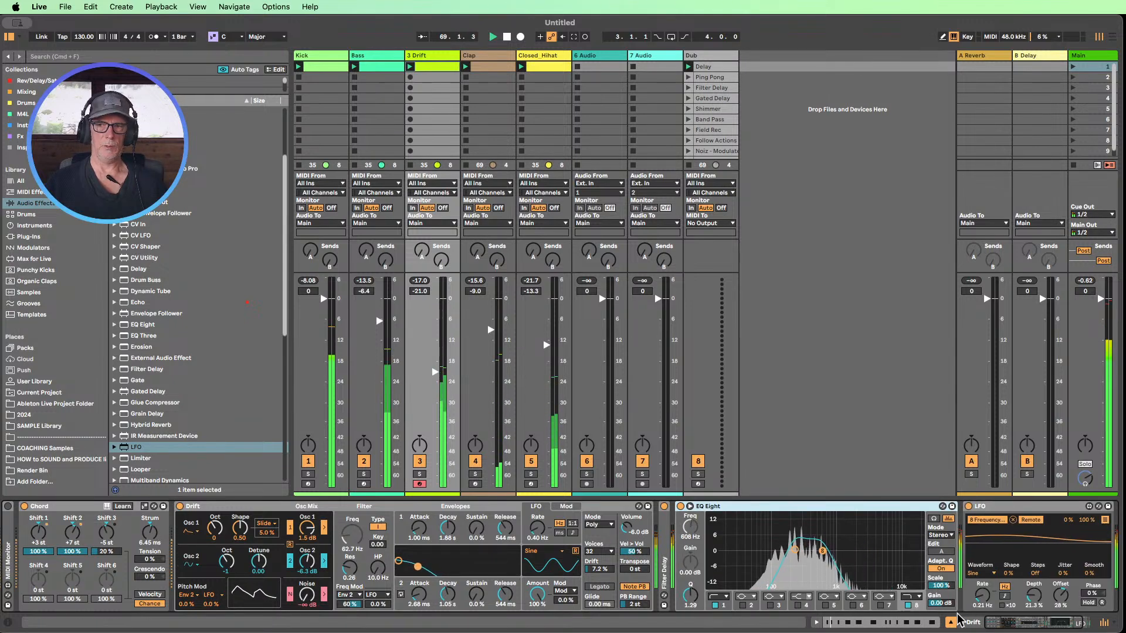
pyautogui.hscroll(3, 1017, 622)
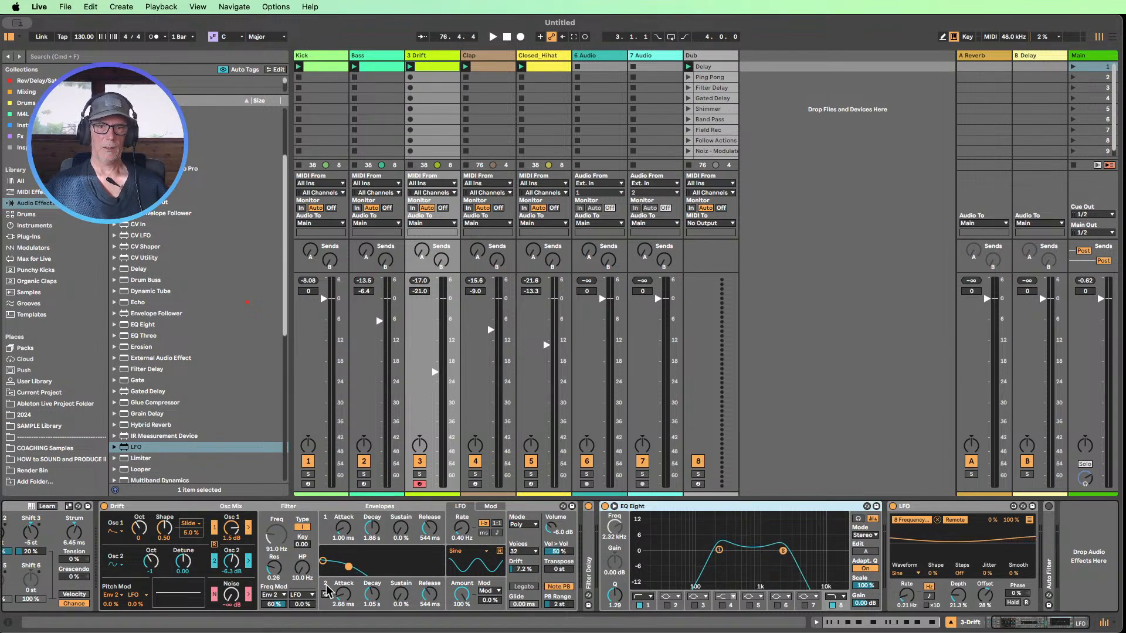
pyautogui.click(1029, 520)
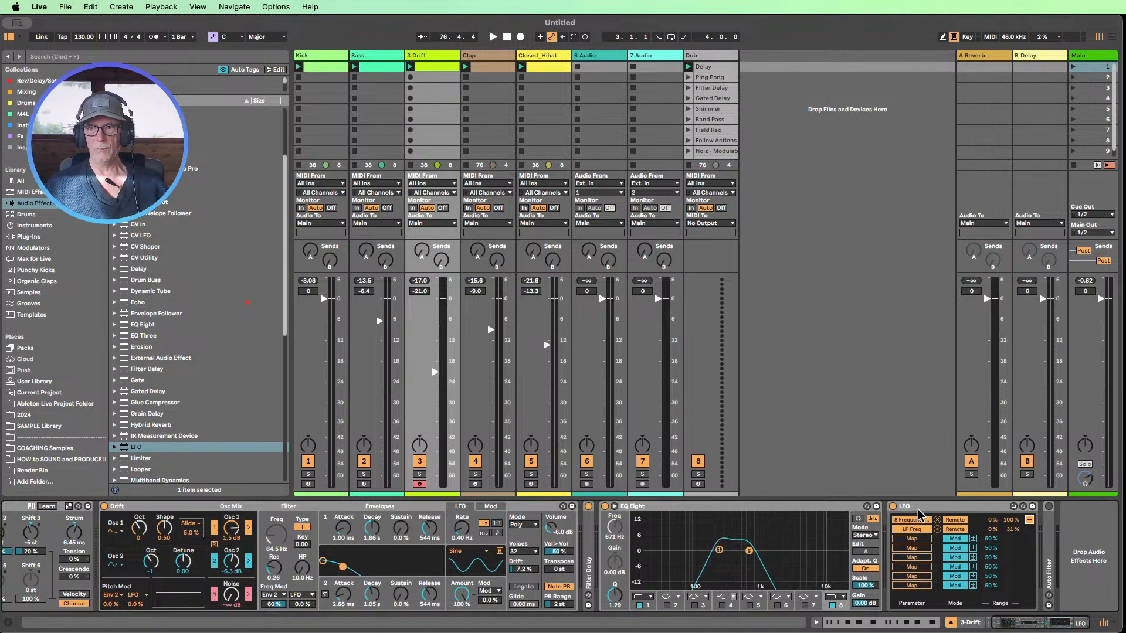
pyautogui.click(1029, 519)
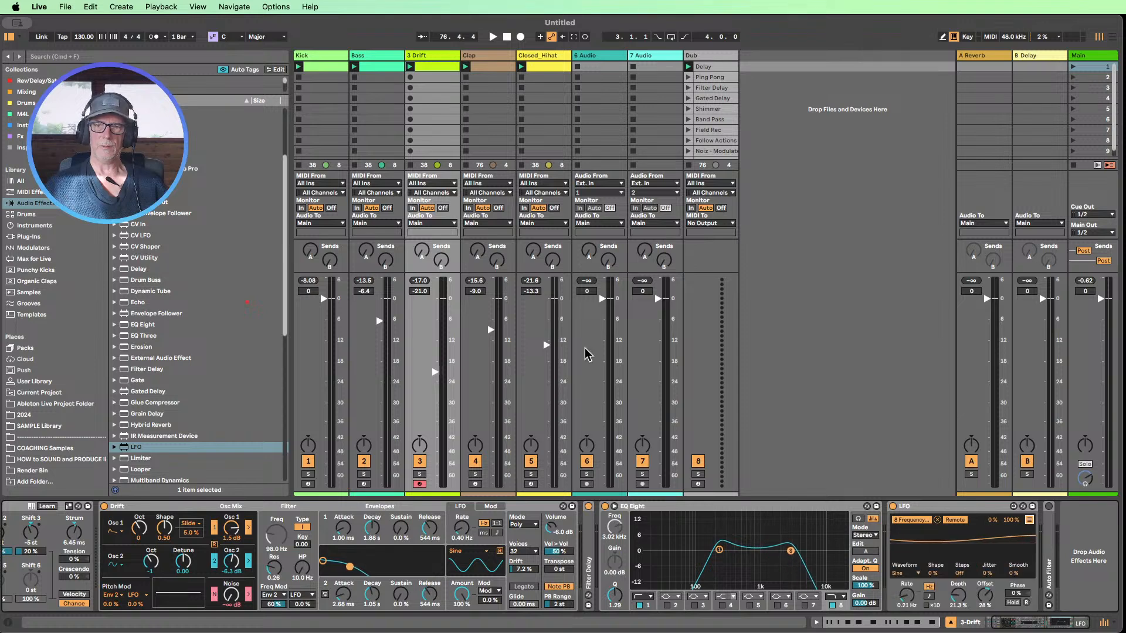
pyautogui.click(492, 37)
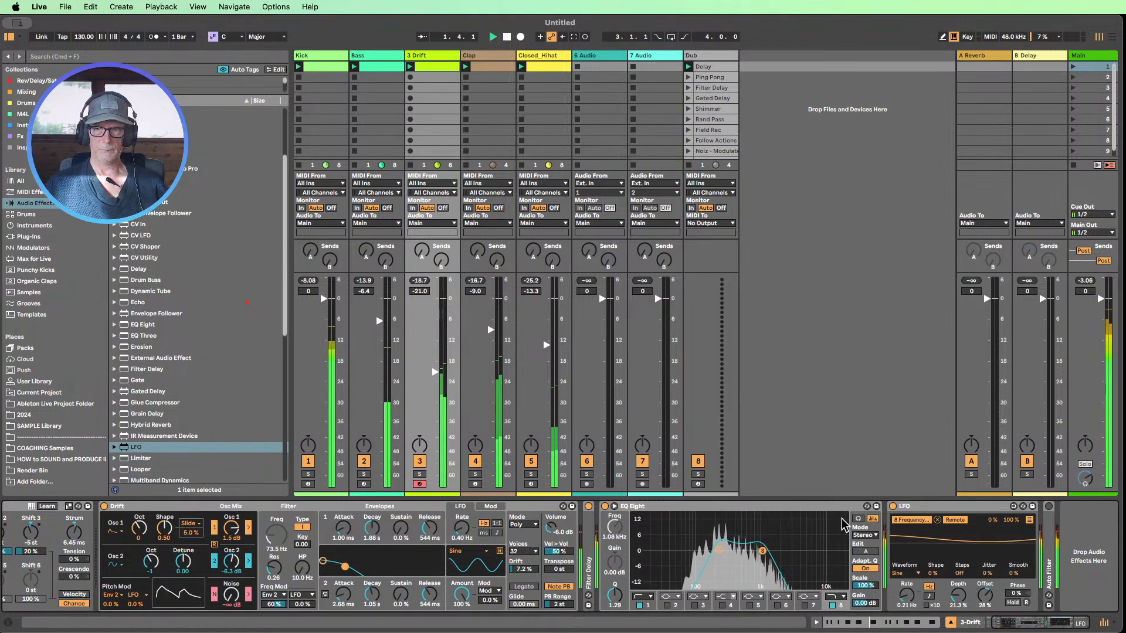
pyautogui.doubleClick(927, 506)
pyautogui.doubleClick(788, 508)
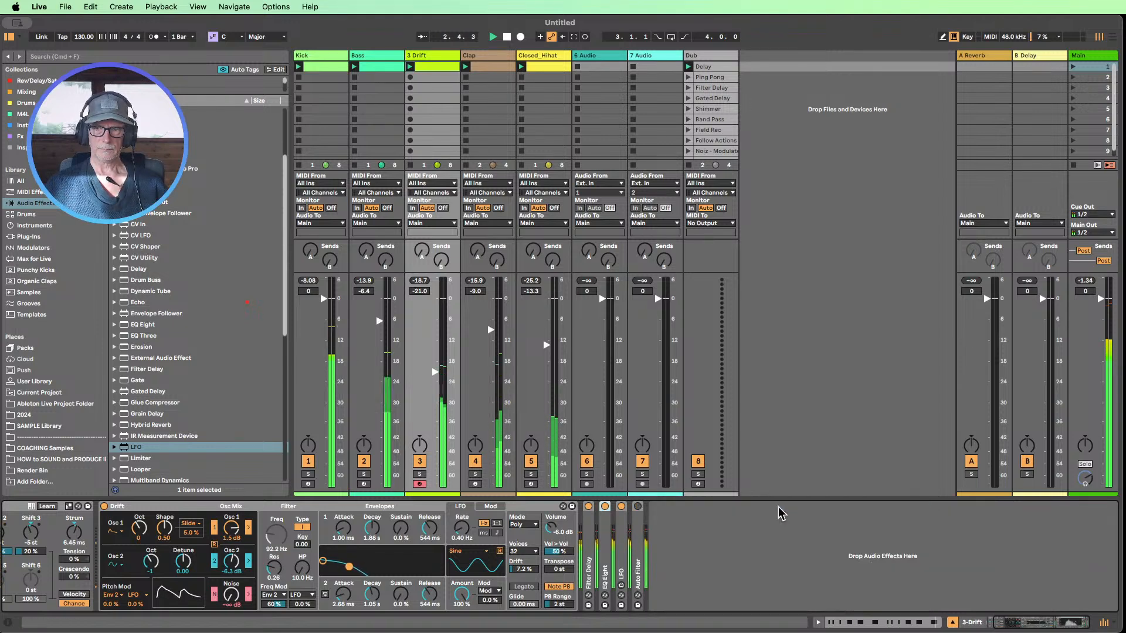
# - Replace Auto Filter at the end of the Drift track's chain with Hybrid Reverb and set its Dry/Wet to 25%
pyautogui.click(640, 538)
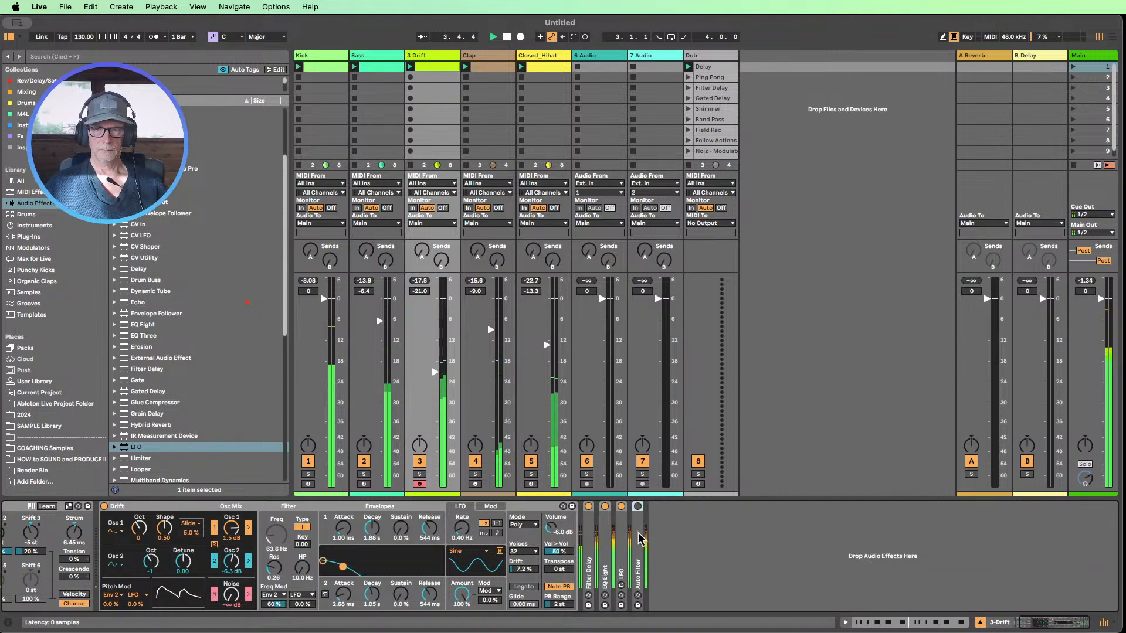
pyautogui.press('Delete')
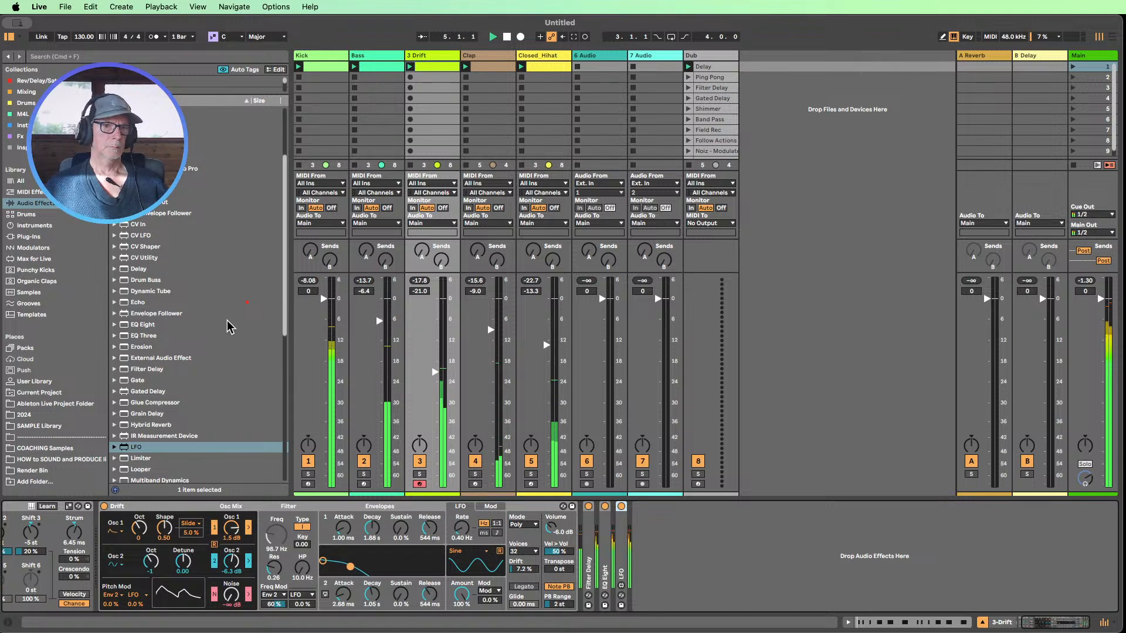
pyautogui.scroll(-3, 157, 287)
pyautogui.moveTo(156, 393); pyautogui.dragTo(645, 563)
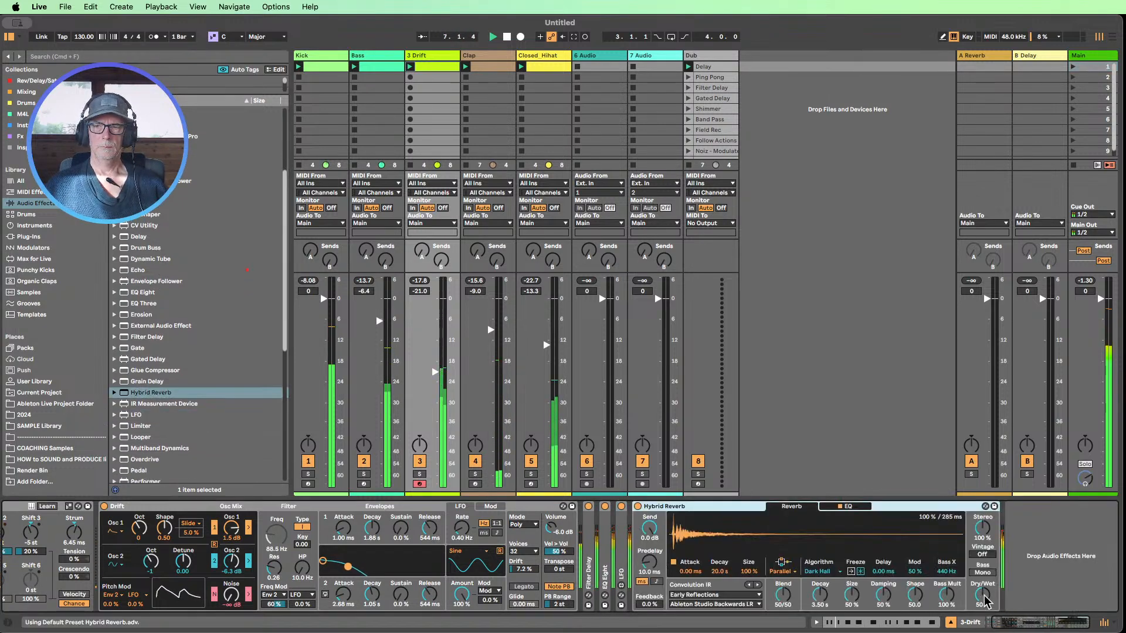
pyautogui.moveTo(982, 595); pyautogui.dragTo(983, 610)
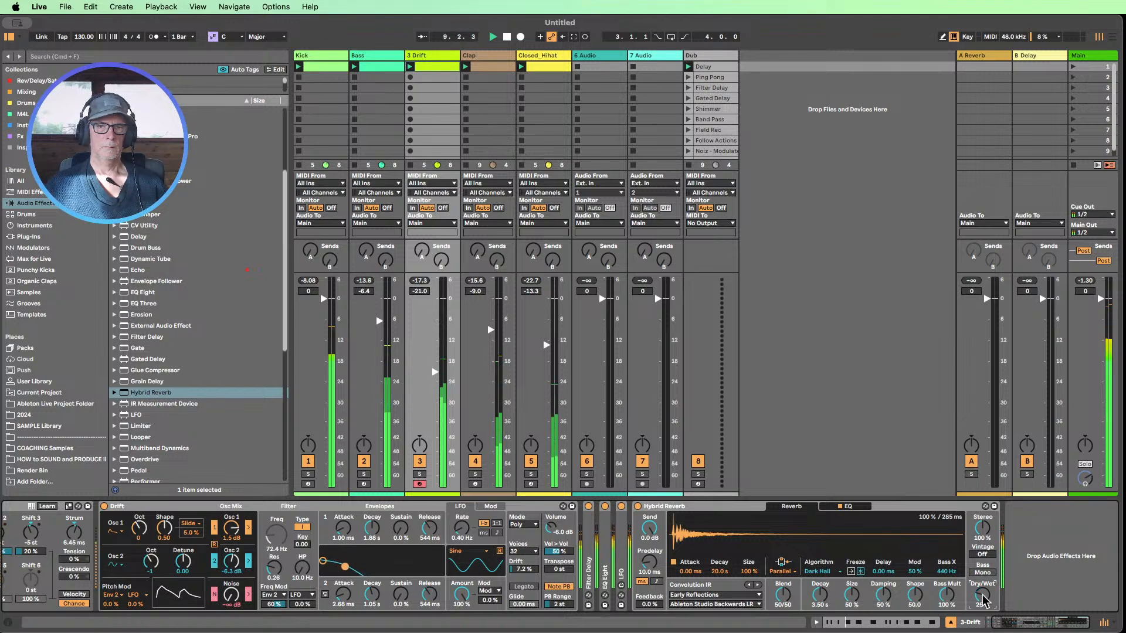
# - Set Drift's Envelope 1 Release to 124 ms and Decay to 2.20 s, and stop playback
pyautogui.moveTo(431, 530)
pyautogui.mouseDown()
pyautogui.moveTo(431, 498)
pyautogui.moveTo(431, 551)
pyautogui.moveTo(431, 533)
pyautogui.mouseUp()
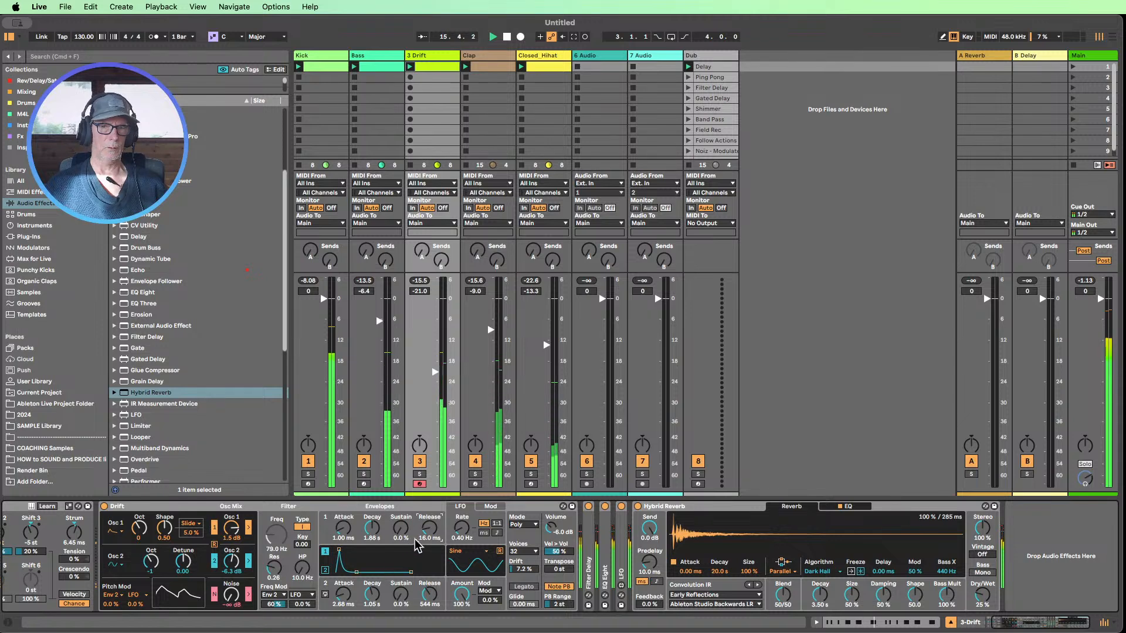
pyautogui.moveTo(430, 531); pyautogui.dragTo(372, 552)
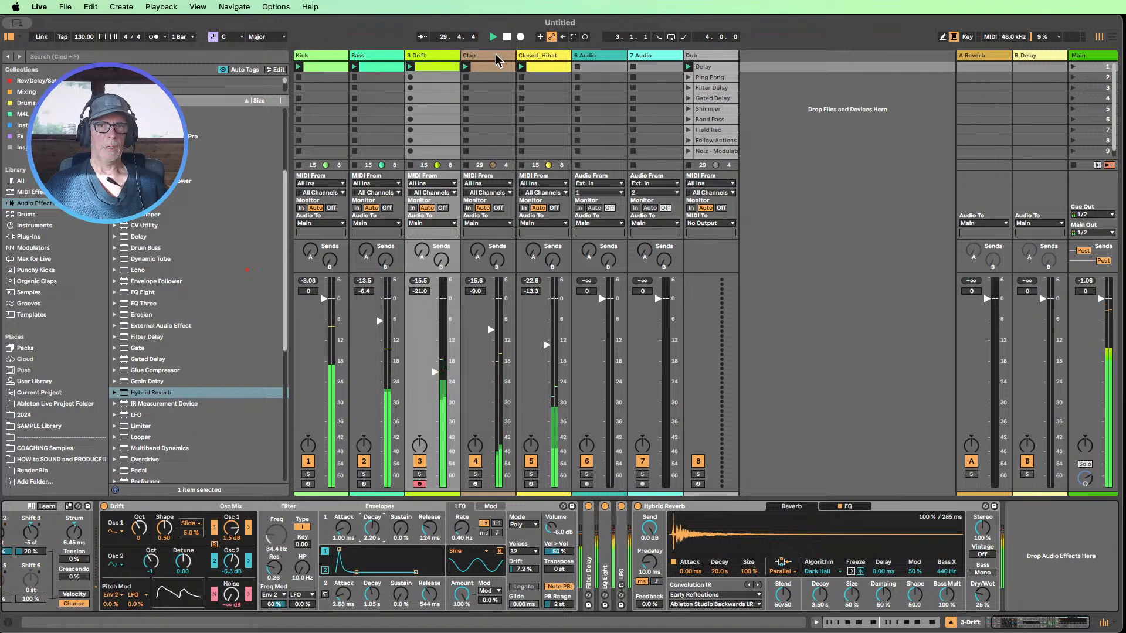
pyautogui.click(506, 37)
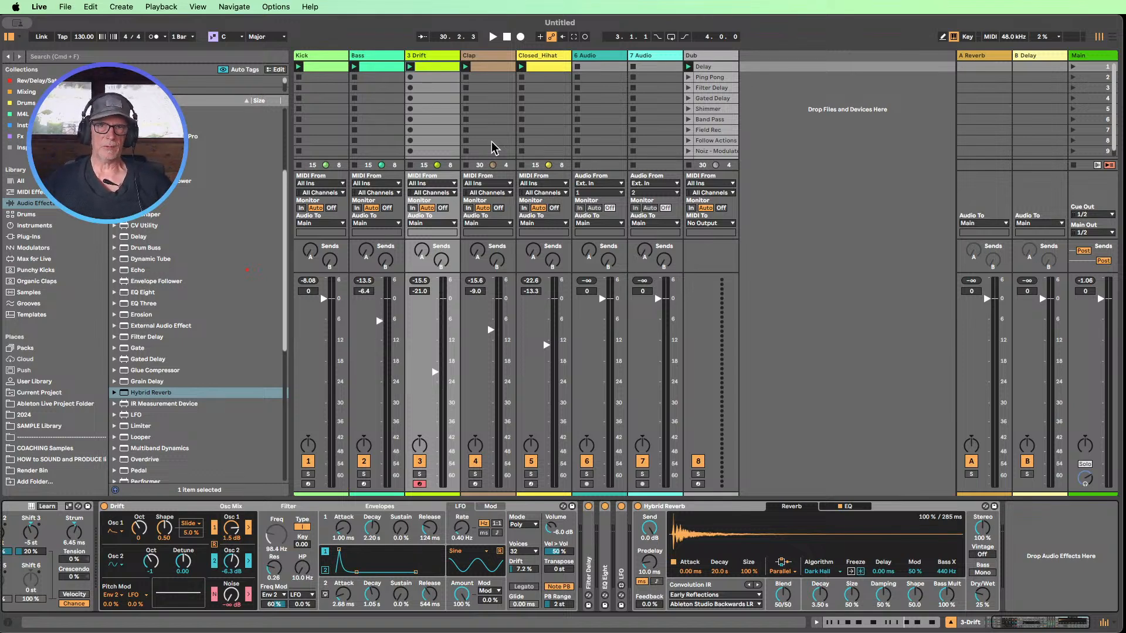
# - Restart playback, fold Hybrid Reverb, and compare the Drift part with its four folded devices deactivated and reactivated
pyautogui.moveTo(532, 17); pyautogui.dragTo(536, 17)
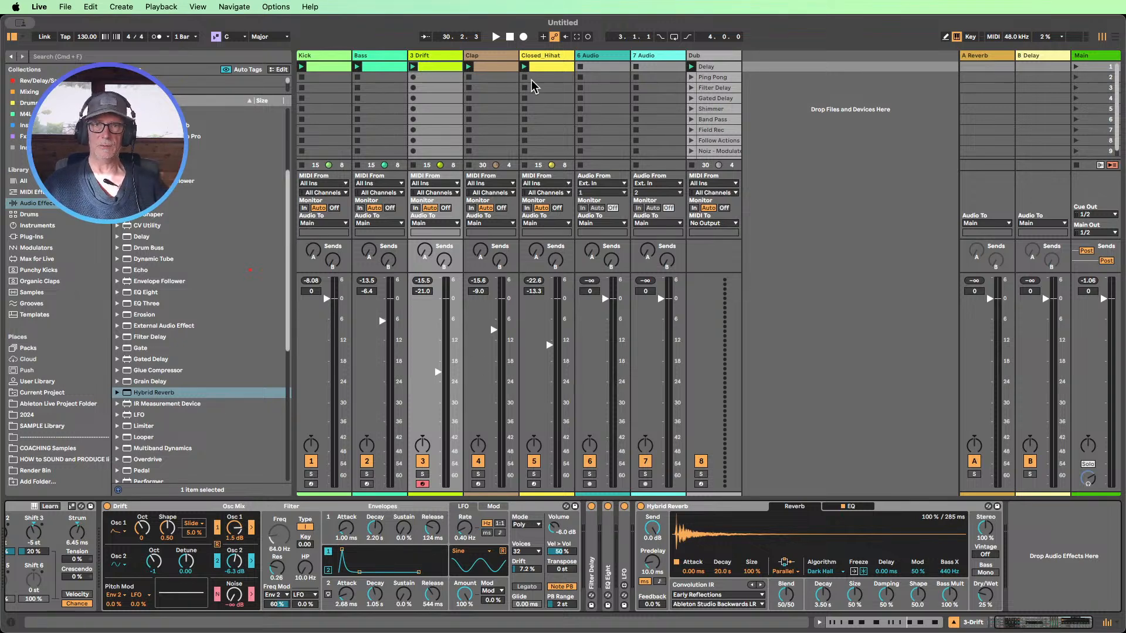
pyautogui.click(495, 37)
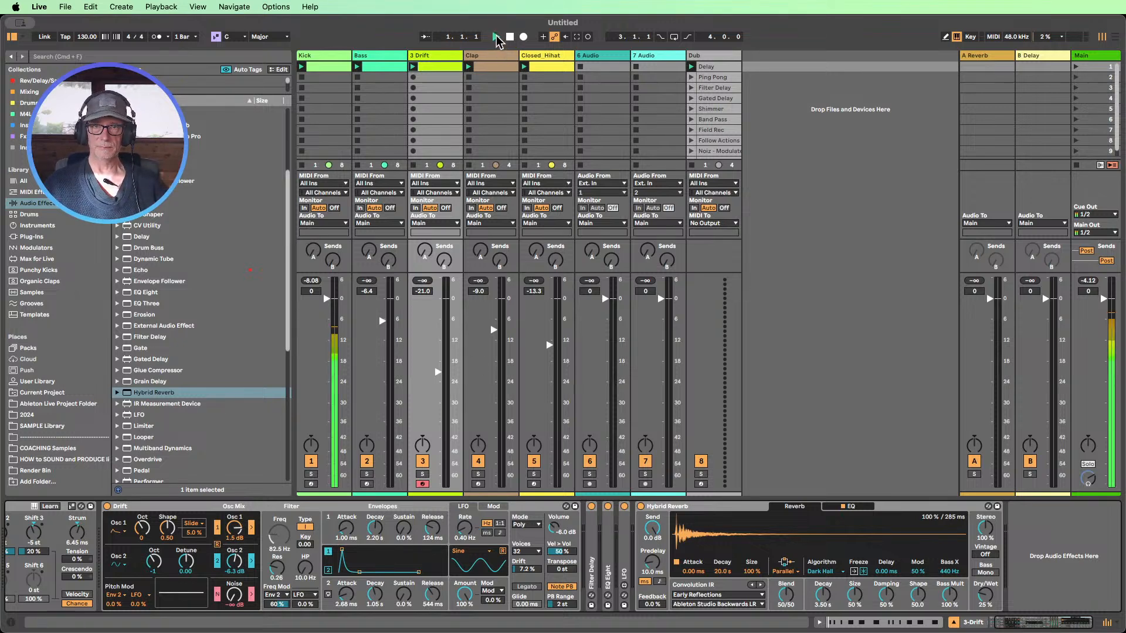
pyautogui.doubleClick(662, 506)
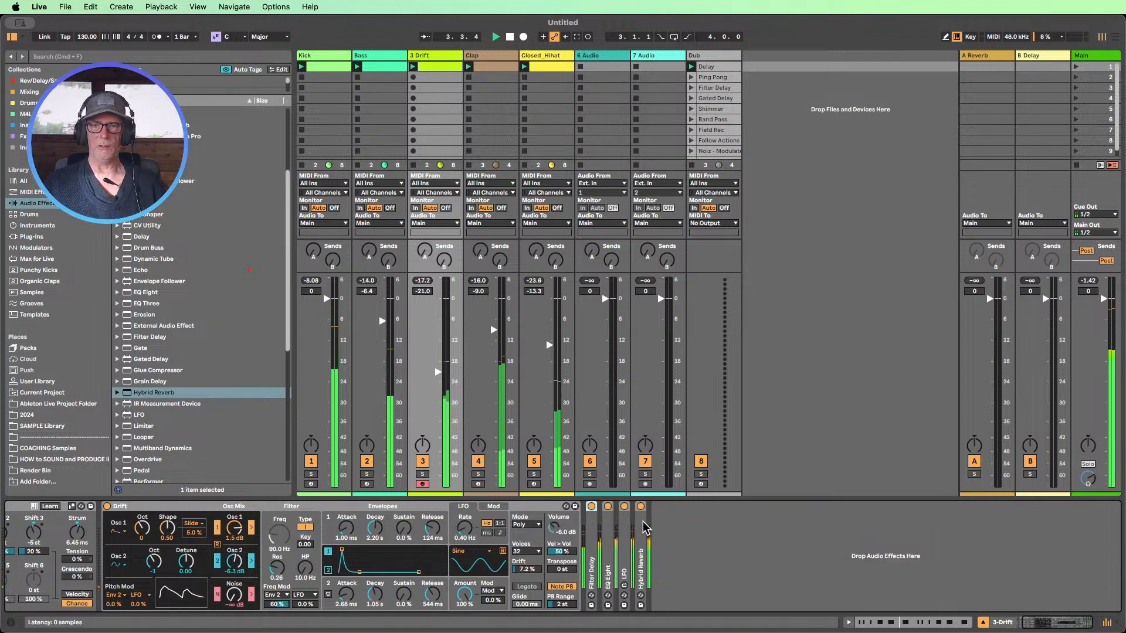
pyautogui.press('0')
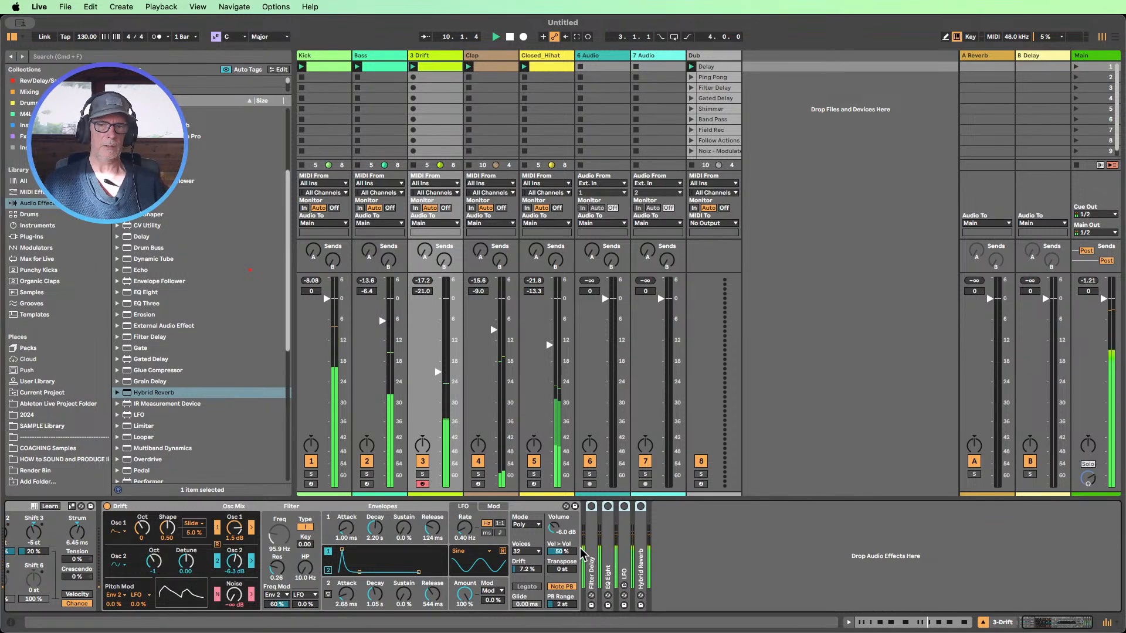
pyautogui.press('0')
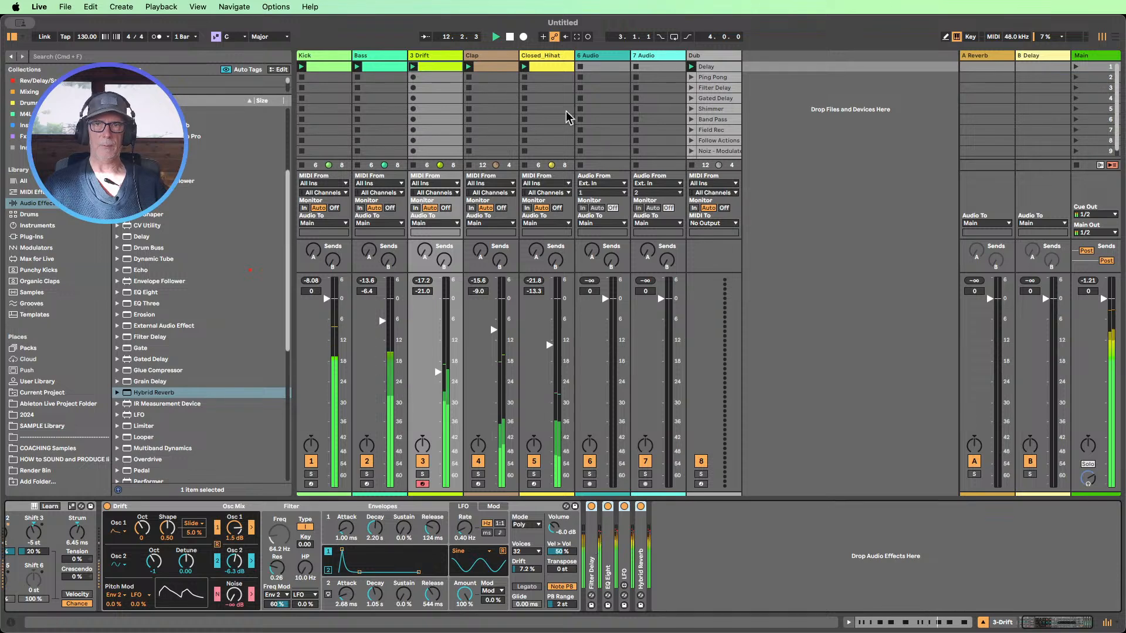
# - Stop playback and insert a new MIDI track directly after the Closed_Hihat track
pyautogui.click(545, 57)
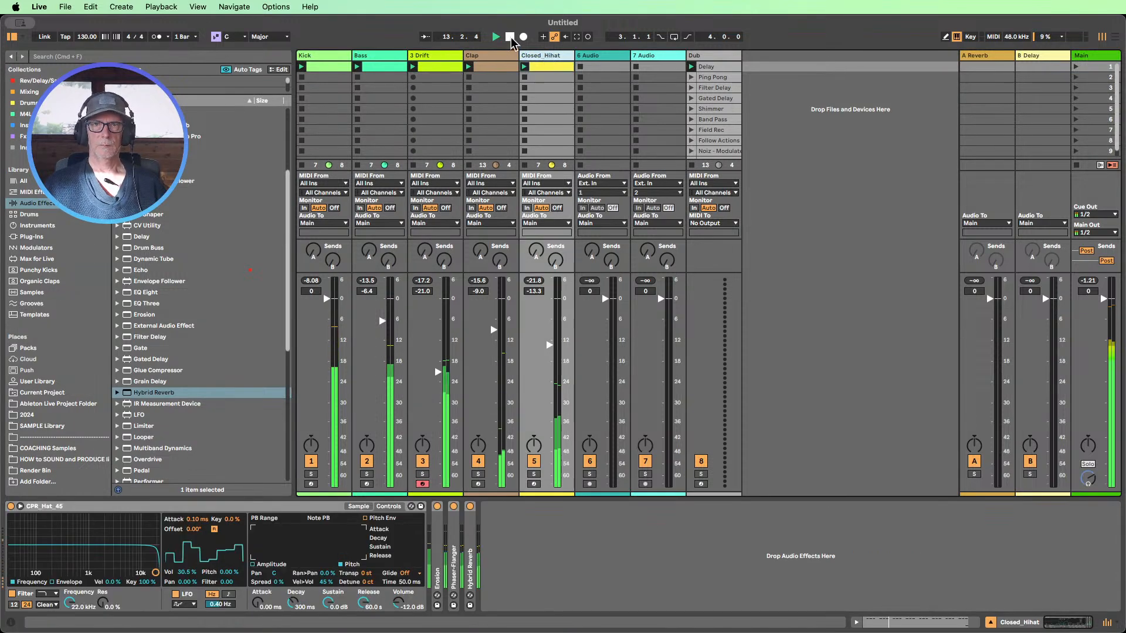
pyautogui.press('super+shift+t')
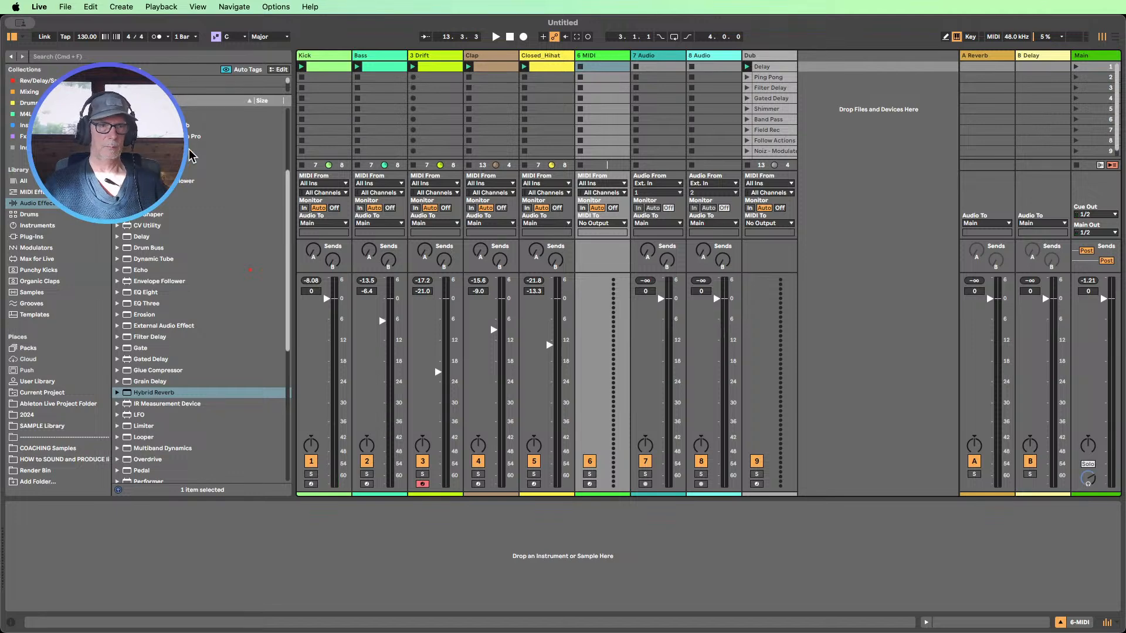
# - Rename the new MIDI track after Closed_Hihat as "f"
pyautogui.press('super+r')
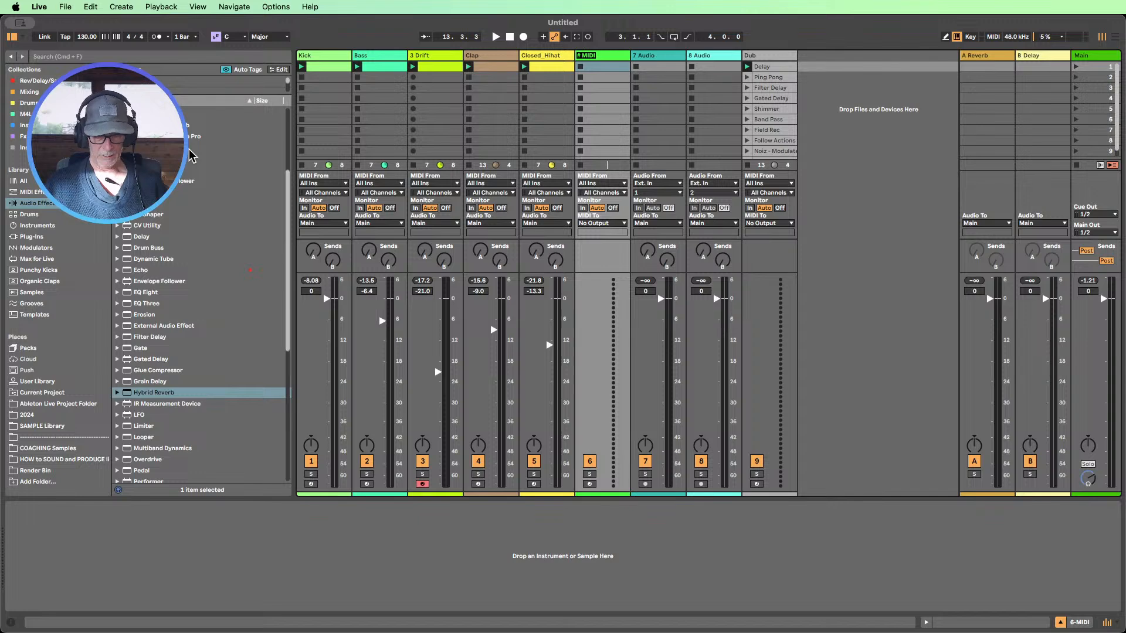
pyautogui.write('f')
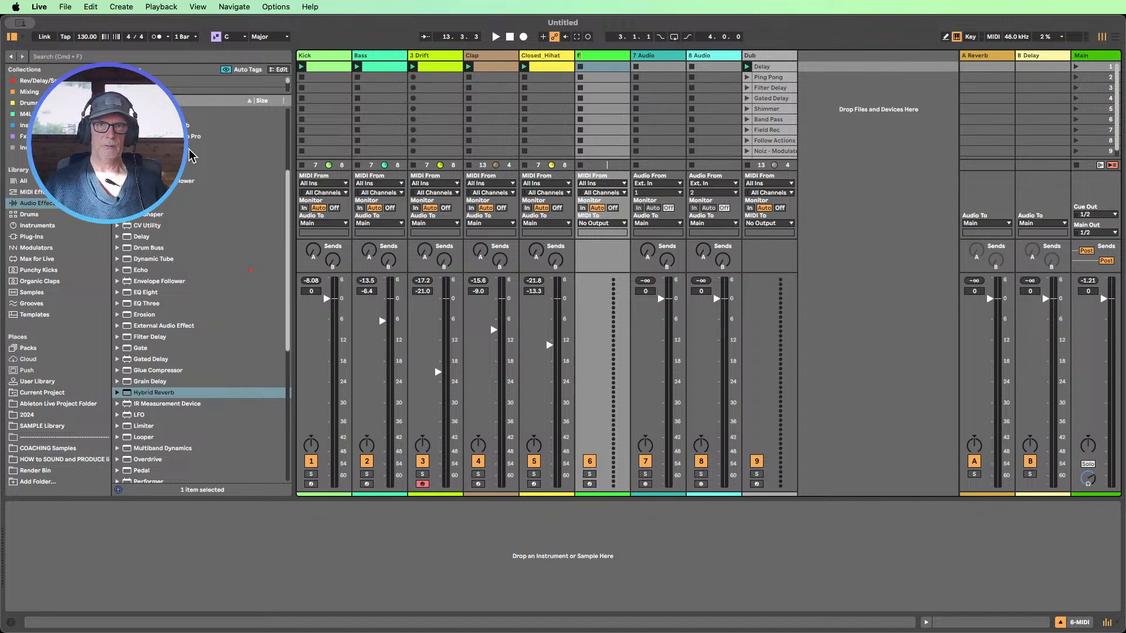
pyautogui.click(606, 109)
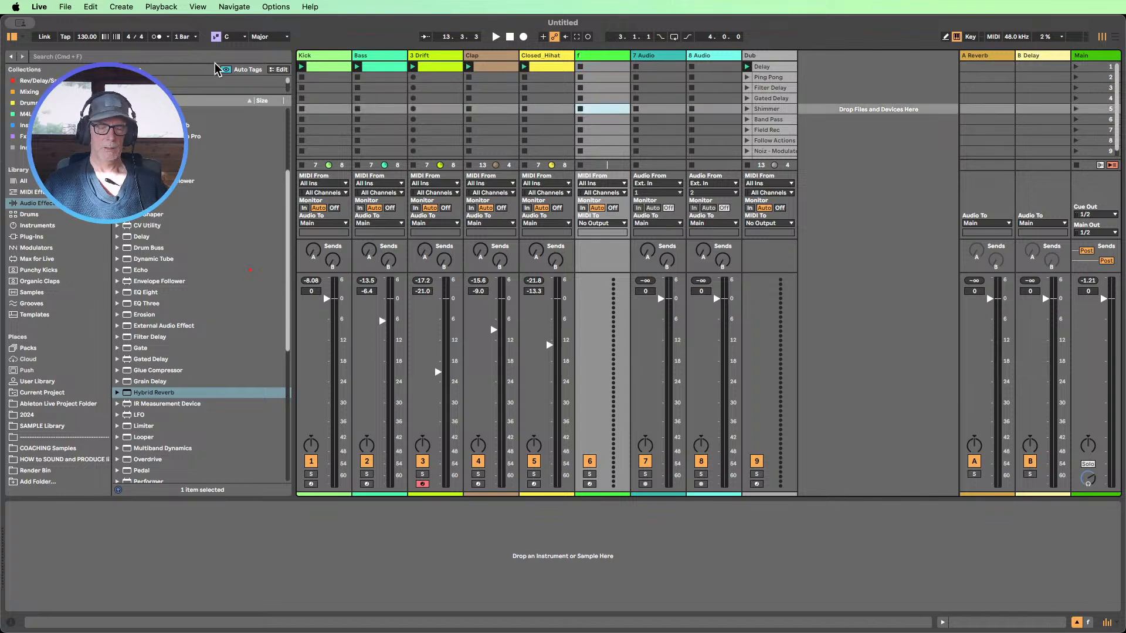
# - Search the browser for "909 open" and audition the OpenHH 909 3.wav and OpenHH 909 2.wav samples
pyautogui.click(214, 62)
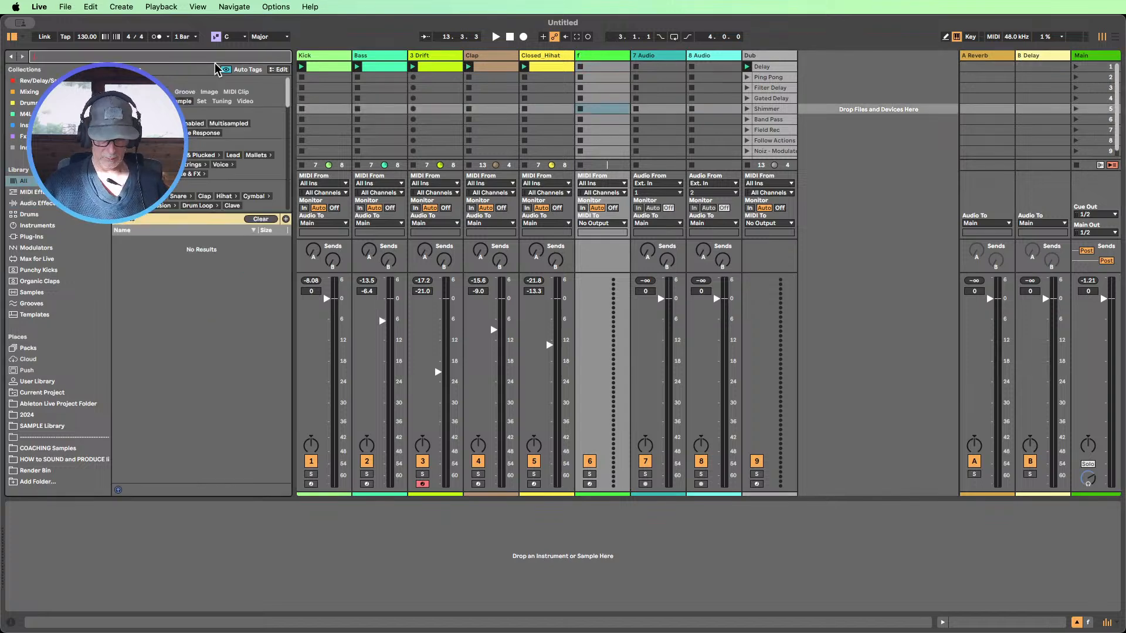
pyautogui.write('909 open')
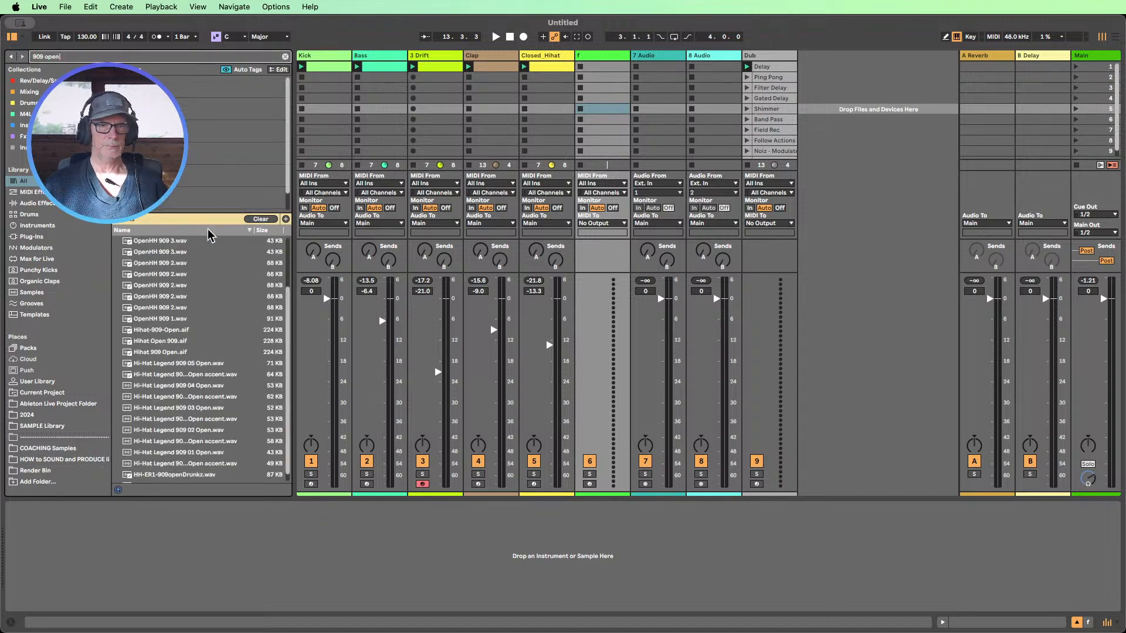
pyautogui.click(168, 252)
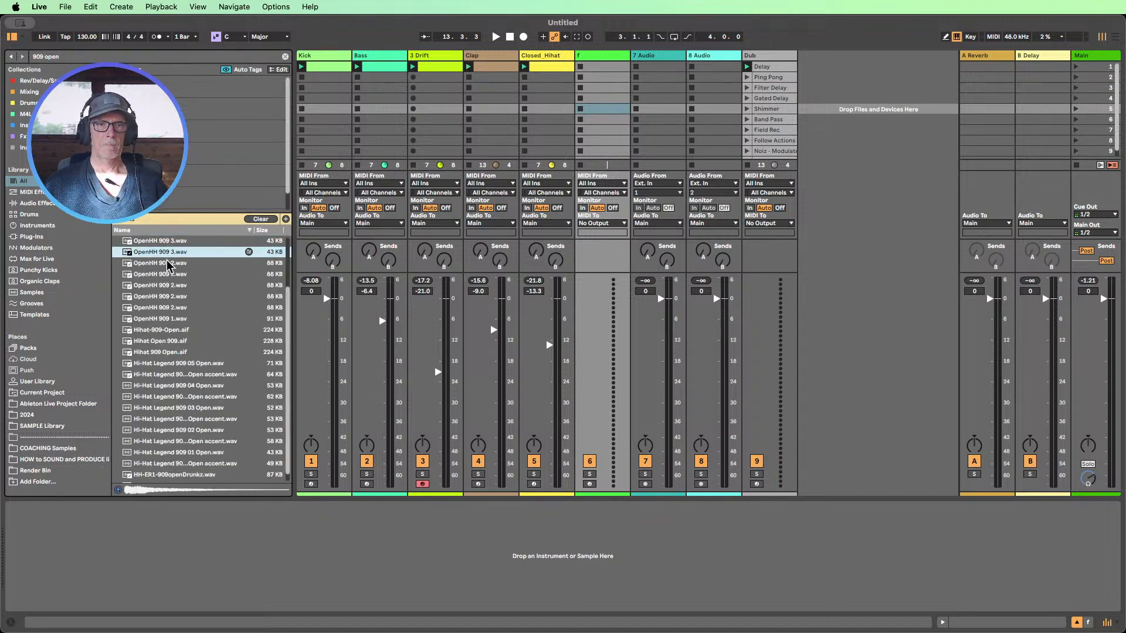
pyautogui.press('Down')
pyautogui.press('Down')
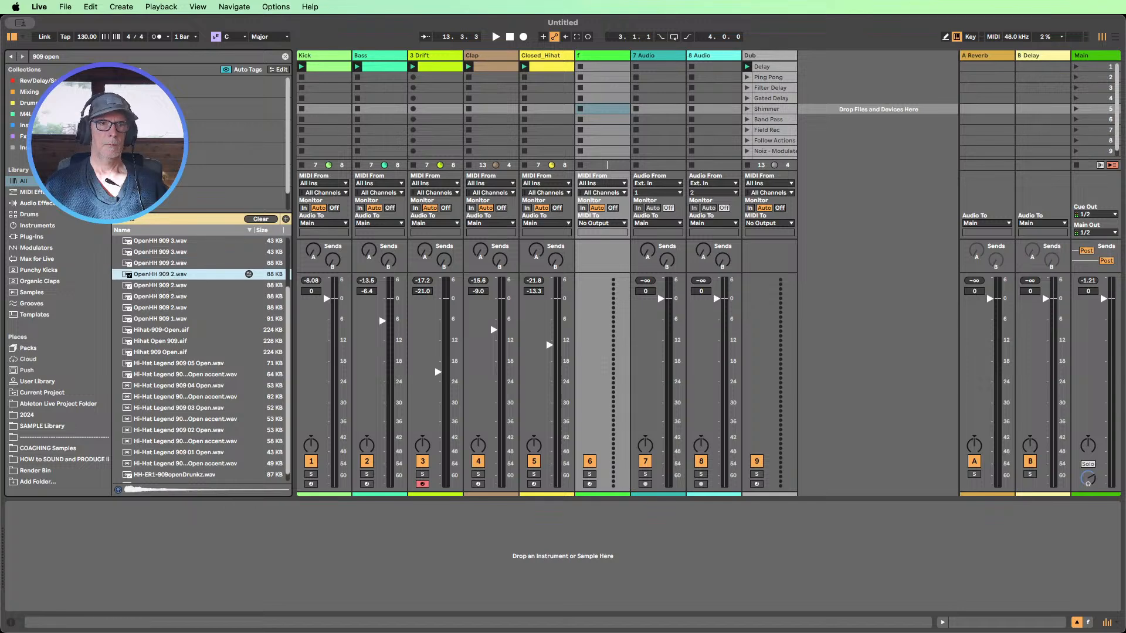
# - Change the search to "909 ride", audition the ride samples, and load the 349 KB Ride 909.aif onto the f track
pyautogui.click(66, 57)
pyautogui.press('BackSpace')
pyautogui.press('BackSpace')
pyautogui.press('BackSpace')
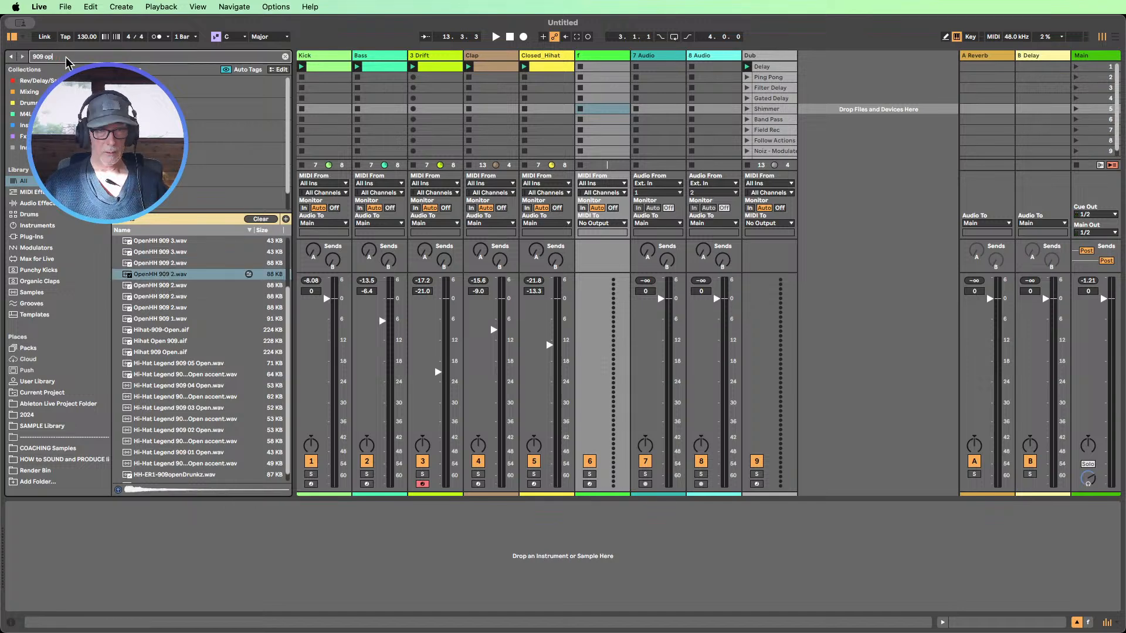
pyautogui.press('BackSpace')
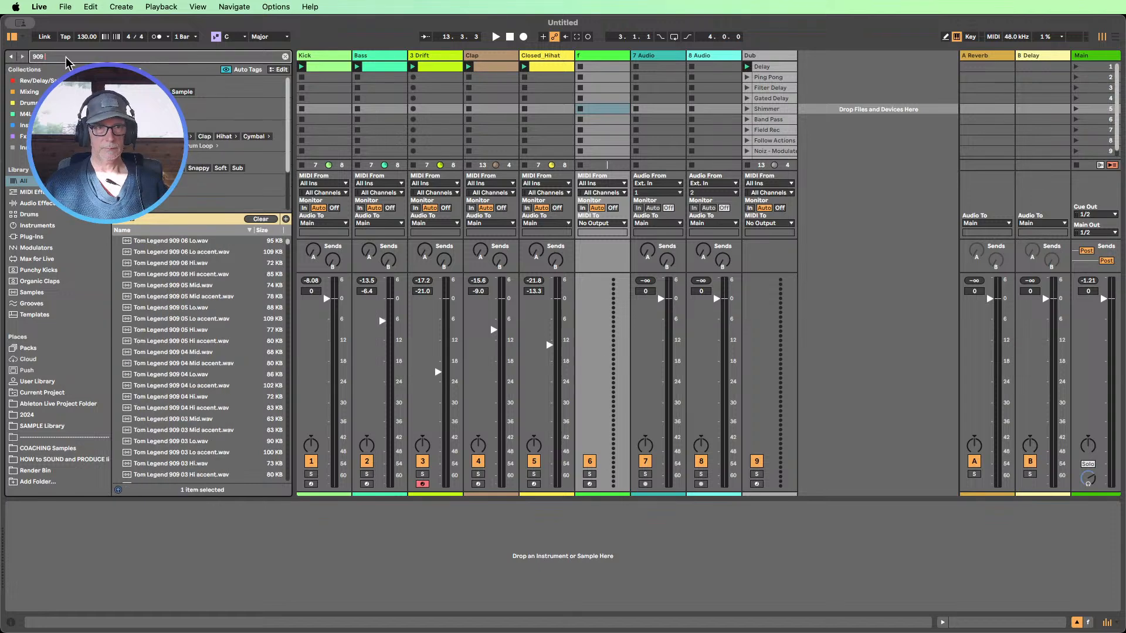
pyautogui.write('ride')
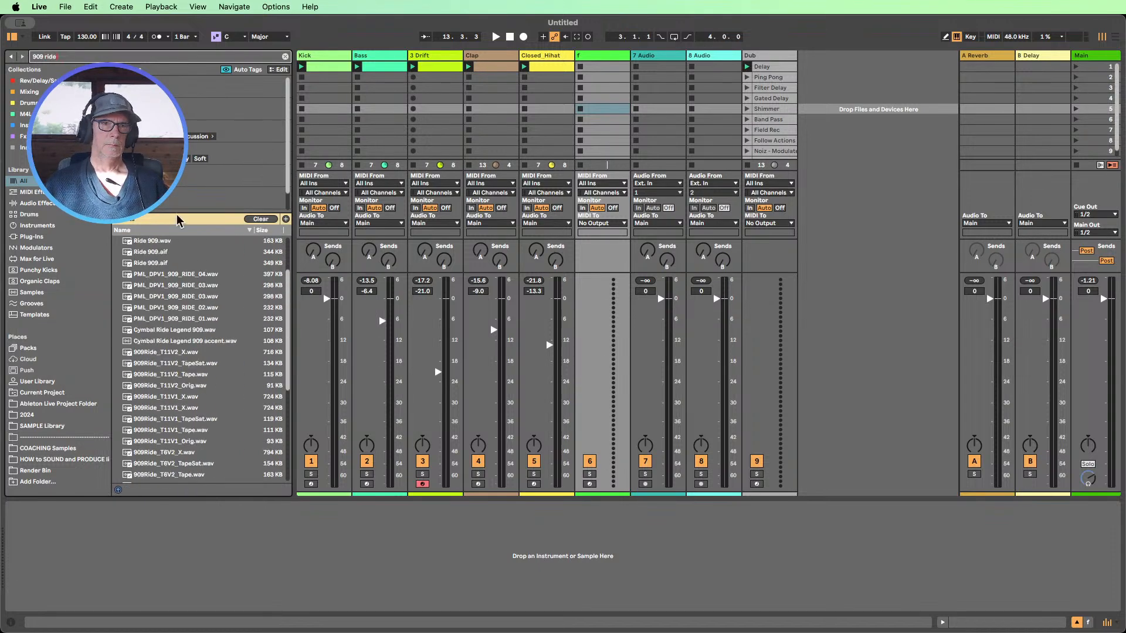
pyautogui.click(155, 251)
pyautogui.click(154, 241)
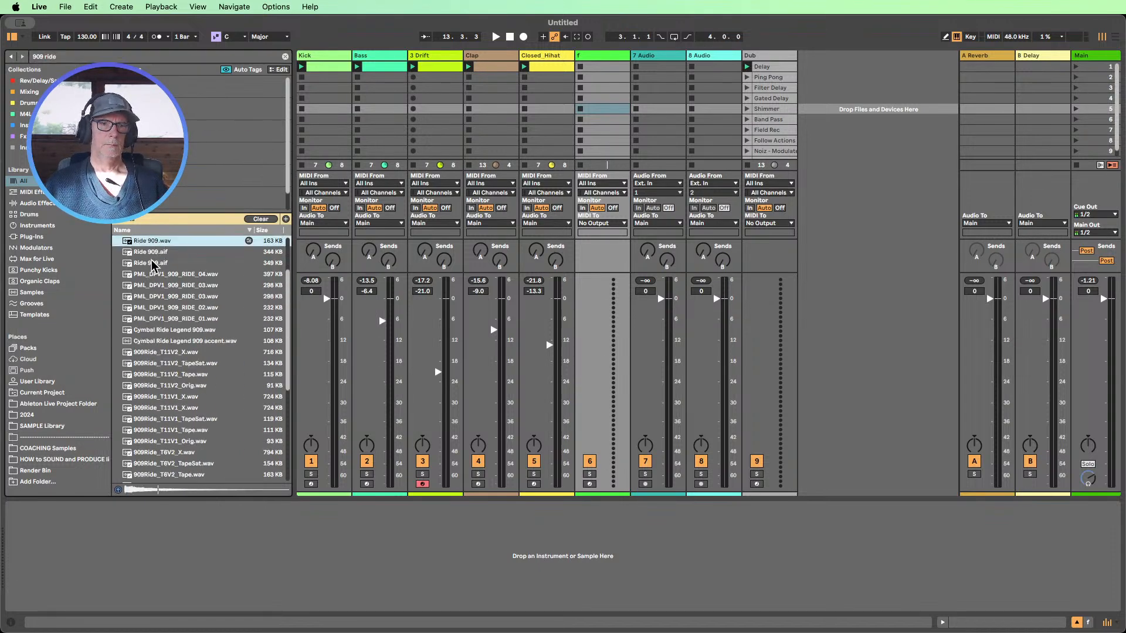
pyautogui.click(156, 264)
pyautogui.moveTo(175, 311); pyautogui.dragTo(250, 539)
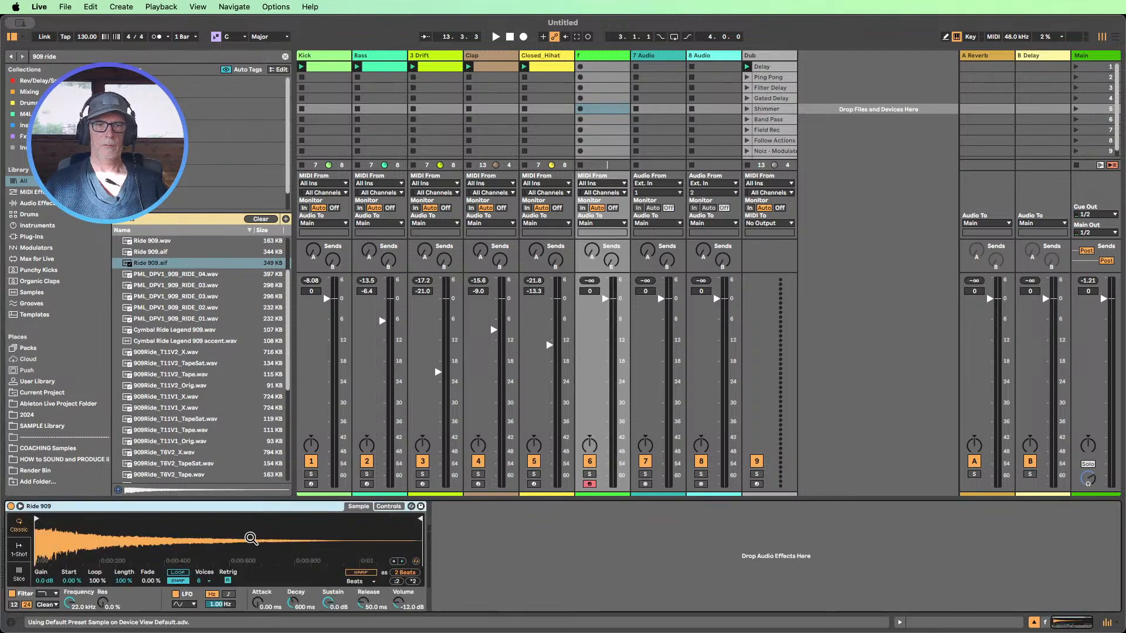
# - Create a MIDI clip in the f track's first slot, turn off Scale, and draw C3 notes at 1.1.3, 1.2.3, 1.3.3 and 1.4.3
pyautogui.doubleClick(593, 66)
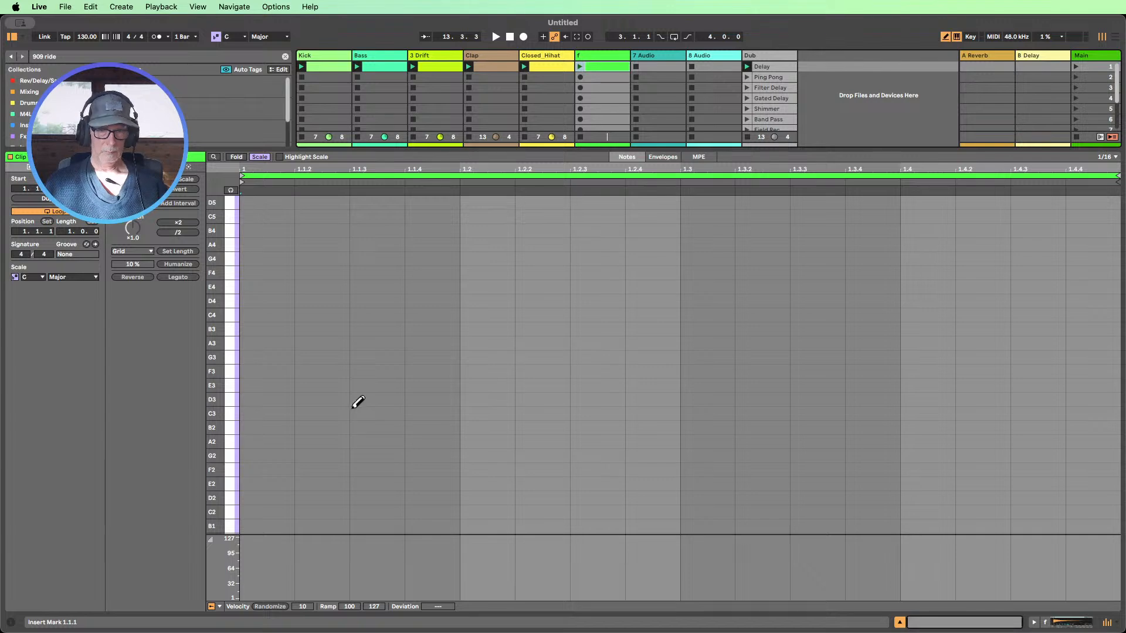
pyautogui.click(260, 157)
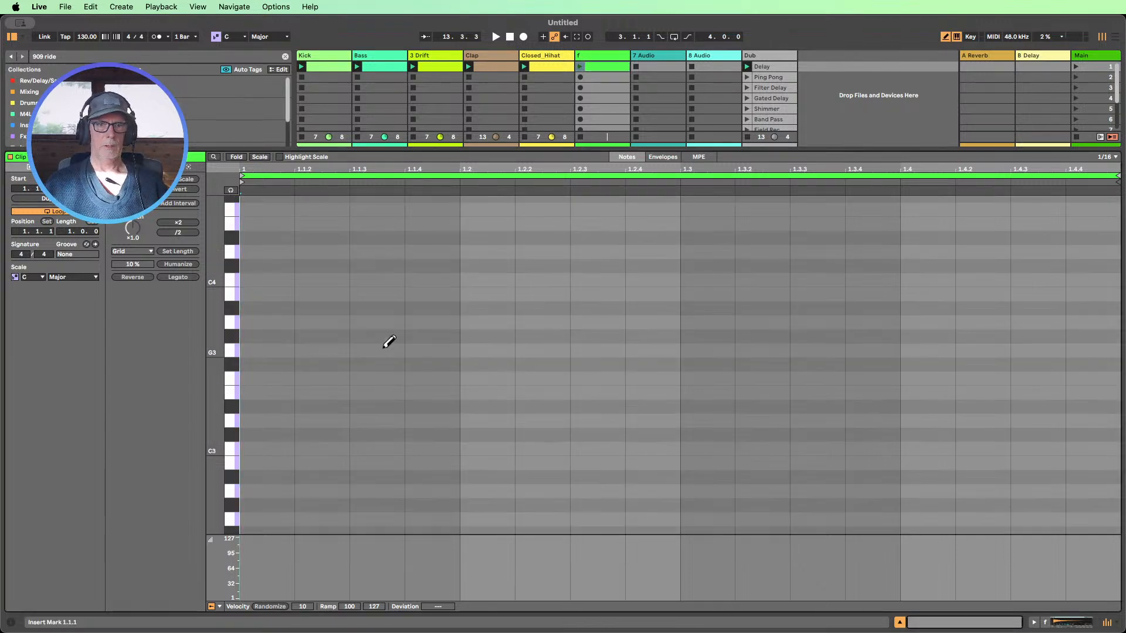
pyautogui.click(392, 448)
pyautogui.click(597, 448)
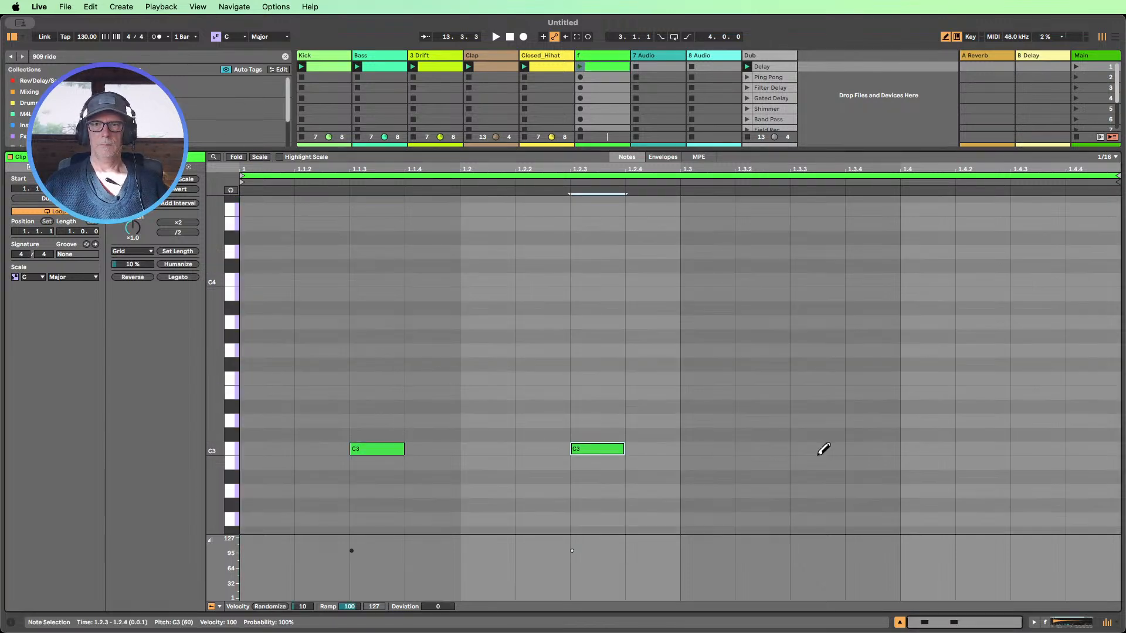
pyautogui.click(818, 449)
pyautogui.click(1038, 449)
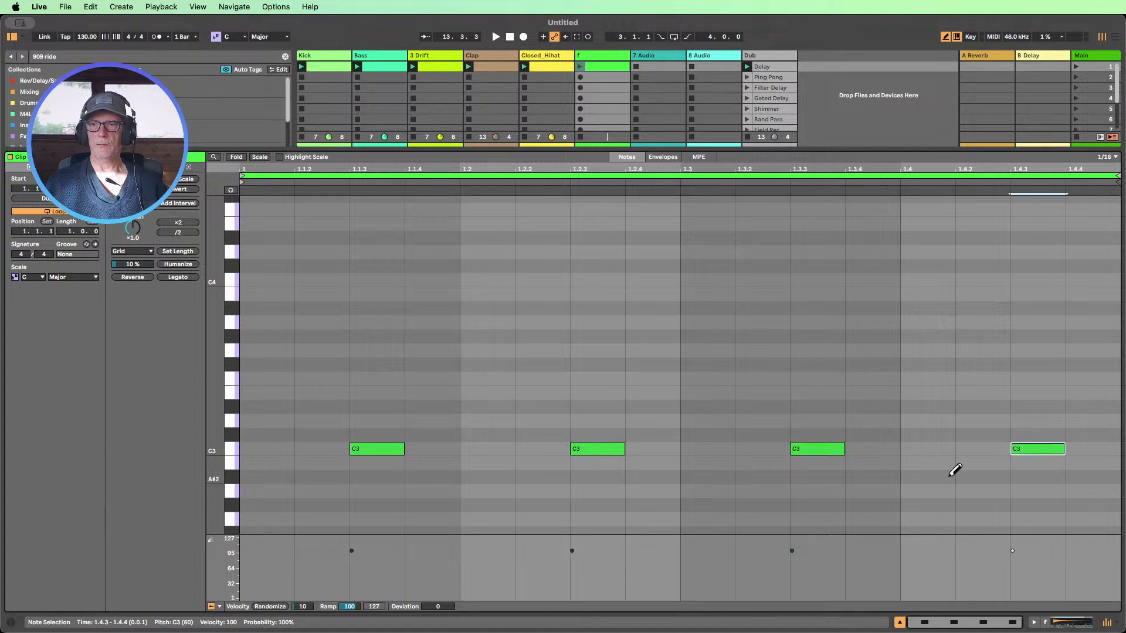
# - Launch the ride clip and lower the f track's volume to -11.5 dB in the mixer
pyautogui.click(580, 66)
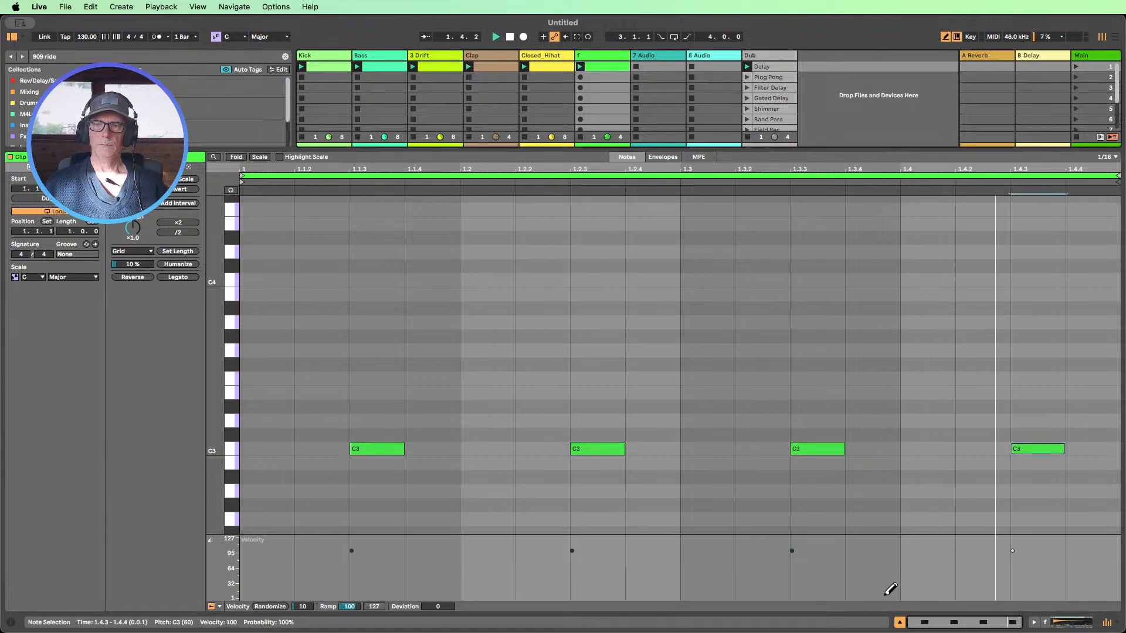
pyautogui.press('super+alt+l')
pyautogui.moveTo(604, 414); pyautogui.dragTo(605, 454)
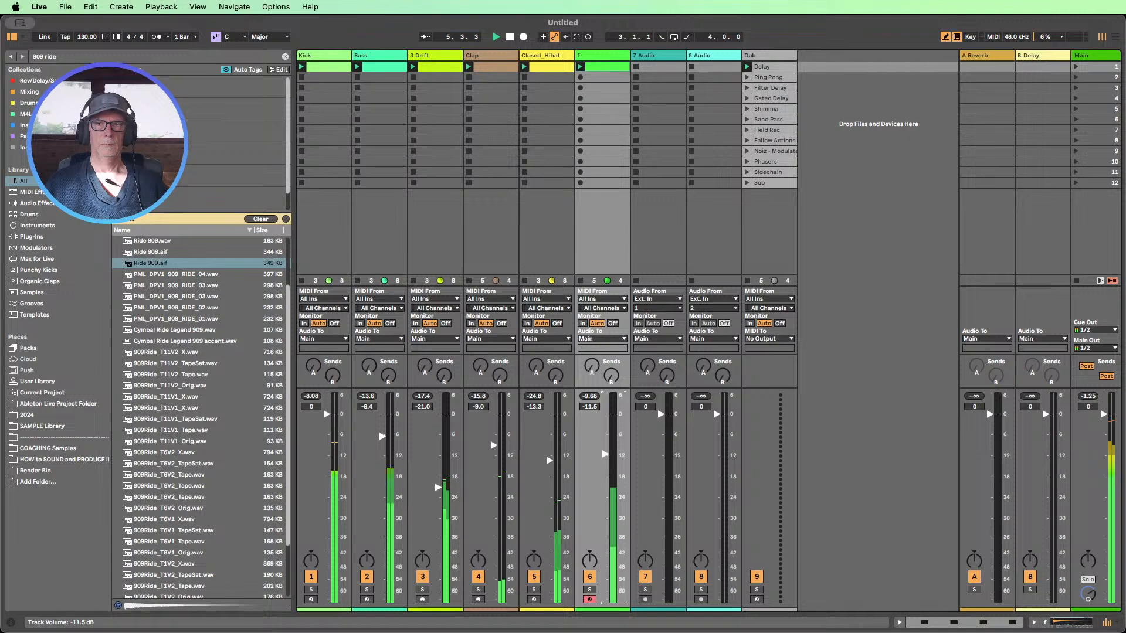
# - Duplicate the ride clip's loop to four bars and add a sixteenth C3 note on each side of its last note
pyautogui.doubleClick(610, 67)
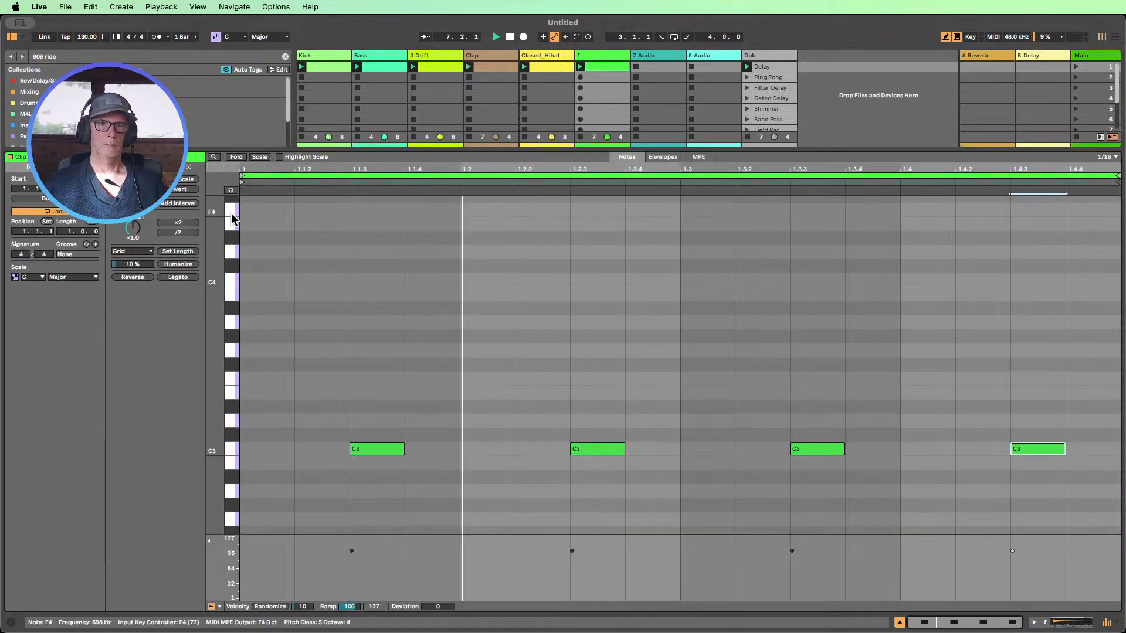
pyautogui.click(65, 199)
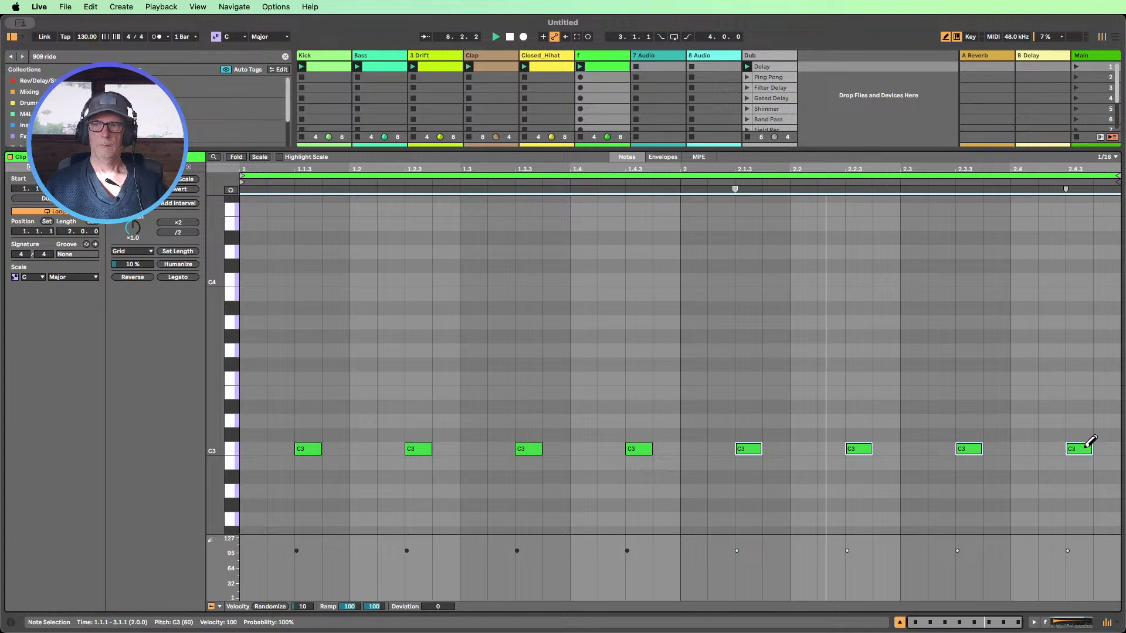
pyautogui.click(66, 199)
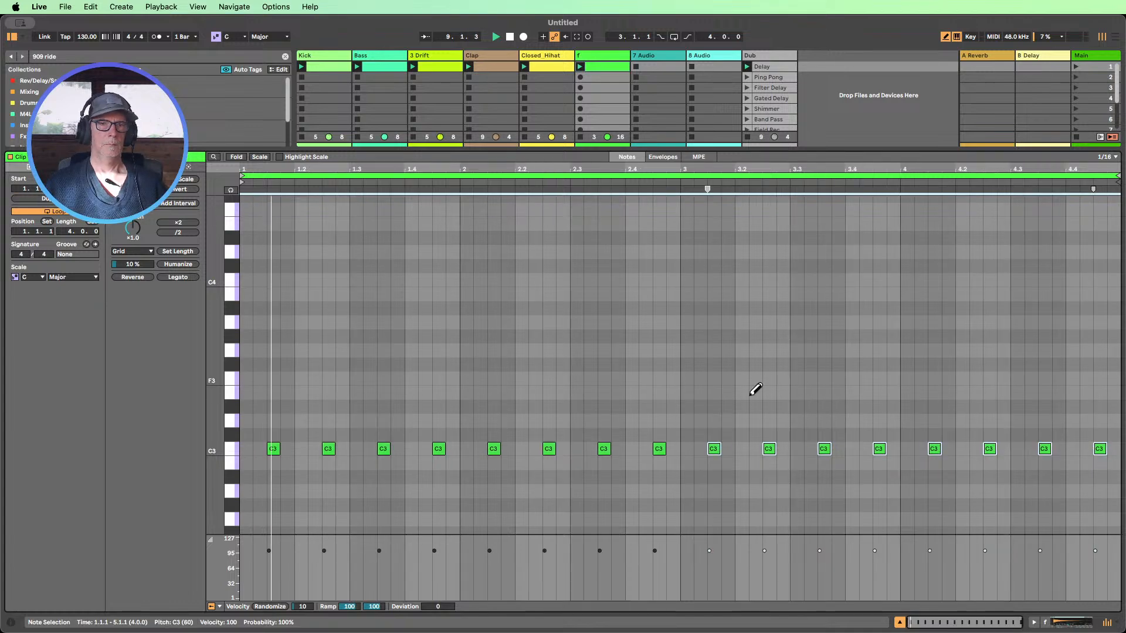
pyautogui.click(1088, 449)
pyautogui.click(1113, 449)
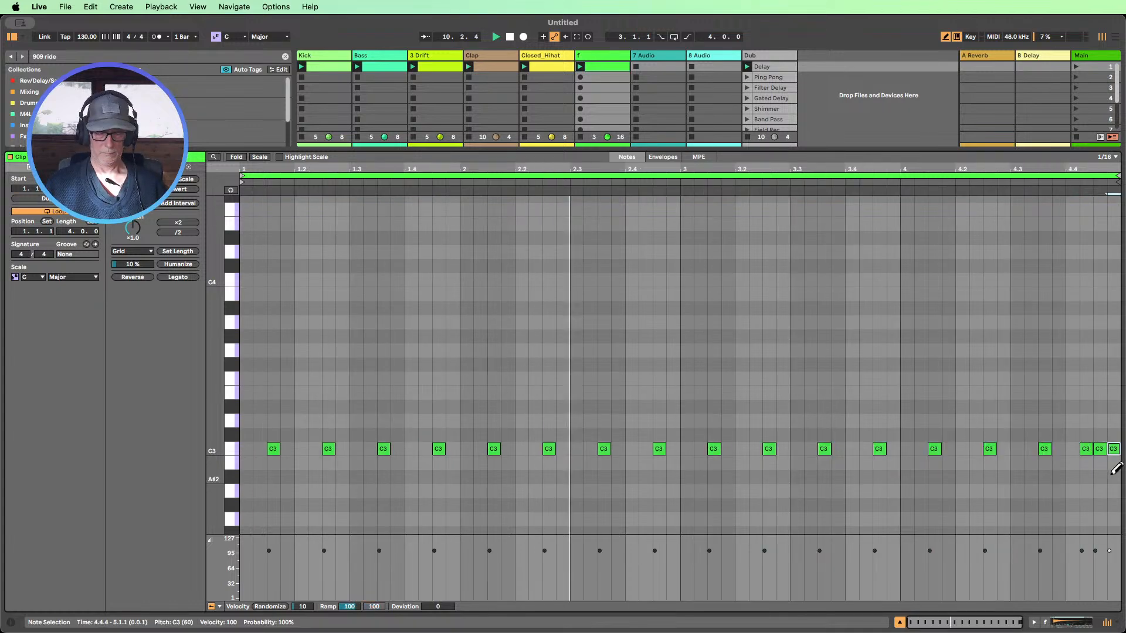
# - Ramp the last three notes' velocities from 85 to 100, and lengthen all the clip's C3 notes by a sixteenth
pyautogui.press('b')
pyautogui.moveTo(1116, 487); pyautogui.dragTo(1085, 452)
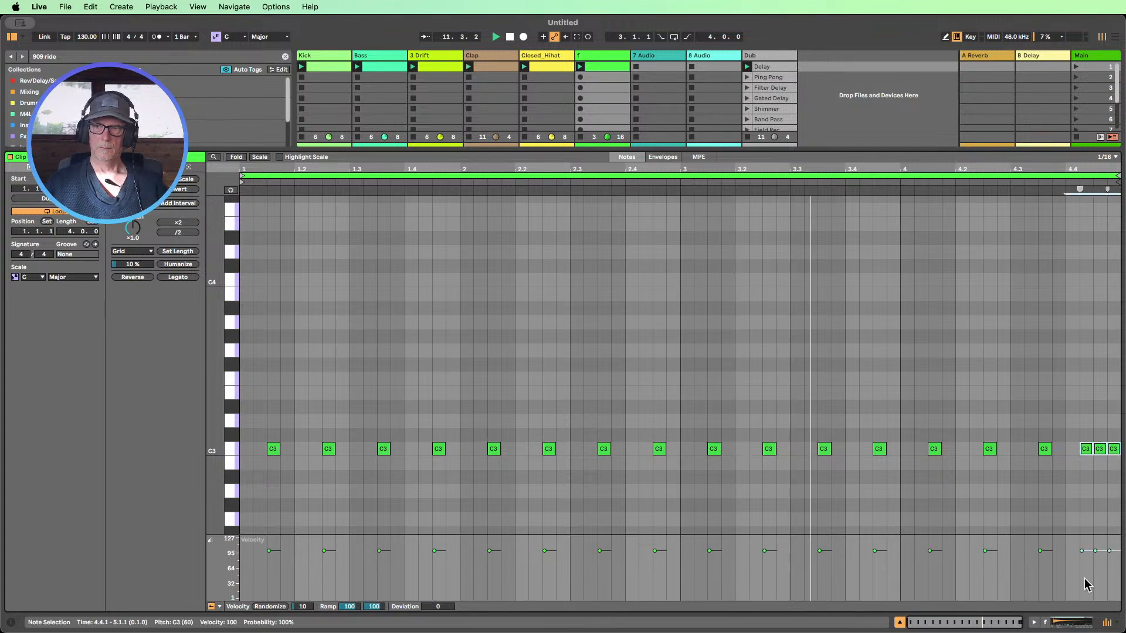
pyautogui.moveTo(340, 606); pyautogui.dragTo(340, 615)
pyautogui.click(236, 448)
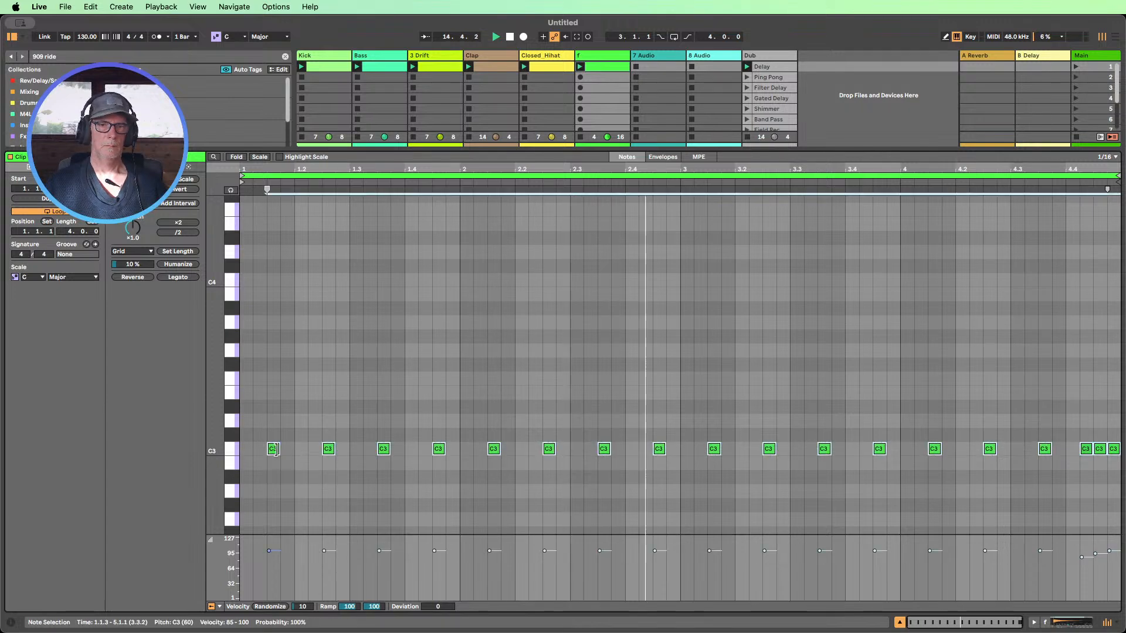
pyautogui.moveTo(279, 448); pyautogui.dragTo(293, 450)
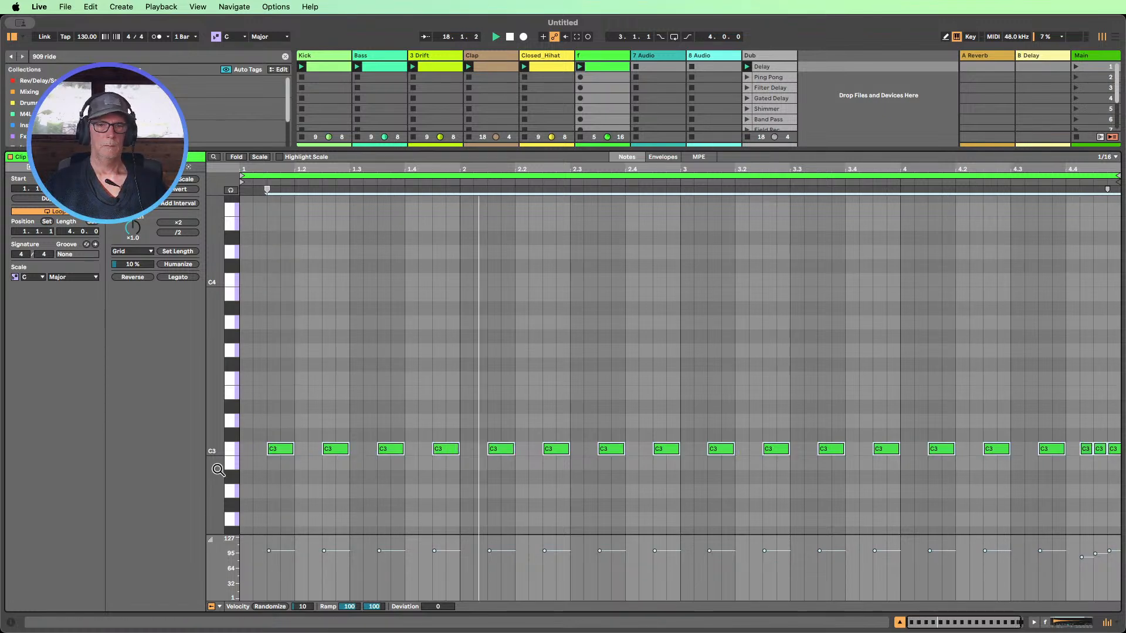
# - Randomize the velocities of all notes except the last three with an amount of 19, and shorten those notes slightly
pyautogui.moveTo(1052, 478); pyautogui.dragTo(196, 387)
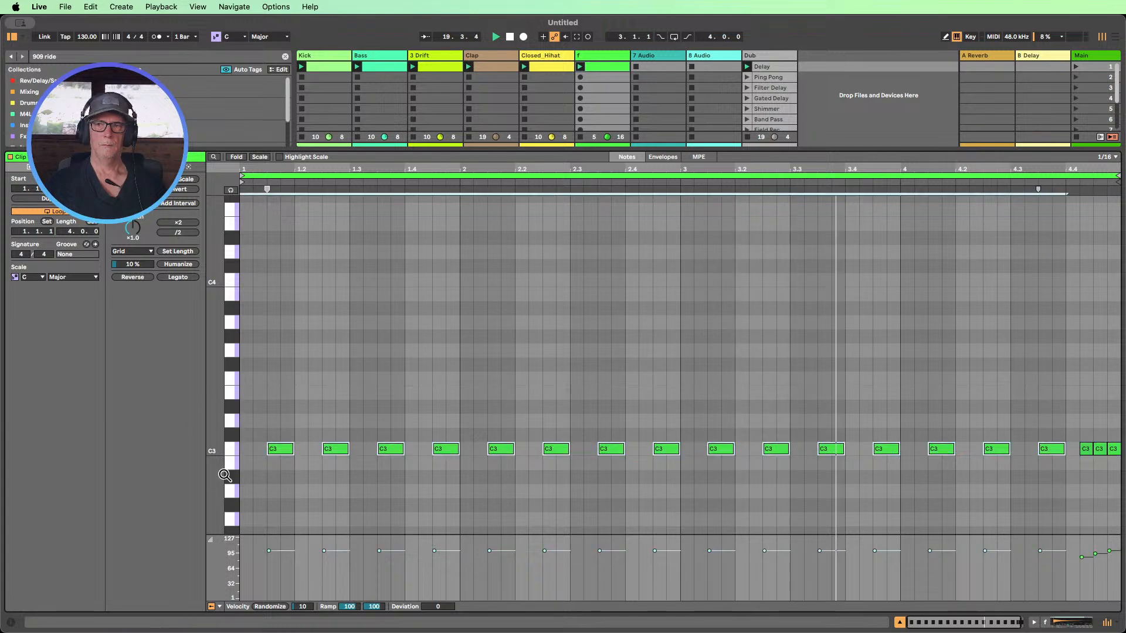
pyautogui.click(269, 606)
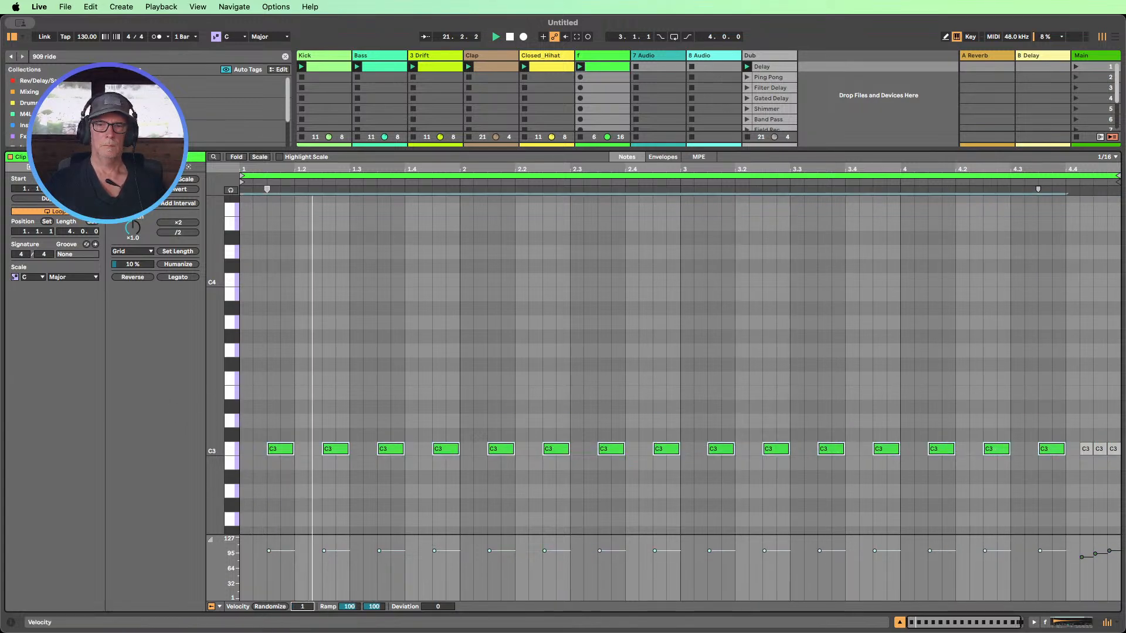
pyautogui.moveTo(303, 606)
pyautogui.mouseDown()
pyautogui.moveTo(303, 564)
pyautogui.moveTo(303, 600)
pyautogui.mouseUp()
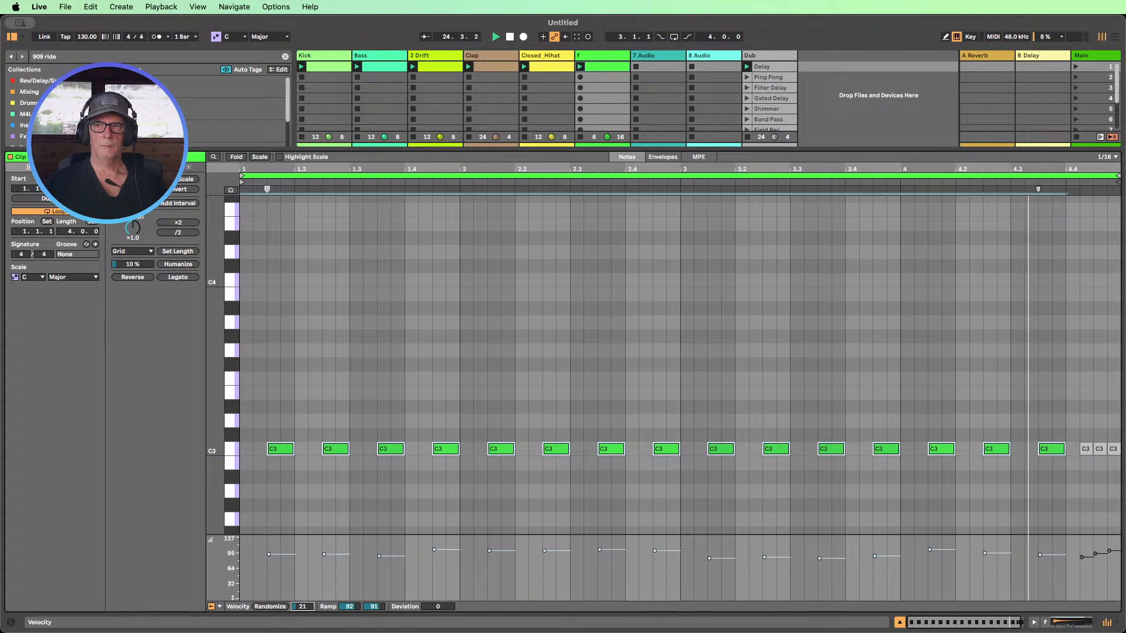
pyautogui.moveTo(303, 600); pyautogui.dragTo(302, 601)
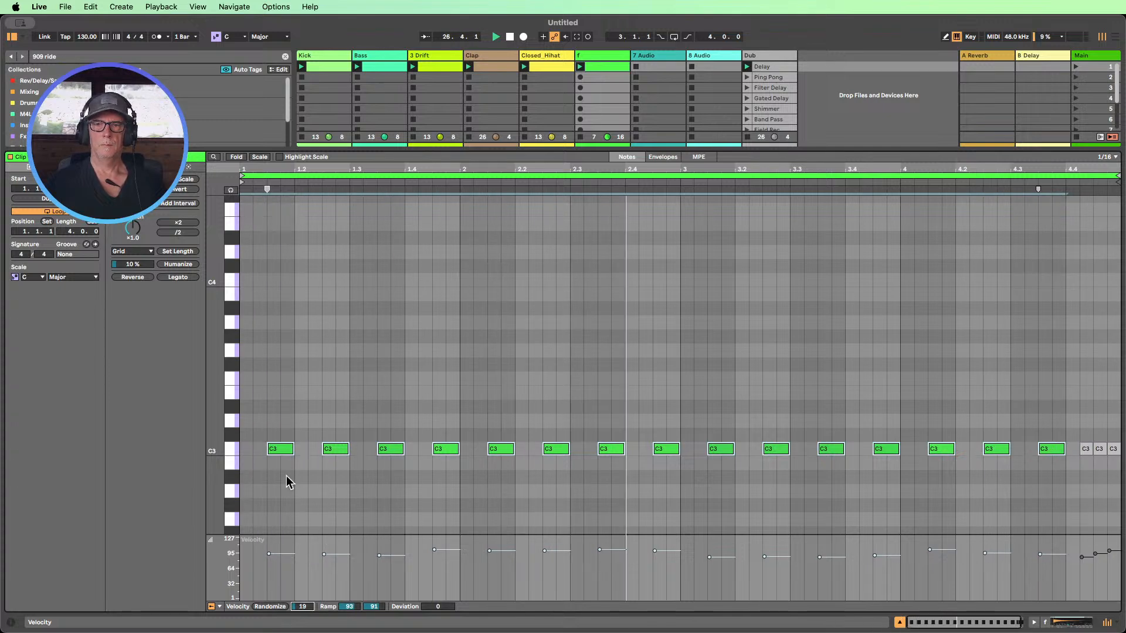
pyautogui.moveTo(292, 449); pyautogui.dragTo(288, 451)
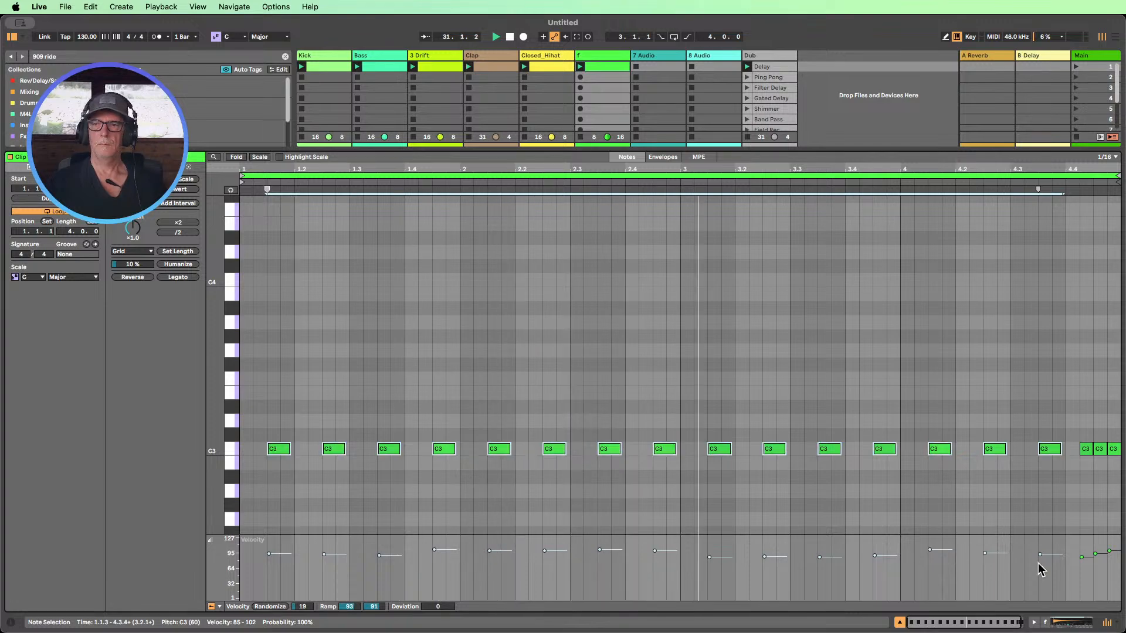
# - Show the f track's sampler and move the Ride 909 sample's start point past its initial attack
pyautogui.click(1070, 622)
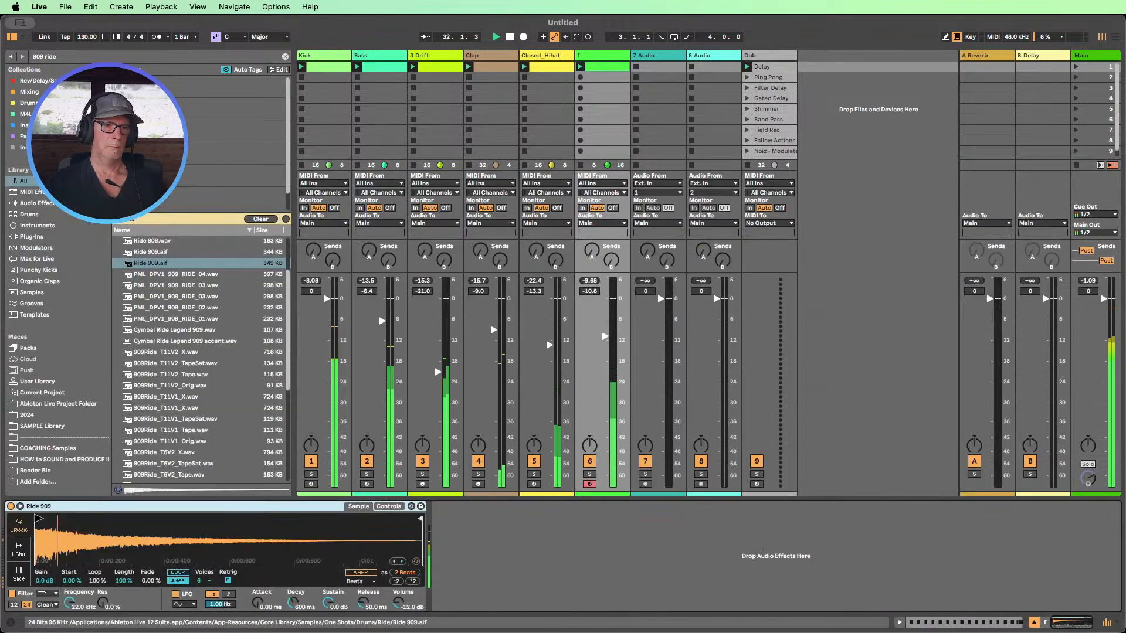
pyautogui.moveTo(37, 519)
pyautogui.mouseDown()
pyautogui.moveTo(176, 519)
pyautogui.moveTo(85, 521)
pyautogui.mouseUp()
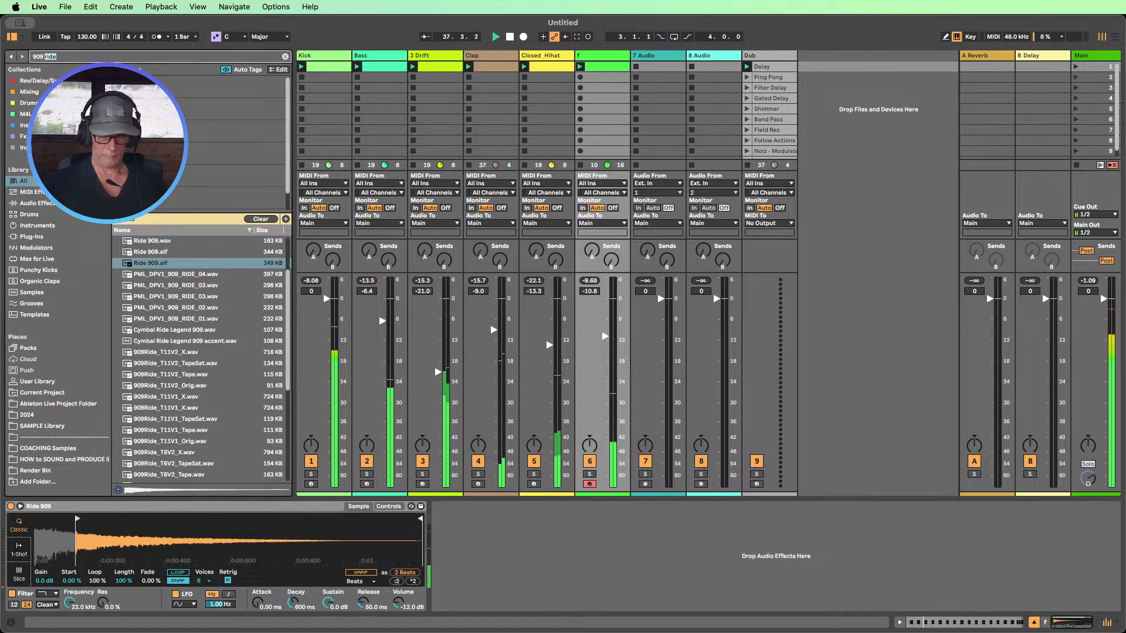
# - Search for "909 open", try OpenHH 909 3.wav in place of Ride 909 with a later sample start, and undo both changes
pyautogui.write('open')
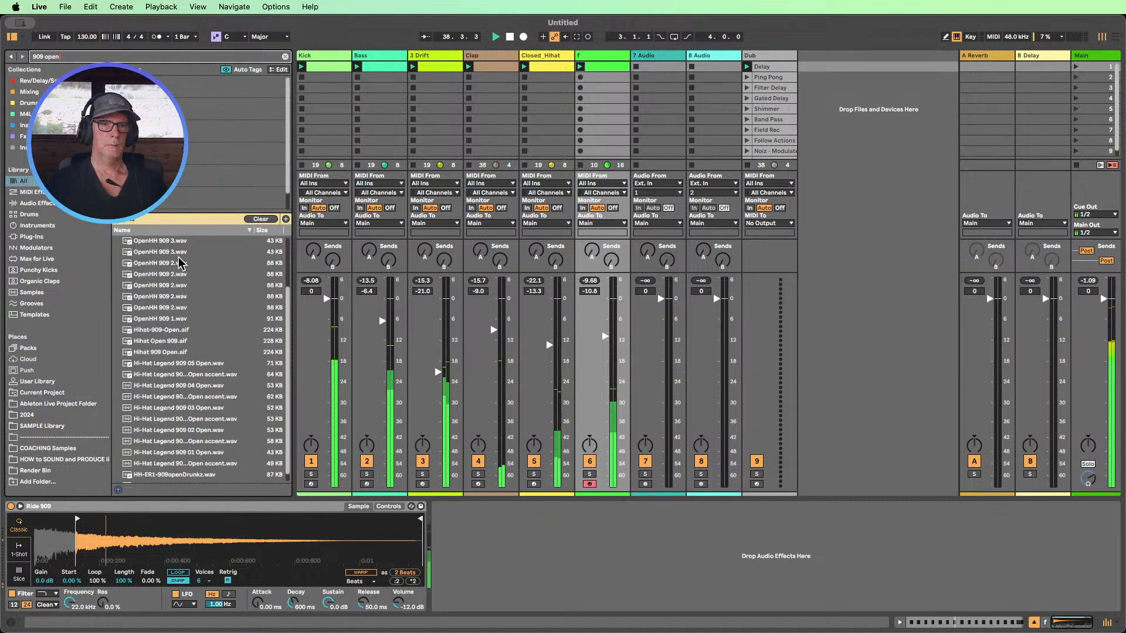
pyautogui.moveTo(164, 241); pyautogui.dragTo(170, 530)
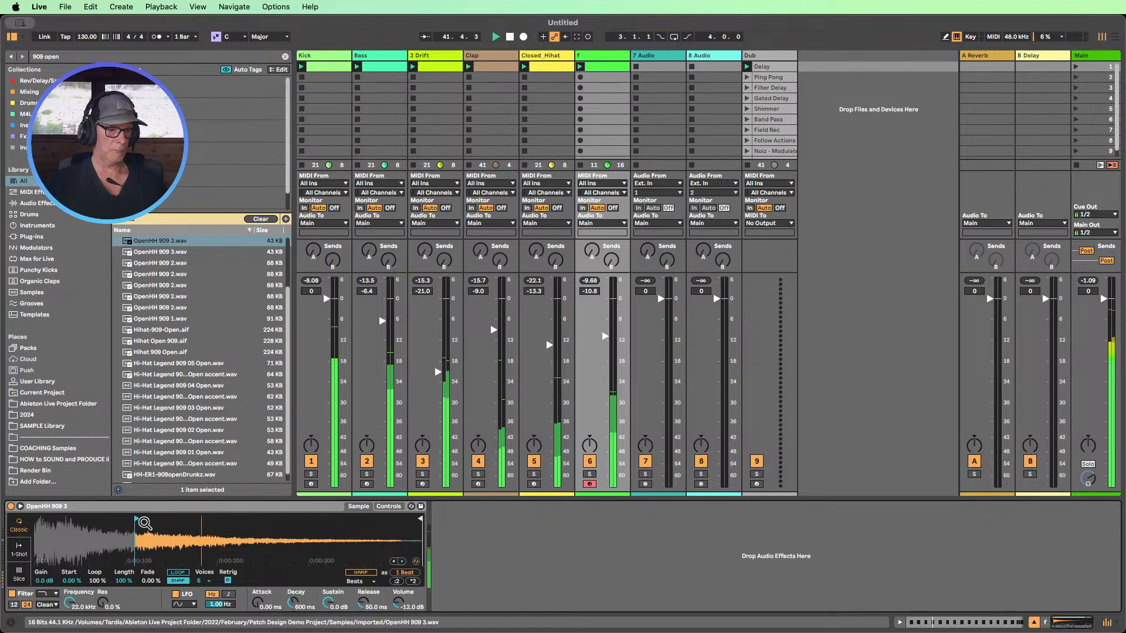
pyautogui.press('super+z')
pyautogui.press('super+z')
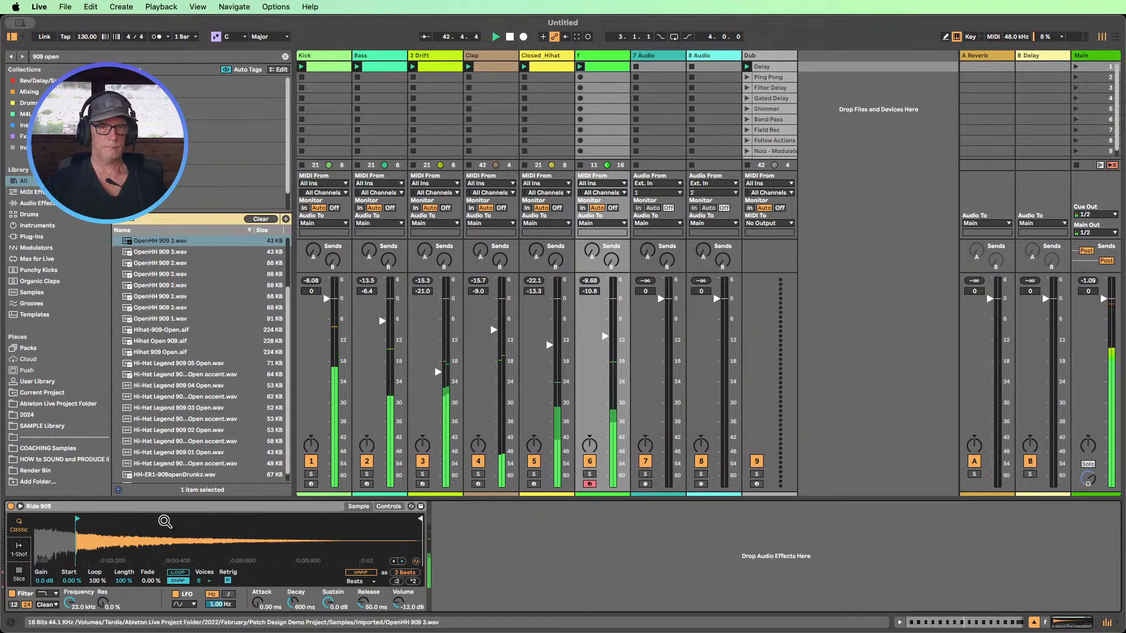
# - Undo the last sample change, transpose Ride 909 by +1 st, and set its amplitude envelope to 2.17 s decay and -52 dB sustain
pyautogui.press('super+z')
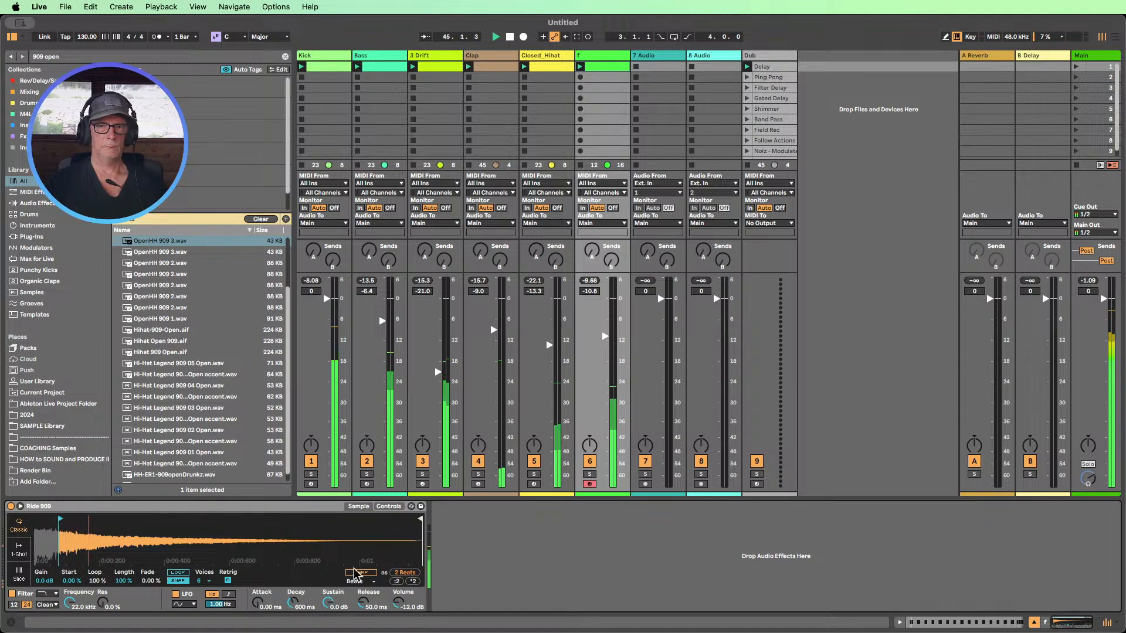
pyautogui.moveTo(366, 573); pyautogui.dragTo(367, 581)
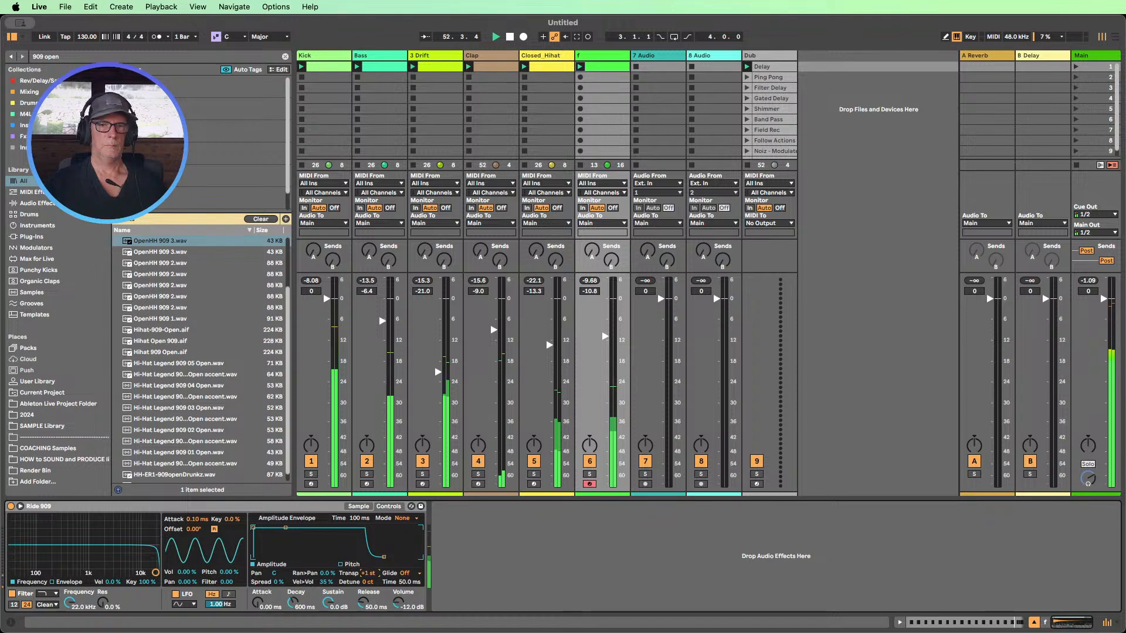
pyautogui.moveTo(327, 600); pyautogui.dragTo(328, 602)
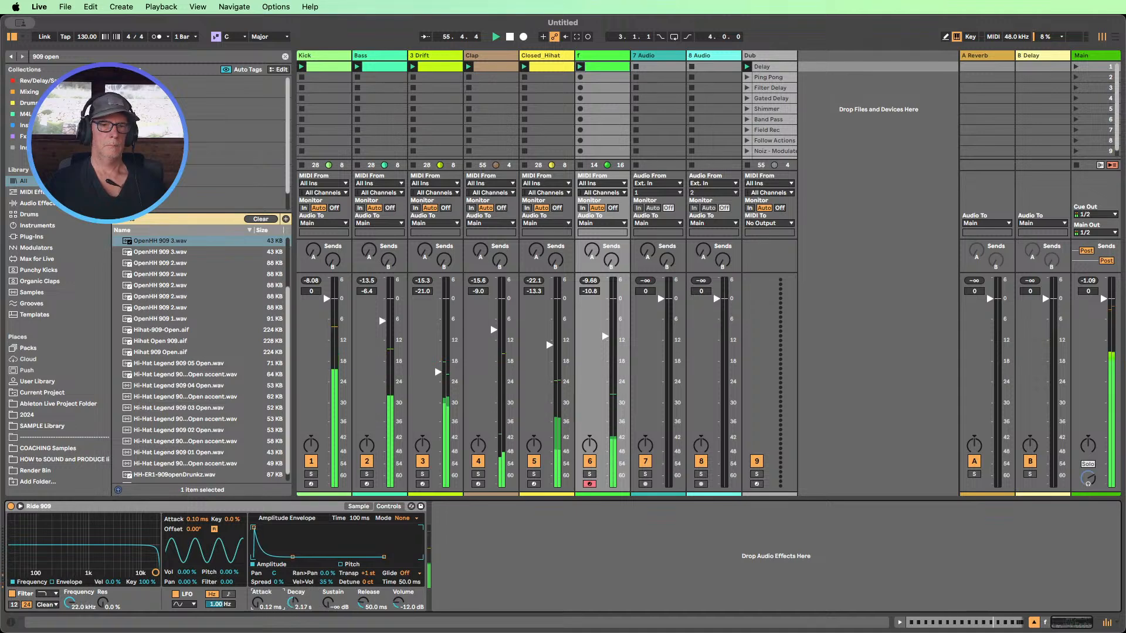
pyautogui.moveTo(331, 605); pyautogui.dragTo(331, 602)
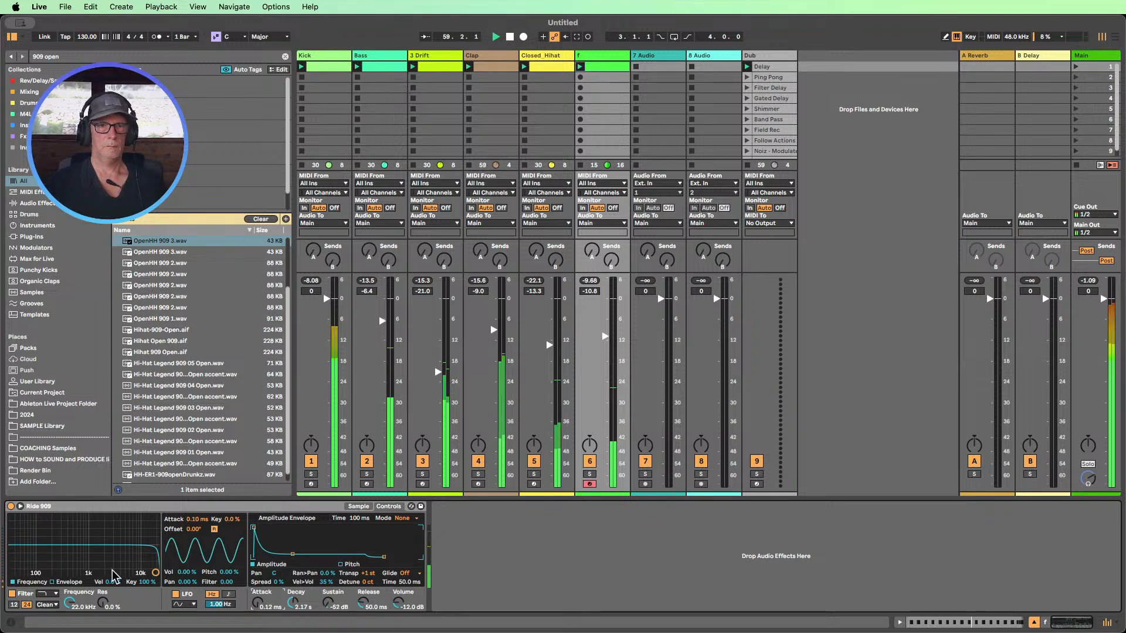
# - Switch the Ride 909 sampler's filter circuit to OSR with 2.86 dB of drive
pyautogui.click(44, 604)
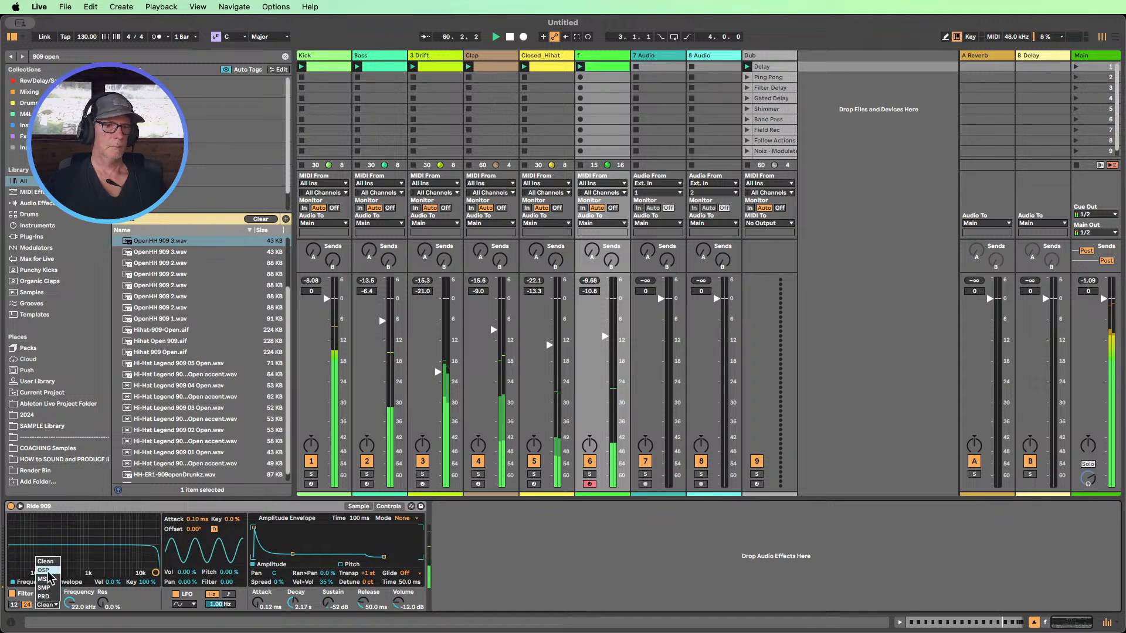
pyautogui.click(50, 579)
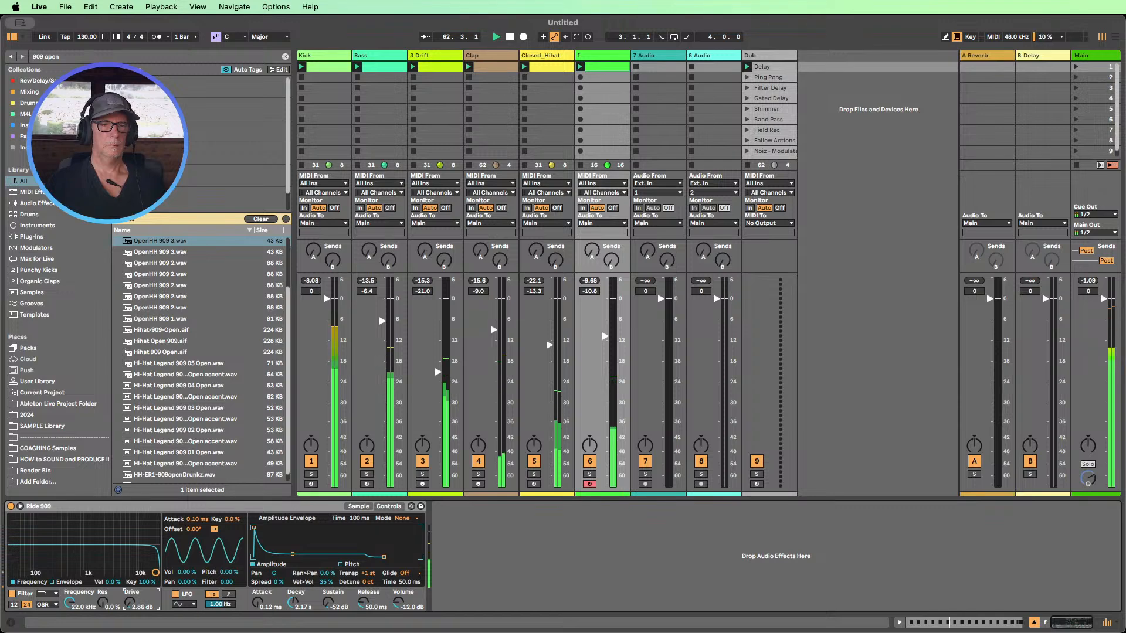
# - List all audio effects in the browser without the search term, and raise the f track's volume to -10.1 dB
pyautogui.click(46, 203)
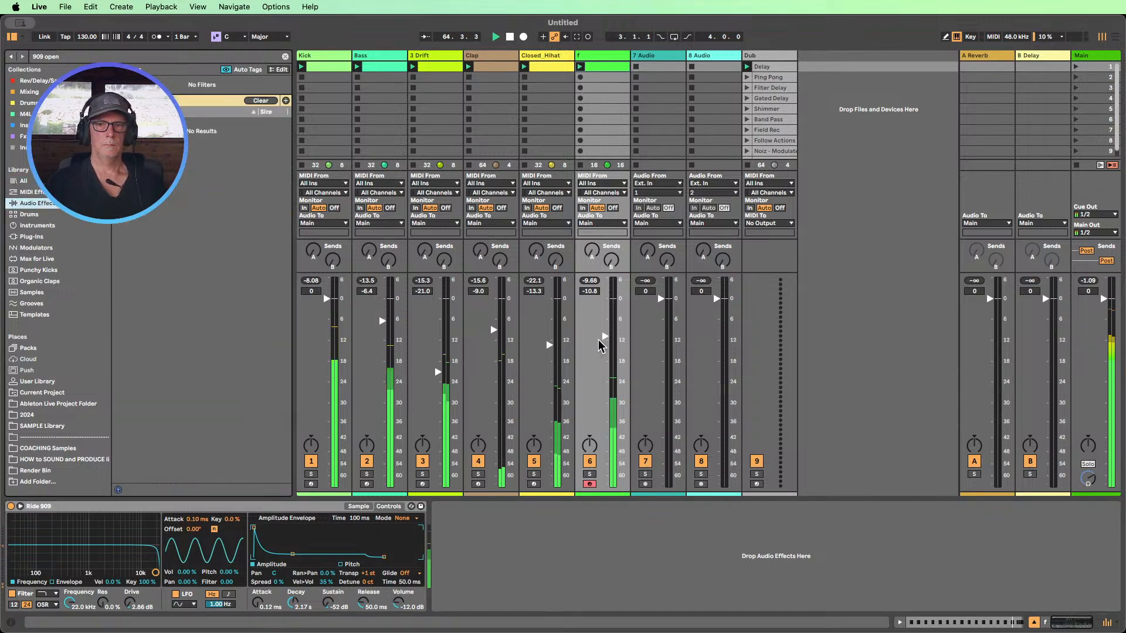
pyautogui.moveTo(599, 340); pyautogui.dragTo(604, 333)
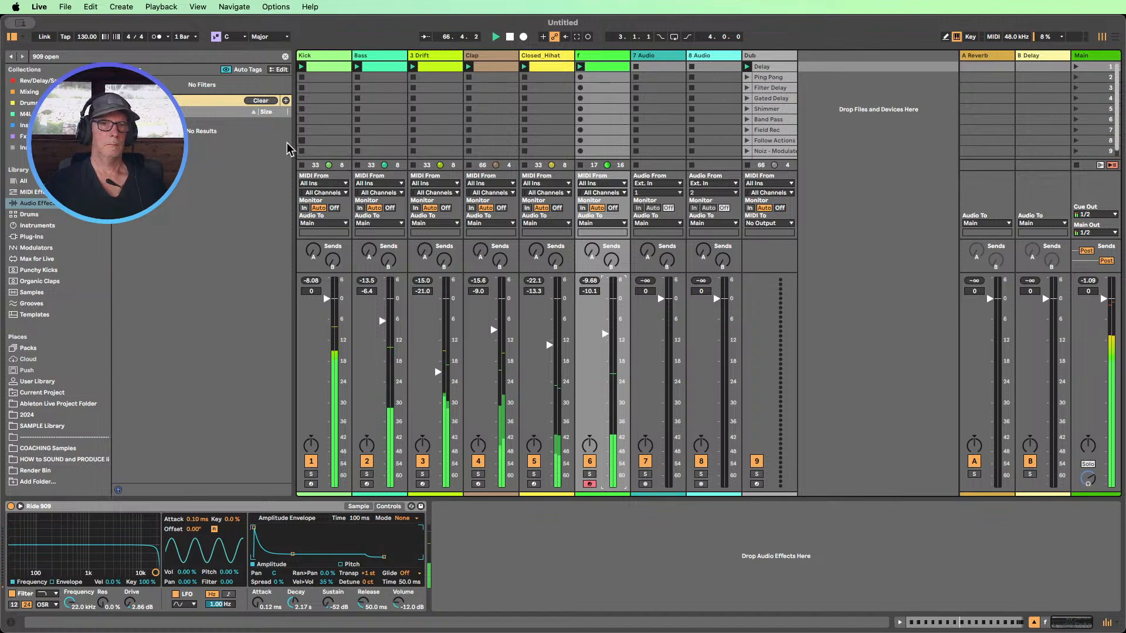
pyautogui.click(261, 101)
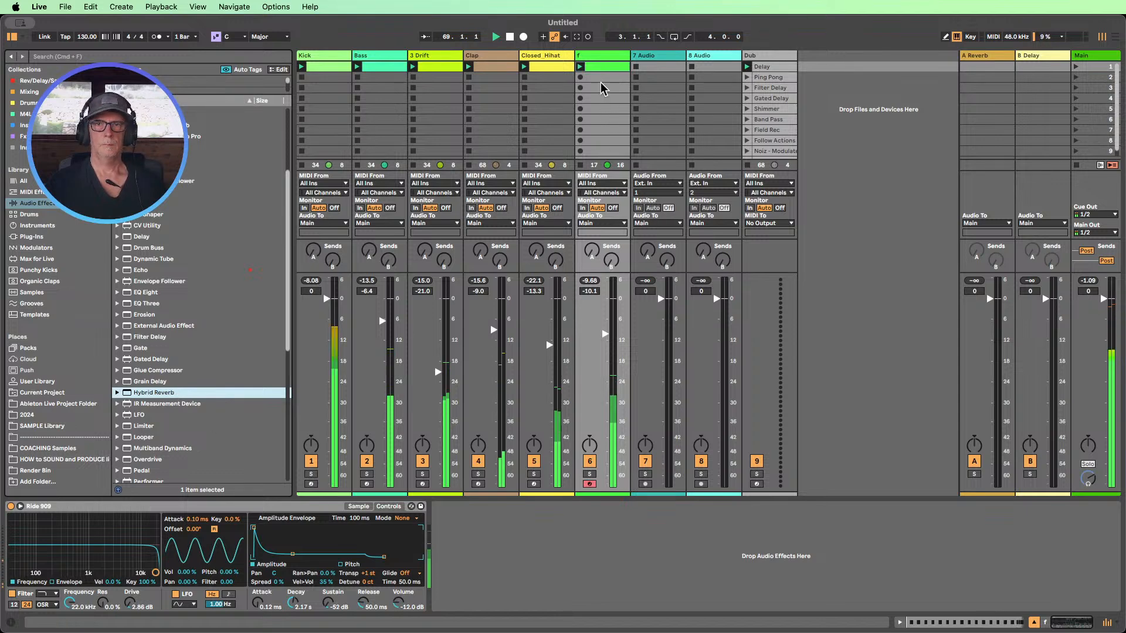
# - Try lowering the last two notes of the f track's clip to B2 and A#2, and return both to C3
pyautogui.doubleClick(592, 67)
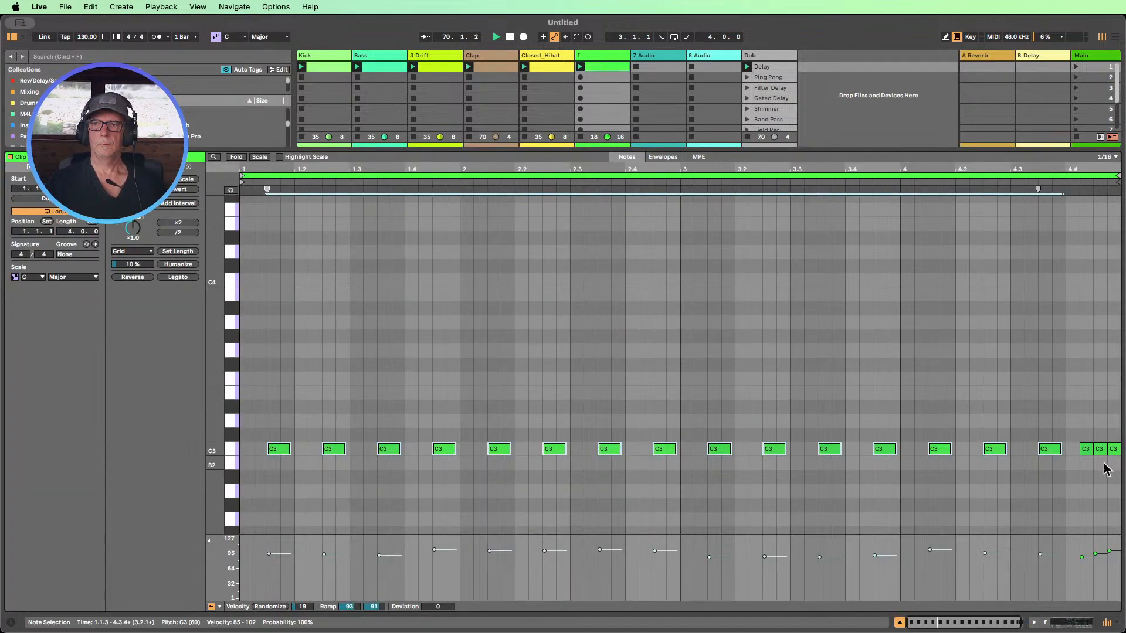
pyautogui.moveTo(1099, 449); pyautogui.dragTo(1100, 463)
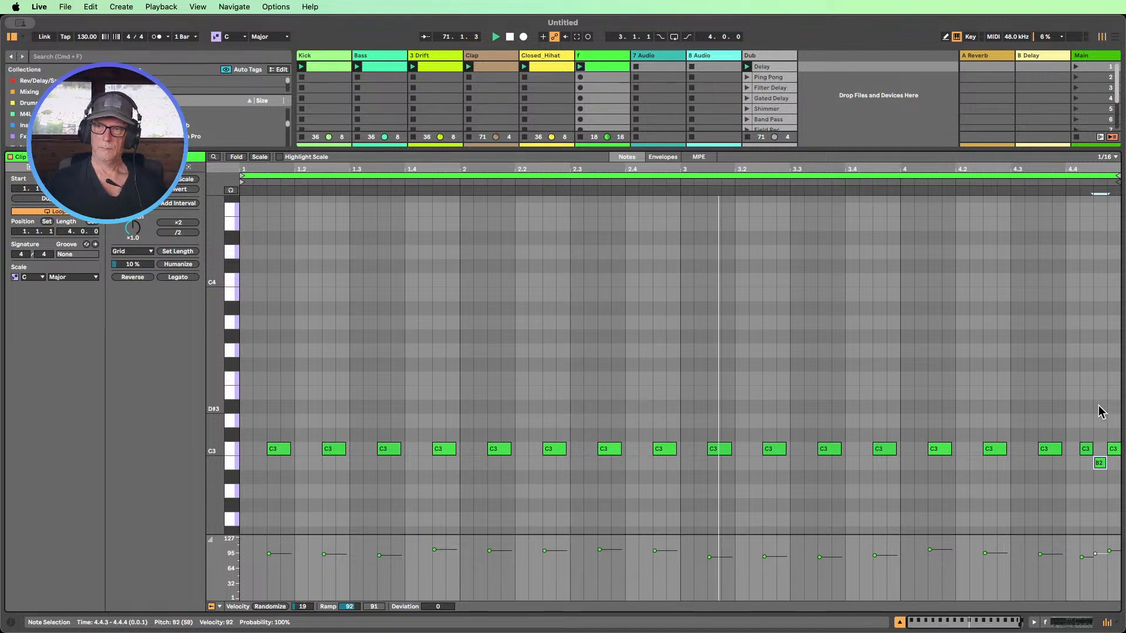
pyautogui.click(1113, 449)
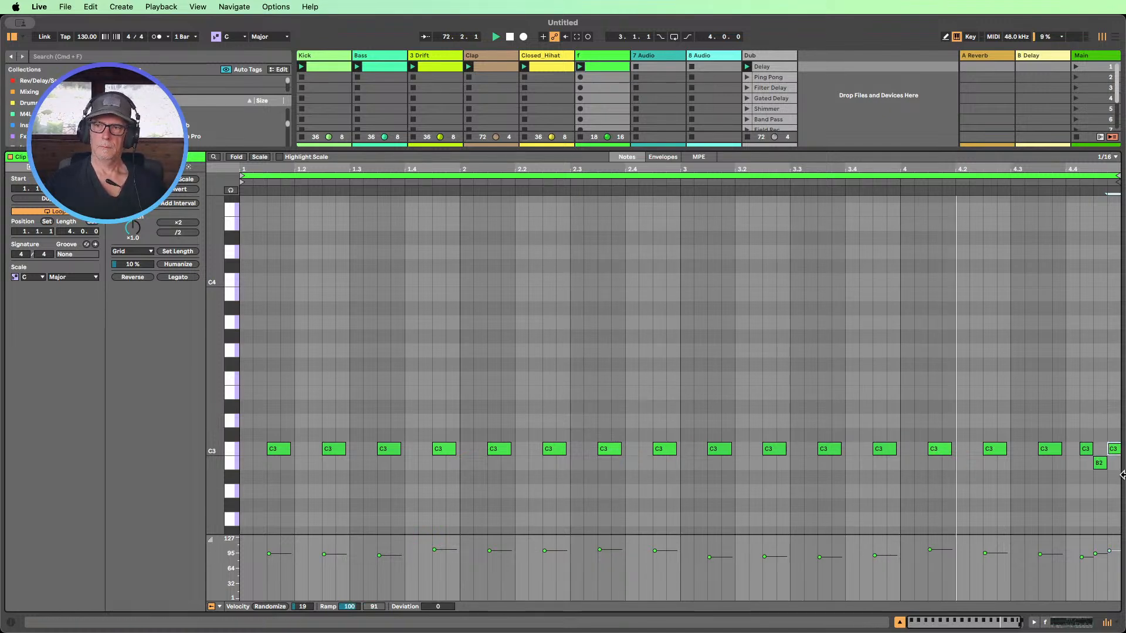
pyautogui.press('Down')
pyautogui.press('Down')
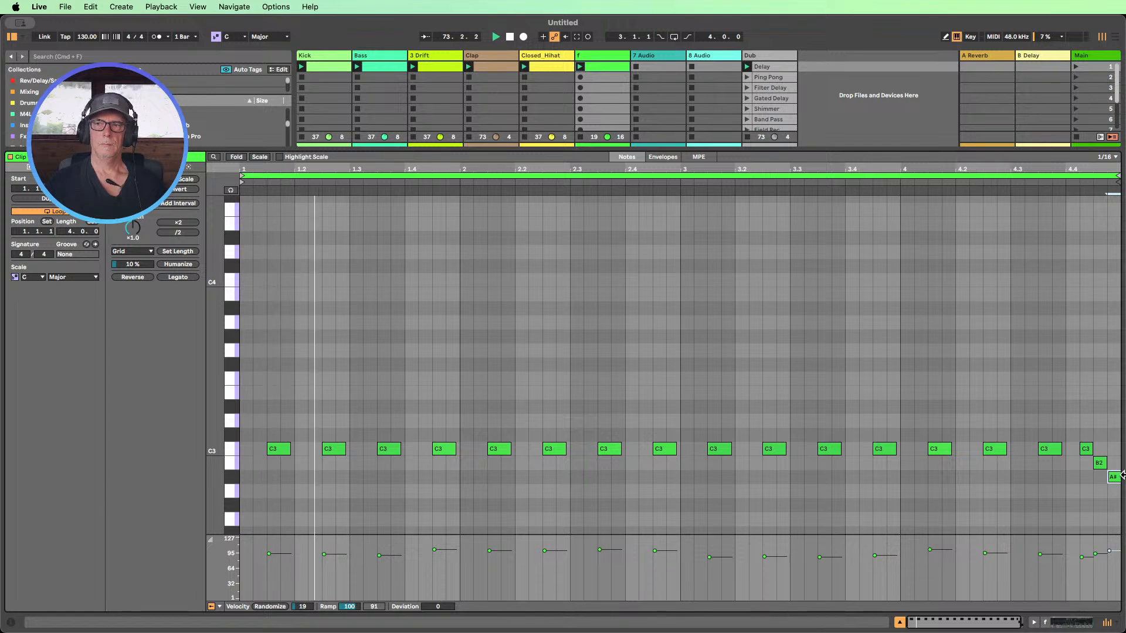
pyautogui.press('Up')
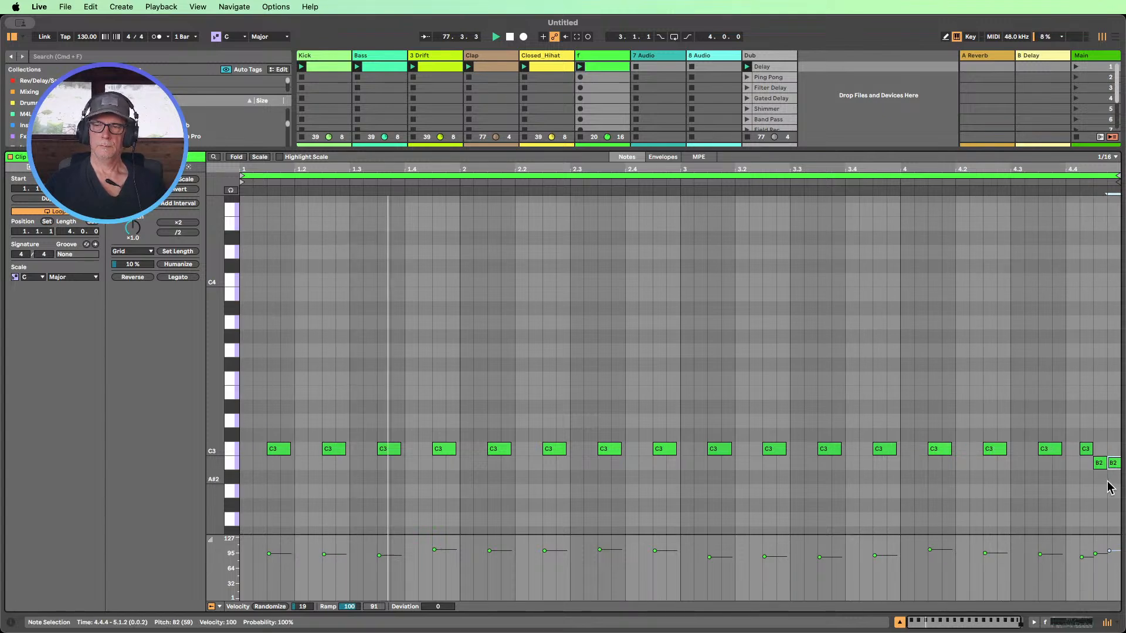
pyautogui.press('Up')
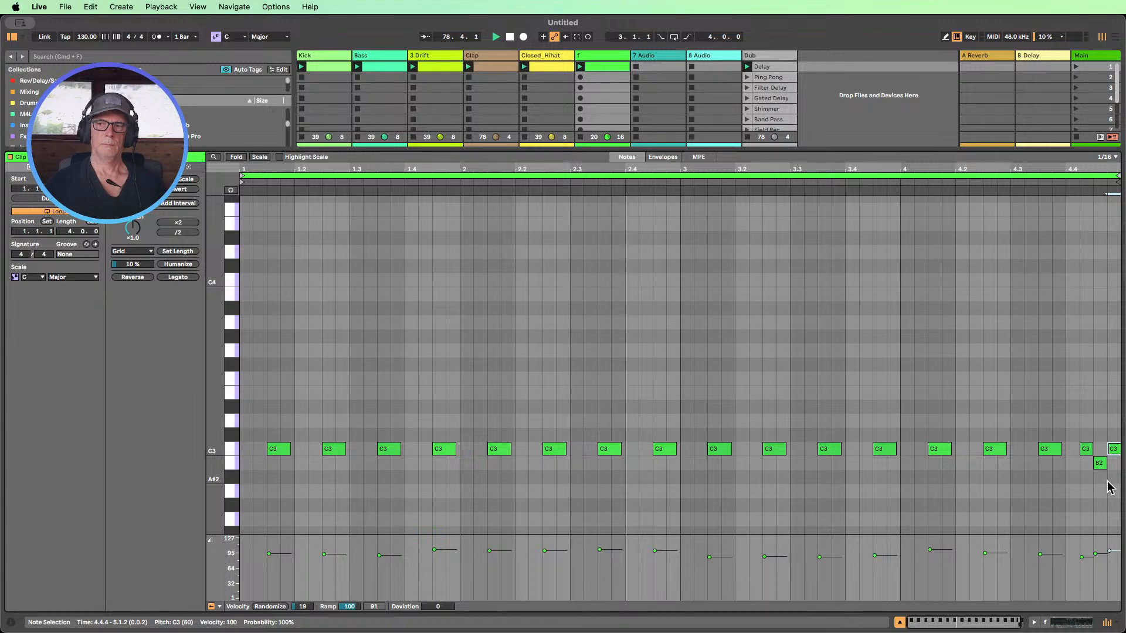
pyautogui.click(1038, 620)
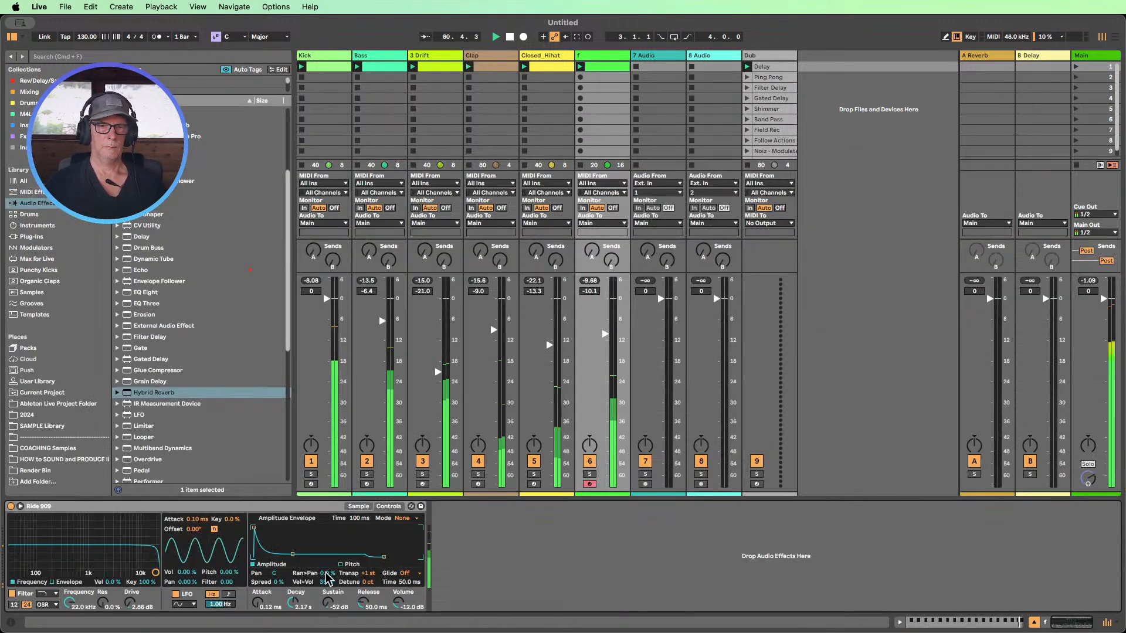
pyautogui.doubleClick(607, 66)
pyautogui.click(1100, 463)
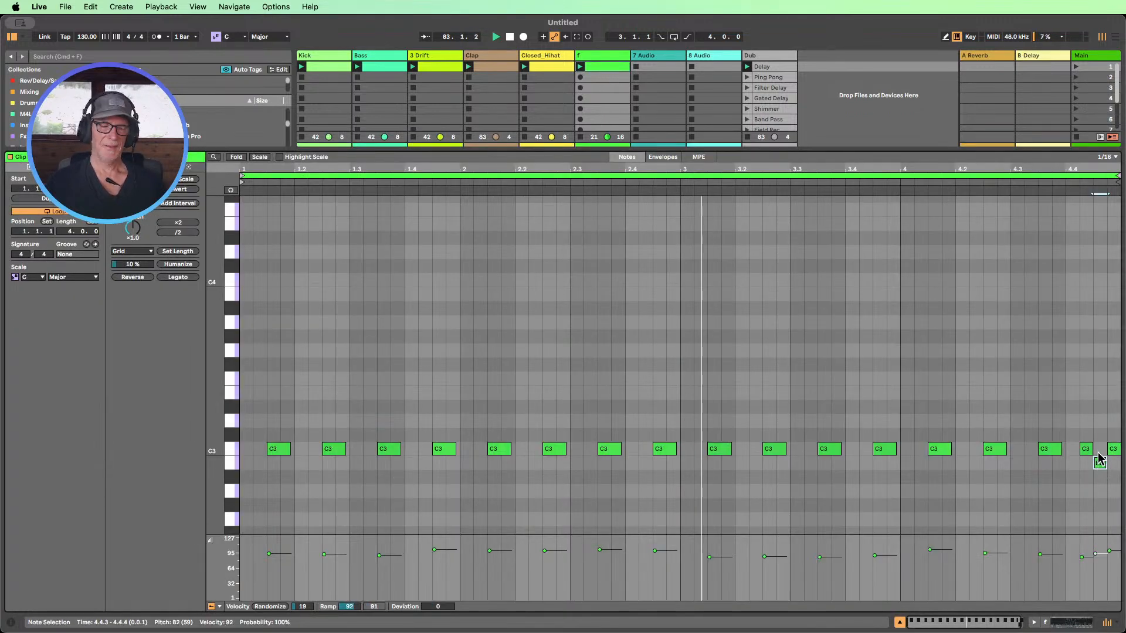
pyautogui.moveTo(1099, 463); pyautogui.dragTo(1098, 455)
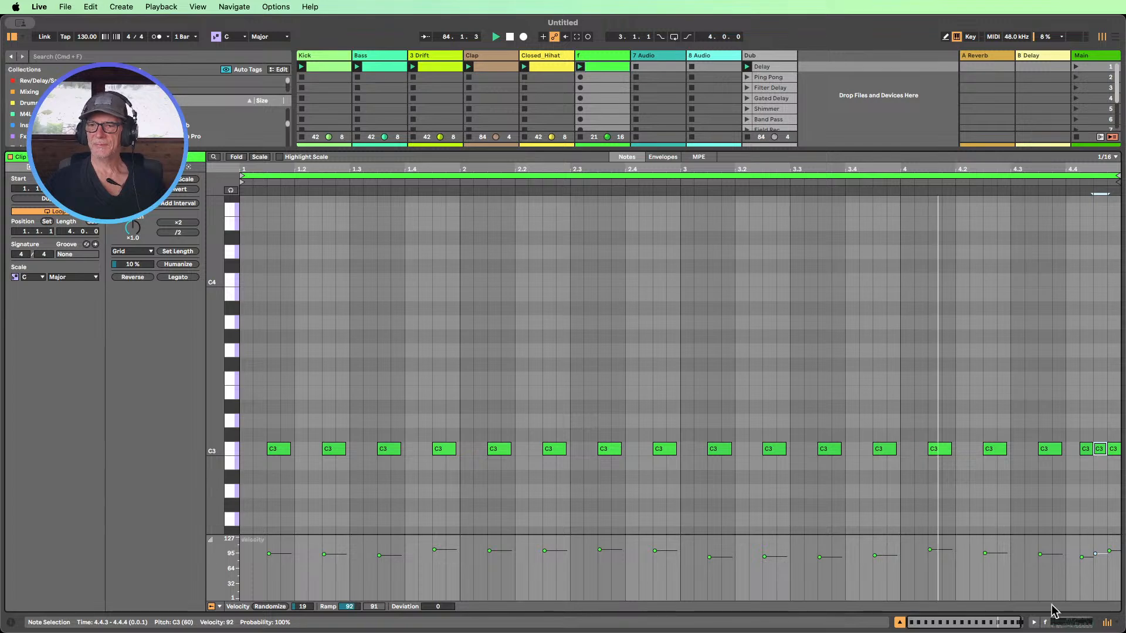
# - Set Ride 909's random panning to 5.5 %, and its envelope to 1.67 s decay, -inf dB sustain and 2.37 s release
pyautogui.click(1034, 622)
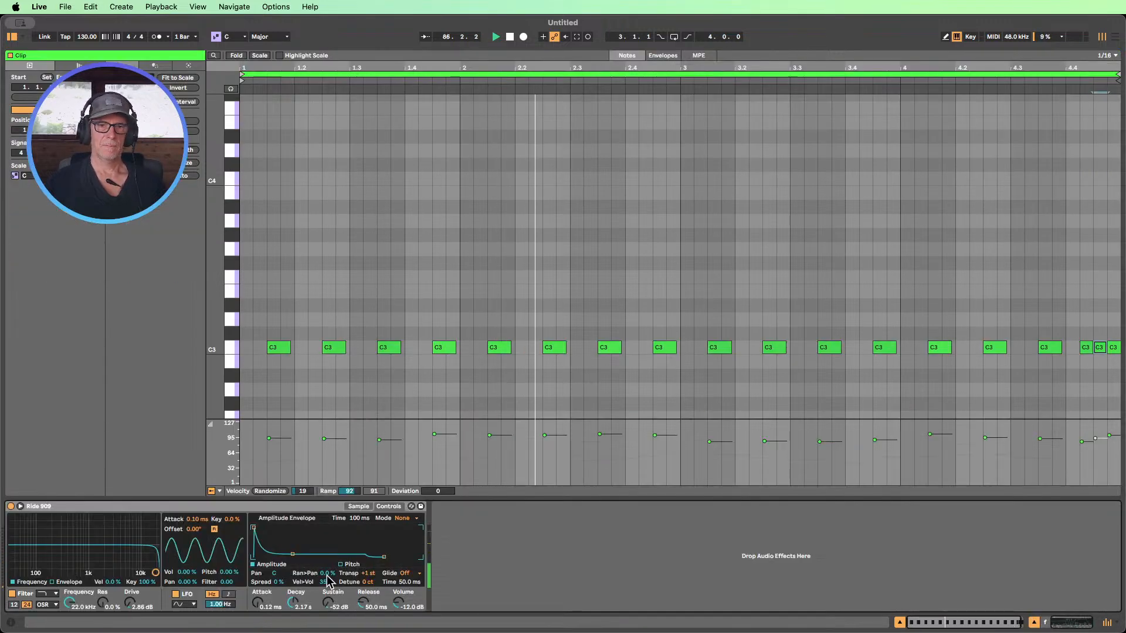
pyautogui.moveTo(327, 574); pyautogui.dragTo(327, 569)
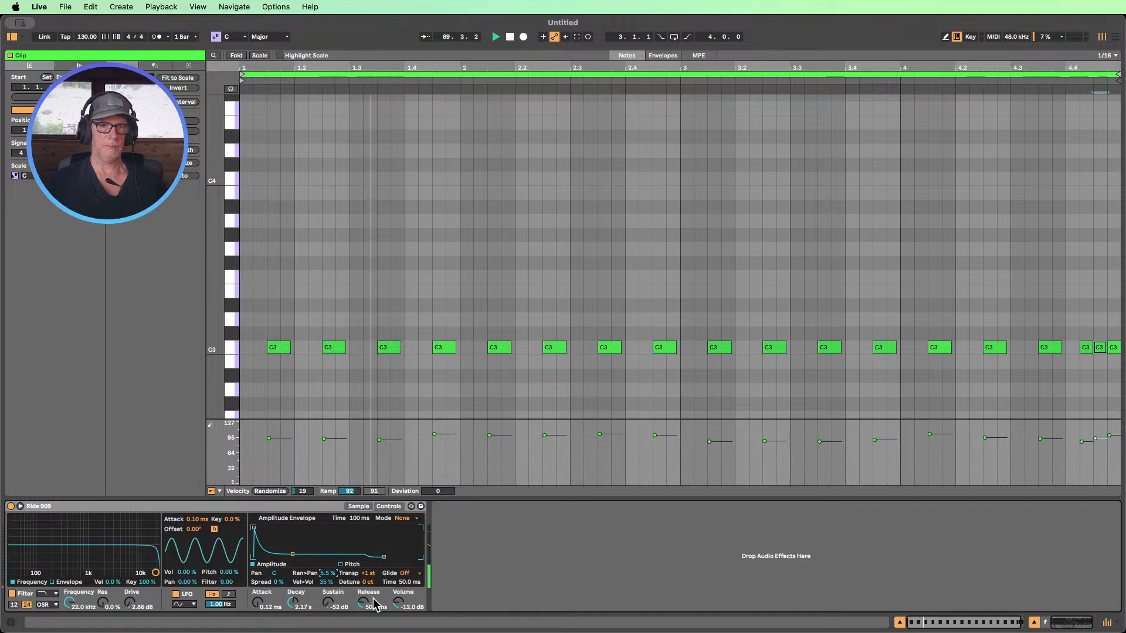
pyautogui.moveTo(374, 604); pyautogui.dragTo(374, 557)
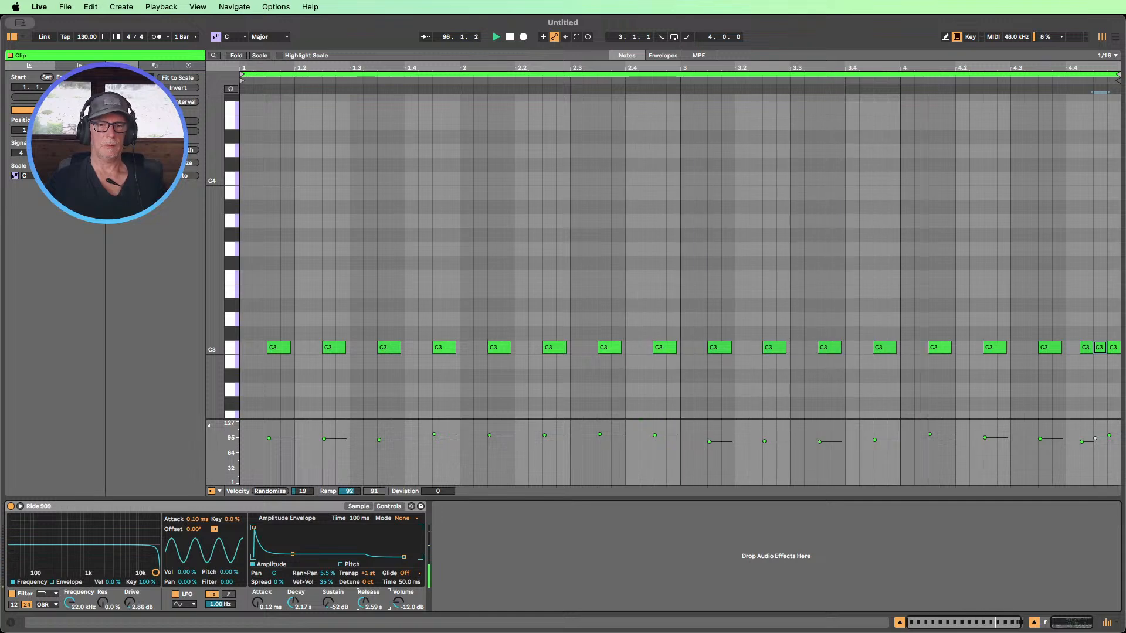
pyautogui.moveTo(364, 603); pyautogui.dragTo(292, 599)
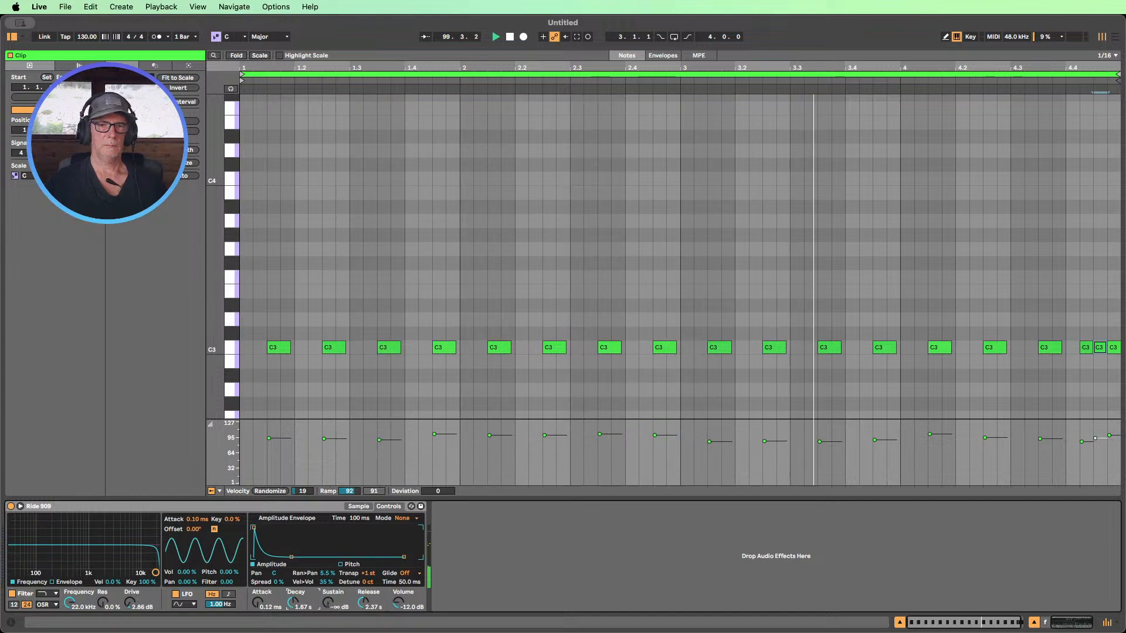
# - Hide the clip editor and add an Erosion effect to the f track
pyautogui.click(1033, 623)
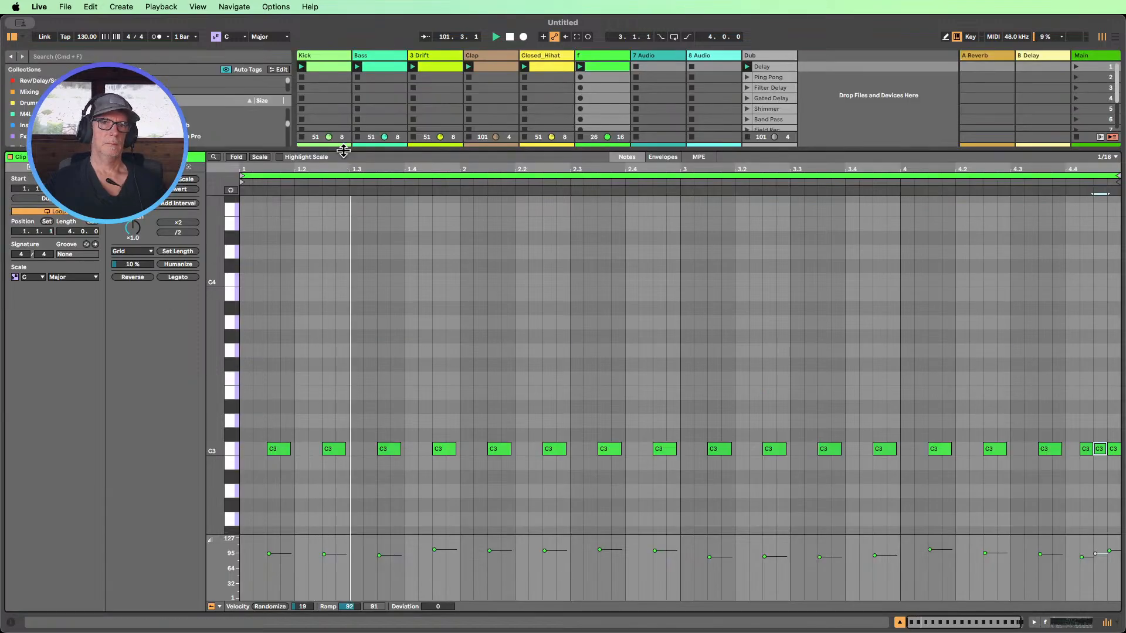
pyautogui.moveTo(343, 152); pyautogui.dragTo(364, 309)
pyautogui.click(899, 623)
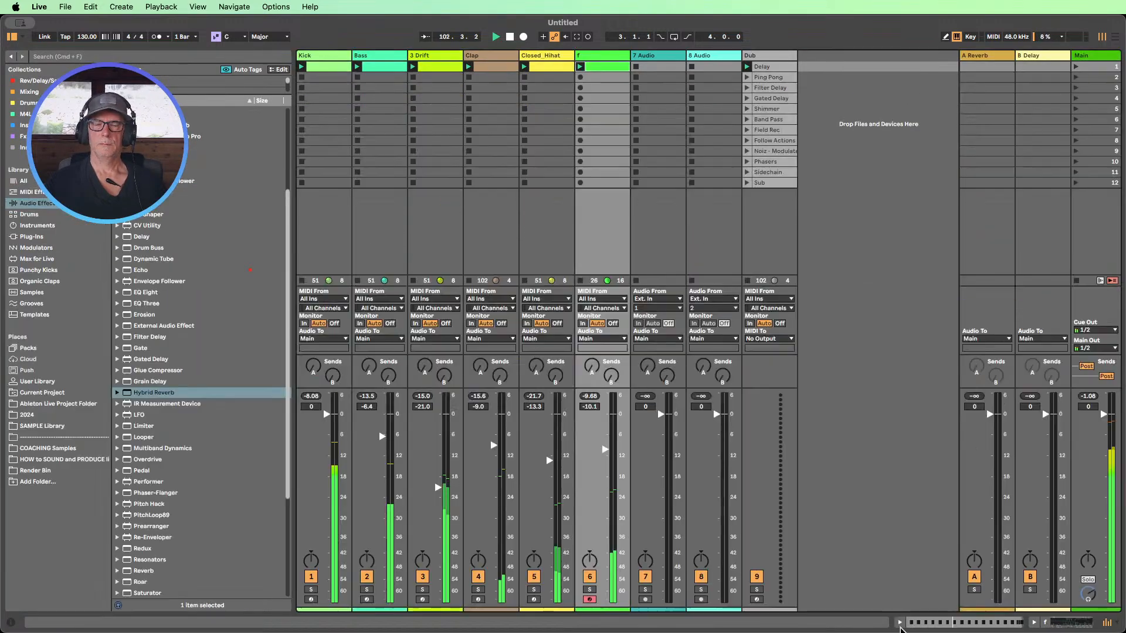
pyautogui.scroll(5, 176, 293)
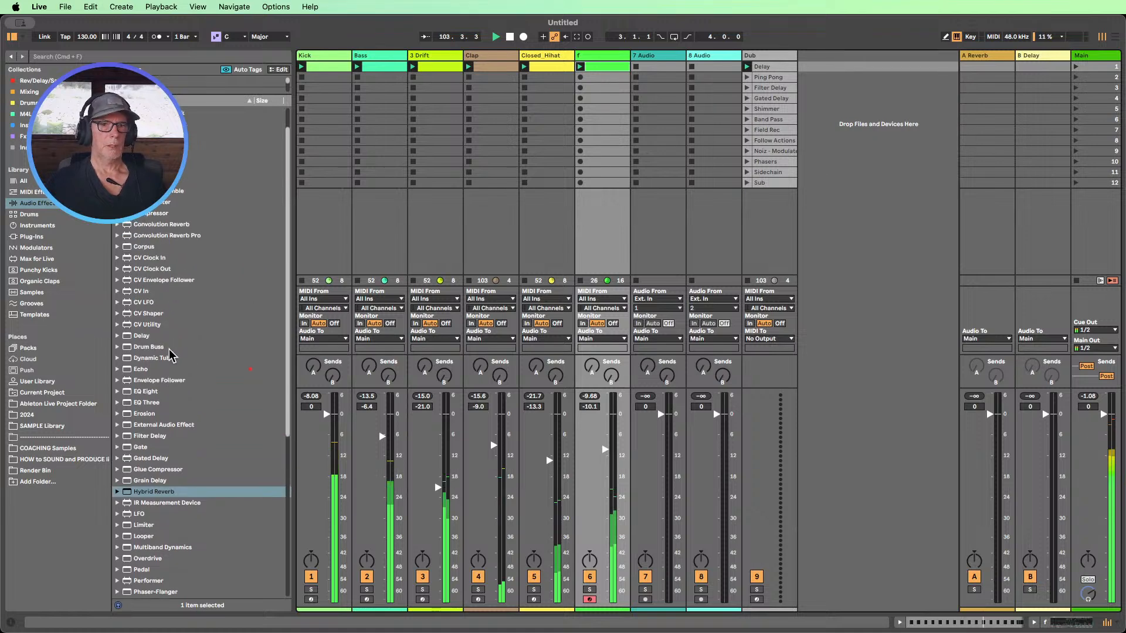
pyautogui.moveTo(195, 413); pyautogui.dragTo(597, 128)
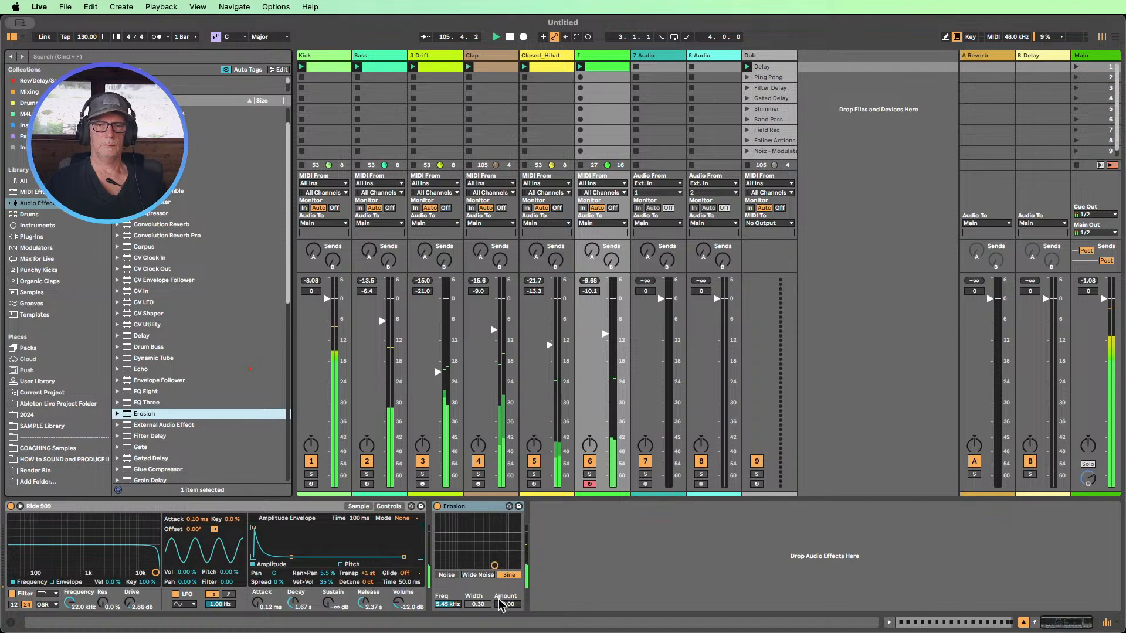
# - Set Erosion on the f track to Wide Noise mode with an amount of 17.6
pyautogui.moveTo(501, 604); pyautogui.dragTo(501, 533)
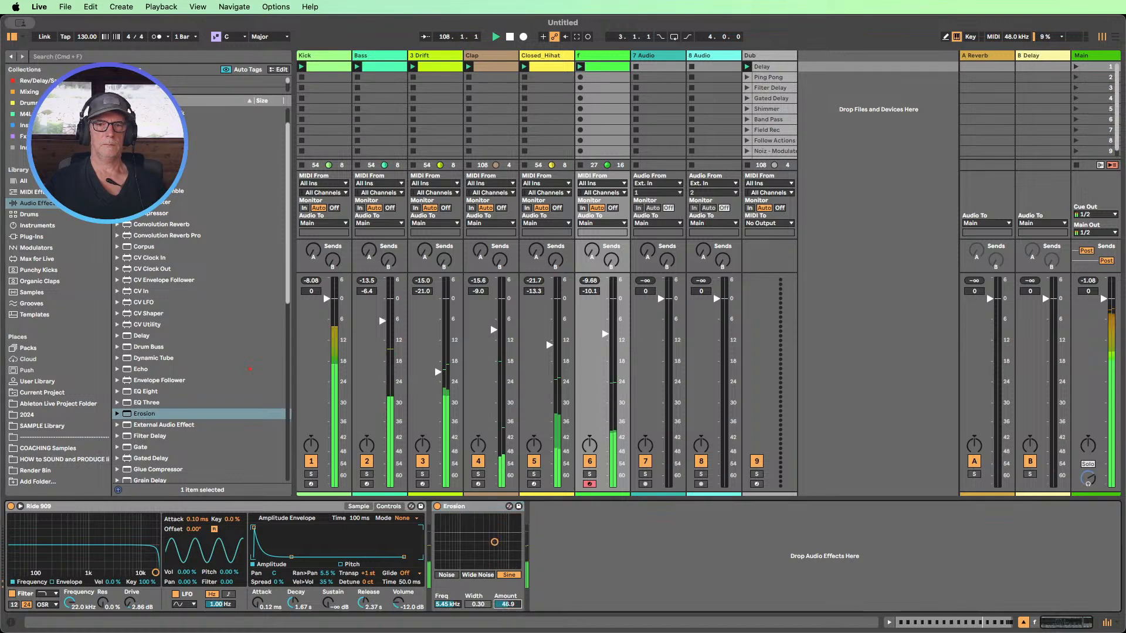
pyautogui.moveTo(507, 604); pyautogui.dragTo(507, 607)
pyautogui.click(480, 575)
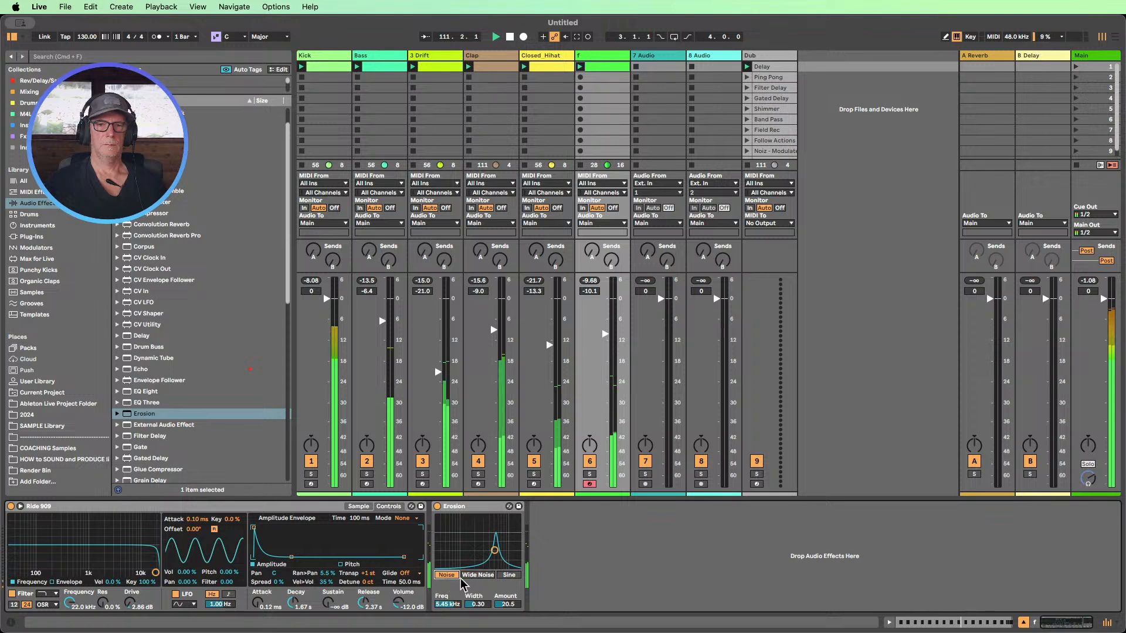
pyautogui.click(508, 605)
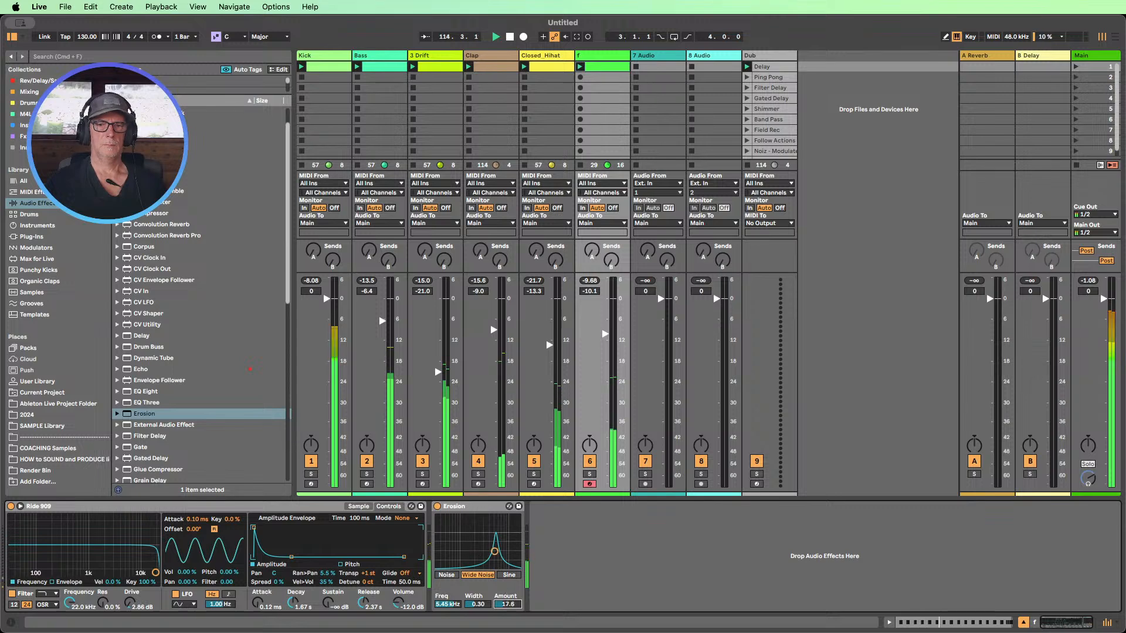
# - Listen to the loop with the Kick track muted, and unmute it again
pyautogui.click(312, 462)
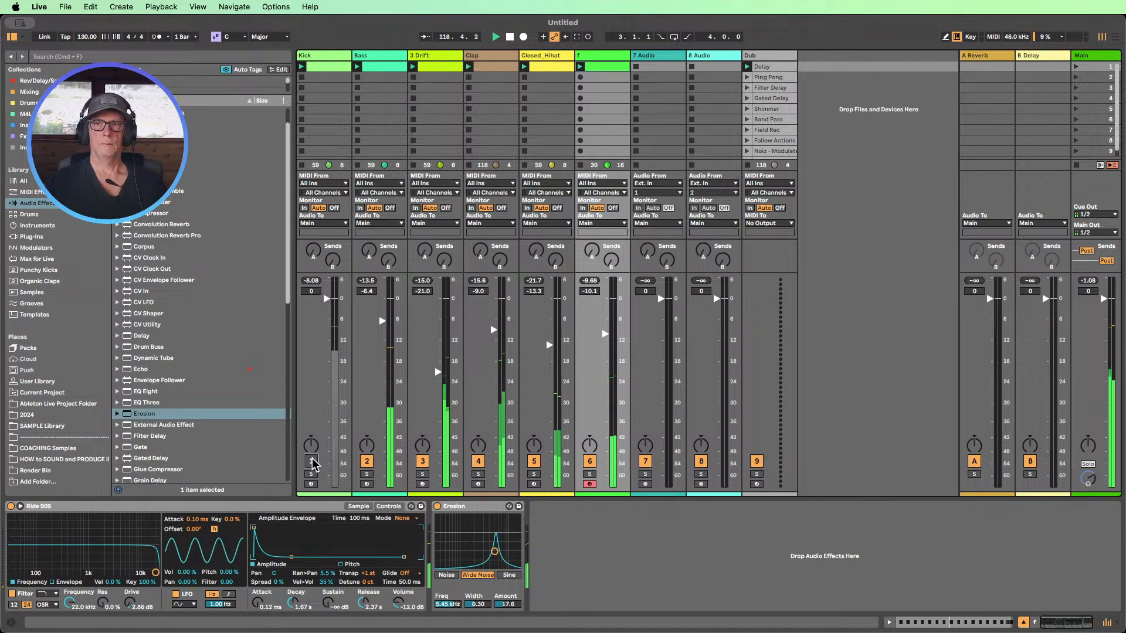
pyautogui.click(311, 462)
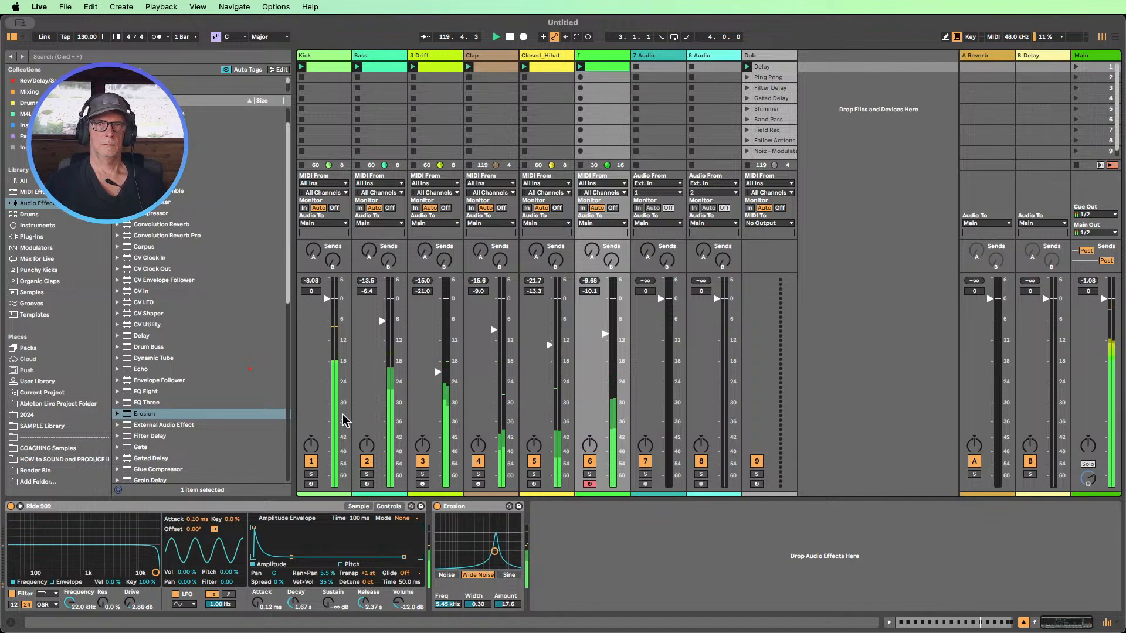
# - Unfold EQ Eight and the LFO on the 3 Drift track, and switch the LFO's LP Freq mapping from Remote to Mod
pyautogui.click(421, 82)
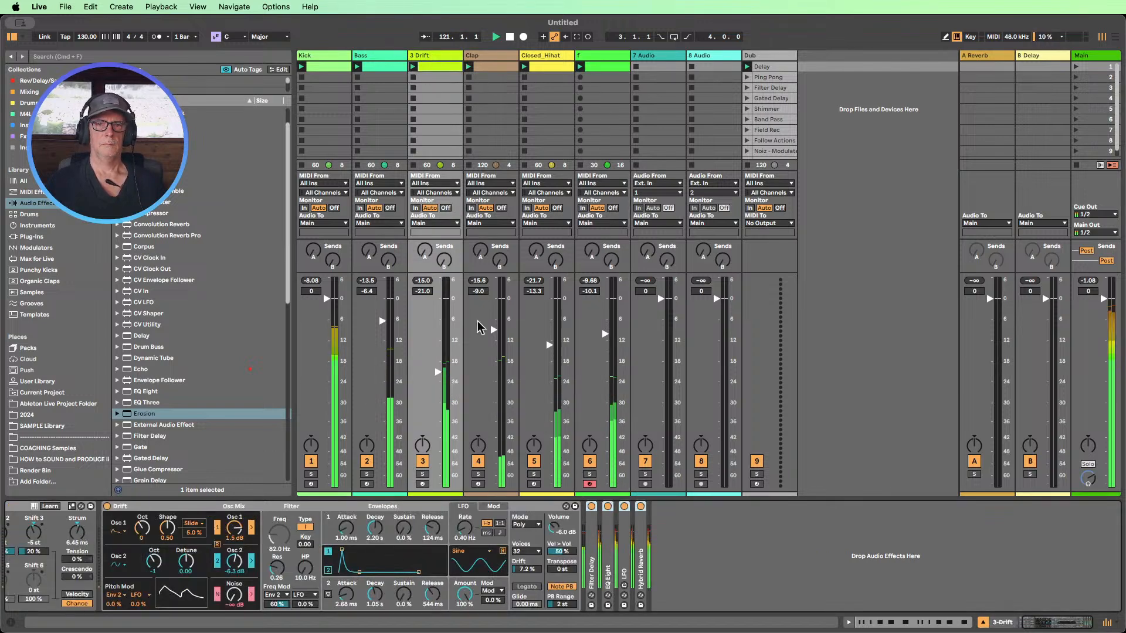
pyautogui.doubleClick(611, 557)
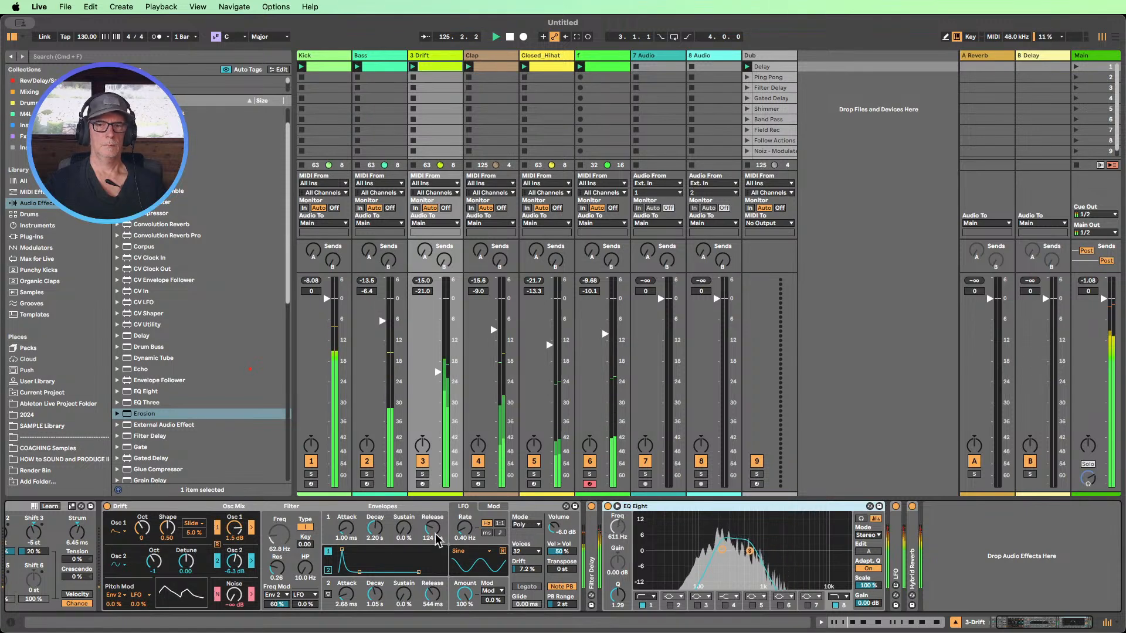
pyautogui.doubleClick(897, 530)
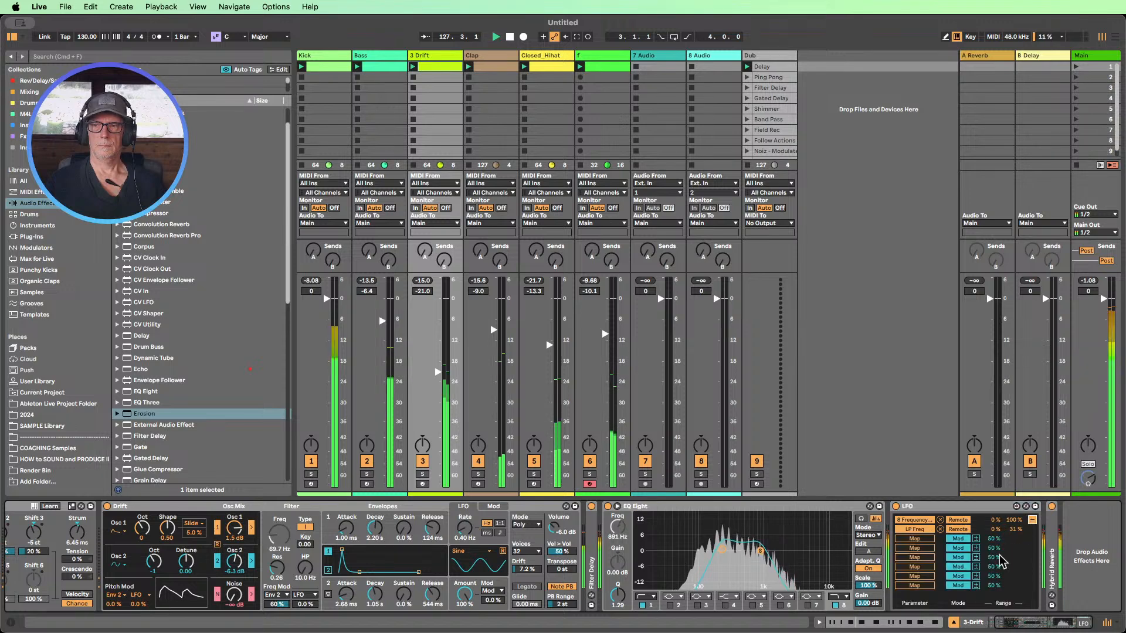
pyautogui.click(958, 530)
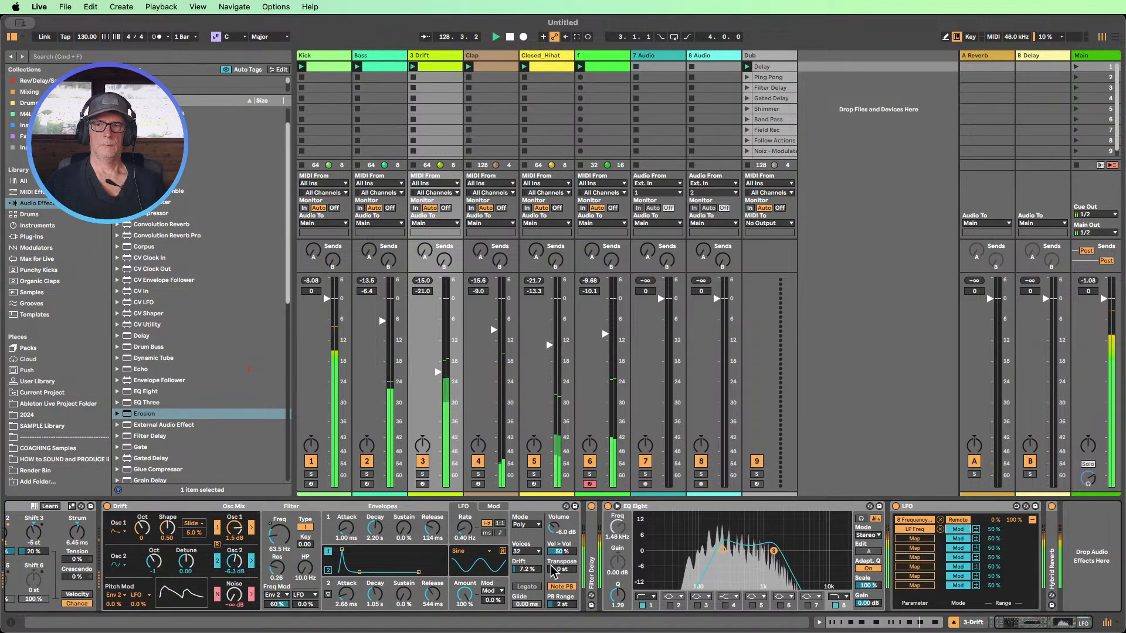
# - Compare the LFO's LP Freq mapping in Remote and Mod modes, leave it on Mod, and set Drift's filter frequency to 29.4 Hz
pyautogui.click(956, 530)
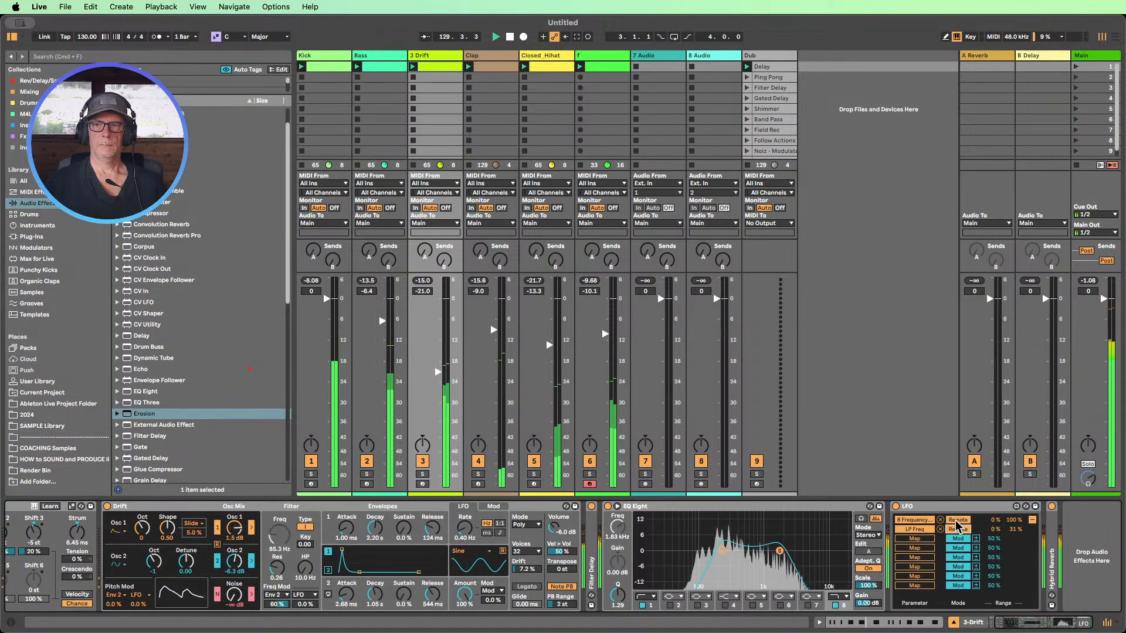
pyautogui.click(957, 521)
pyautogui.click(957, 529)
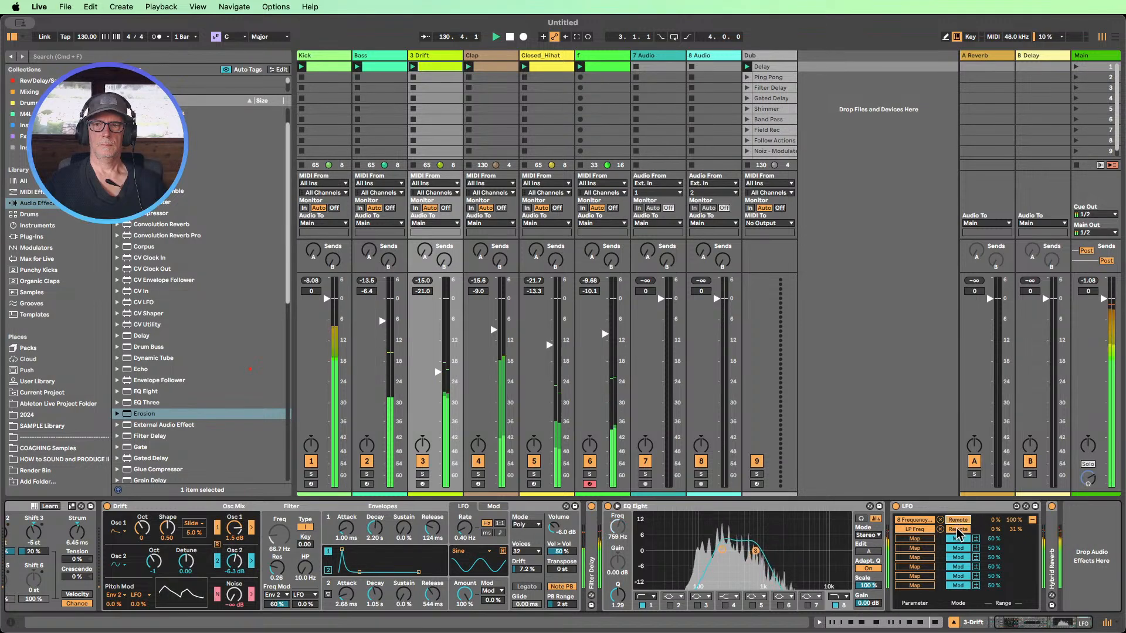
pyautogui.moveTo(275, 533); pyautogui.dragTo(275, 540)
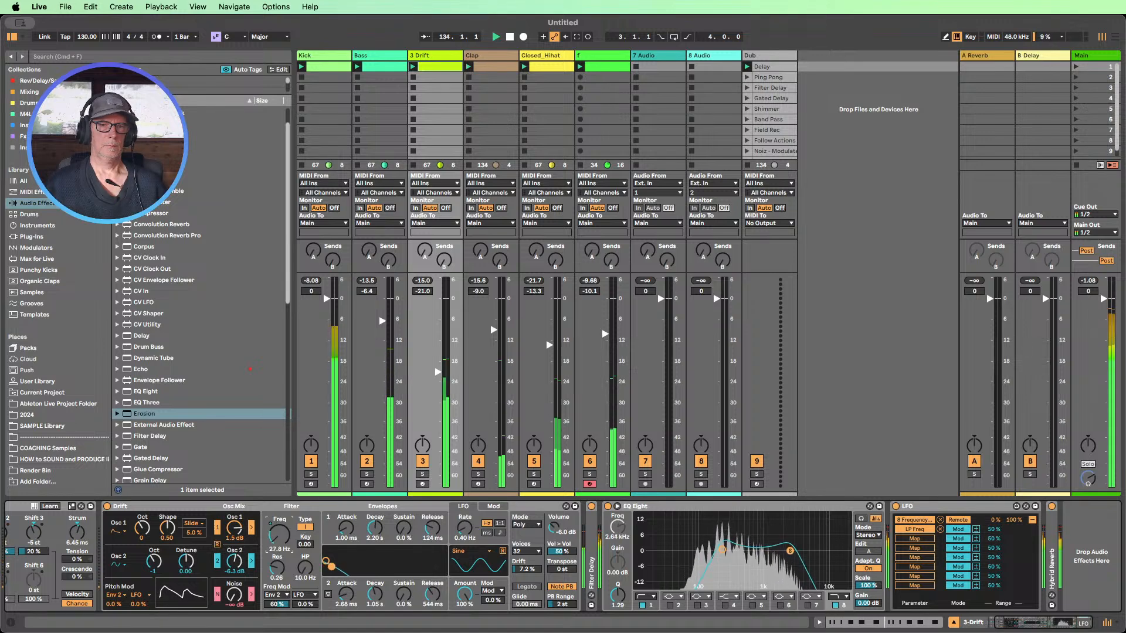
# - Fold the LFO and EQ Eight, and set Hybrid Reverb to Older vintage, Shimmer algorithm, 0/100 blend and 24% dry/wet
pyautogui.doubleClick(920, 508)
pyautogui.doubleClick(786, 504)
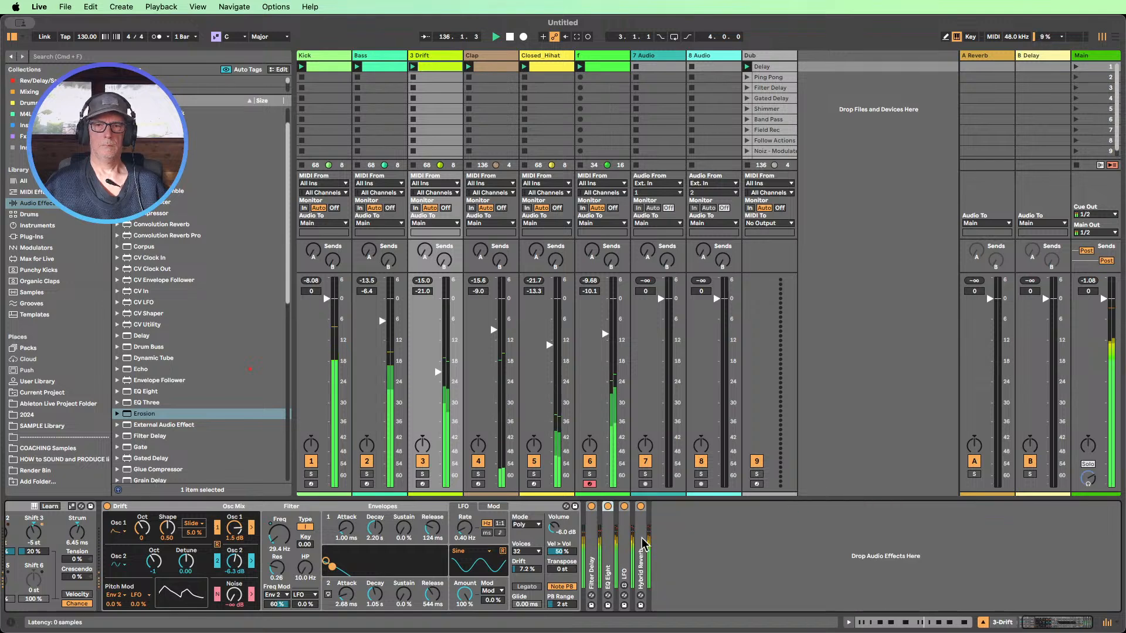
pyautogui.doubleClick(643, 542)
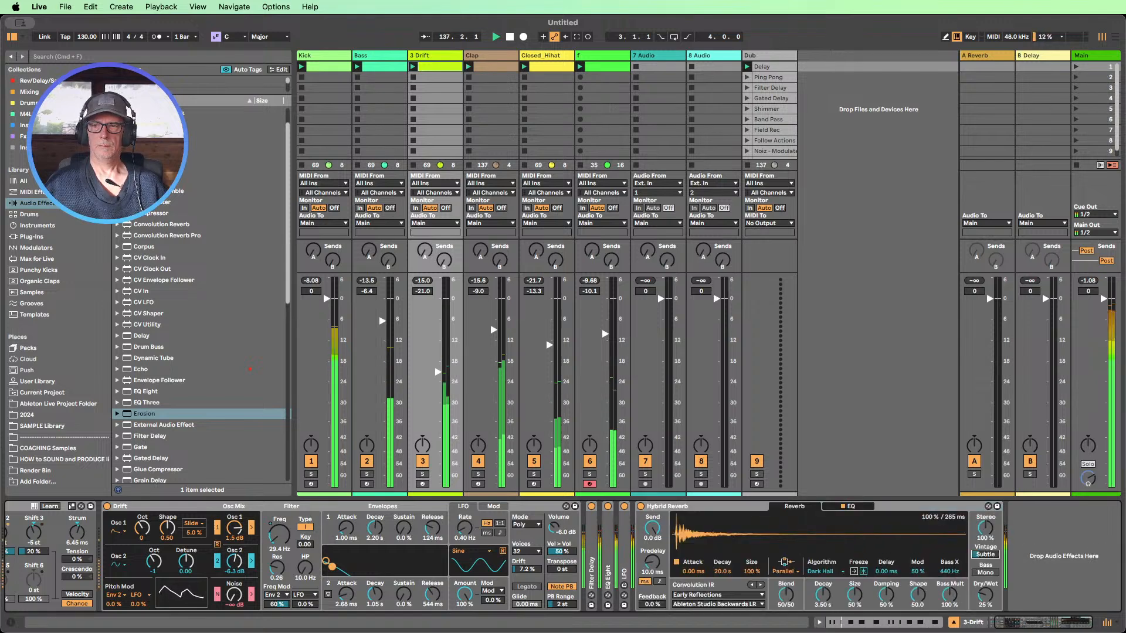
pyautogui.moveTo(985, 554); pyautogui.dragTo(985, 544)
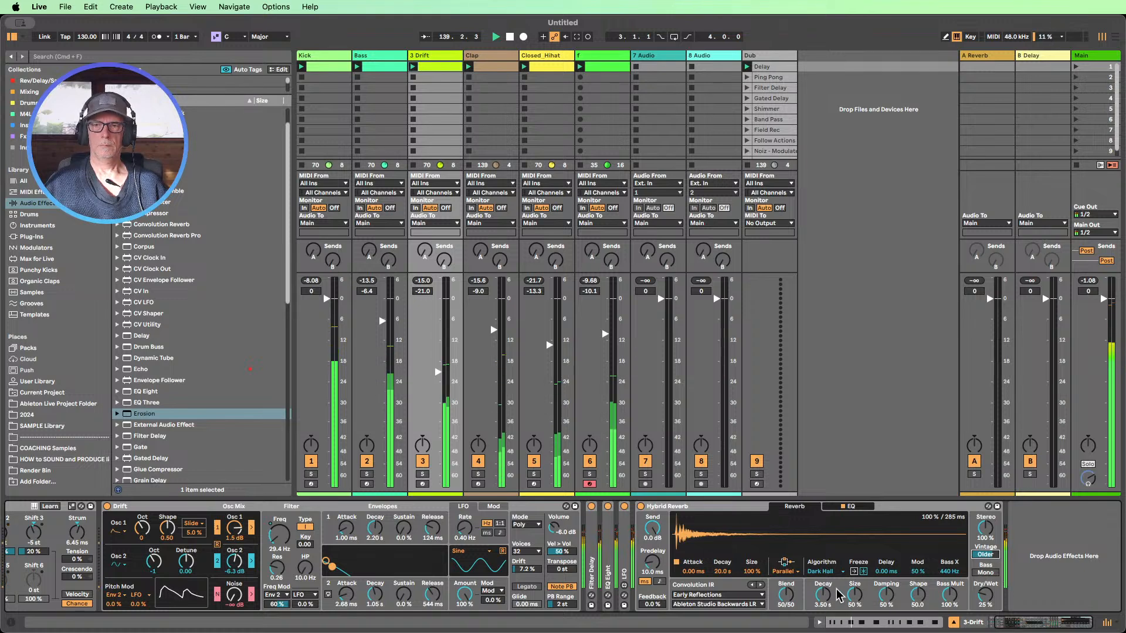
pyautogui.click(821, 572)
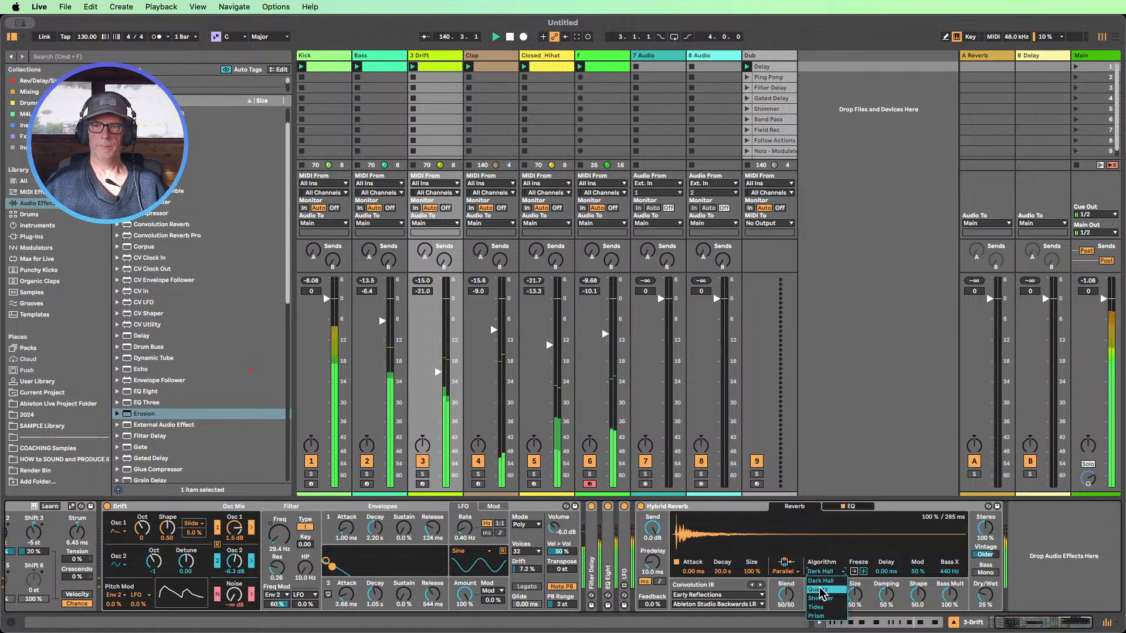
pyautogui.click(821, 599)
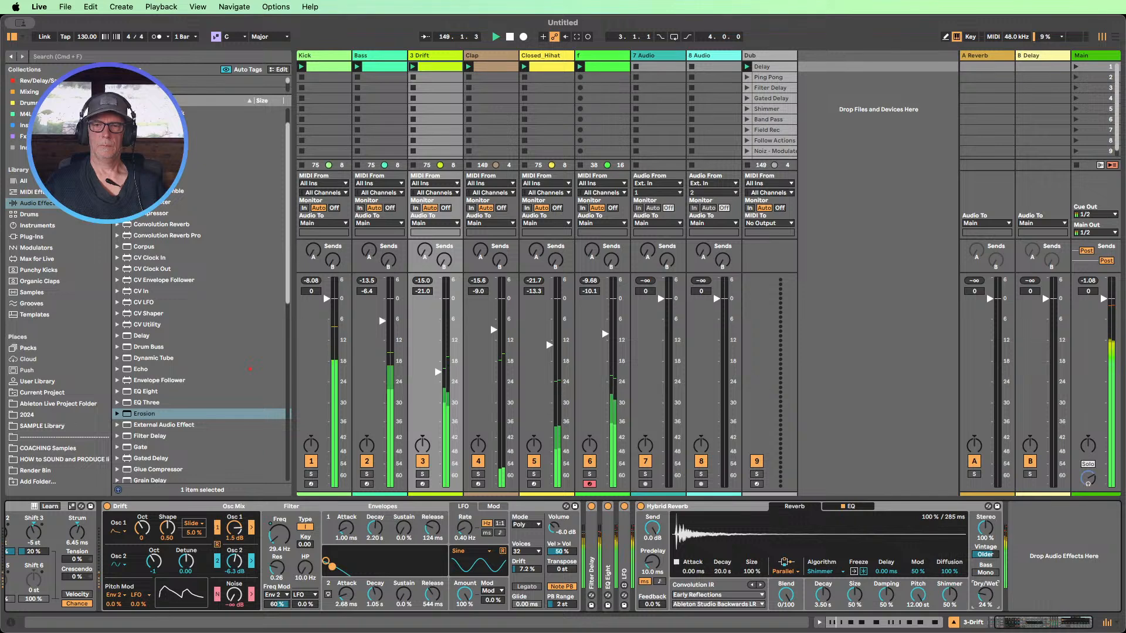
# - Fold Hybrid Reverb, solo the Kick, Bass and 3 Drift tracks together, and raise the 3 Drift volume to -16.0 dB
pyautogui.click(422, 474)
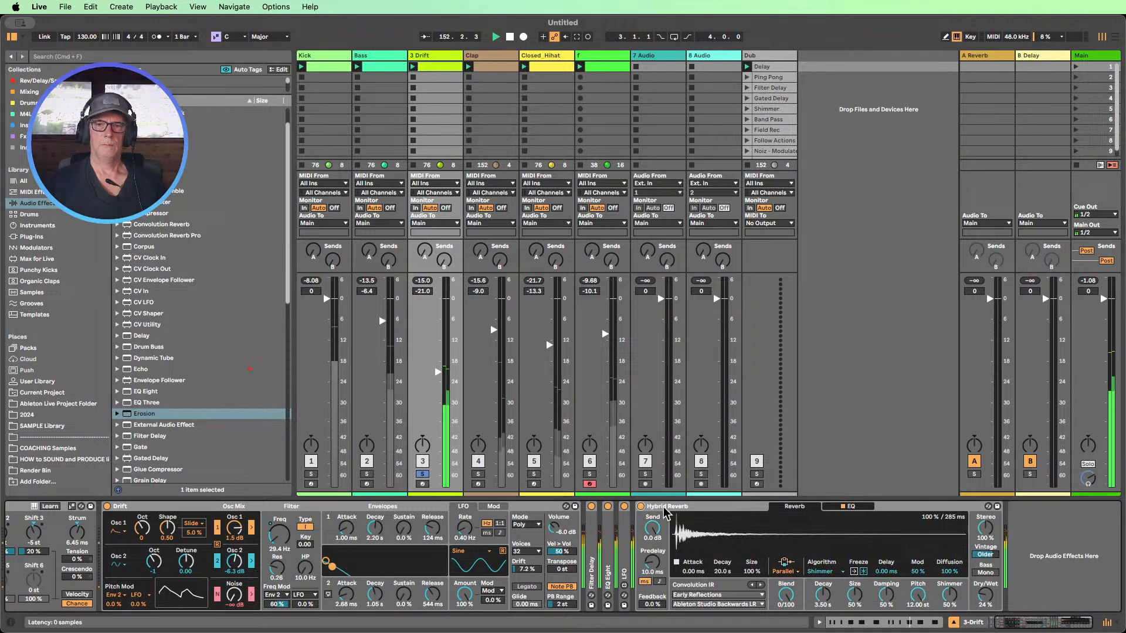
pyautogui.doubleClick(688, 508)
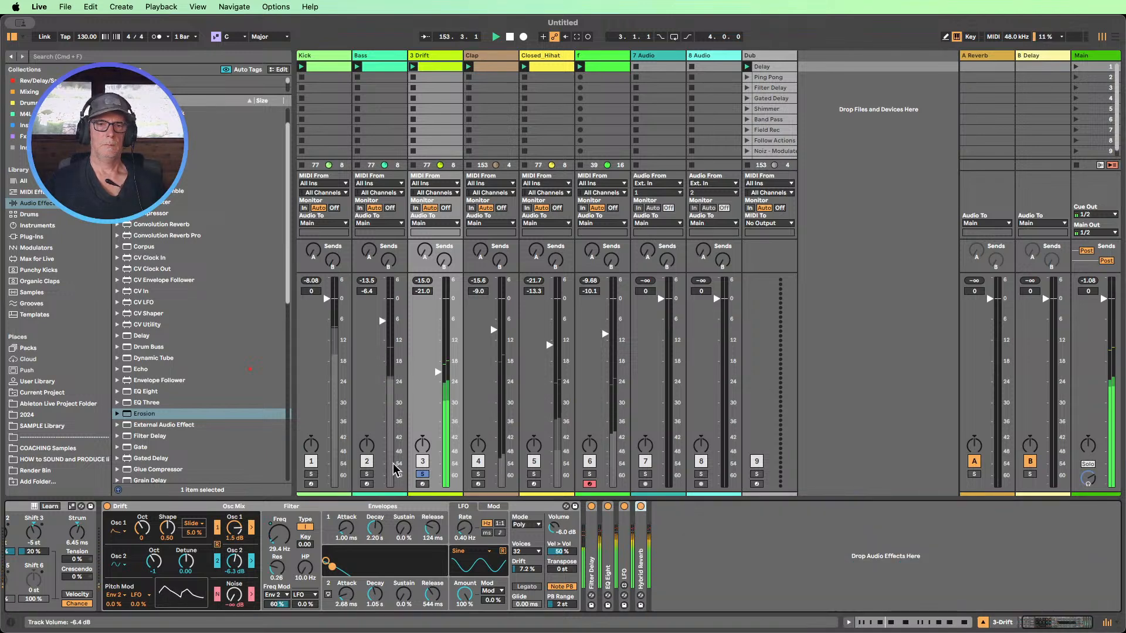
pyautogui.click(422, 474)
pyautogui.click(368, 474)
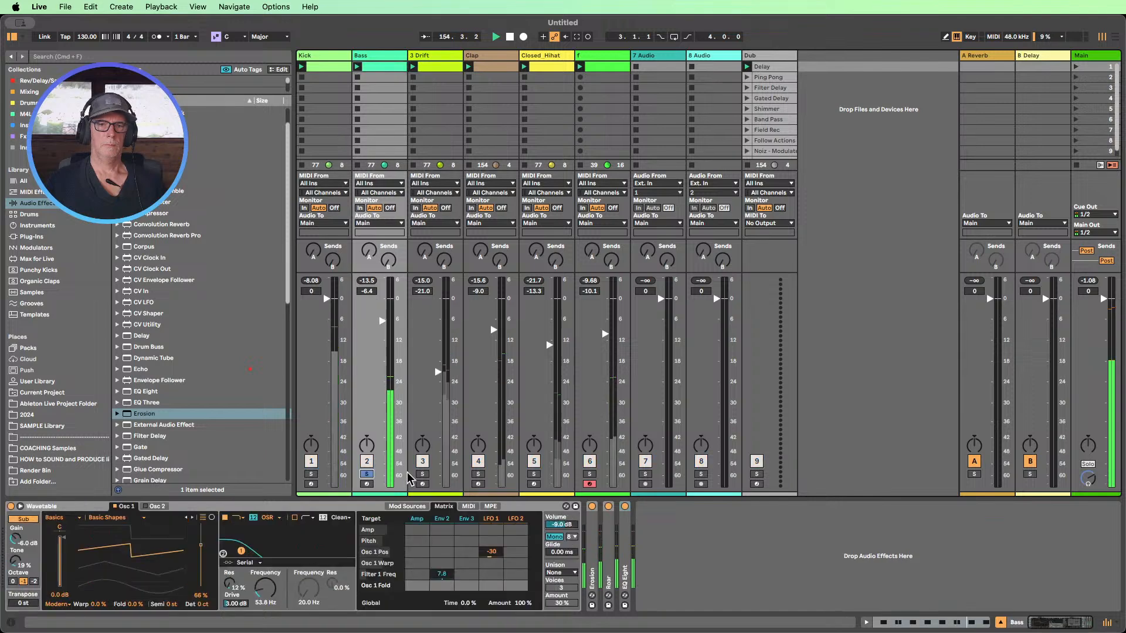
pyautogui.click(423, 474)
pyautogui.click(313, 474)
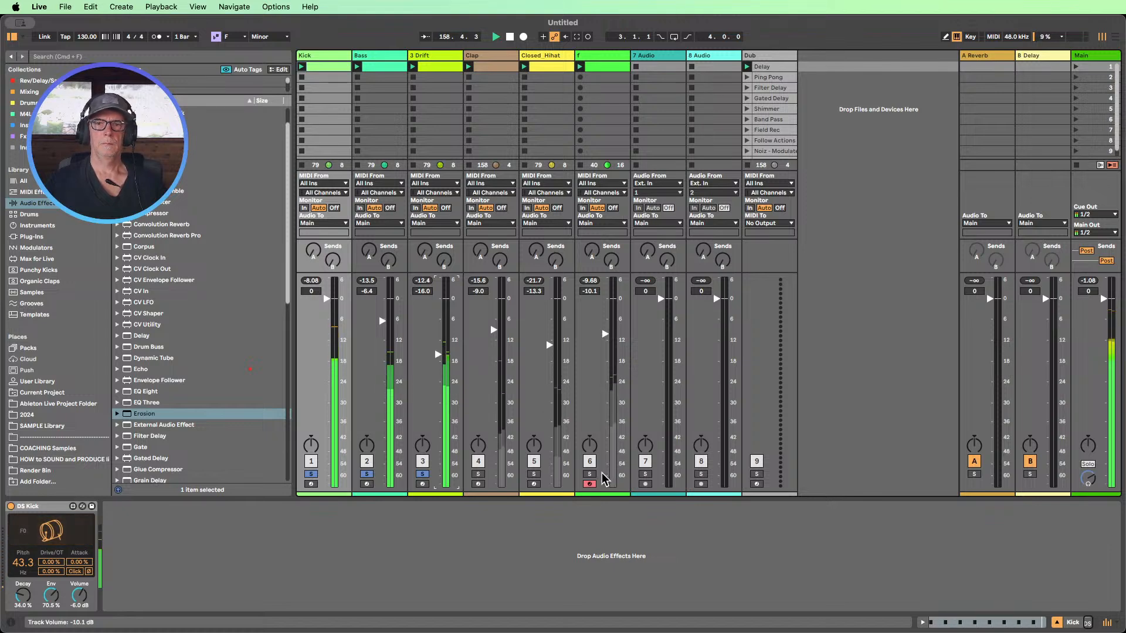
# - Rename the f track as 909Ride
pyautogui.click(594, 57)
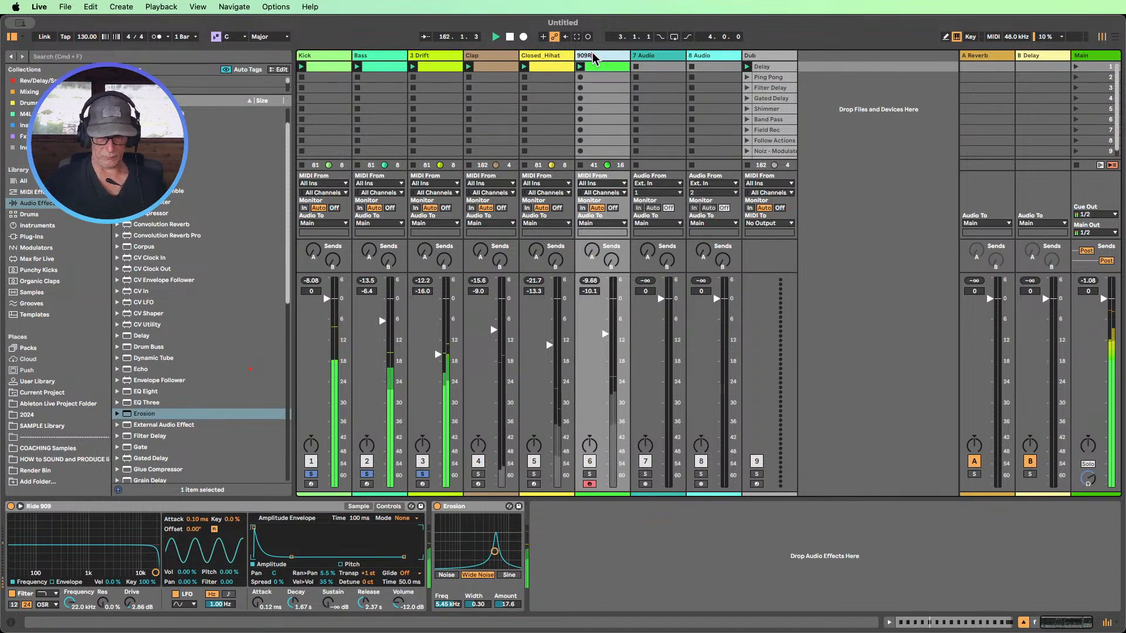
pyautogui.click(614, 78)
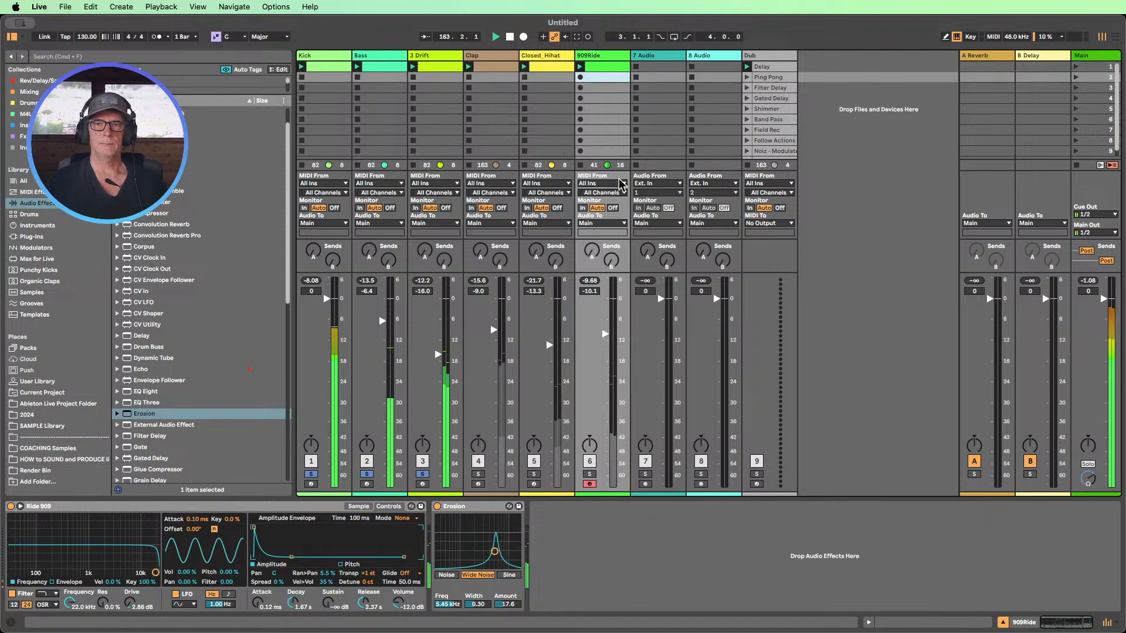
# - Add the Clap track to the solo group, raise its volume to -7.8 dB, and open its clip in an enlarged note editor
pyautogui.click(478, 474)
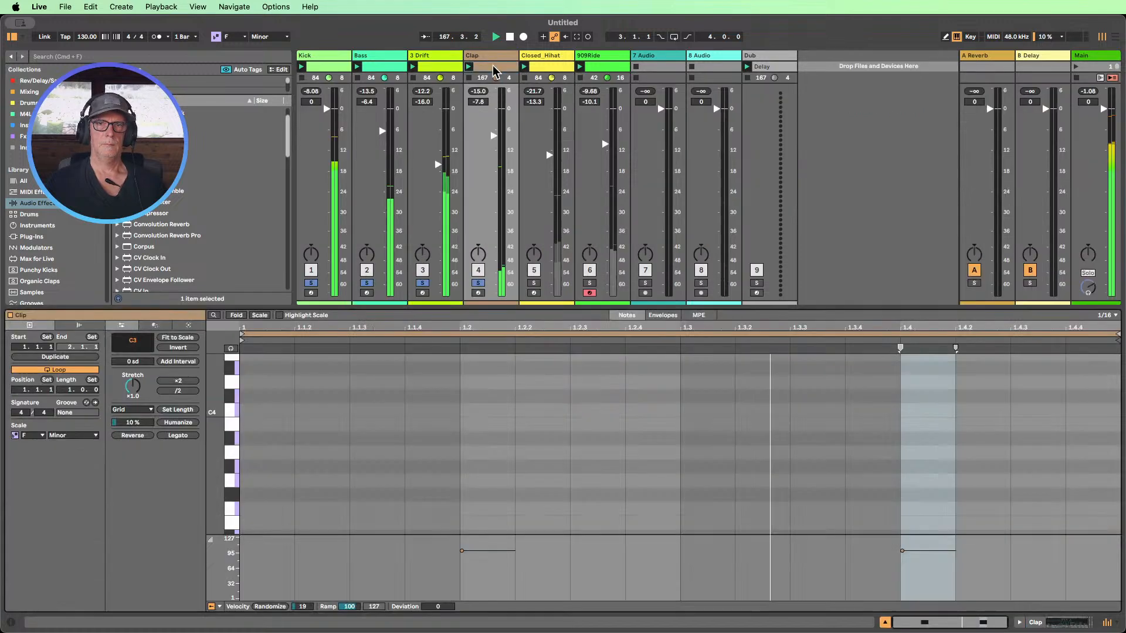
pyautogui.hotkey('shift', 'Tab')
pyautogui.scroll(-4, 222, 452)
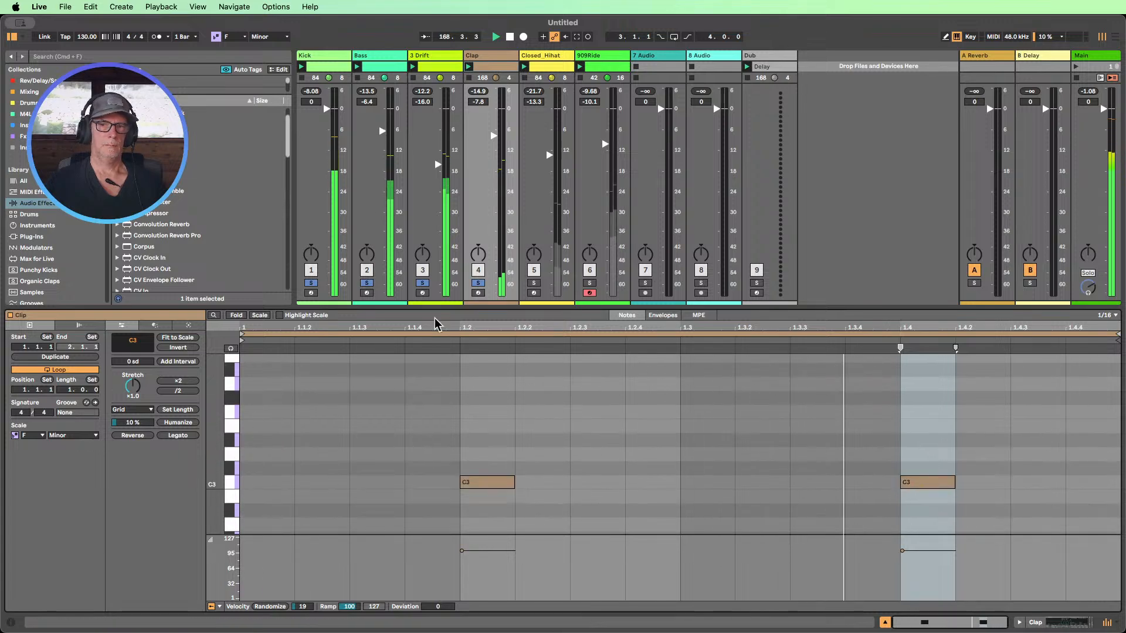
pyautogui.moveTo(472, 309); pyautogui.dragTo(472, 163)
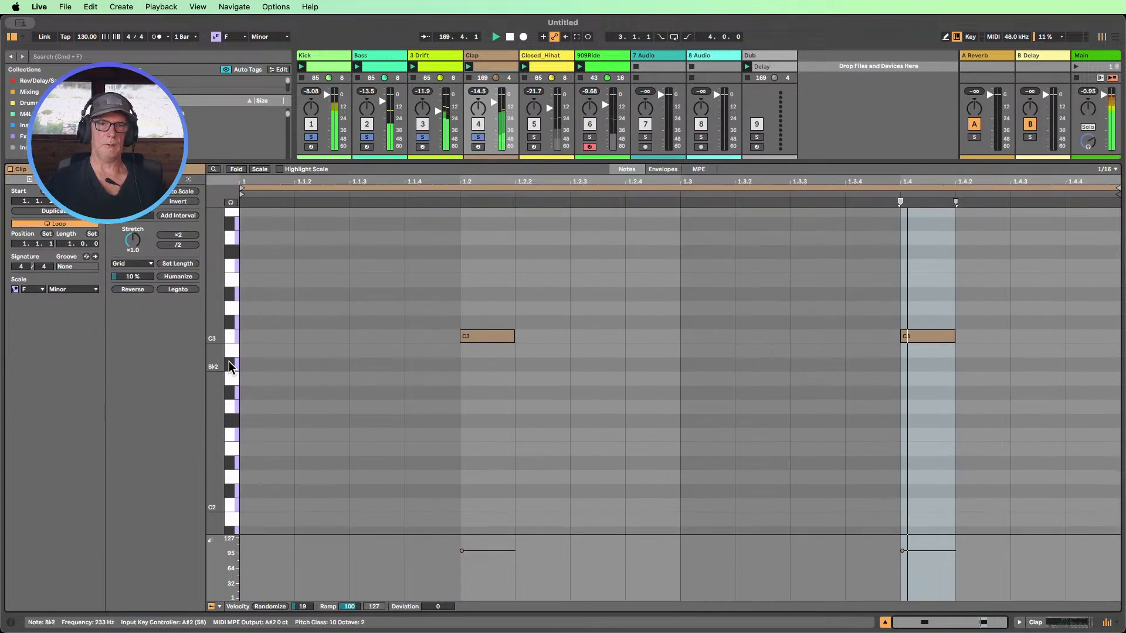
# - Set the velocity of both clap notes to 92 and nudge them slightly ahead of the beat
pyautogui.press('super+a')
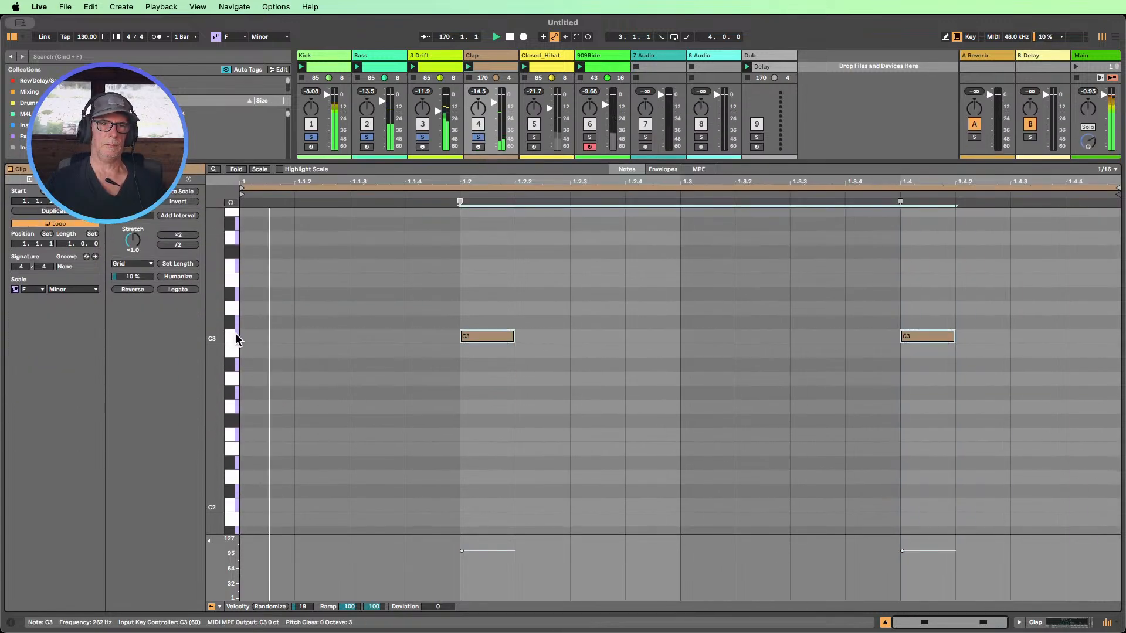
pyautogui.click(273, 607)
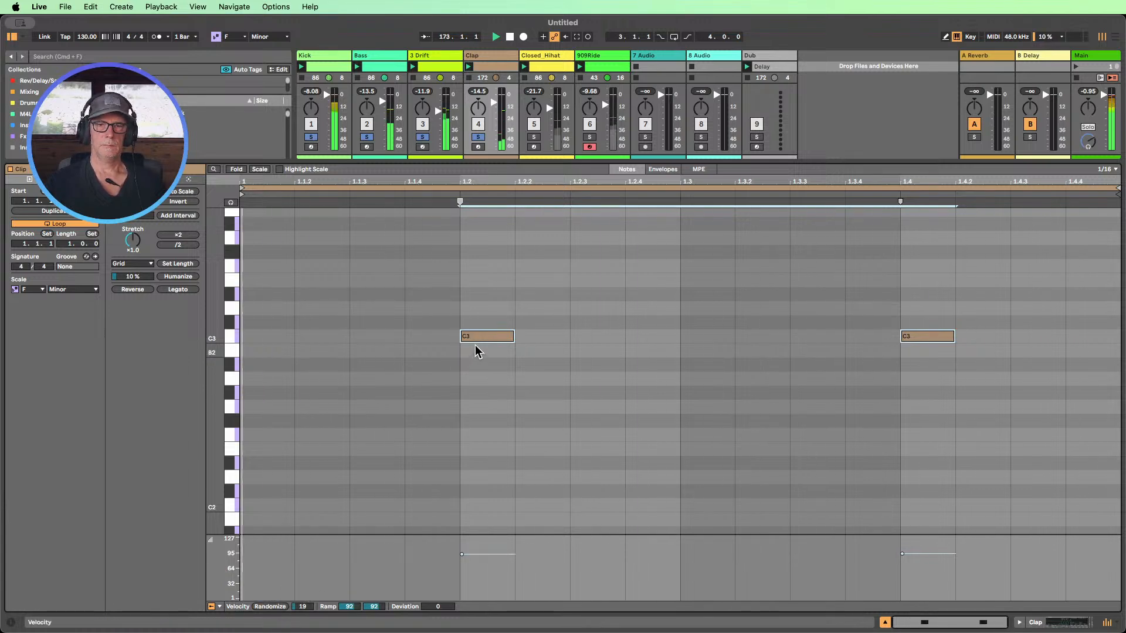
pyautogui.moveTo(479, 339); pyautogui.dragTo(475, 339)
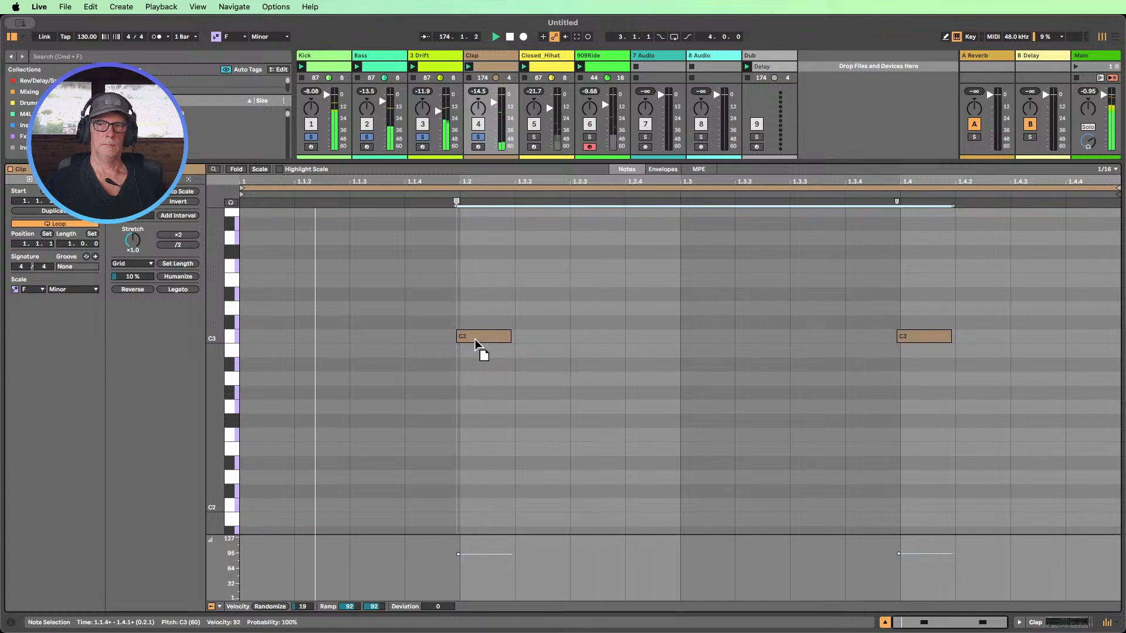
pyautogui.click(607, 387)
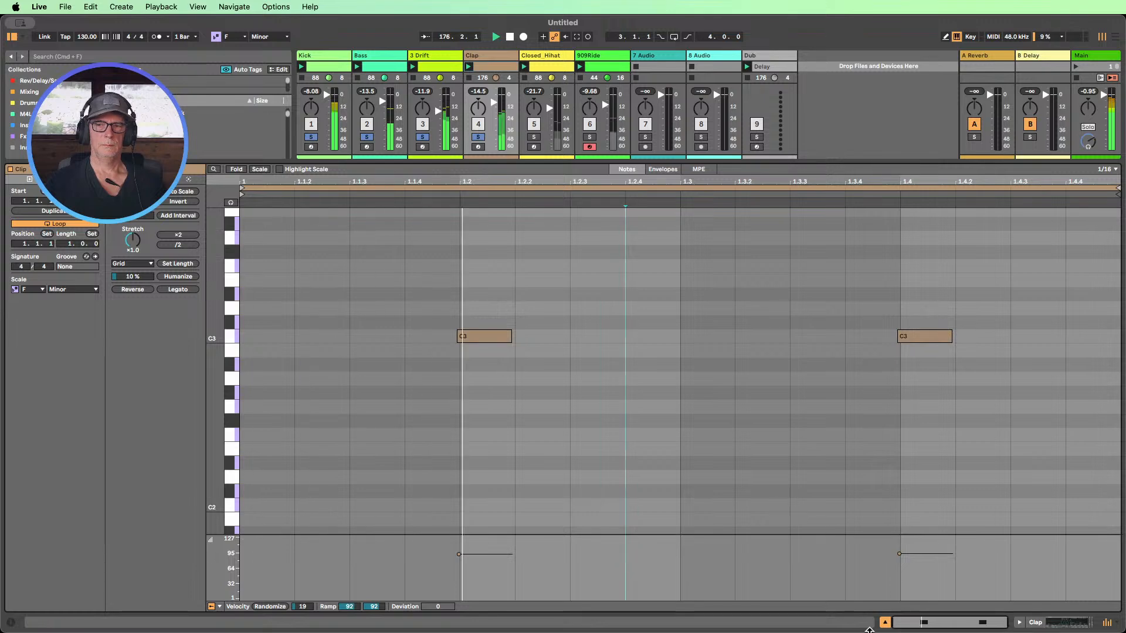
# - Lower the second clap note to A2, keeping it slightly ahead of the beat, and hide the clip editor
pyautogui.click(924, 403)
pyautogui.moveTo(921, 337); pyautogui.dragTo(920, 382)
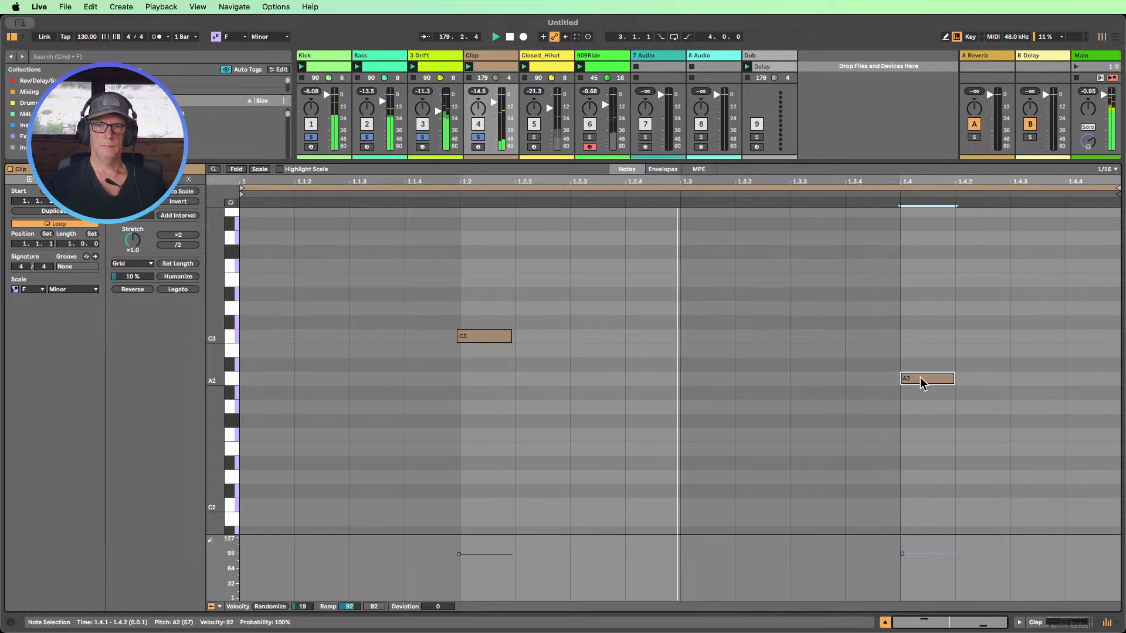
pyautogui.press('super+z')
pyautogui.press('super+z')
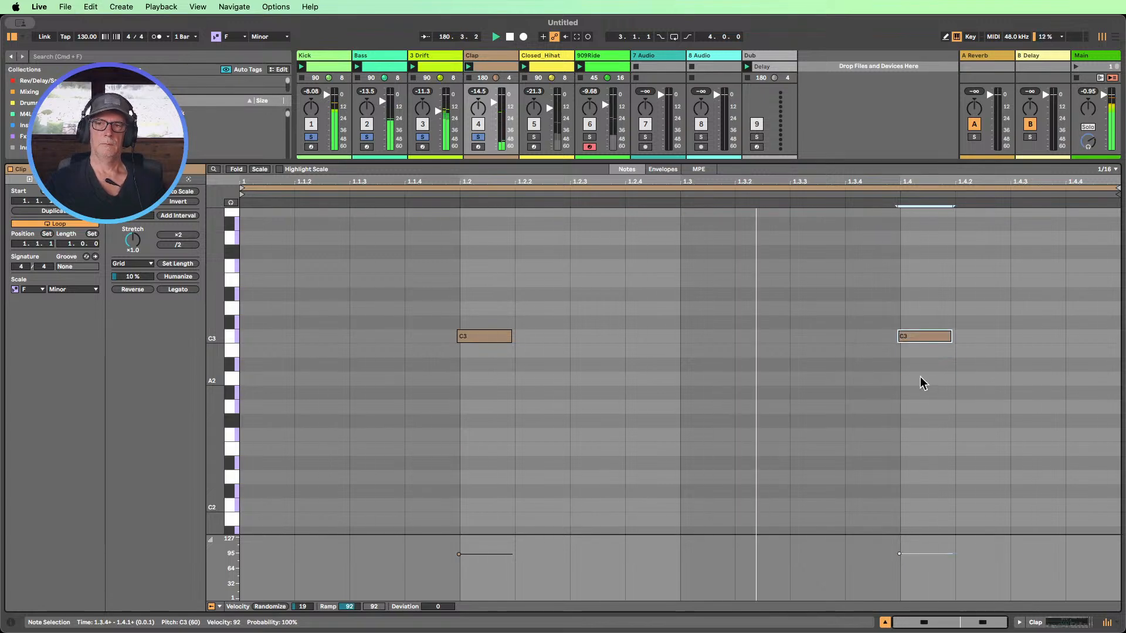
pyautogui.press('super+shift+z')
pyautogui.press('super+shift+z')
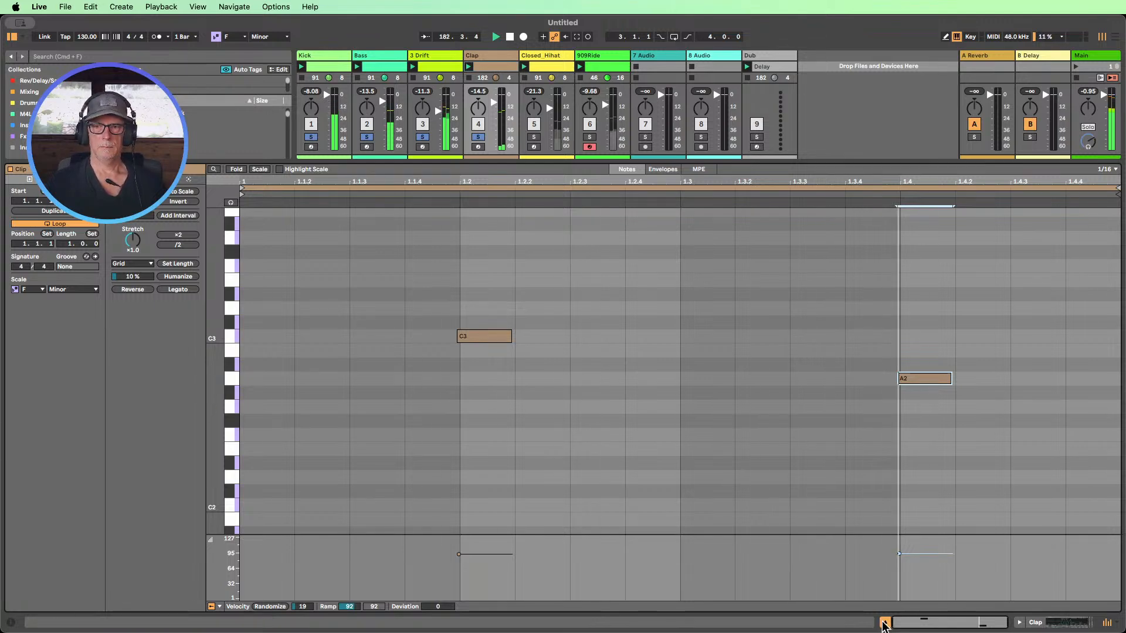
pyautogui.press('Tab')
# - Add the Closed_Hihat track to the solo group and raise its volume to -8.0 dB
pyautogui.click(535, 588)
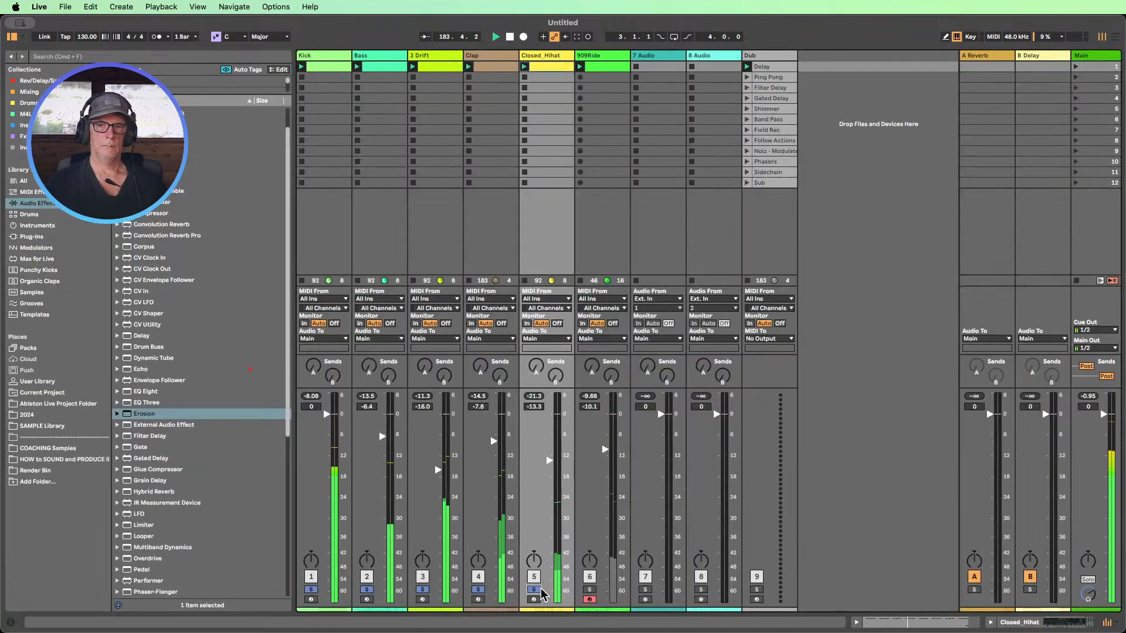
pyautogui.moveTo(549, 466); pyautogui.dragTo(549, 440)
# - Examine the final C3 and C2 notes in the Closed_Hihat clip, and hide the clip editor
pyautogui.doubleClick(538, 67)
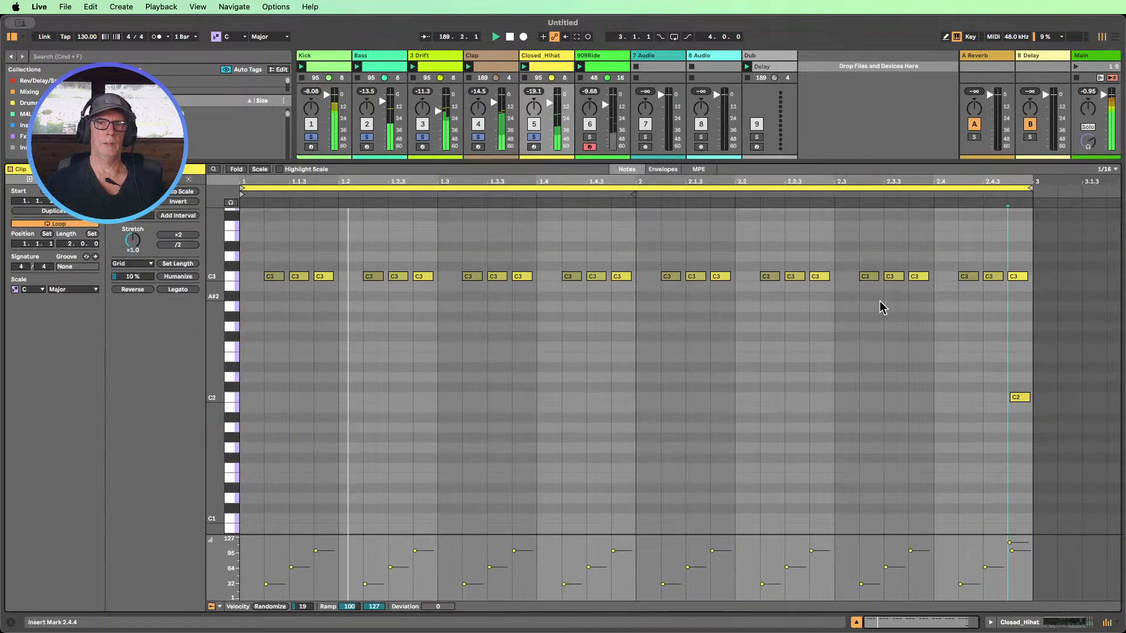
pyautogui.moveTo(1014, 340); pyautogui.dragTo(1041, 463)
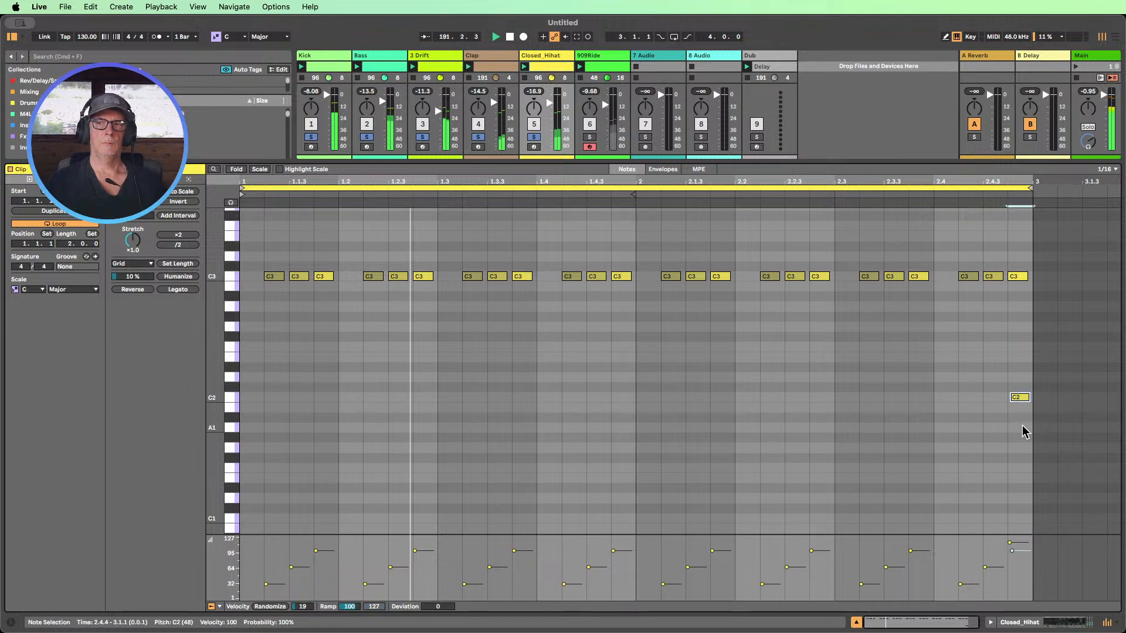
pyautogui.moveTo(1022, 424); pyautogui.dragTo(1025, 354)
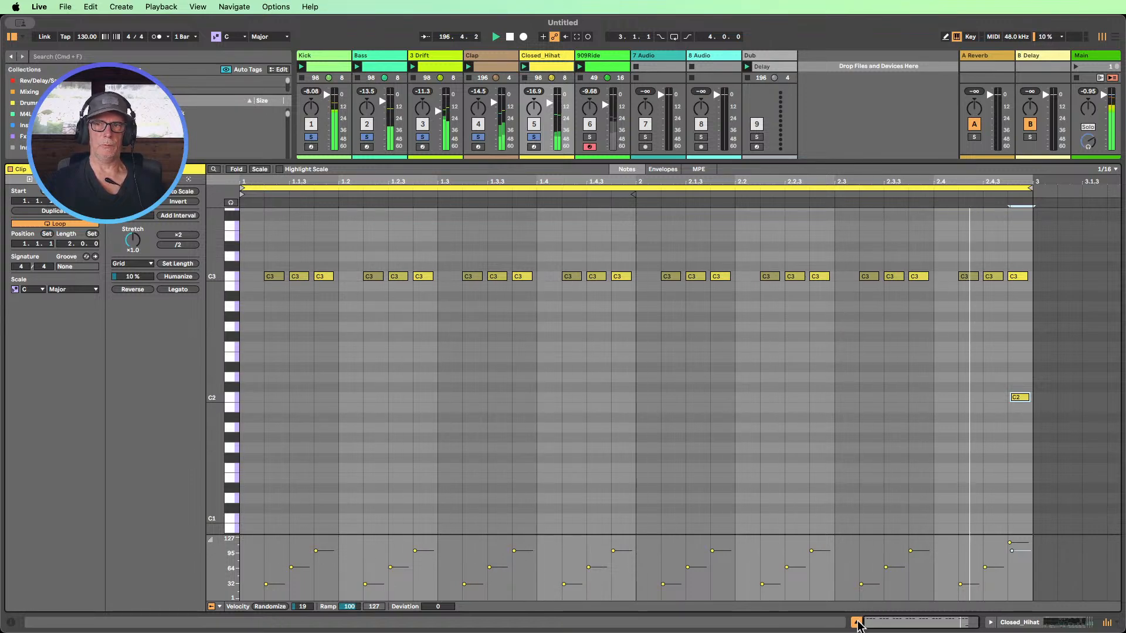
pyautogui.keyDown('shift'); pyautogui.click(1018, 276); pyautogui.keyUp('shift')
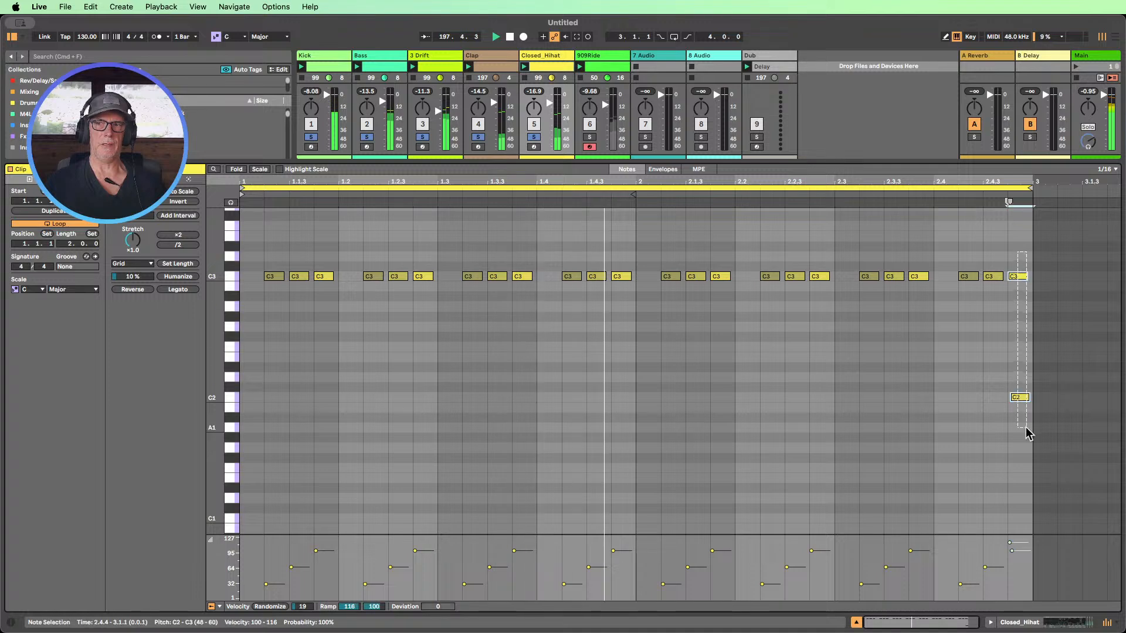
pyautogui.click(858, 622)
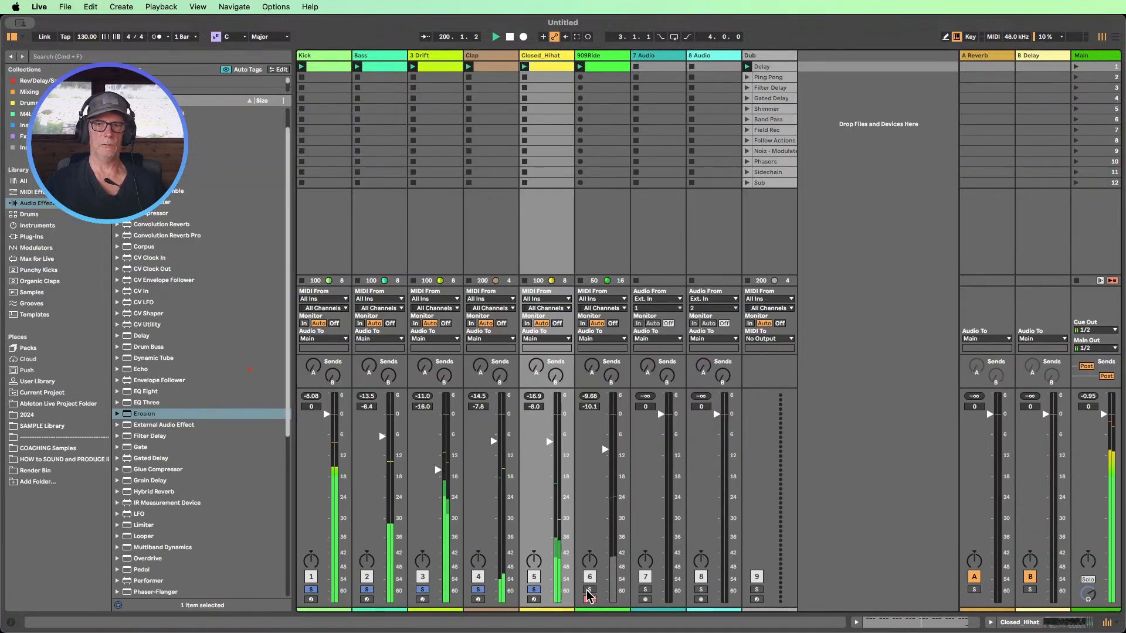
# - Compare the loop with the 909Ride track in and out of the solo group, and clear the solo on all tracks
pyautogui.click(629, 594)
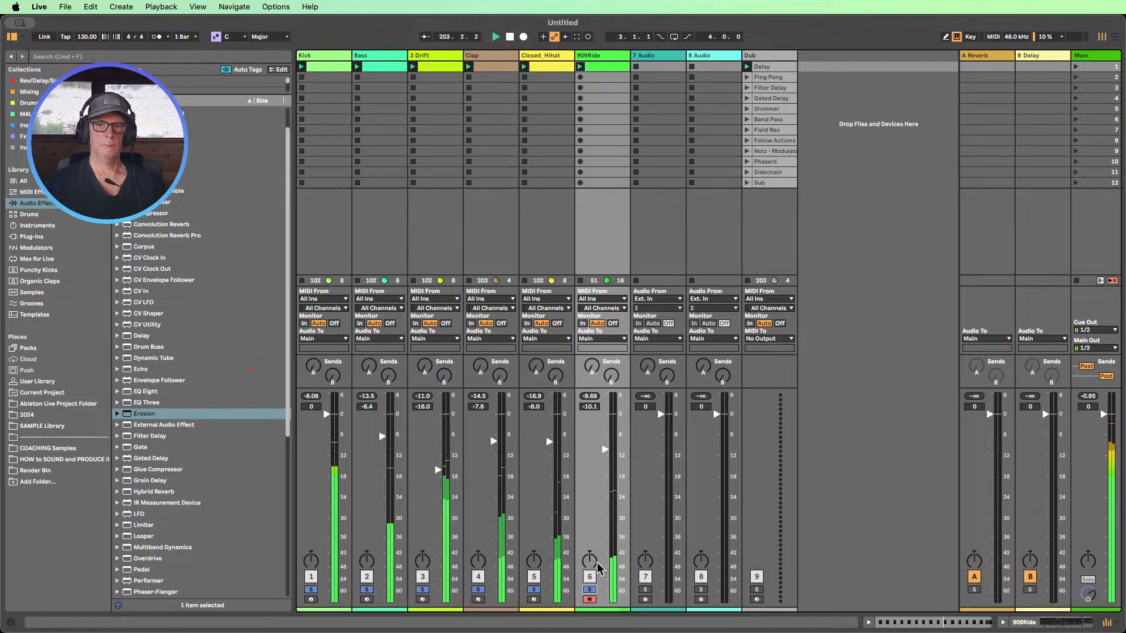
pyautogui.click(591, 589)
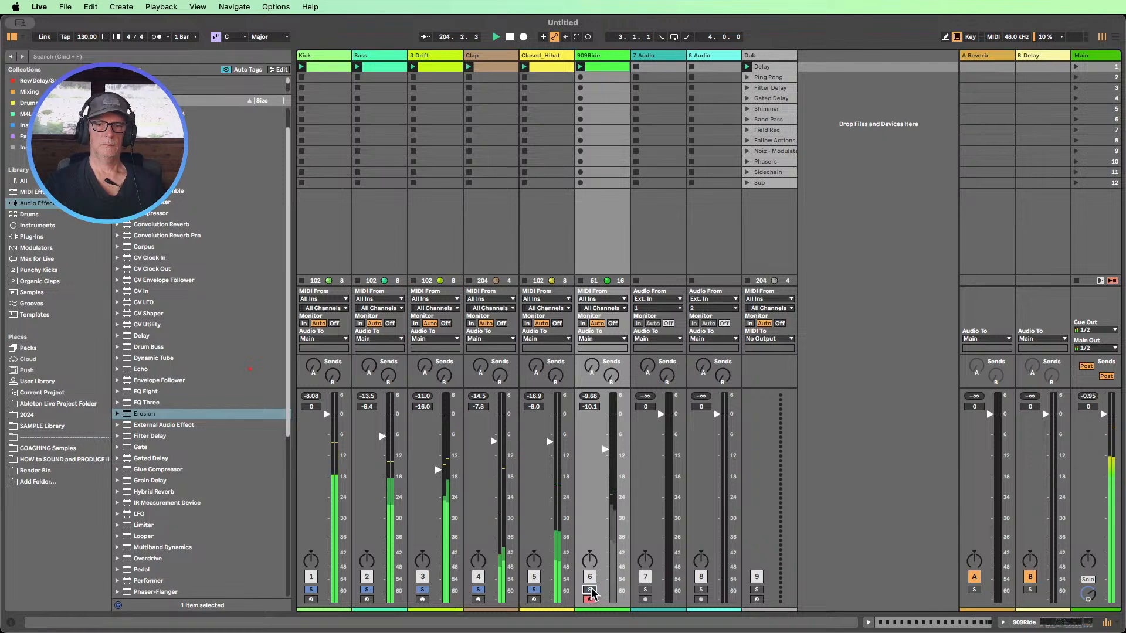
pyautogui.click(591, 589)
pyautogui.click(591, 589)
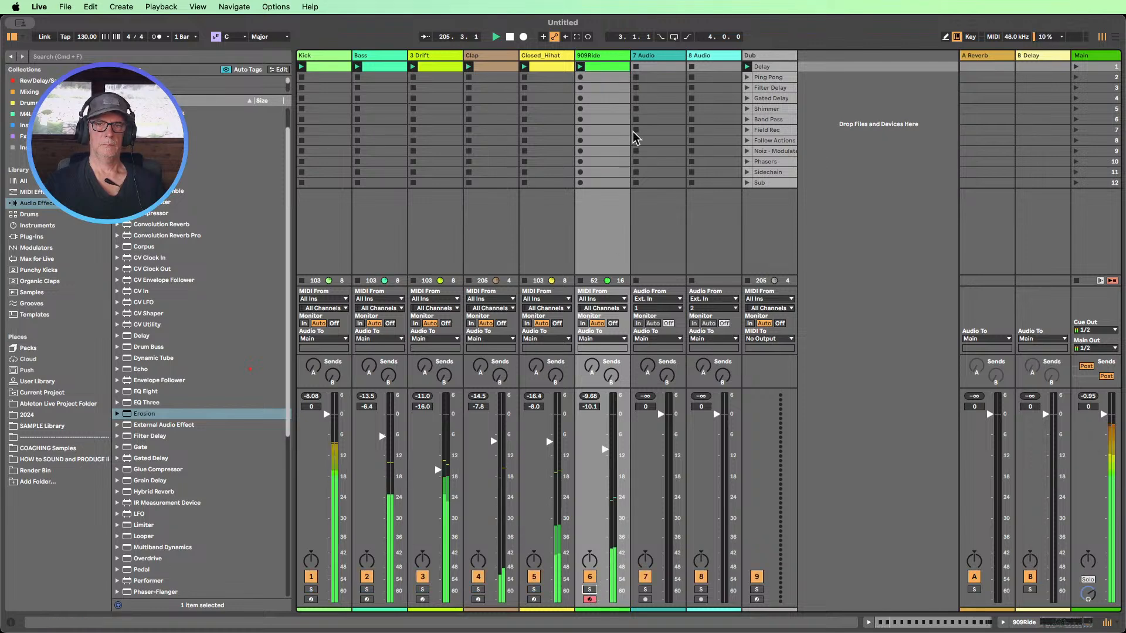
# - Insert an EQ Eight between the Ride 909 and Erosion devices on the 909Ride track
pyautogui.doubleClick(593, 57)
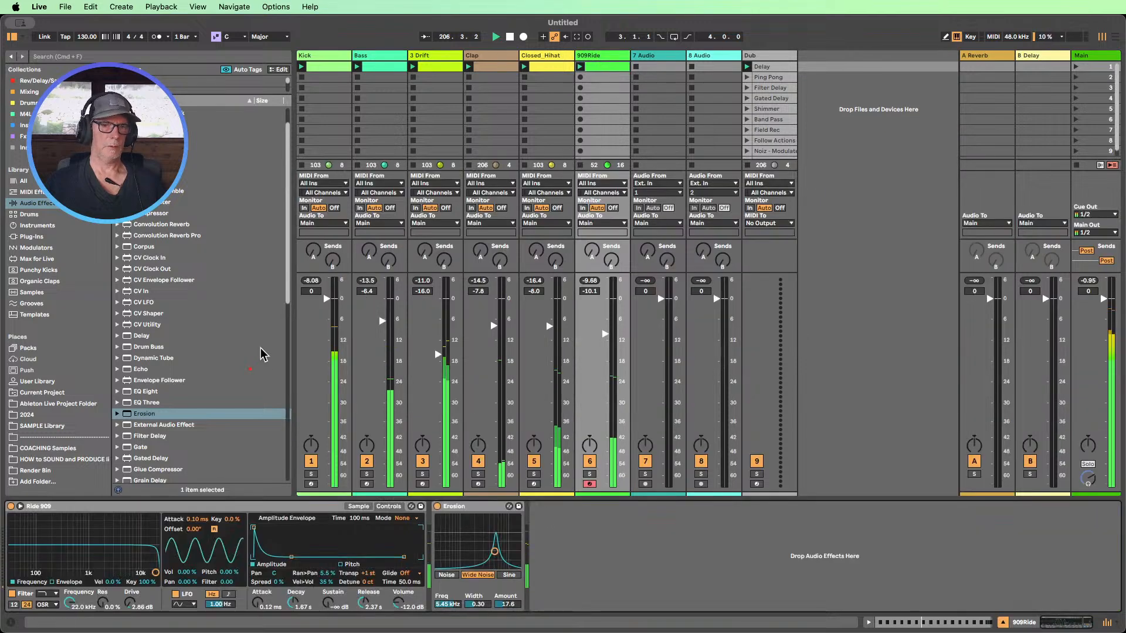
pyautogui.scroll(3, 158, 283)
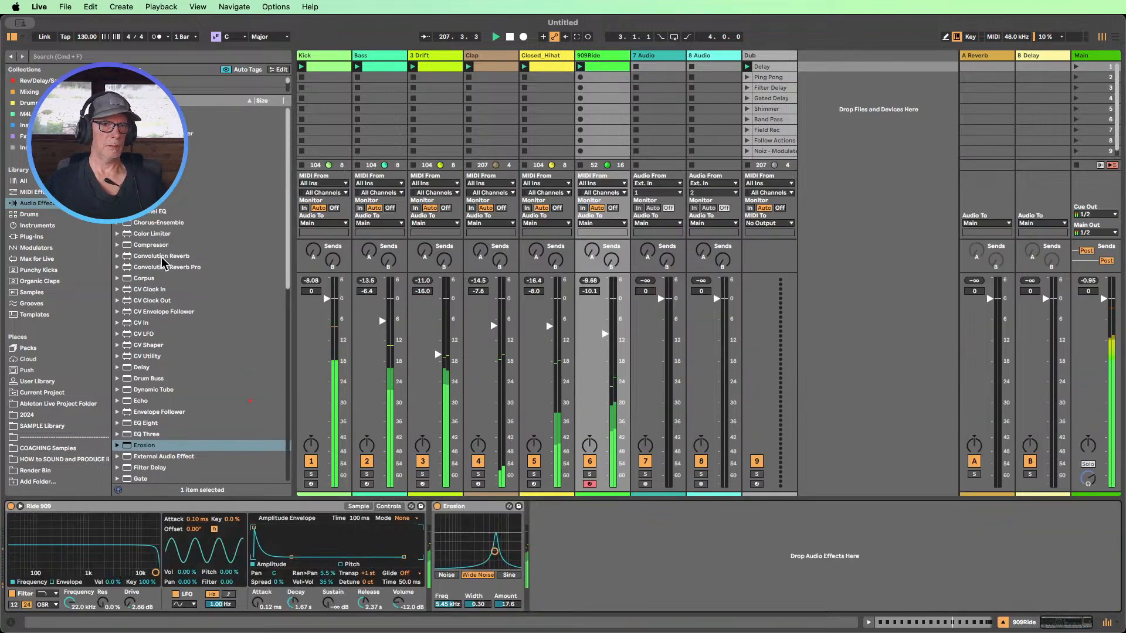
pyautogui.scroll(-5, 169, 284)
pyautogui.moveTo(140, 338); pyautogui.dragTo(439, 557)
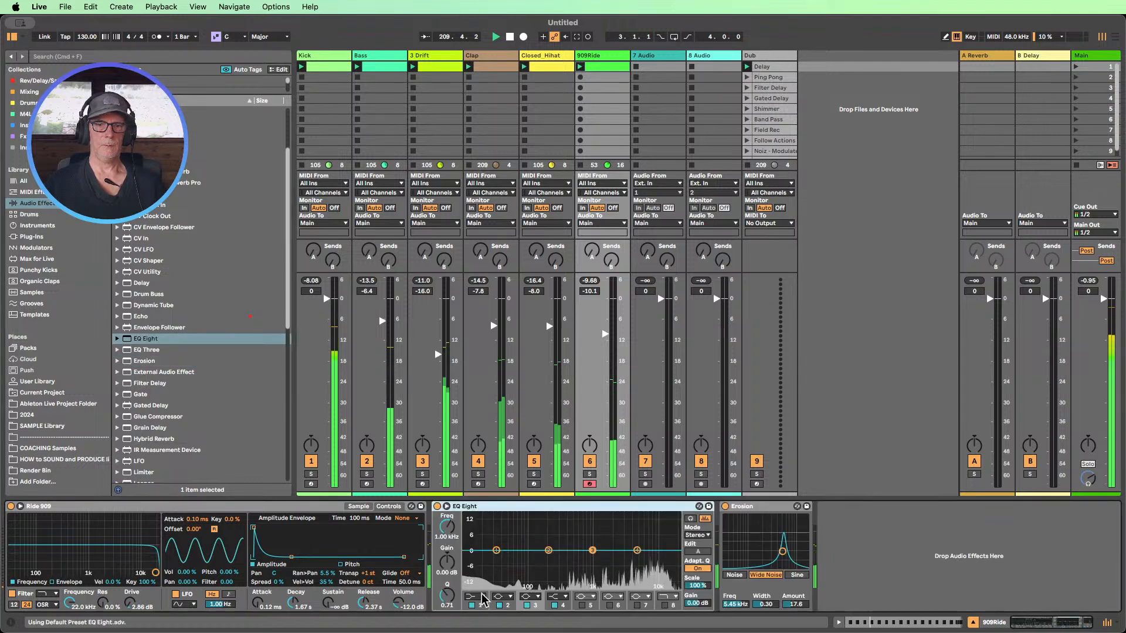
# - Make the first EQ Eight band a low cut at 918 Hz, and fold the device
pyautogui.click(476, 597)
pyautogui.click(475, 537)
pyautogui.moveTo(447, 527); pyautogui.dragTo(447, 477)
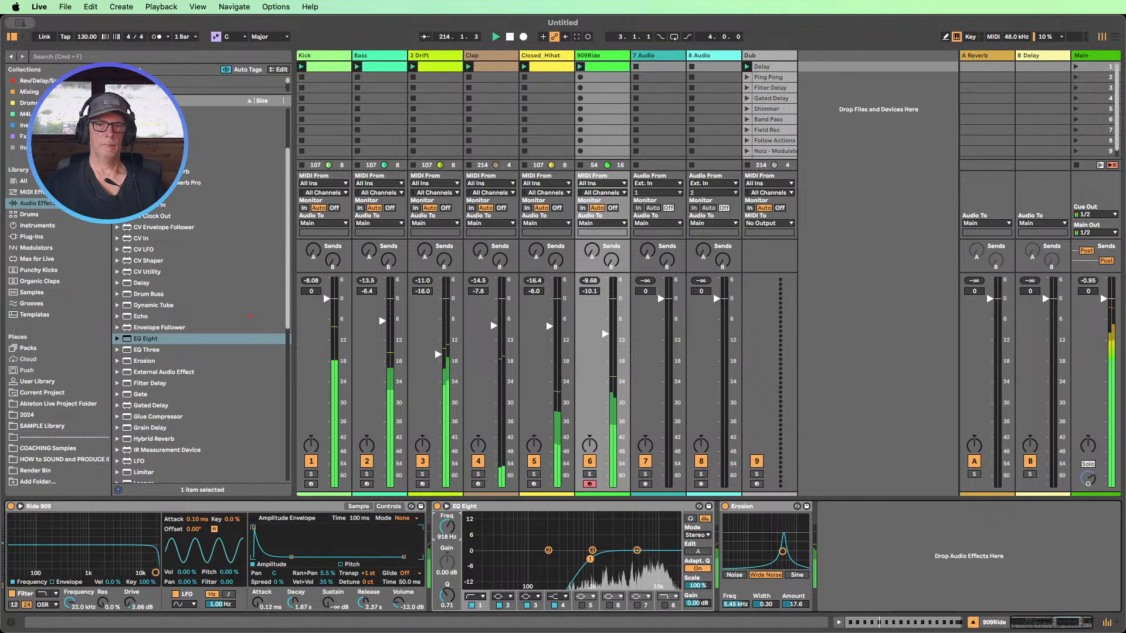
pyautogui.doubleClick(469, 507)
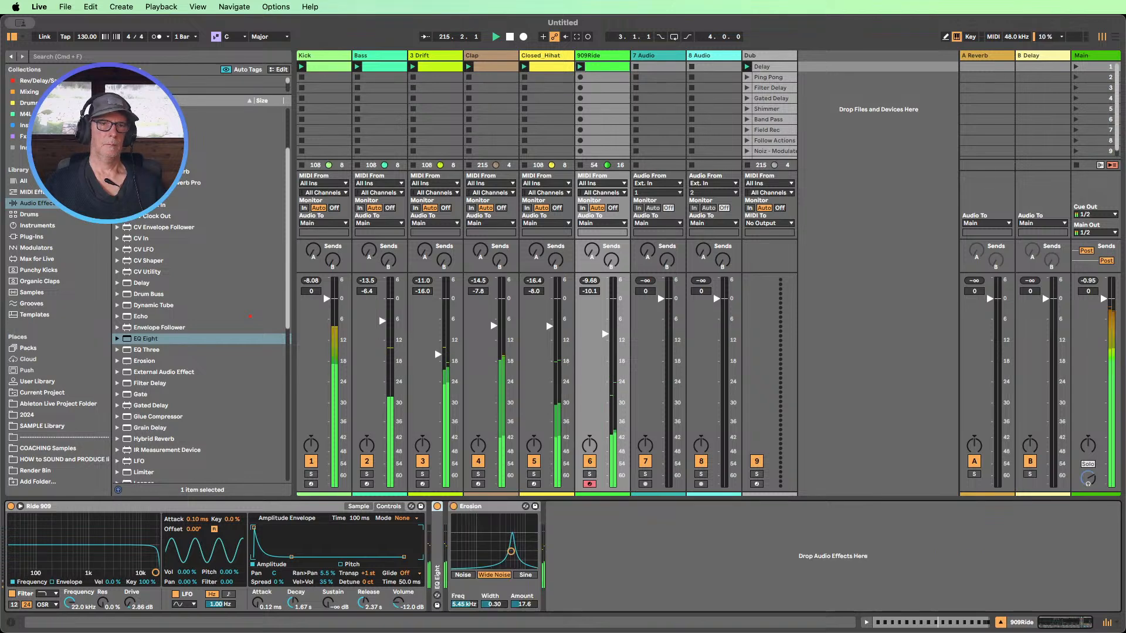
# - Hide the browser and rename the Drift track as Chord_1
pyautogui.click(11, 36)
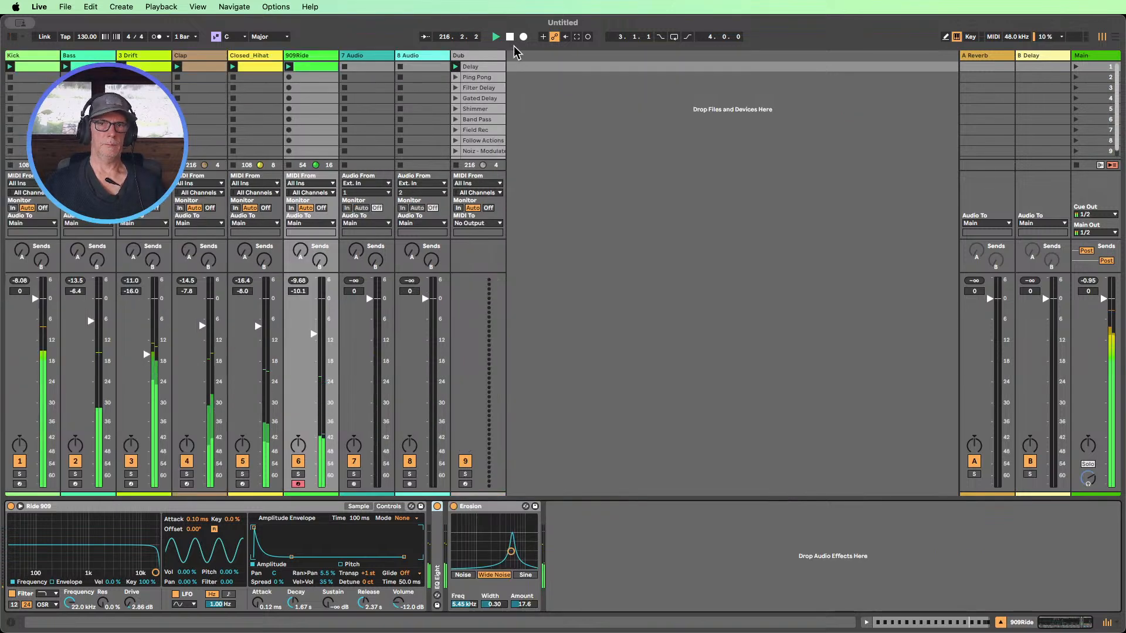
pyautogui.click(143, 56)
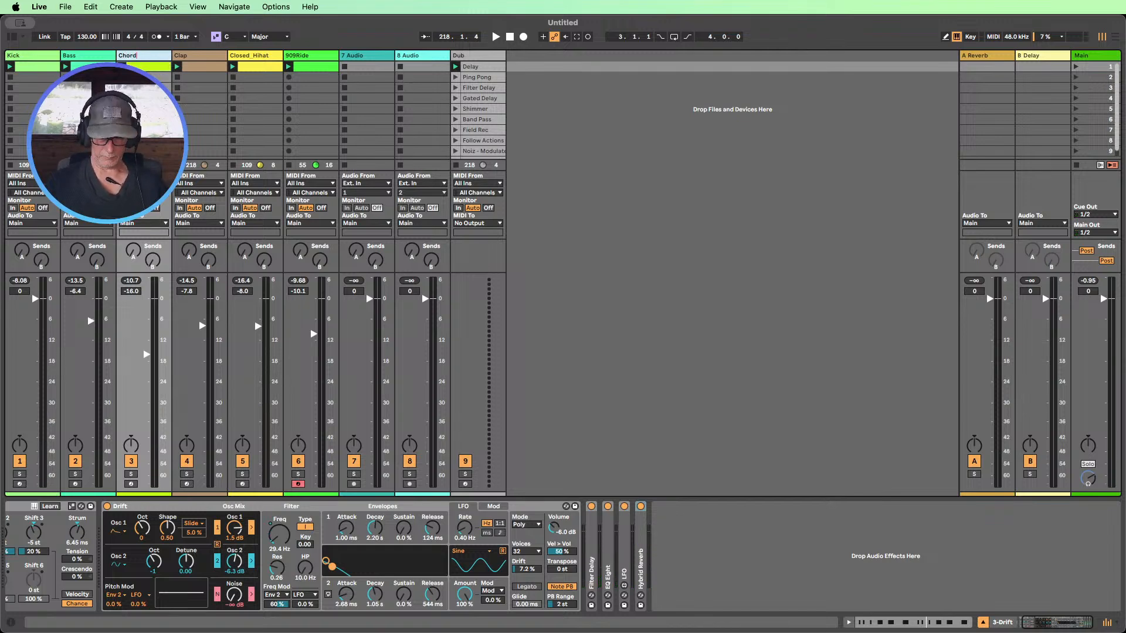
pyautogui.click(144, 77)
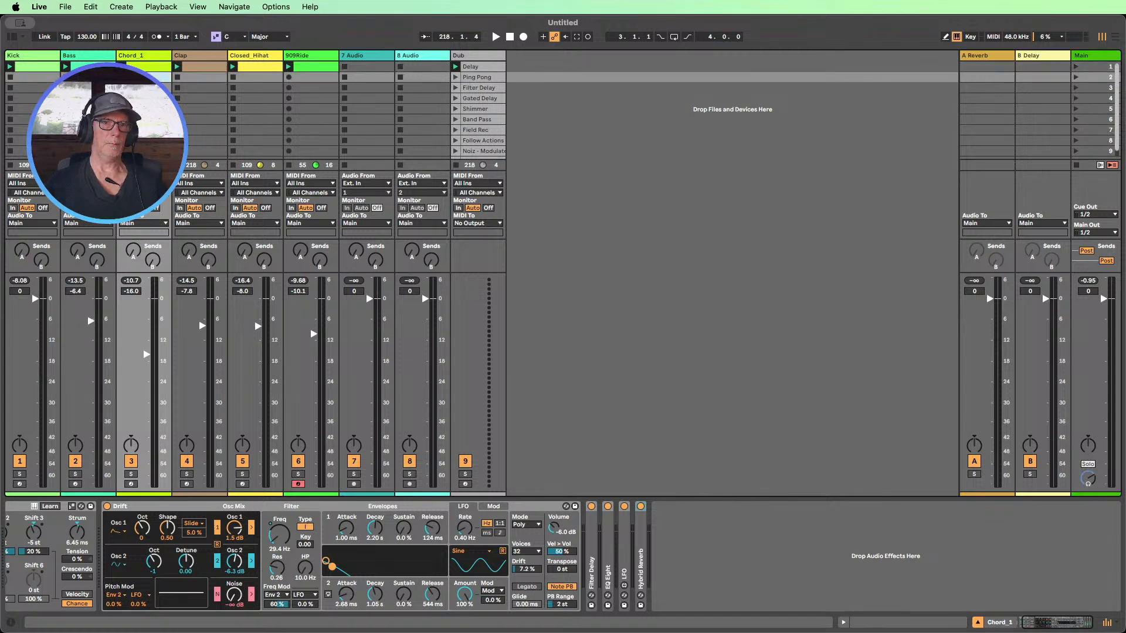
# - Examine the note pattern in the Bass clip, and return to the track's devices
pyautogui.doubleClick(96, 66)
pyautogui.click(427, 279)
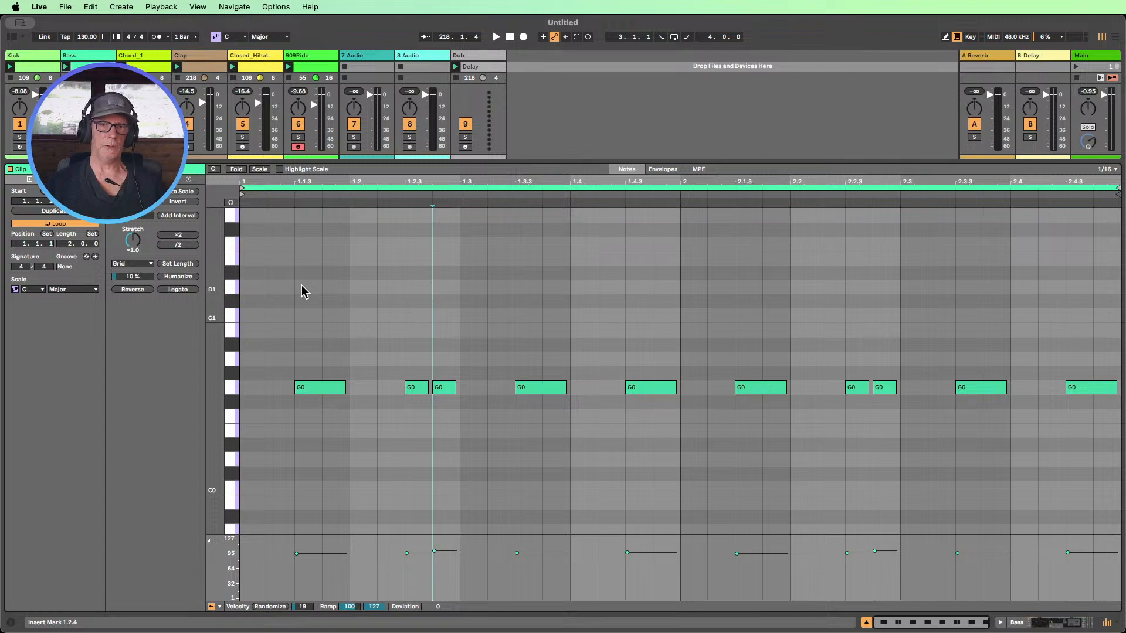
pyautogui.click(1026, 627)
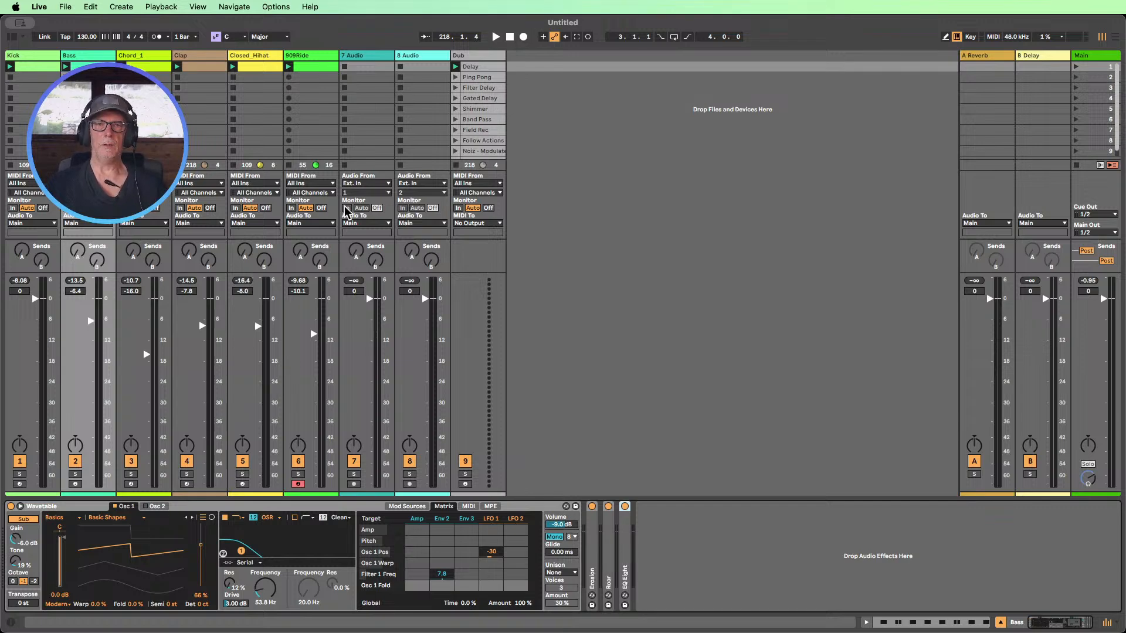
# - Insert a new MIDI track after Chord_1 and set its MIDI input source to Chord 1
pyautogui.click(140, 56)
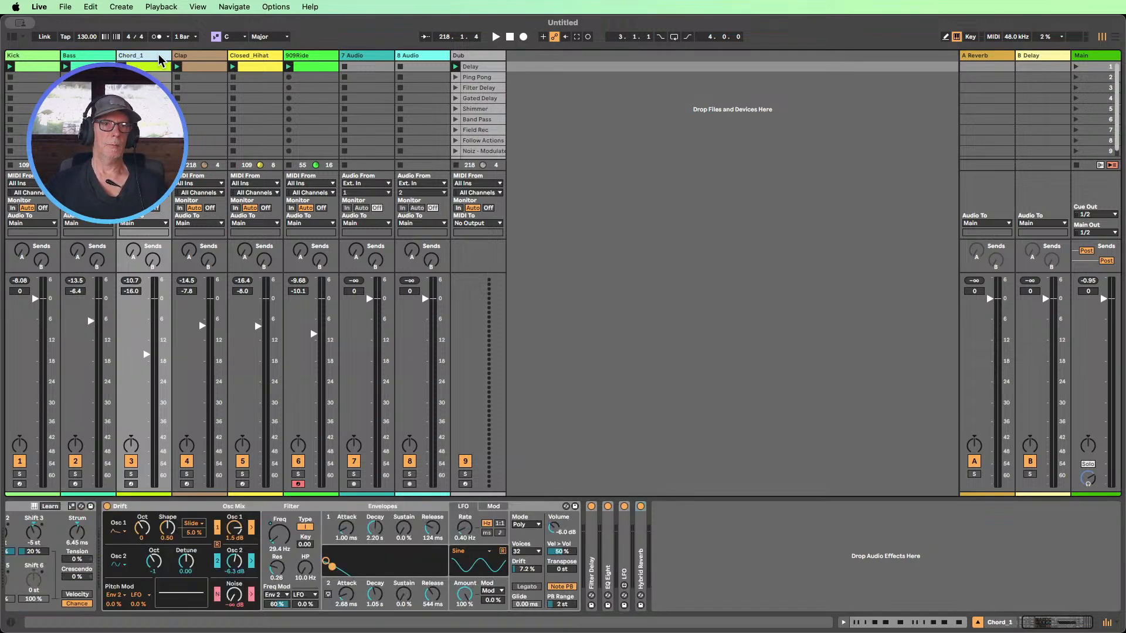
pyautogui.press('super+shift+t')
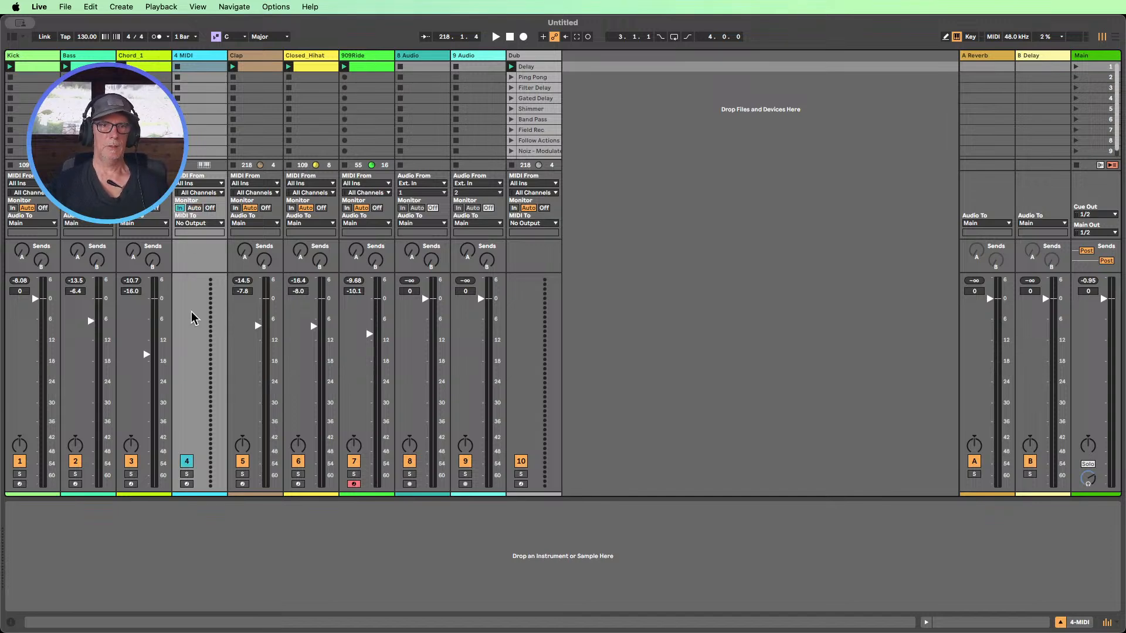
pyautogui.click(211, 183)
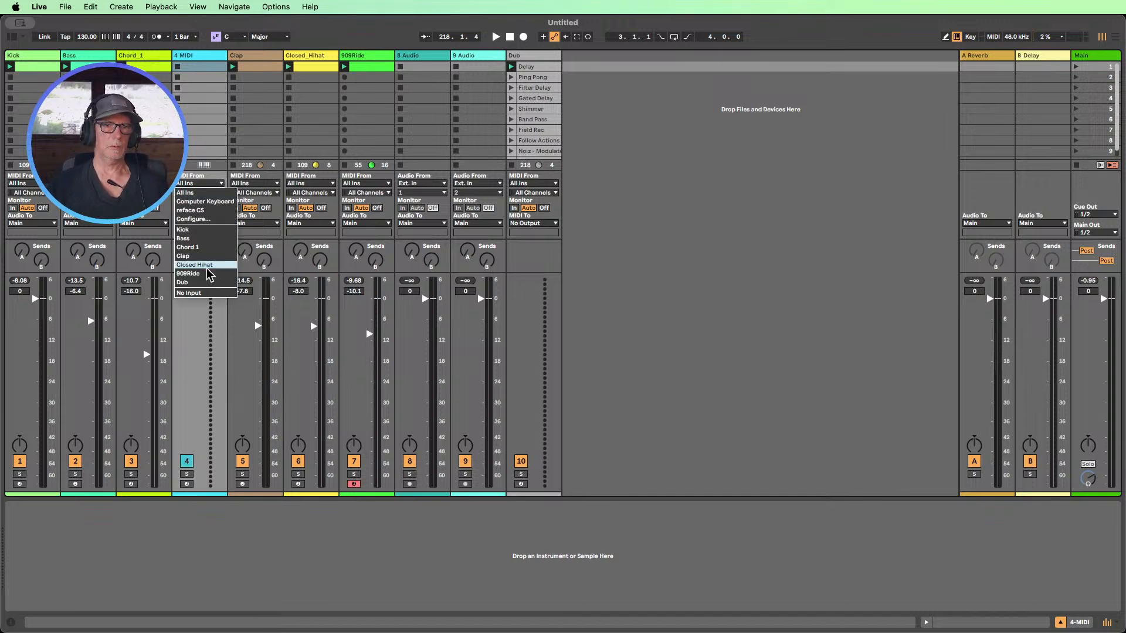
pyautogui.click(198, 247)
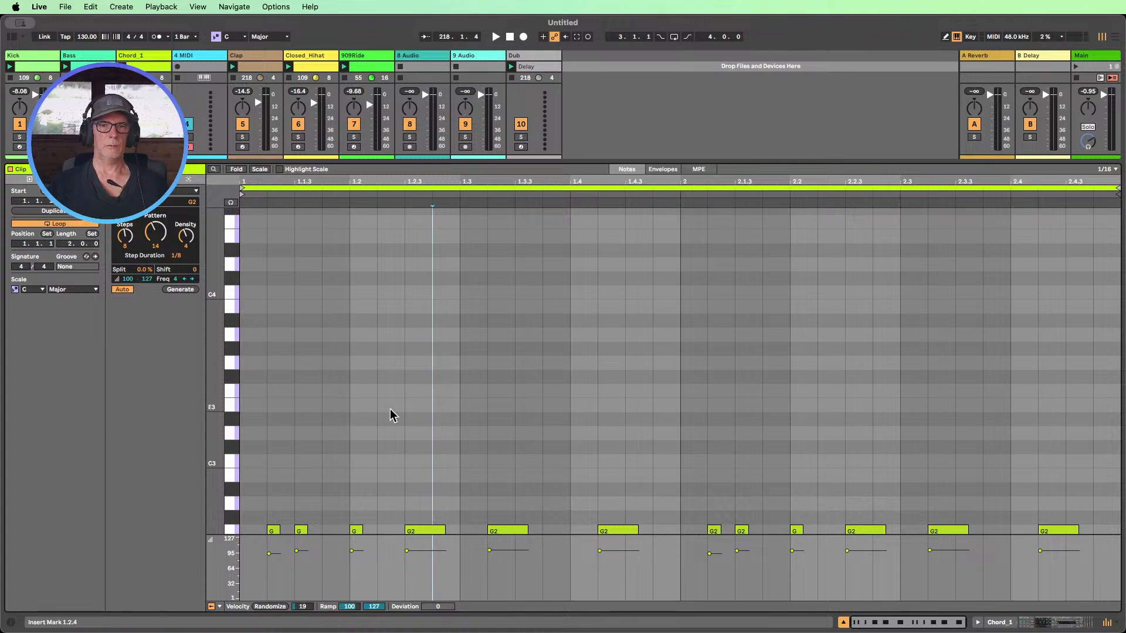
# - Try to record the chord MIDI into the first clip slot of the new MIDI track
pyautogui.scroll(-2, 223, 408)
pyautogui.moveTo(212, 413); pyautogui.dragTo(220, 376)
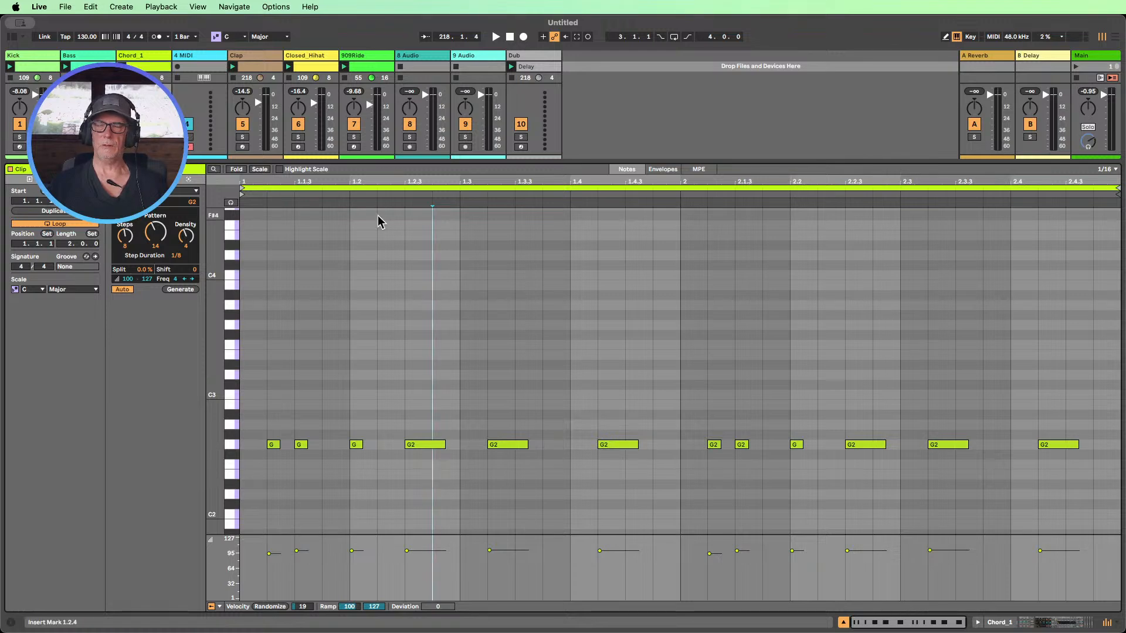
pyautogui.click(177, 66)
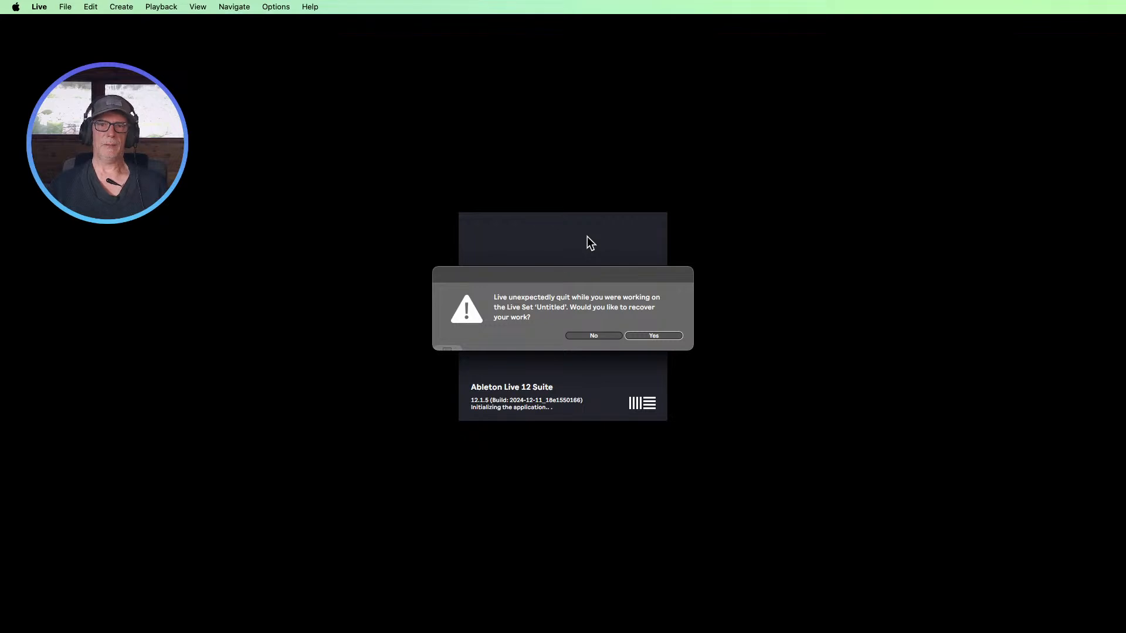
# - Recover the unsaved Live Set and dismiss the crash report
pyautogui.click(652, 335)
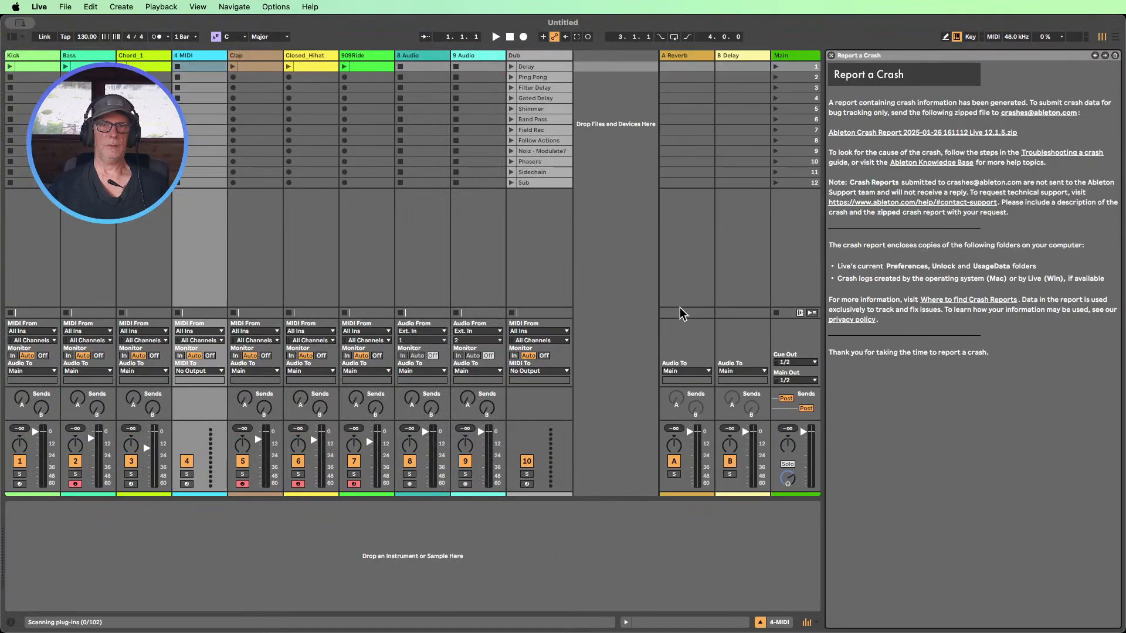
pyautogui.click(829, 53)
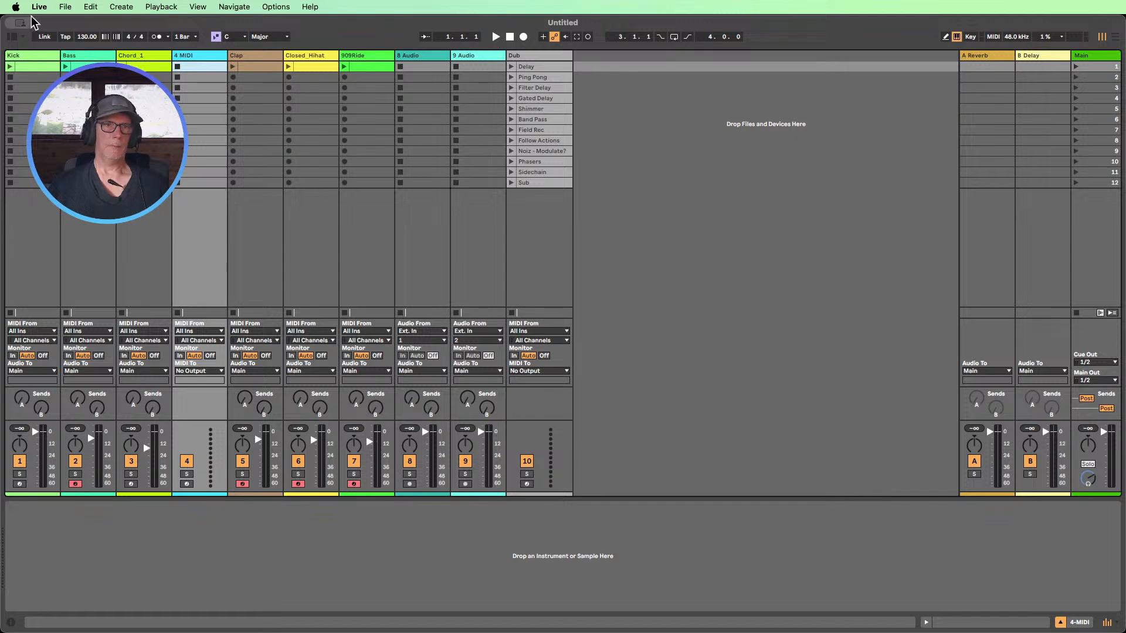
# - Save the Live Set to the Desktop as "Dub Technoooo Stream"
pyautogui.click(64, 6)
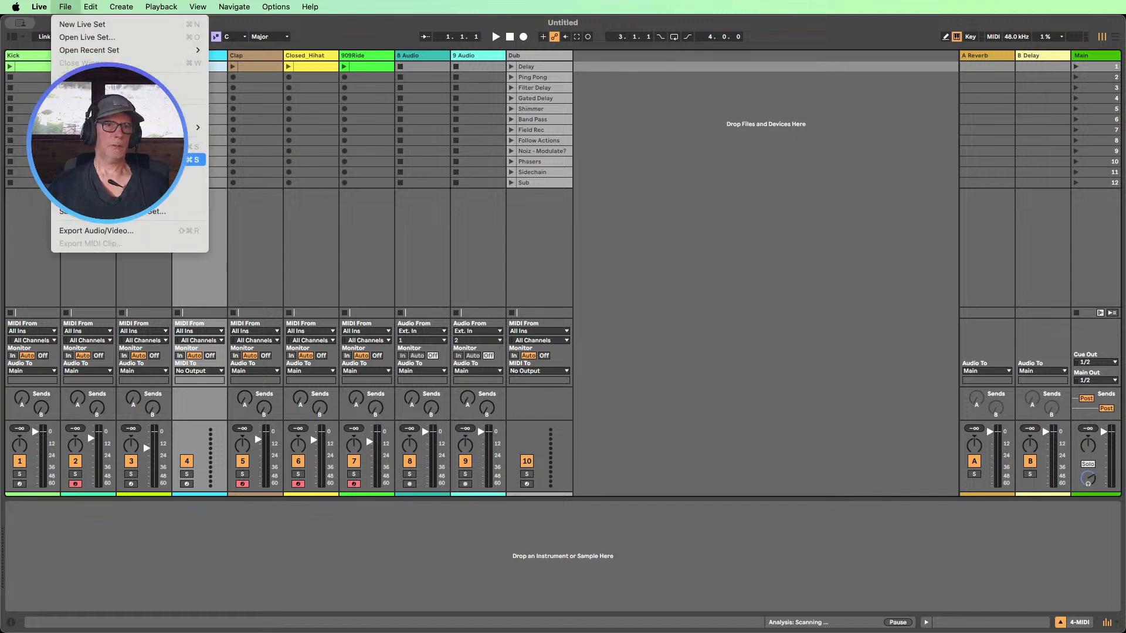
pyautogui.click(117, 159)
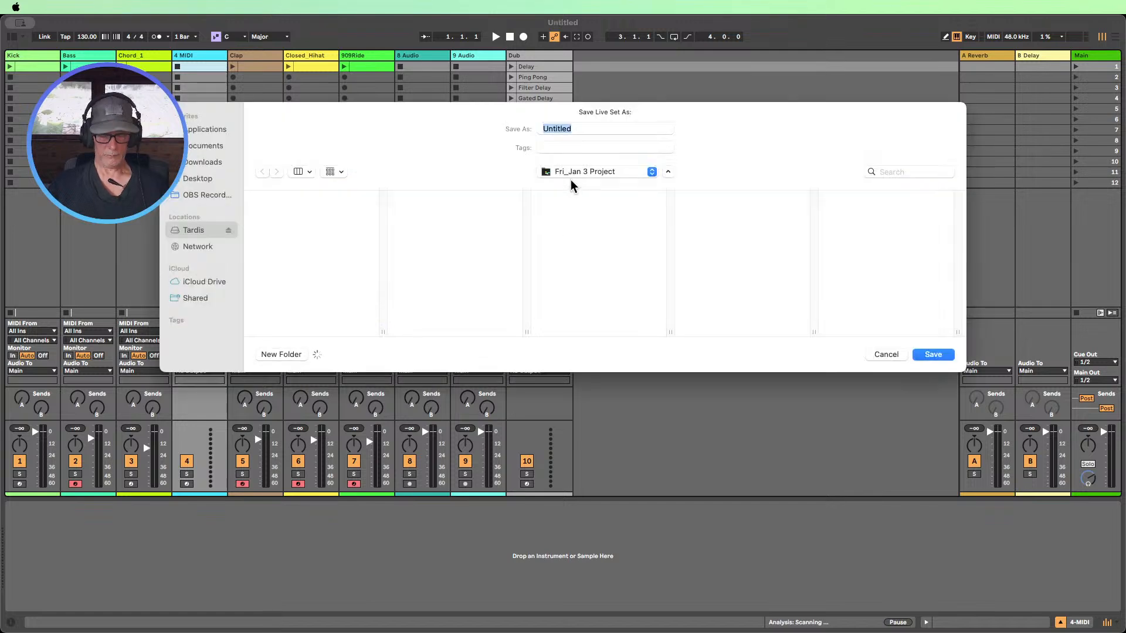
pyautogui.write('Du')
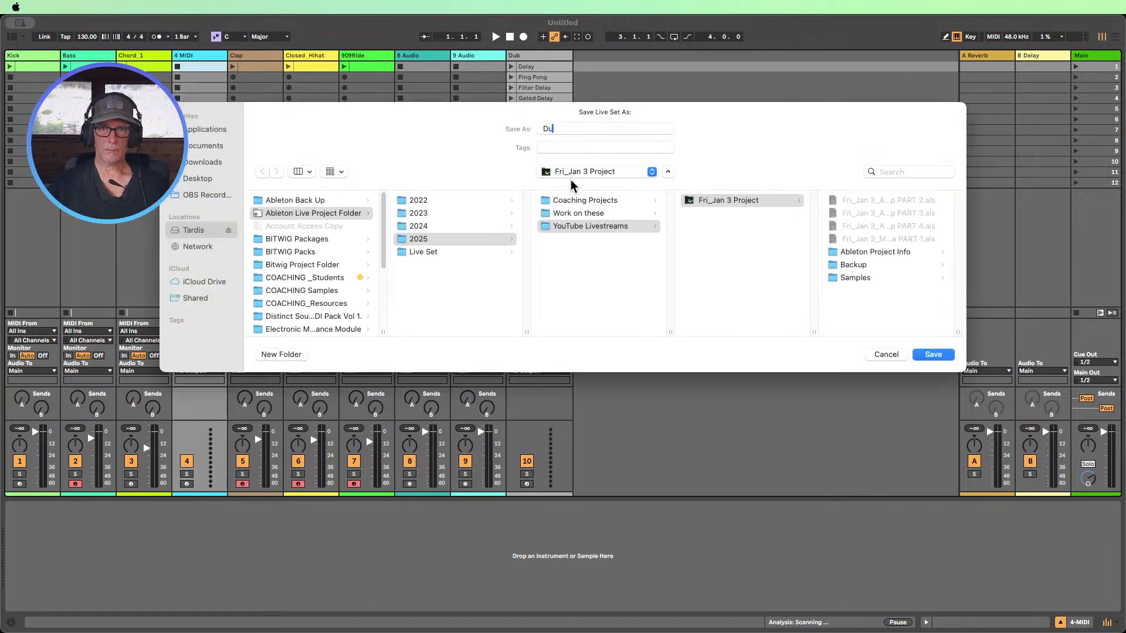
pyautogui.write('b Techn')
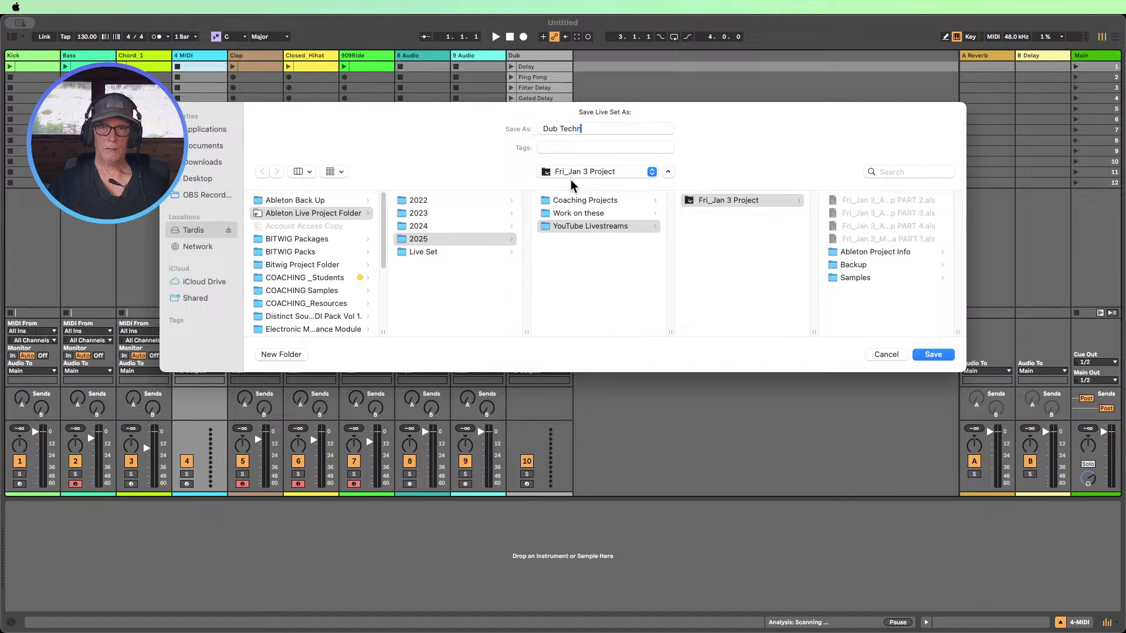
pyautogui.write('oooo')
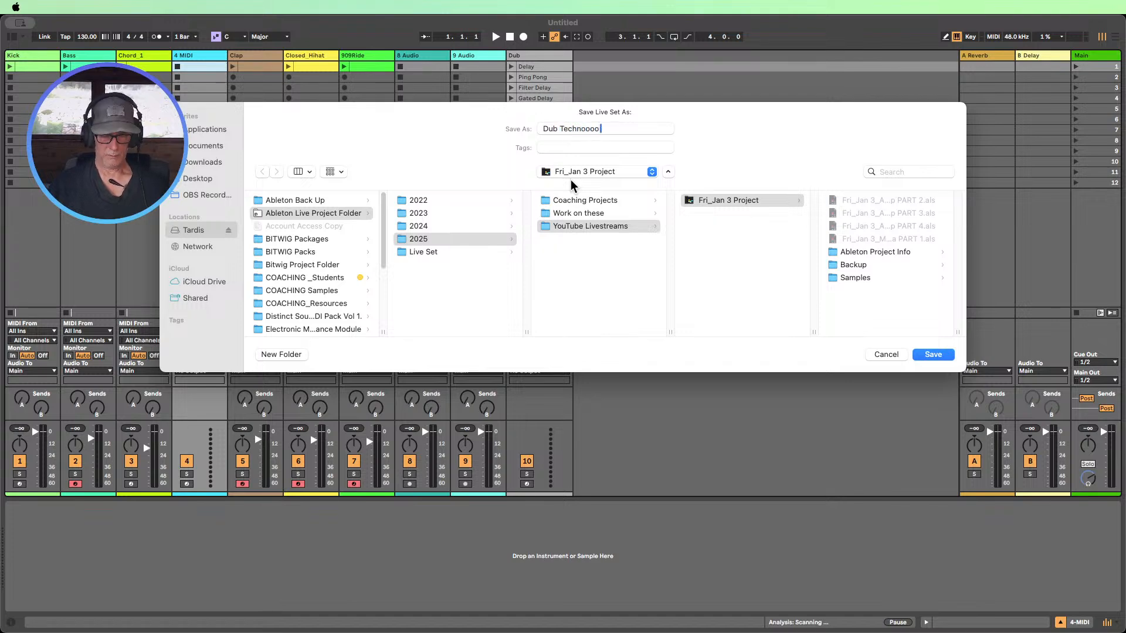
pyautogui.write(' Stream')
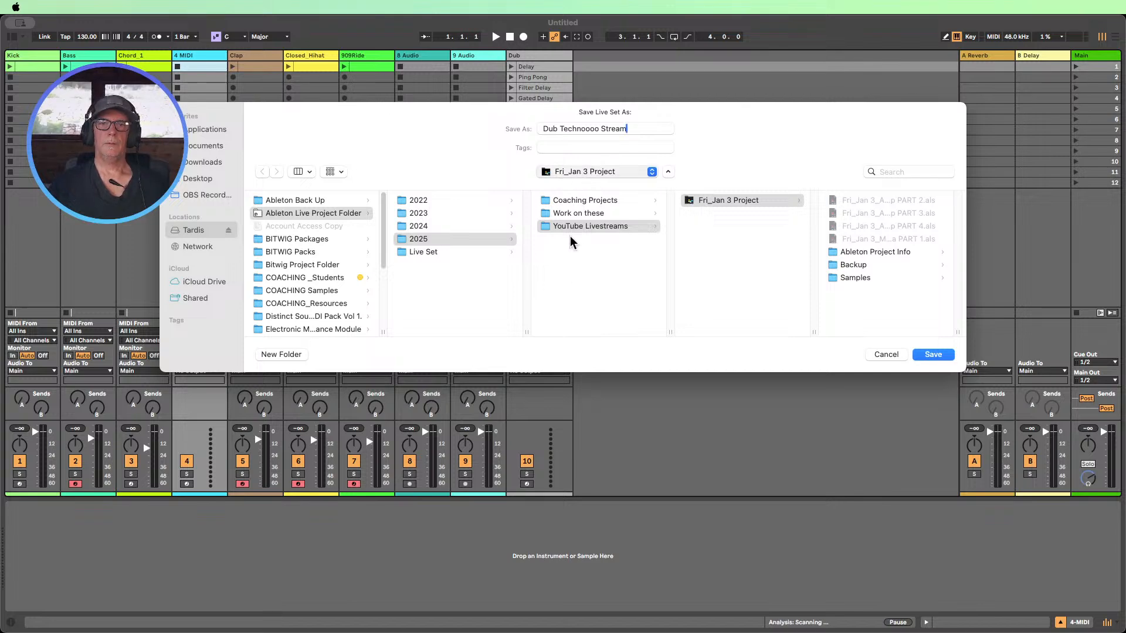
pyautogui.click(202, 178)
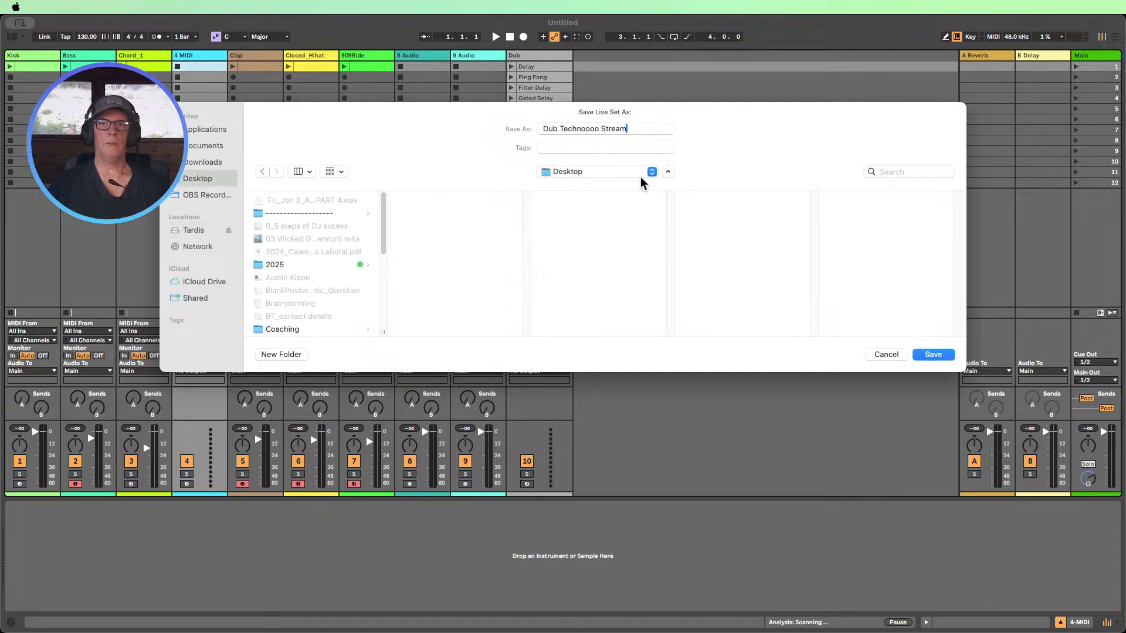
pyautogui.click(933, 355)
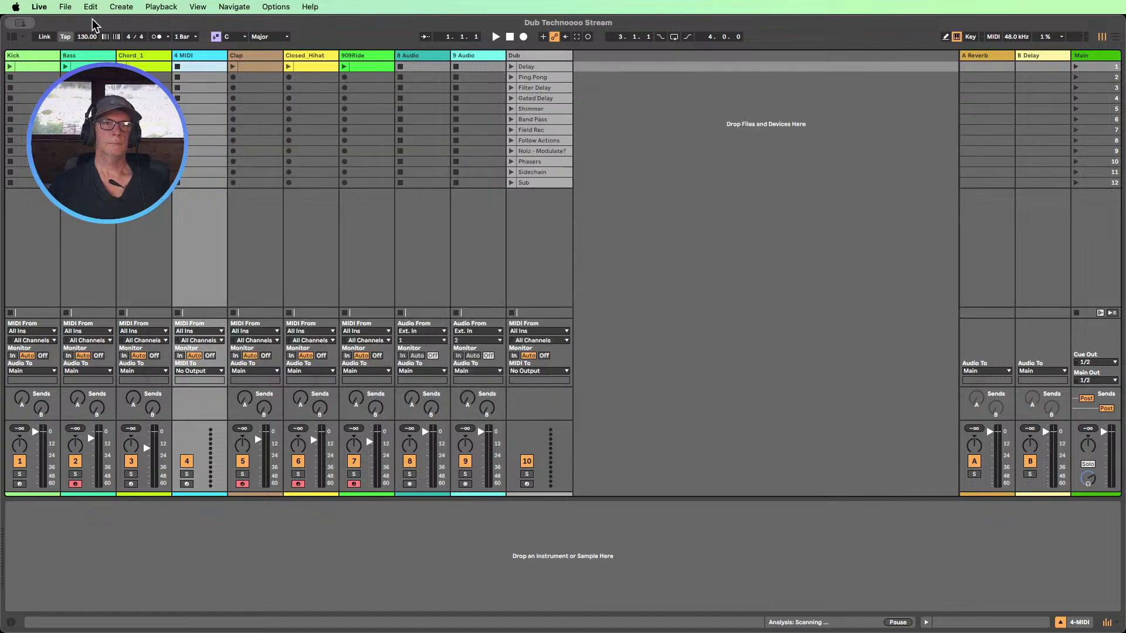
# - Collect all of the set's files into the project and save it
pyautogui.click(65, 6)
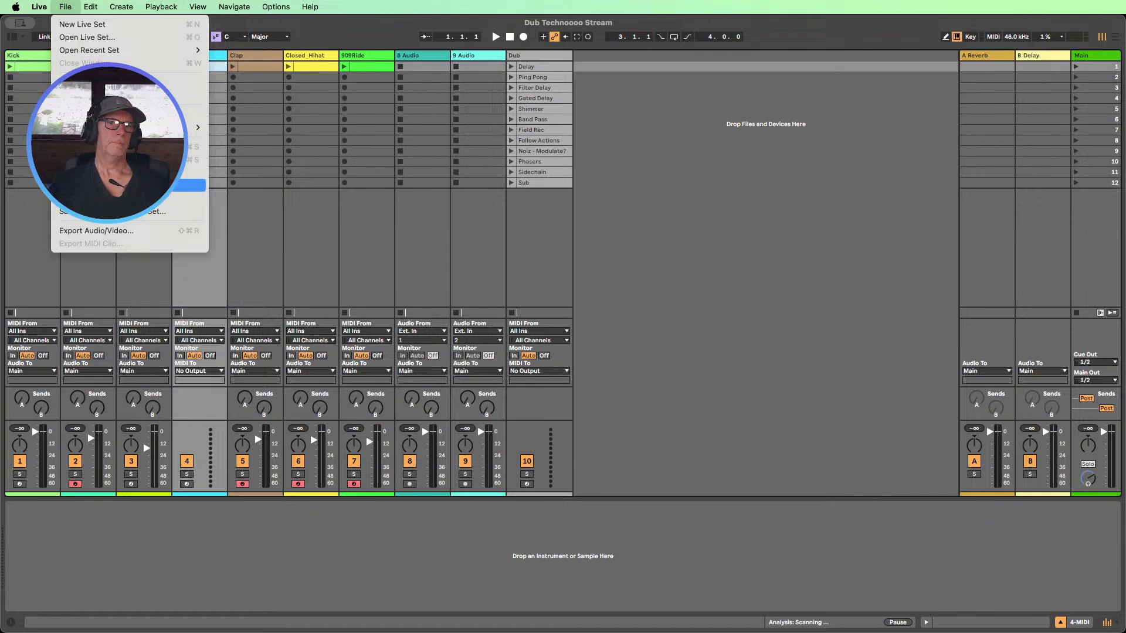
pyautogui.click(147, 186)
pyautogui.click(661, 377)
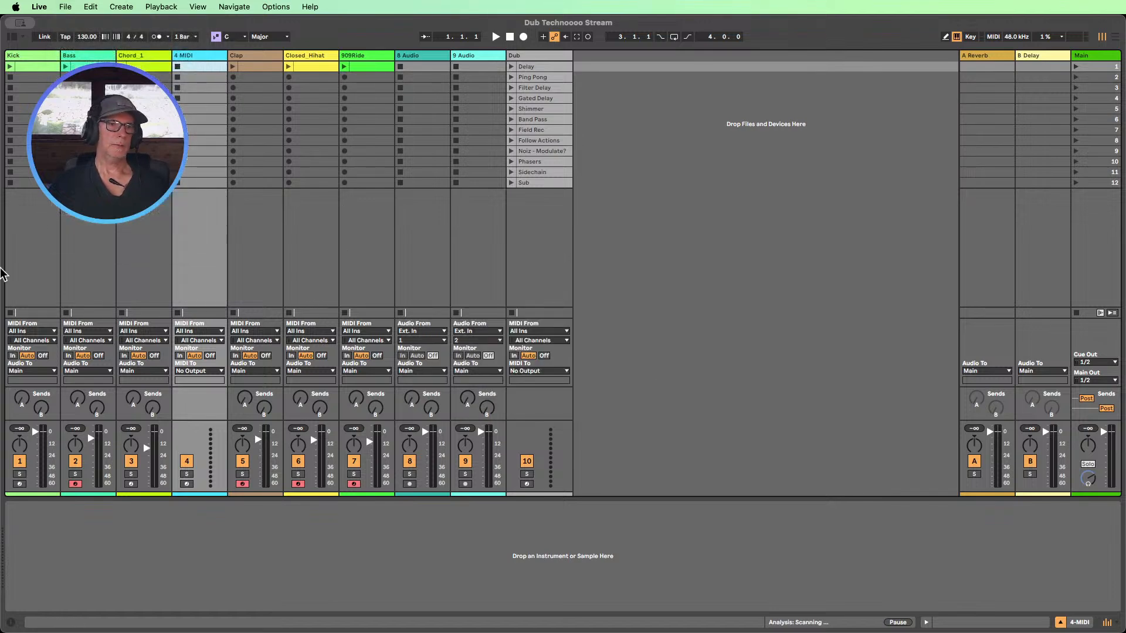
# - Route MIDI from Chord 1 into the 4 MIDI track, arm it for recording and set its monitoring to In
pyautogui.click(189, 56)
pyautogui.click(193, 331)
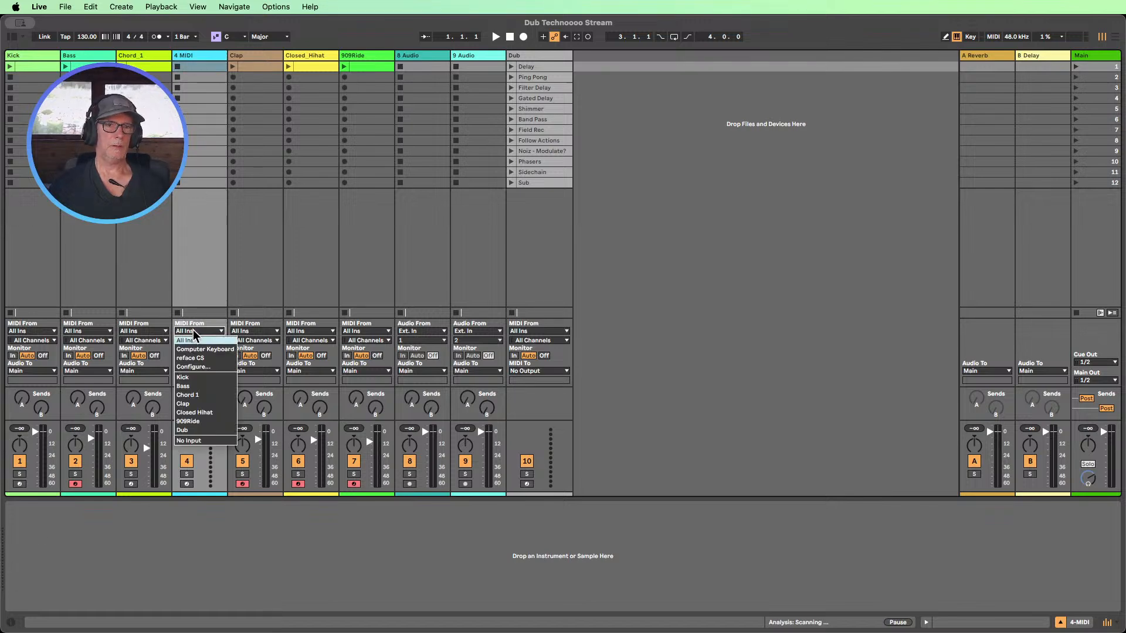
pyautogui.click(201, 392)
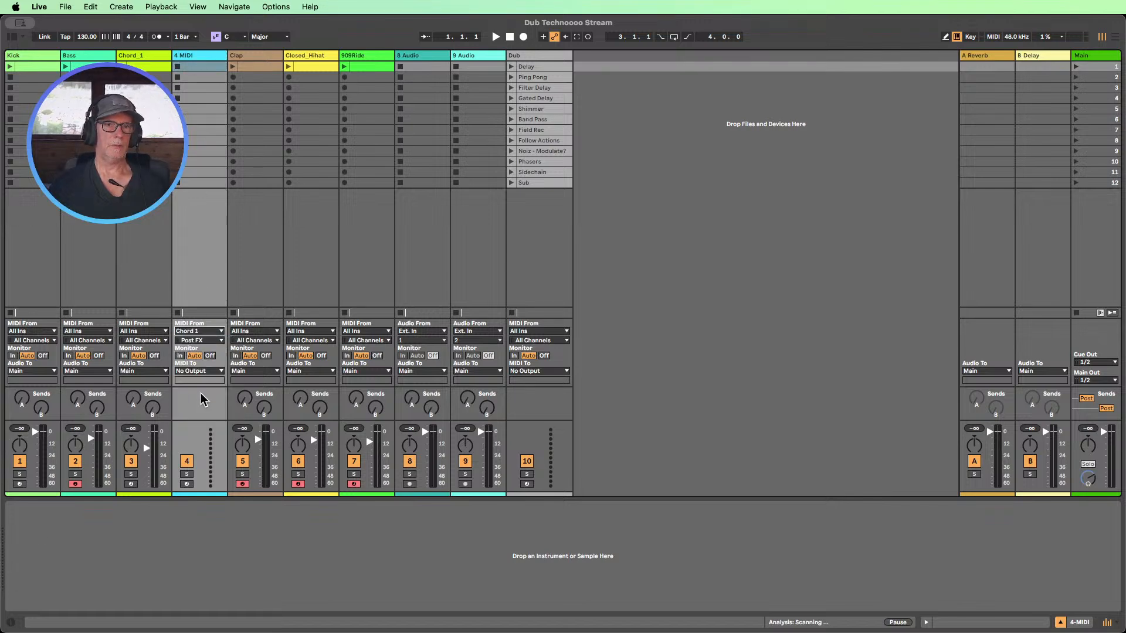
pyautogui.click(187, 484)
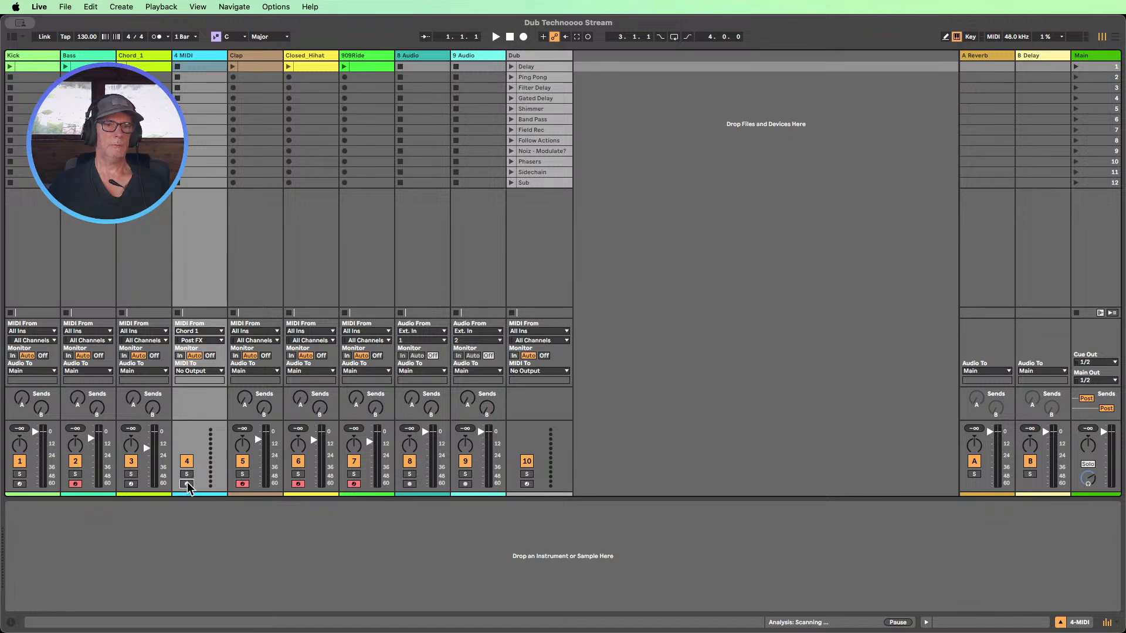
pyautogui.click(180, 356)
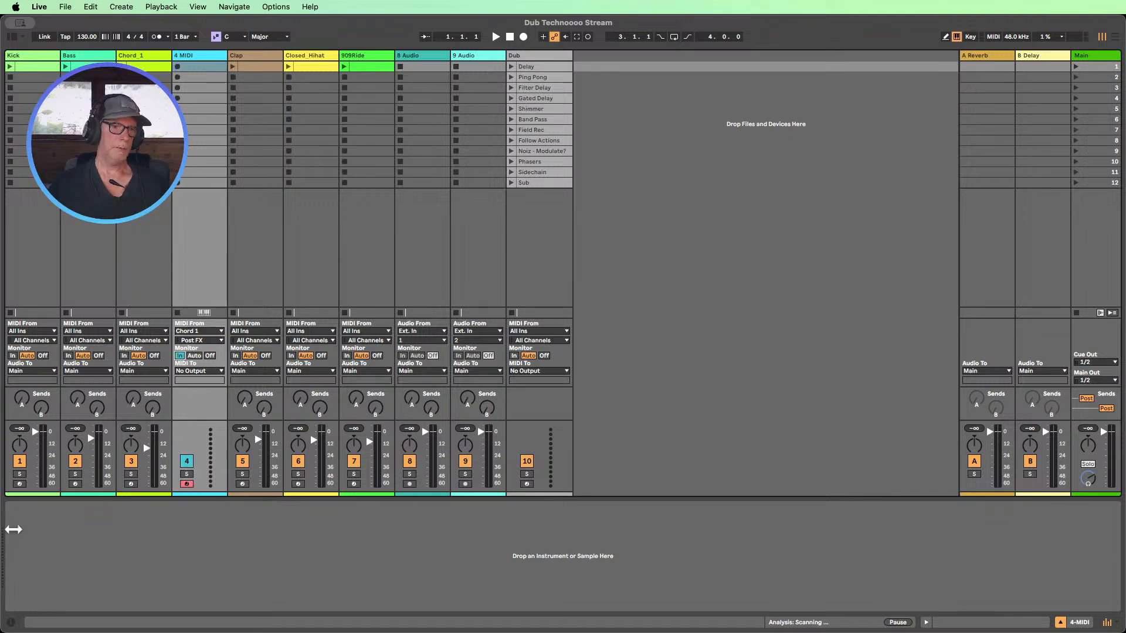
# - Launch the first scene to play all parts and hide the device area
pyautogui.press('super+Tab')
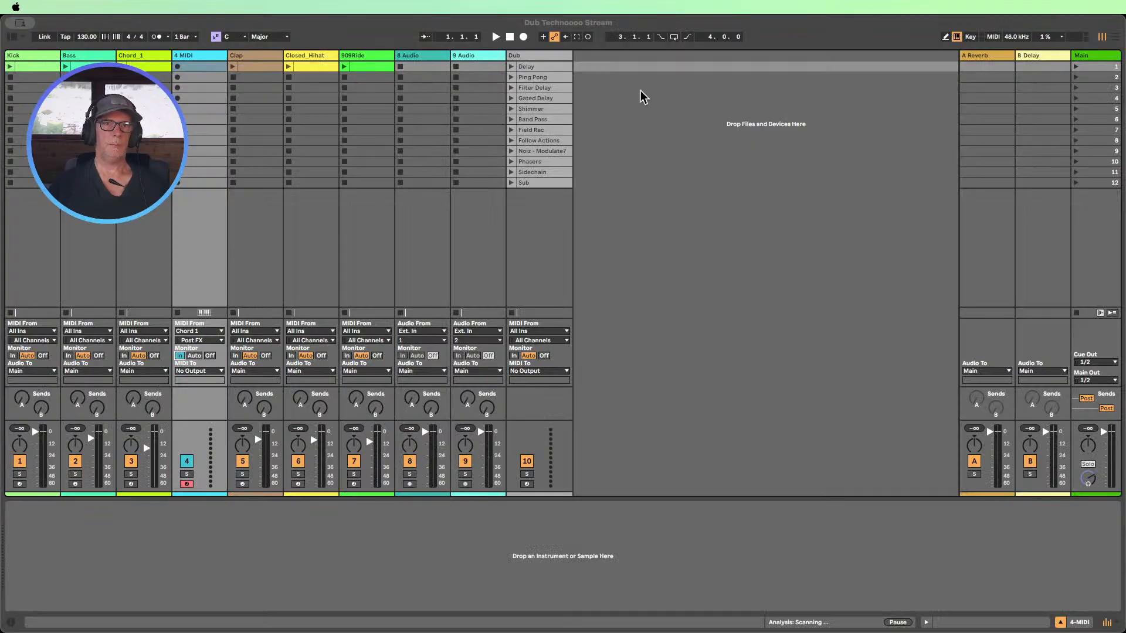
pyautogui.click(1074, 66)
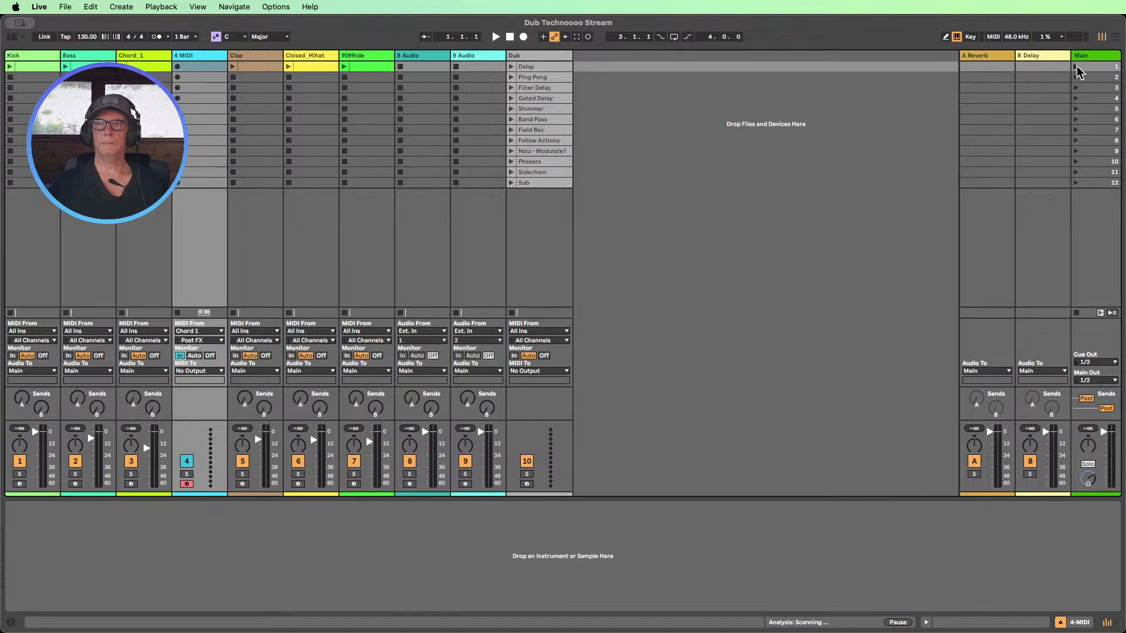
pyautogui.click(1075, 67)
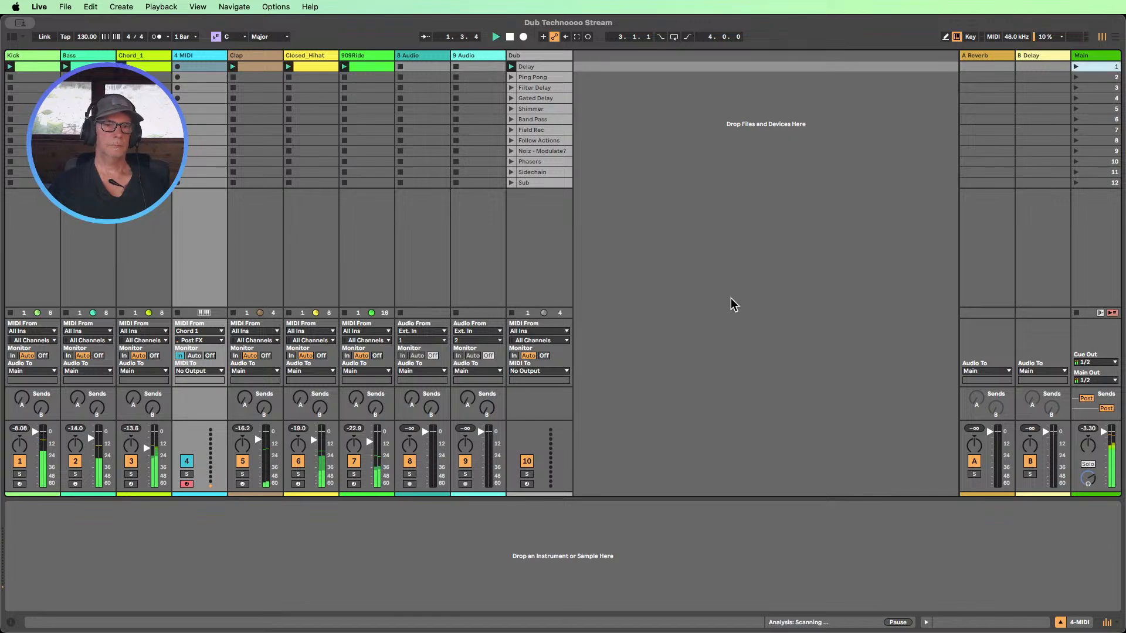
pyautogui.click(1060, 622)
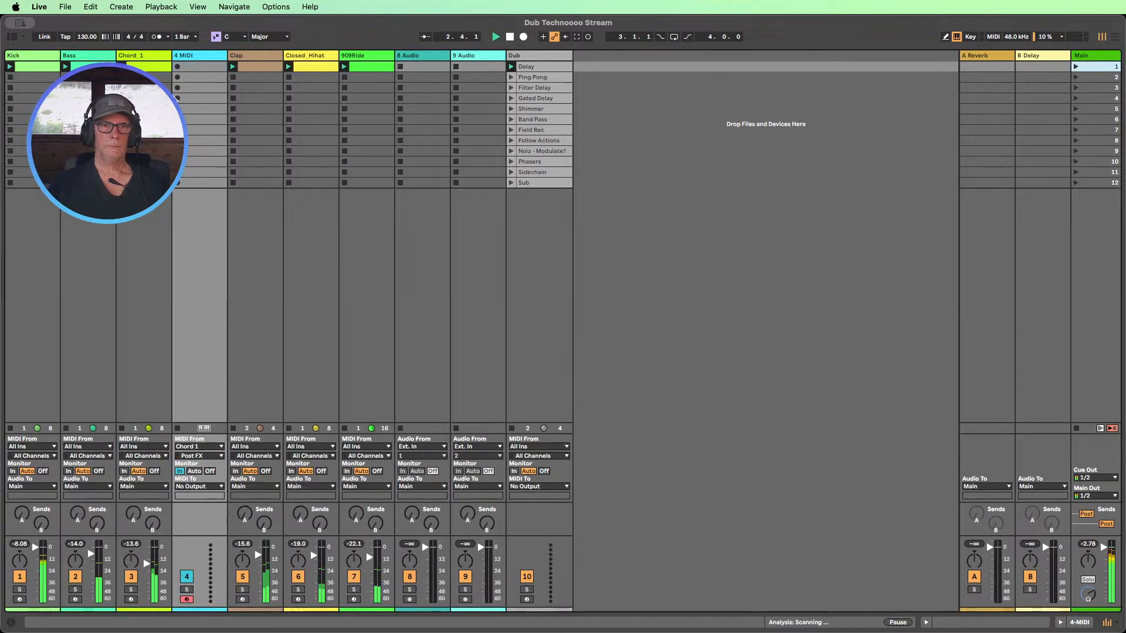
# - Record the incoming chord notes into the first clip slot of 4 MIDI for about 16 bars and stop playback
pyautogui.click(177, 68)
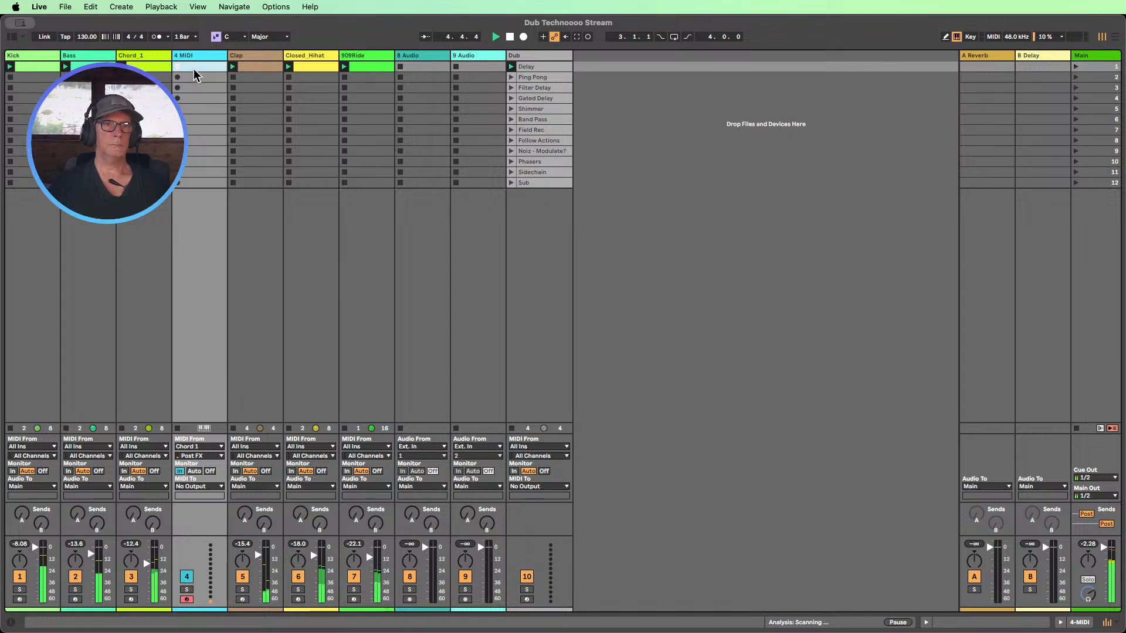
pyautogui.press('super+shift+c')
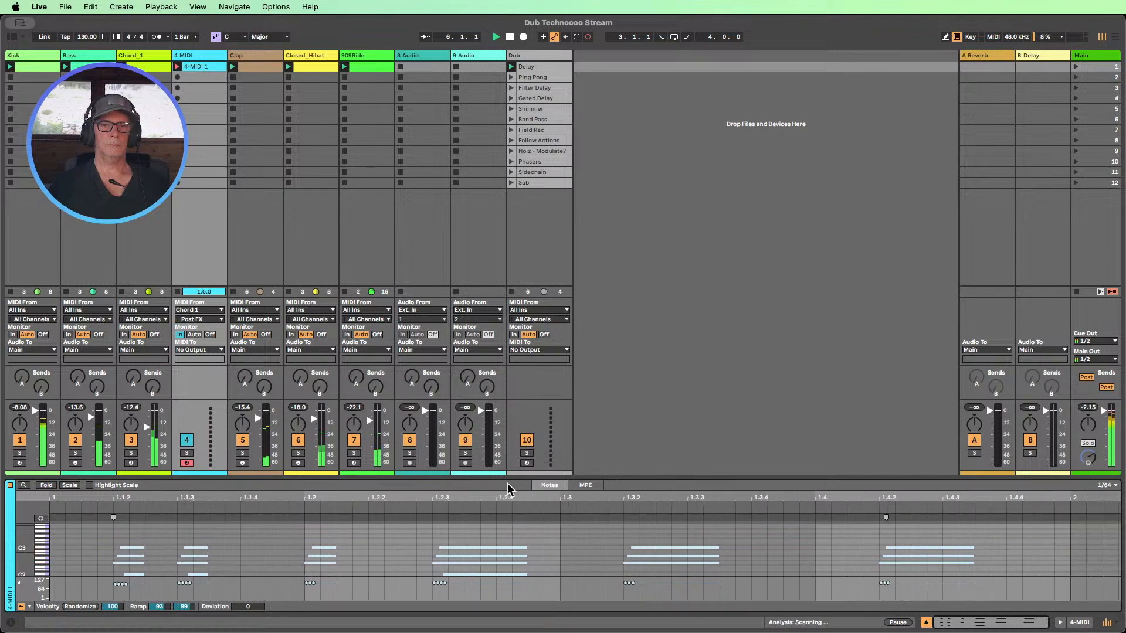
pyautogui.moveTo(508, 488); pyautogui.dragTo(559, 220)
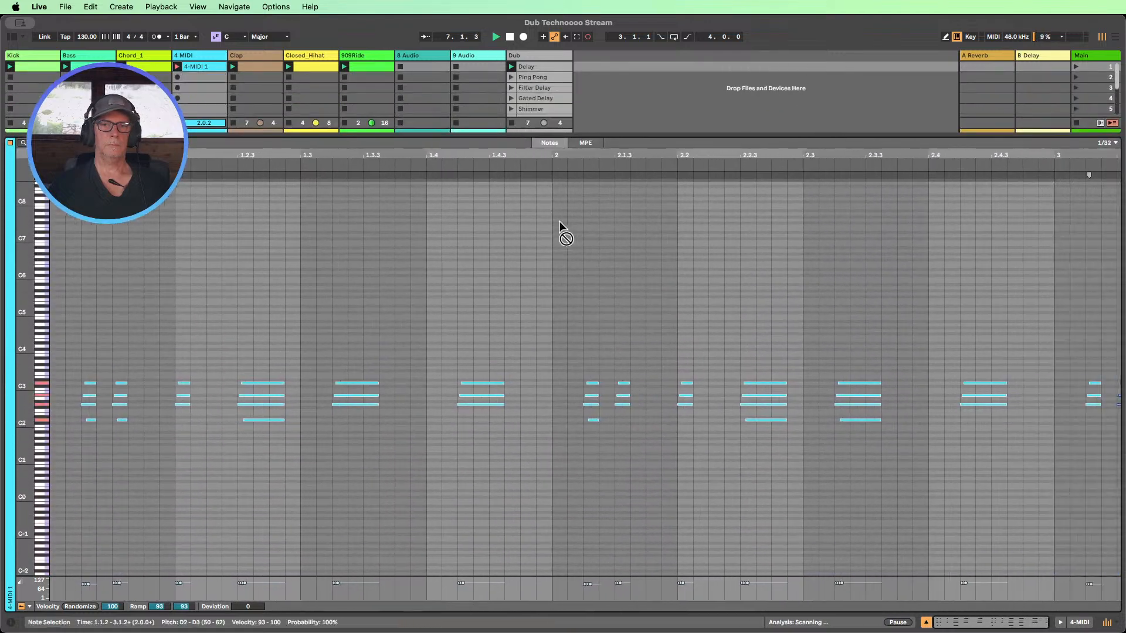
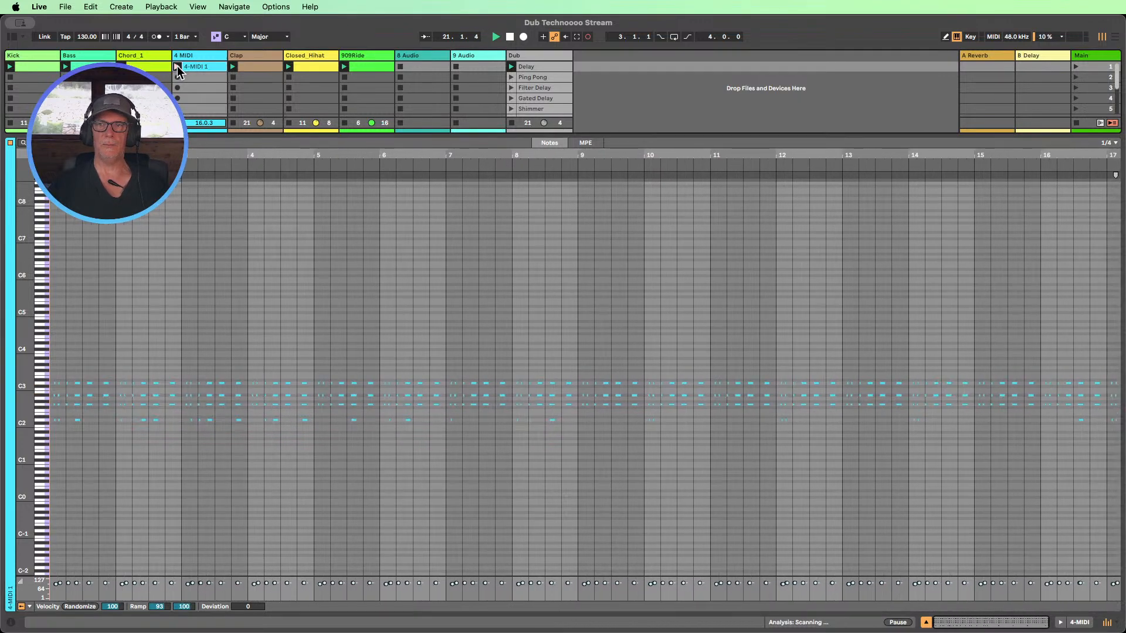
pyautogui.click(177, 66)
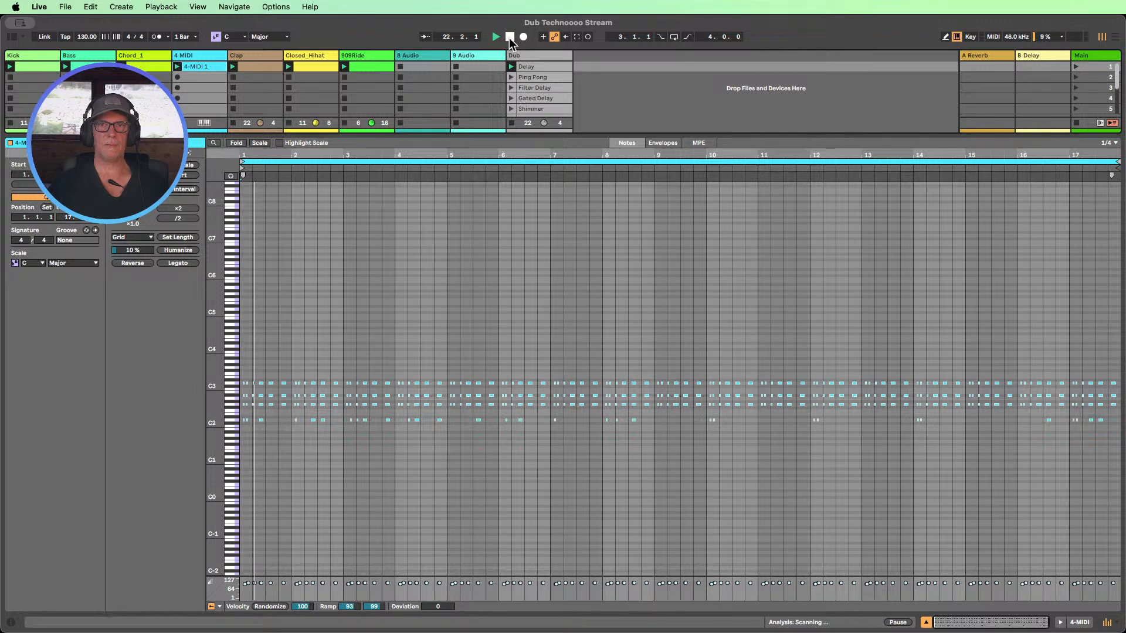
pyautogui.click(510, 38)
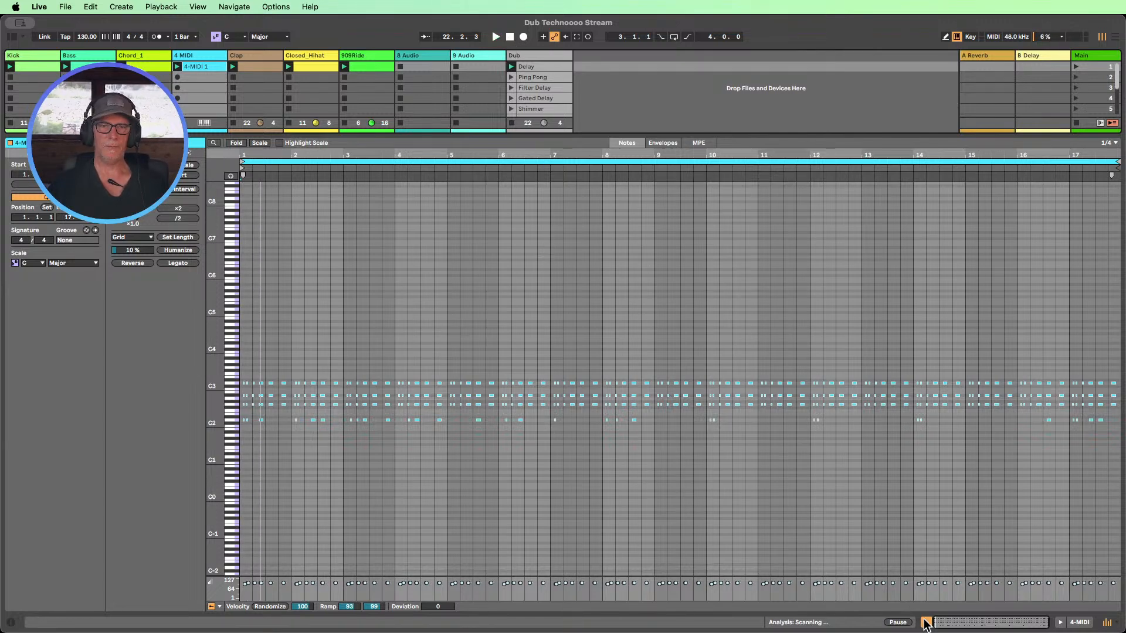
# - Inspect the recorded chord notes around bar 2 of the new MIDI clip and close the note editor
pyautogui.moveTo(296, 154); pyautogui.dragTo(531, 345)
pyautogui.doubleClick(394, 420)
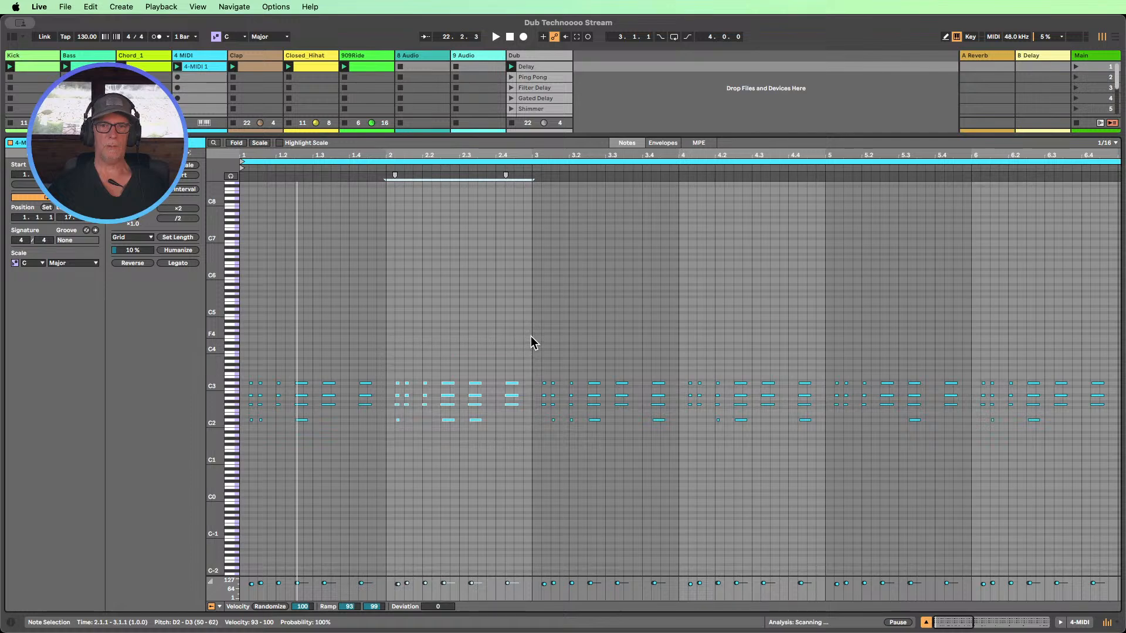
pyautogui.click(925, 623)
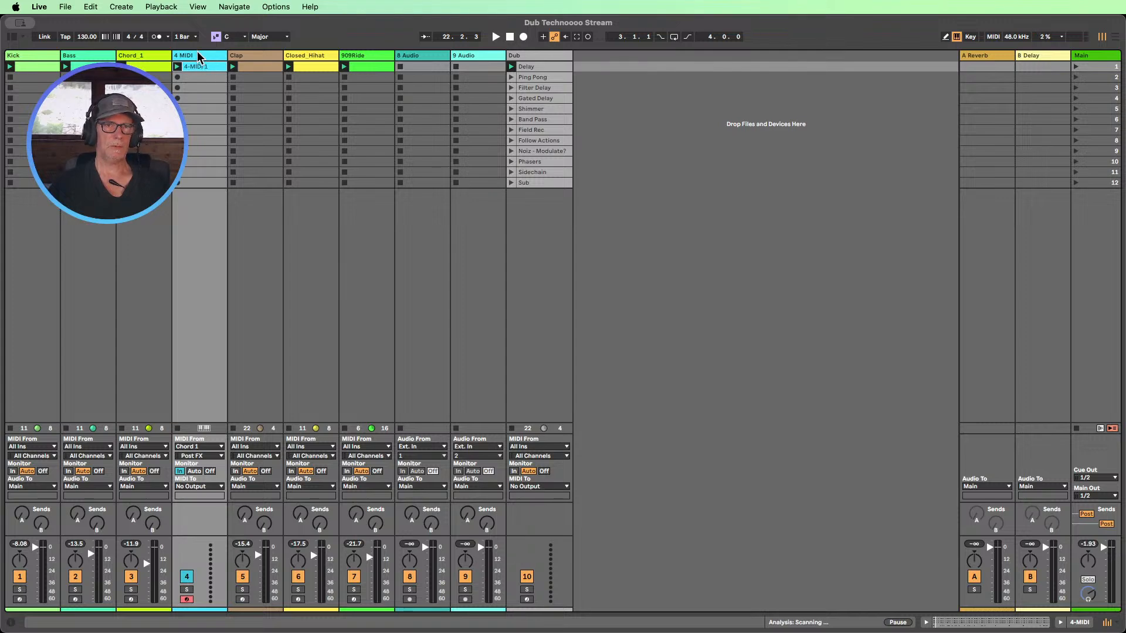
pyautogui.click(197, 66)
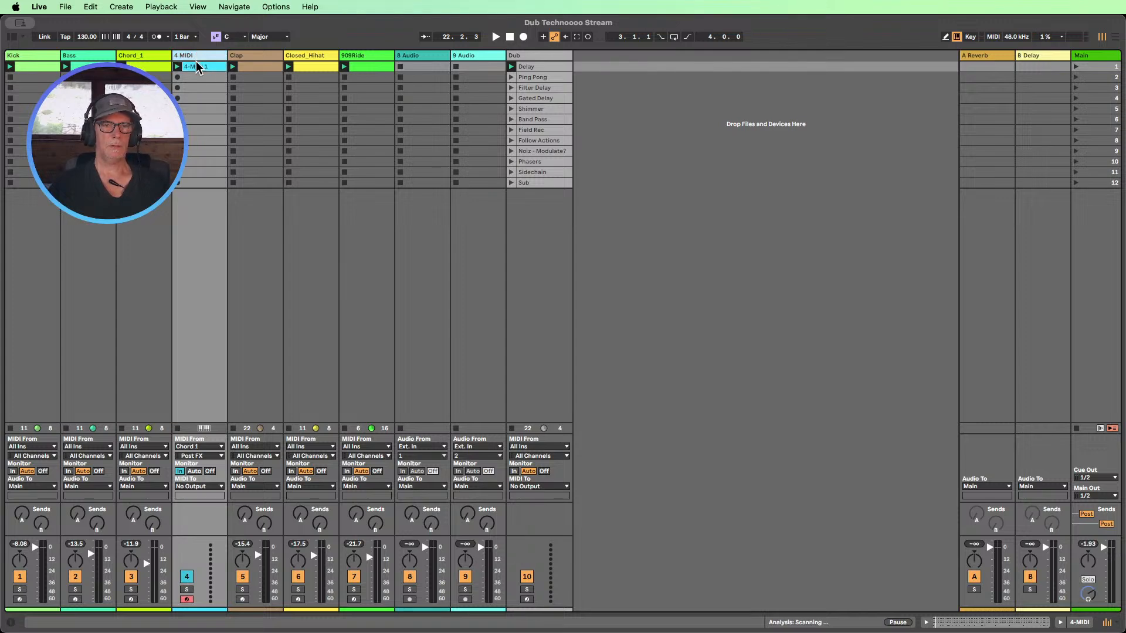
# - Duplicate the recorded 4 MIDI clip into scene 10 as "orig" and clear the name of the clip in the first slot
pyautogui.click(197, 64)
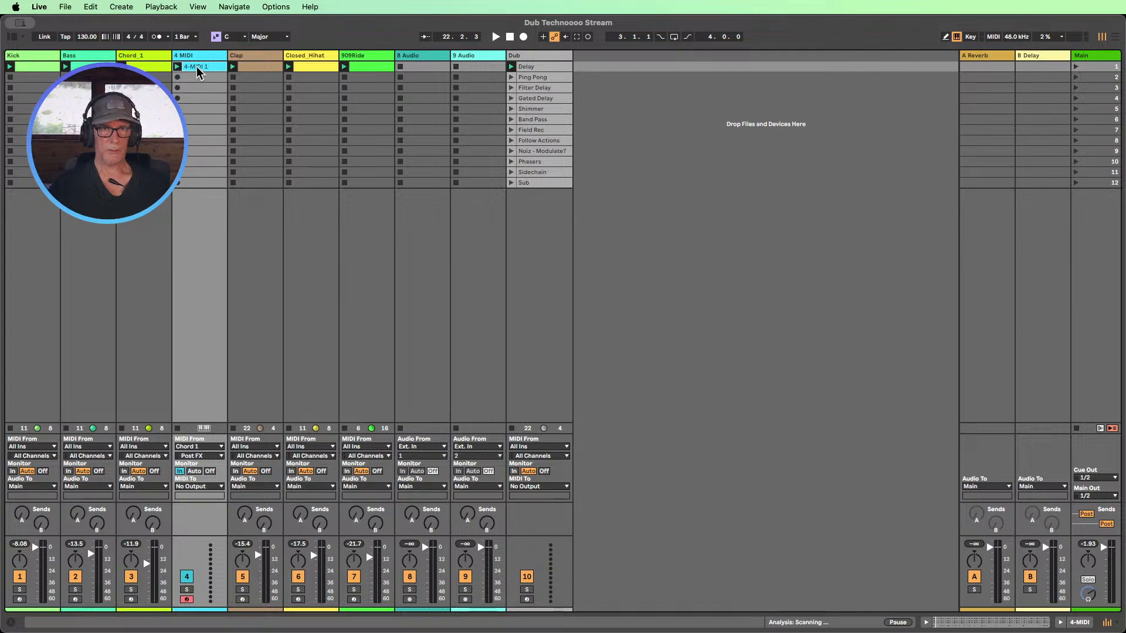
pyautogui.press('super+d')
pyautogui.moveTo(197, 77); pyautogui.dragTo(192, 163)
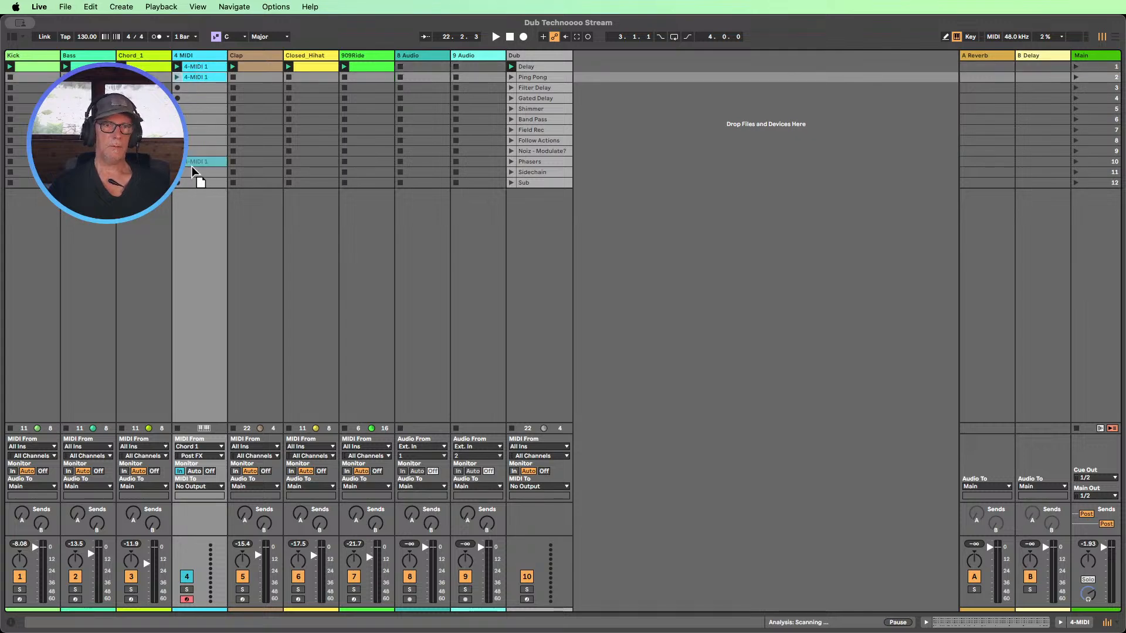
pyautogui.press('super+r')
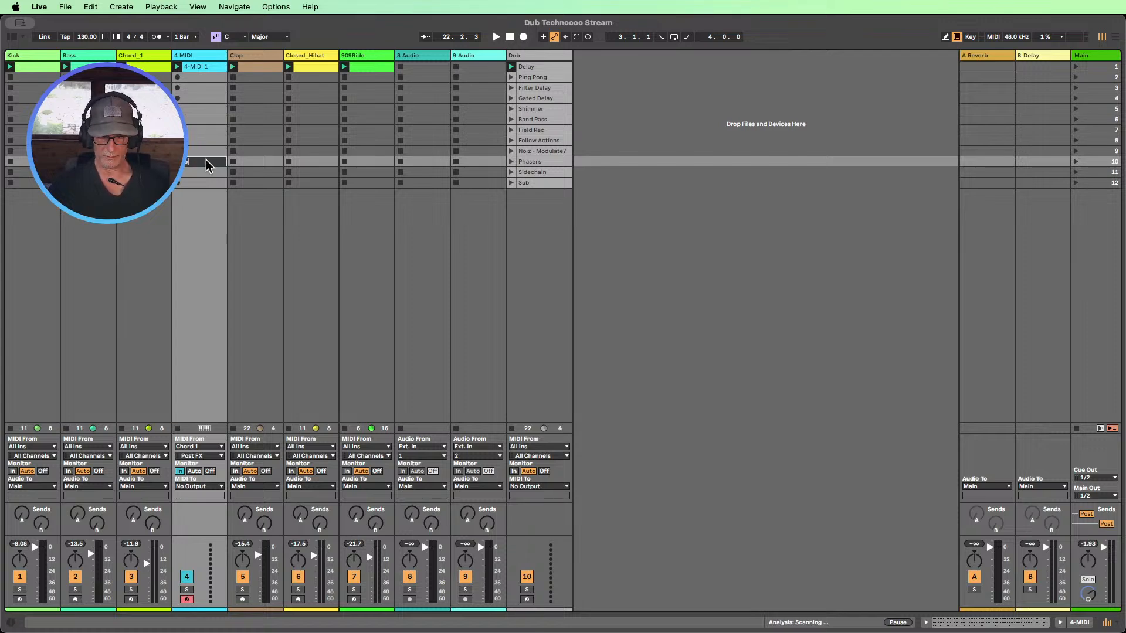
pyautogui.write('orig')
pyautogui.press('Return')
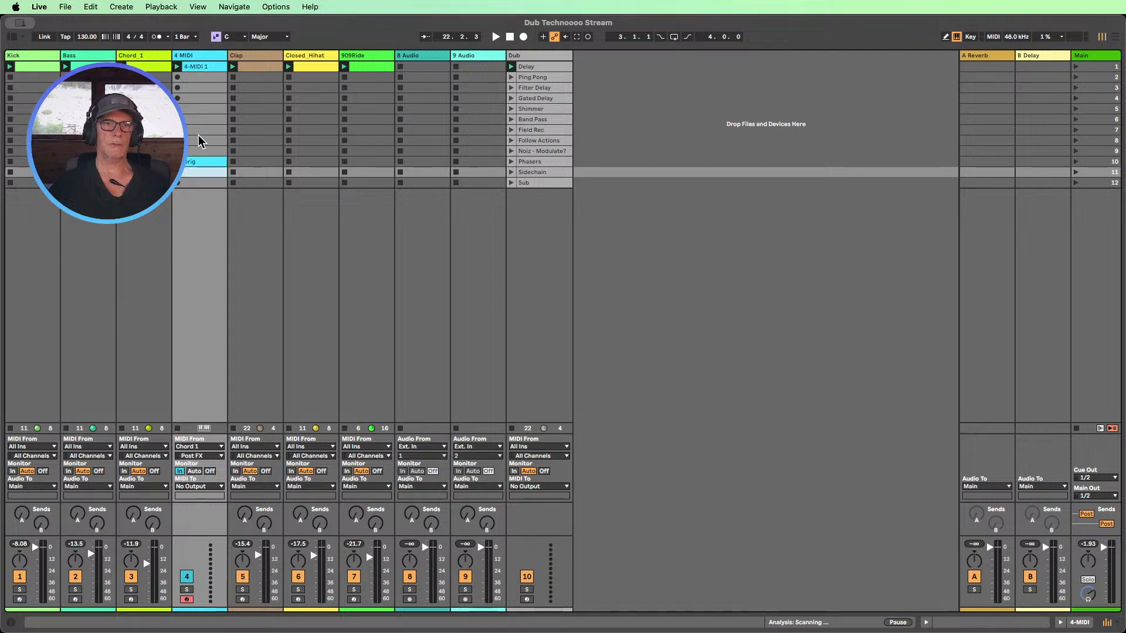
pyautogui.click(201, 67)
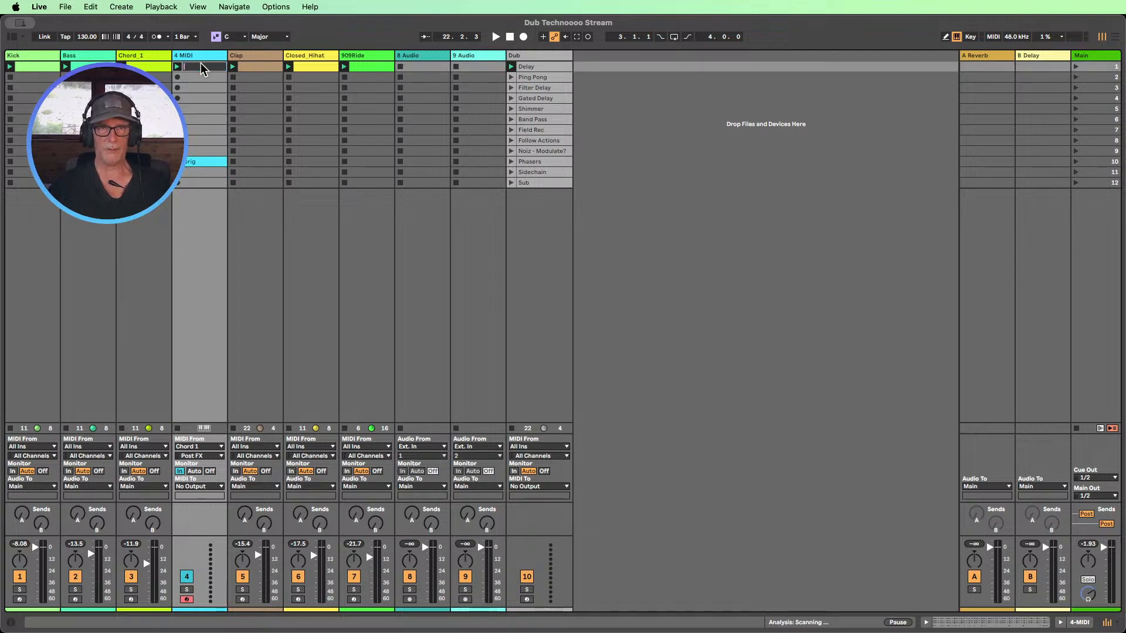
pyautogui.click(206, 78)
# - Loop bar 2 of the first-slot 4 MIDI clip, crop the clip to that bar and close the note editor
pyautogui.doubleClick(202, 66)
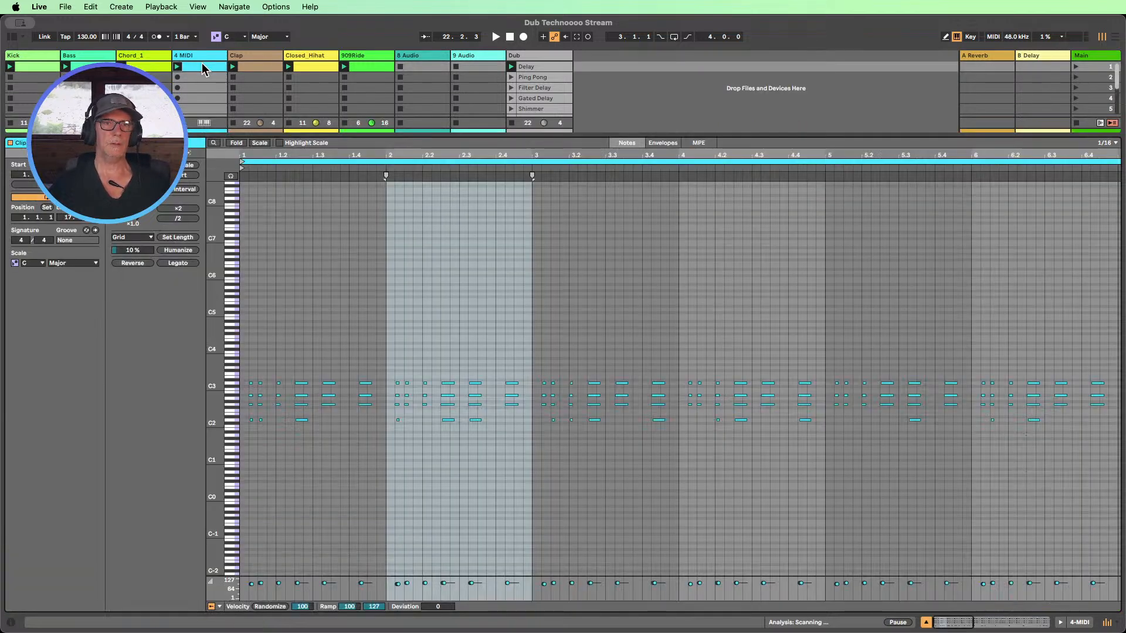
pyautogui.moveTo(385, 282); pyautogui.dragTo(529, 270)
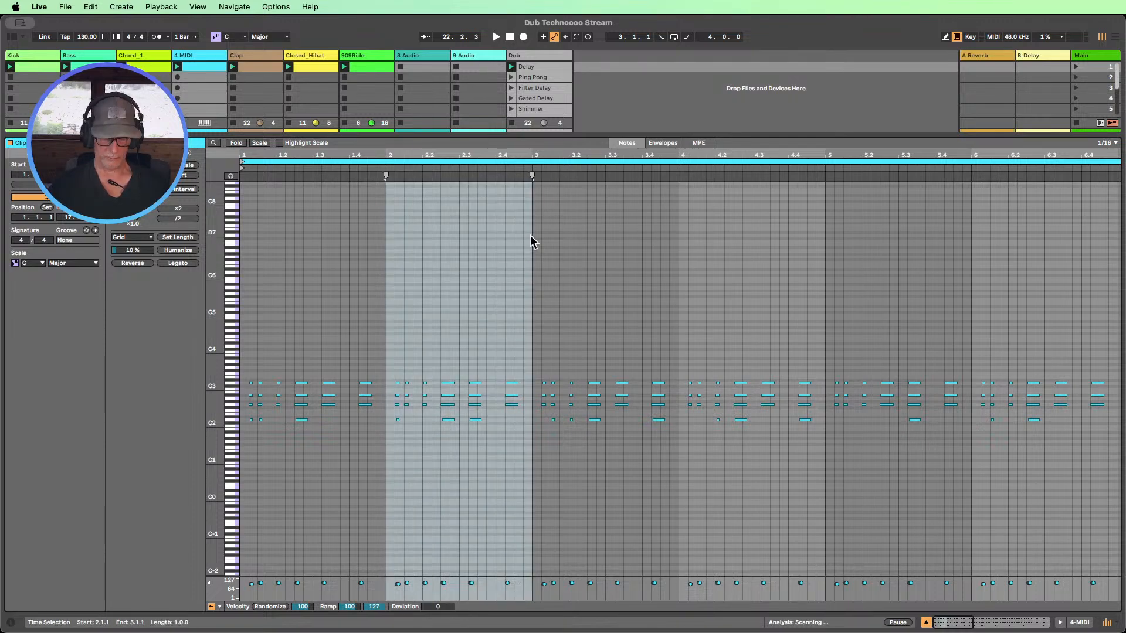
pyautogui.press('super+l')
pyautogui.press('z')
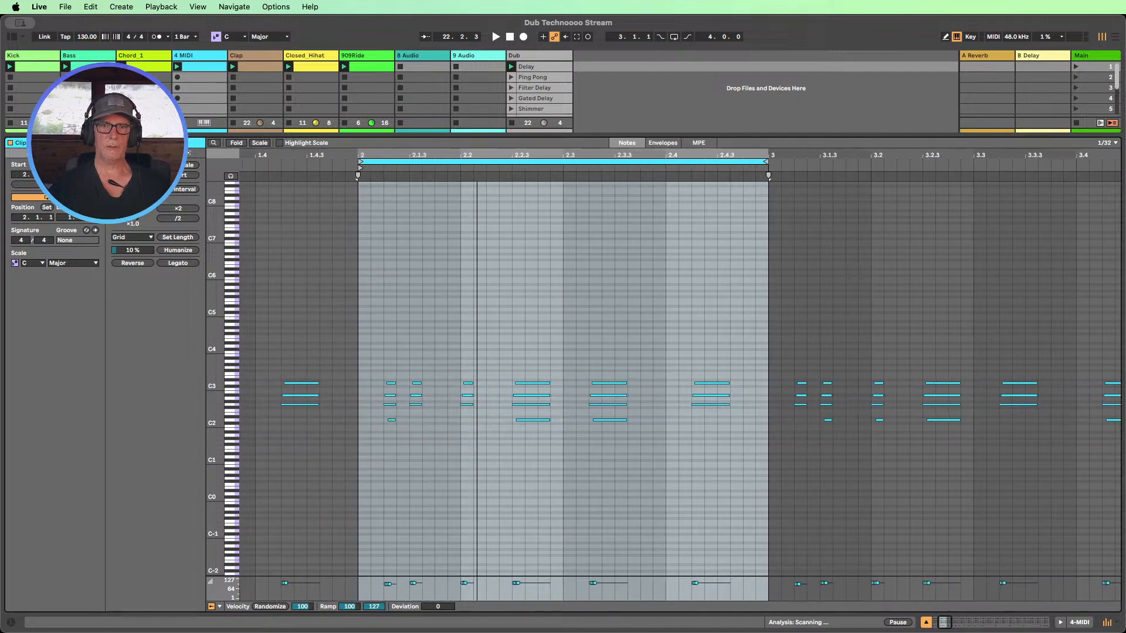
pyautogui.rightClick(538, 246)
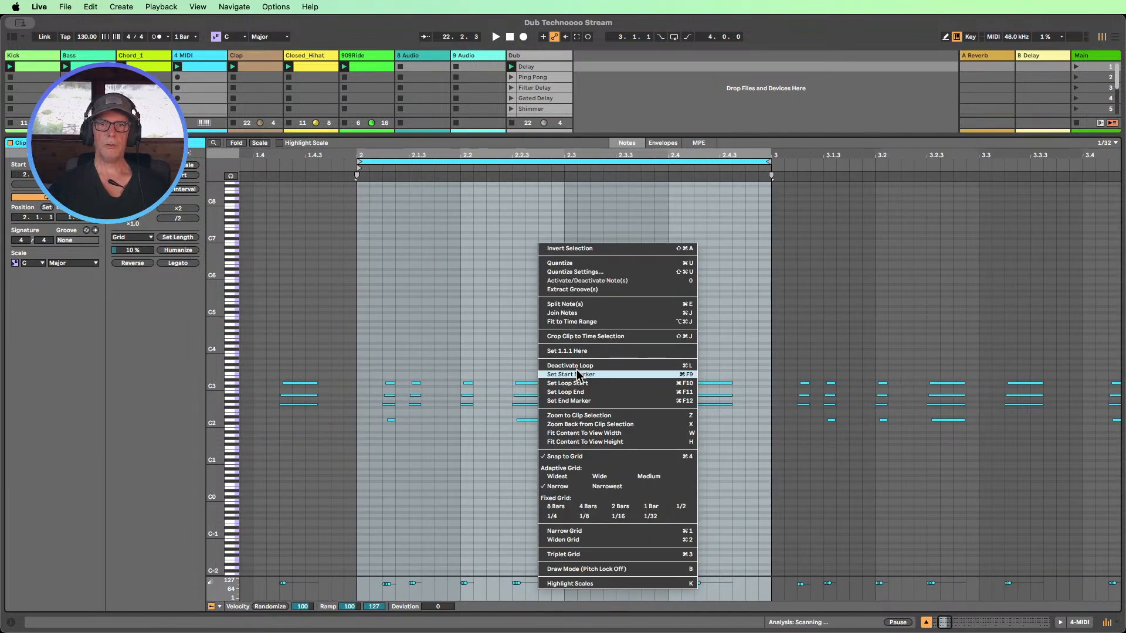
pyautogui.click(565, 336)
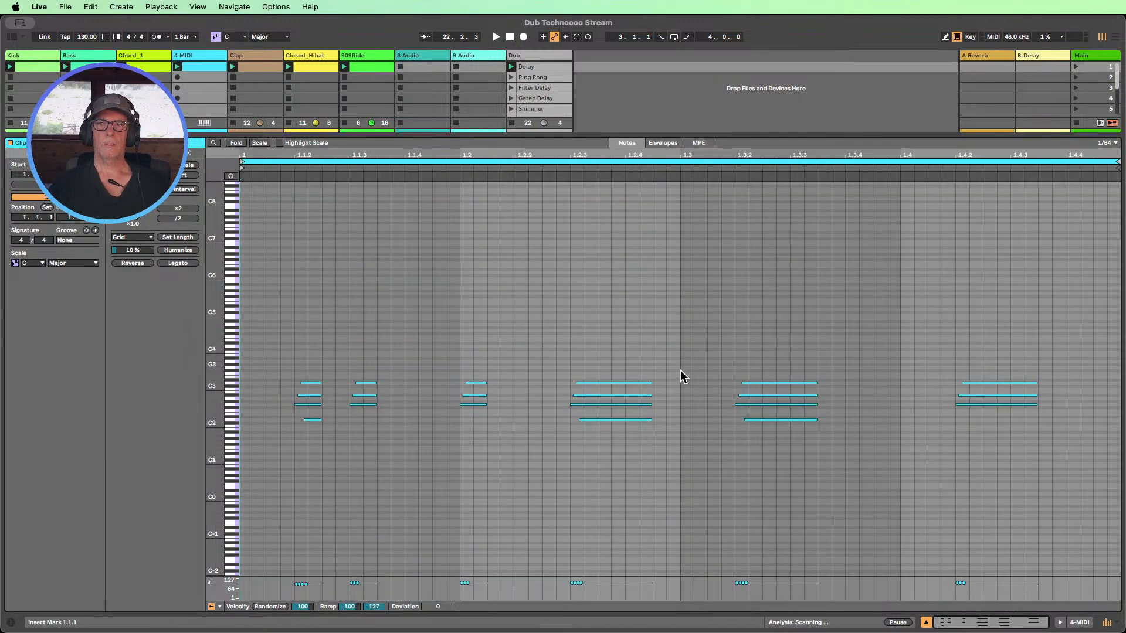
pyautogui.click(926, 622)
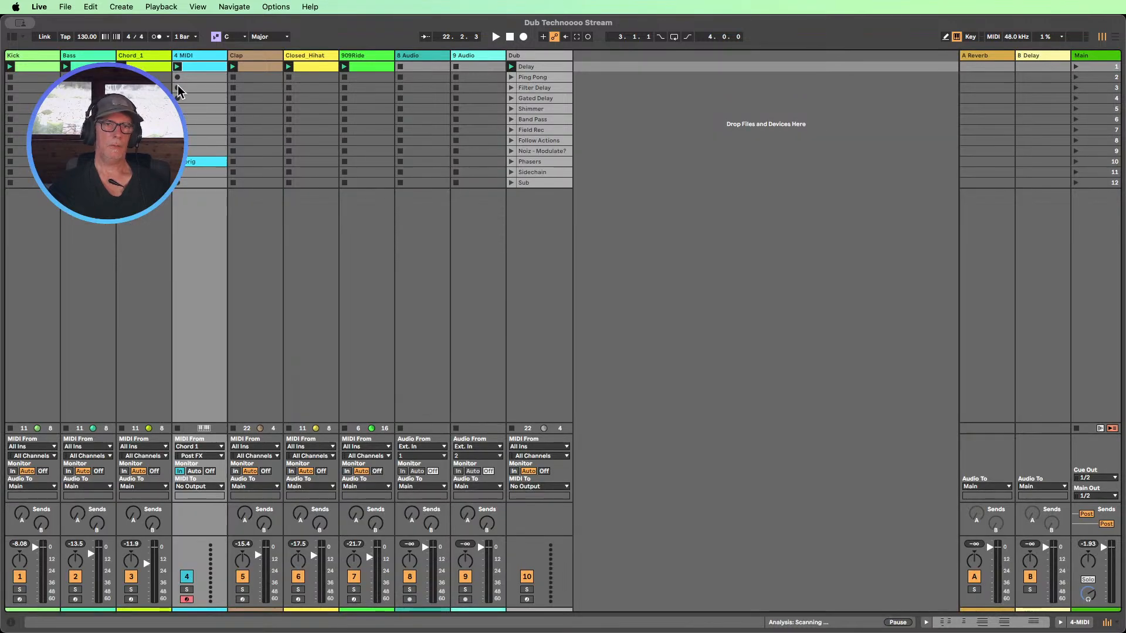
# - Load a Wavetable instrument onto the 4 MIDI track and play the set to hear it
pyautogui.click(11, 36)
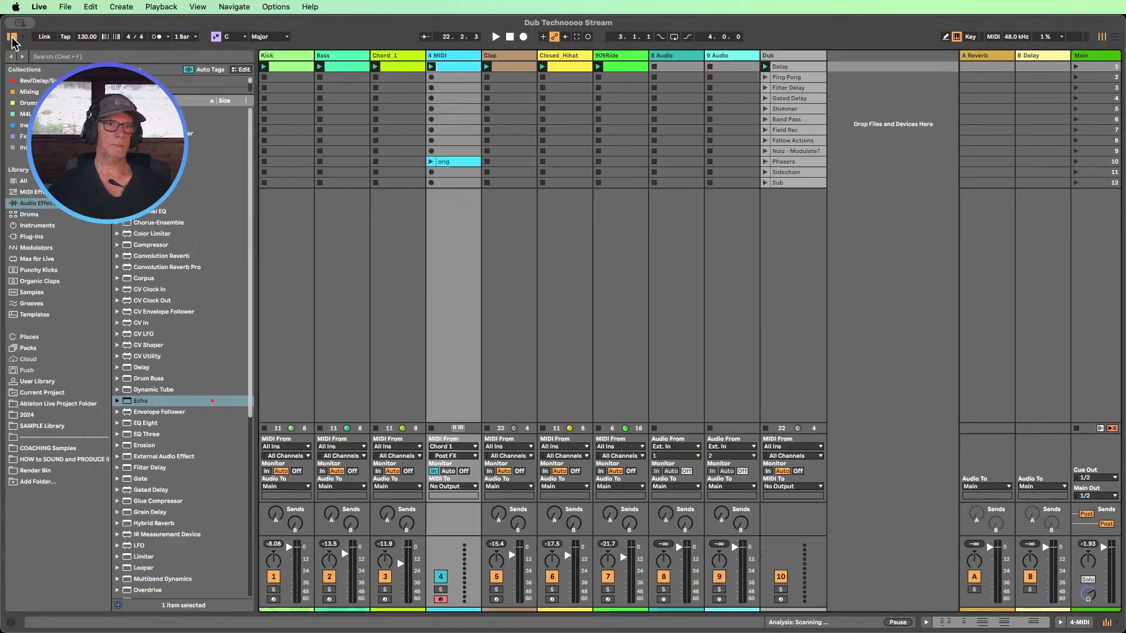
pyautogui.scroll(-3, 164, 328)
pyautogui.scroll(-8, 166, 327)
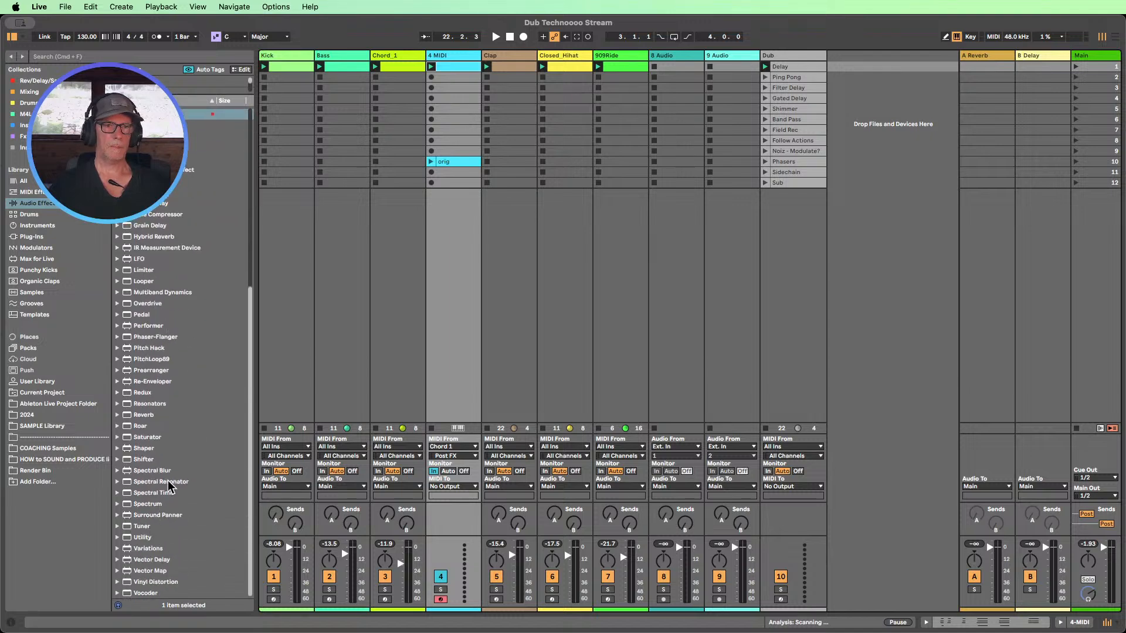
pyautogui.click(37, 226)
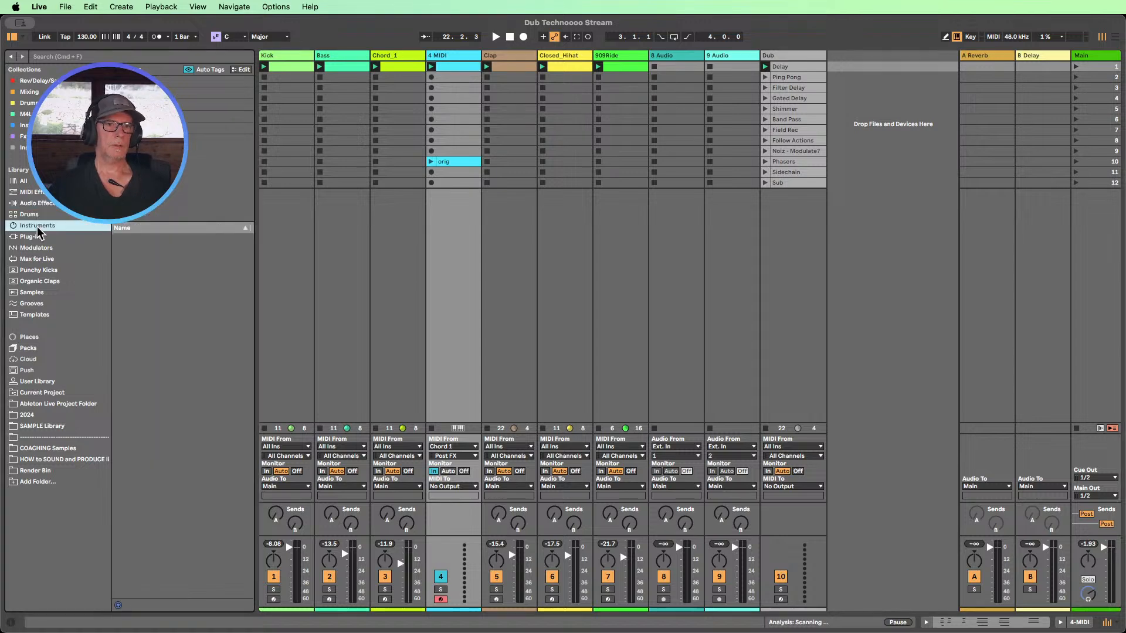
pyautogui.moveTo(156, 577); pyautogui.dragTo(464, 205)
pyautogui.press('space')
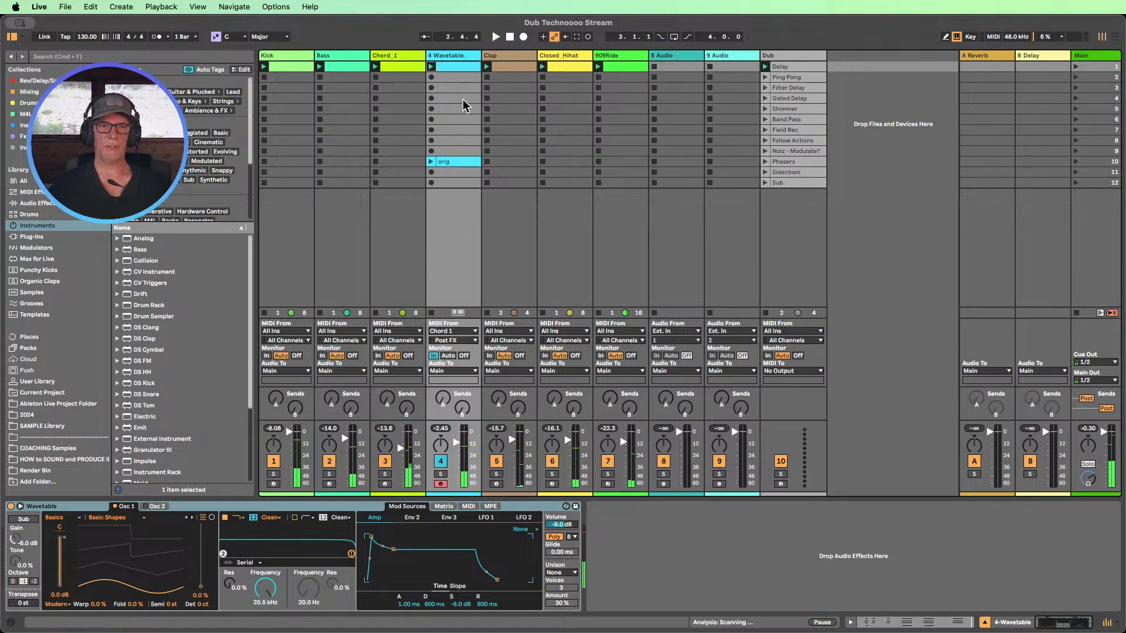
# - Insert an Arpeggiator before Wavetable, play the first-slot clip through it and enlarge the mixer section
pyautogui.click(37, 192)
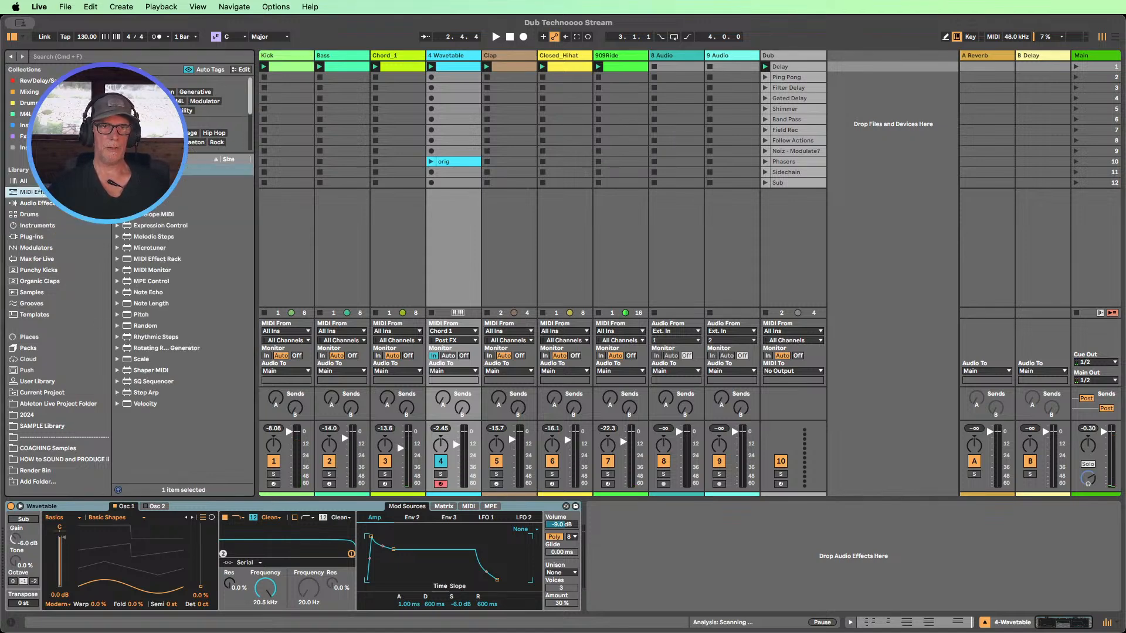
pyautogui.moveTo(154, 169); pyautogui.dragTo(39, 511)
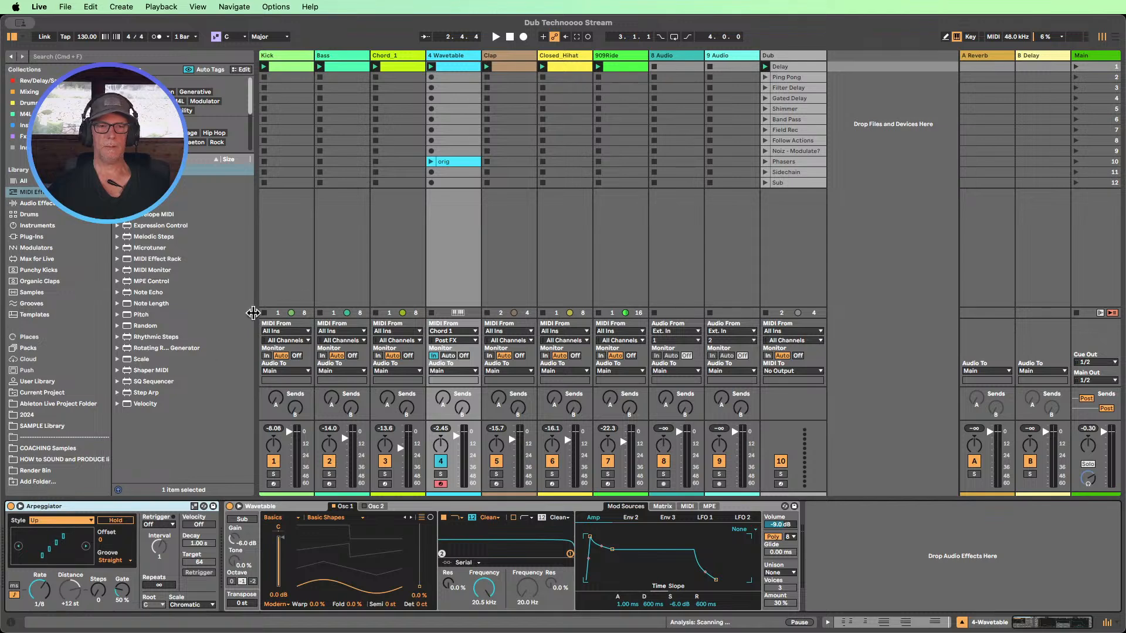
pyautogui.click(431, 66)
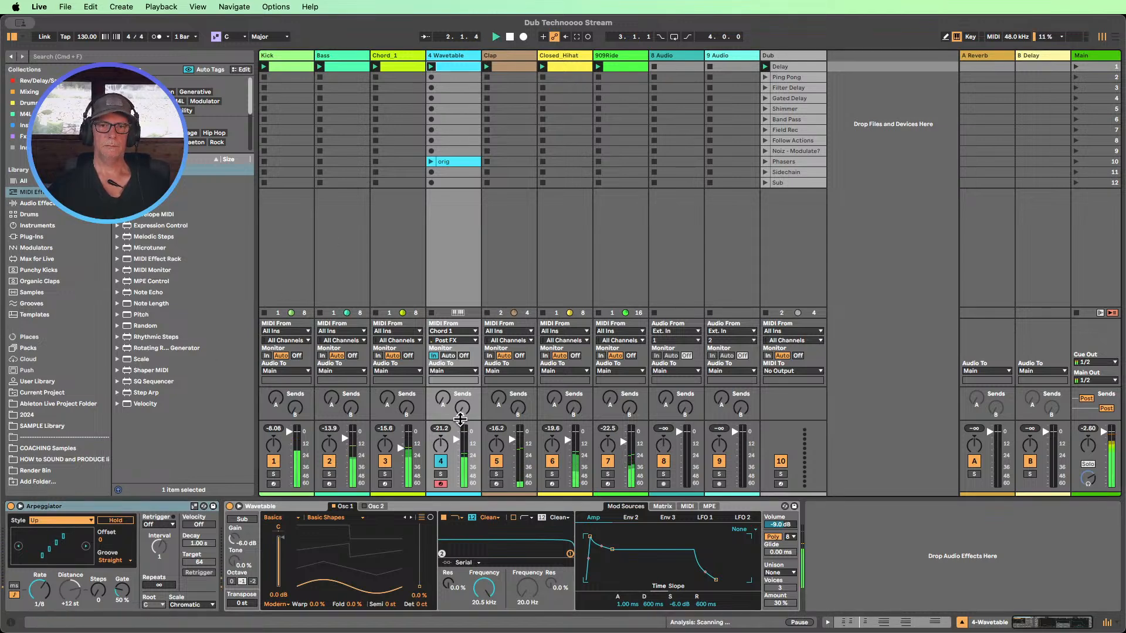
pyautogui.moveTo(463, 432); pyautogui.dragTo(461, 403)
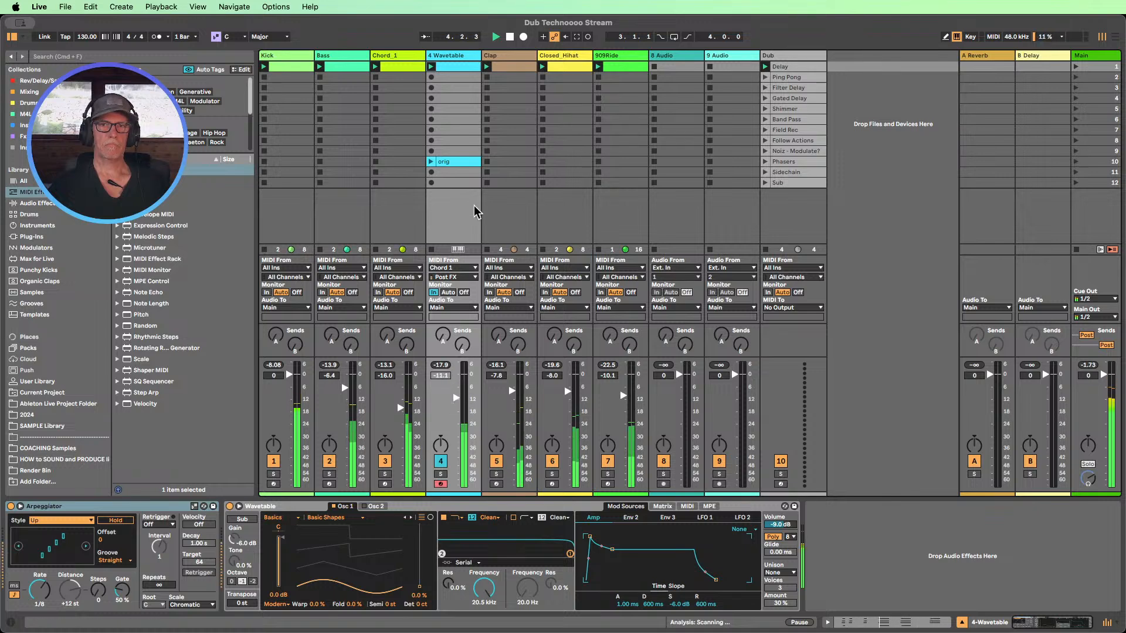
# - Set the 4 Wavetable track's MIDI input to No Input and check the modulation options of its volume
pyautogui.click(452, 268)
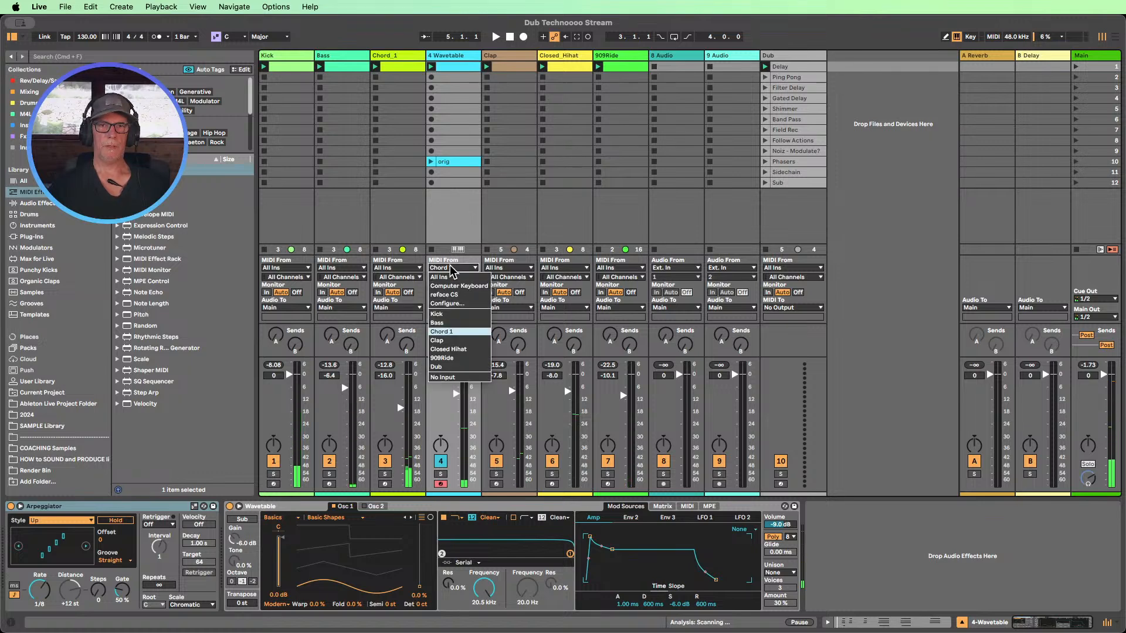
pyautogui.click(454, 379)
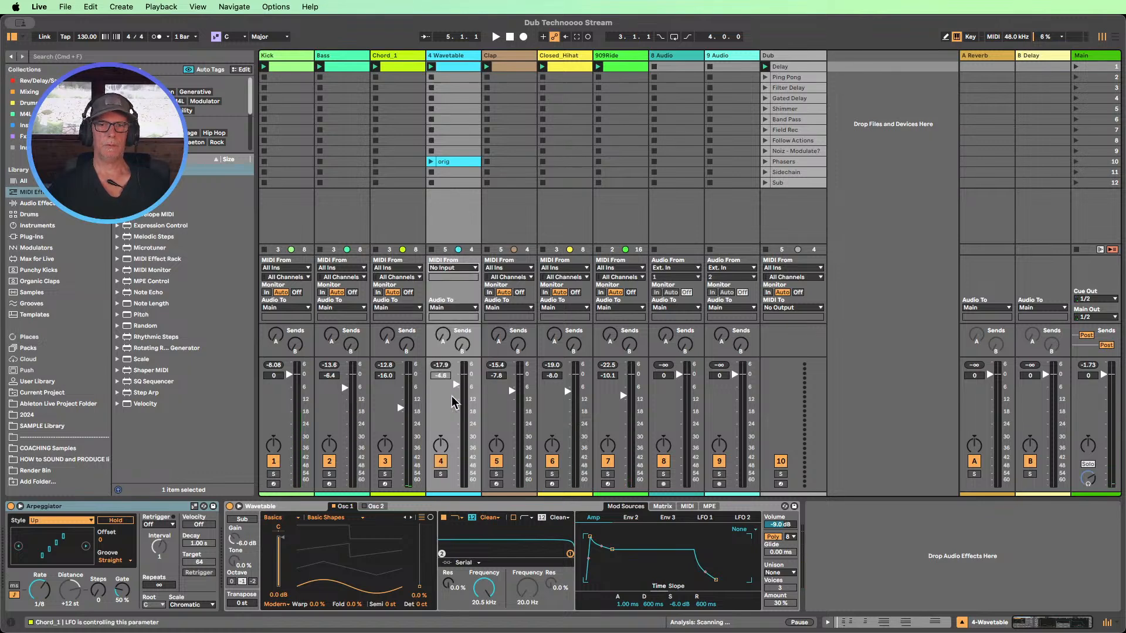
pyautogui.rightClick(447, 379)
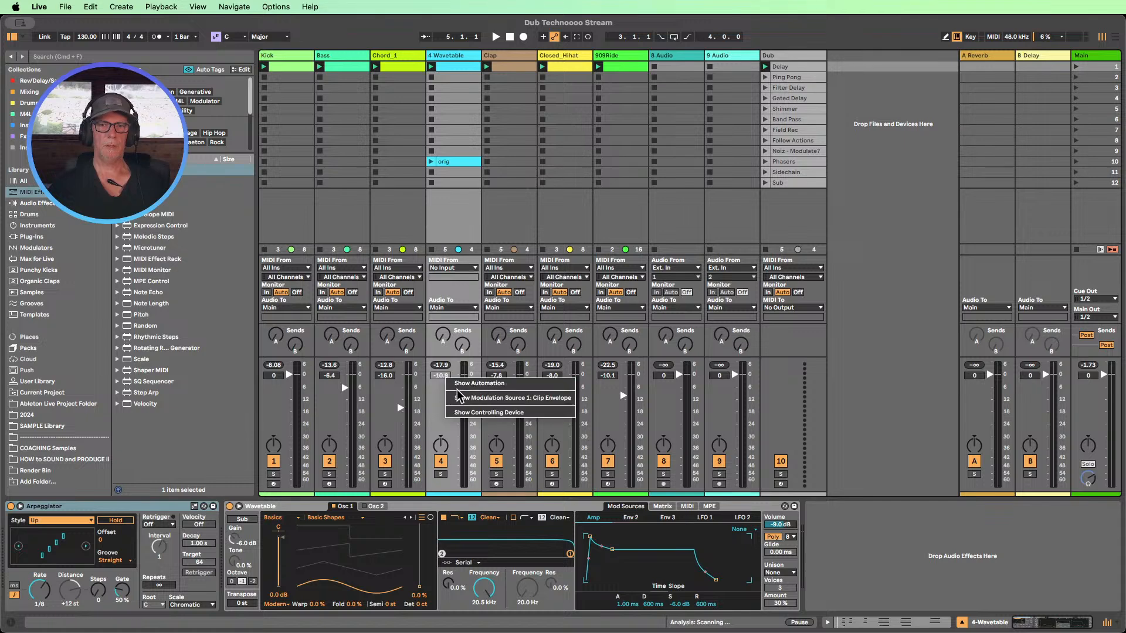
pyautogui.click(451, 430)
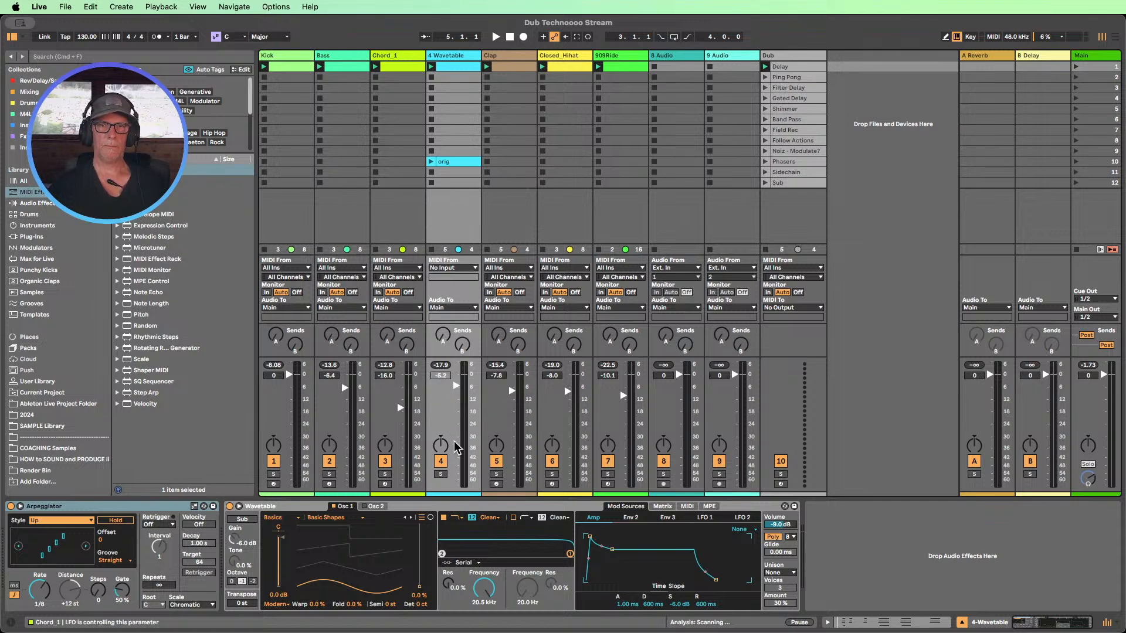
# - Replace the LFO-controlled Wavetable track with a new MIDI track inserted after Chord_1, keeping both clips in their slots
pyautogui.click(409, 62)
pyautogui.press('super+shift+t')
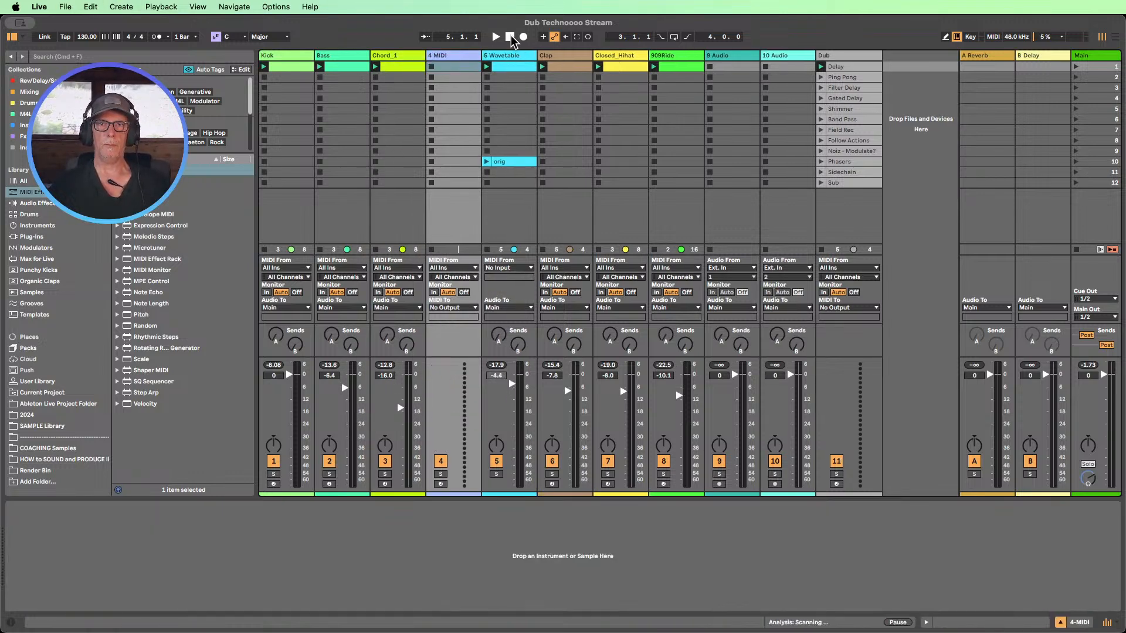
pyautogui.moveTo(502, 68); pyautogui.dragTo(462, 69)
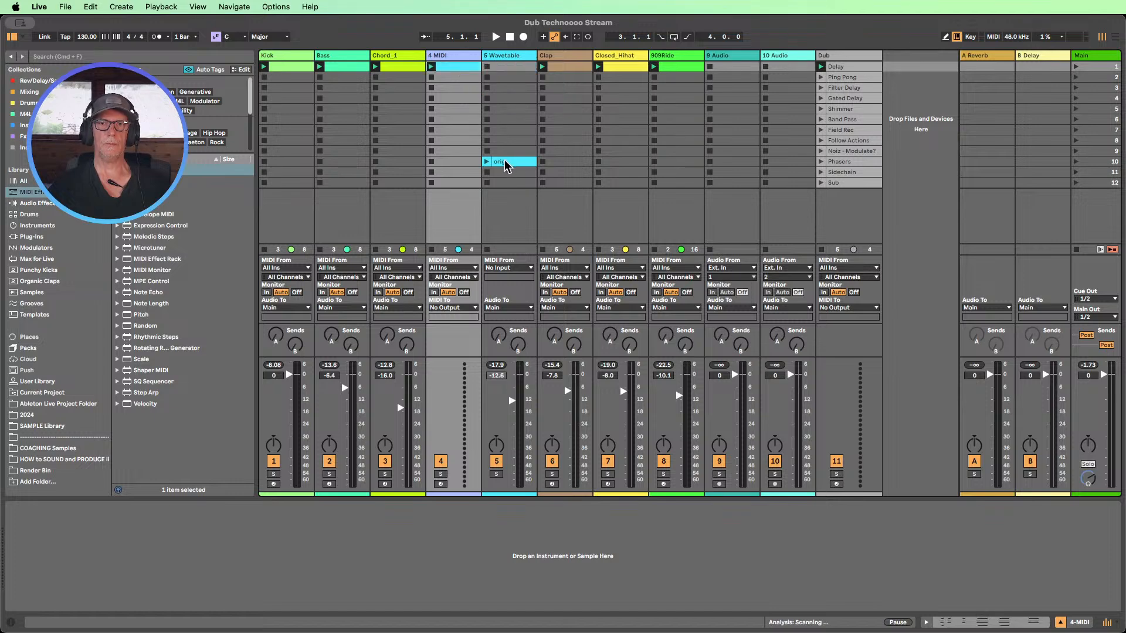
pyautogui.moveTo(505, 164); pyautogui.dragTo(461, 163)
pyautogui.click(502, 56)
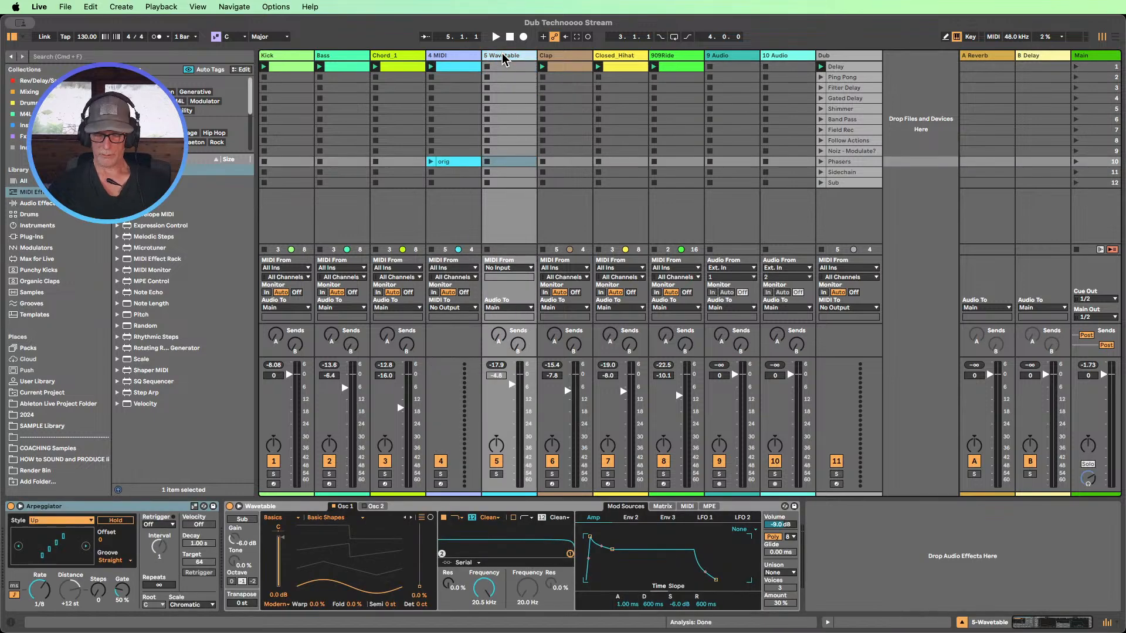
pyautogui.press('Delete')
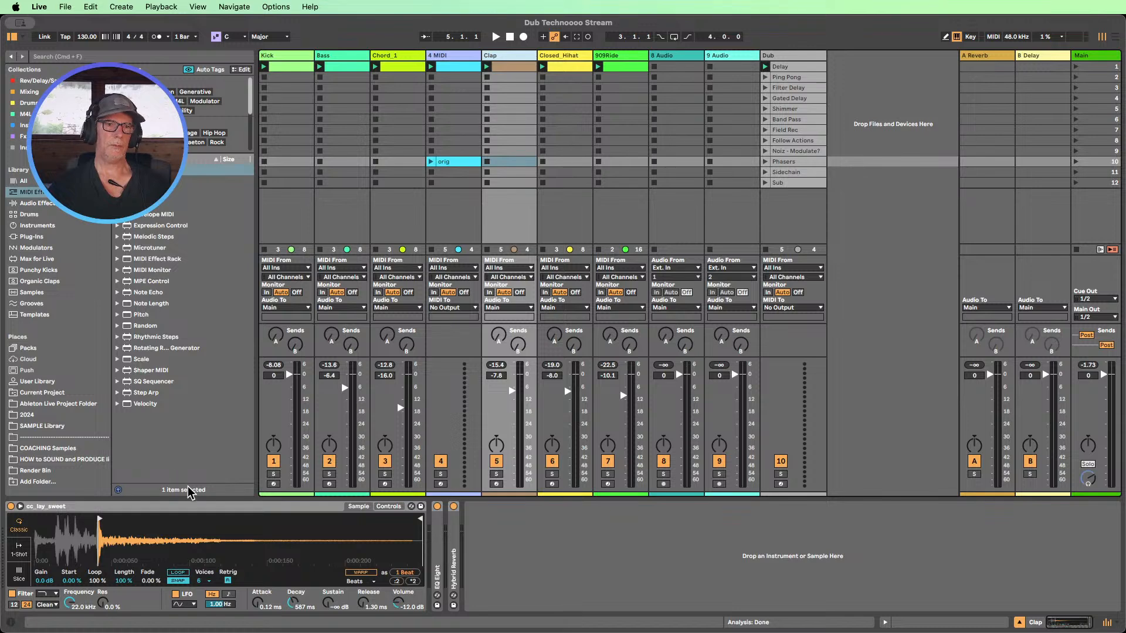
# - Load an Arpeggiator followed by a Wavetable instrument onto the new 4 MIDI track
pyautogui.click(446, 56)
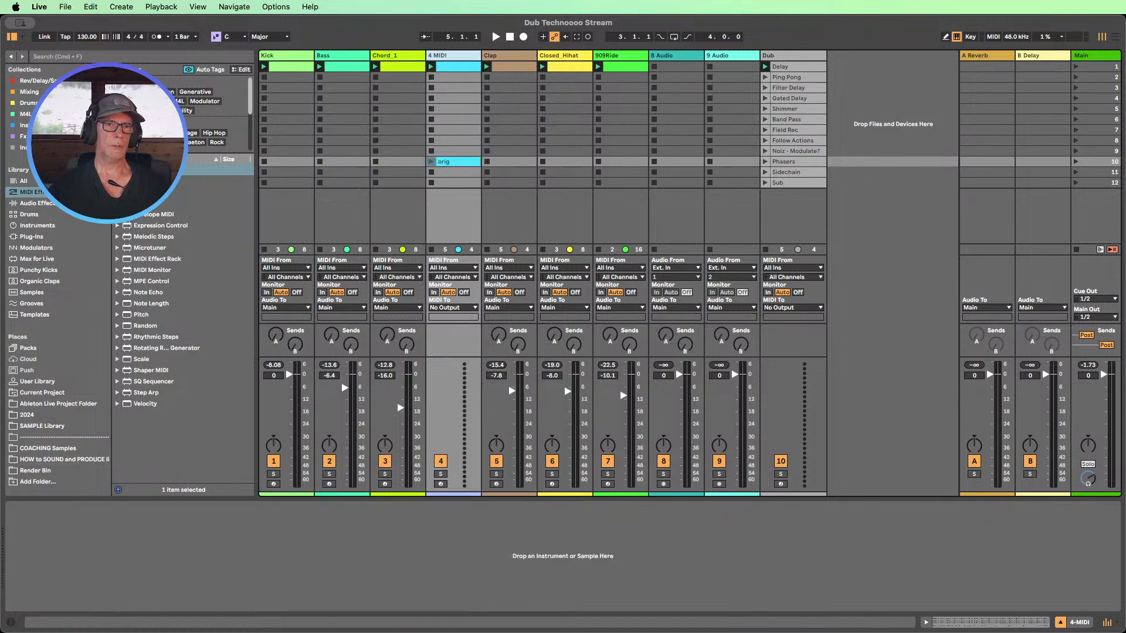
pyautogui.press('Return')
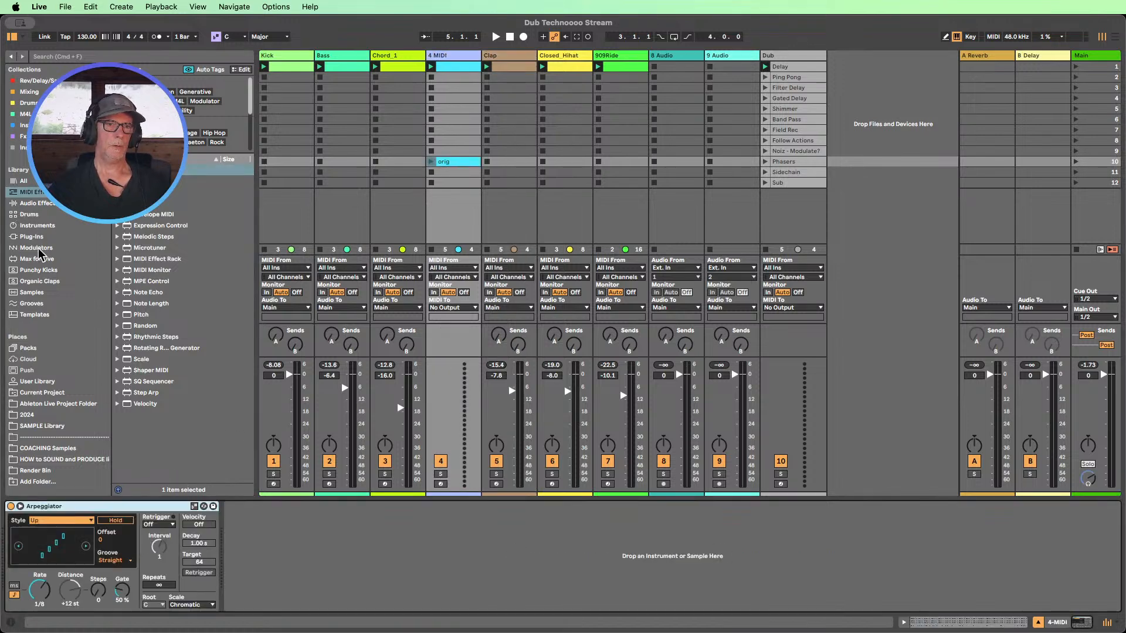
pyautogui.click(38, 226)
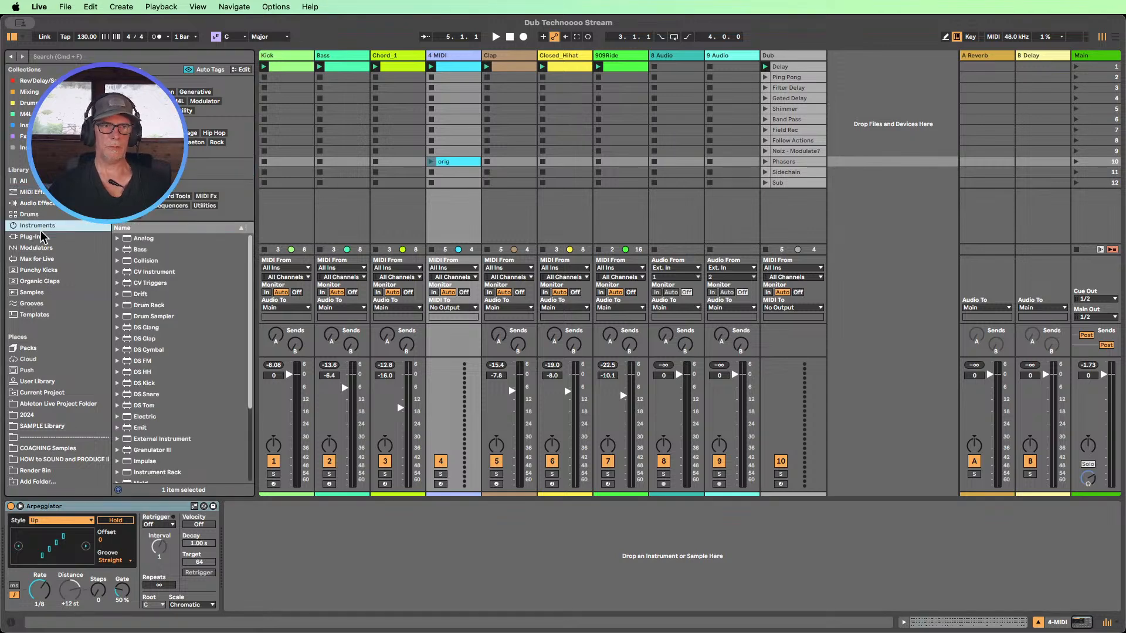
pyautogui.moveTo(146, 481); pyautogui.dragTo(263, 558)
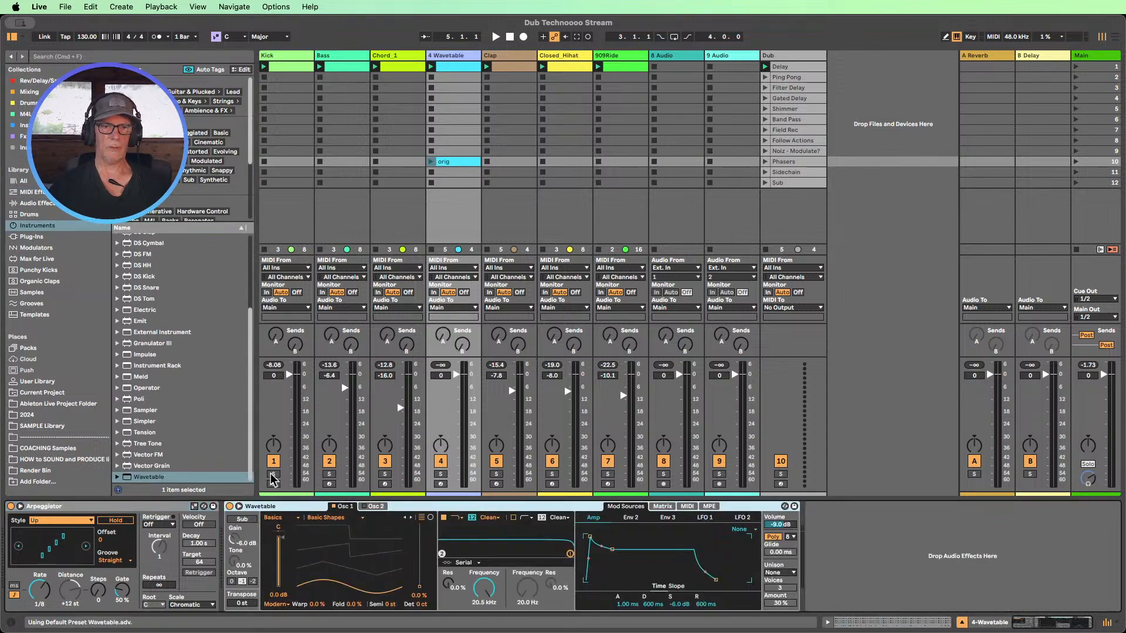
# - With the first-slot clip playing, lower the 4 Wavetable track to -6.4 dB and raise Osc 1's wavetable position to 64%
pyautogui.click(431, 68)
pyautogui.moveTo(457, 375); pyautogui.dragTo(456, 387)
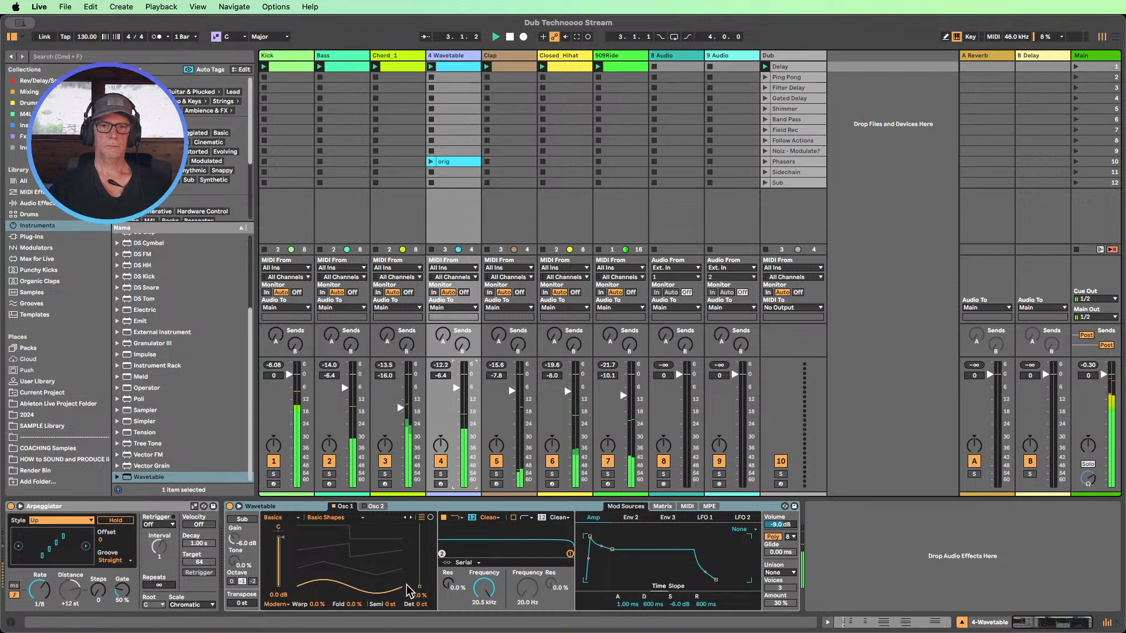
pyautogui.moveTo(419, 587); pyautogui.dragTo(419, 546)
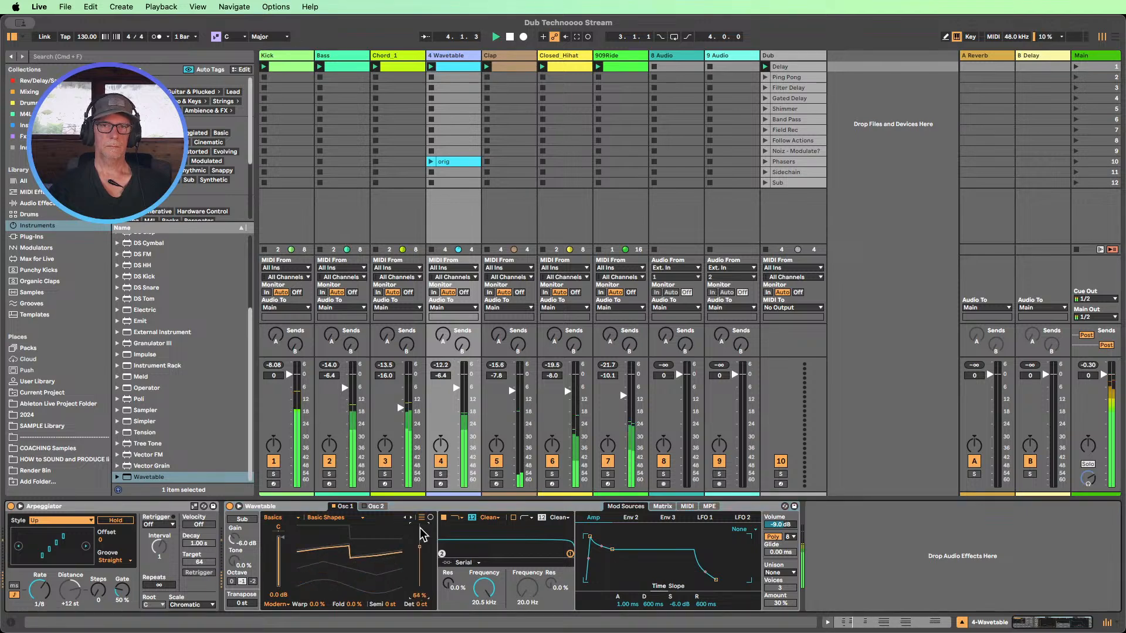
# - Select all notes in the 4 Wavetable track's first-slot clip and apply Legato to them
pyautogui.doubleClick(454, 67)
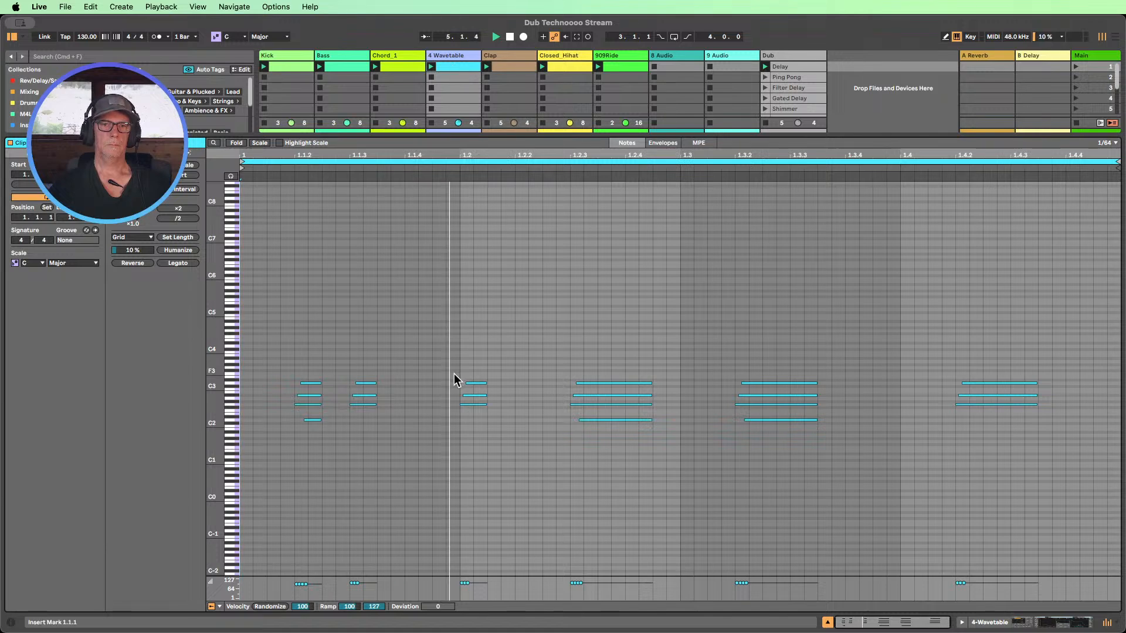
pyautogui.moveTo(1033, 470); pyautogui.dragTo(309, 289)
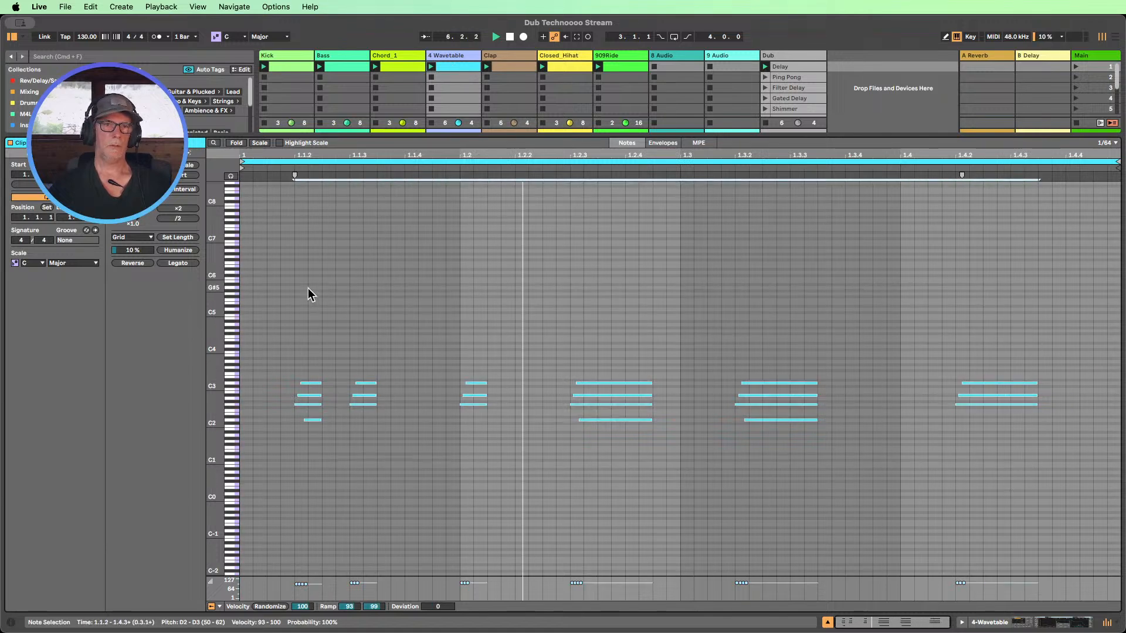
pyautogui.click(177, 263)
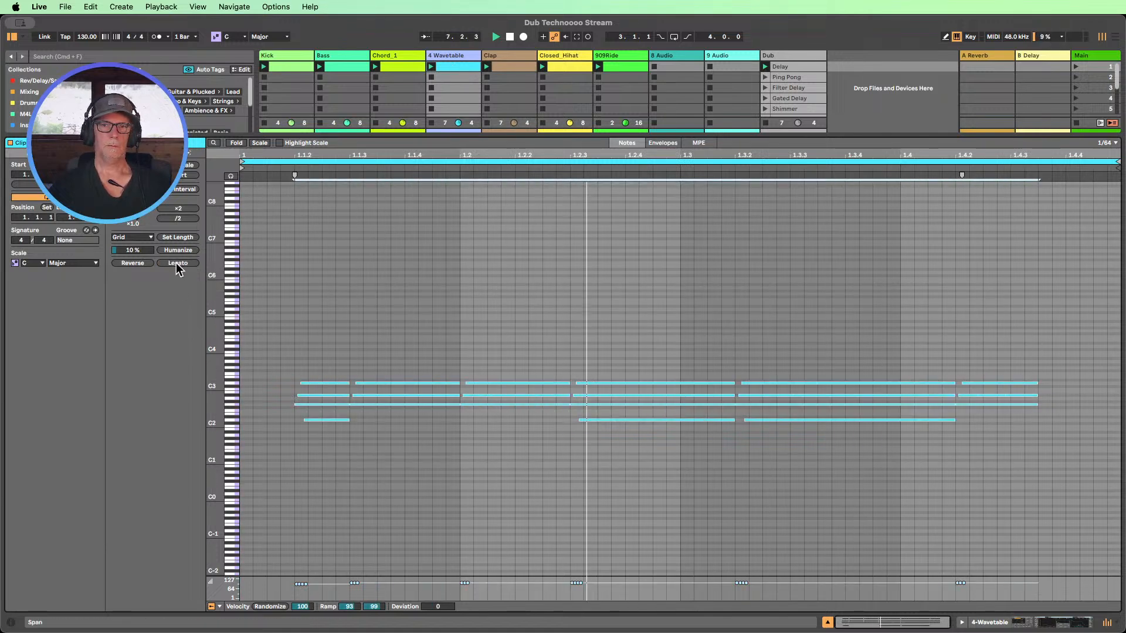
# - On the 4 Wavetable track, set the Arpeggiator rate to 1/16 and the amp envelope to 212 ms decay with -inf dB sustain
pyautogui.click(965, 622)
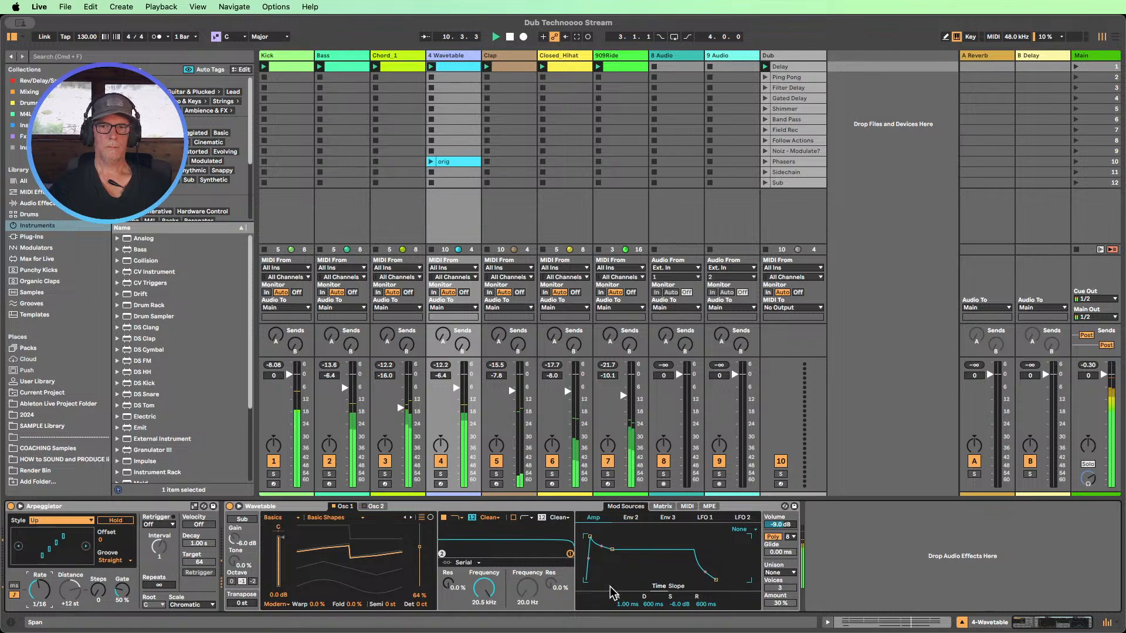
pyautogui.moveTo(673, 604)
pyautogui.mouseDown()
pyautogui.moveTo(674, 630)
pyautogui.moveTo(653, 613)
pyautogui.mouseUp()
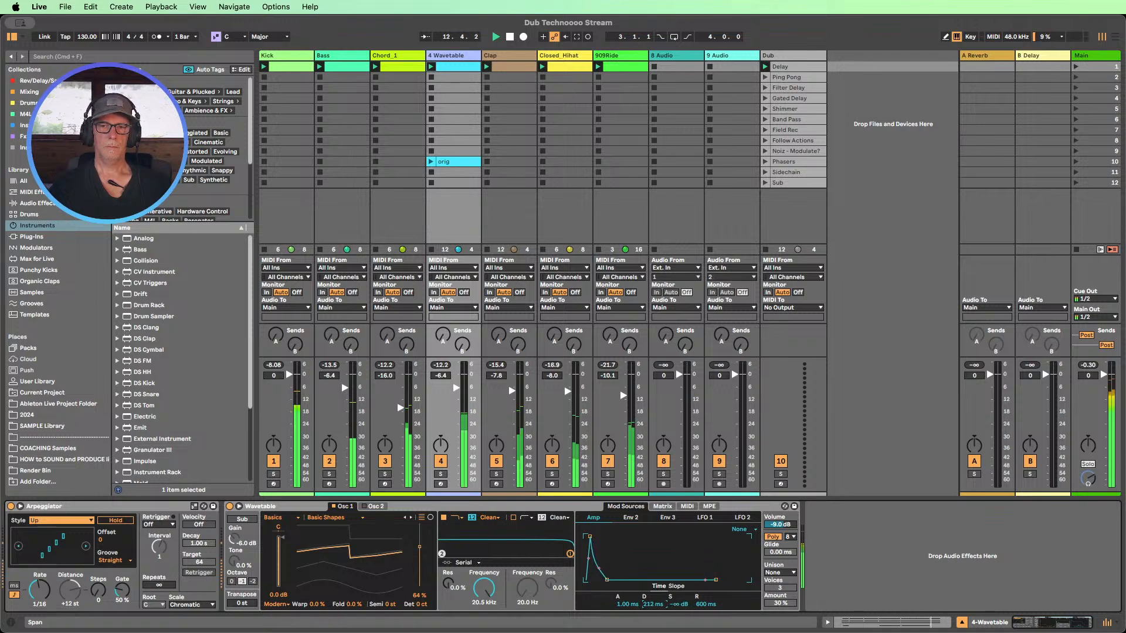
pyautogui.click(509, 37)
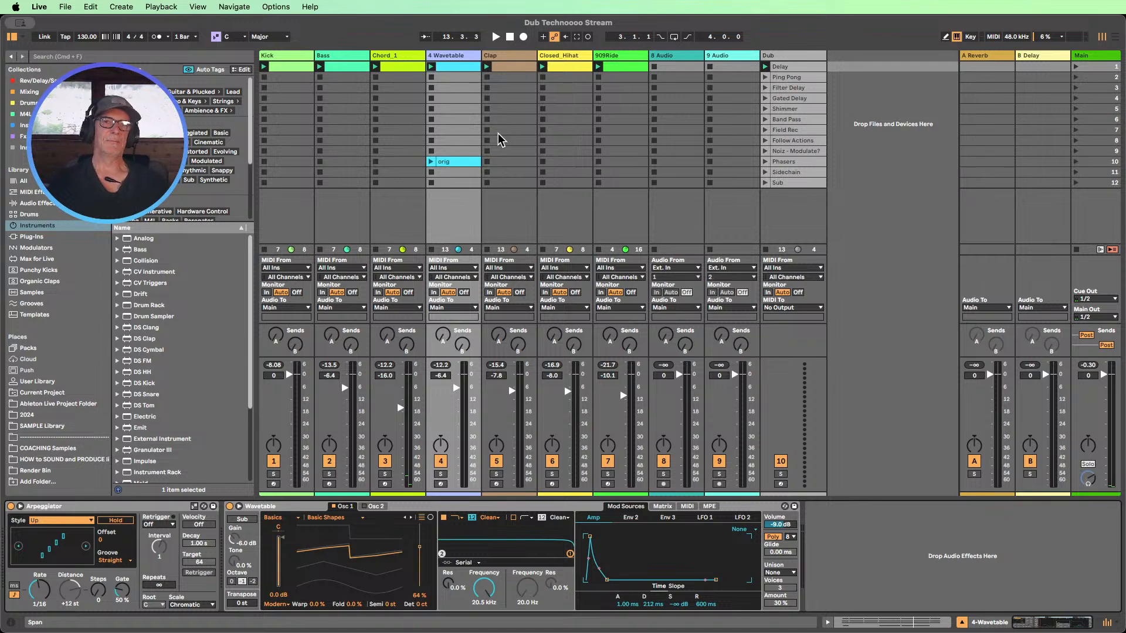
pyautogui.doubleClick(447, 72)
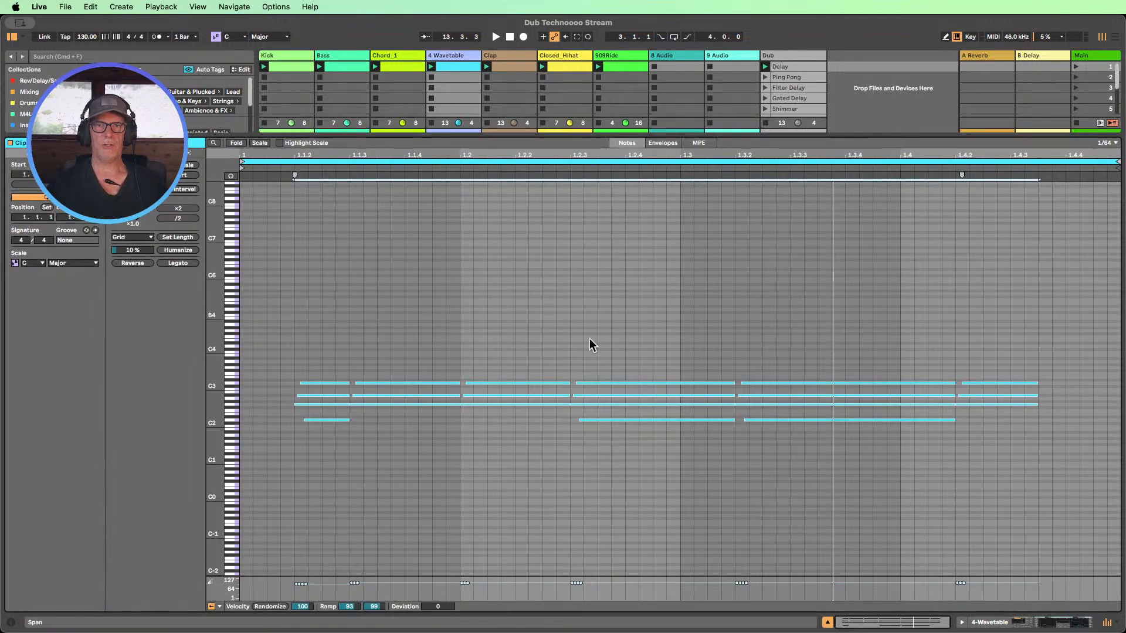
pyautogui.click(827, 622)
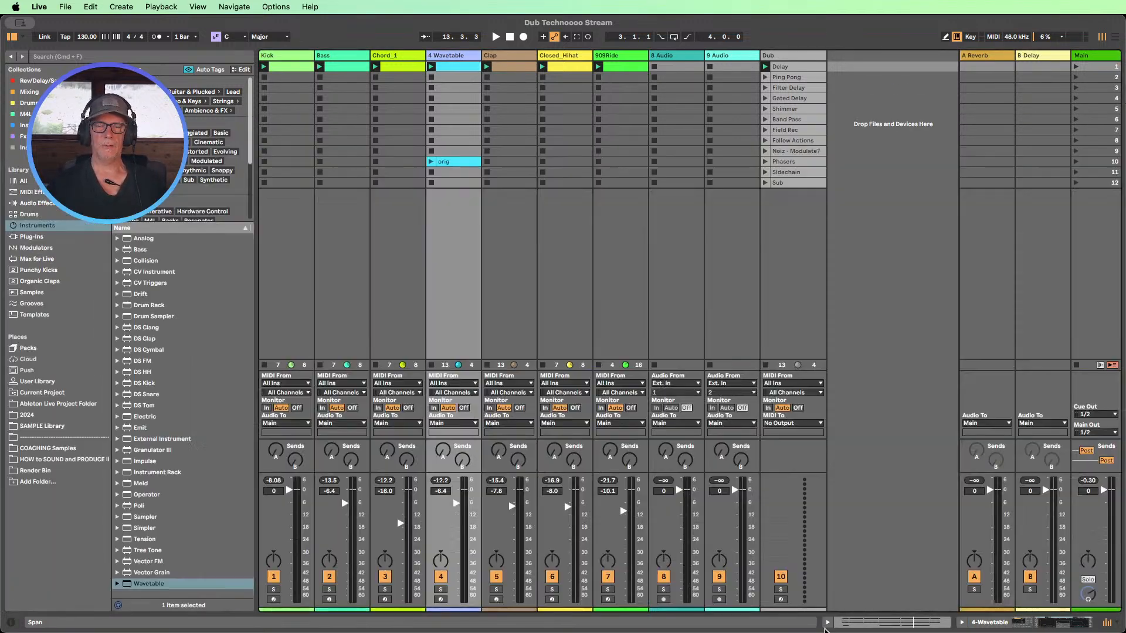
pyautogui.click(495, 37)
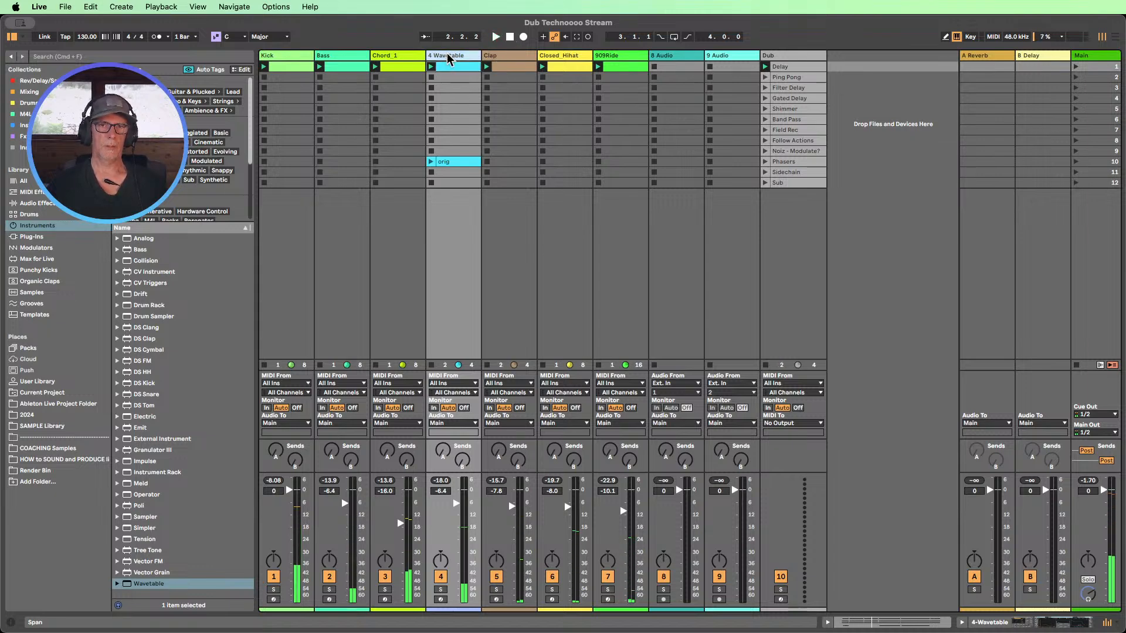
# - Insert a MIDI track after 4 Wavetable, set its monitoring to In and its MIDI input to 4-Wavetable, Post FX
pyautogui.press('super+shift+t')
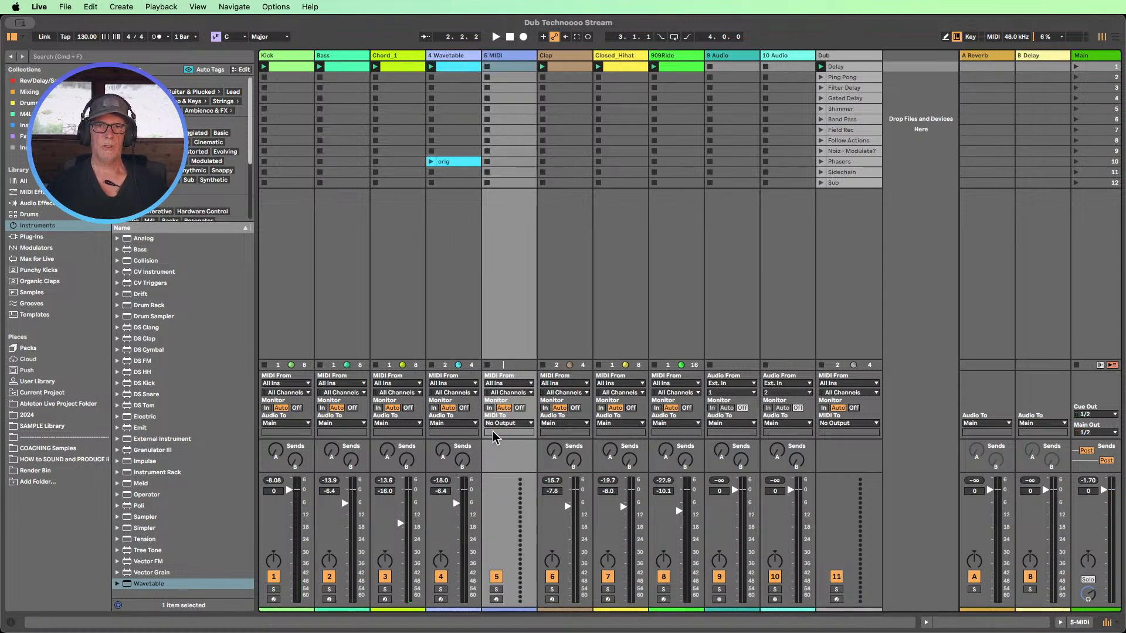
pyautogui.click(489, 408)
pyautogui.click(511, 384)
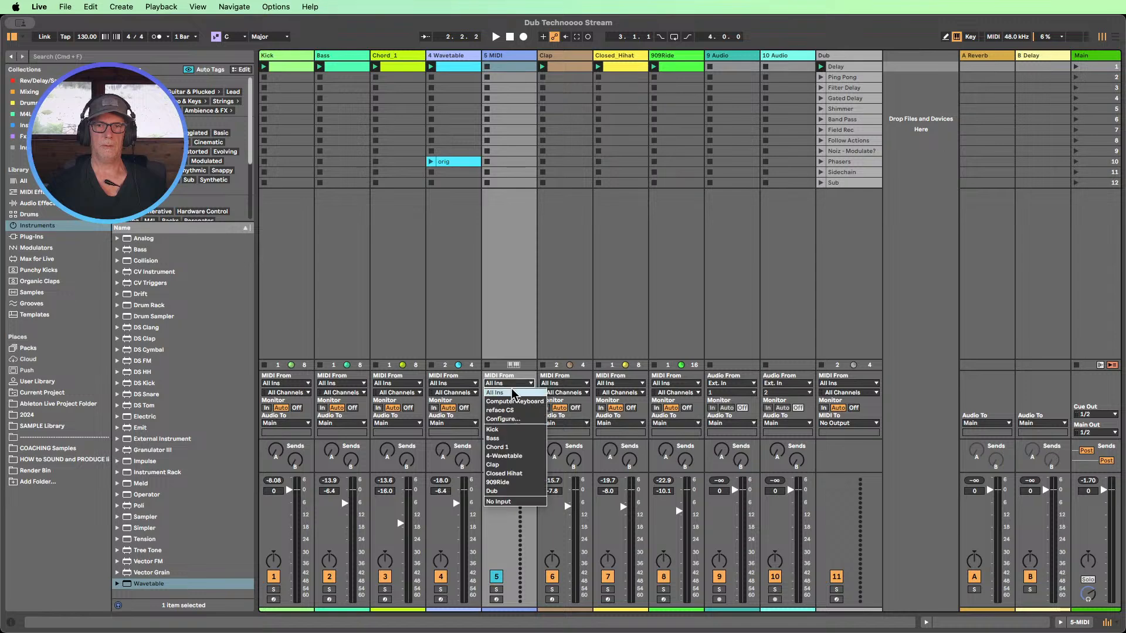
pyautogui.click(503, 456)
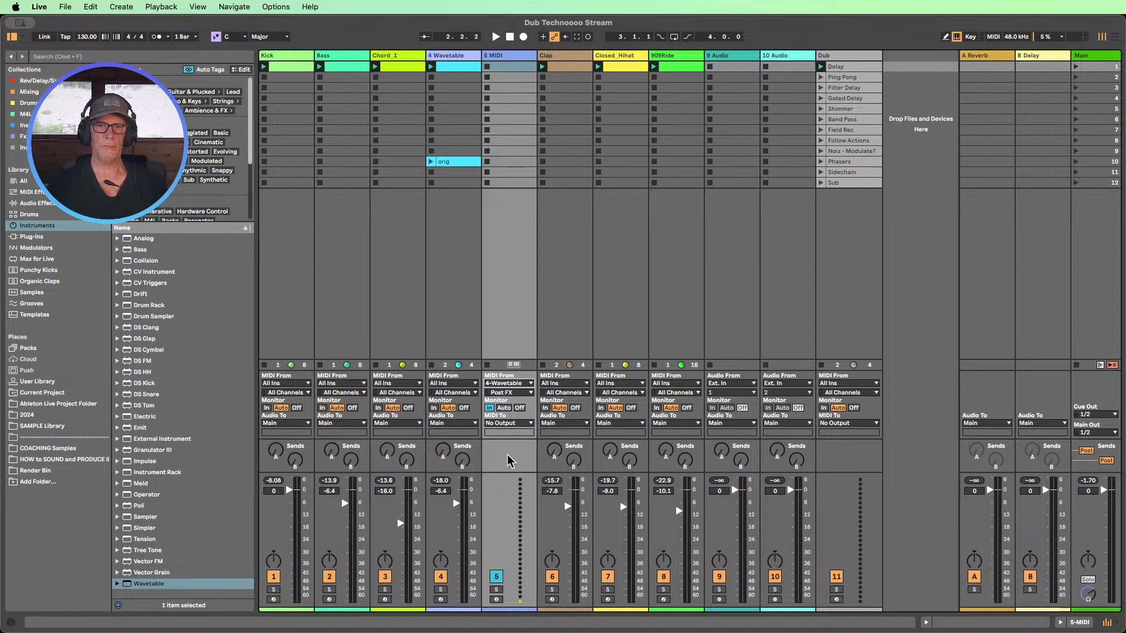
# - Arm the 5 MIDI track and record about eight bars of the arpeggiated notes into its first slot
pyautogui.click(497, 599)
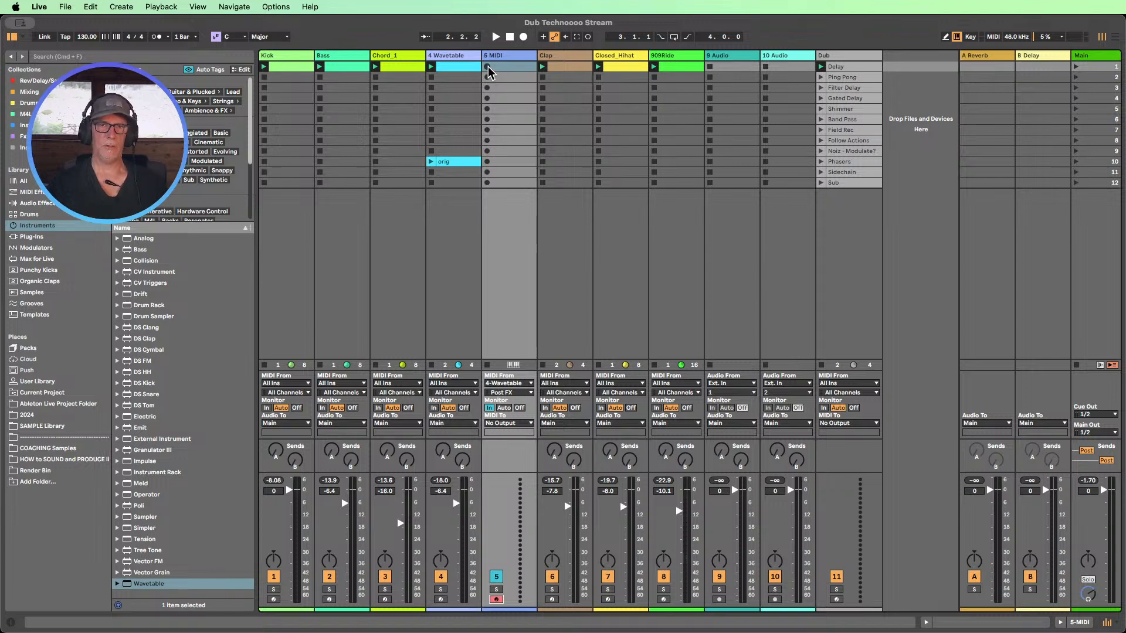
pyautogui.click(487, 68)
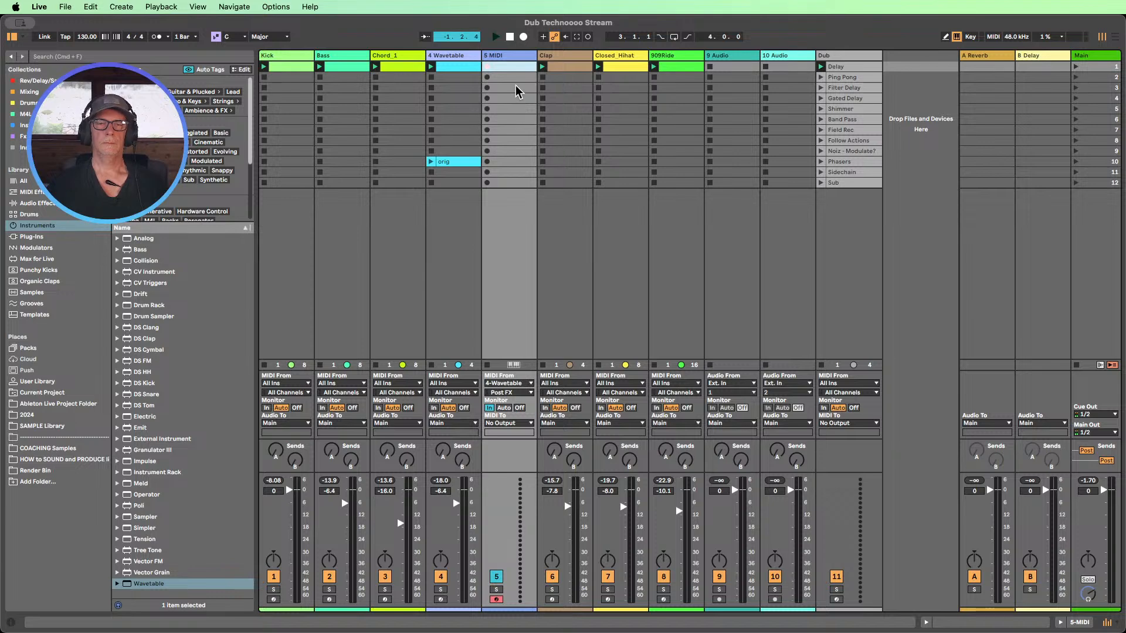
pyautogui.doubleClick(512, 67)
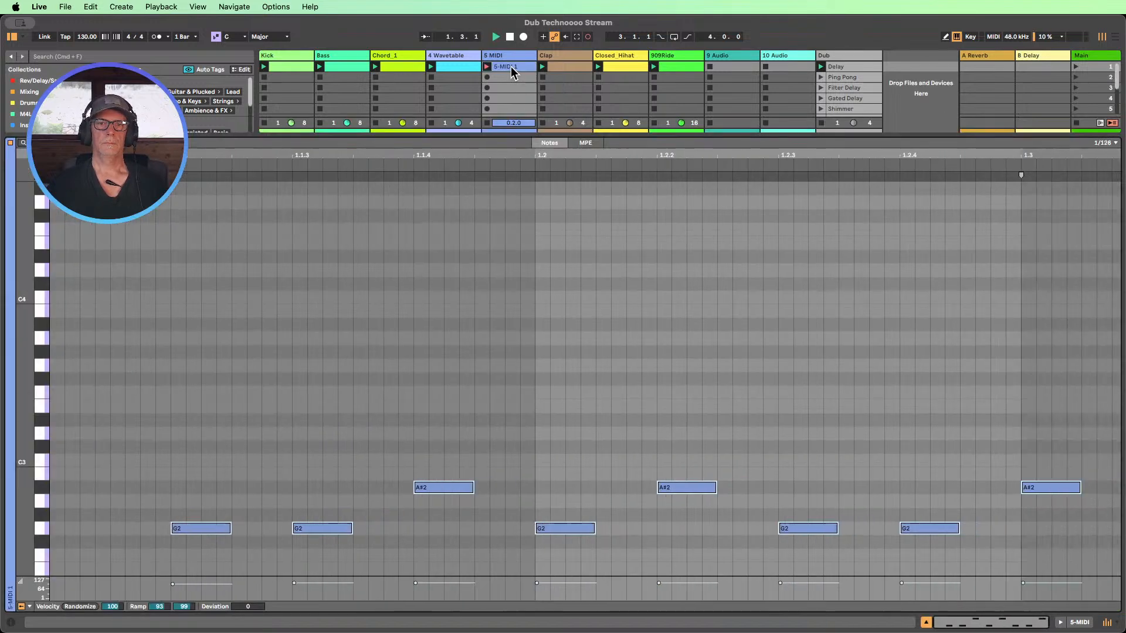
pyautogui.moveTo(21, 405)
pyautogui.mouseDown()
pyautogui.moveTo(5, 405)
pyautogui.moveTo(22, 404)
pyautogui.mouseUp()
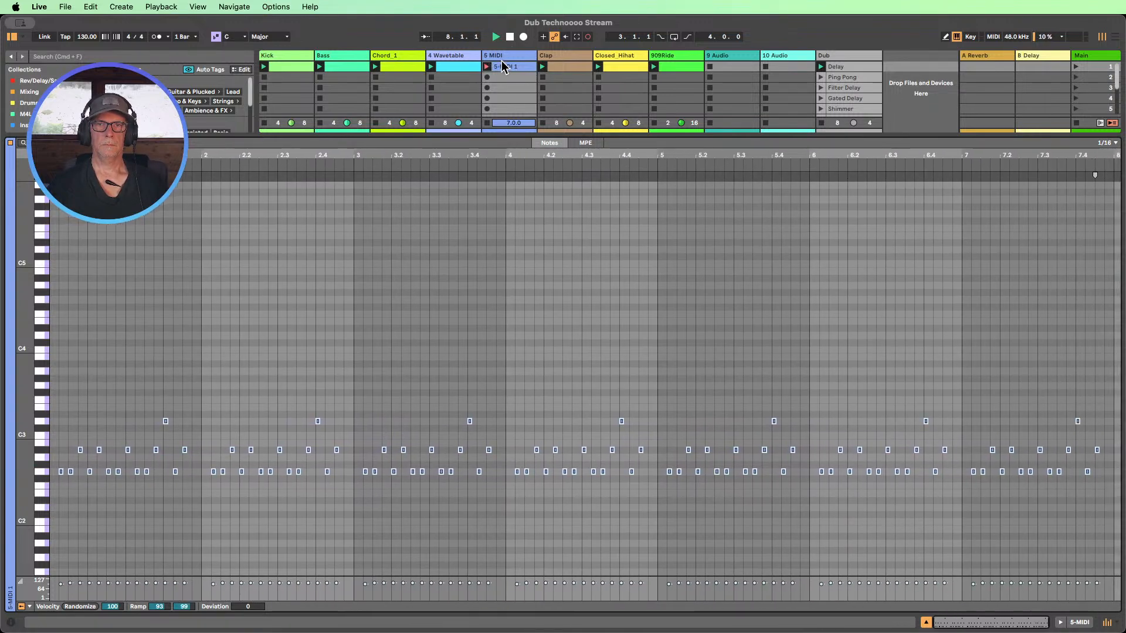
pyautogui.click(510, 37)
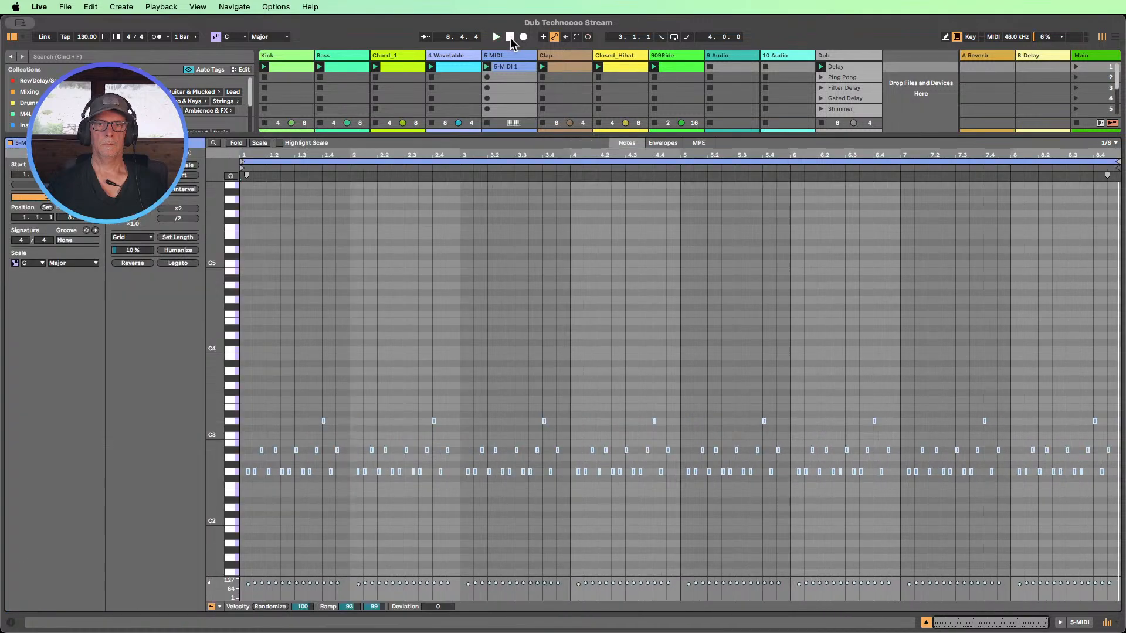
pyautogui.click(925, 623)
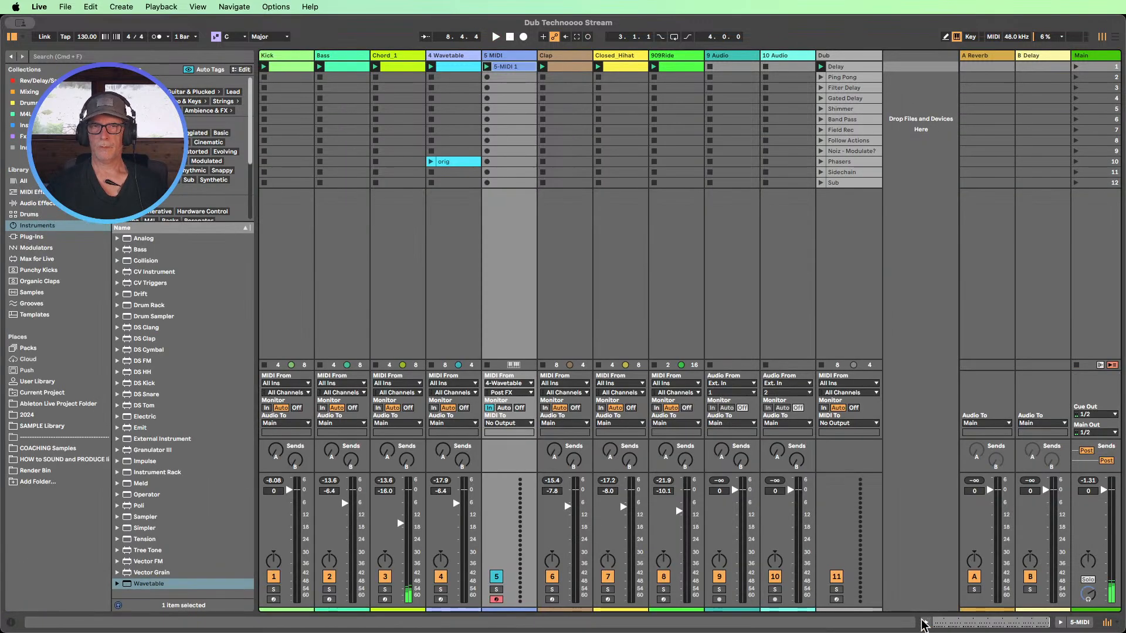
# - Set the Arpeggiator on the 4 Wavetable track to the UpDown style
pyautogui.doubleClick(439, 61)
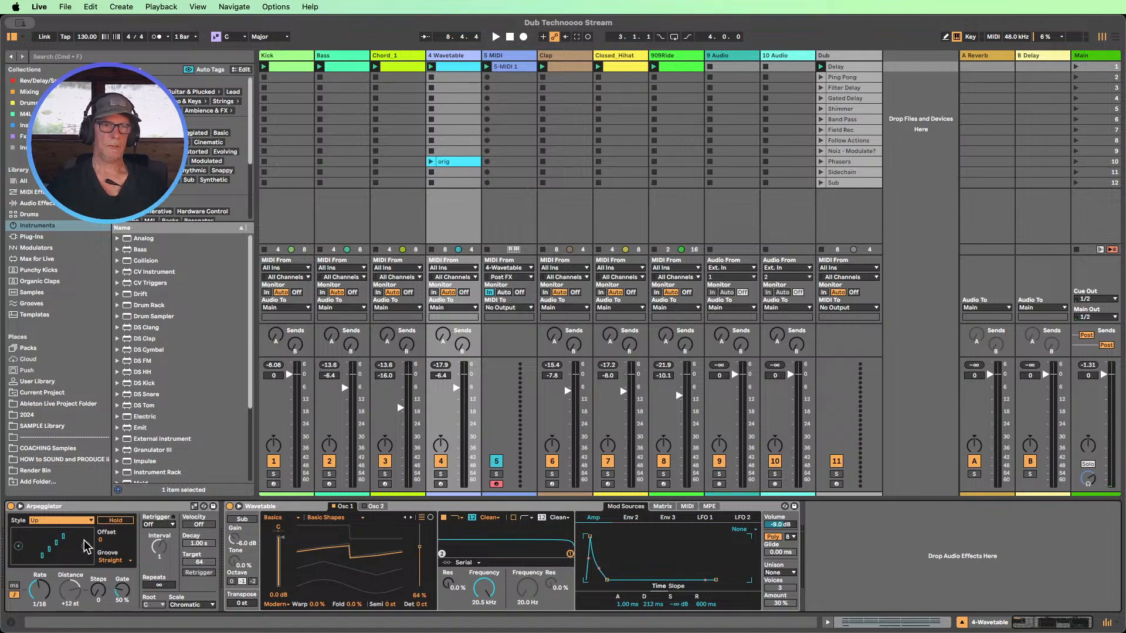
pyautogui.click(69, 521)
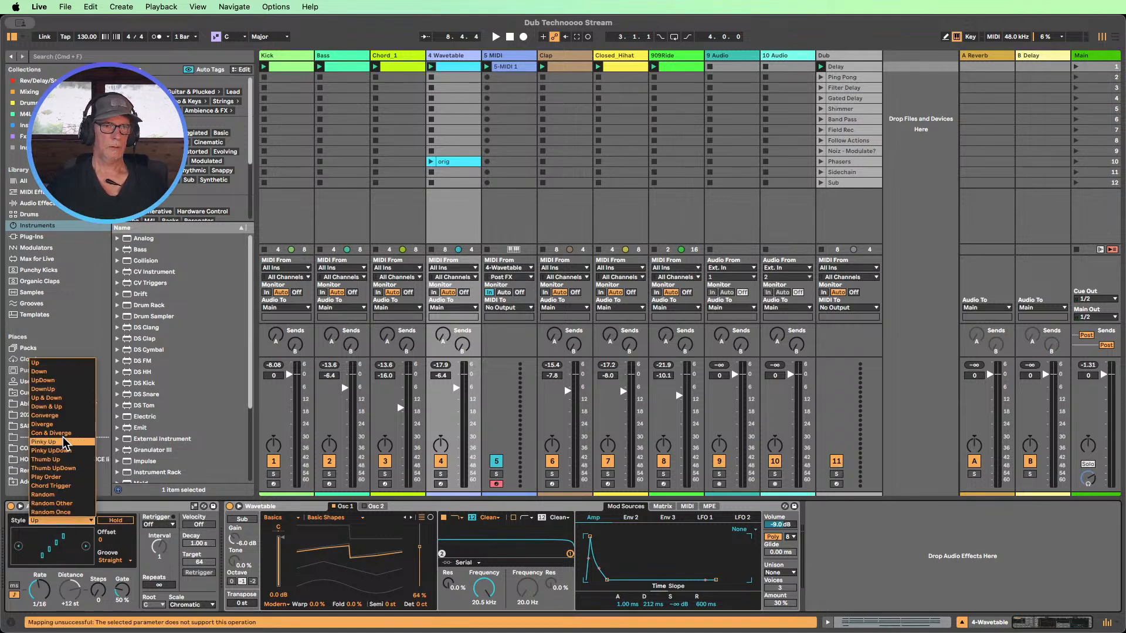
pyautogui.click(50, 380)
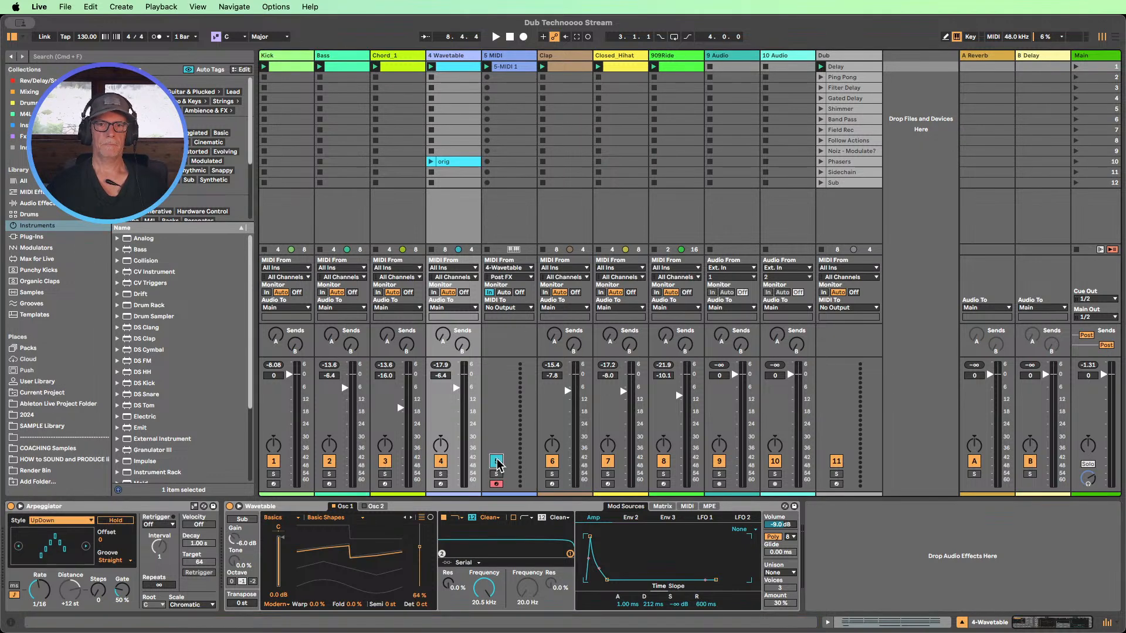
# - Deactivate the 5 MIDI track and move its recorded clip from the first slot down to the fifth slot
pyautogui.doubleClick(502, 67)
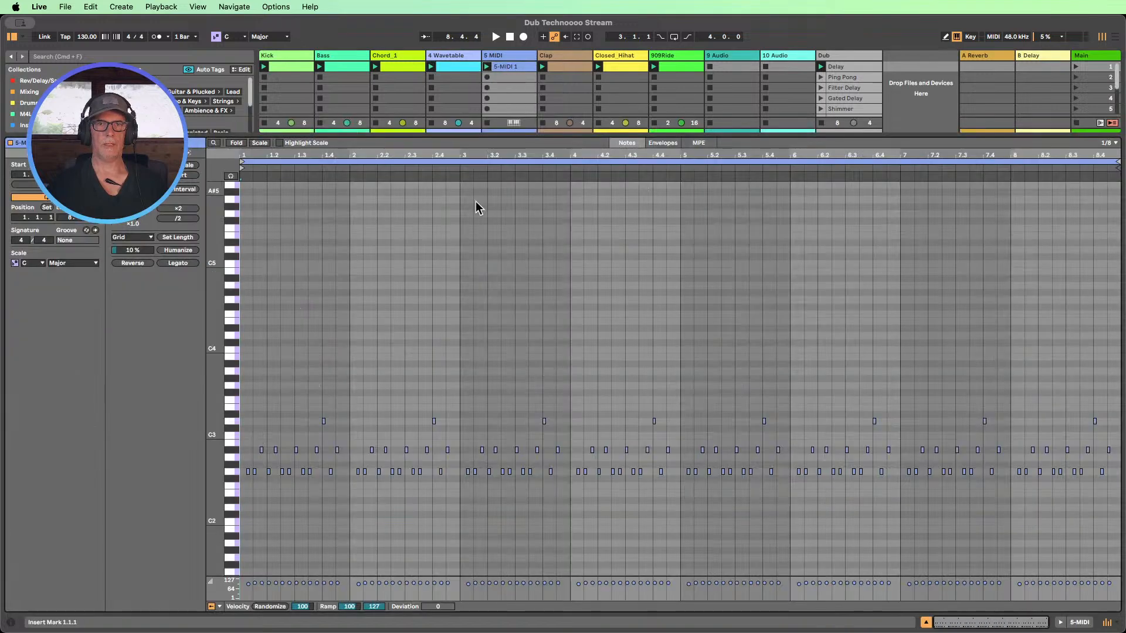
pyautogui.click(925, 623)
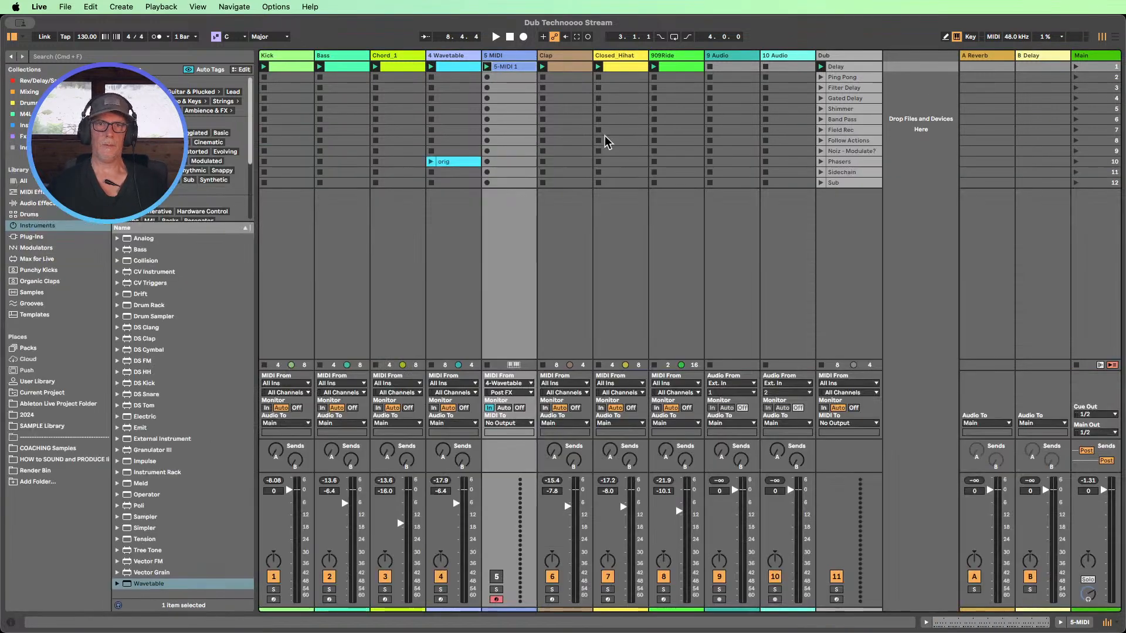
pyautogui.moveTo(508, 71); pyautogui.dragTo(498, 107)
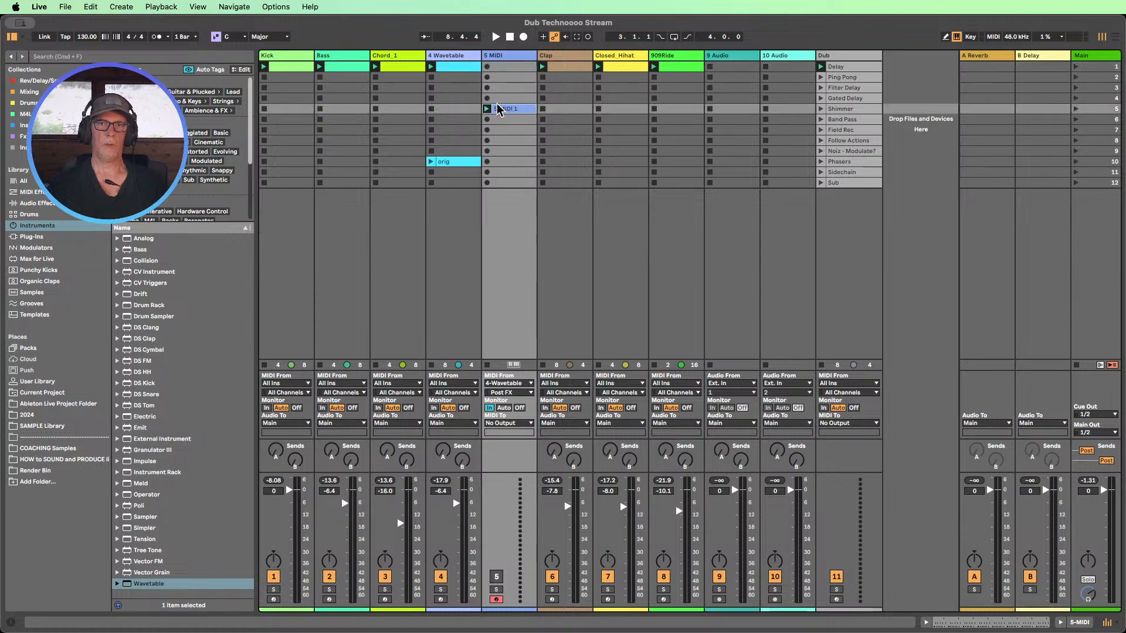
# - Launch the first-slot clip on 4 Wavetable and audition the Arpeggiator styles Down, Con & Diverge and Converge
pyautogui.doubleClick(446, 55)
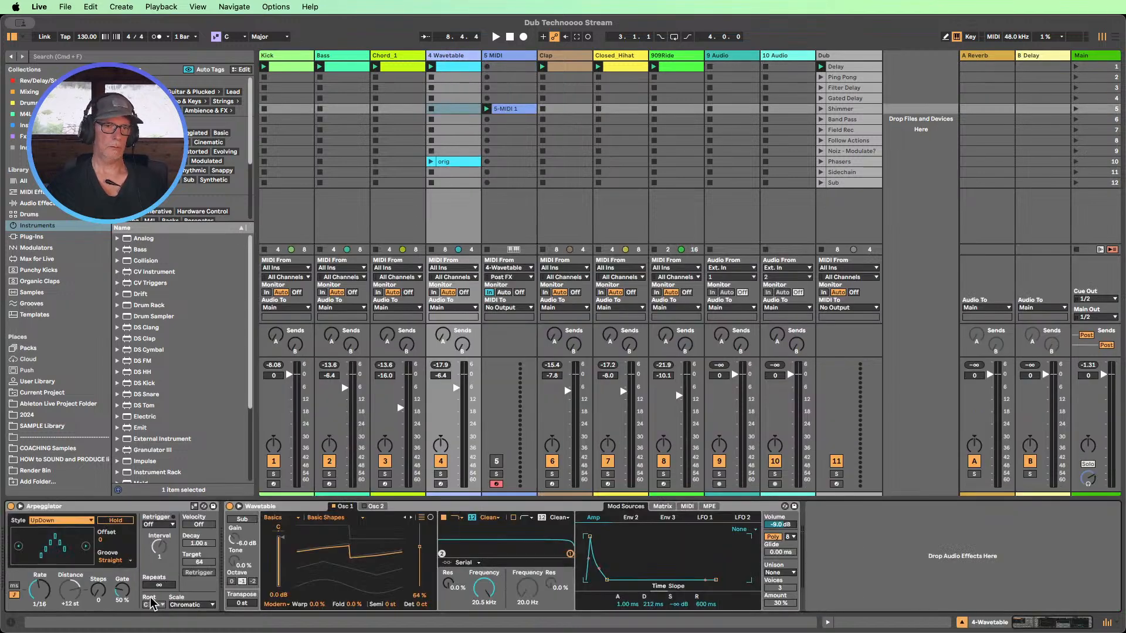
pyautogui.click(431, 67)
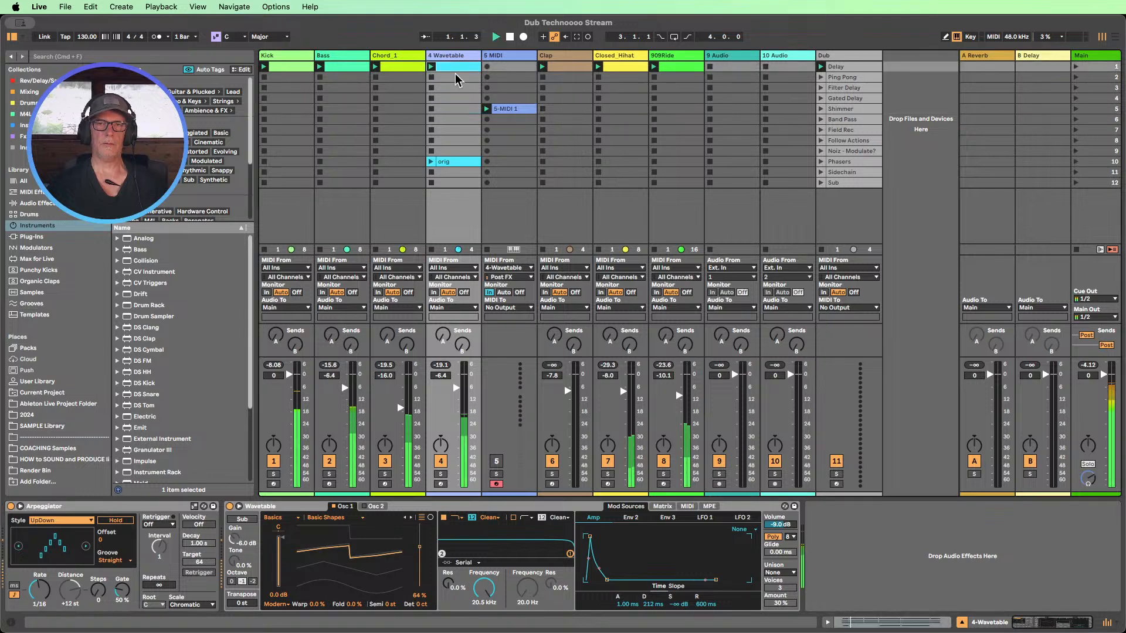
pyautogui.click(62, 520)
pyautogui.click(59, 372)
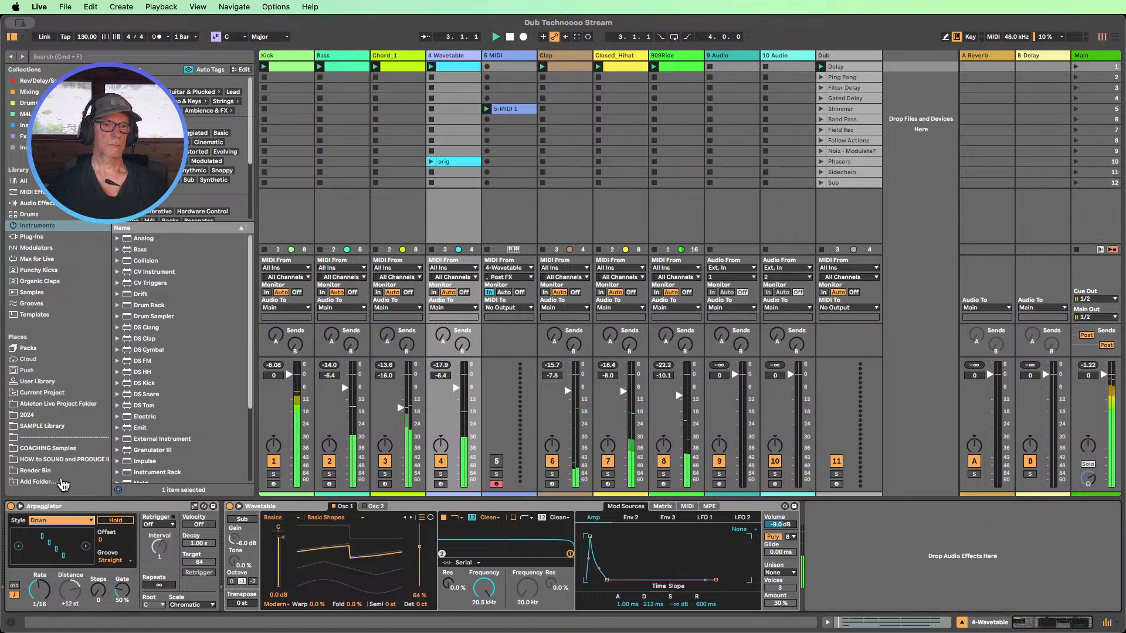
pyautogui.click(79, 522)
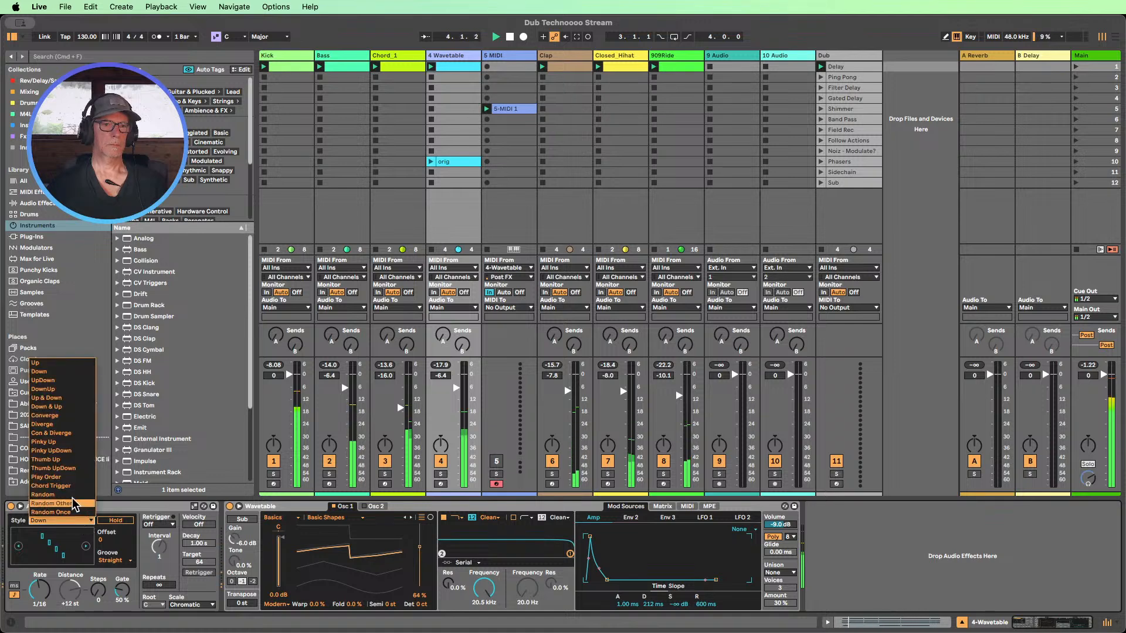
pyautogui.click(61, 433)
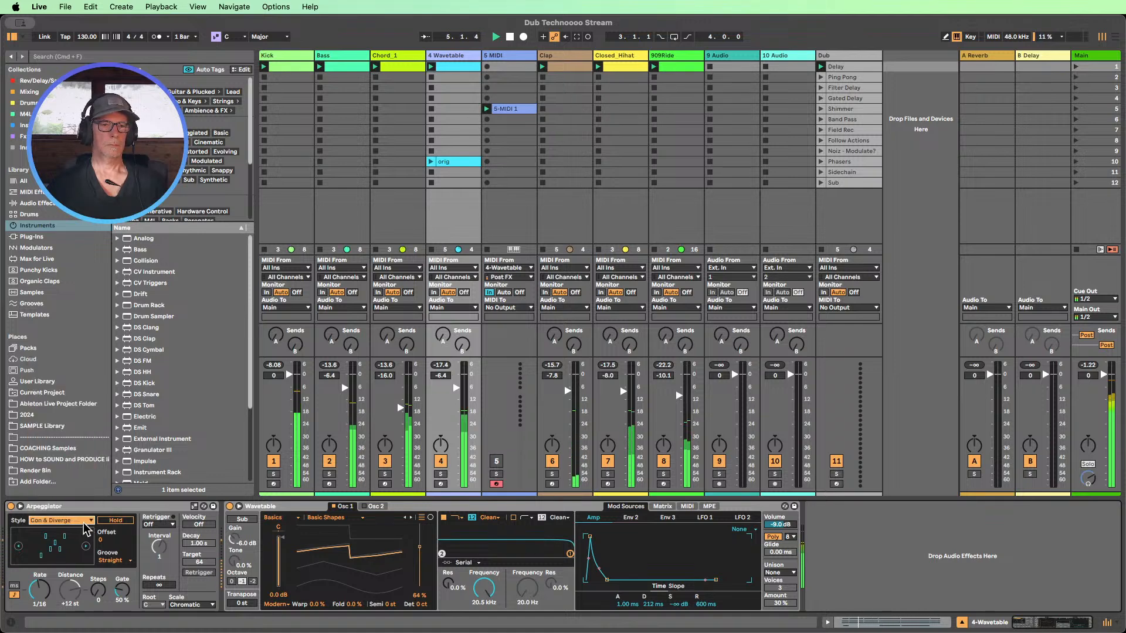
pyautogui.click(87, 521)
pyautogui.click(63, 416)
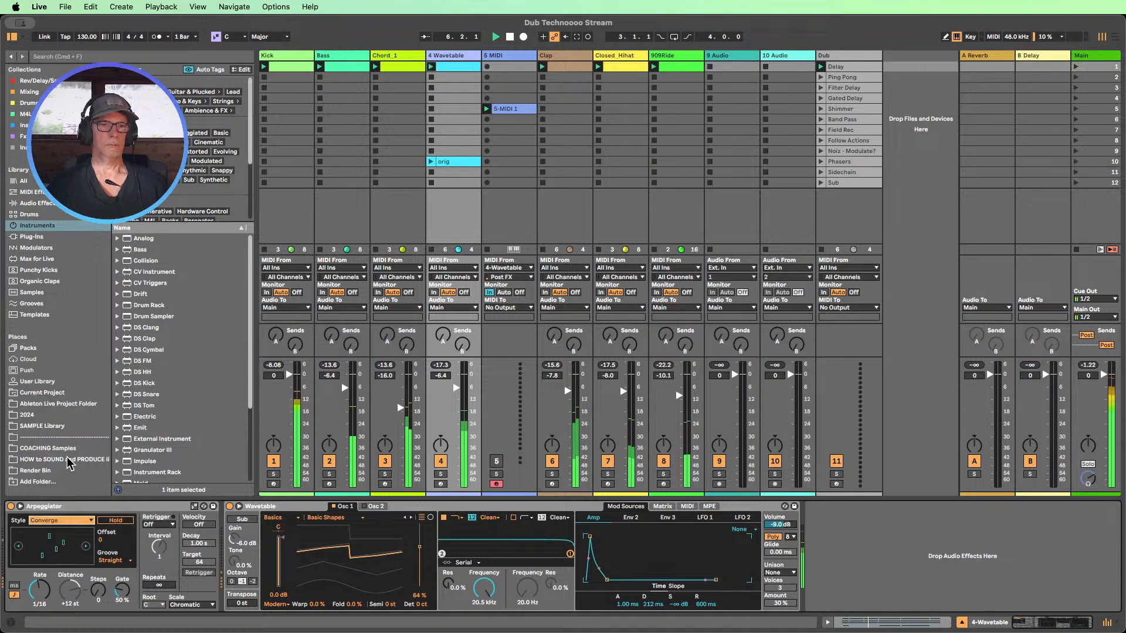
# - Audition the Arpeggiator's Random and Random Once styles, and set the style to Random Other
pyautogui.click(83, 522)
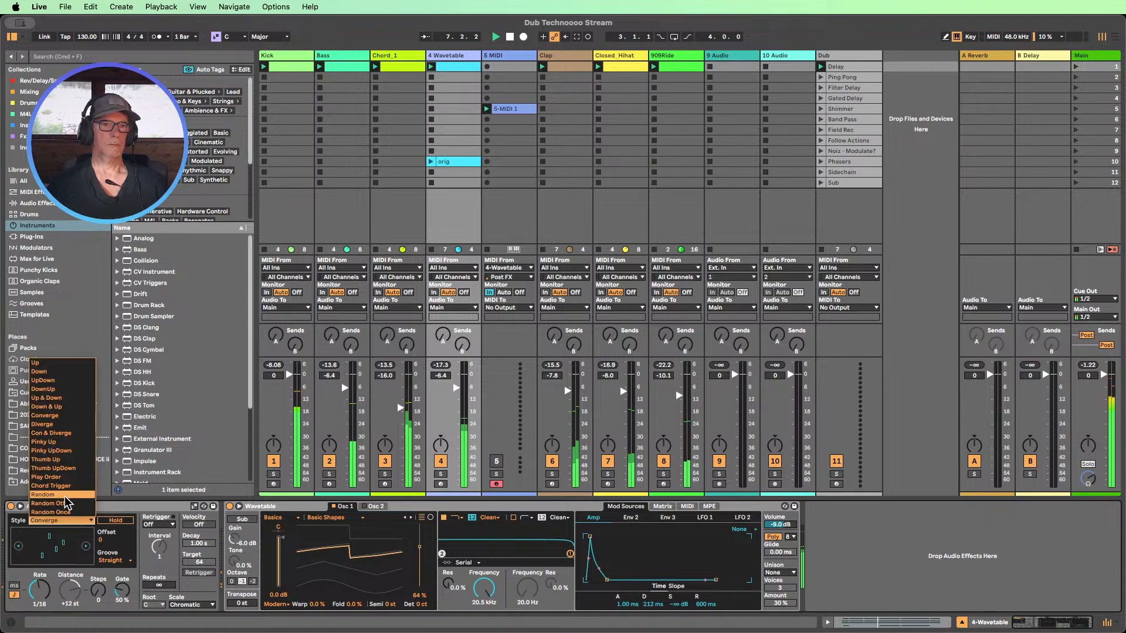
pyautogui.click(79, 495)
pyautogui.click(90, 522)
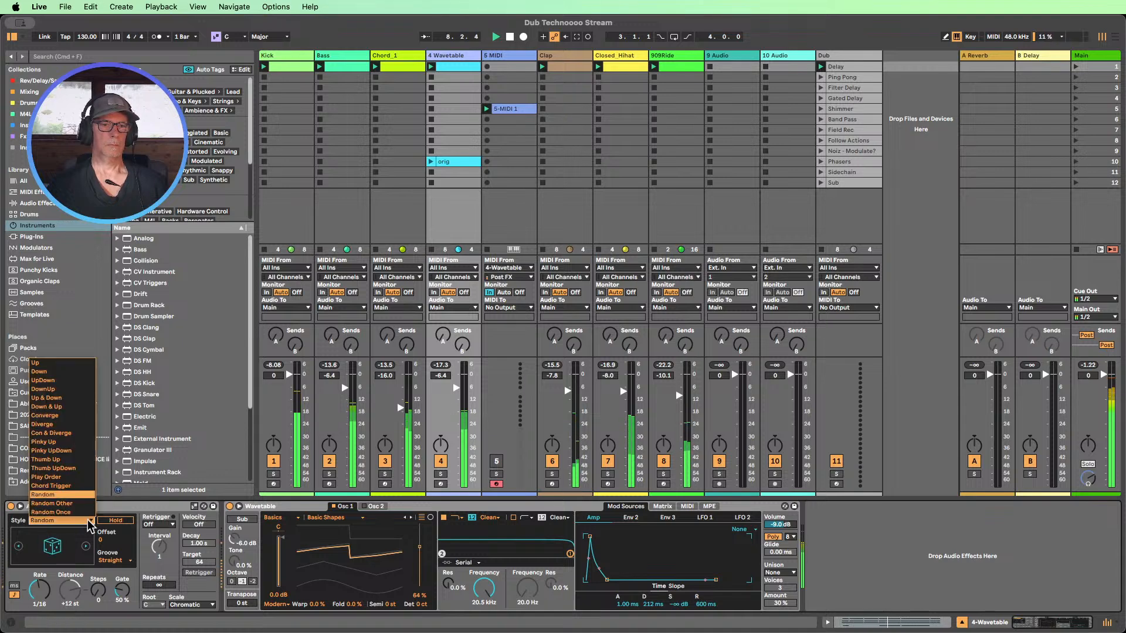
pyautogui.click(77, 513)
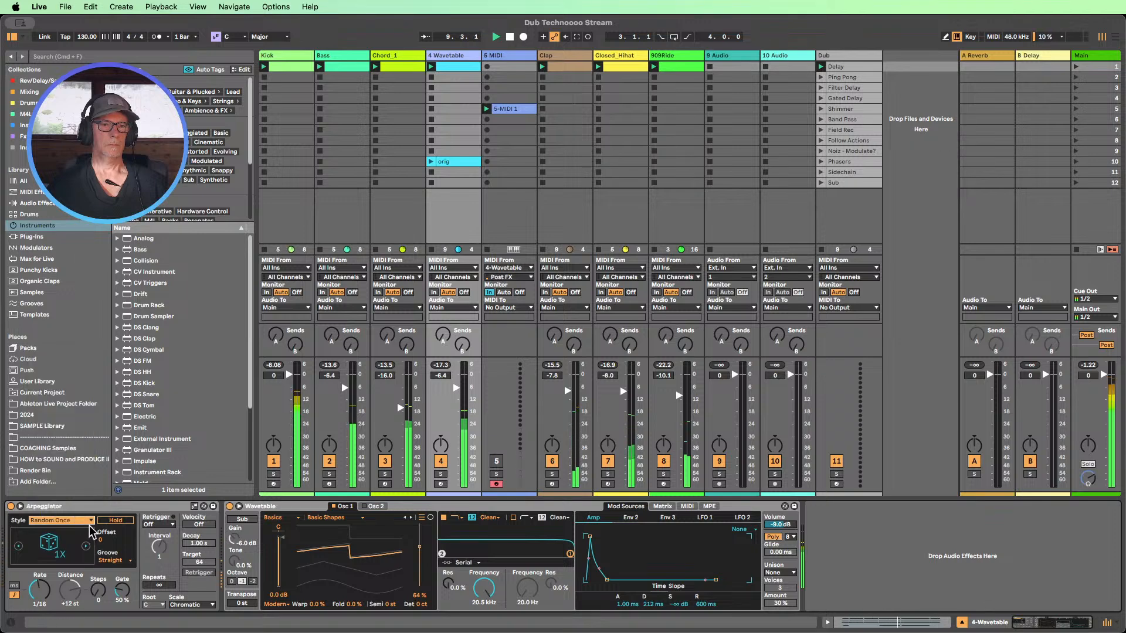
pyautogui.click(91, 521)
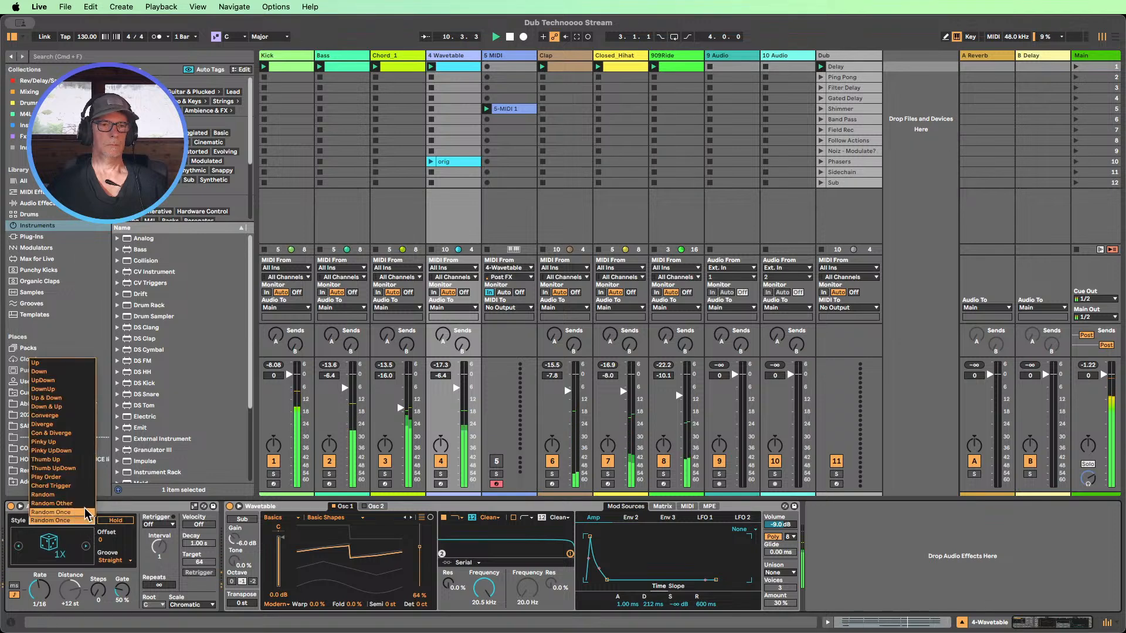
pyautogui.click(82, 503)
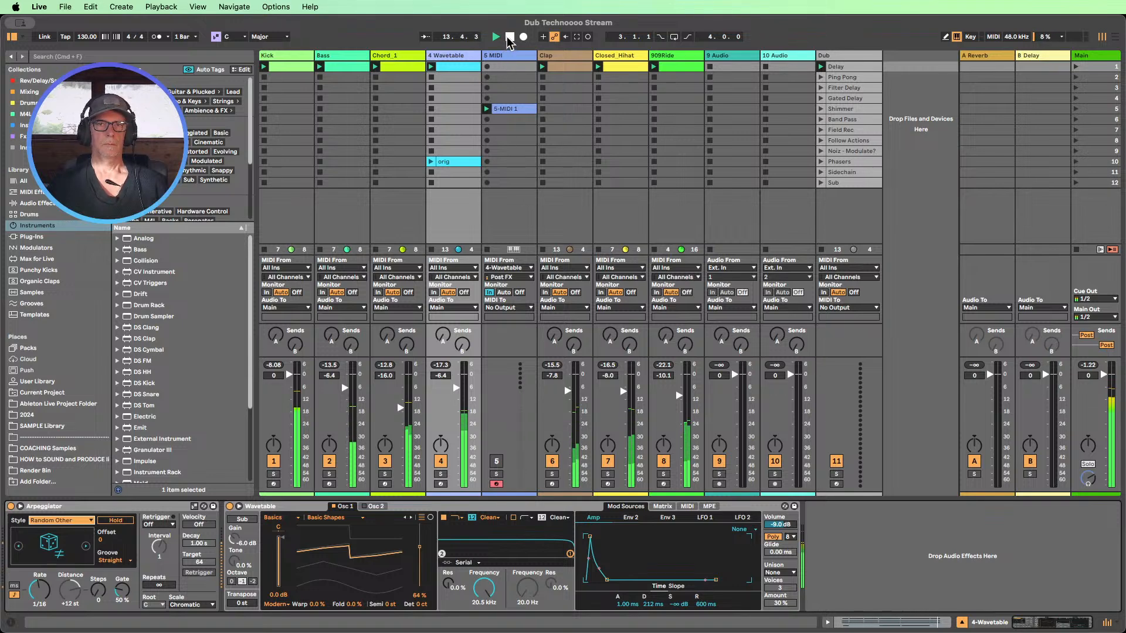
# - Audition the Arpeggiator's Random Once style, return the style to Random Other, and stop playback
pyautogui.click(73, 520)
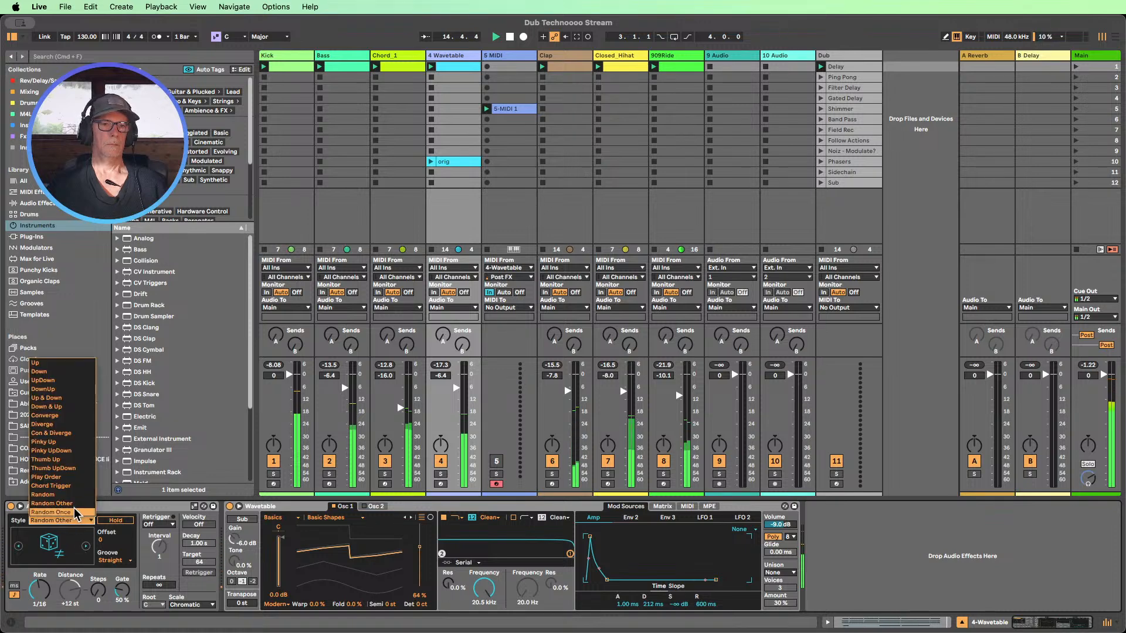
pyautogui.click(75, 513)
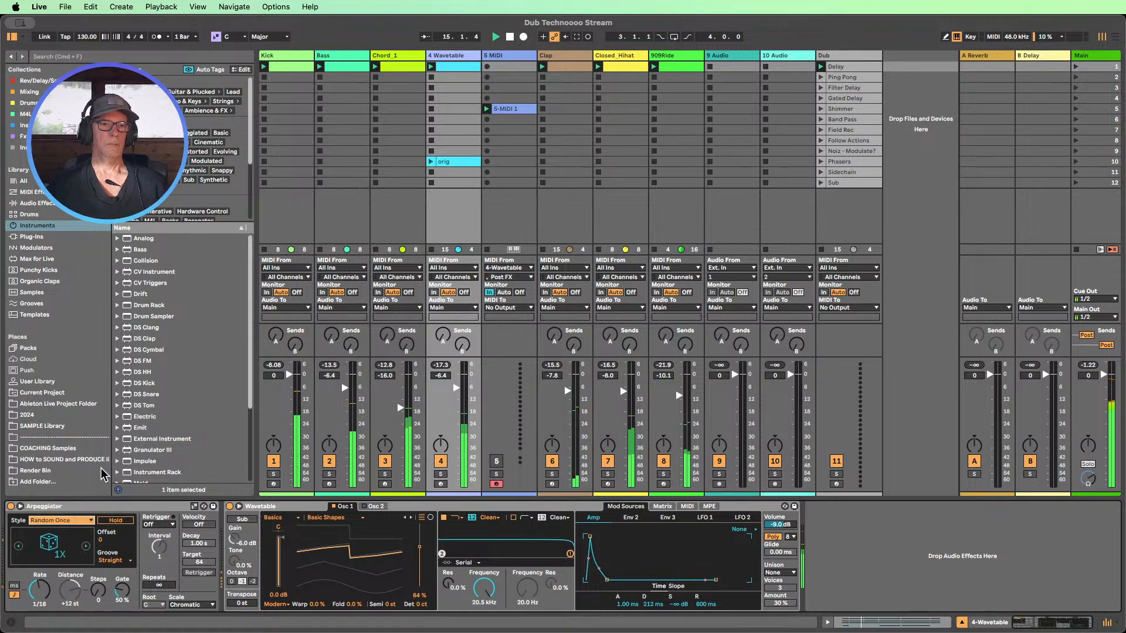
pyautogui.click(68, 523)
pyautogui.click(70, 508)
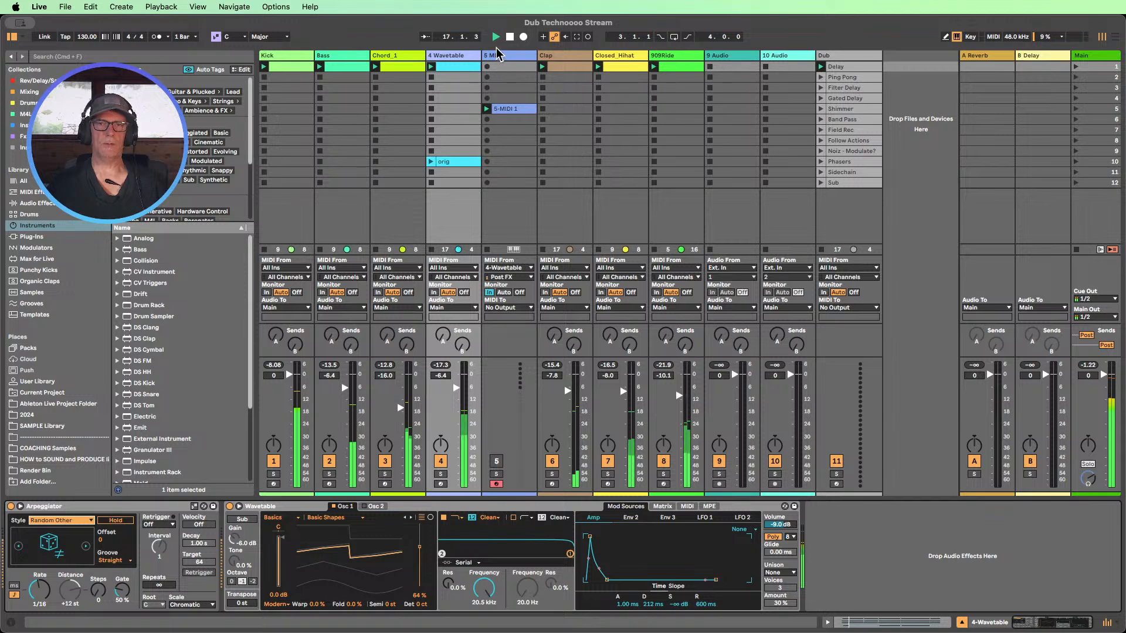
pyautogui.click(510, 36)
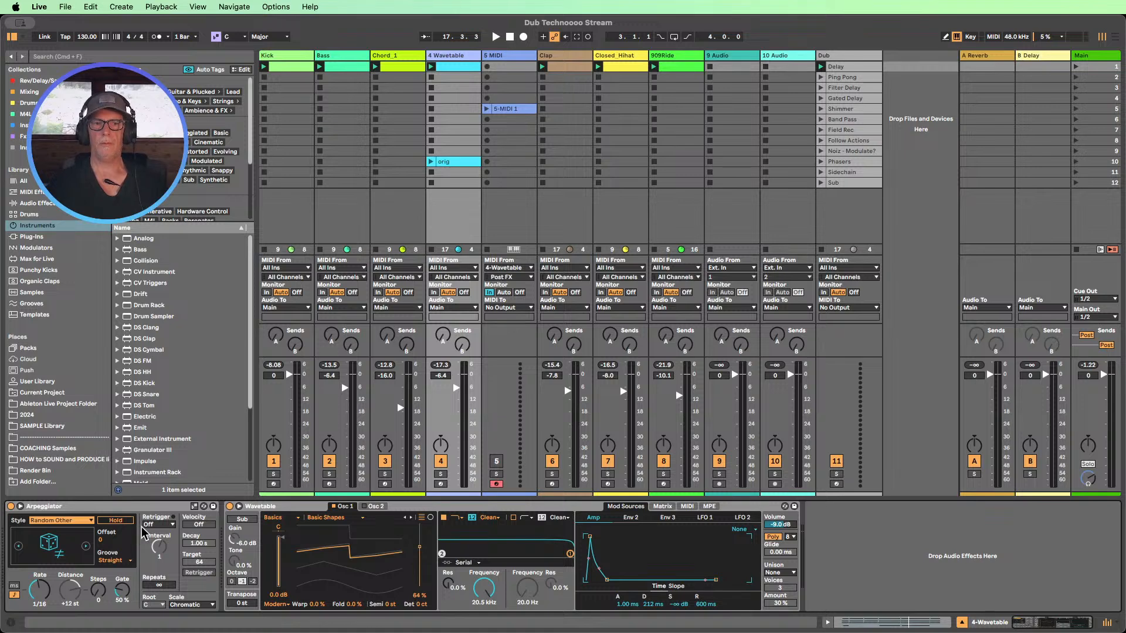
# - Record about 16 bars of the Arpeggiator's output into the first slot of the 5 MIDI track and stop playback
pyautogui.click(487, 66)
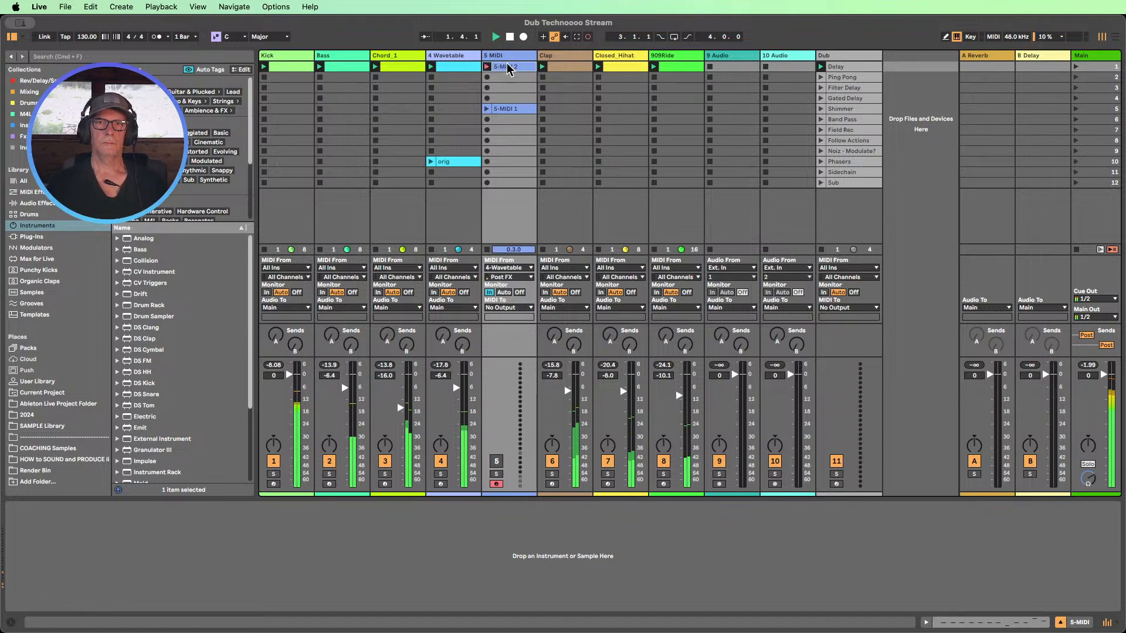
pyautogui.doubleClick(507, 65)
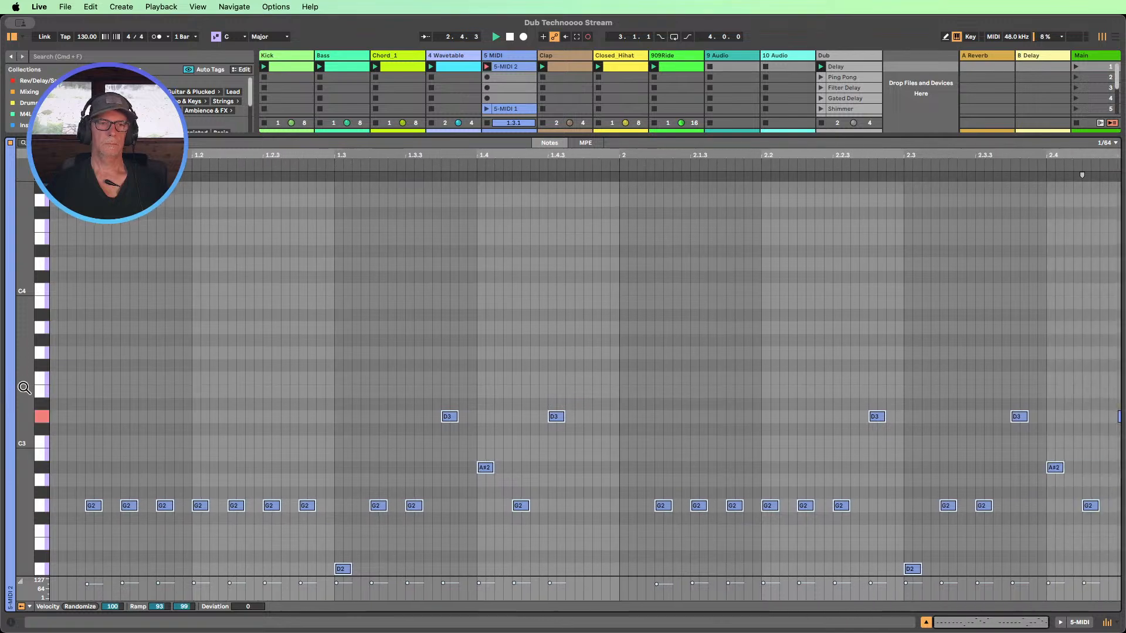
pyautogui.moveTo(24, 382); pyautogui.dragTo(7, 381)
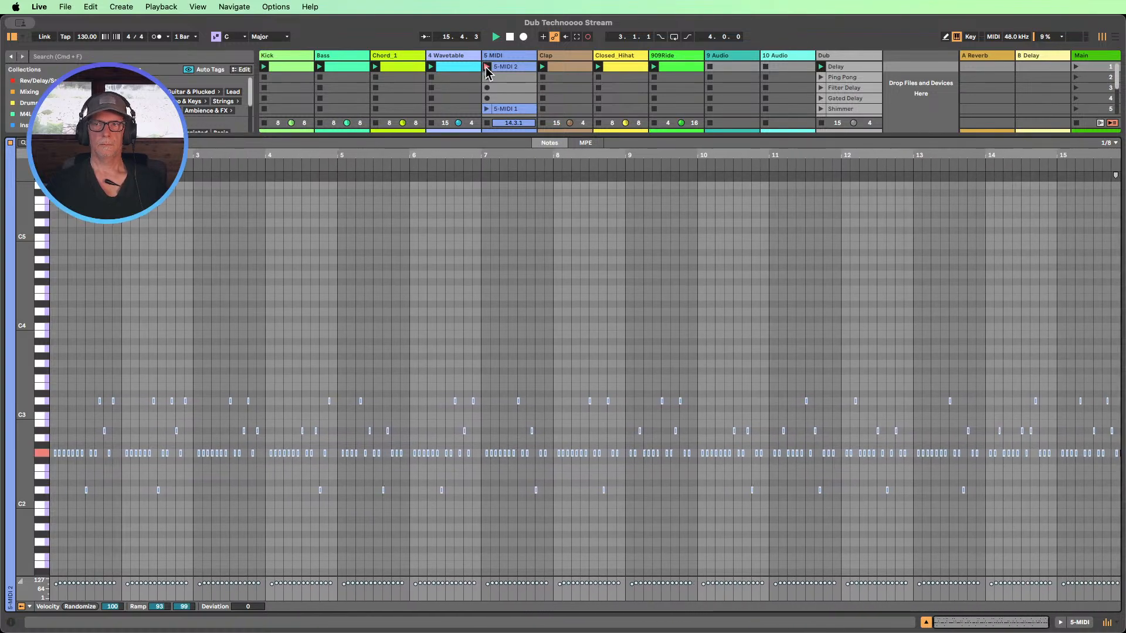
pyautogui.click(486, 67)
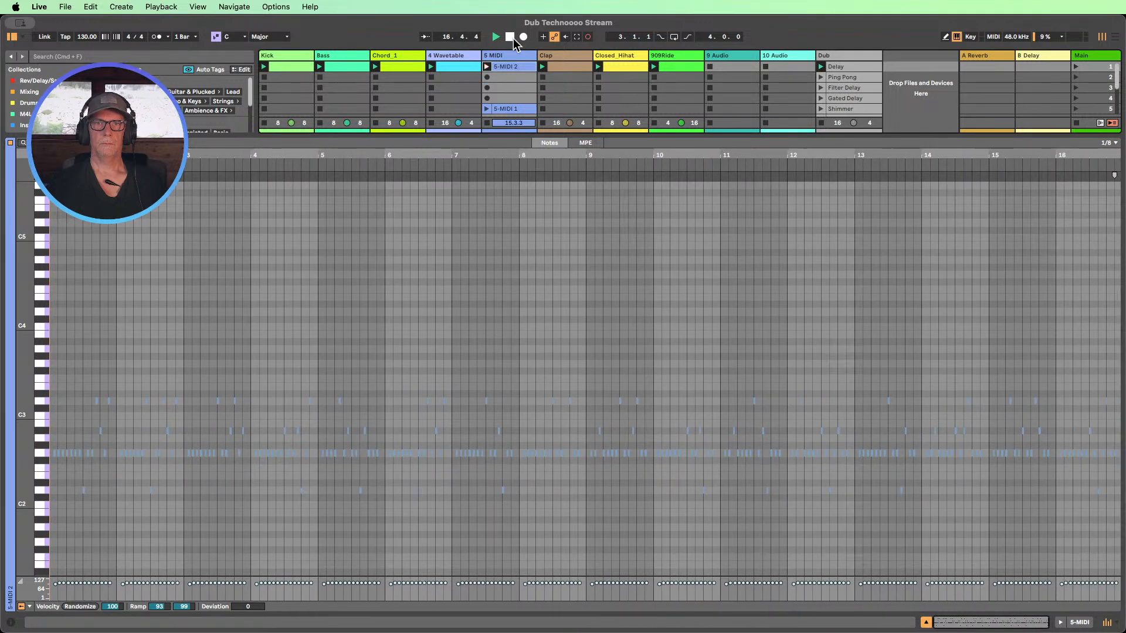
pyautogui.click(510, 39)
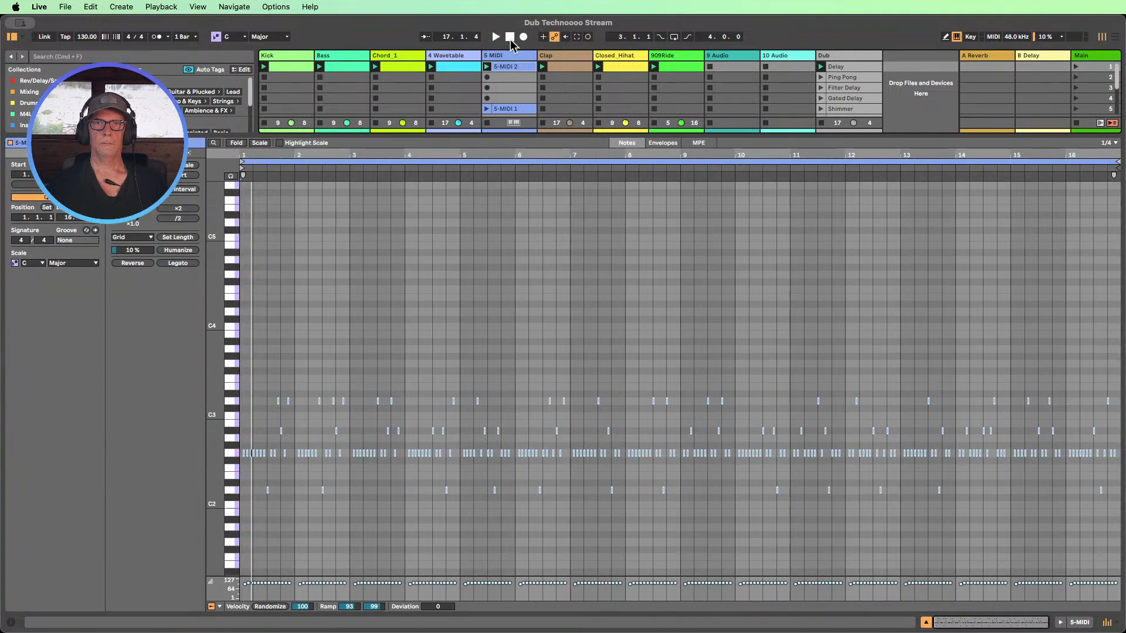
# - Collapse the Arpeggiator on the 4 Wavetable track and move the track's first-slot clip down to the ninth slot
pyautogui.click(925, 623)
pyautogui.doubleClick(439, 58)
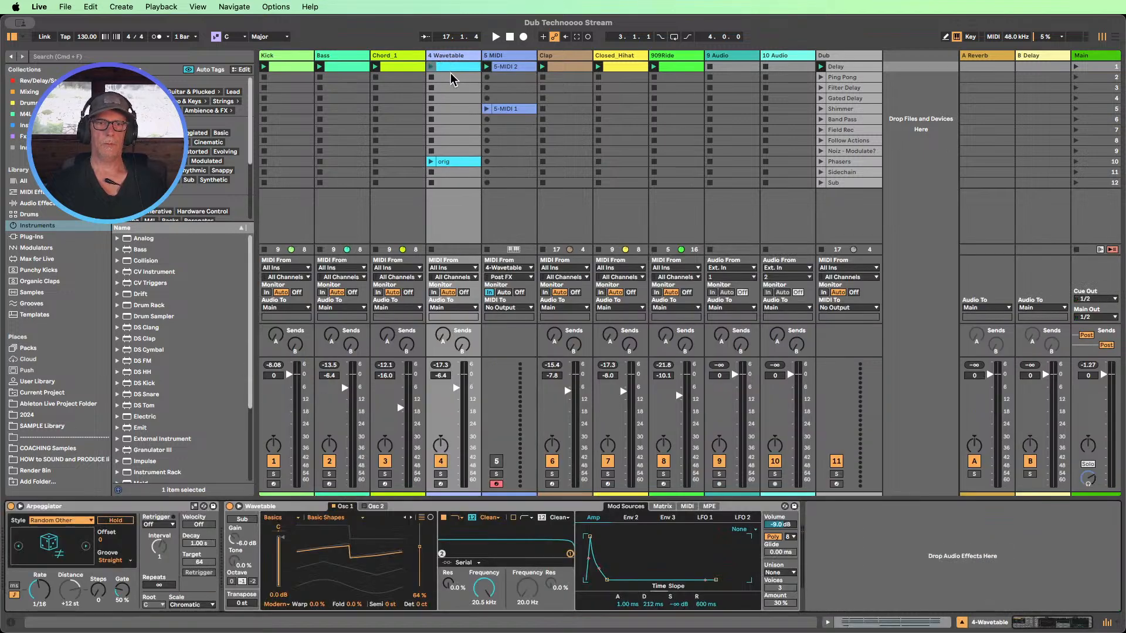
pyautogui.doubleClick(43, 507)
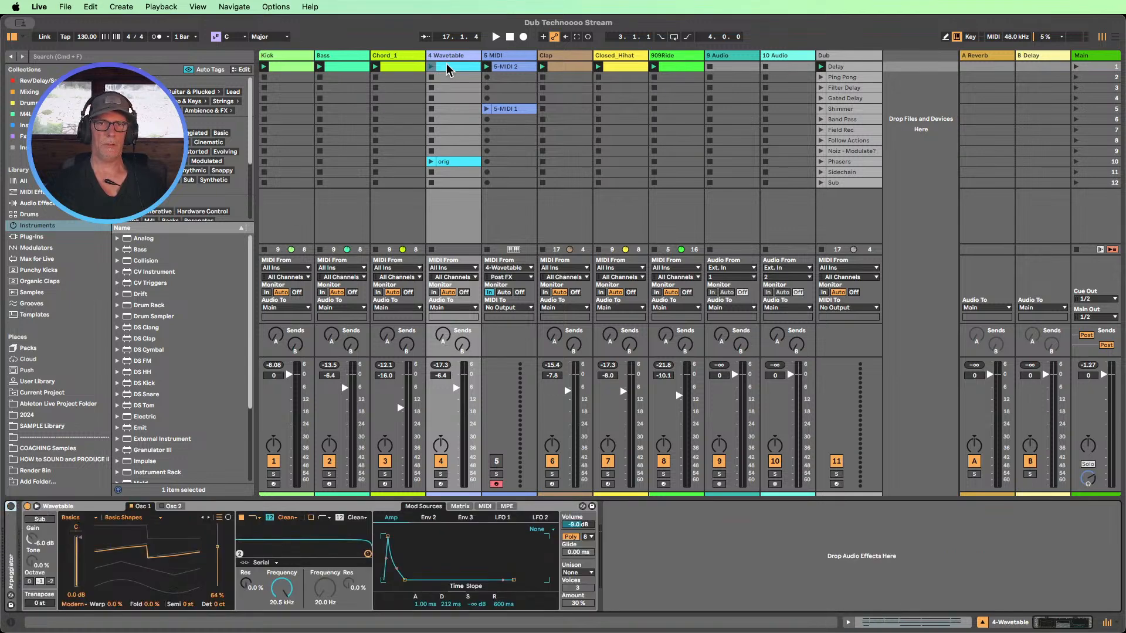
pyautogui.moveTo(452, 68); pyautogui.dragTo(456, 150)
pyautogui.moveTo(454, 154); pyautogui.dragTo(455, 154)
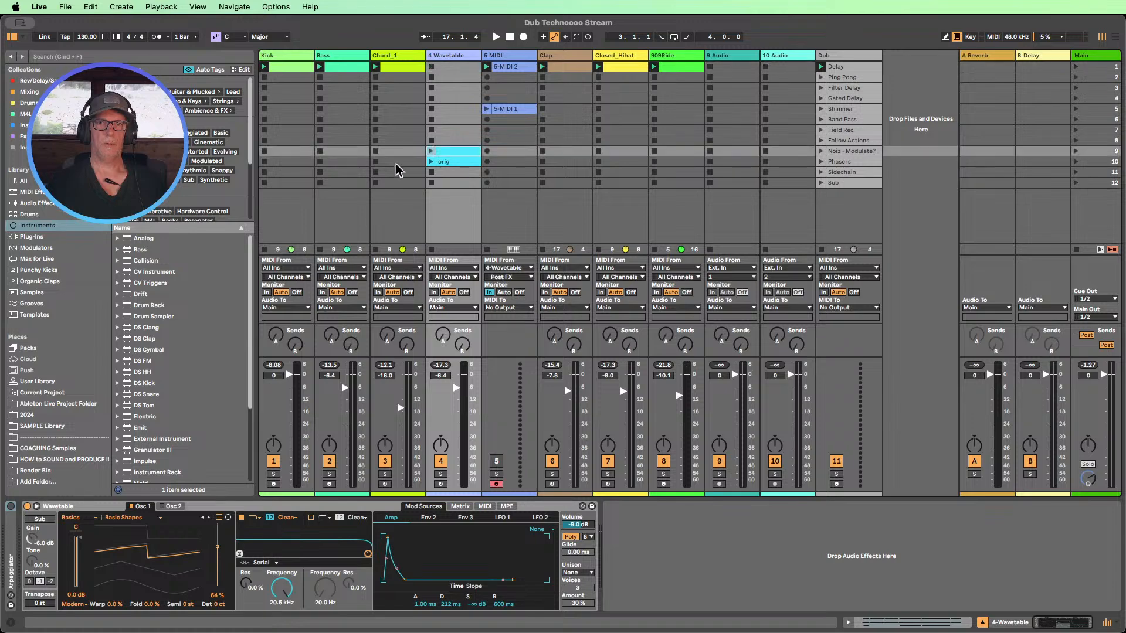
# - Compare the notes of the 4 Wavetable track's ninth-slot chord clip with bar 2 of the orig clip
pyautogui.doubleClick(448, 157)
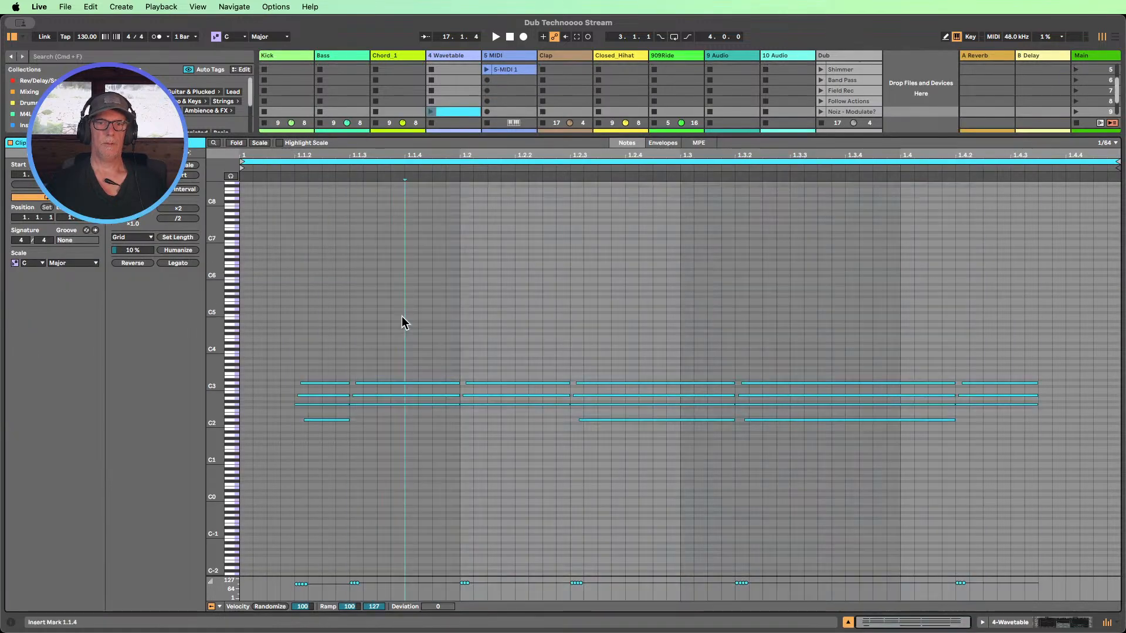
pyautogui.press('super+alt+l')
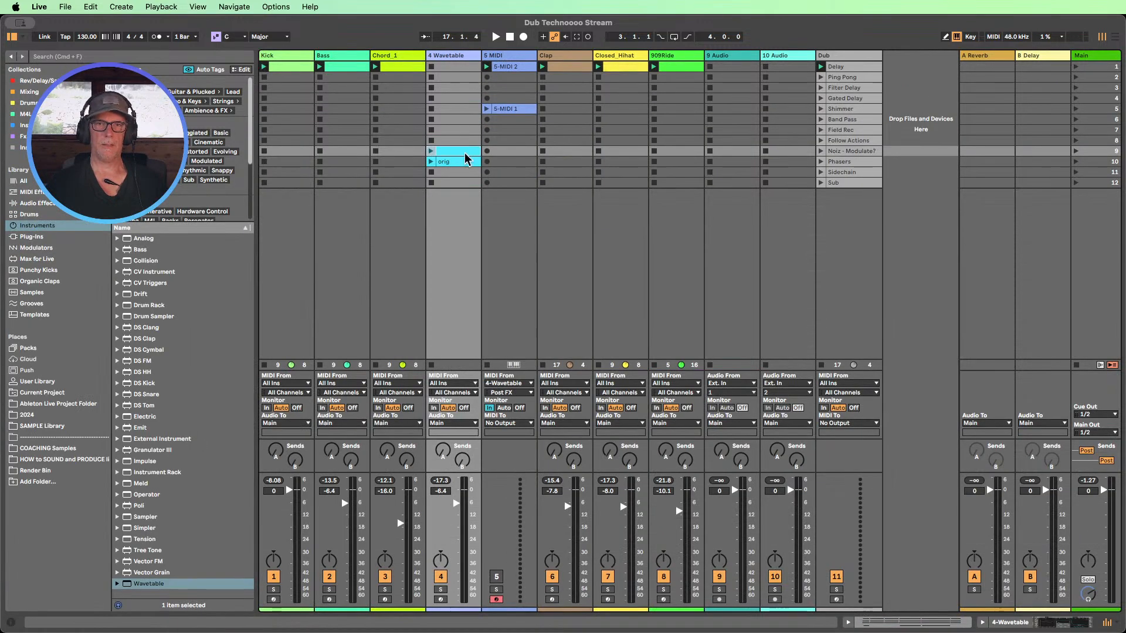
pyautogui.doubleClick(445, 162)
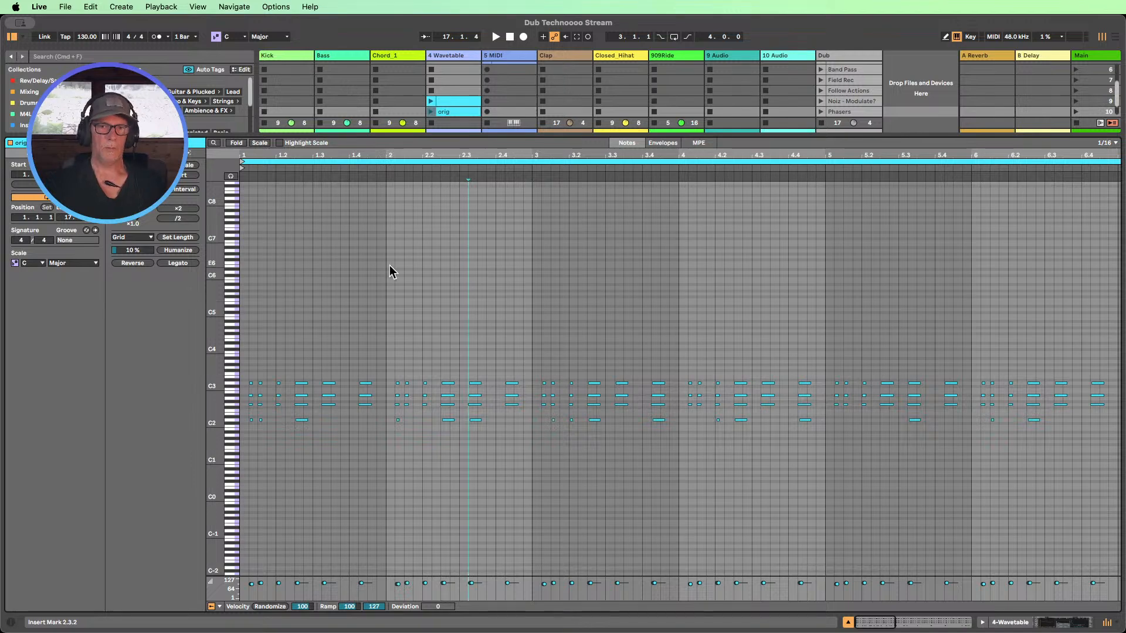
pyautogui.moveTo(389, 282); pyautogui.dragTo(535, 299)
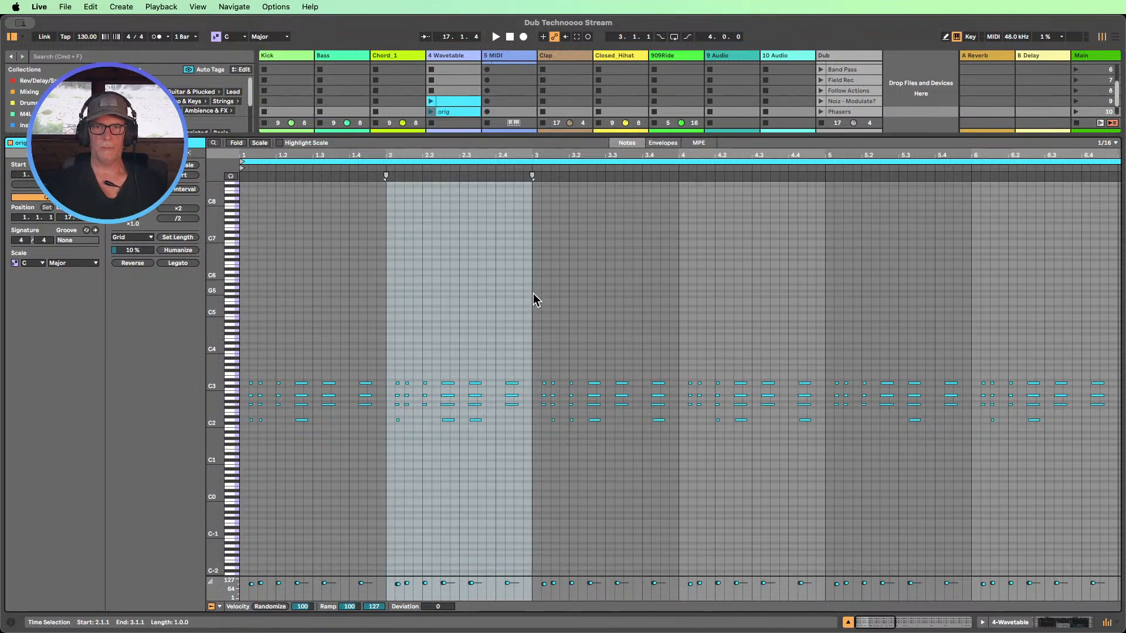
pyautogui.click(848, 622)
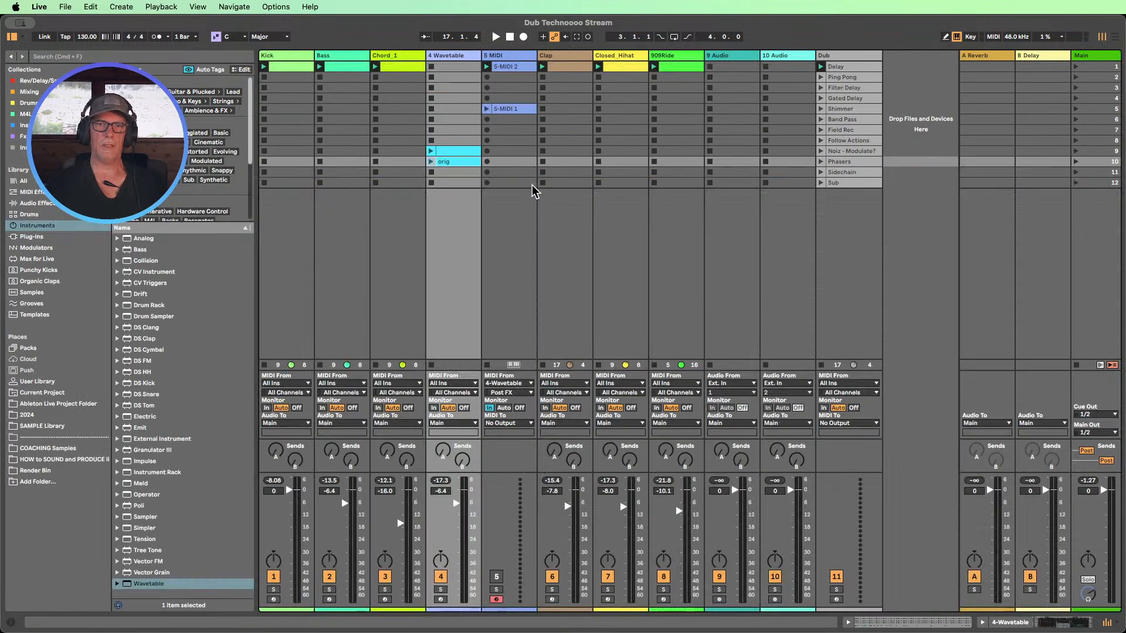
pyautogui.doubleClick(467, 156)
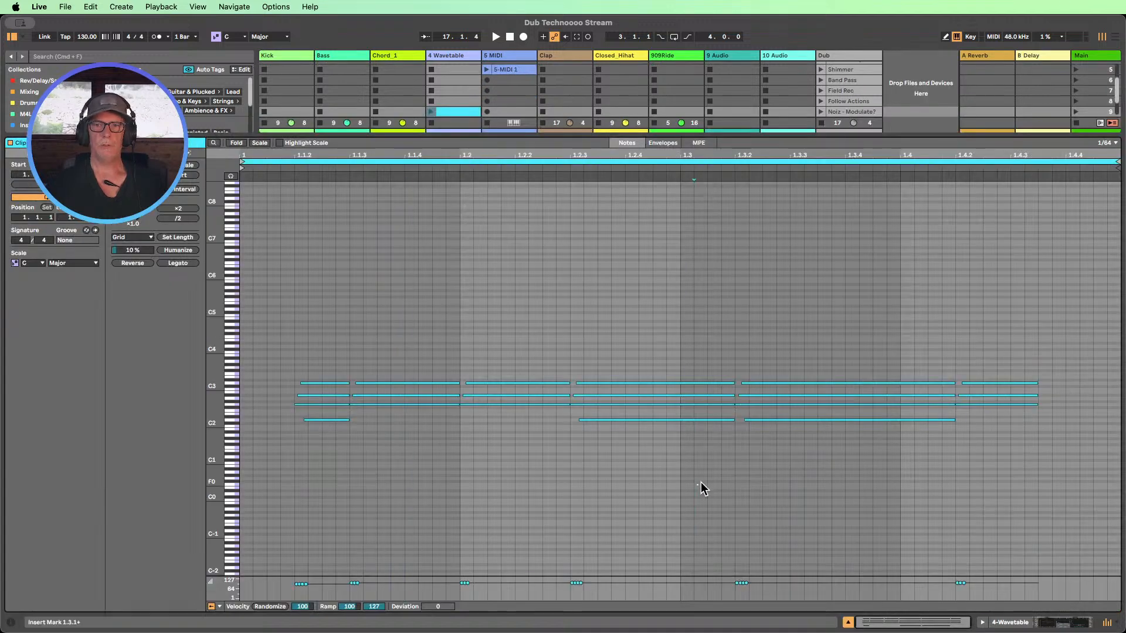
pyautogui.click(849, 623)
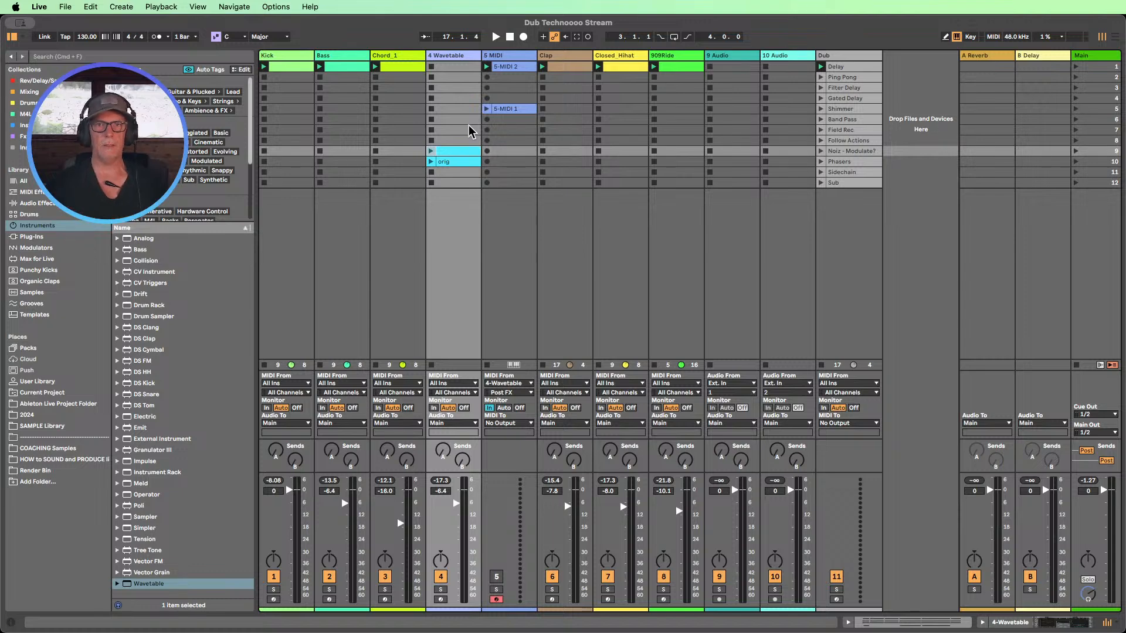
# - Move the newly recorded 5 MIDI clip into the first slot of 4 Wavetable and examine its arpeggiated notes
pyautogui.moveTo(508, 70); pyautogui.dragTo(461, 68)
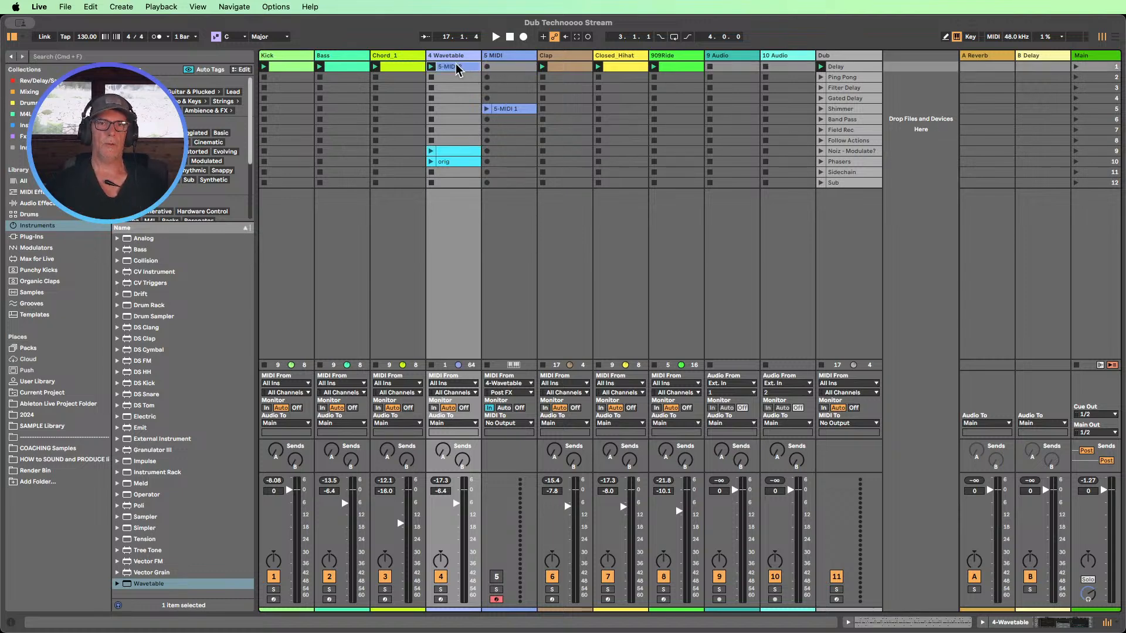
pyautogui.doubleClick(461, 70)
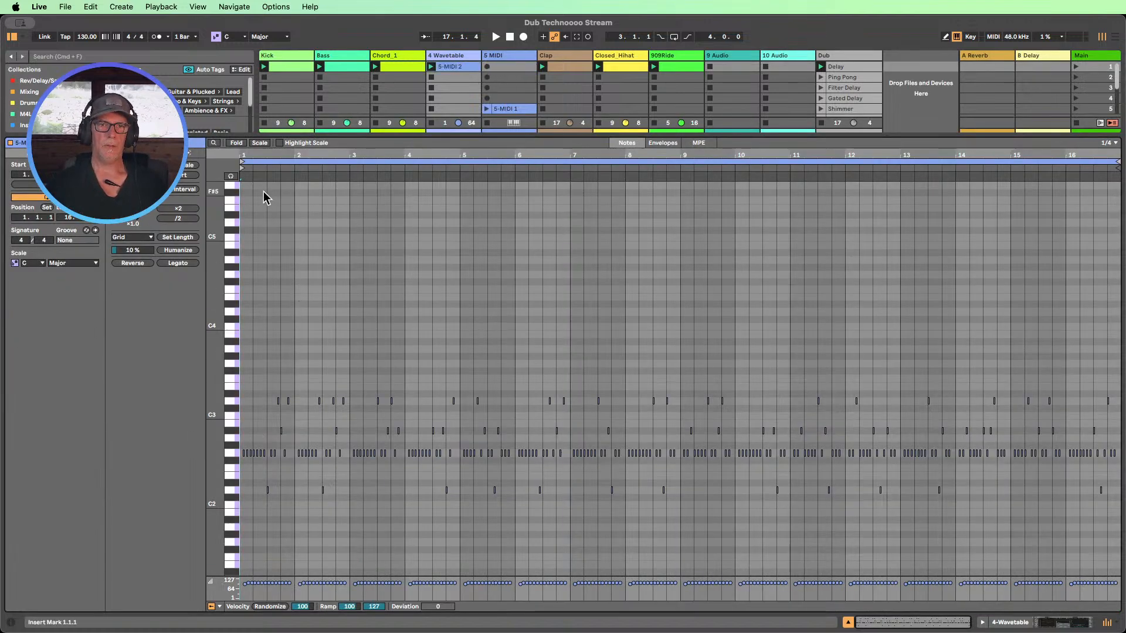
pyautogui.moveTo(272, 153); pyautogui.dragTo(448, 322)
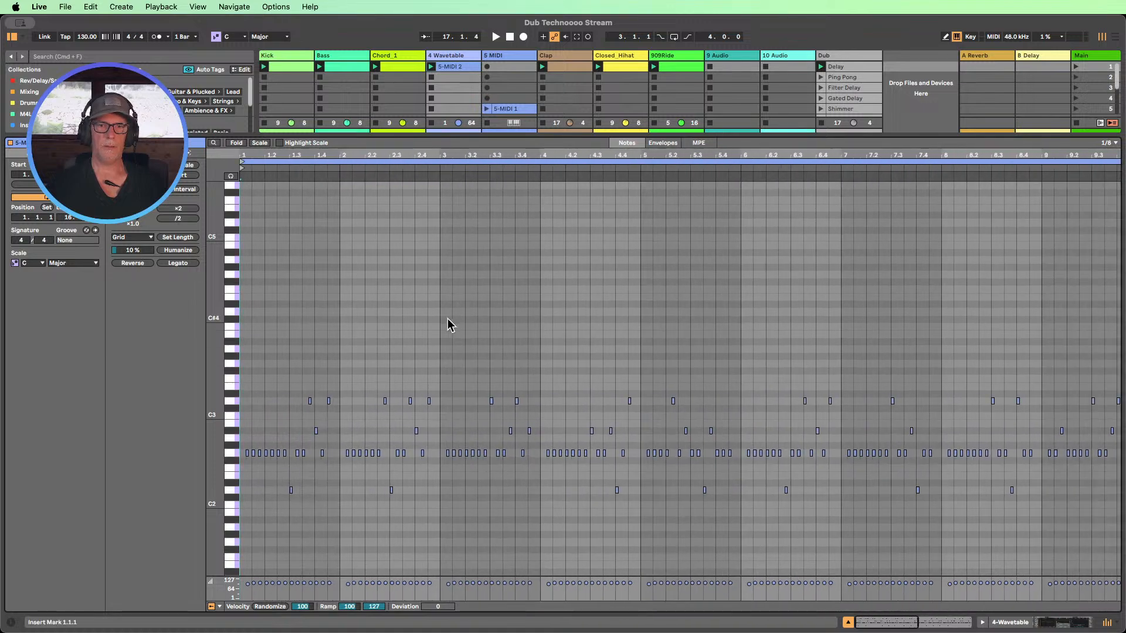
pyautogui.moveTo(430, 469); pyautogui.dragTo(414, 382)
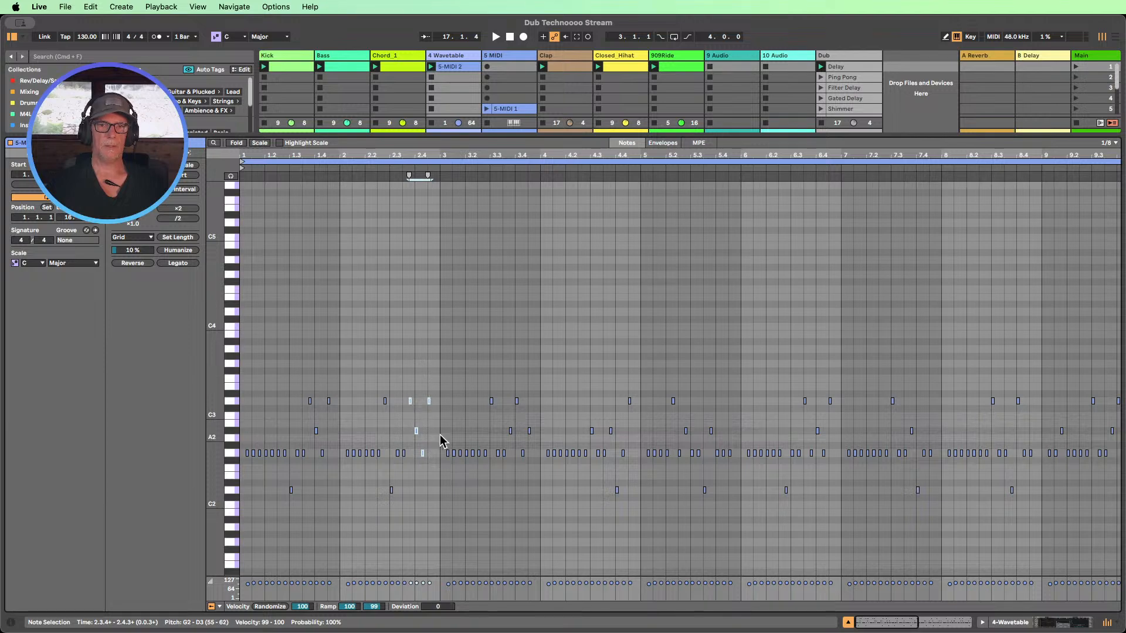
pyautogui.moveTo(580, 170); pyautogui.dragTo(580, 150)
pyautogui.moveTo(437, 159); pyautogui.dragTo(457, 159)
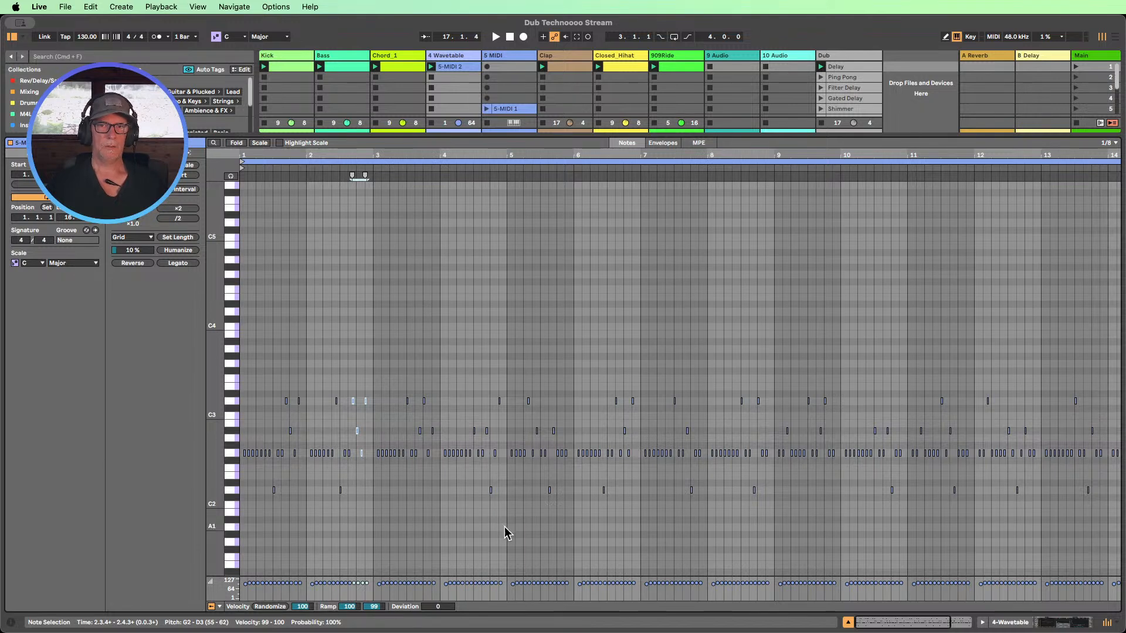
# - Set the recorded clip's loop to its first four bars and launch the clip
pyautogui.moveTo(507, 526); pyautogui.dragTo(233, 301)
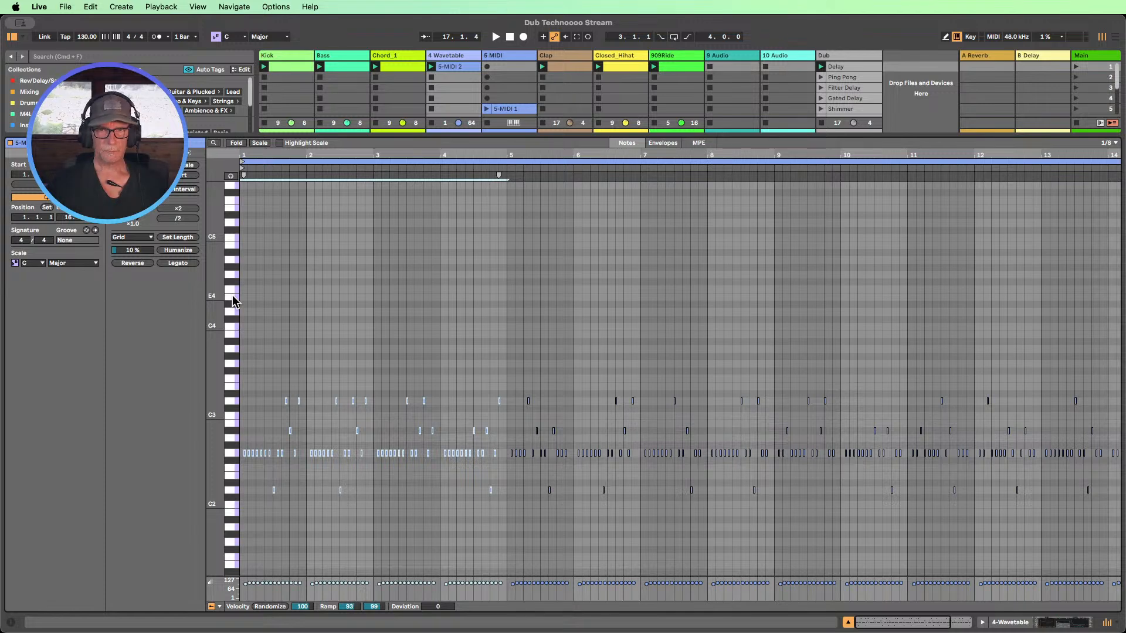
pyautogui.press('super+l')
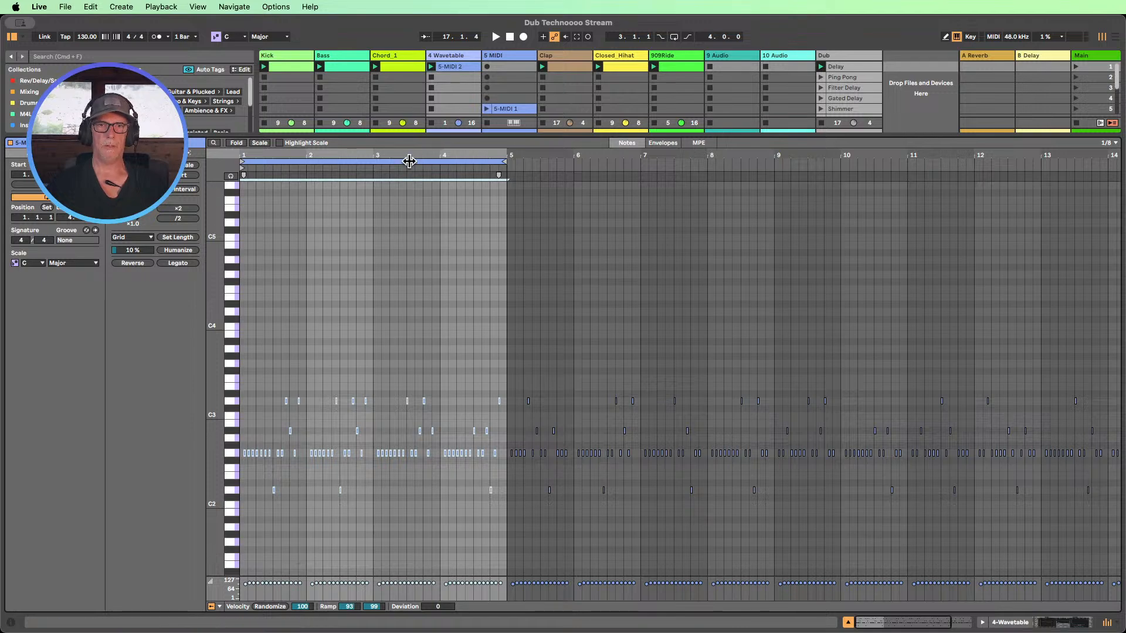
pyautogui.moveTo(412, 162)
pyautogui.mouseDown()
pyautogui.moveTo(956, 162)
pyautogui.moveTo(396, 170)
pyautogui.mouseUp()
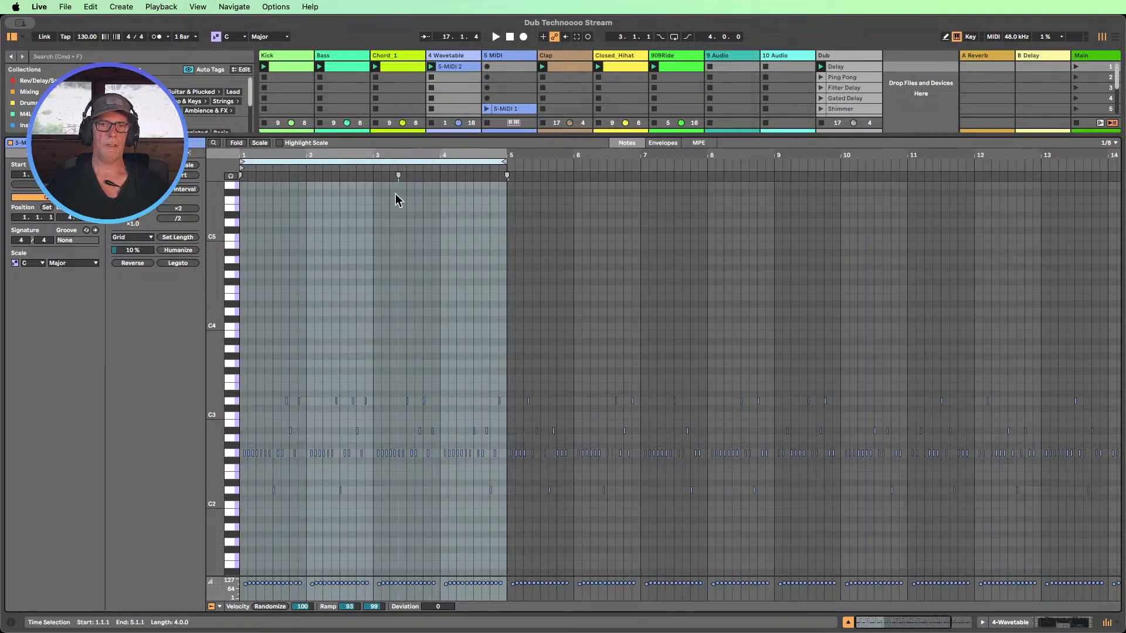
pyautogui.click(431, 67)
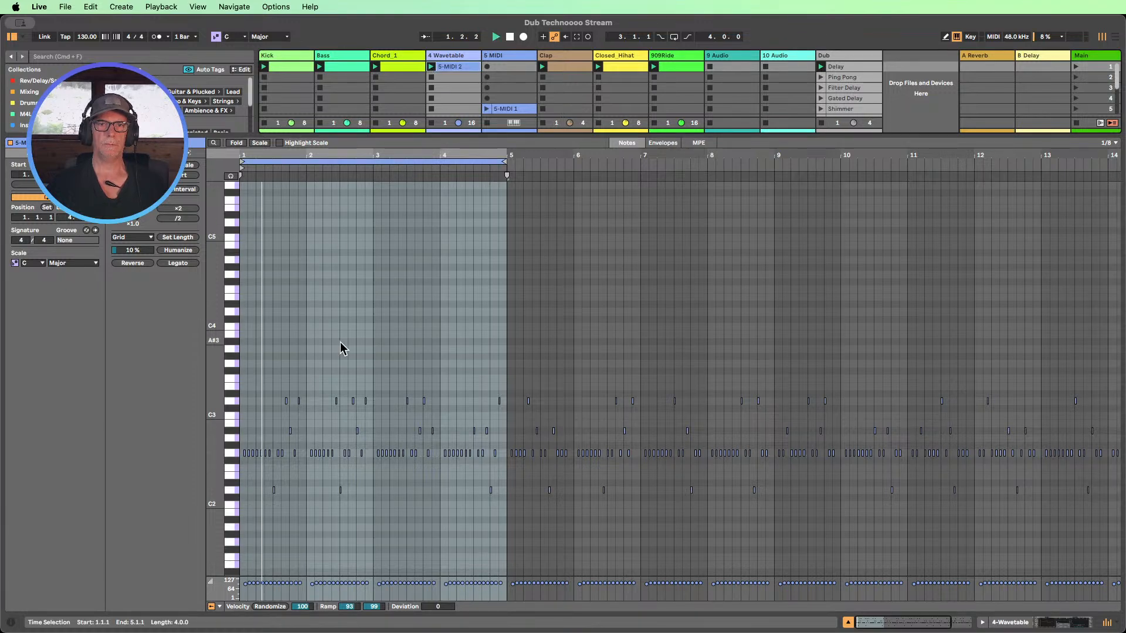
# - Deactivate the G2 and D2 notes from 1.2 to 4.4, then reactivate the G2 note near 2.4.2
pyautogui.moveTo(269, 156); pyautogui.dragTo(267, 235)
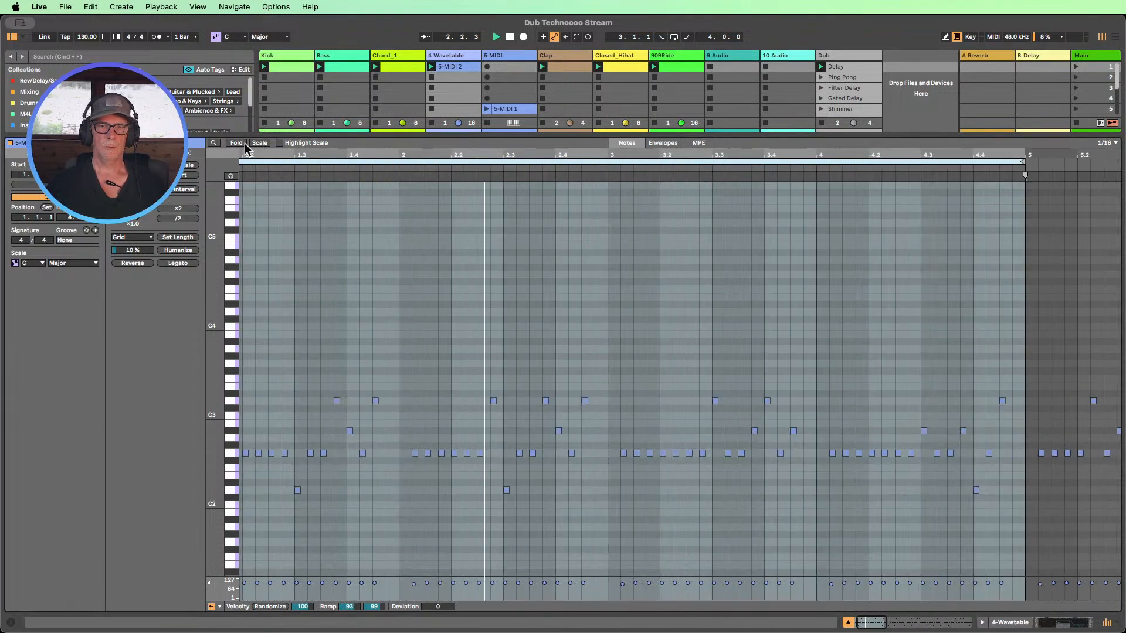
pyautogui.click(997, 505)
pyautogui.click(999, 510)
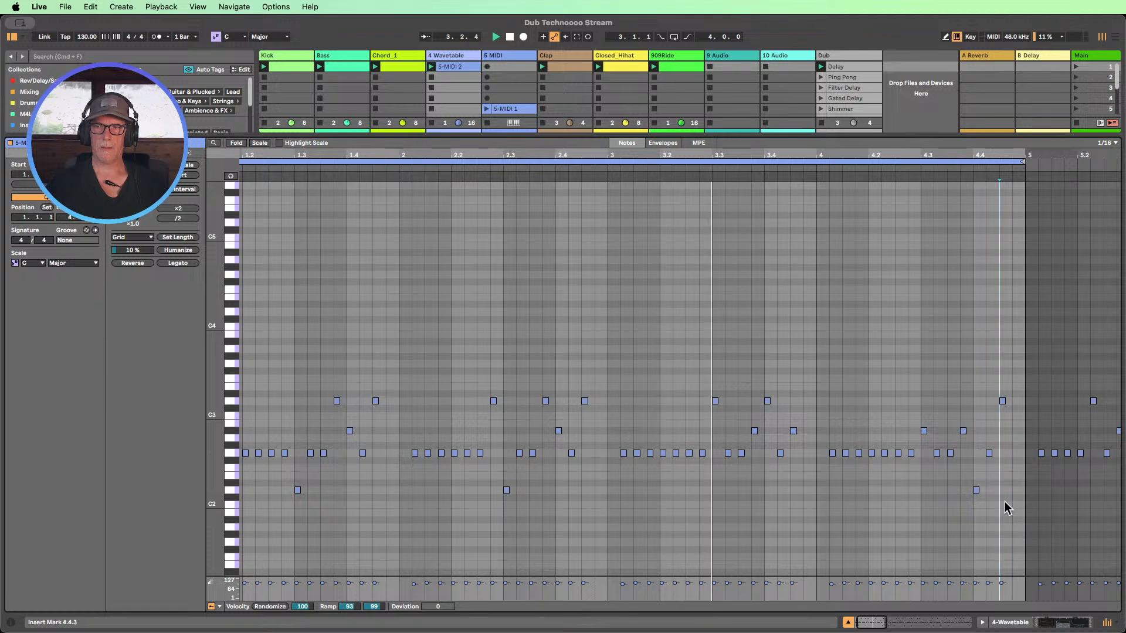
pyautogui.moveTo(994, 512); pyautogui.dragTo(233, 445)
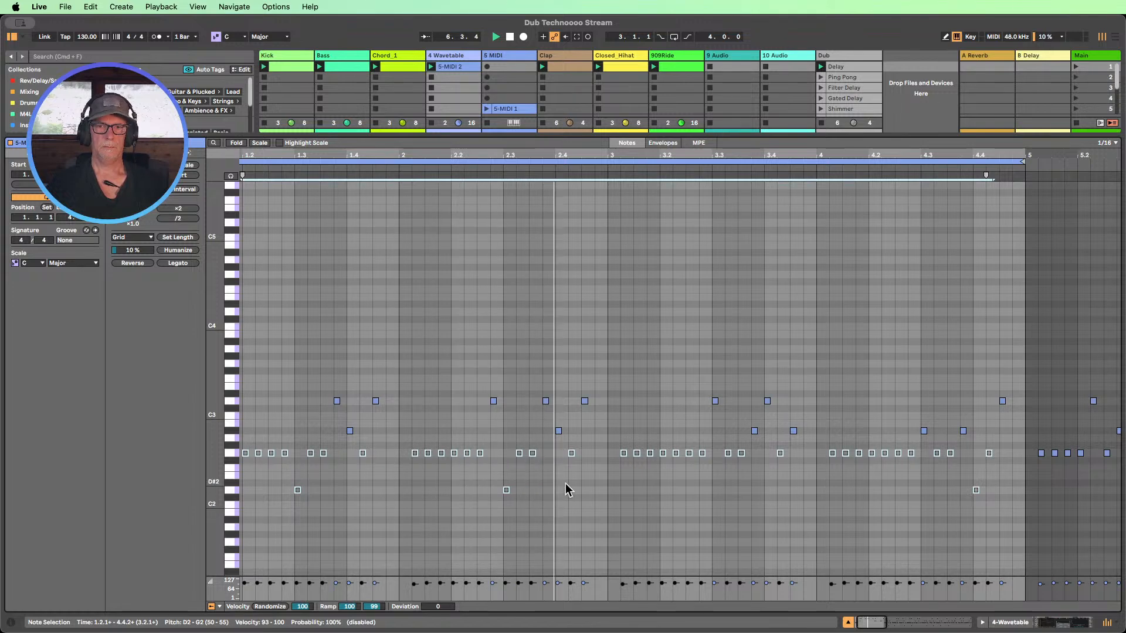
pyautogui.click(572, 454)
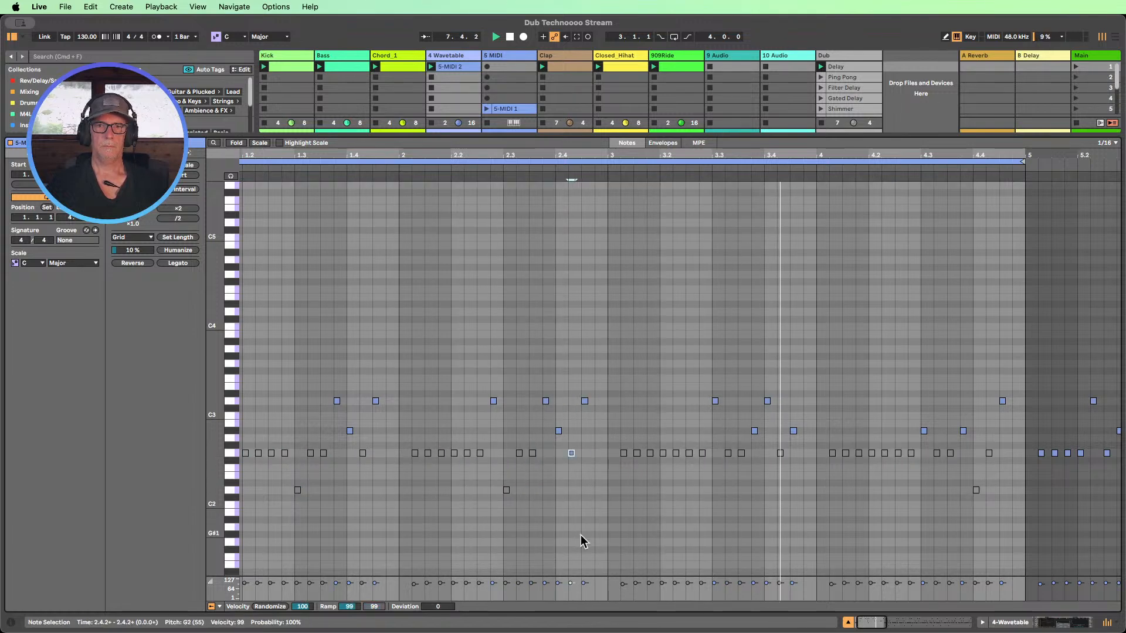
# - Deactivate the D3 and A#2 notes between 1.3.4 and 2.2.4, plus those between 3.3.1 and 3.4.3
pyautogui.moveTo(508, 418); pyautogui.dragTo(407, 402)
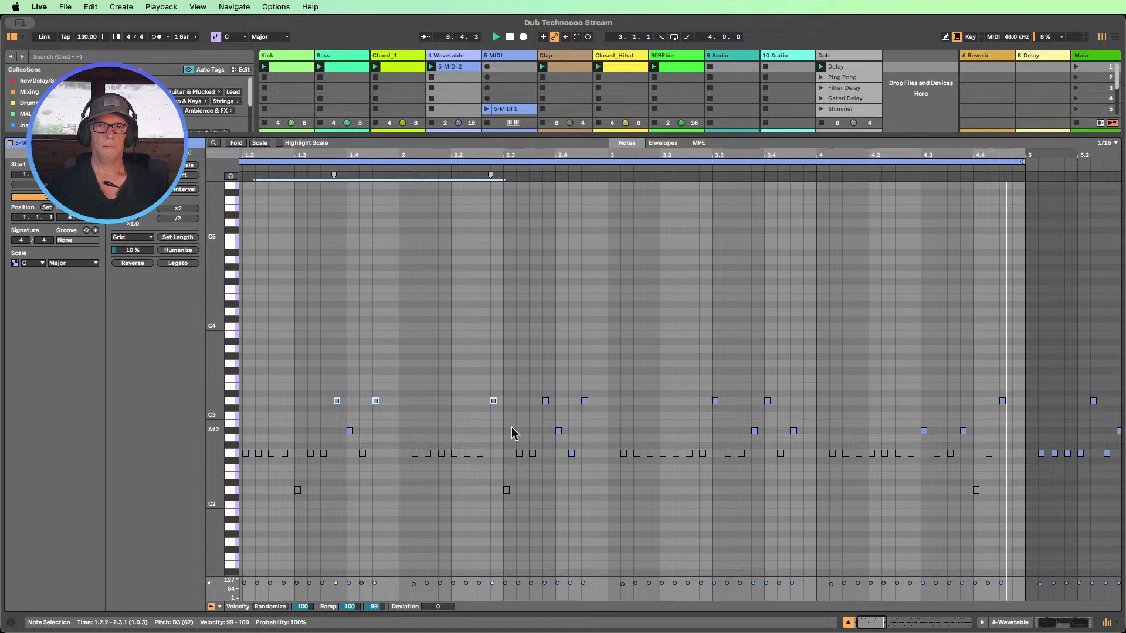
pyautogui.moveTo(513, 428); pyautogui.dragTo(325, 398)
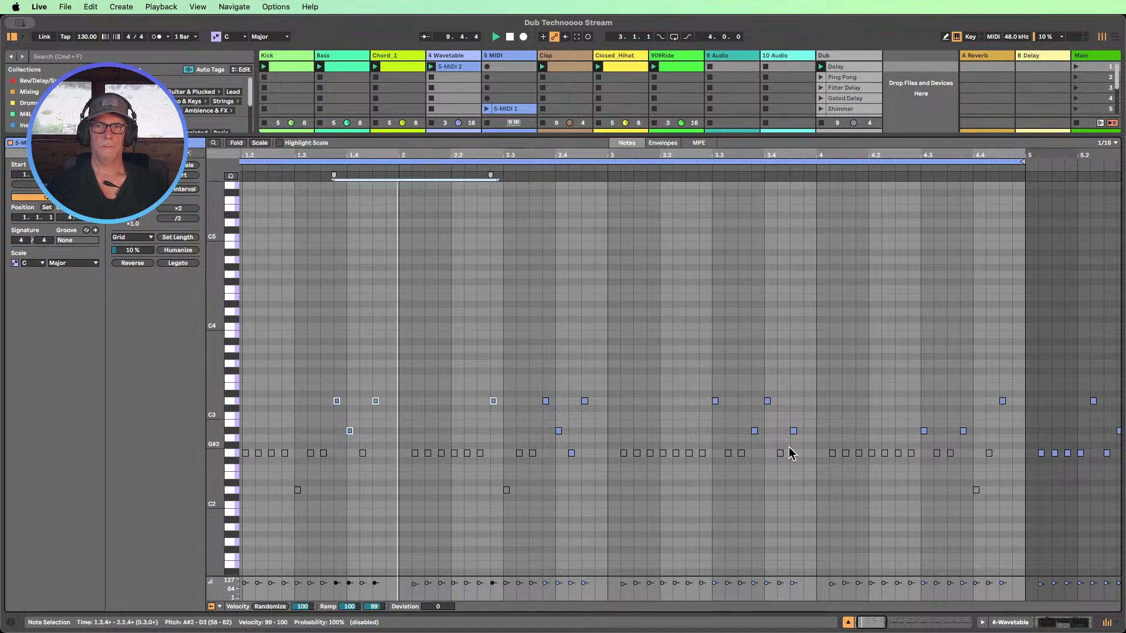
pyautogui.moveTo(806, 443); pyautogui.dragTo(706, 382)
pyautogui.press('0')
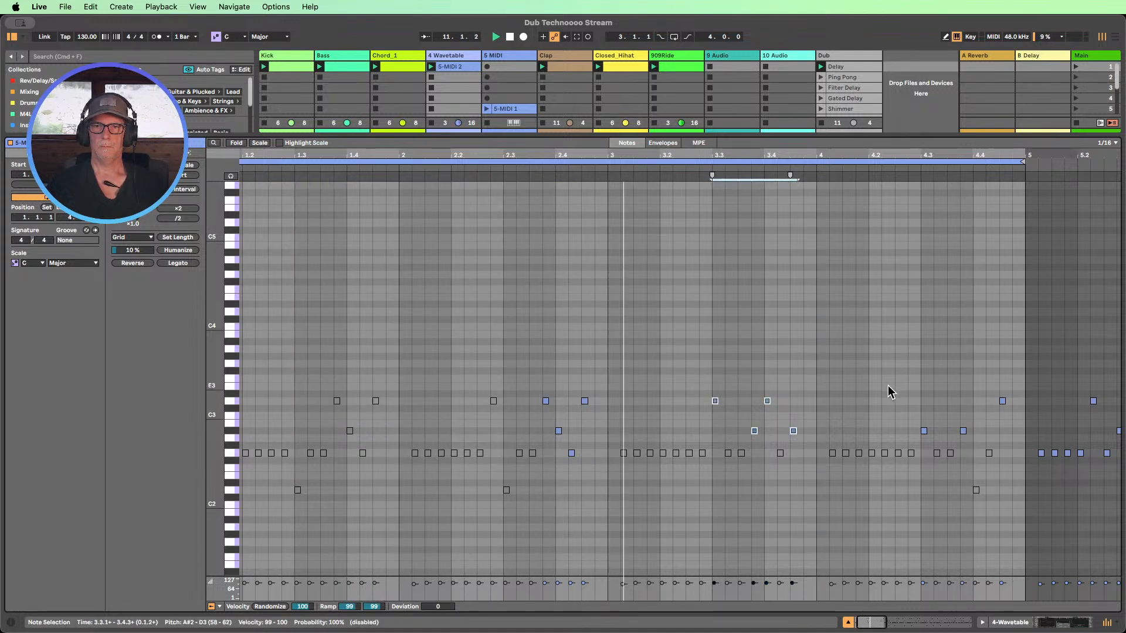
# - Reactivate the D2 and G2 notes at 4.4.1 and 4.4.2, and deactivate the first three G2 notes in bar 1
pyautogui.moveTo(988, 499); pyautogui.dragTo(976, 432)
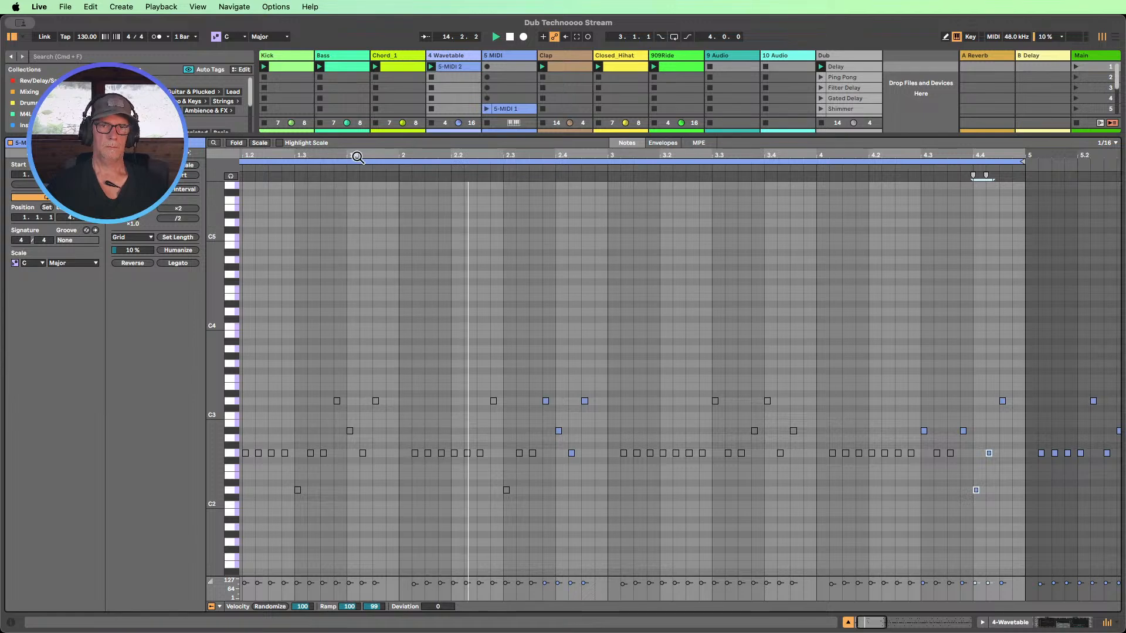
pyautogui.moveTo(366, 158); pyautogui.dragTo(365, 142)
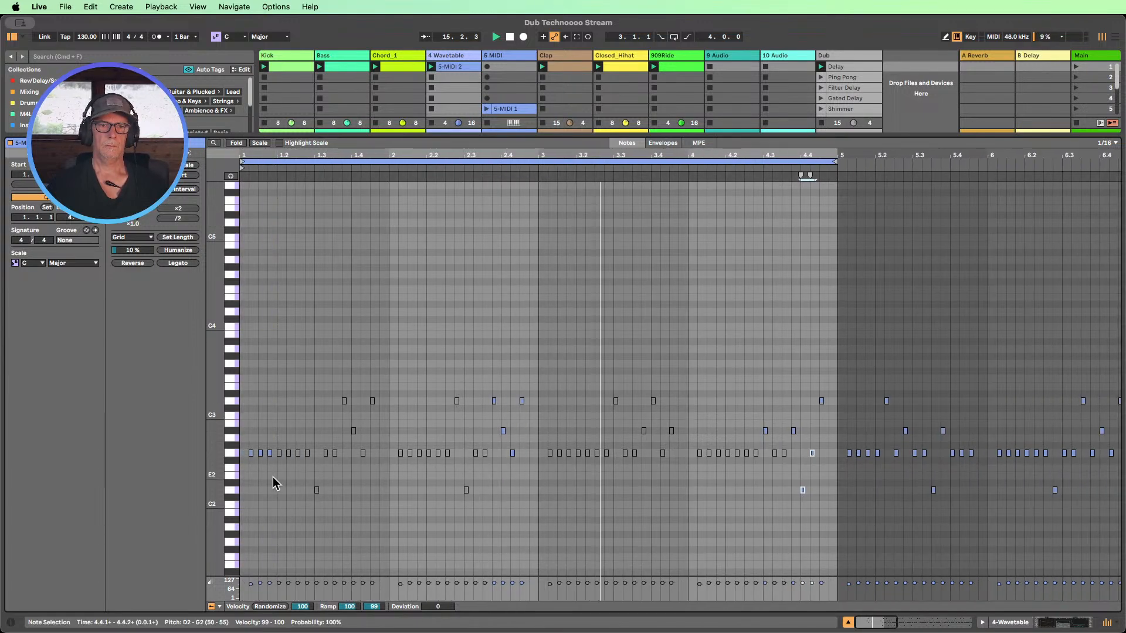
pyautogui.moveTo(271, 482); pyautogui.dragTo(244, 427)
pyautogui.press('0')
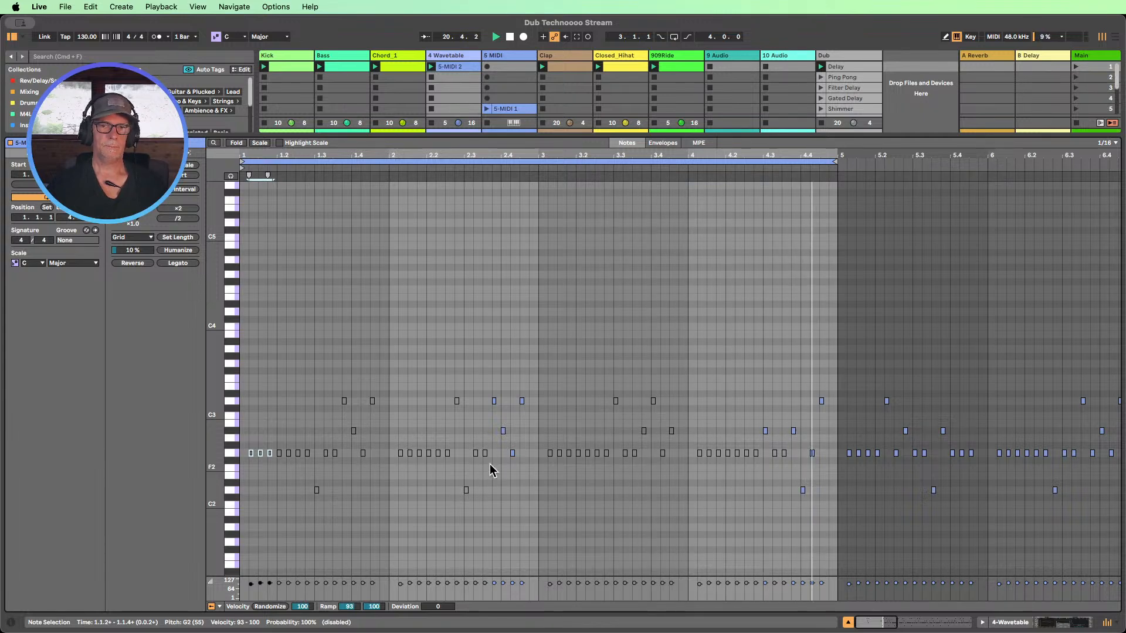
# - Reactivate the two G2 notes around 2.3.2 and 2.3.3 in the Wavetable clip
pyautogui.moveTo(489, 462); pyautogui.dragTo(469, 452)
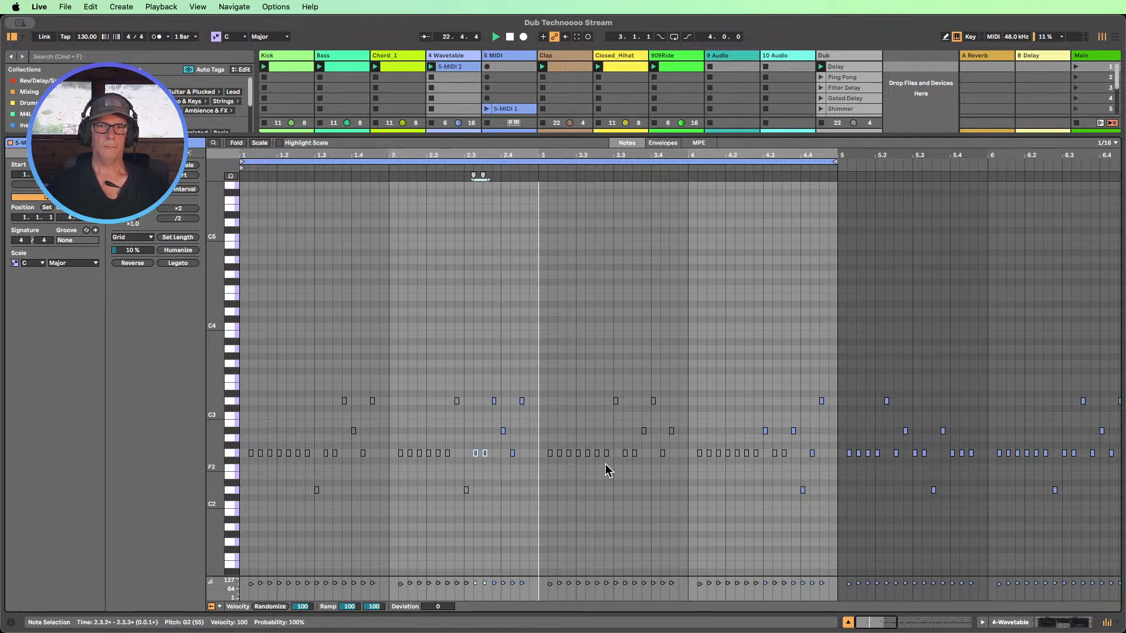
pyautogui.click(485, 453)
pyautogui.moveTo(482, 446); pyautogui.dragTo(481, 445)
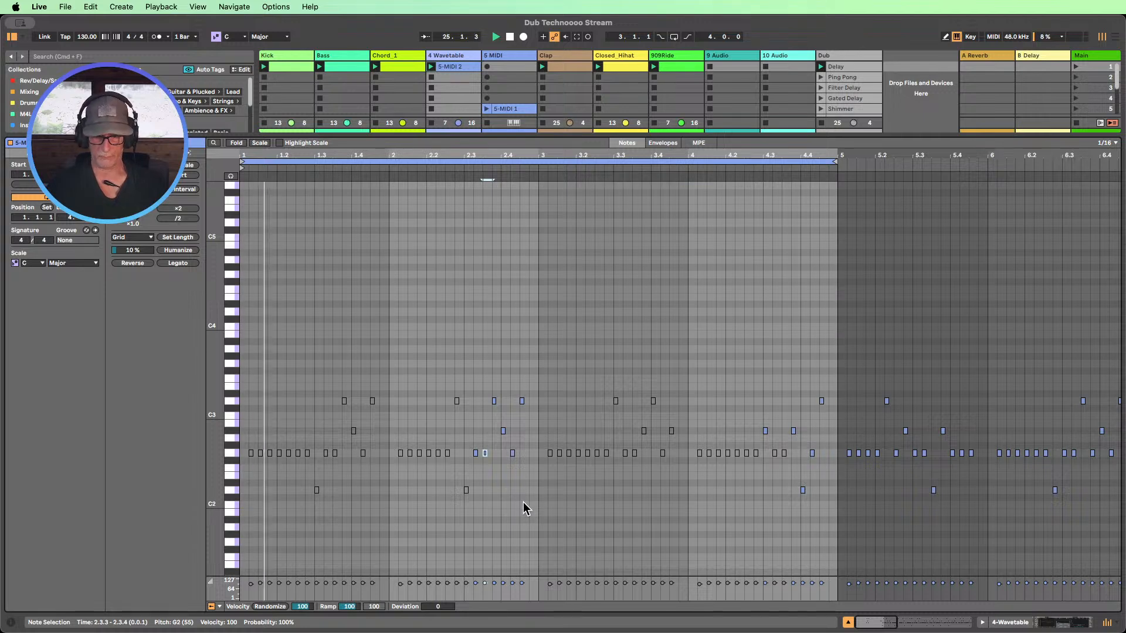
pyautogui.press('0')
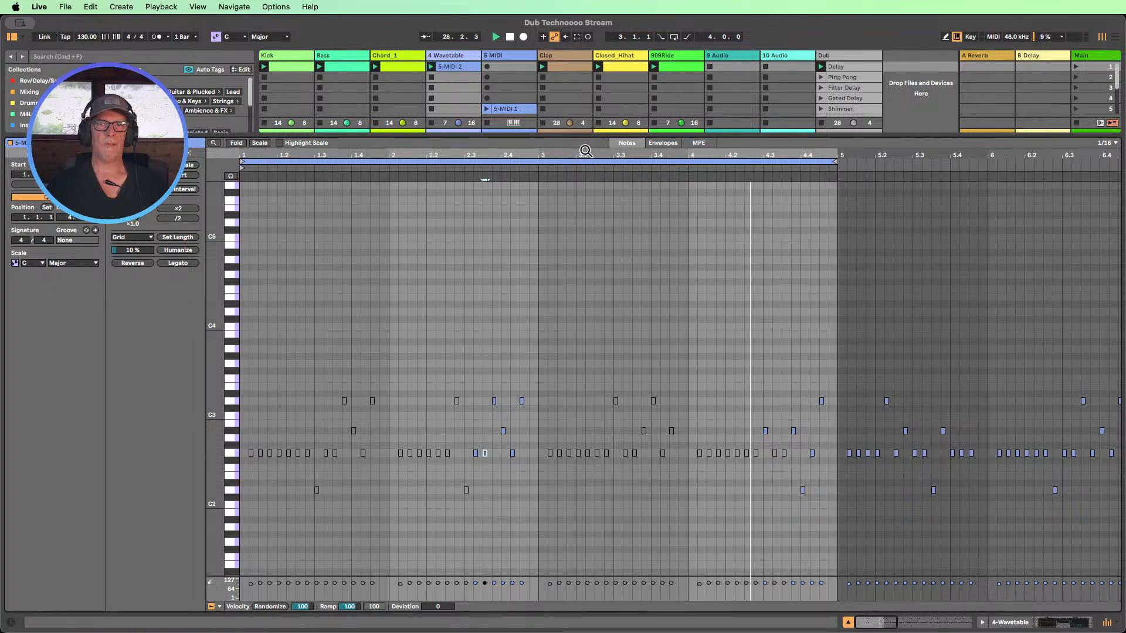
# - Stop playback and look over the unused notes beyond the four-bar loop, selecting those from bar 5 to bar 13
pyautogui.moveTo(578, 154); pyautogui.dragTo(578, 111)
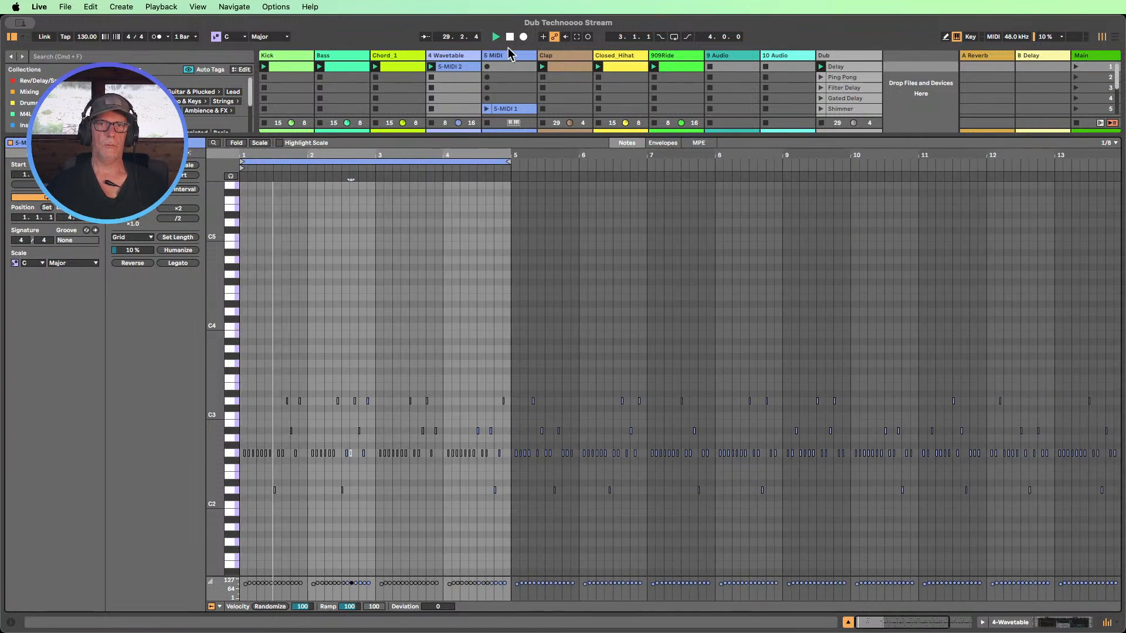
pyautogui.click(510, 38)
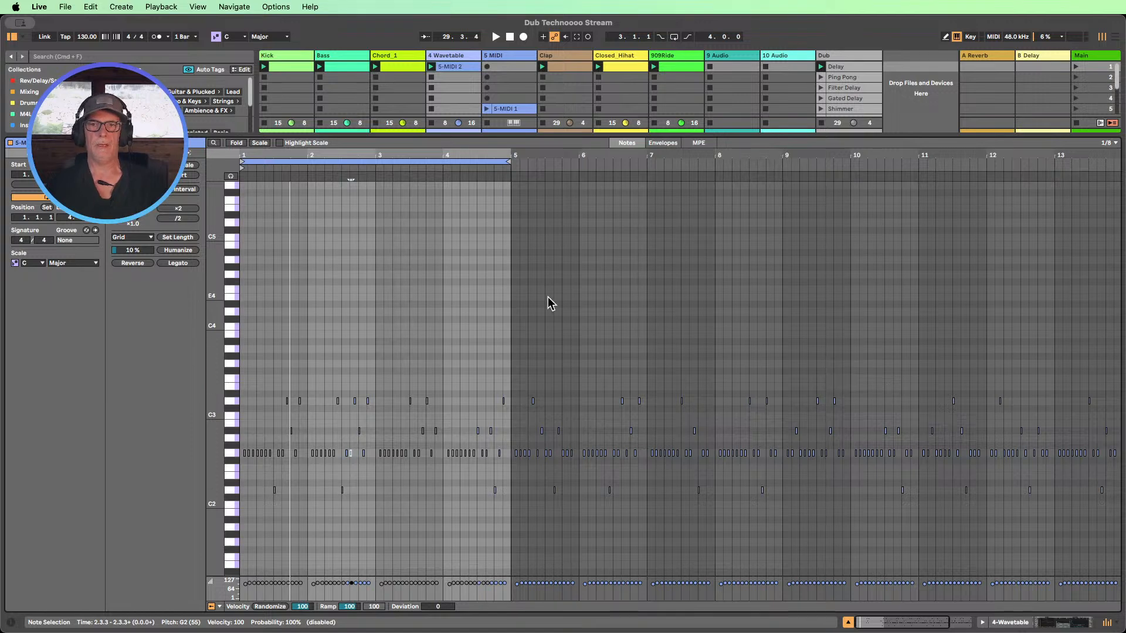
pyautogui.moveTo(519, 298); pyautogui.dragTo(825, 298)
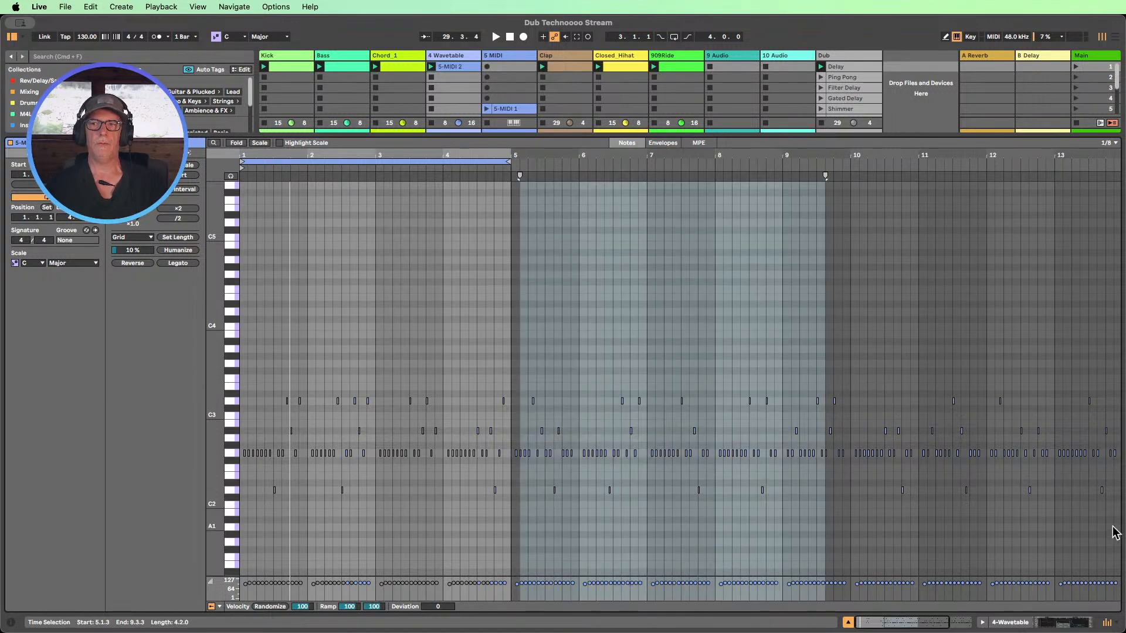
pyautogui.moveTo(1114, 533); pyautogui.dragTo(511, 294)
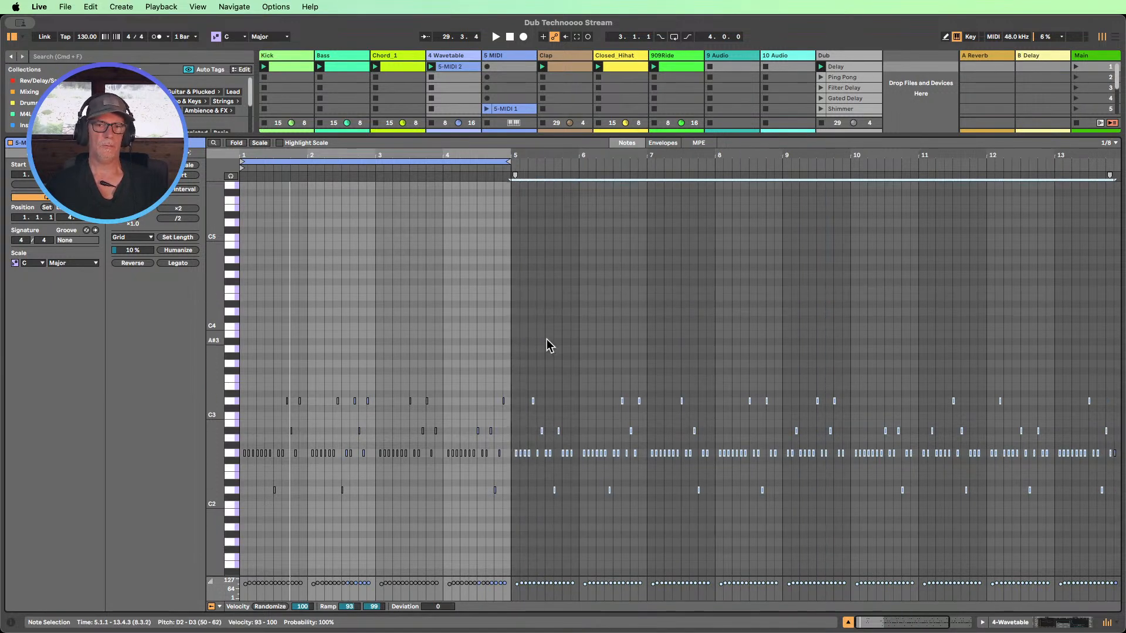
pyautogui.click(421, 349)
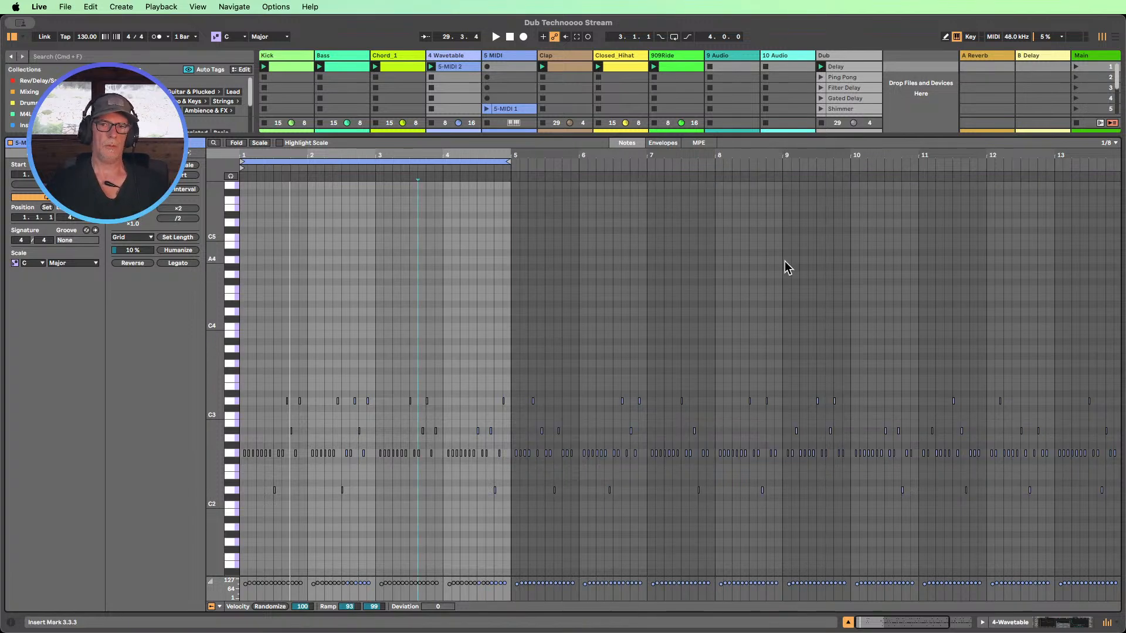
pyautogui.moveTo(719, 272); pyautogui.dragTo(769, 272)
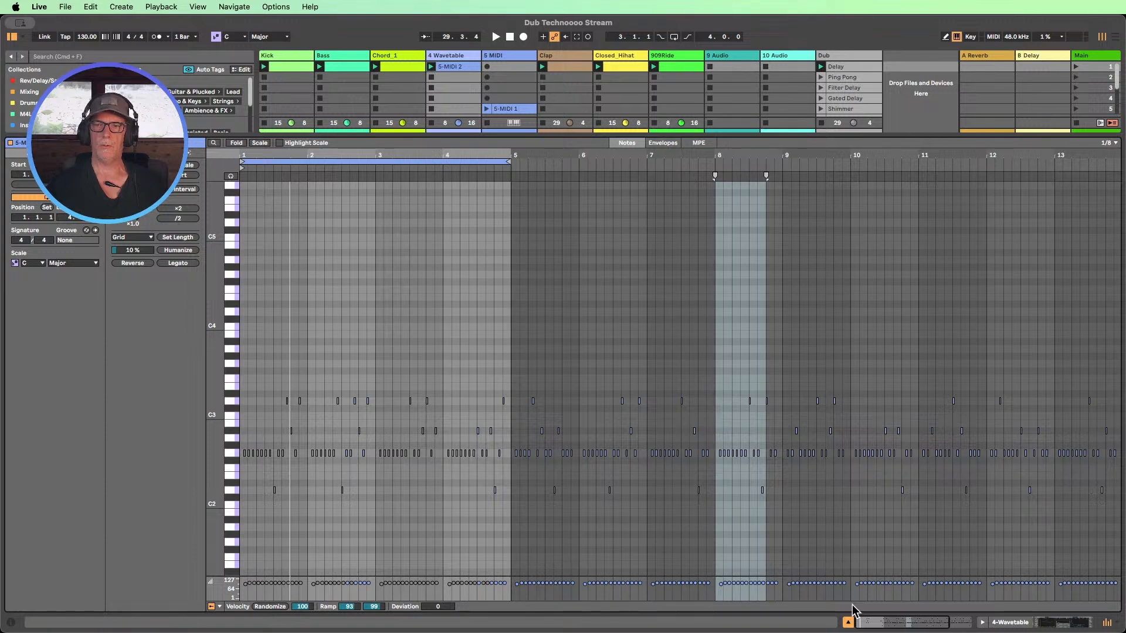
# - Relaunch the first clip on 4 Wavetable and lower that track's volume to -10.0 dB
pyautogui.click(848, 623)
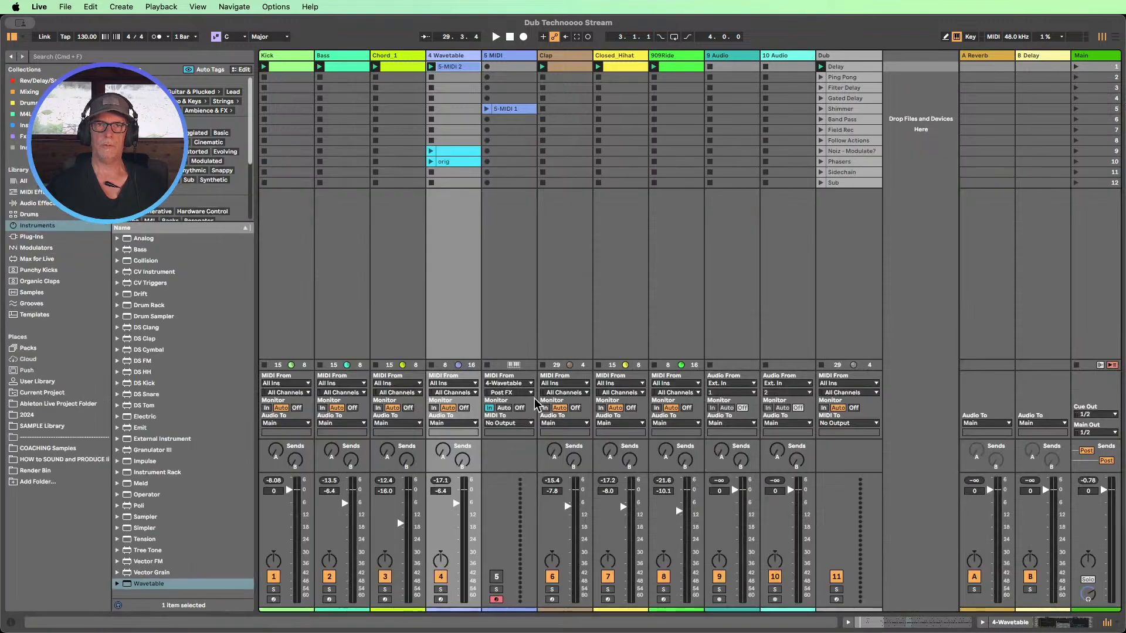
pyautogui.click(431, 67)
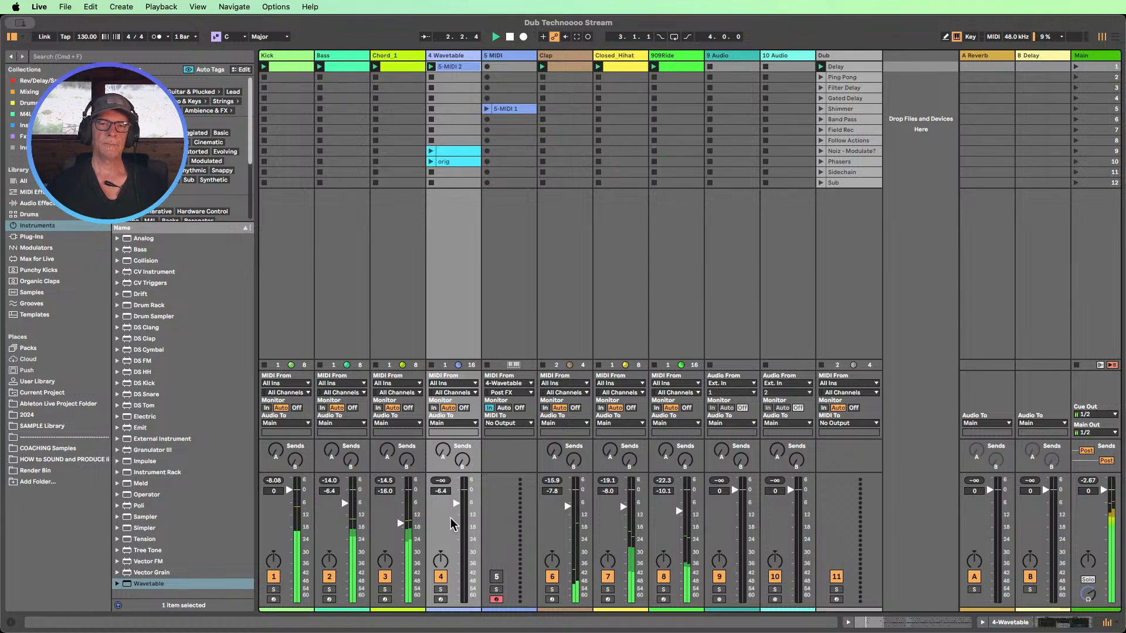
pyautogui.moveTo(456, 503); pyautogui.dragTo(456, 511)
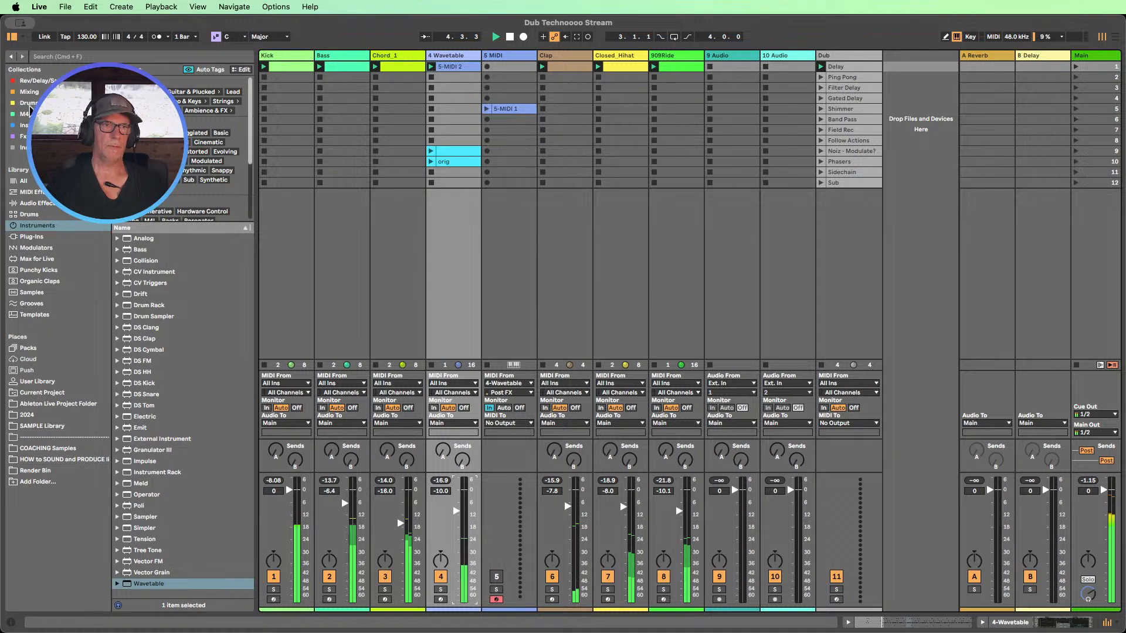
# - Set Wavetable's Osc 1 to position 68 %, fold 10 % and warp 28 %, with LFO 1 modulating its position at -31
pyautogui.click(12, 37)
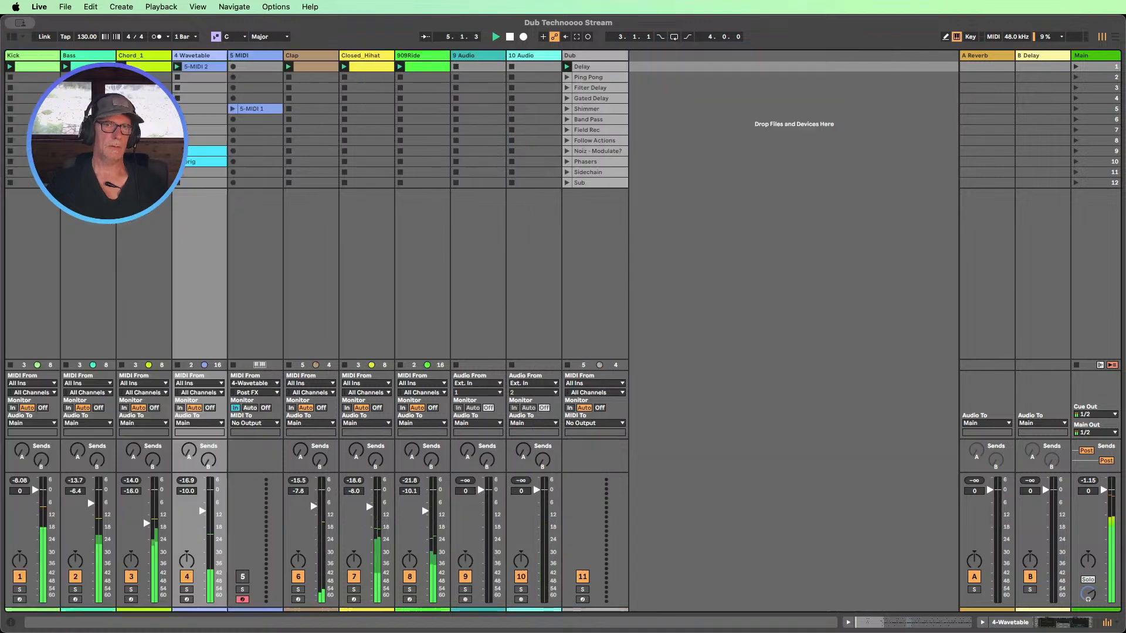
pyautogui.doubleClick(188, 56)
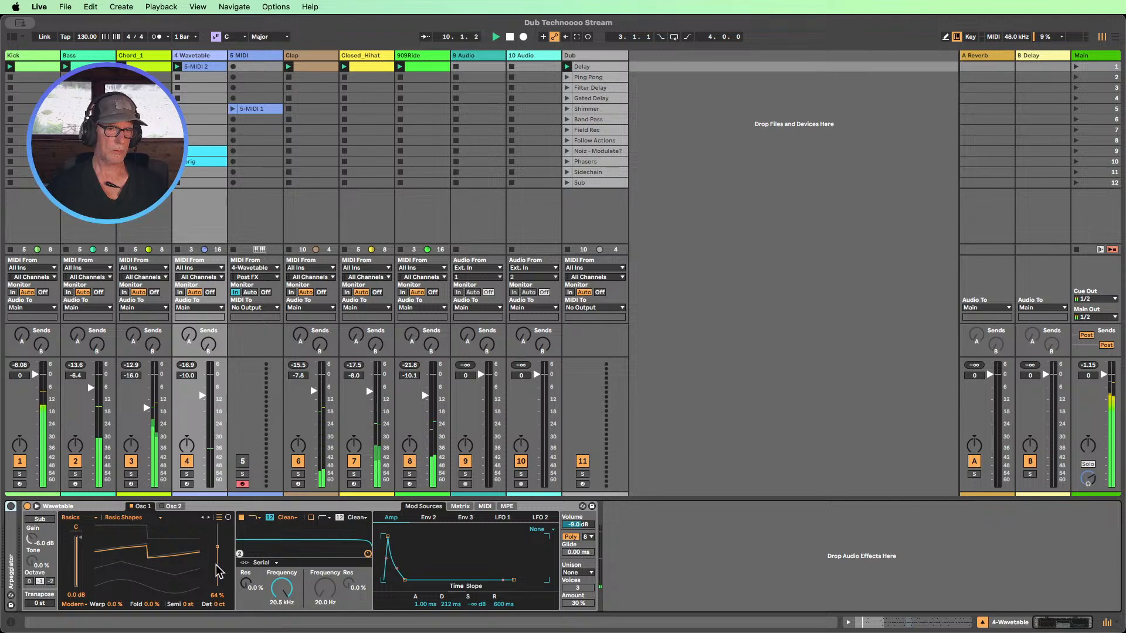
pyautogui.moveTo(218, 551); pyautogui.dragTo(219, 545)
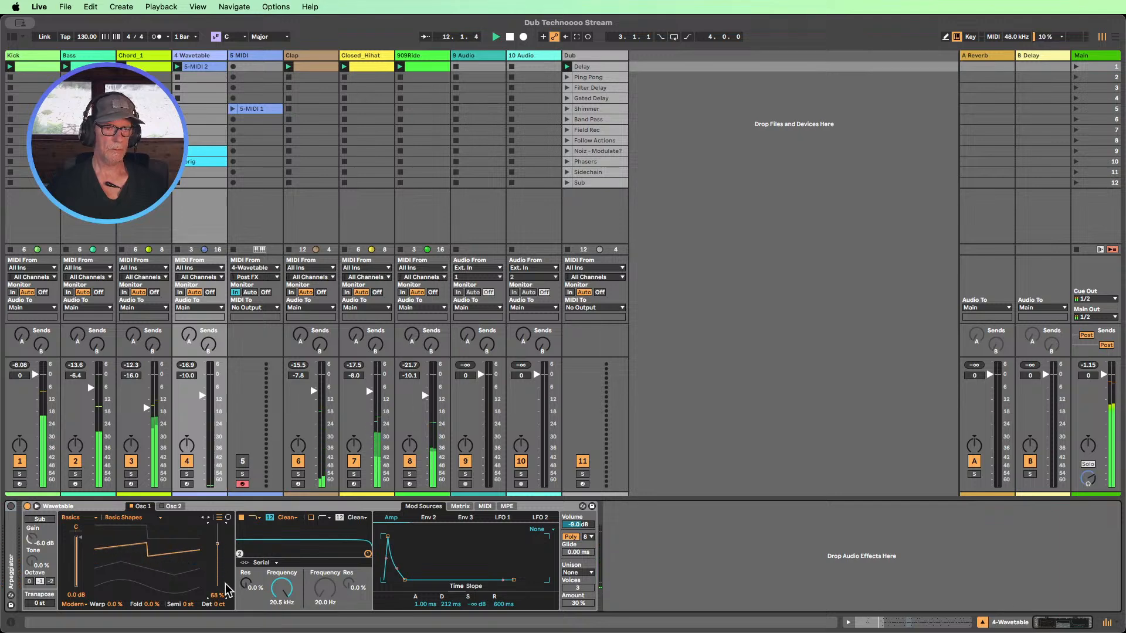
pyautogui.moveTo(147, 603); pyautogui.dragTo(147, 598)
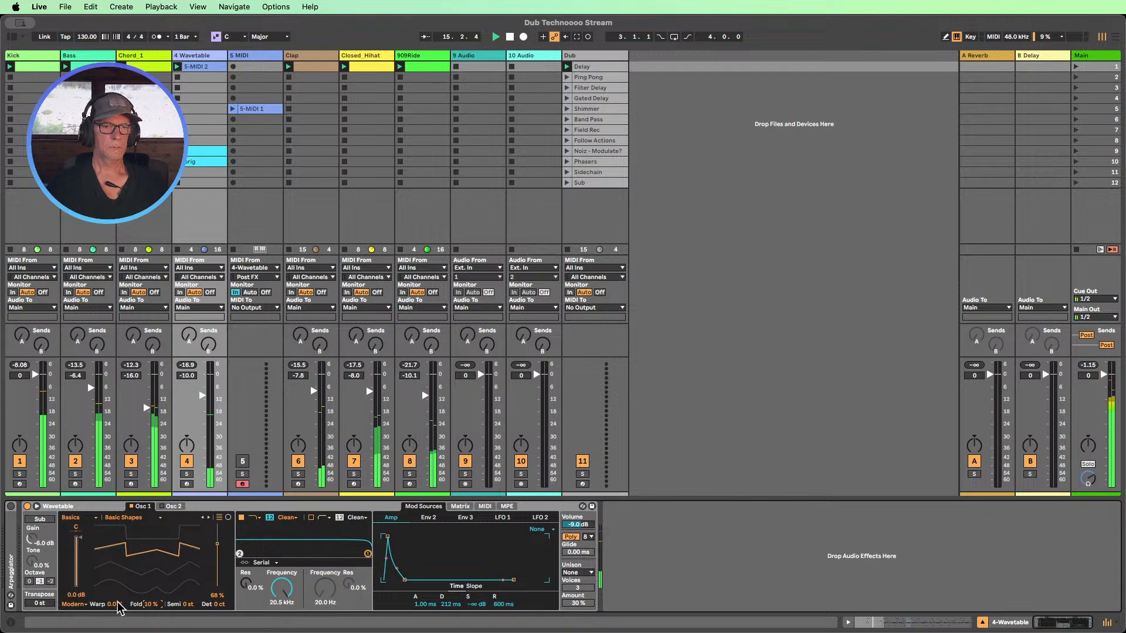
pyautogui.moveTo(114, 603); pyautogui.dragTo(114, 594)
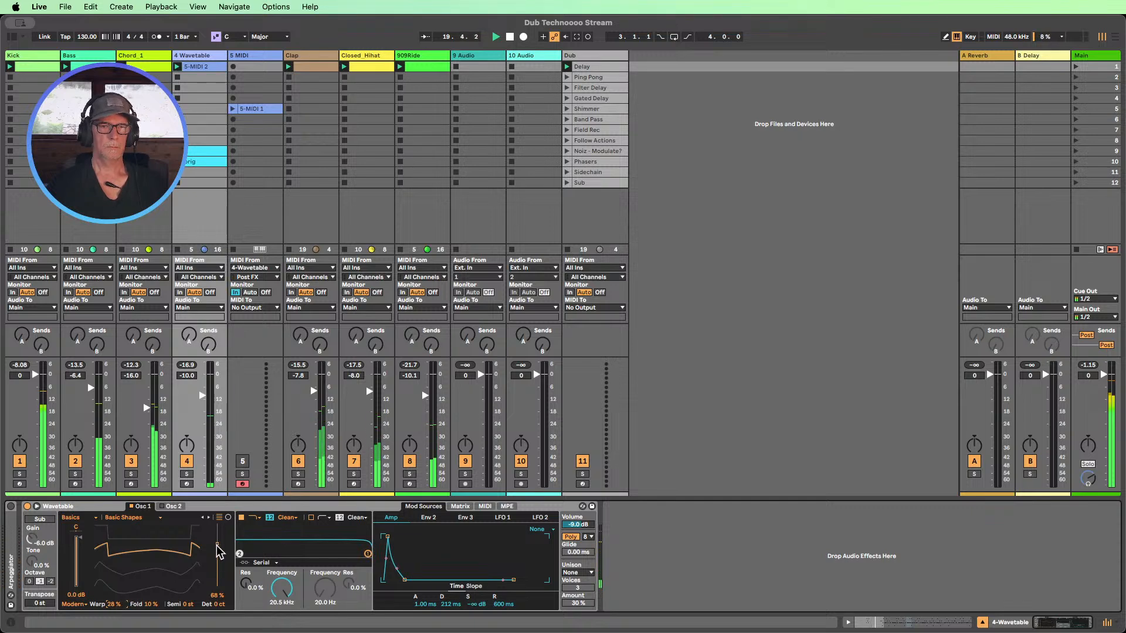
pyautogui.click(460, 506)
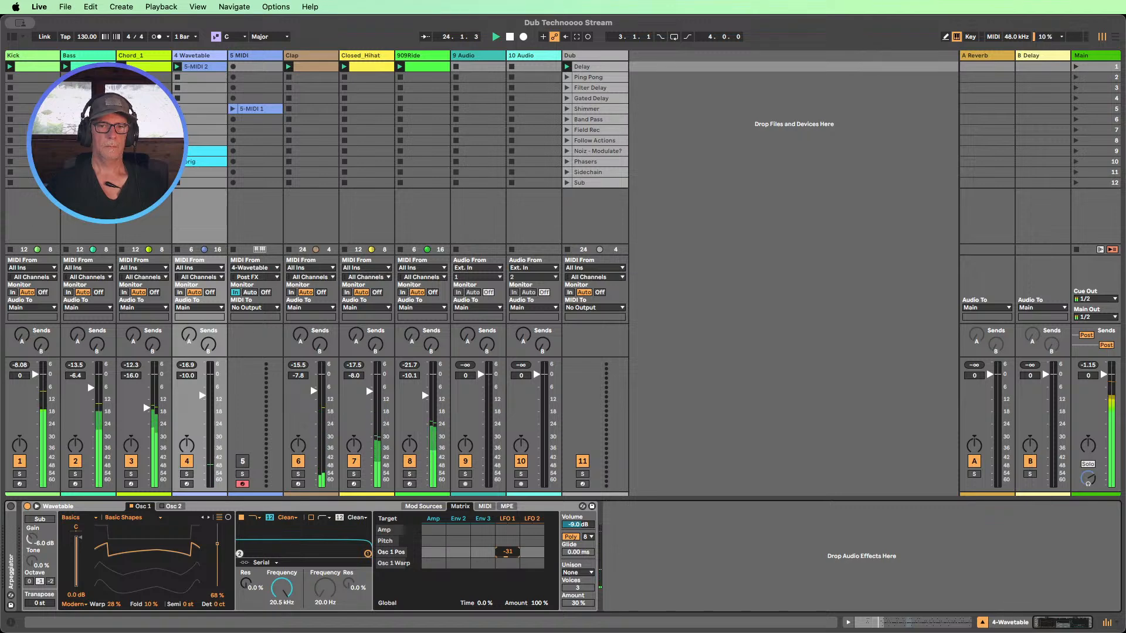
# - Set Wavetable's Filter 1 frequency to 460 Hz and modulate it with Env 2 at an amount of 39
pyautogui.moveTo(281, 588)
pyautogui.mouseDown()
pyautogui.moveTo(281, 631)
pyautogui.moveTo(281, 572)
pyautogui.mouseUp()
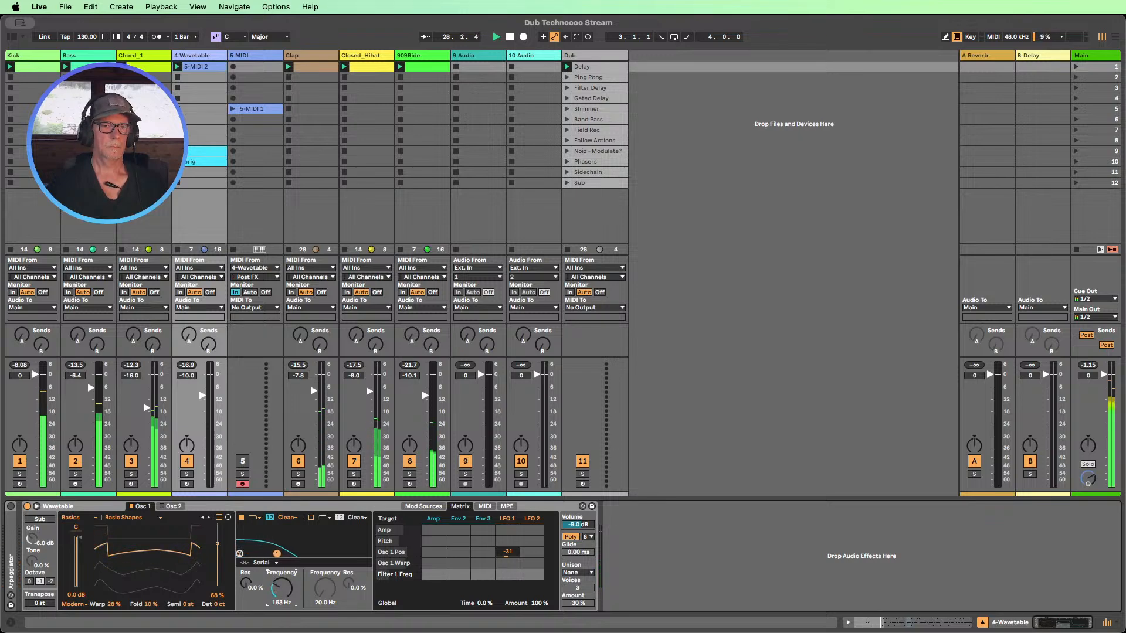
pyautogui.moveTo(280, 569); pyautogui.dragTo(280, 560)
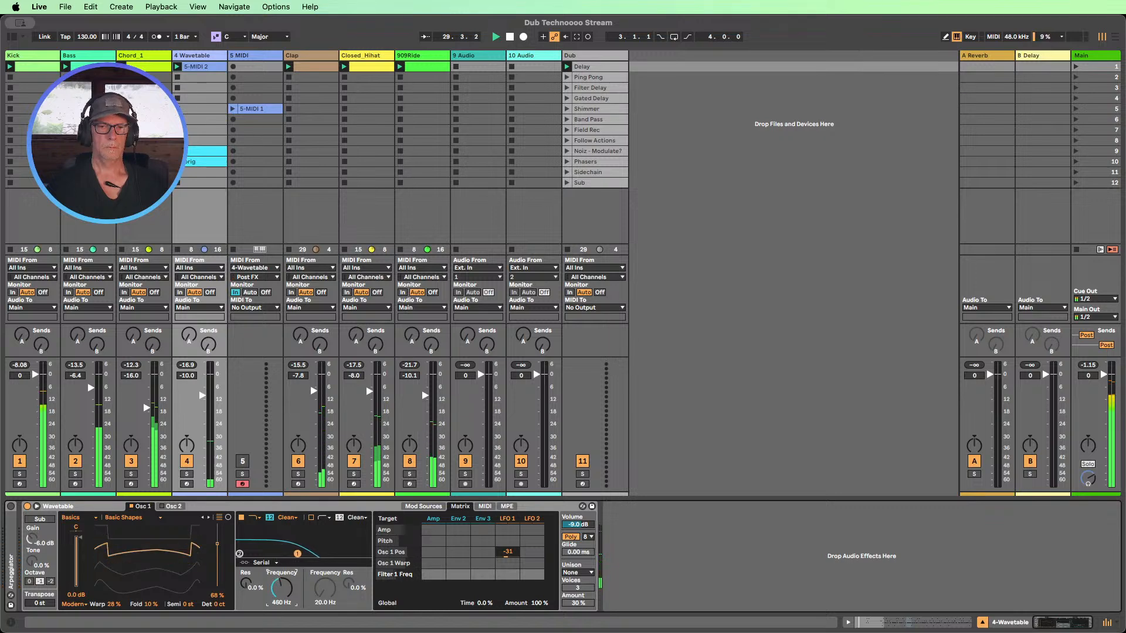
pyautogui.moveTo(459, 574); pyautogui.dragTo(458, 563)
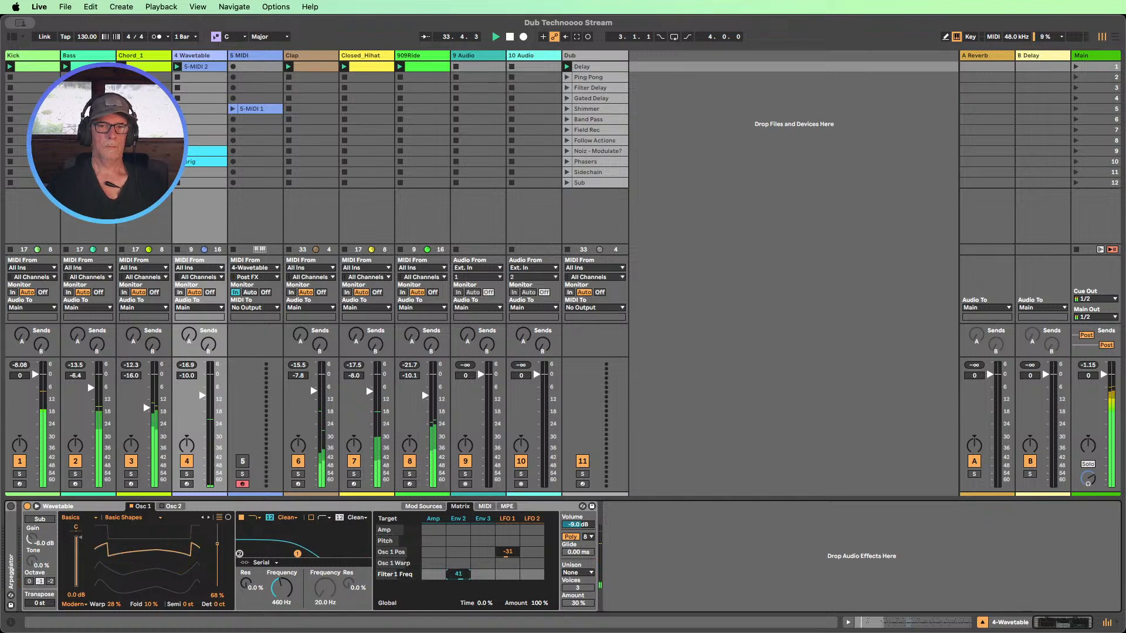
# - Enable the sub oscillator, set Osc 1 position to 78 %, and set Filter 1 to 145 Hz, 32 % resonance and Env 2 amount 30
pyautogui.click(52, 521)
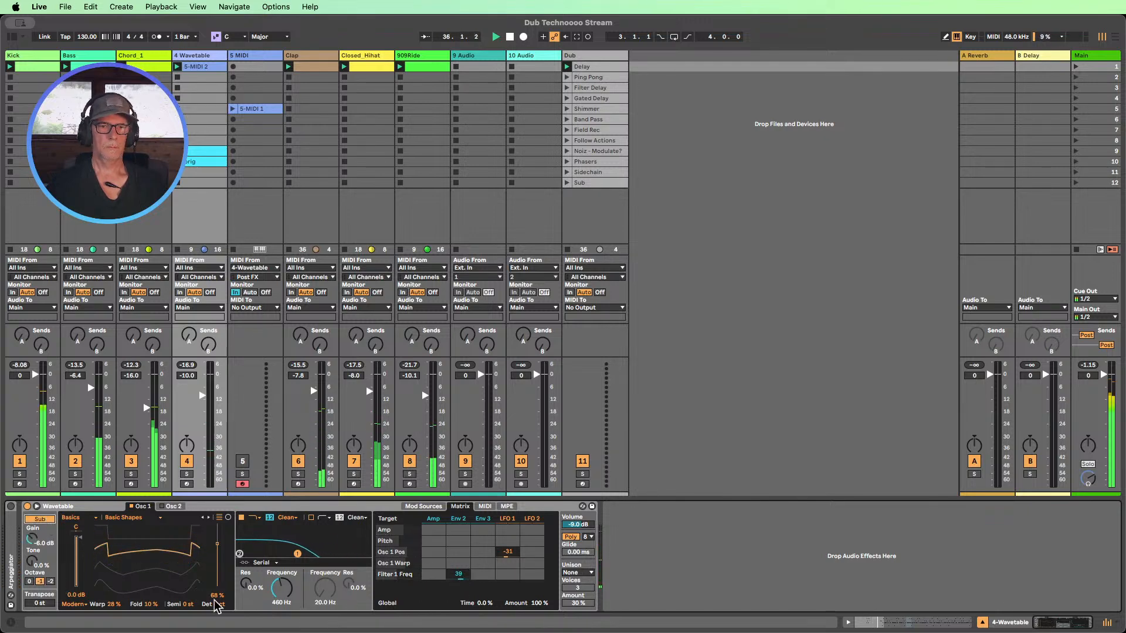
pyautogui.moveTo(280, 589); pyautogui.dragTo(246, 576)
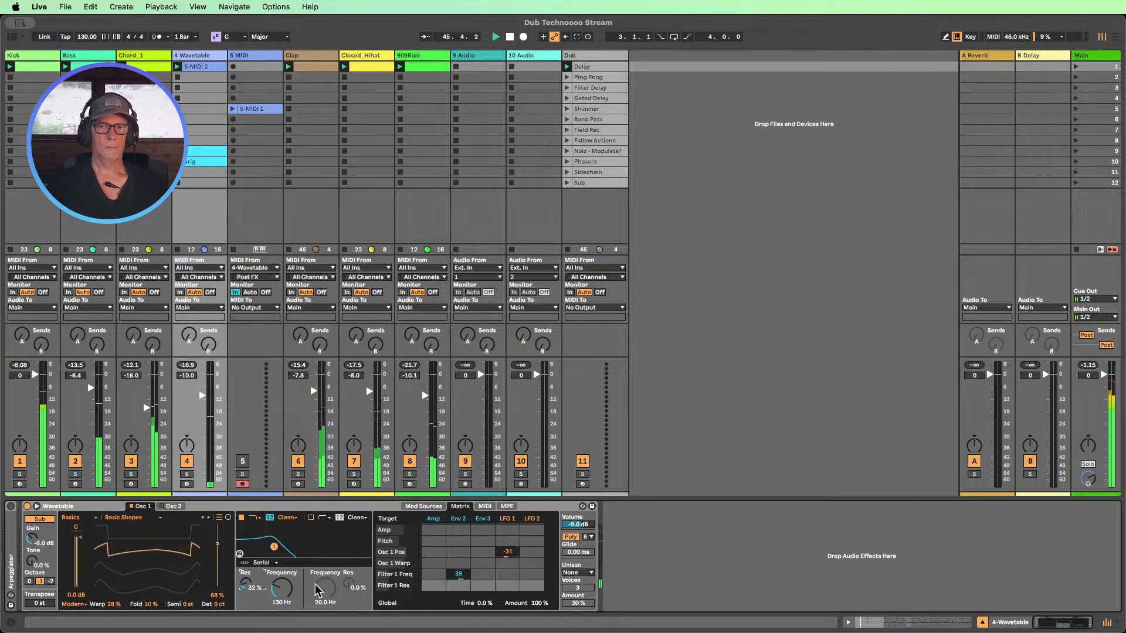
pyautogui.moveTo(459, 574); pyautogui.dragTo(458, 578)
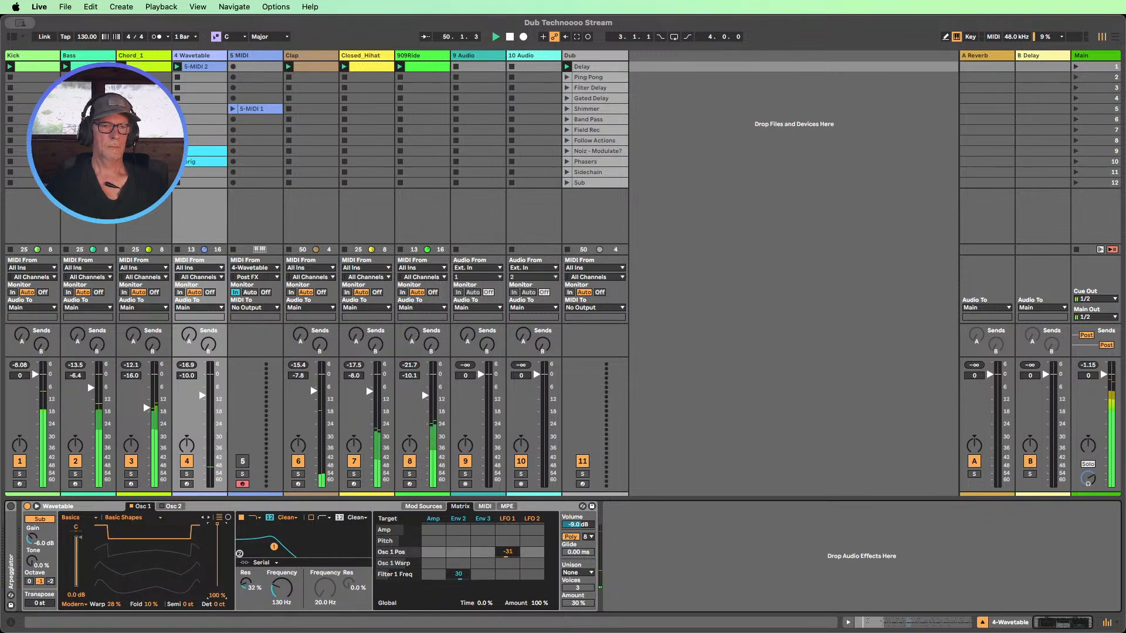
pyautogui.moveTo(217, 524); pyautogui.dragTo(217, 550)
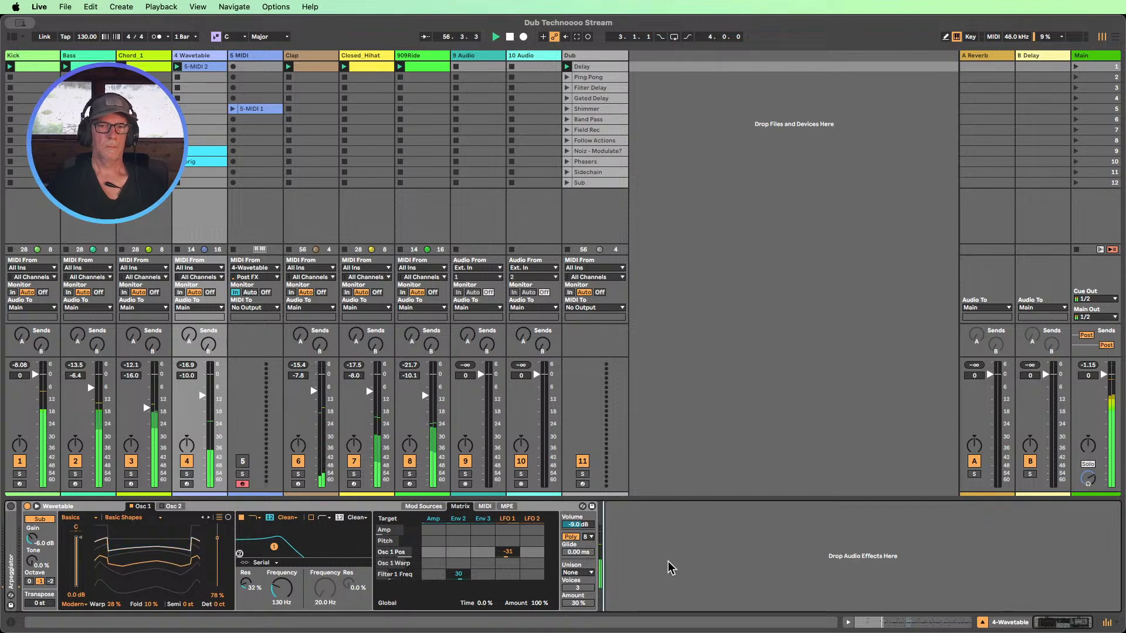
pyautogui.moveTo(280, 587)
pyautogui.mouseDown()
pyautogui.moveTo(281, 610)
pyautogui.moveTo(281, 591)
pyautogui.mouseUp()
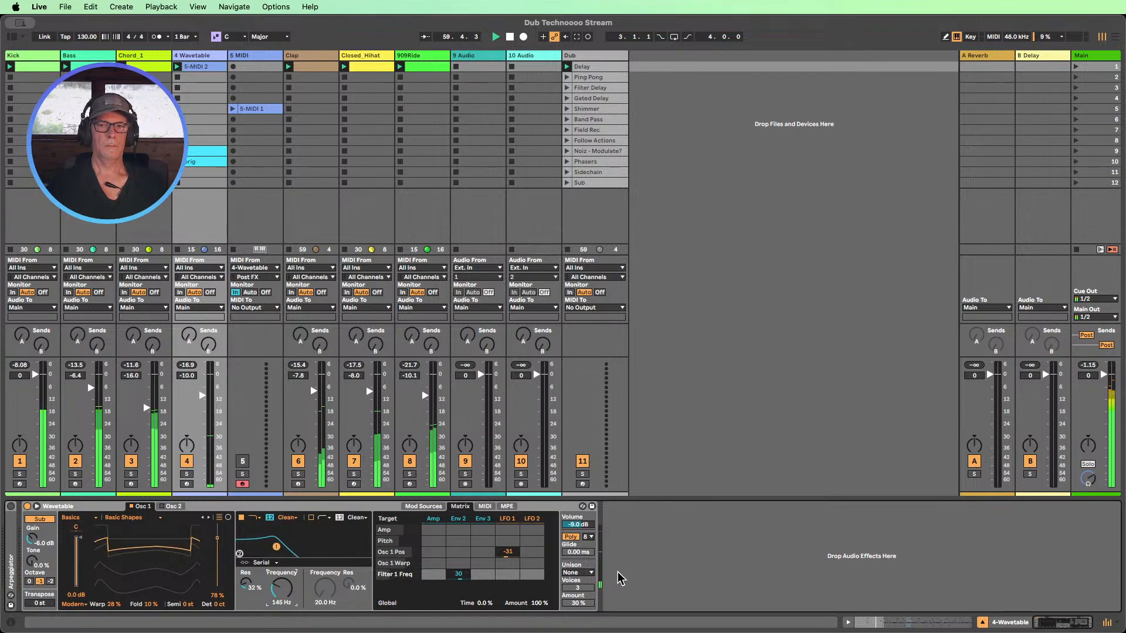
# - Set Wavetable's unison mode to Shimmer and lower the Filter 1 frequency to 56.9 Hz
pyautogui.click(598, 575)
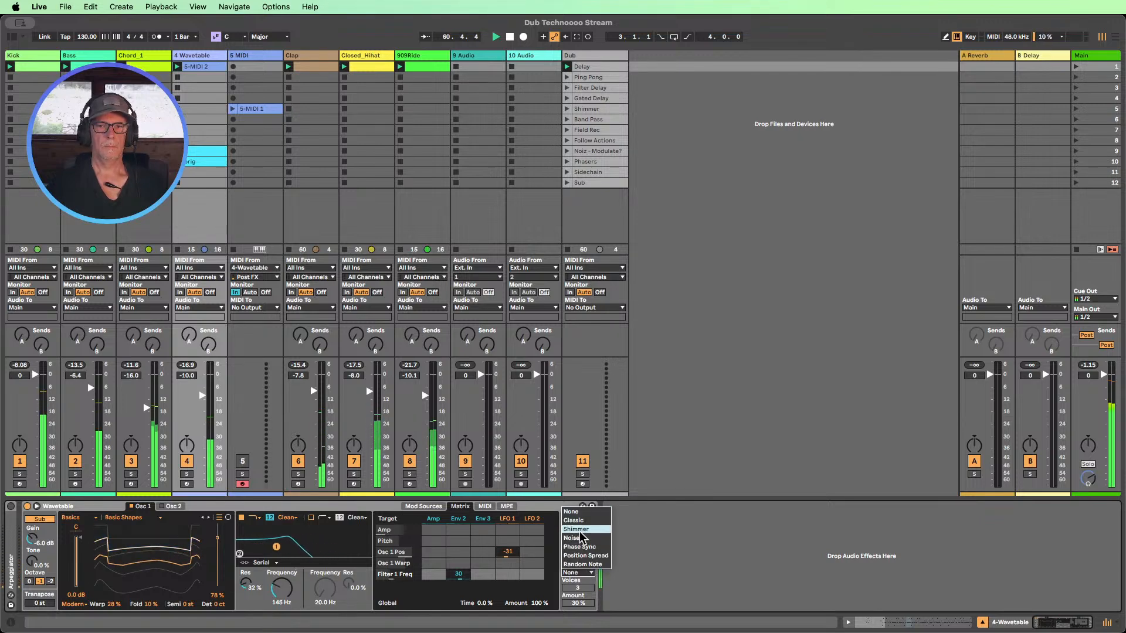
pyautogui.click(578, 588)
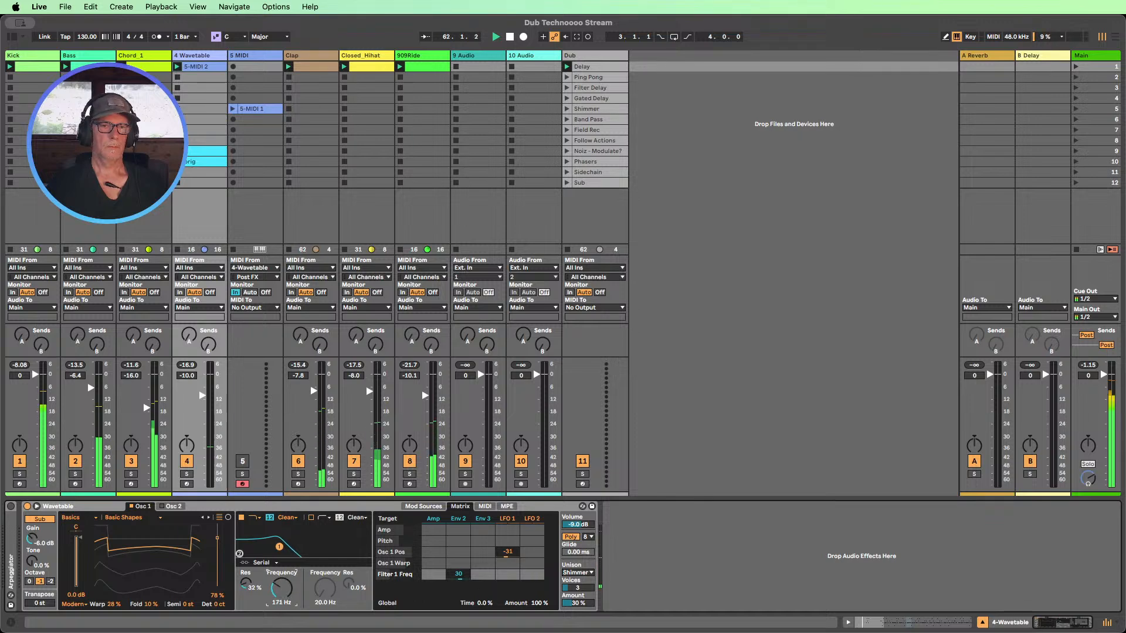
pyautogui.moveTo(280, 587); pyautogui.dragTo(281, 599)
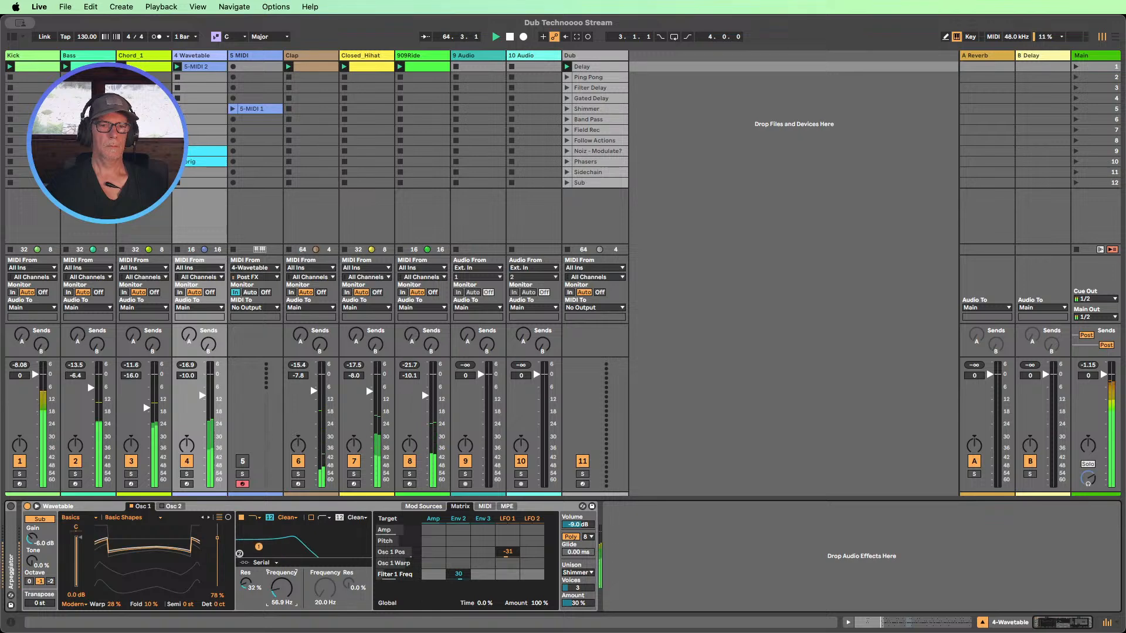
# - Detune Wavetable's Osc 1 by 10 ct and stop playback
pyautogui.click(221, 605)
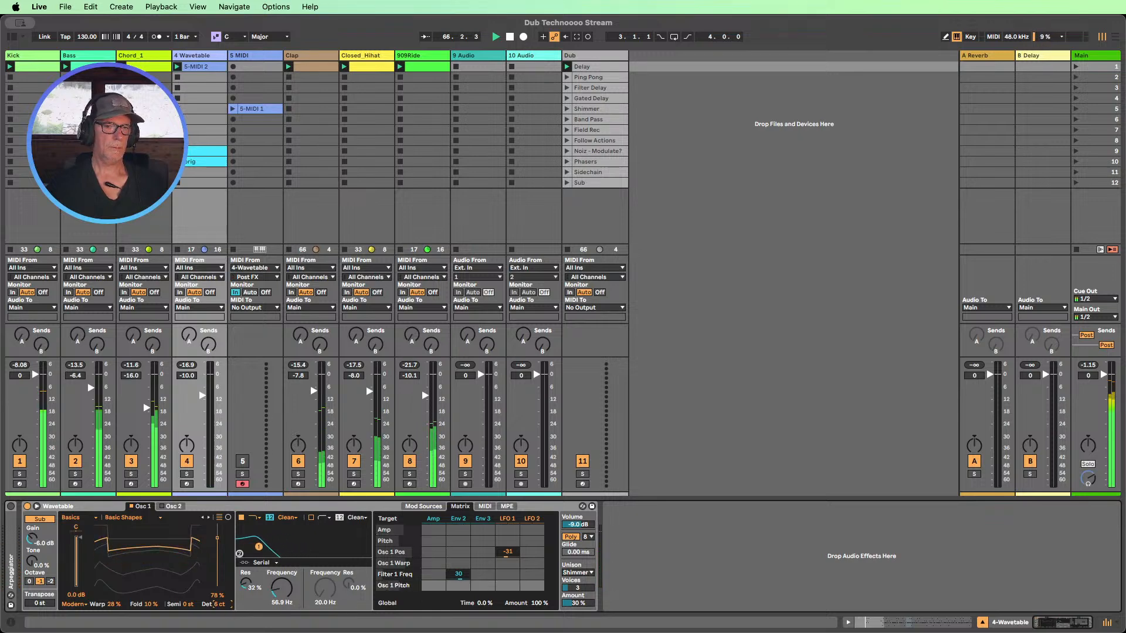
pyautogui.moveTo(220, 604); pyautogui.dragTo(226, 607)
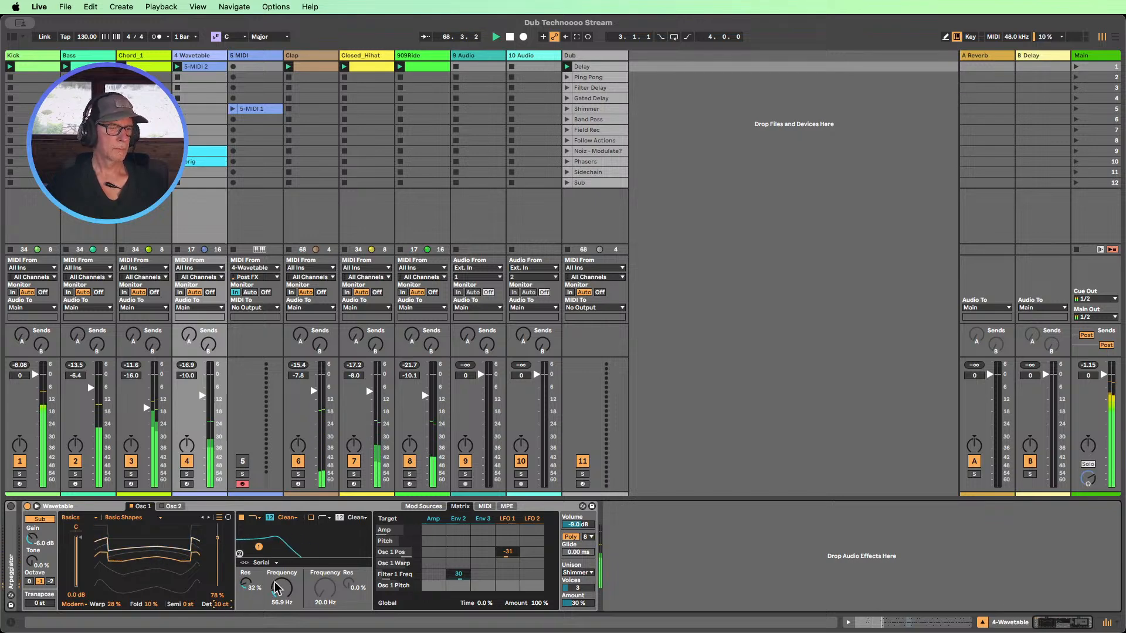
pyautogui.click(509, 37)
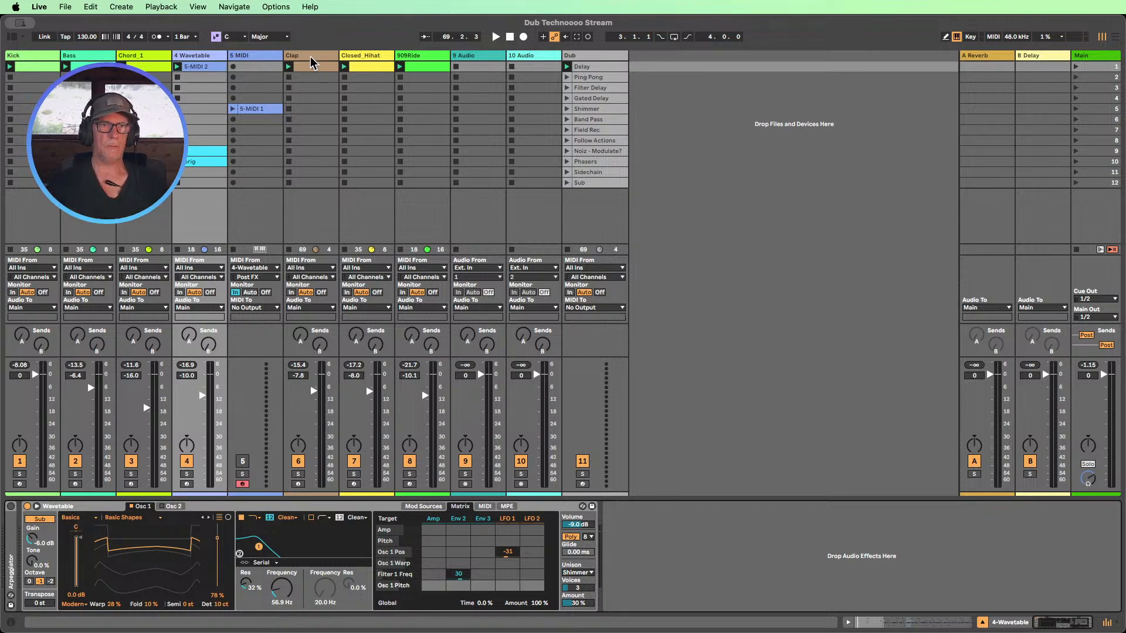
# - Move the Clap, Closed_Hihat and 909Ride tracks between Bass and Chord_1, and launch the first scene
pyautogui.moveTo(311, 59); pyautogui.dragTo(118, 57)
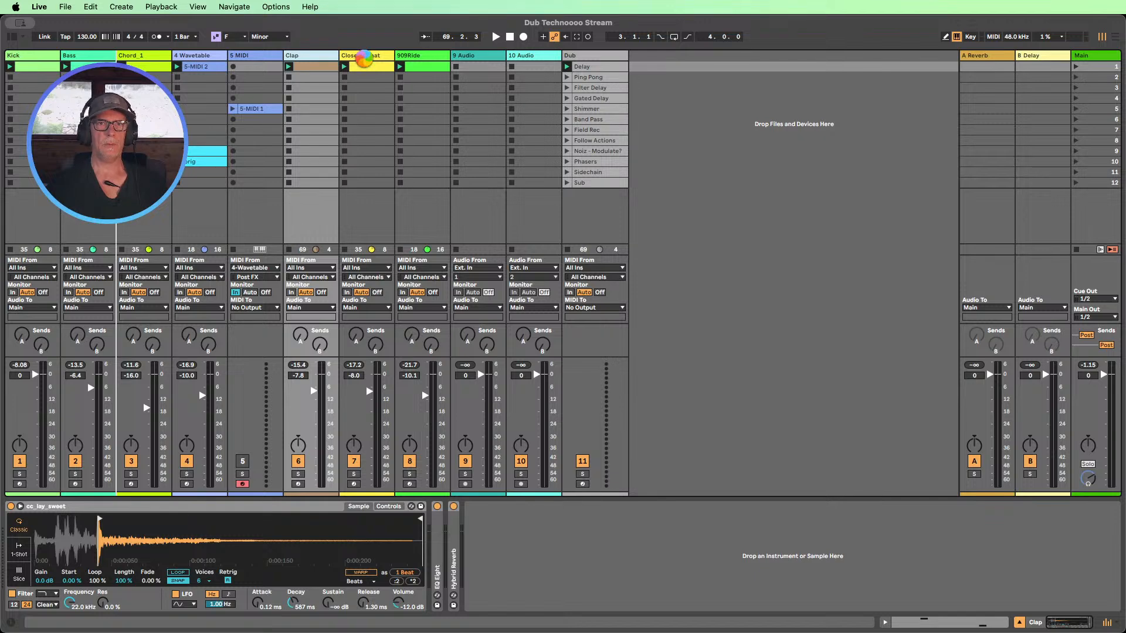
pyautogui.moveTo(364, 60); pyautogui.dragTo(176, 61)
pyautogui.moveTo(413, 59); pyautogui.dragTo(246, 65)
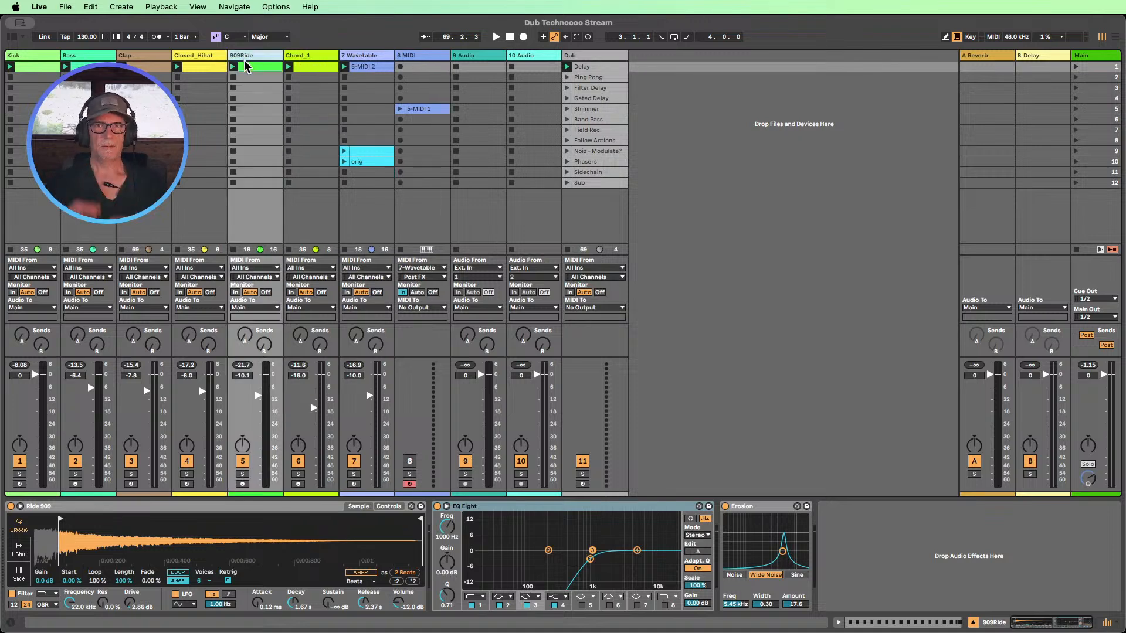
pyautogui.click(1076, 67)
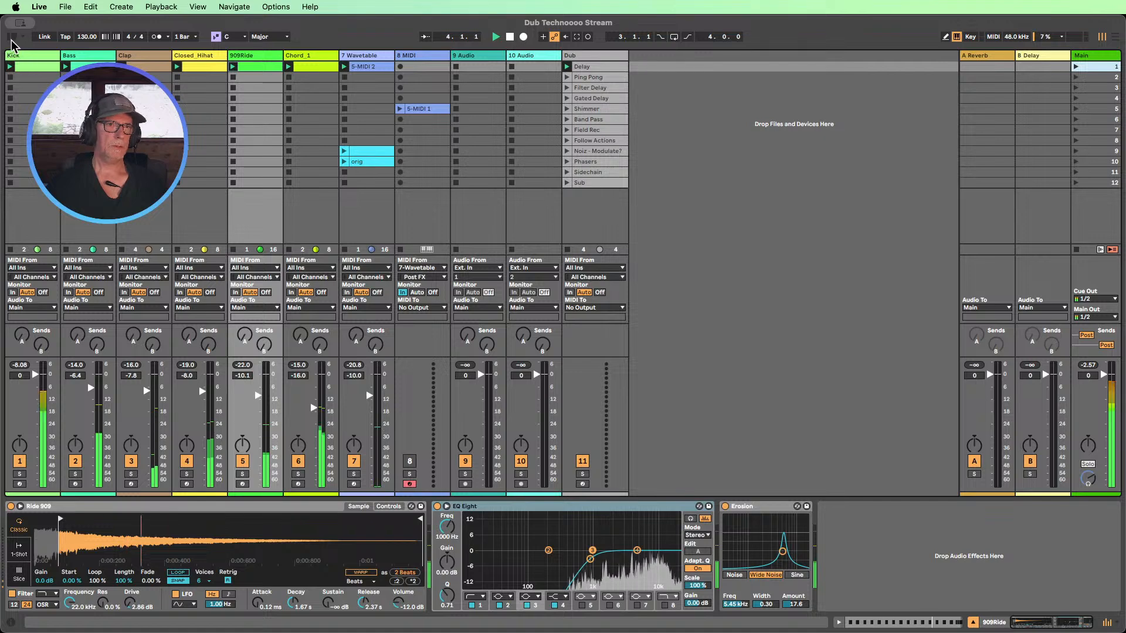
# - Raise the Wavetable track's Filter 1 frequency to 202 Hz and lower the 909Ride track volume to -17.0 dB
pyautogui.click(364, 55)
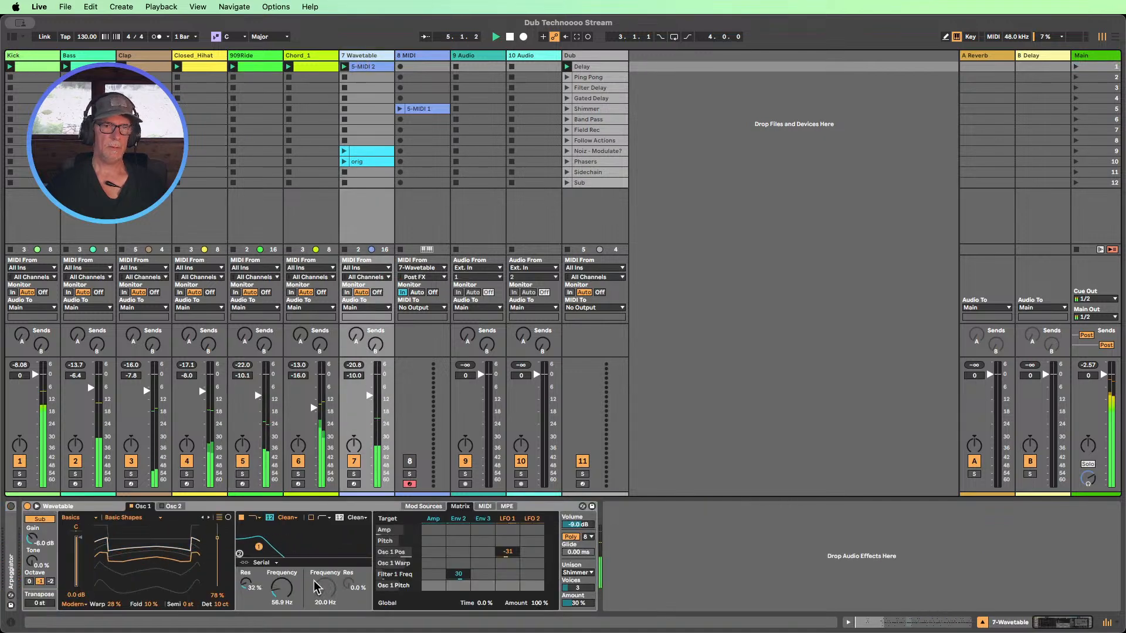
pyautogui.moveTo(281, 588); pyautogui.dragTo(281, 578)
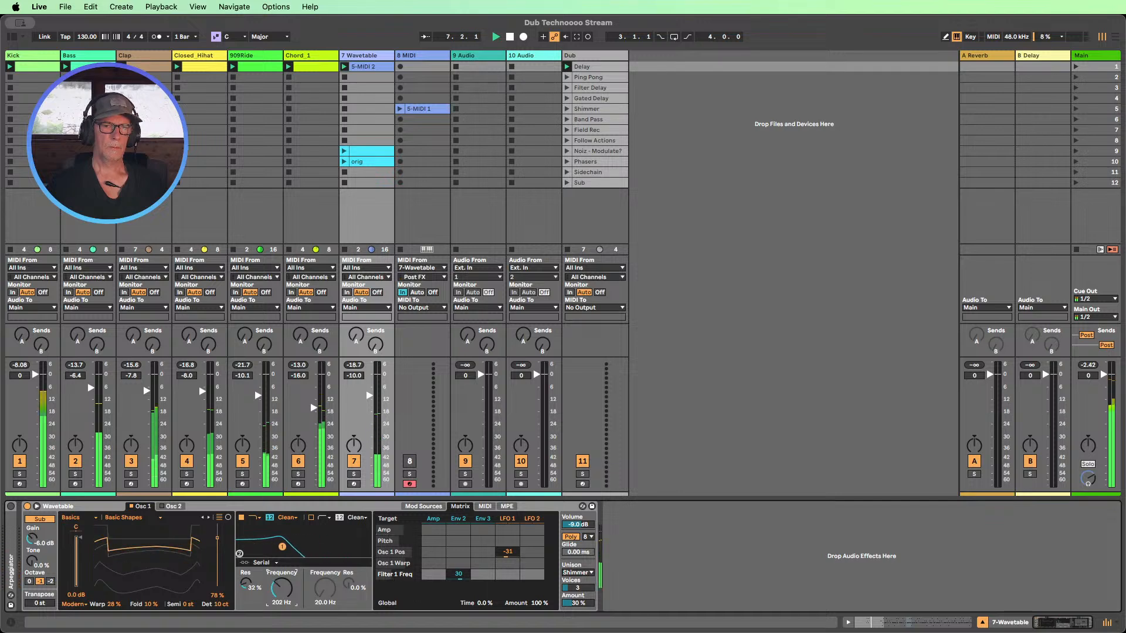
pyautogui.click(15, 37)
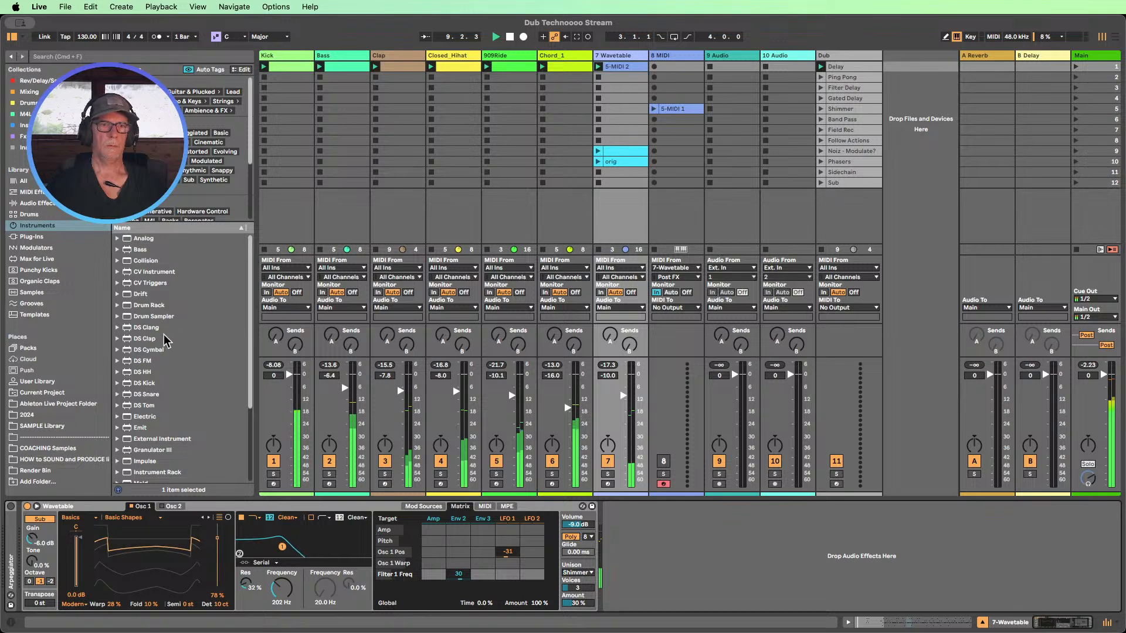
pyautogui.scroll(-3, 165, 352)
pyautogui.scroll(-3, 164, 367)
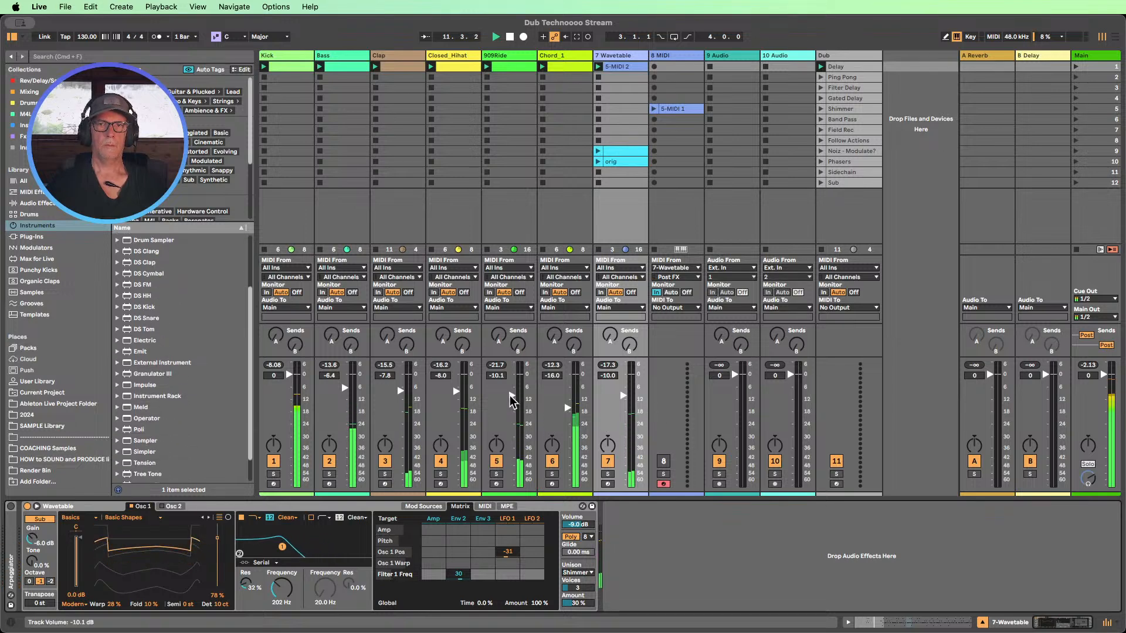
pyautogui.moveTo(511, 401)
pyautogui.mouseDown()
pyautogui.moveTo(512, 420)
pyautogui.moveTo(512, 410)
pyautogui.mouseUp()
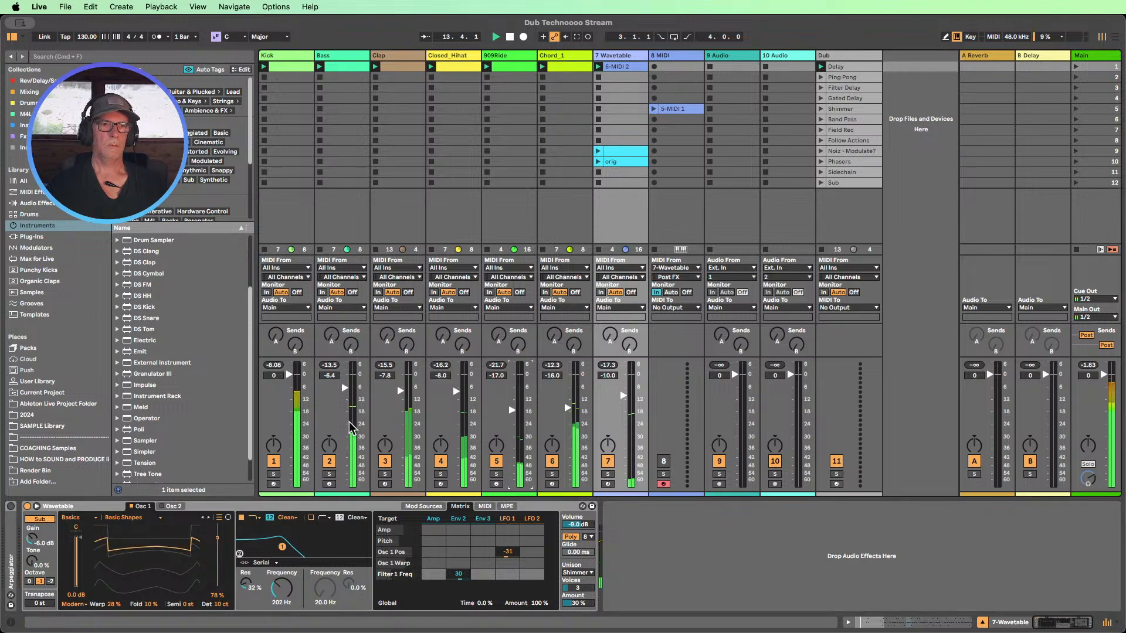
# - Add an Echo effect after Wavetable, with 11 dB of input gain and Ping Pong mode
pyautogui.scroll(4, 167, 340)
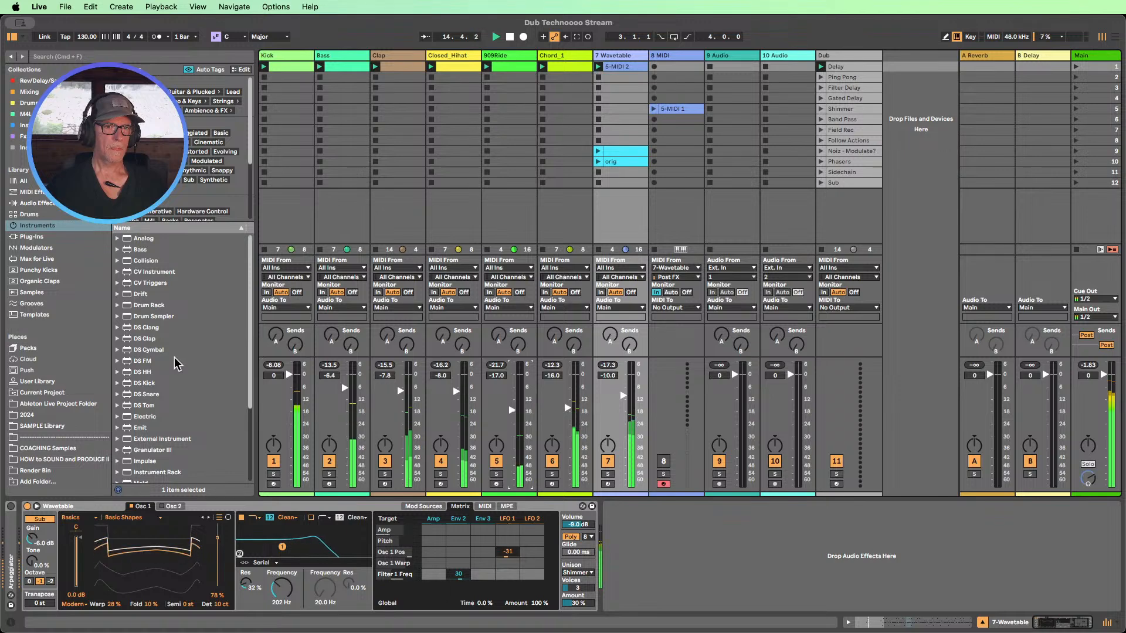
pyautogui.click(41, 204)
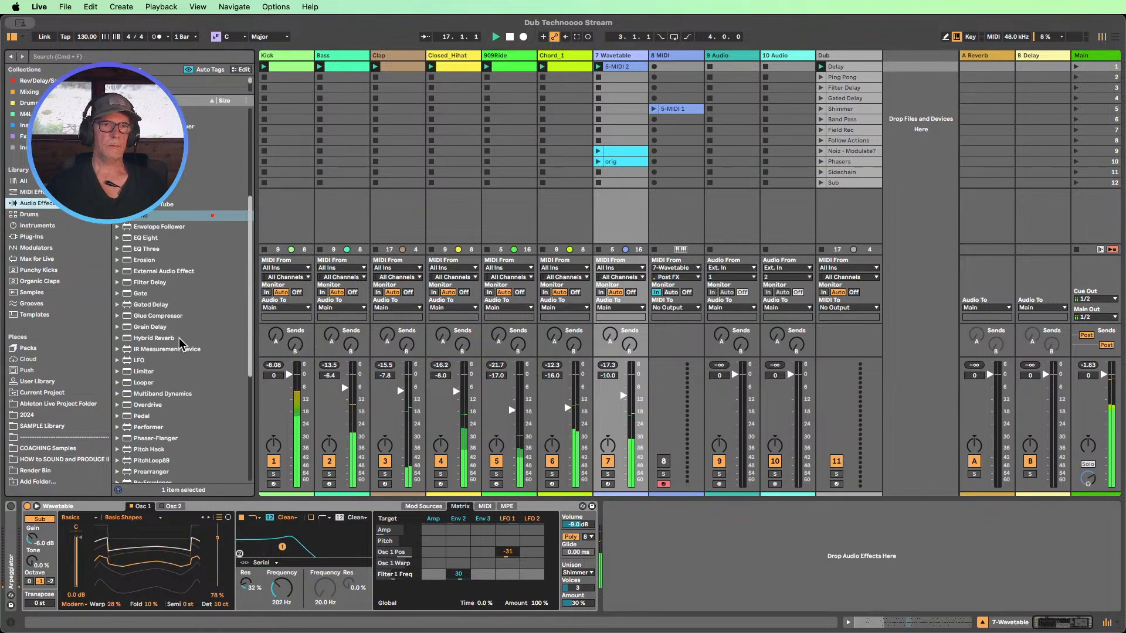
pyautogui.moveTo(147, 215); pyautogui.dragTo(773, 589)
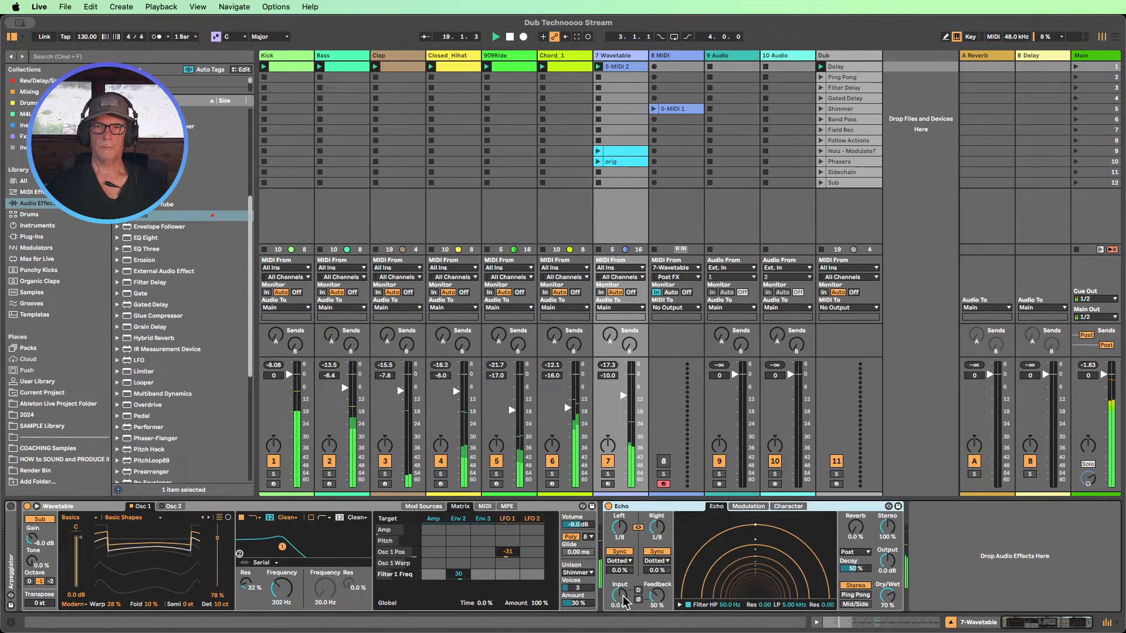
pyautogui.moveTo(624, 601); pyautogui.dragTo(623, 574)
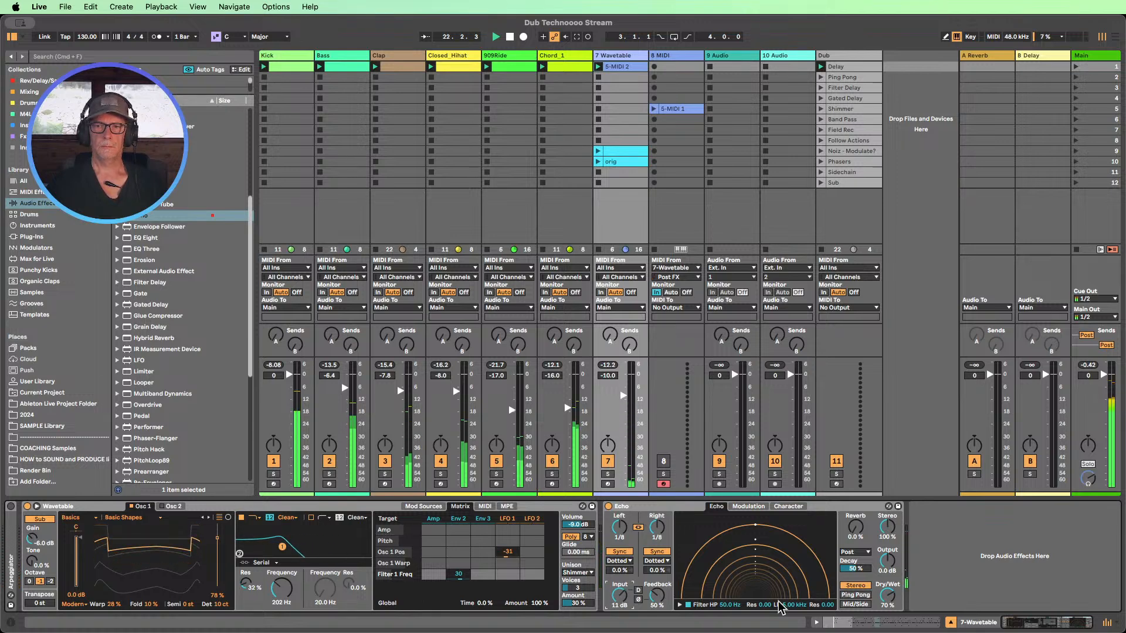
pyautogui.click(856, 595)
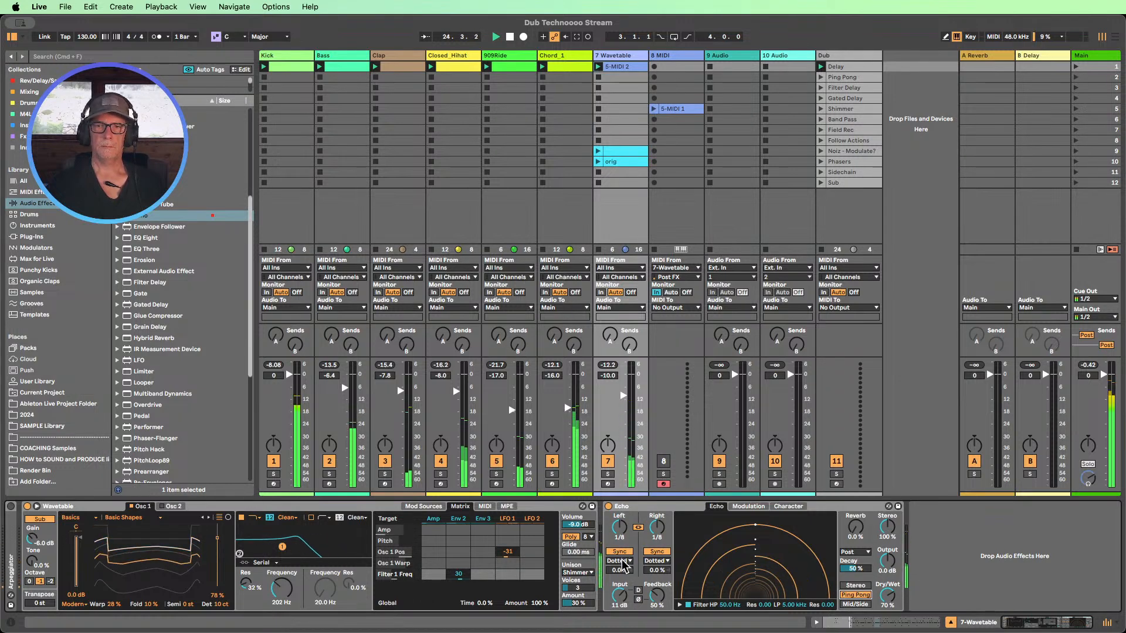
# - Set Echo's high-pass filter to 227 Hz and feedback to 78 %, and raise Wavetable's Filter 1 frequency to 251 Hz
pyautogui.click(679, 605)
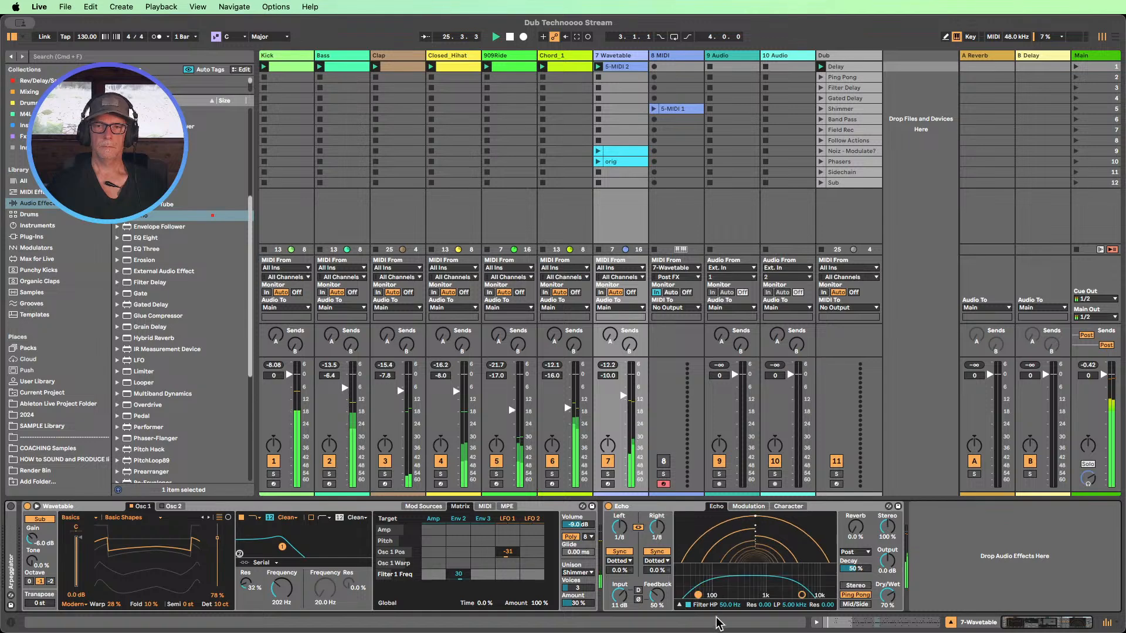
pyautogui.moveTo(707, 605); pyautogui.dragTo(657, 587)
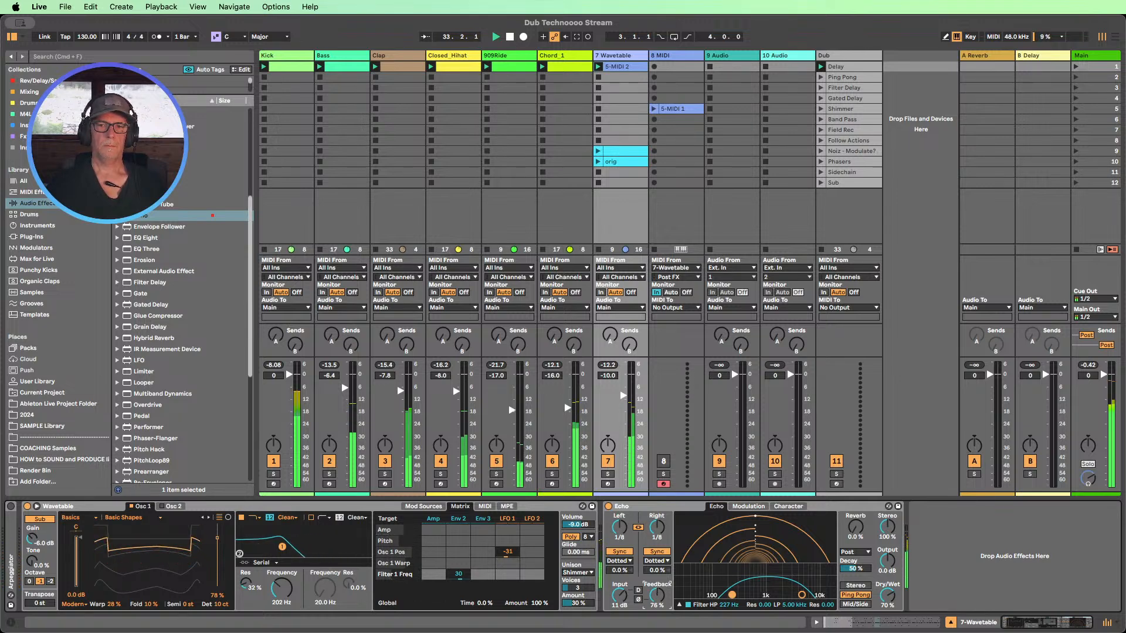
pyautogui.moveTo(278, 595); pyautogui.dragTo(278, 582)
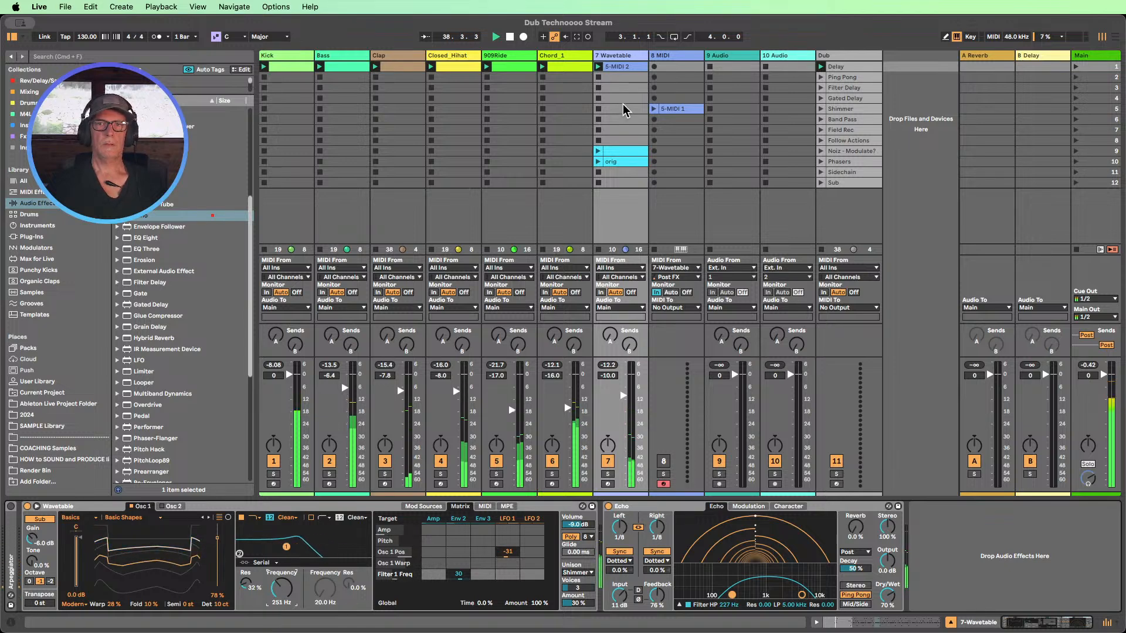
# - Try all notes of the Wavetable track's 5-MIDI 2 clip one semitone lower, and transpose them back up
pyautogui.doubleClick(618, 69)
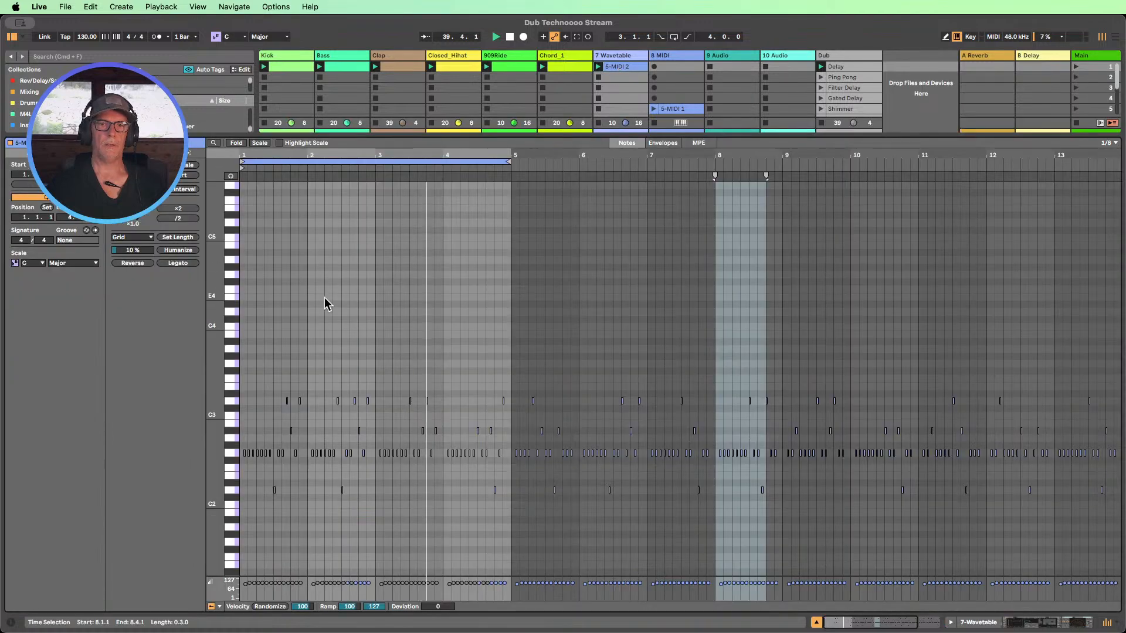
pyautogui.moveTo(213, 409); pyautogui.dragTo(262, 404)
pyautogui.moveTo(291, 155)
pyautogui.mouseDown()
pyautogui.moveTo(305, 216)
pyautogui.moveTo(302, 190)
pyautogui.moveTo(304, 202)
pyautogui.mouseUp()
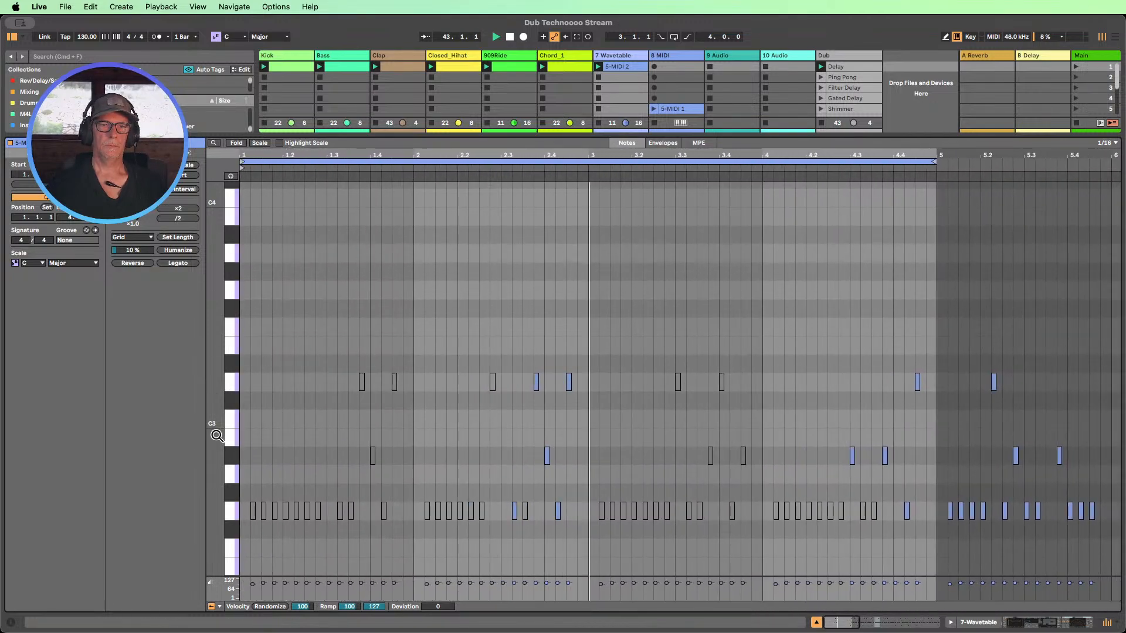
pyautogui.moveTo(201, 428); pyautogui.dragTo(253, 482)
pyautogui.press('super+a')
pyautogui.press('Down')
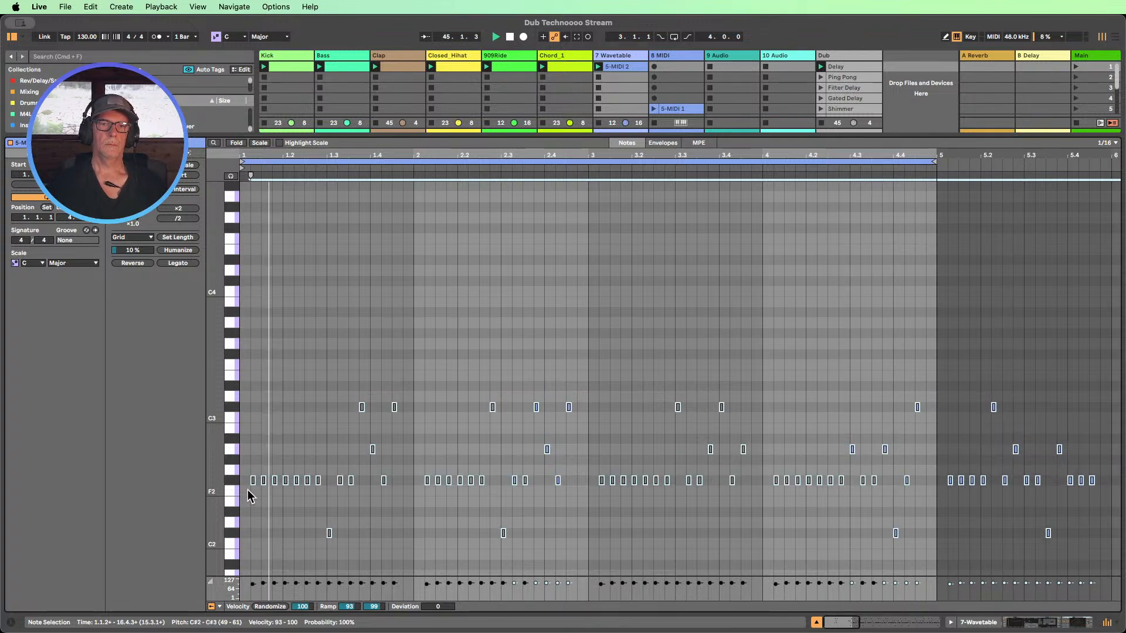
pyautogui.press('Up')
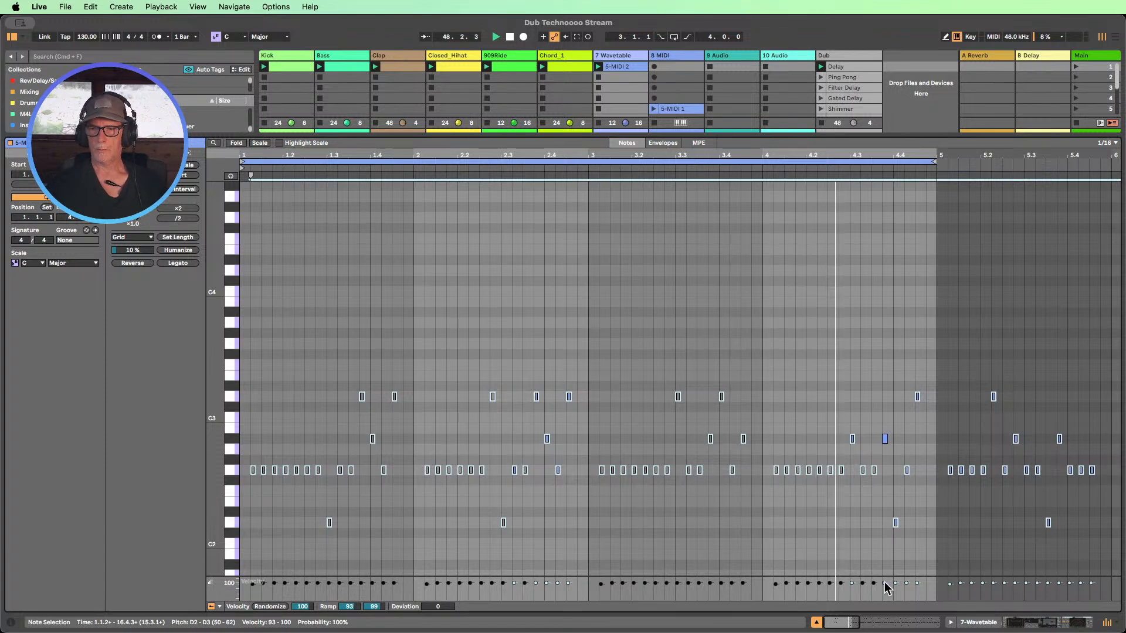
# - Transpose Wavetable's sub oscillator to -7 st and set the amp envelope to 34.0 ms attack, 127 ms decay, -19 dB sustain and 1.59 s release
pyautogui.click(1011, 623)
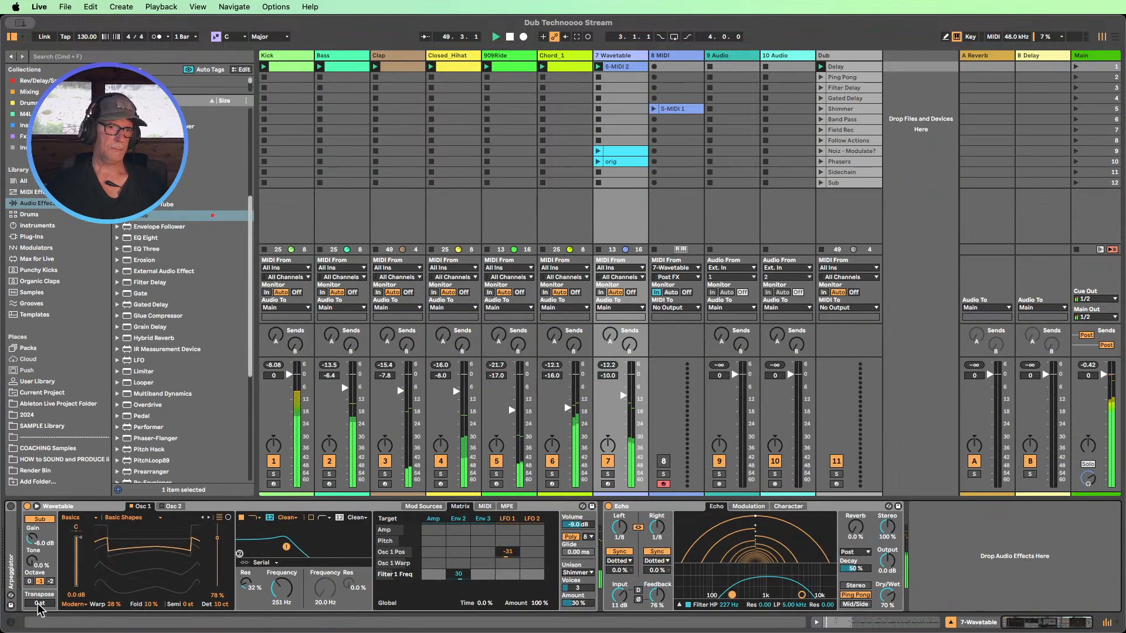
pyautogui.moveTo(39, 604); pyautogui.dragTo(39, 612)
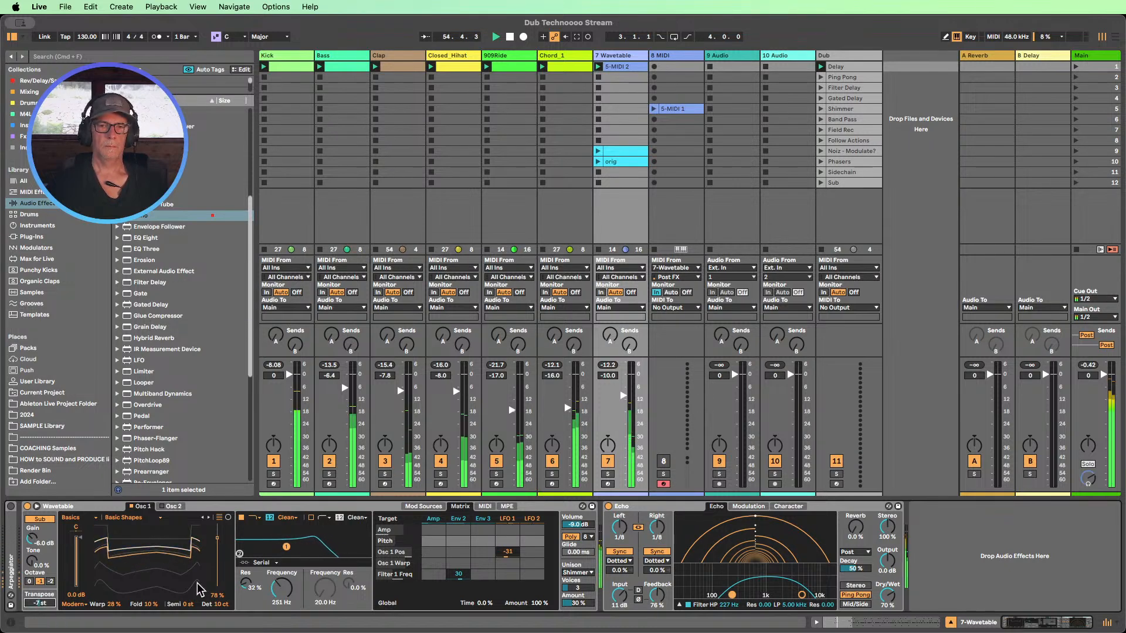
pyautogui.click(432, 519)
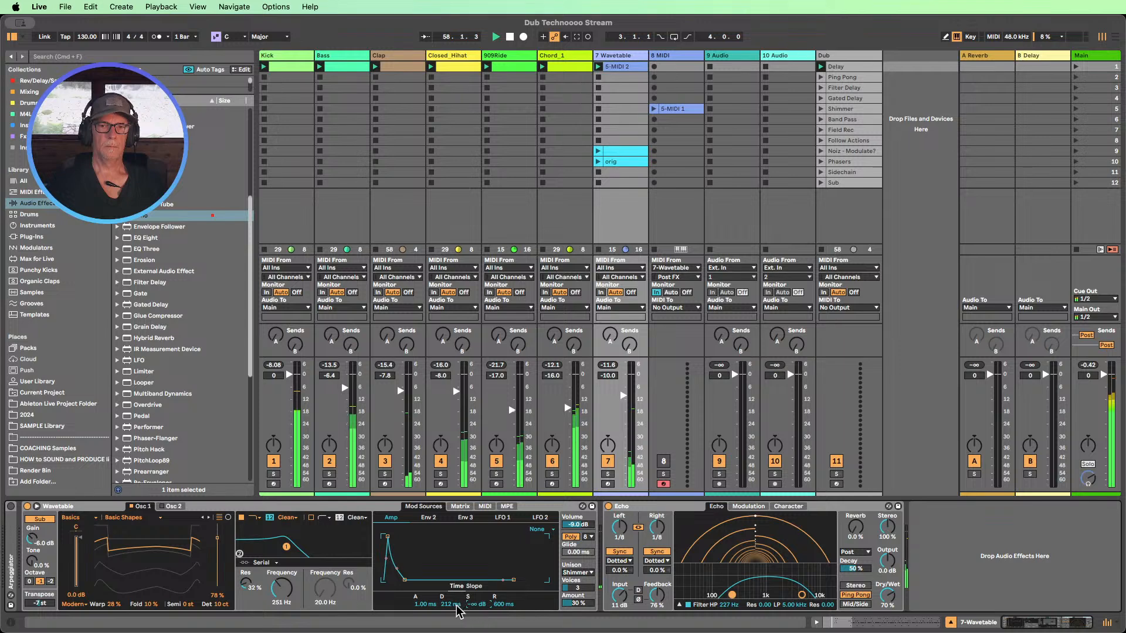
pyautogui.moveTo(451, 605); pyautogui.dragTo(424, 587)
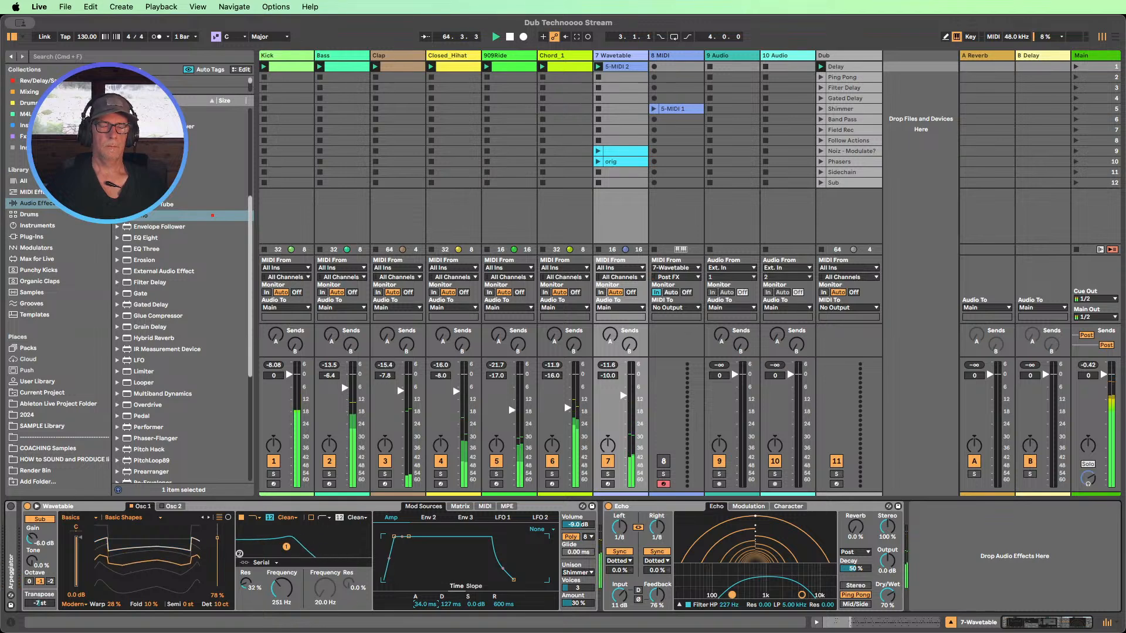
pyautogui.moveTo(496, 604)
pyautogui.mouseDown()
pyautogui.moveTo(496, 571)
pyautogui.moveTo(496, 589)
pyautogui.mouseUp()
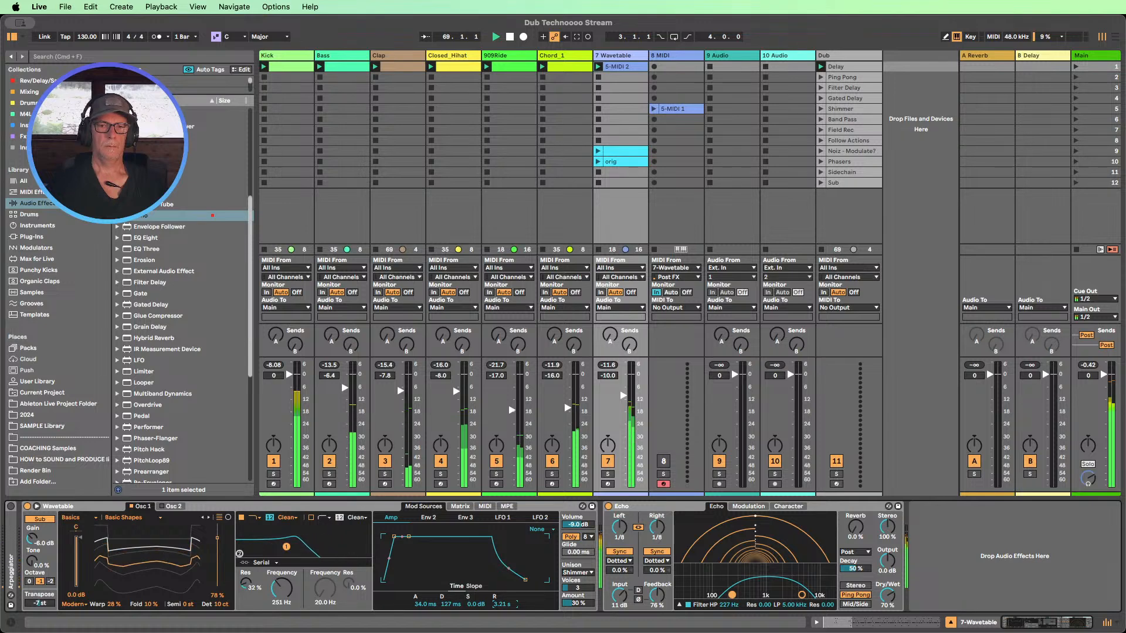
pyautogui.moveTo(496, 588); pyautogui.dragTo(468, 631)
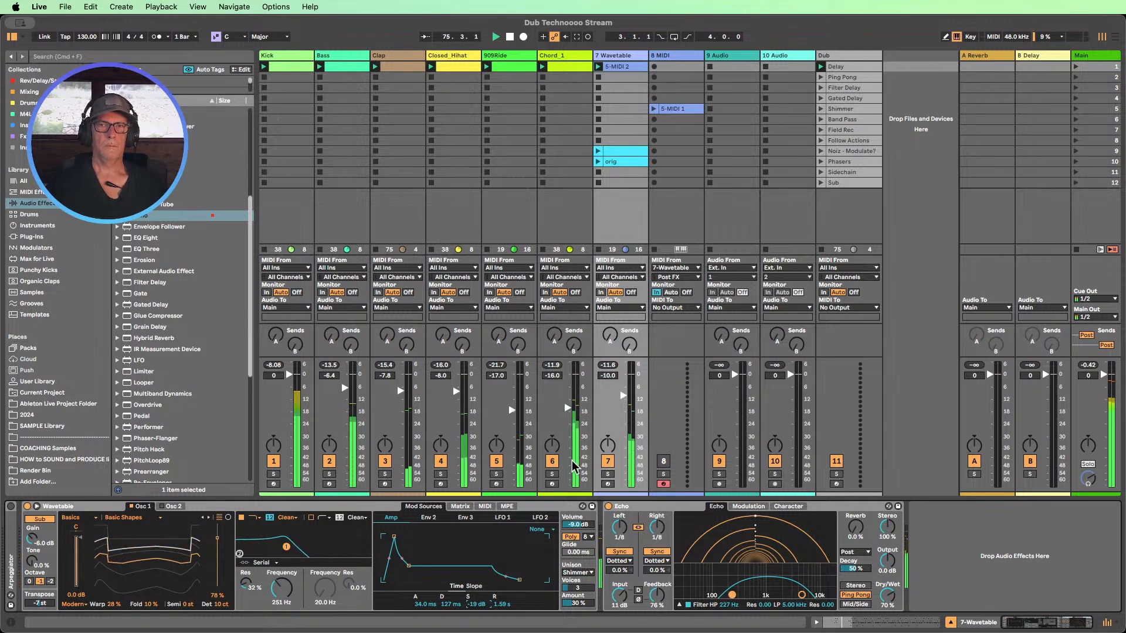
# - Fold Echo and insert Roar between Wavetable and Echo, with a Stage 1 amount of 17 % and a feedback amount of 23 %
pyautogui.scroll(5, 220, 294)
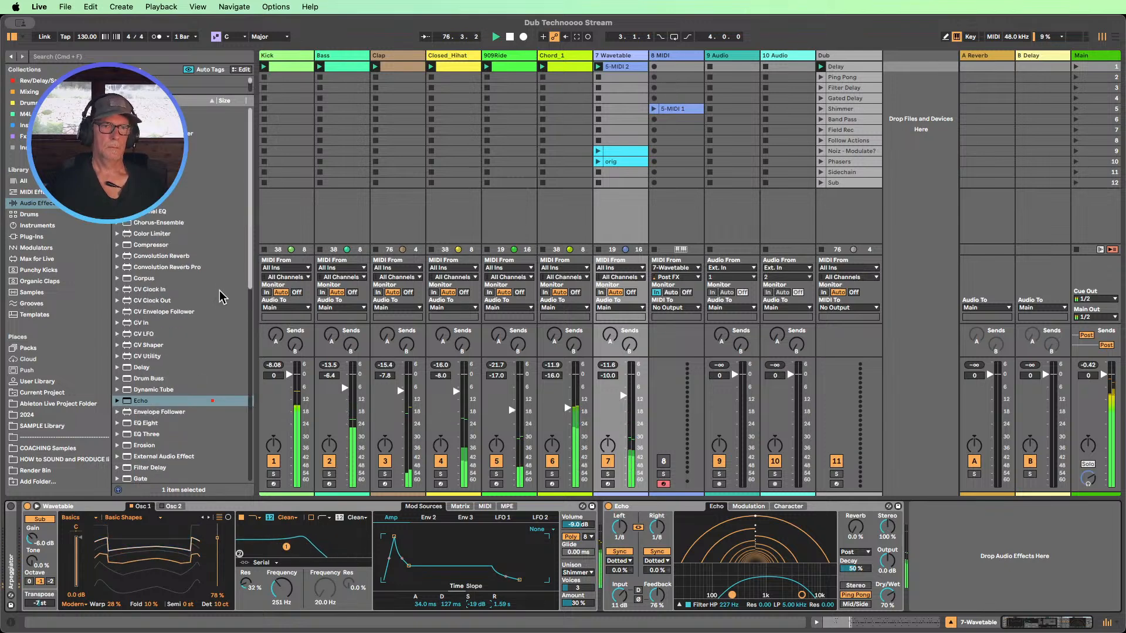
pyautogui.doubleClick(655, 507)
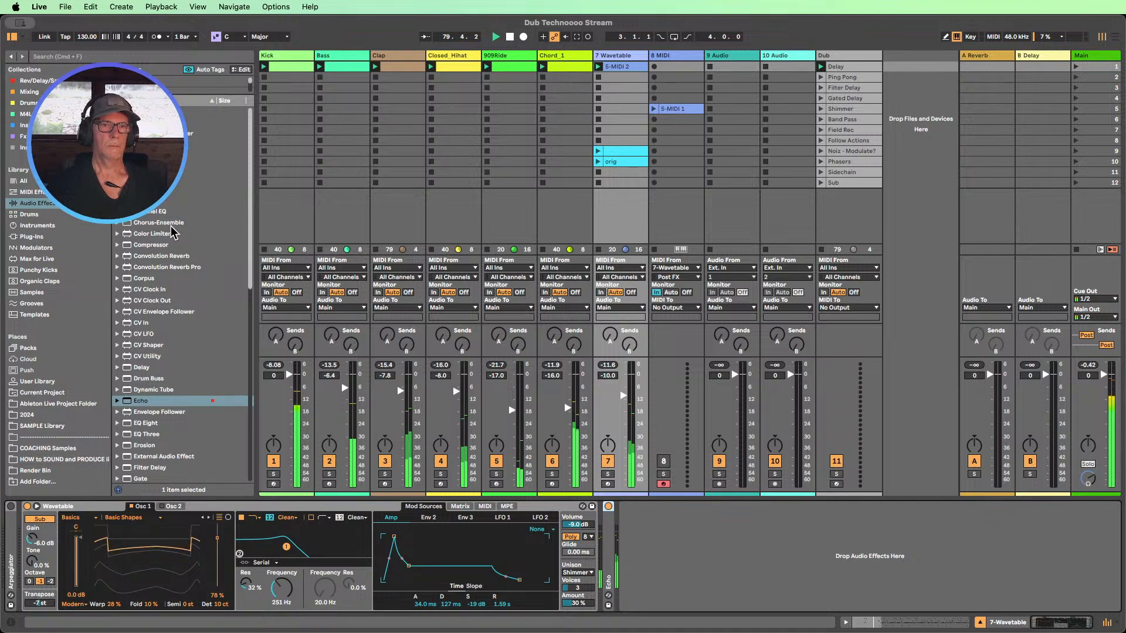
pyautogui.scroll(-5, 173, 232)
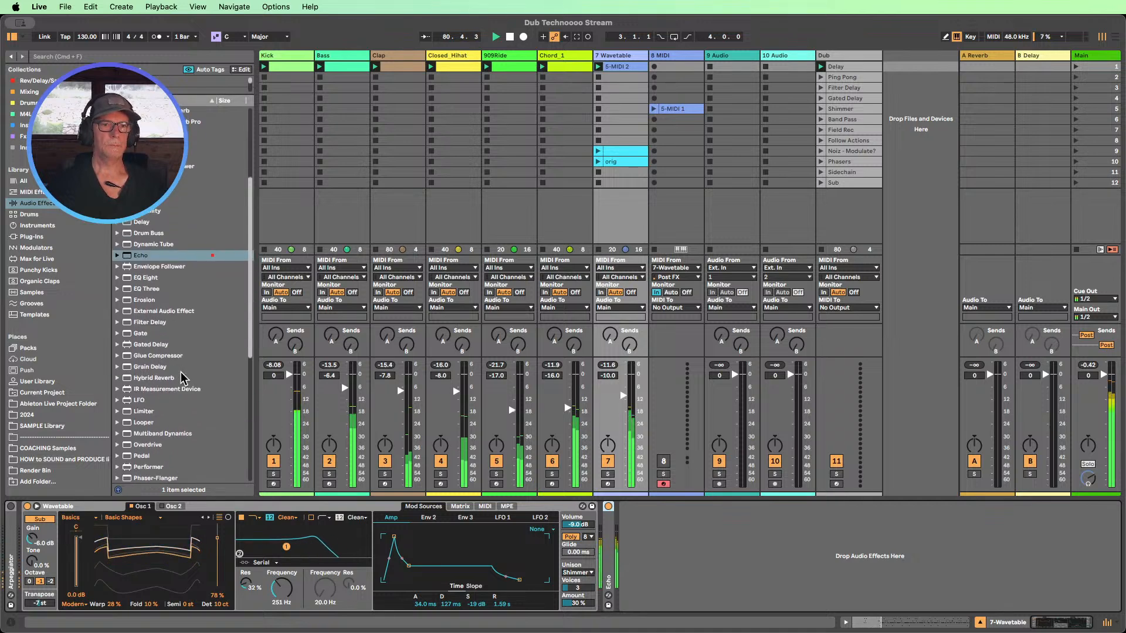
pyautogui.scroll(-3, 182, 378)
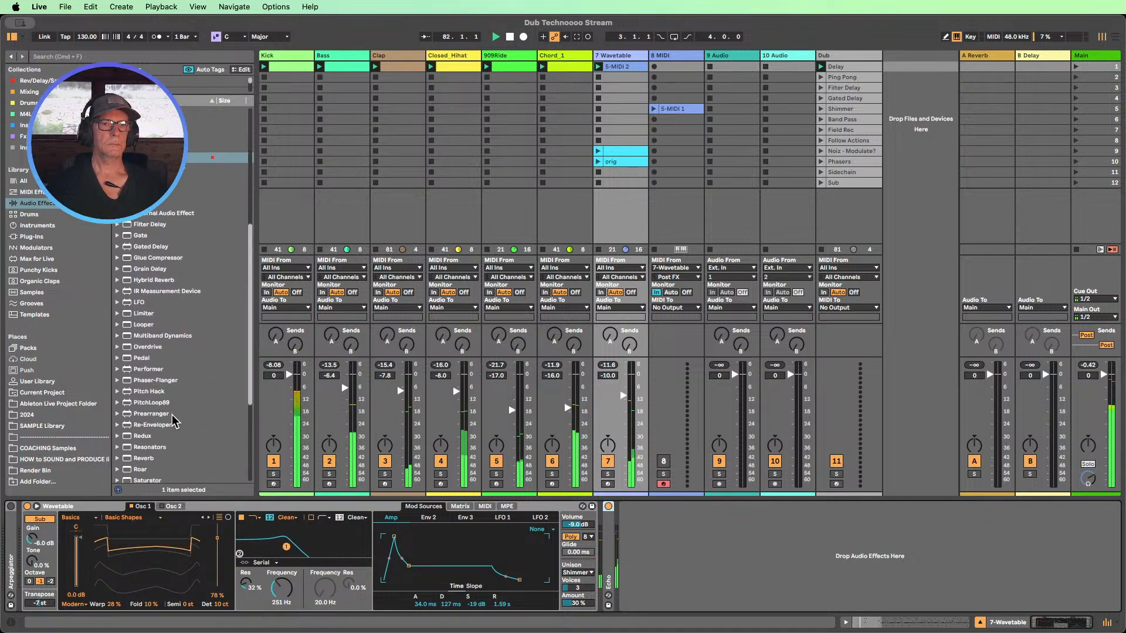
pyautogui.moveTo(143, 463); pyautogui.dragTo(573, 543)
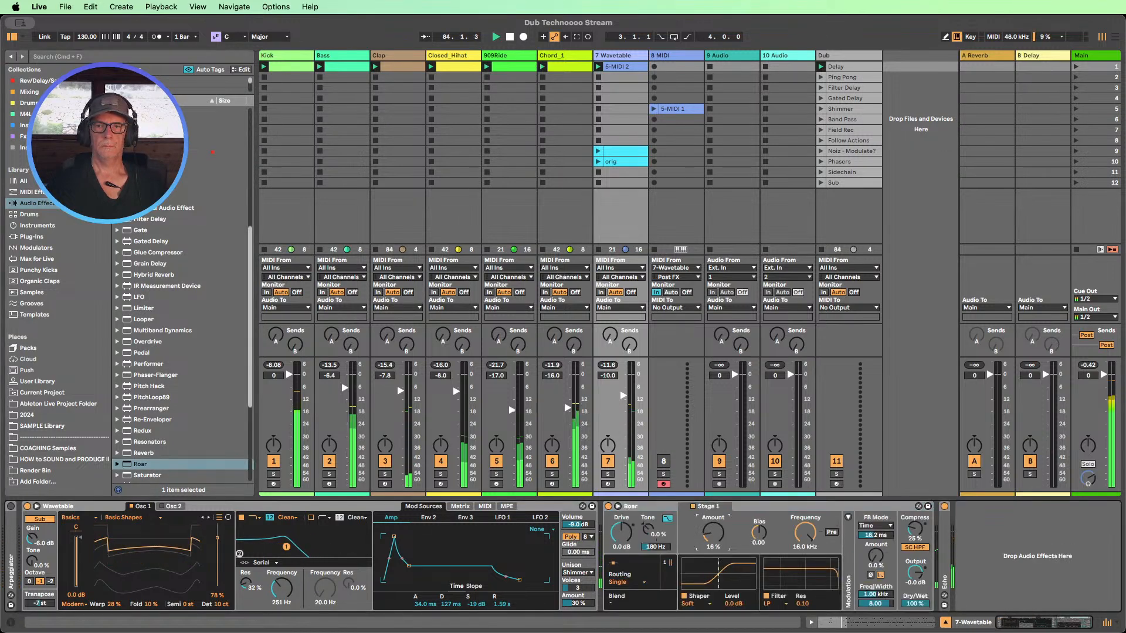
pyautogui.moveTo(713, 533); pyautogui.dragTo(713, 534)
pyautogui.moveTo(875, 555); pyautogui.dragTo(875, 550)
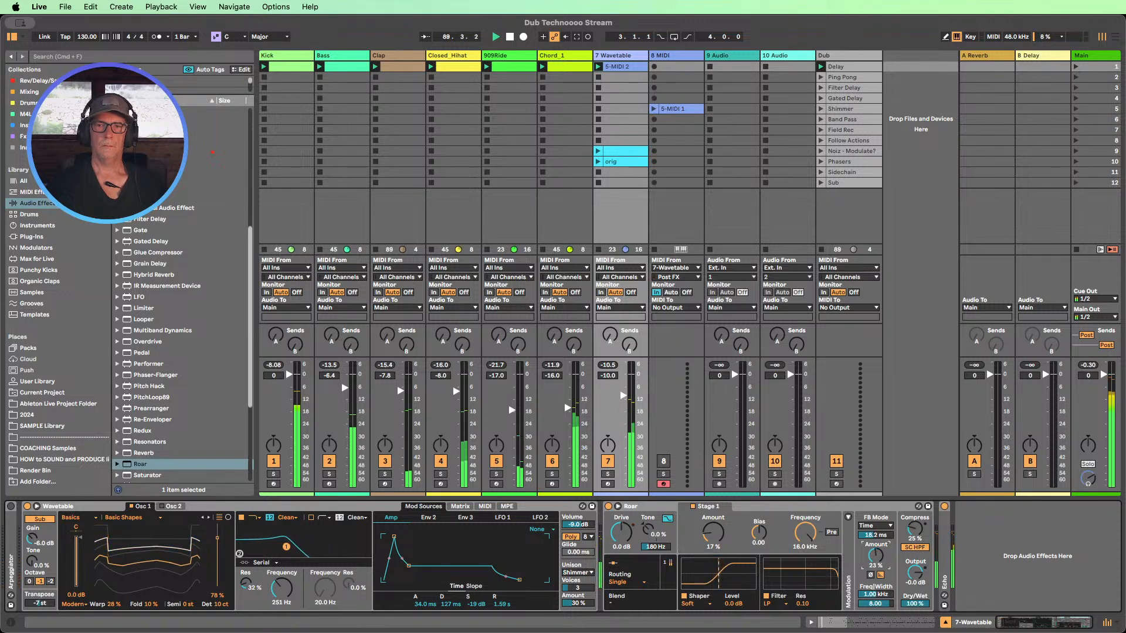
# - Lower the Wavetable track volume to -18.0 dB and set its Filter 1 frequency to 238 Hz
pyautogui.moveTo(623, 396); pyautogui.dragTo(623, 485)
pyautogui.moveTo(623, 436); pyautogui.dragTo(624, 412)
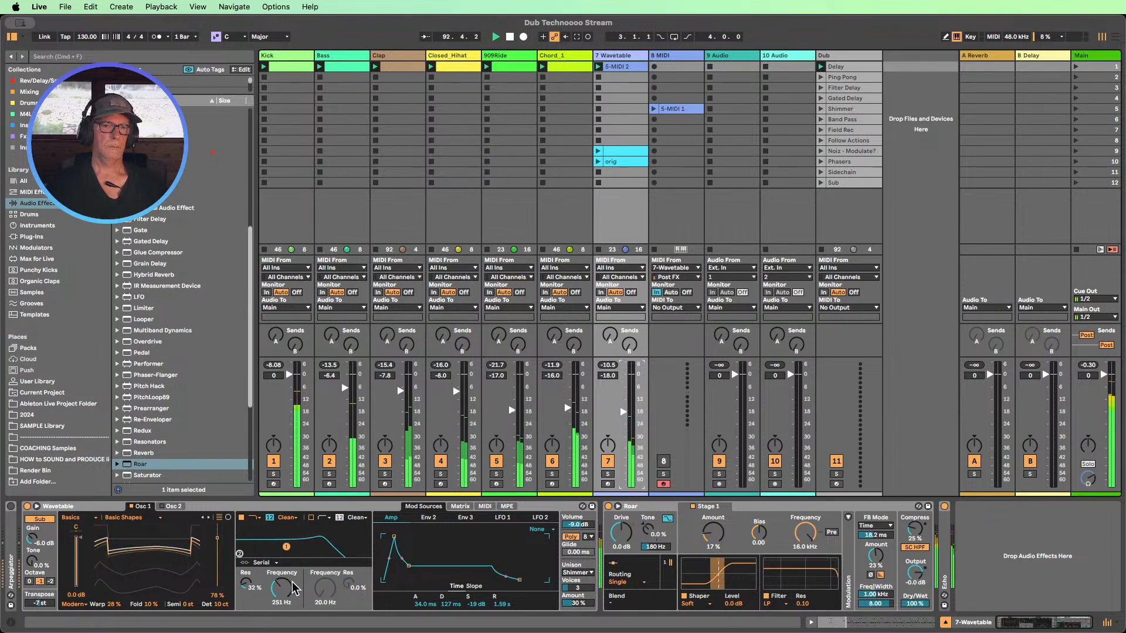
pyautogui.moveTo(282, 587); pyautogui.dragTo(281, 524)
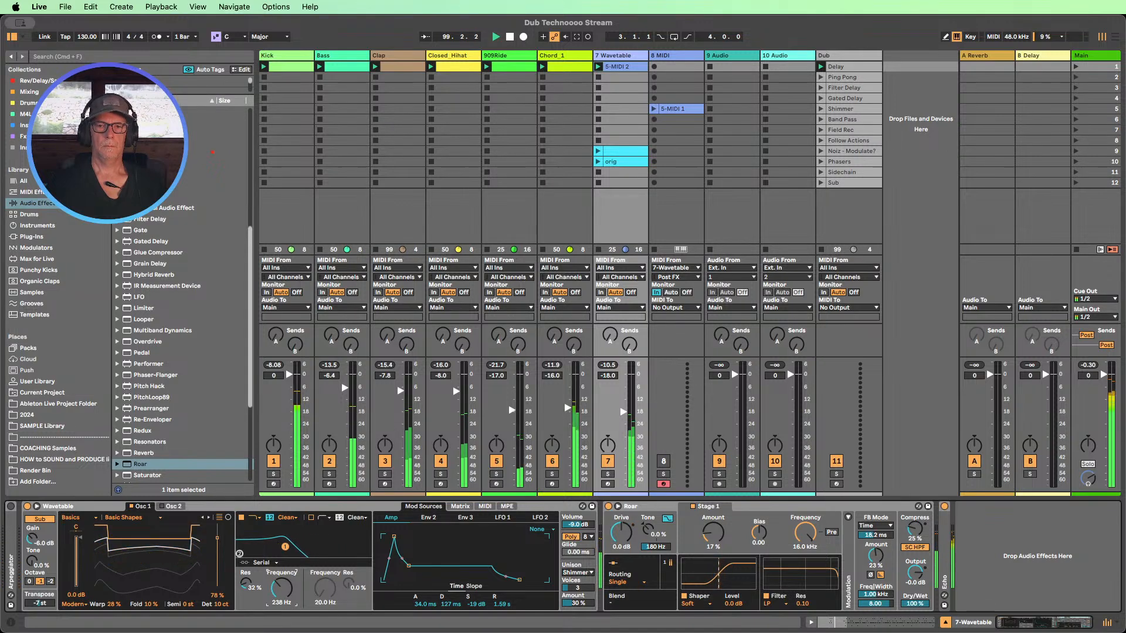
# - Fold the Roar device and bypass Echo on the Wavetable track
pyautogui.doubleClick(642, 507)
pyautogui.click(624, 507)
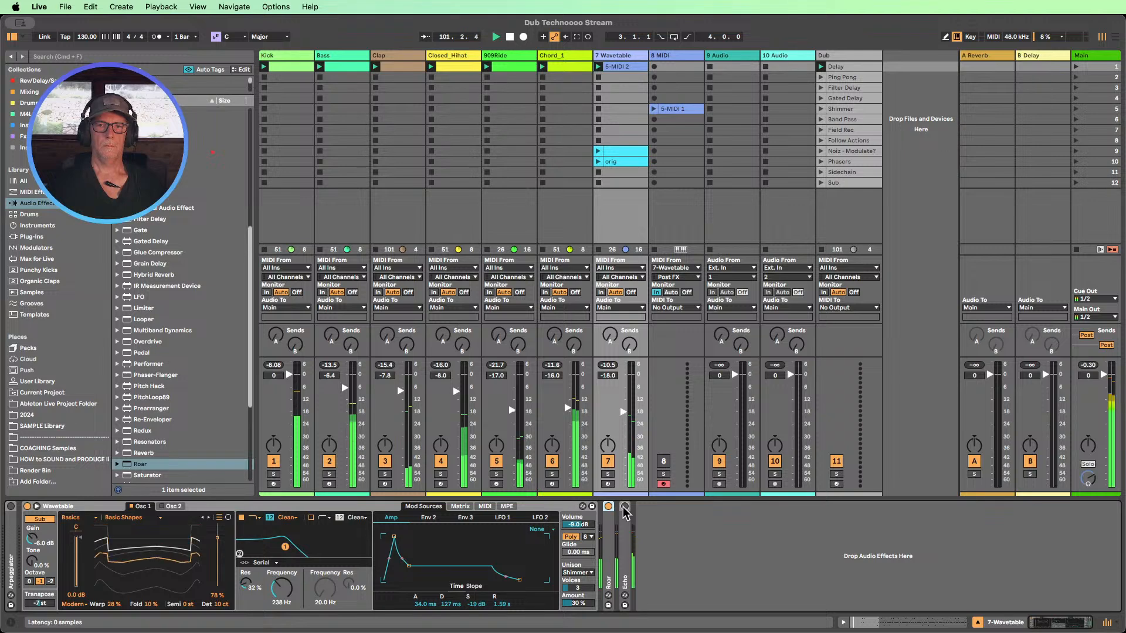
# - Reactivate Echo on the Wavetable track and add Hybrid Reverb after it with Dry/Wet at 30 %
pyautogui.click(625, 507)
pyautogui.scroll(-4, 176, 305)
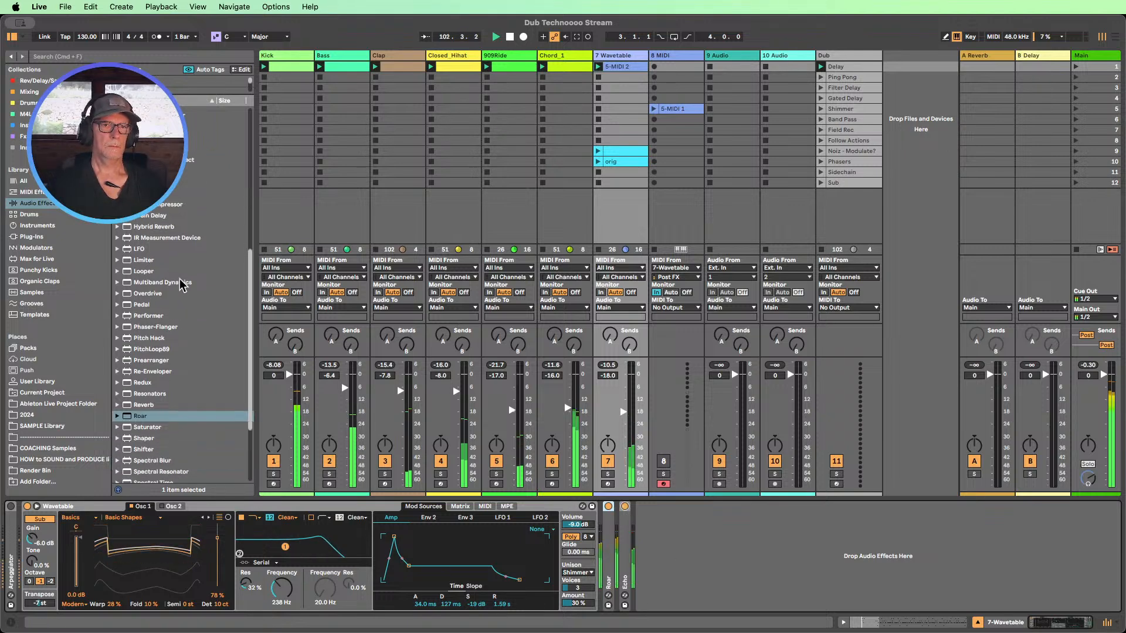
pyautogui.moveTo(154, 226); pyautogui.dragTo(642, 563)
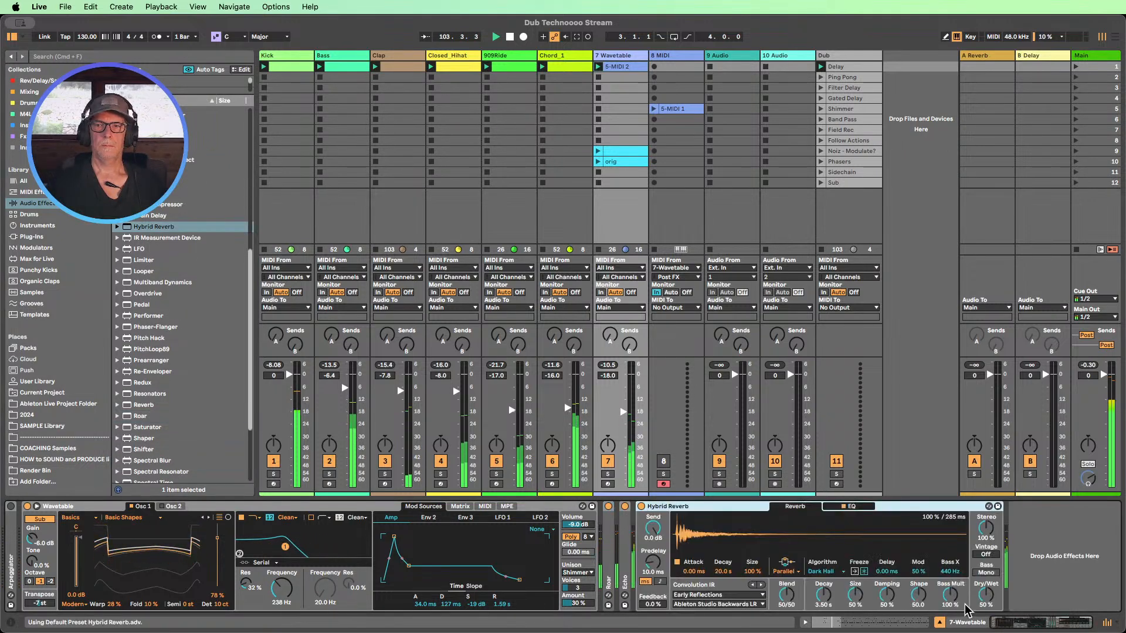
pyautogui.moveTo(986, 595); pyautogui.dragTo(986, 611)
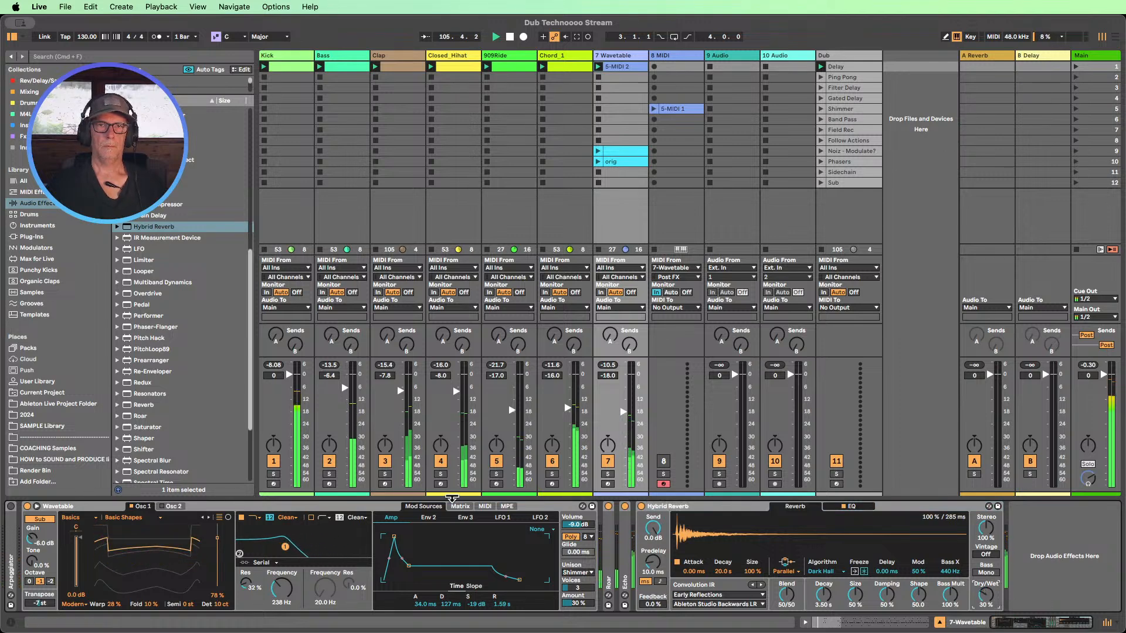
# - Mute the 909Ride and Chord_1 tracks and set the Wavetable track volume to -14.0 dB
pyautogui.click(496, 461)
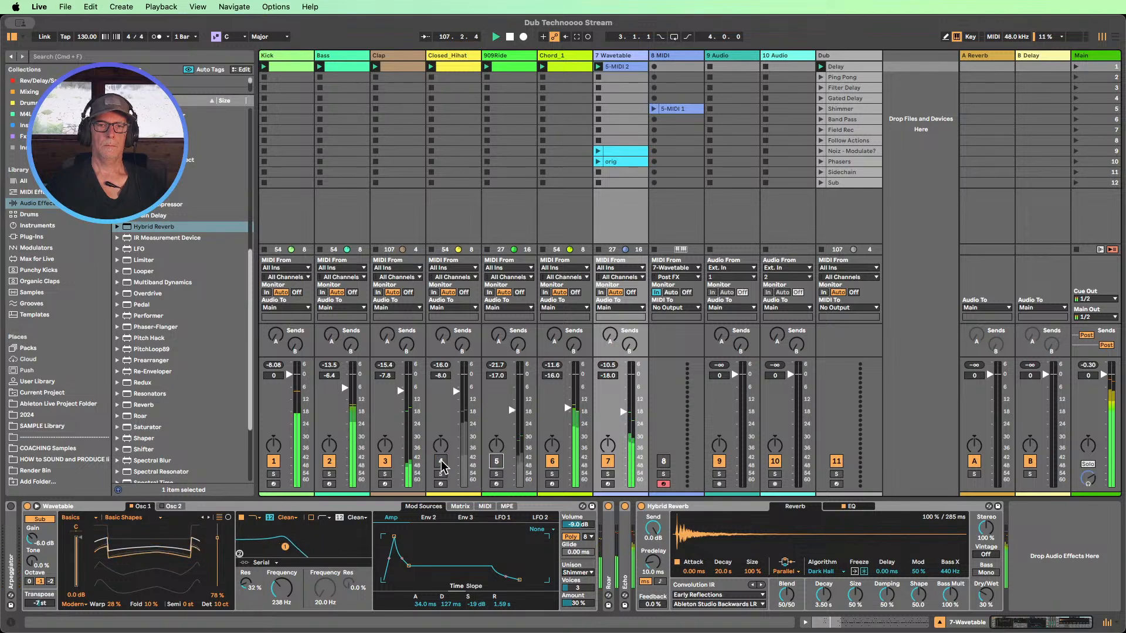
pyautogui.click(551, 461)
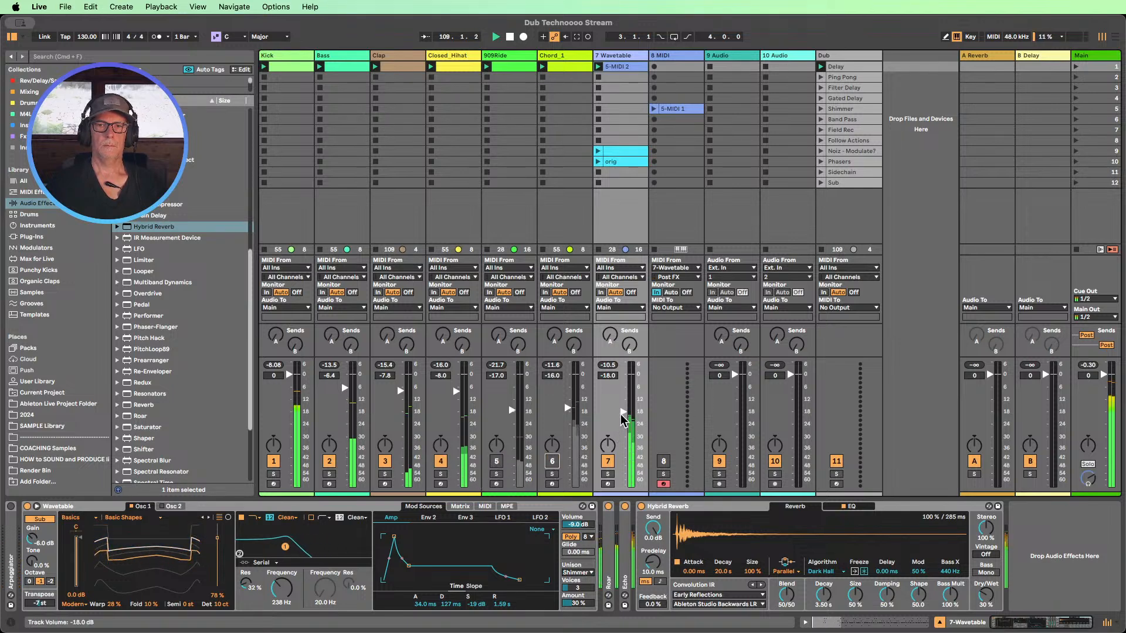
pyautogui.moveTo(623, 411); pyautogui.dragTo(623, 403)
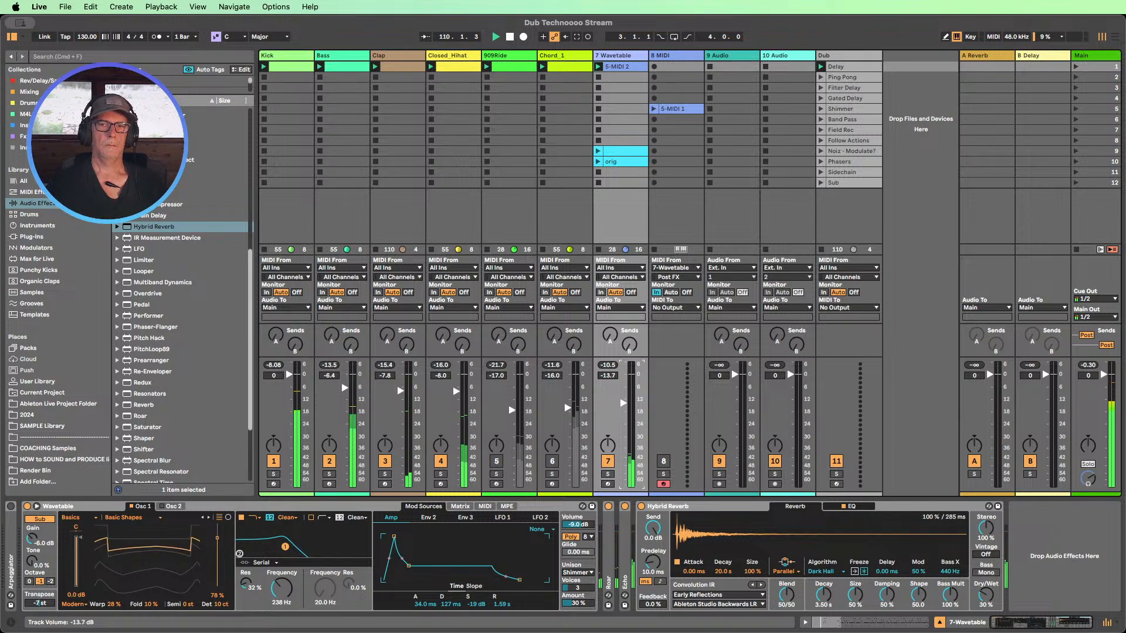
# - Solo the Wavetable, Bass and Kick tracks together and set the Bass volume to -6.0 dB
pyautogui.click(607, 474)
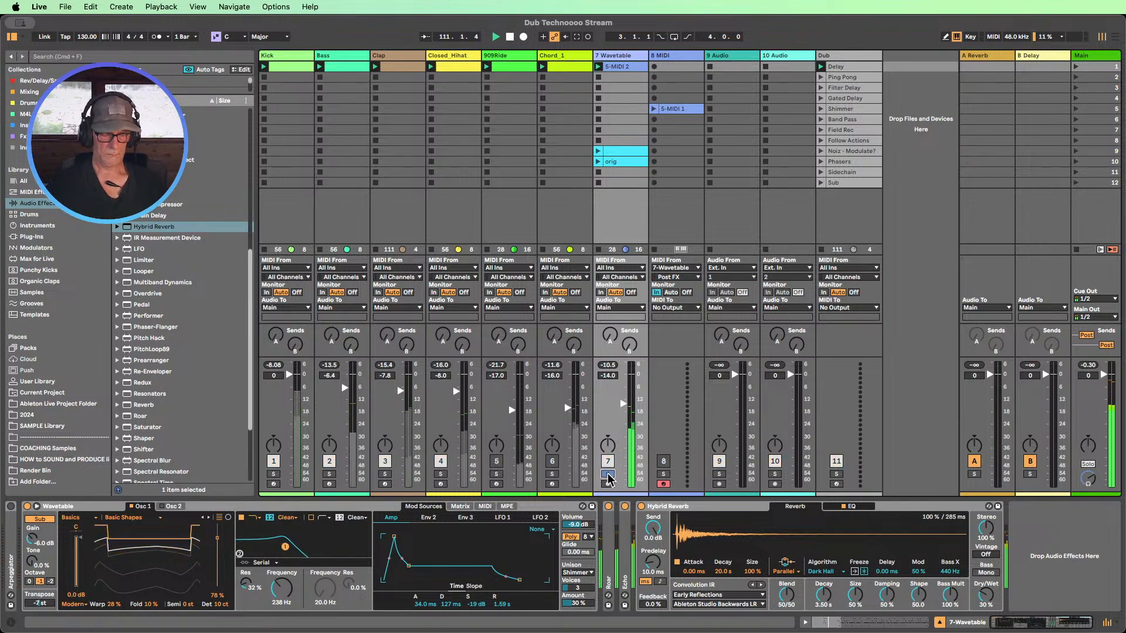
pyautogui.keyDown('super'); pyautogui.click(329, 474); pyautogui.keyUp('super')
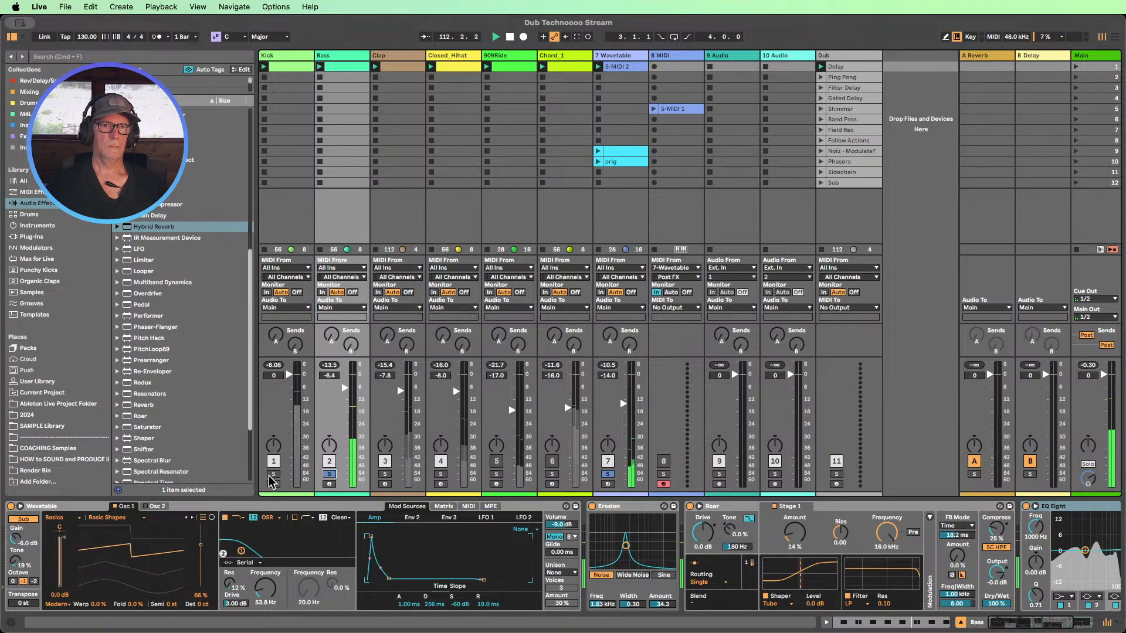
pyautogui.keyDown('super'); pyautogui.click(273, 475); pyautogui.keyUp('super')
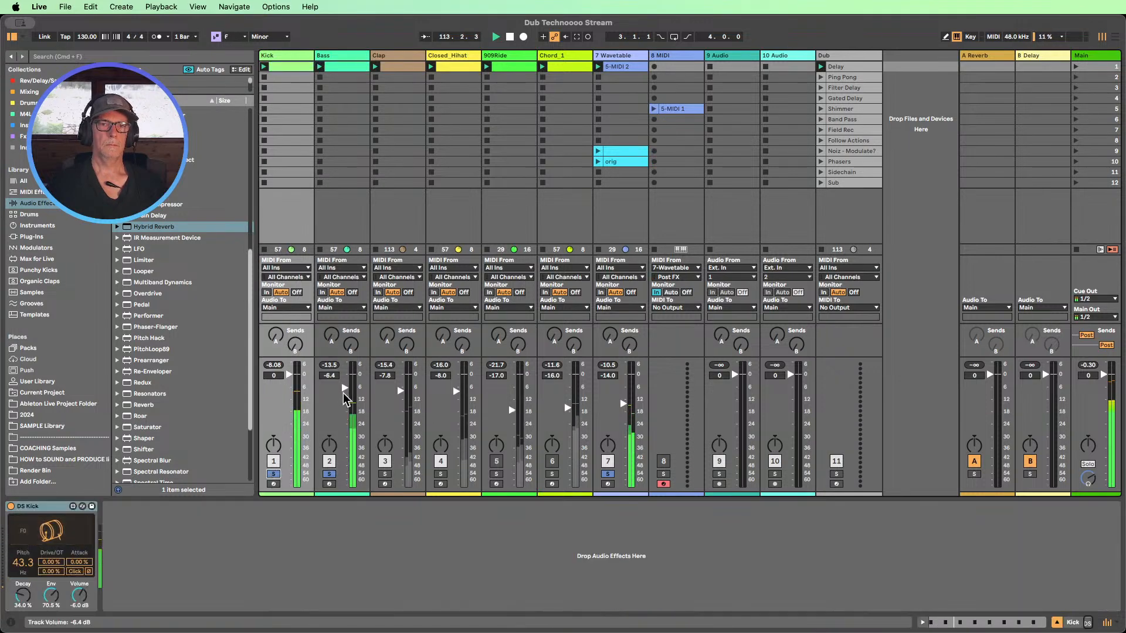
pyautogui.moveTo(344, 390); pyautogui.dragTo(344, 389)
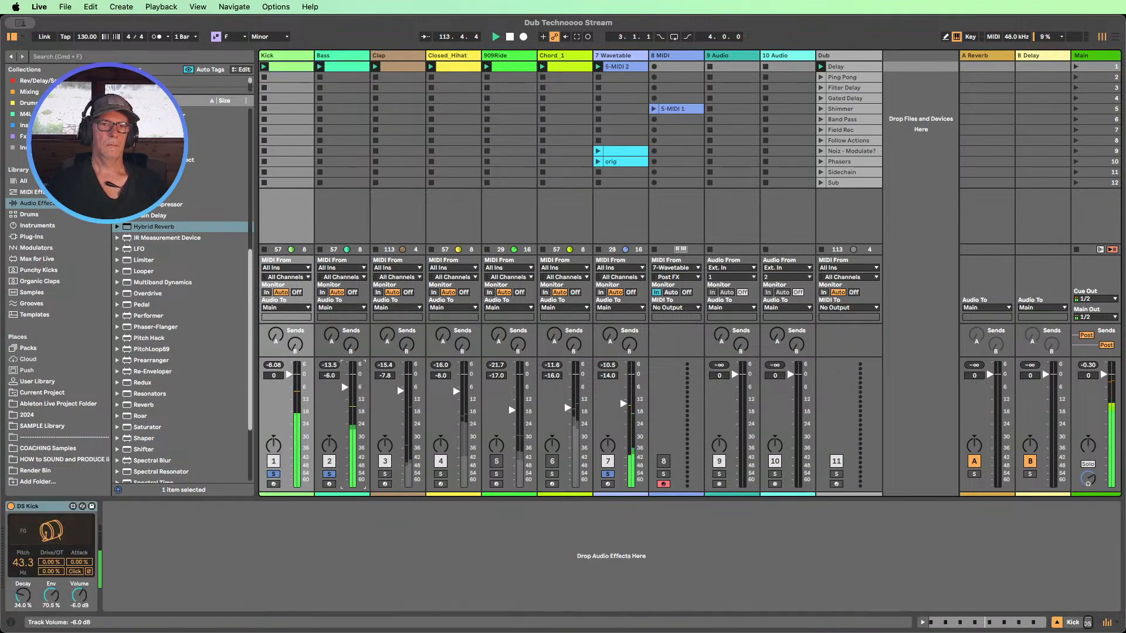
# - Briefly audition Clap with the soloed tracks, then solo Chord_1 with them and set its volume to -12.0 dB
pyautogui.keyDown('super'); pyautogui.click(385, 474); pyautogui.keyUp('super')
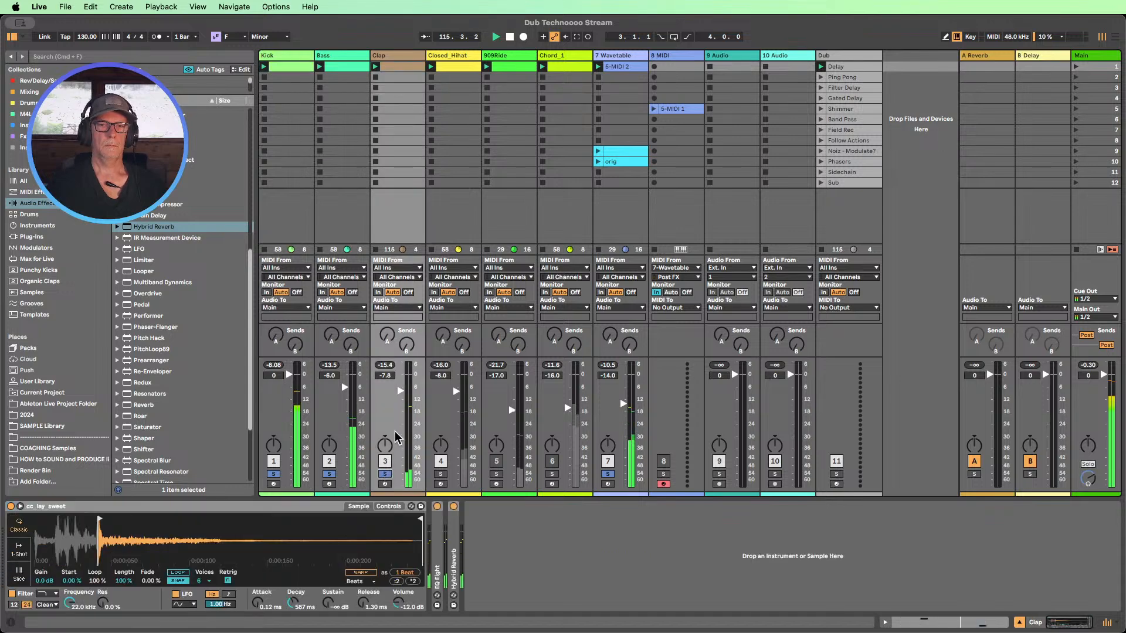
pyautogui.keyDown('super'); pyautogui.click(385, 474); pyautogui.keyUp('super')
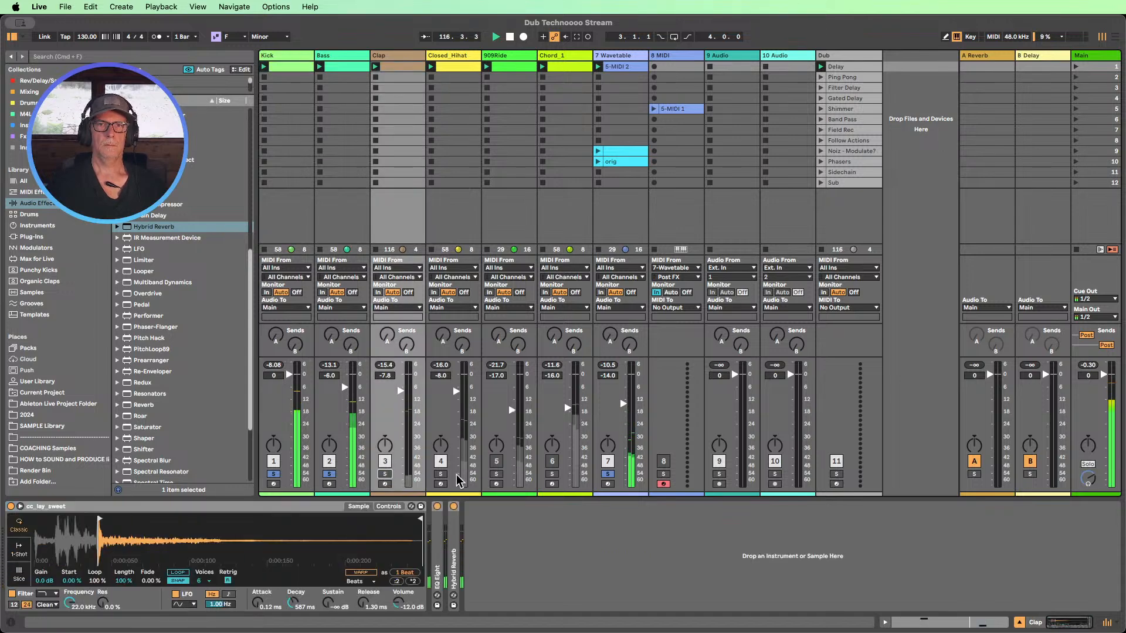
pyautogui.keyDown('super'); pyautogui.click(552, 474); pyautogui.keyUp('super')
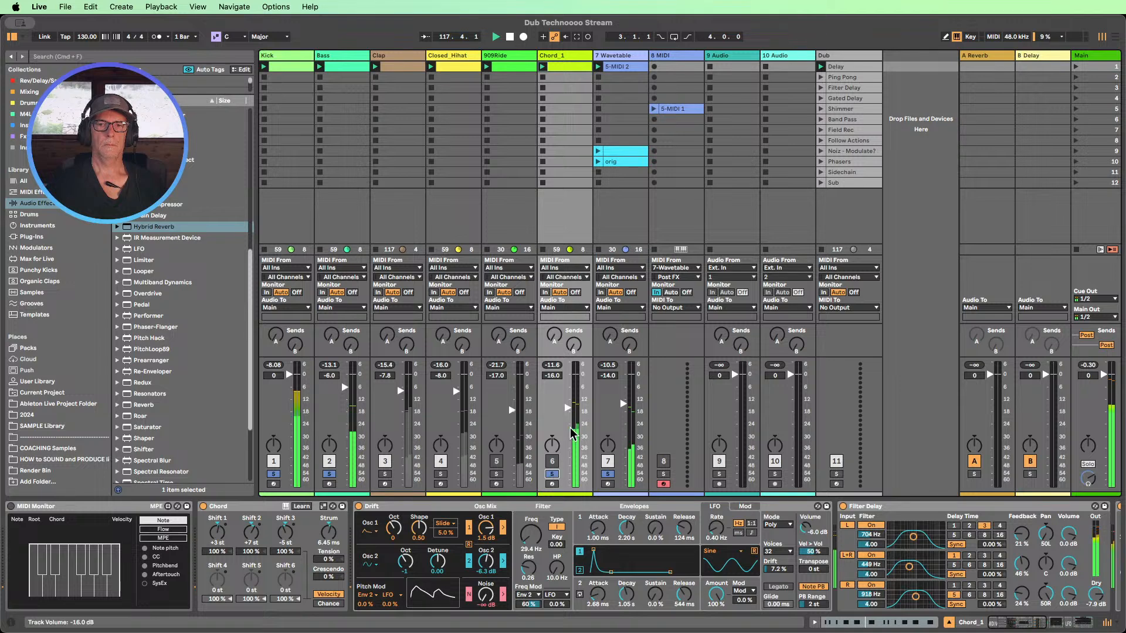
pyautogui.moveTo(569, 416); pyautogui.dragTo(569, 409)
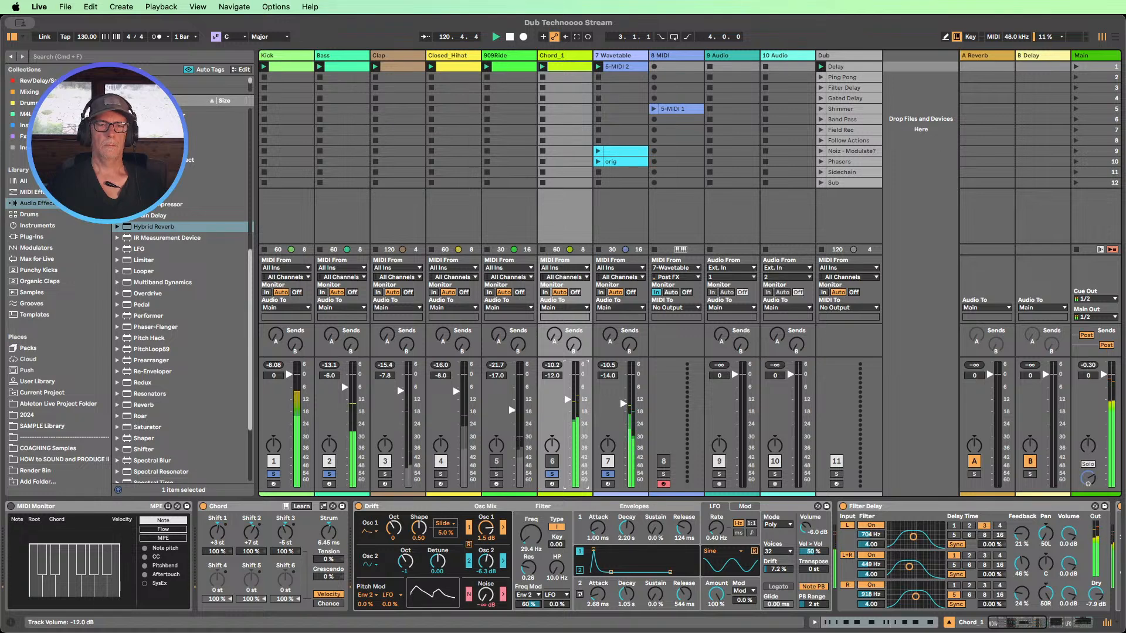
# - Clear all solos and reactivate the 909Ride and Chord_1 tracks
pyautogui.click(329, 474)
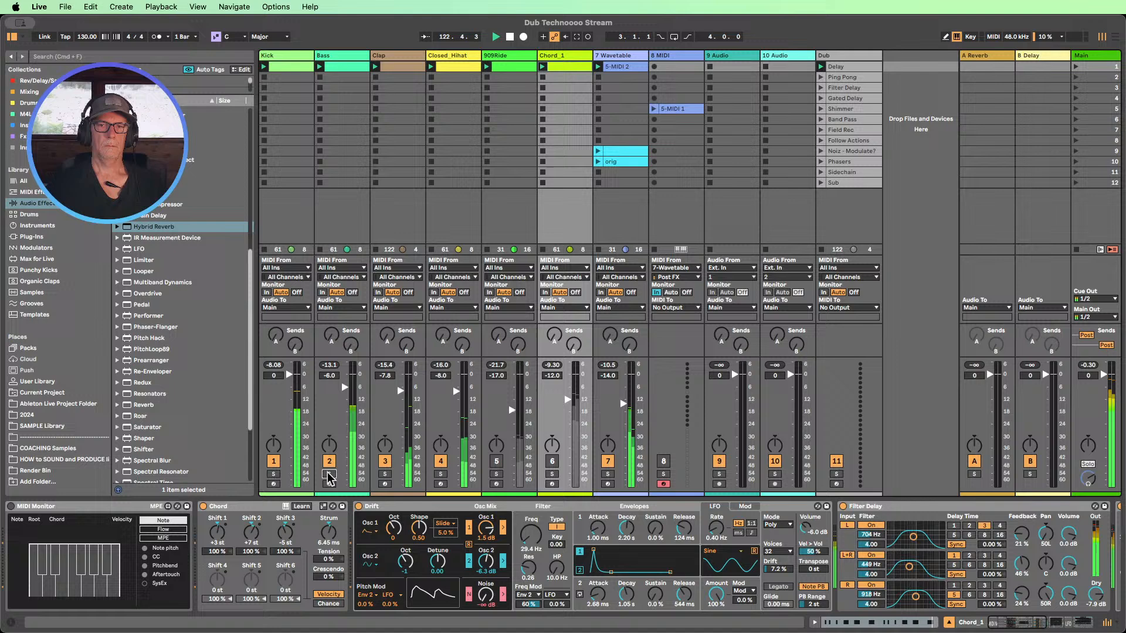
pyautogui.click(498, 462)
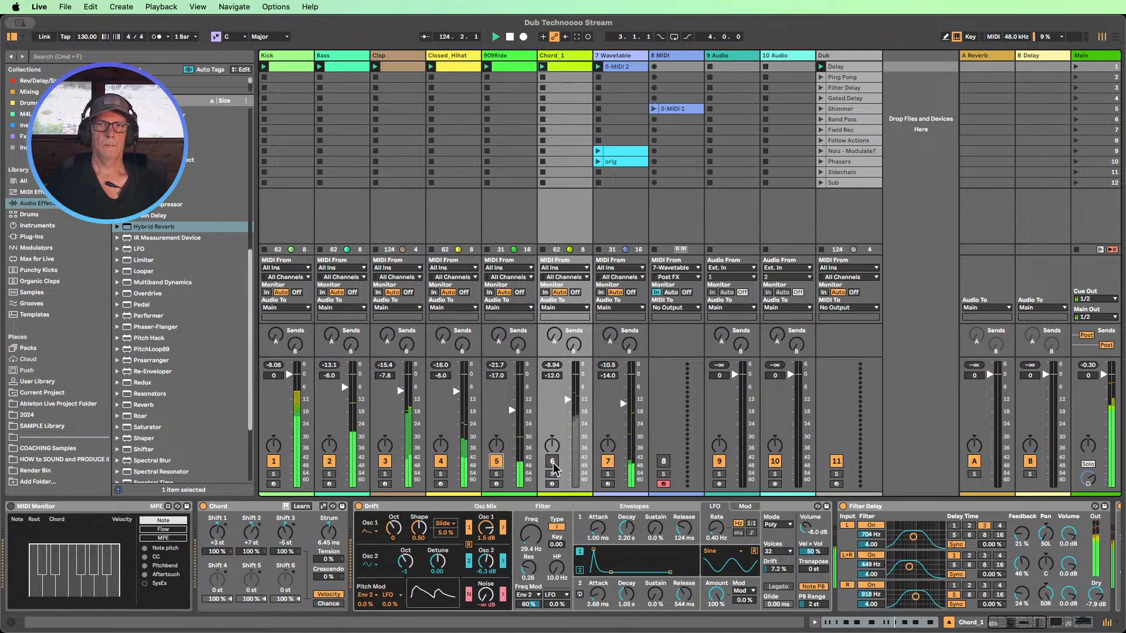
pyautogui.click(552, 463)
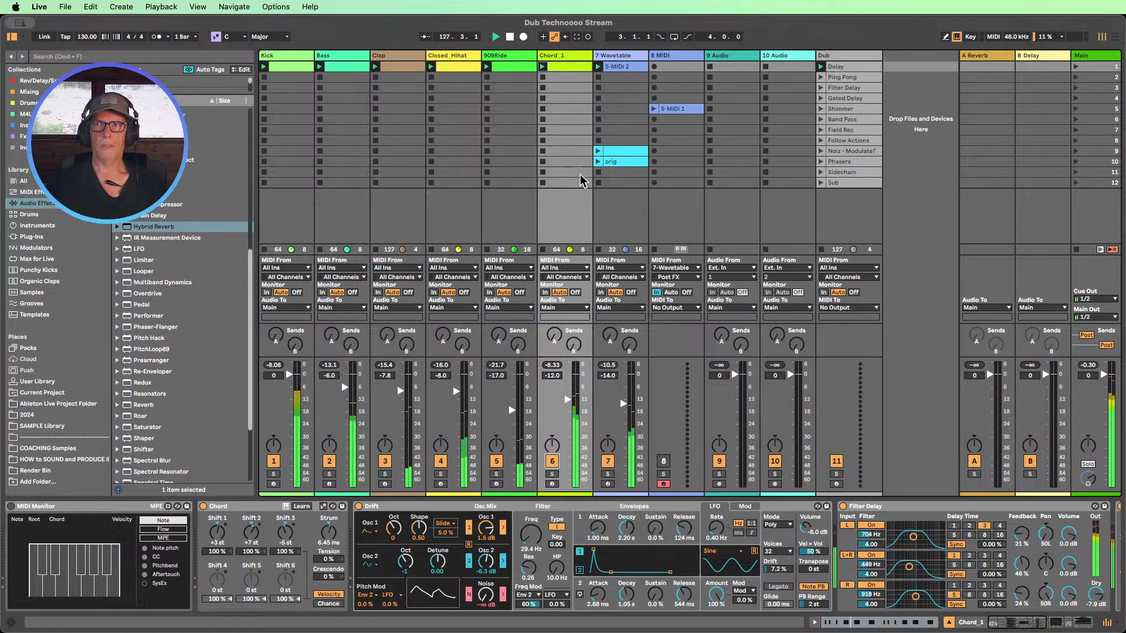
# - Stop playback, insert a new MIDI track and place it between Wavetable and the recorded MIDI track
pyautogui.click(510, 37)
pyautogui.click(677, 57)
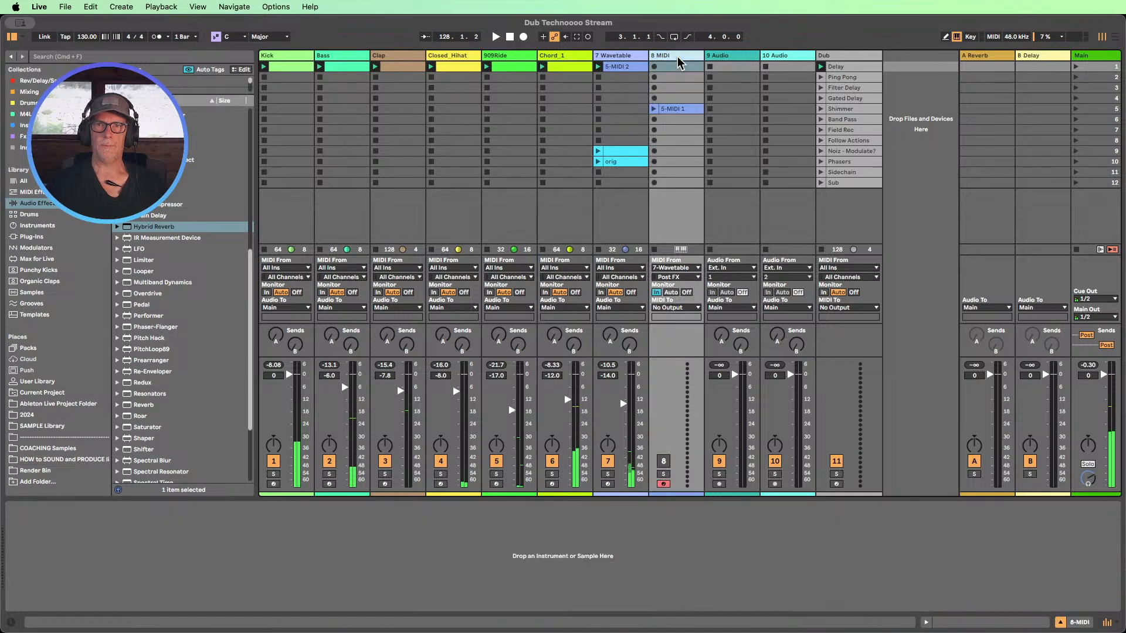
pyautogui.press('super+shift+t')
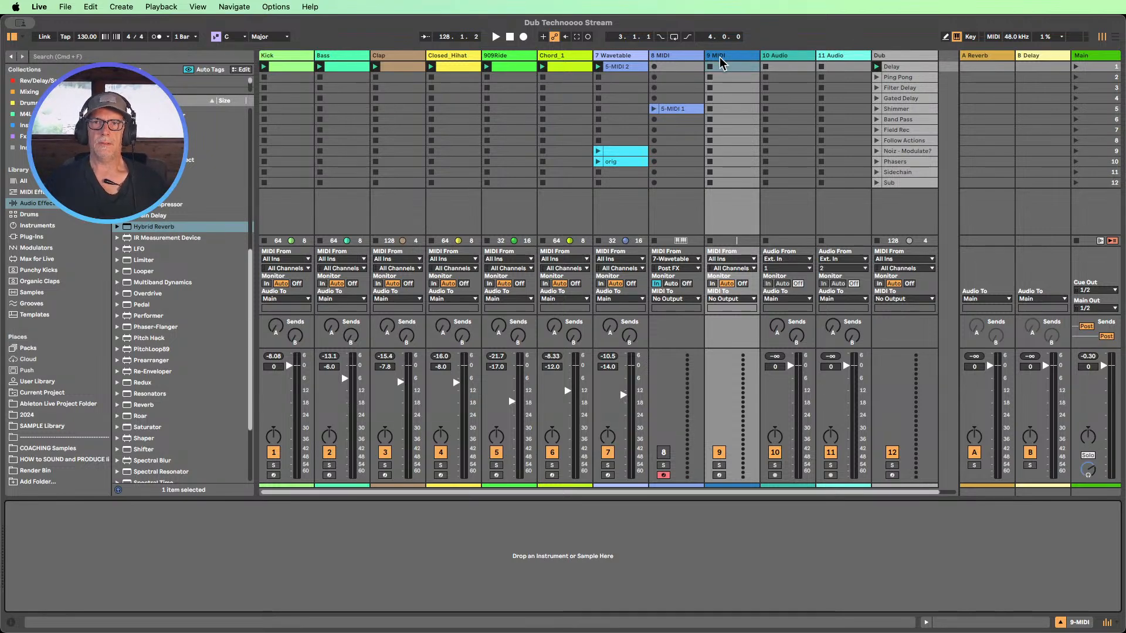
pyautogui.moveTo(723, 62); pyautogui.dragTo(666, 62)
# - Assign the Wavetable track's color to all of its clips
pyautogui.rightClick(615, 57)
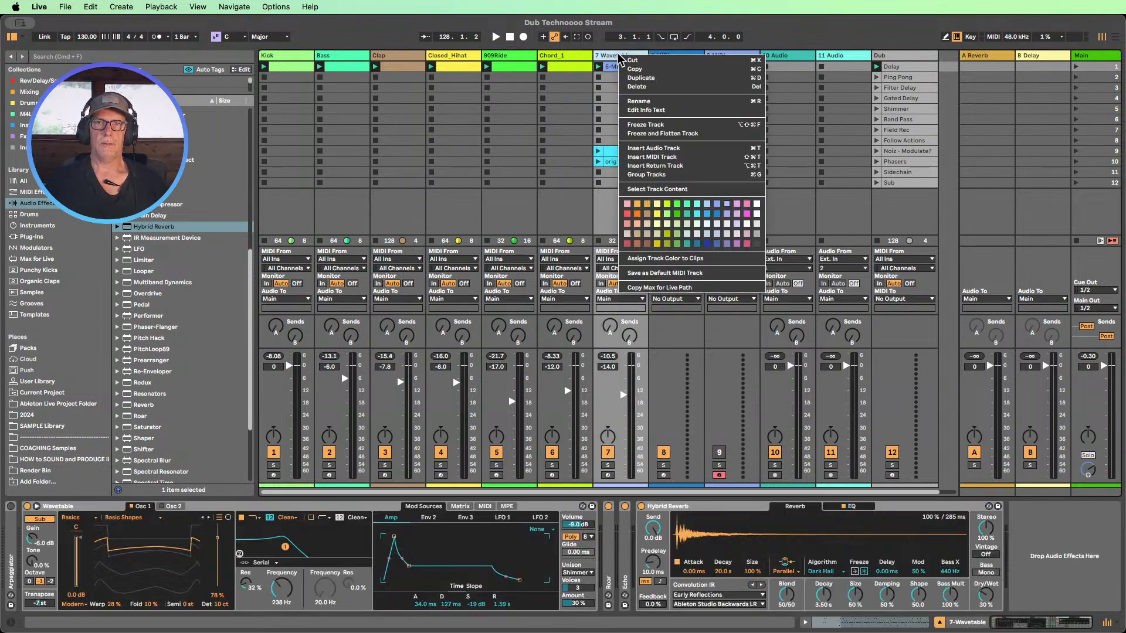
pyautogui.click(684, 259)
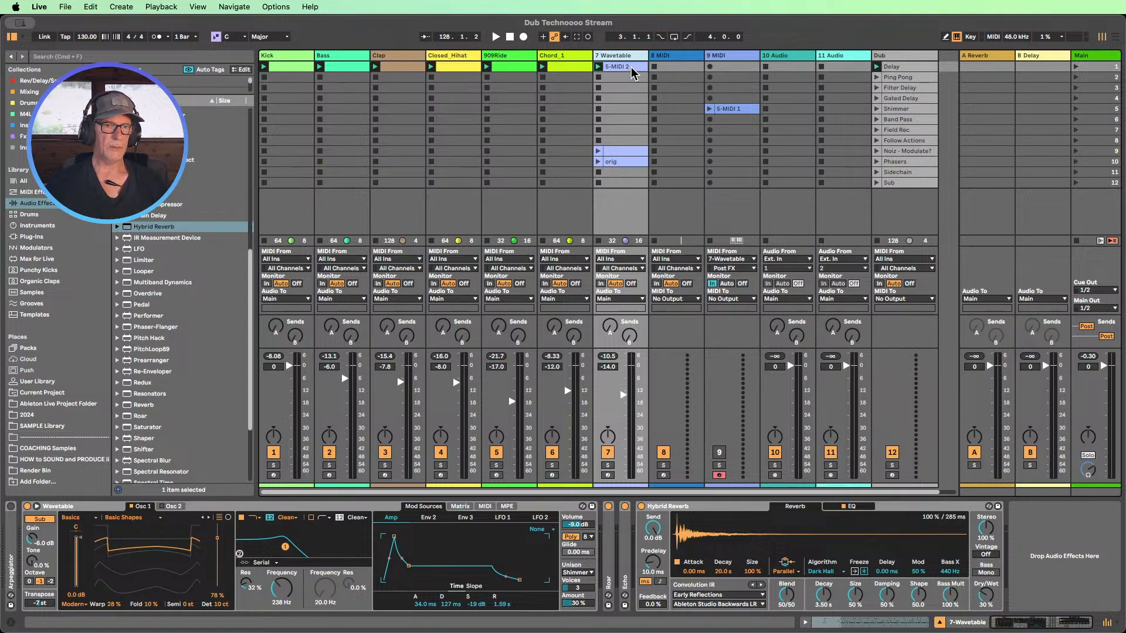
# - Locate and select Roar among the audio effects, and fold the Hybrid Reverb device on the Wavetable track
pyautogui.scroll(-3, 226, 278)
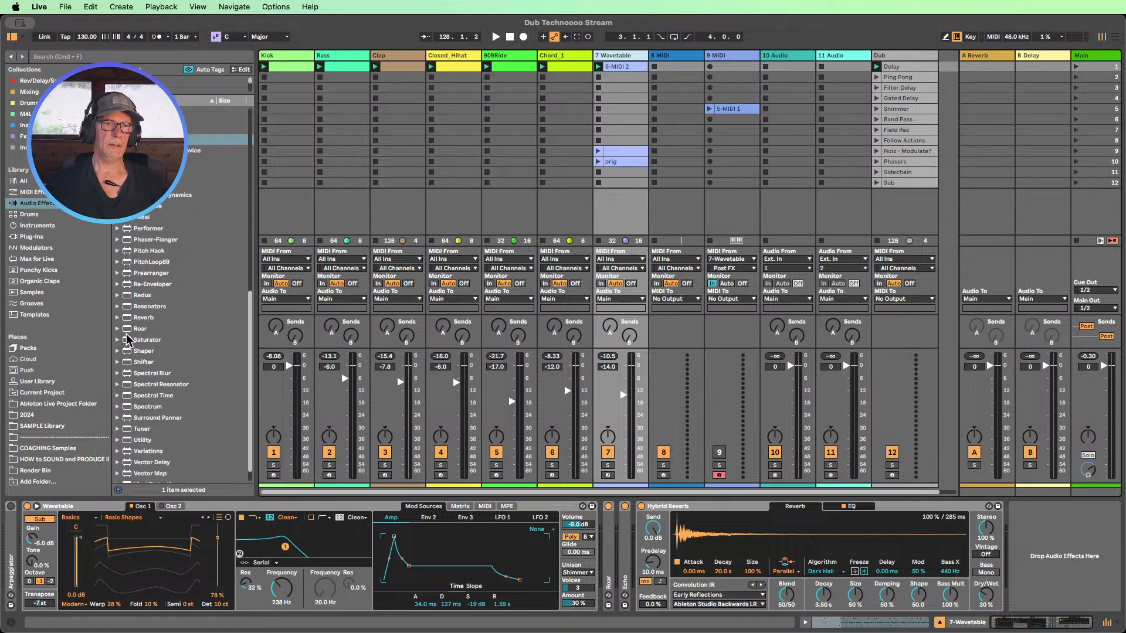
pyautogui.scroll(-1, 143, 333)
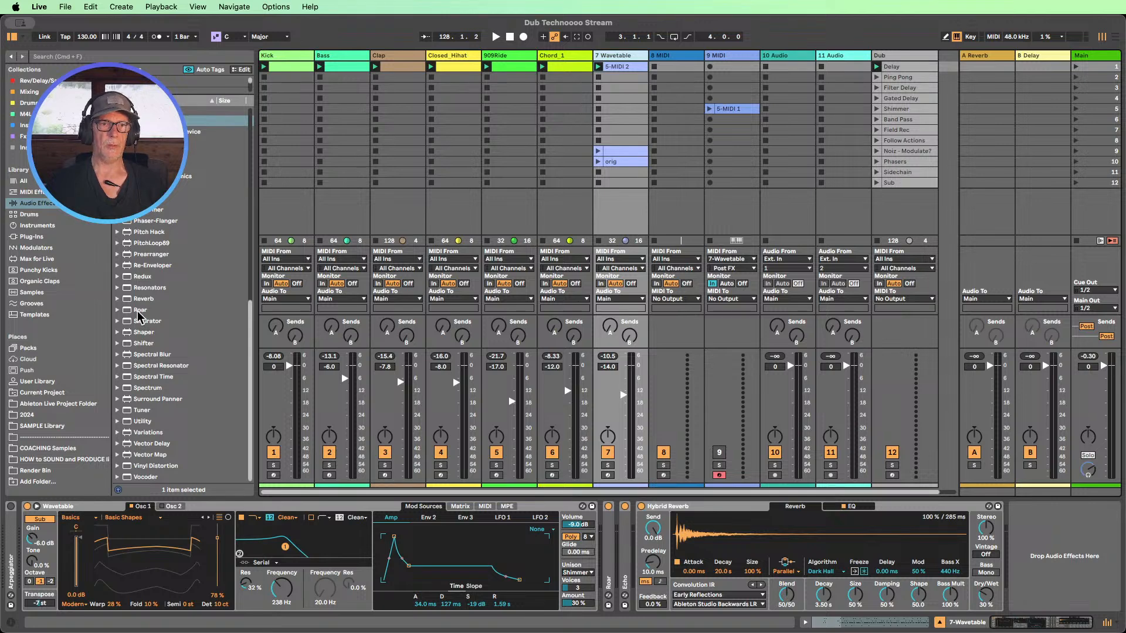
pyautogui.moveTo(138, 311); pyautogui.dragTo(604, 581)
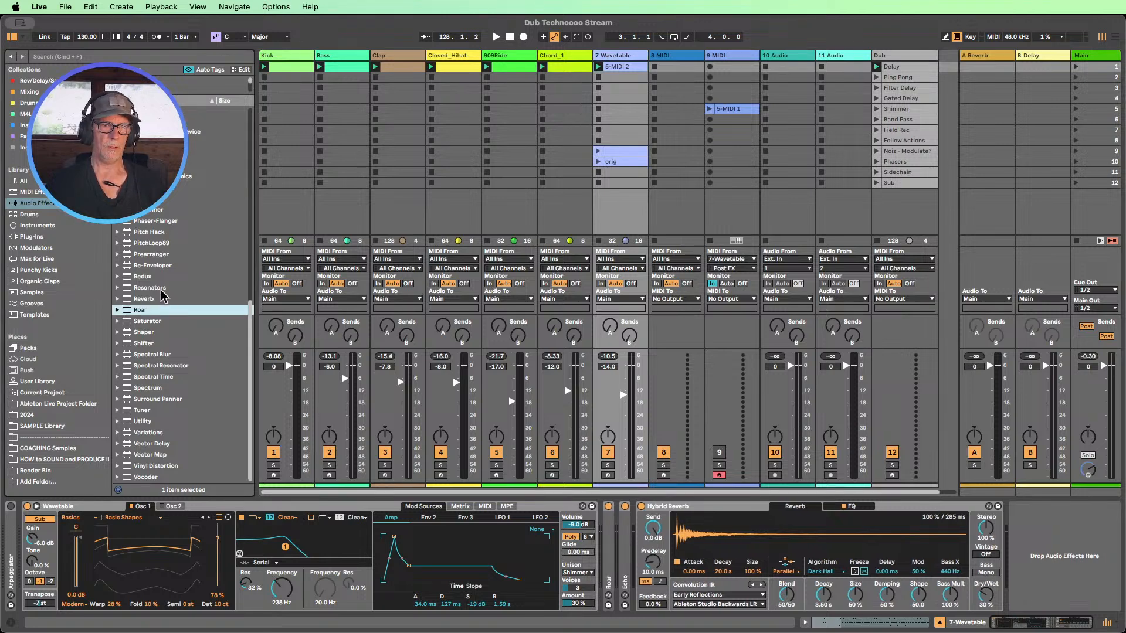
pyautogui.doubleClick(675, 509)
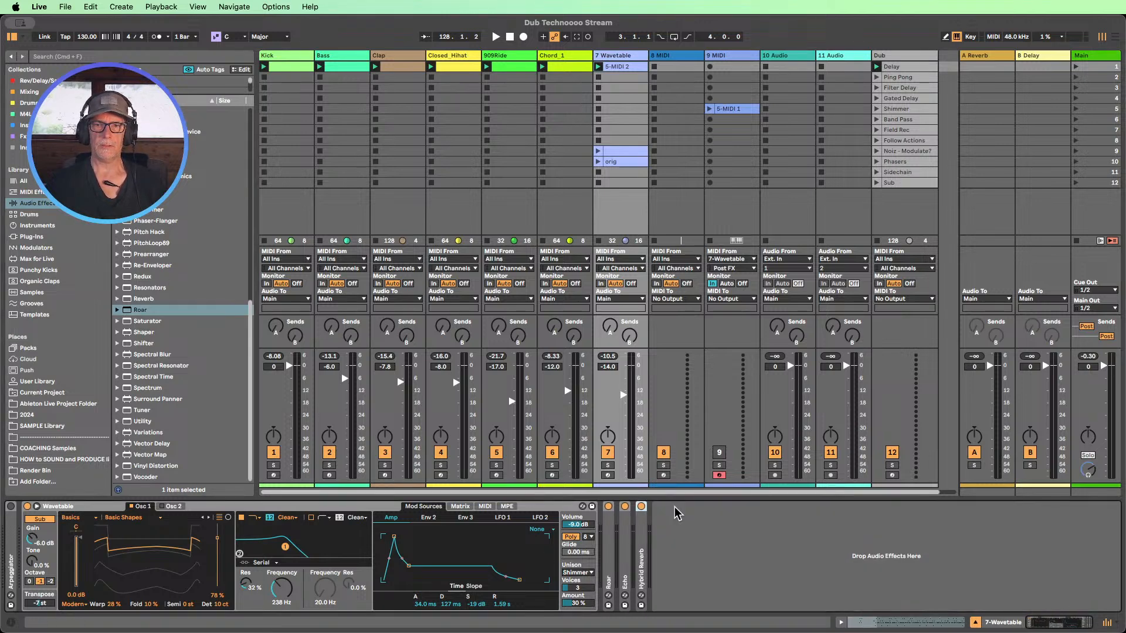
# - Launch the first Wavetable clip, rename the track as Arp and clear that clip's name
pyautogui.click(597, 67)
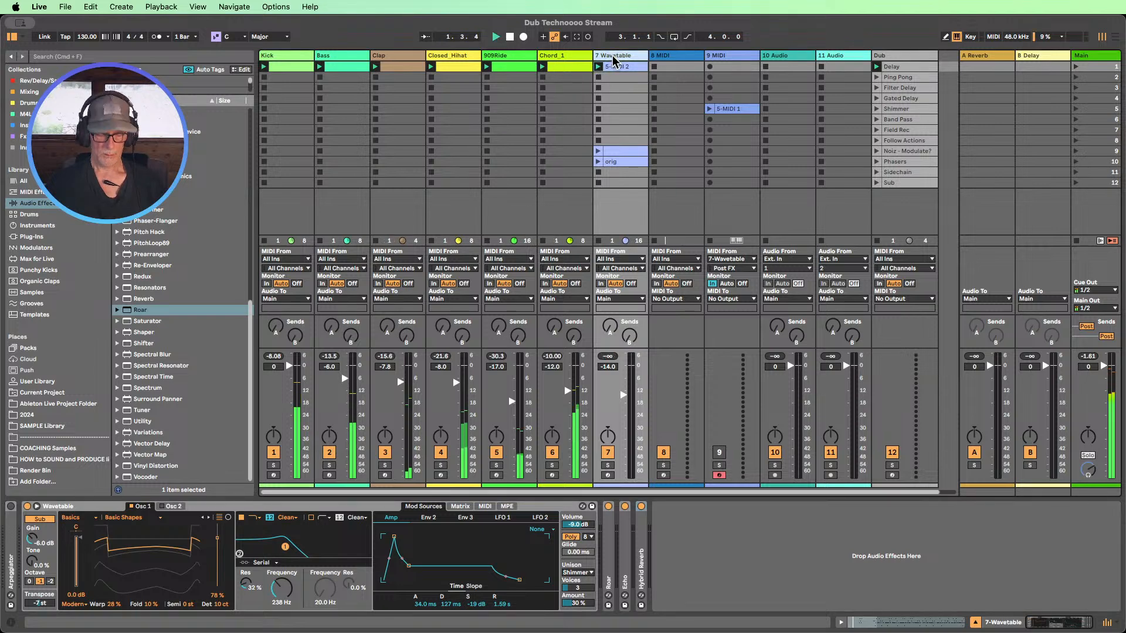
pyautogui.press('super+r')
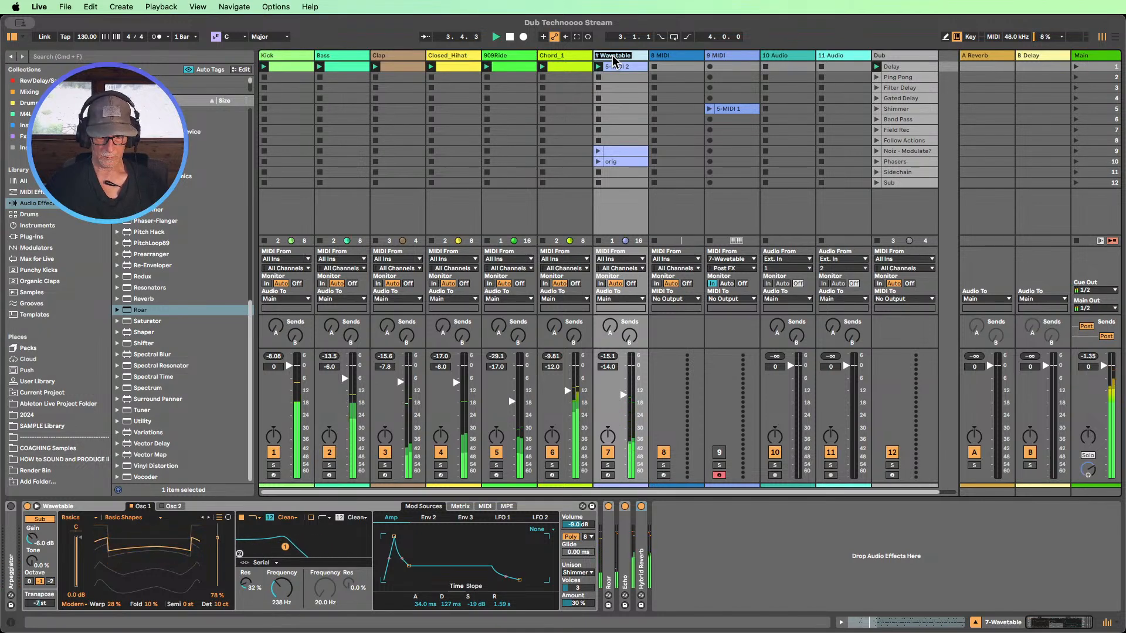
pyautogui.write('Arp')
pyautogui.press('Return')
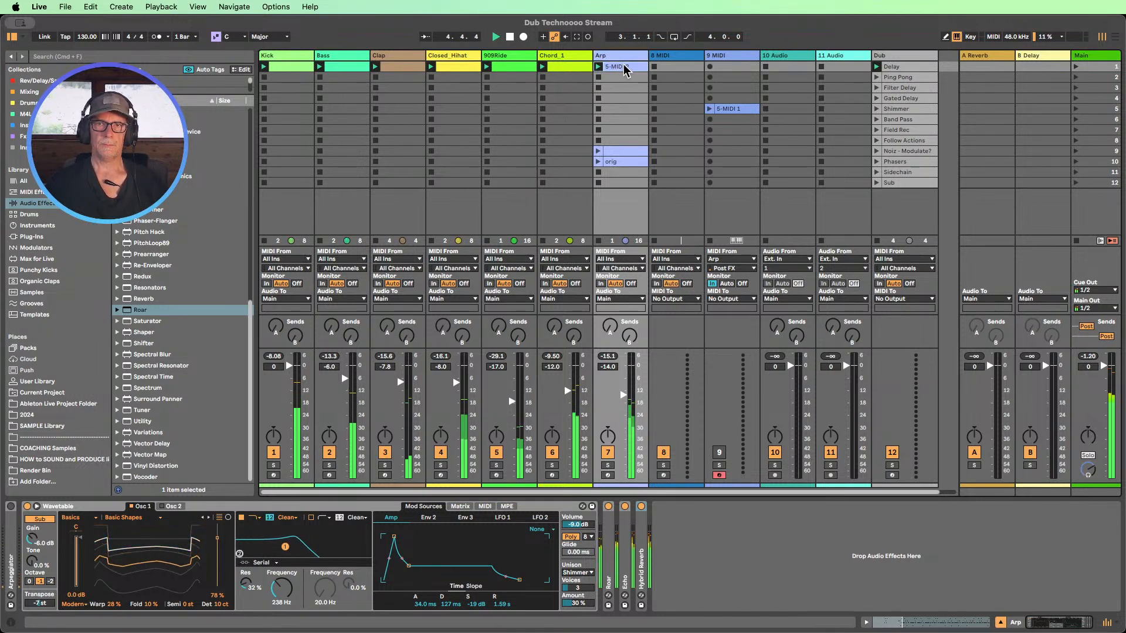
pyautogui.press('super+r')
pyautogui.press('BackSpace')
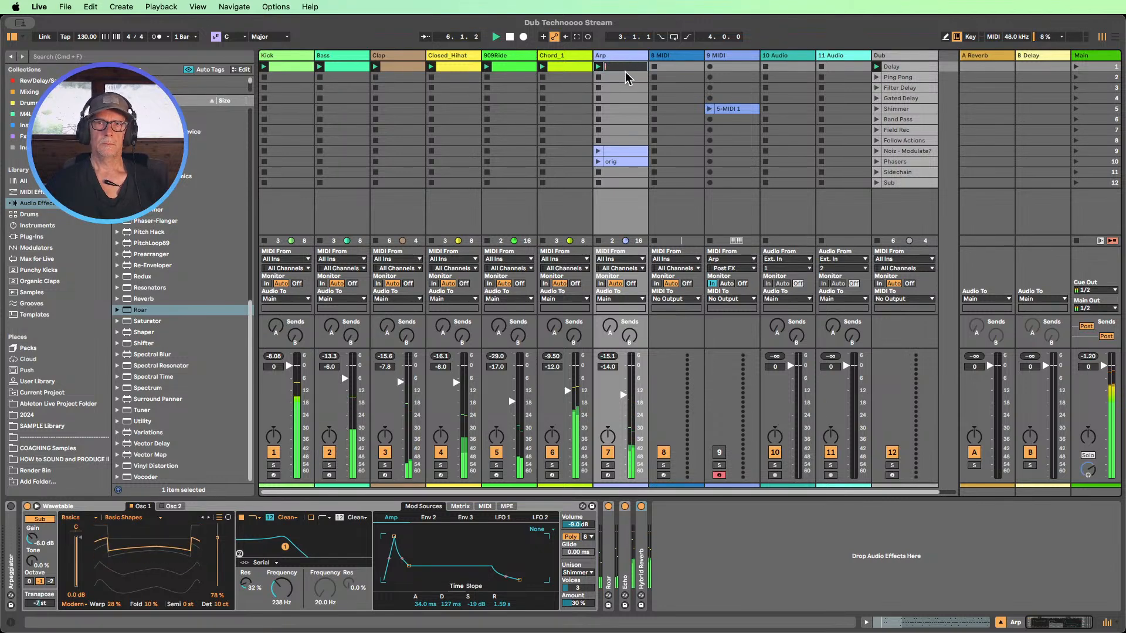
pyautogui.click(627, 78)
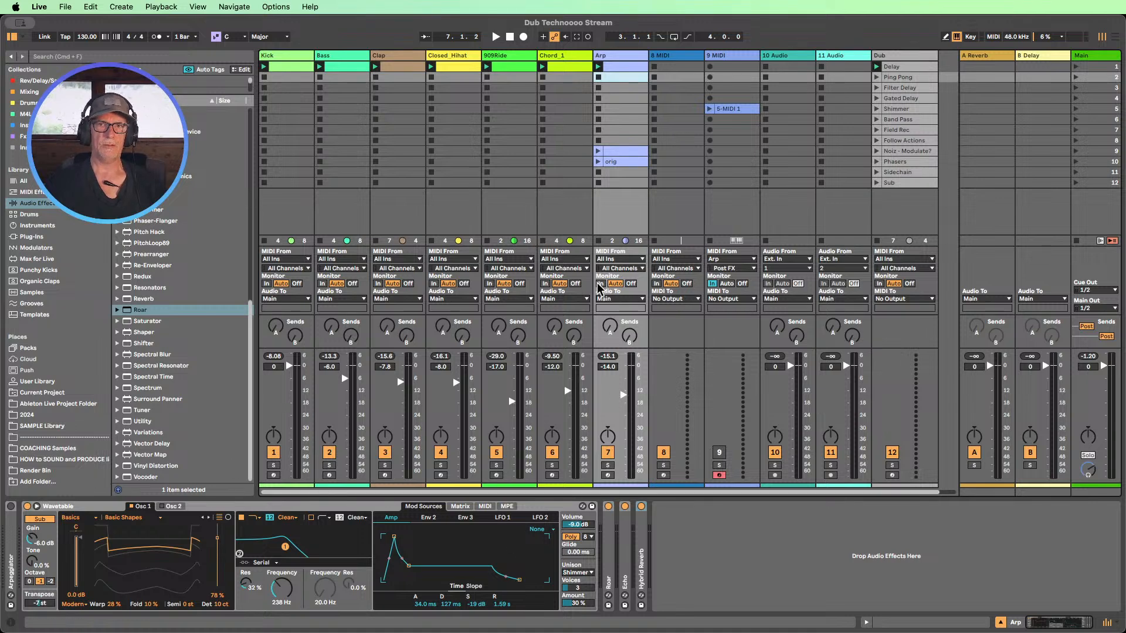
# - Launch the first Arp clip and set Wavetable's second oscillator to White Noise with a wavetable position of 38 %
pyautogui.click(598, 66)
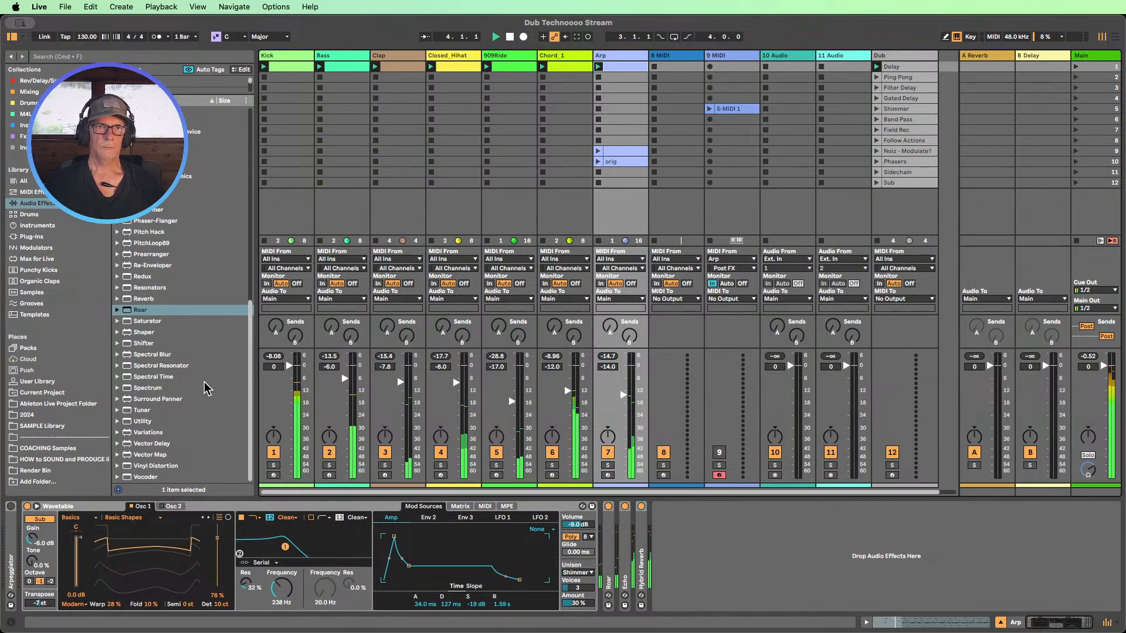
pyautogui.scroll(10, 206, 387)
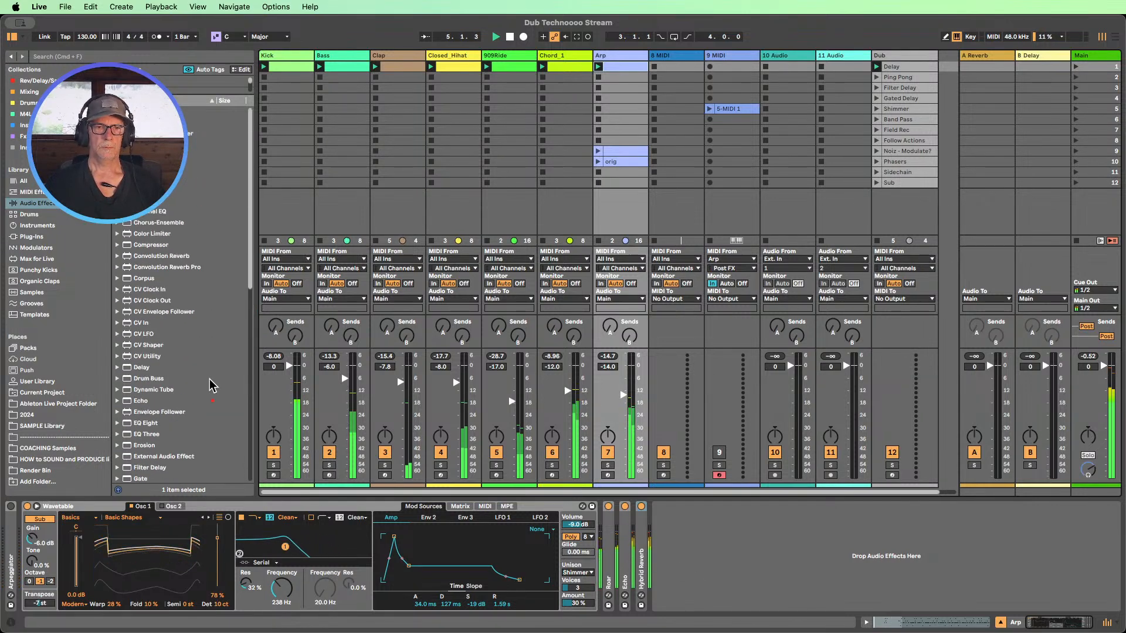
pyautogui.click(171, 507)
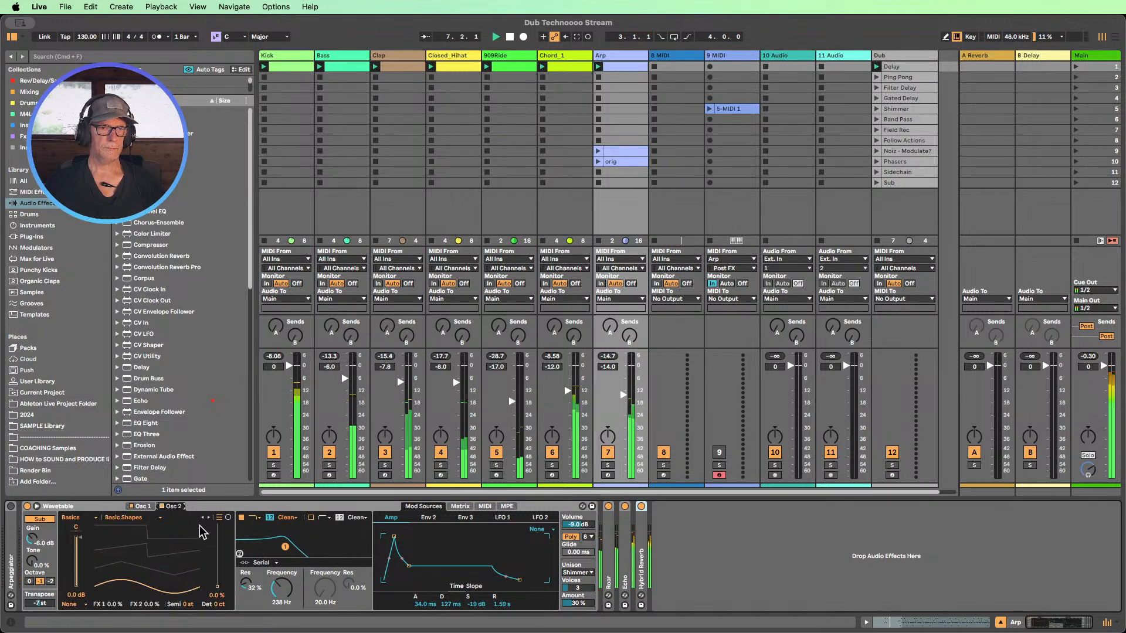
pyautogui.click(123, 518)
pyautogui.click(134, 509)
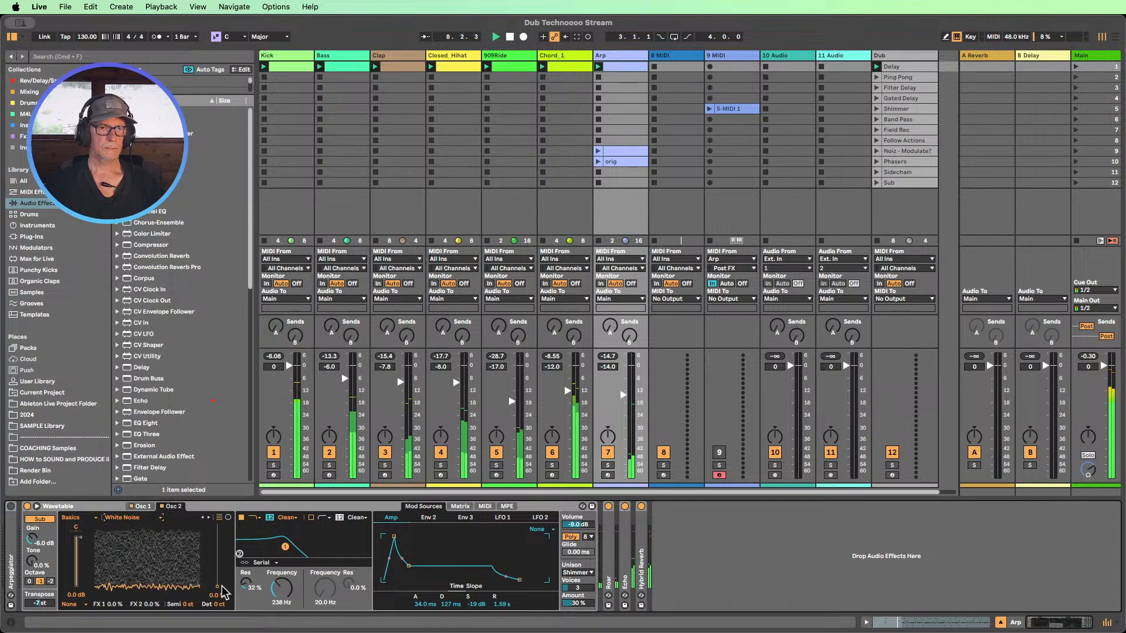
pyautogui.moveTo(217, 592); pyautogui.dragTo(217, 562)
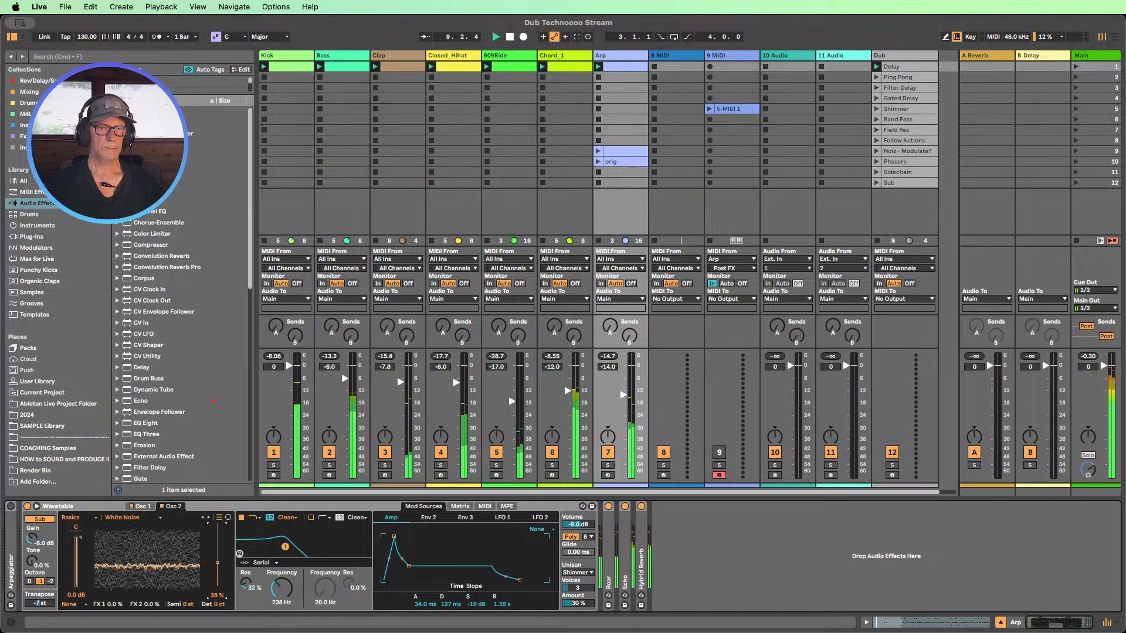
# - Set the Arp Wavetable's second oscillator to Brown Noise from the Noise category with a wavetable position of 72 %
pyautogui.click(81, 518)
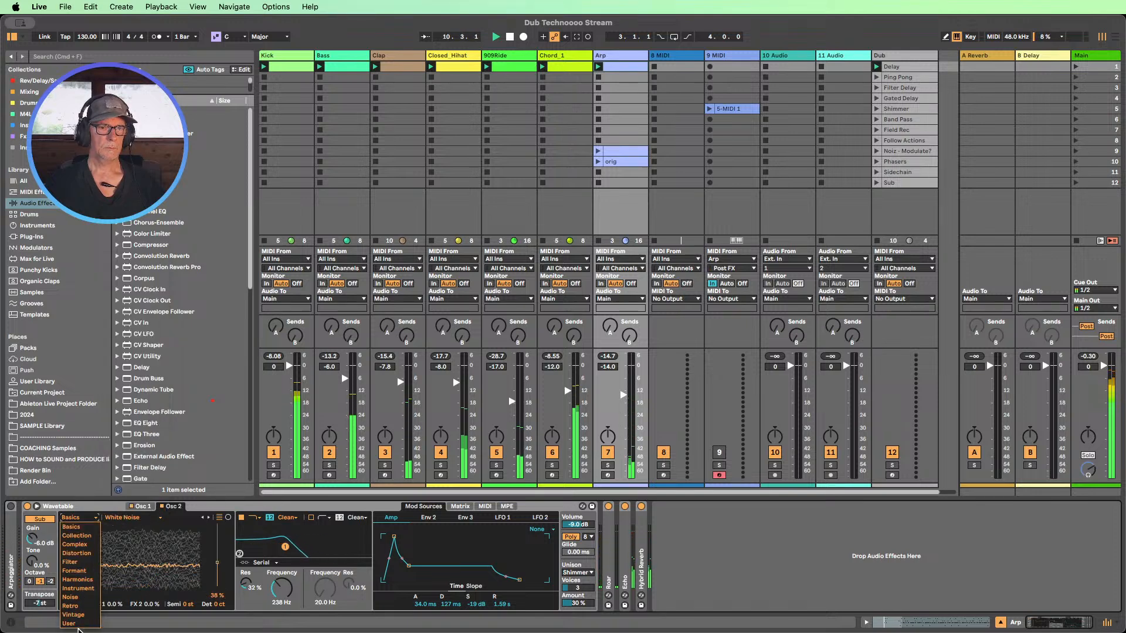
pyautogui.click(72, 596)
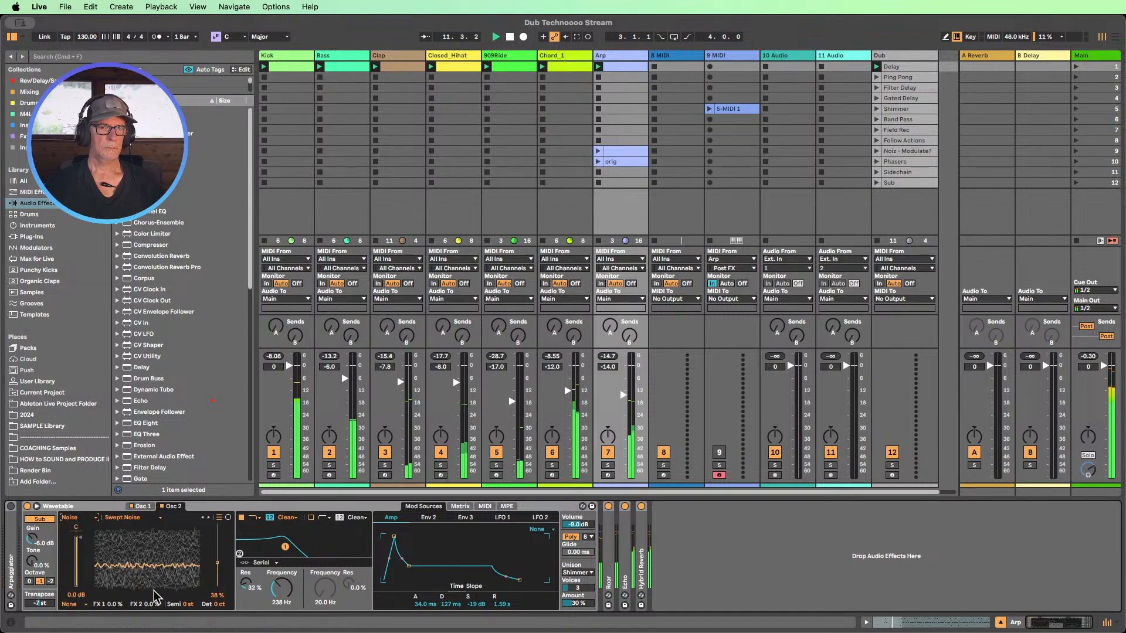
pyautogui.click(206, 518)
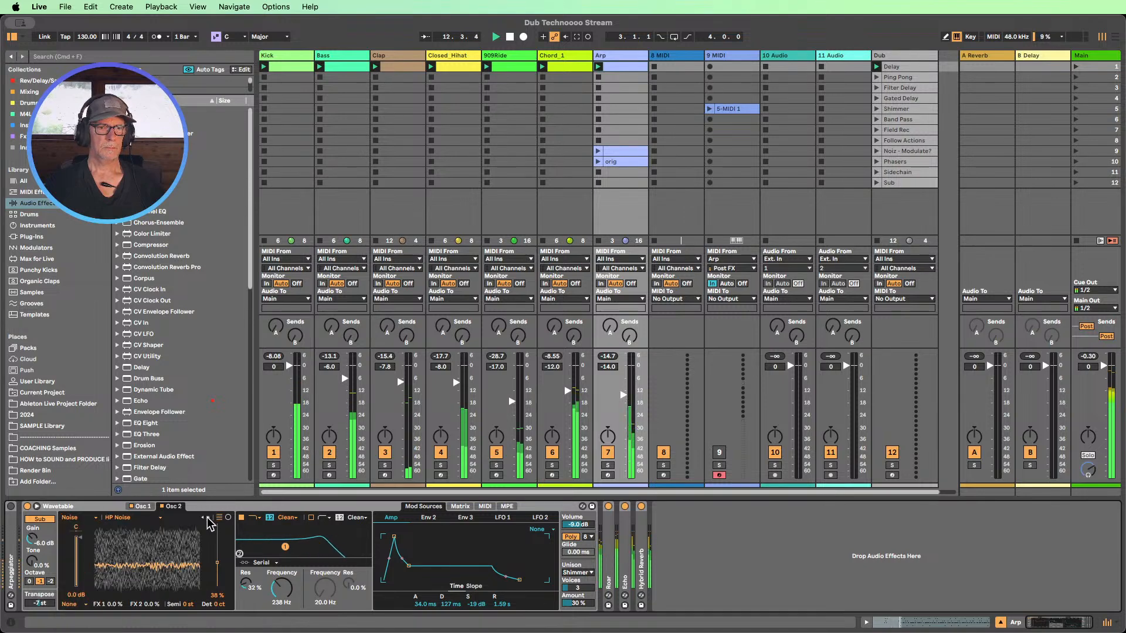
pyautogui.click(206, 518)
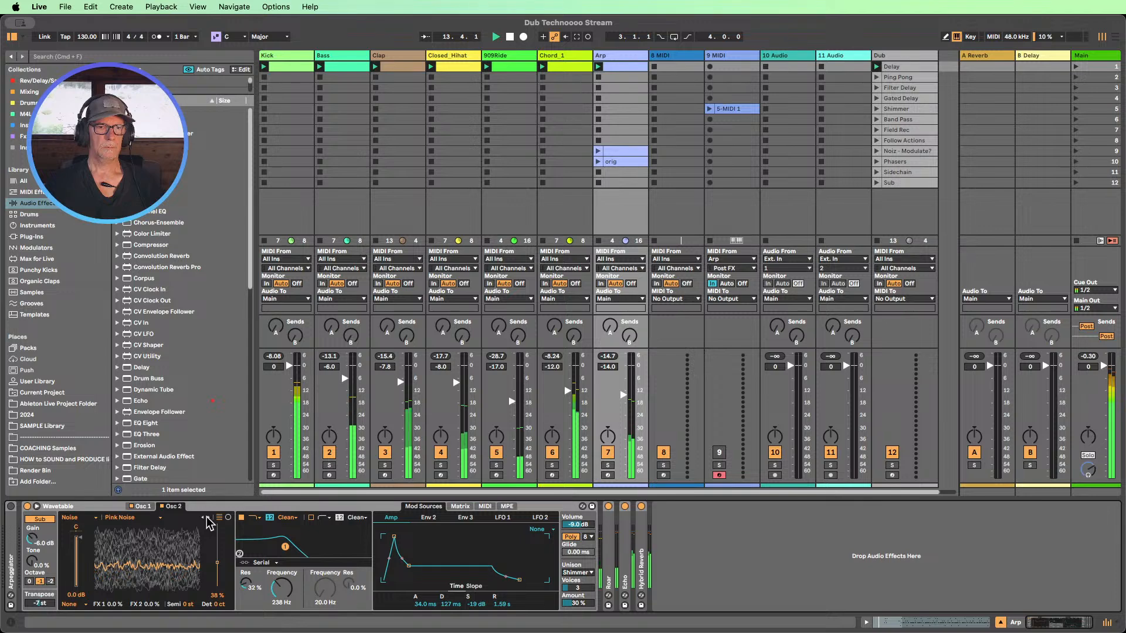
pyautogui.click(206, 519)
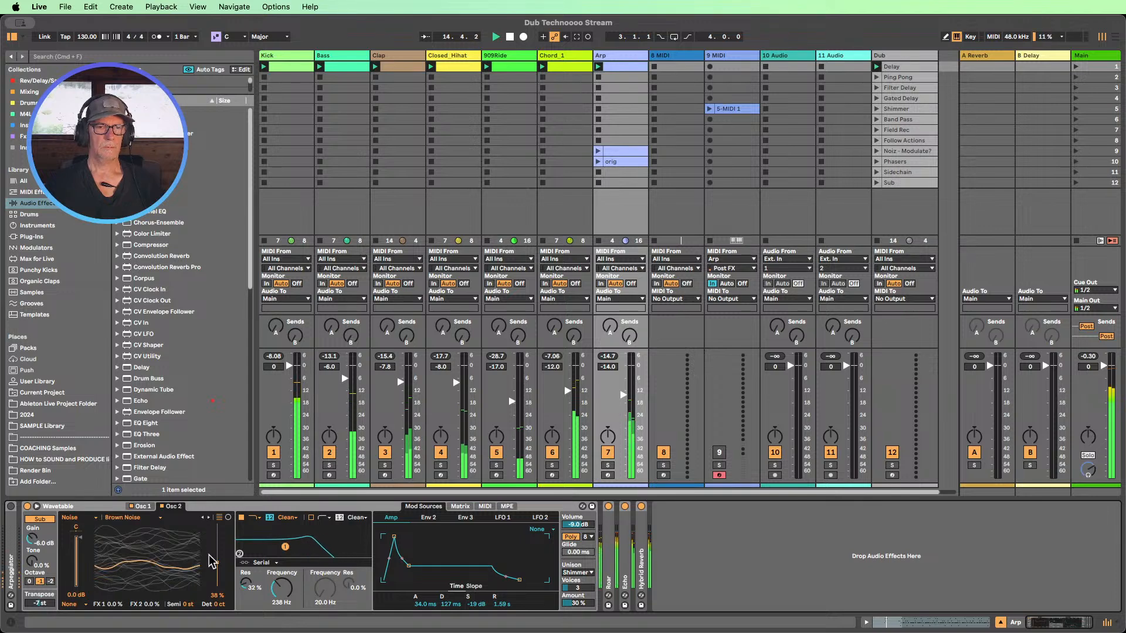
pyautogui.moveTo(217, 562); pyautogui.dragTo(217, 541)
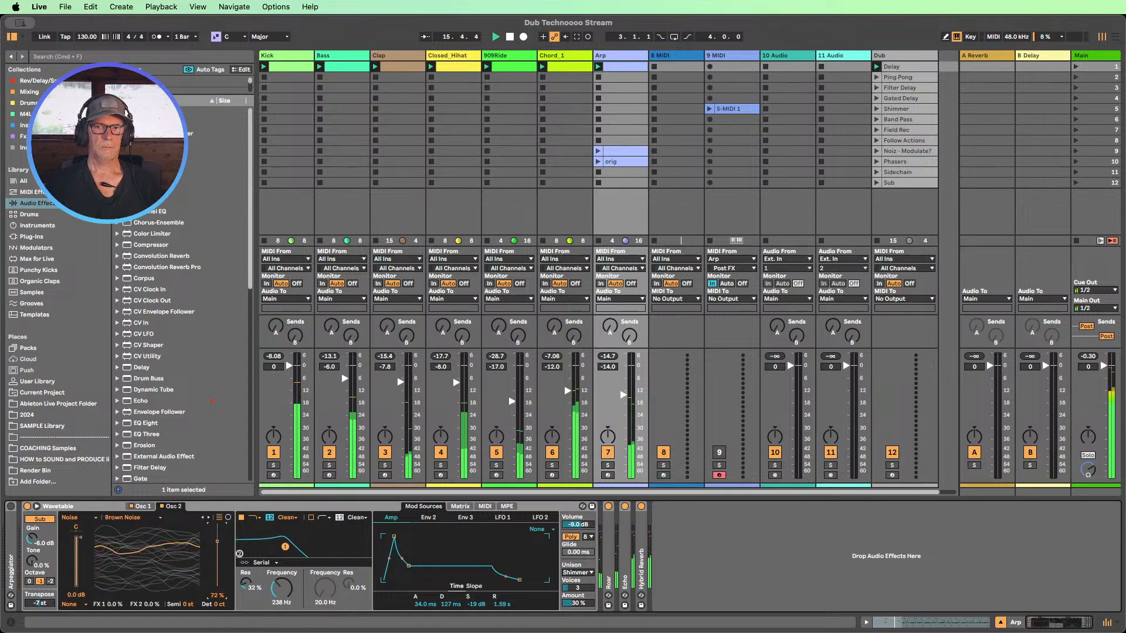
# - Briefly mute and restore the Kick track, and mute the 909Ride track
pyautogui.click(274, 452)
pyautogui.click(273, 452)
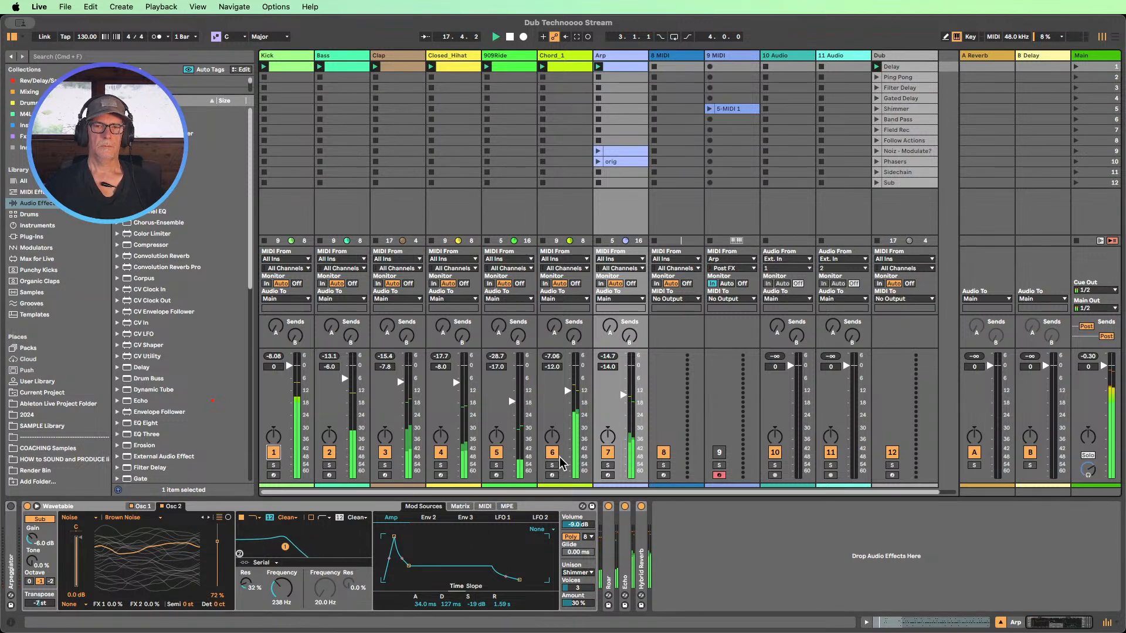
pyautogui.click(496, 452)
pyautogui.click(496, 452)
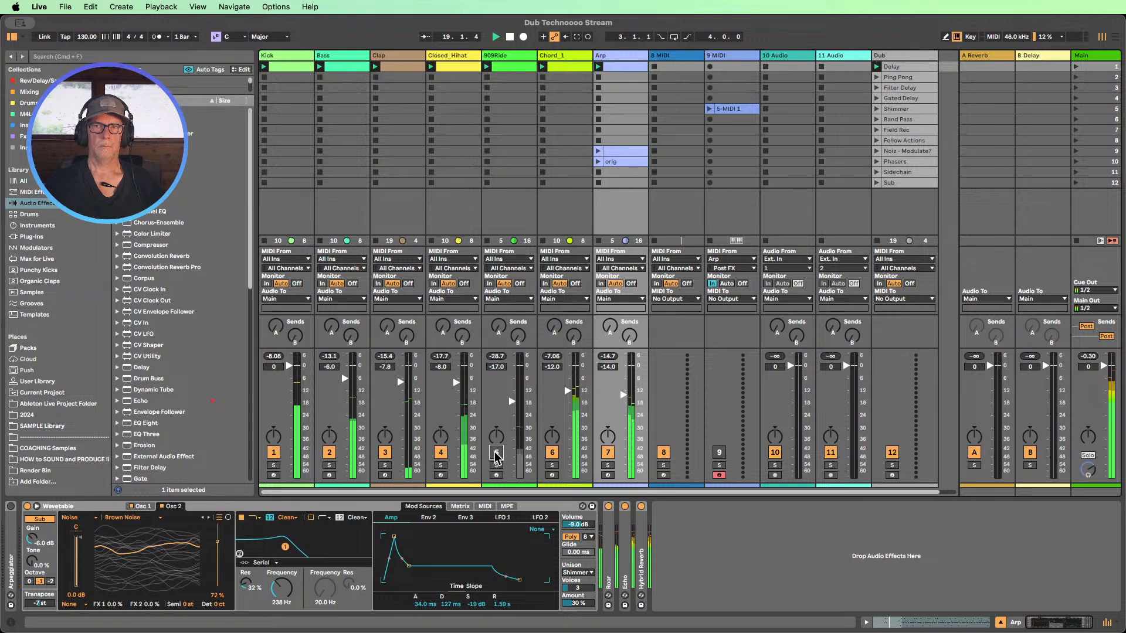
# - Create an empty MIDI clip in the first slot of the 8 MIDI track and show only the scale notes in its editor
pyautogui.click(681, 55)
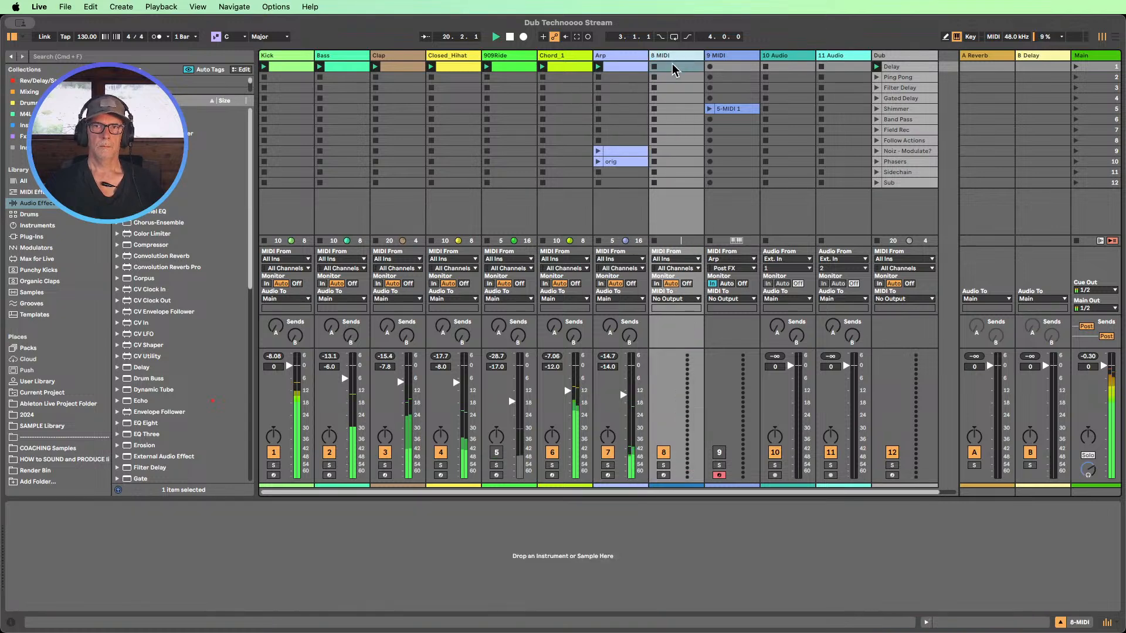
pyautogui.doubleClick(677, 66)
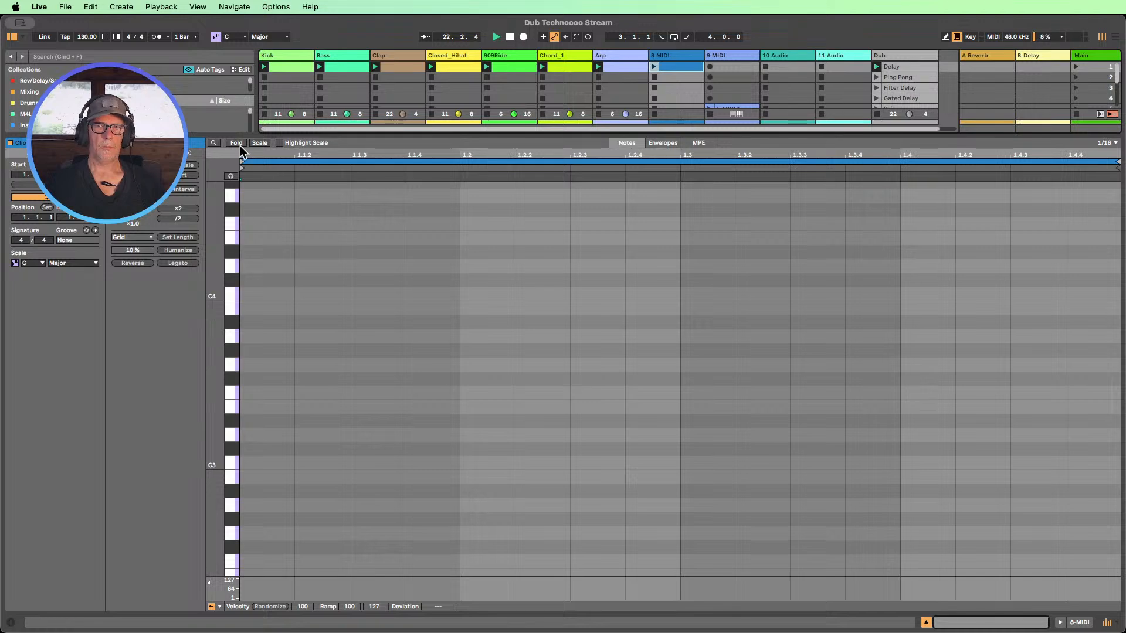
pyautogui.click(259, 142)
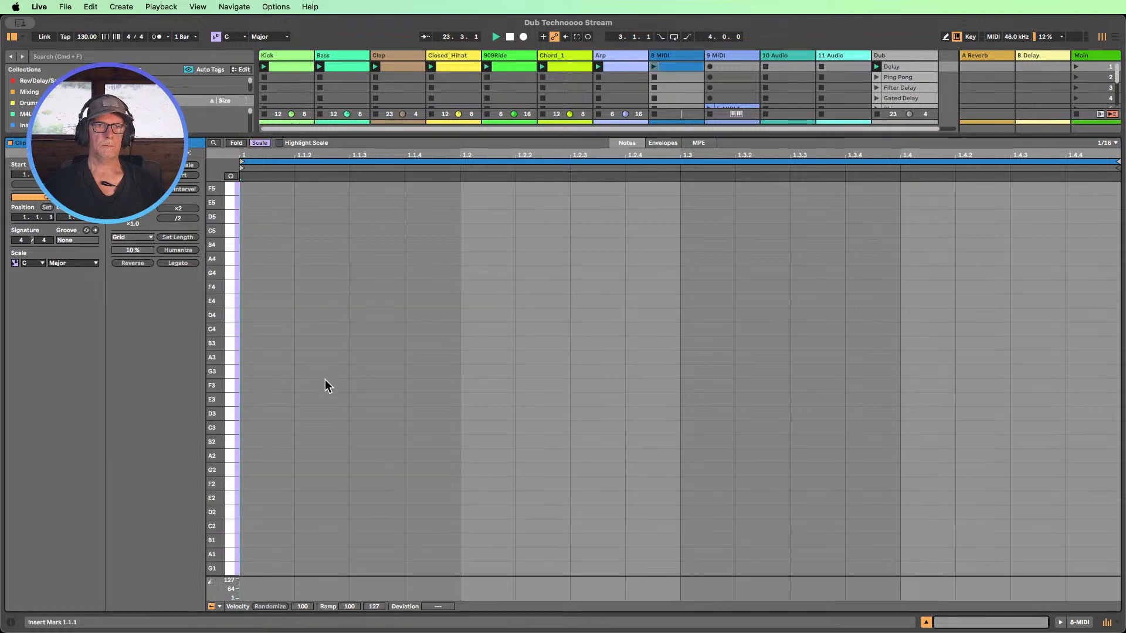
# - Draw a chord of sixteenth notes C3, E3 and G3 at position 1.1.3 in the new clip
pyautogui.press('b')
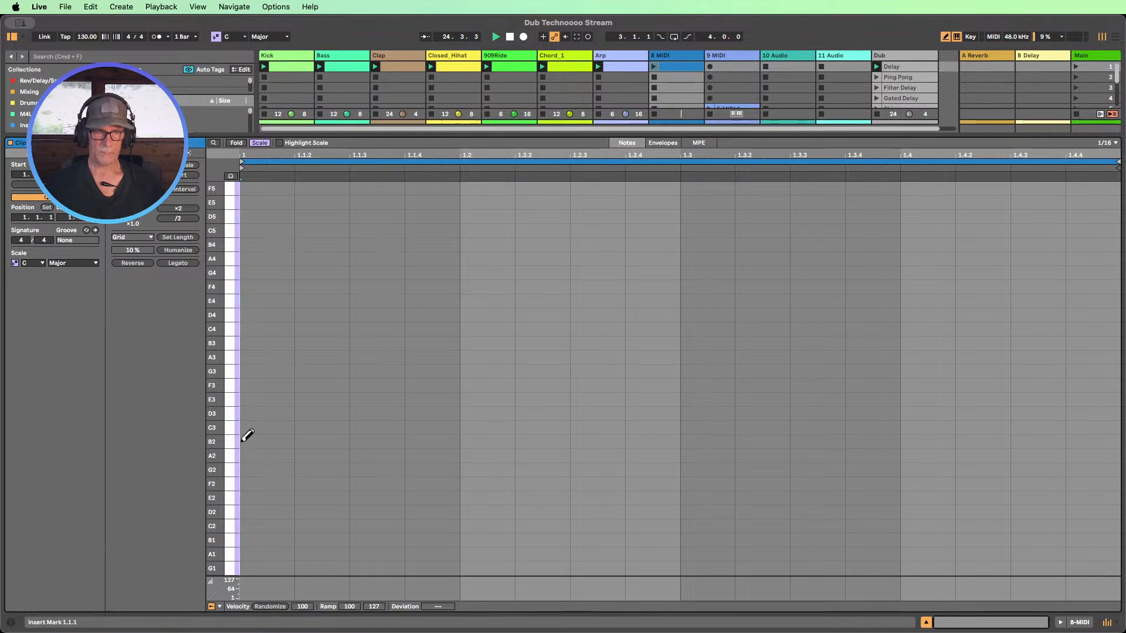
pyautogui.click(373, 423)
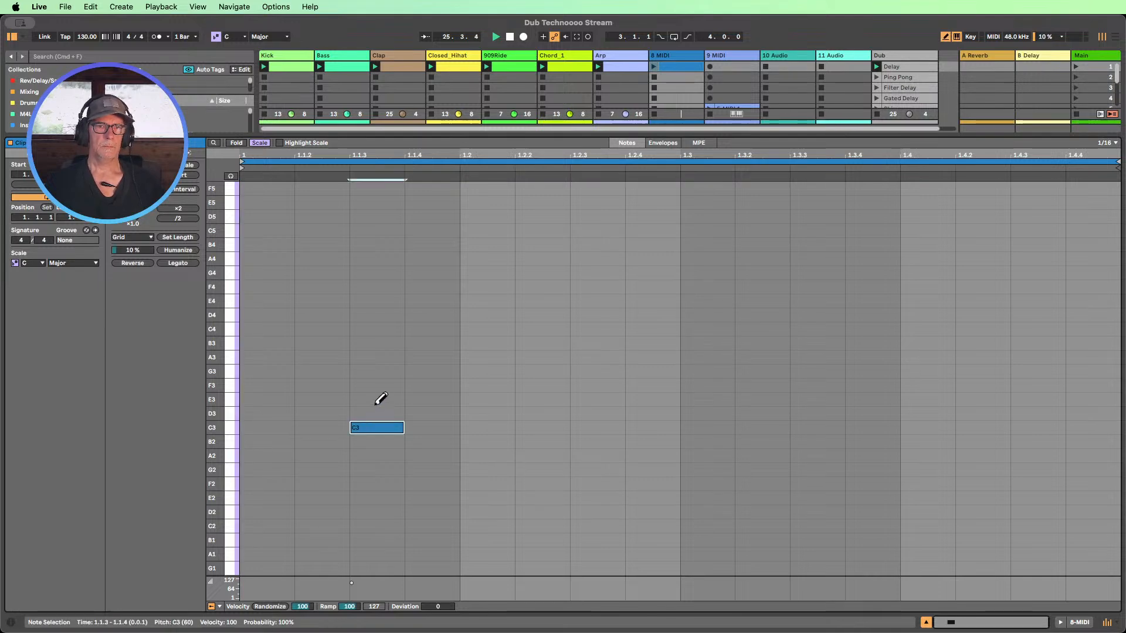
pyautogui.click(381, 399)
pyautogui.click(381, 371)
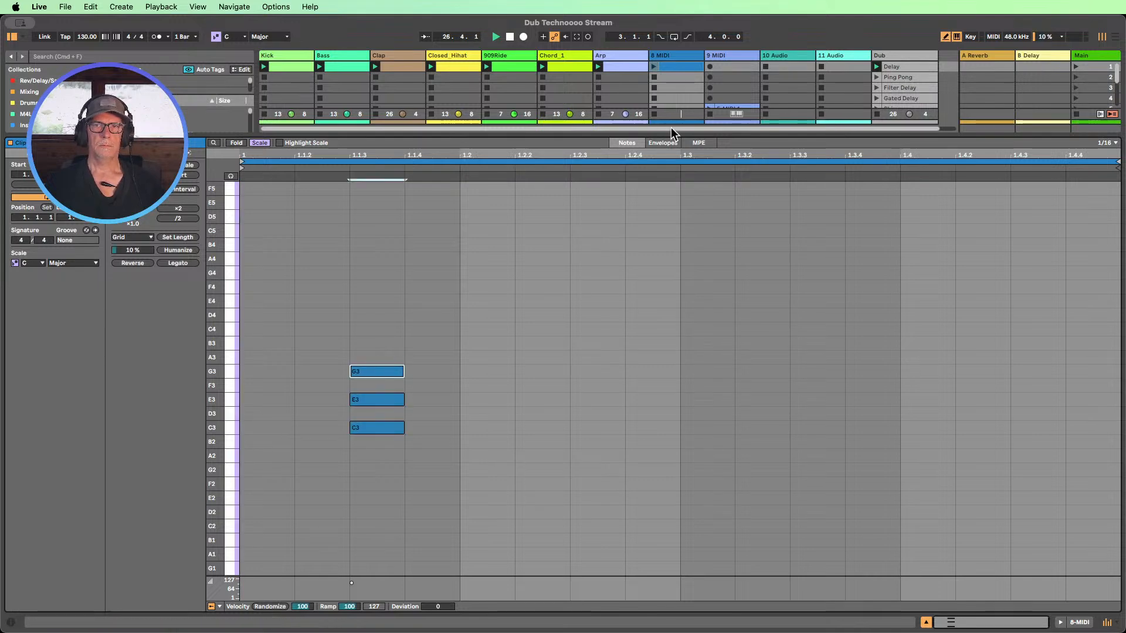
# - Load the Wavetable instrument onto the 8 MIDI track that holds the chord clip
pyautogui.click(927, 623)
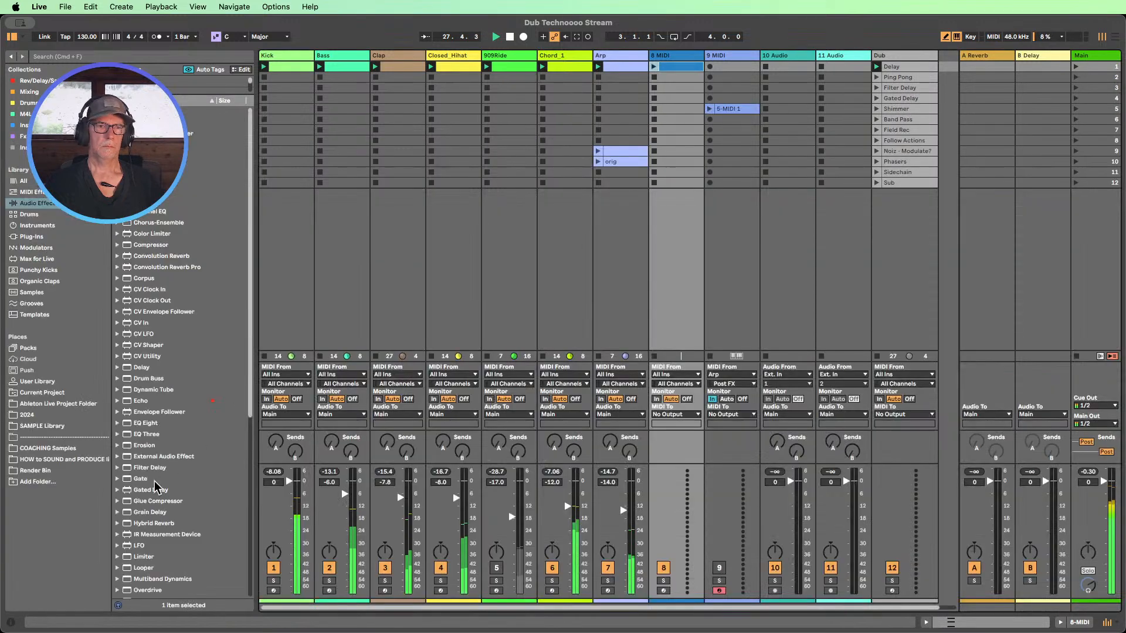
pyautogui.scroll(-5, 147, 498)
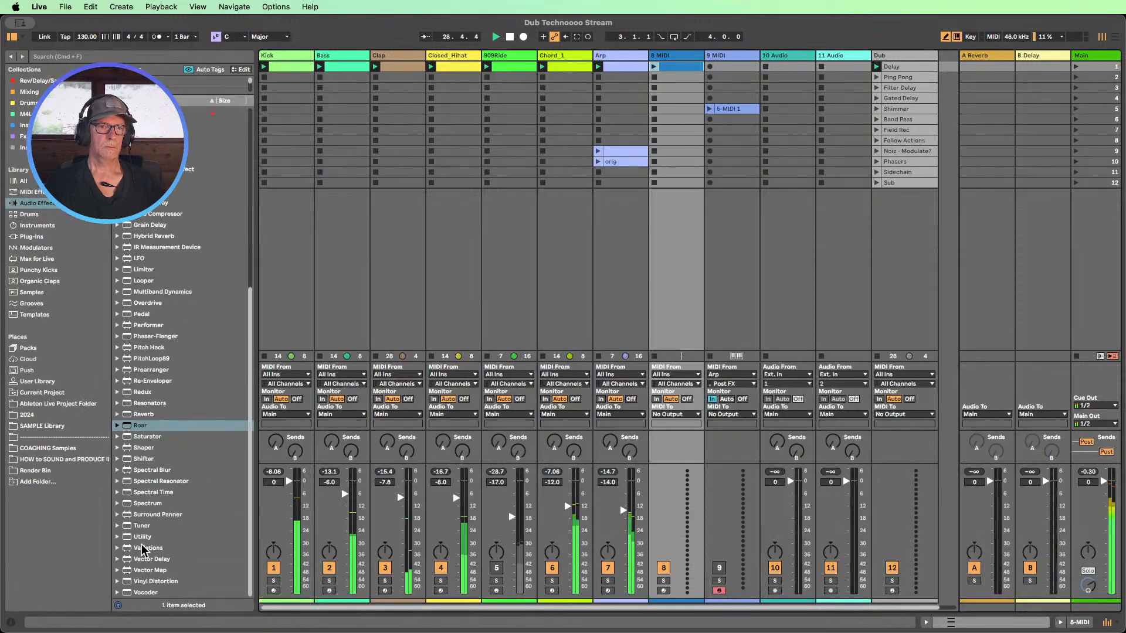
pyautogui.click(48, 228)
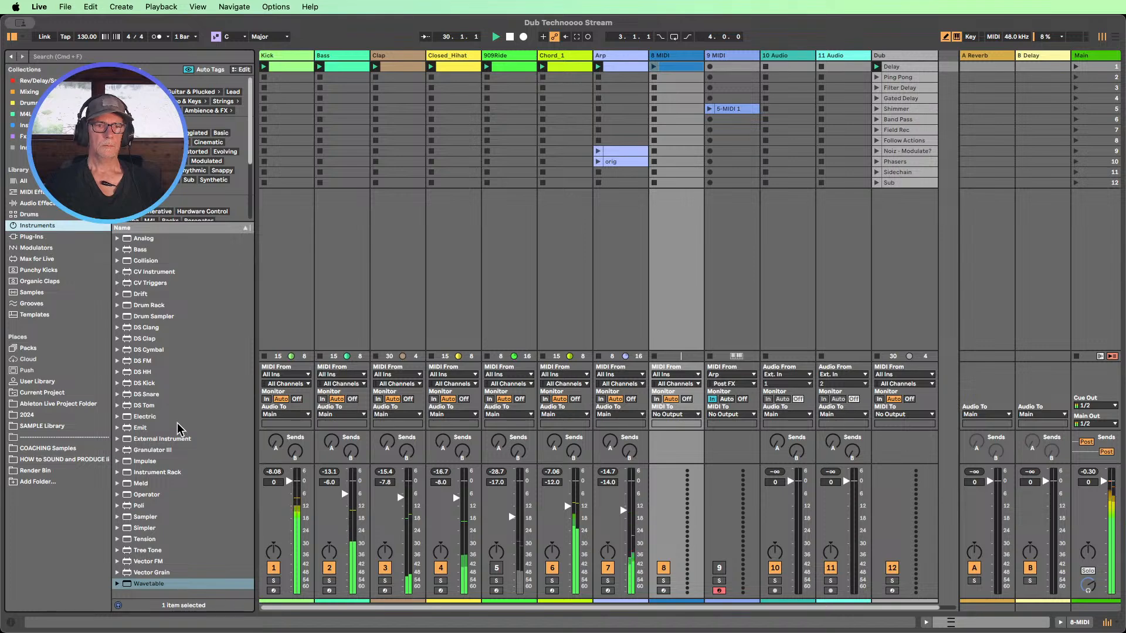
pyautogui.moveTo(147, 584); pyautogui.dragTo(656, 73)
# - Launch the chord clip and lower the new Wavetable track's volume to -8.4 dB
pyautogui.click(655, 67)
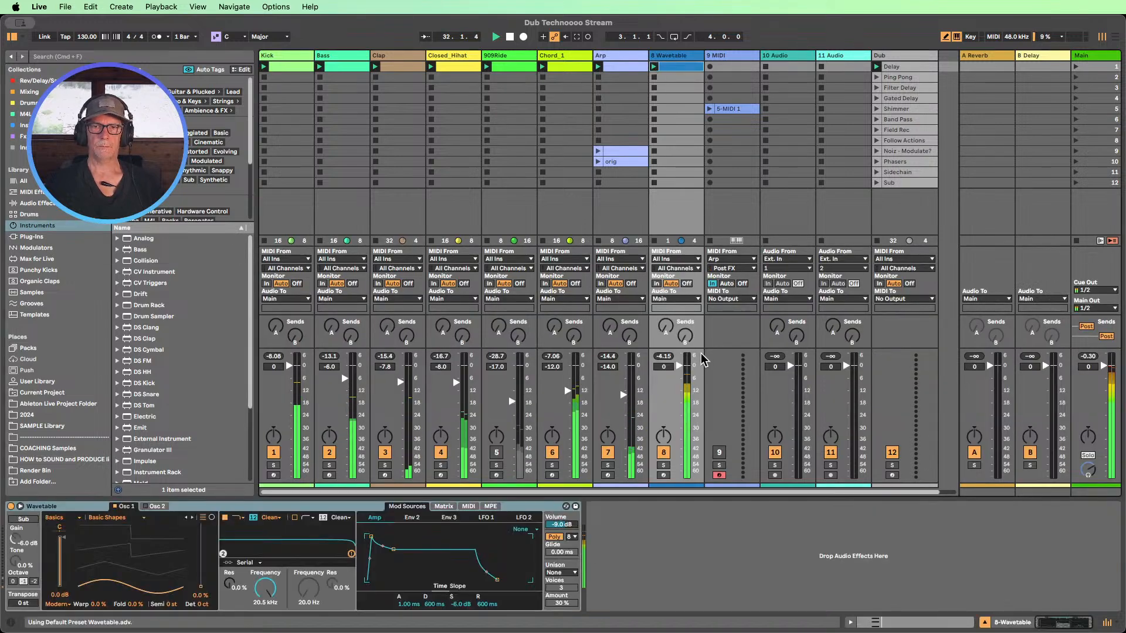
pyautogui.moveTo(679, 366); pyautogui.dragTo(679, 384)
# - Transpose the whole C3–E3–G3 chord one scale step up to D3, F3 and A3, keeping it at 1.1.3
pyautogui.doubleClick(668, 66)
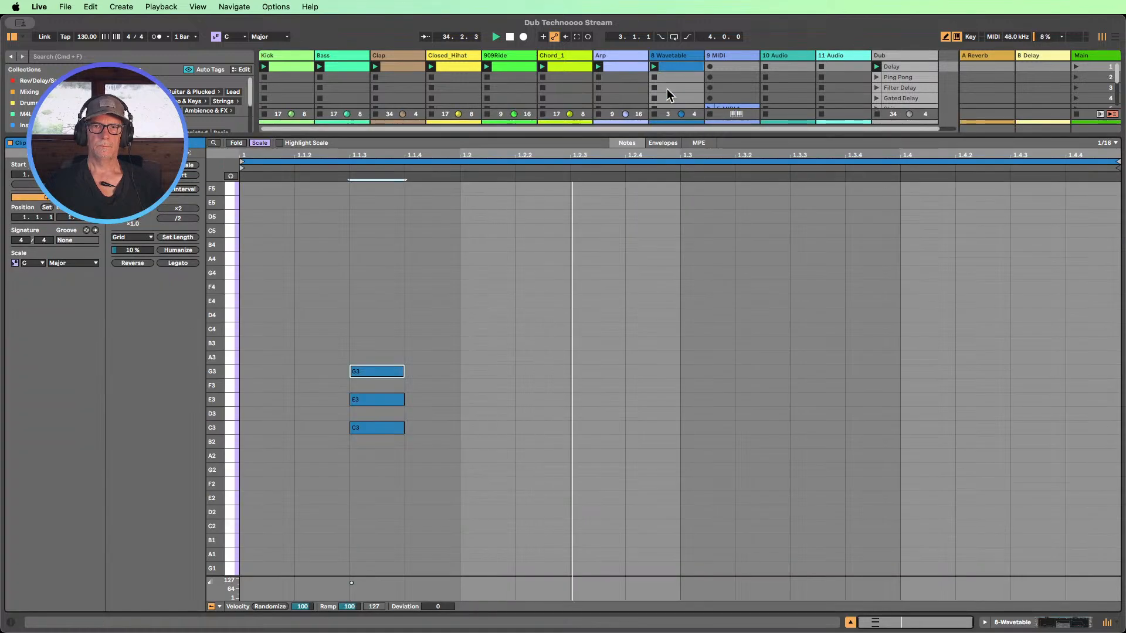
pyautogui.press('b')
pyautogui.moveTo(392, 478)
pyautogui.mouseDown()
pyautogui.moveTo(366, 279)
pyautogui.moveTo(368, 290)
pyautogui.mouseUp()
pyautogui.press('Up')
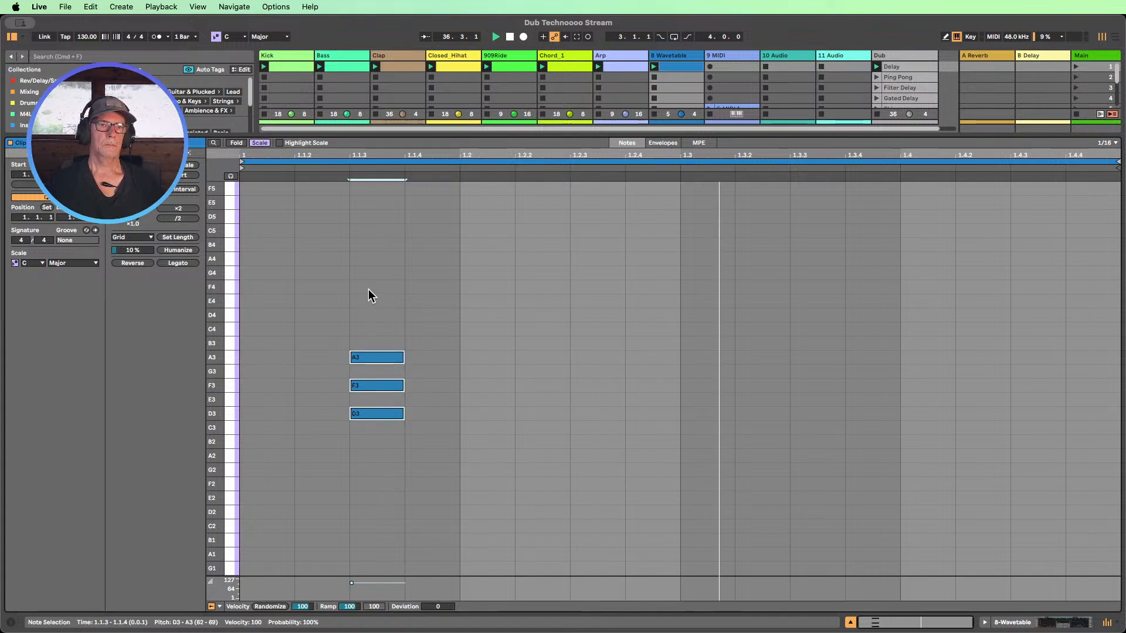
pyautogui.press('Down')
pyautogui.press('Down')
pyautogui.press('Down')
pyautogui.press('Up')
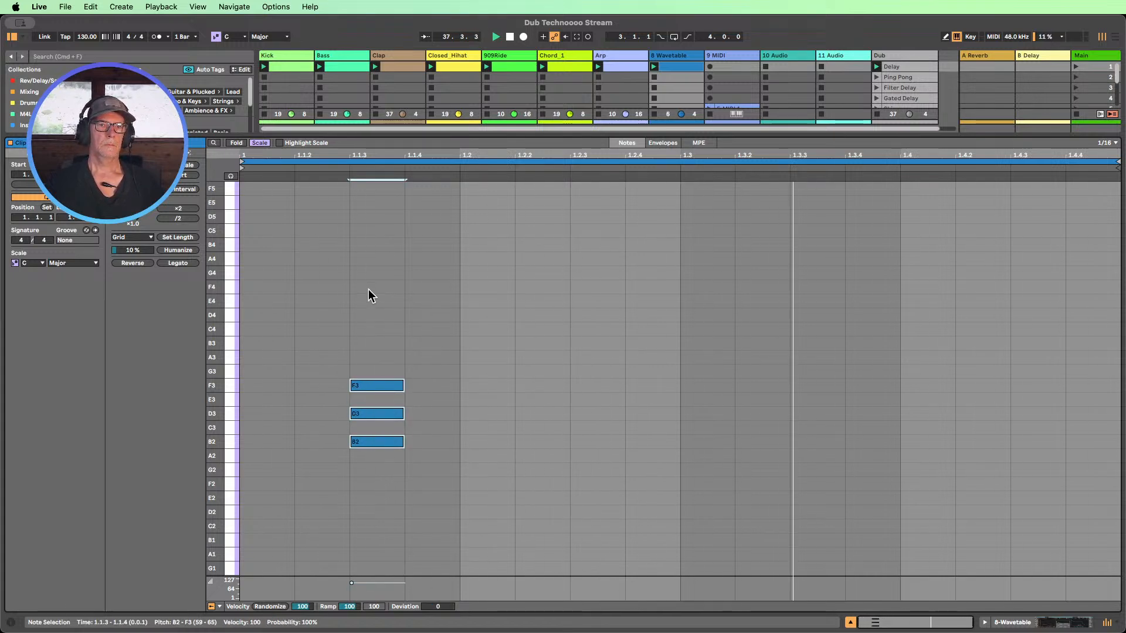
pyautogui.press('Down')
pyautogui.press('Up')
pyautogui.press('Up')
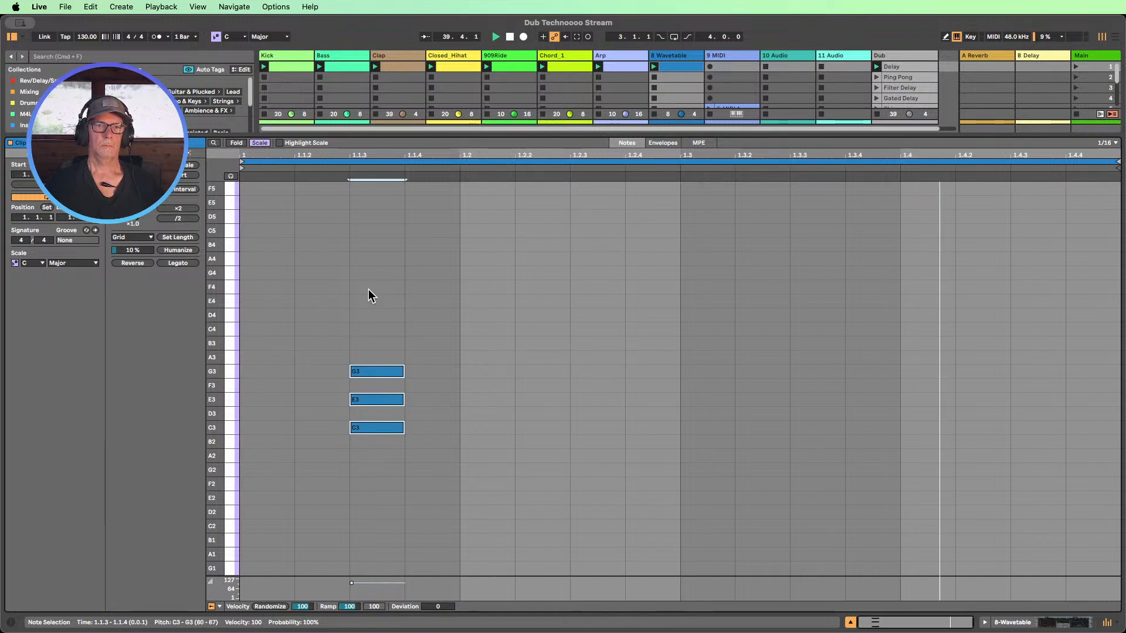
pyautogui.press('Up')
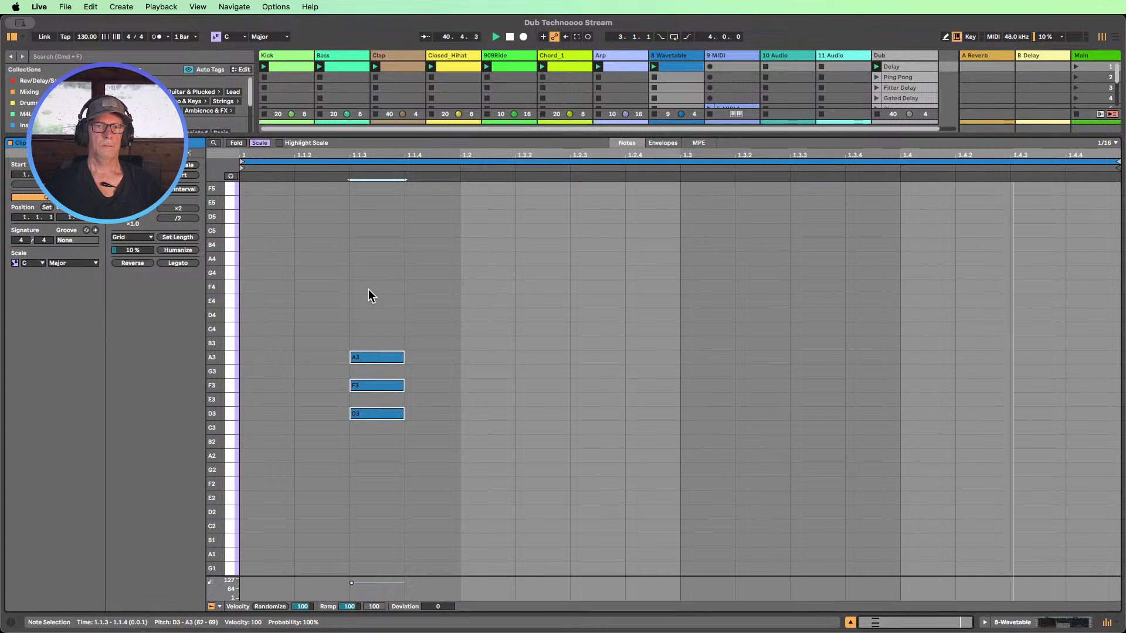
pyautogui.press('Left')
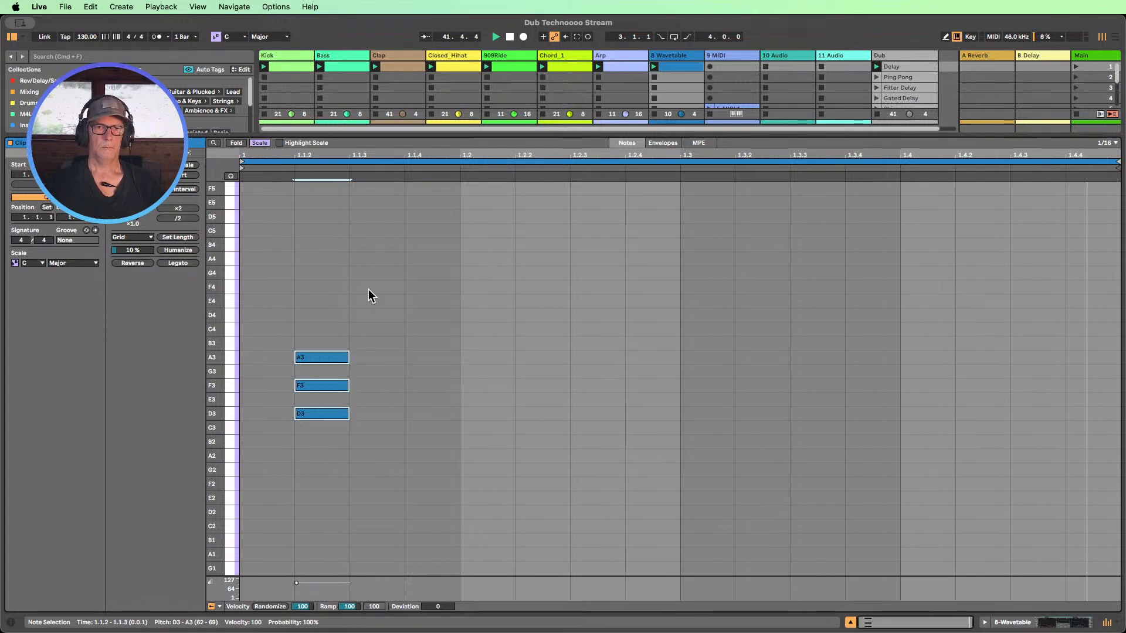
pyautogui.press('Right')
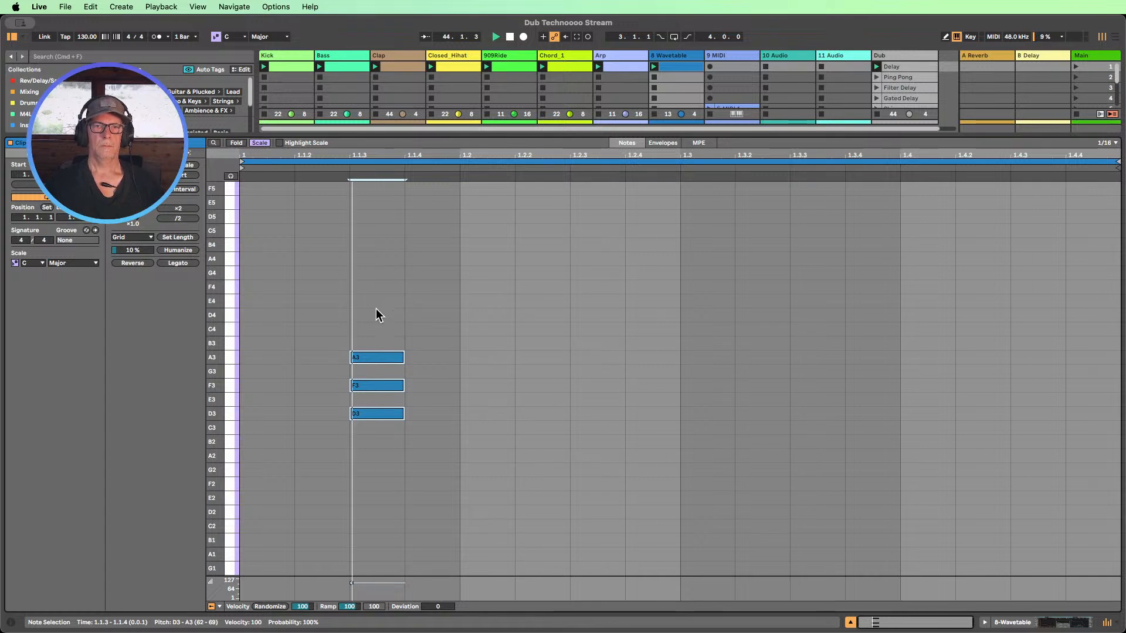
# - Raise the chord's top note from A3 to D4 and add a copy of it on A3
pyautogui.click(372, 360)
pyautogui.press('Up')
pyautogui.press('Up')
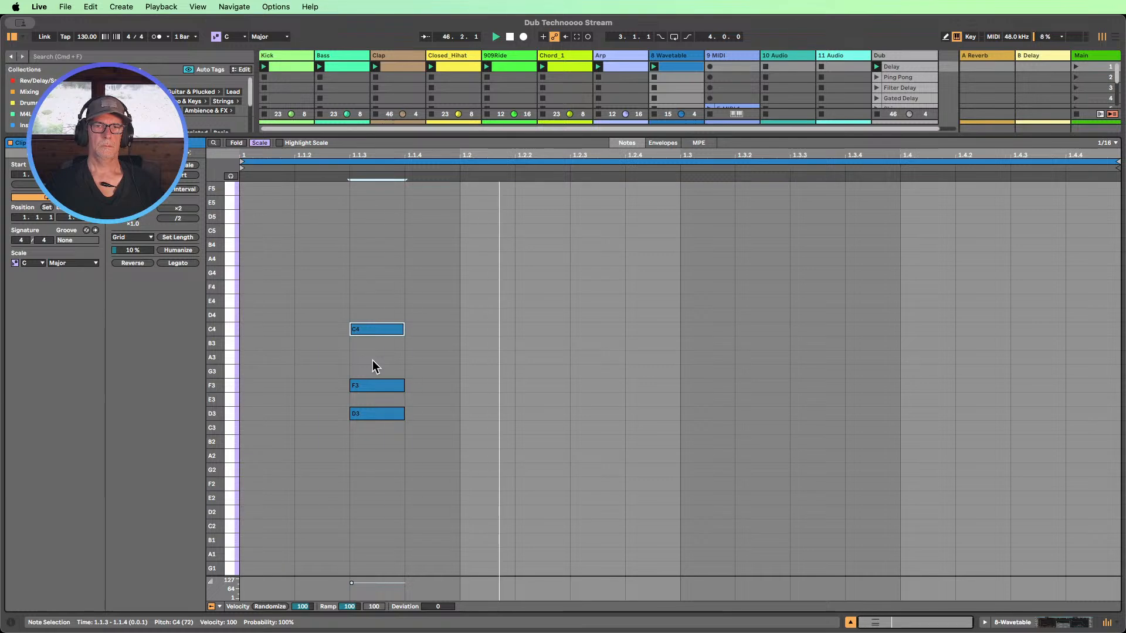
pyautogui.press('Up')
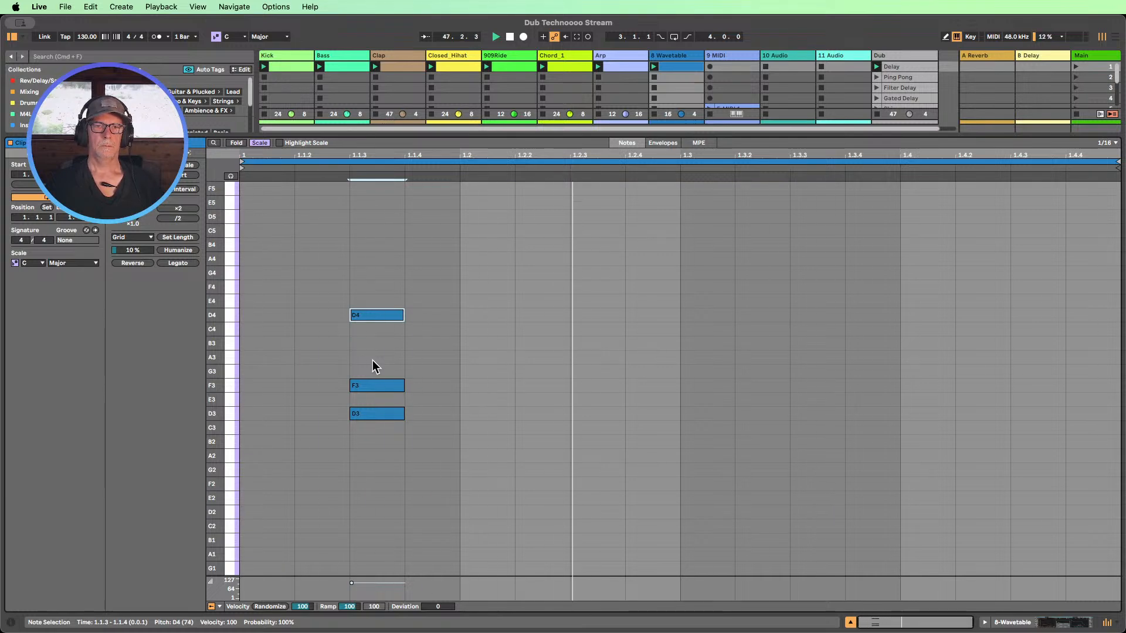
pyautogui.press('Up')
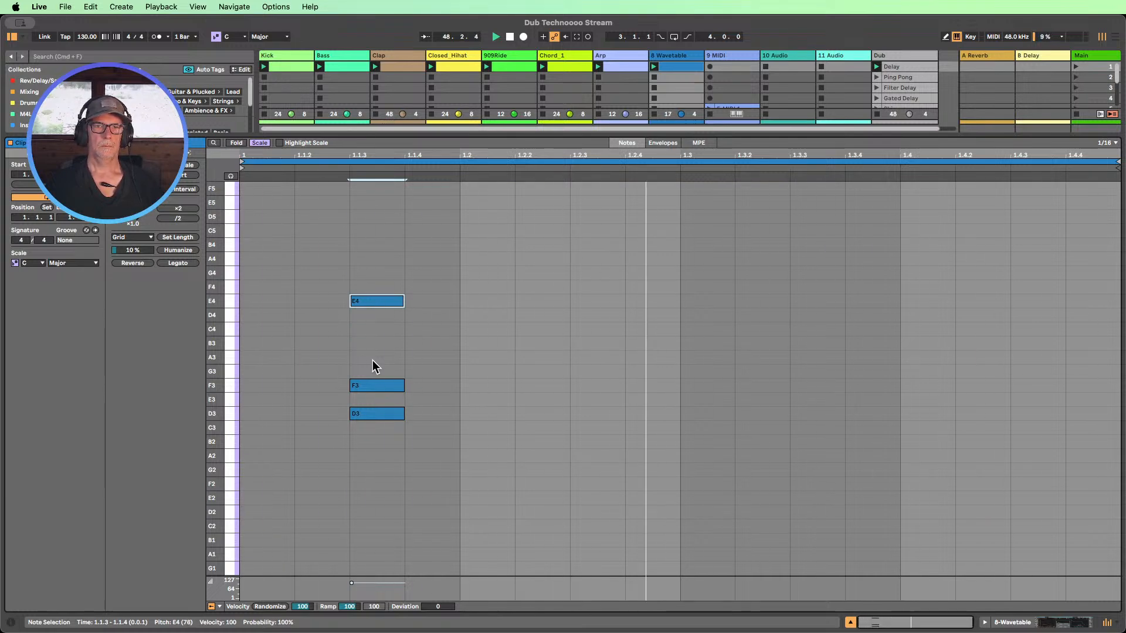
pyautogui.press('Down')
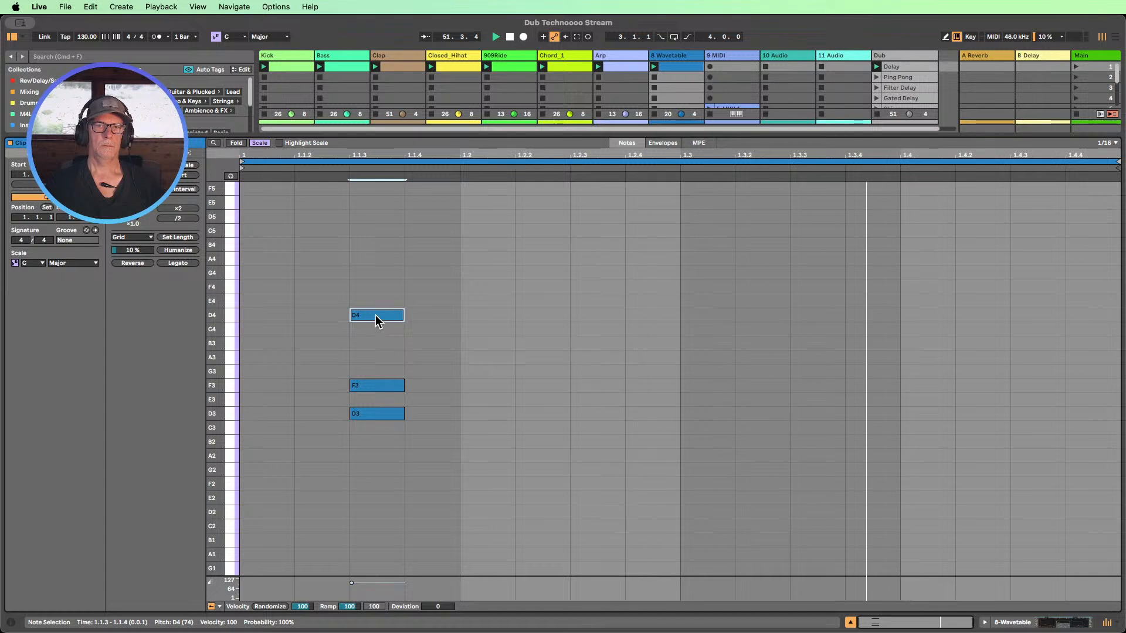
pyautogui.moveTo(378, 313); pyautogui.dragTo(375, 342)
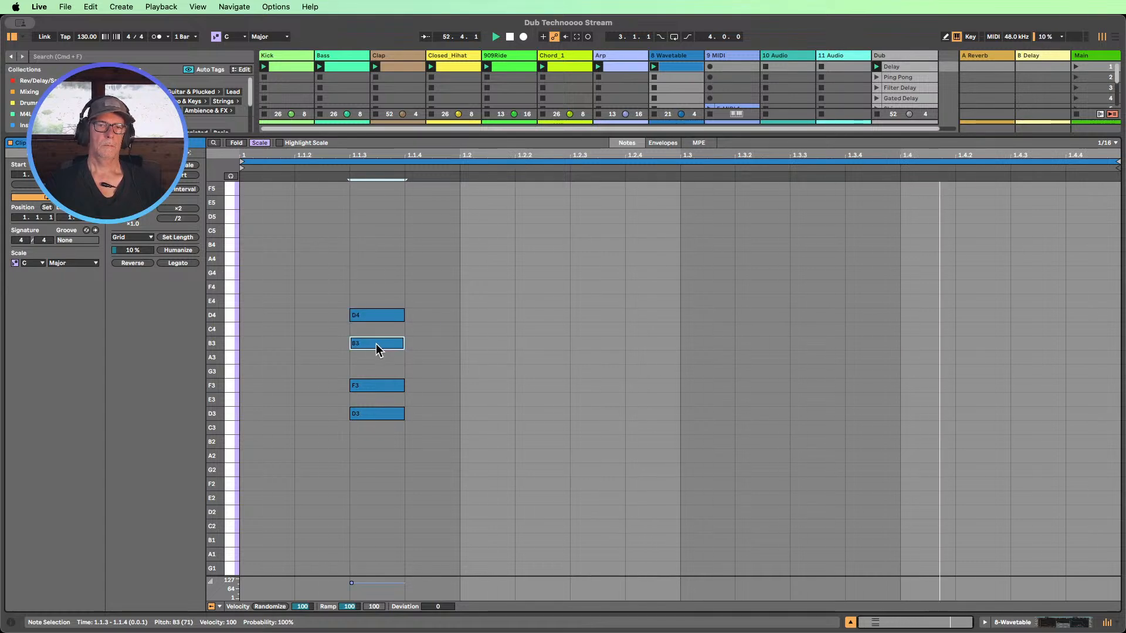
pyautogui.press('Down')
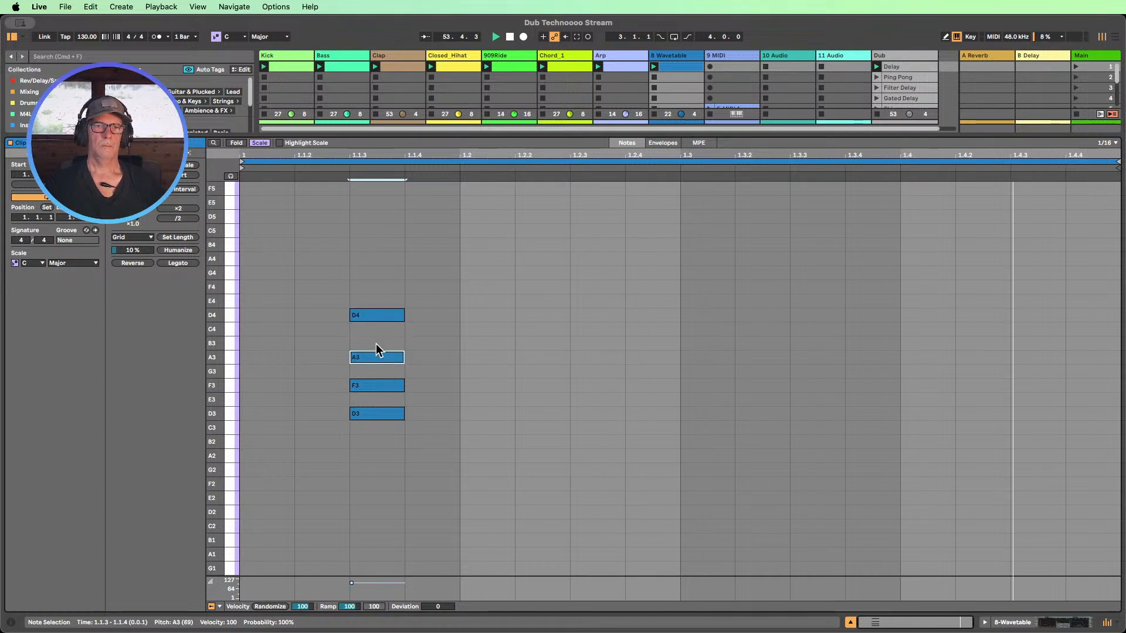
# - Try the copied A3 note an octave lower at A2 and move it back to A3
pyautogui.press('Down')
pyautogui.press('Down')
pyautogui.press('Down')
pyautogui.press('Down')
pyautogui.press('Down')
pyautogui.press('Down')
pyautogui.press('Down')
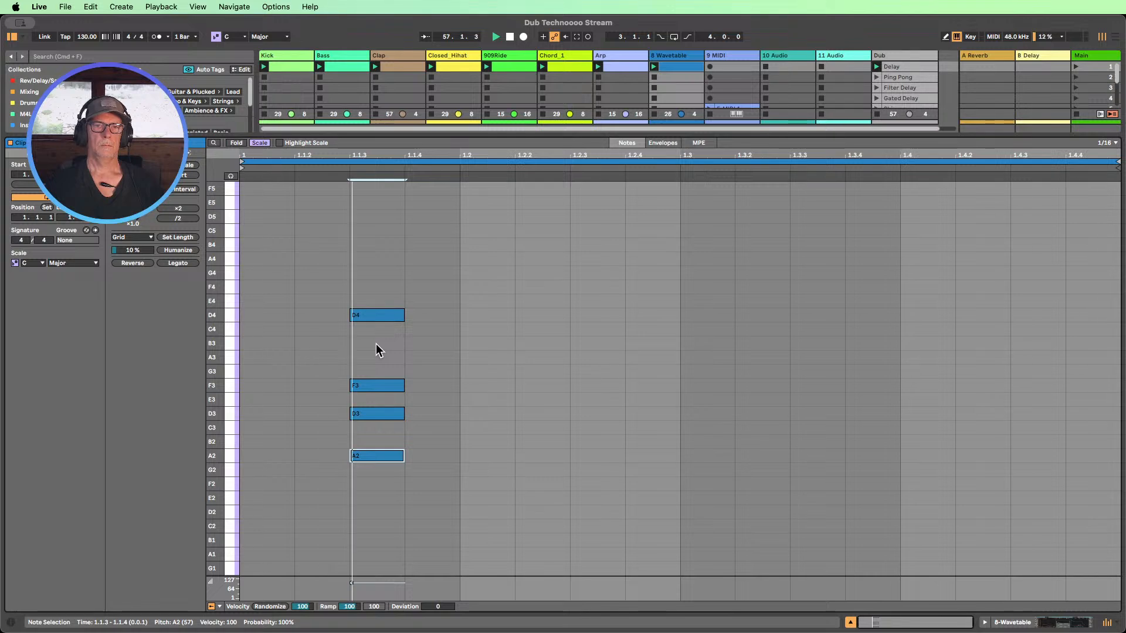
pyautogui.hotkey('shift', 'Up')
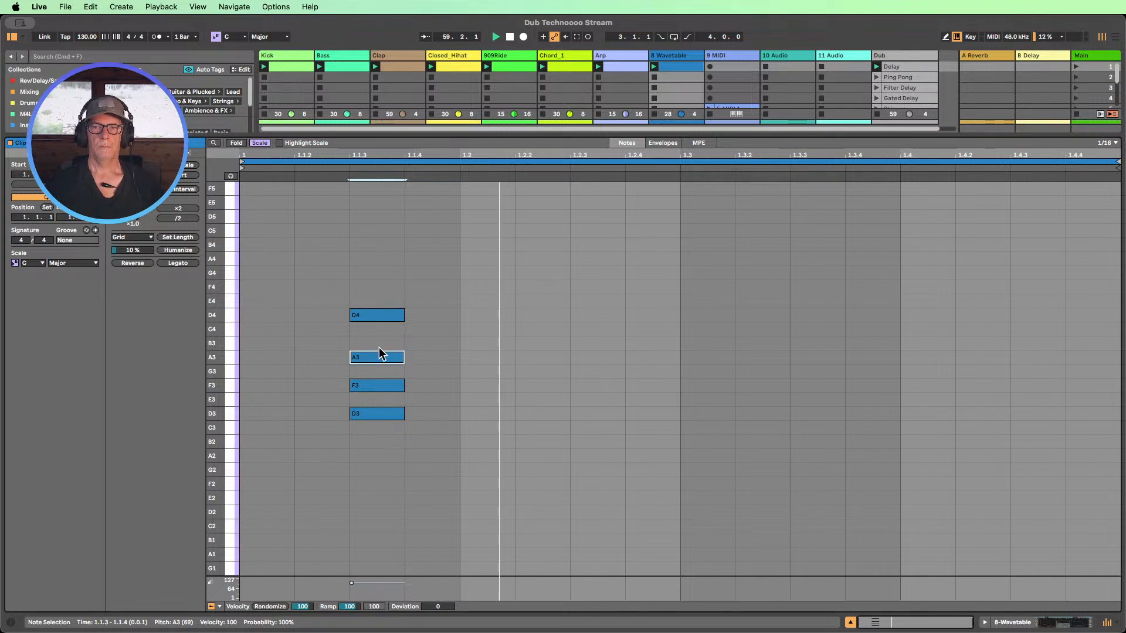
# - Set oscillator 1 to the Vintage wavetable Brds Dual Saw after trying OB6 Shapes, with the wavetable position at 23%
pyautogui.click(1009, 623)
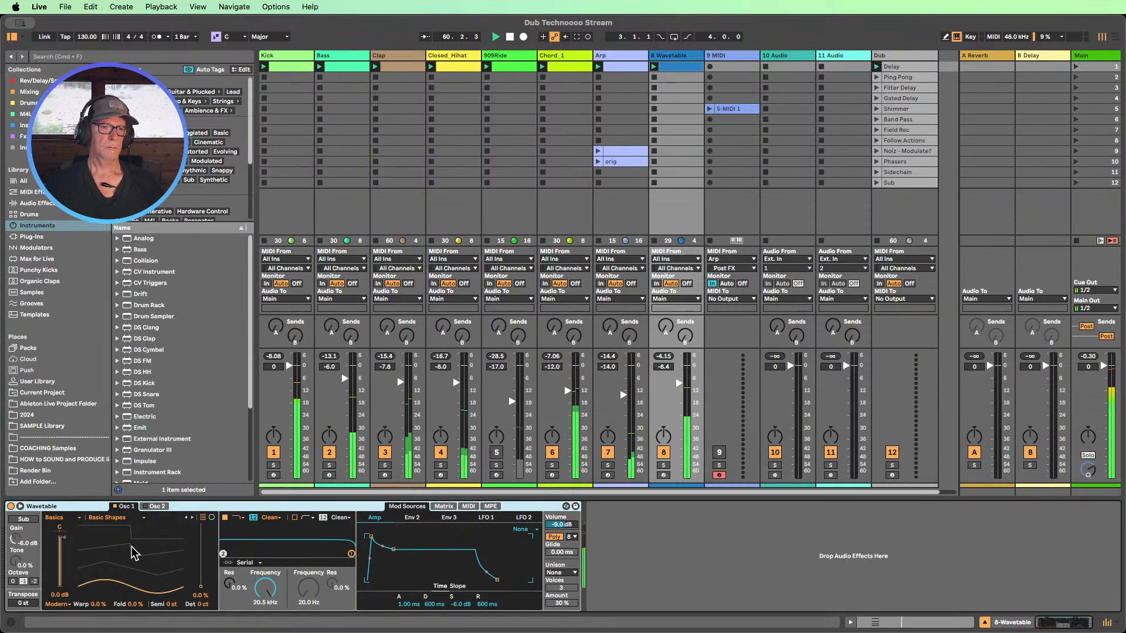
pyautogui.click(54, 517)
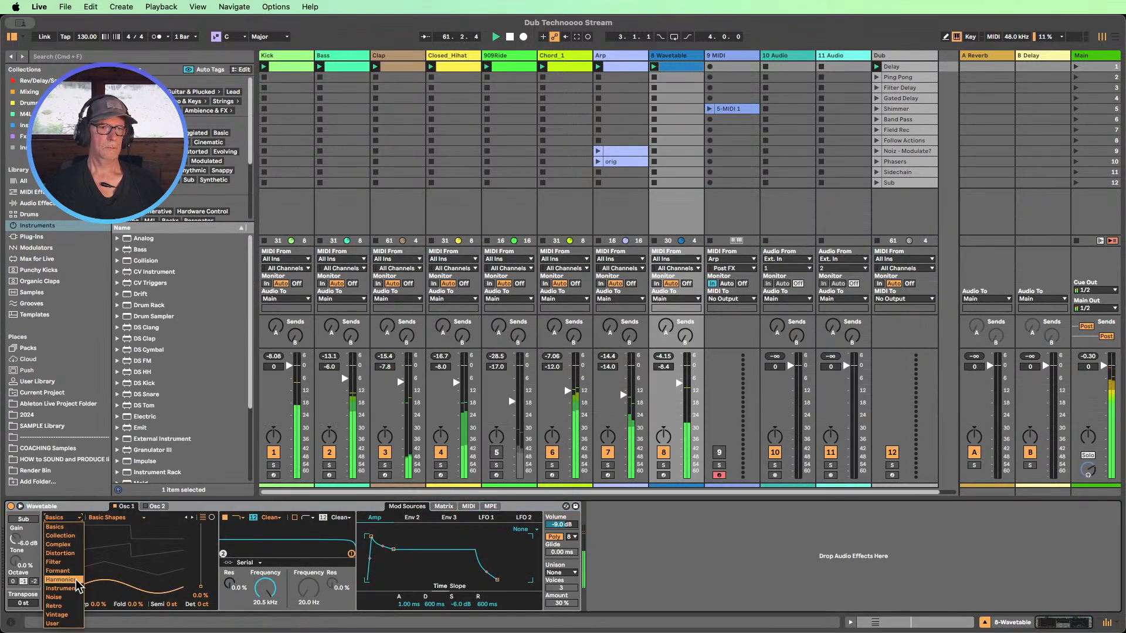
pyautogui.click(67, 616)
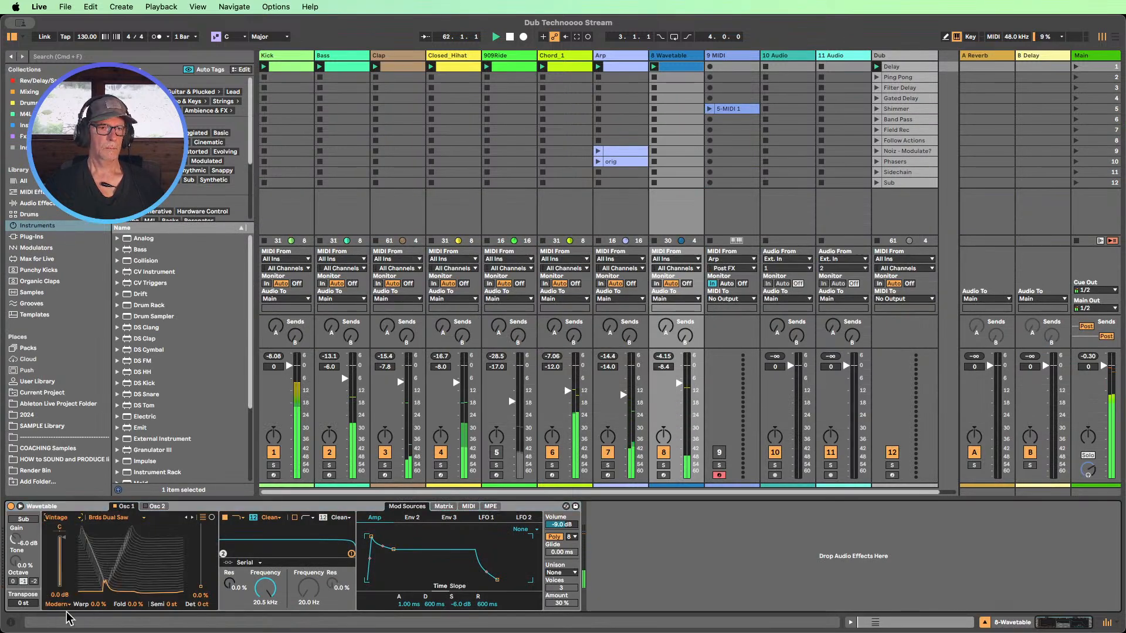
pyautogui.click(131, 518)
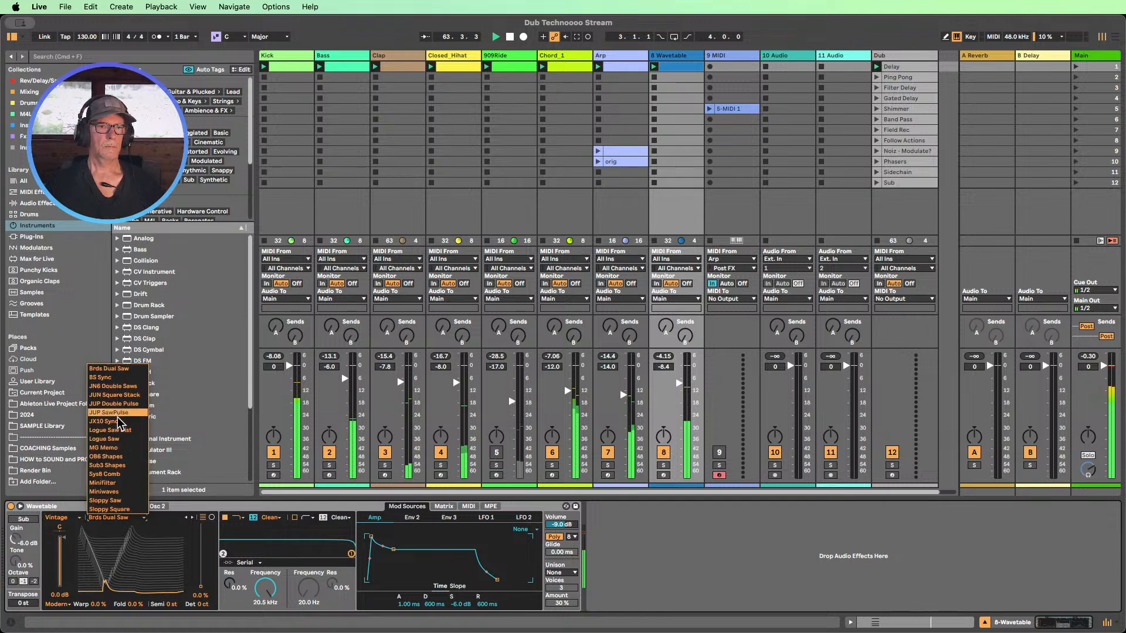
pyautogui.click(120, 455)
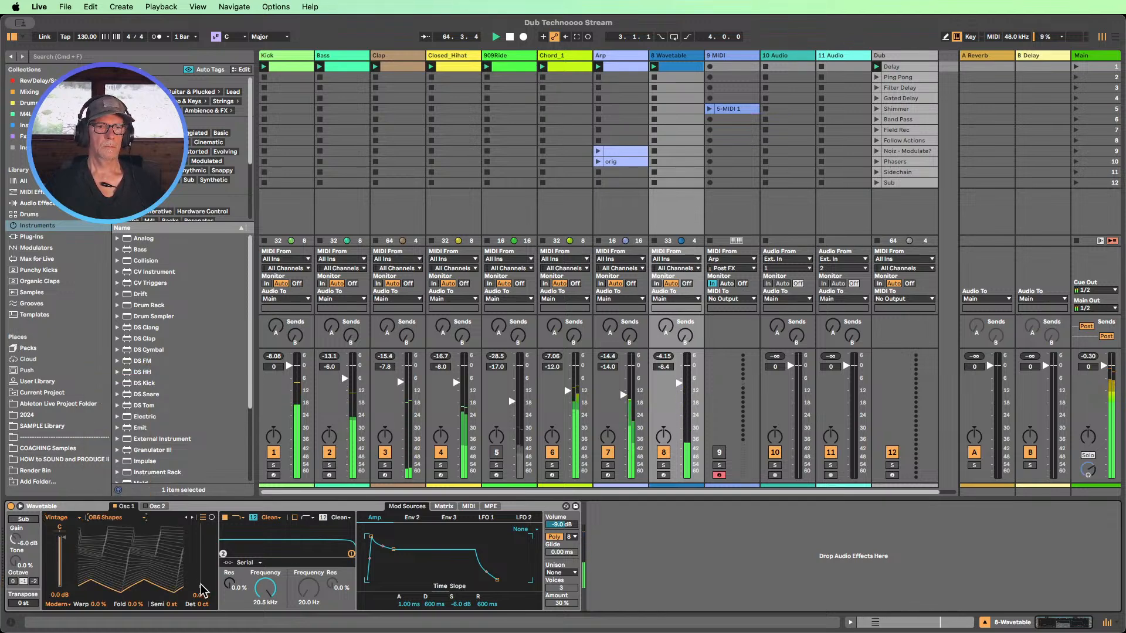
pyautogui.moveTo(203, 590); pyautogui.dragTo(202, 559)
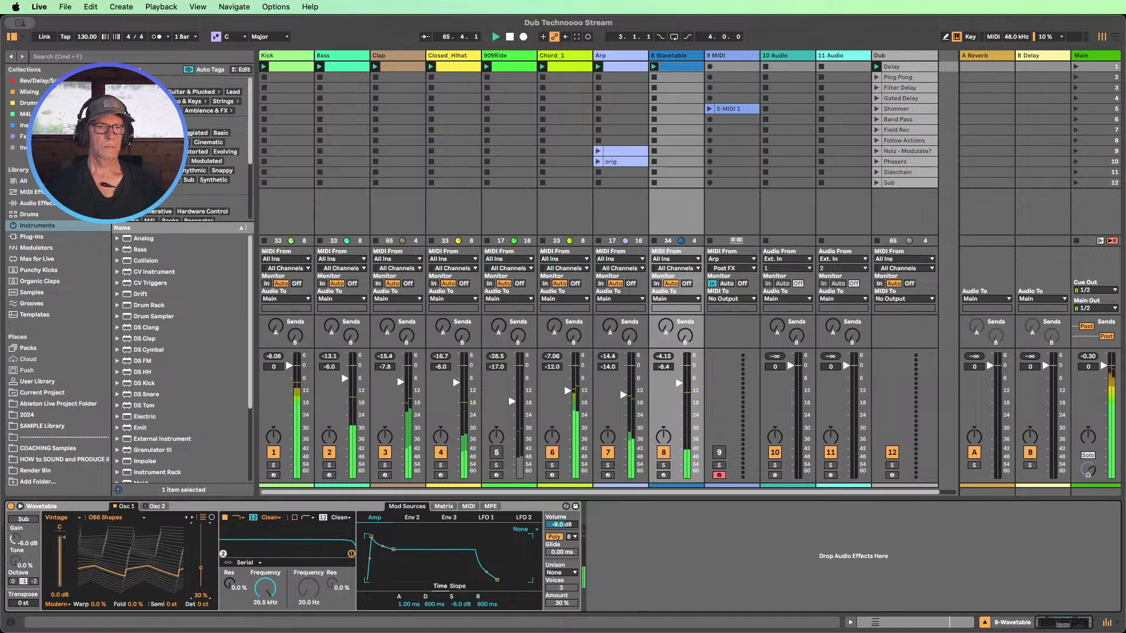
pyautogui.click(127, 519)
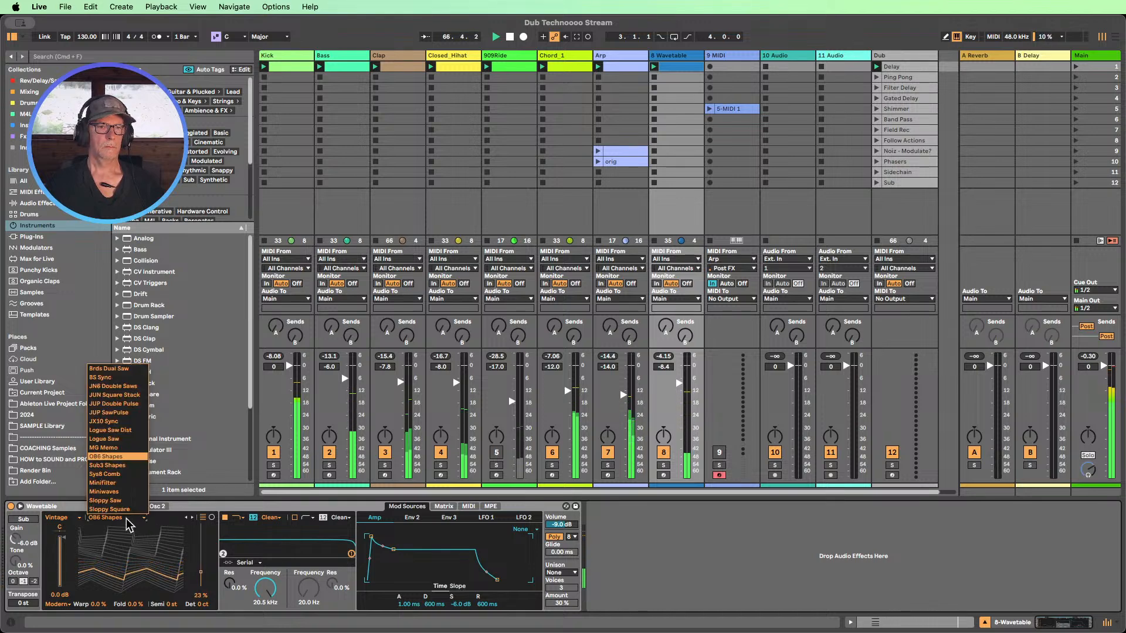
pyautogui.click(109, 369)
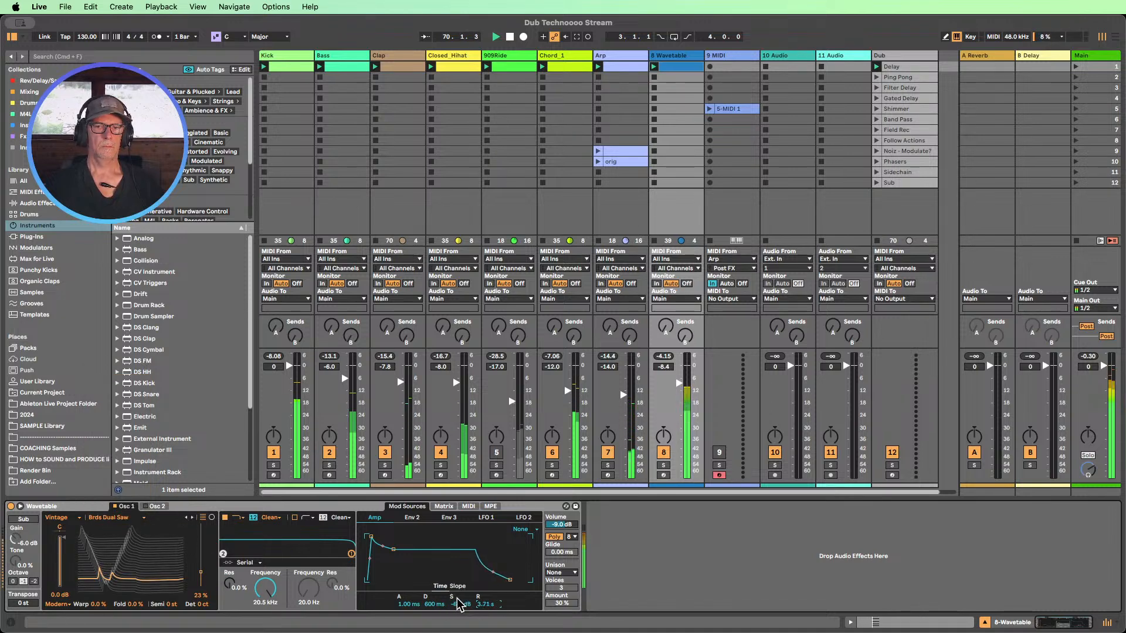
# - Shape the amp envelope with a 506 ms decay, sustain at -∞ dB and a 1.50 s release
pyautogui.moveTo(456, 605); pyautogui.dragTo(434, 616)
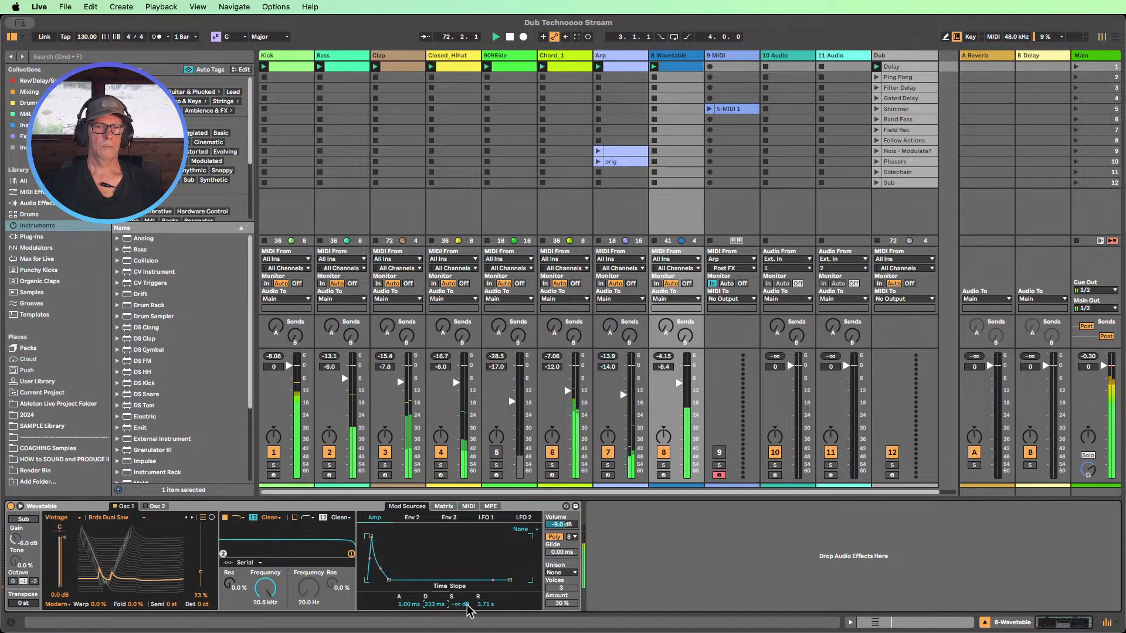
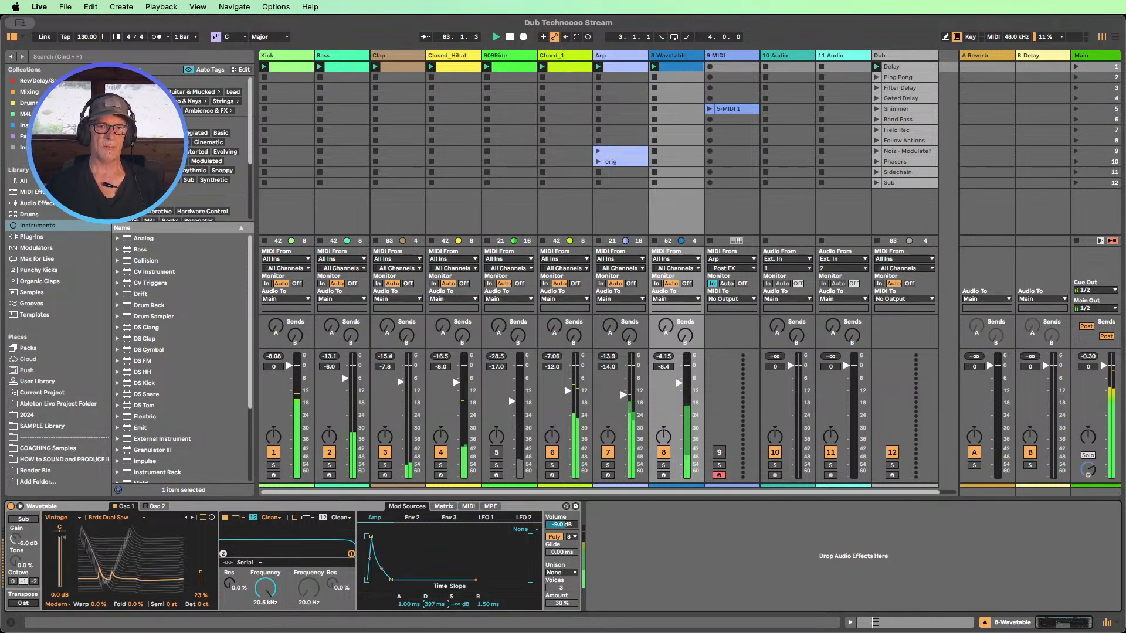
pyautogui.moveTo(434, 602)
pyautogui.mouseDown()
pyautogui.moveTo(435, 621)
pyautogui.moveTo(434, 595)
pyautogui.mouseUp()
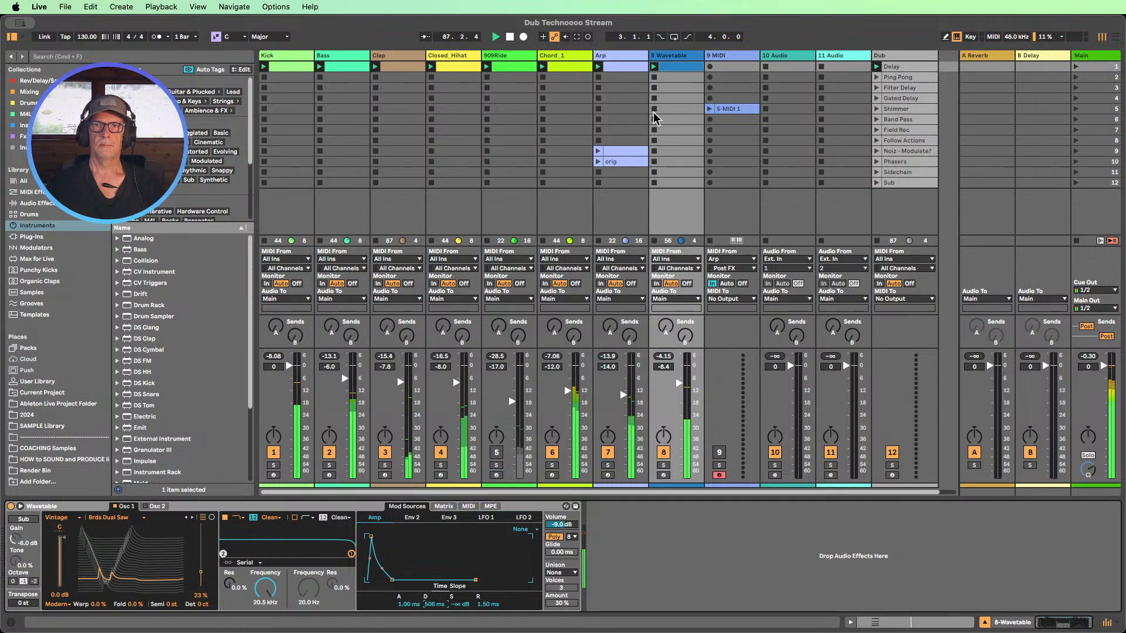
# - Open the Wavetable track's chord clip and loop it from its start to 1.2.3
pyautogui.doubleClick(674, 63)
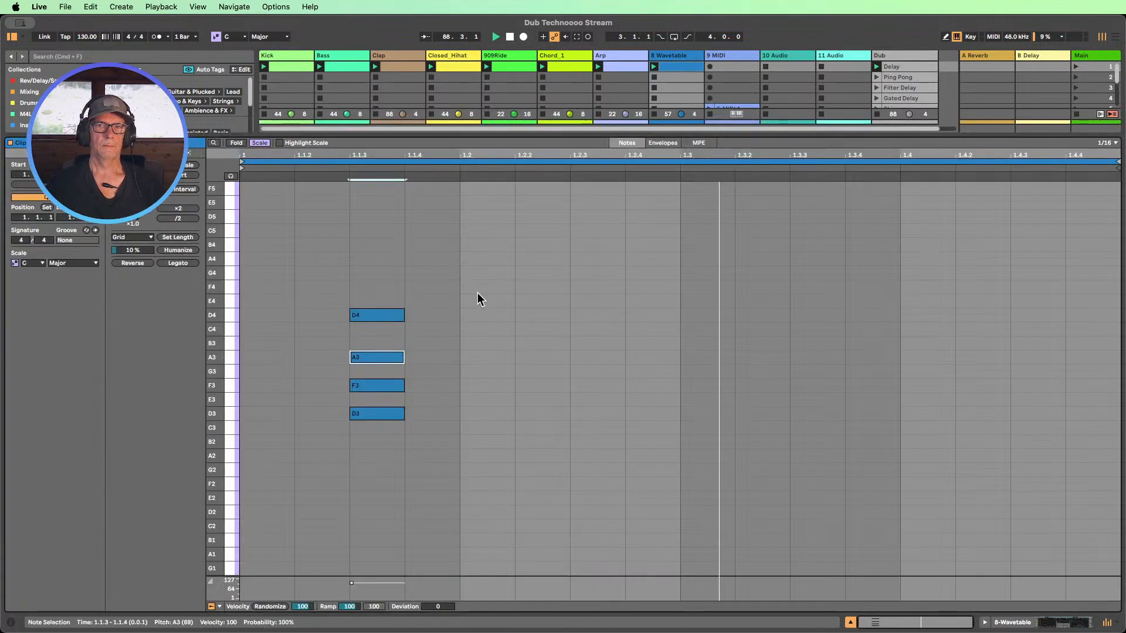
pyautogui.moveTo(571, 443); pyautogui.dragTo(223, 254)
pyautogui.press('super+l')
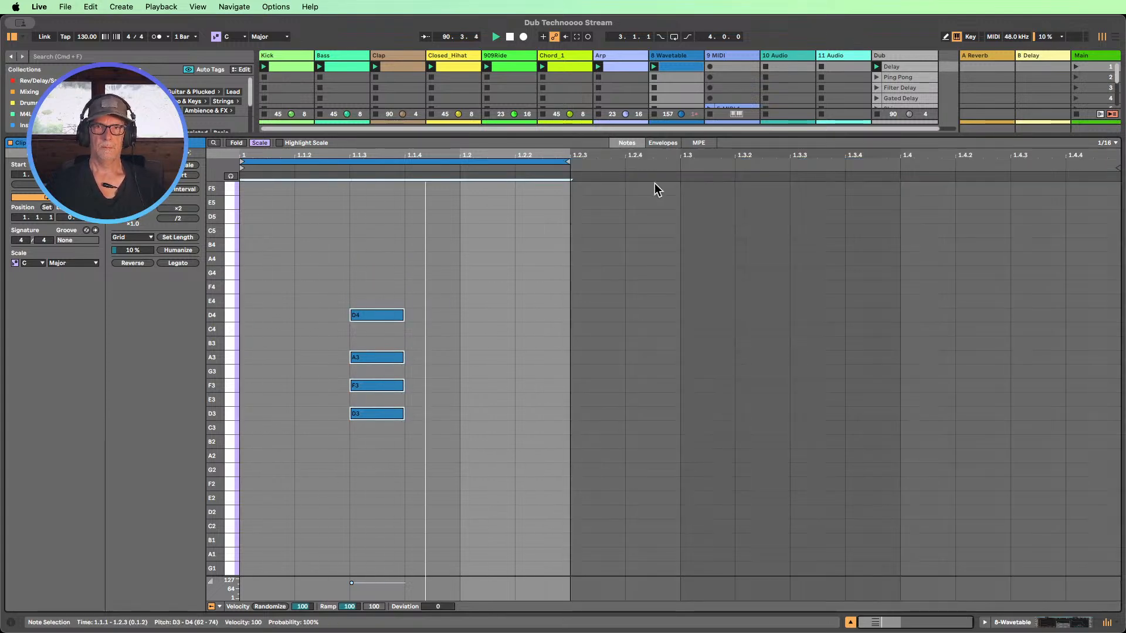
pyautogui.click(745, 176)
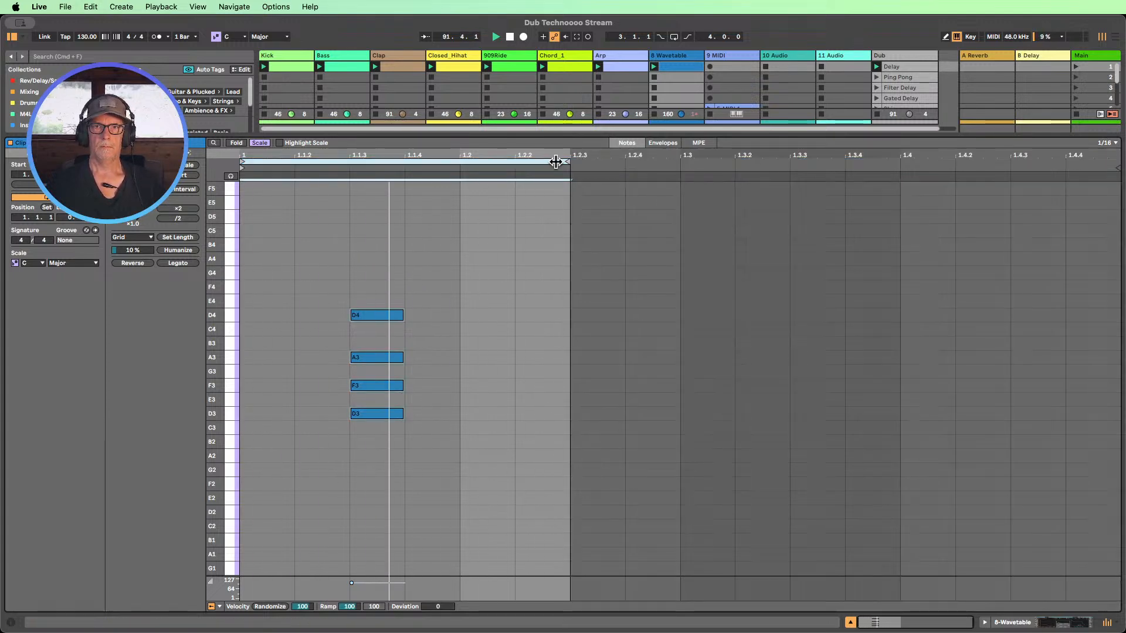
# - Try several loop end points between 1.3 and 1.4.2 for the chord clip and settle on 1.4
pyautogui.moveTo(569, 162); pyautogui.dragTo(789, 163)
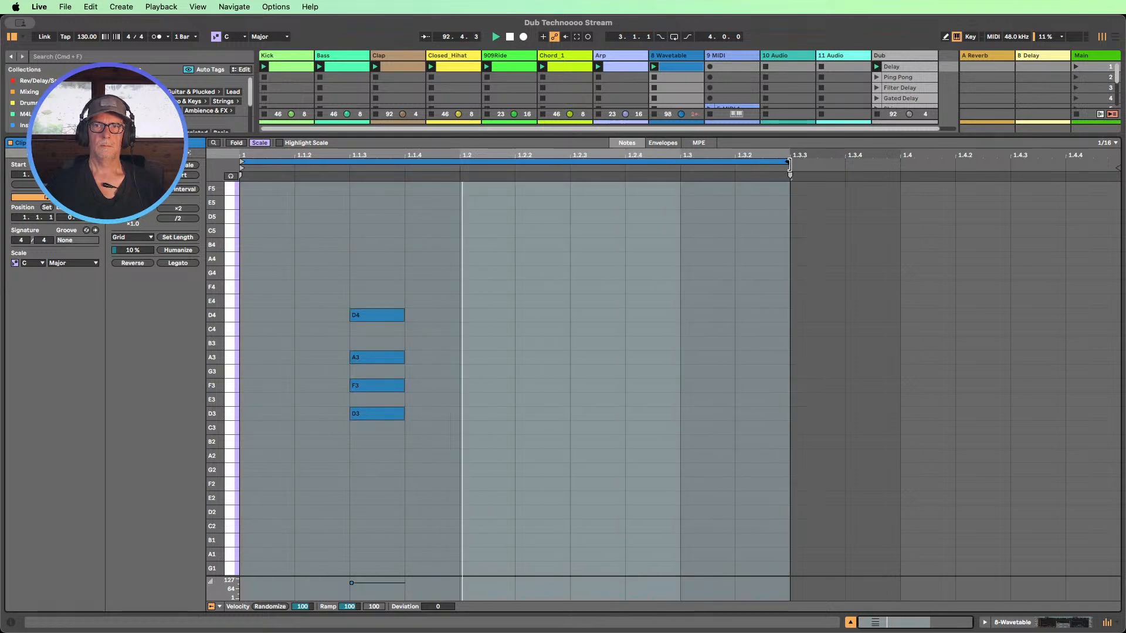
pyautogui.moveTo(779, 164); pyautogui.dragTo(754, 164)
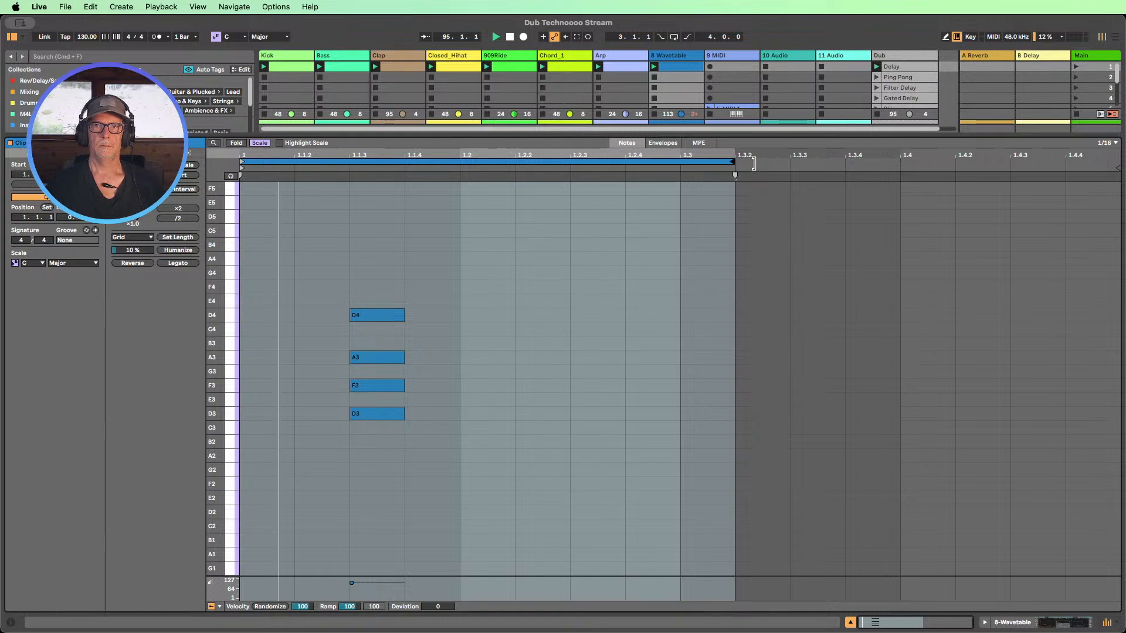
pyautogui.moveTo(754, 164); pyautogui.dragTo(701, 159)
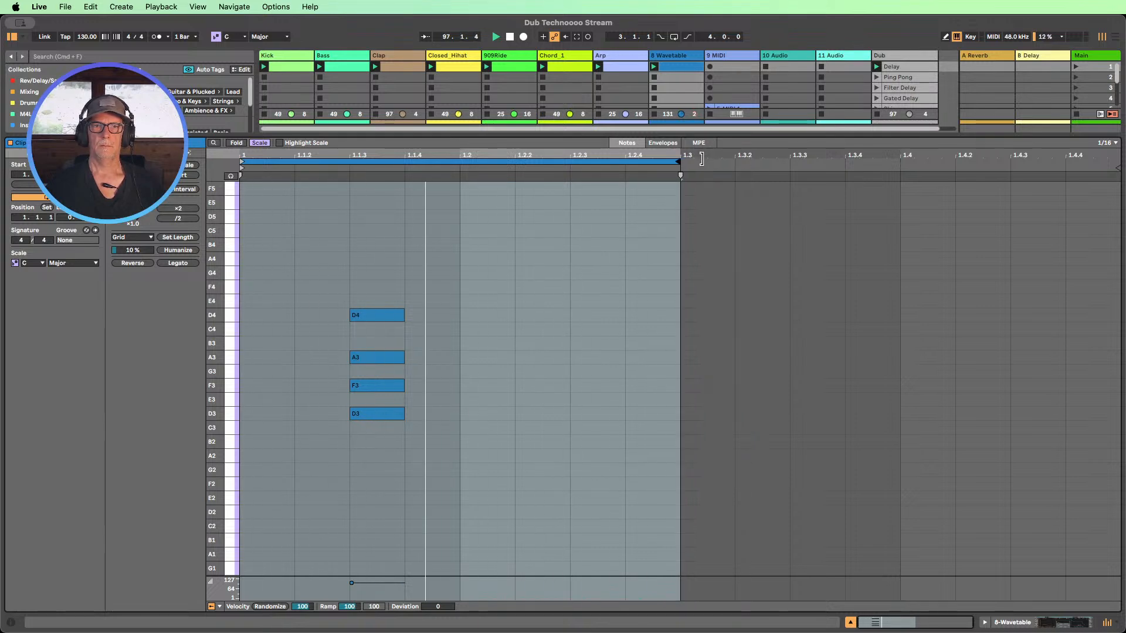
pyautogui.moveTo(701, 160); pyautogui.dragTo(901, 163)
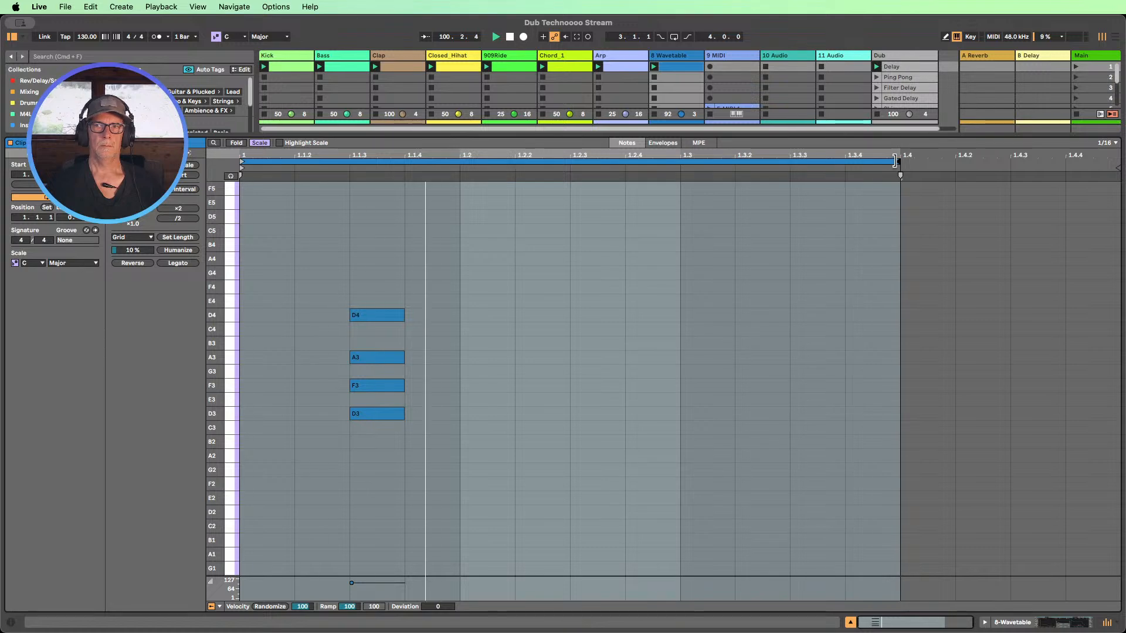
pyautogui.moveTo(908, 159); pyautogui.dragTo(962, 159)
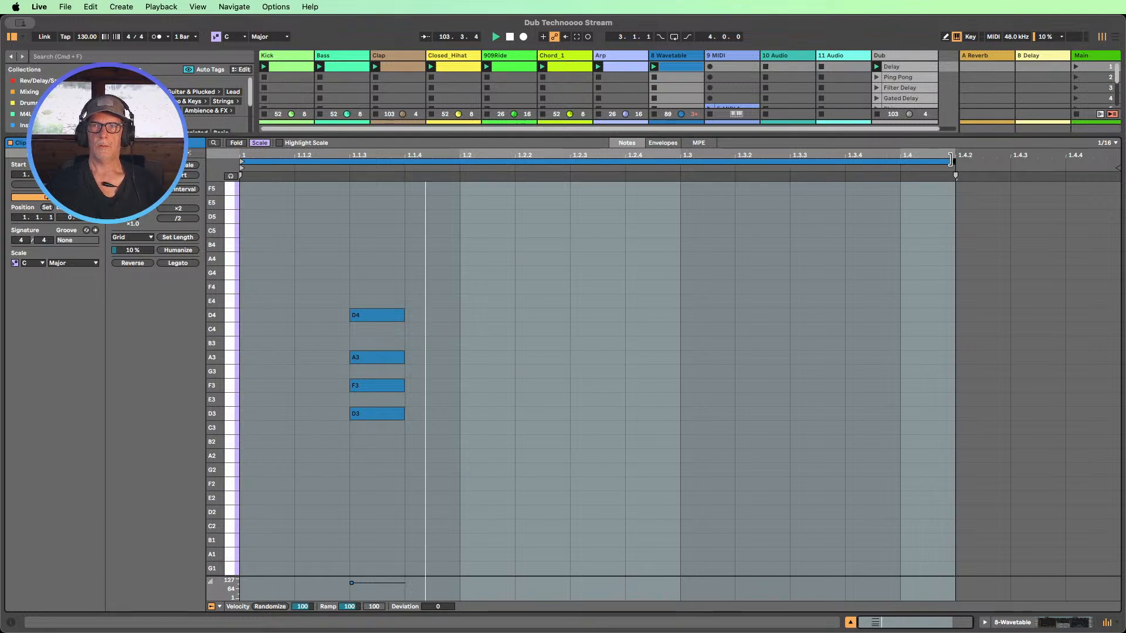
pyautogui.moveTo(952, 158); pyautogui.dragTo(900, 159)
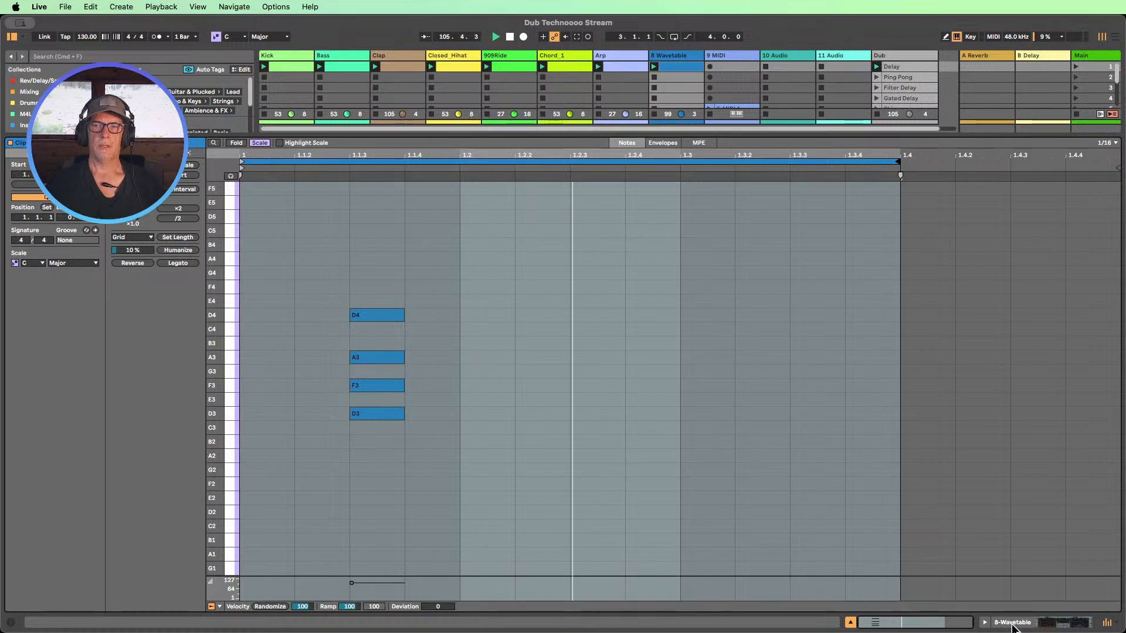
# - Shorten the Wavetable's amp envelope release to 113 ms
pyautogui.click(1003, 614)
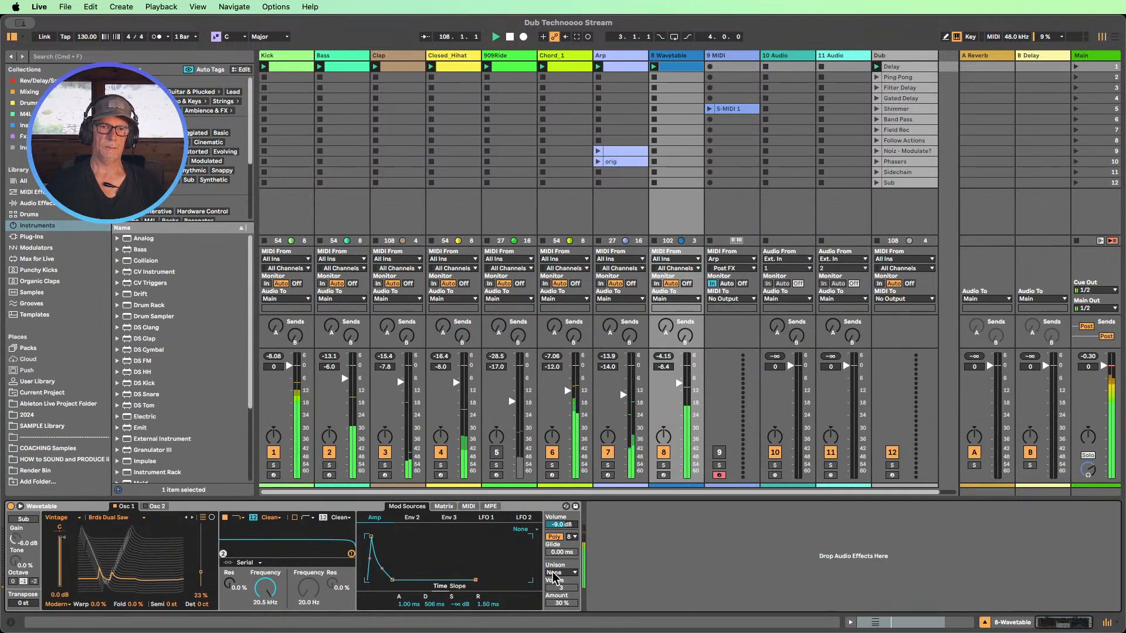
pyautogui.moveTo(488, 604); pyautogui.dragTo(488, 574)
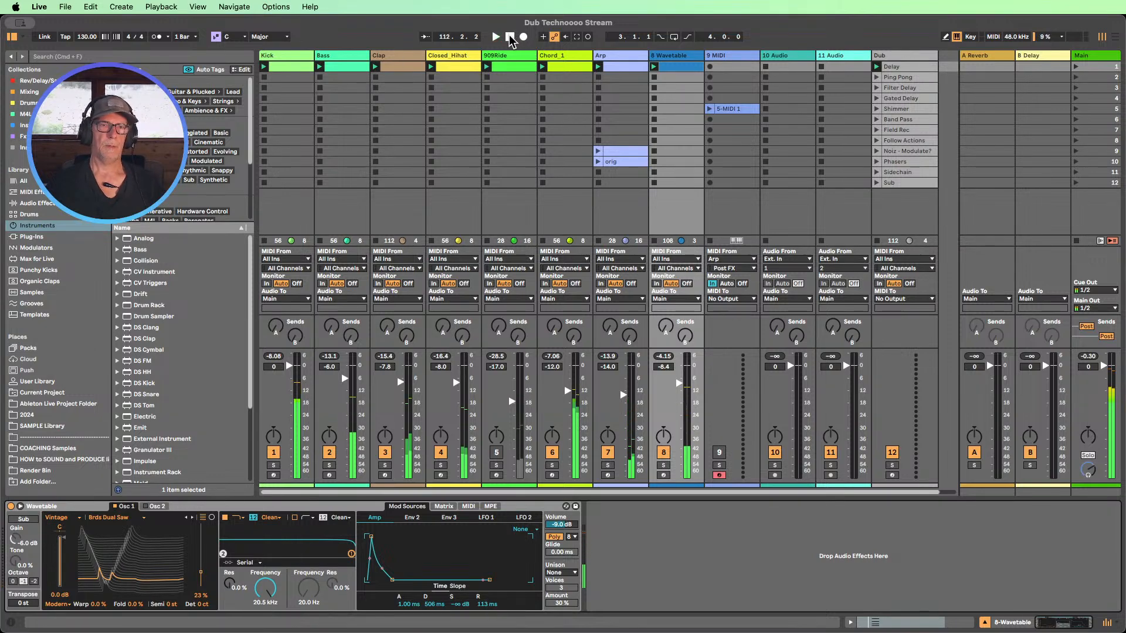
# - Stop playback, add a Gated Delay after the Wavetable and randomize its forward step pattern
pyautogui.click(39, 203)
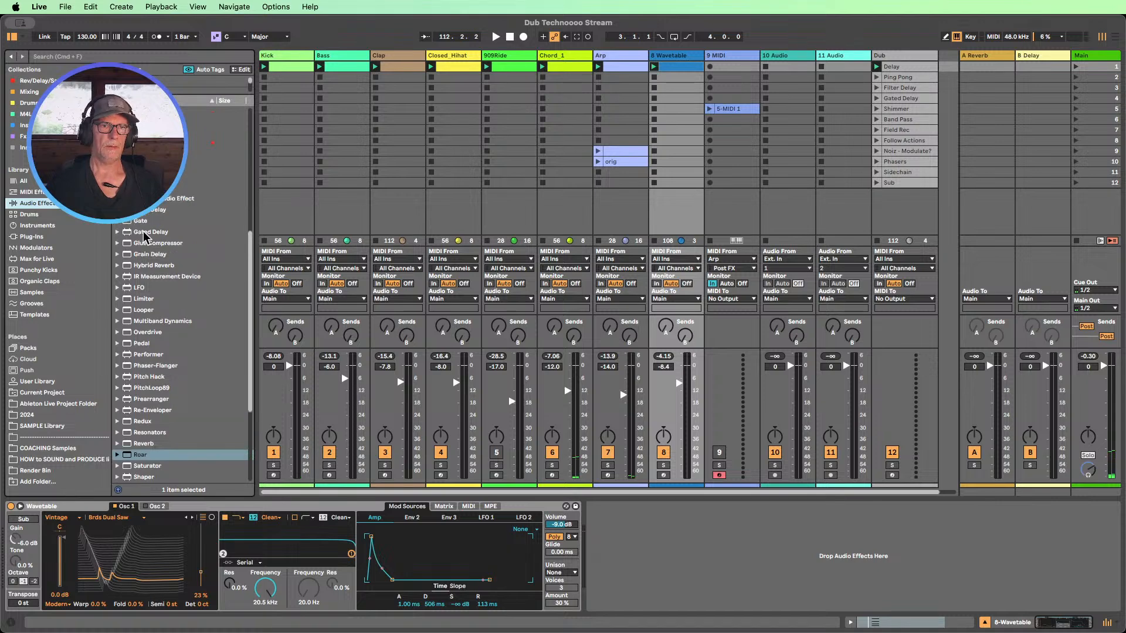
pyautogui.moveTo(141, 235); pyautogui.dragTo(645, 549)
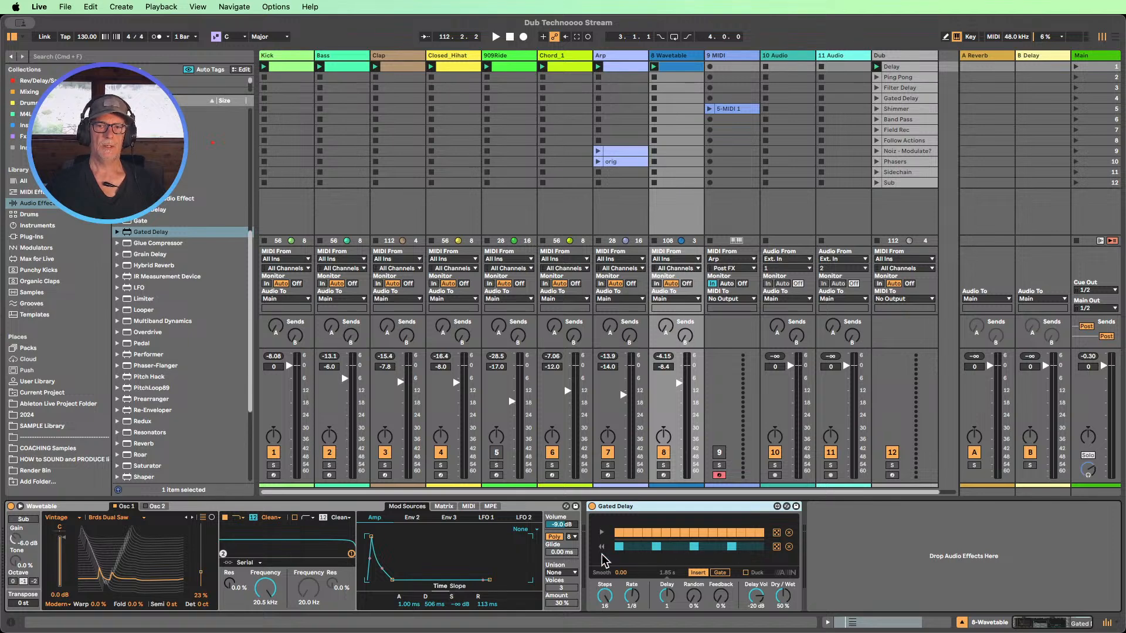
pyautogui.click(777, 533)
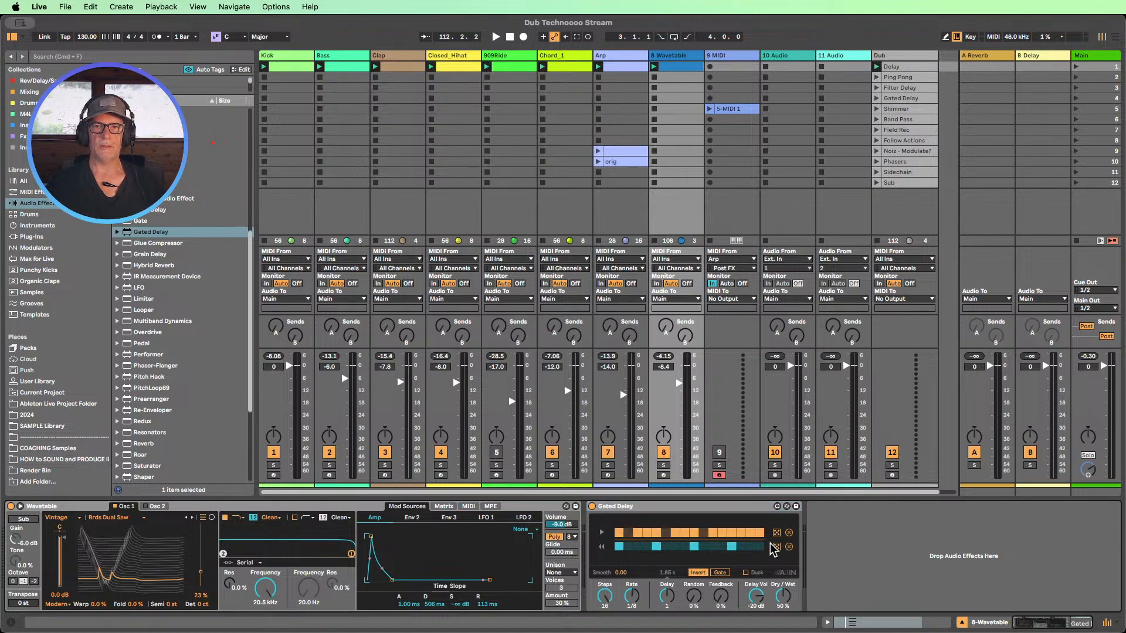
# - Try the Euclidean Reverse preset on the Gated Delay during playback and vary its forward and reverse step patterns
pyautogui.click(786, 506)
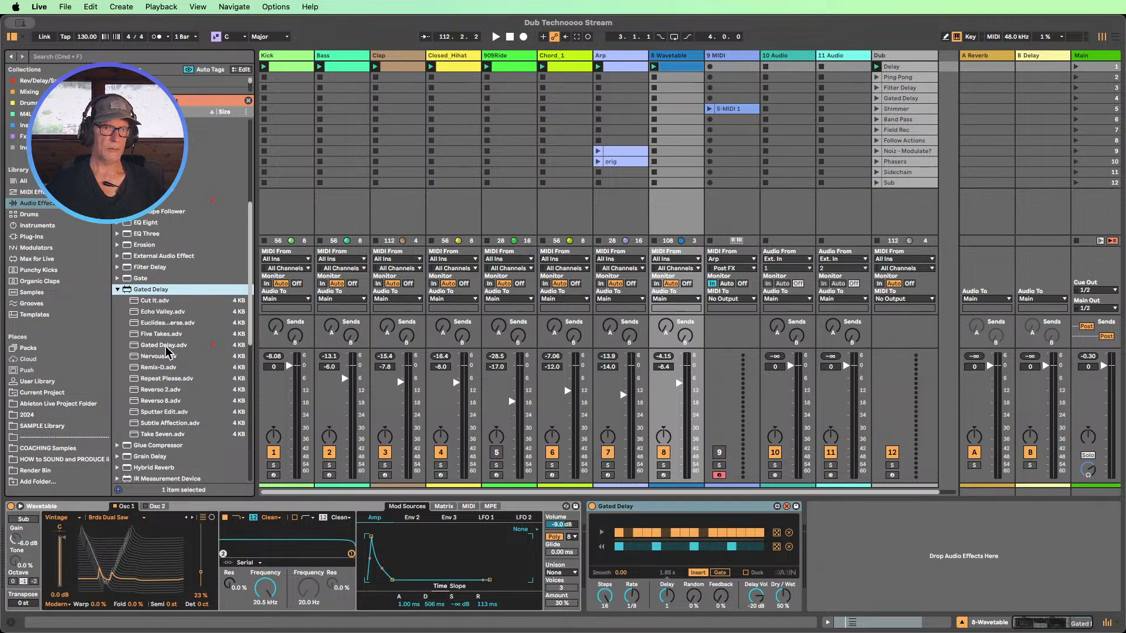
pyautogui.doubleClick(158, 324)
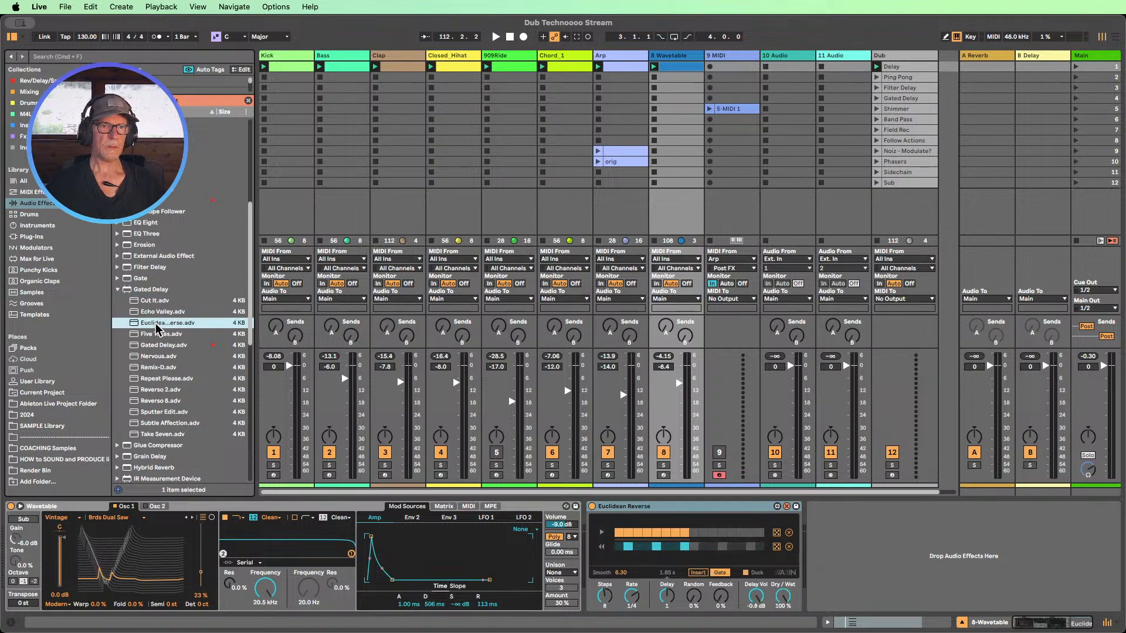
pyautogui.click(654, 66)
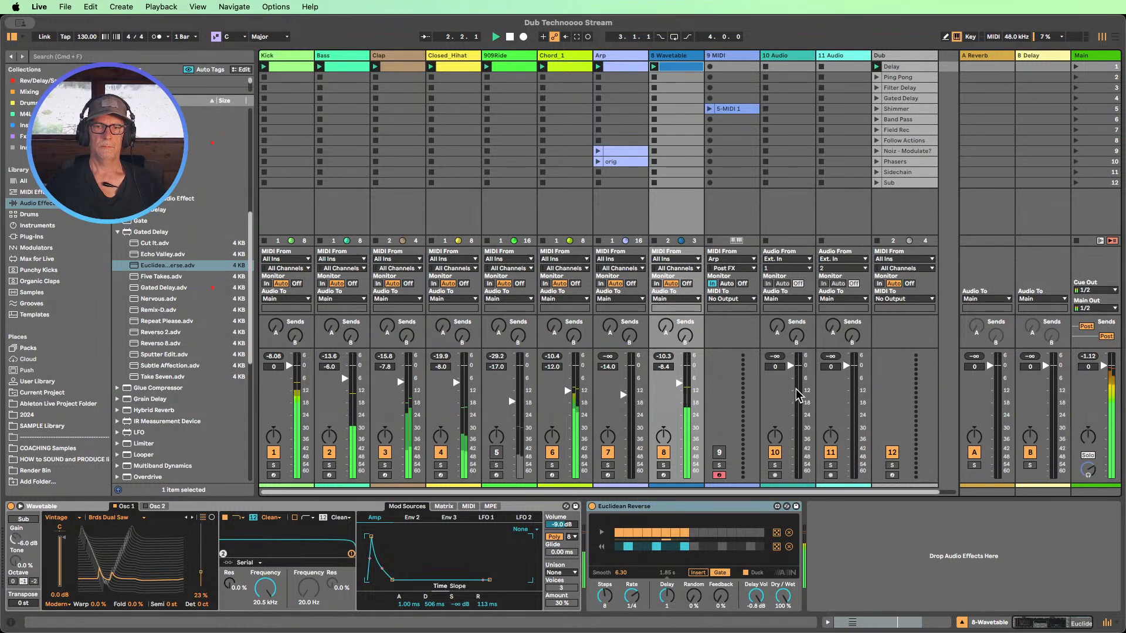
pyautogui.click(656, 546)
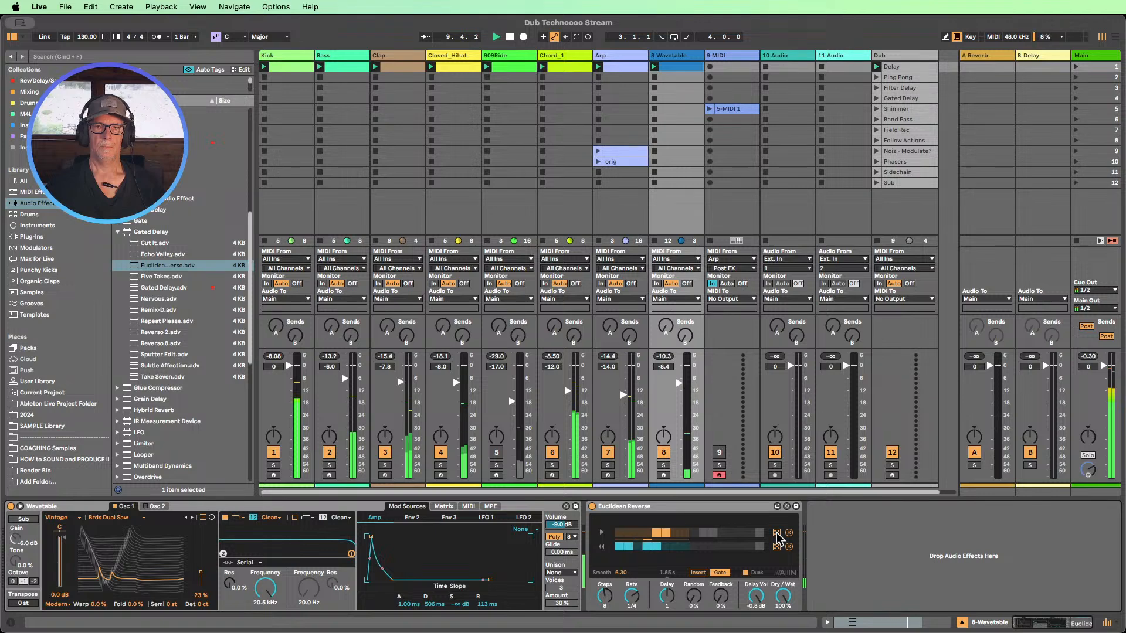
# - Audition the Gated Delay presets Cut It, Echo Valley, Euclidean Reverse and Five Takes, and load the Gated Delay preset
pyautogui.click(776, 506)
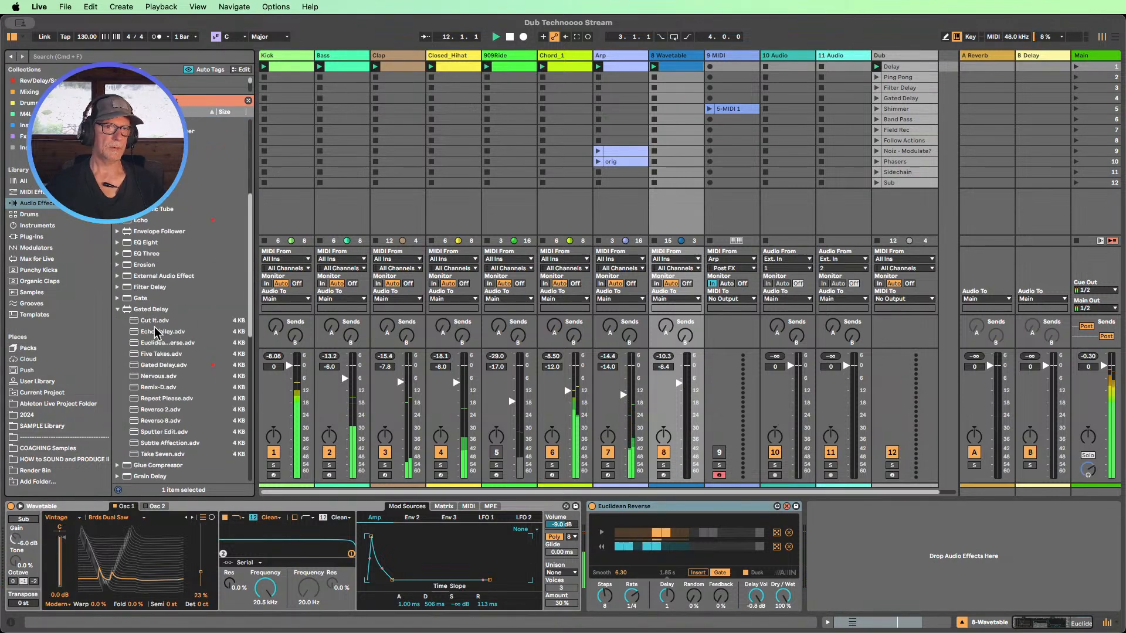
pyautogui.doubleClick(156, 320)
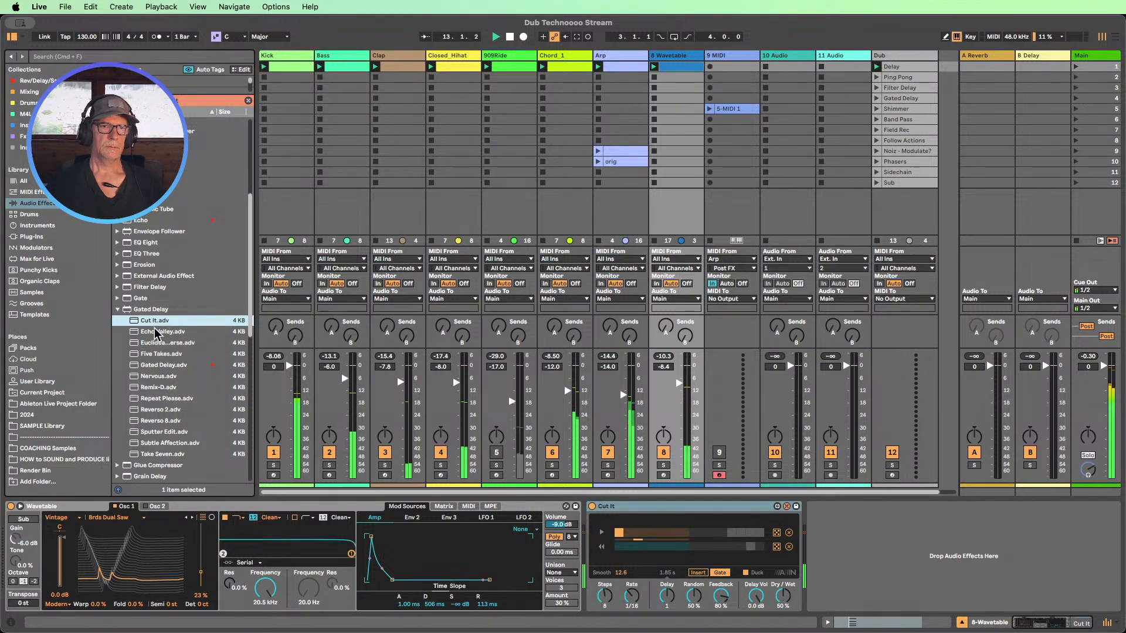
pyautogui.doubleClick(156, 332)
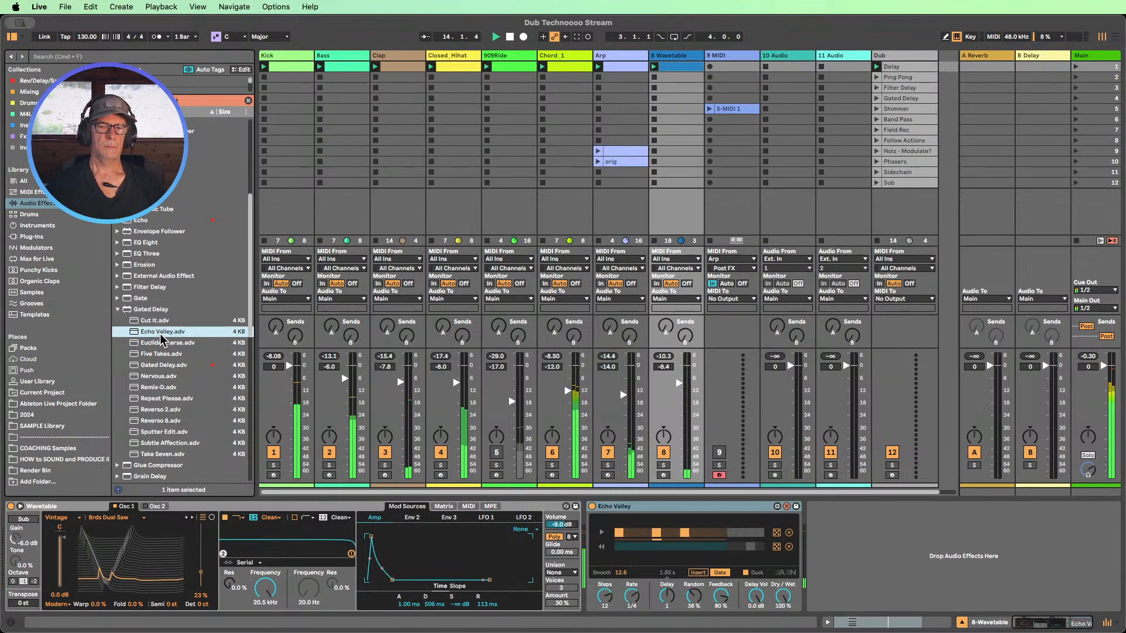
pyautogui.doubleClick(158, 345)
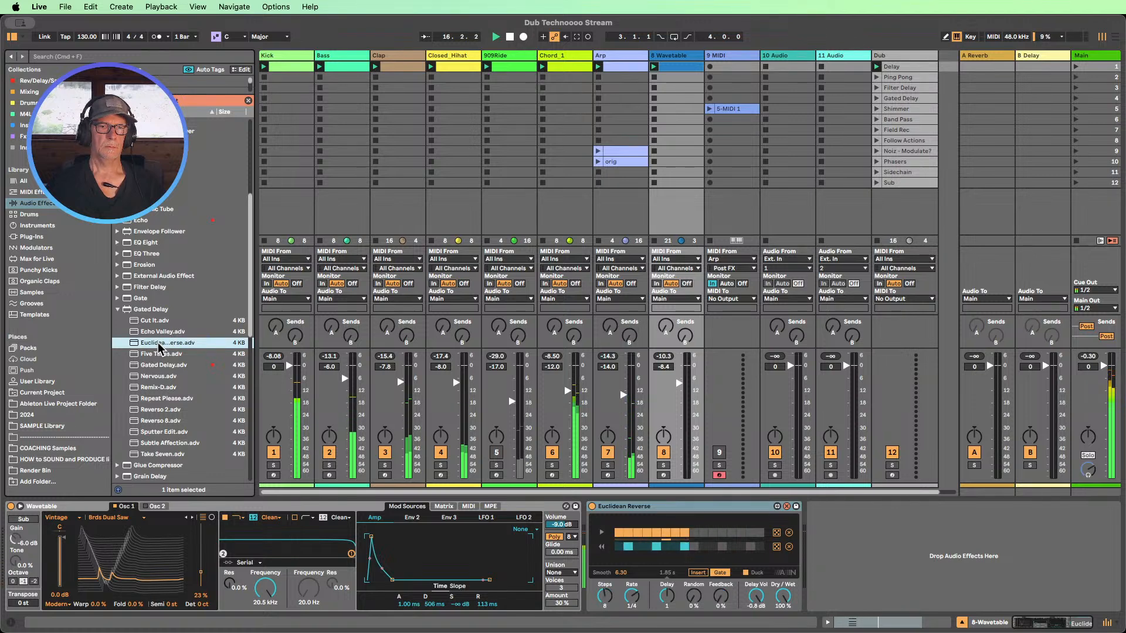
pyautogui.doubleClick(159, 355)
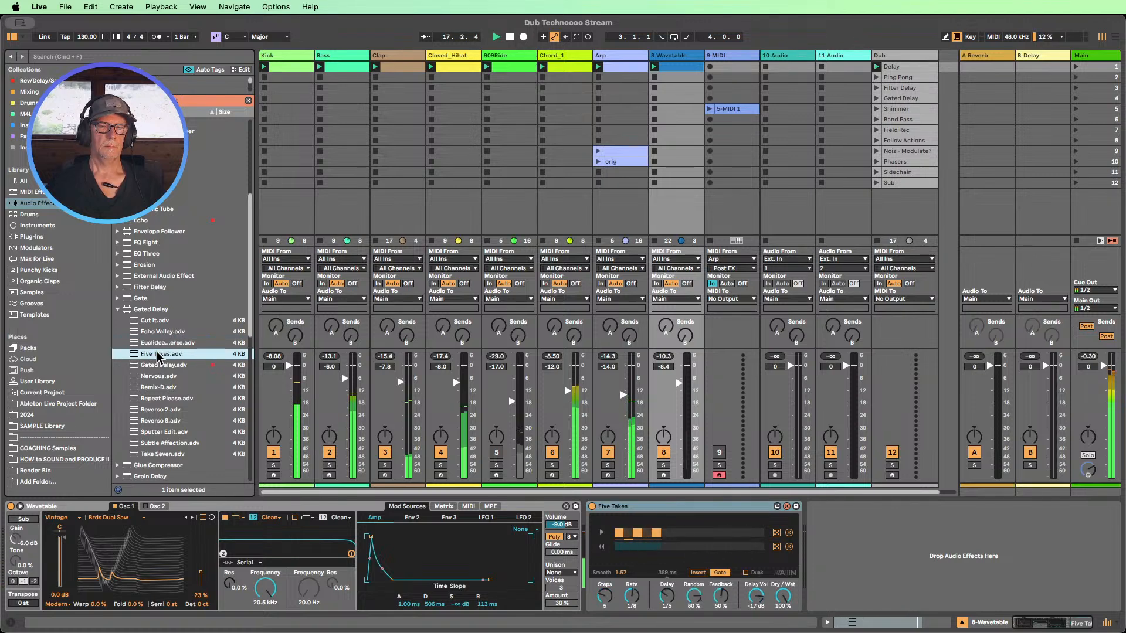
pyautogui.doubleClick(159, 366)
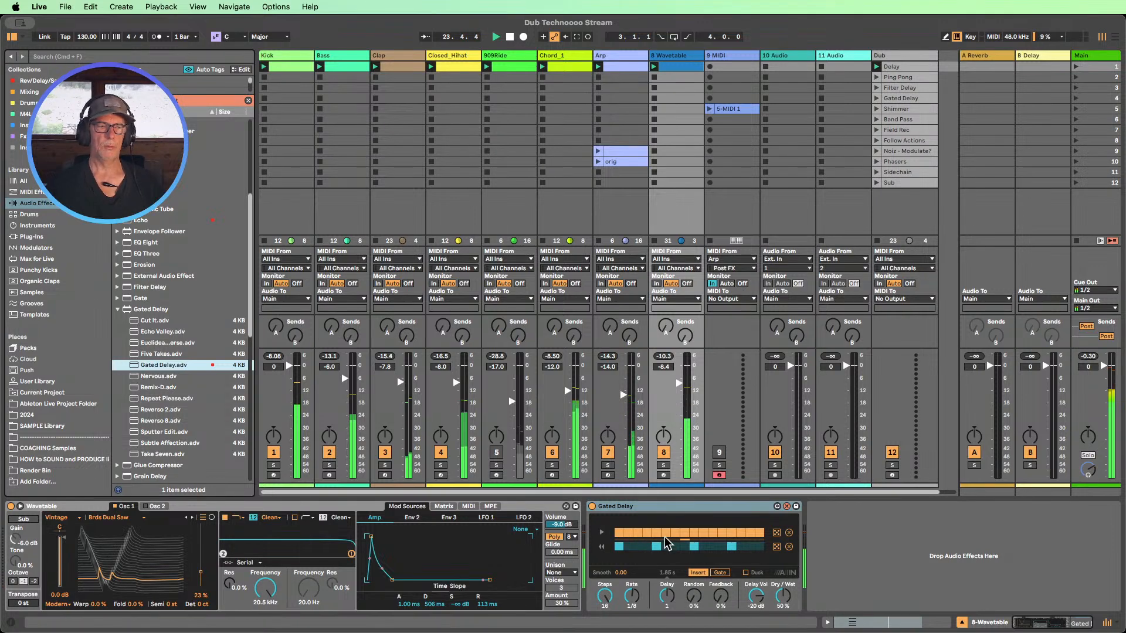
# - Collapse the Gated Delay and lower the Wavetable's first filter to 5.78 kHz with 22% resonance
pyautogui.doubleClick(626, 506)
pyautogui.click(692, 523)
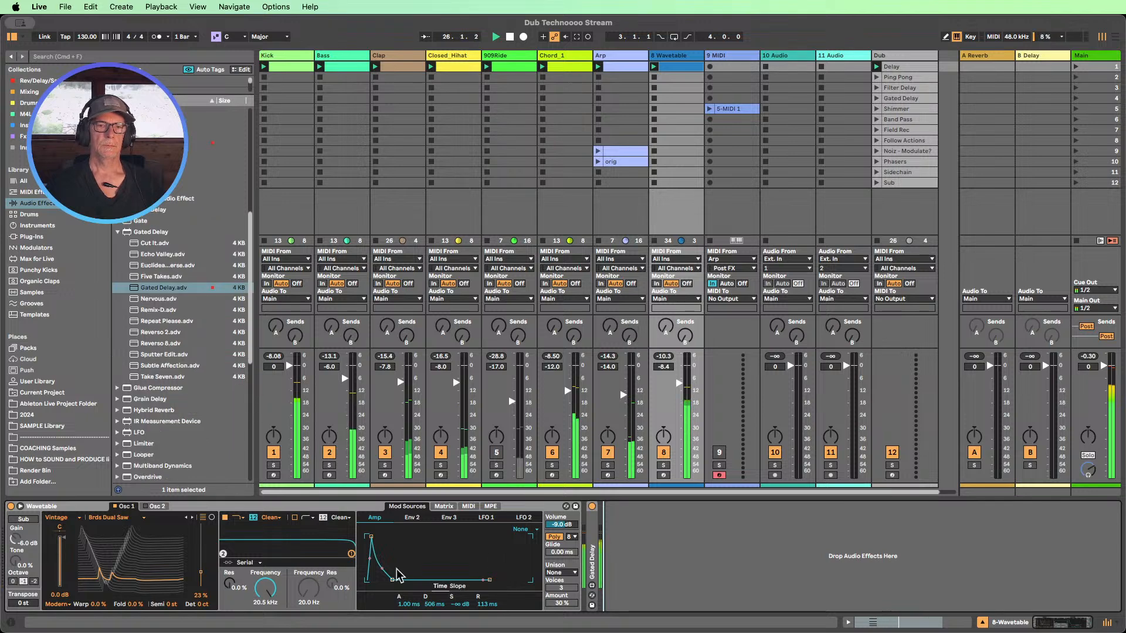
pyautogui.moveTo(265, 587)
pyautogui.mouseDown()
pyautogui.moveTo(265, 610)
pyautogui.moveTo(229, 580)
pyautogui.moveTo(261, 583)
pyautogui.moveTo(260, 574)
pyautogui.mouseUp()
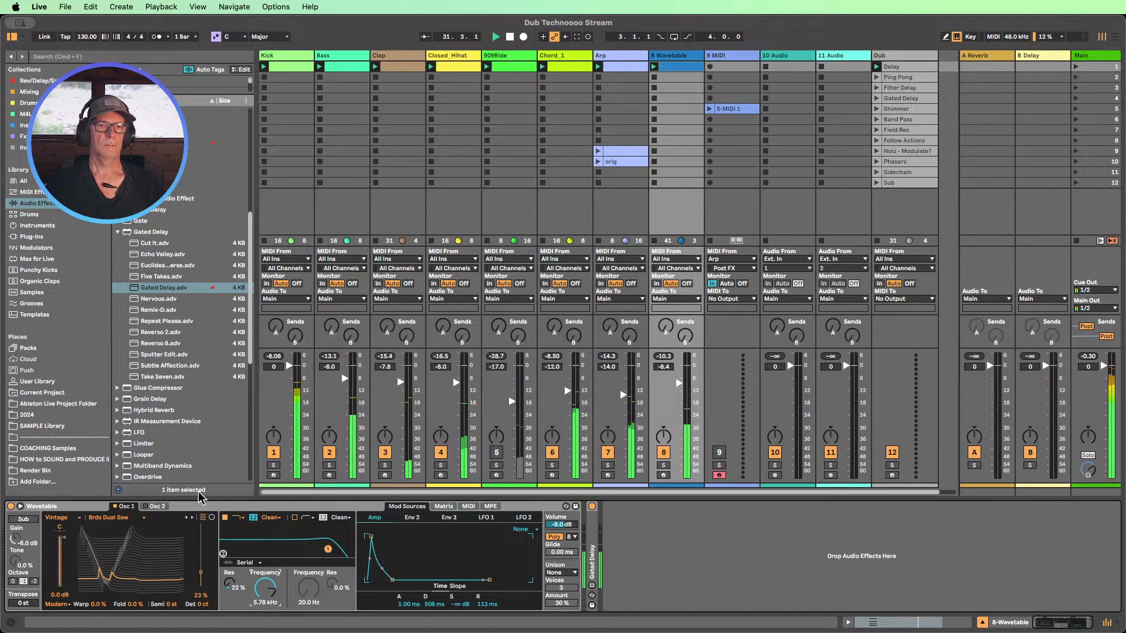
# - Add an EQ Eight from the audio effects after the Gated Delay
pyautogui.click(118, 233)
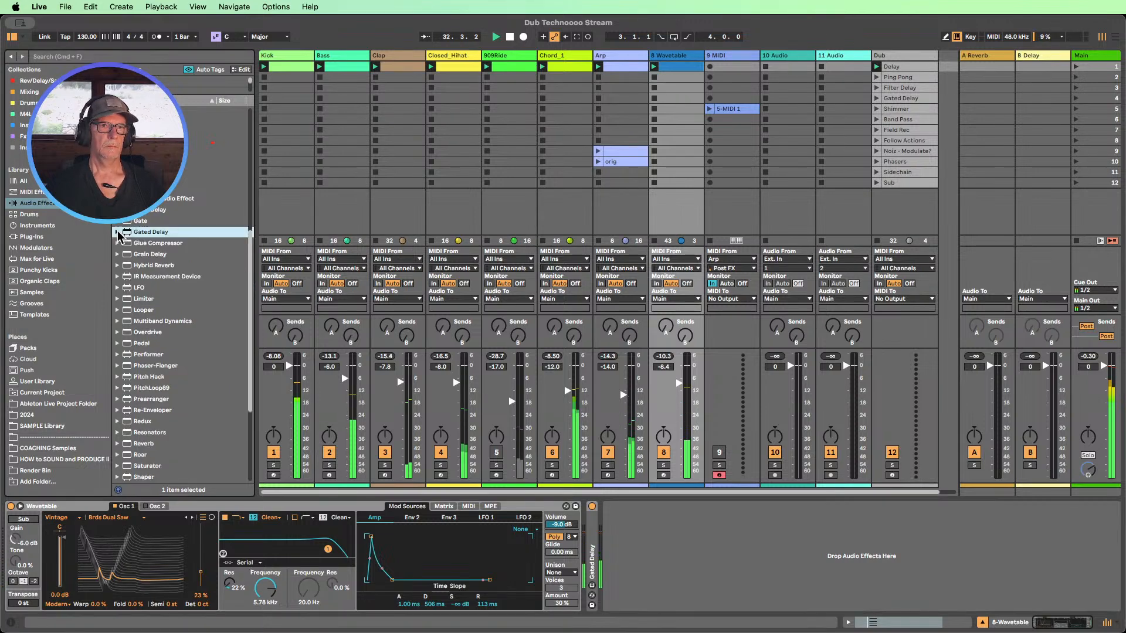
pyautogui.scroll(5, 139, 238)
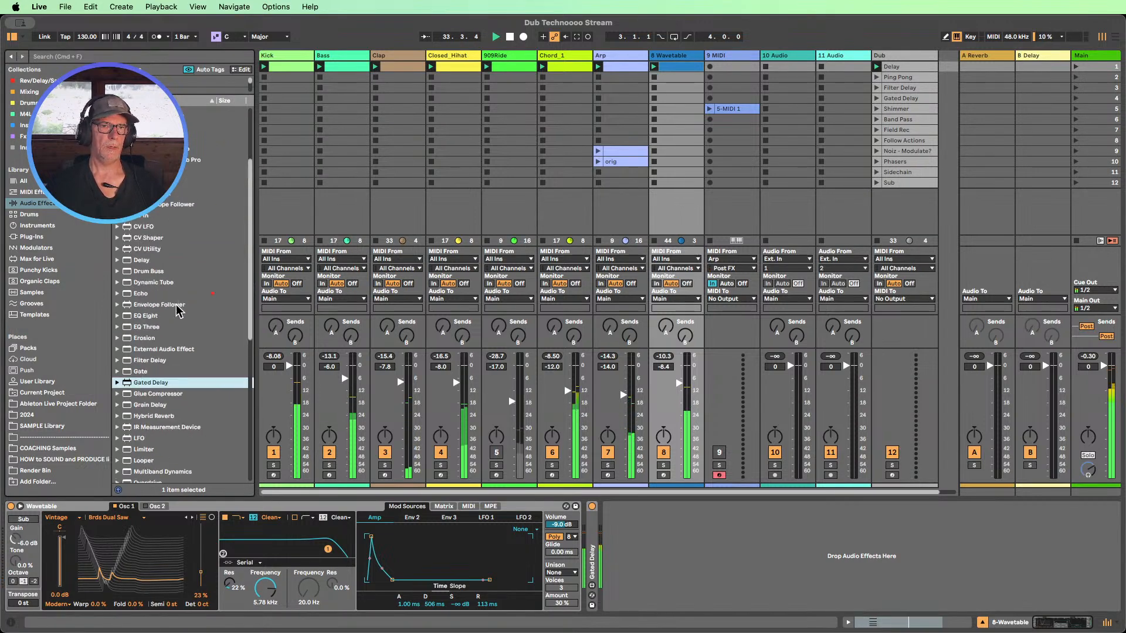
pyautogui.moveTo(137, 315); pyautogui.dragTo(762, 524)
pyautogui.moveTo(698, 537); pyautogui.dragTo(699, 536)
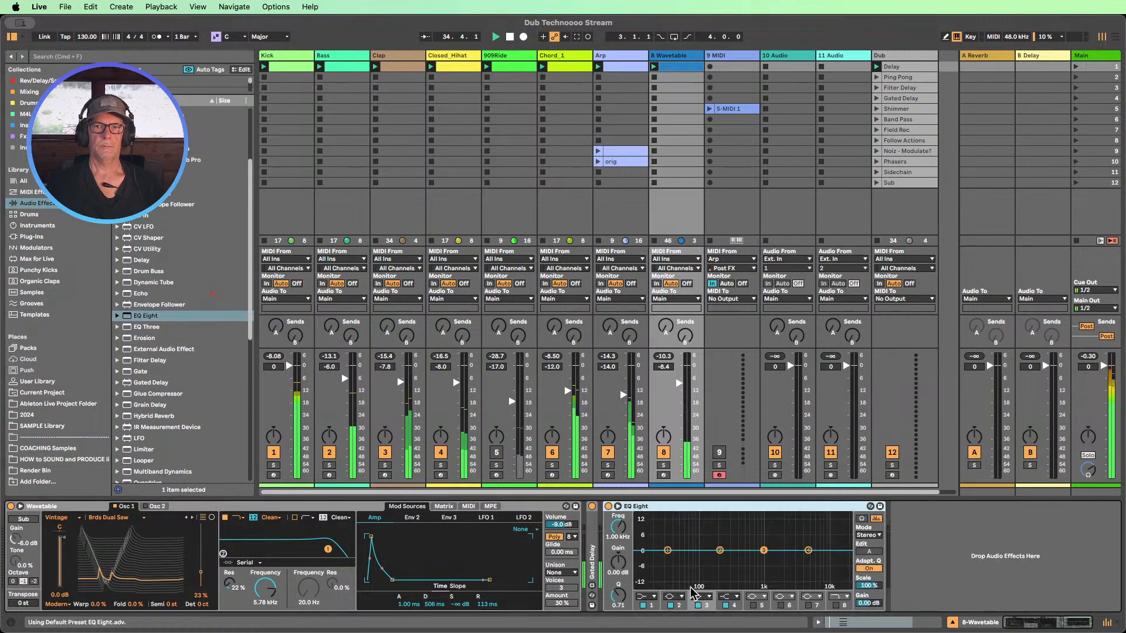
# - Make EQ Eight band 1 a low cut, enable band 8 as a high cut and switch off bands 2, 3 and 4
pyautogui.click(645, 596)
pyautogui.click(638, 534)
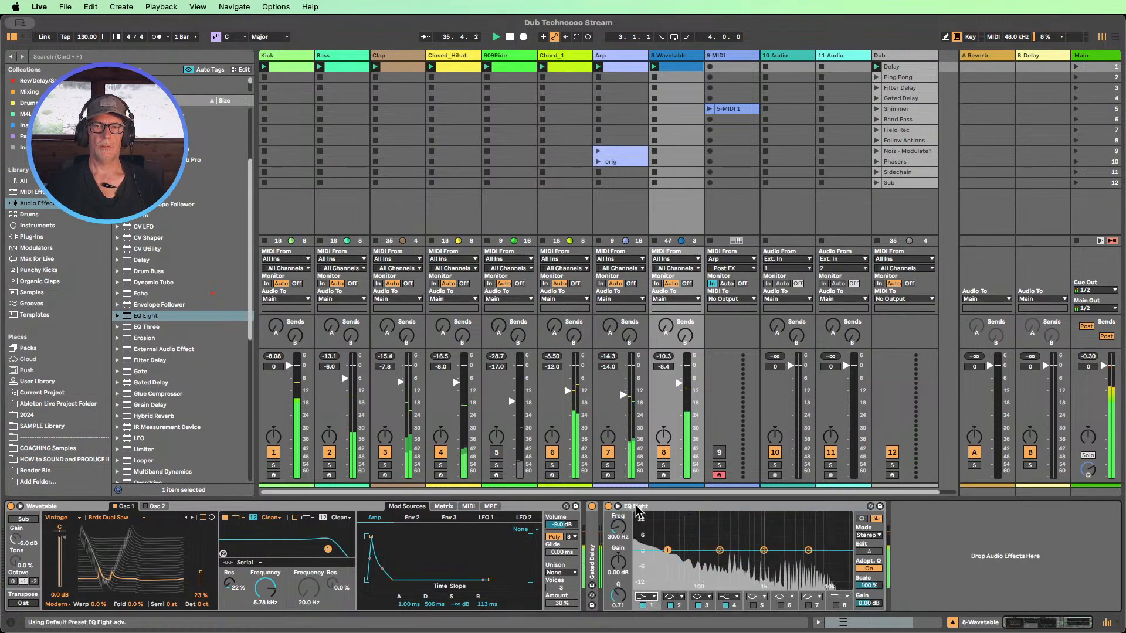
pyautogui.click(643, 604)
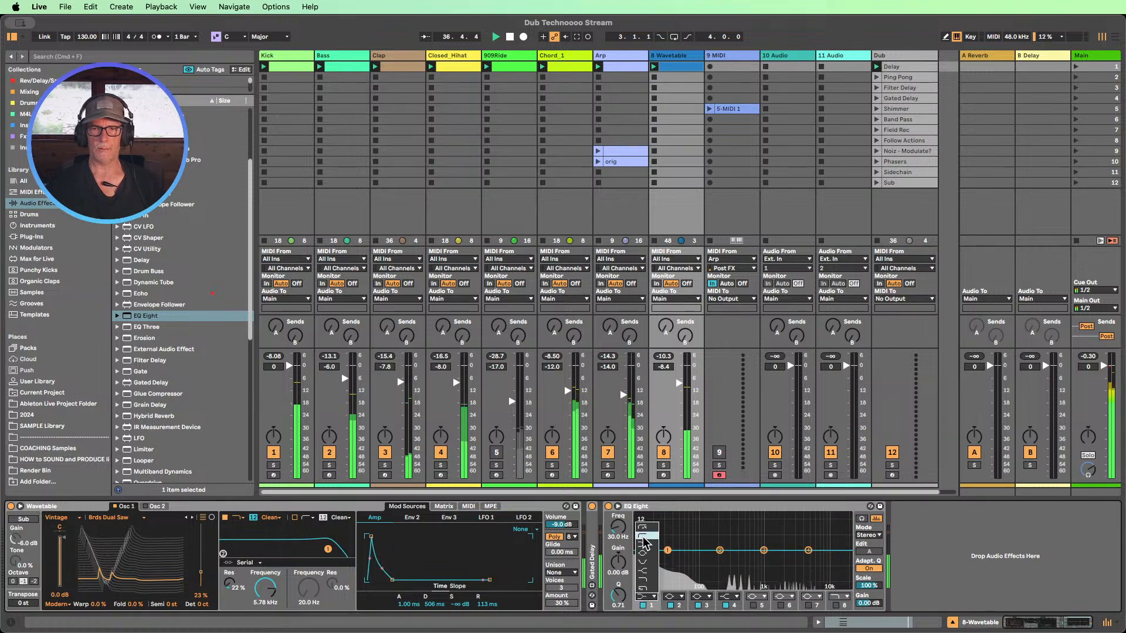
pyautogui.click(834, 605)
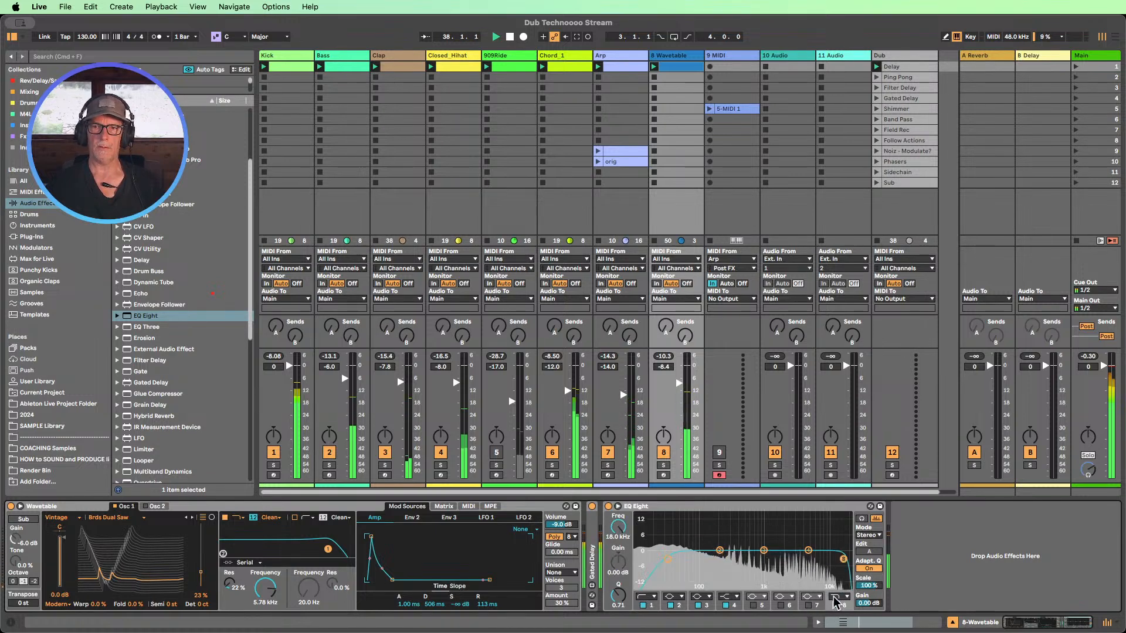
pyautogui.click(670, 605)
pyautogui.click(698, 605)
pyautogui.click(727, 606)
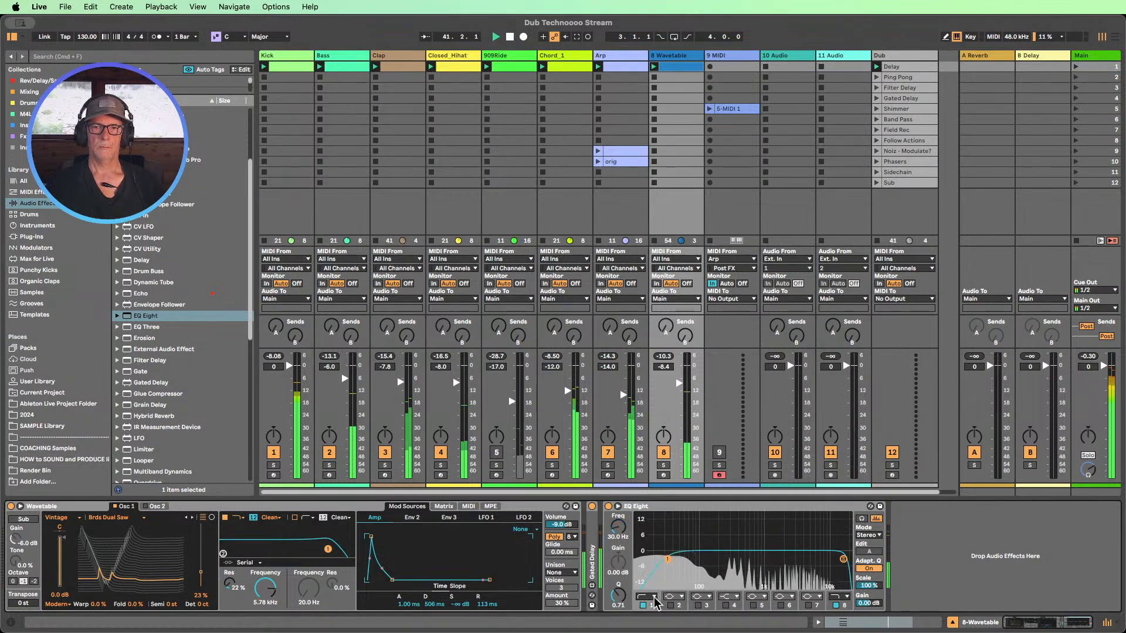
# - Set the EQ Eight's low cut to about 188 Hz with Q 1.34 and its high cut to about 3.12 kHz
pyautogui.moveTo(667, 560); pyautogui.dragTo(717, 559)
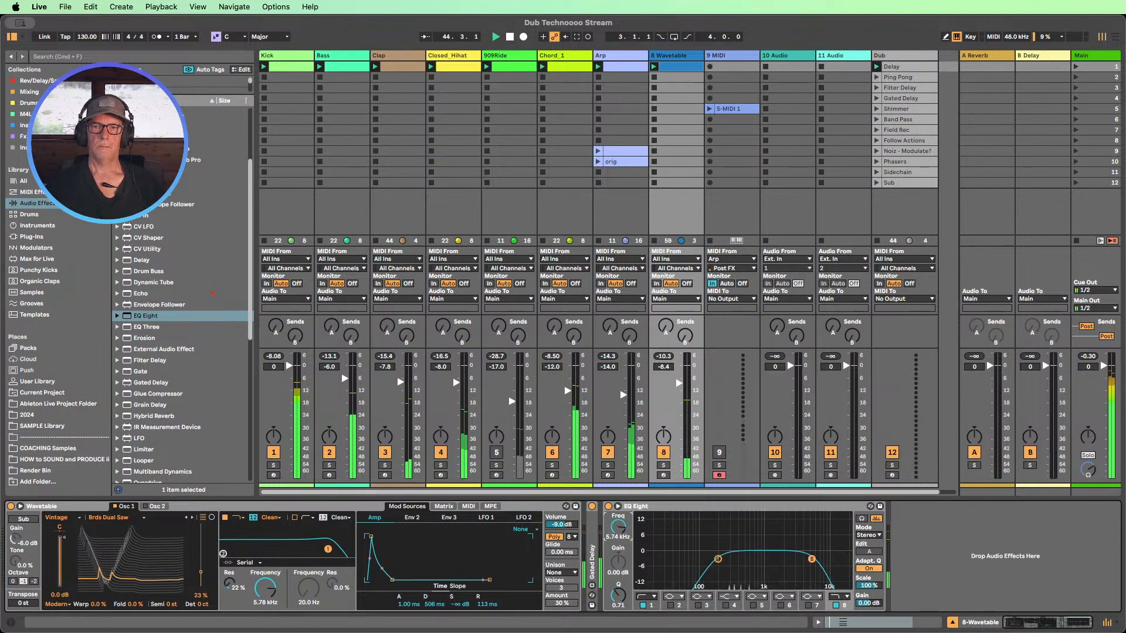
pyautogui.moveTo(796, 559); pyautogui.dragTo(794, 559)
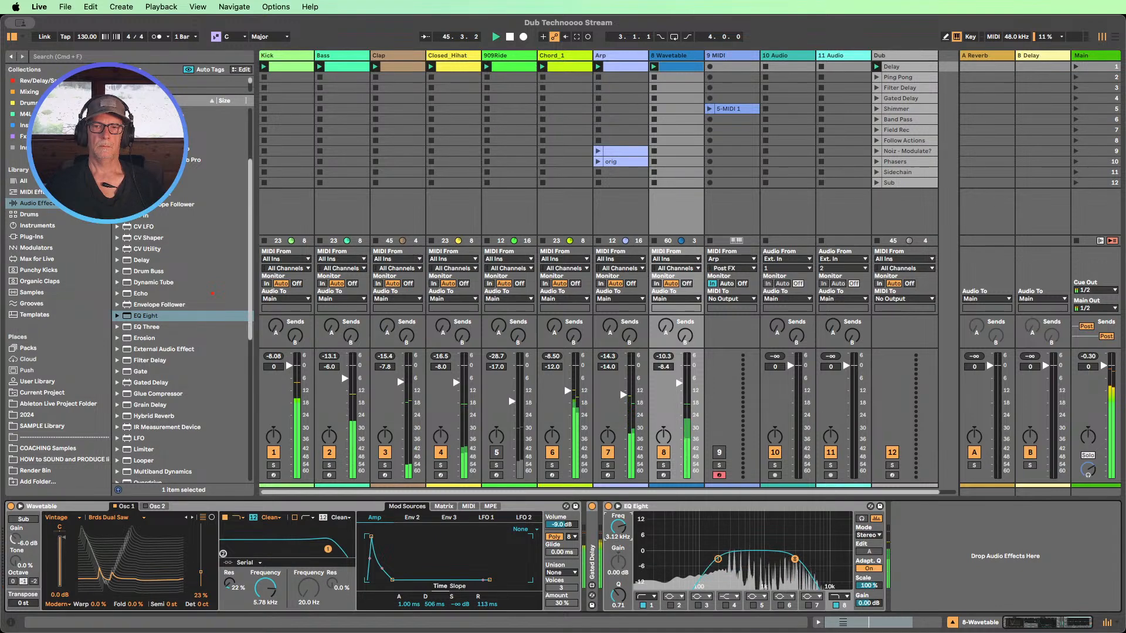
pyautogui.moveTo(619, 573)
pyautogui.mouseDown()
pyautogui.moveTo(619, 593)
pyautogui.moveTo(619, 580)
pyautogui.mouseUp()
pyautogui.doubleClick(618, 563)
pyautogui.click(653, 606)
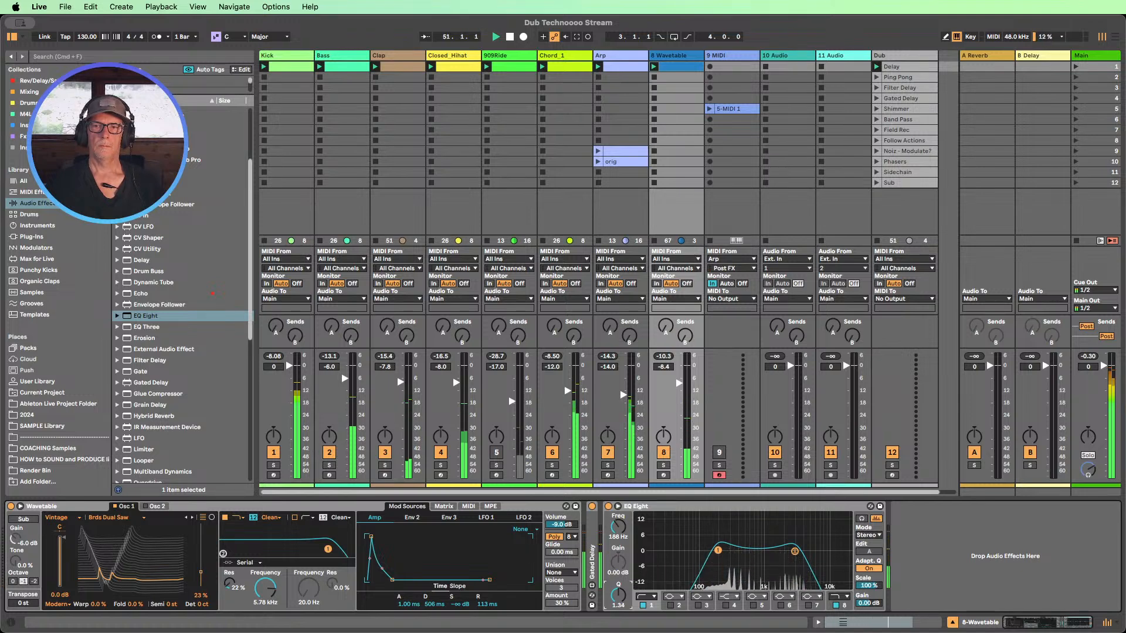
# - Collapse the EQ Eight, try it ahead of the Gated Delay and restore the original device order
pyautogui.doubleClick(648, 508)
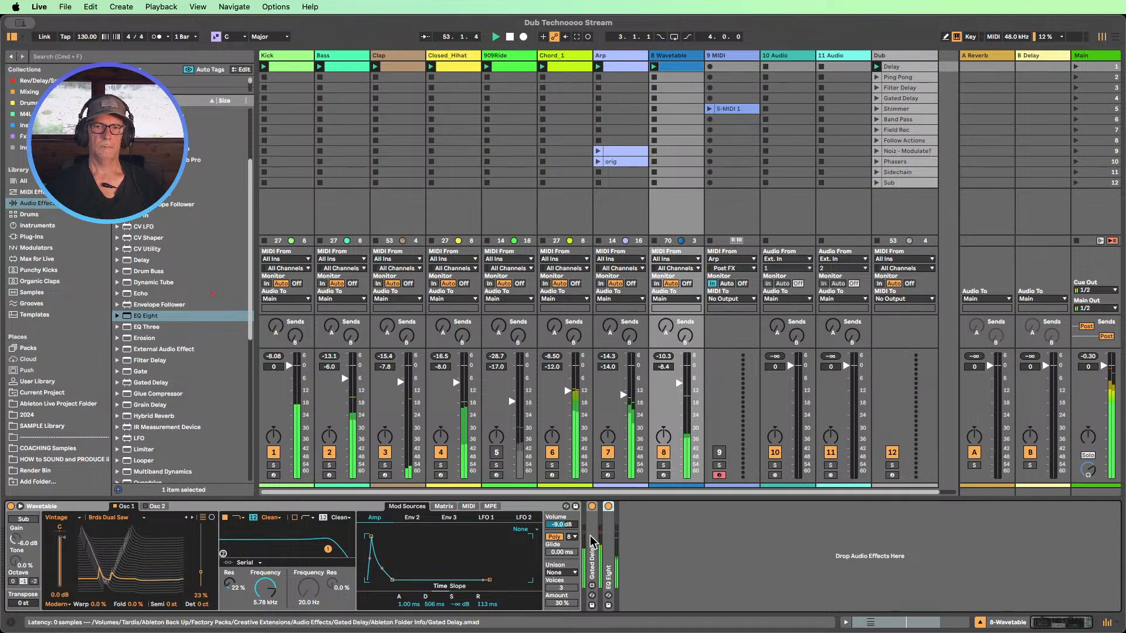
pyautogui.moveTo(645, 527); pyautogui.dragTo(635, 538)
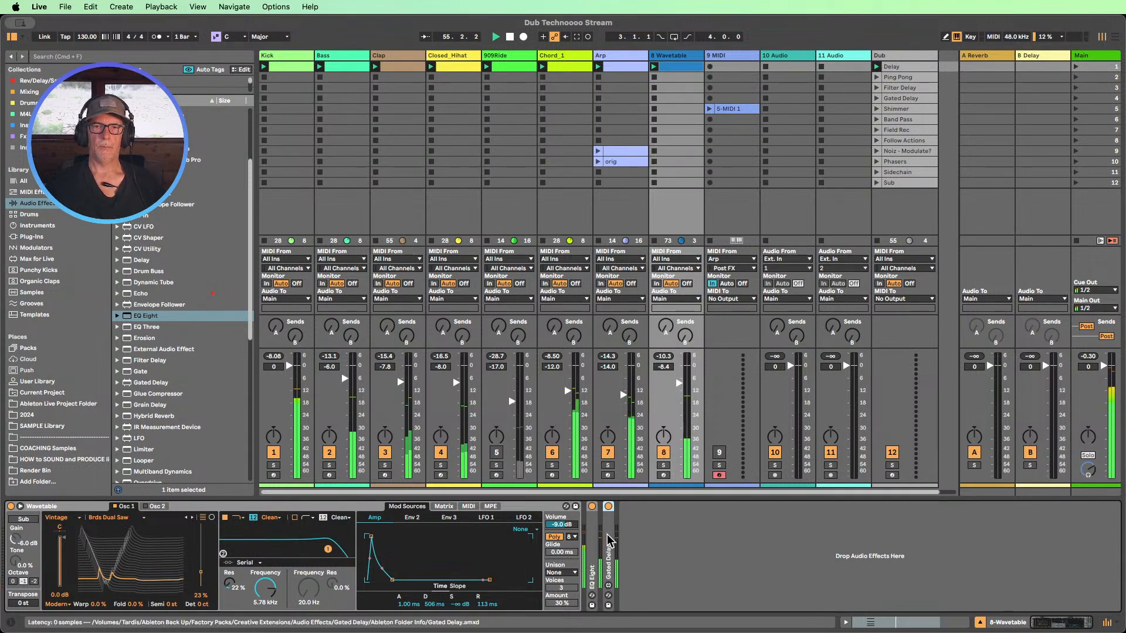
pyautogui.moveTo(611, 548); pyautogui.dragTo(595, 527)
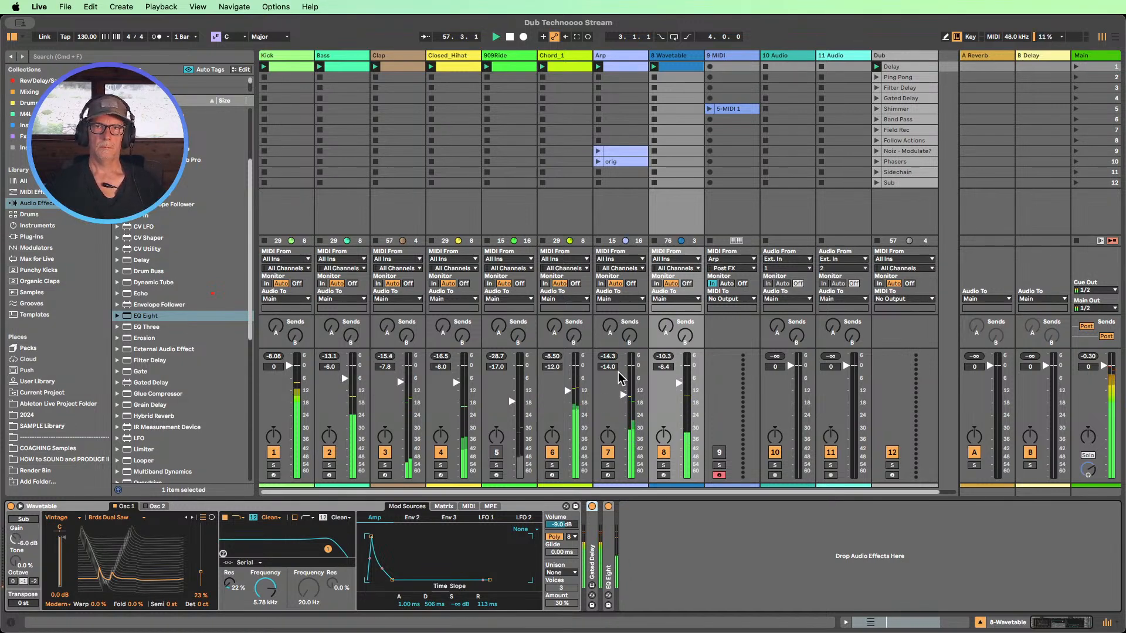
# - Add an Auto Pan after the EQ Eight with a 61.1% amount and a tempo-synced rate of 2
pyautogui.scroll(5, 200, 223)
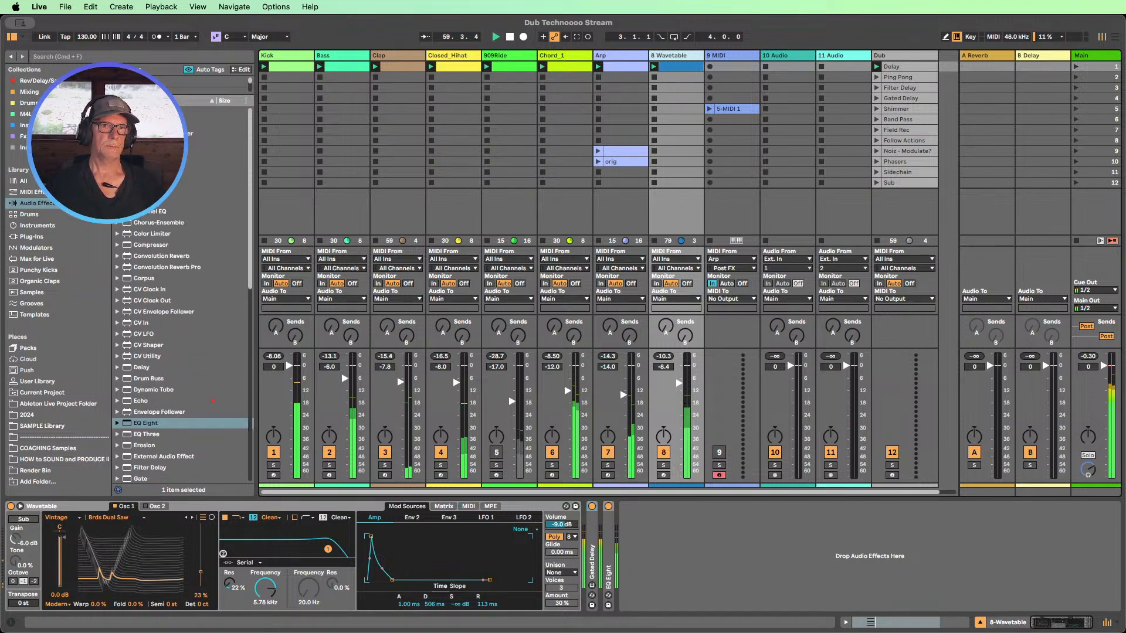
pyautogui.moveTo(202, 167); pyautogui.dragTo(728, 558)
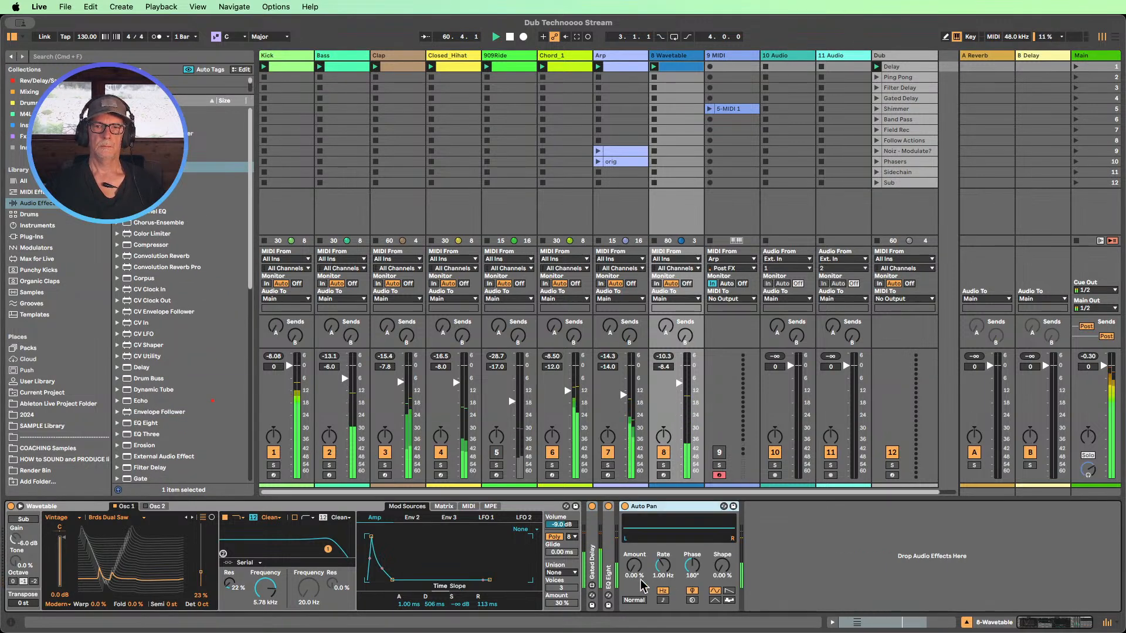
pyautogui.moveTo(641, 580)
pyautogui.mouseDown()
pyautogui.moveTo(641, 539)
pyautogui.moveTo(644, 577)
pyautogui.mouseUp()
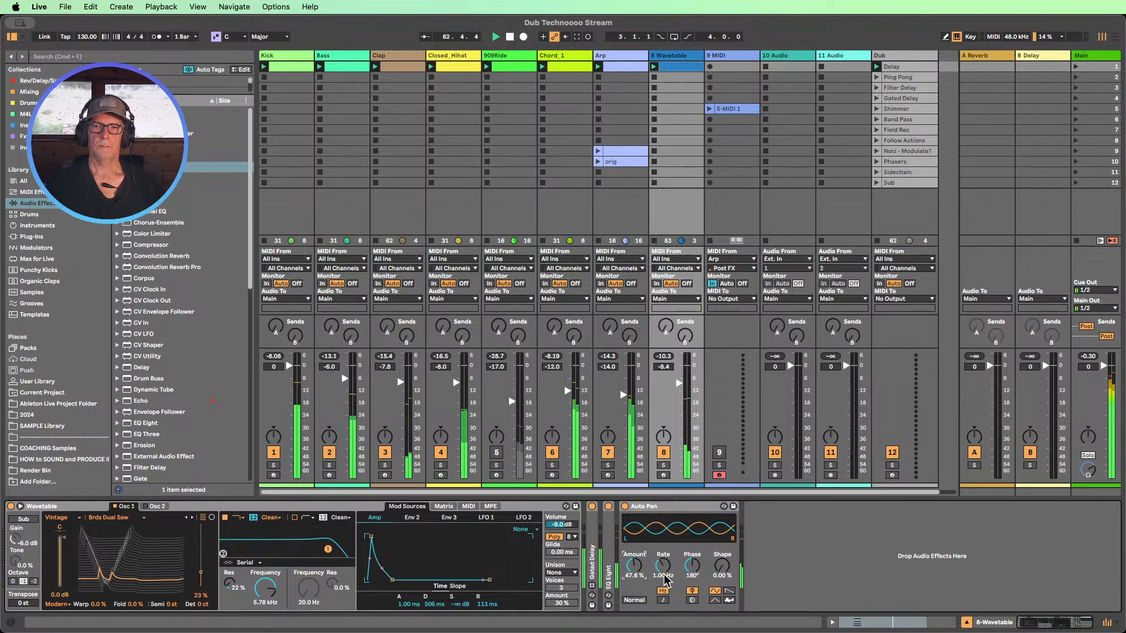
pyautogui.click(661, 567)
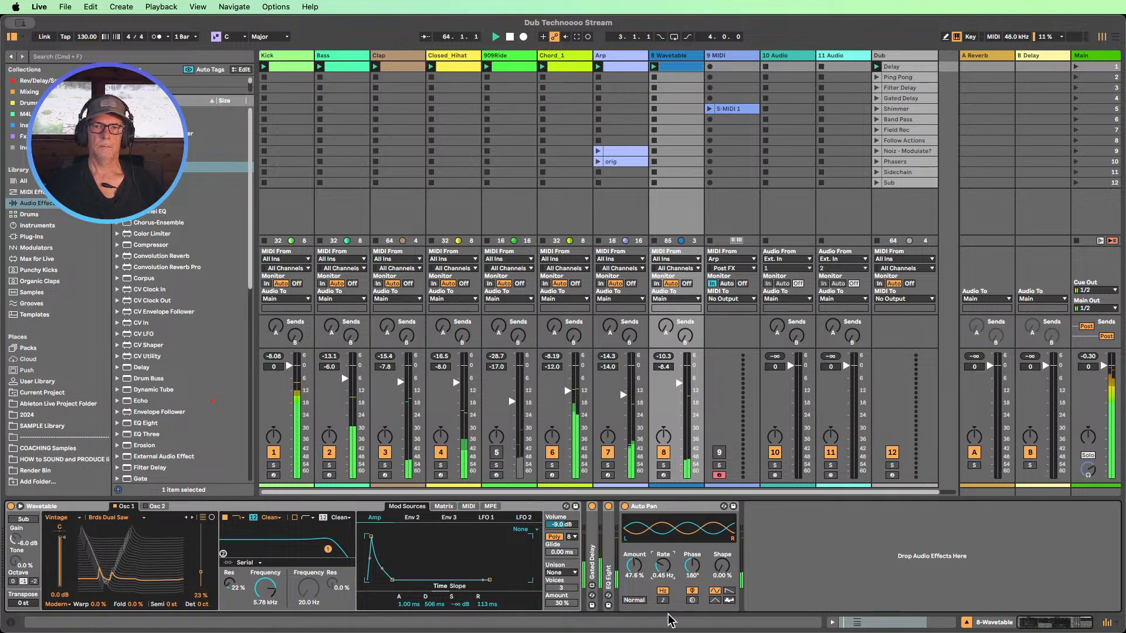
pyautogui.click(663, 600)
pyautogui.moveTo(663, 566); pyautogui.dragTo(662, 539)
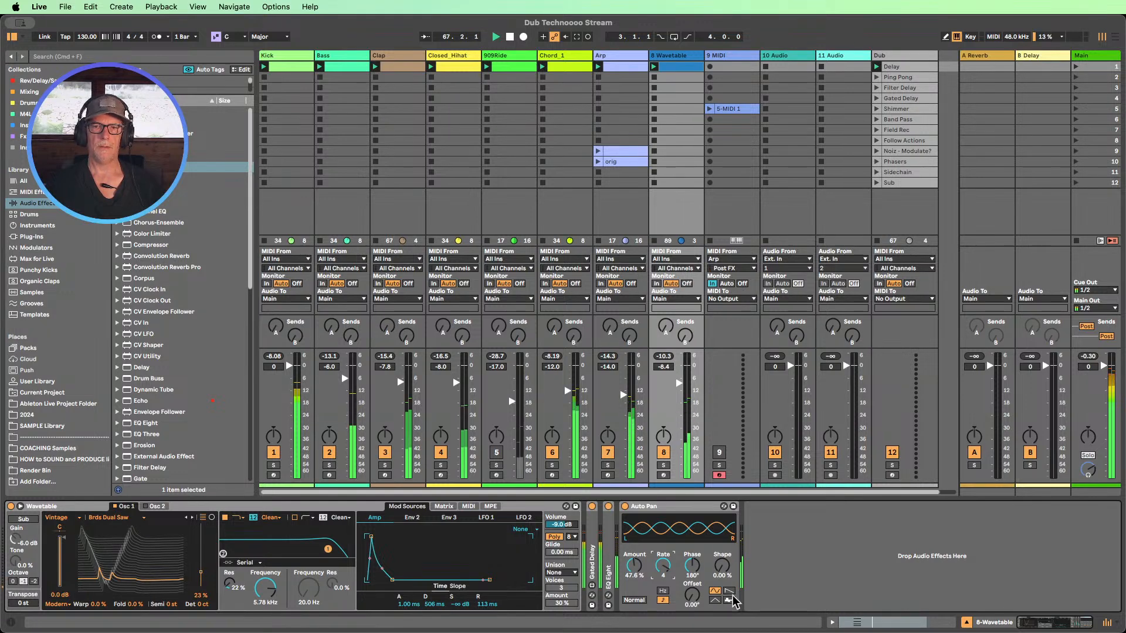
pyautogui.moveTo(631, 568); pyautogui.dragTo(668, 560)
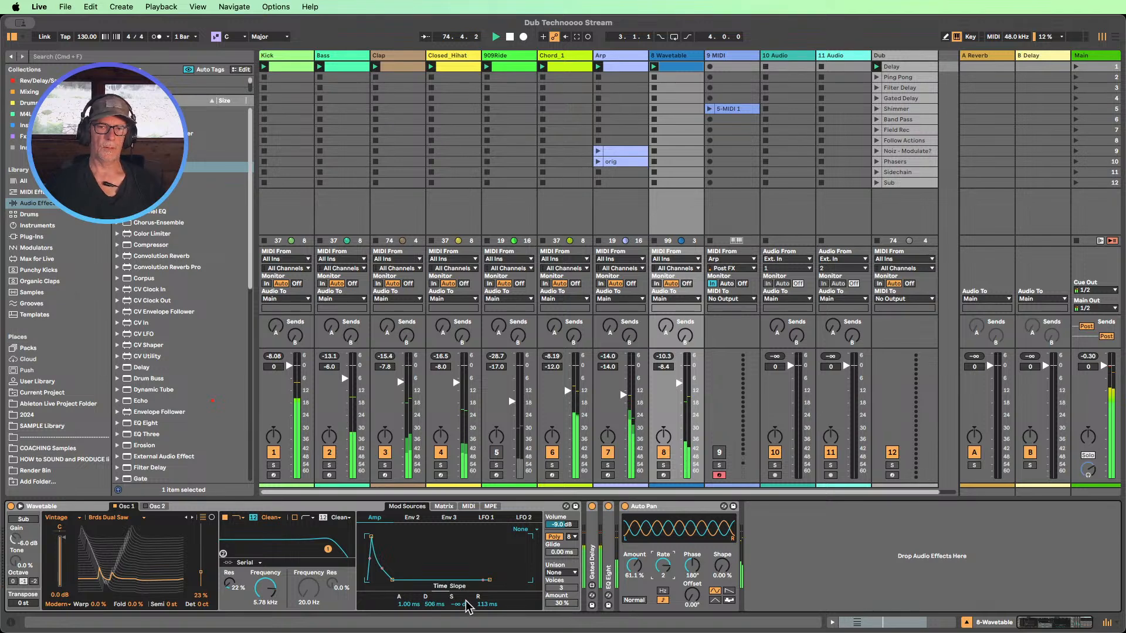
# - Collapse the effect devices and raise the Wavetable's amp envelope sustain to -6.9 dB and release to 506 ms
pyautogui.doubleClick(598, 543)
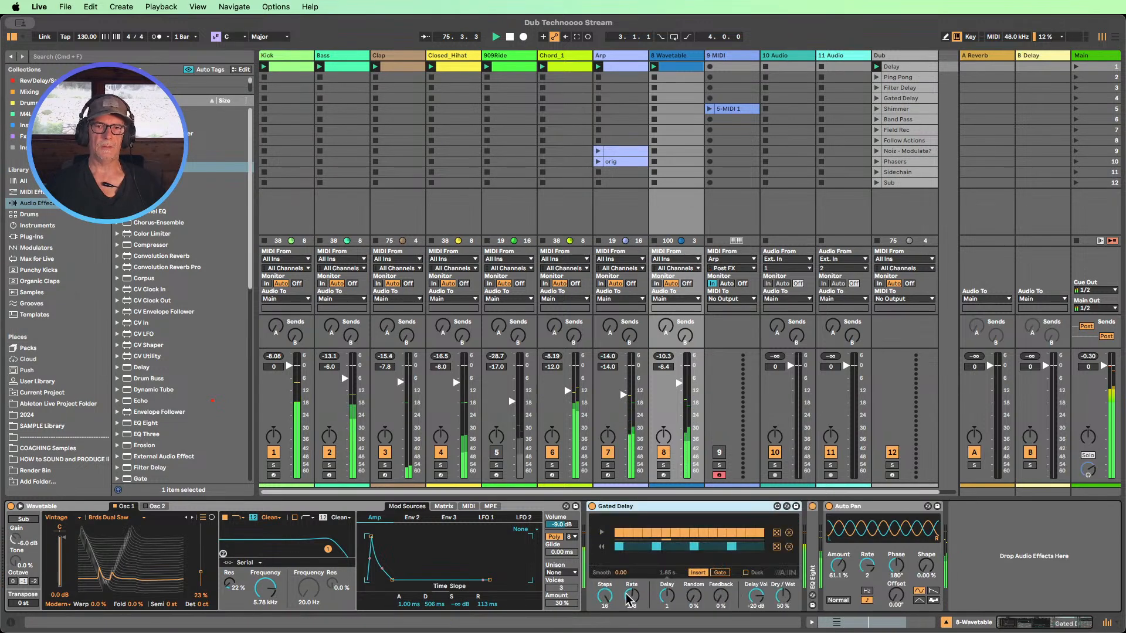
pyautogui.doubleClick(654, 506)
pyautogui.doubleClick(663, 504)
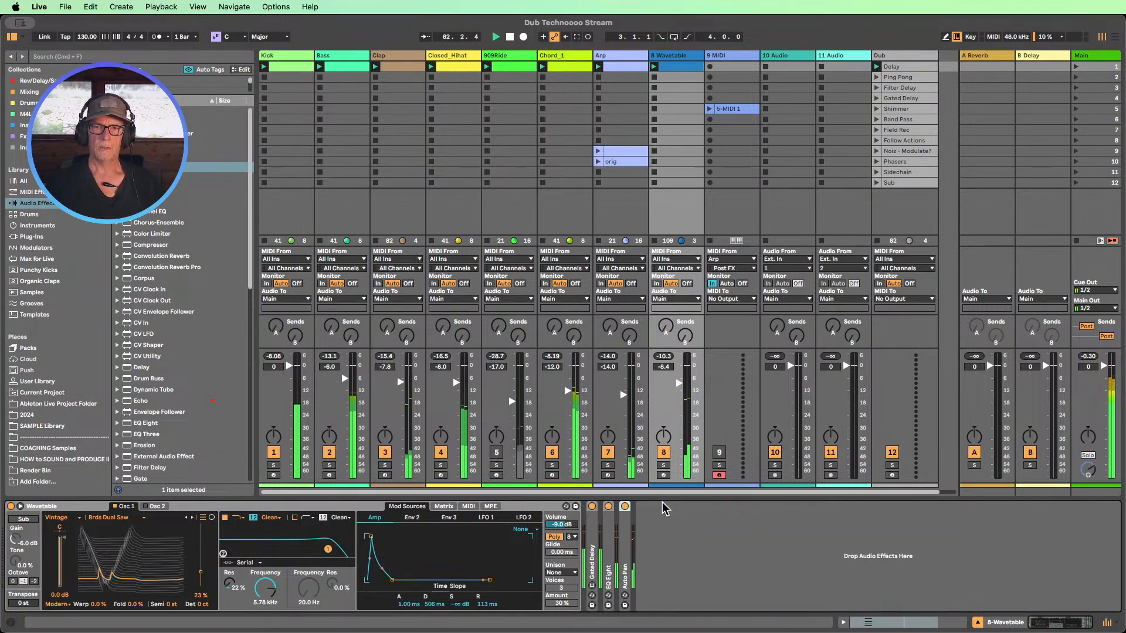
pyautogui.moveTo(460, 604); pyautogui.dragTo(460, 570)
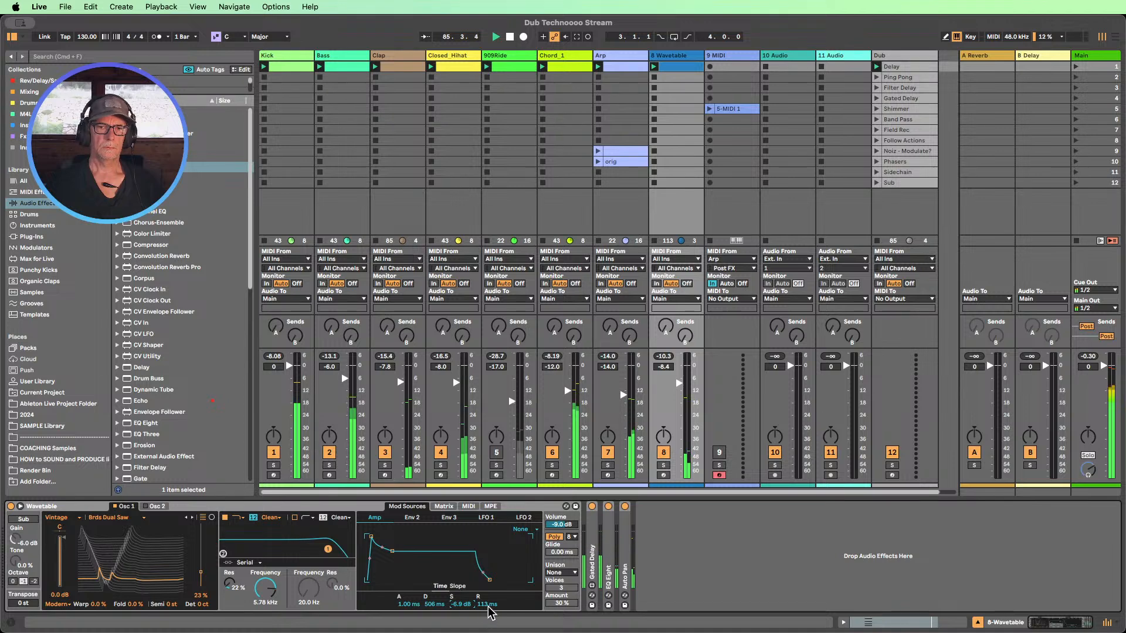
pyautogui.moveTo(488, 605); pyautogui.dragTo(488, 583)
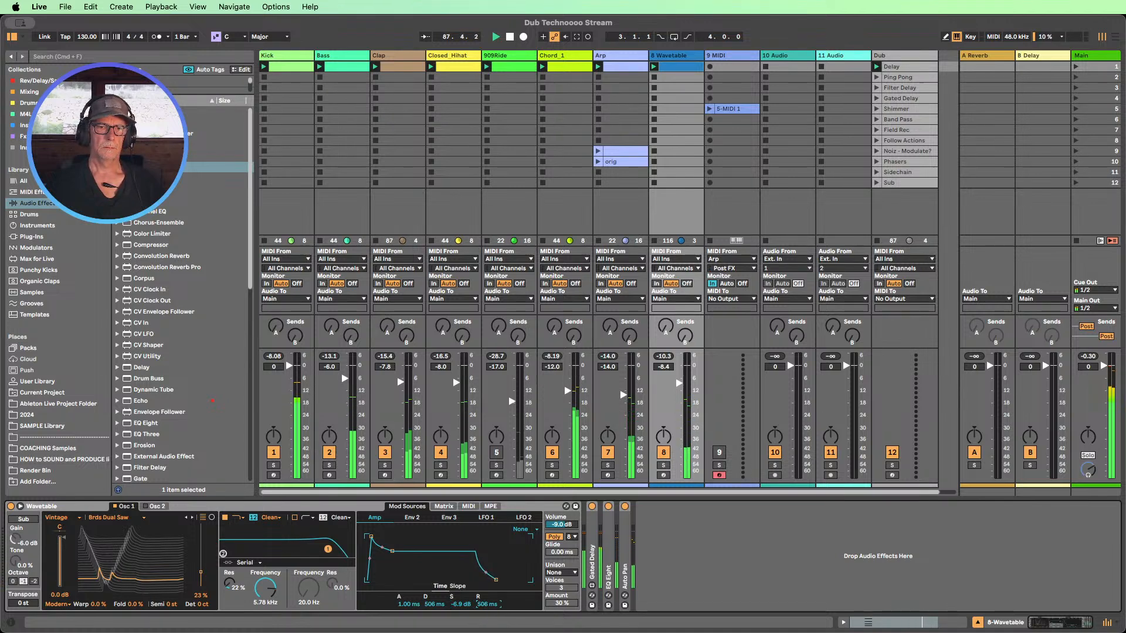
# - Open the first clip on the 8 Wavetable track for note editing
pyautogui.doubleClick(670, 63)
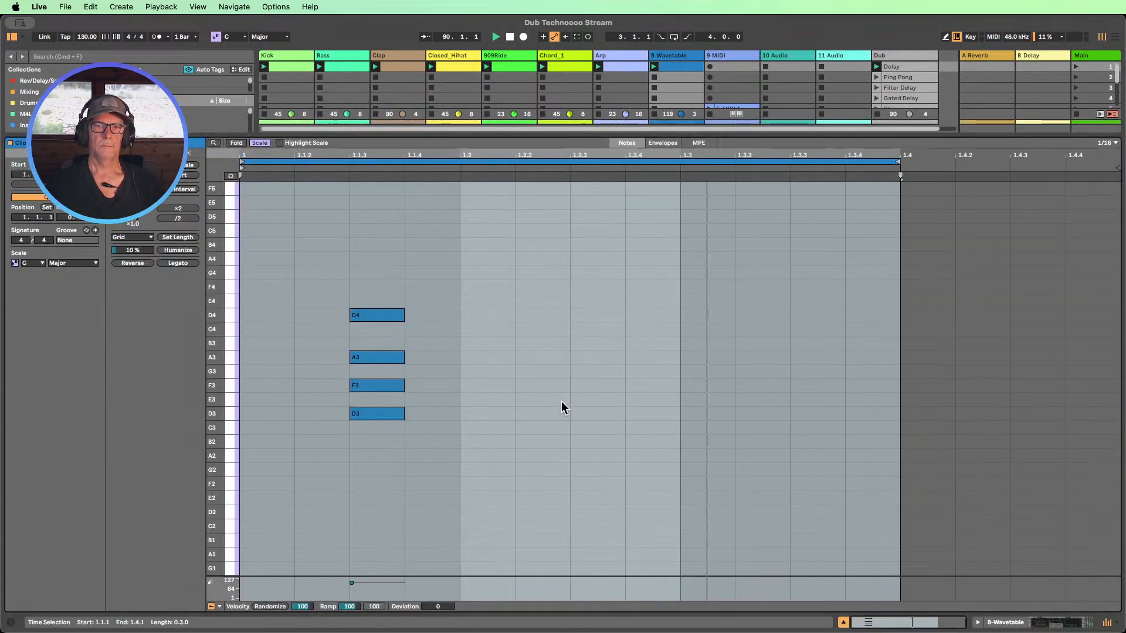
pyautogui.press('b')
pyautogui.click(550, 413)
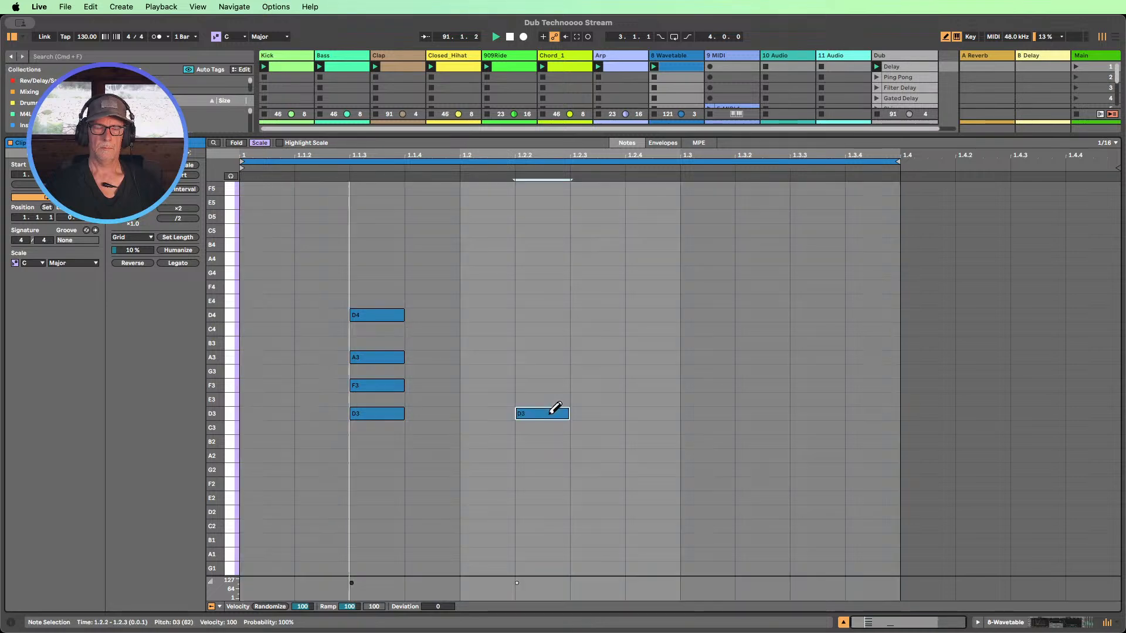
pyautogui.click(557, 410)
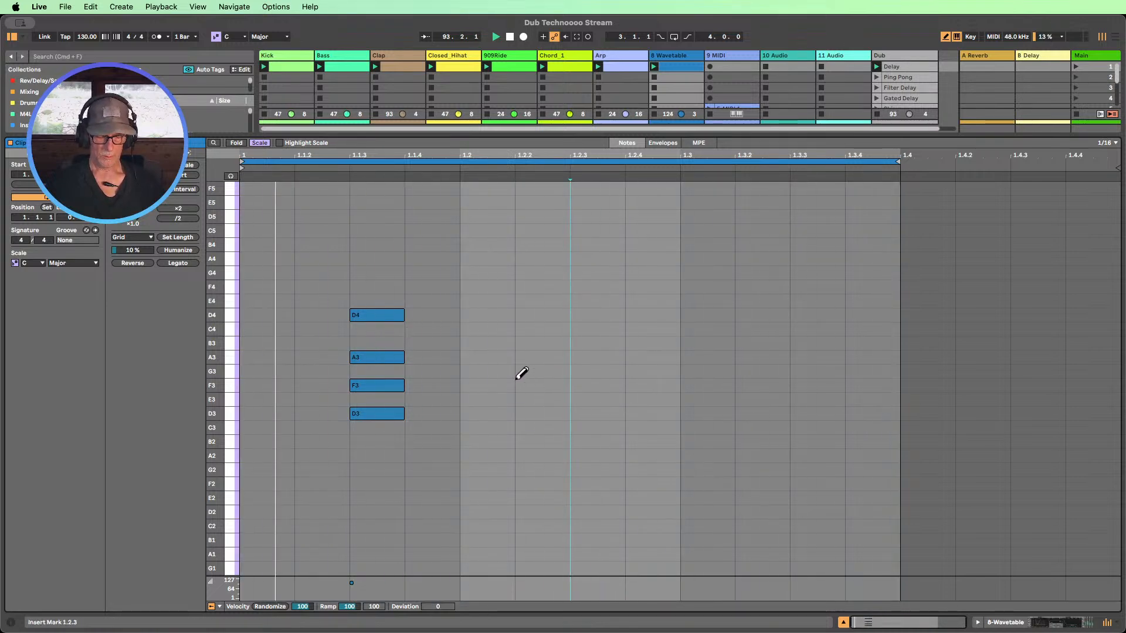
pyautogui.press('b')
# - Duplicate the chord of D3, F3, A3 and D4 to position 1.2
pyautogui.moveTo(451, 467); pyautogui.dragTo(349, 277)
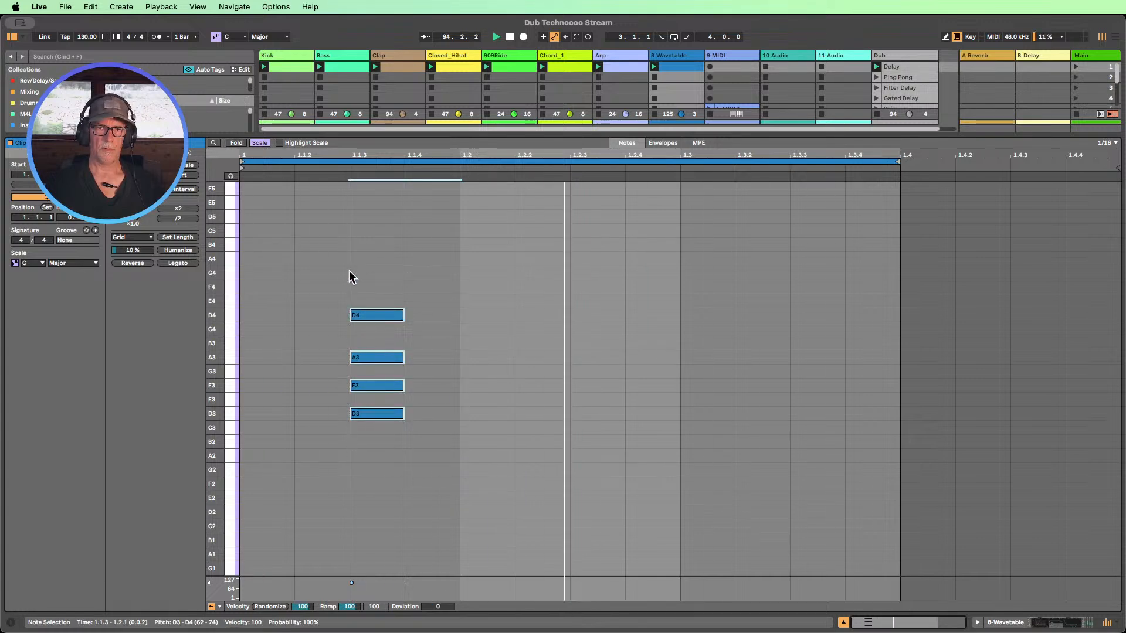
pyautogui.press('super+d')
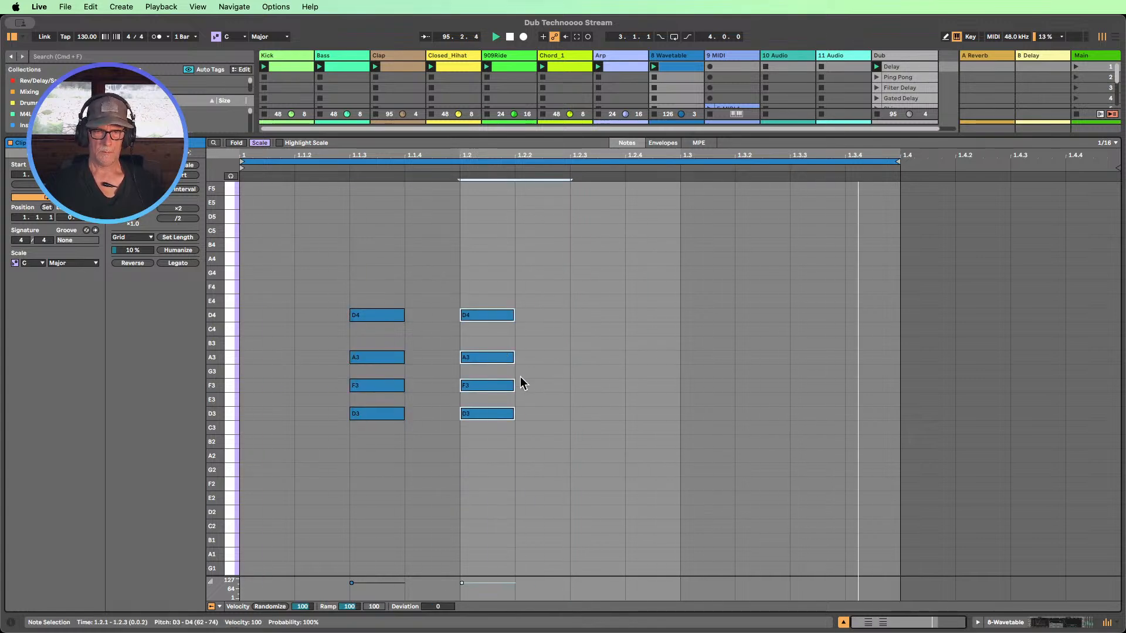
pyautogui.press('super+q')
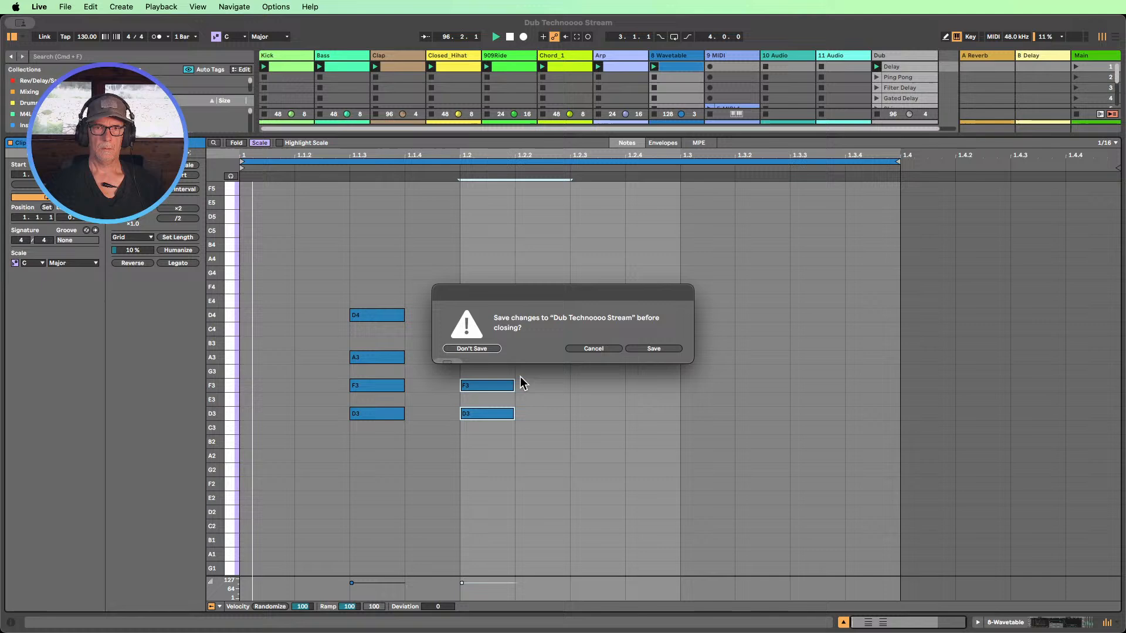
pyautogui.click(592, 353)
pyautogui.click(590, 368)
# - Narrow the grid to 1/64, shorten the duplicated chord's four notes to one grid step and shift them two steps to the right
pyautogui.press('super+1')
pyautogui.press('super+1')
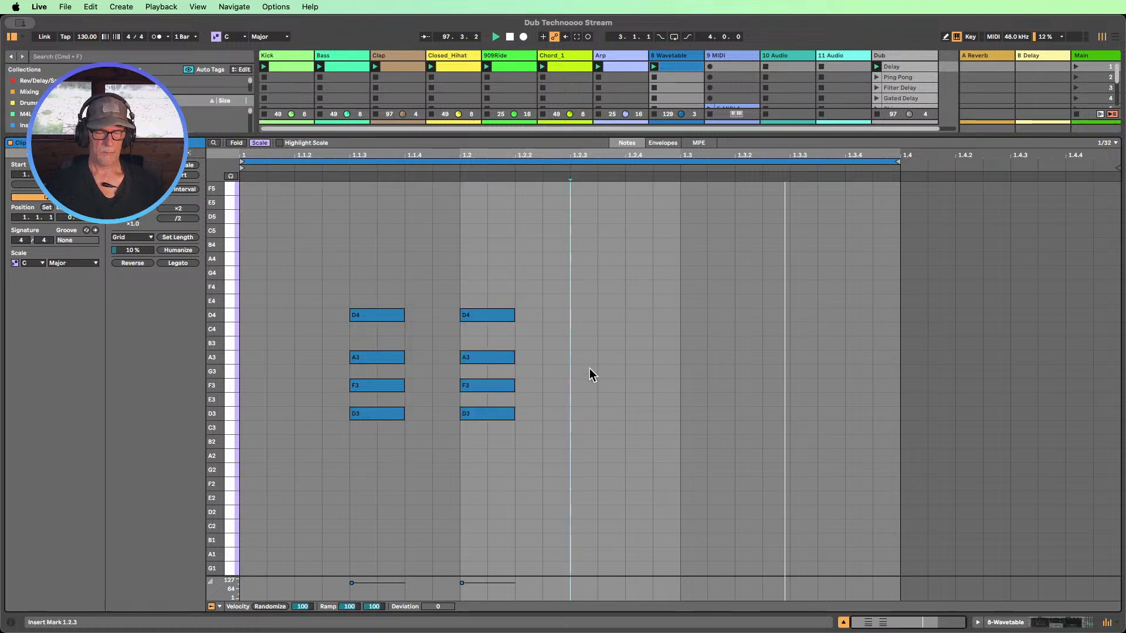
pyautogui.moveTo(514, 314); pyautogui.dragTo(486, 315)
pyautogui.press('super+z')
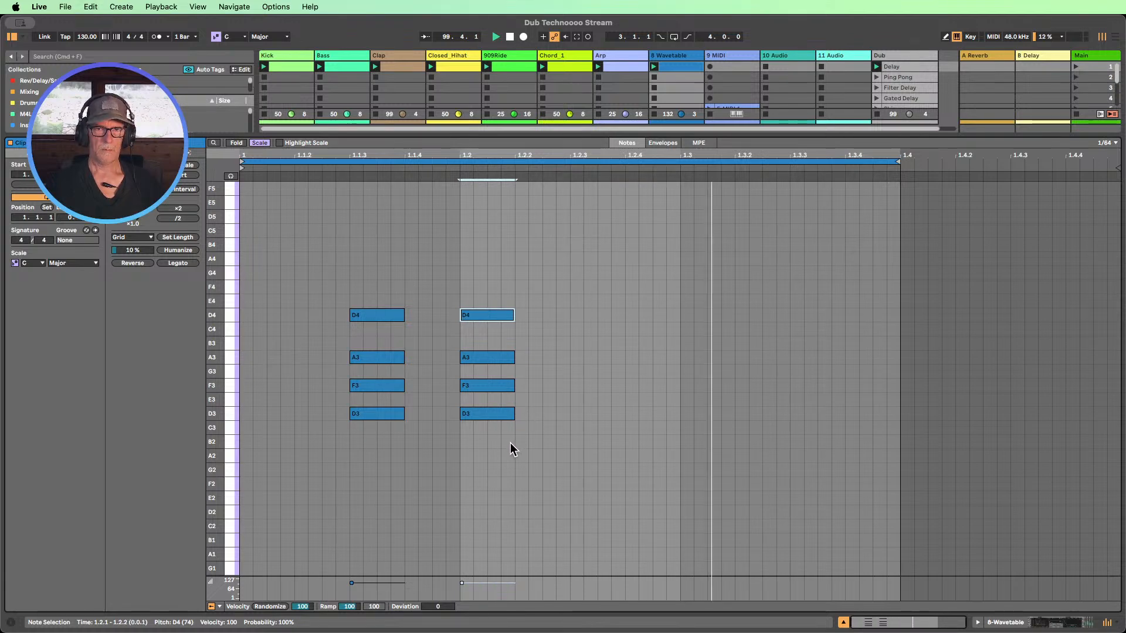
pyautogui.moveTo(510, 443); pyautogui.dragTo(473, 315)
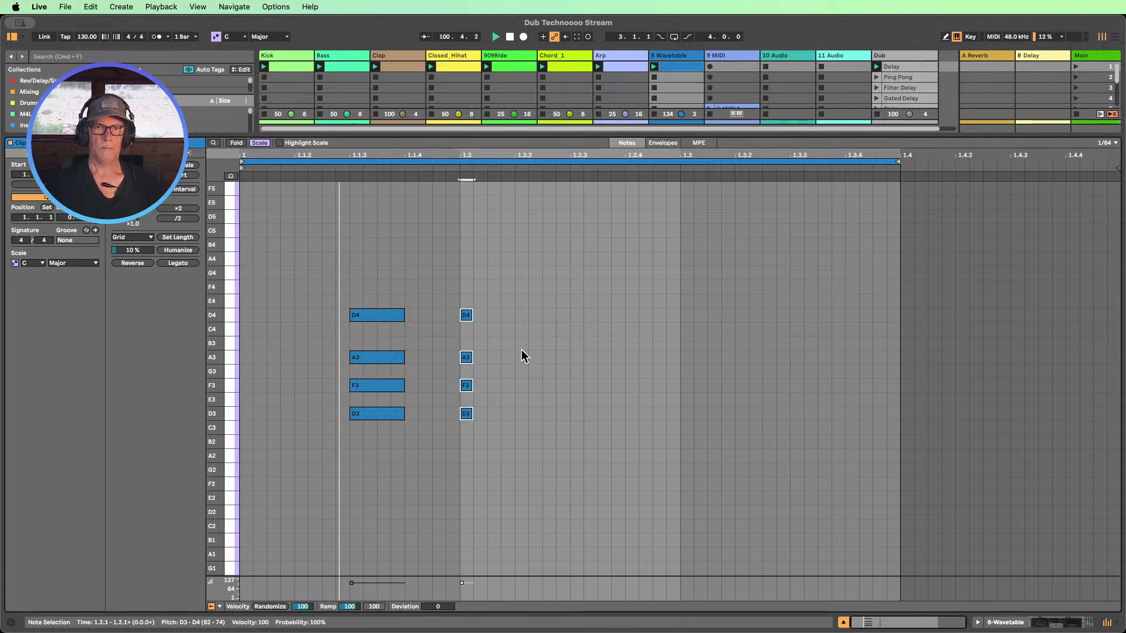
pyautogui.press('Right')
pyautogui.press('Right')
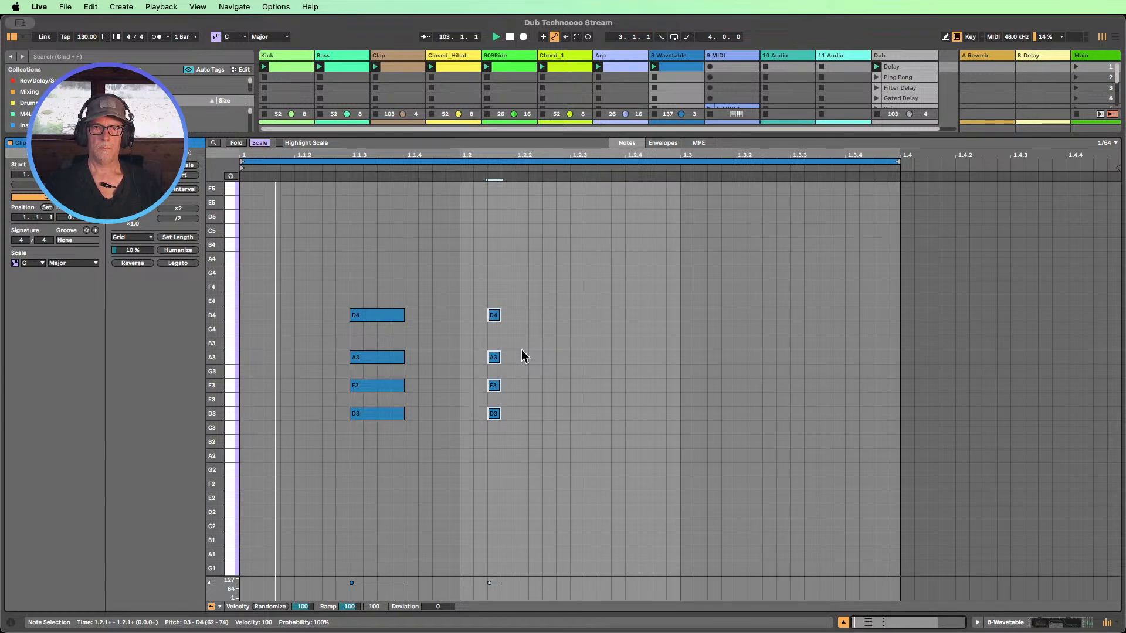
# - Lengthen the second chord's notes to two 1/64 grid steps and shift the chord to start one step after 1.2
pyautogui.press('Down')
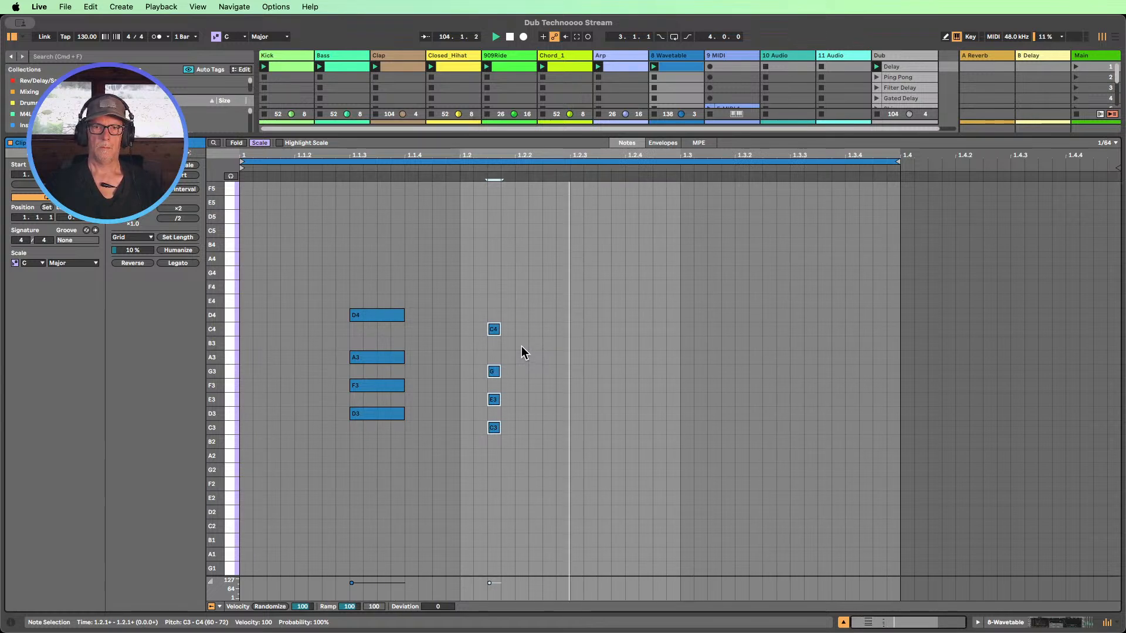
pyautogui.press('Up')
pyautogui.press('Left')
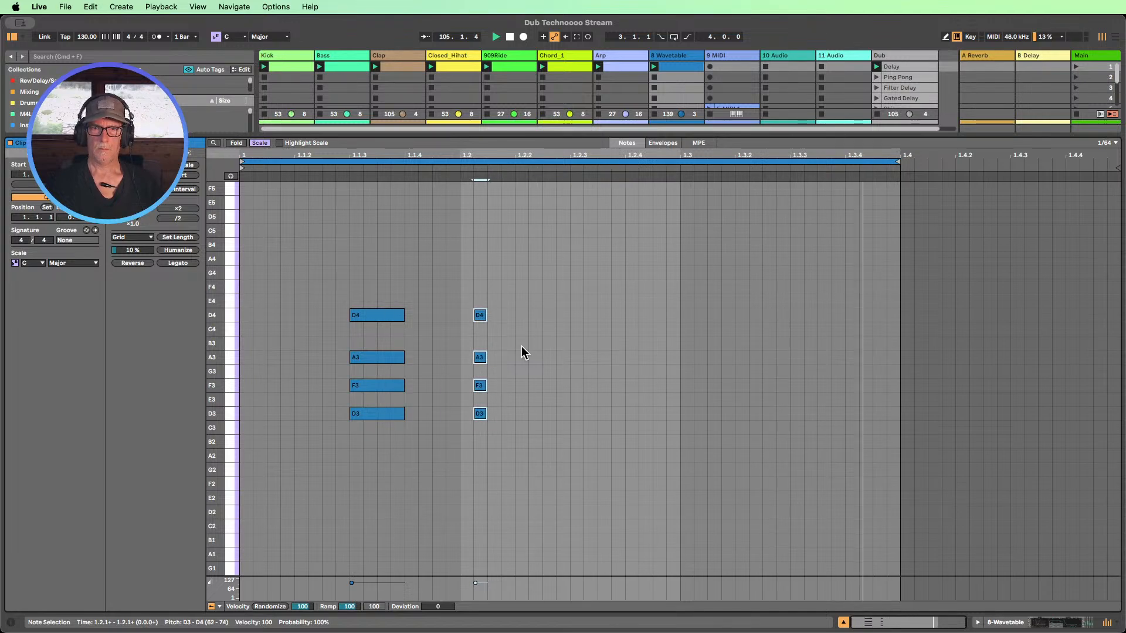
pyautogui.press('Right')
pyautogui.press('Right')
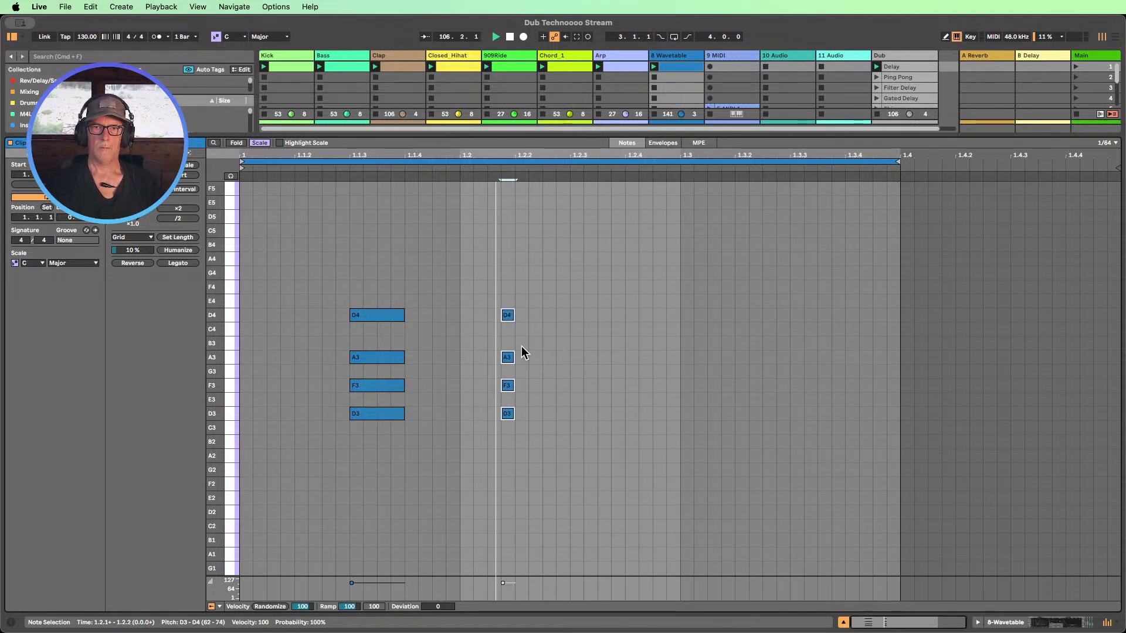
pyautogui.hotkey('shift', 'Right')
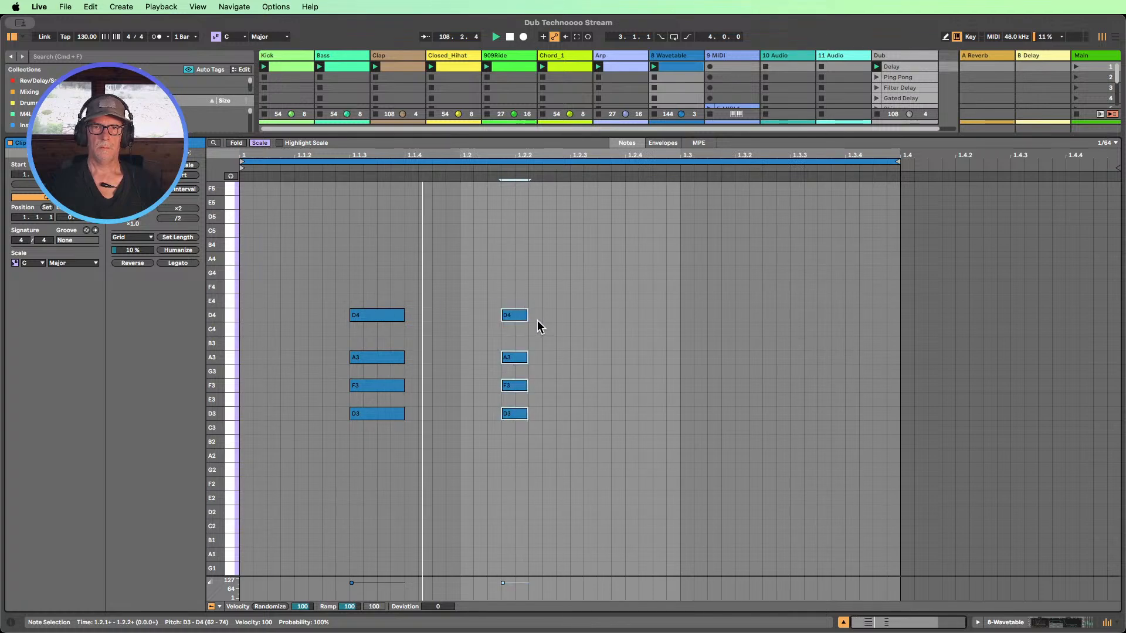
pyautogui.press('Left')
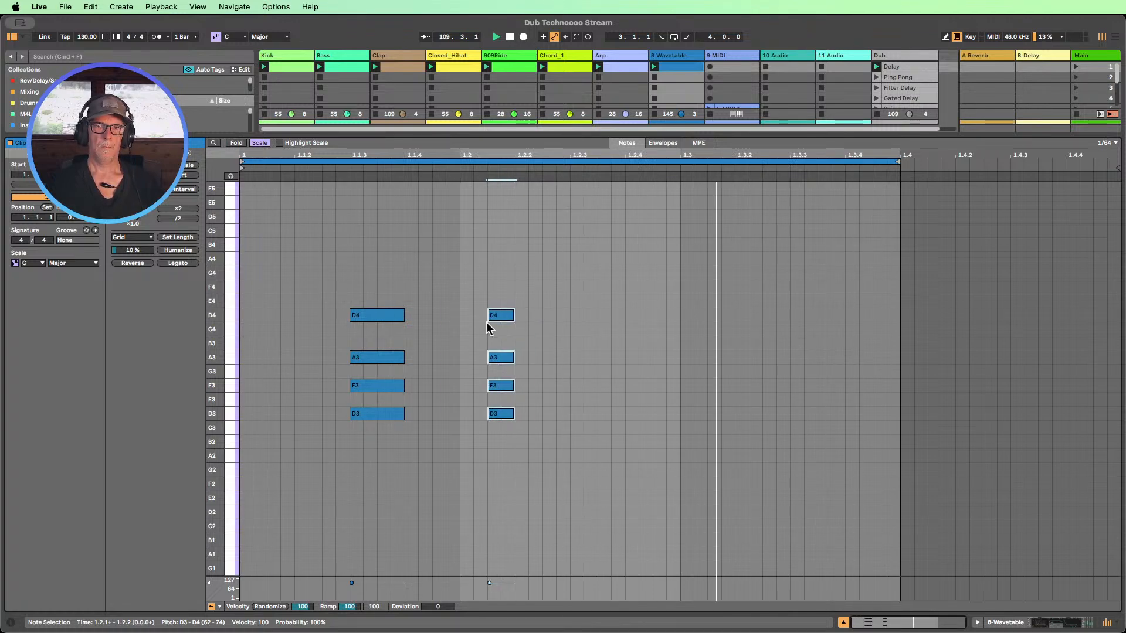
pyautogui.press('Left')
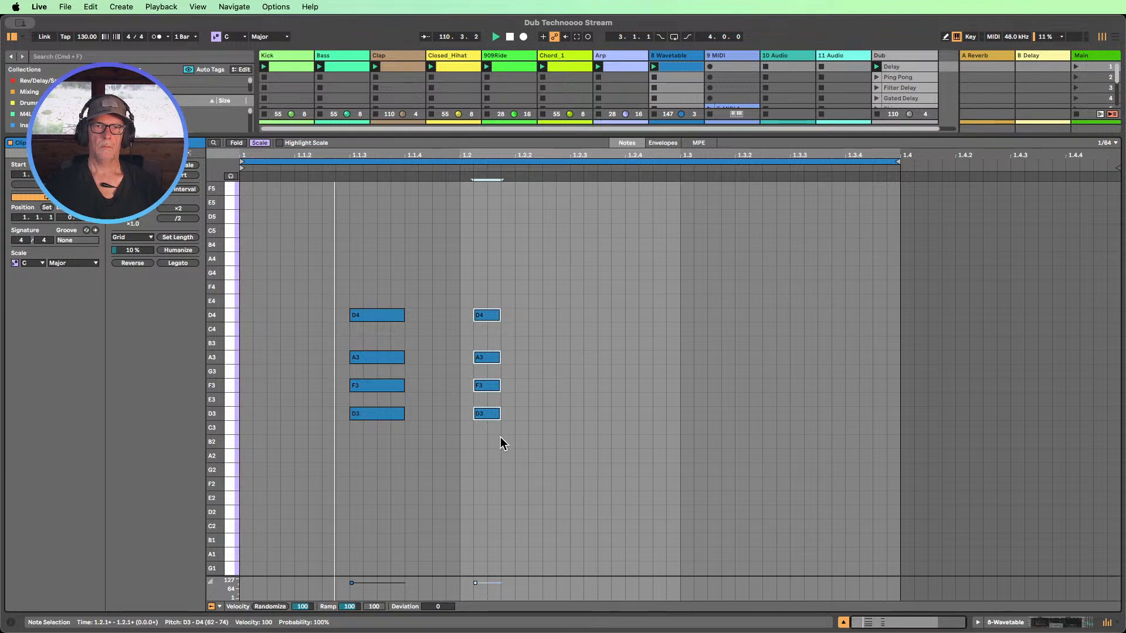
# - Shorten all notes of both chords together by one 1/64 grid step
pyautogui.moveTo(504, 441); pyautogui.dragTo(432, 404)
pyautogui.press('super+a')
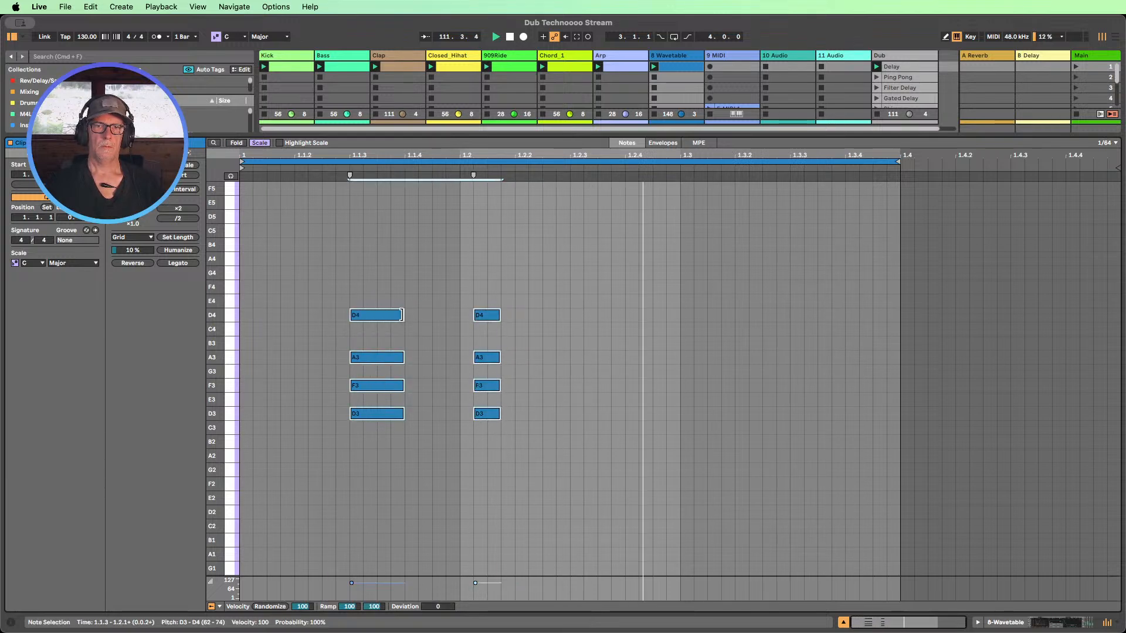
pyautogui.moveTo(404, 315); pyautogui.dragTo(390, 315)
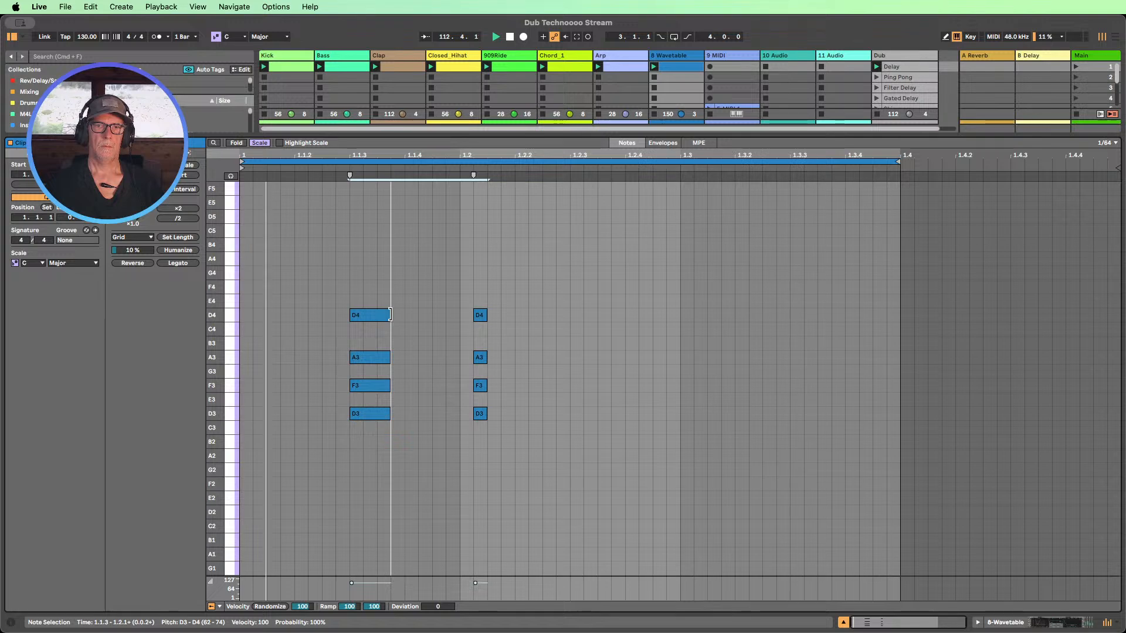
pyautogui.moveTo(390, 315); pyautogui.dragTo(390, 314)
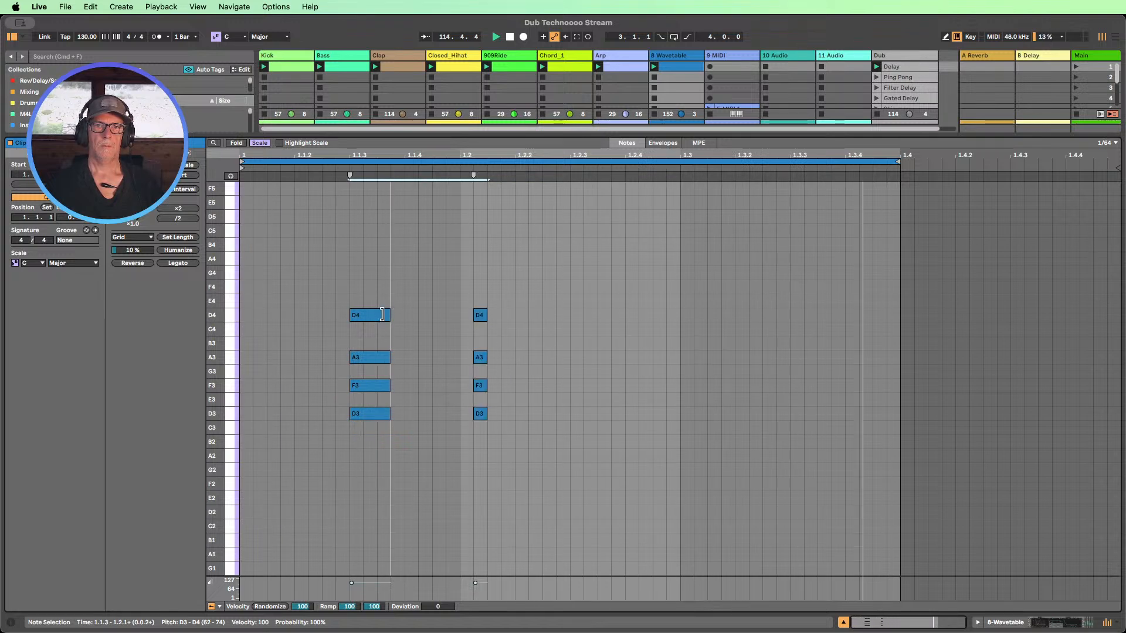
# - Insert a Hybrid Reverb between EQ Eight and Auto Pan on the 8 Wavetable track
pyautogui.click(573, 325)
pyautogui.click(1036, 621)
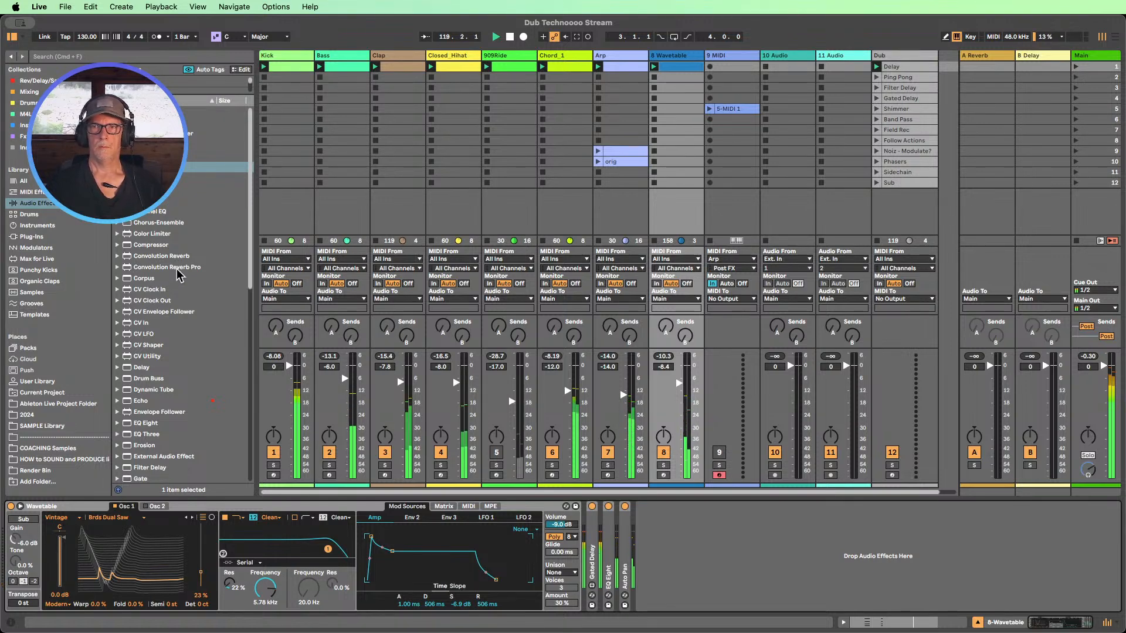
pyautogui.scroll(-2, 177, 271)
pyautogui.scroll(-6, 177, 271)
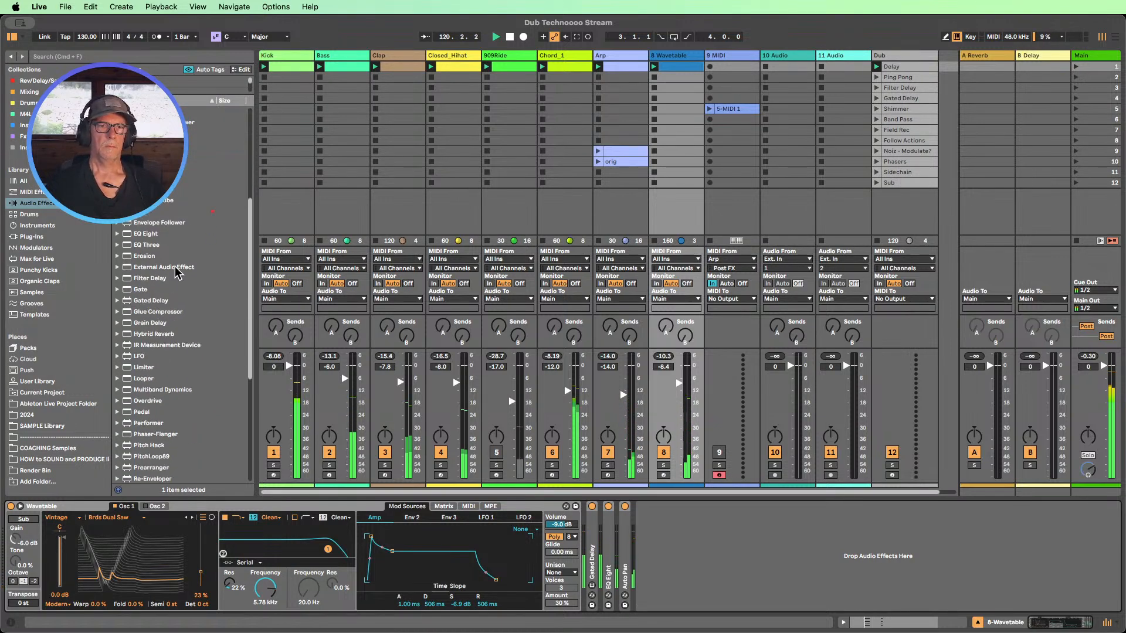
pyautogui.scroll(2, 174, 266)
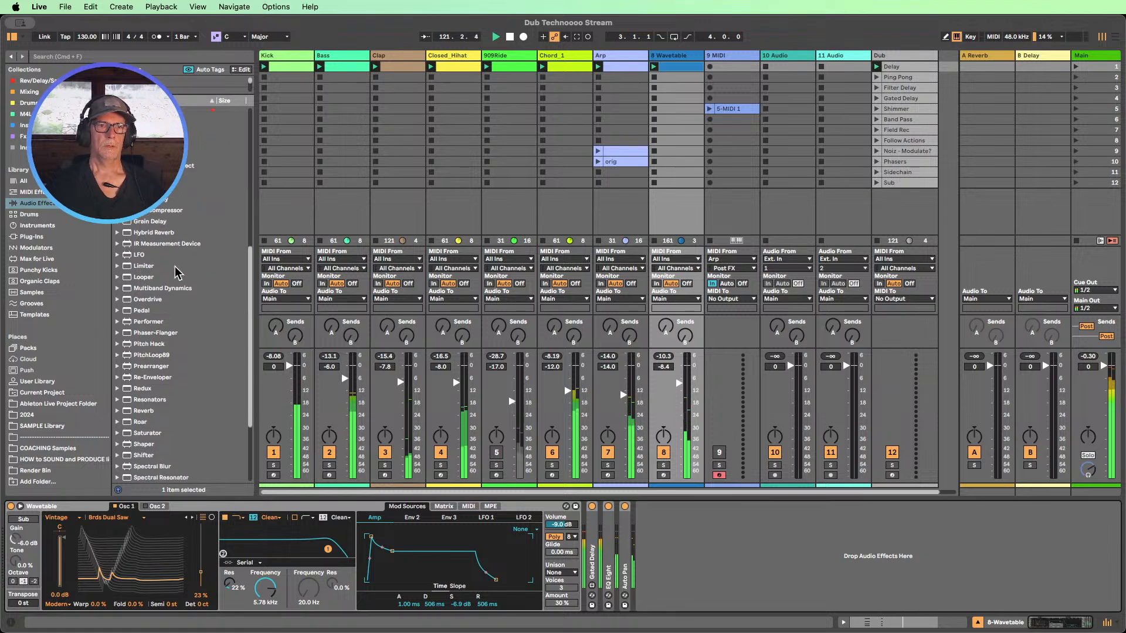
pyautogui.moveTo(143, 260); pyautogui.dragTo(620, 520)
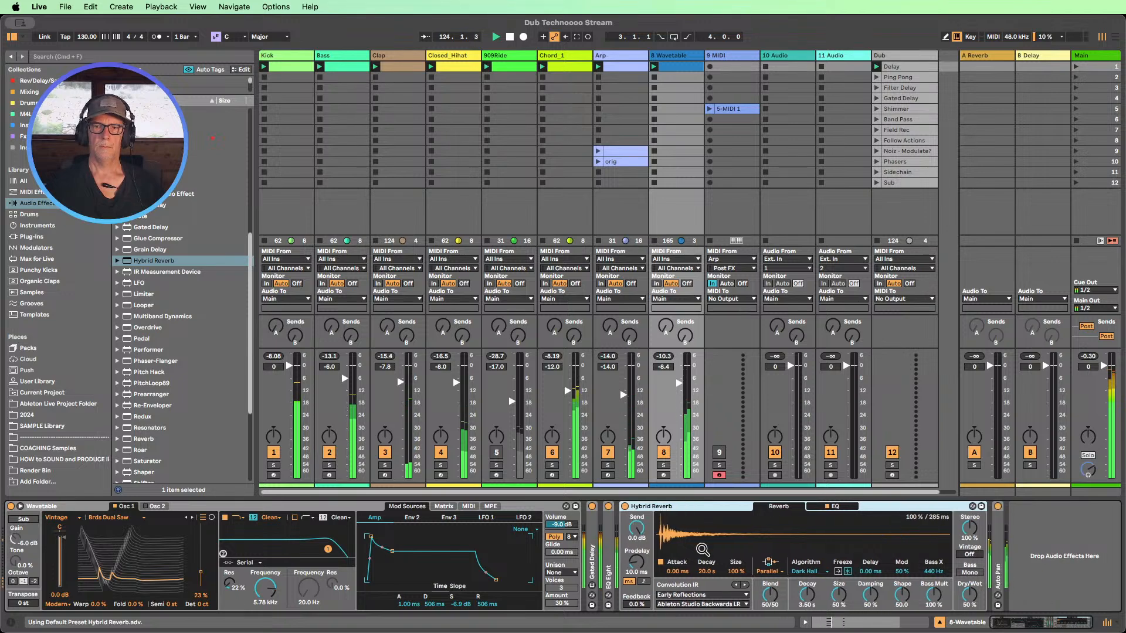
# - Set the Hybrid Reverb's convolution IR category to Springs and lower its Dry/Wet to about 34%
pyautogui.click(706, 593)
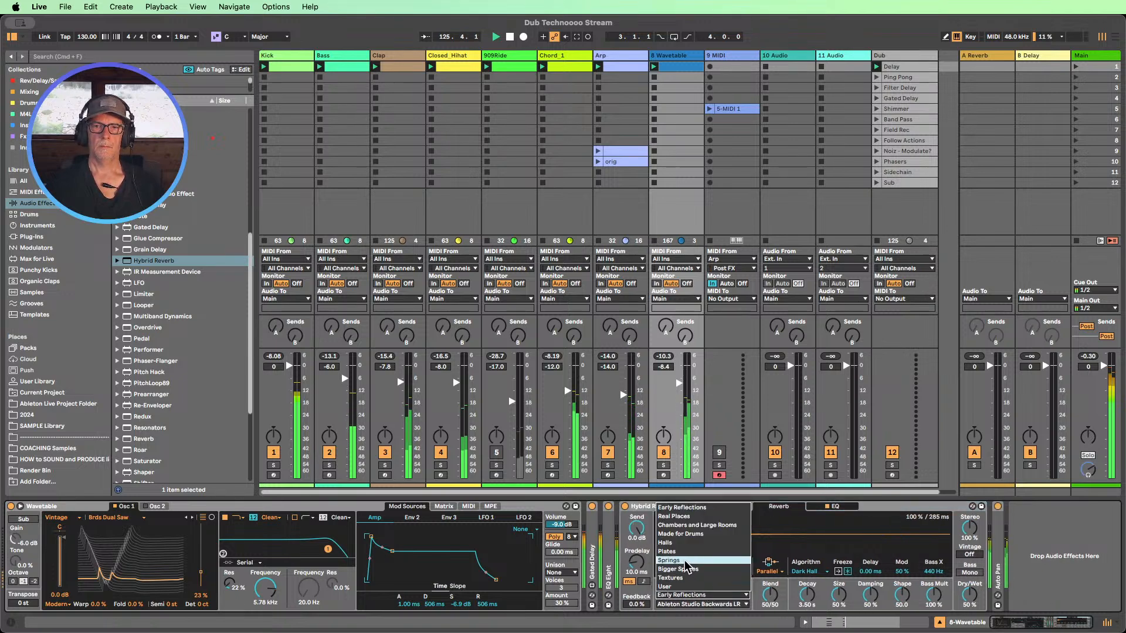
pyautogui.click(675, 560)
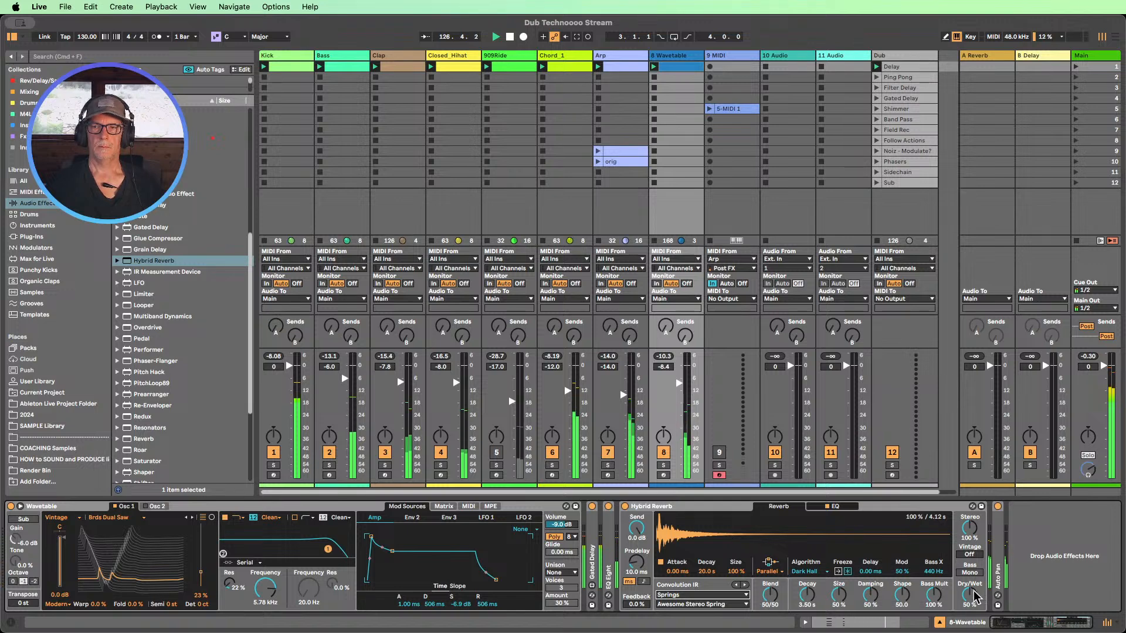
pyautogui.moveTo(975, 597); pyautogui.dragTo(975, 584)
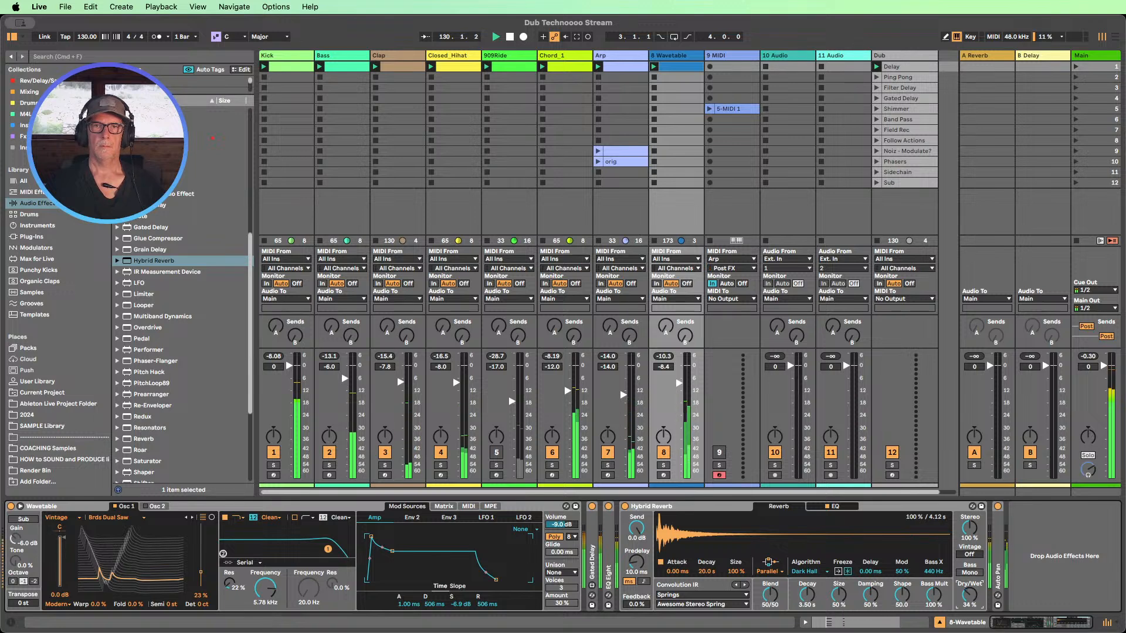
# - Mute the Chord_1 and Arp tracks and switch the Hybrid Reverb's impulse response to Classic Amp Spring
pyautogui.click(556, 456)
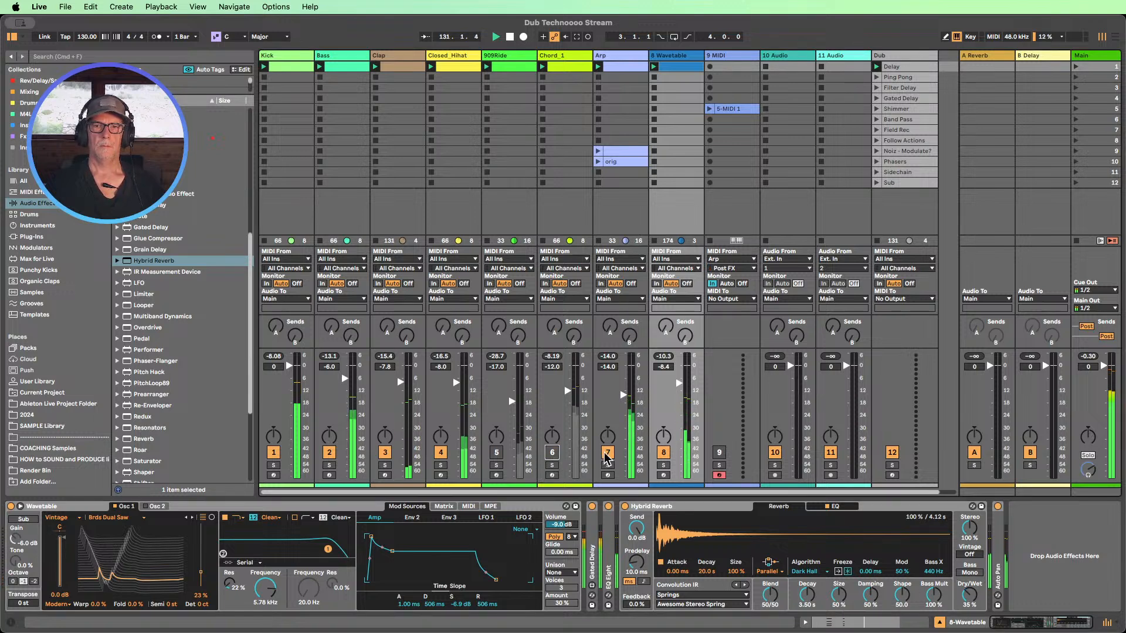
pyautogui.click(607, 454)
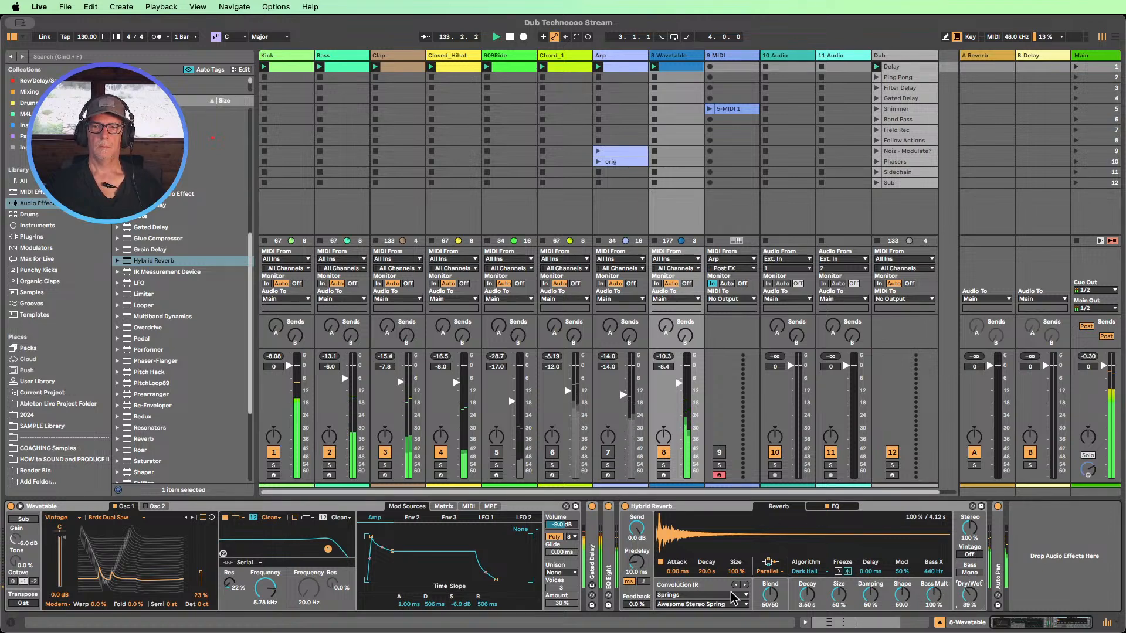
pyautogui.click(745, 584)
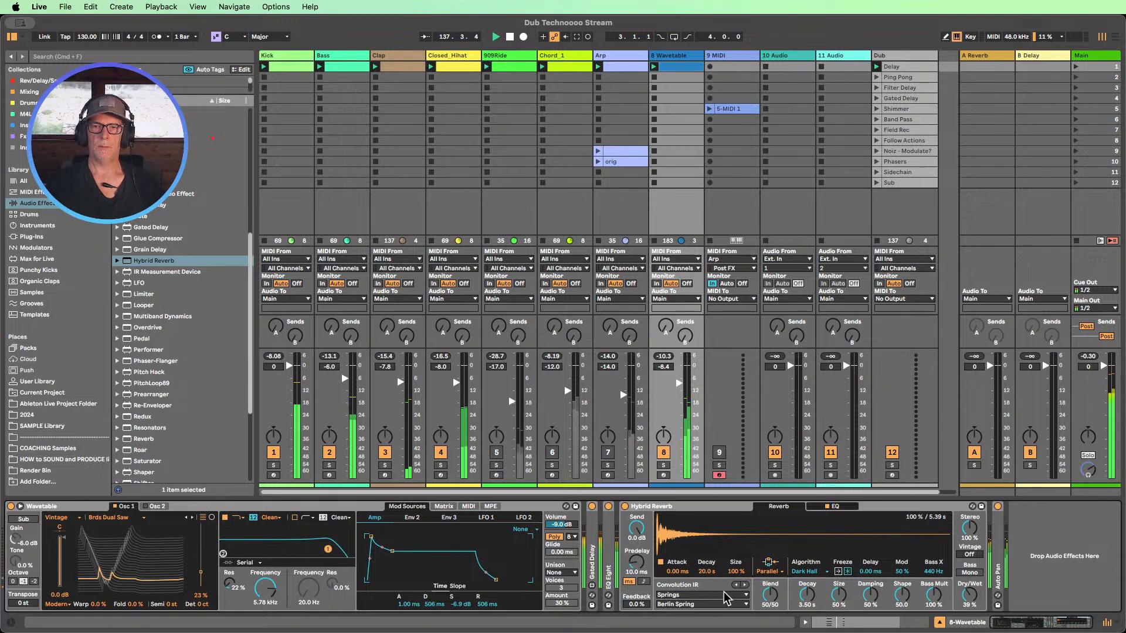
pyautogui.click(745, 585)
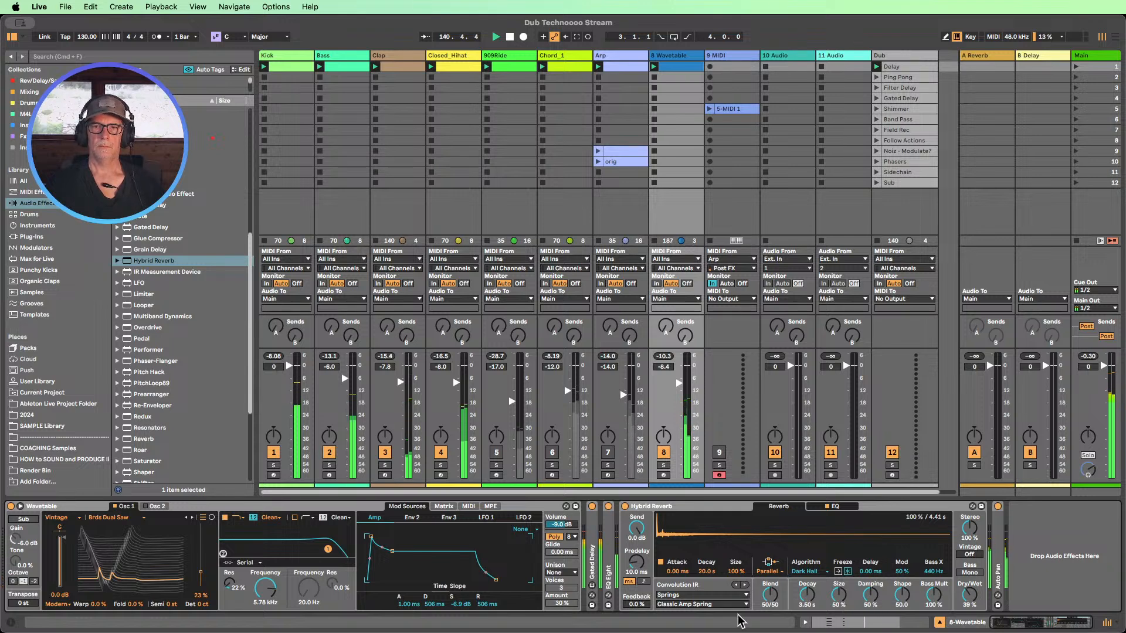
# - Unmute the Arp track and set the Wavetable's first filter frequency to 3.52 kHz
pyautogui.moveTo(267, 594); pyautogui.dragTo(267, 612)
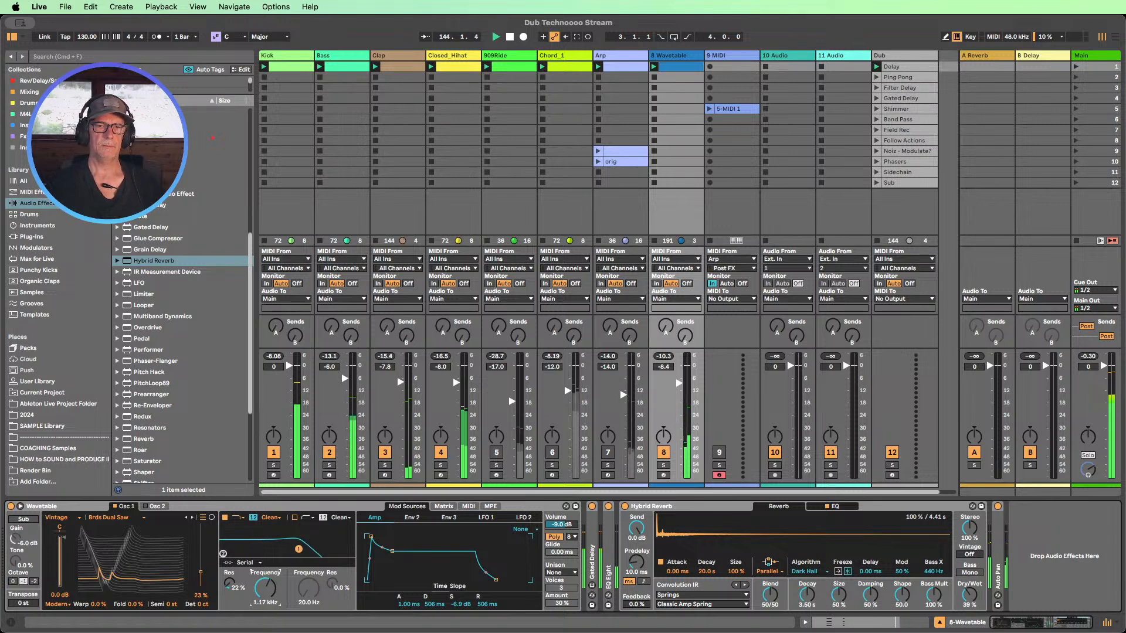
pyautogui.moveTo(265, 588); pyautogui.dragTo(265, 580)
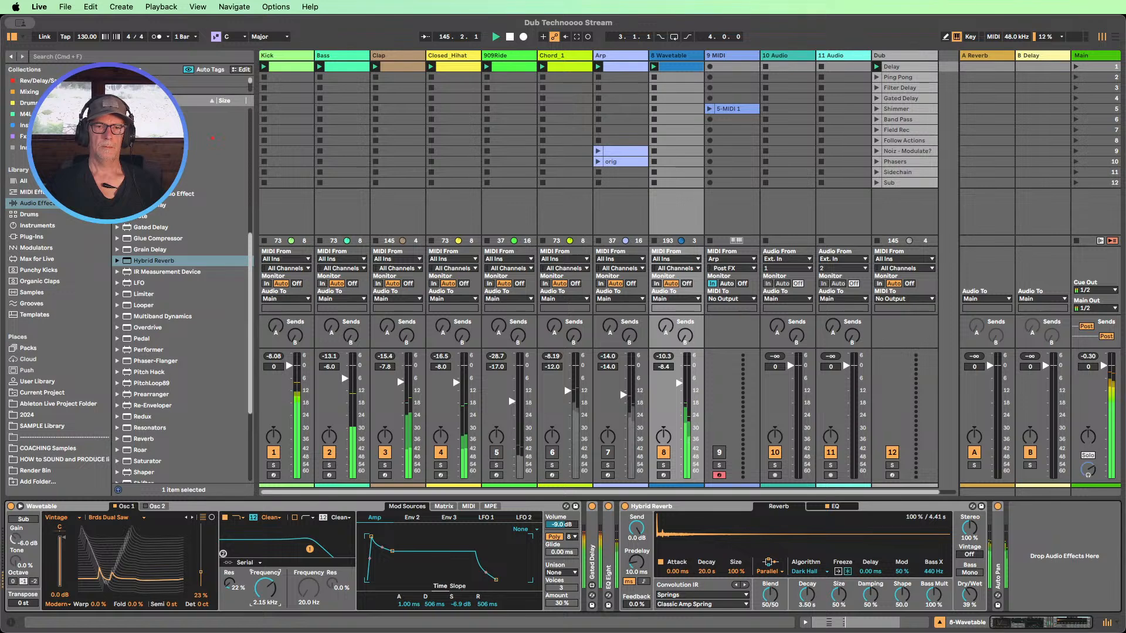
pyautogui.click(608, 454)
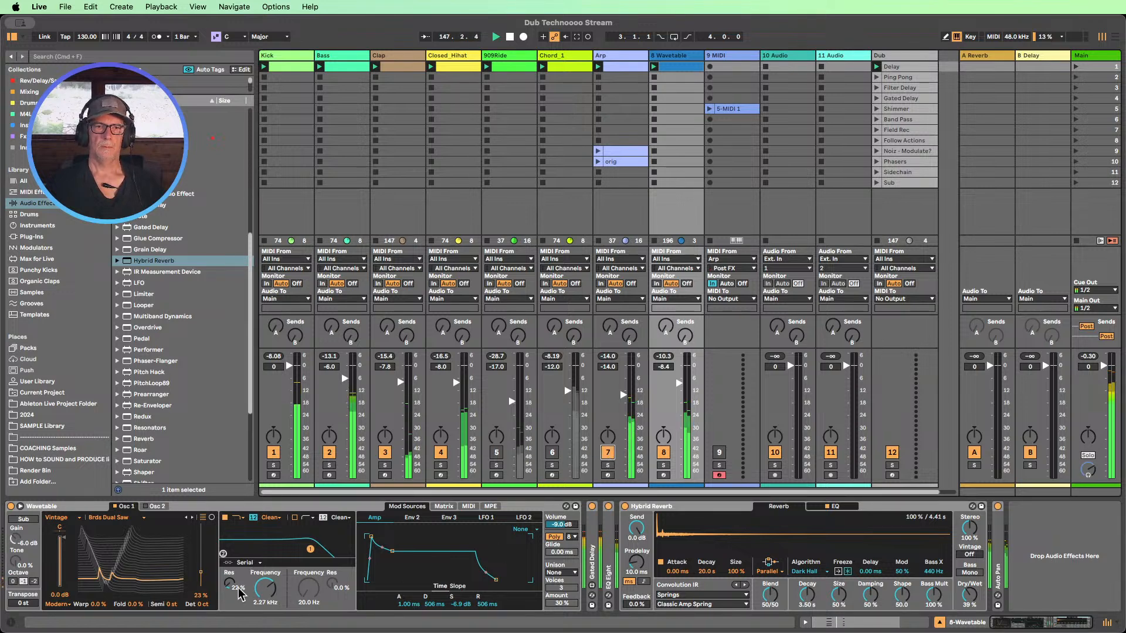
pyautogui.scroll(3, 279, 572)
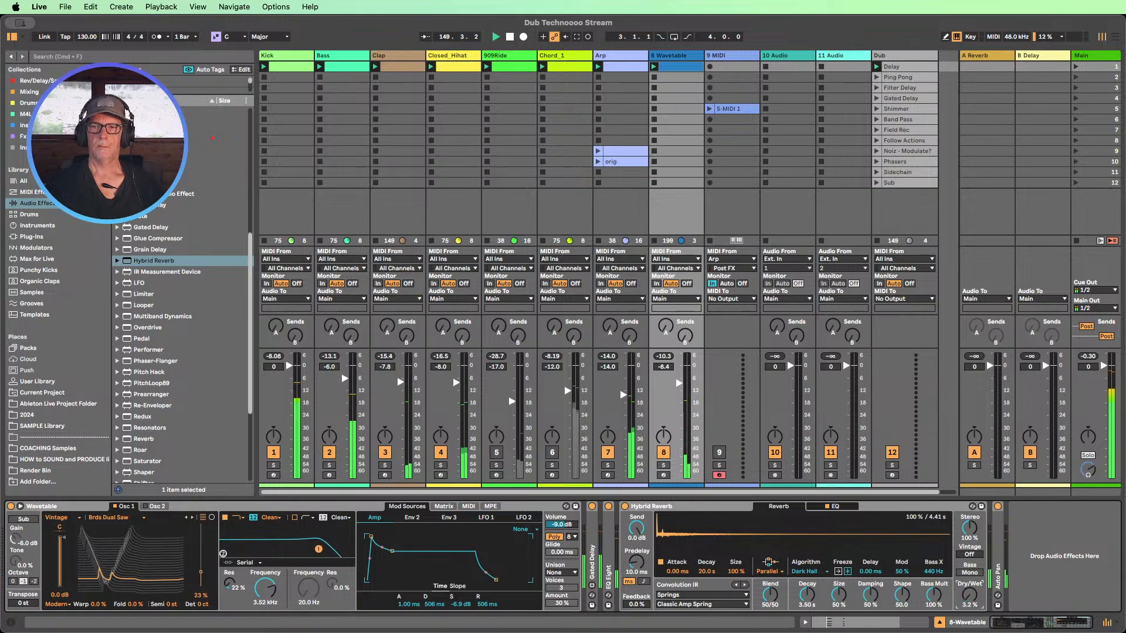
# - Set the Hybrid Reverb's Dry/Wet to 40% and lower EQ Eight's band 8 frequency to 1.50 kHz
pyautogui.moveTo(969, 595); pyautogui.dragTo(969, 581)
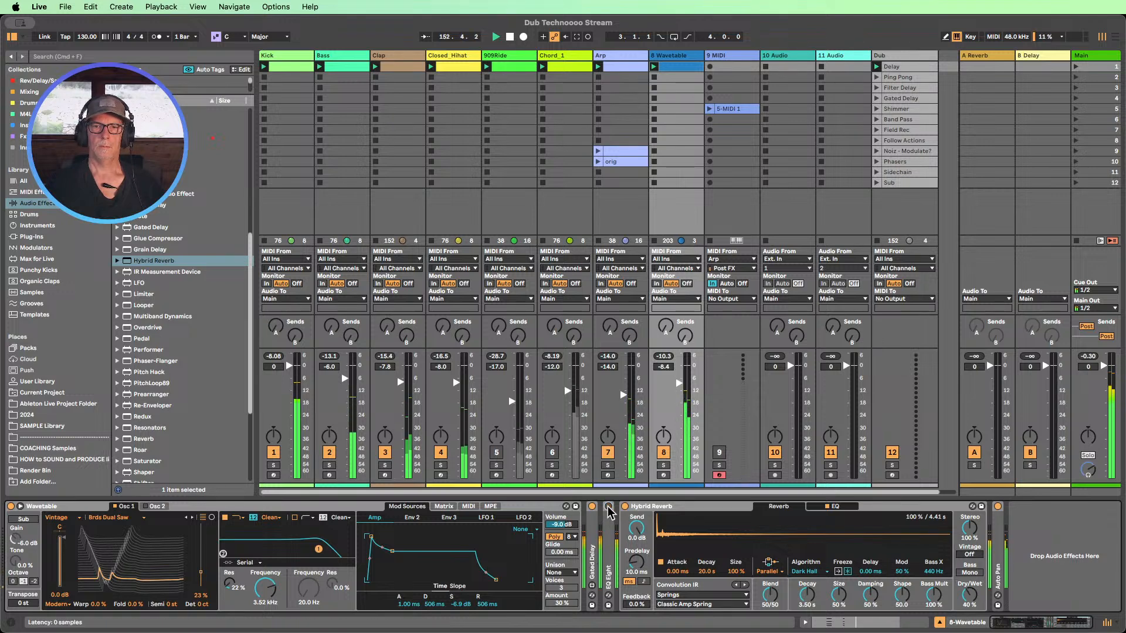
pyautogui.doubleClick(607, 526)
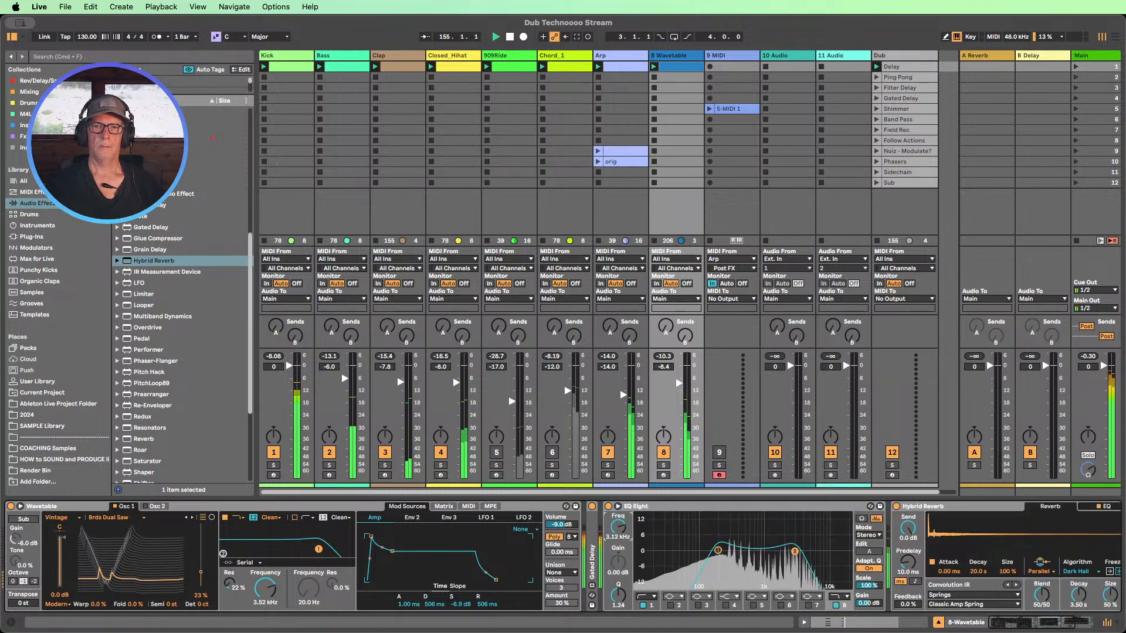
pyautogui.moveTo(618, 527)
pyautogui.mouseDown()
pyautogui.moveTo(618, 511)
pyautogui.moveTo(618, 531)
pyautogui.mouseUp()
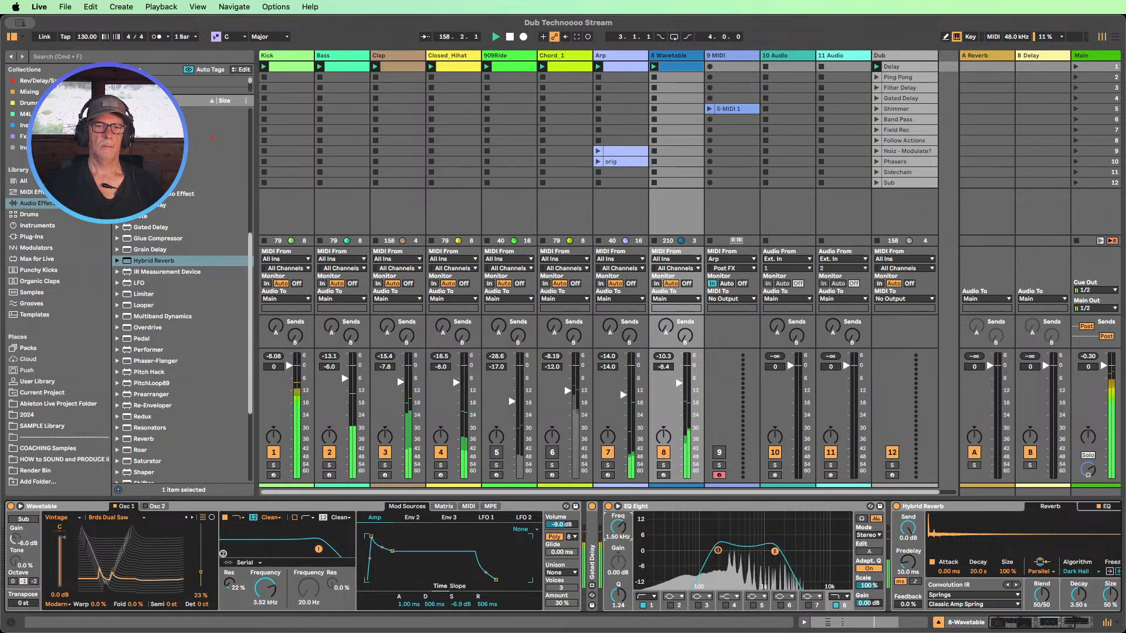
# - Set the Wavetable's Osc 1 position to 50%, modulate it with LFO 1 at -28 and collapse EQ Eight
pyautogui.moveTo(195, 575)
pyautogui.mouseDown()
pyautogui.moveTo(196, 531)
pyautogui.moveTo(195, 552)
pyautogui.mouseUp()
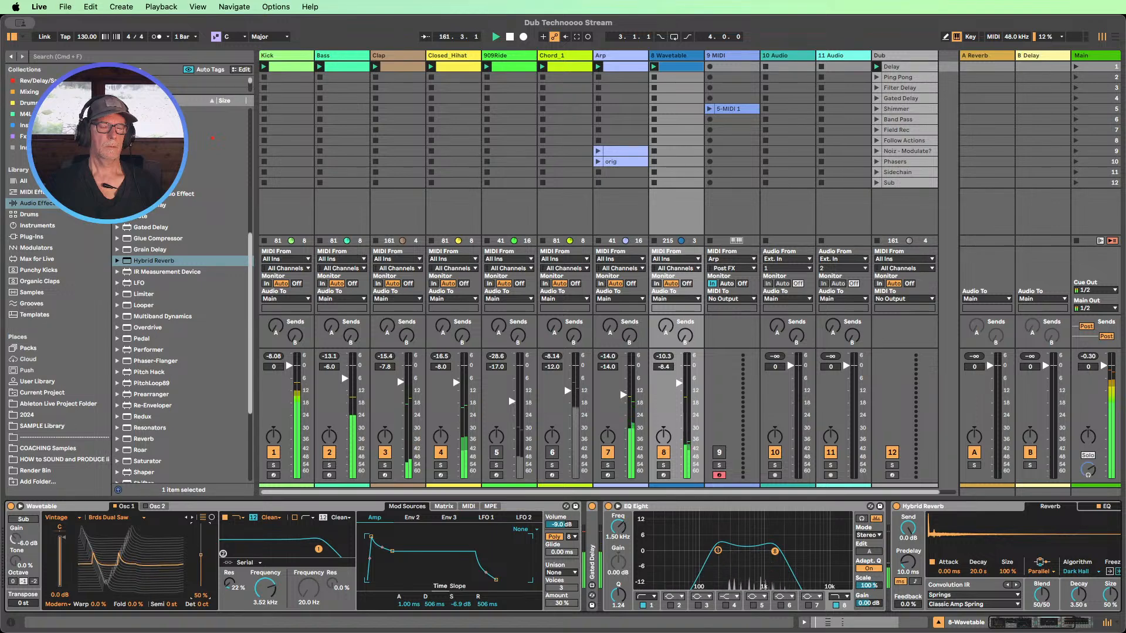
pyautogui.click(444, 508)
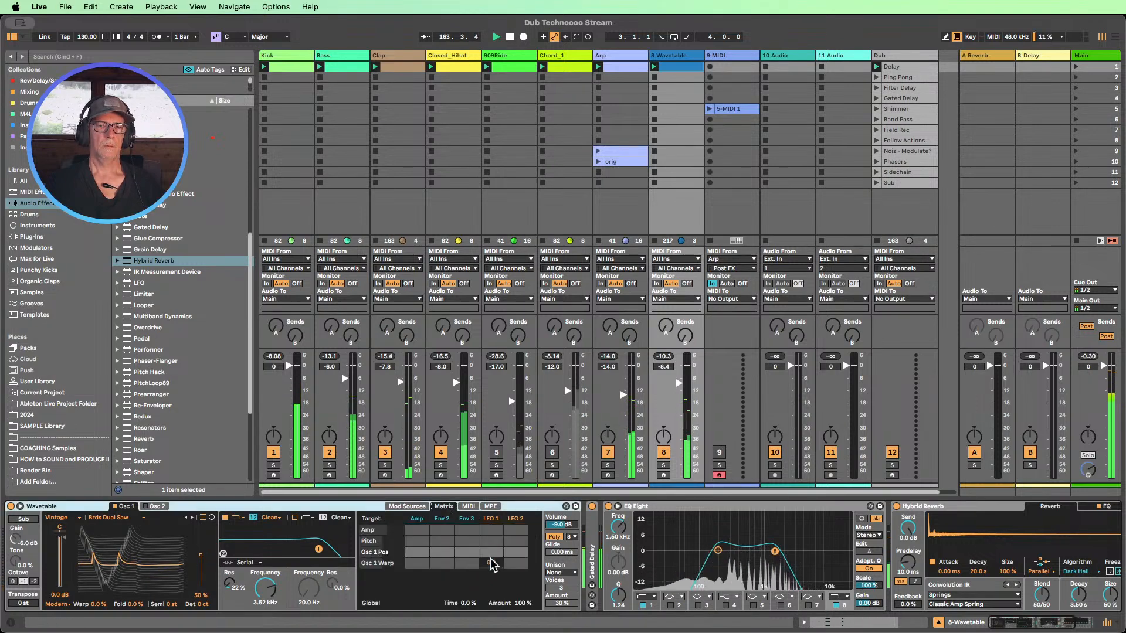
pyautogui.moveTo(492, 551); pyautogui.dragTo(492, 538)
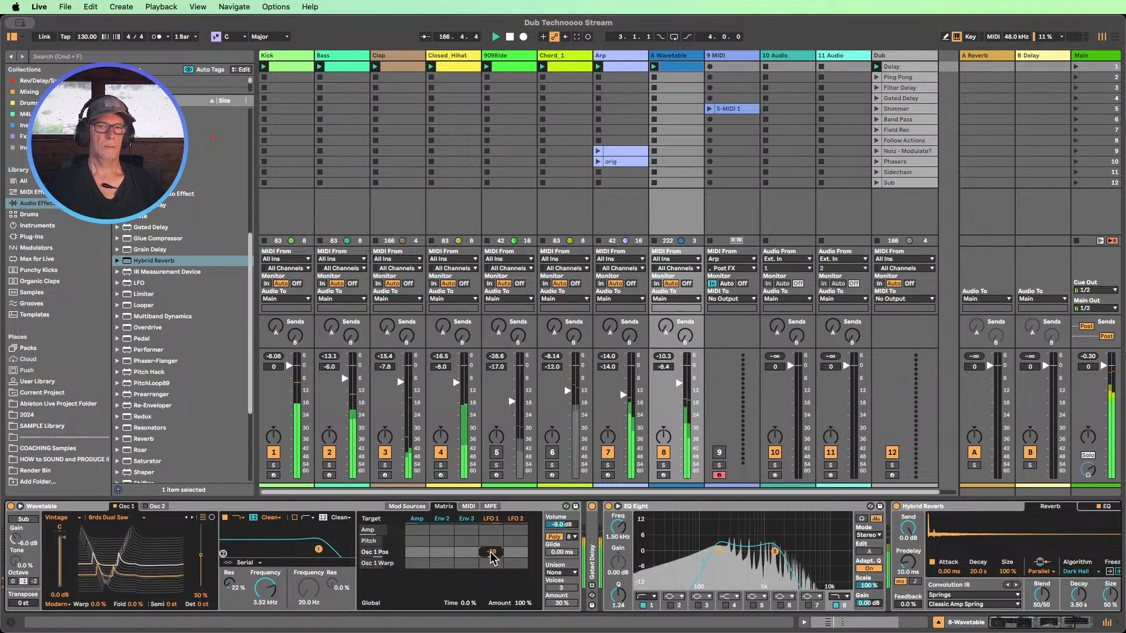
pyautogui.doubleClick(633, 508)
# - Unmute 909Ride and Chord_1, and set the track volumes of 909Ride to -16.0 dB and 8 Wavetable to -5.5 dB
pyautogui.click(496, 454)
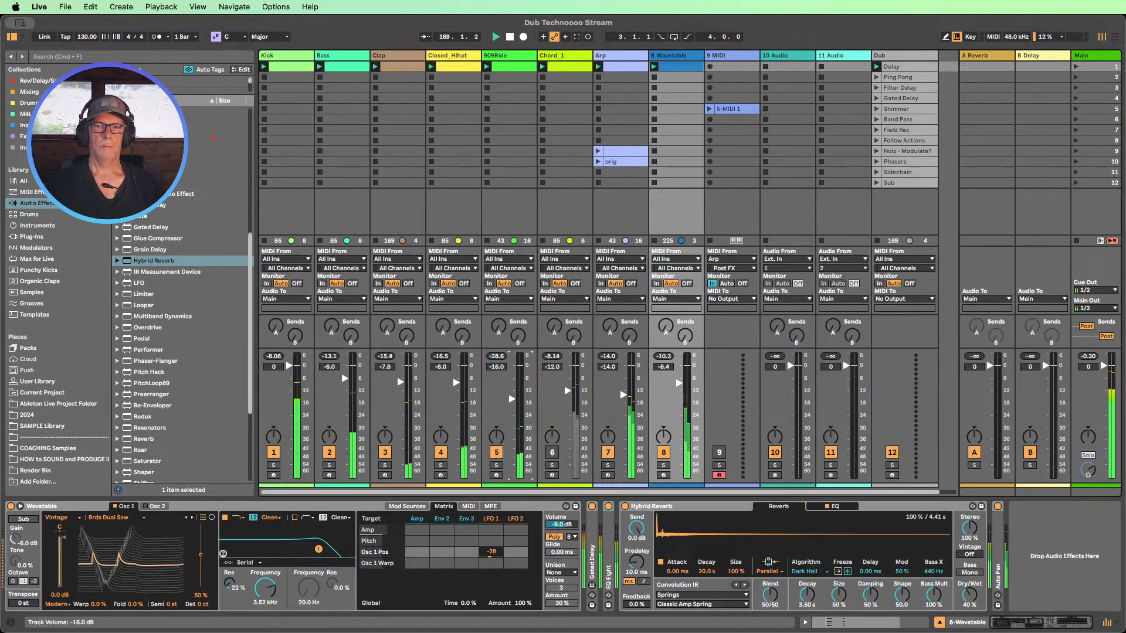
pyautogui.click(551, 452)
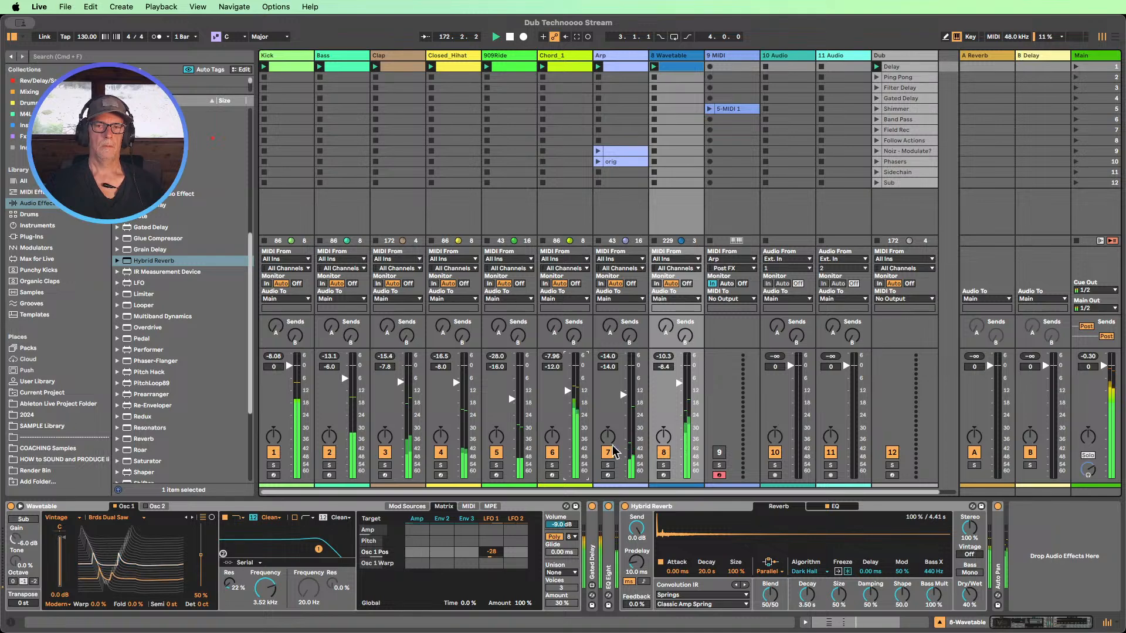
pyautogui.moveTo(678, 383); pyautogui.dragTo(678, 375)
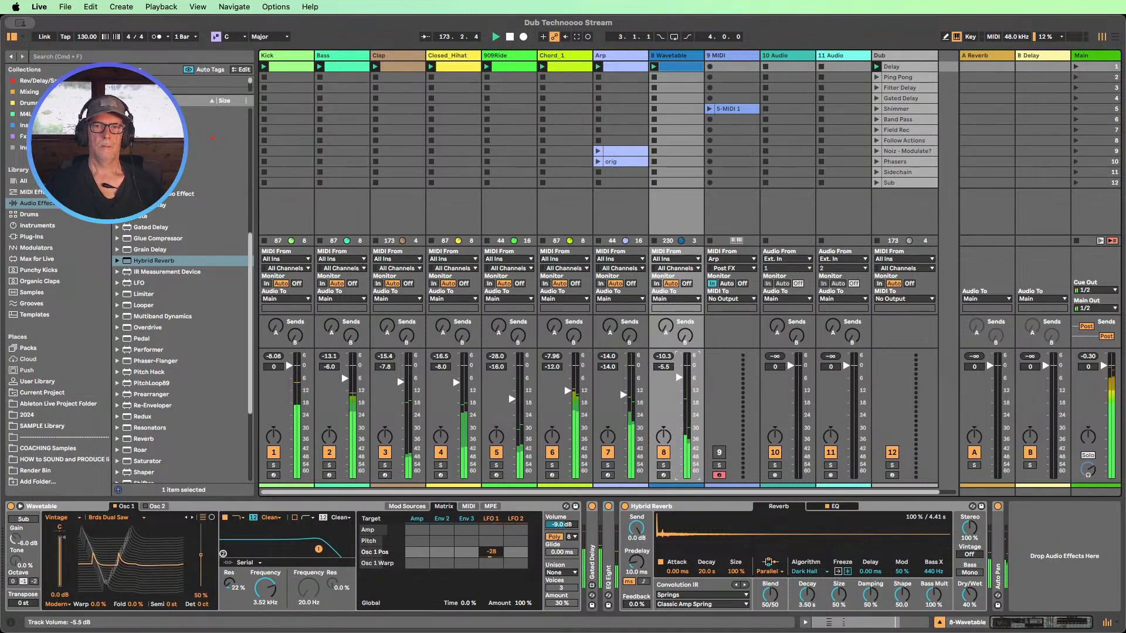
# - Transpose all notes of both chords in the 8 Wavetable clip up one octave
pyautogui.doubleClick(678, 67)
pyautogui.moveTo(553, 453); pyautogui.dragTo(281, 268)
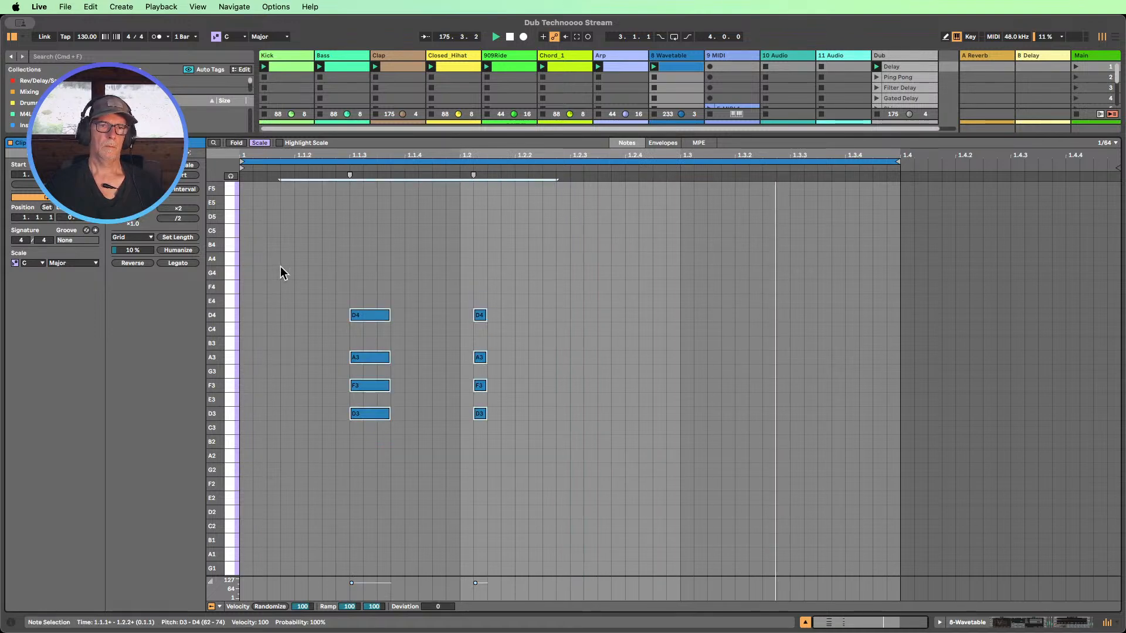
pyautogui.hotkey('shift', 'Up')
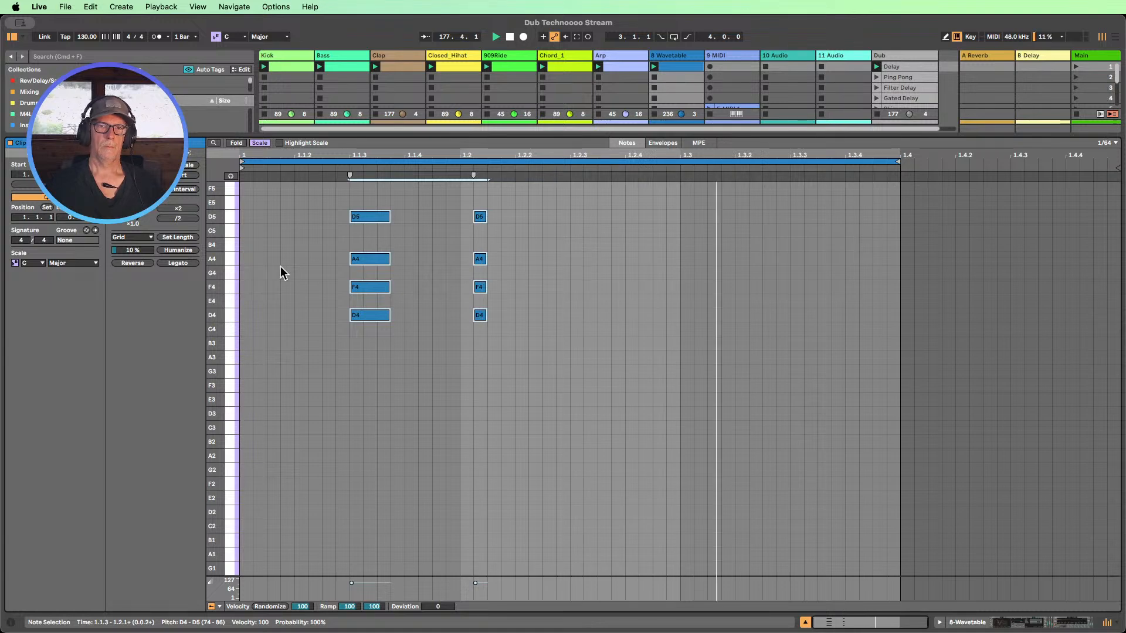
pyautogui.moveTo(506, 268); pyautogui.dragTo(313, 206)
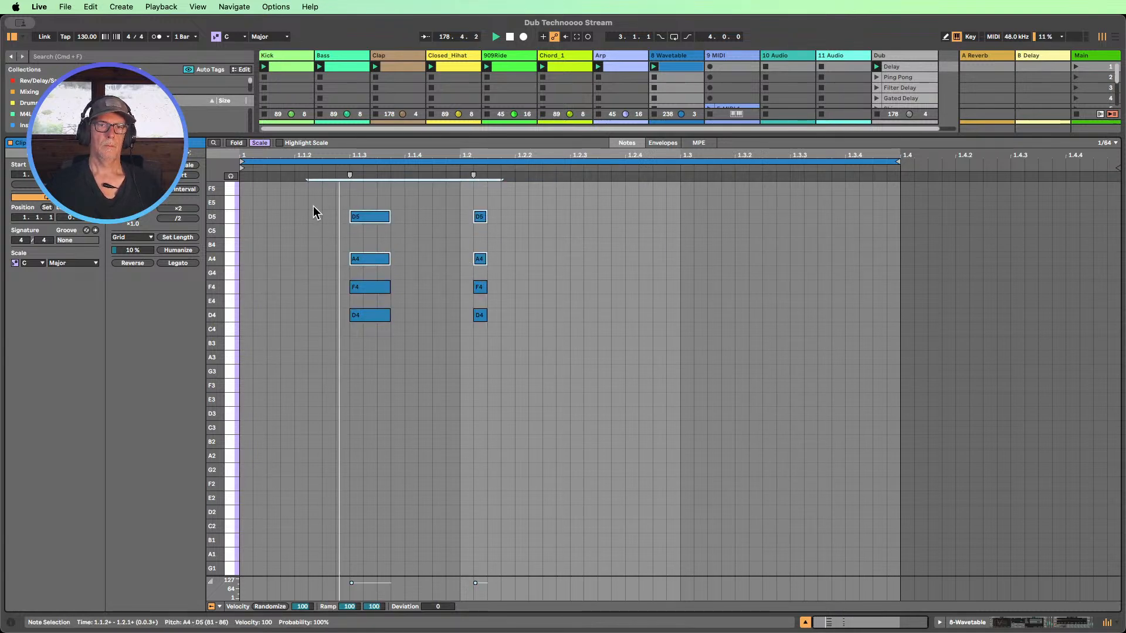
pyautogui.hotkey('shift', 'Down')
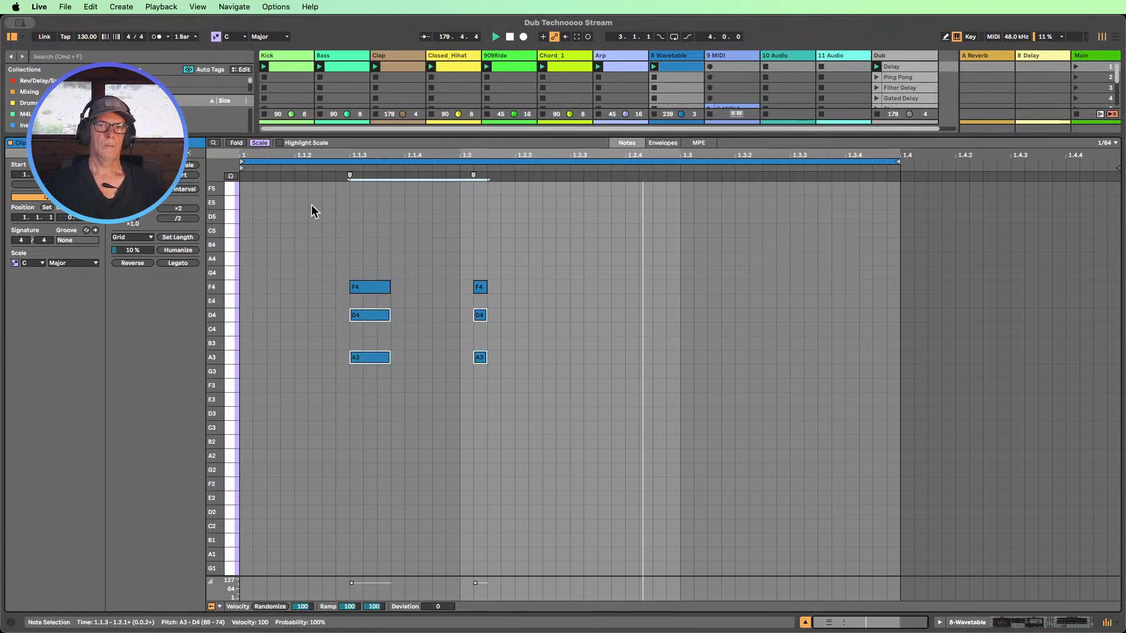
pyautogui.hotkey('shift', 'Up')
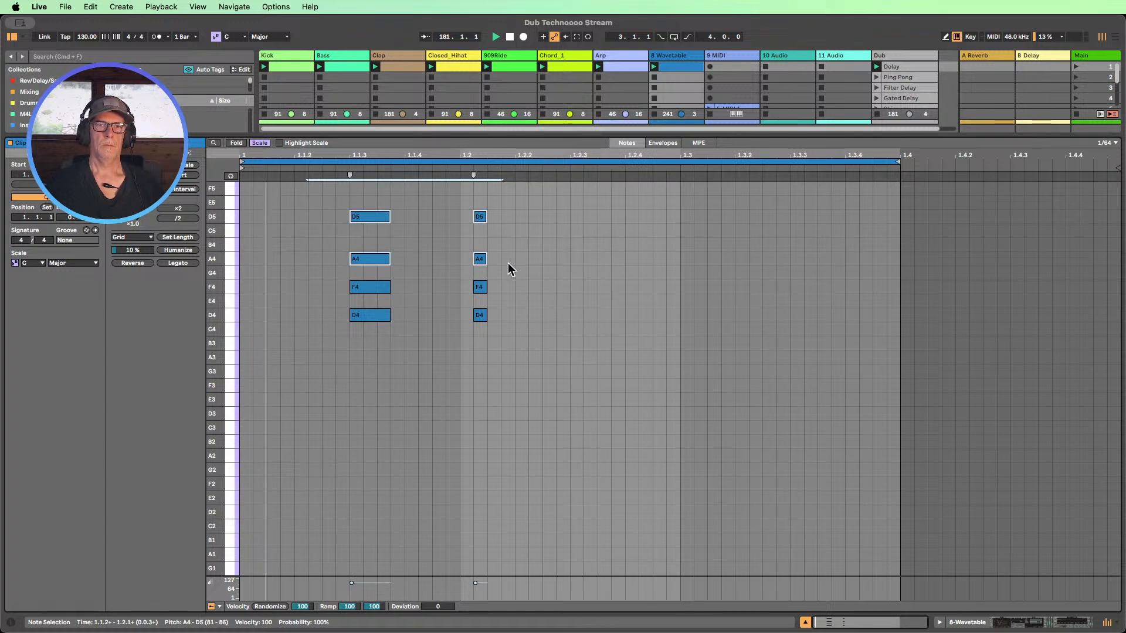
# - In both chords of the 8 Wavetable clip, transpose the A4 notes down an octave to A3 and lower the D5 notes to C5
pyautogui.moveTo(507, 263); pyautogui.dragTo(323, 249)
pyautogui.hotkey('shift', 'Down')
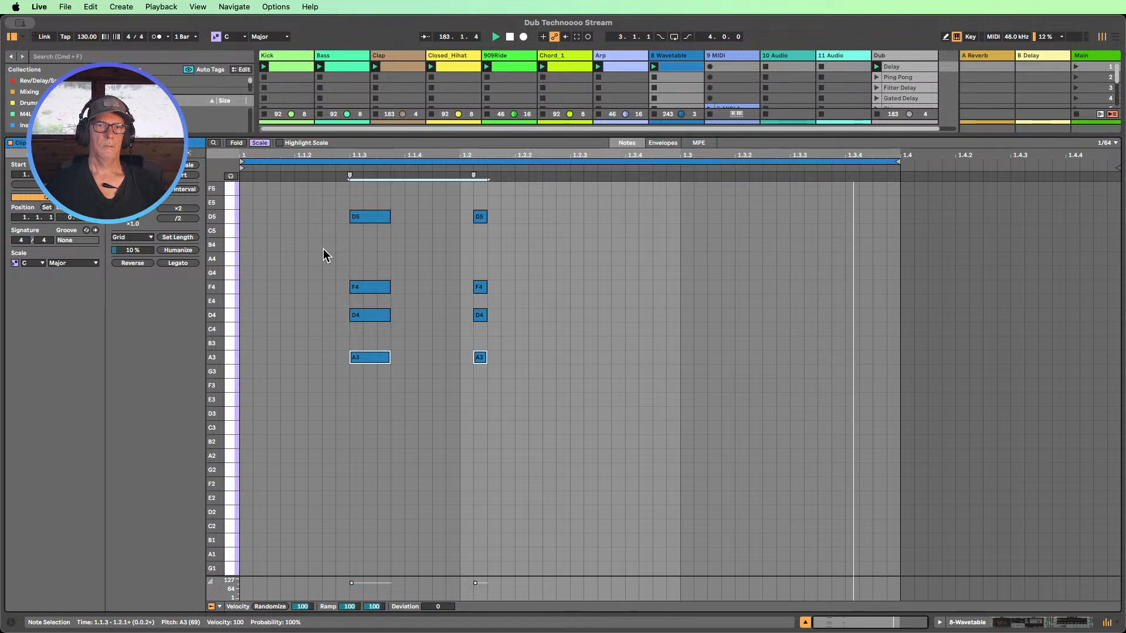
pyautogui.moveTo(546, 239); pyautogui.dragTo(292, 193)
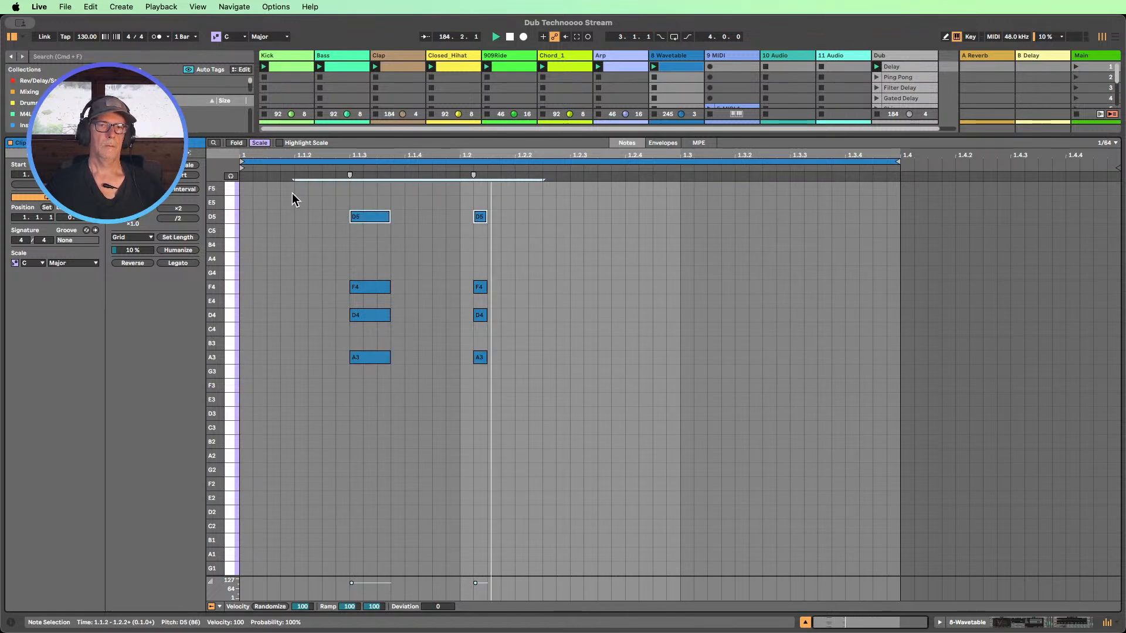
pyautogui.press('Down')
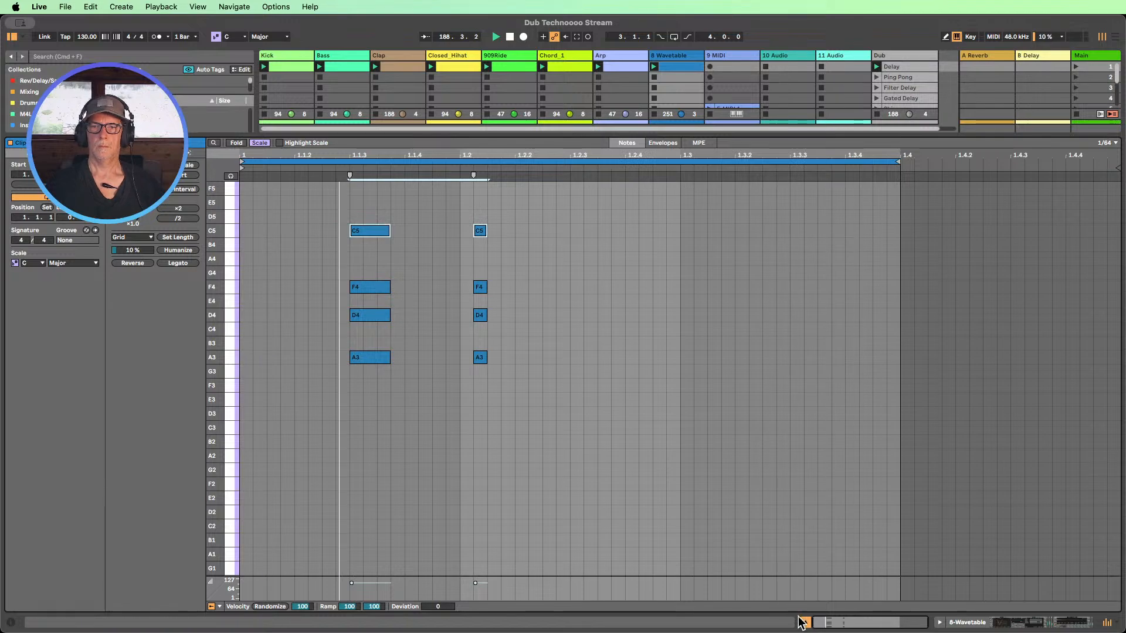
# - Close the clip editor with the Arp track muted, and insert a new MIDI track directly after 8 Wavetable
pyautogui.press('super+alt+l')
pyautogui.click(608, 568)
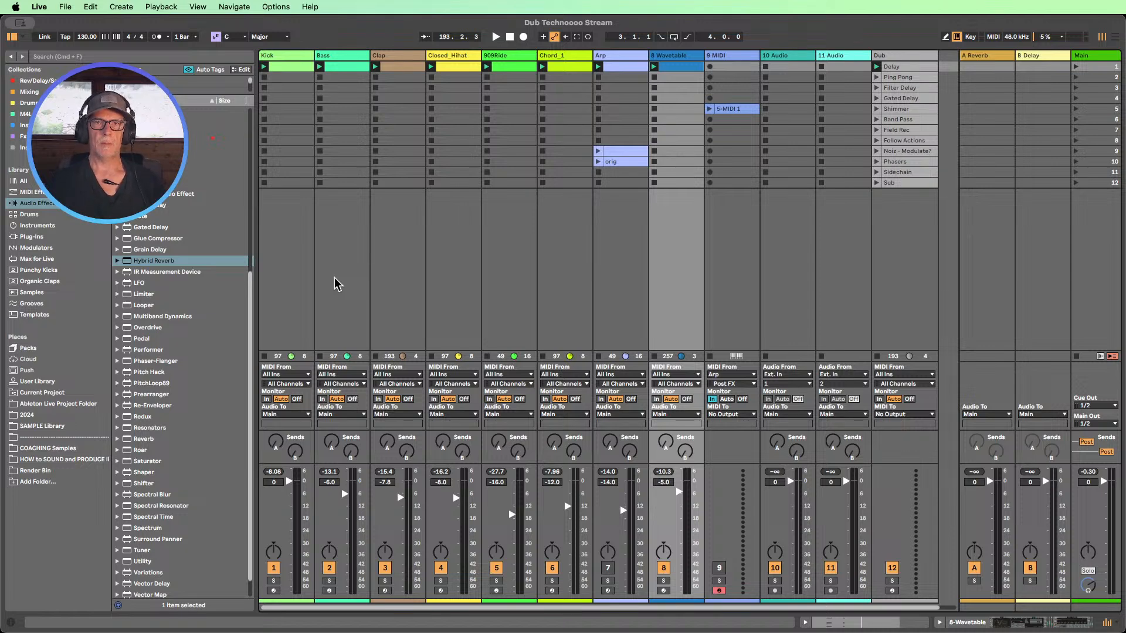
pyautogui.click(647, 278)
pyautogui.click(672, 63)
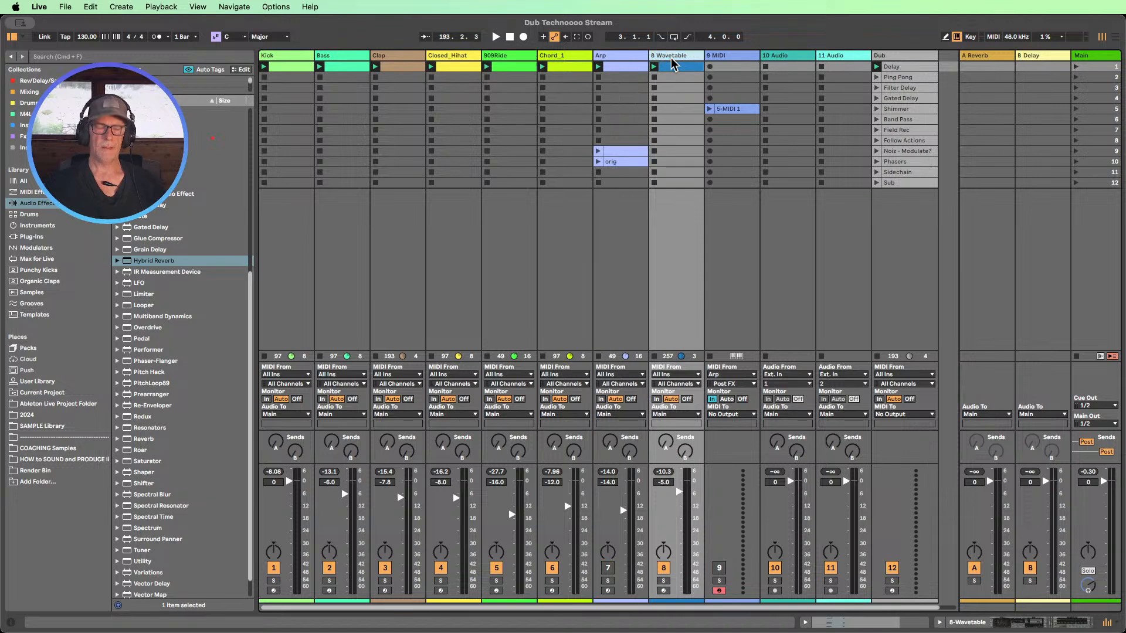
pyautogui.press('super+shift+t')
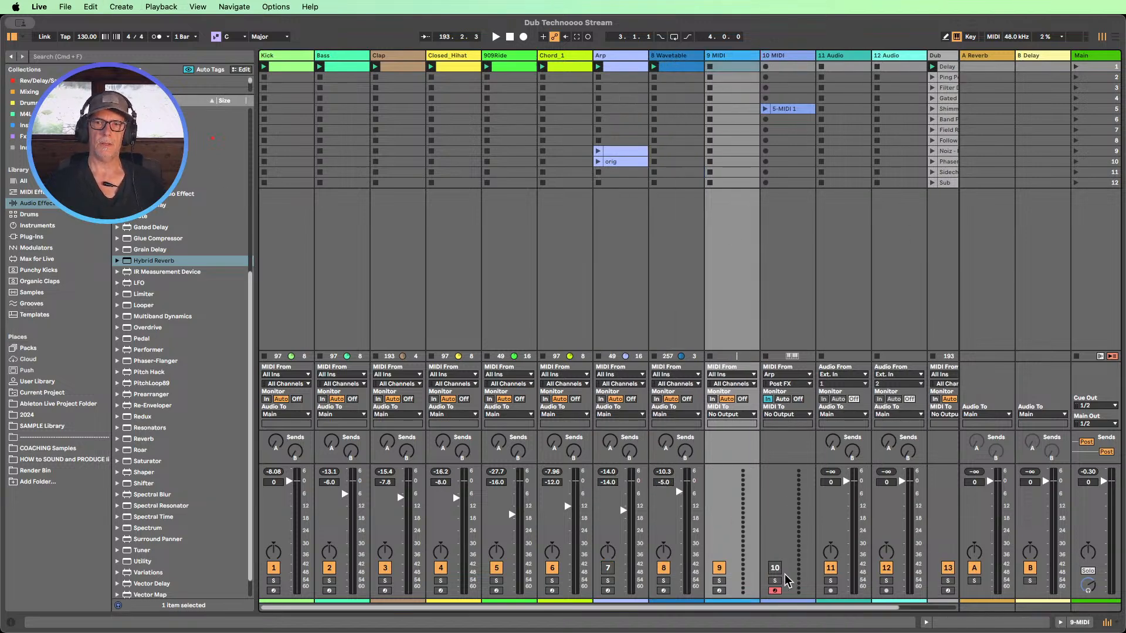
# - Delete the two empty audio tracks between 10 MIDI and Dub
pyautogui.hscroll(3, 785, 610)
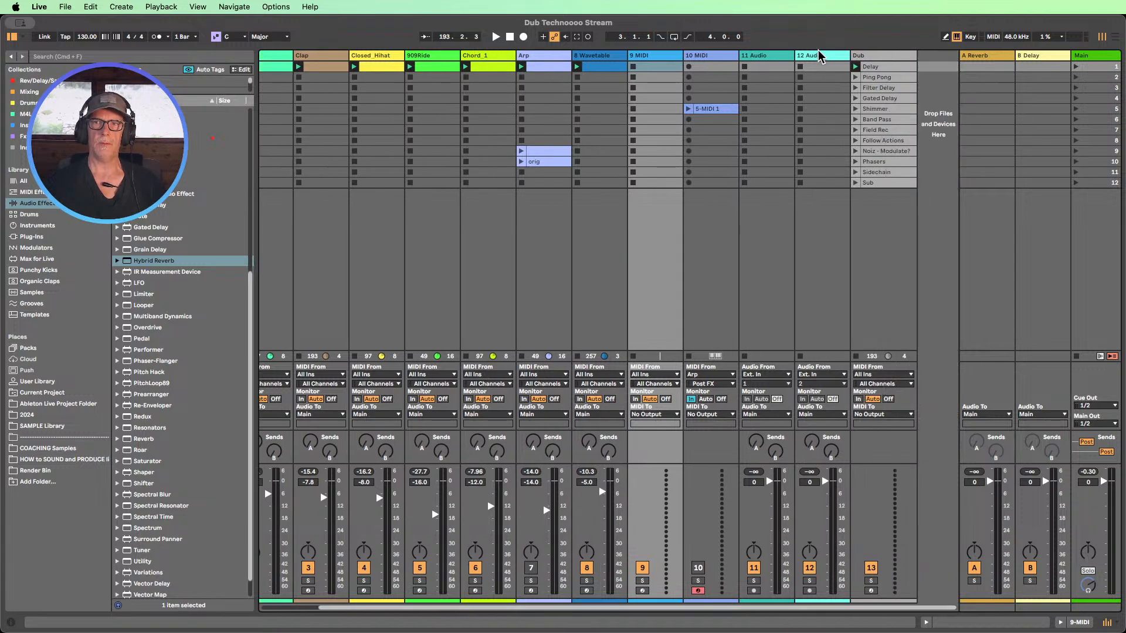
pyautogui.click(820, 57)
pyautogui.press('Delete')
pyautogui.click(812, 55)
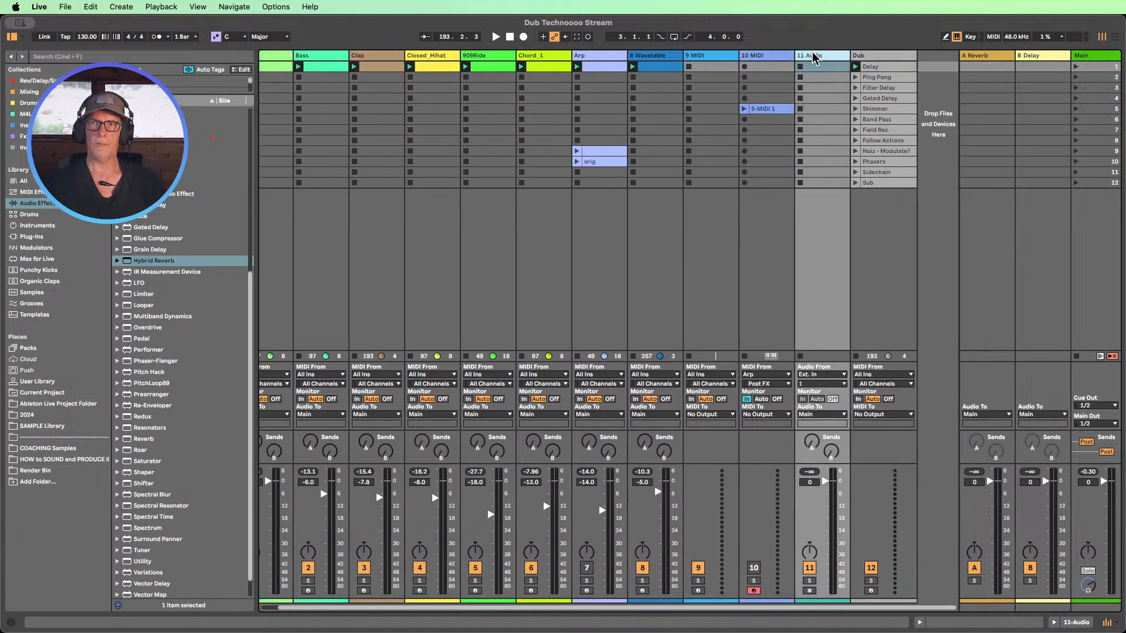
pyautogui.press('Delete')
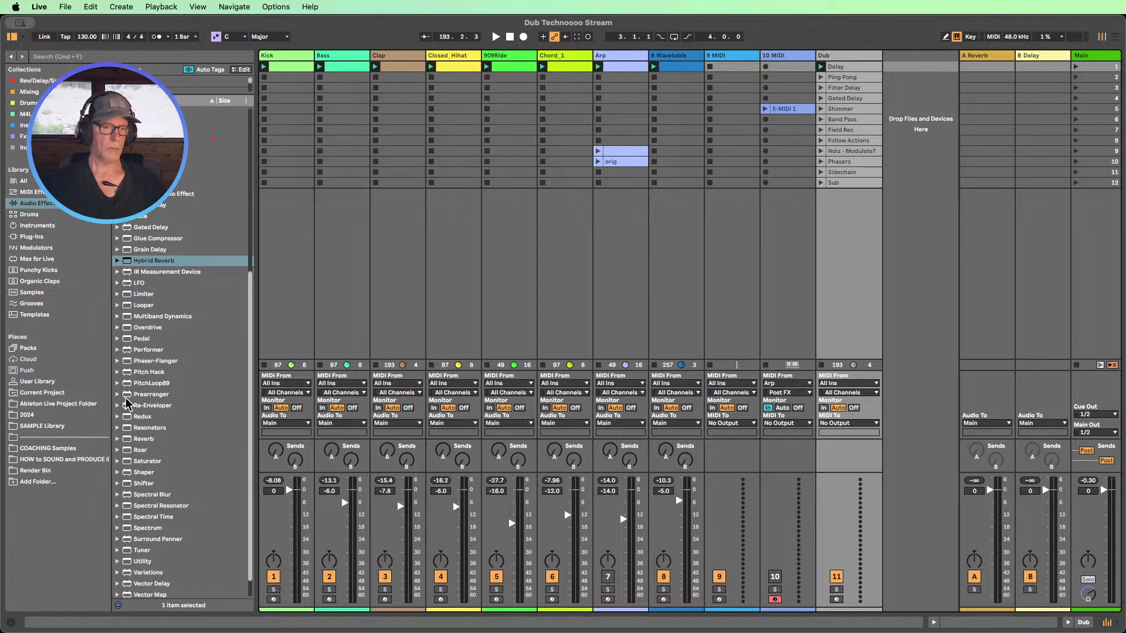
# - Load the Meld instrument onto the empty 9 MIDI track
pyautogui.press('super+f')
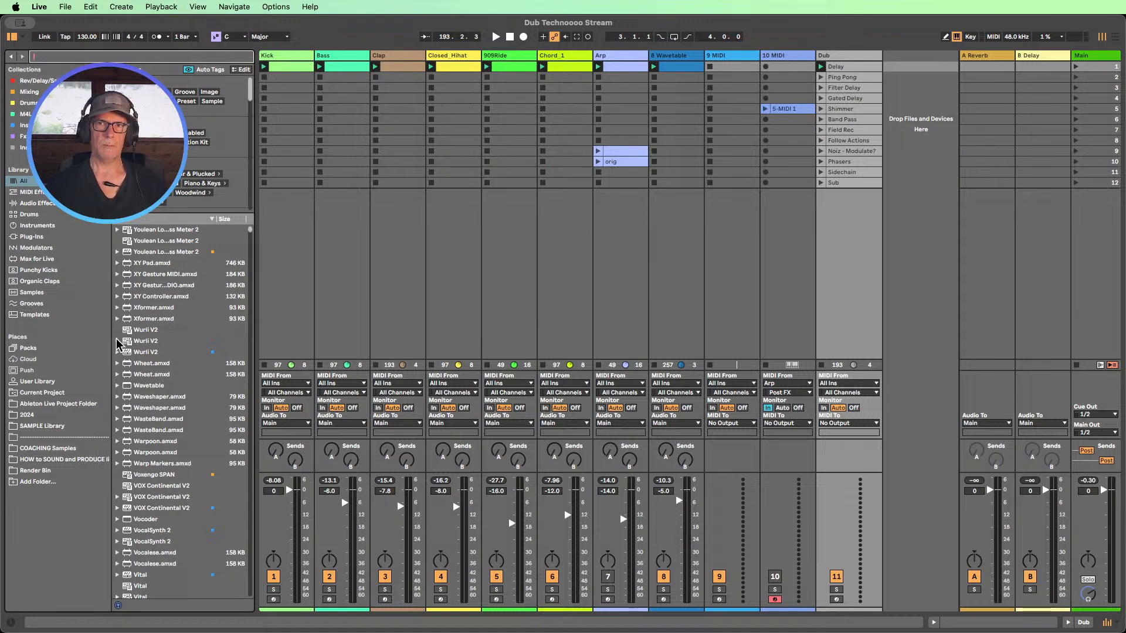
pyautogui.click(36, 226)
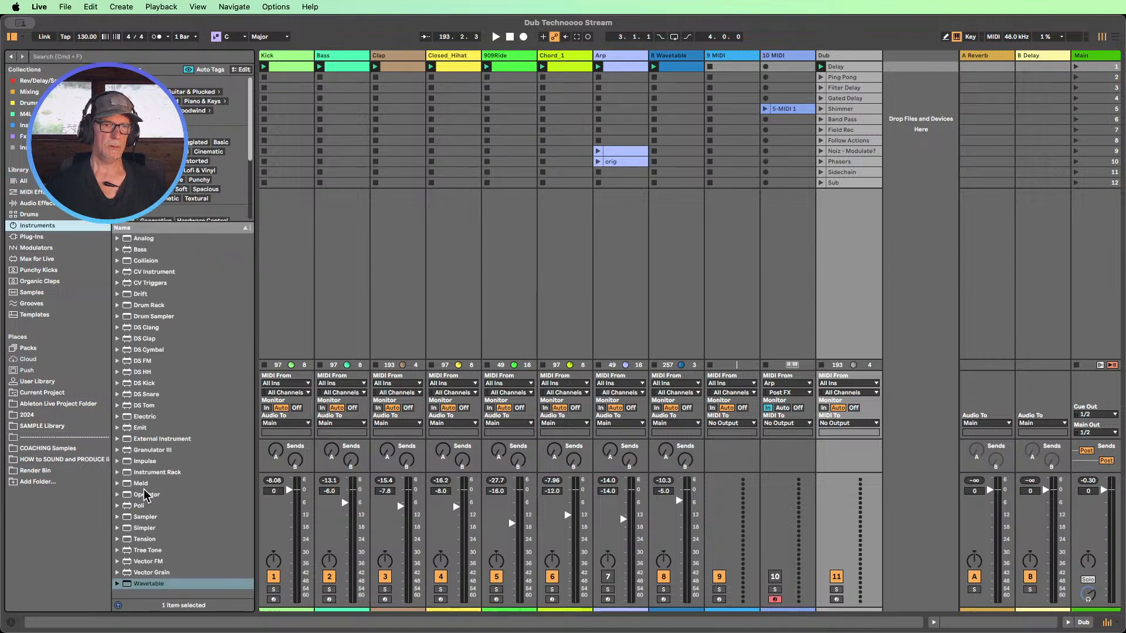
pyautogui.moveTo(143, 486); pyautogui.dragTo(727, 125)
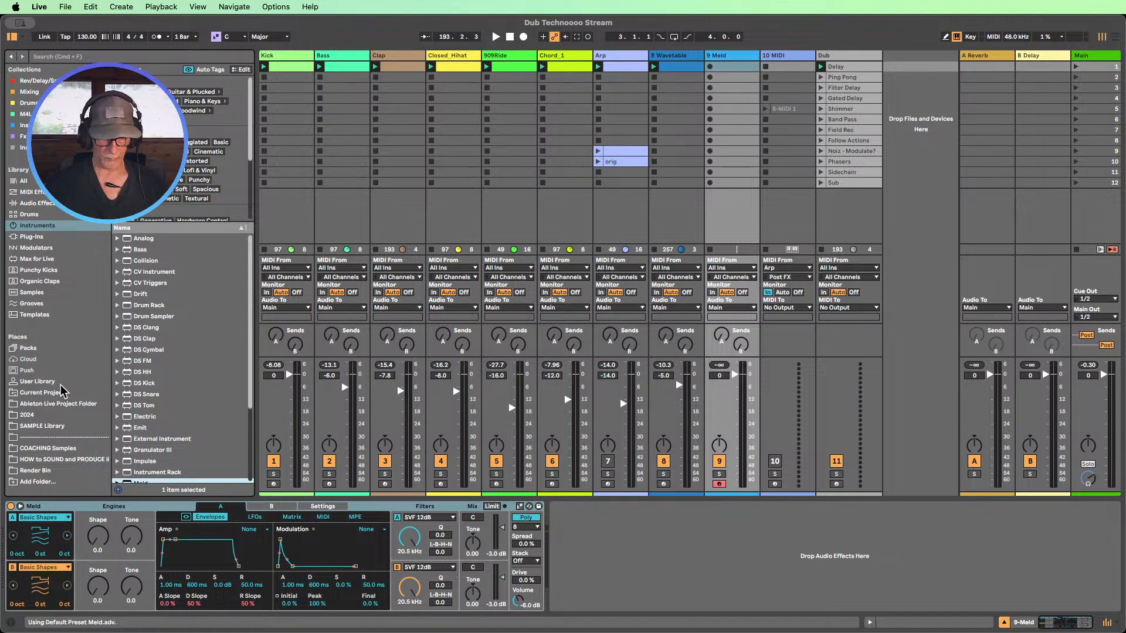
# - Search the whole library for "field" and filter the results to samples
pyautogui.press('super+f')
pyautogui.write('fil')
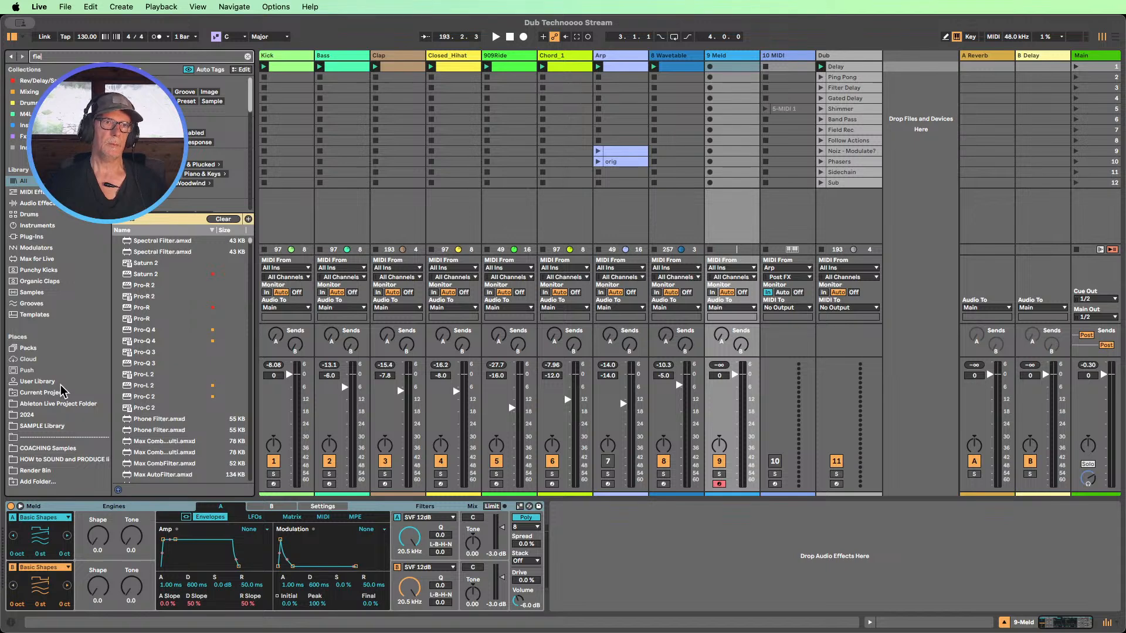
pyautogui.write('ld')
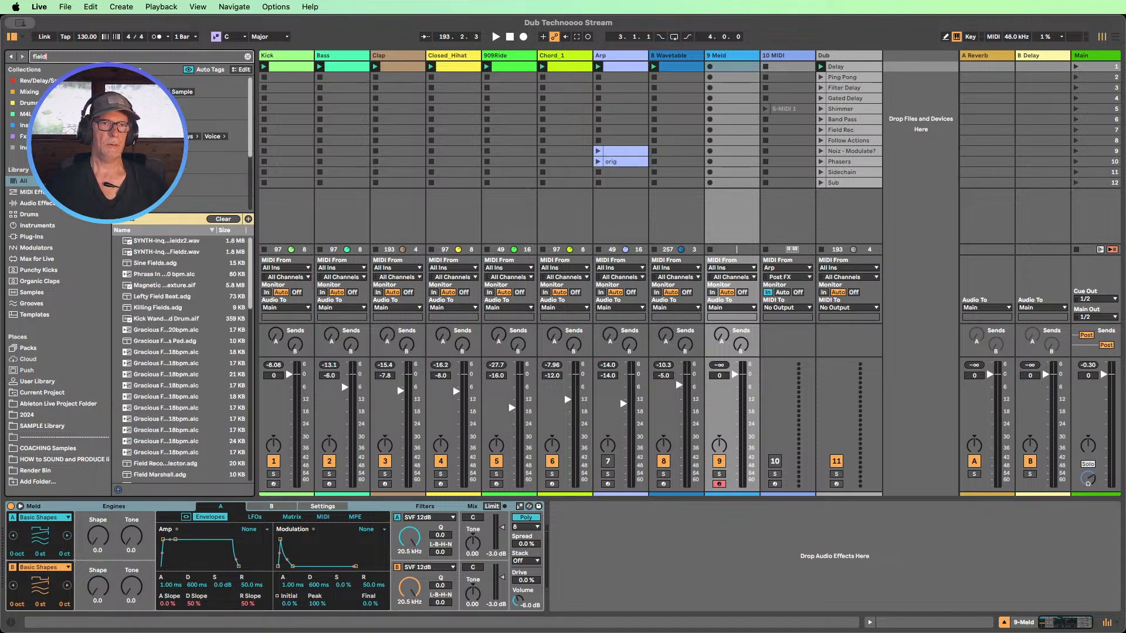
pyautogui.click(182, 92)
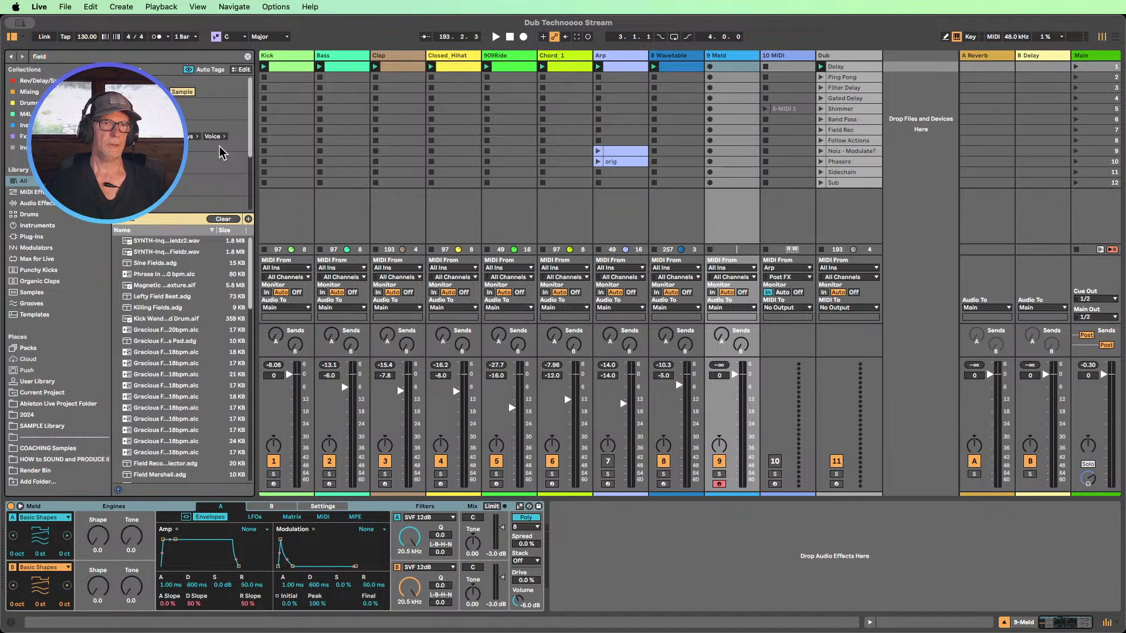
# - Audition several field samples, start song playback, and place AT_TEX_FIELD_43.wav in the first slot of a new audio track
pyautogui.click(166, 242)
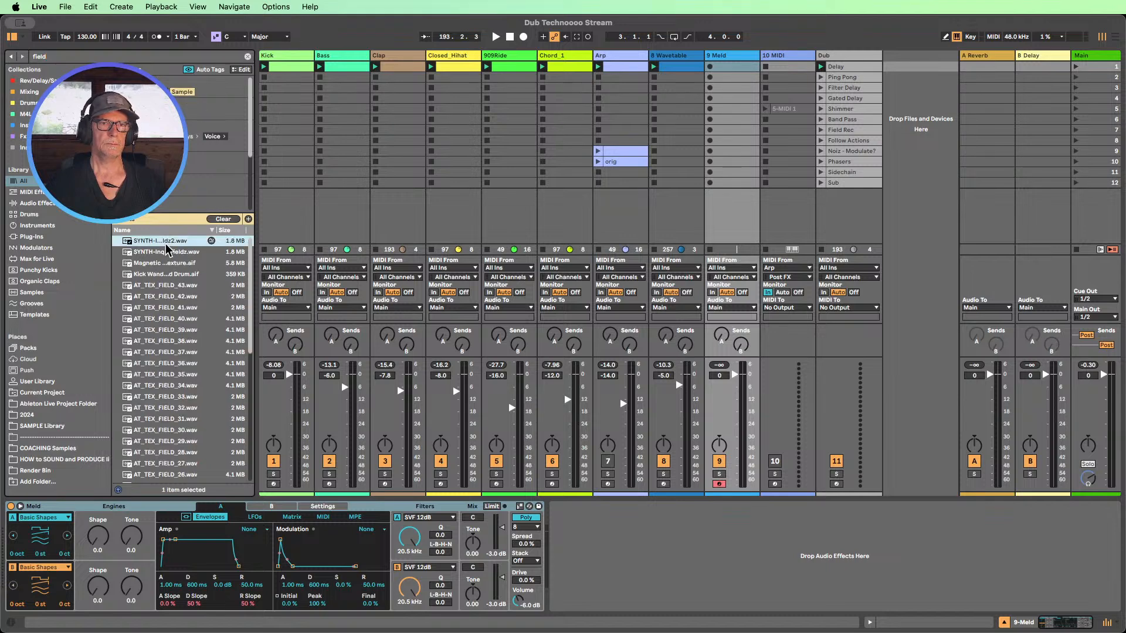
pyautogui.click(174, 286)
pyautogui.scroll(-1, 172, 293)
pyautogui.press('Down')
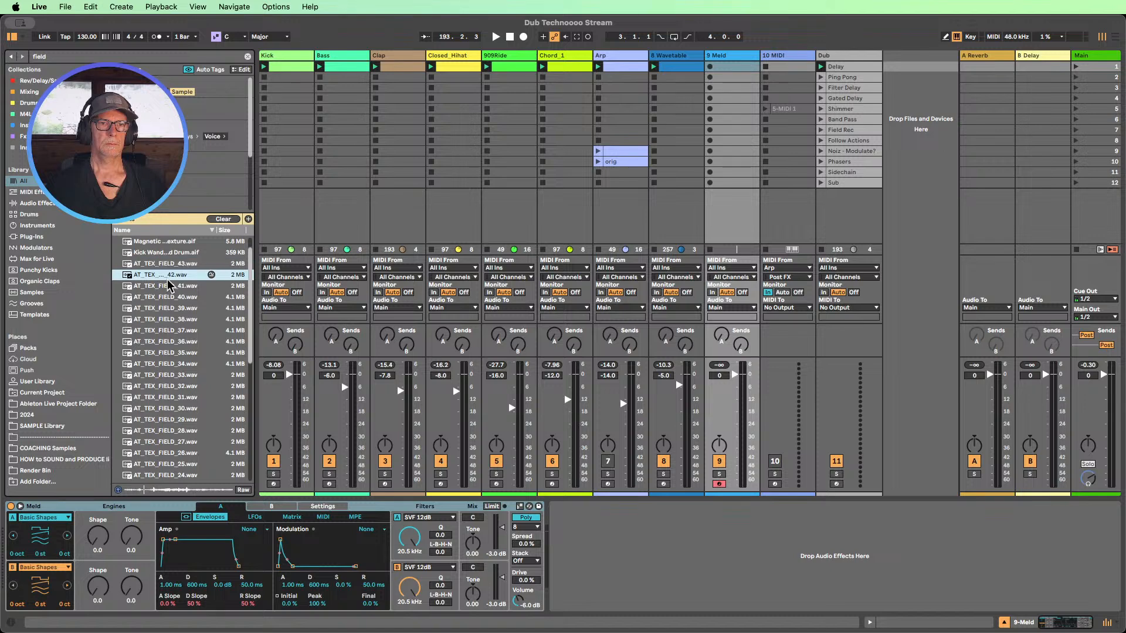
pyautogui.click(163, 265)
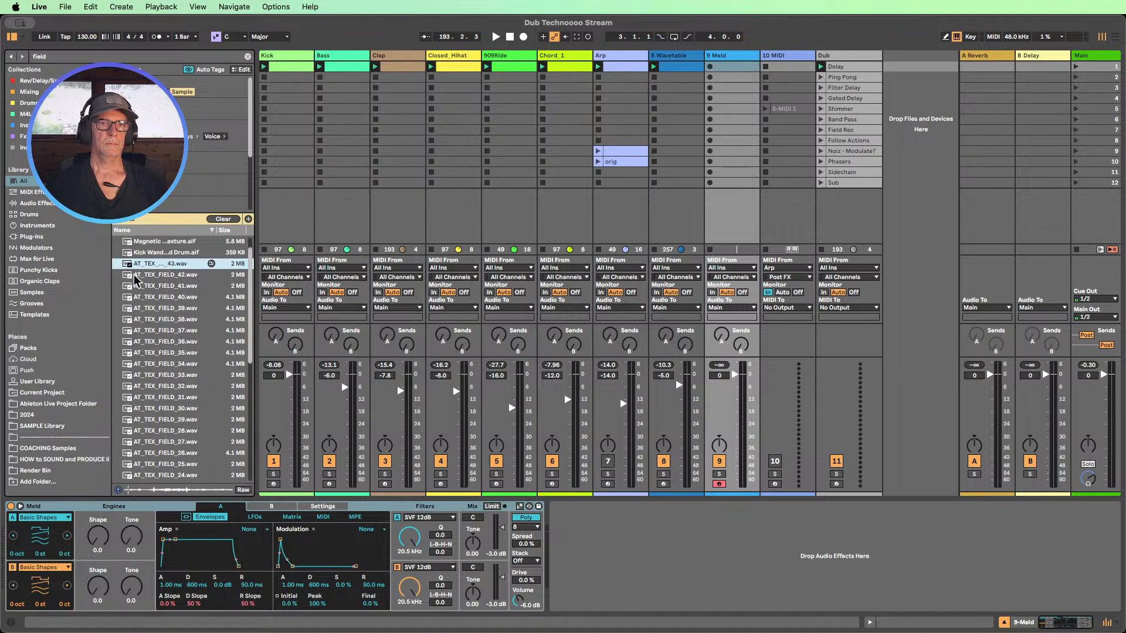
pyautogui.click(496, 37)
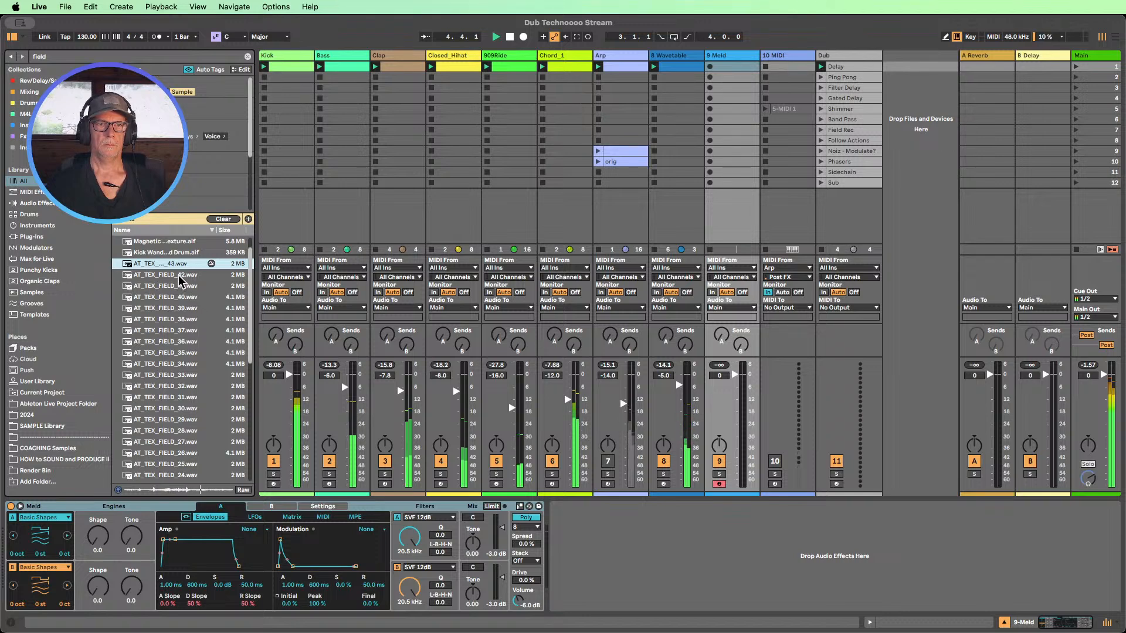
pyautogui.moveTo(165, 265); pyautogui.dragTo(889, 62)
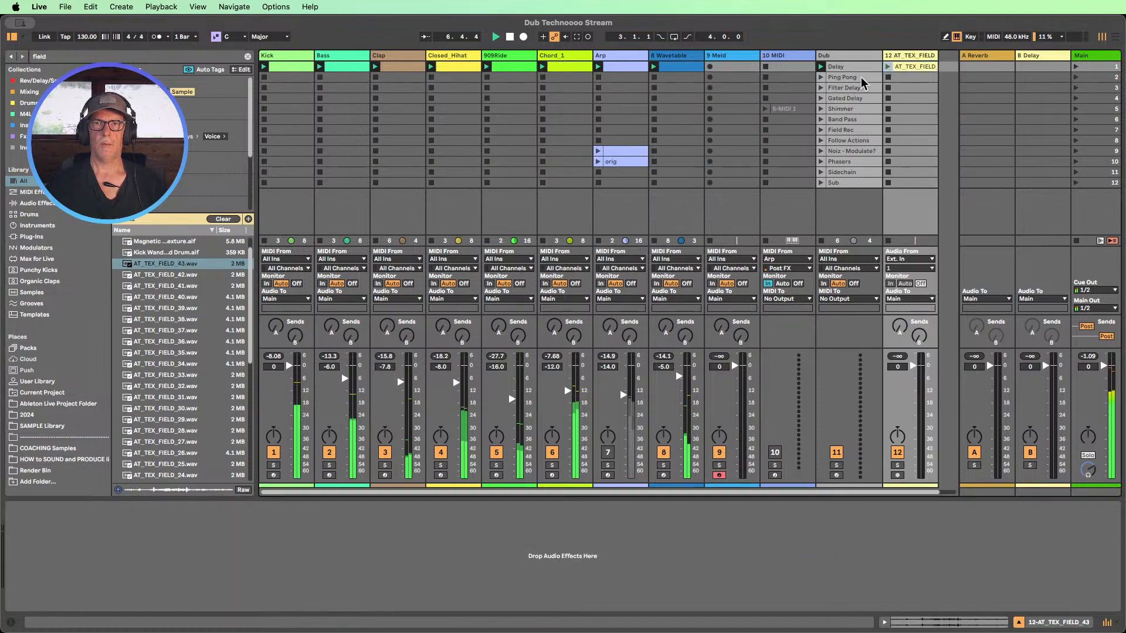
# - Audition AT_TEX_FIELD_41.wav and add it to the second clip slot of the new field recording track
pyautogui.click(166, 285)
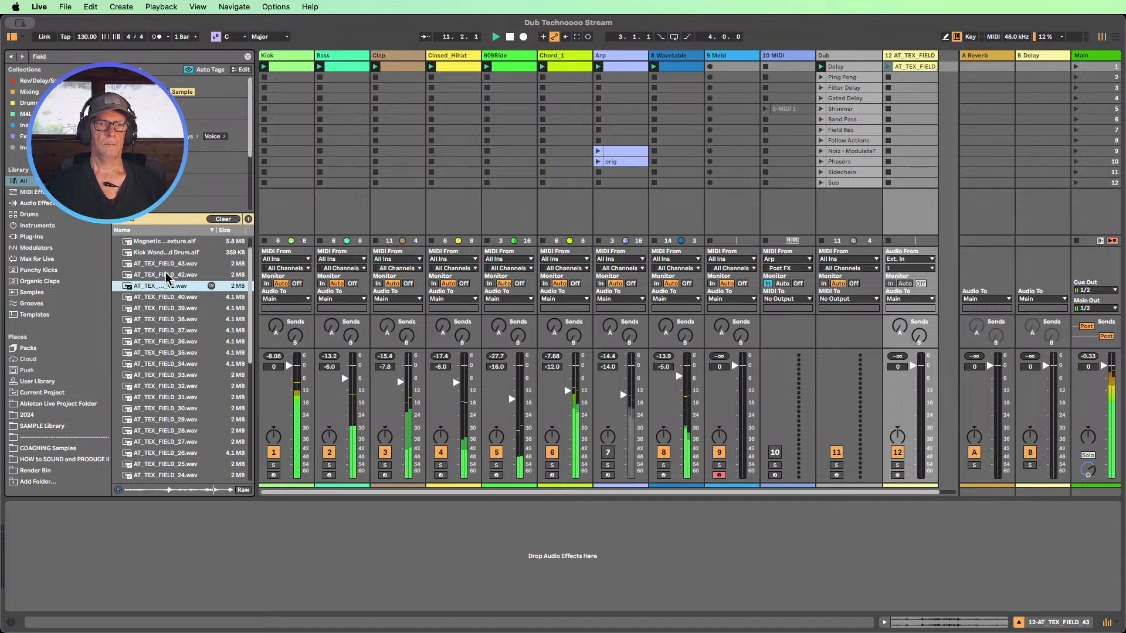
pyautogui.moveTo(150, 283); pyautogui.dragTo(909, 76)
pyautogui.scroll(-6, 155, 344)
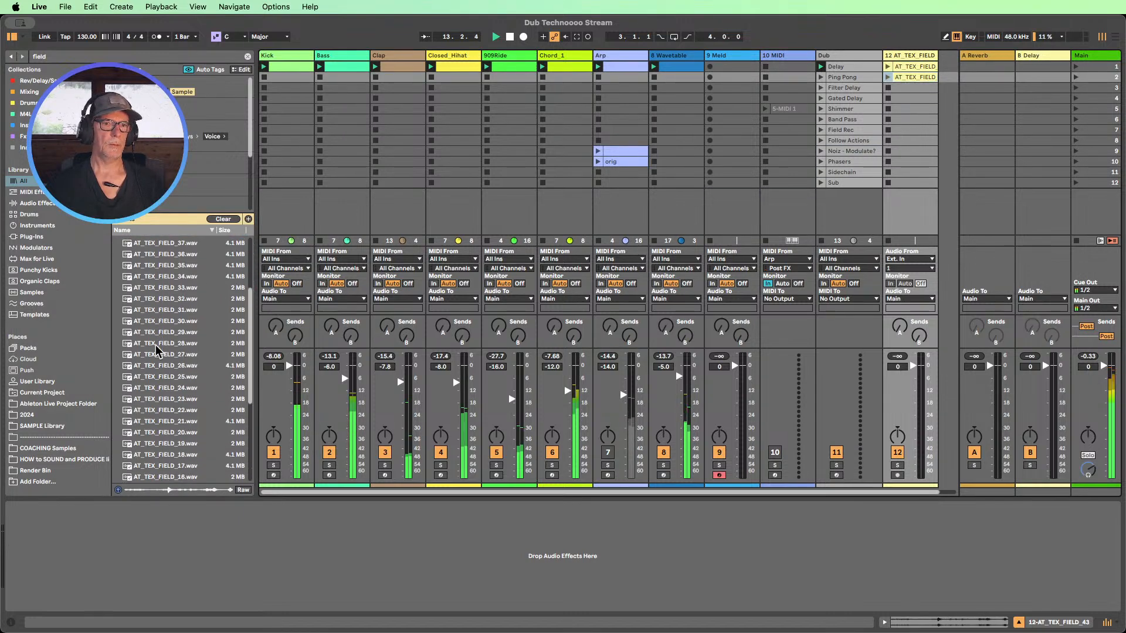
pyautogui.scroll(6, 156, 345)
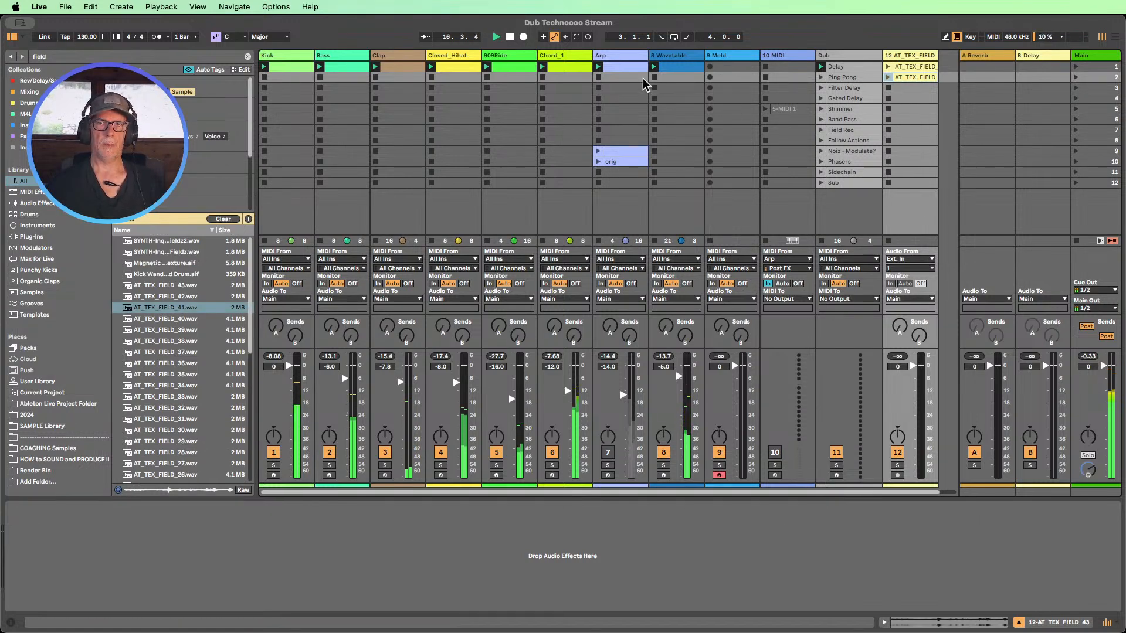
# - Audition samples AT_TEX_FIELD_43 through AT_TEX_FIELD_40 and widen track 12 so its full clip names fit
pyautogui.click(166, 286)
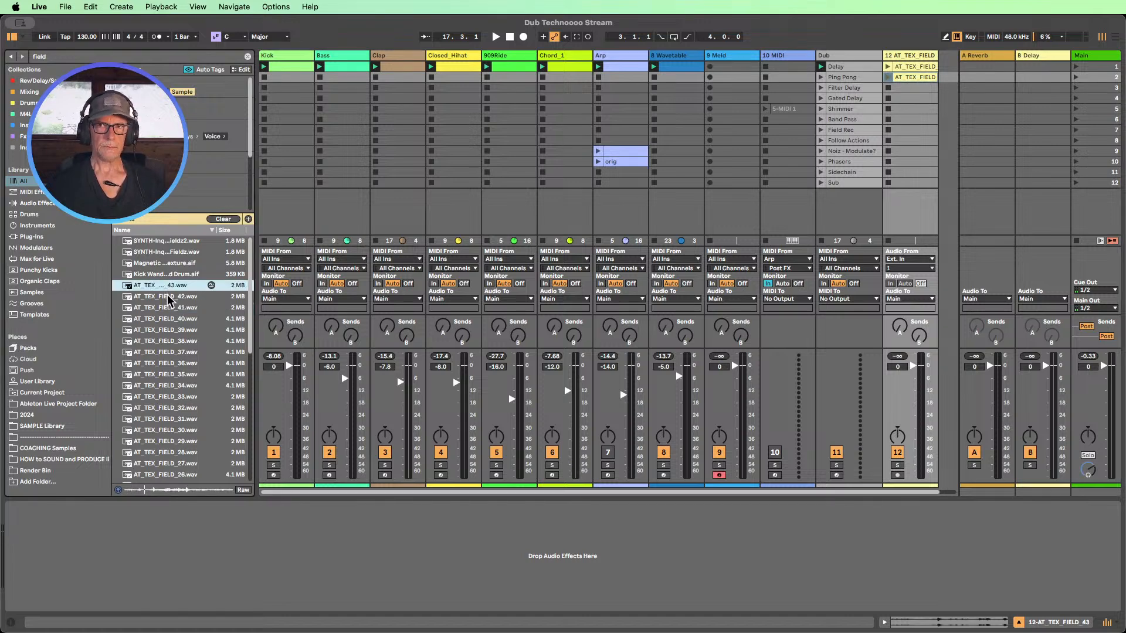
pyautogui.click(170, 296)
pyautogui.click(174, 308)
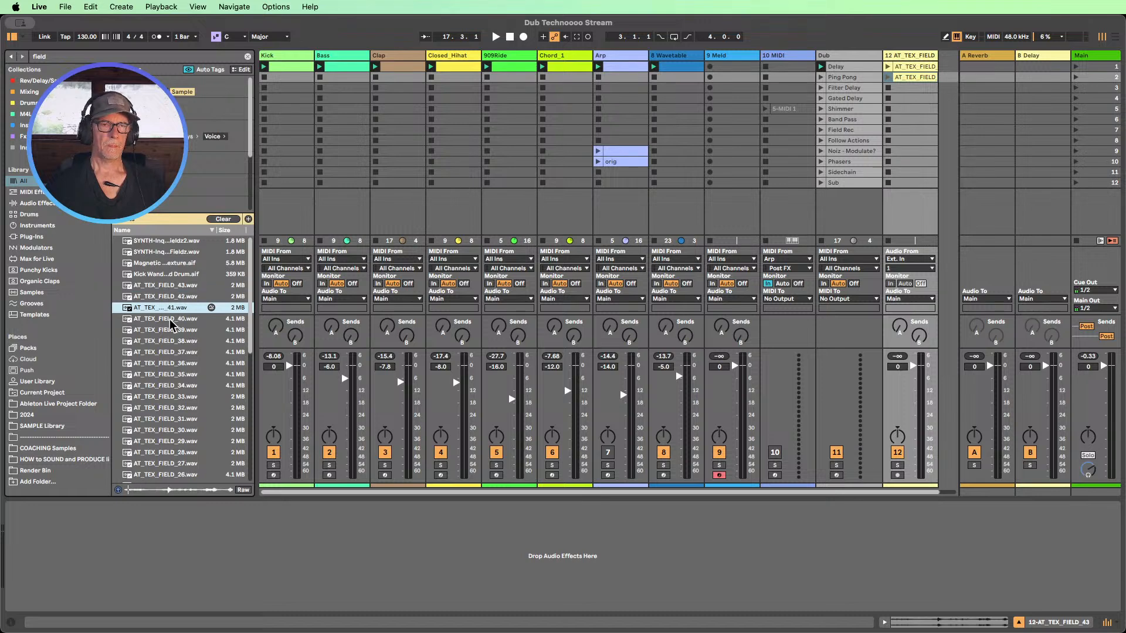
pyautogui.click(170, 319)
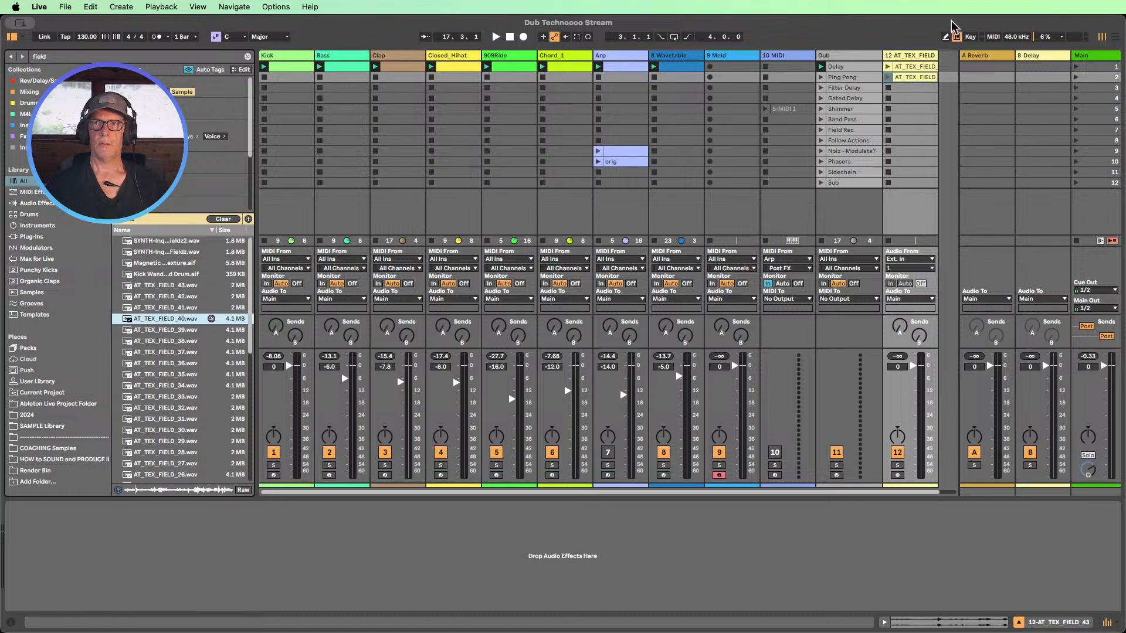
pyautogui.moveTo(933, 52); pyautogui.dragTo(982, 54)
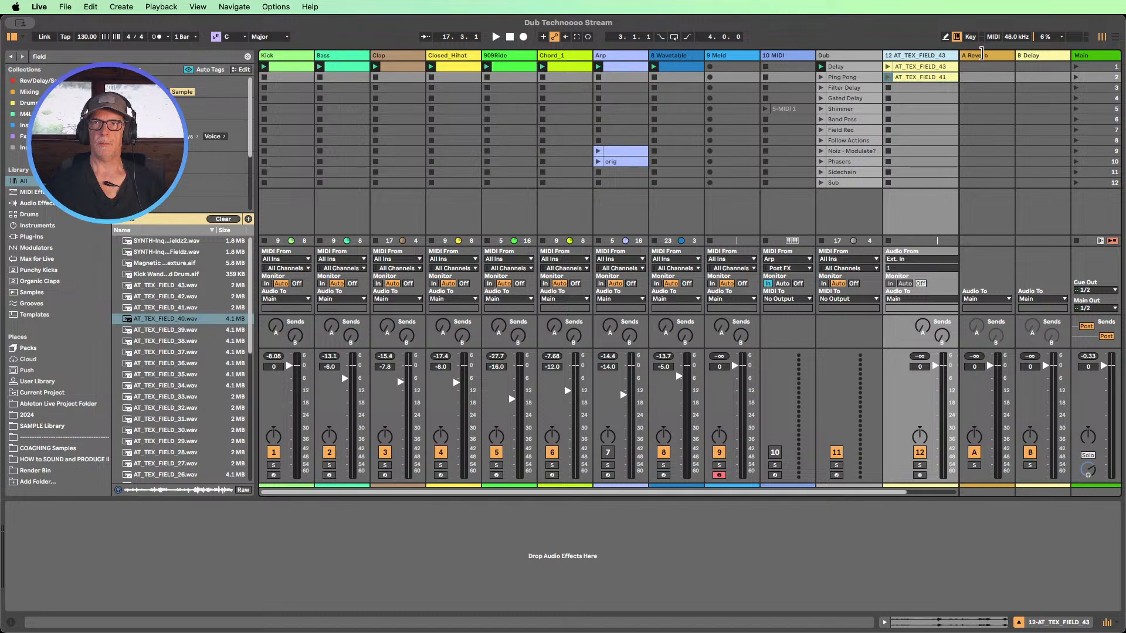
# - Audition further field samples and add AT_TEX_FIELD_39 and AT_TEX_FIELD_38 to the third and fourth slots of track 12
pyautogui.click(179, 331)
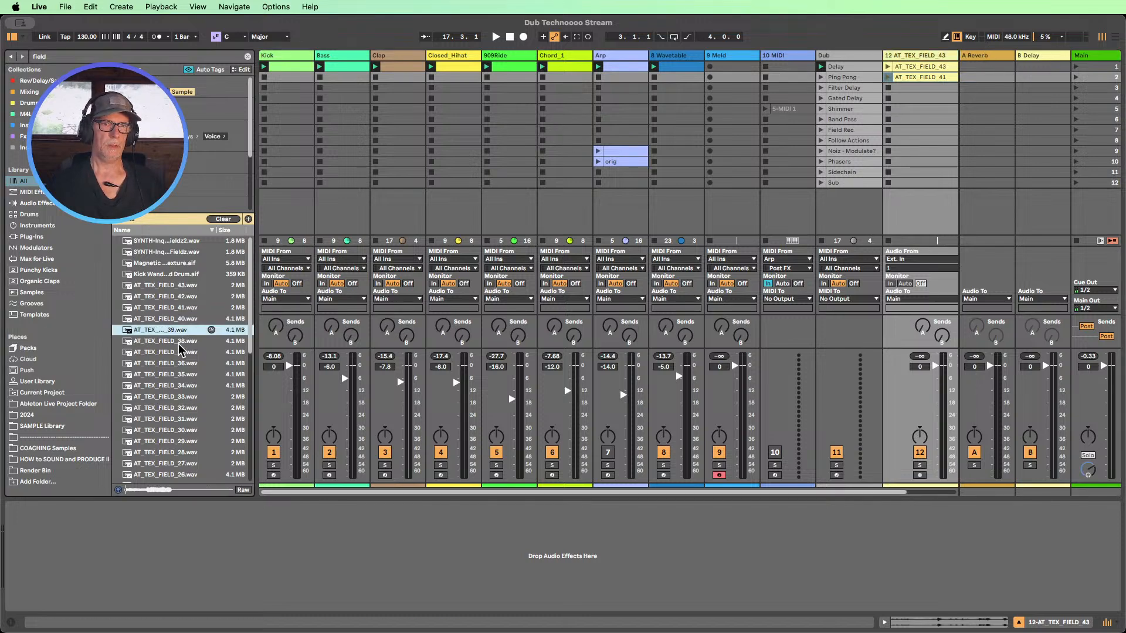
pyautogui.click(178, 343)
pyautogui.moveTo(176, 330); pyautogui.dragTo(928, 87)
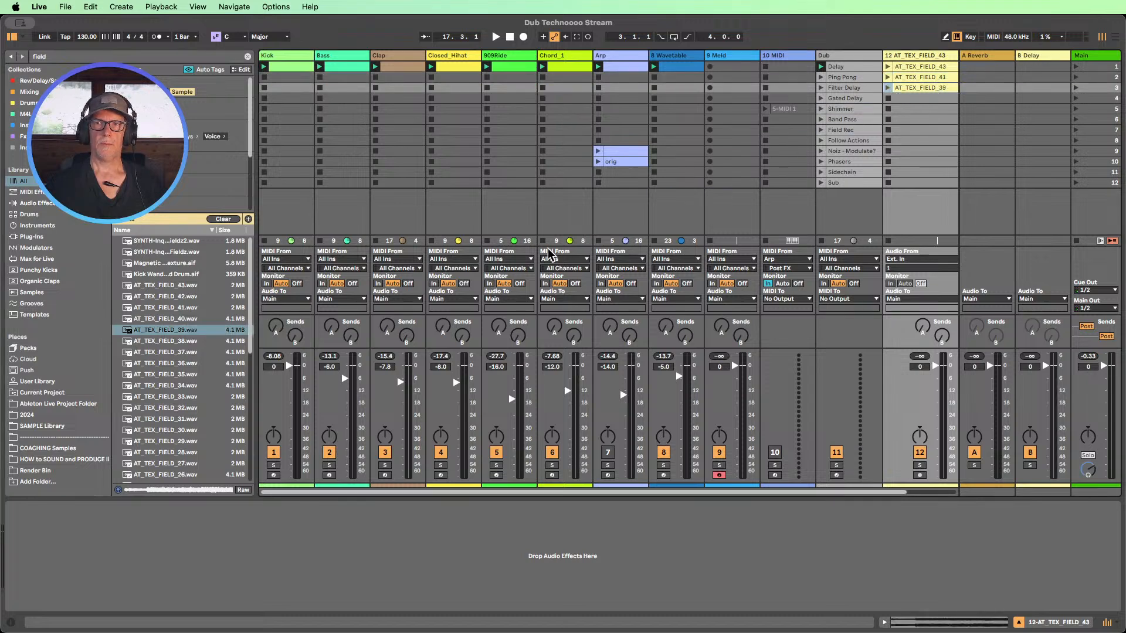
pyautogui.click(181, 352)
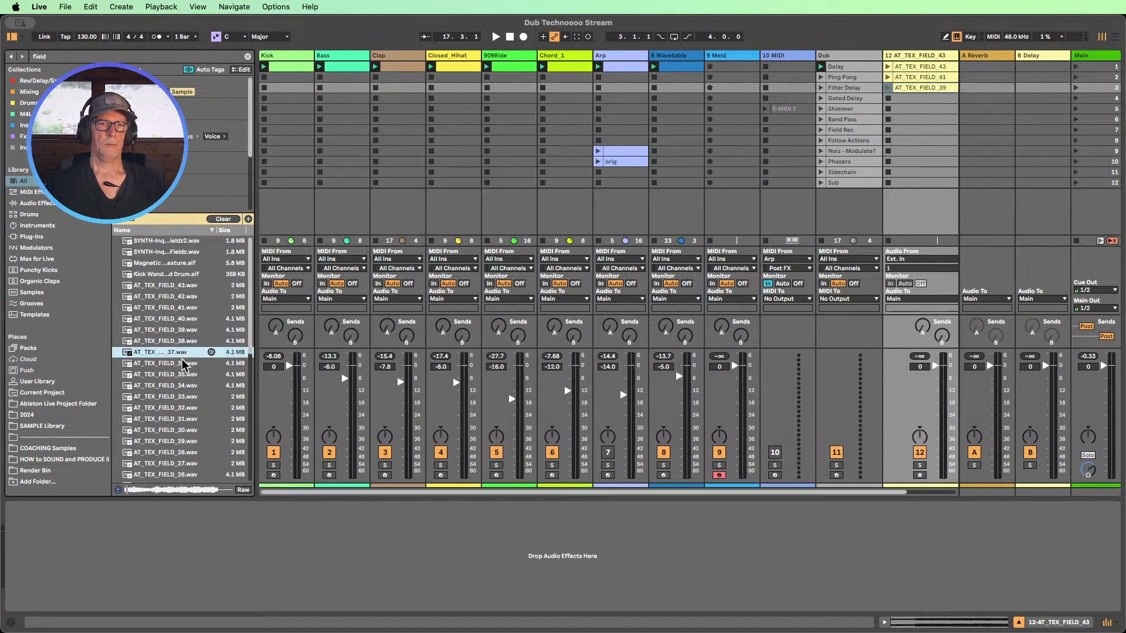
pyautogui.moveTo(174, 340); pyautogui.dragTo(910, 100)
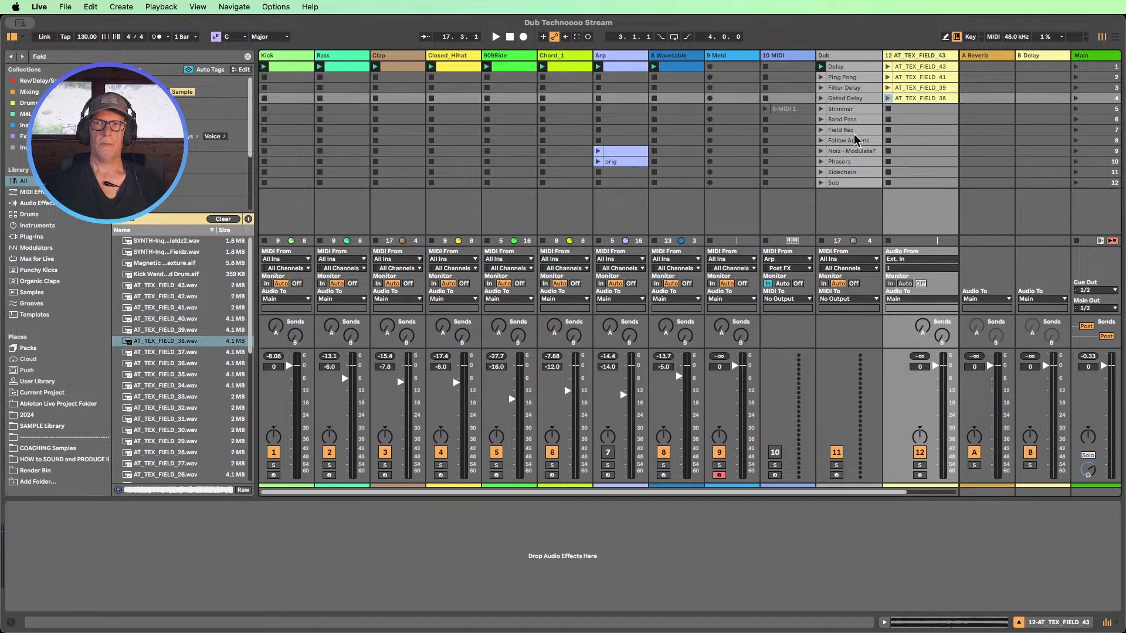
# - Add AT_TEX_FIELD_34 and AT_TEX_FIELD_32 to the fifth and sixth slots of track 12, auditioning the samples between them
pyautogui.click(174, 386)
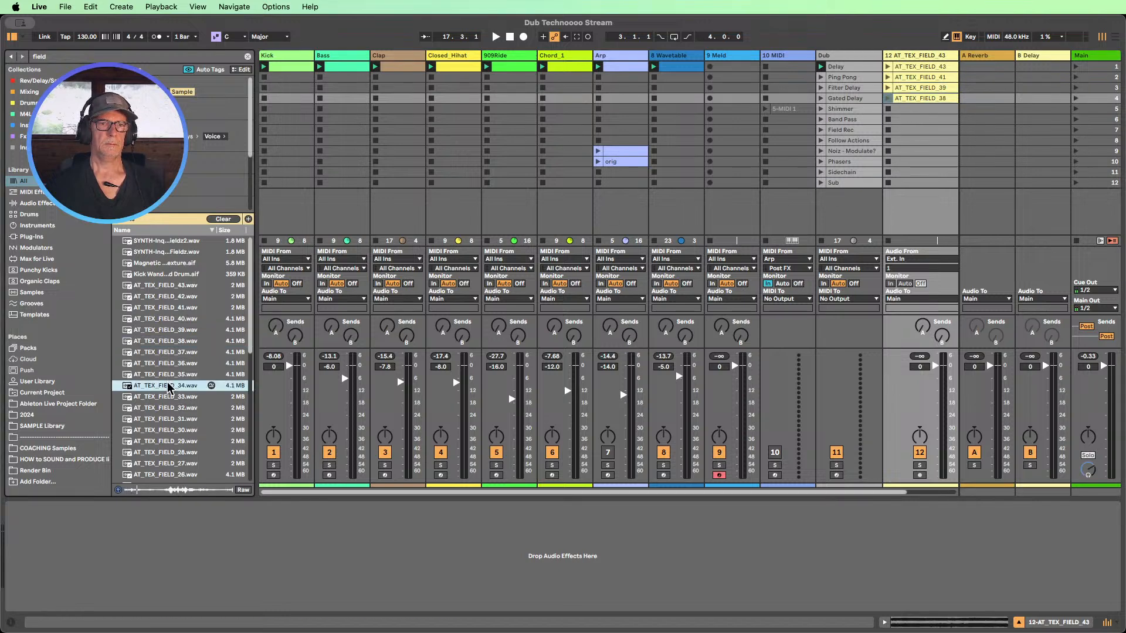
pyautogui.moveTo(806, 176); pyautogui.dragTo(919, 110)
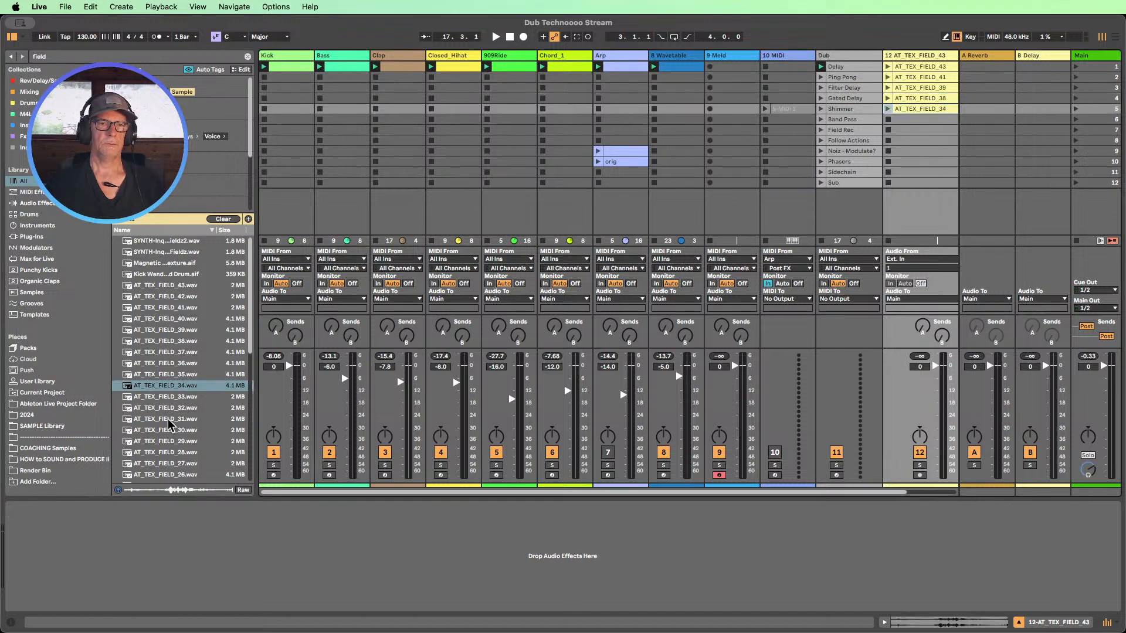
pyautogui.click(173, 397)
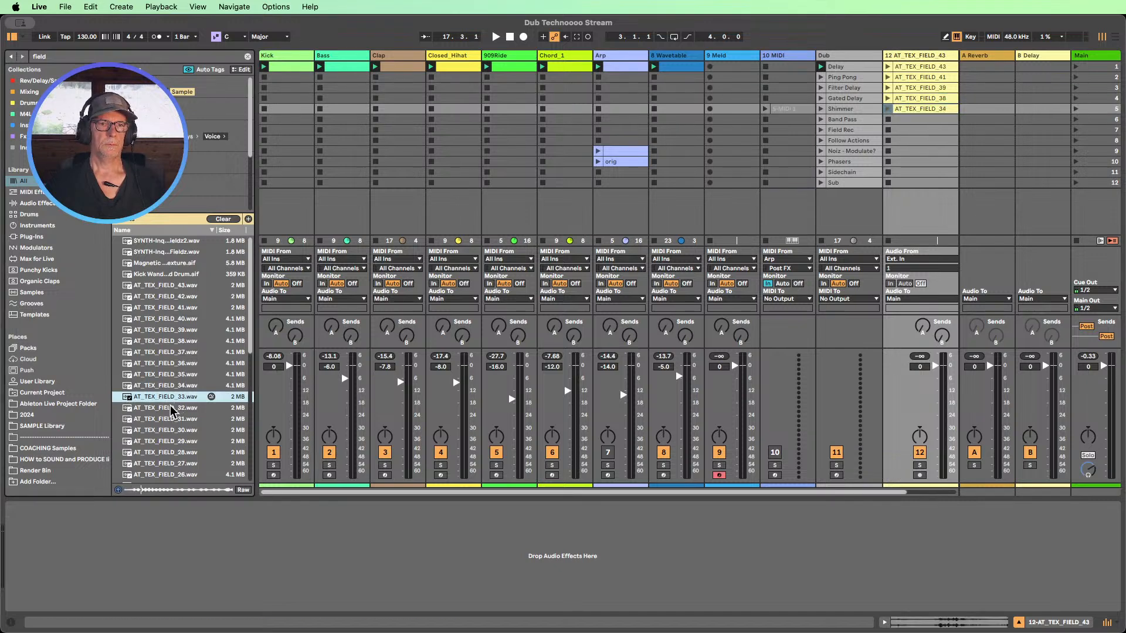
pyautogui.click(172, 408)
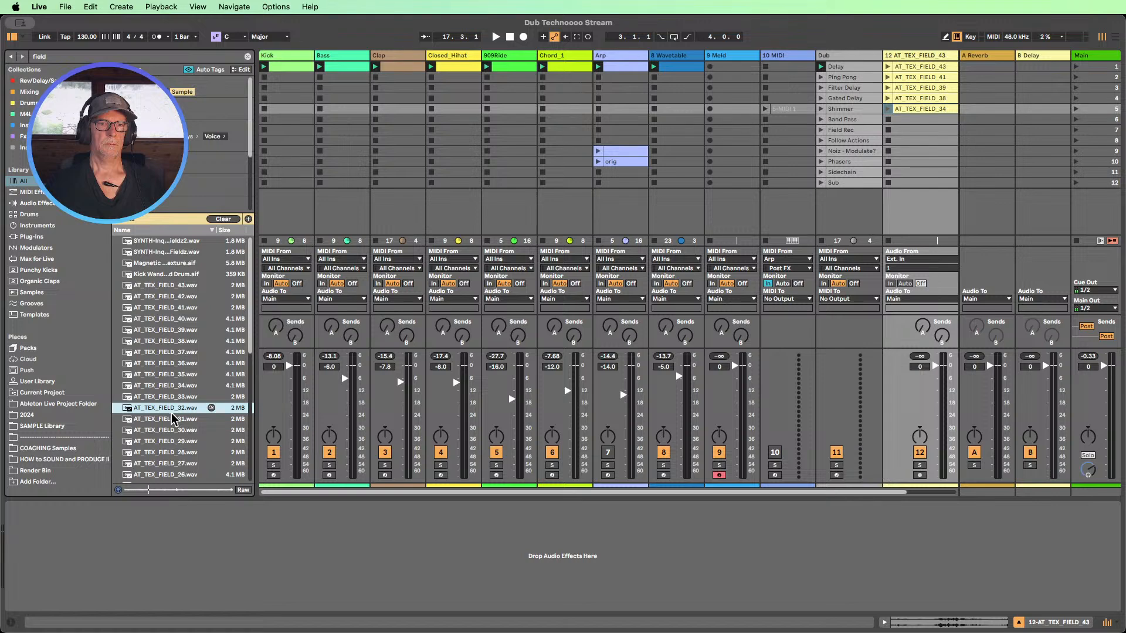
pyautogui.moveTo(173, 412); pyautogui.dragTo(911, 121)
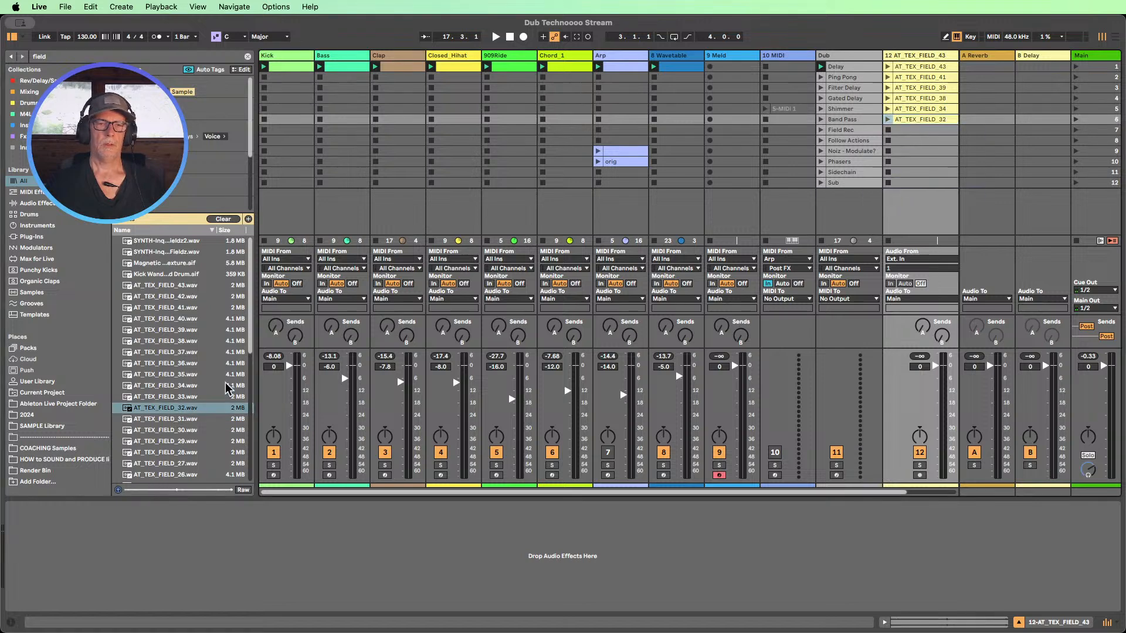
# - Audition AT_TEX_FIELD_31 and AT_TEX_FIELD_30 and place them in the seventh and eighth slots of track 12
pyautogui.click(187, 420)
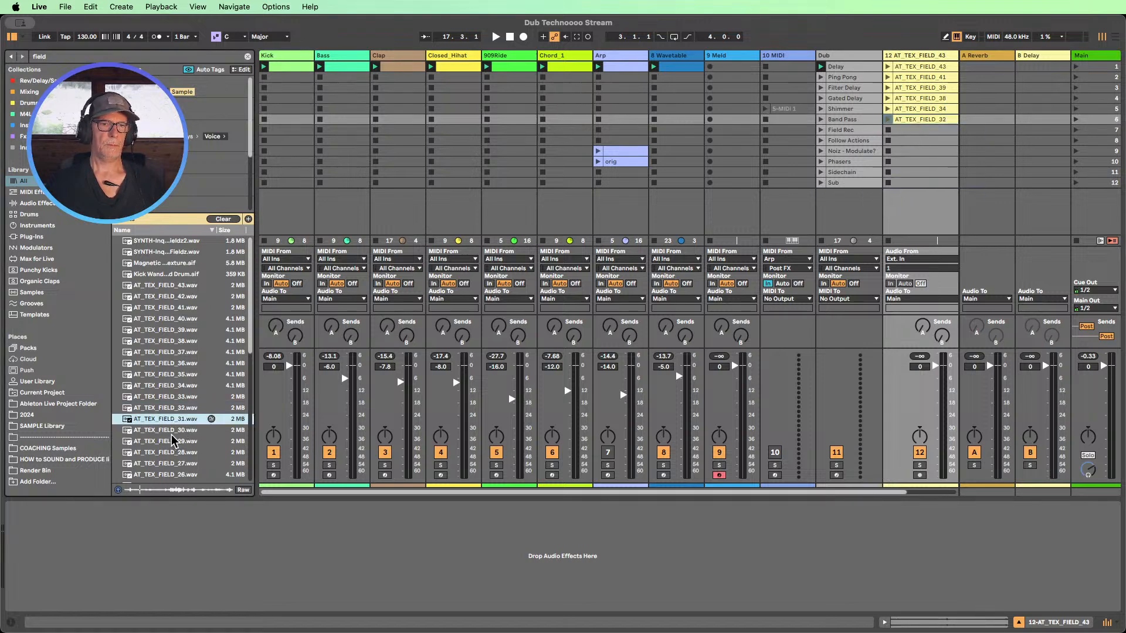
pyautogui.moveTo(164, 418); pyautogui.dragTo(897, 139)
pyautogui.click(189, 431)
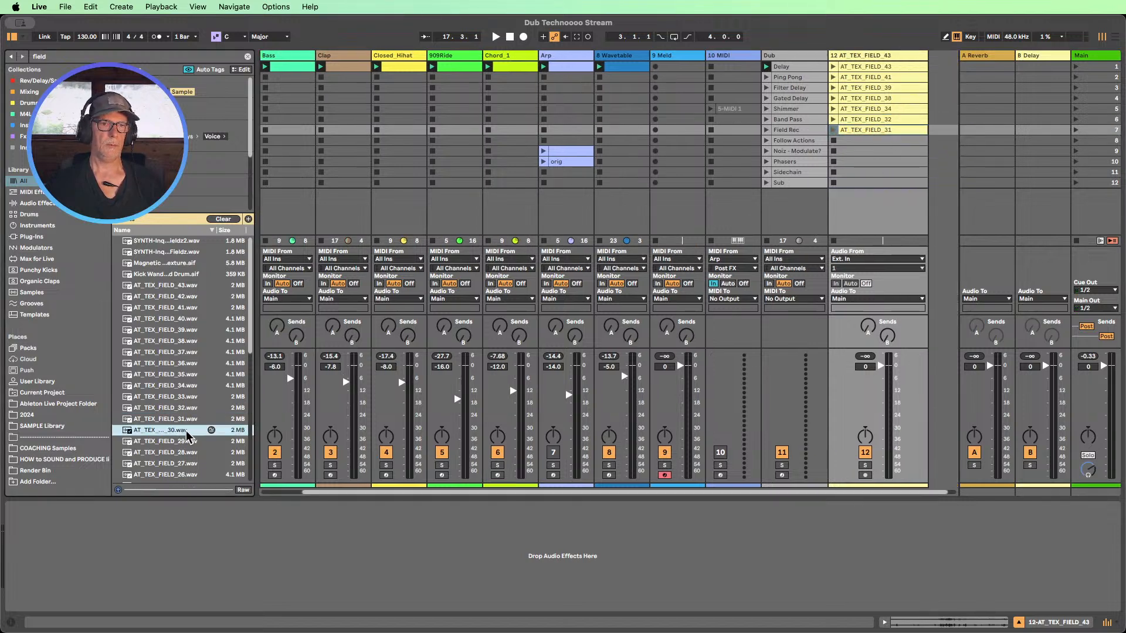
pyautogui.moveTo(167, 431); pyautogui.dragTo(853, 144)
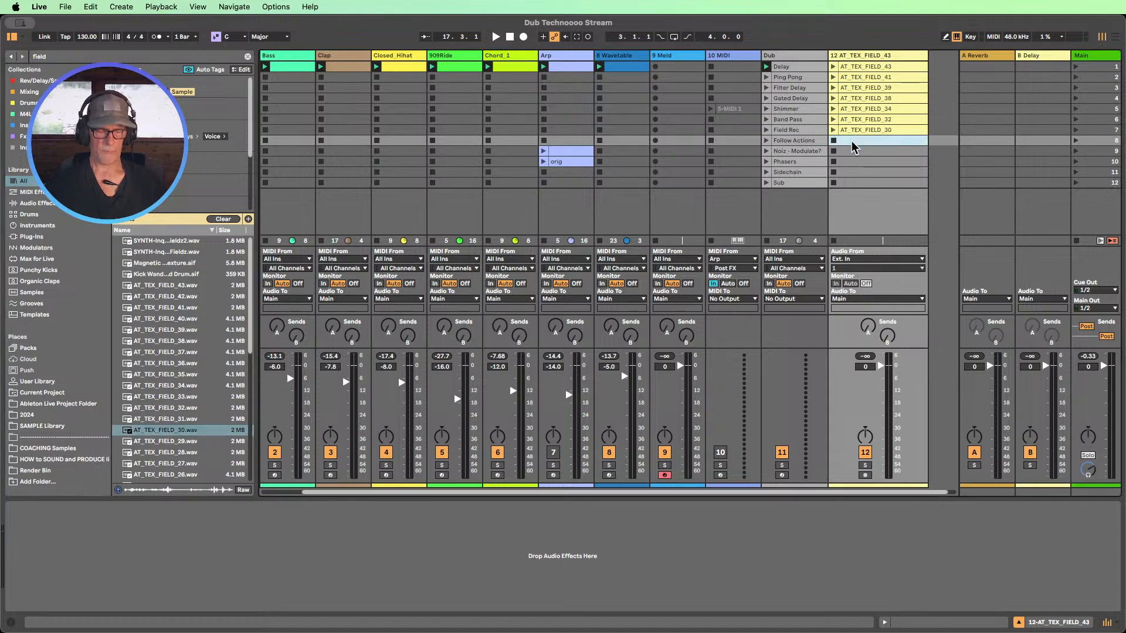
pyautogui.moveTo(179, 431); pyautogui.dragTo(874, 143)
# - Inspect the waveform of the AT_TEX_FIELD_30 clip, then hide the clip view
pyautogui.click(878, 66)
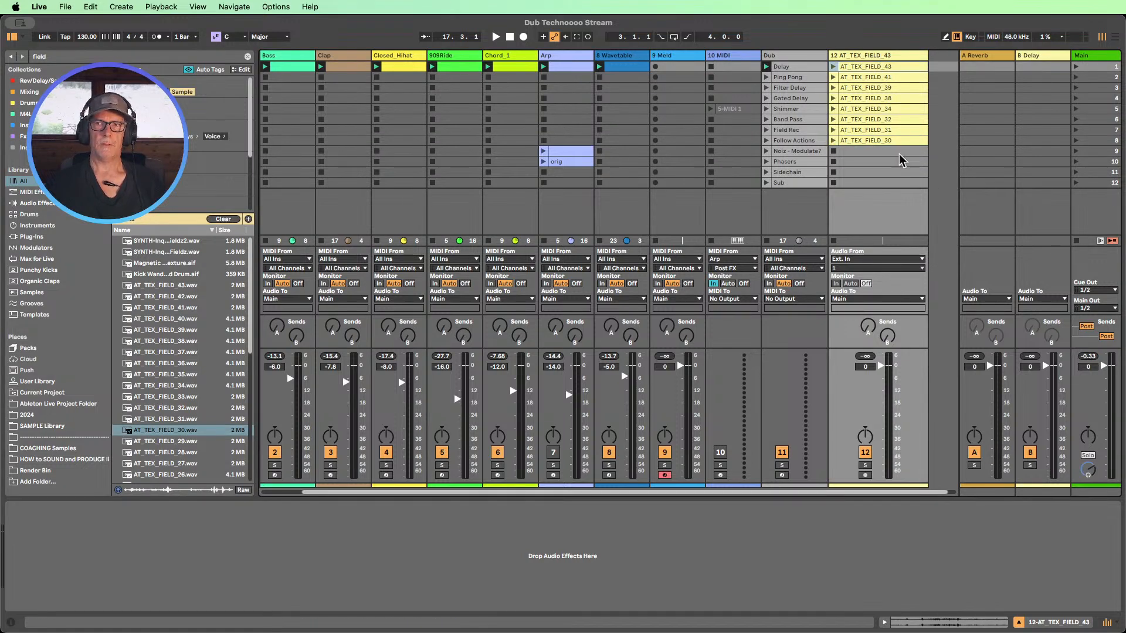
pyautogui.click(877, 141)
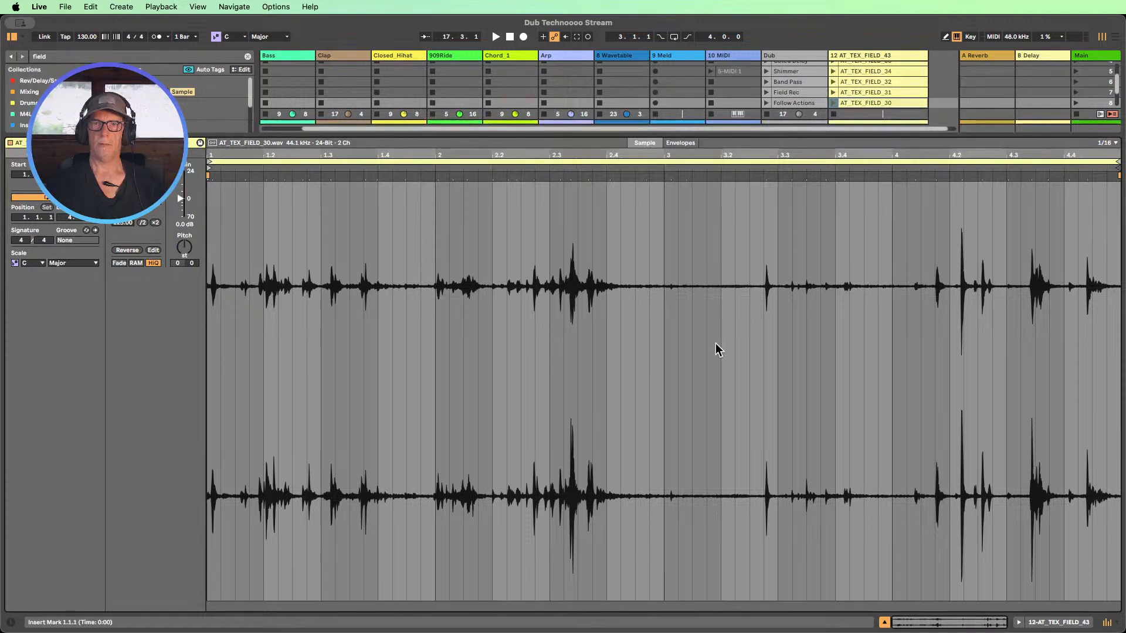
pyautogui.click(884, 622)
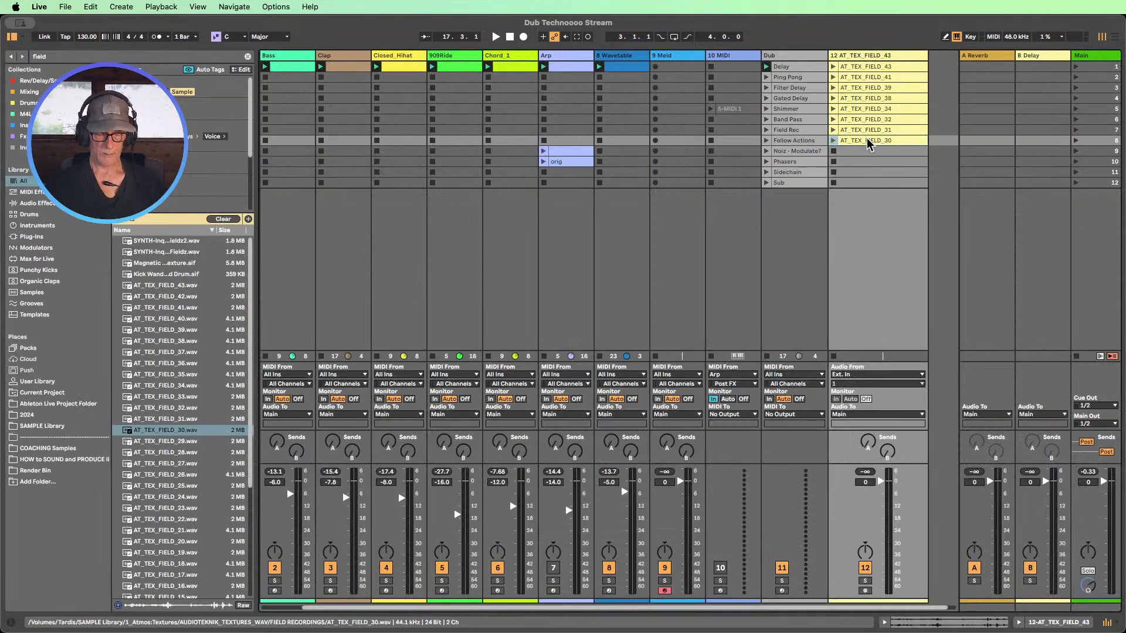
# - Duplicate the AT_TEX_FIELD_30 clip into the ninth slot of track 12 and recolour the copy a muted brown
pyautogui.press('super+d')
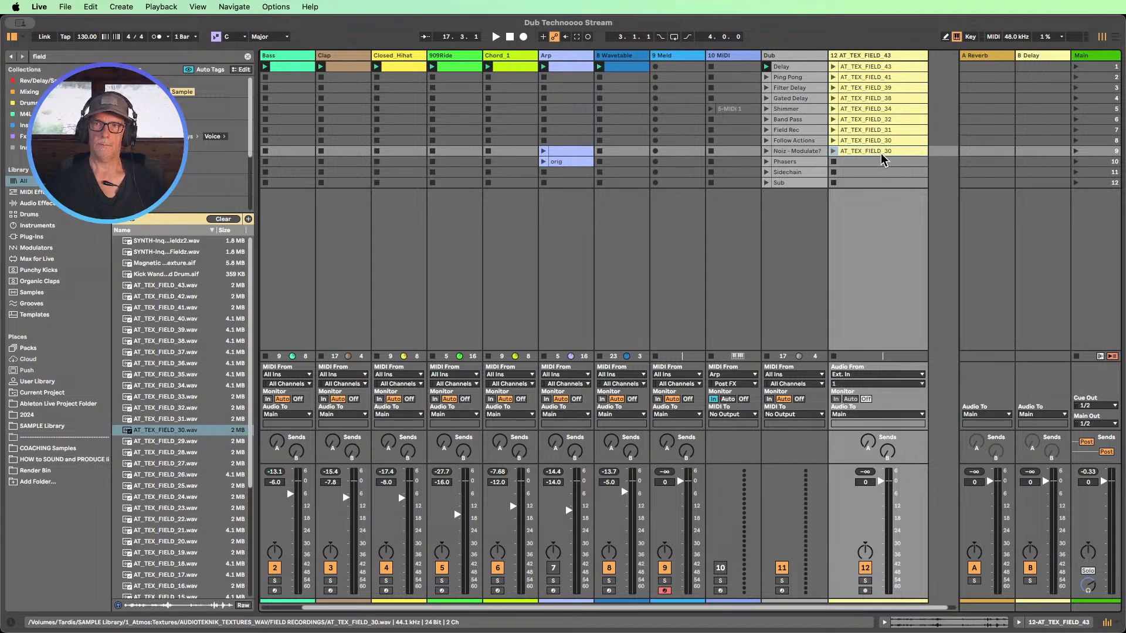
pyautogui.rightClick(883, 158)
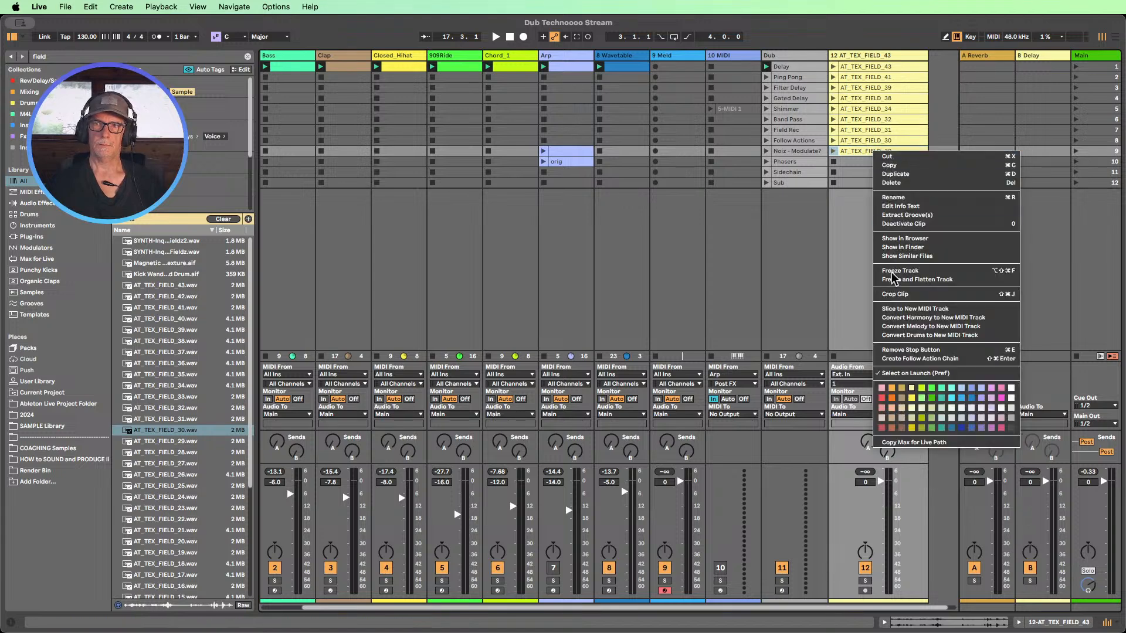
pyautogui.click(903, 423)
# - Loop the ninth-slot clip over its quiet section from 3.1.1 to 3.2.1 and duplicate it into the tenth and eleventh slots
pyautogui.doubleClick(871, 151)
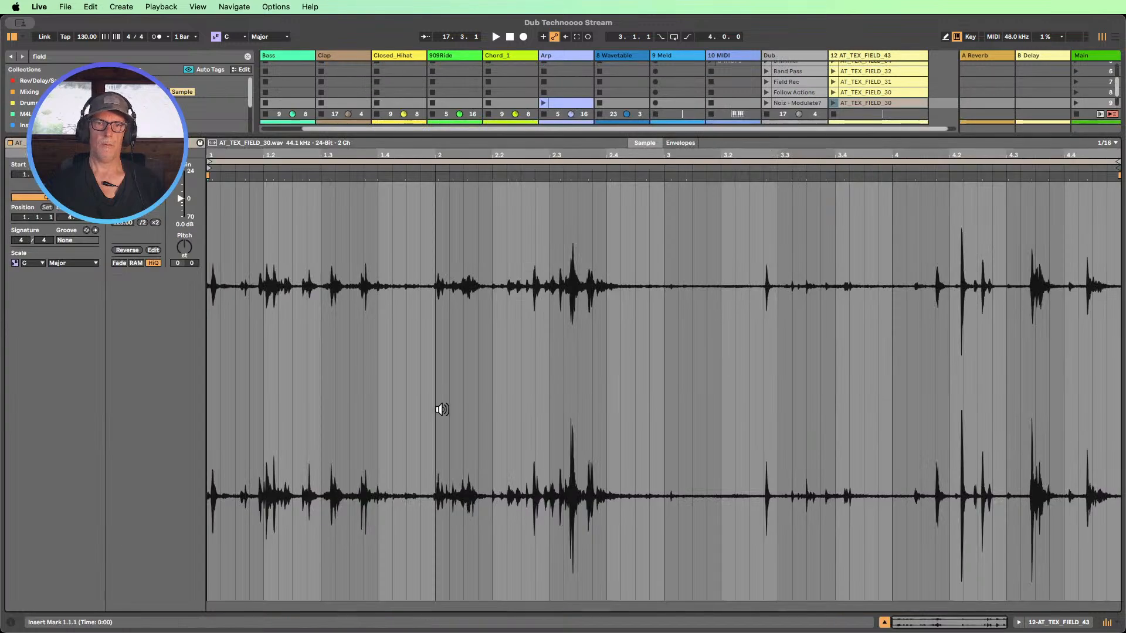
pyautogui.moveTo(666, 326); pyautogui.dragTo(719, 330)
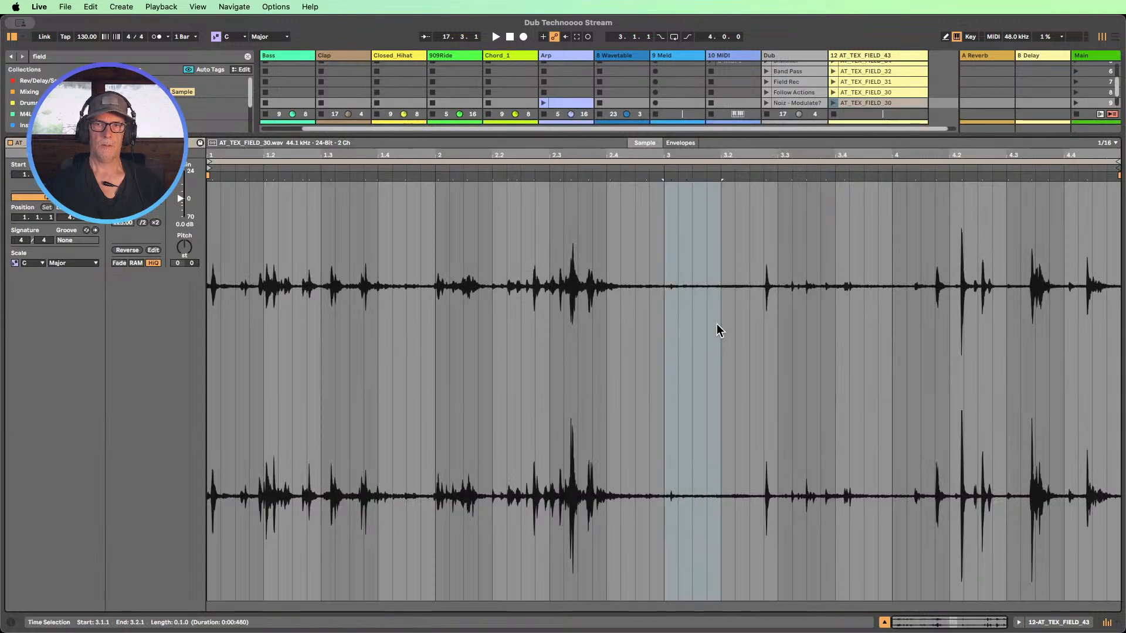
pyautogui.press('super+l')
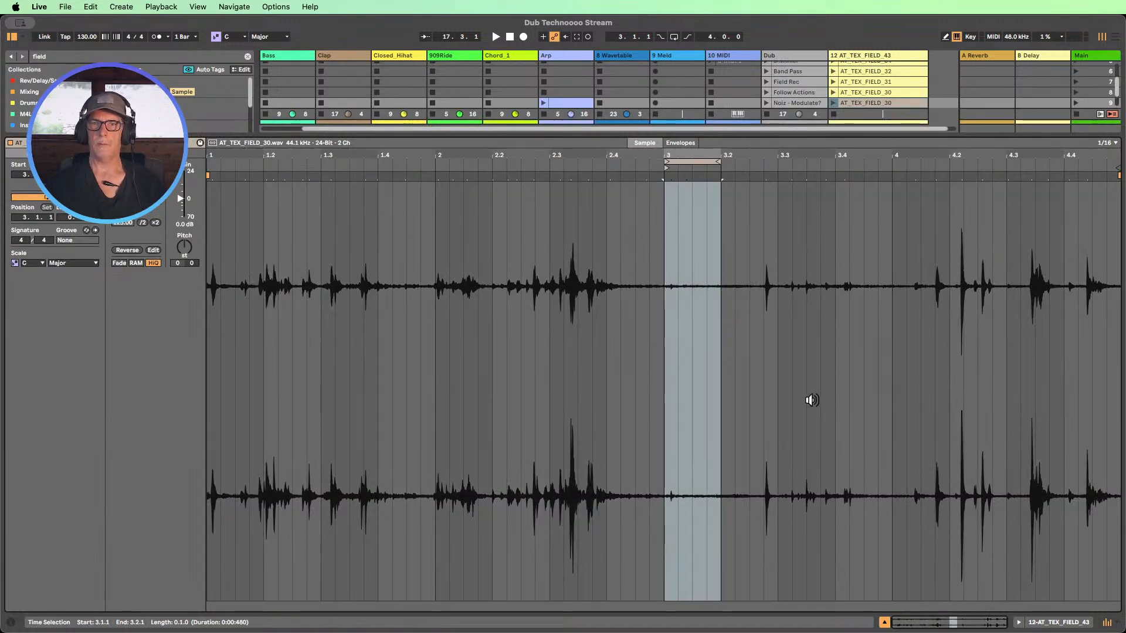
pyautogui.click(885, 623)
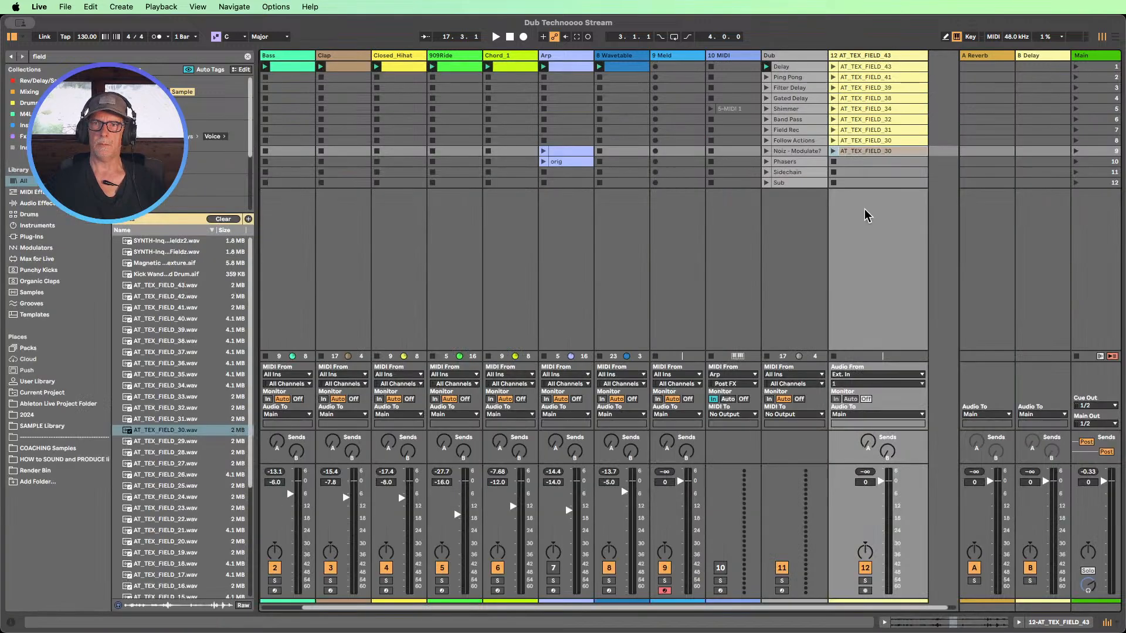
pyautogui.press('super+d')
pyautogui.press('super+d')
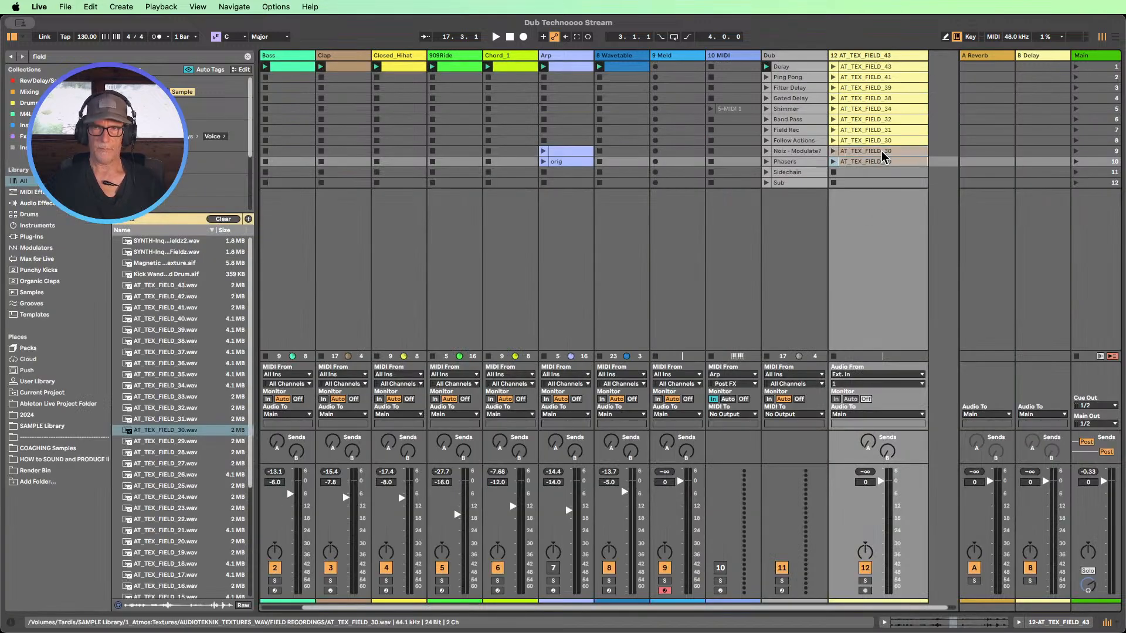
# - Enable Follow Action for all eleven clips on track 12 and set the first action to Other
pyautogui.click(868, 72)
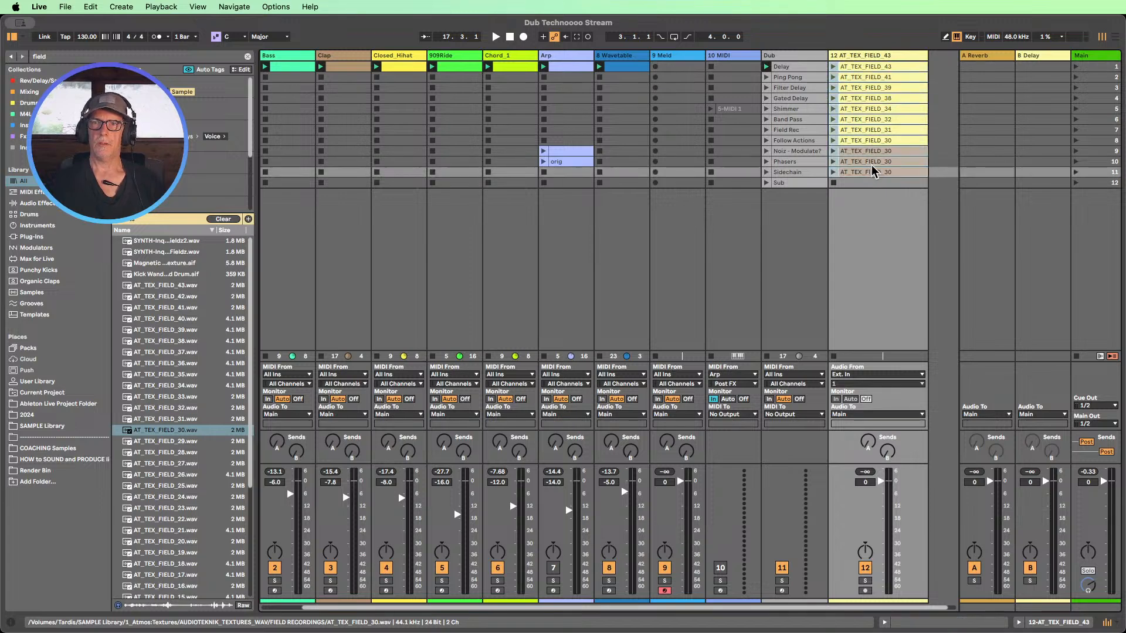
pyautogui.doubleClick(863, 66)
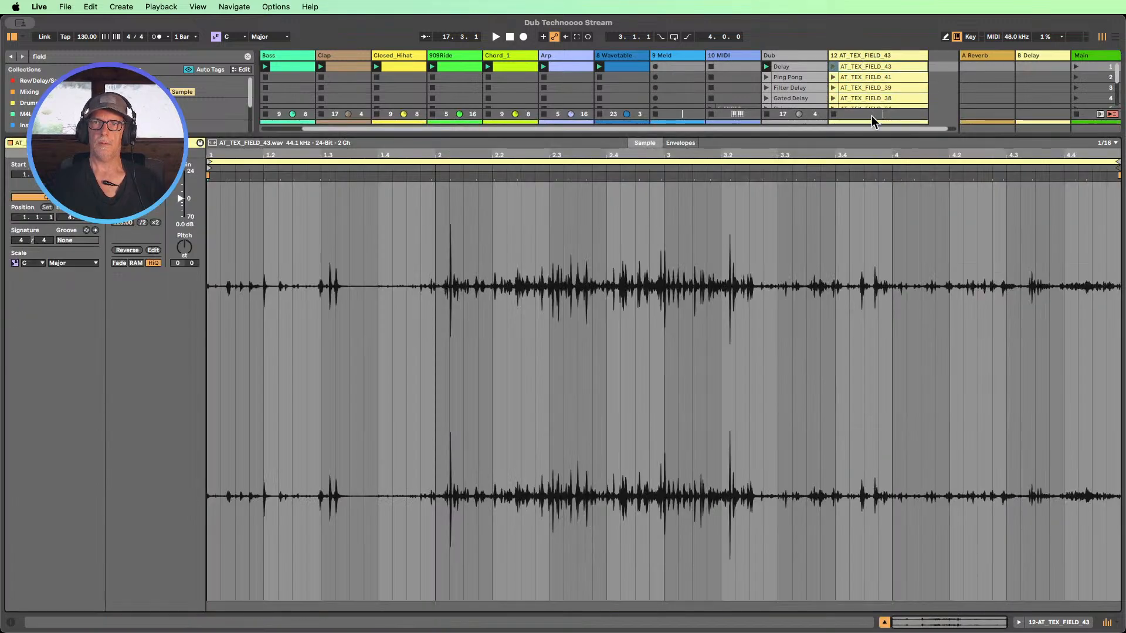
pyautogui.moveTo(849, 136); pyautogui.dragTo(860, 519)
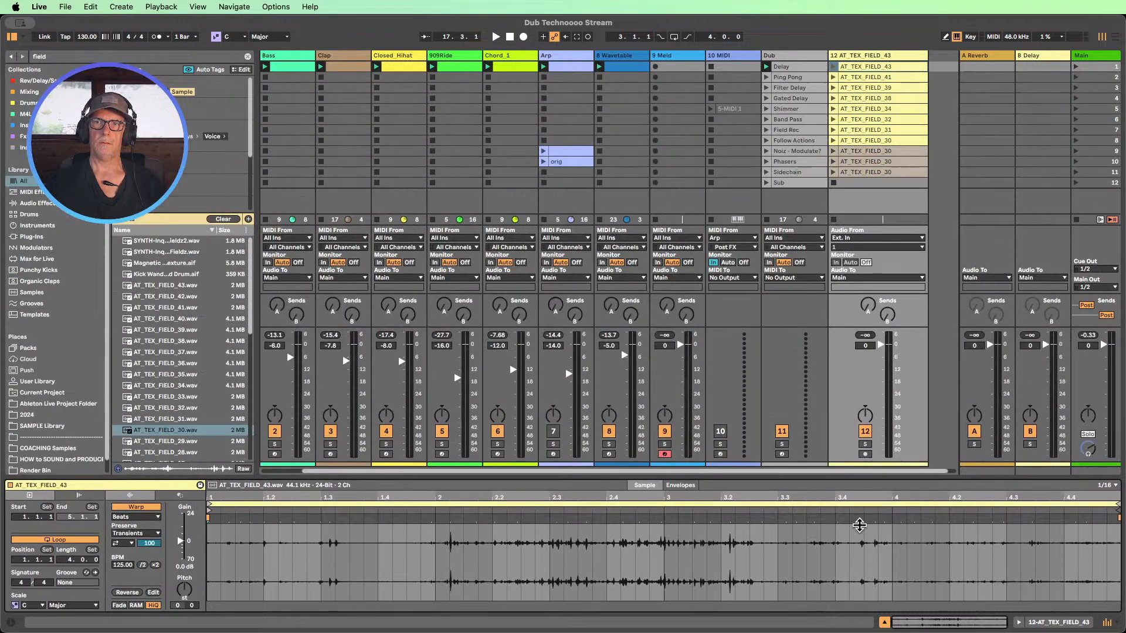
pyautogui.keyDown('shift'); pyautogui.click(876, 174); pyautogui.keyUp('shift')
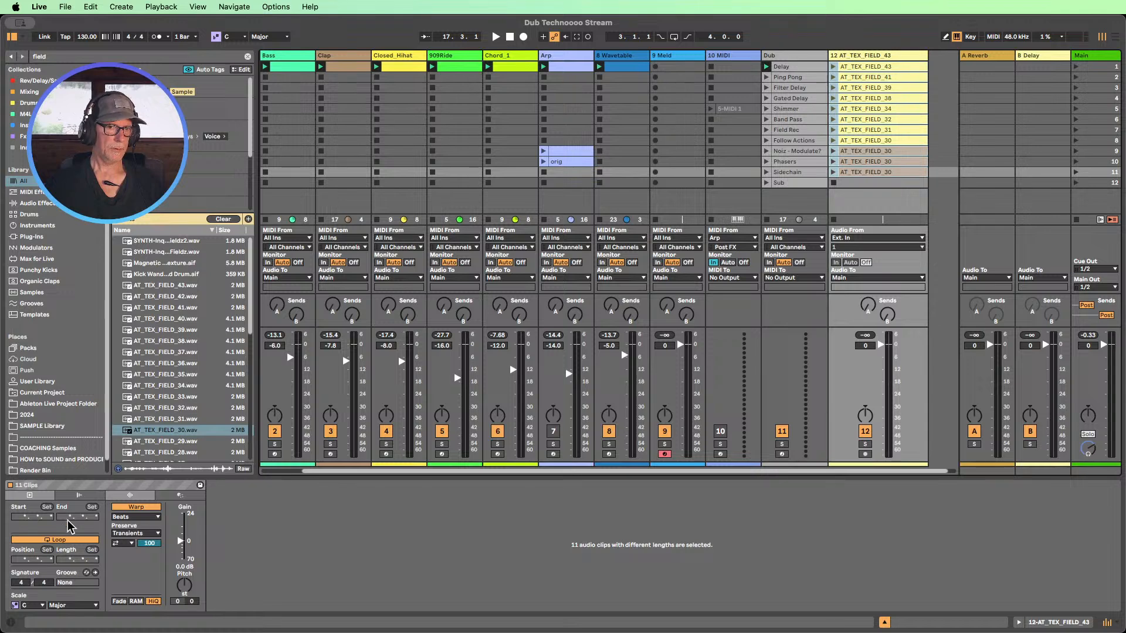
pyautogui.click(80, 495)
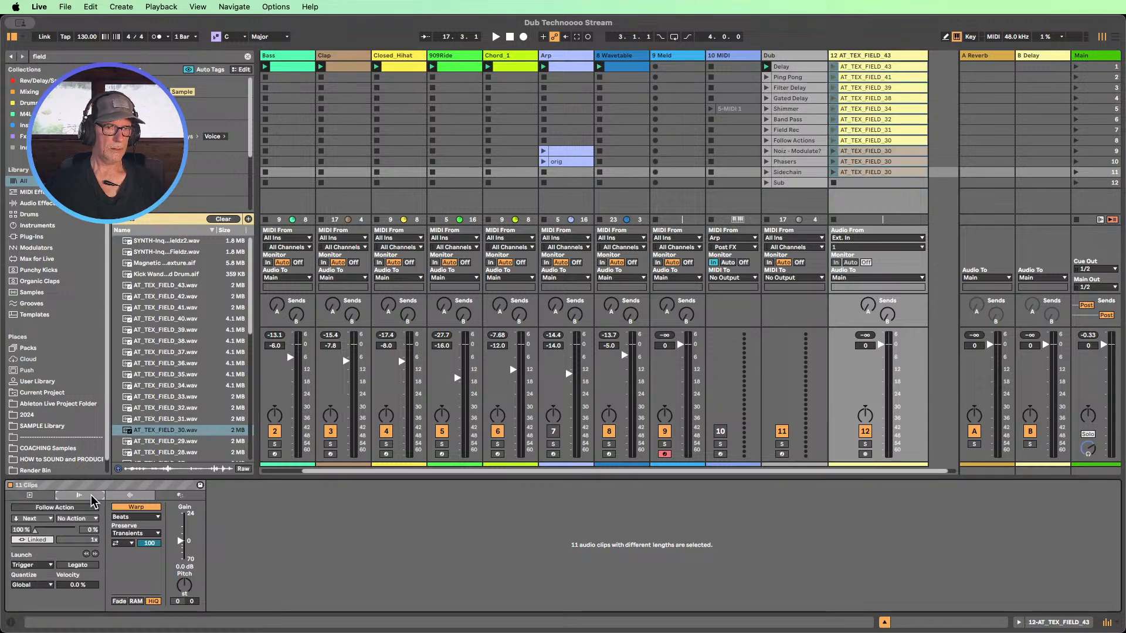
pyautogui.click(77, 508)
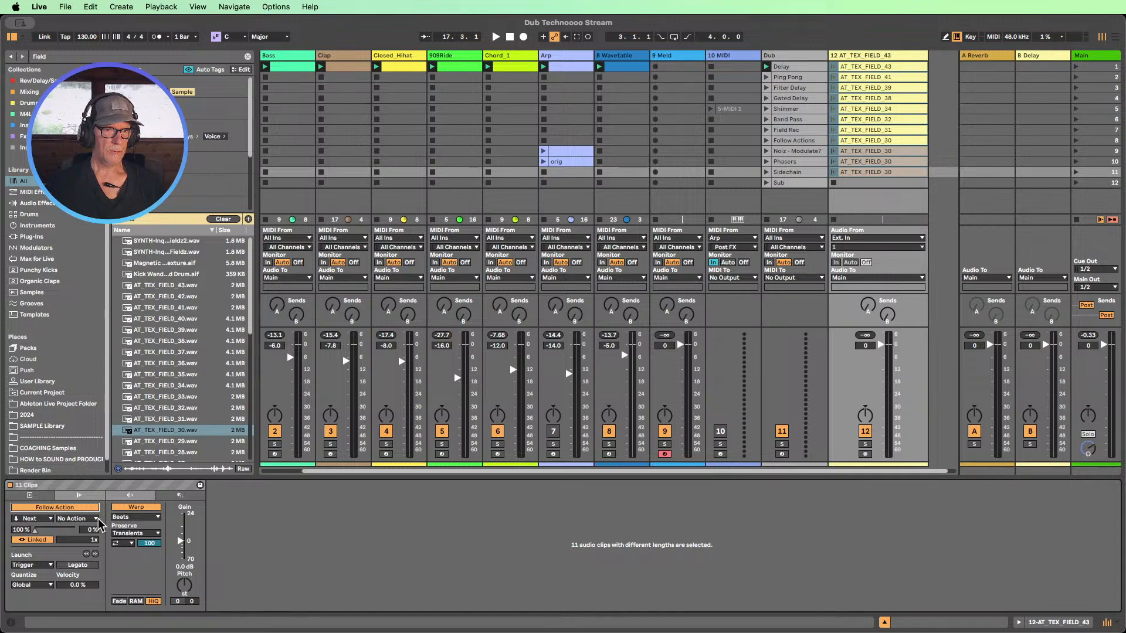
pyautogui.click(45, 520)
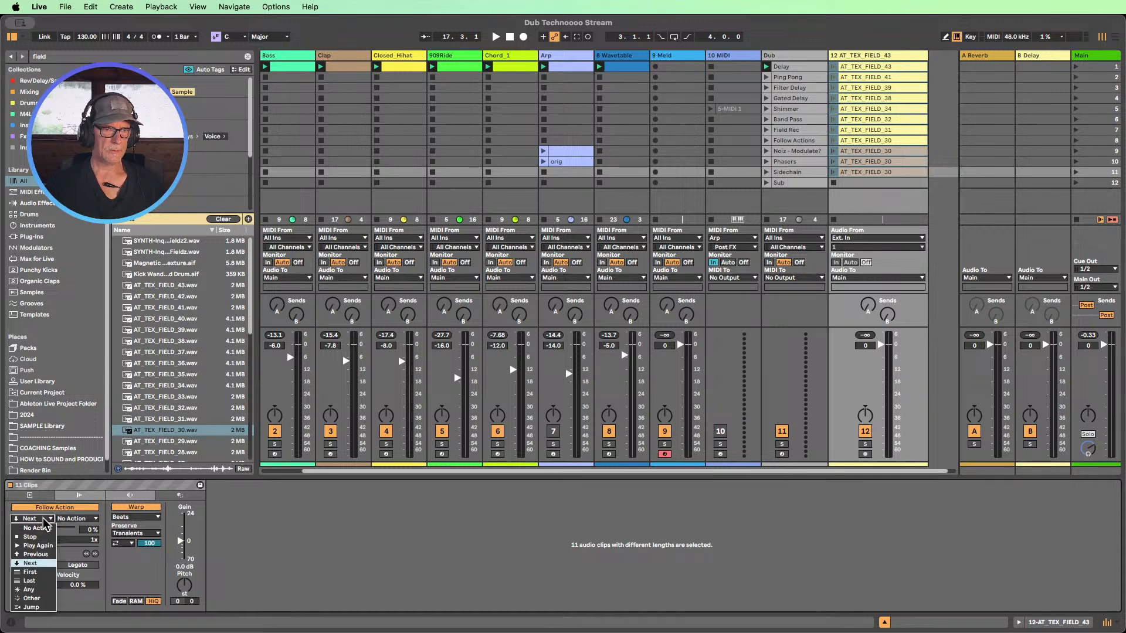
pyautogui.click(44, 597)
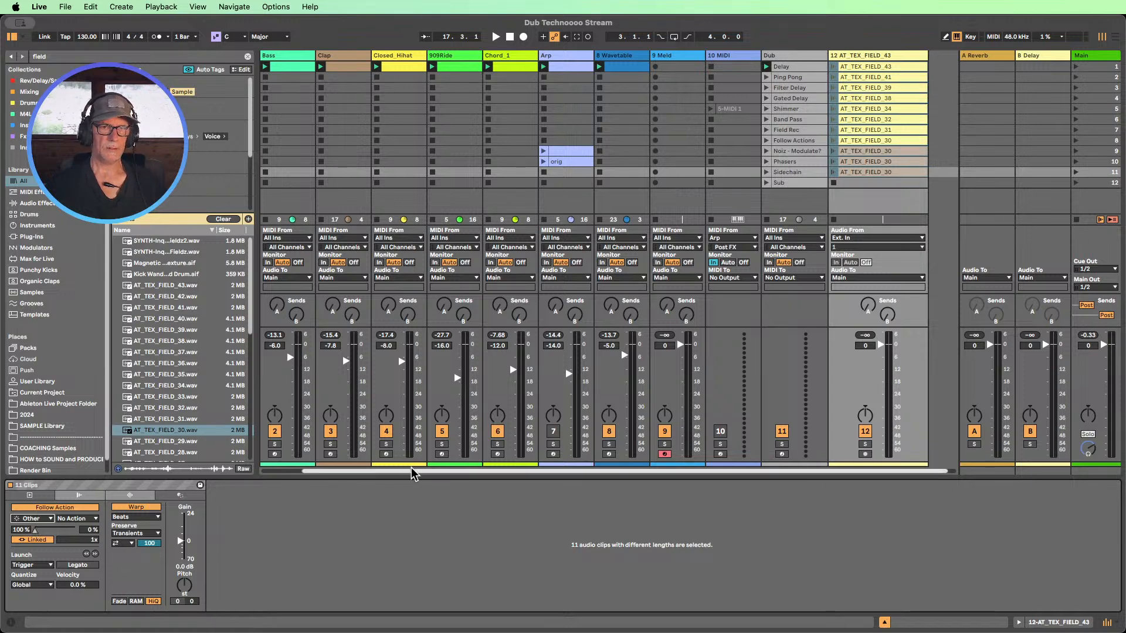
pyautogui.click(882, 68)
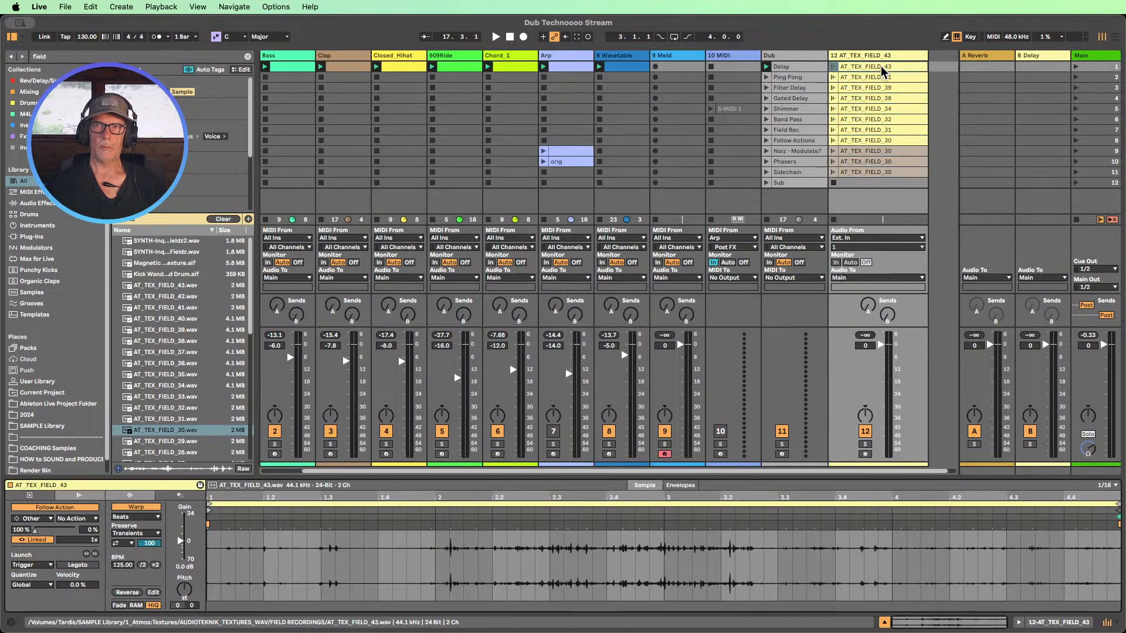
pyautogui.click(42, 519)
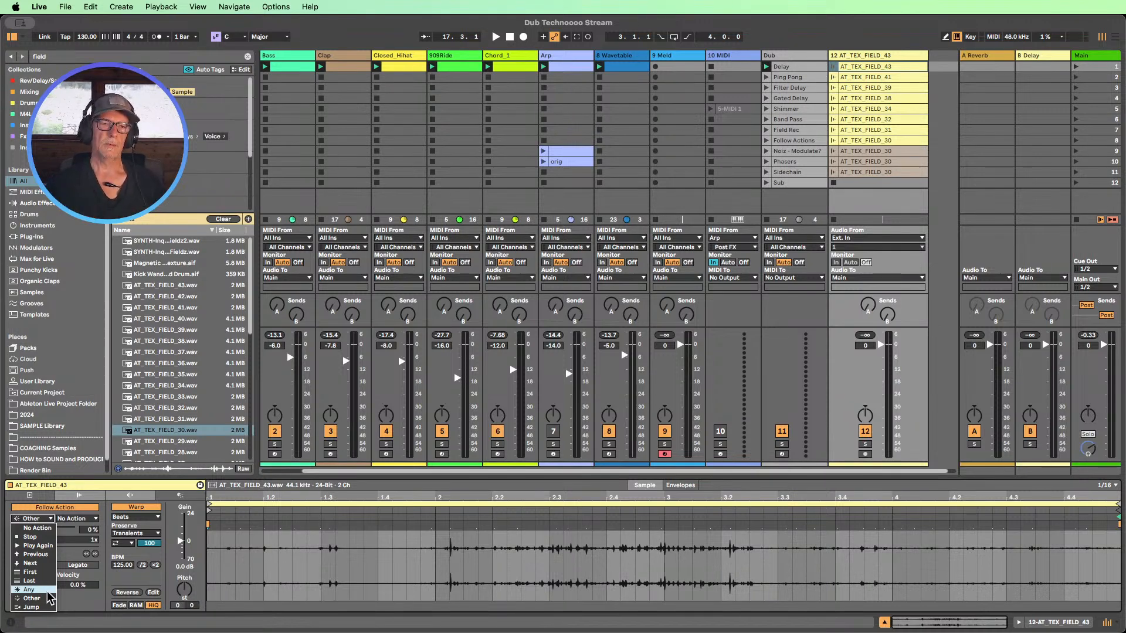
pyautogui.click(885, 176)
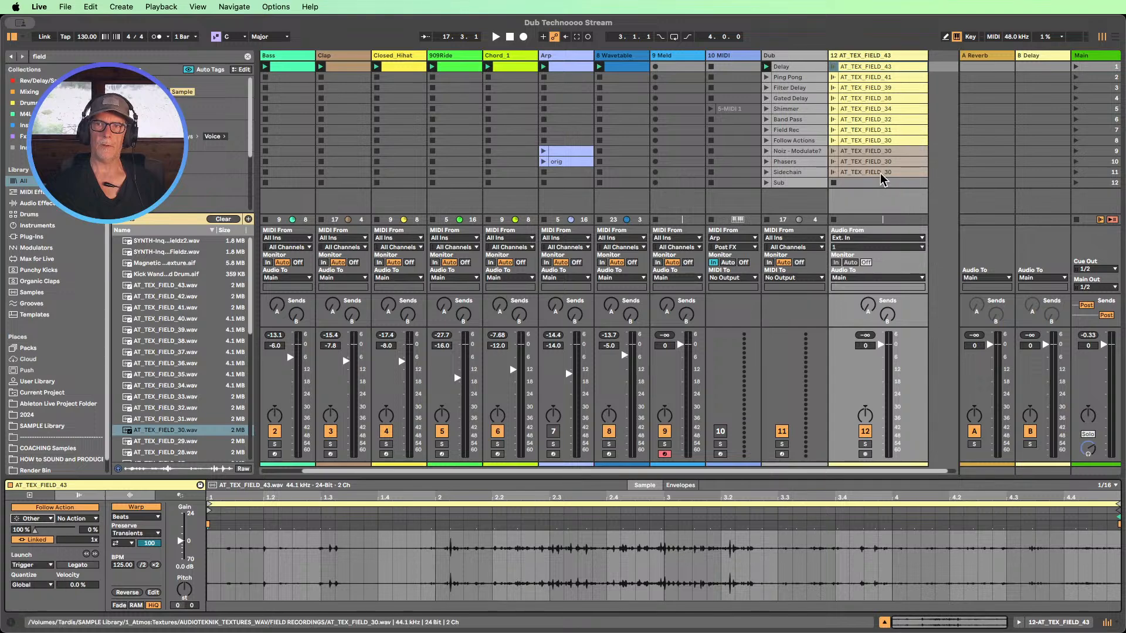
pyautogui.click(886, 173)
pyautogui.keyDown('shift'); pyautogui.click(878, 69); pyautogui.keyUp('shift')
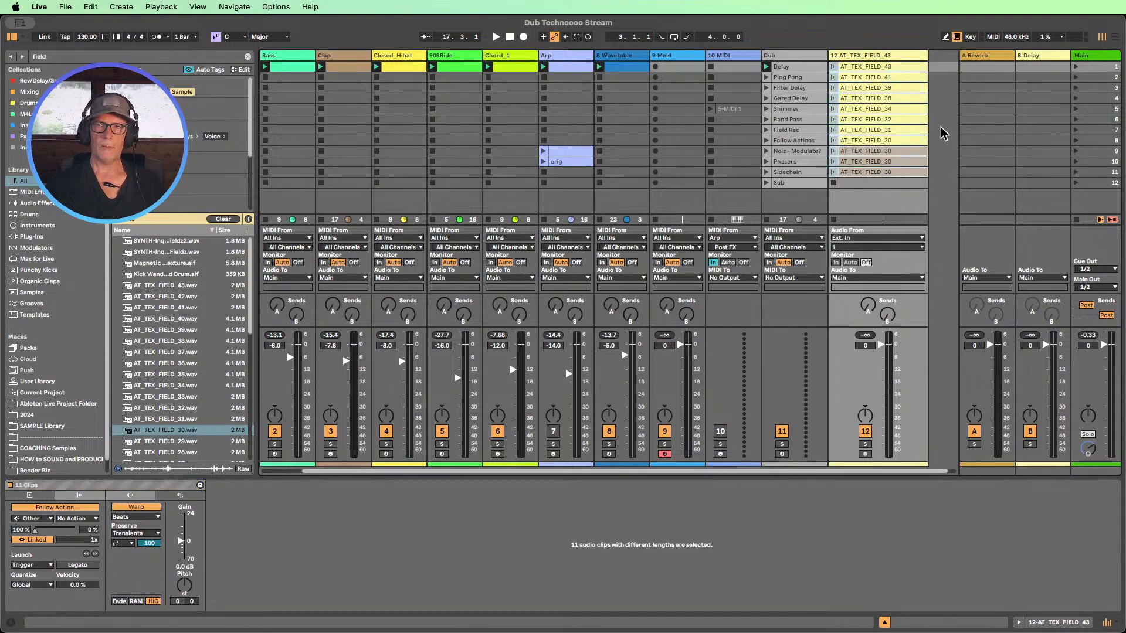
# - Unlink the AT_TEX_FIELD_43 clip's follow action, set its time to 0.0.2 and enable Legato launching
pyautogui.click(882, 68)
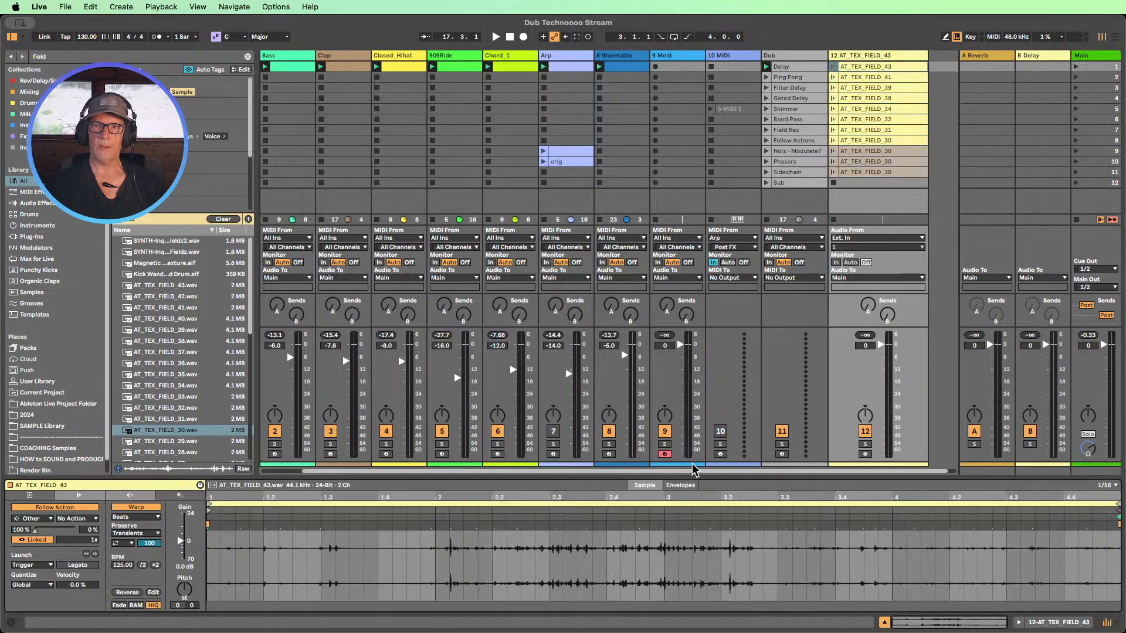
pyautogui.moveTo(697, 478); pyautogui.dragTo(701, 261)
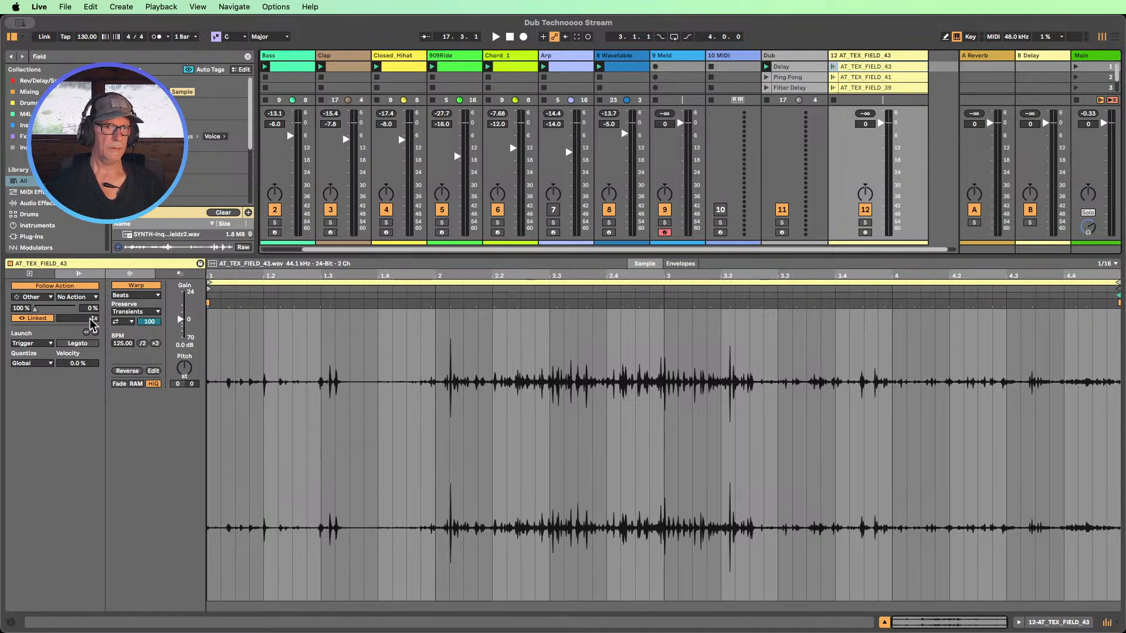
pyautogui.click(36, 318)
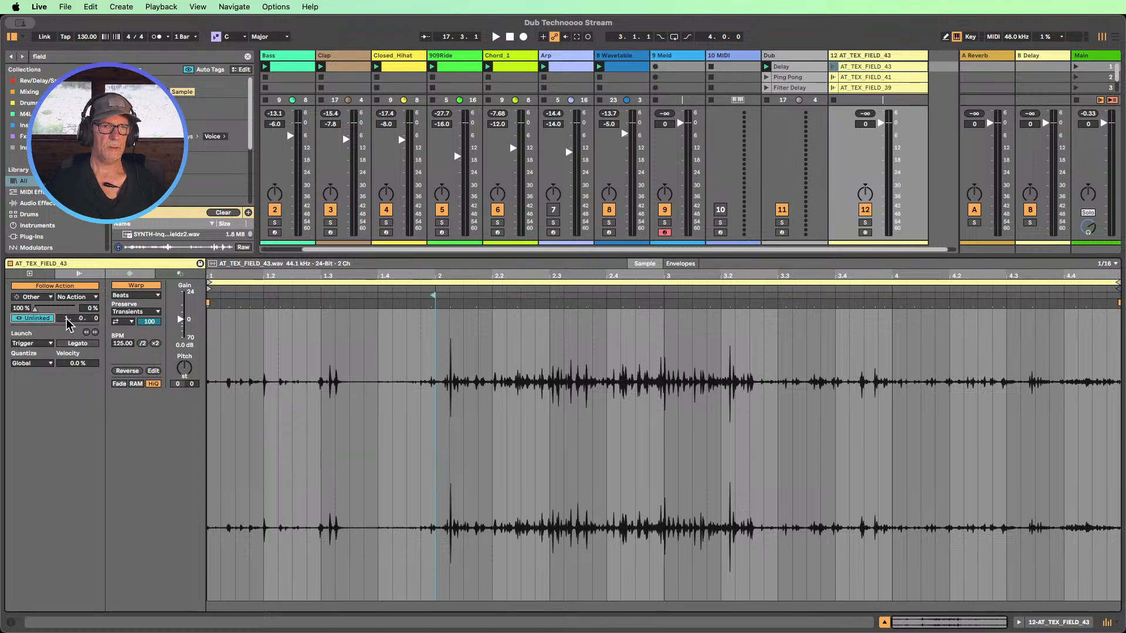
pyautogui.moveTo(82, 319); pyautogui.dragTo(82, 305)
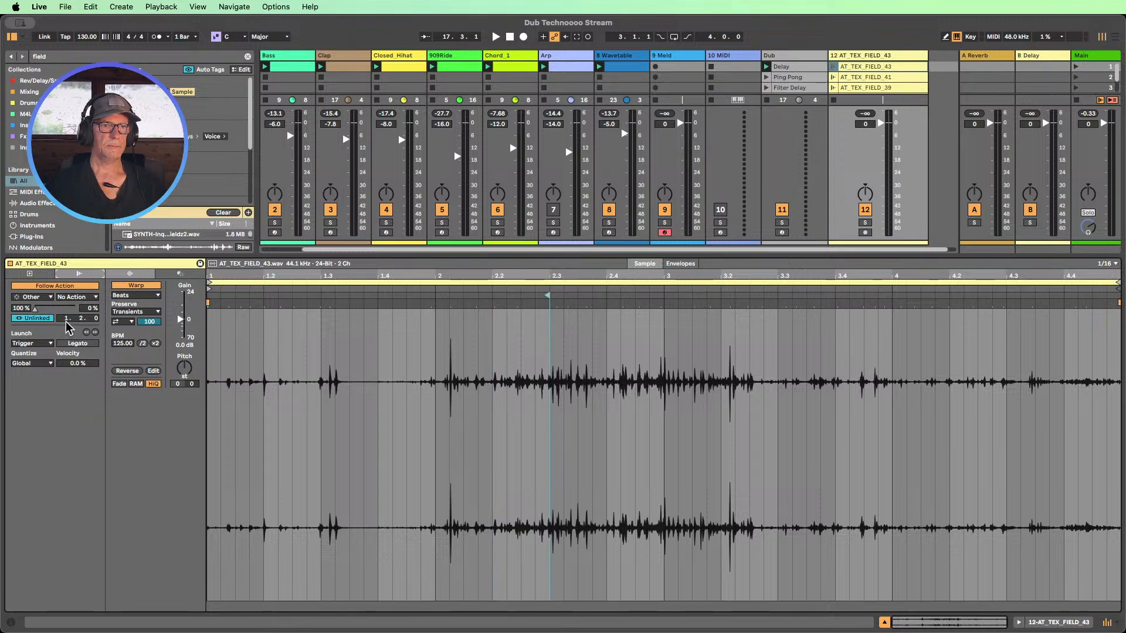
pyautogui.moveTo(66, 320); pyautogui.dragTo(66, 319)
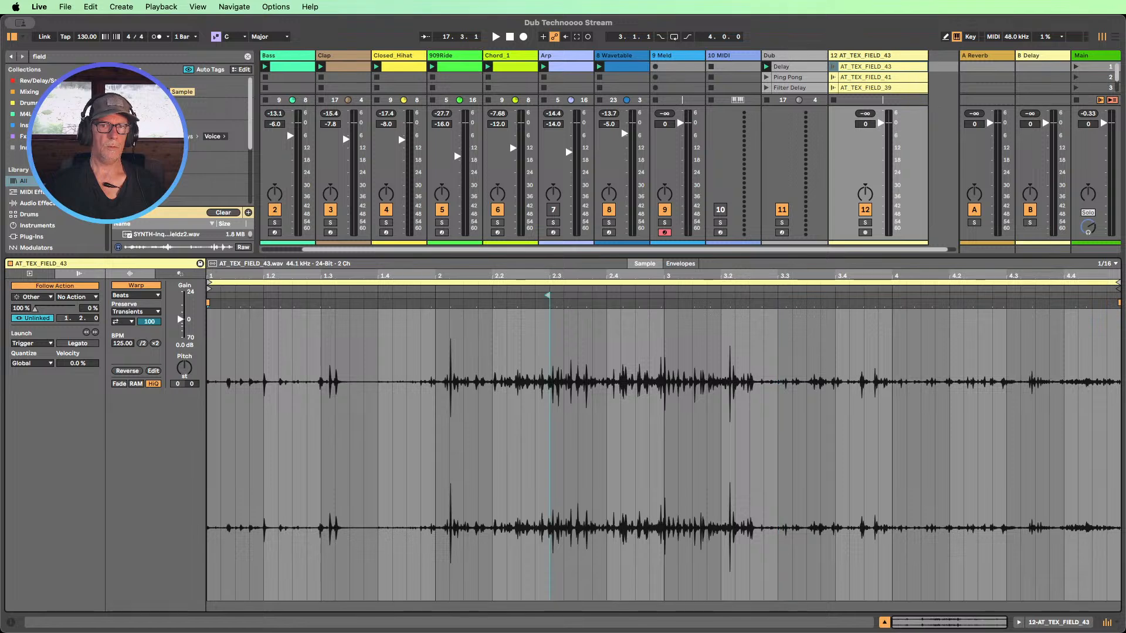
pyautogui.click(82, 344)
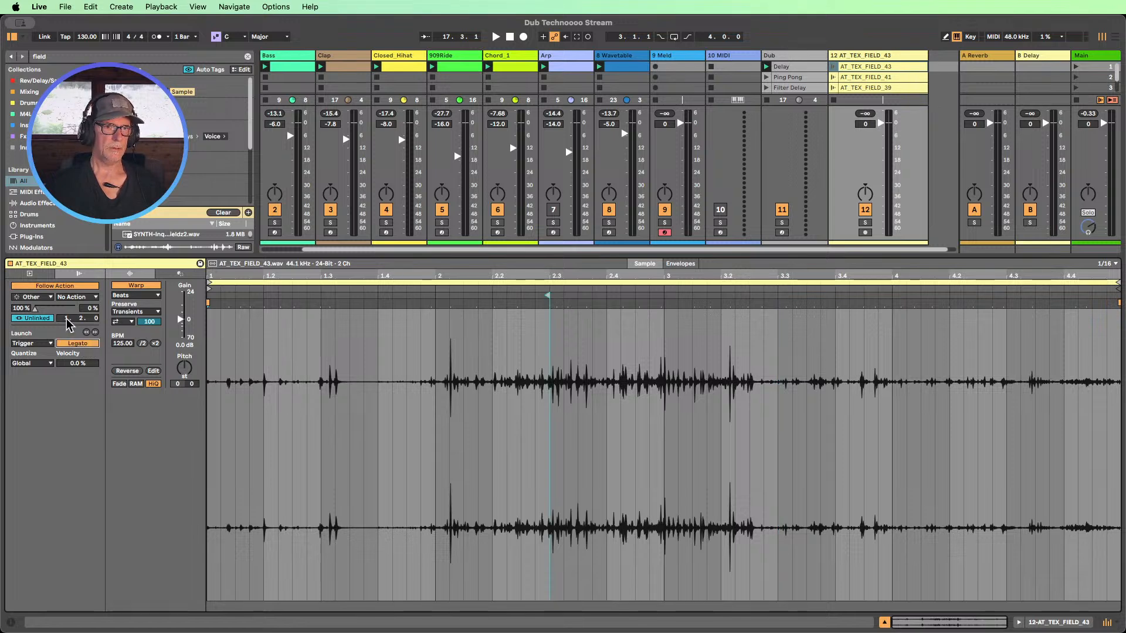
pyautogui.moveTo(66, 318); pyautogui.dragTo(66, 319)
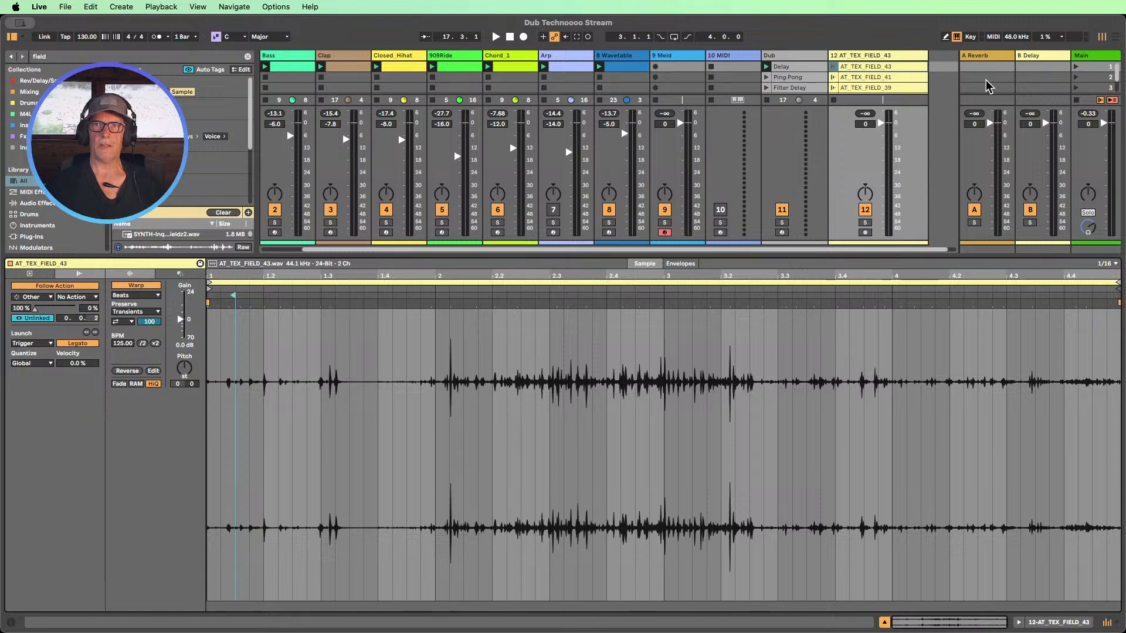
# - Loop the AT_TEX_FIELD_41 clip from 3.1.1 to 4.1.1 and reverse its sample, then hide the clip view
pyautogui.click(879, 77)
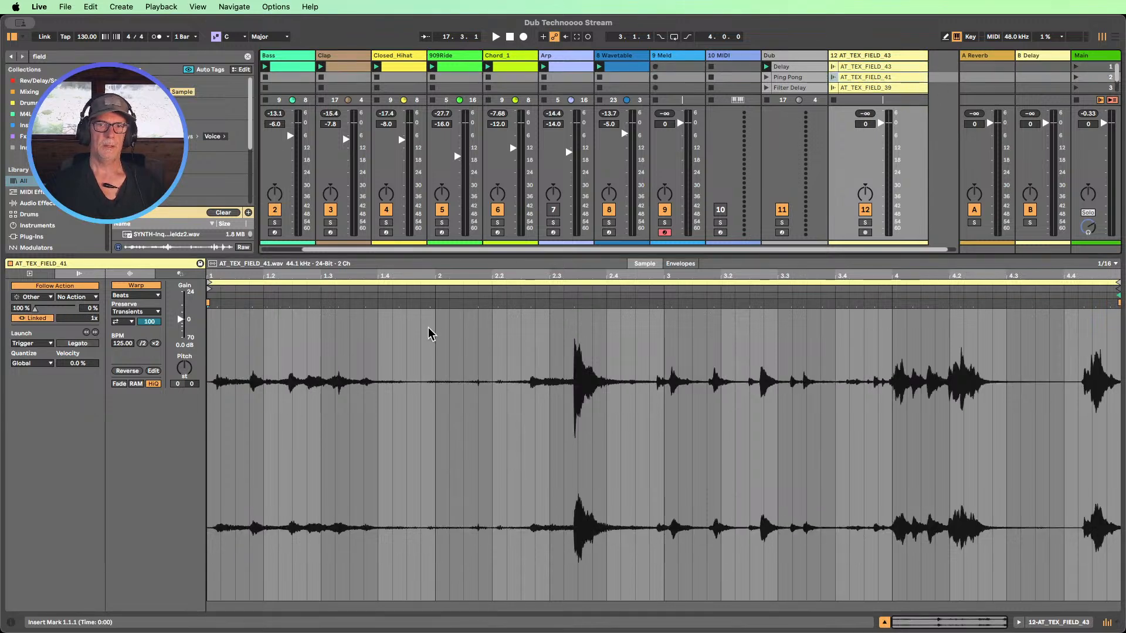
pyautogui.moveTo(430, 329)
pyautogui.mouseDown()
pyautogui.moveTo(666, 334)
pyautogui.moveTo(437, 329)
pyautogui.mouseUp()
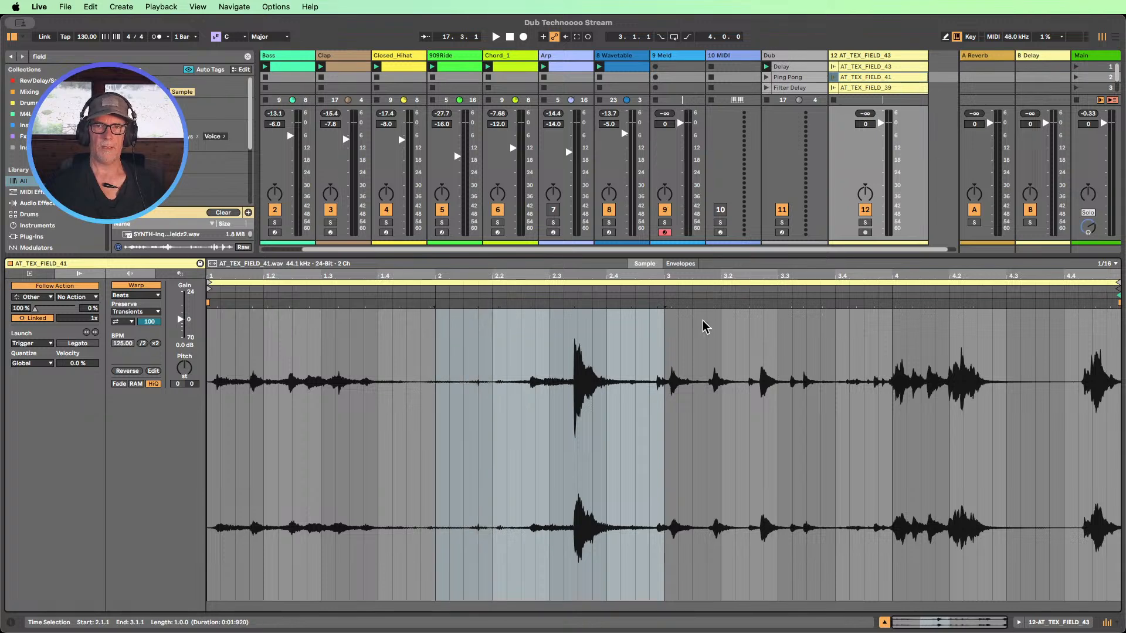
pyautogui.moveTo(666, 327); pyautogui.dragTo(890, 334)
pyautogui.press('super+l')
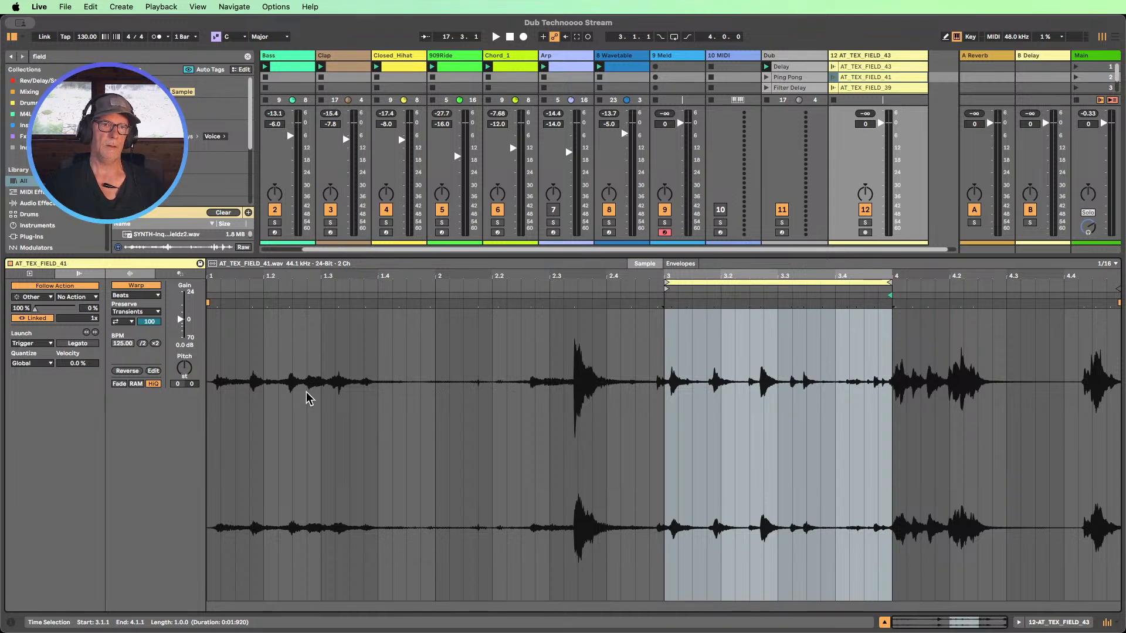
pyautogui.click(139, 372)
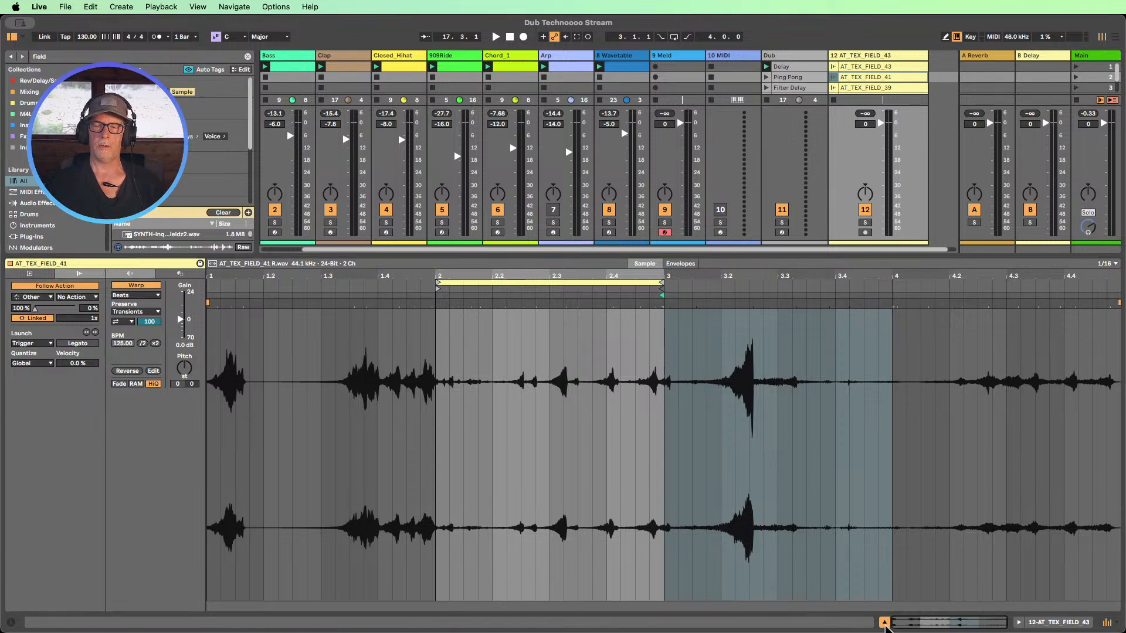
pyautogui.click(884, 623)
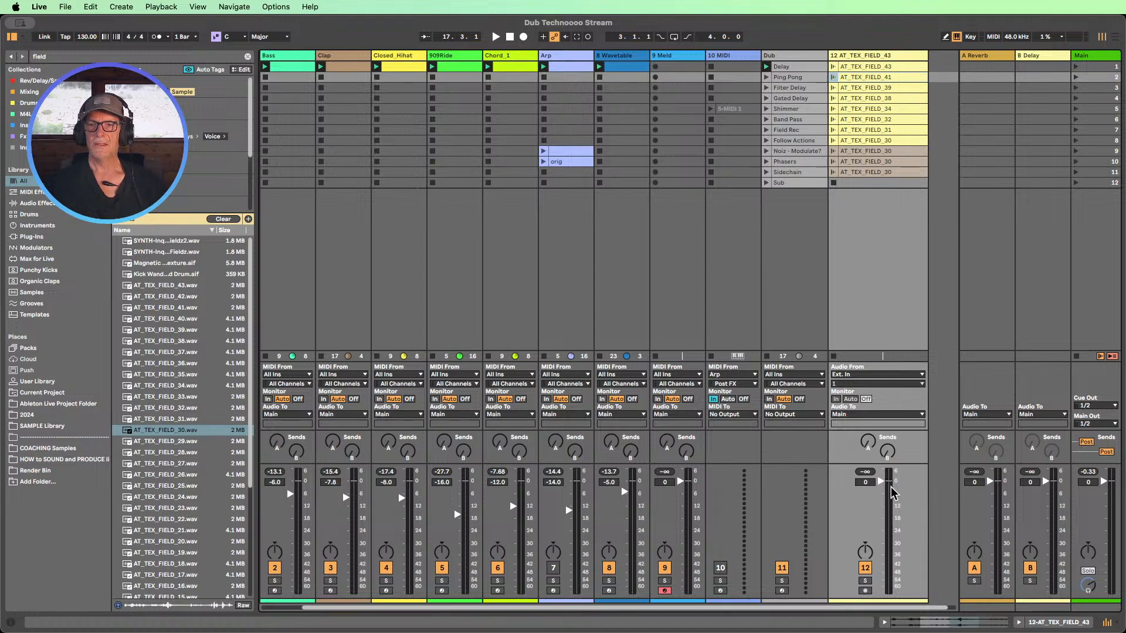
# - Launch the AT_TEX_FIELD_43 clip and set track 12's volume to -6.0 dB, hiding the browser
pyautogui.moveTo(884, 485); pyautogui.dragTo(883, 498)
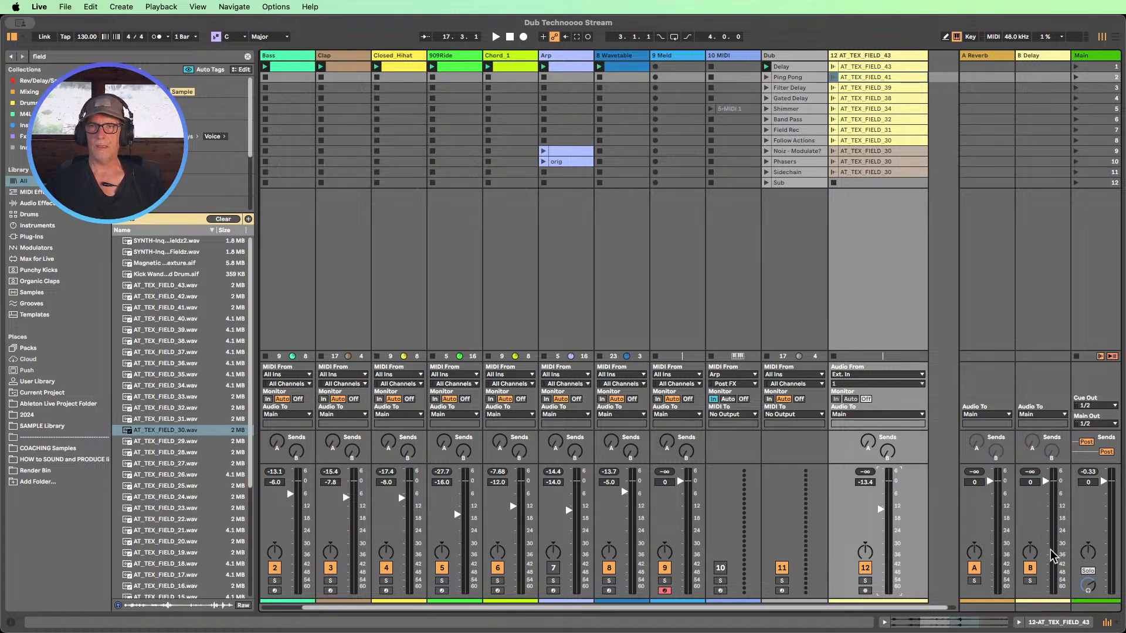
pyautogui.click(838, 77)
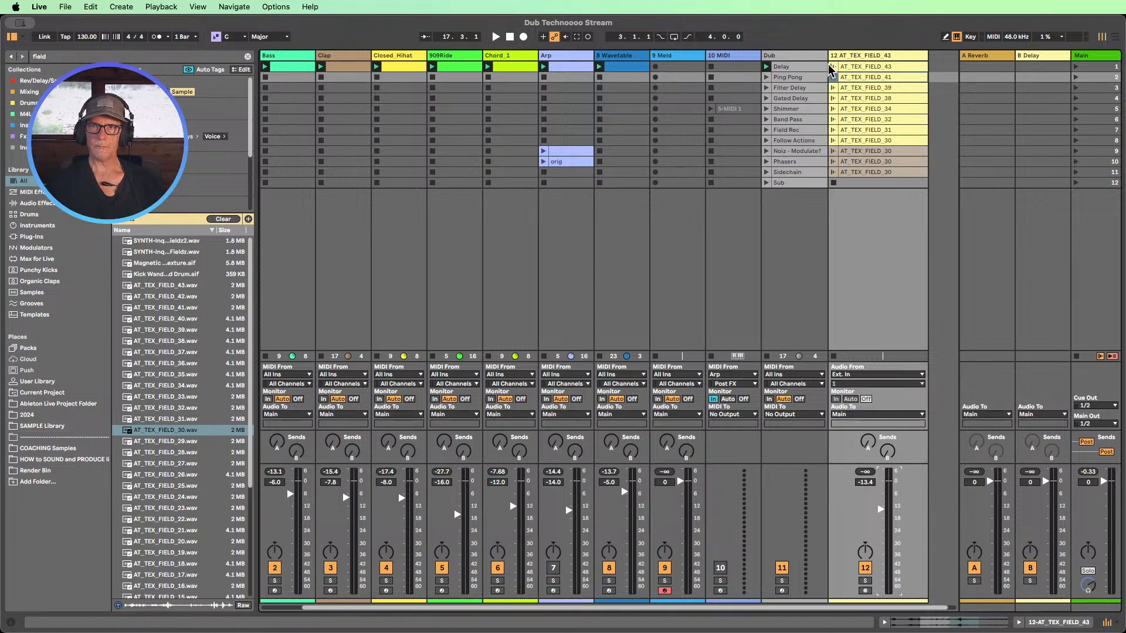
pyautogui.click(832, 69)
pyautogui.moveTo(865, 482); pyautogui.dragTo(865, 470)
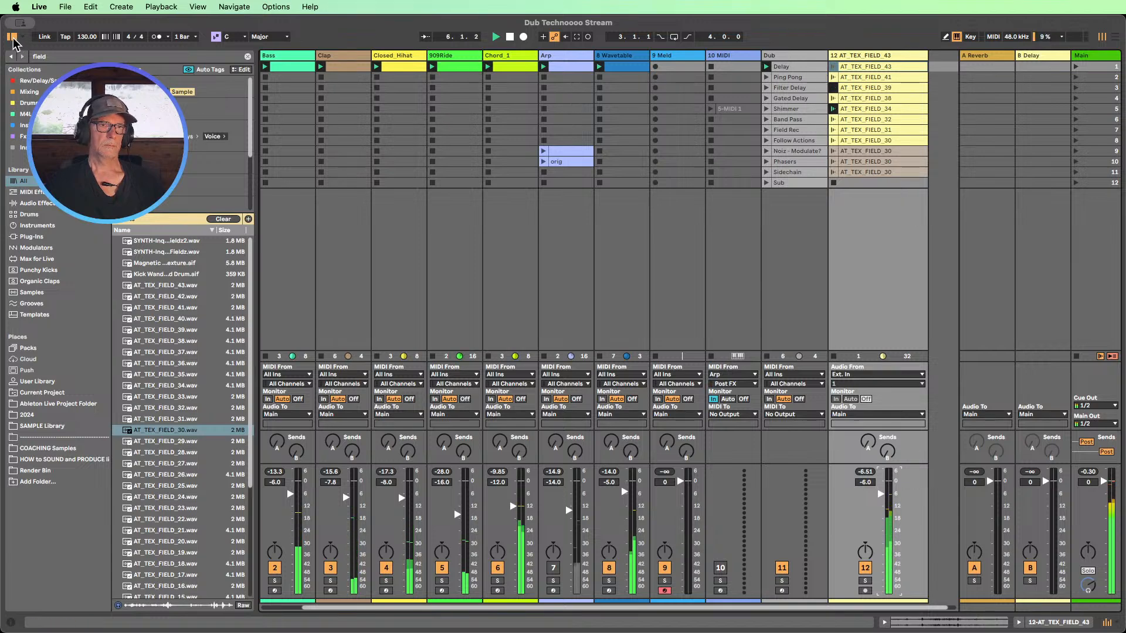
pyautogui.press('super+alt+b')
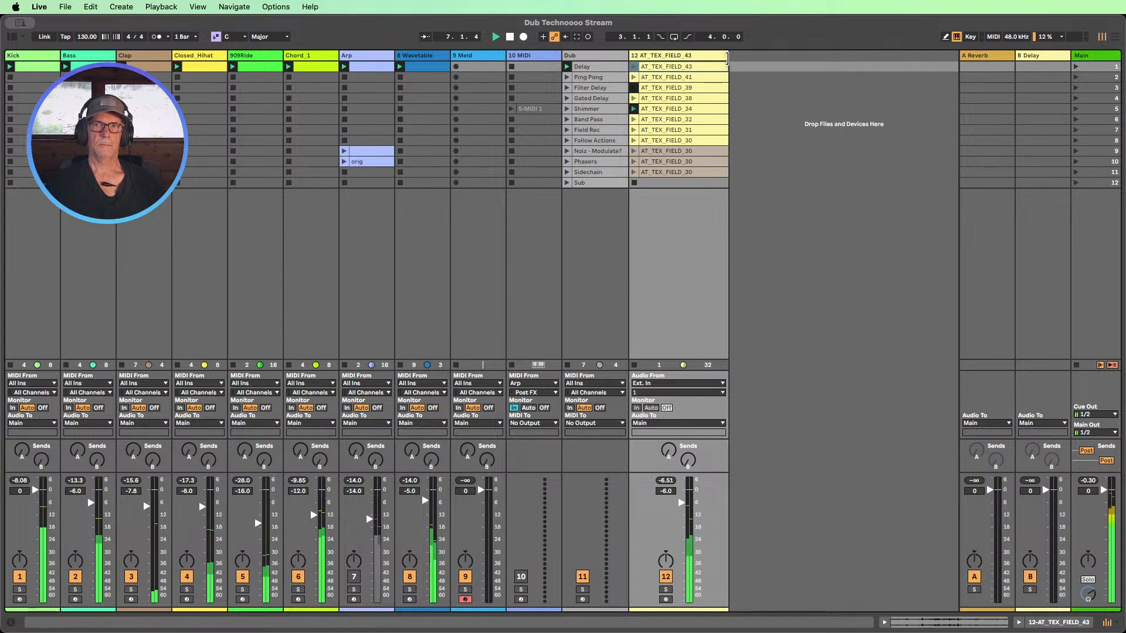
# - Narrow track 12 to make its column slimmer and lower its volume to -7.2 dB
pyautogui.moveTo(726, 55); pyautogui.dragTo(693, 54)
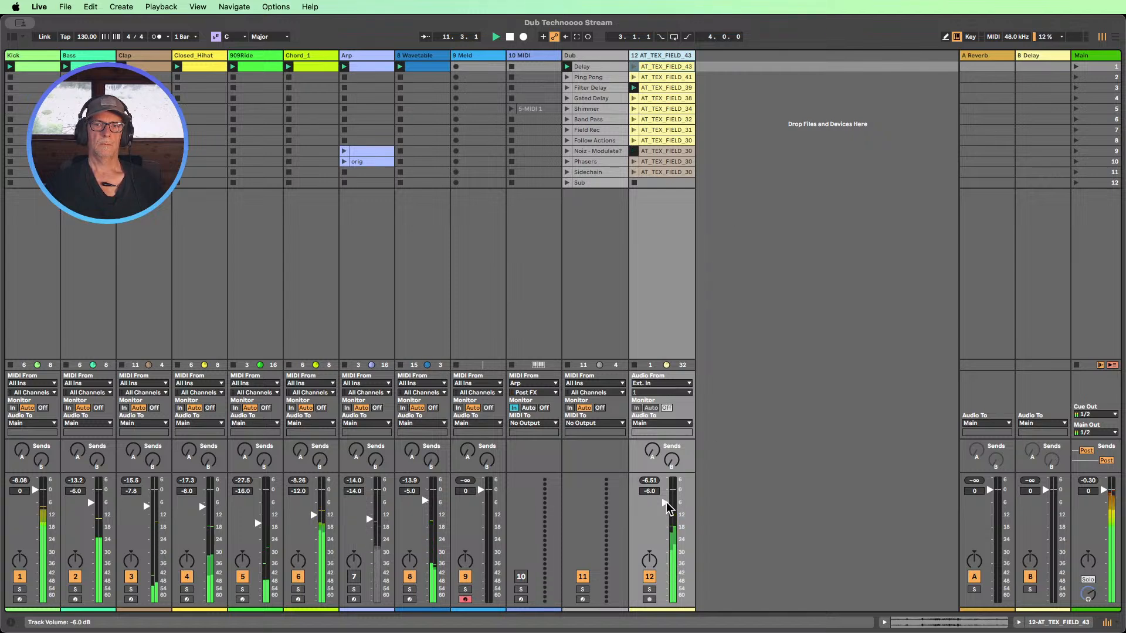
pyautogui.moveTo(666, 503); pyautogui.dragTo(666, 506)
# - Lower the gain of the AT_TEX_FIELD_30 clip in scene 9 to -8.0 dB and set track 12's volume to -7.8 dB
pyautogui.doubleClick(663, 151)
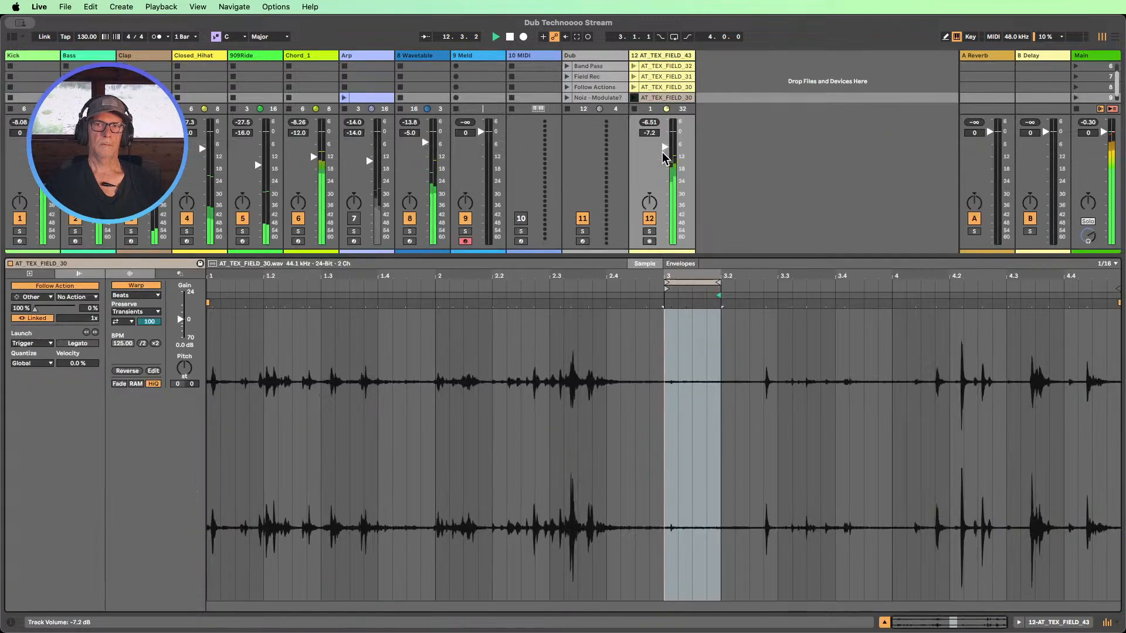
pyautogui.moveTo(181, 319); pyautogui.dragTo(181, 327)
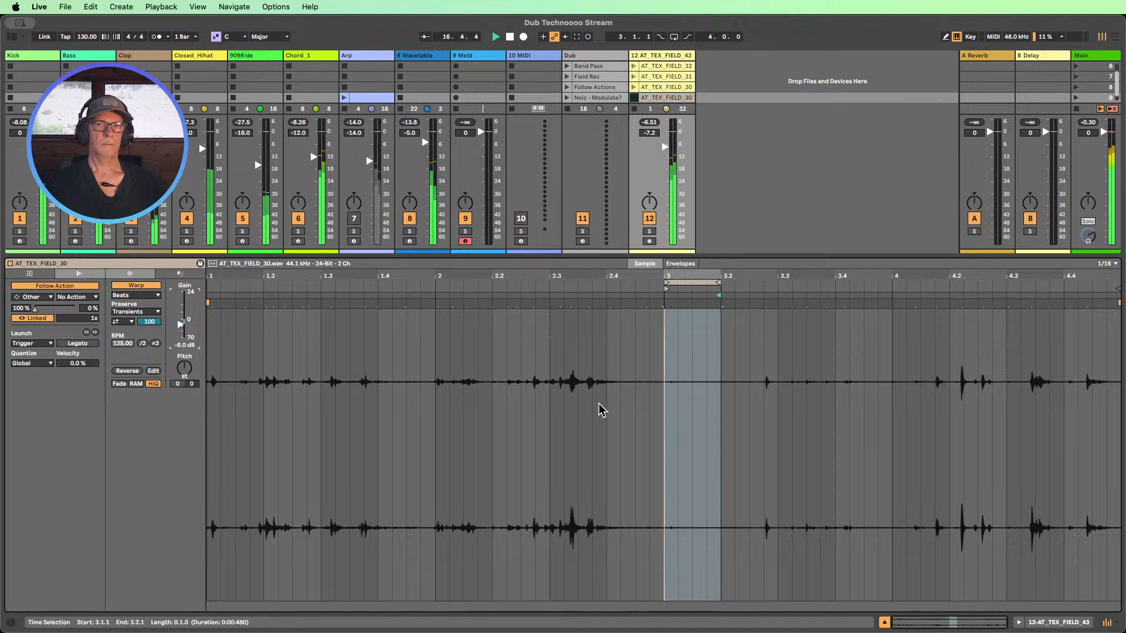
pyautogui.click(884, 622)
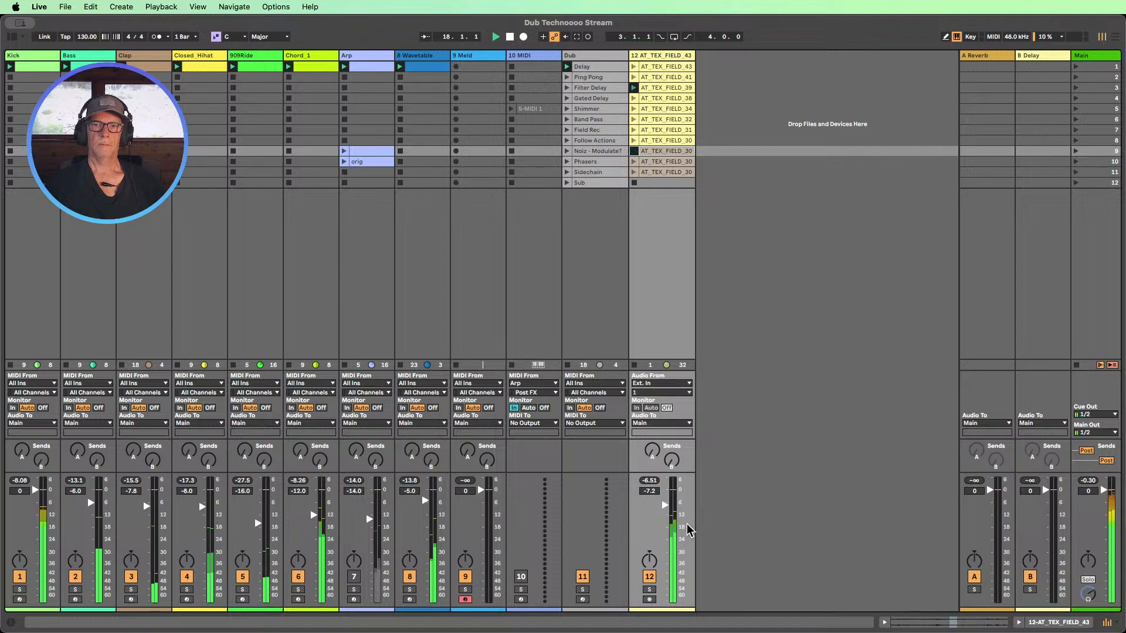
pyautogui.moveTo(663, 512); pyautogui.dragTo(663, 515)
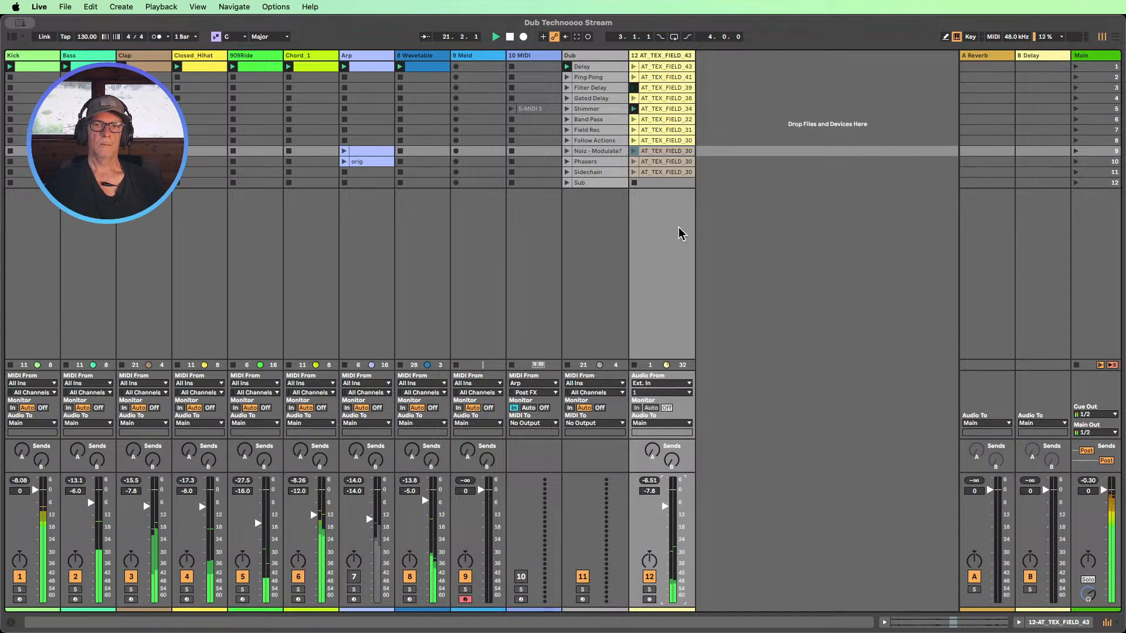
pyautogui.doubleClick(660, 157)
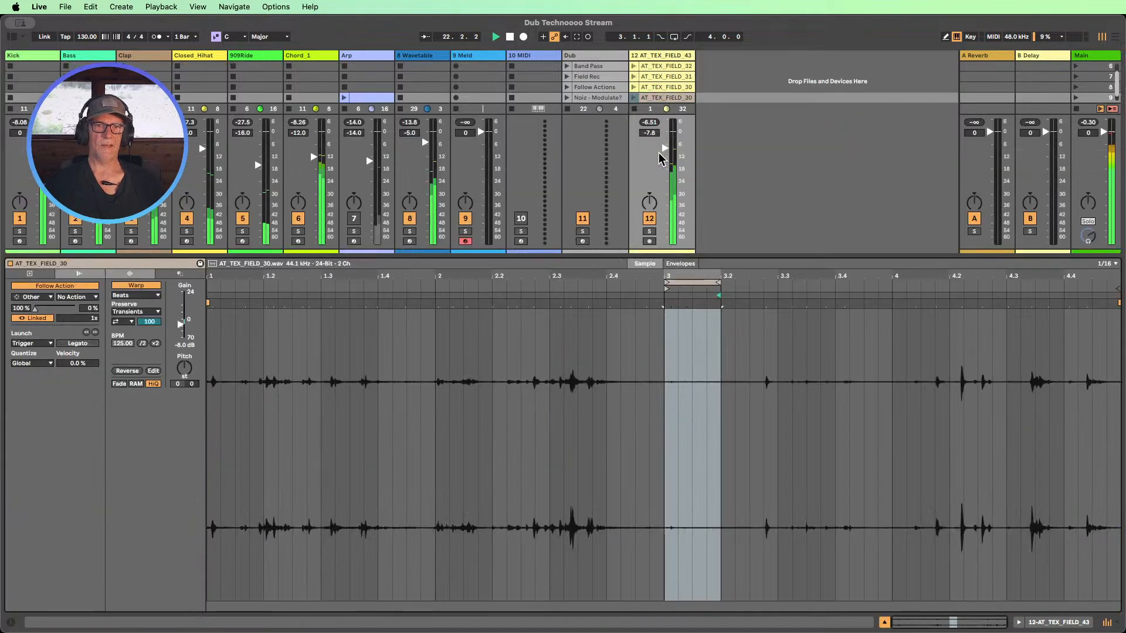
pyautogui.click(884, 621)
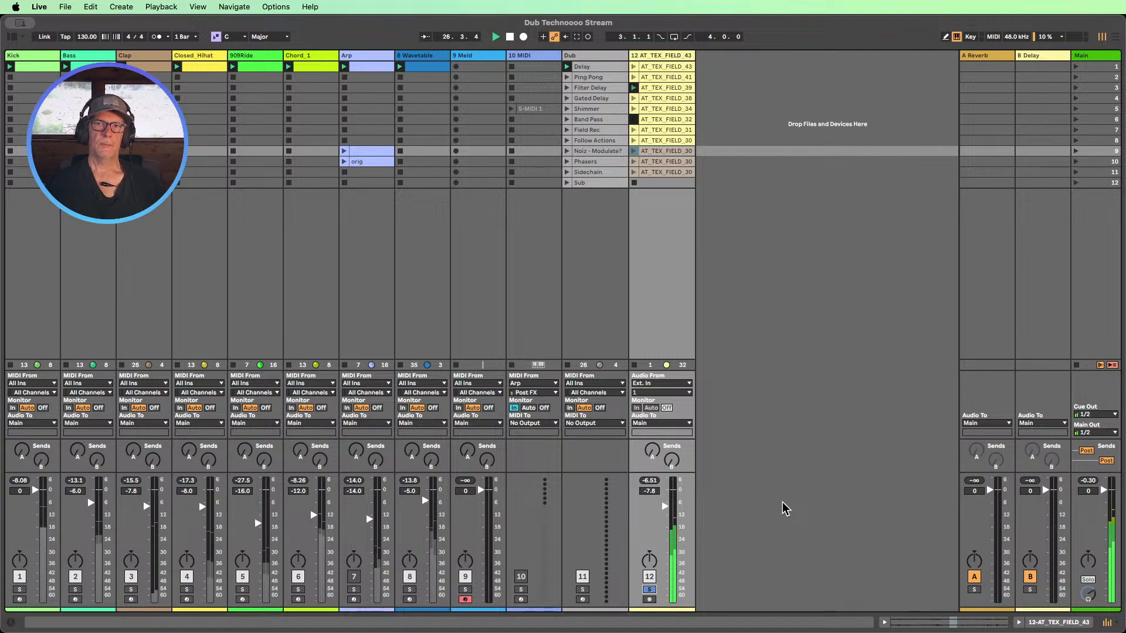
# - Set the AT_TEX_FIELD_32 clip's gain to -8.0 dB and loop it from 2.4.1 to 3.2.1, then hide the clip view
pyautogui.doubleClick(662, 120)
pyautogui.moveTo(181, 318); pyautogui.dragTo(180, 326)
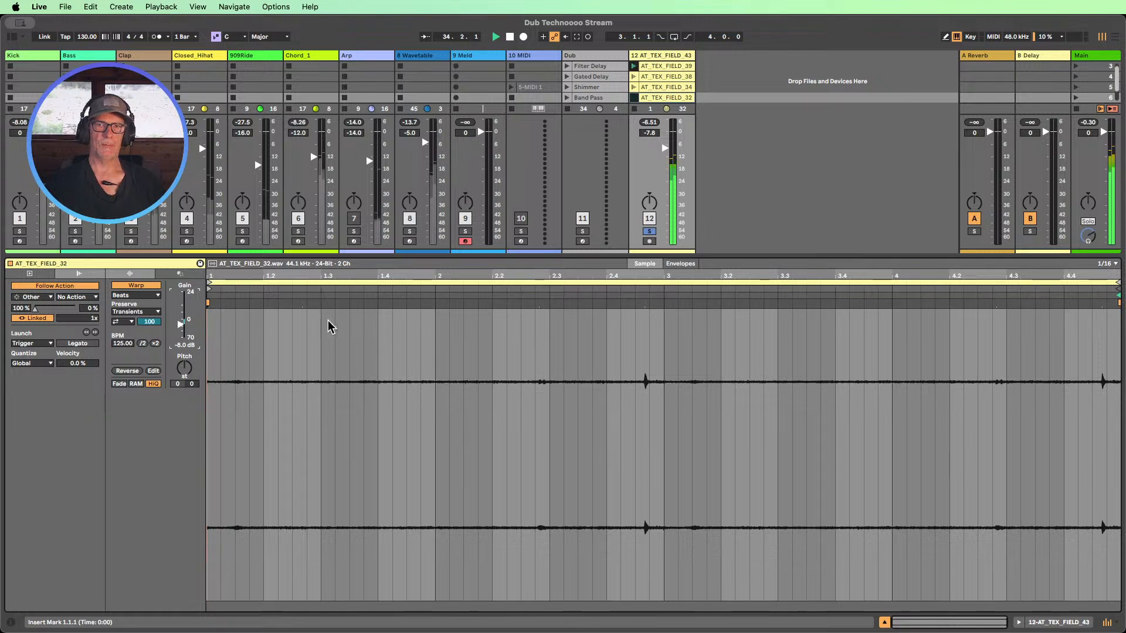
pyautogui.moveTo(423, 347)
pyautogui.mouseDown()
pyautogui.moveTo(324, 340)
pyautogui.moveTo(433, 340)
pyautogui.mouseUp()
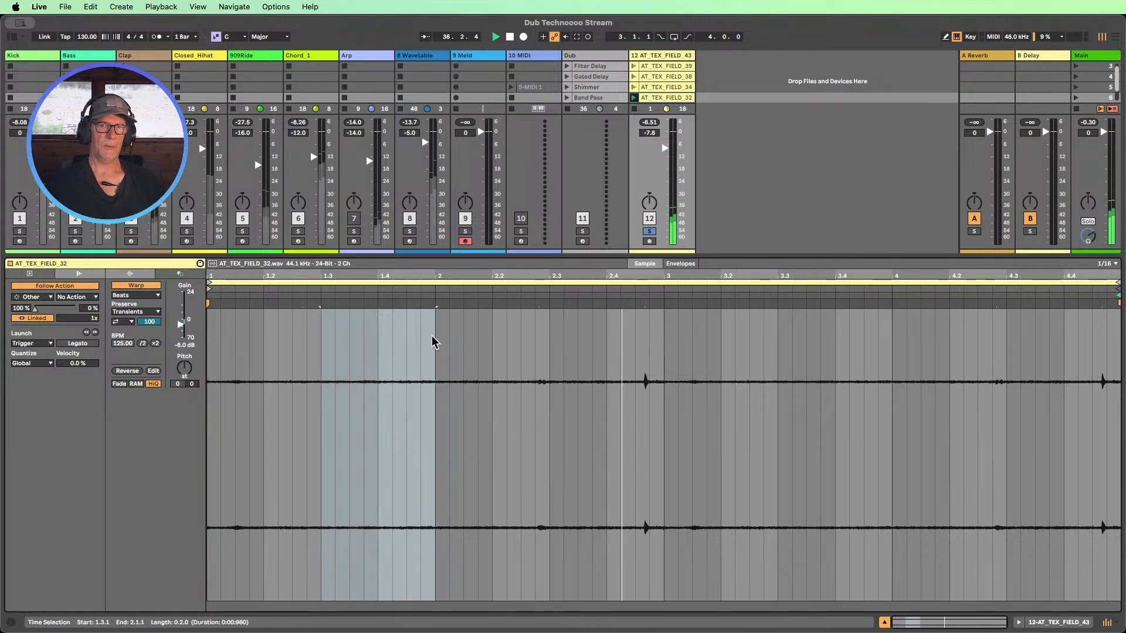
pyautogui.moveTo(607, 338); pyautogui.dragTo(721, 346)
pyautogui.press('super+l')
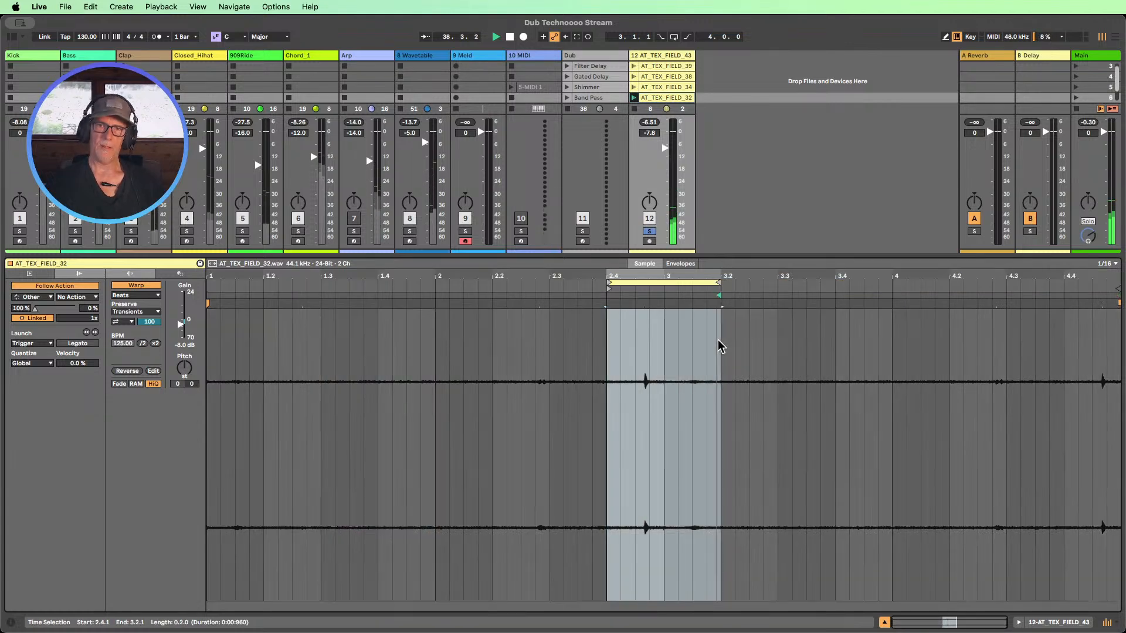
pyautogui.click(886, 623)
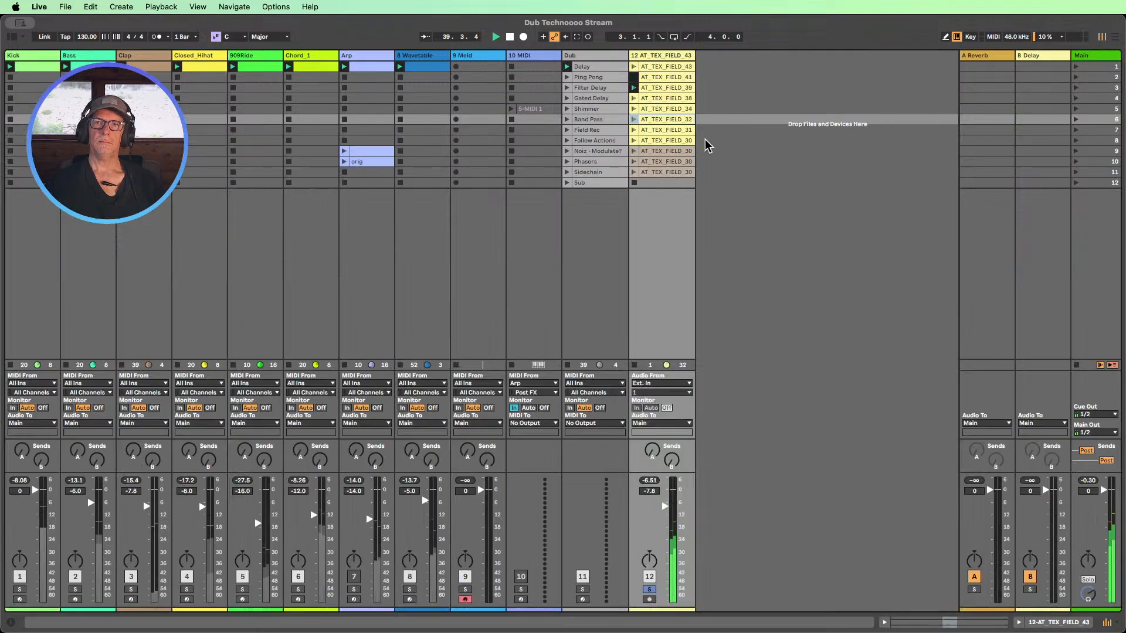
# - Set the AT_TEX_FIELD_39 clip's gain to -8.0 dB and loop it from 1.3.1 to 2.1.1, then hide the clip view
pyautogui.doubleClick(672, 93)
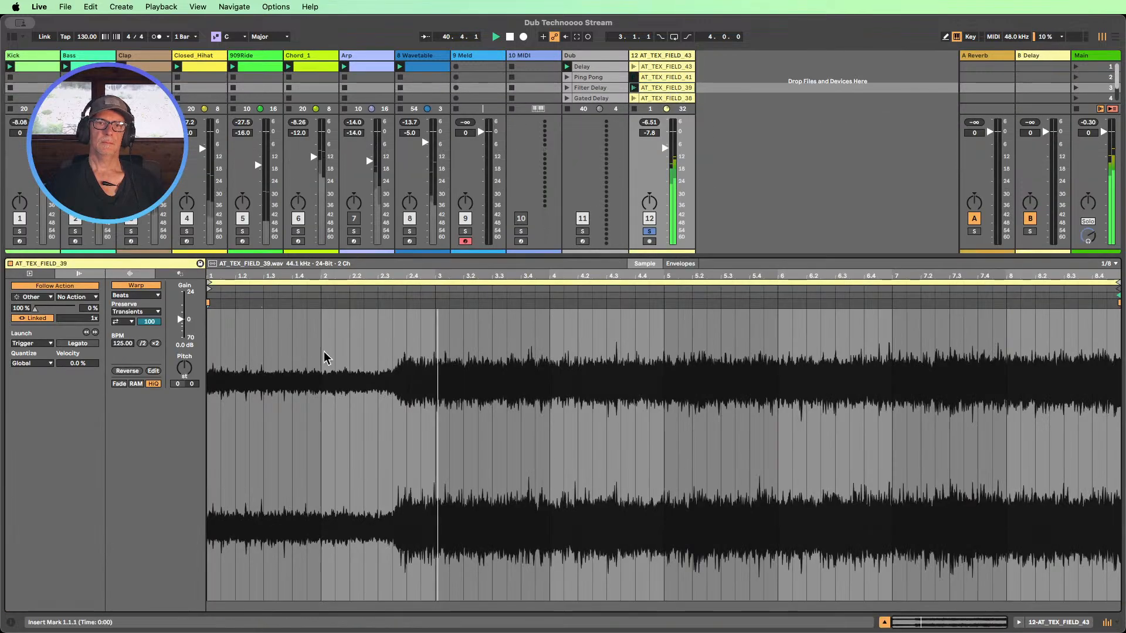
pyautogui.moveTo(182, 339); pyautogui.dragTo(182, 357)
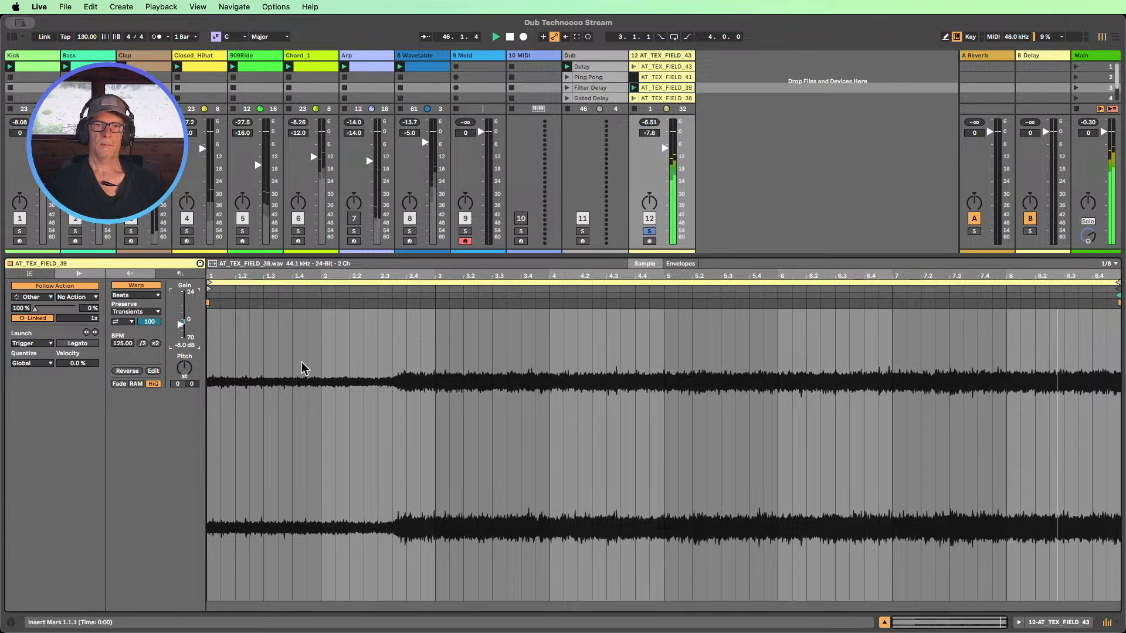
pyautogui.moveTo(320, 352); pyautogui.dragTo(262, 344)
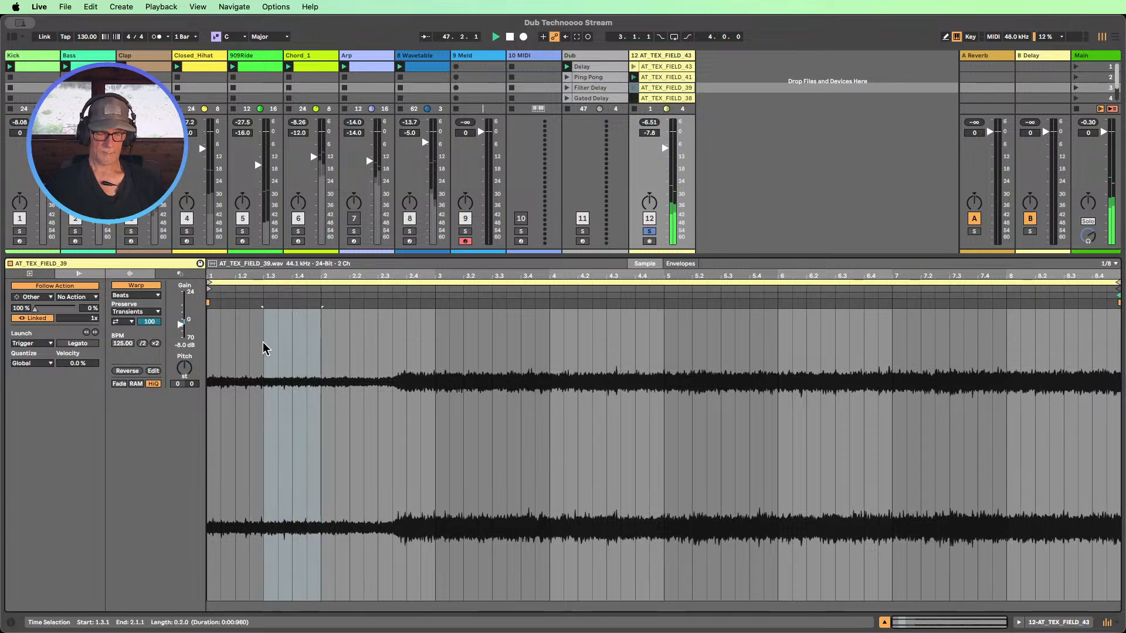
pyautogui.press('super+l')
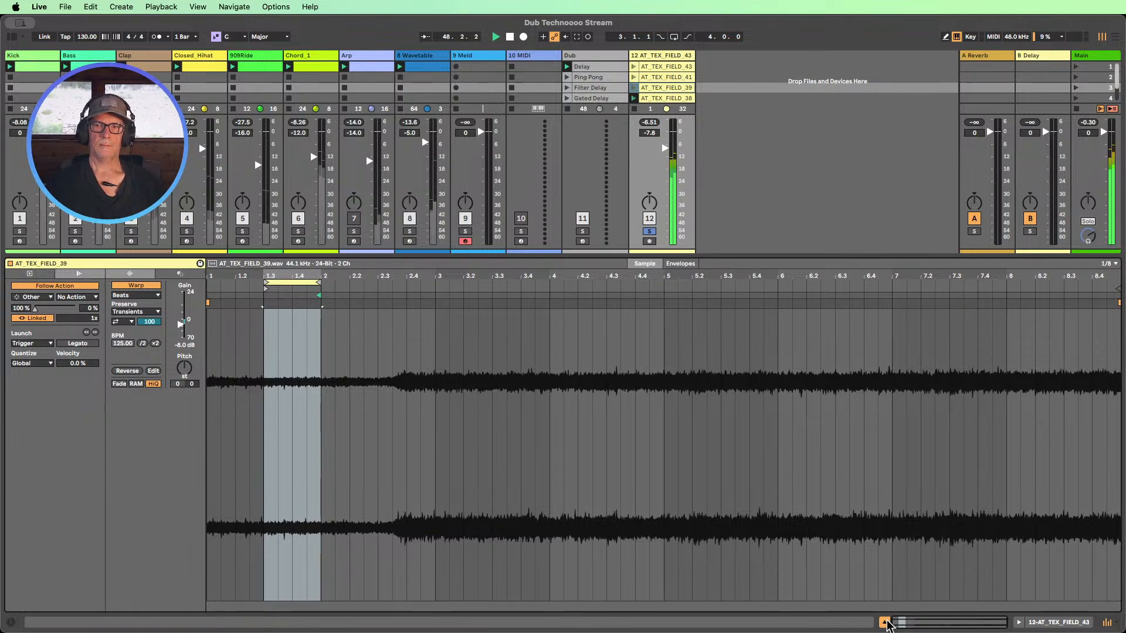
pyautogui.click(885, 623)
# - Lower the AT_TEX_FIELD_38 clip's gain to -9.0 dB and hide the clip view
pyautogui.doubleClick(674, 99)
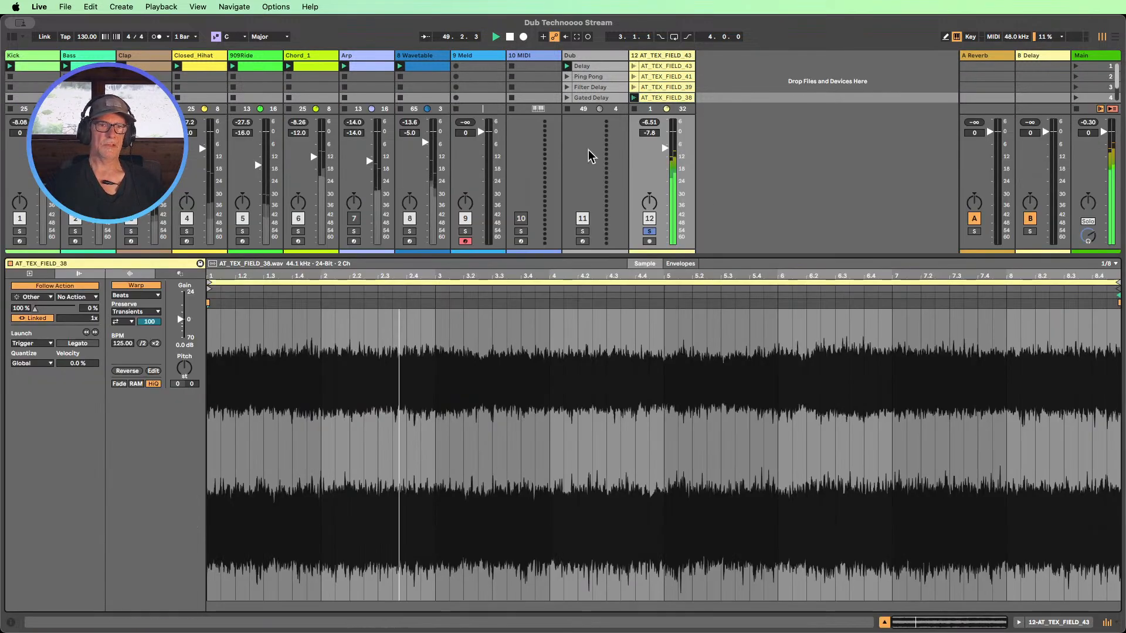
pyautogui.moveTo(180, 321); pyautogui.dragTo(181, 325)
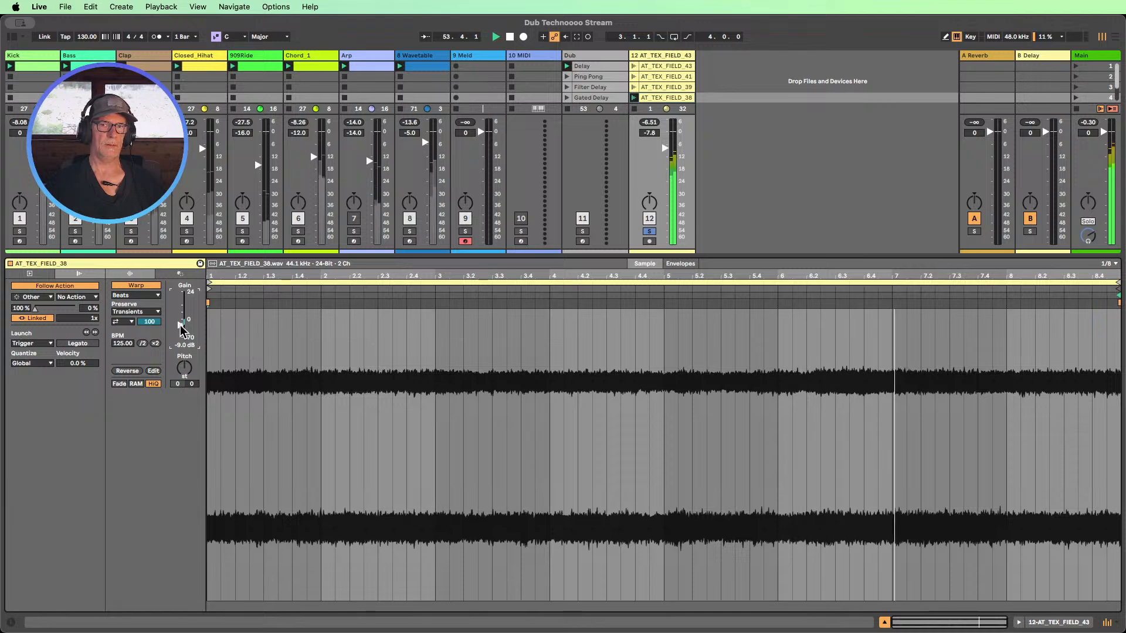
pyautogui.click(883, 623)
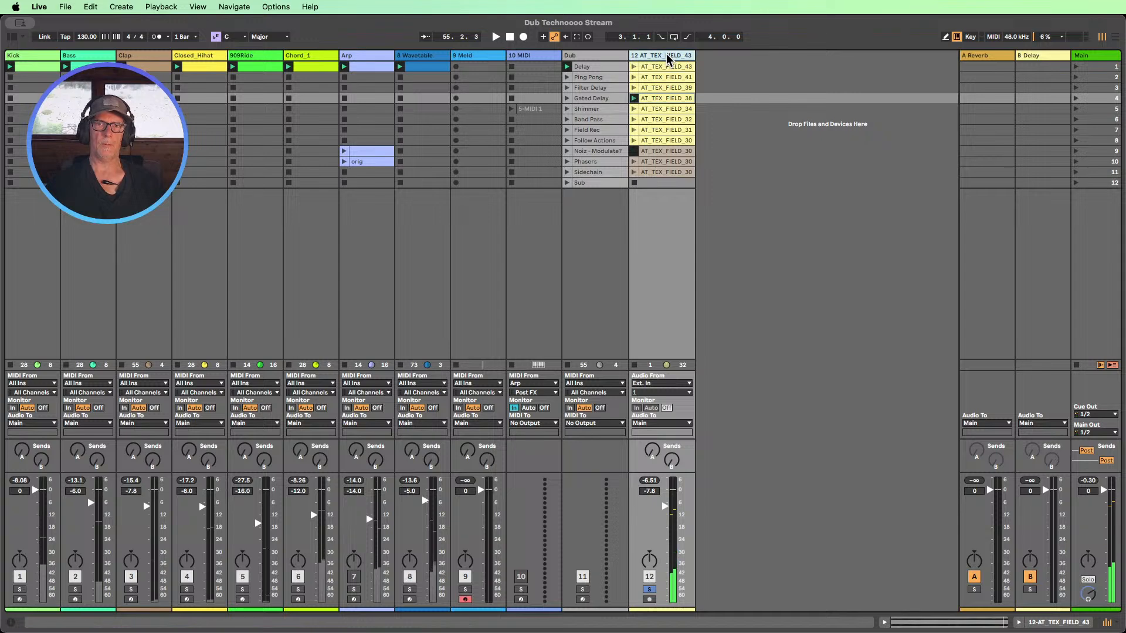
# - Add an audio track after track 12 that receives track 12's audio with monitoring set to In, and unsolo track 12
pyautogui.press('super+t')
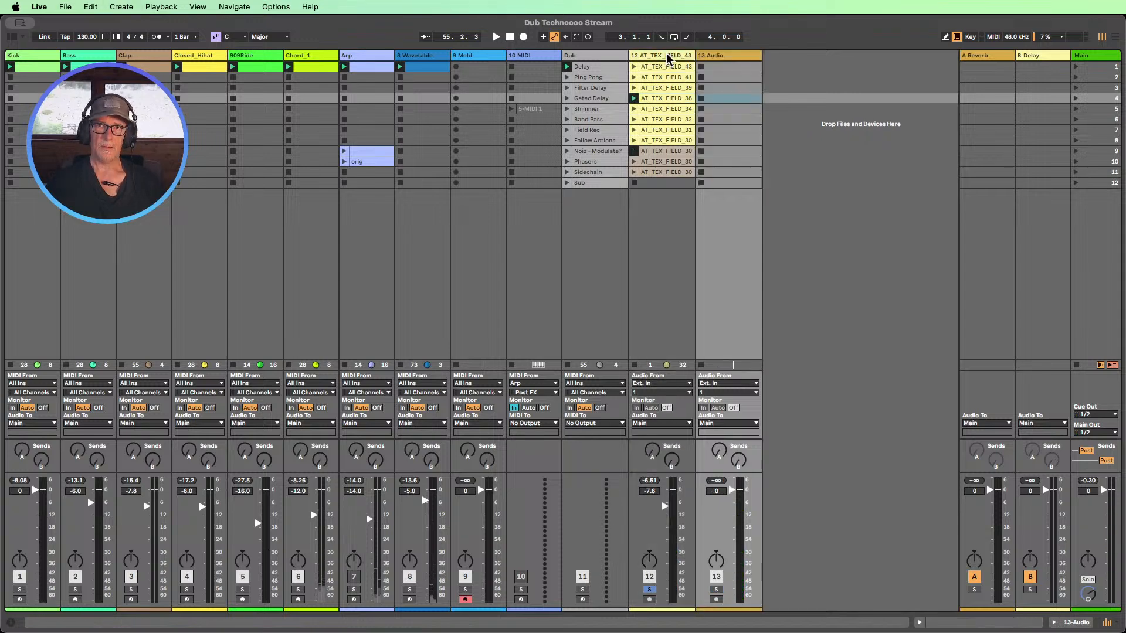
pyautogui.click(730, 384)
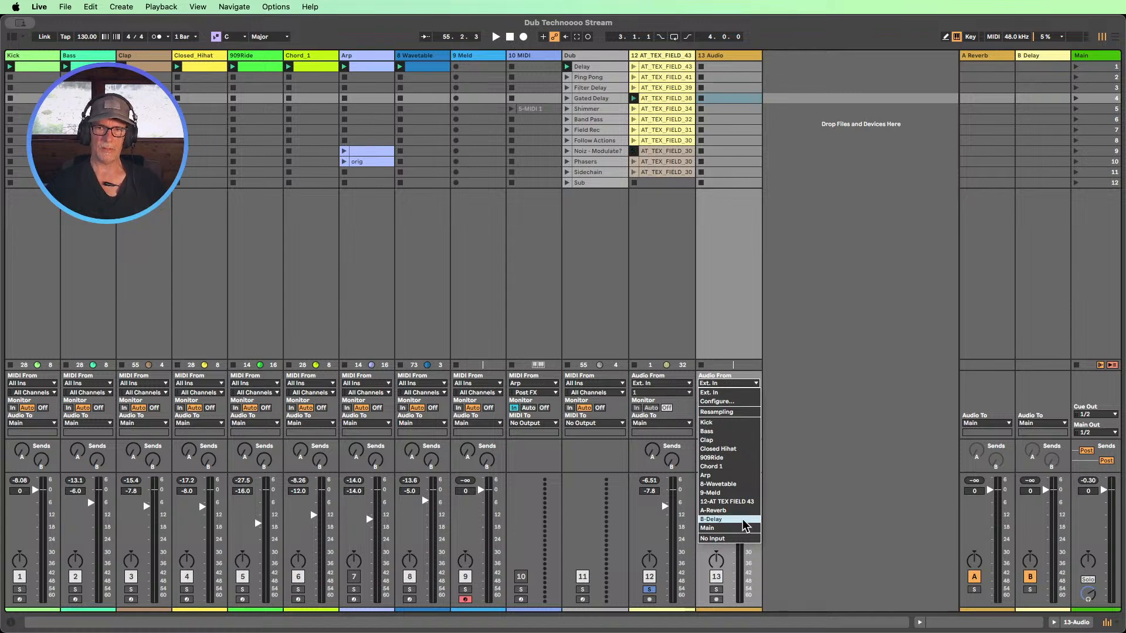
pyautogui.click(727, 502)
pyautogui.click(703, 408)
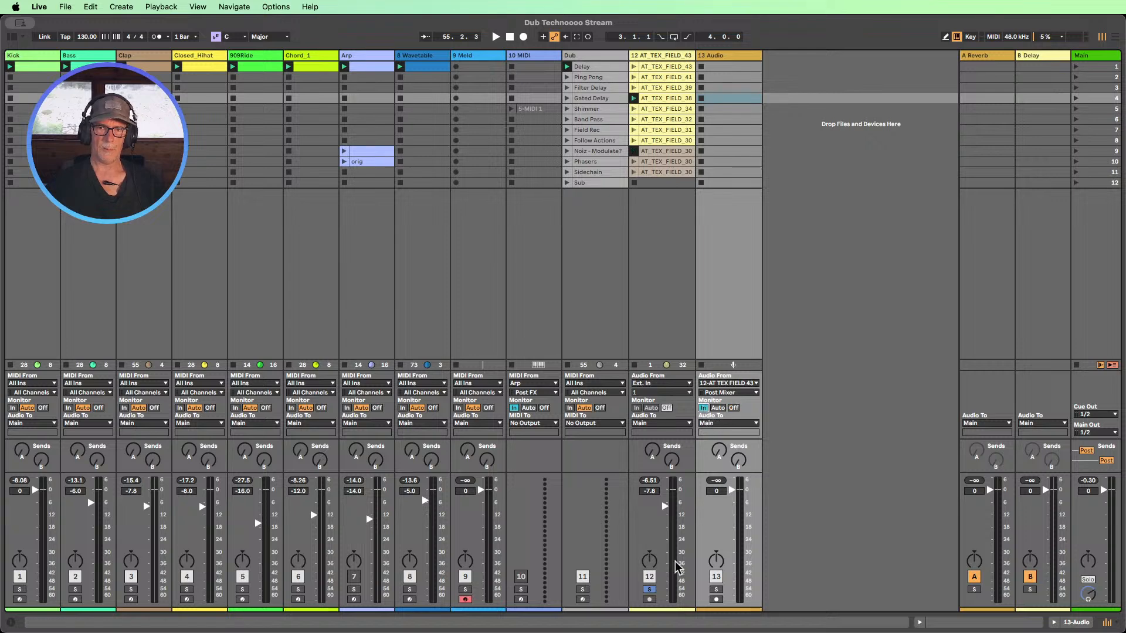
pyautogui.click(649, 590)
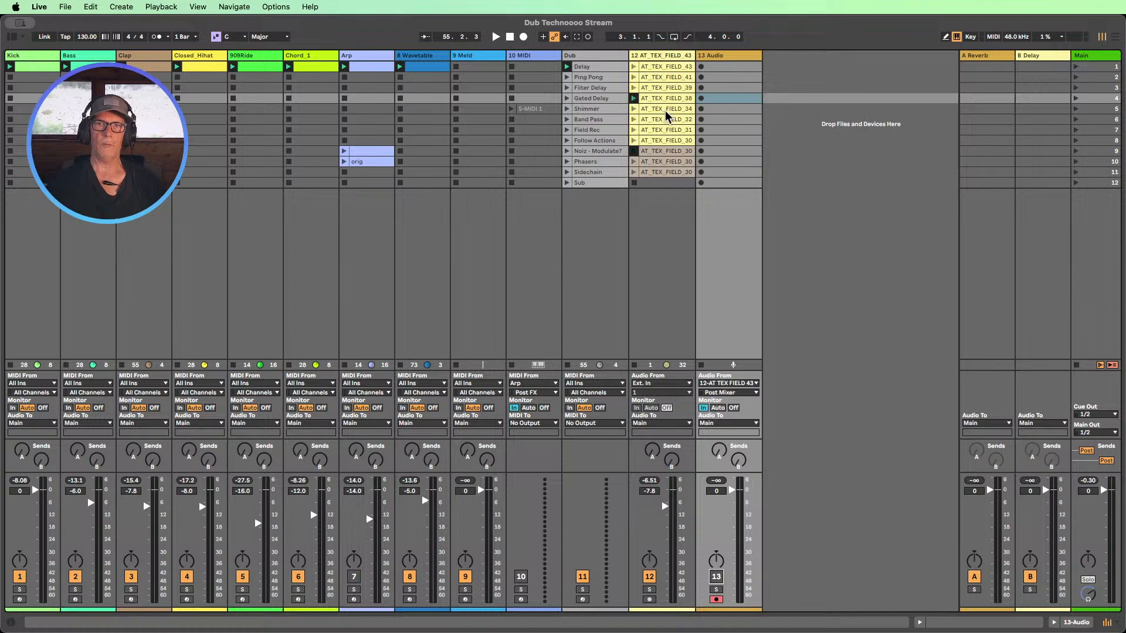
# - Record track 12's output into the first slot of track 13, end the recording and stop track 12's clips
pyautogui.click(701, 66)
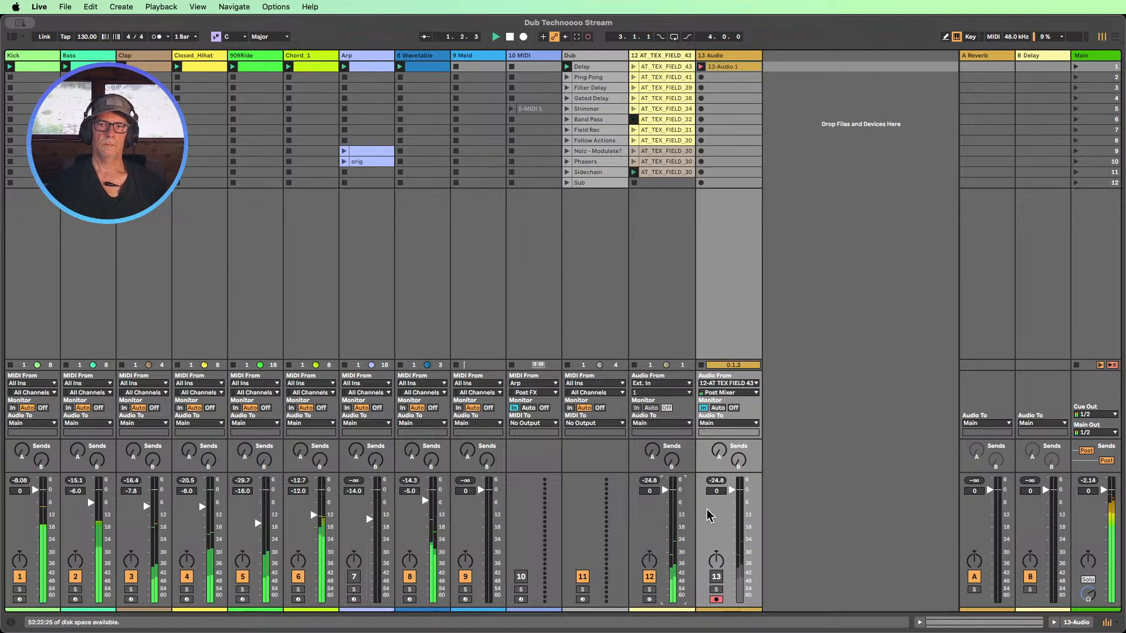
pyautogui.doubleClick(718, 66)
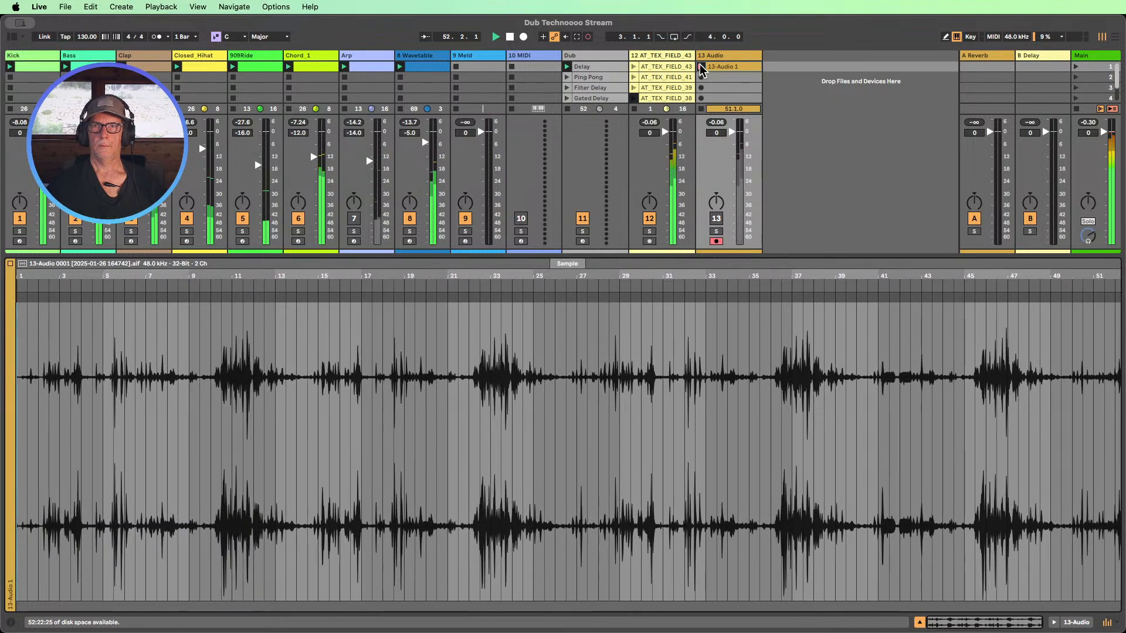
pyautogui.click(702, 67)
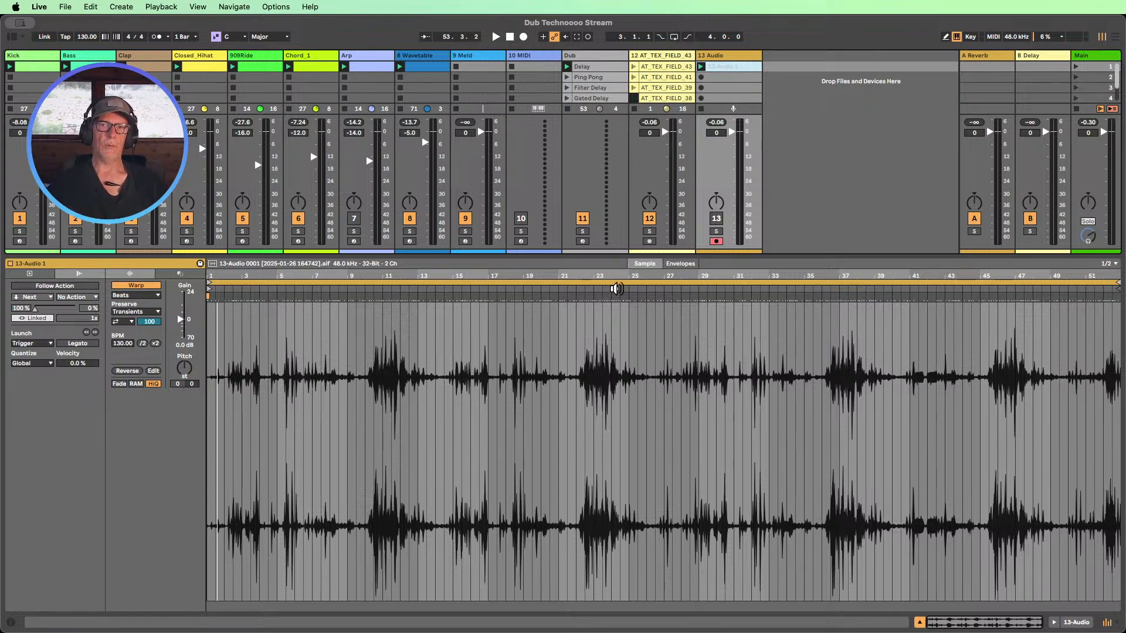
pyautogui.click(632, 107)
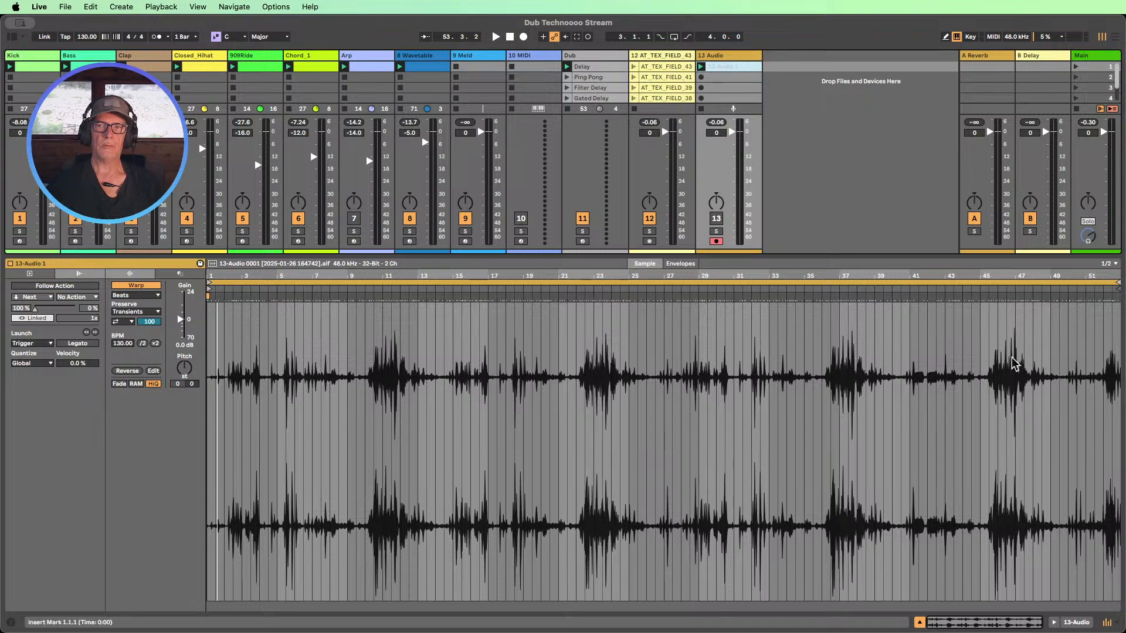
# - Loop the recorded clip on track 13 from 49.1.1 to 51.1.1, then hide the clip view
pyautogui.moveTo(1049, 326); pyautogui.dragTo(1103, 327)
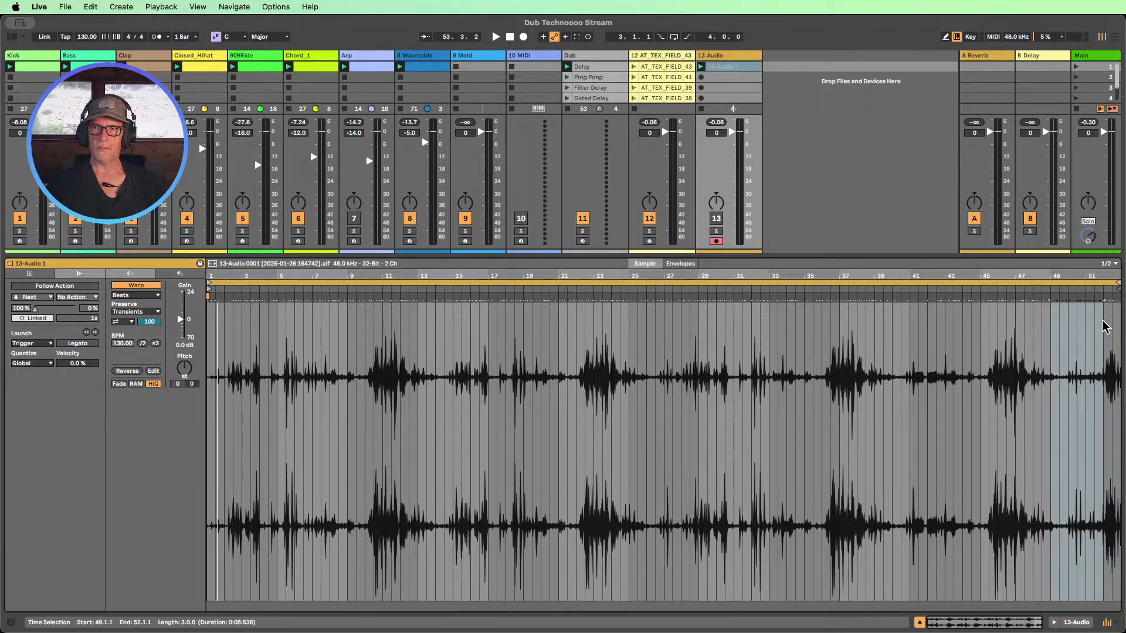
pyautogui.moveTo(1112, 276); pyautogui.dragTo(1112, 322)
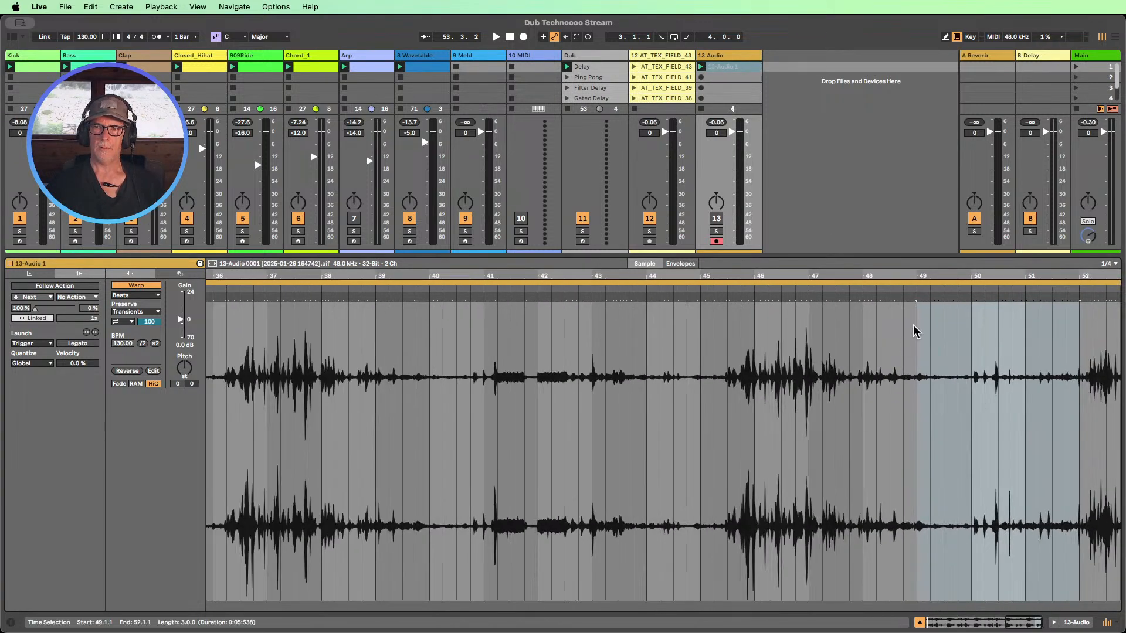
pyautogui.moveTo(922, 334); pyautogui.dragTo(1026, 346)
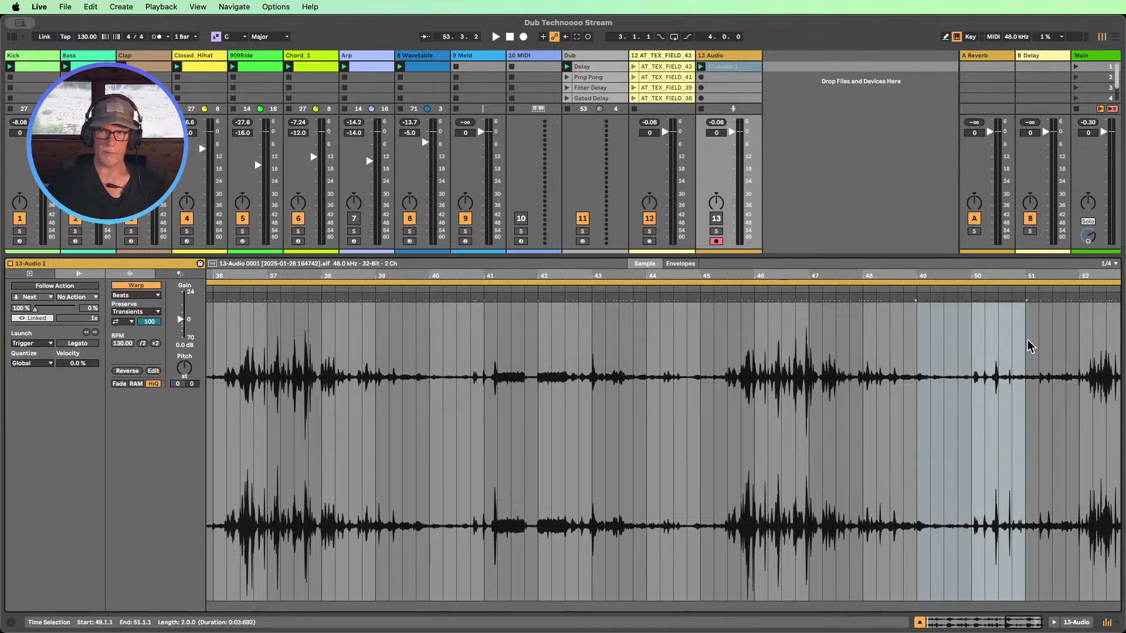
pyautogui.press('super+l')
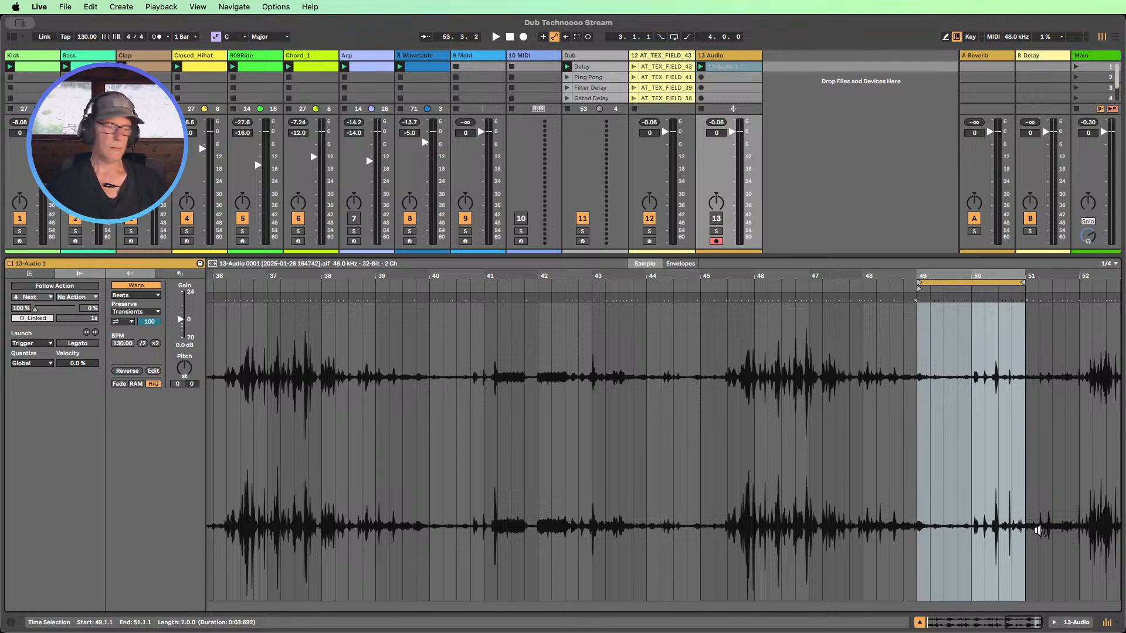
pyautogui.click(920, 622)
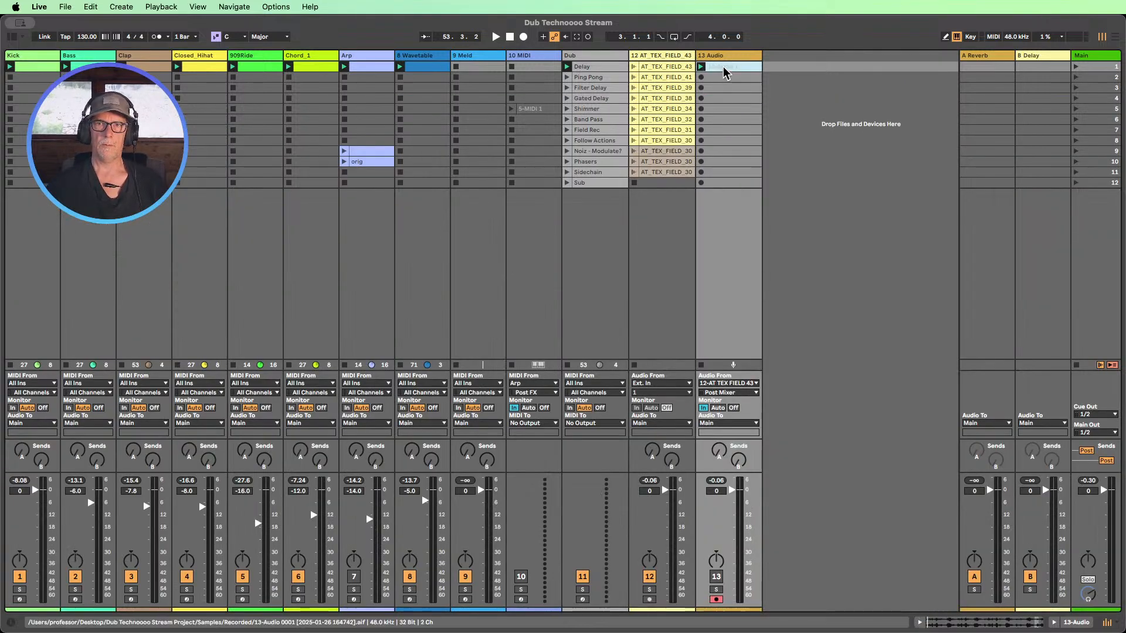
# - Set track 13's audio input to No Input and move the track directly after the 8 Wavetable track
pyautogui.click(742, 389)
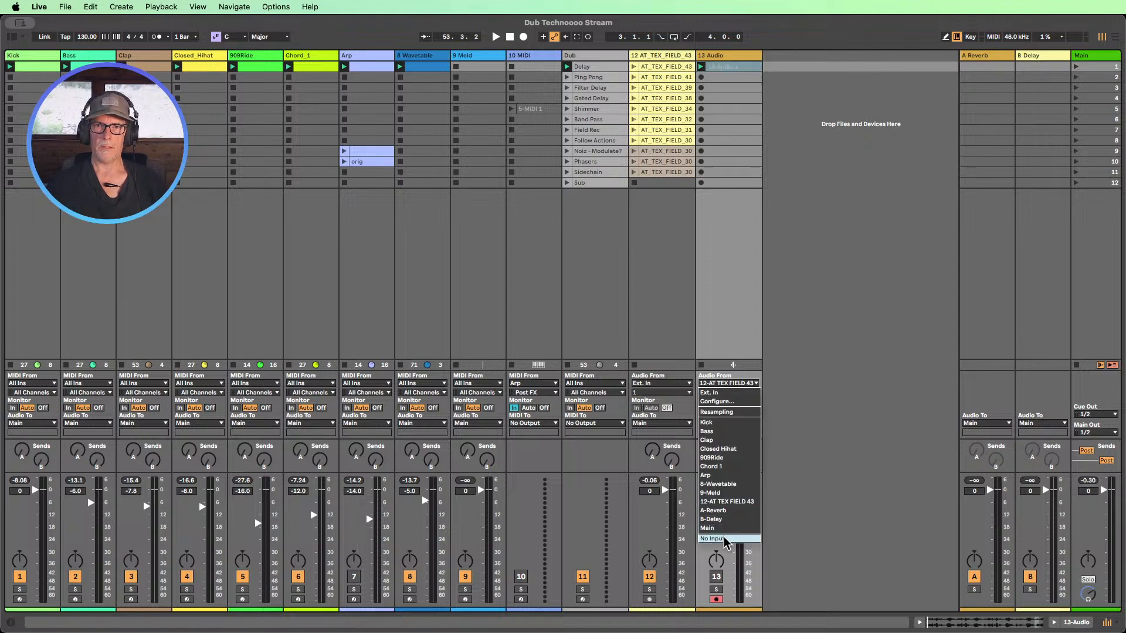
pyautogui.click(726, 551)
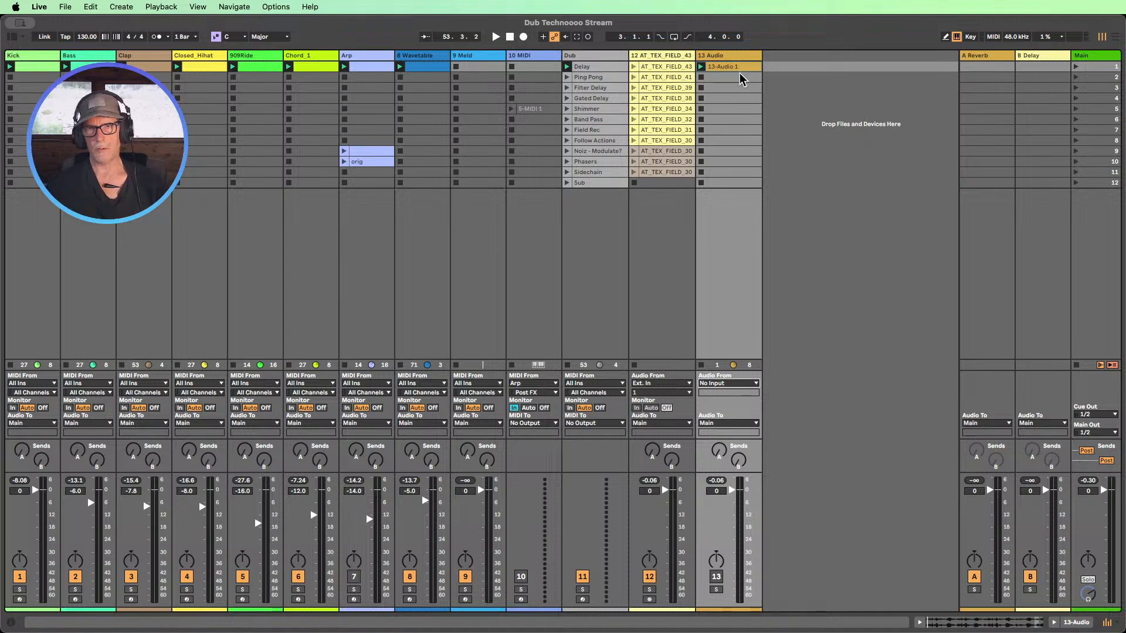
pyautogui.click(726, 59)
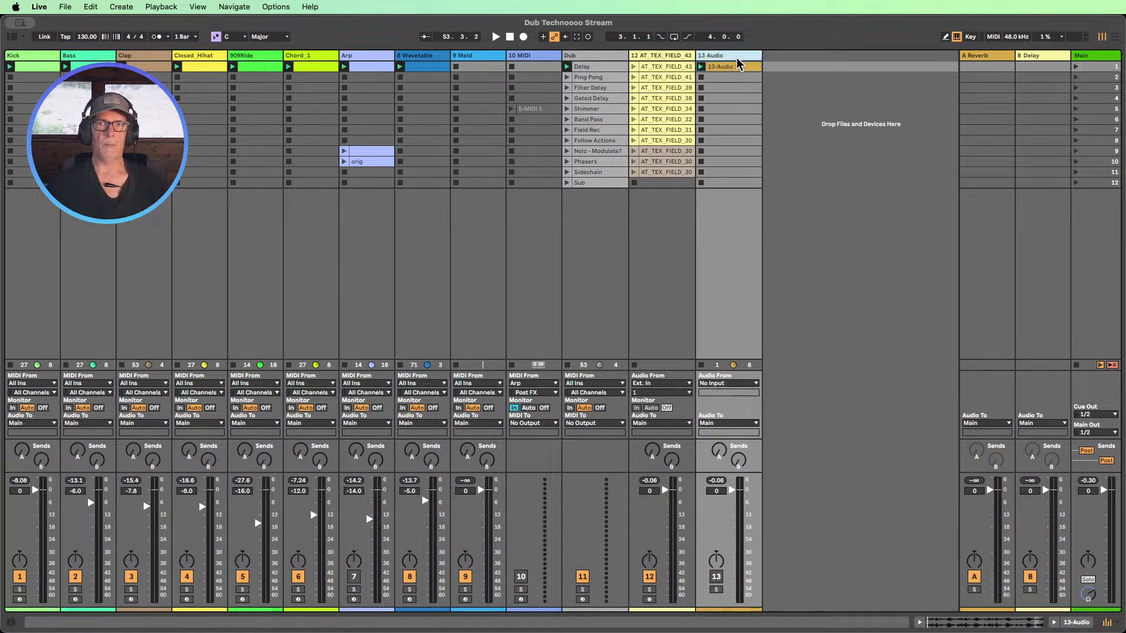
pyautogui.moveTo(610, 65); pyautogui.dragTo(502, 53)
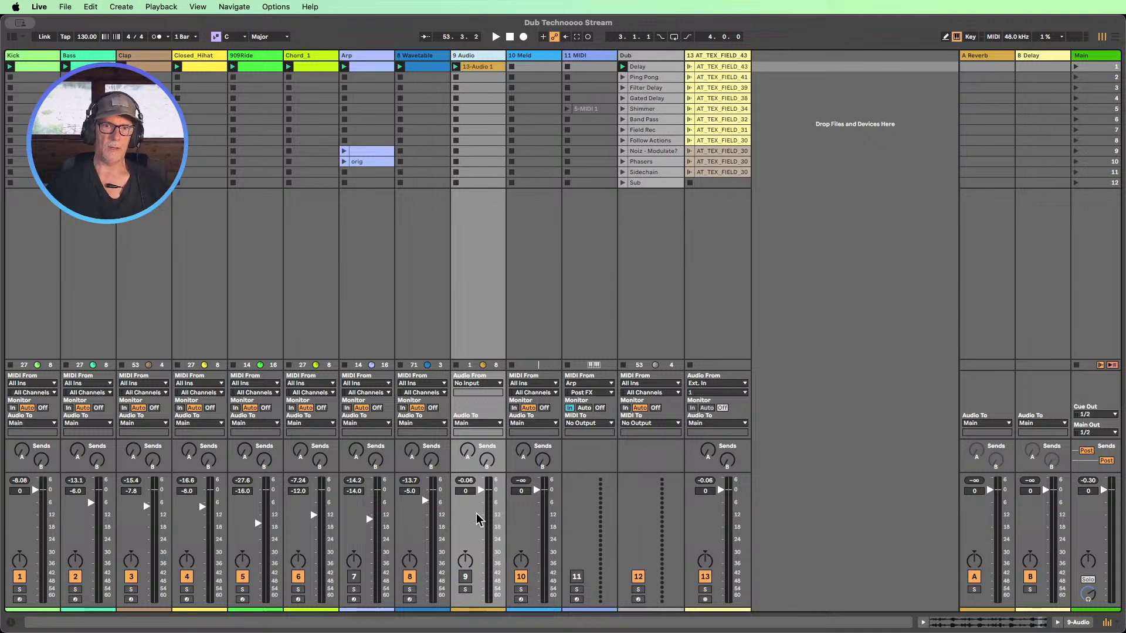
# - Activate track 9 and deactivate track 13, then view the recorded clip's waveform on track 9 and hide the clip view
pyautogui.click(466, 577)
pyautogui.click(705, 576)
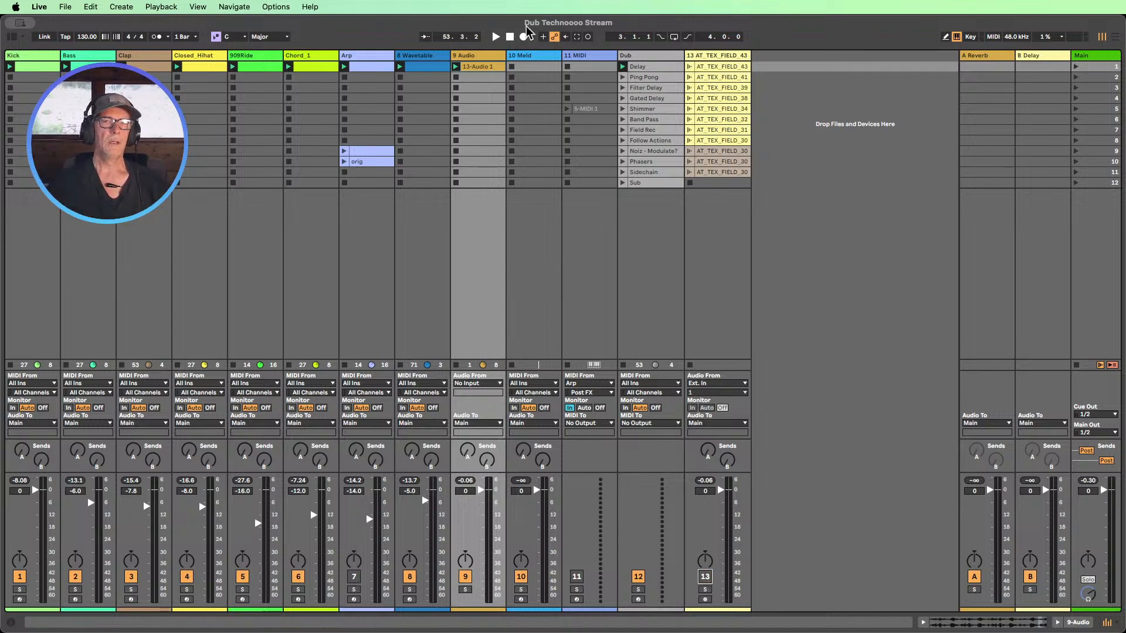
pyautogui.doubleClick(488, 68)
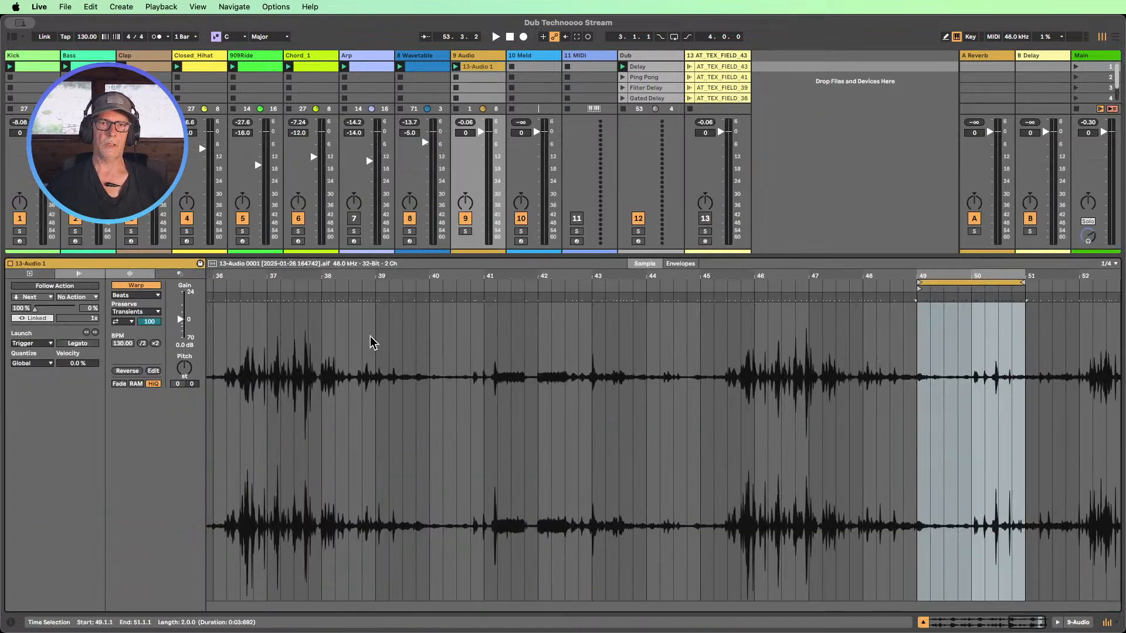
pyautogui.moveTo(412, 278); pyautogui.dragTo(853, 309)
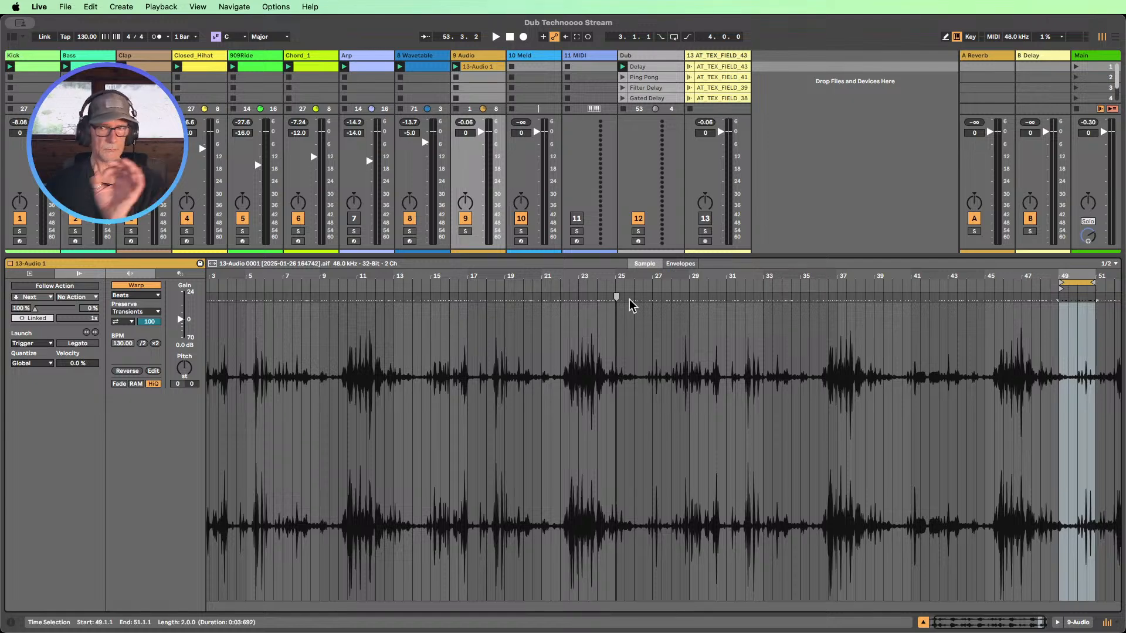
pyautogui.click(923, 623)
pyautogui.click(923, 624)
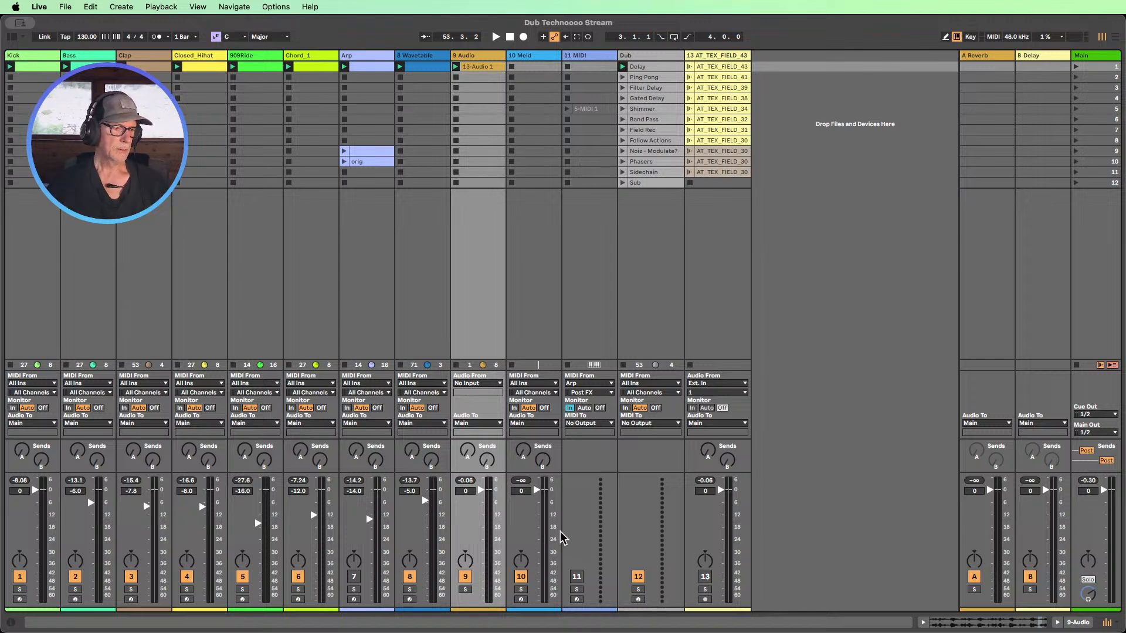
# - Play the set, activate the Arp track, lower track 9's volume to -5 dB and deactivate tracks 6 and 8
pyautogui.click(496, 39)
pyautogui.moveTo(480, 490); pyautogui.dragTo(481, 515)
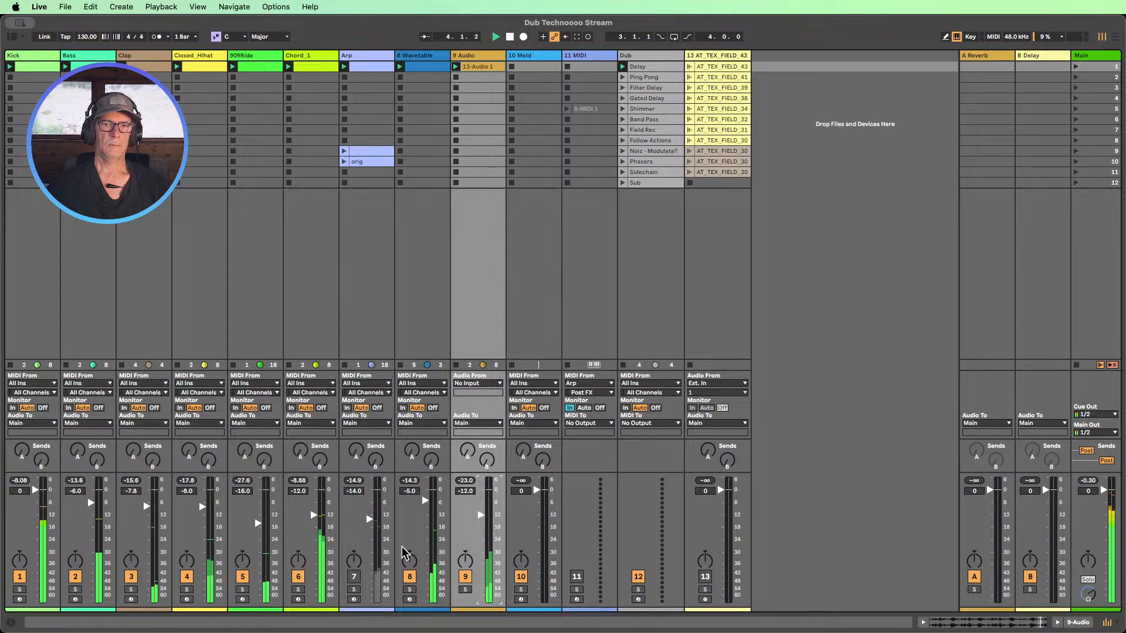
pyautogui.click(354, 576)
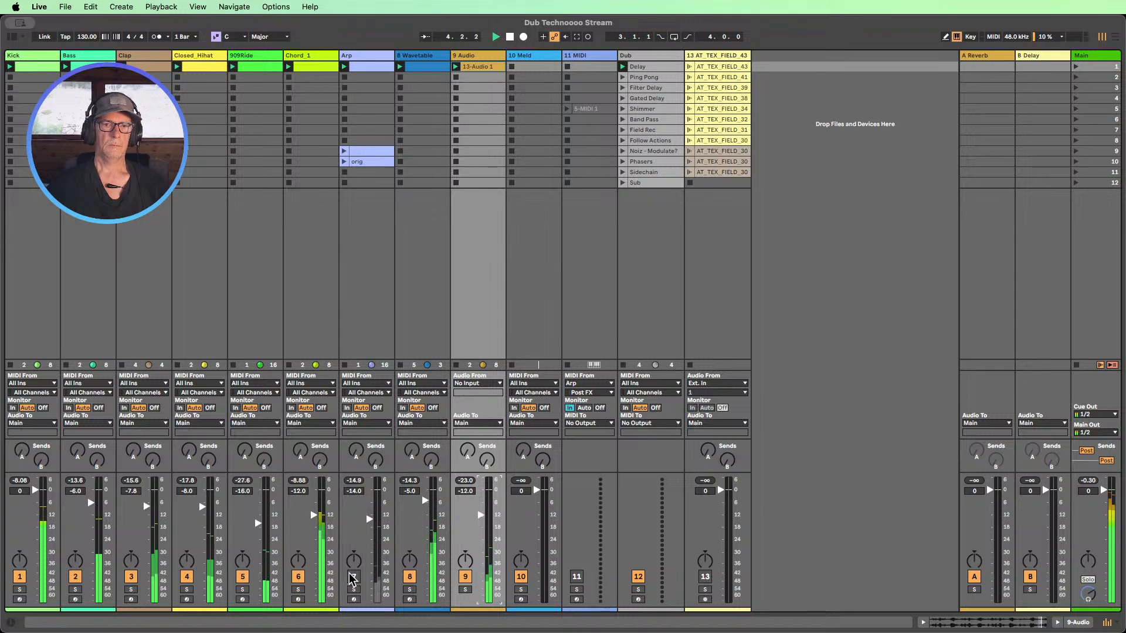
pyautogui.click(481, 515)
pyautogui.moveTo(481, 511); pyautogui.dragTo(481, 501)
pyautogui.click(300, 577)
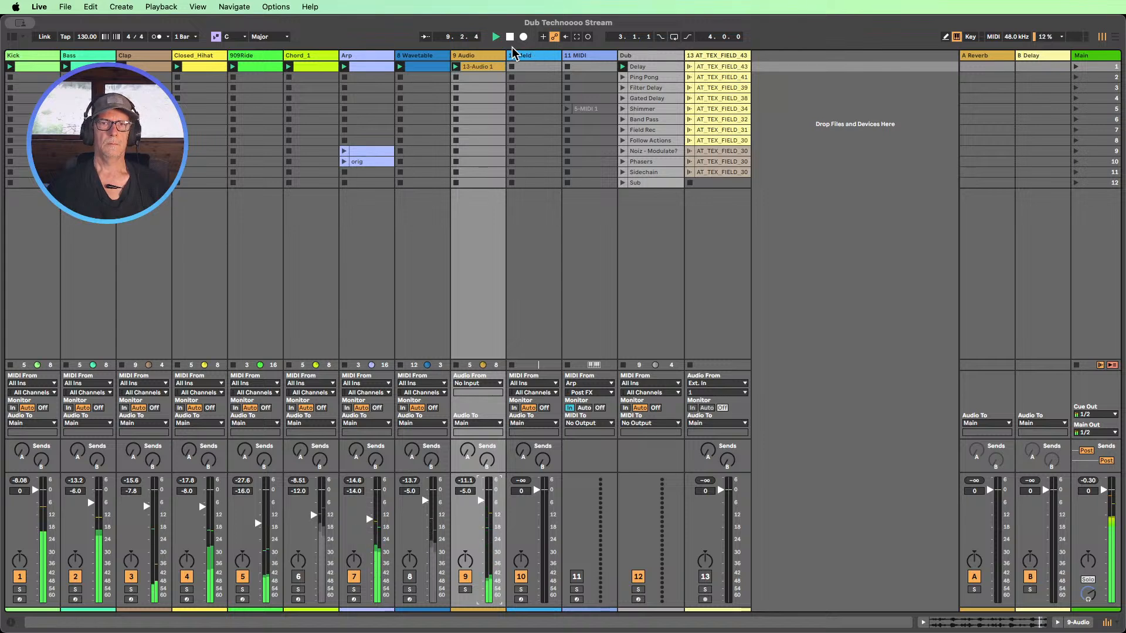
# - Solo track 9 and add the EQ Eight audio effect to it
pyautogui.click(465, 589)
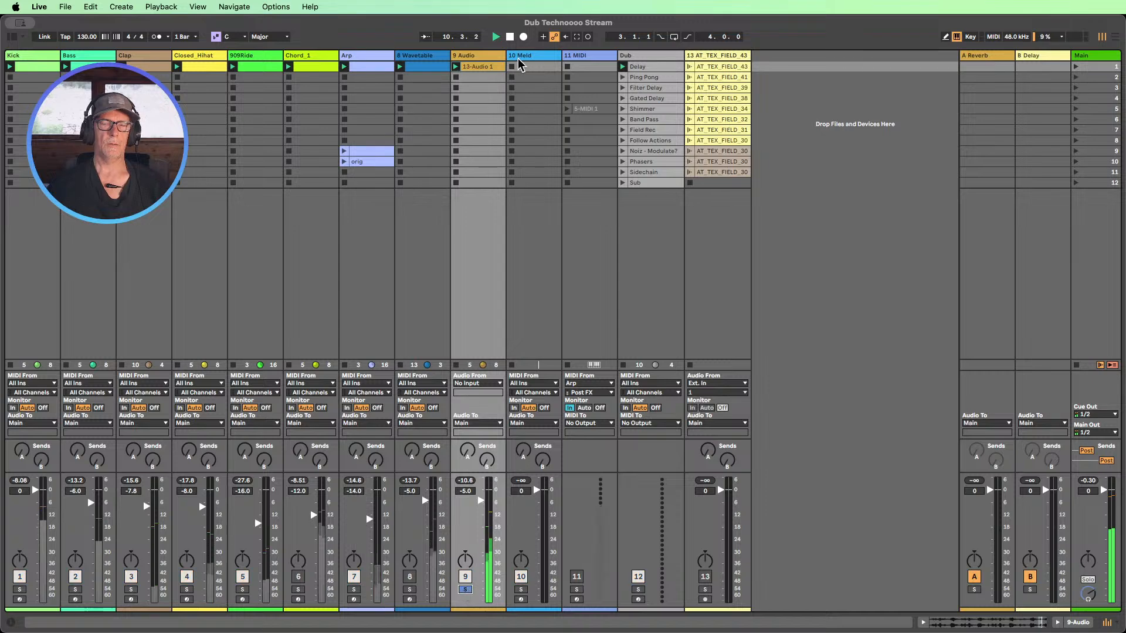
pyautogui.press('super+alt+l')
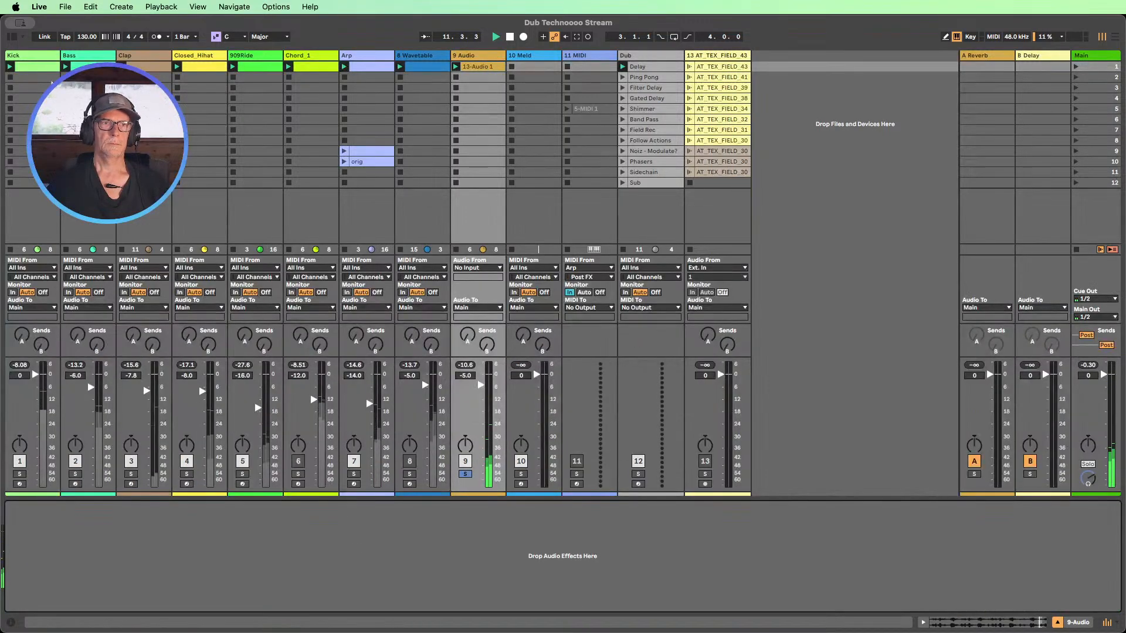
pyautogui.press('super+alt+b')
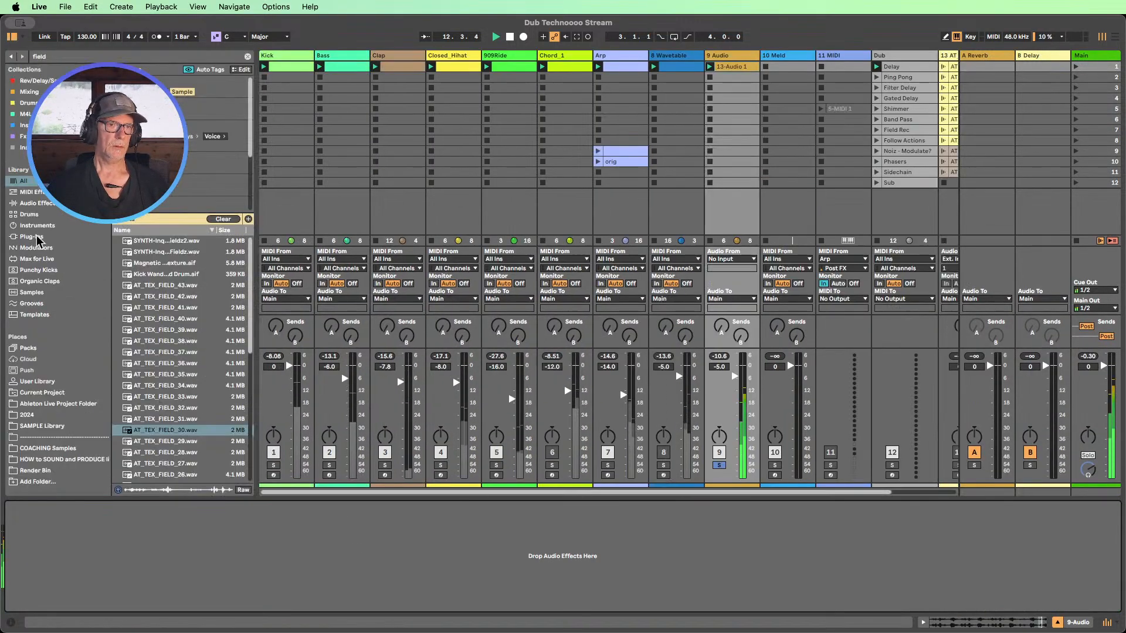
pyautogui.click(40, 204)
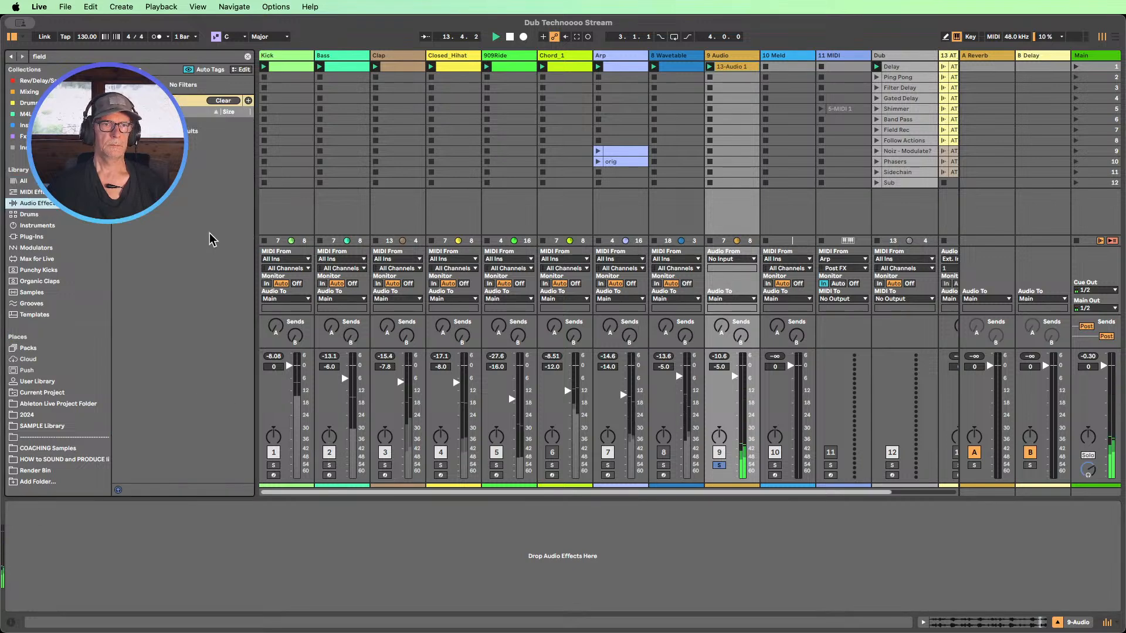
pyautogui.click(223, 101)
pyautogui.scroll(5, 174, 276)
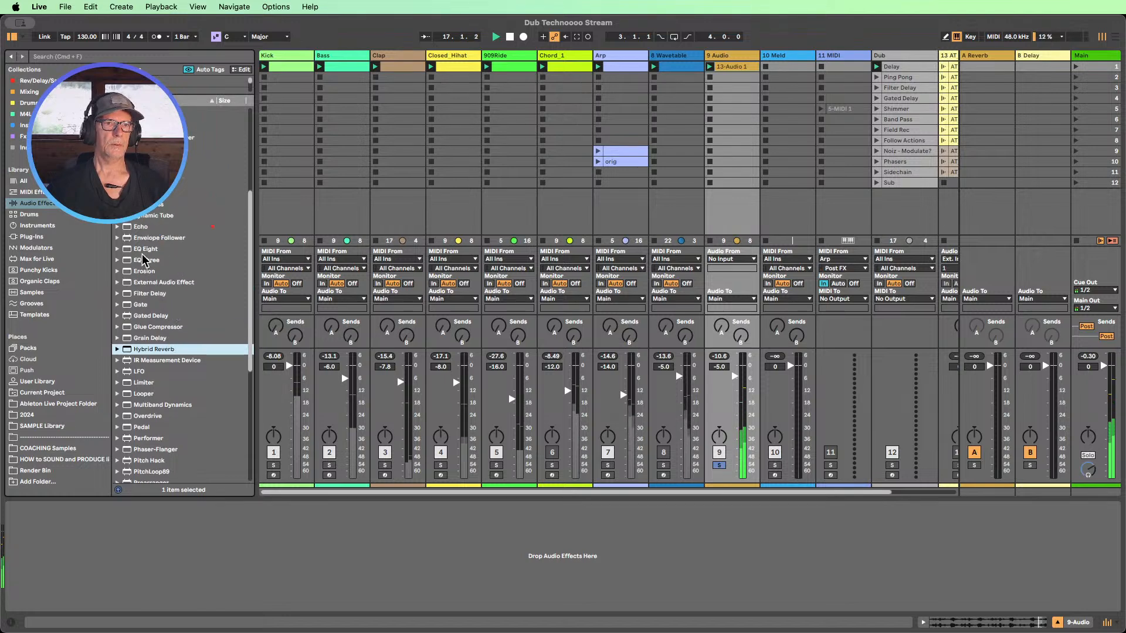
pyautogui.moveTo(145, 248); pyautogui.dragTo(193, 531)
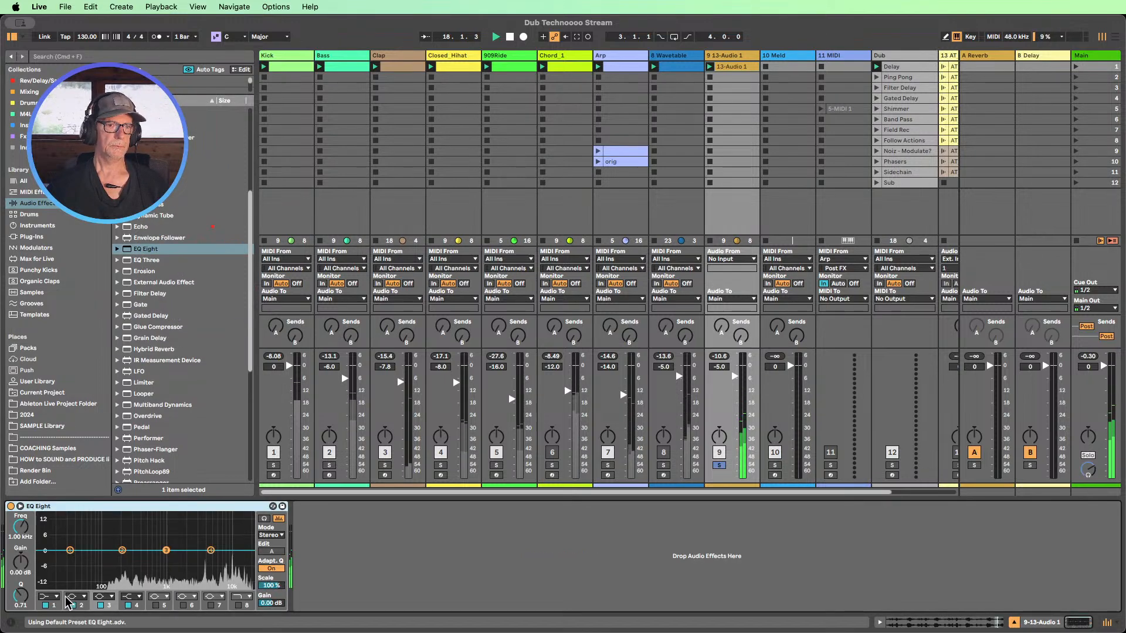
# - Band-limit the texture in EQ Eight with a low cut on filter 1 at 469 Hz and a high cut on filter 8 at 3.74 kHz
pyautogui.click(50, 597)
pyautogui.click(45, 537)
pyautogui.moveTo(21, 526); pyautogui.dragTo(21, 490)
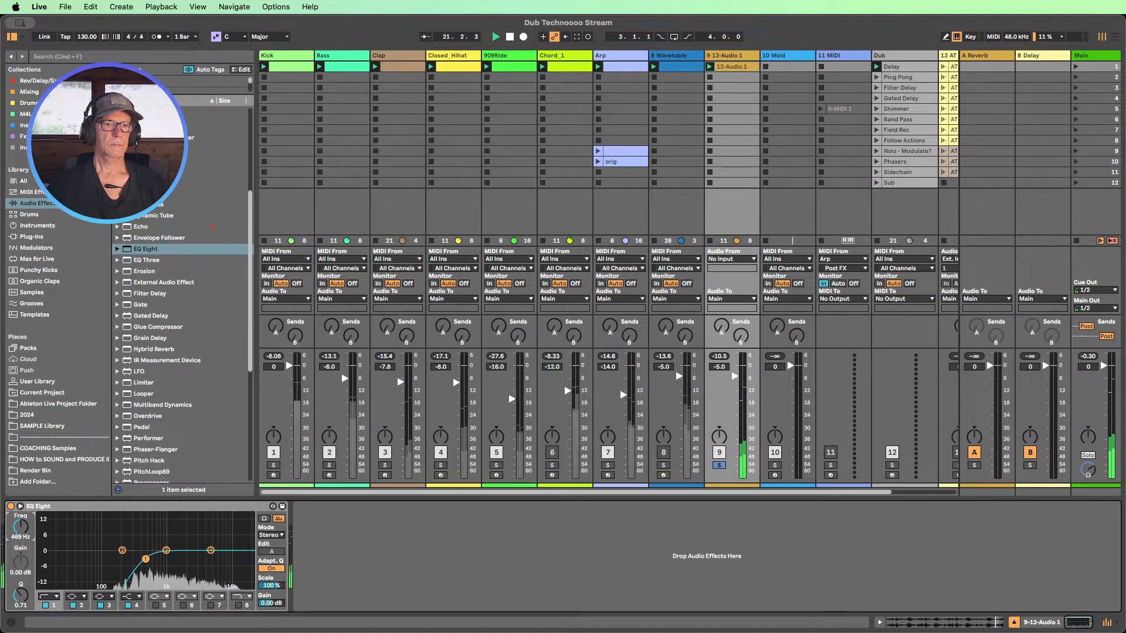
pyautogui.click(239, 605)
pyautogui.moveTo(26, 533); pyautogui.dragTo(27, 554)
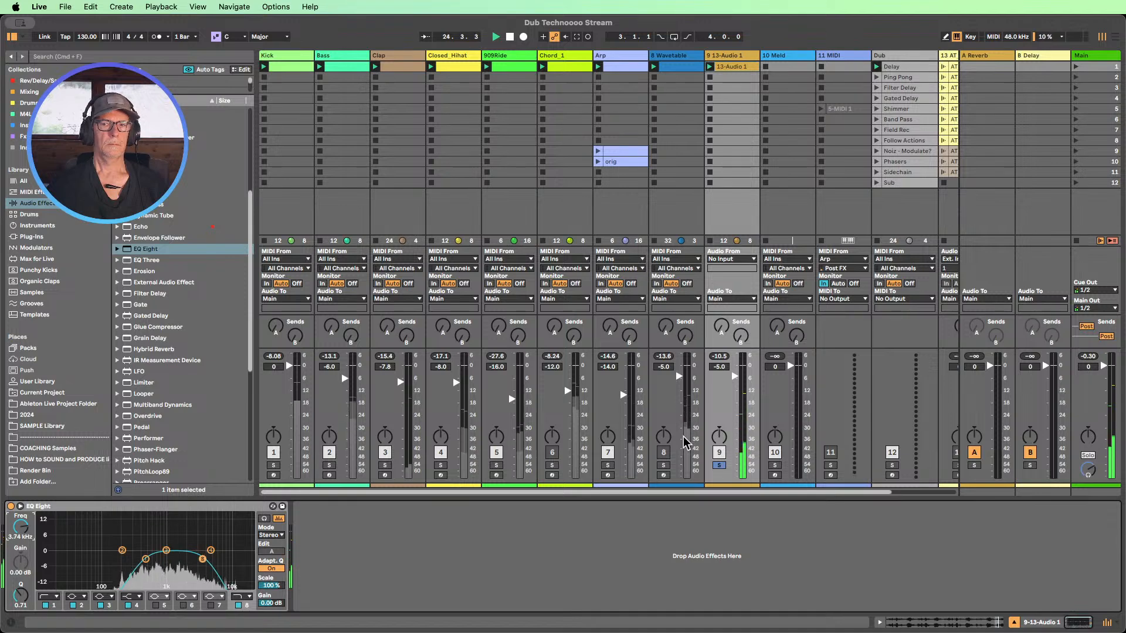
# - Unsolo track 9, deactivate the Arp track and set track 9's volume to -3 dB
pyautogui.click(719, 465)
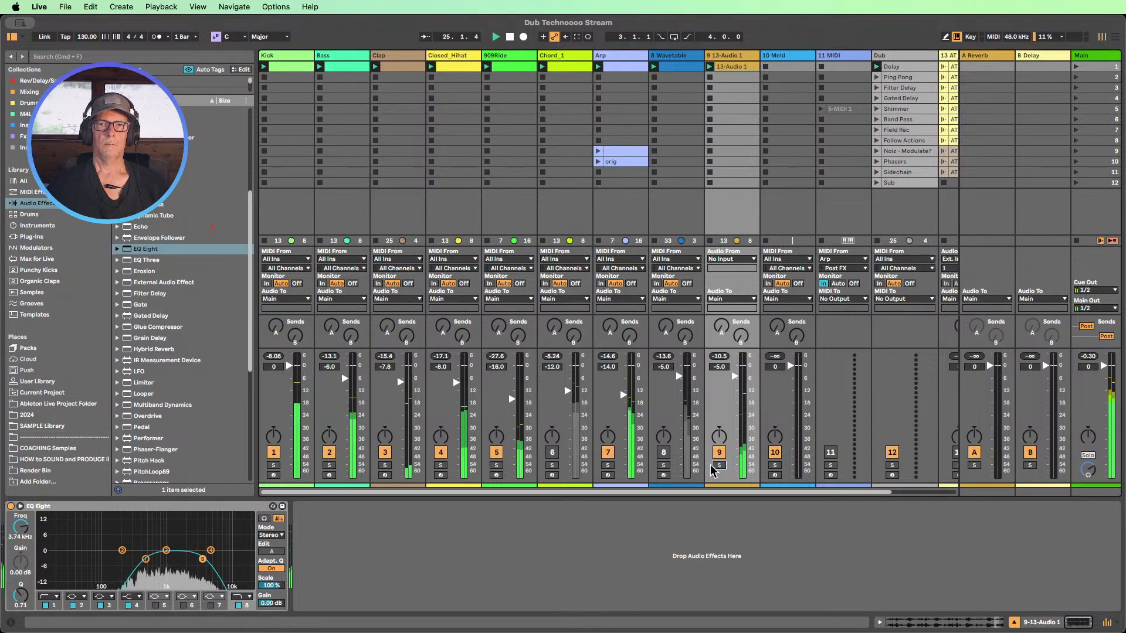
pyautogui.click(607, 452)
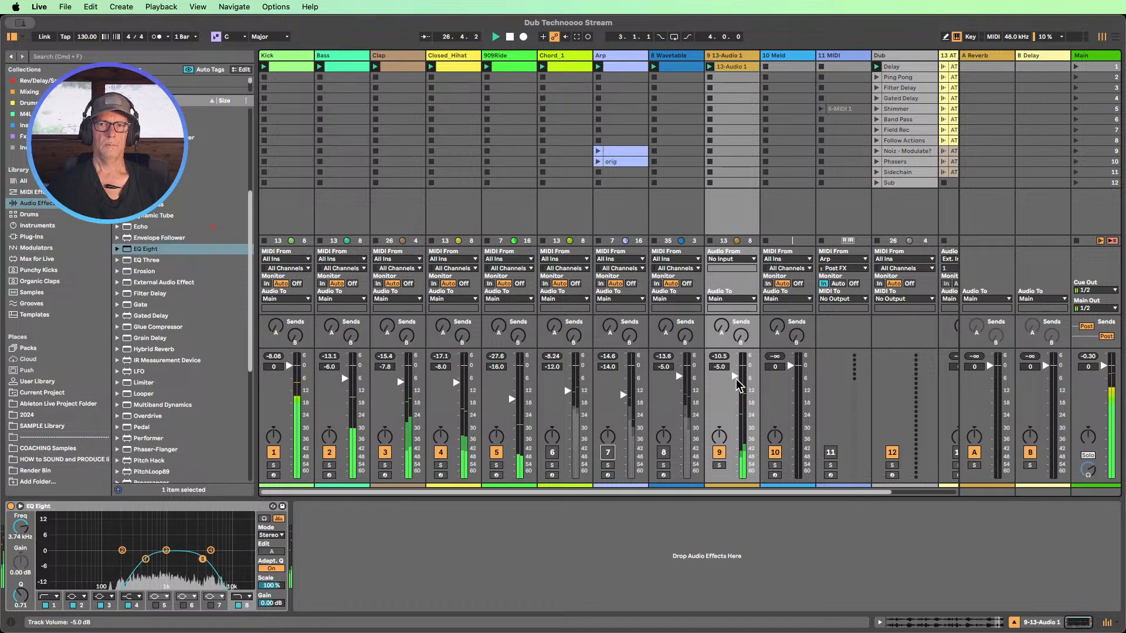
pyautogui.moveTo(734, 377); pyautogui.dragTo(734, 372)
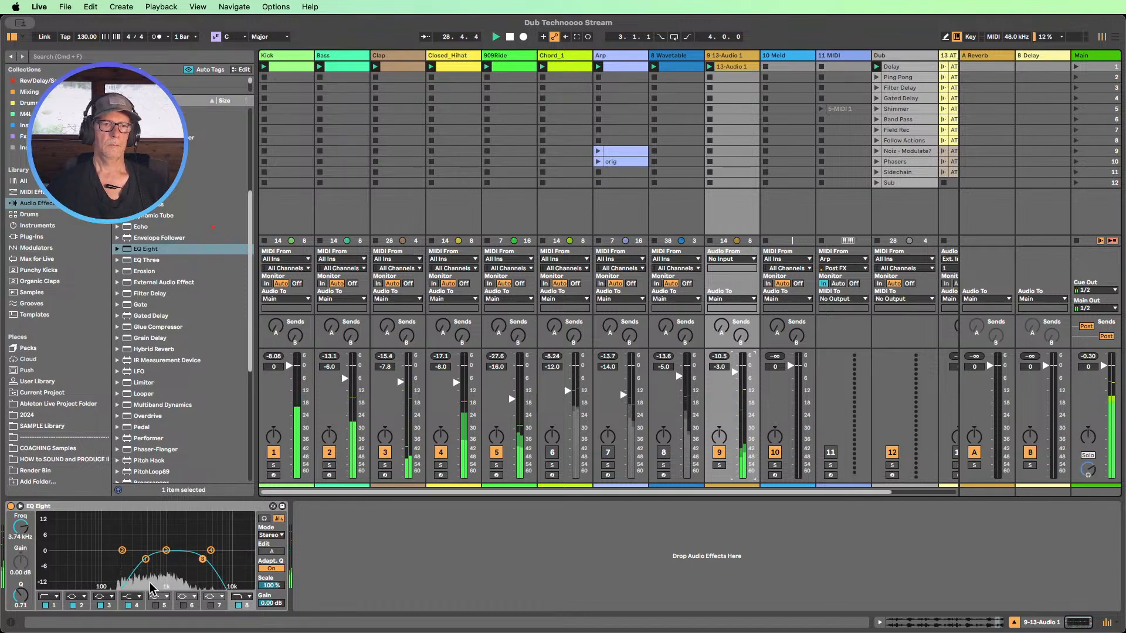
# - Shorten the track 9 clip's loop to one bar and move it to 40.1.1 through 41.1.1
pyautogui.doubleClick(731, 67)
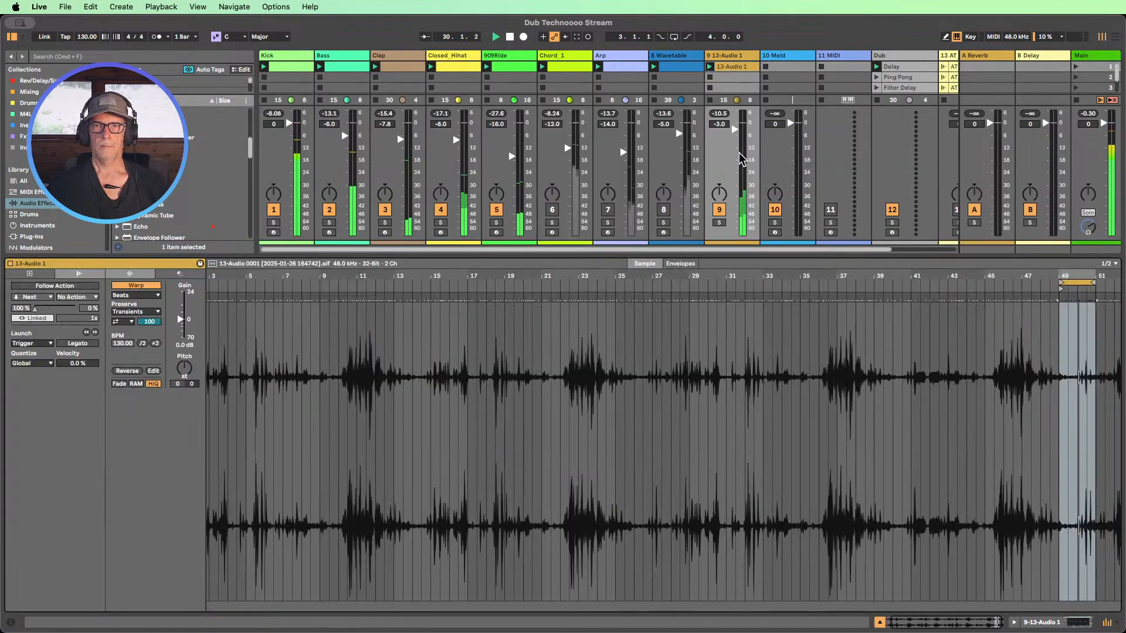
pyautogui.moveTo(1074, 275); pyautogui.dragTo(854, 290)
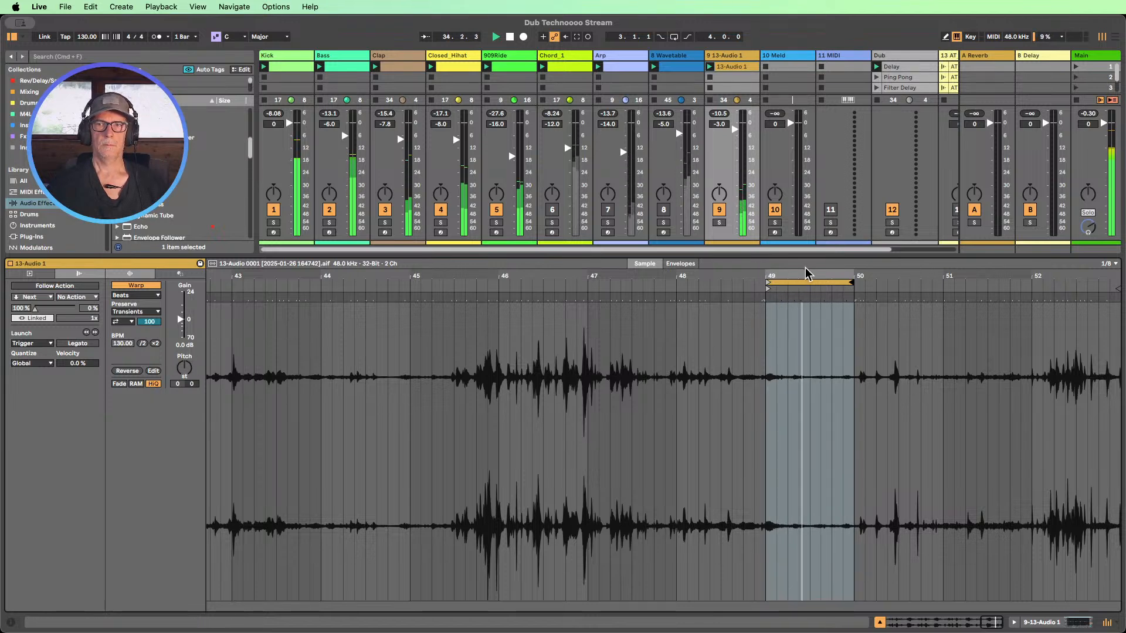
pyautogui.moveTo(804, 272); pyautogui.dragTo(641, 309)
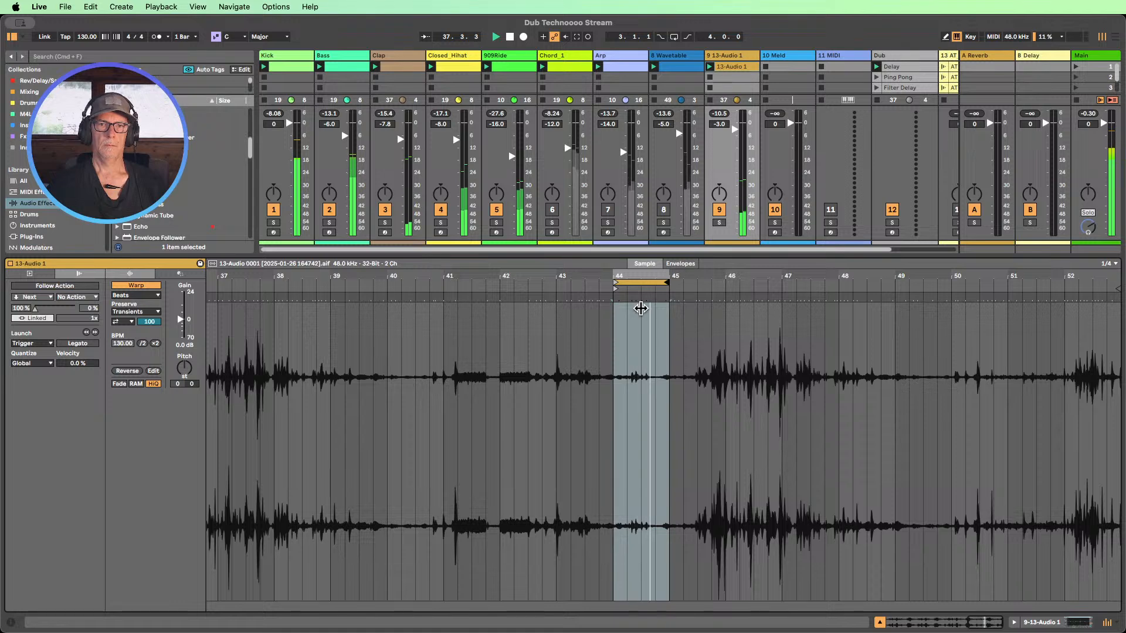
pyautogui.moveTo(635, 306); pyautogui.dragTo(388, 322)
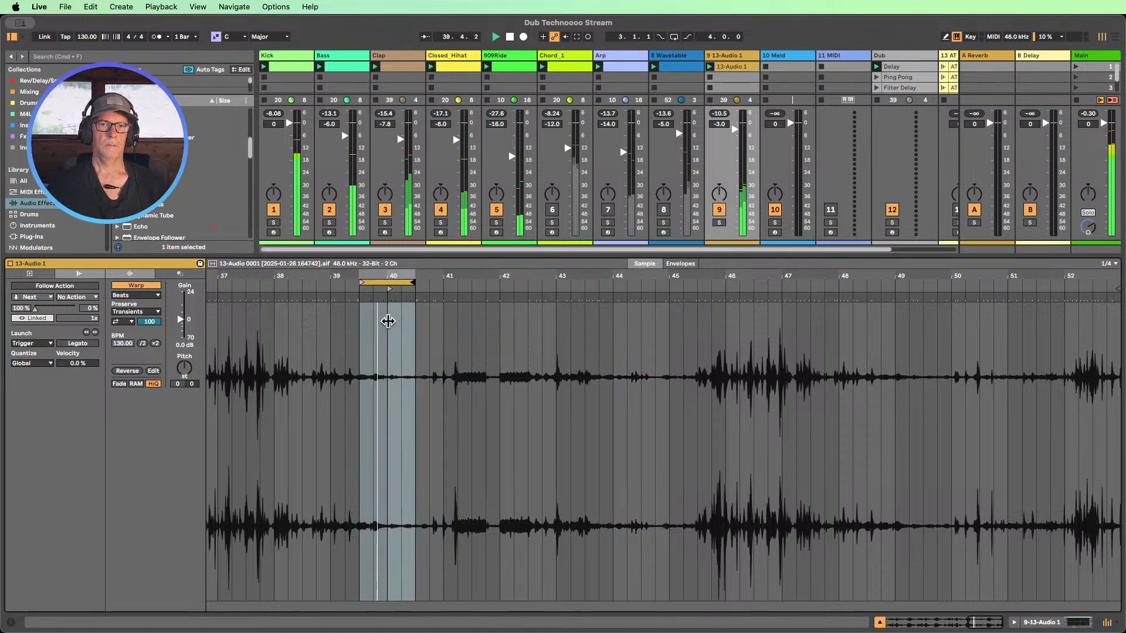
pyautogui.moveTo(388, 321); pyautogui.dragTo(399, 319)
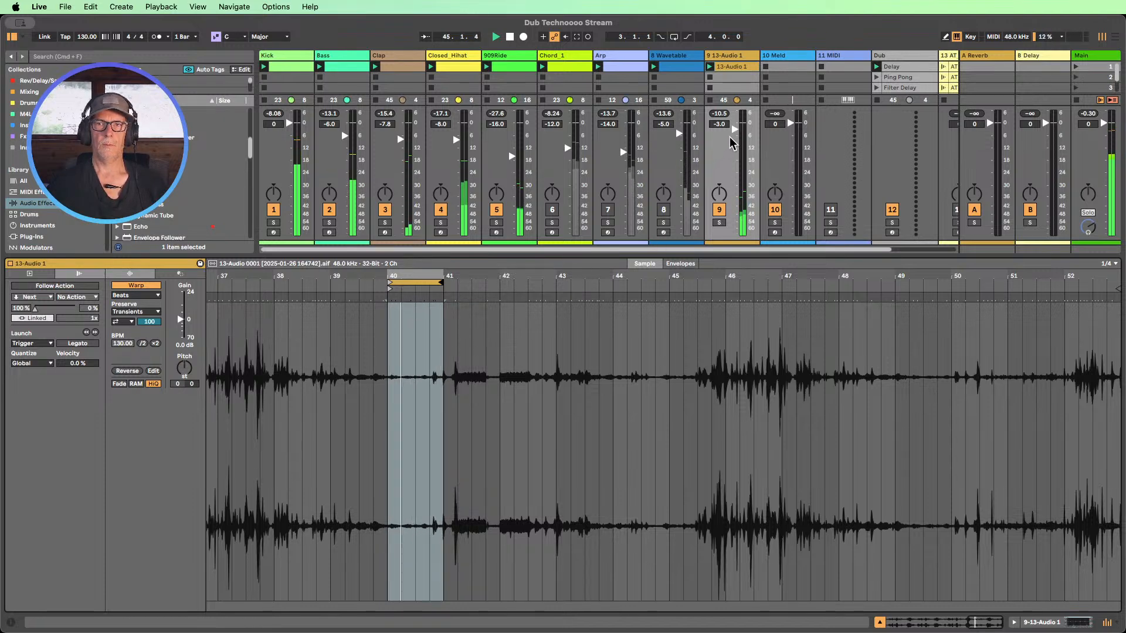
# - Raise track 9's volume to -1 dB and its clip gain to 6 dB, and deactivate the 909Ride track
pyautogui.moveTo(731, 143); pyautogui.dragTo(732, 139)
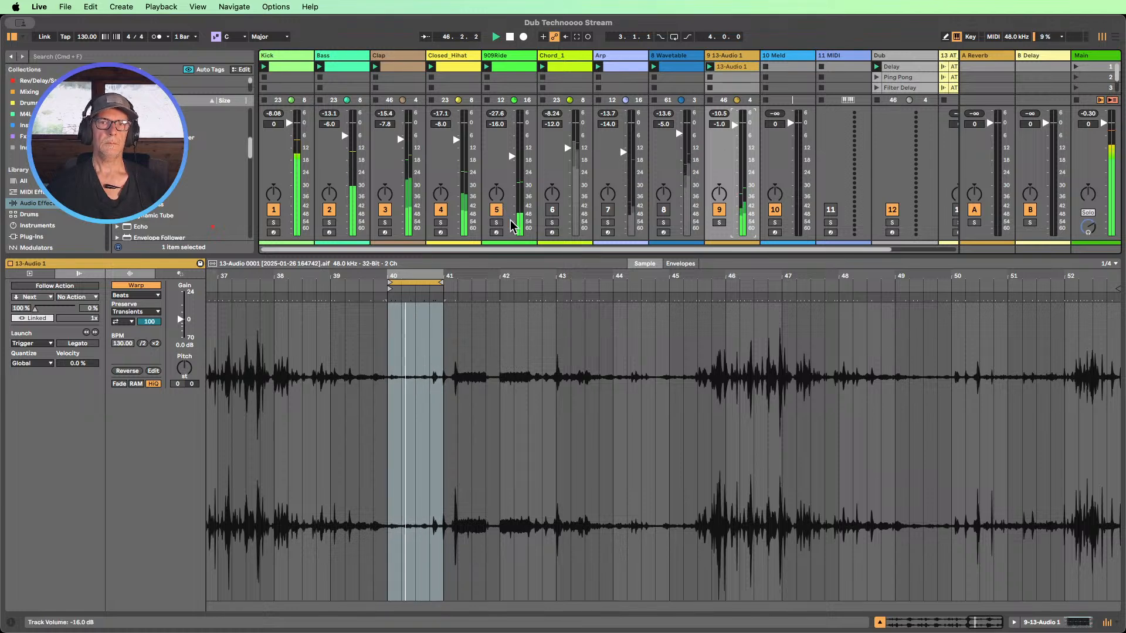
pyautogui.click(494, 211)
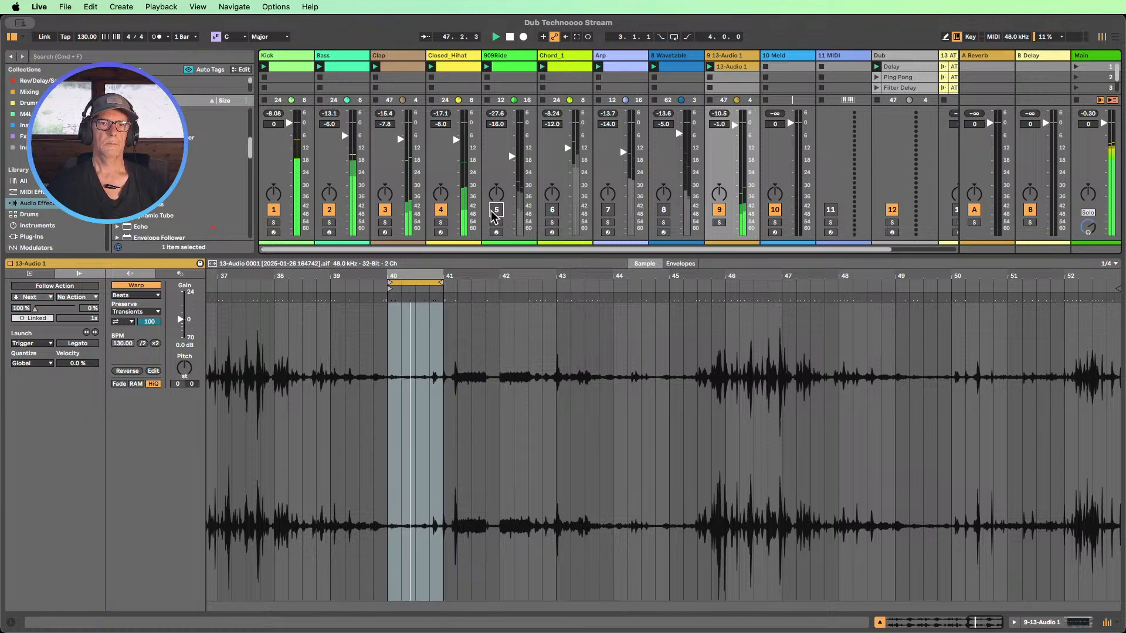
pyautogui.moveTo(180, 319); pyautogui.dragTo(180, 313)
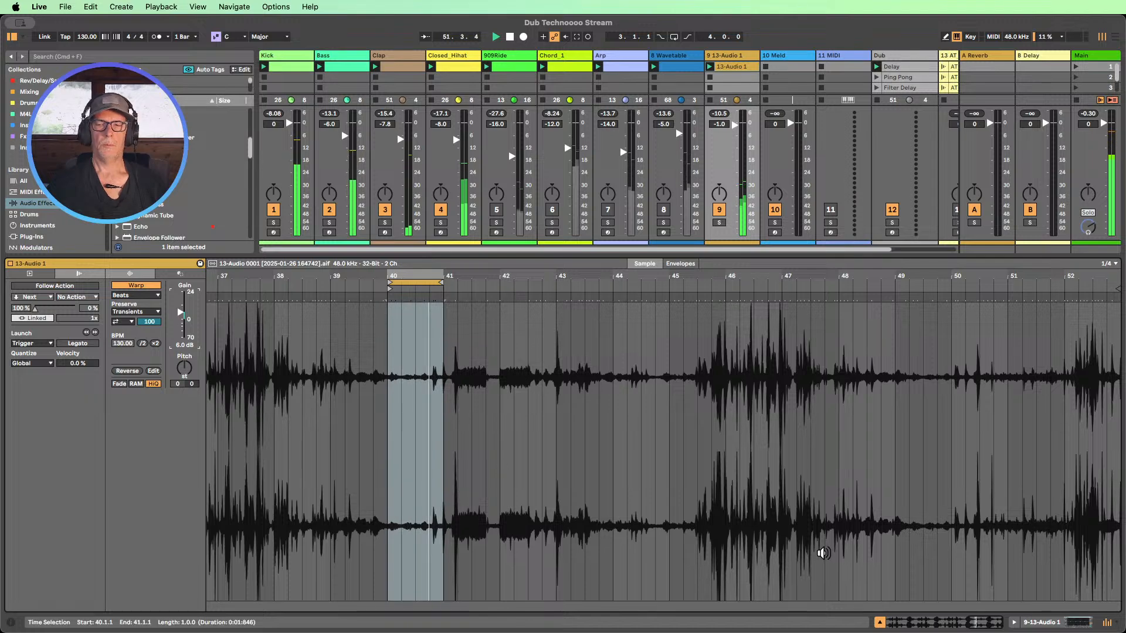
pyautogui.click(879, 622)
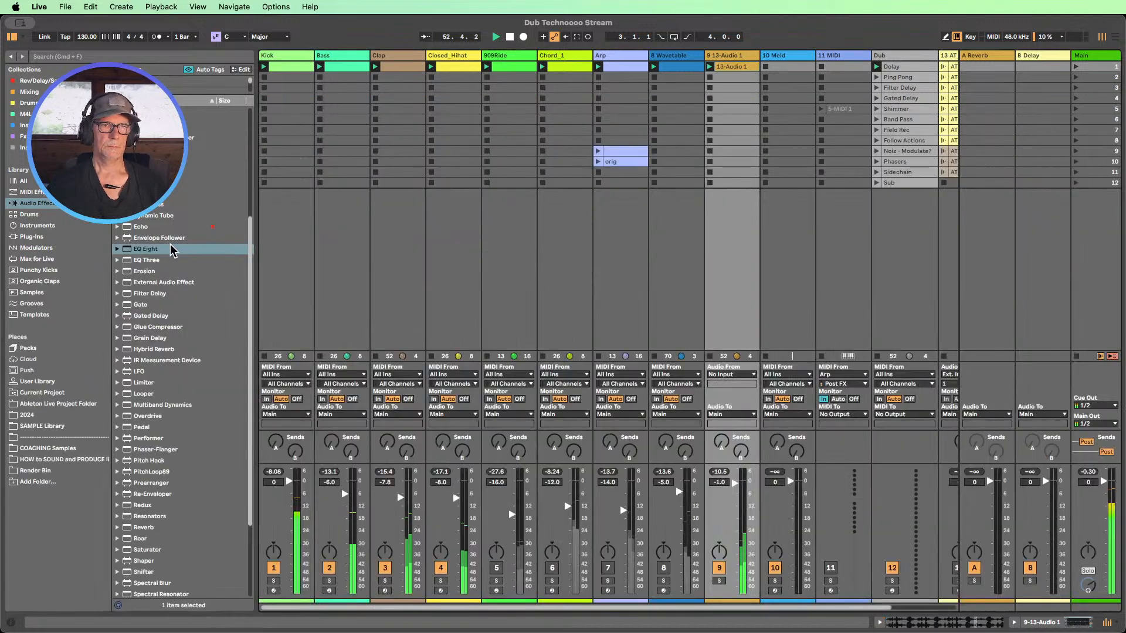
# - Compare track 9 with EQ Eight bypassed and enabled, then raise the high cut on filter 8 to 5.74 kHz
pyautogui.scroll(5, 176, 252)
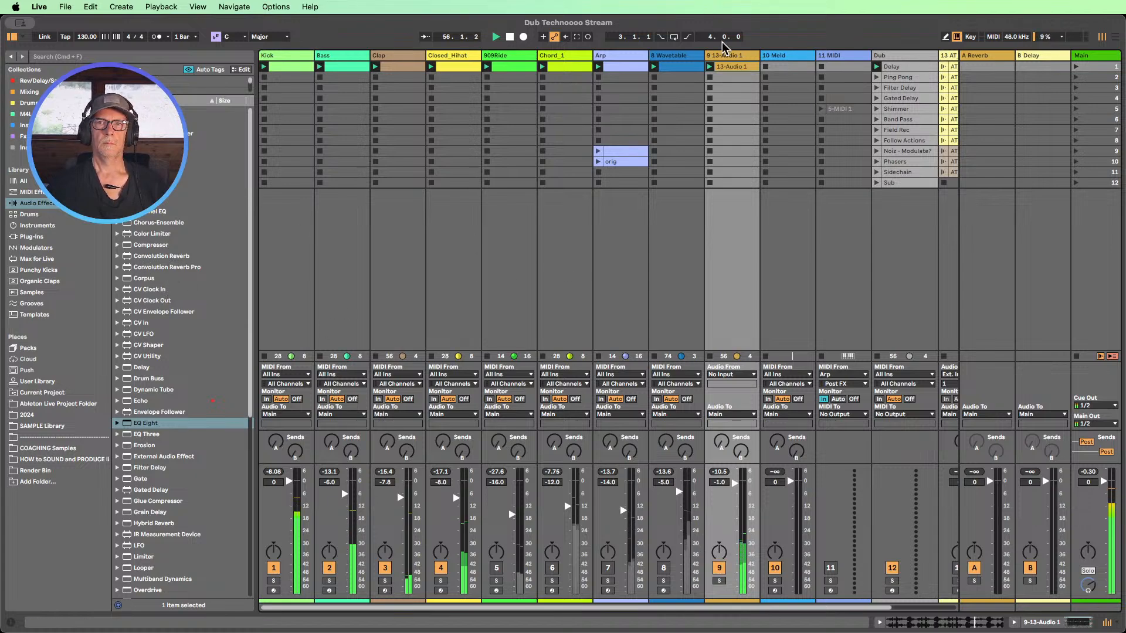
pyautogui.doubleClick(727, 56)
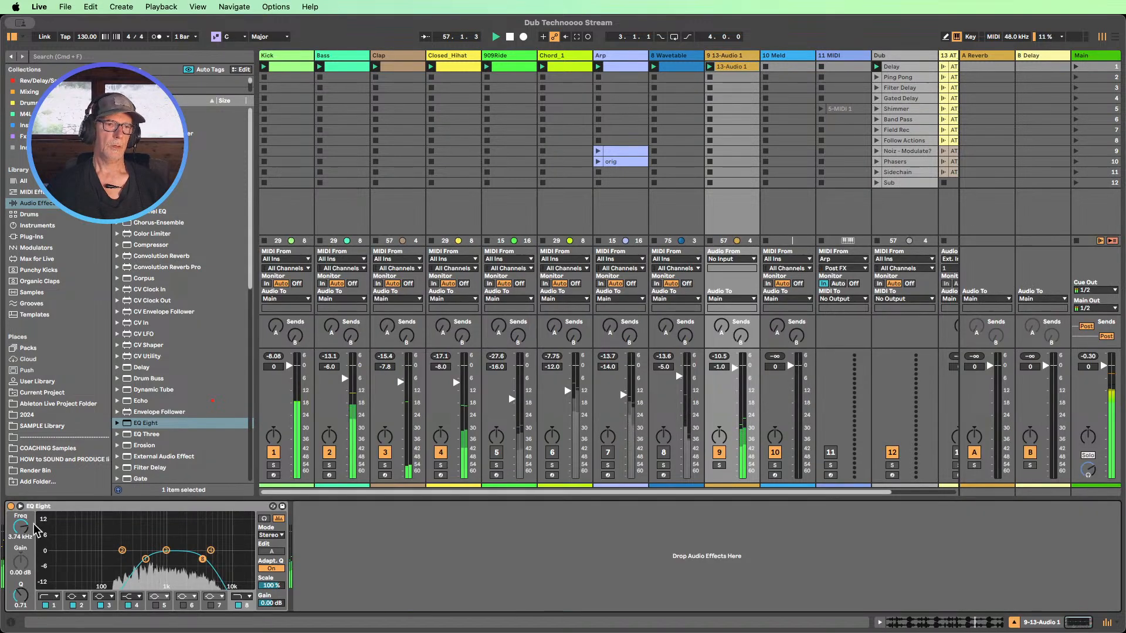
pyautogui.click(11, 506)
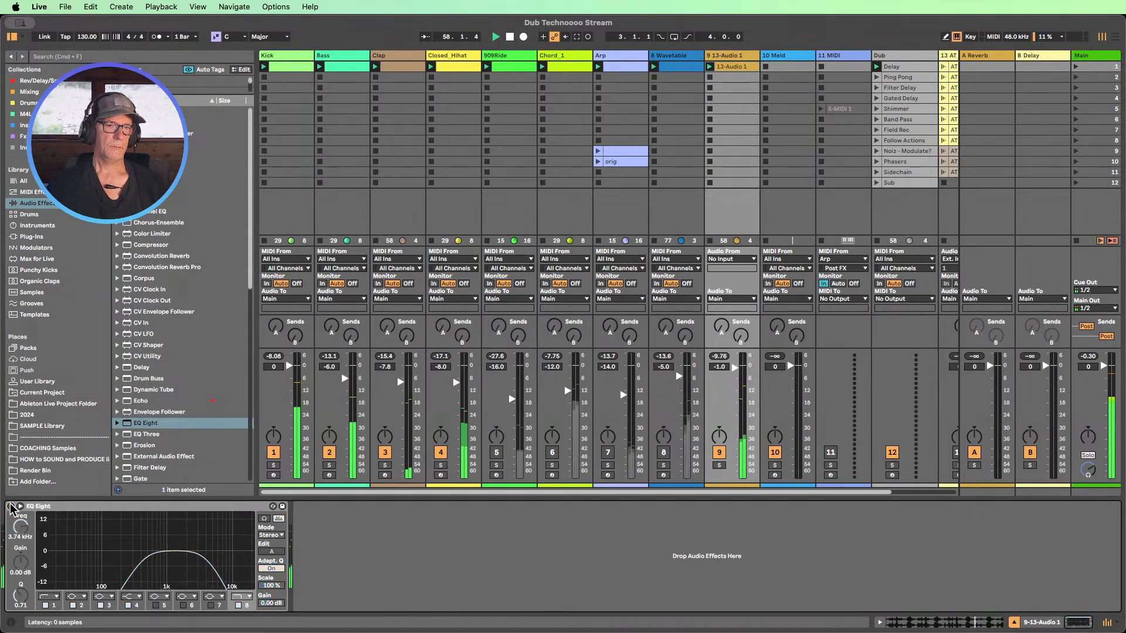
pyautogui.click(10, 506)
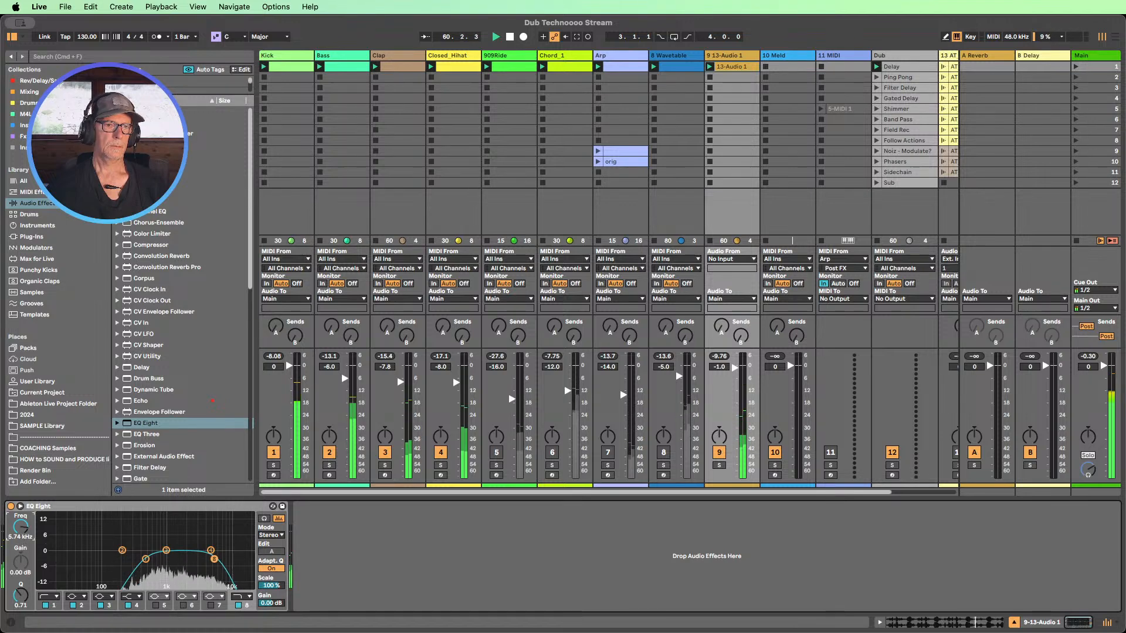
pyautogui.click(53, 604)
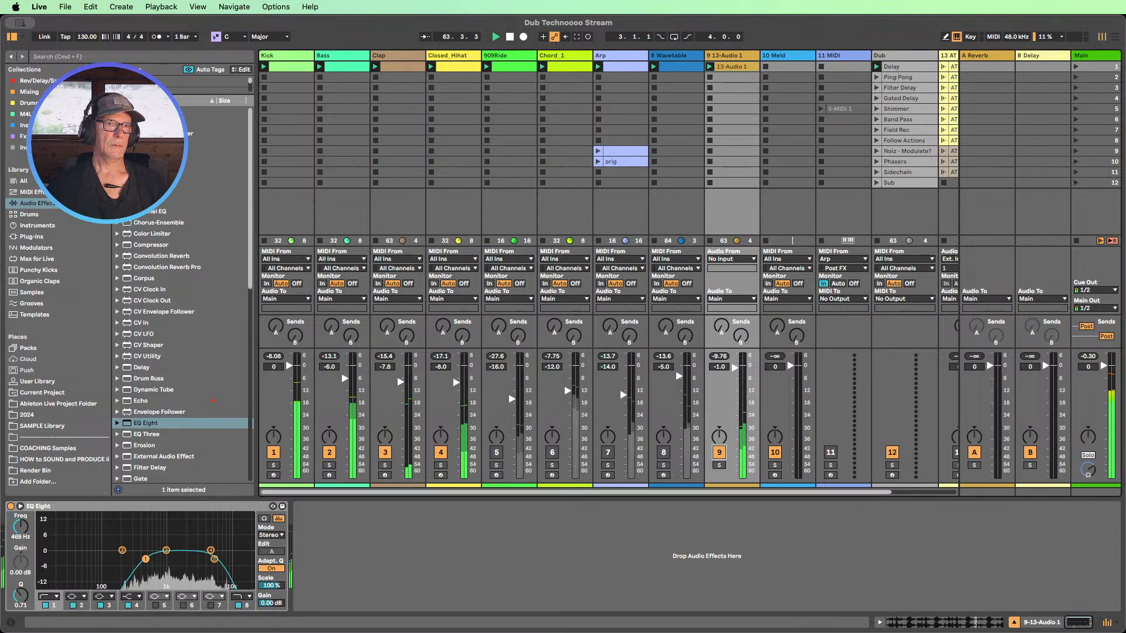
# - Add the Kickstart 2 plug-in from the Mixing collection after EQ Eight on track 9
pyautogui.click(29, 93)
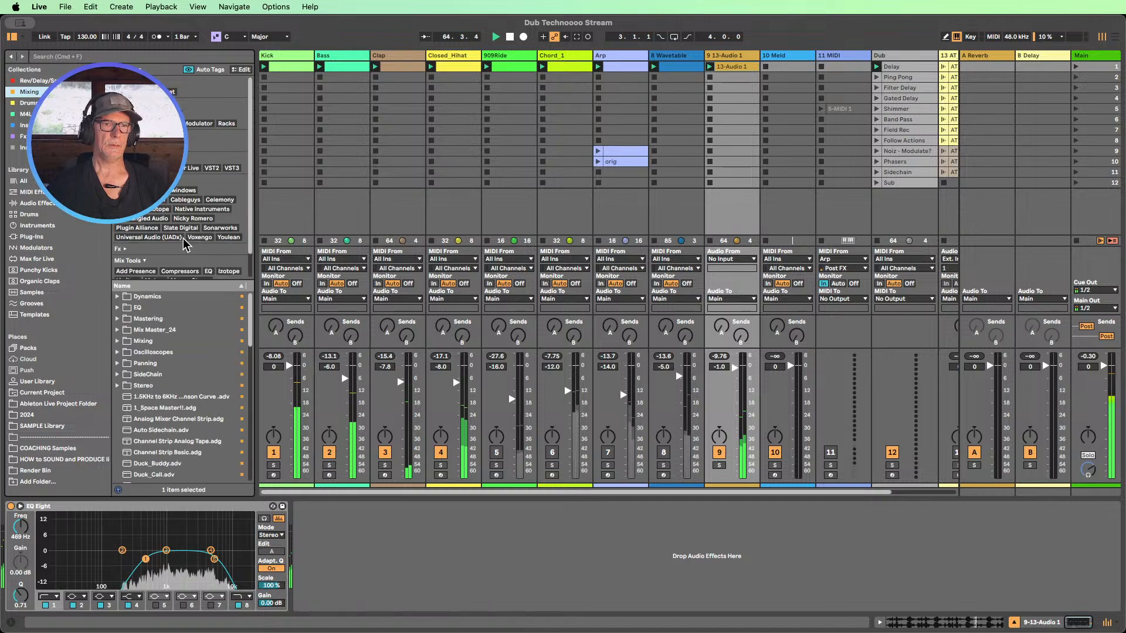
pyautogui.scroll(-15, 189, 399)
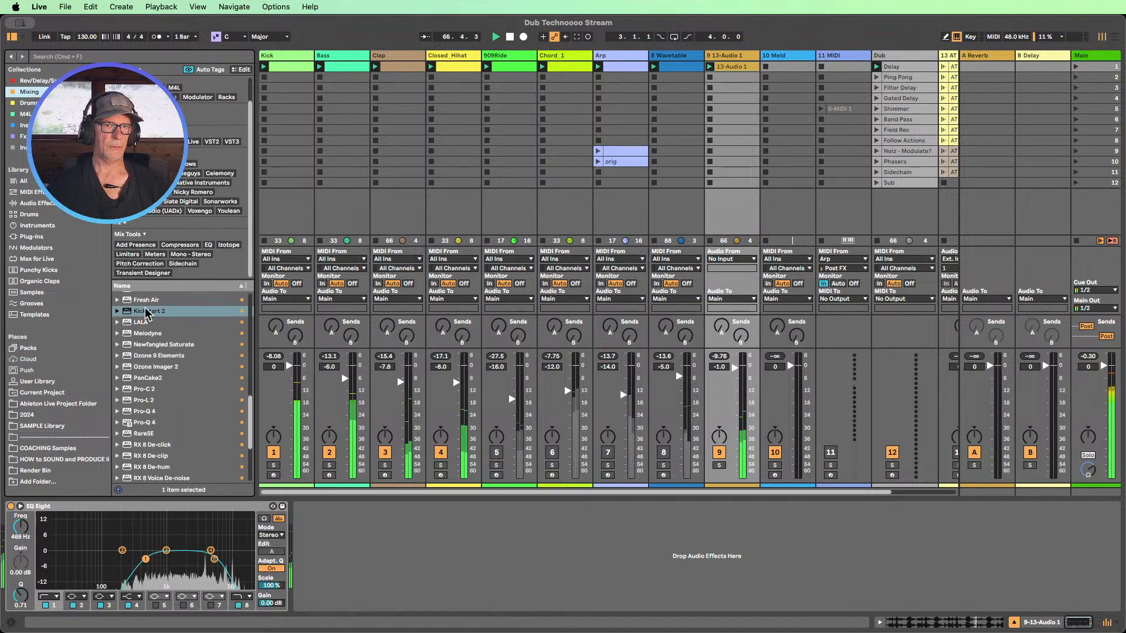
pyautogui.moveTo(157, 323); pyautogui.dragTo(321, 582)
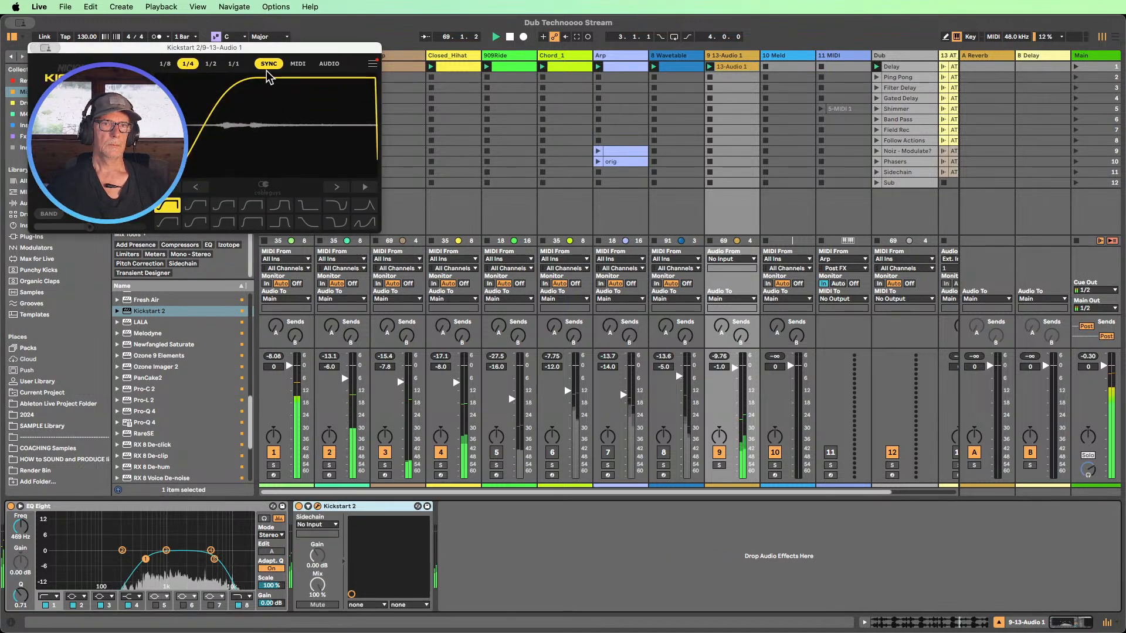
# - Set Kickstart 2 on track 9 to audio triggering with the Kick track as sidechain input, and move it before EQ Eight
pyautogui.click(328, 64)
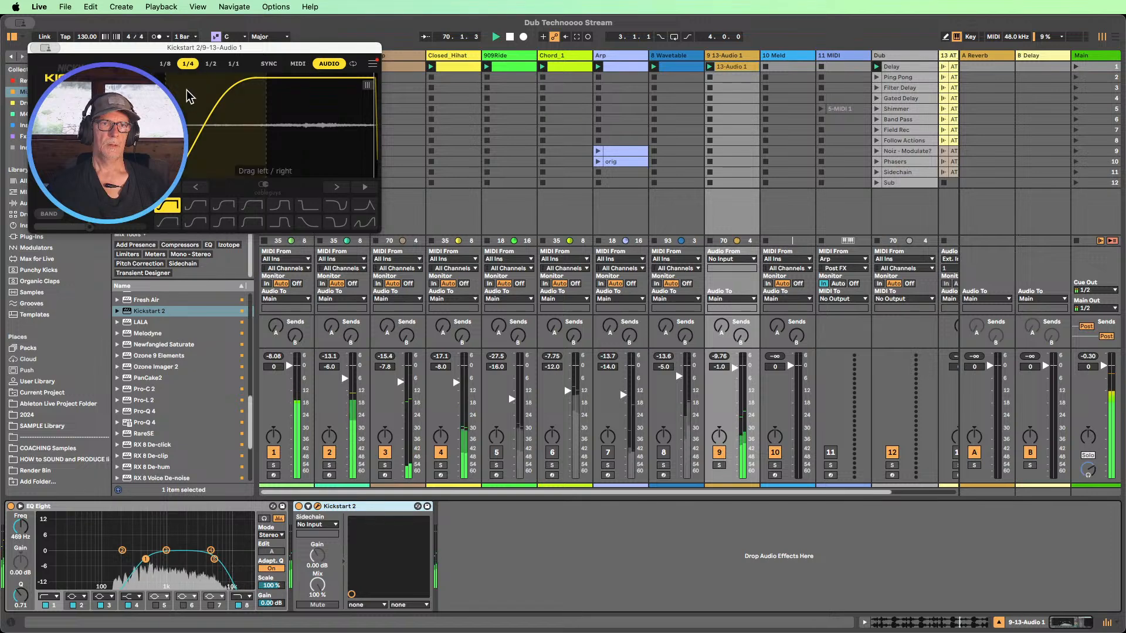
pyautogui.click(312, 525)
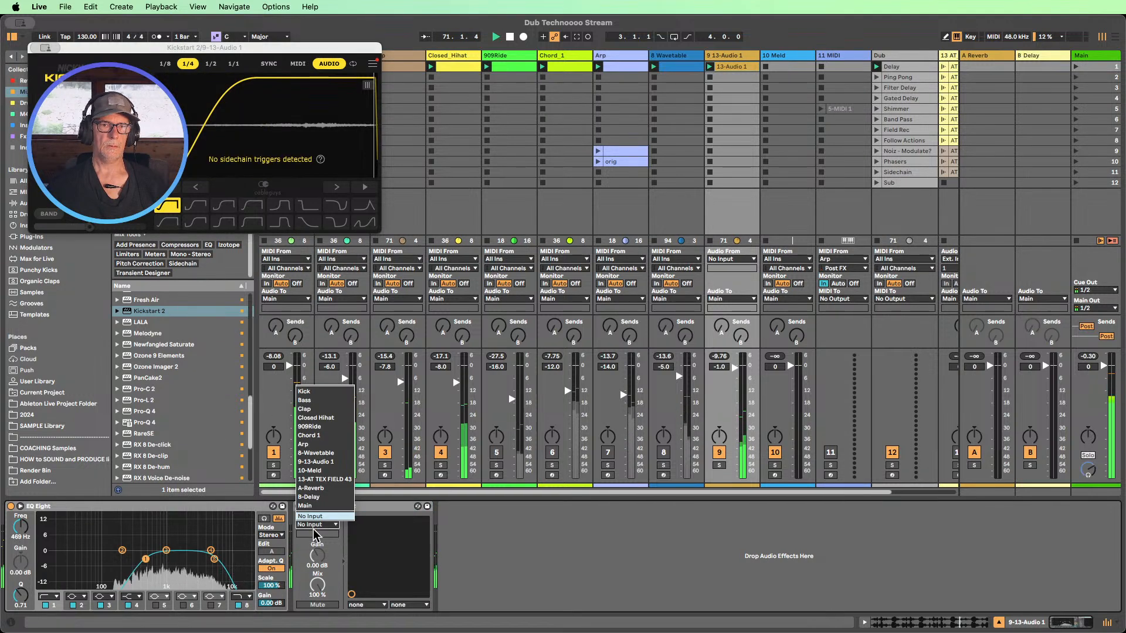
pyautogui.click(317, 405)
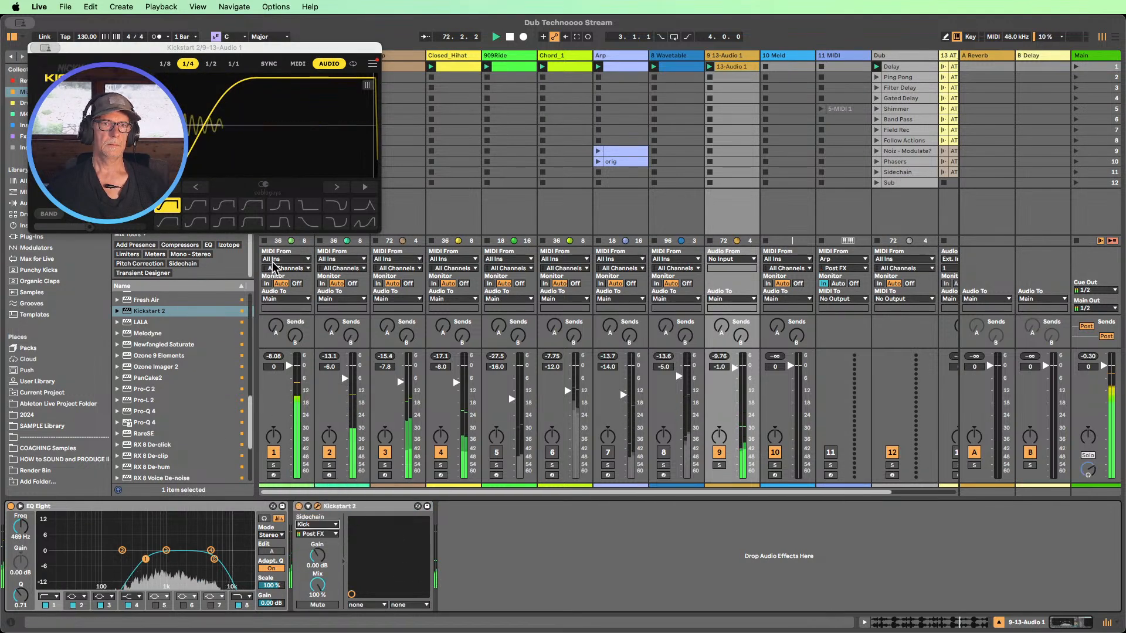
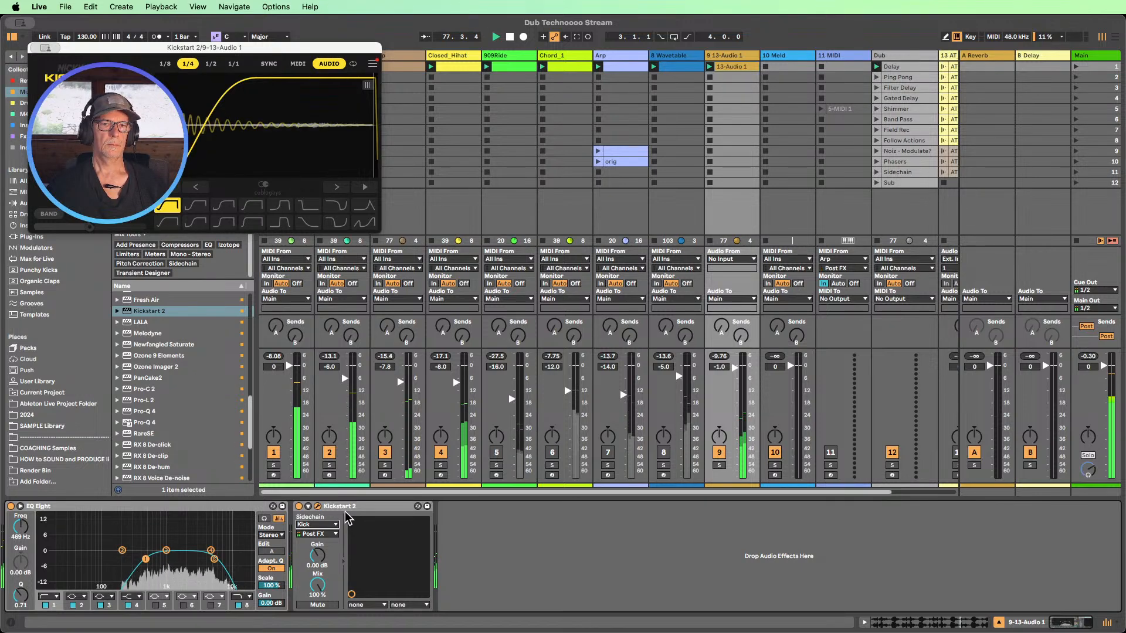
pyautogui.moveTo(346, 506); pyautogui.dragTo(38, 519)
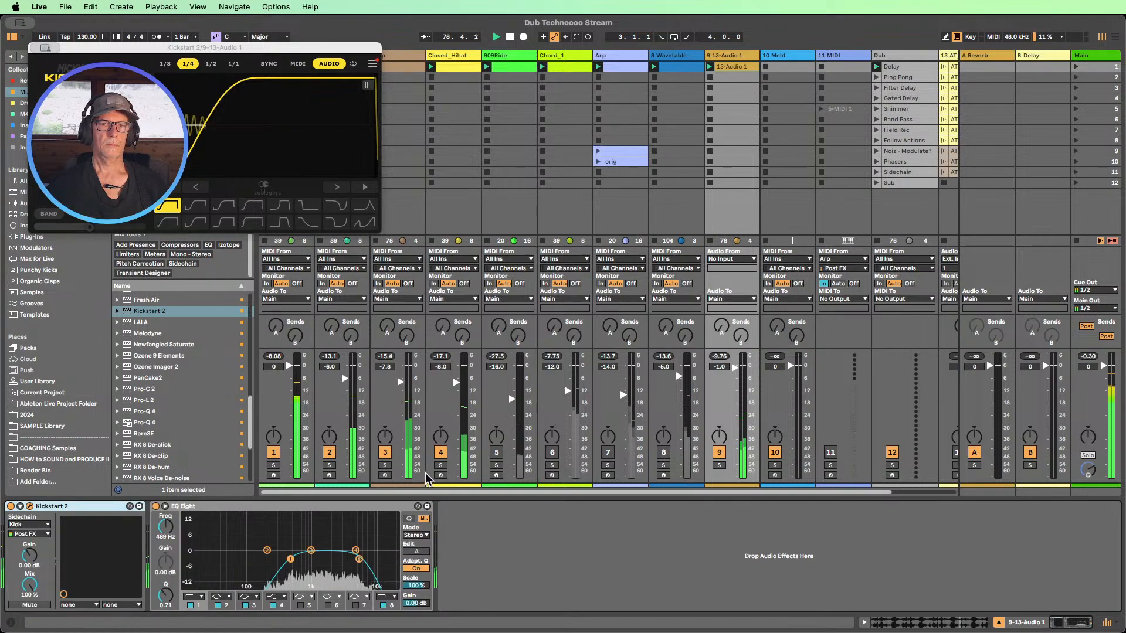
# - Reactivate the 909Ride track with its volume at -7 dB and lower track 9's volume to -13 dB
pyautogui.click(492, 453)
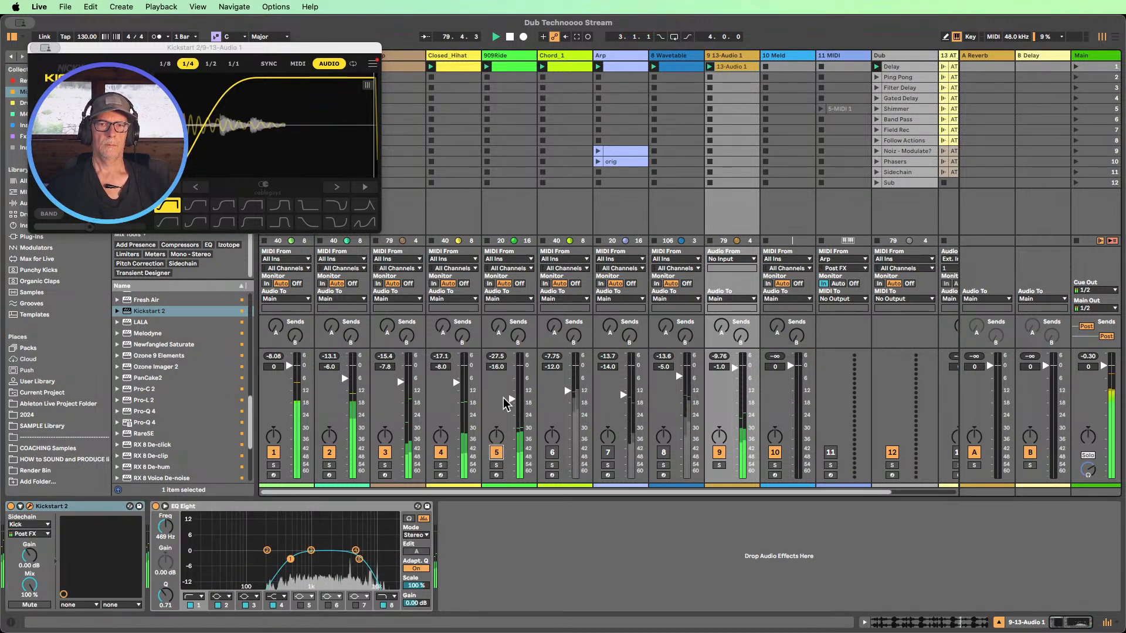
pyautogui.moveTo(511, 399); pyautogui.dragTo(512, 381)
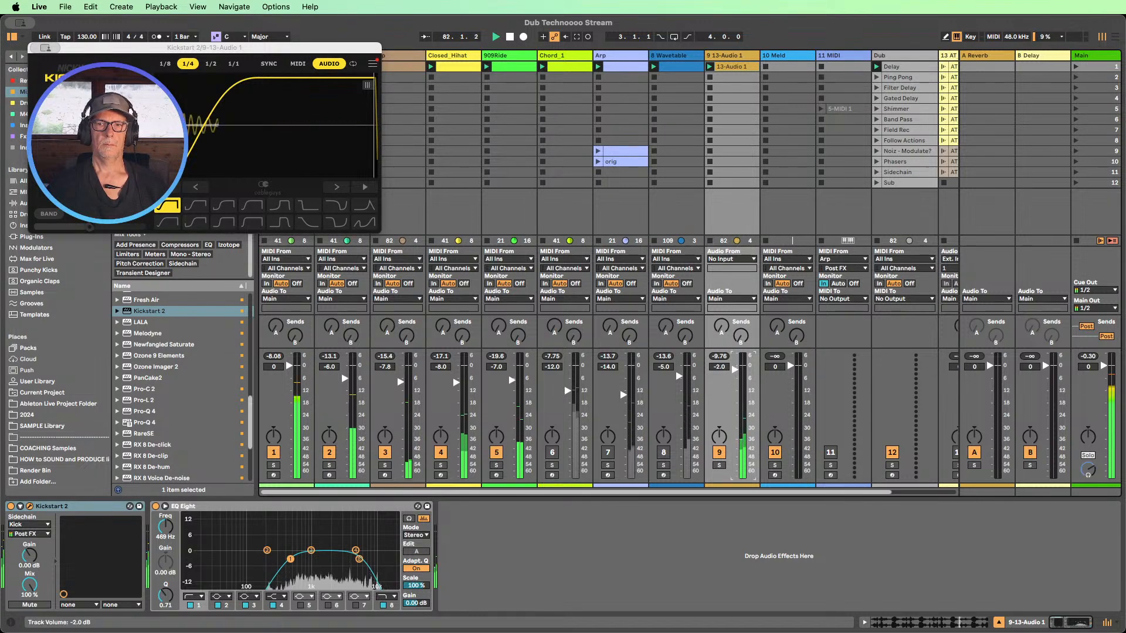
pyautogui.moveTo(735, 367); pyautogui.dragTo(734, 392)
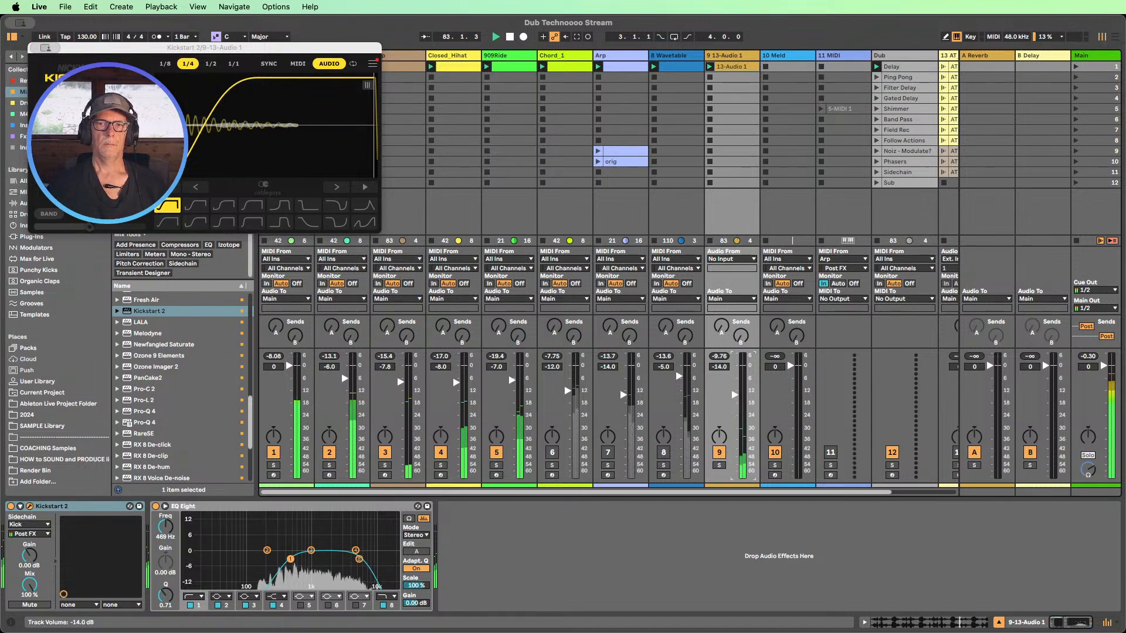
# - Activate Chord_1 with its volume down at -69 dB, set track 9 to -9.8 dB, and close the Kickstart 2 window
pyautogui.click(552, 452)
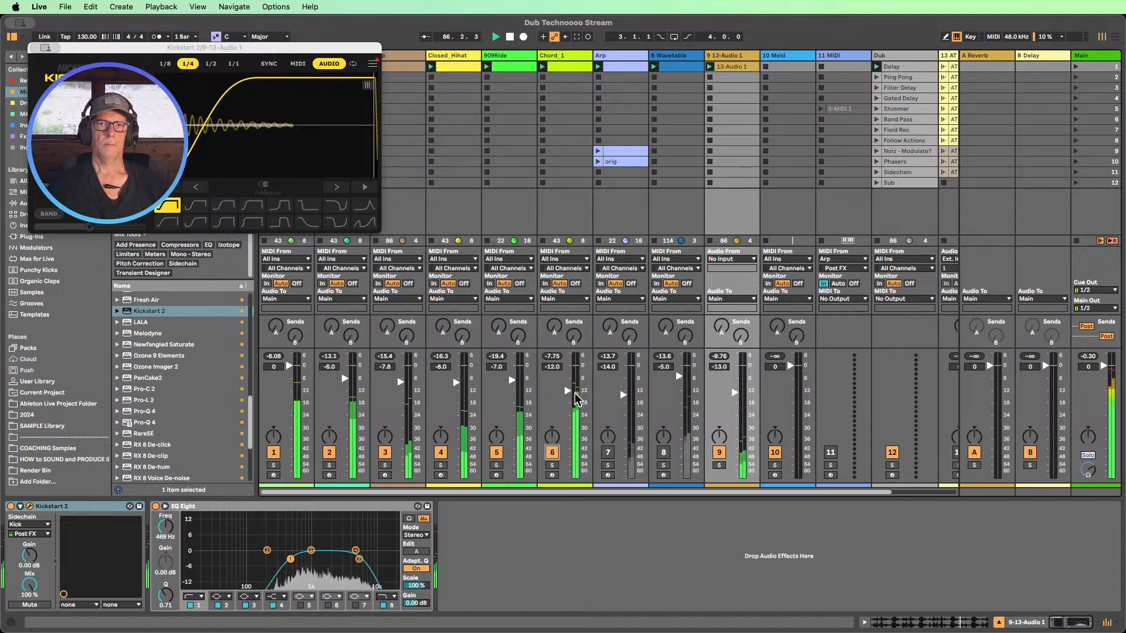
pyautogui.moveTo(567, 390); pyautogui.dragTo(567, 476)
pyautogui.moveTo(734, 392); pyautogui.dragTo(734, 385)
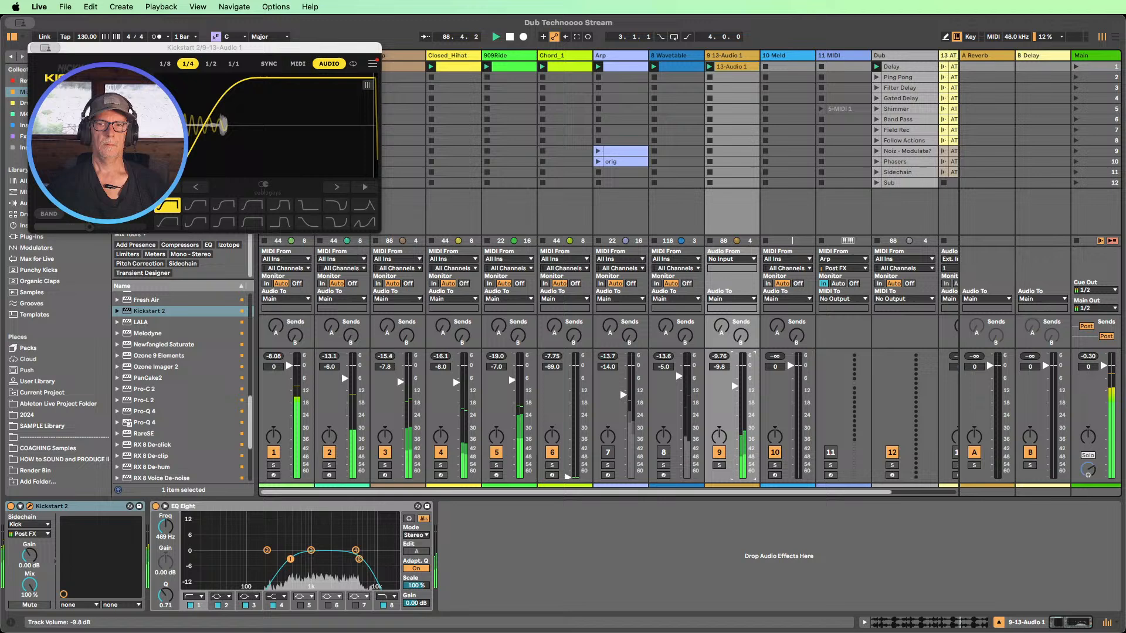
pyautogui.click(50, 51)
pyautogui.click(47, 49)
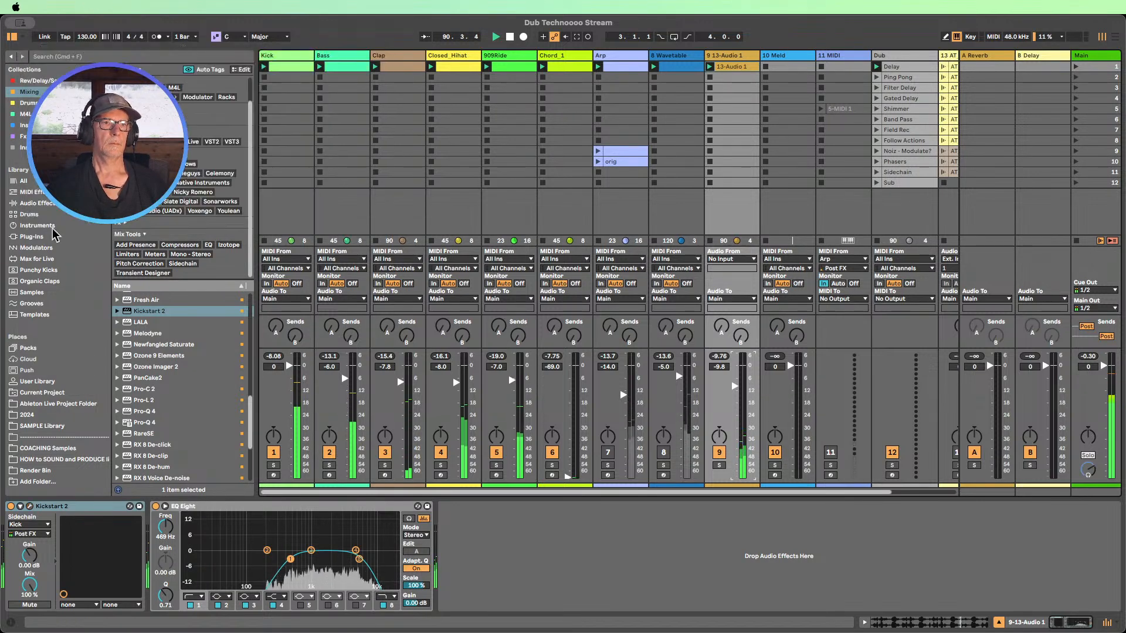
# - Add Hybrid Reverb after EQ Eight on track 9 with Dry/Wet at 28% and Vintage set to Extreme
pyautogui.click(42, 203)
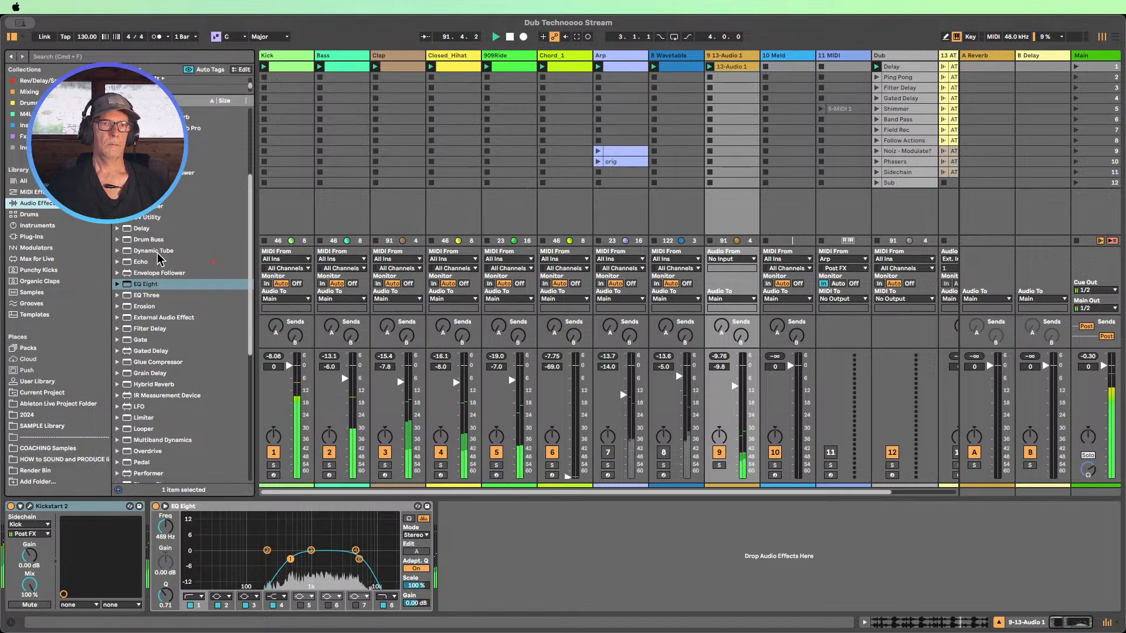
pyautogui.scroll(6, 159, 258)
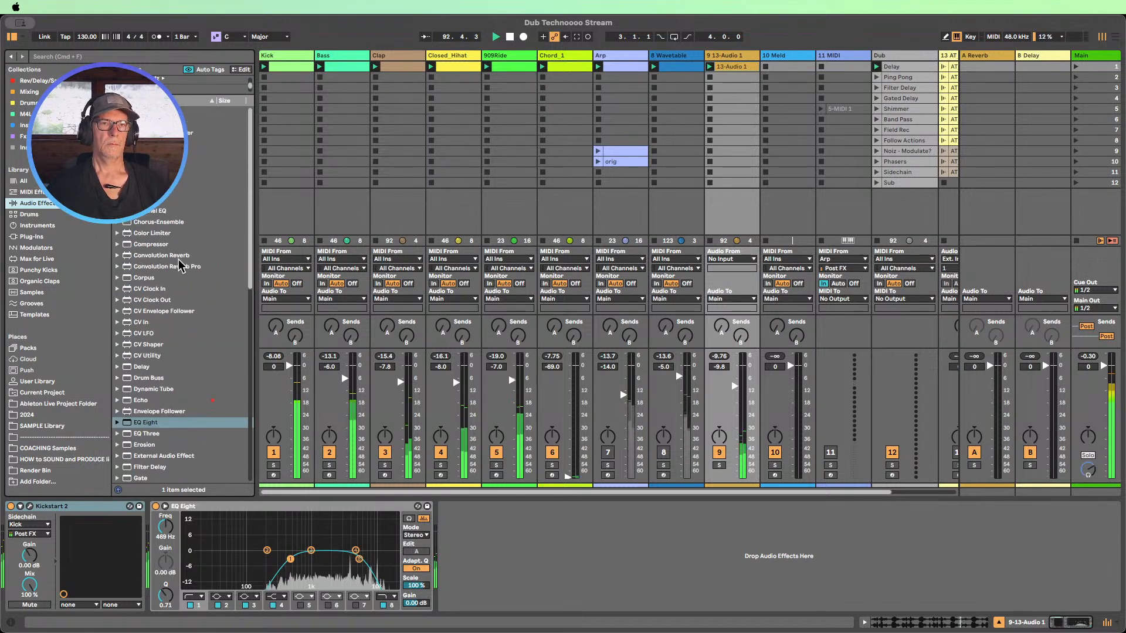
pyautogui.scroll(-6, 181, 266)
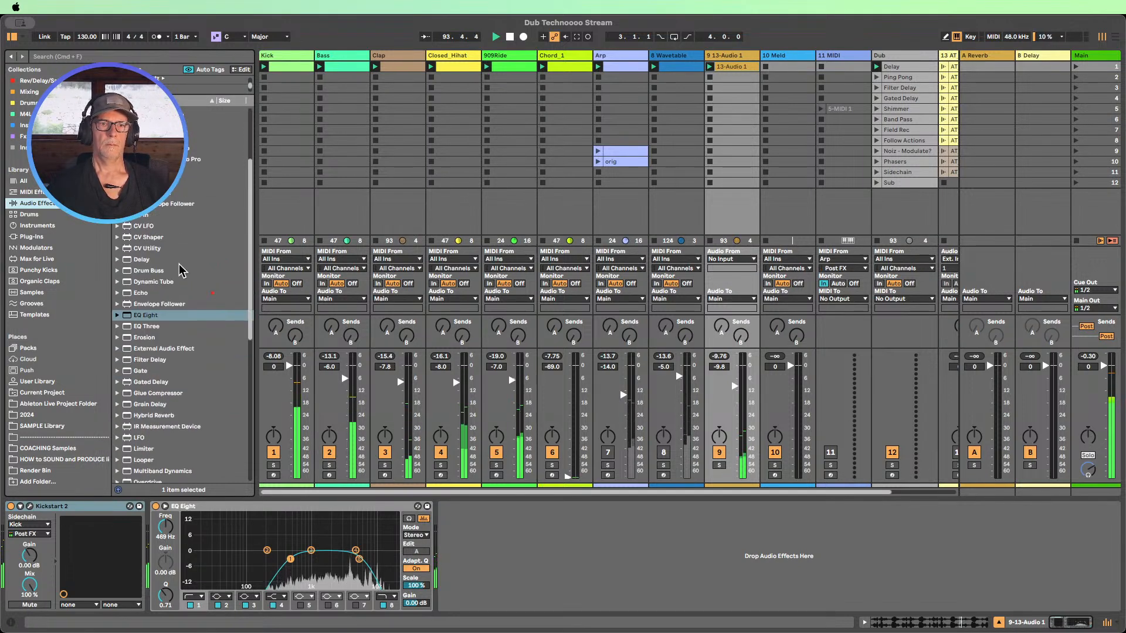
pyautogui.moveTo(154, 392); pyautogui.dragTo(586, 560)
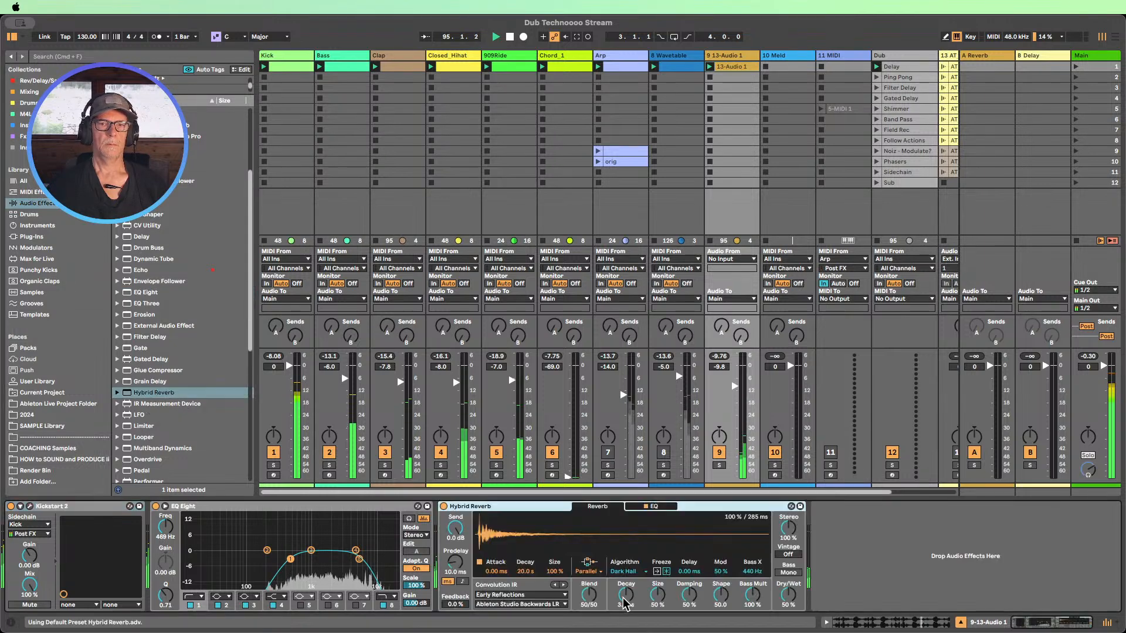
pyautogui.moveTo(793, 607); pyautogui.dragTo(792, 628)
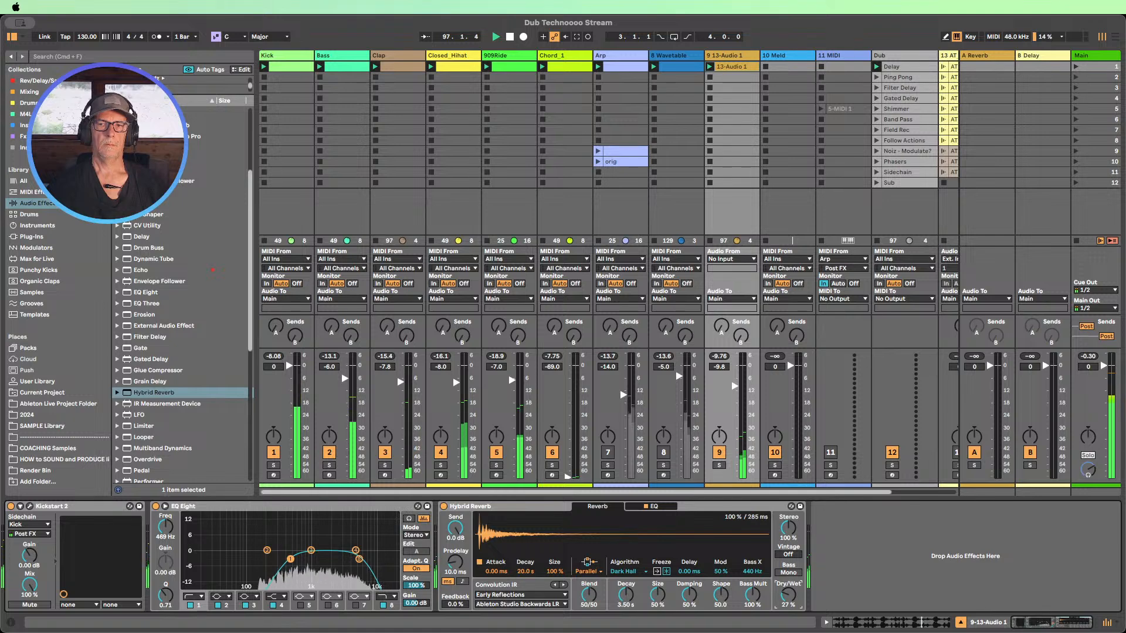
pyautogui.moveTo(788, 554); pyautogui.dragTo(788, 549)
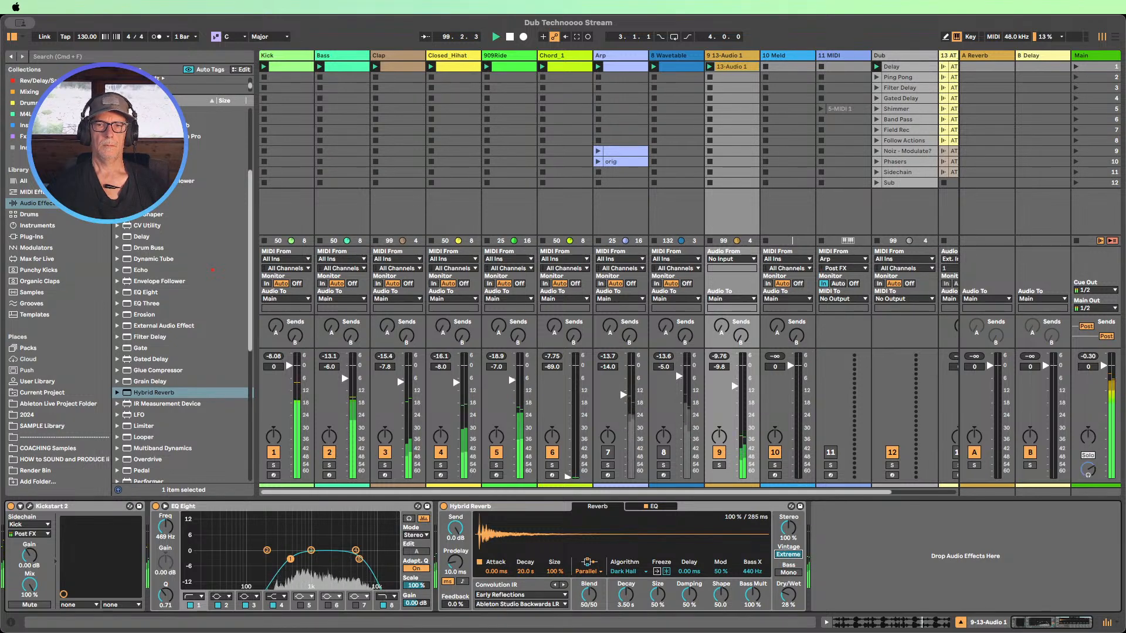
# - Raise Chord_1's volume to -13 dB and activate the Arp track with its volume at -14.6 dB
pyautogui.click(663, 452)
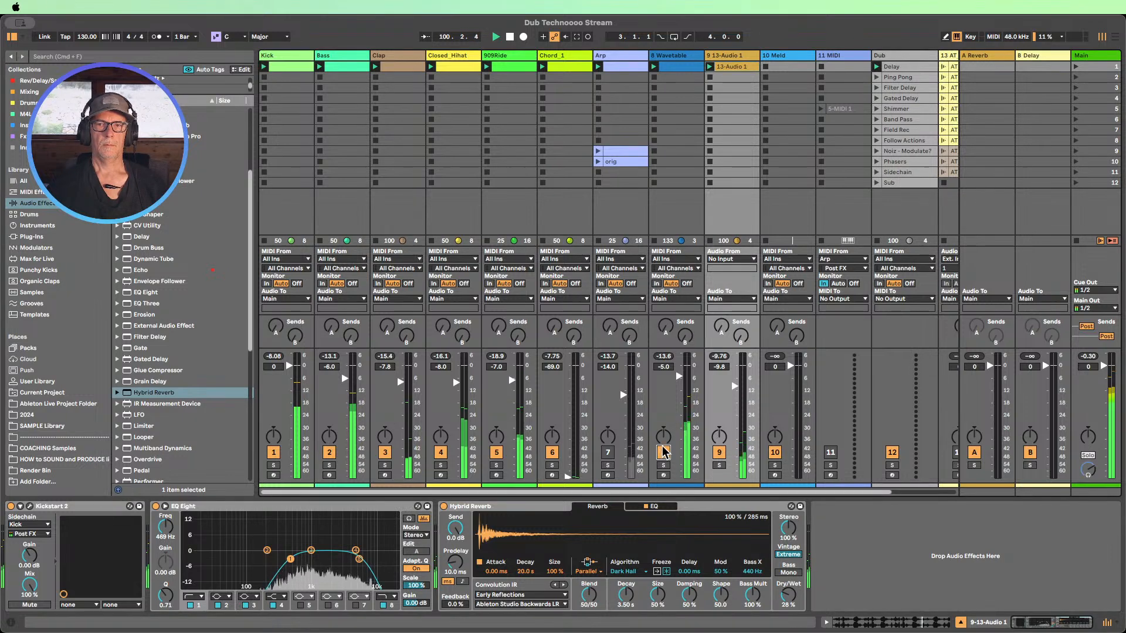
pyautogui.moveTo(568, 476); pyautogui.dragTo(568, 395)
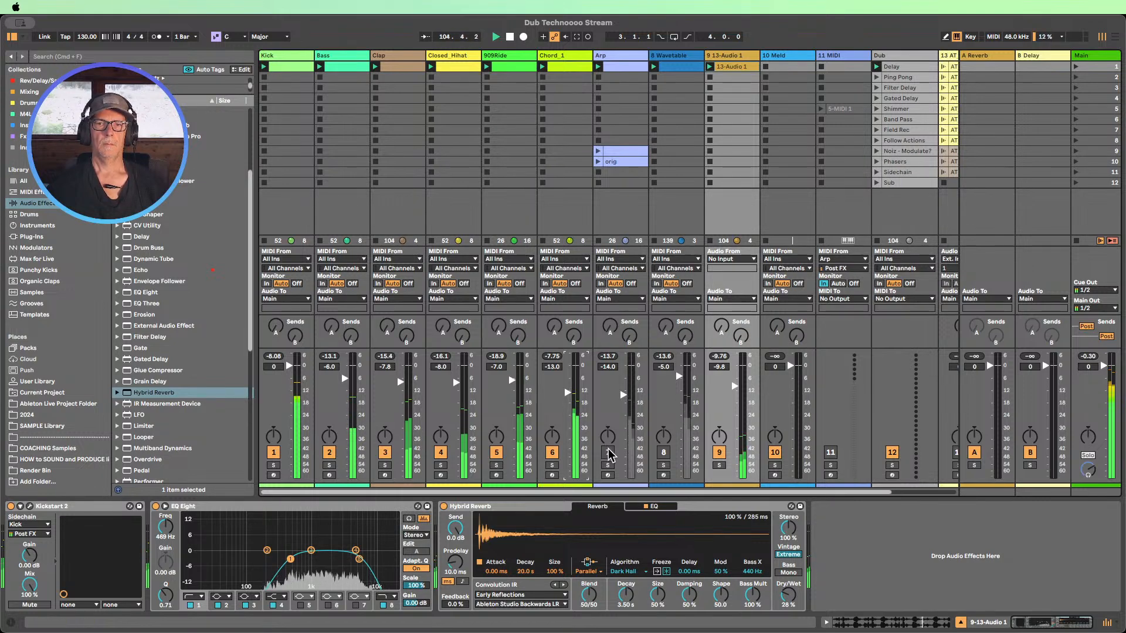
pyautogui.click(623, 399)
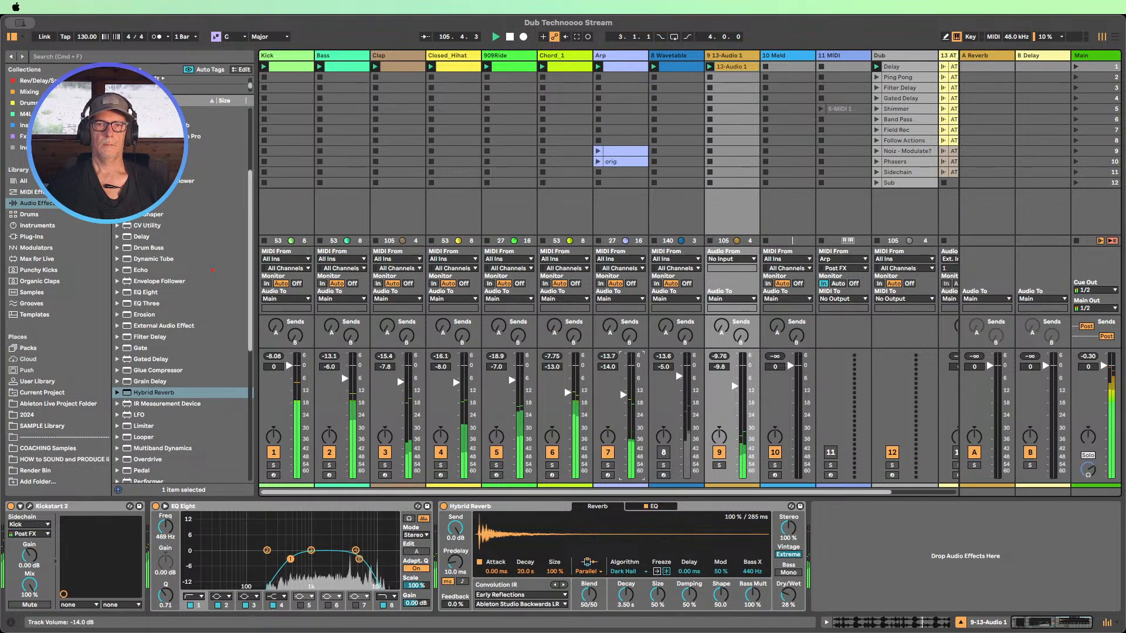
pyautogui.moveTo(623, 391); pyautogui.dragTo(623, 390)
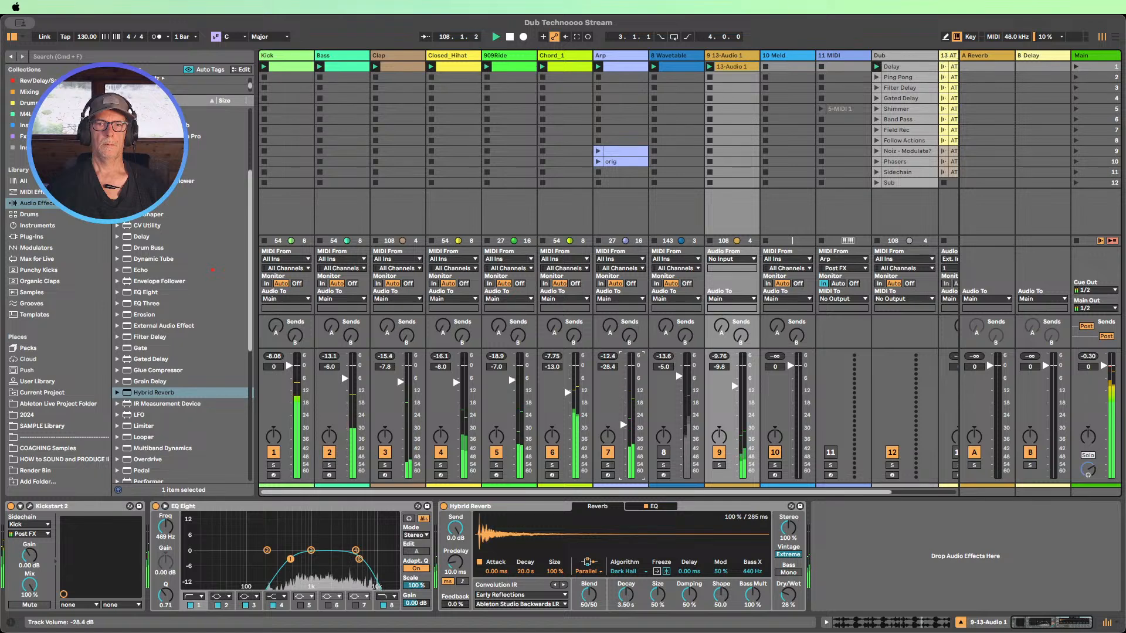
pyautogui.moveTo(622, 425)
pyautogui.mouseDown()
pyautogui.moveTo(623, 434)
pyautogui.moveTo(623, 416)
pyautogui.mouseUp()
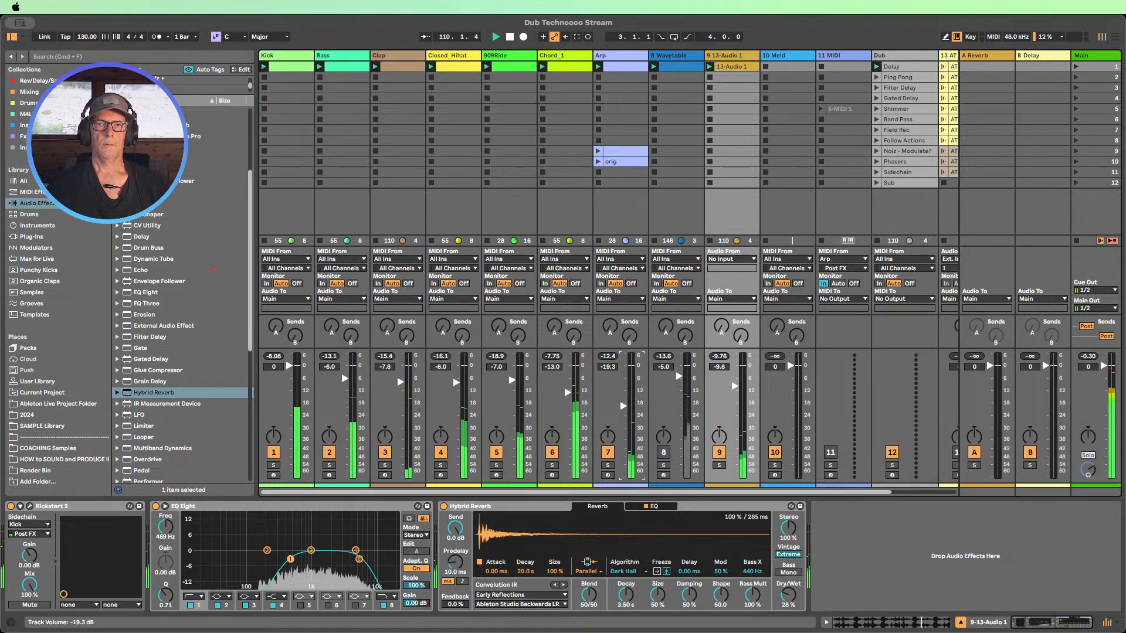
pyautogui.moveTo(623, 403); pyautogui.dragTo(623, 403)
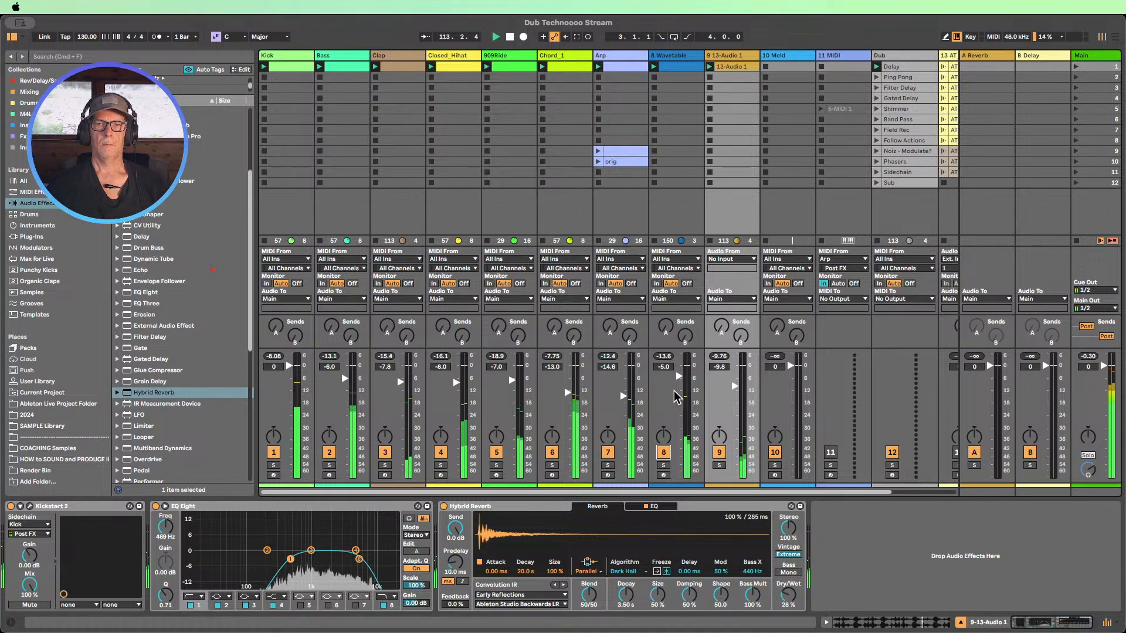
# - Set Wavetable track 8's volume to -7 dB and track 9's to -13 dB, checking the mix with 909Ride muted
pyautogui.moveTo(678, 381); pyautogui.dragTo(678, 409)
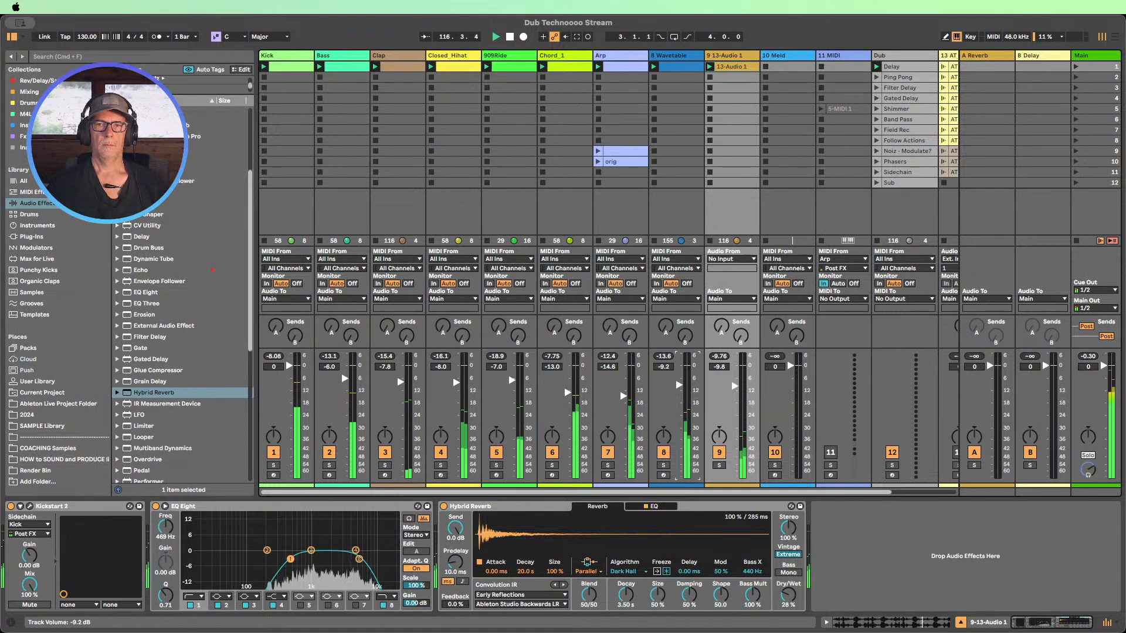
pyautogui.moveTo(679, 385); pyautogui.dragTo(679, 384)
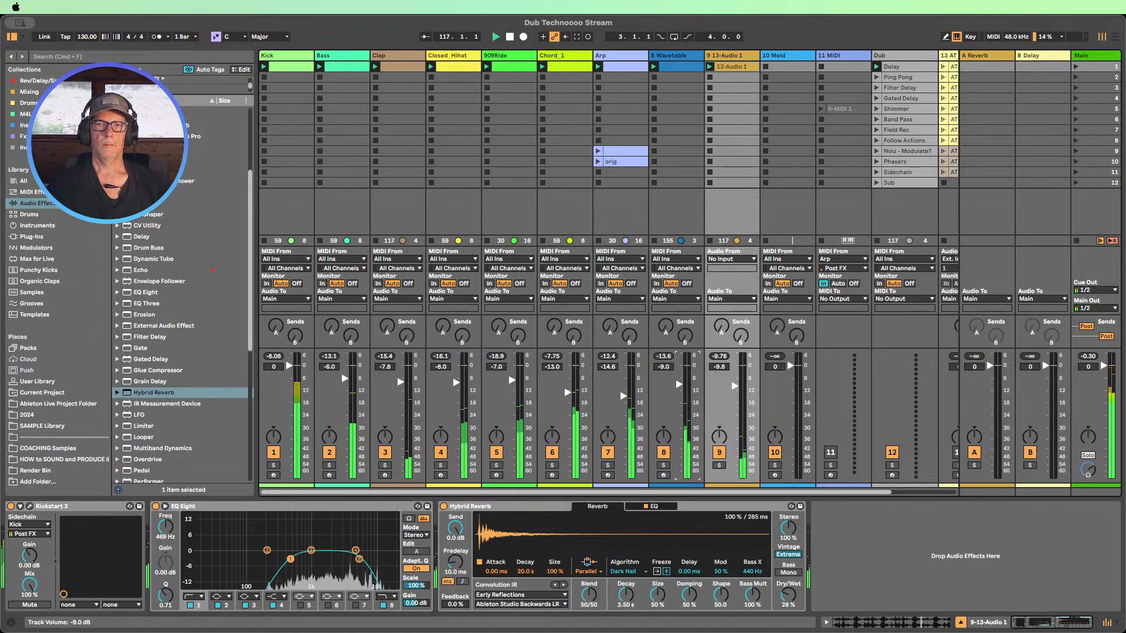
pyautogui.click(498, 452)
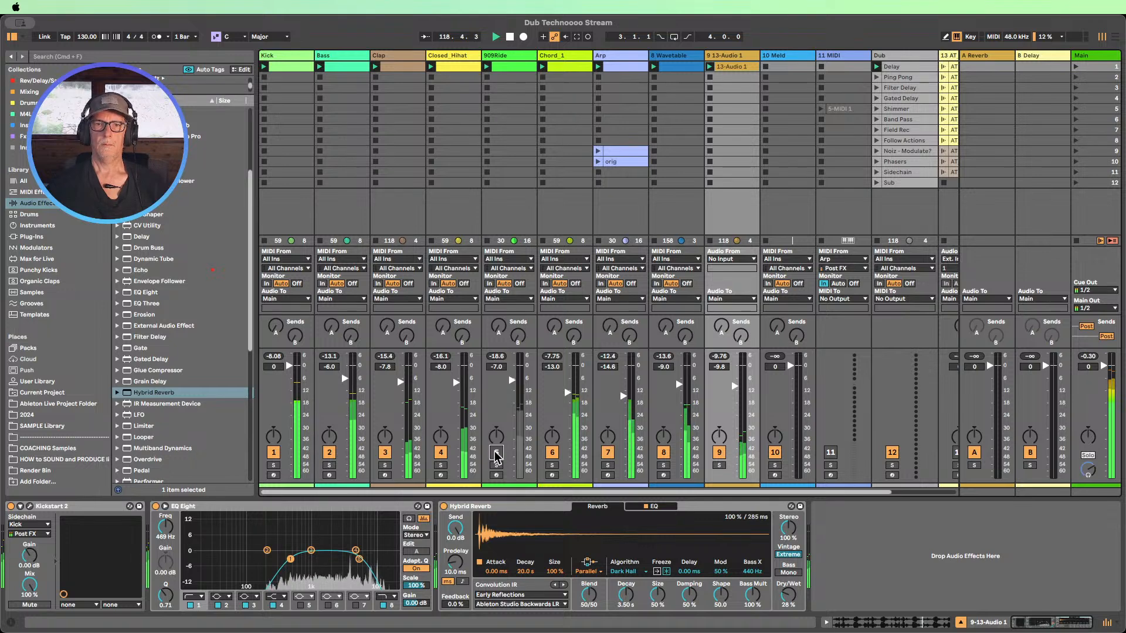
pyautogui.click(498, 453)
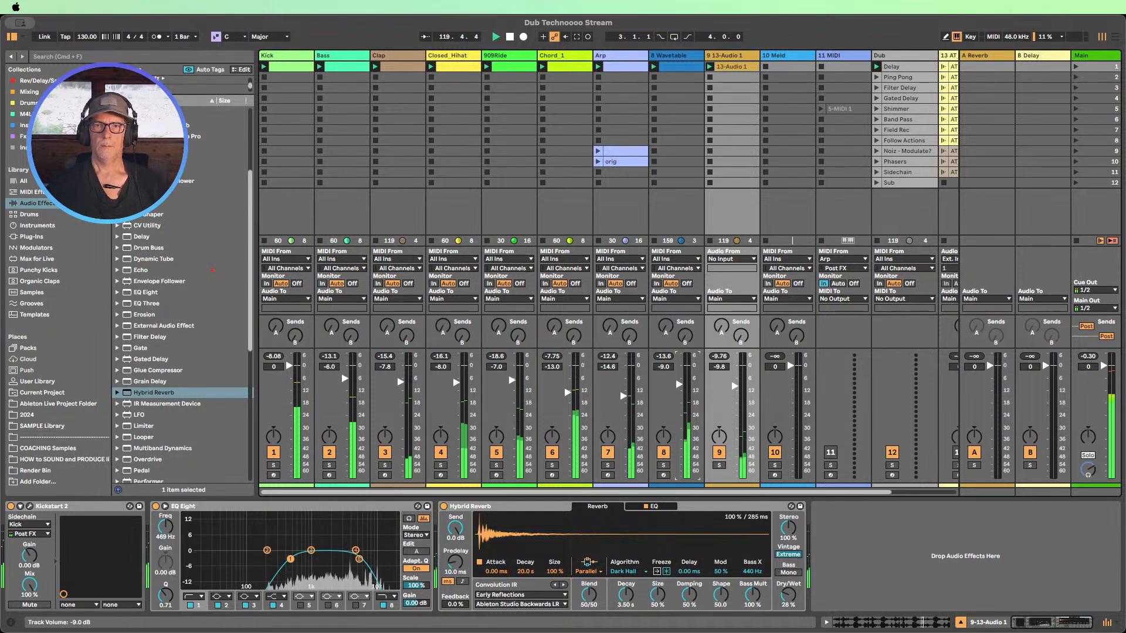
pyautogui.moveTo(684, 393); pyautogui.dragTo(734, 471)
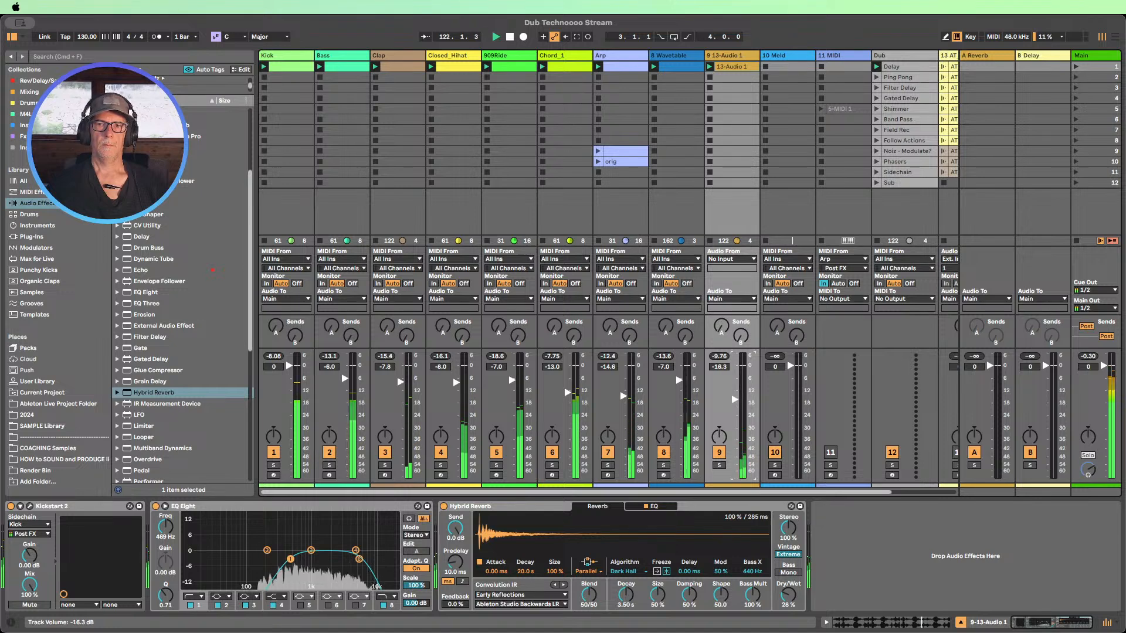
pyautogui.moveTo(734, 399); pyautogui.dragTo(734, 397)
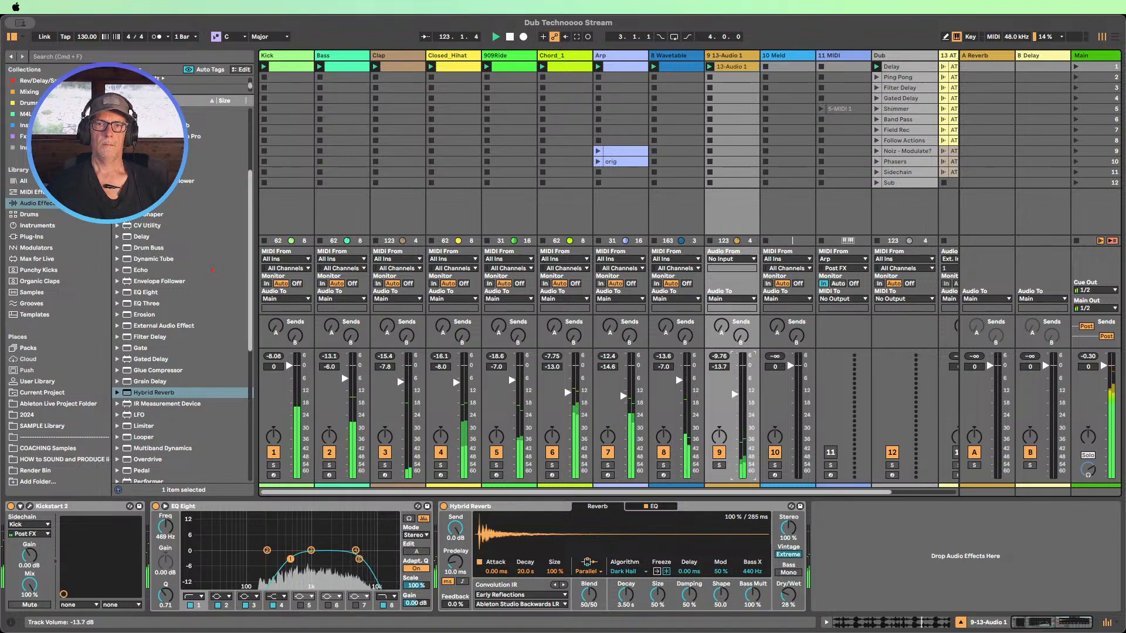
# - Compare the mix with track 9 muted and unmuted, and with the Kick track muted and unmuted
pyautogui.click(718, 452)
pyautogui.click(718, 452)
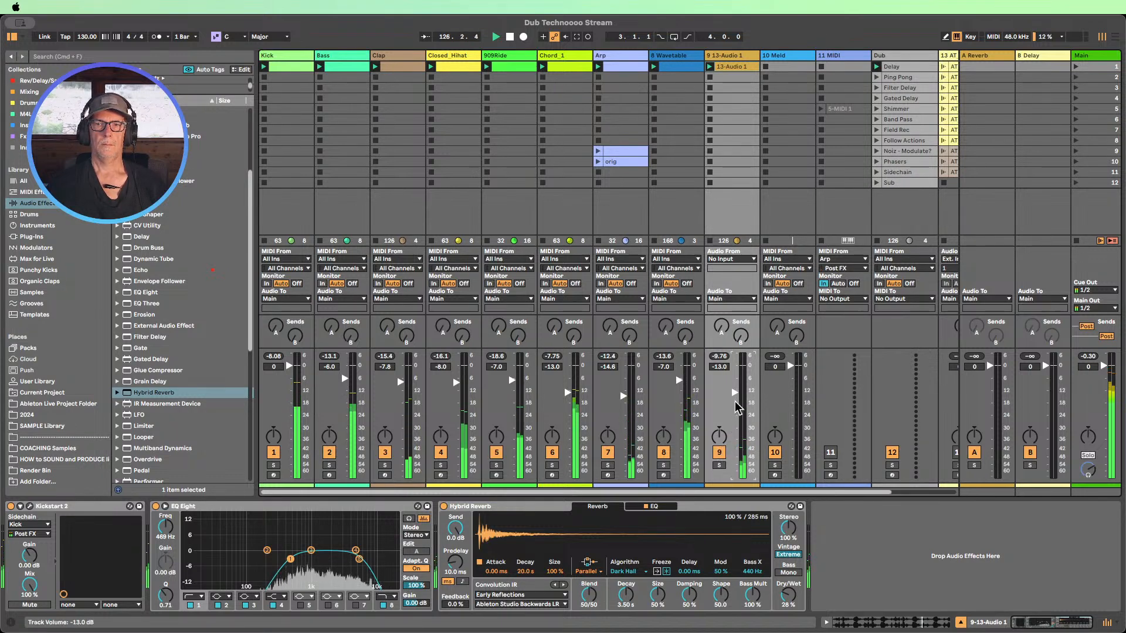
pyautogui.click(274, 453)
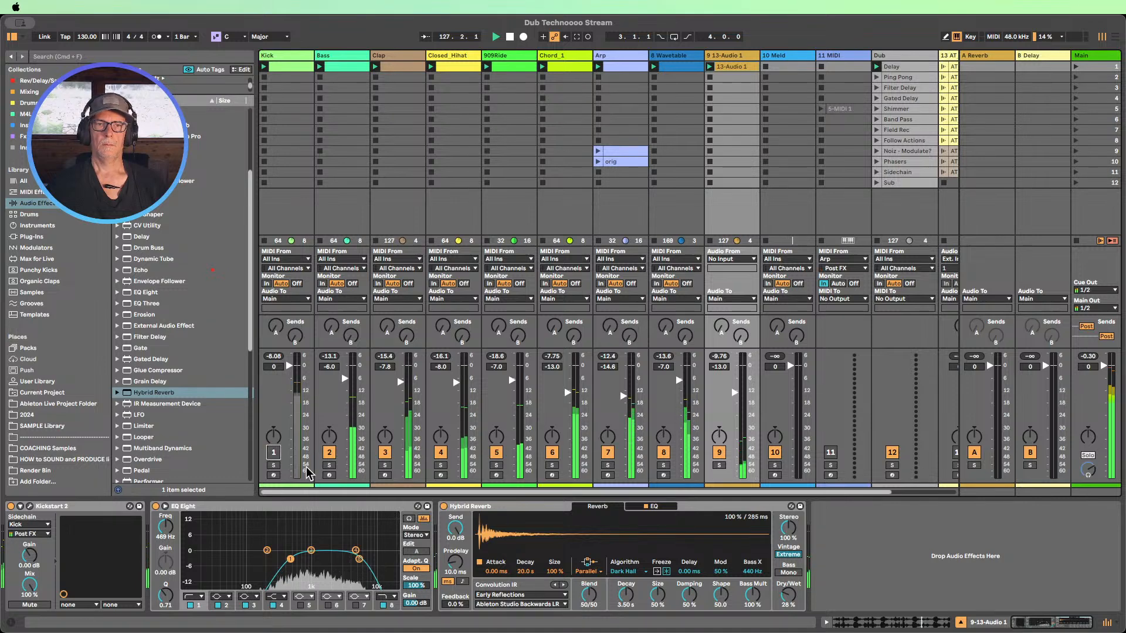
pyautogui.click(274, 453)
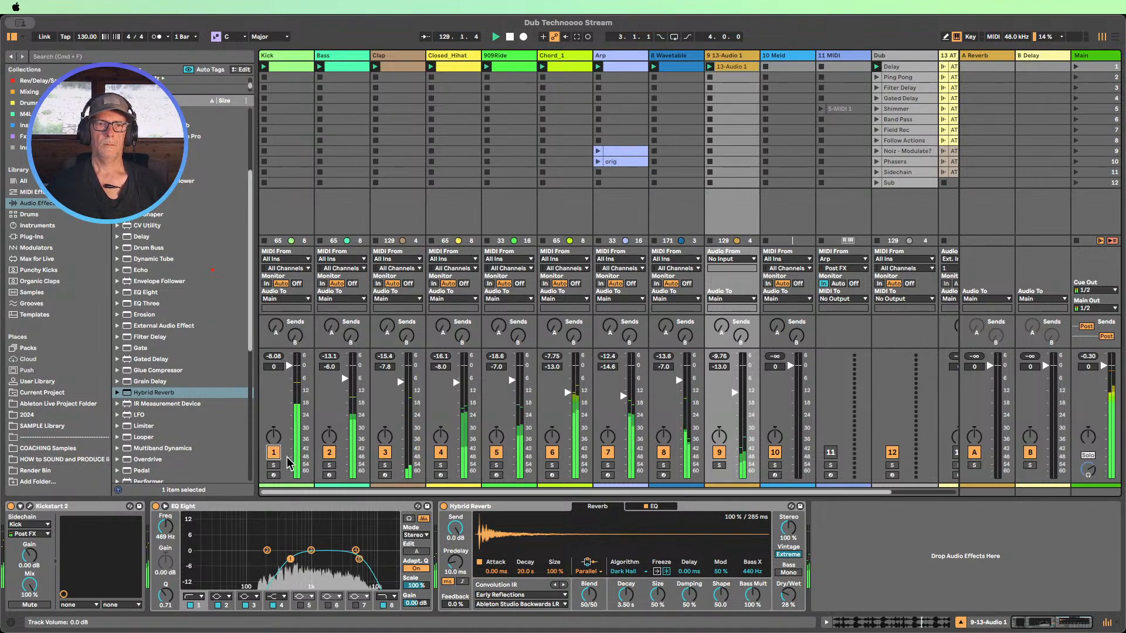
pyautogui.click(274, 63)
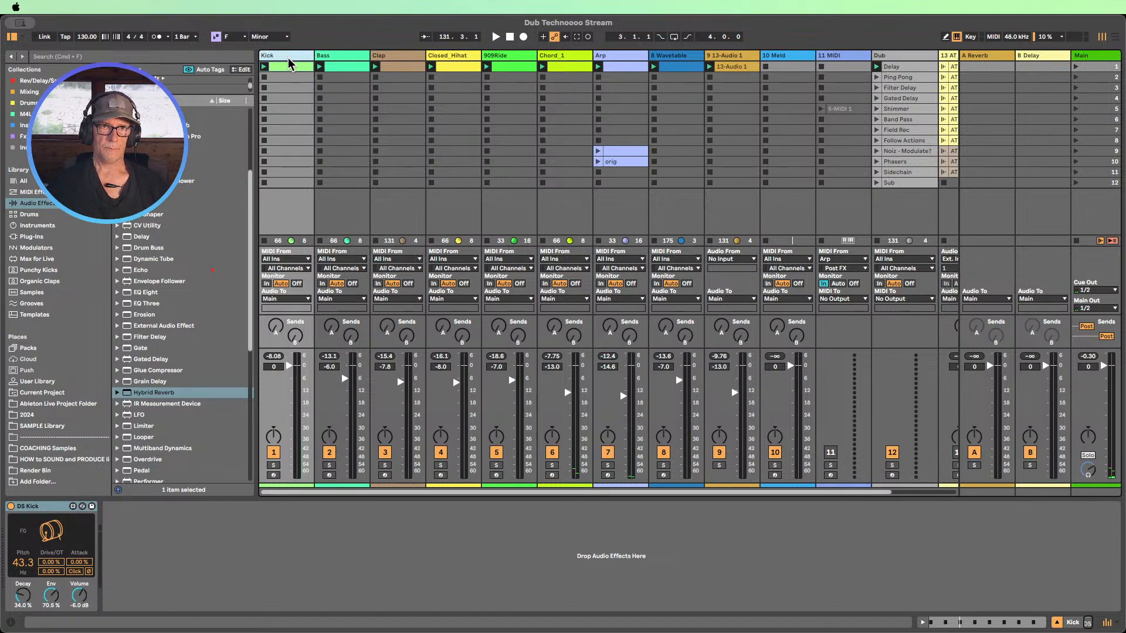
pyautogui.press('super+t')
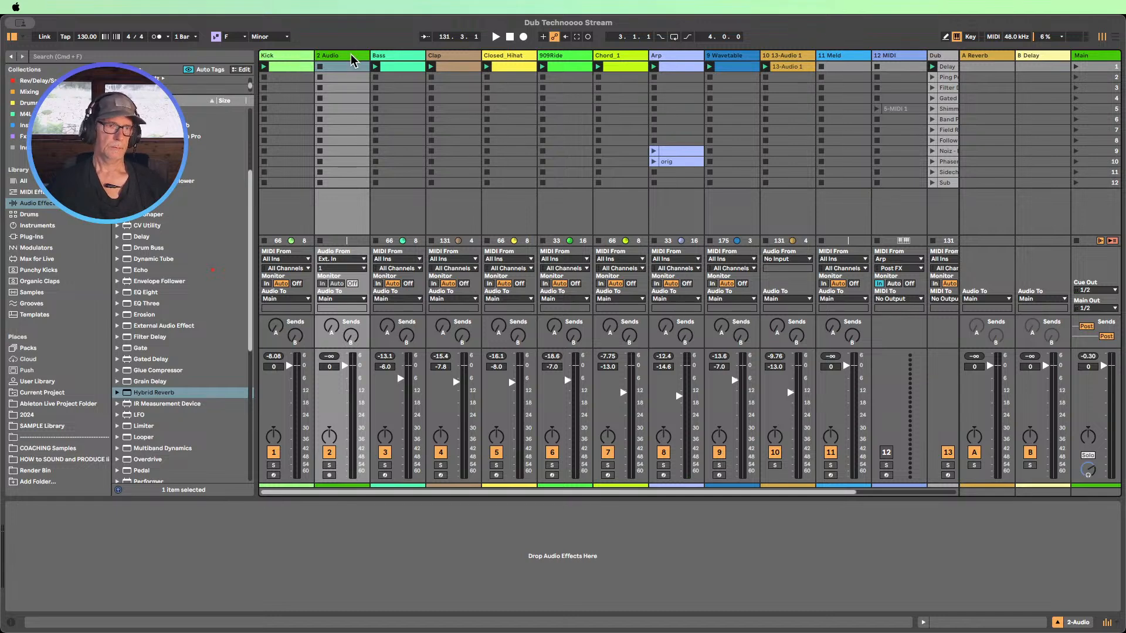
pyautogui.press('super+r')
pyautogui.press('Delete')
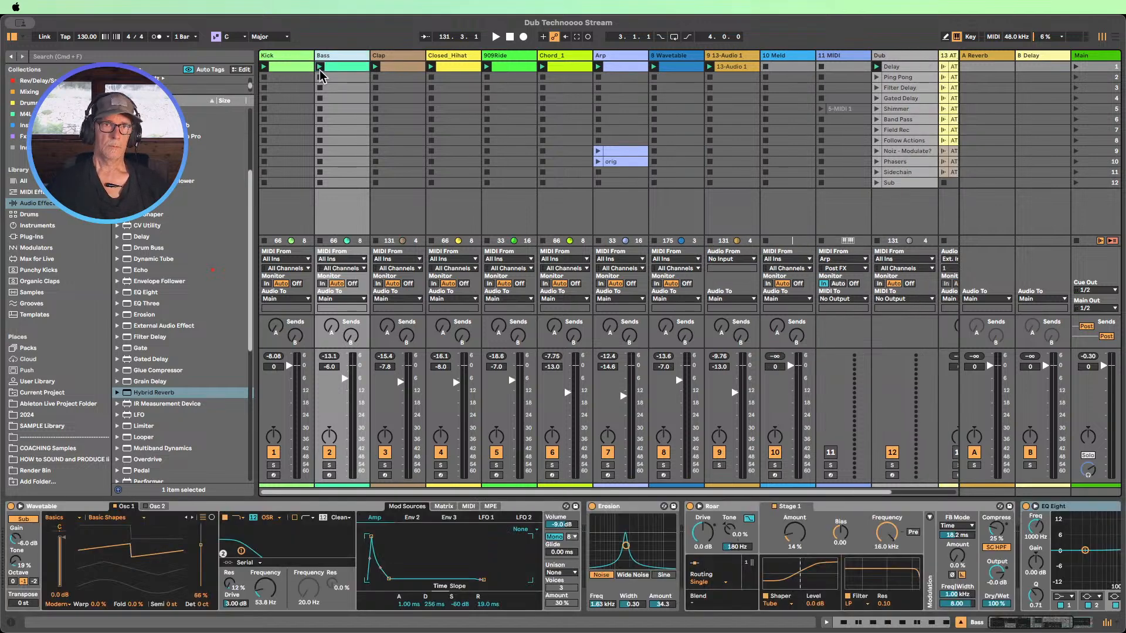
# - Duplicate the Kick track and stop playback and all running clips
pyautogui.click(296, 57)
pyautogui.press('super+d')
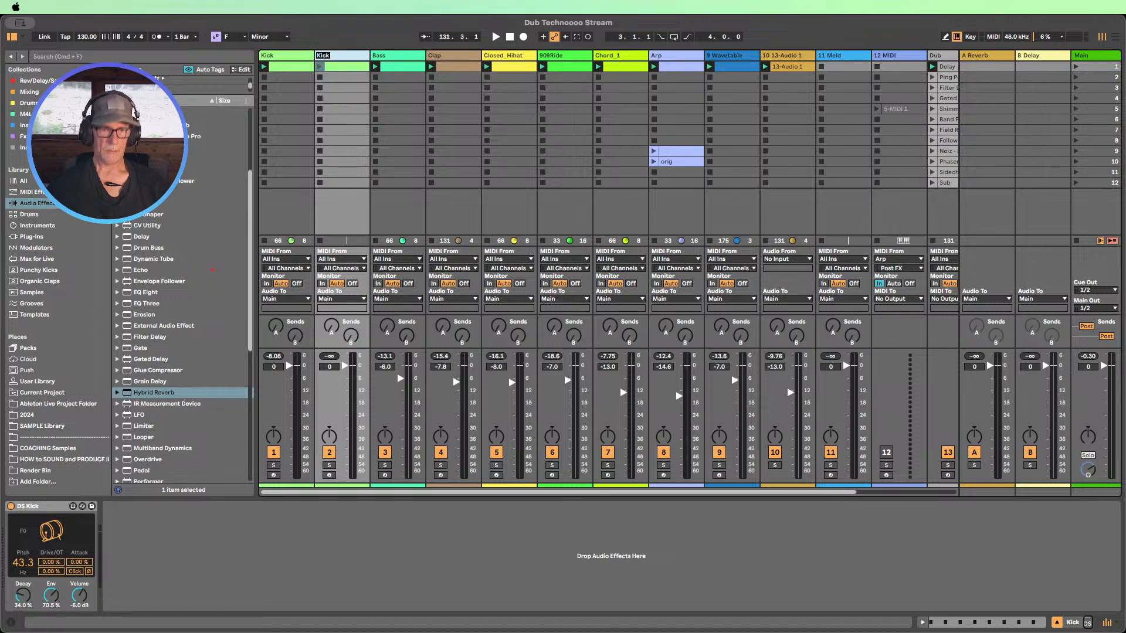
pyautogui.click(330, 218)
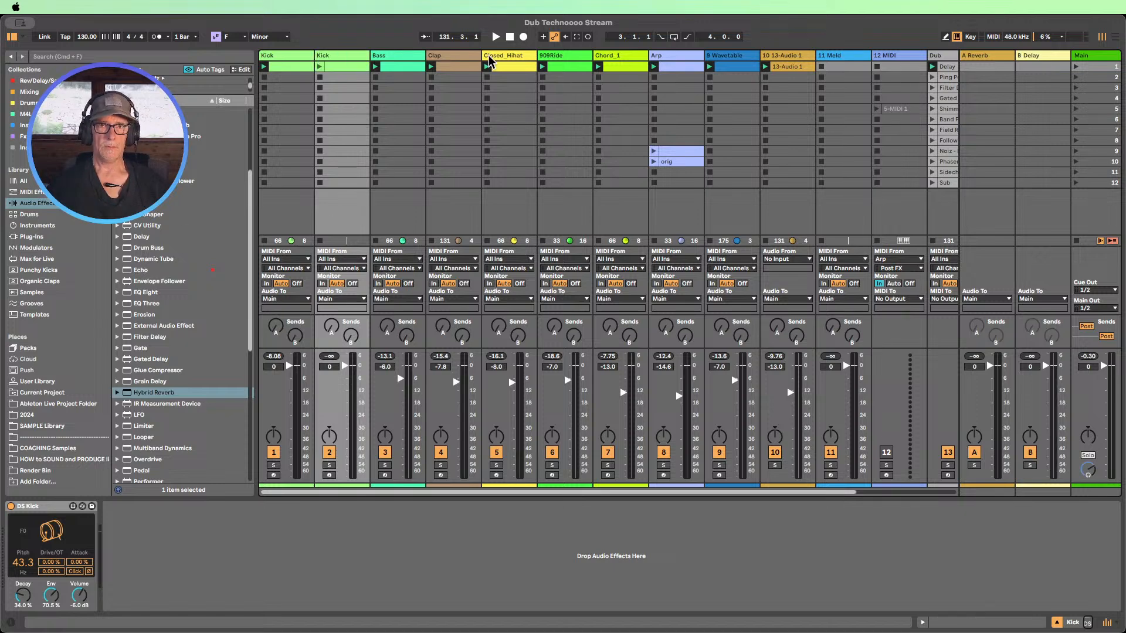
pyautogui.click(509, 37)
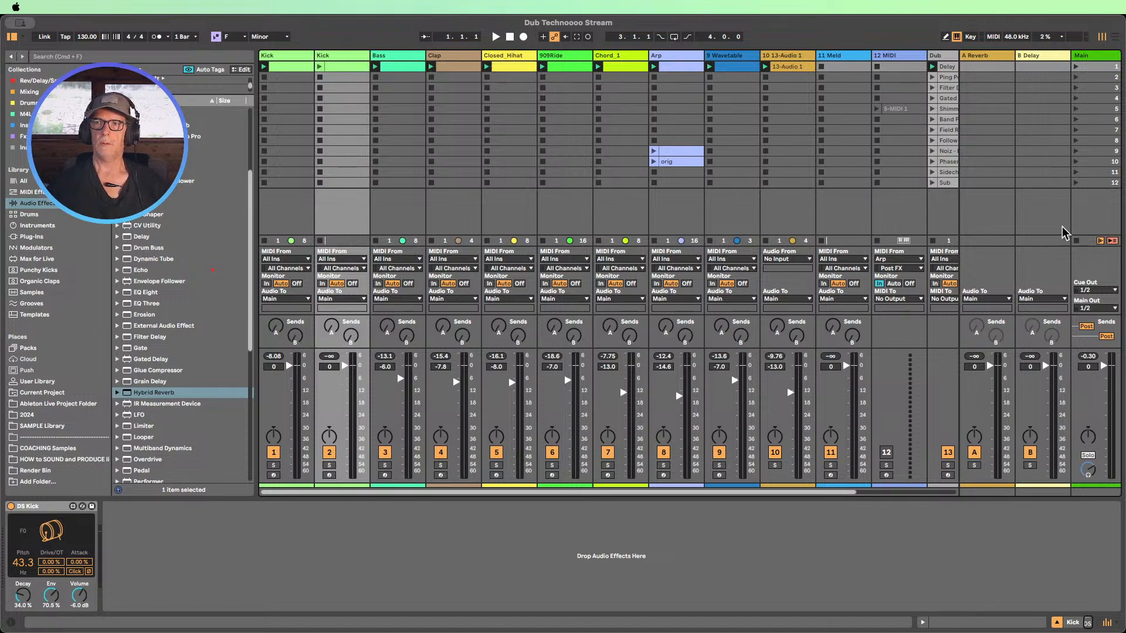
pyautogui.click(1077, 241)
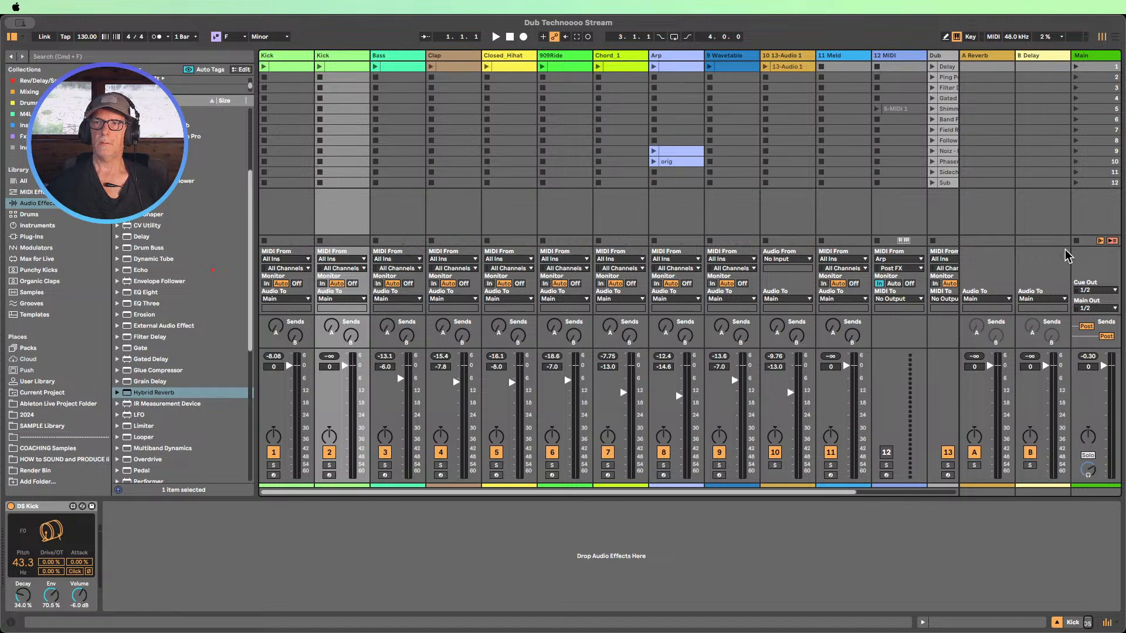
# - Save the Live Set as Dub Technoooo Stream in its project folder, replacing the existing file
pyautogui.click(66, 6)
pyautogui.click(193, 159)
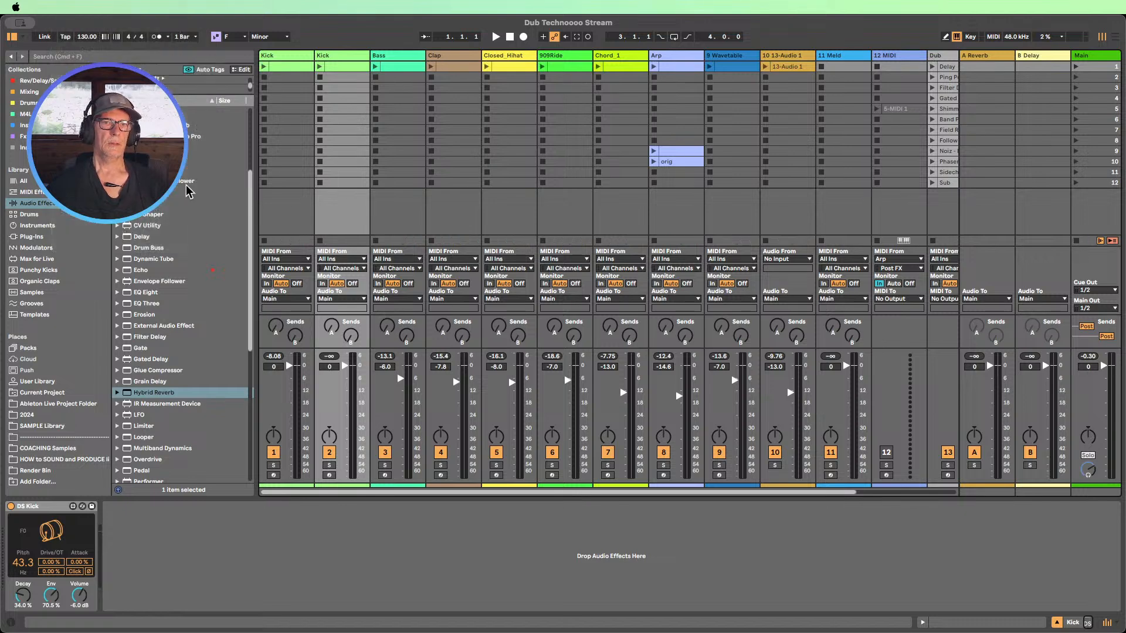
pyautogui.click(932, 355)
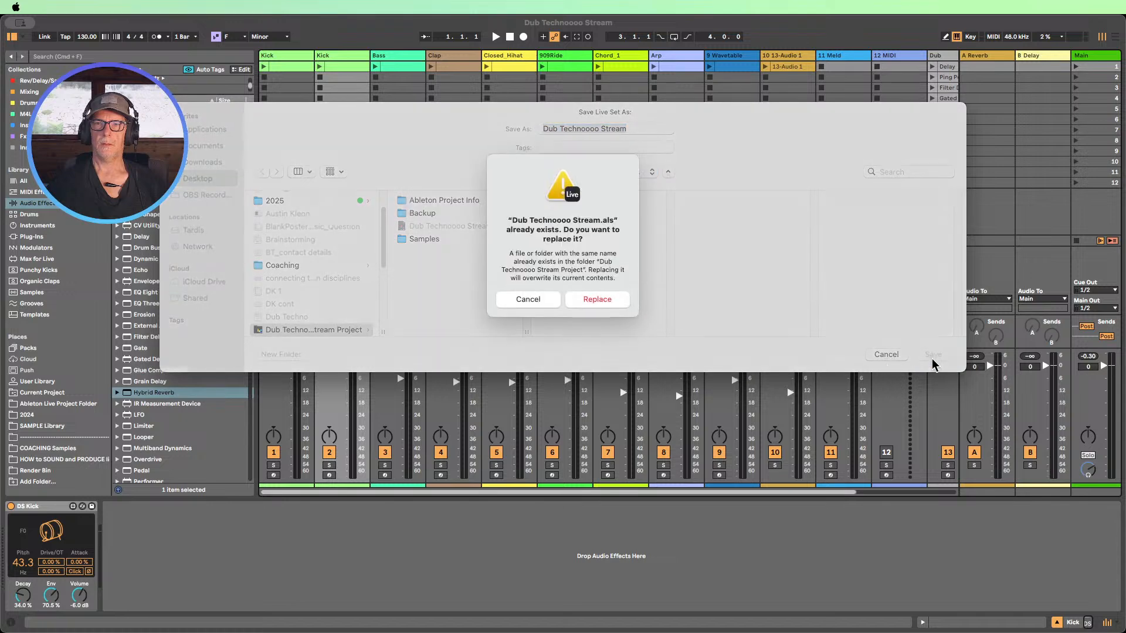
pyautogui.click(597, 300)
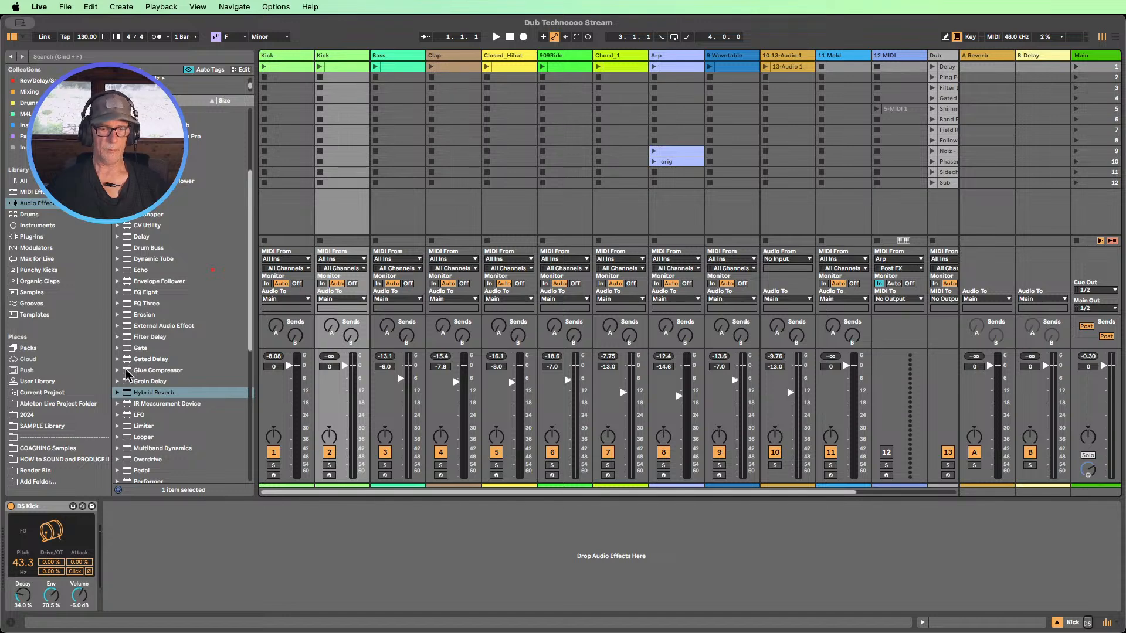
# - Search the library for "909 kick" and audition Kick-909.aif, the Kick Sub 909 Long samples and Kick Legend 909 samples
pyautogui.press('super+f')
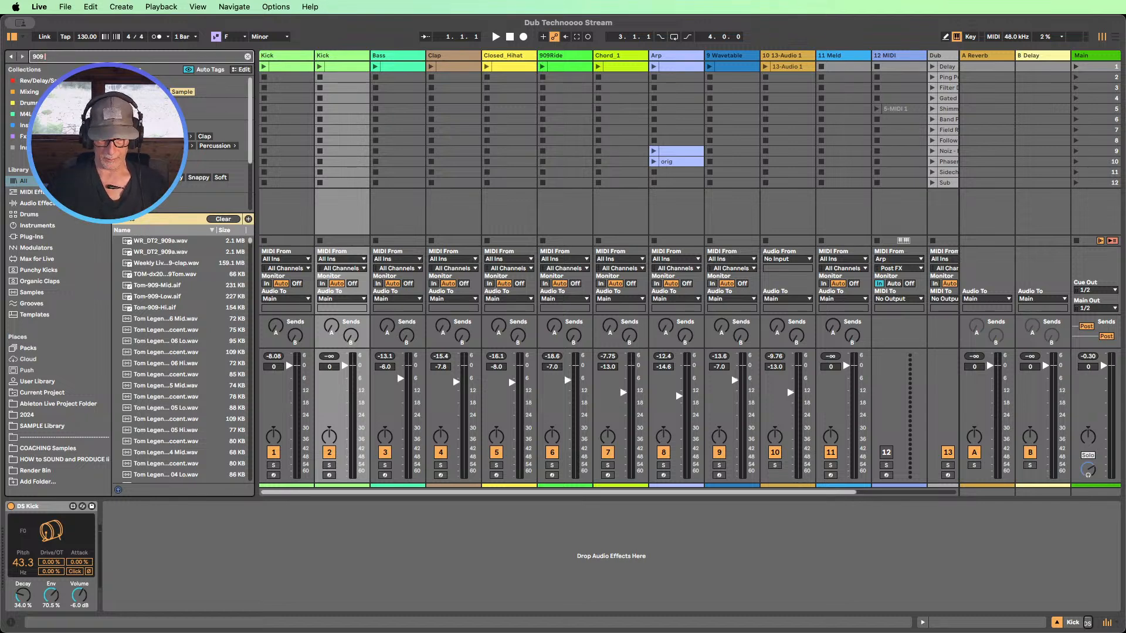
pyautogui.write('ick')
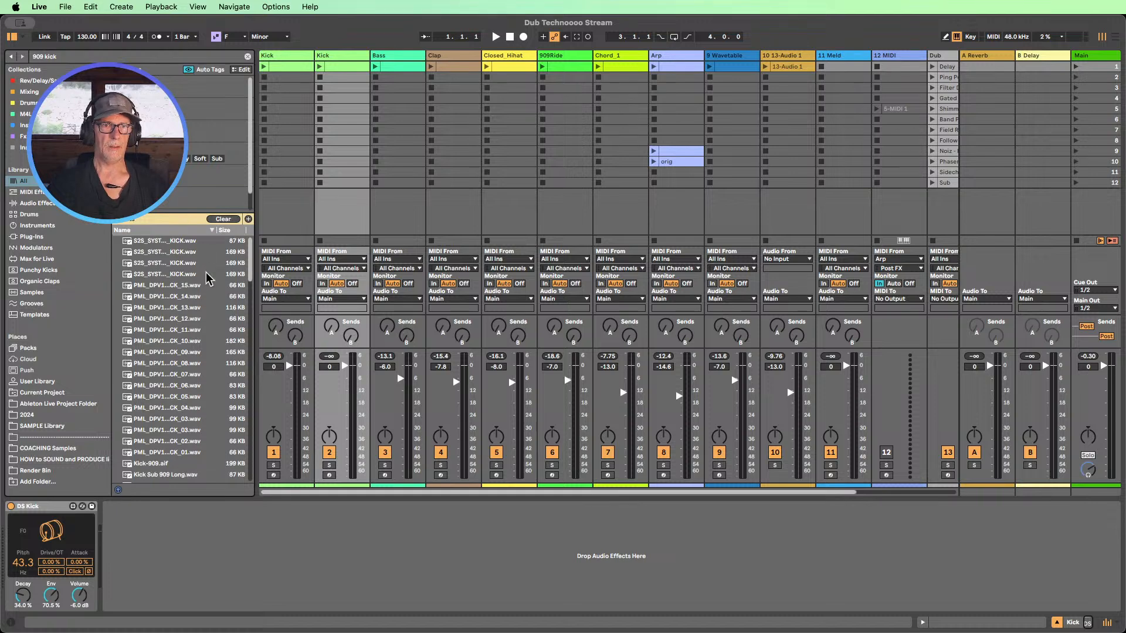
pyautogui.scroll(-5, 176, 342)
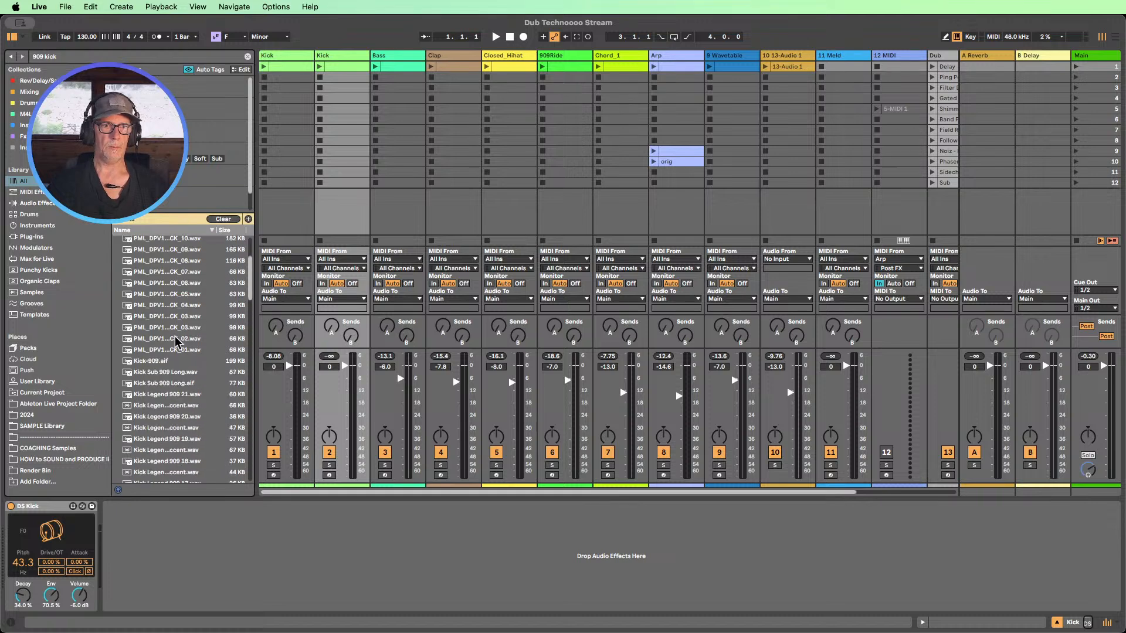
pyautogui.click(155, 364)
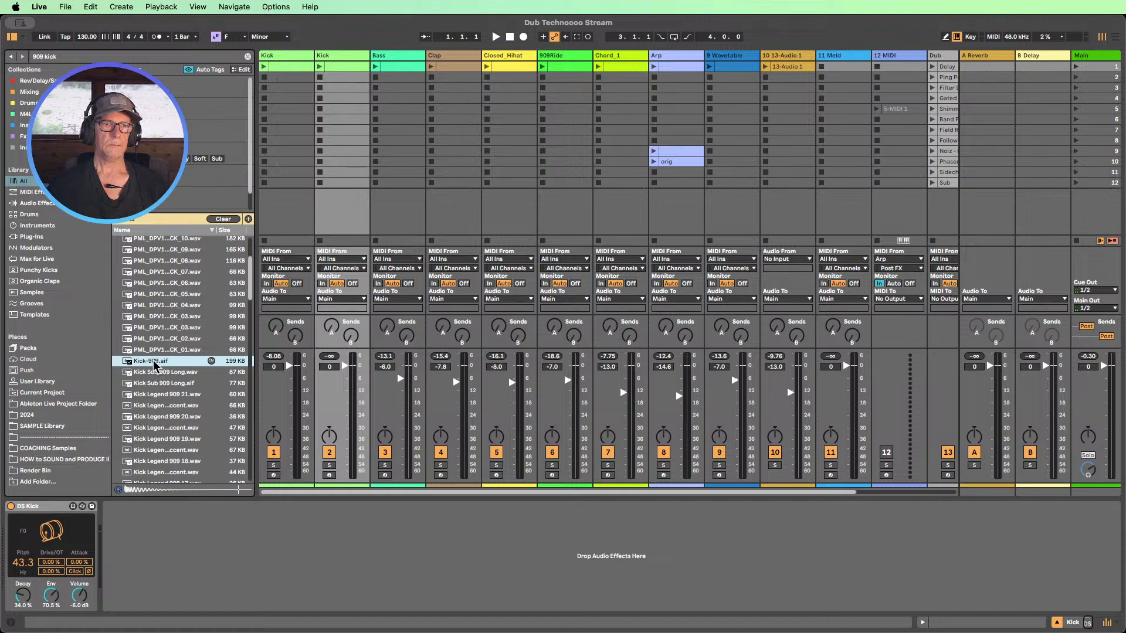
pyautogui.click(151, 375)
pyautogui.click(155, 384)
pyautogui.scroll(-5, 163, 352)
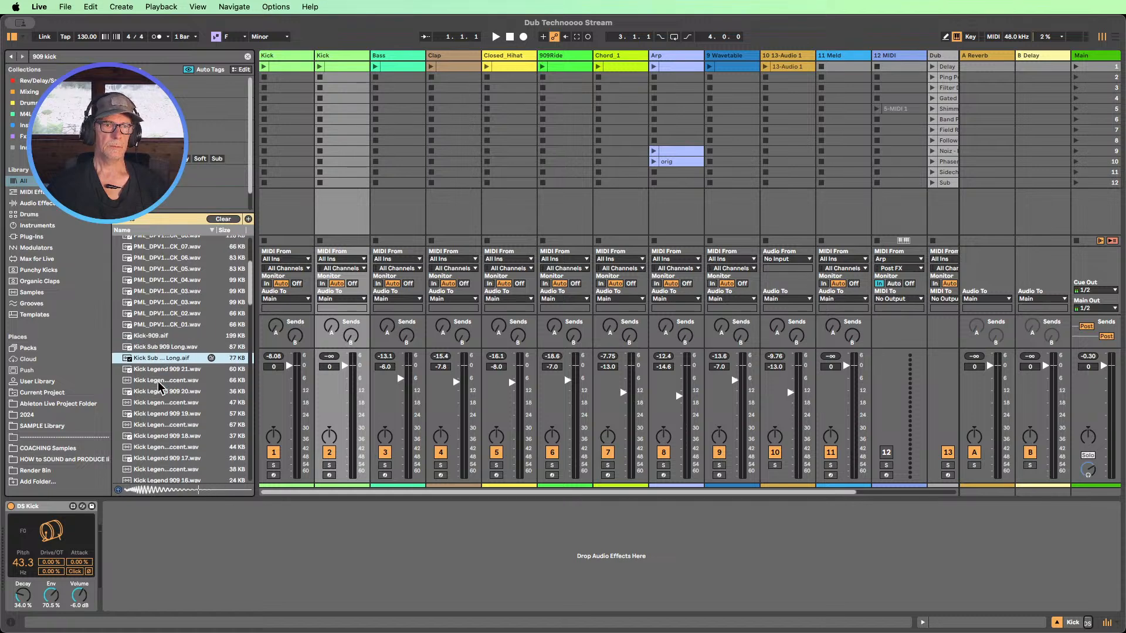
pyautogui.click(165, 375)
pyautogui.scroll(-8, 167, 372)
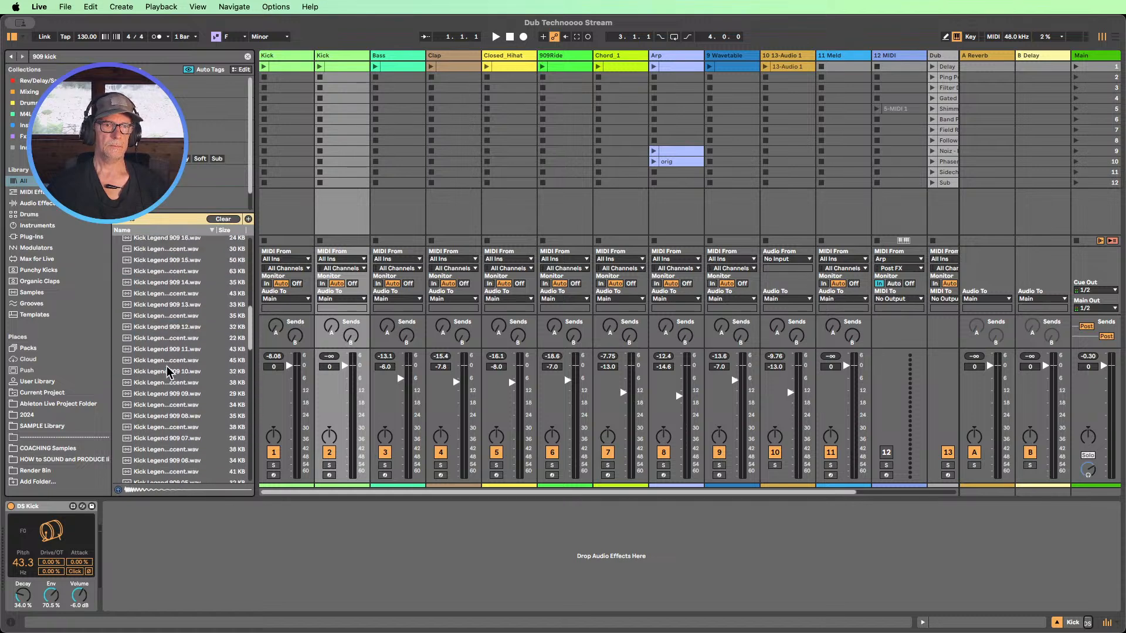
pyautogui.scroll(-6, 168, 371)
# - Audition and compare the Kick 909 samples numbered 26 down to 22, returning to Kick 909 24.wav
pyautogui.click(152, 303)
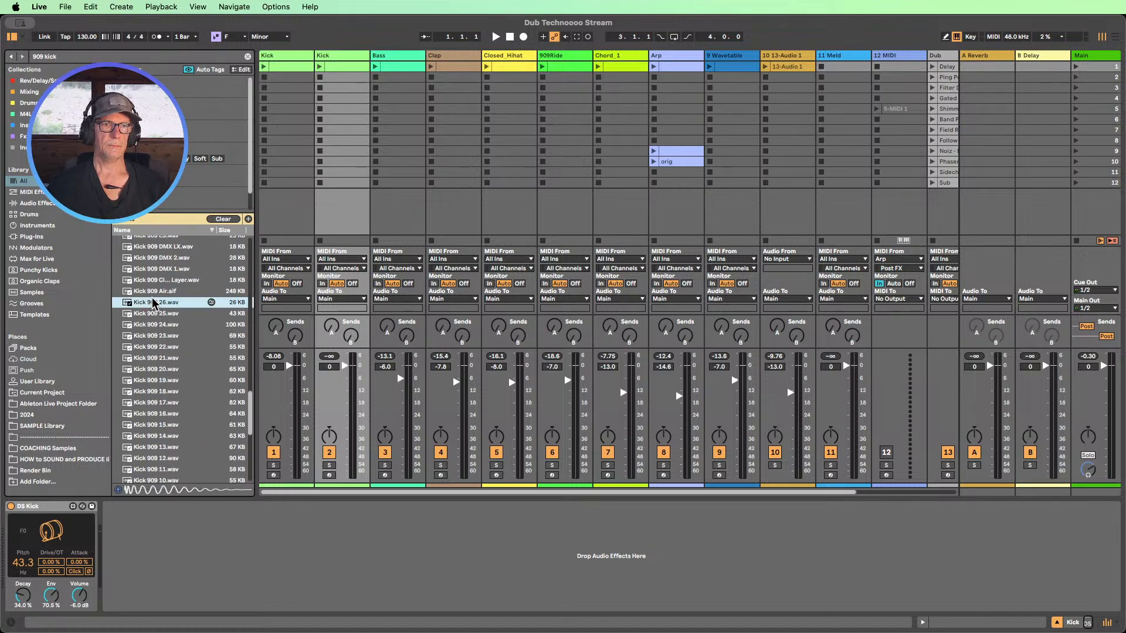
pyautogui.click(154, 312)
pyautogui.click(153, 304)
pyautogui.click(153, 314)
pyautogui.click(153, 324)
pyautogui.click(153, 314)
pyautogui.click(153, 324)
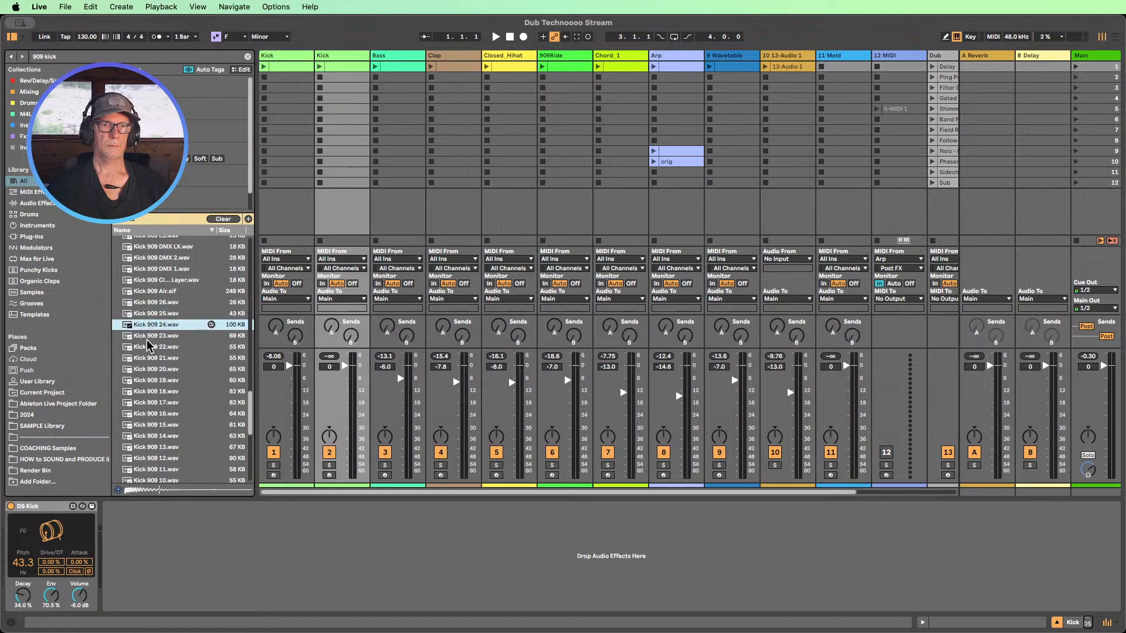
pyautogui.click(150, 337)
pyautogui.click(152, 347)
pyautogui.click(150, 325)
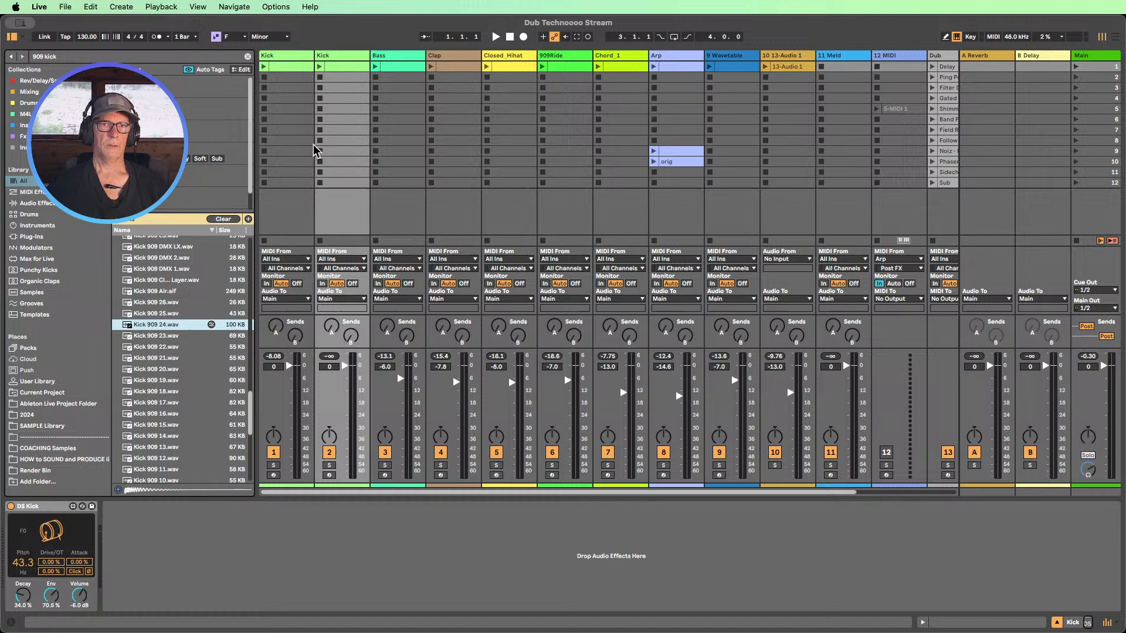
# - Mute the original Kick, 909Ride, Chord_1, Arp and Wavetable tracks and play scene 1
pyautogui.click(278, 453)
pyautogui.click(495, 36)
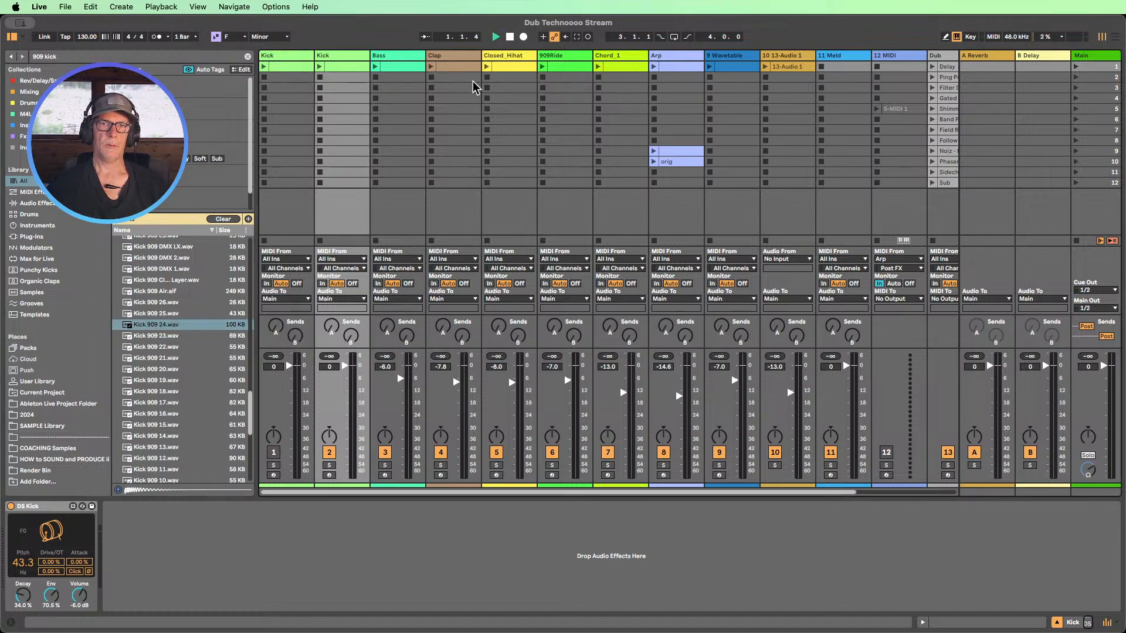
pyautogui.click(510, 36)
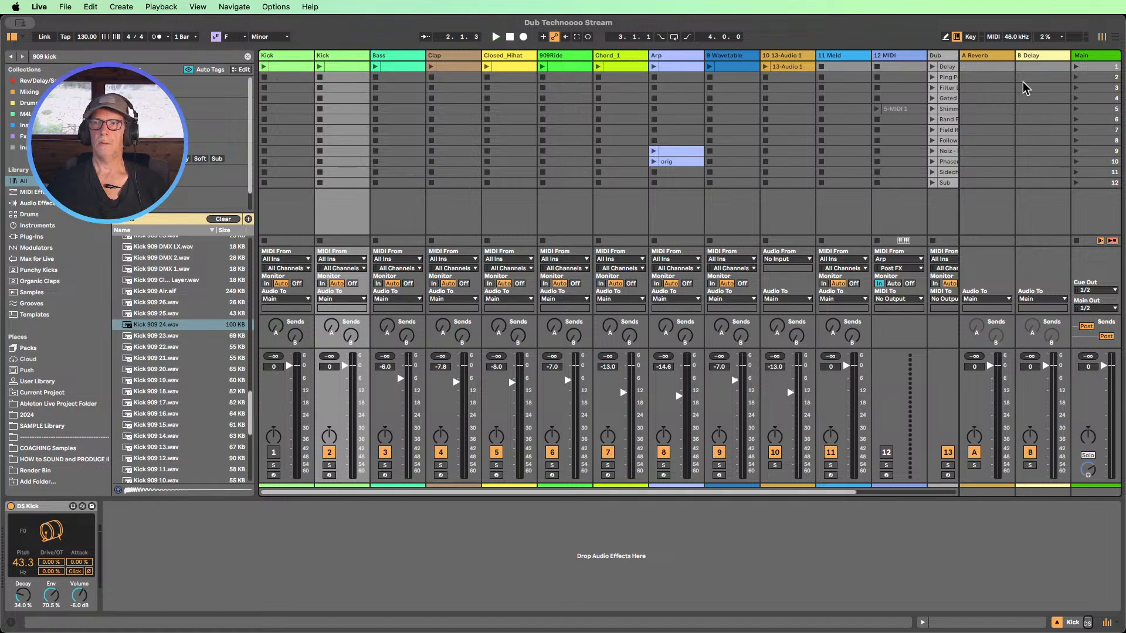
pyautogui.click(1076, 67)
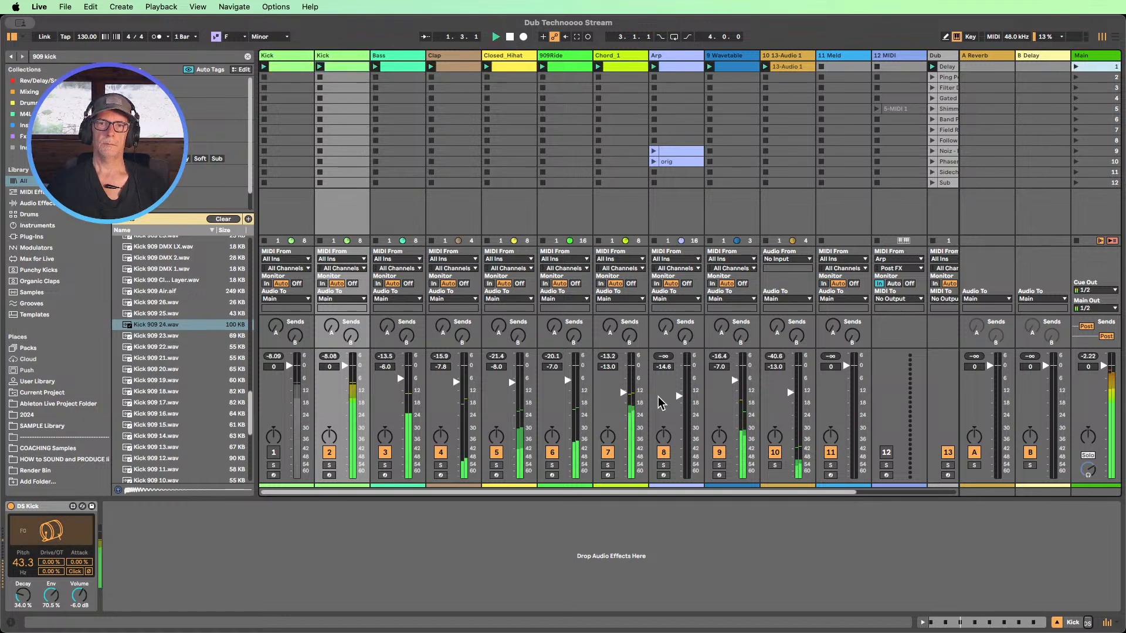
pyautogui.click(553, 453)
pyautogui.click(663, 453)
pyautogui.click(719, 452)
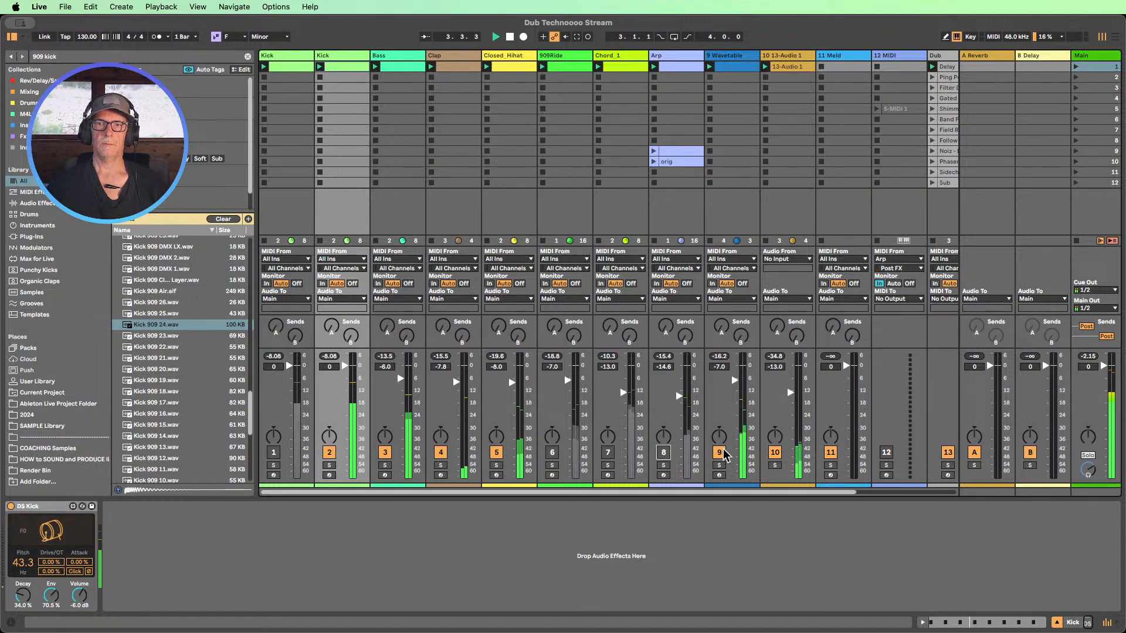
# - Audition the Kick 909 samples numbered 23 down to 18 against the playing scene, returning to Kick 909 20.wav
pyautogui.click(157, 336)
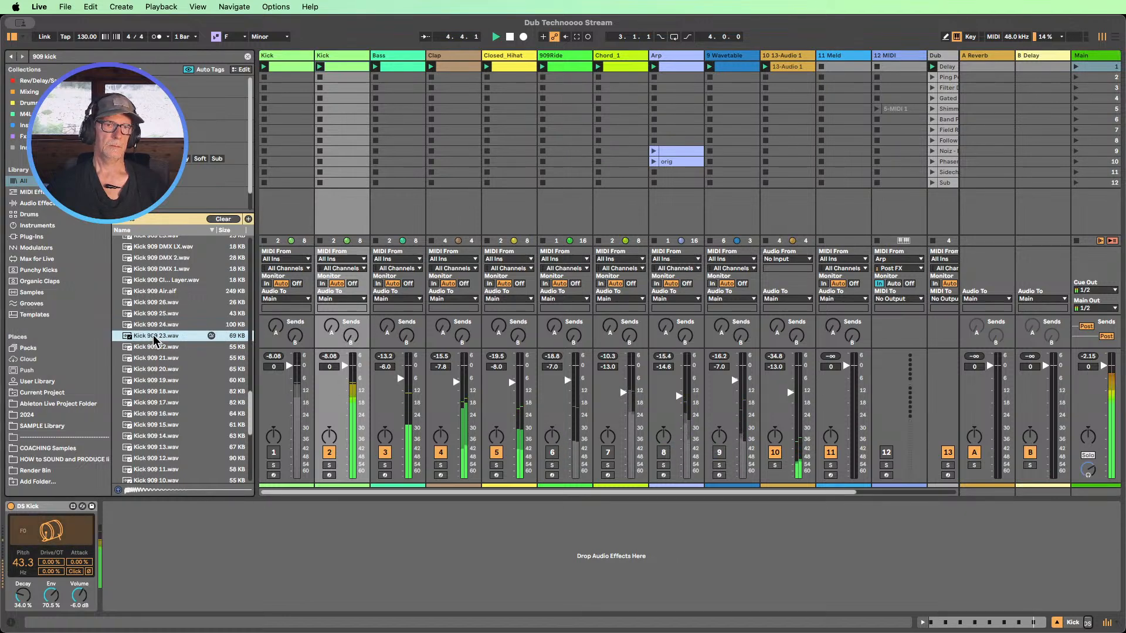
pyautogui.click(156, 347)
pyautogui.click(153, 339)
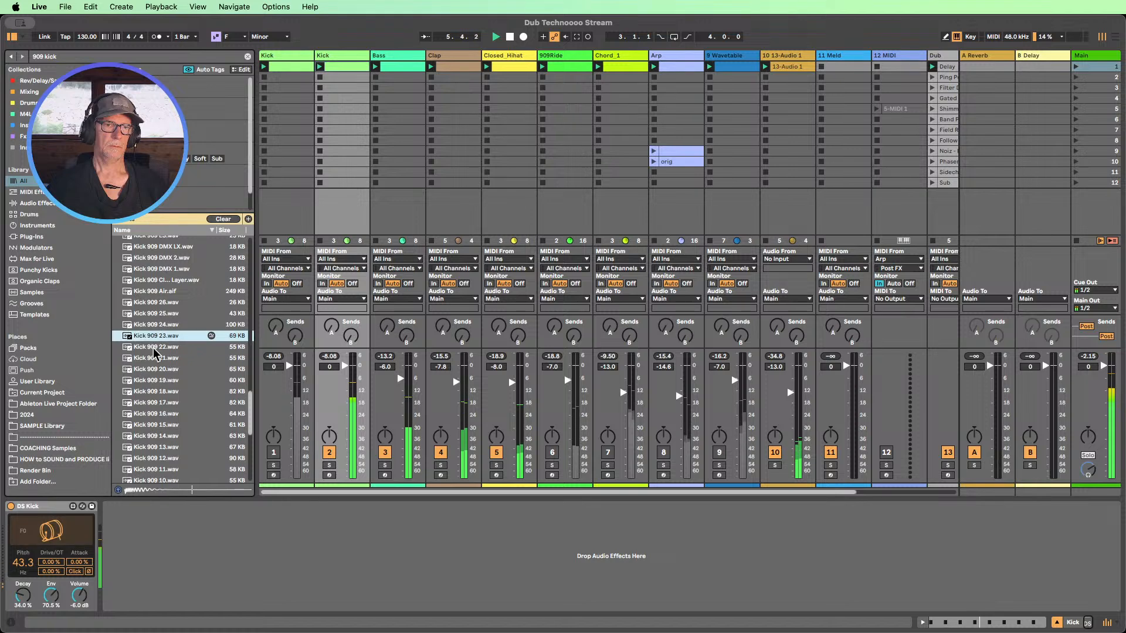
pyautogui.click(154, 347)
pyautogui.click(155, 358)
pyautogui.click(155, 369)
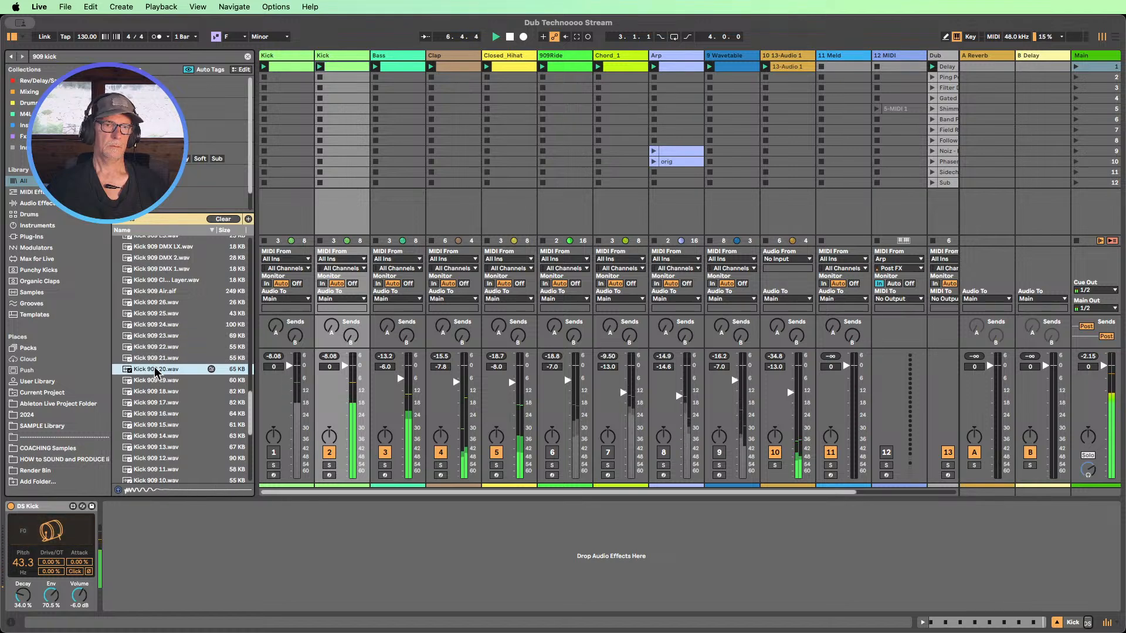
pyautogui.click(155, 380)
pyautogui.click(154, 371)
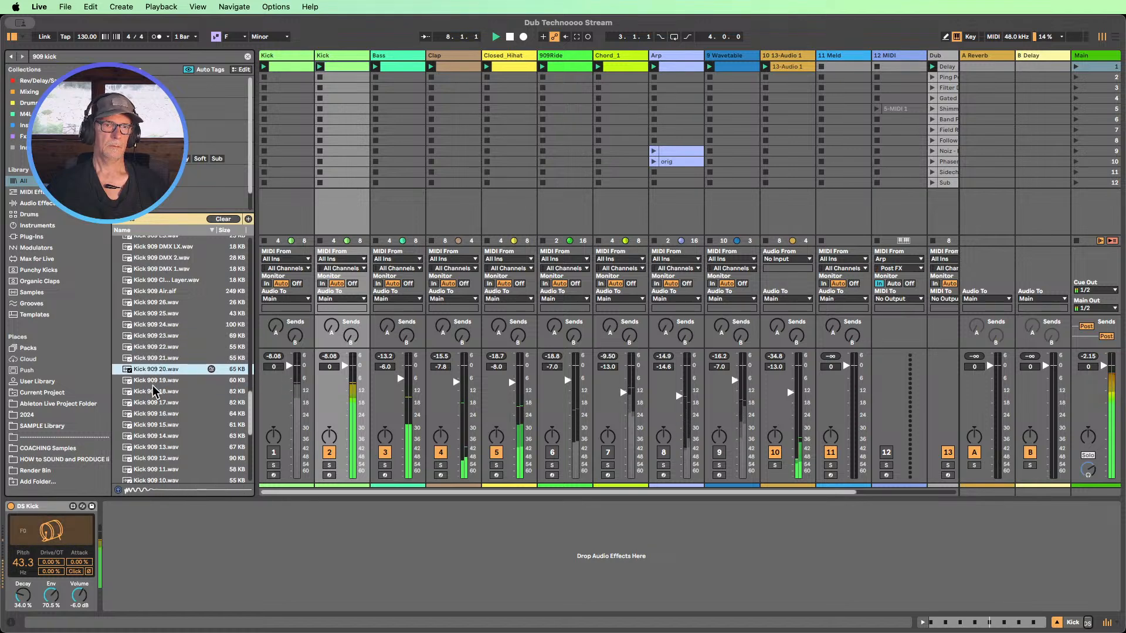
pyautogui.click(156, 391)
pyautogui.click(153, 370)
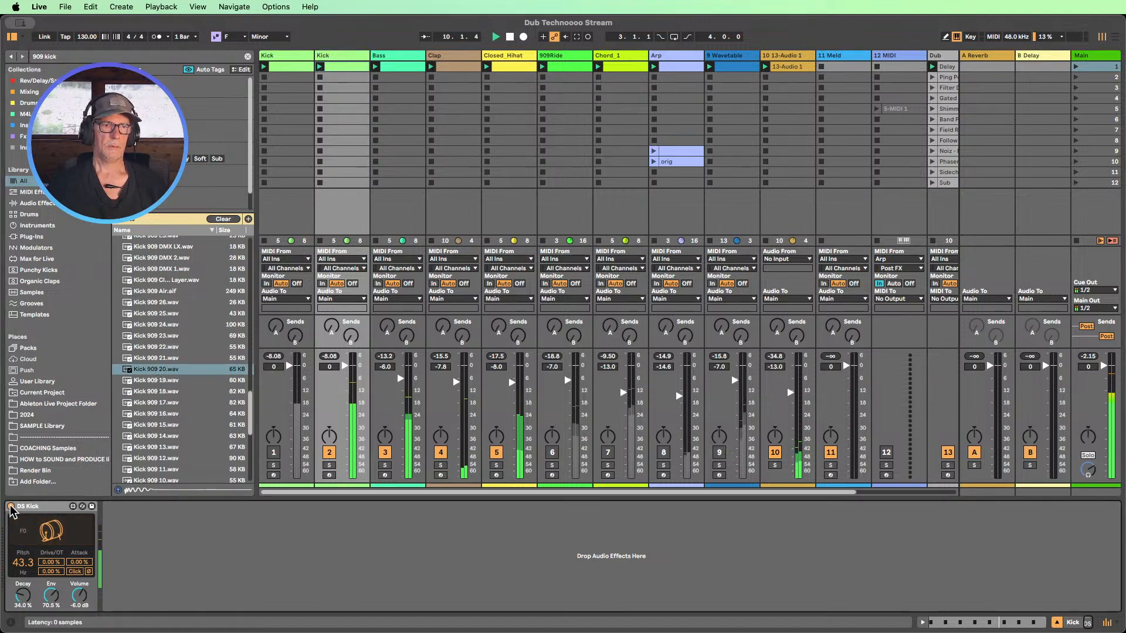
# - Remove DS Kick from the duplicated Kick track, load Kick 909 20.wav in its place and restart playback
pyautogui.press('0')
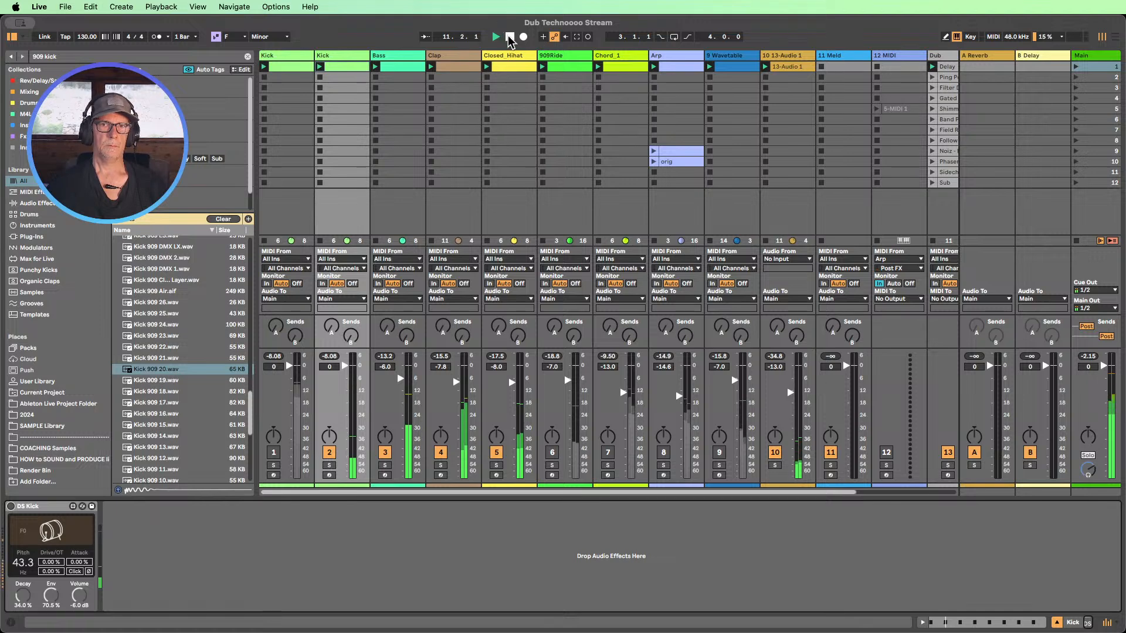
pyautogui.click(37, 510)
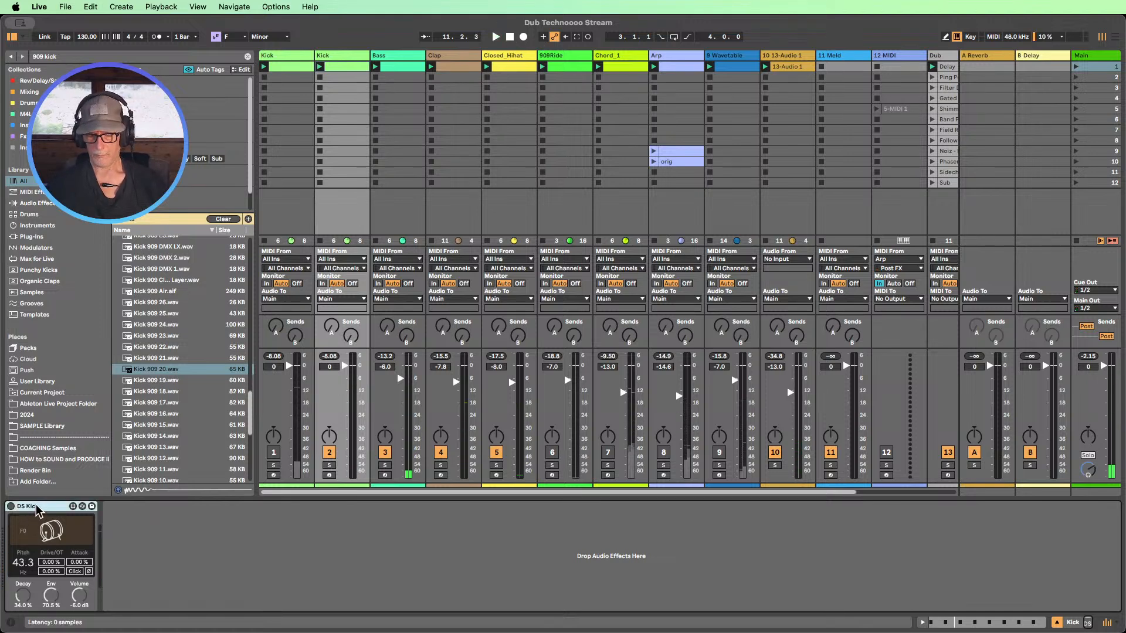
pyautogui.press('Delete')
pyautogui.moveTo(153, 374); pyautogui.dragTo(147, 524)
pyautogui.press('space')
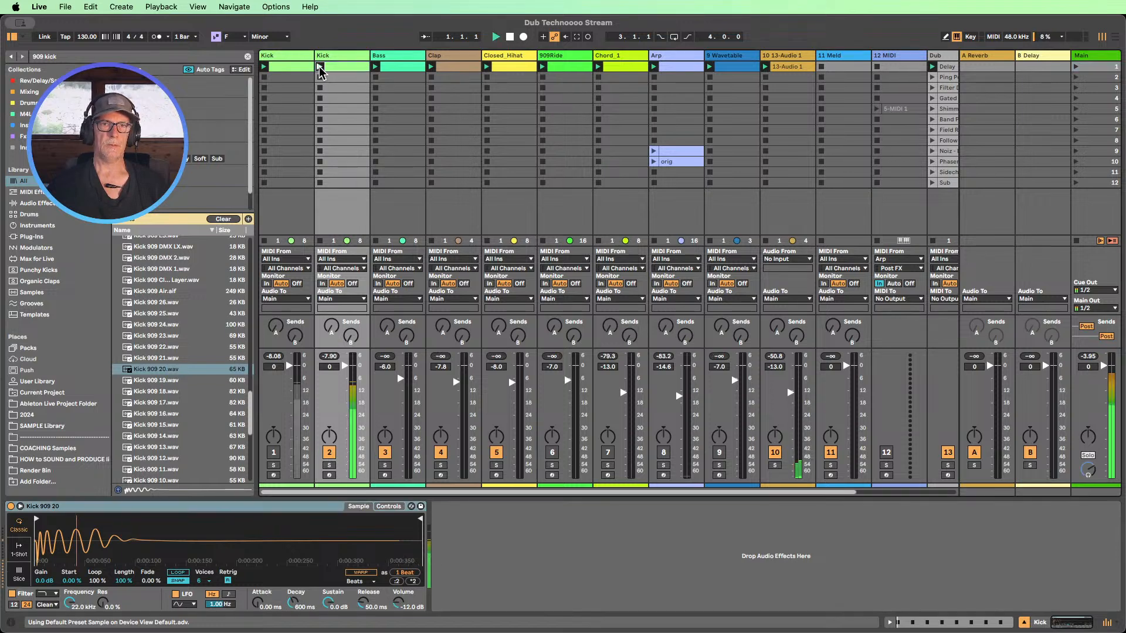
# - Replace the duplicated Kick track's sample with Kick 909 1.aif and set the track's volume to -2 dB
pyautogui.scroll(-8, 188, 321)
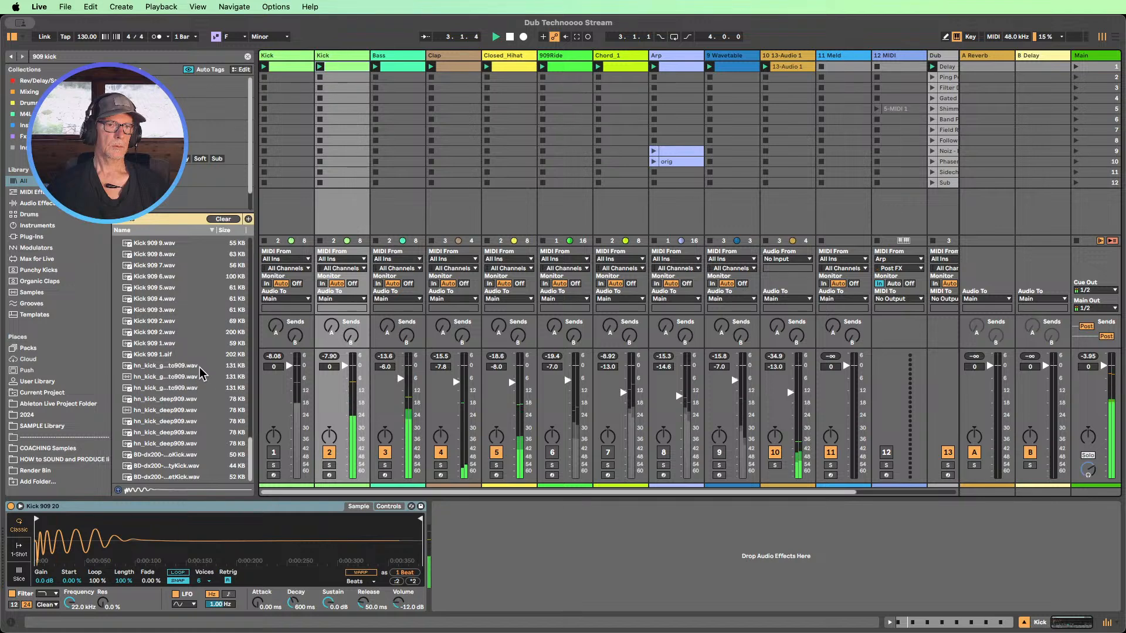
pyautogui.moveTo(154, 355); pyautogui.dragTo(152, 536)
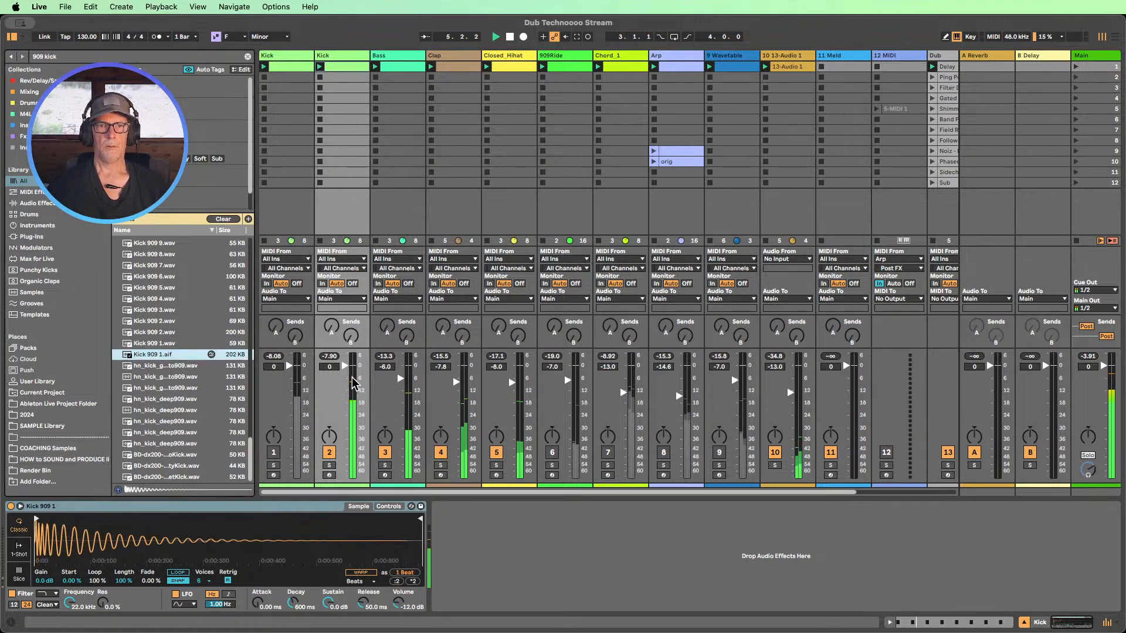
pyautogui.moveTo(354, 382); pyautogui.dragTo(354, 385)
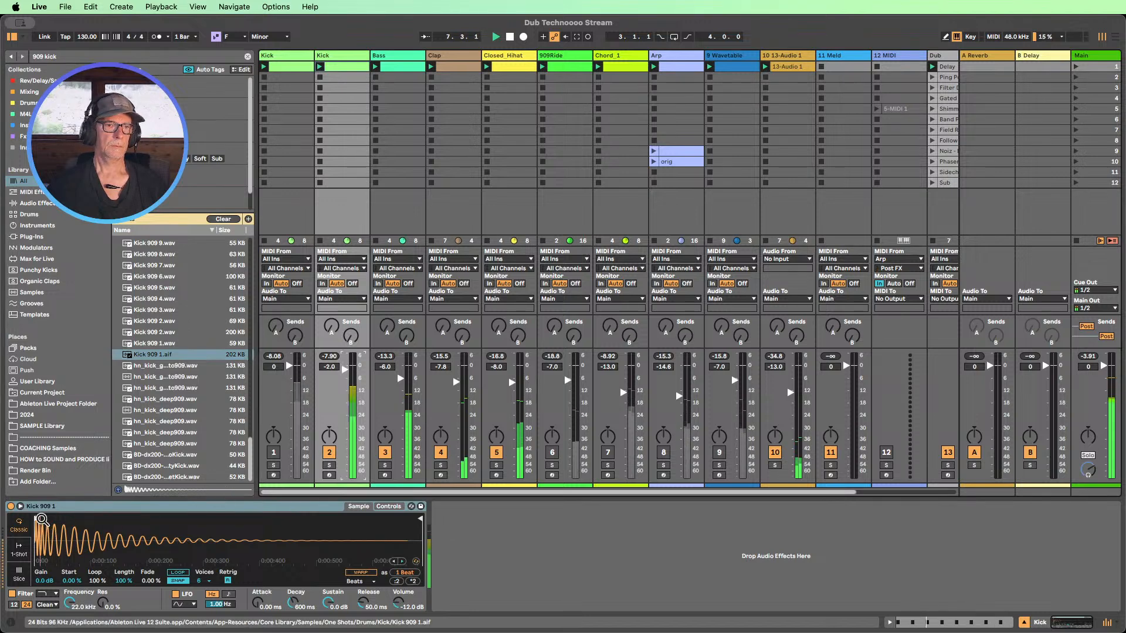
# - Clear the 909 kick search and browse the library's audio effects
pyautogui.click(31, 214)
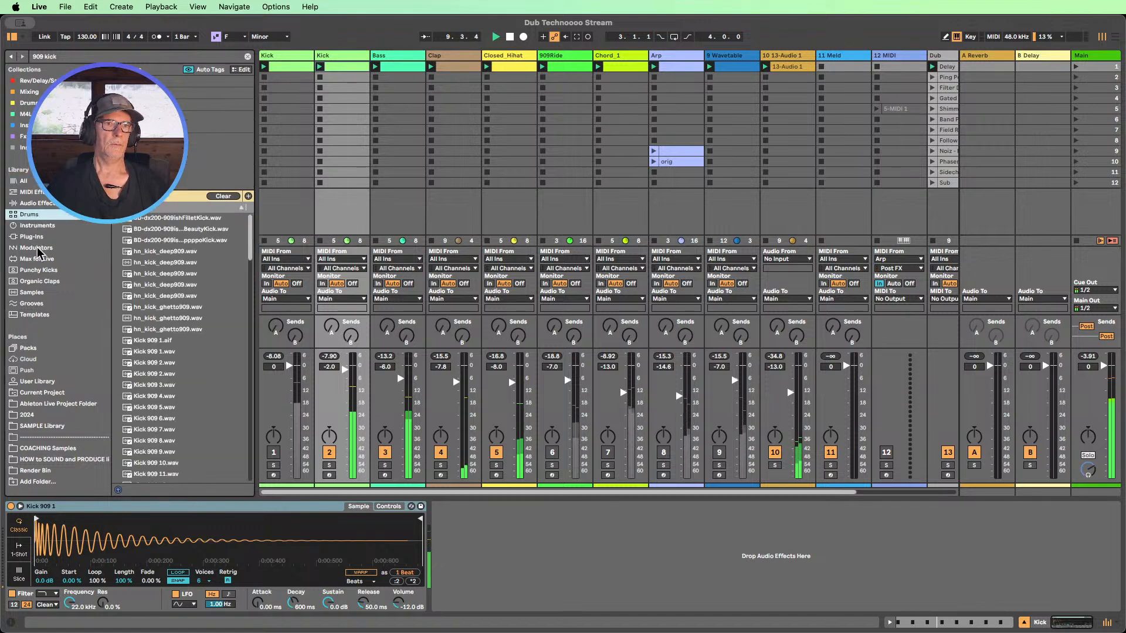
pyautogui.click(37, 202)
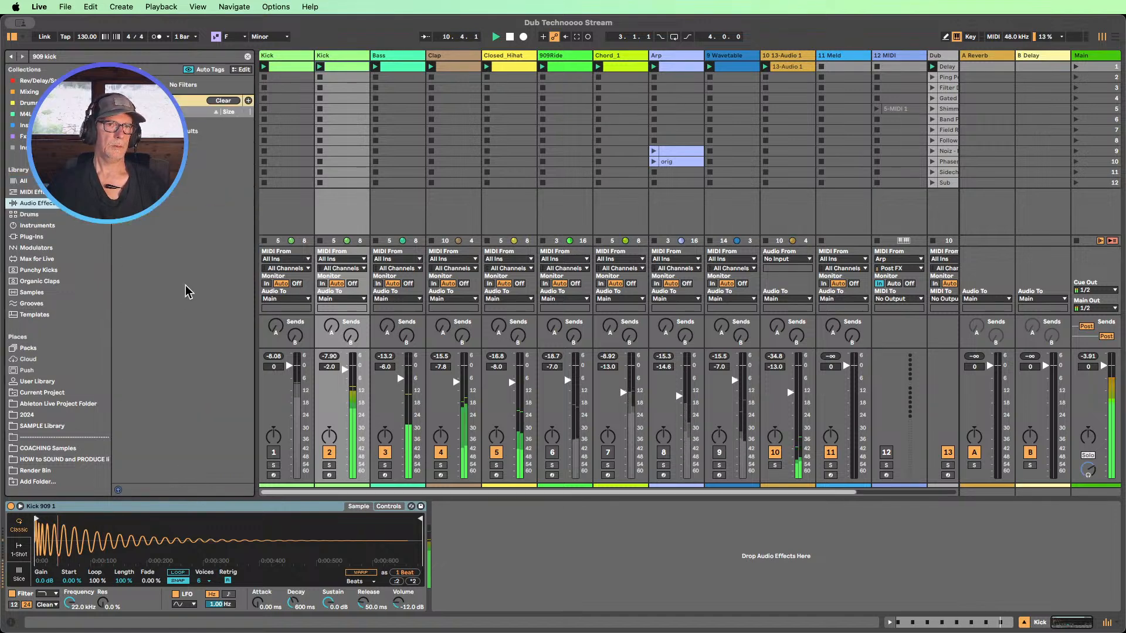
pyautogui.click(223, 100)
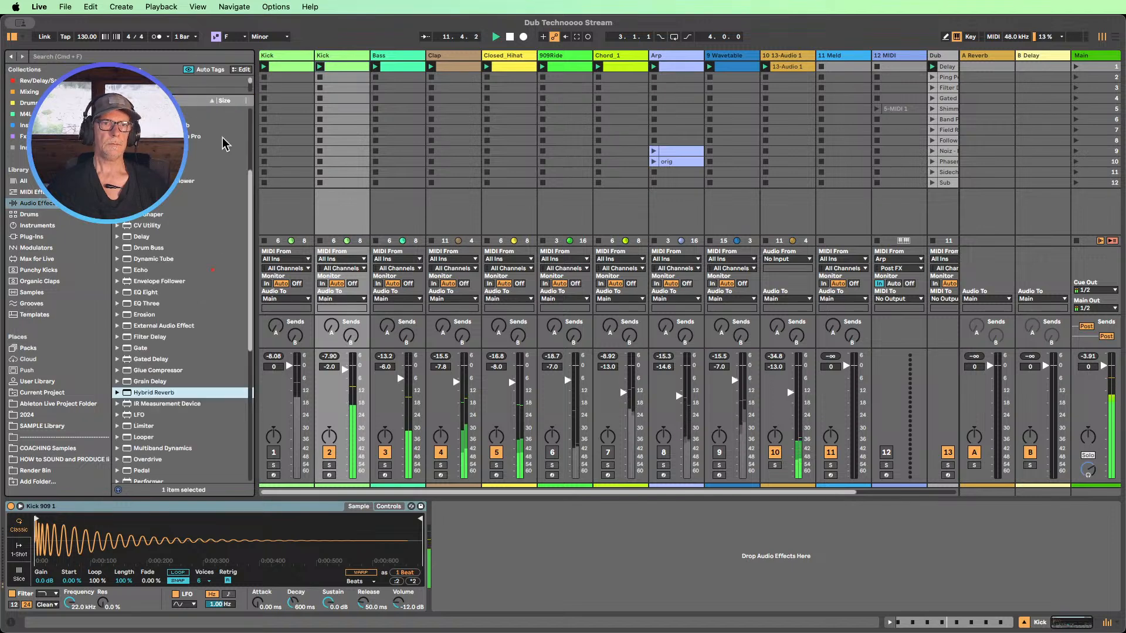
pyautogui.scroll(2, 194, 275)
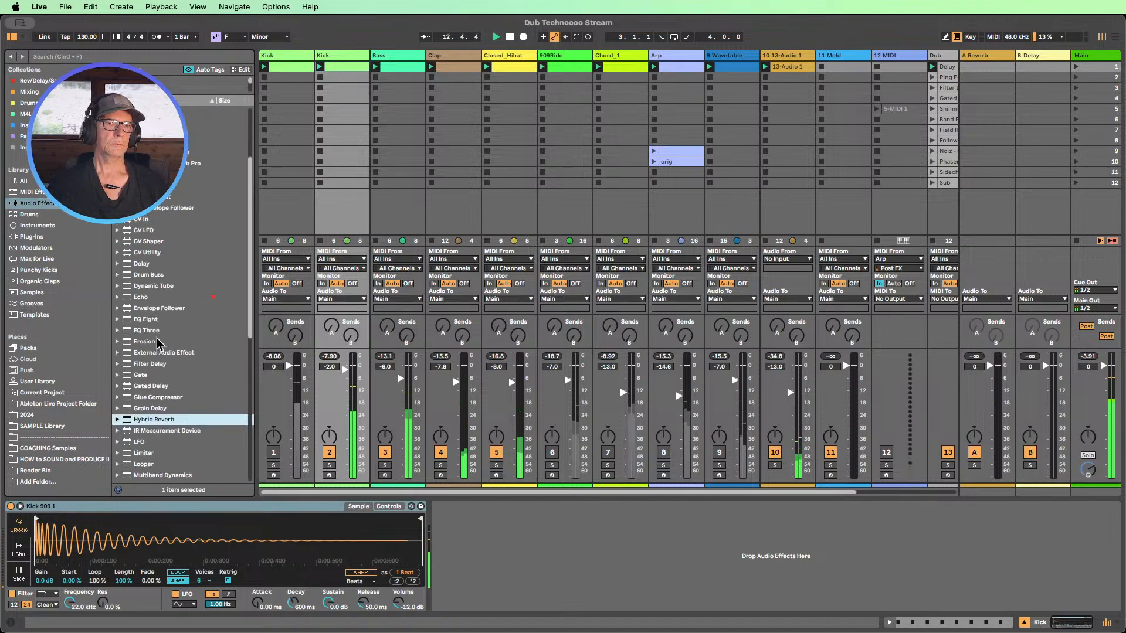
pyautogui.scroll(-3, 157, 340)
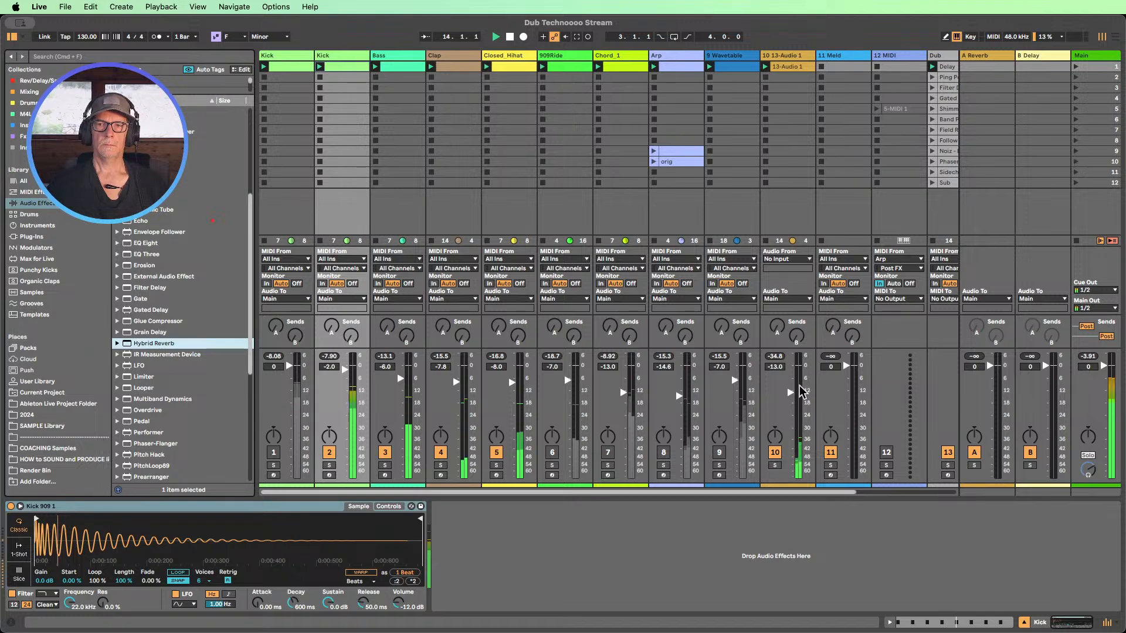
# - Lower the 13-Audio 1 track's volume to -20 dB, checking its contribution by muting and soloing it
pyautogui.moveTo(802, 391)
pyautogui.mouseDown()
pyautogui.moveTo(802, 421)
pyautogui.moveTo(802, 406)
pyautogui.mouseUp()
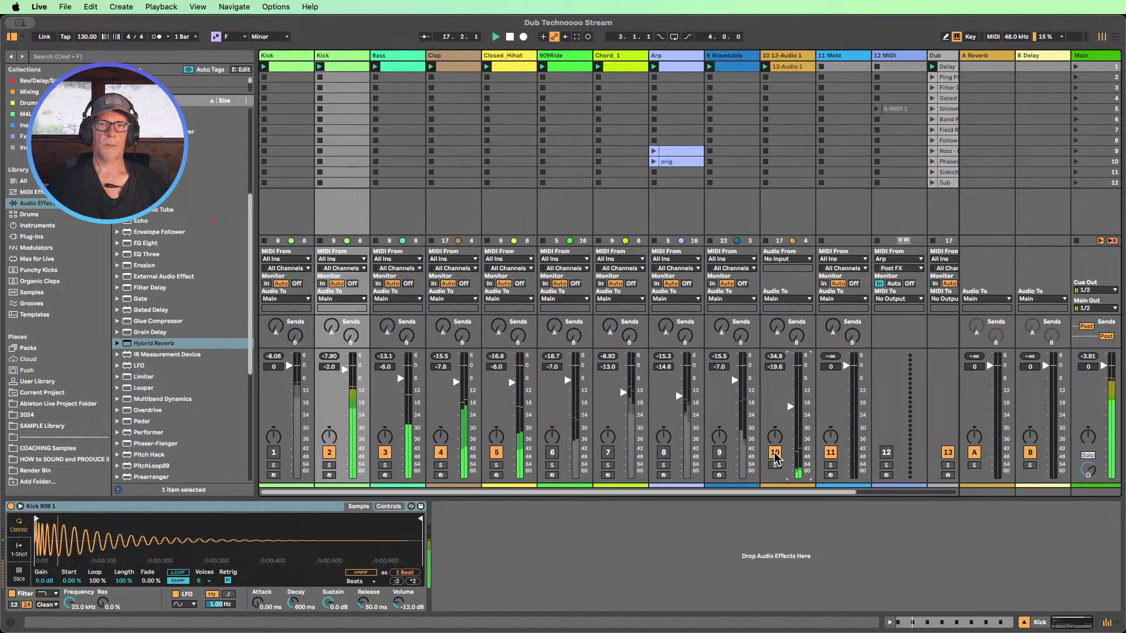
pyautogui.click(775, 453)
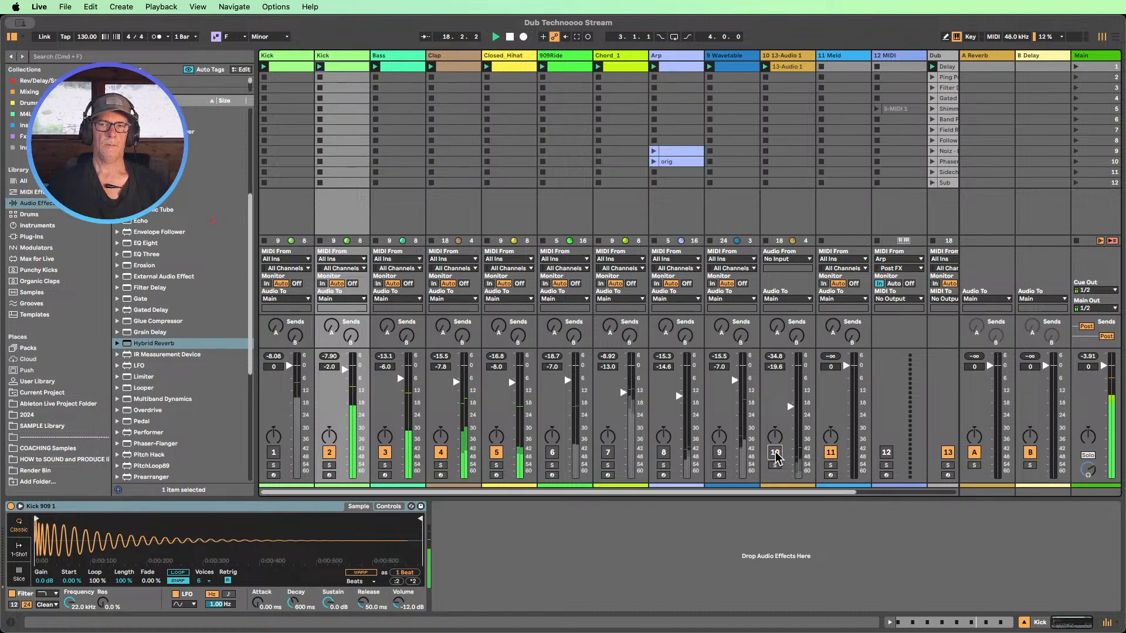
pyautogui.click(776, 452)
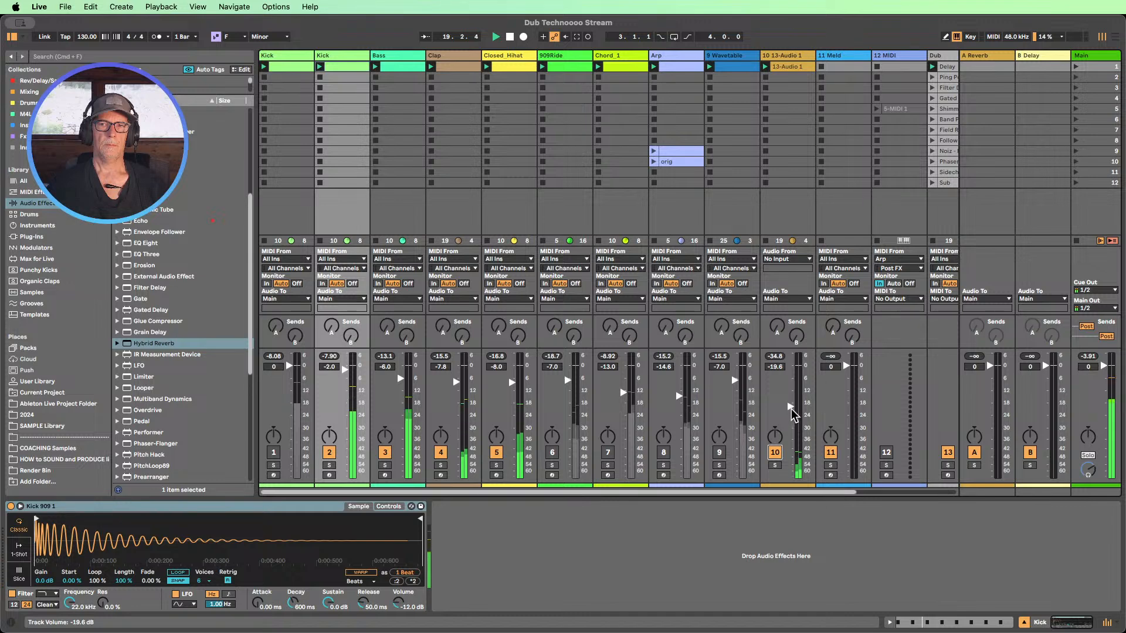
pyautogui.moveTo(791, 409); pyautogui.dragTo(791, 409)
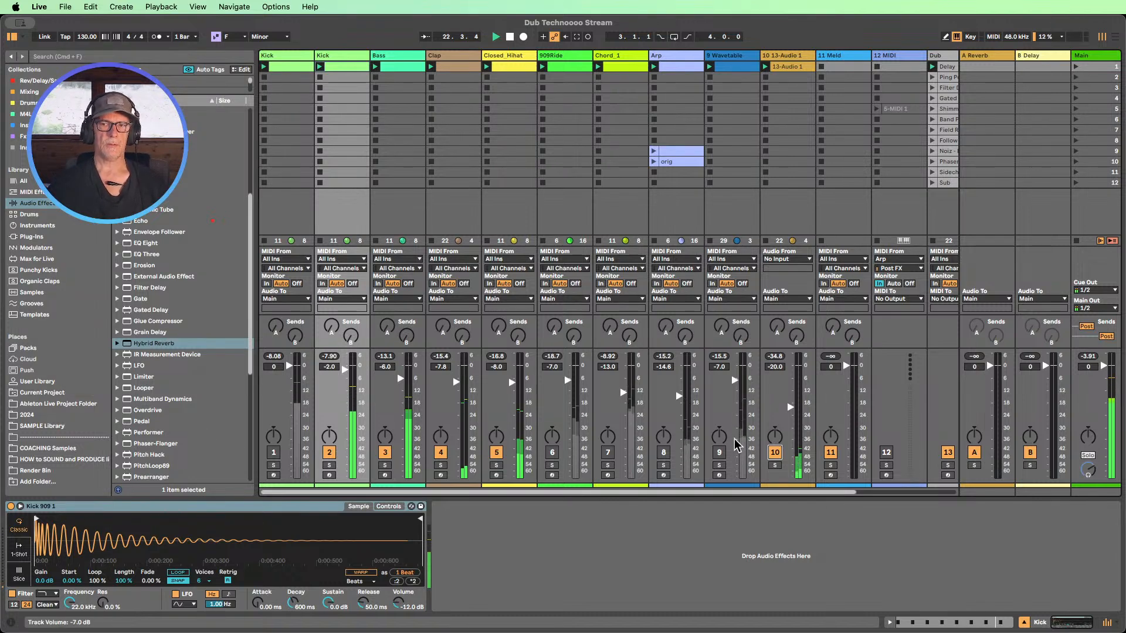
pyautogui.click(774, 465)
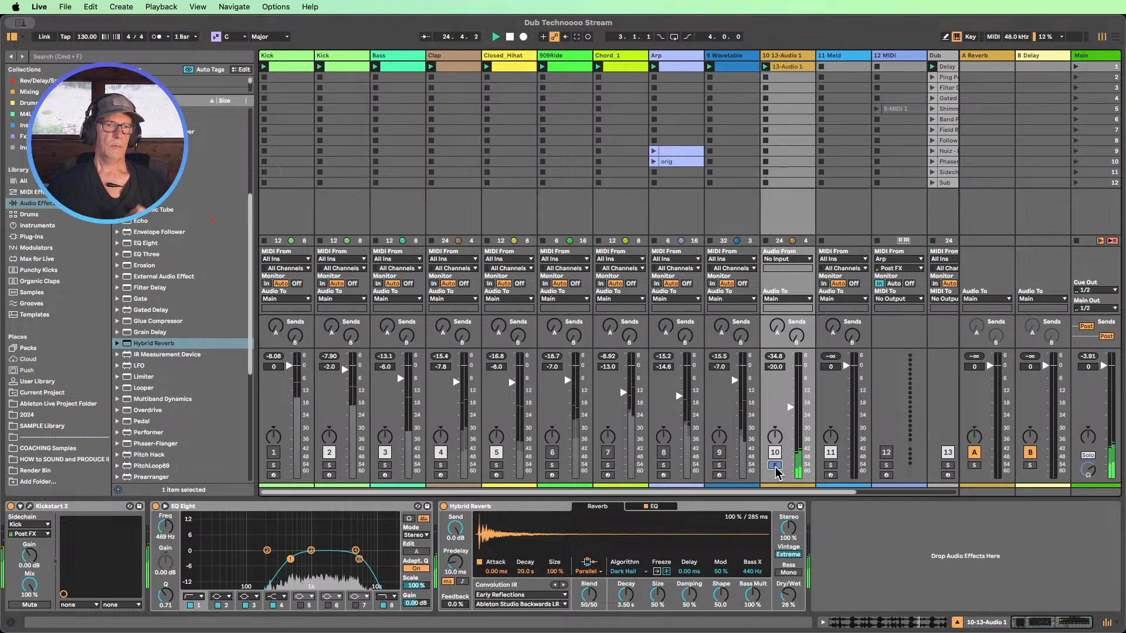
pyautogui.click(775, 465)
# - Find Drum Buss among the audio effects and add it to the duplicated Kick track
pyautogui.scroll(-5, 208, 349)
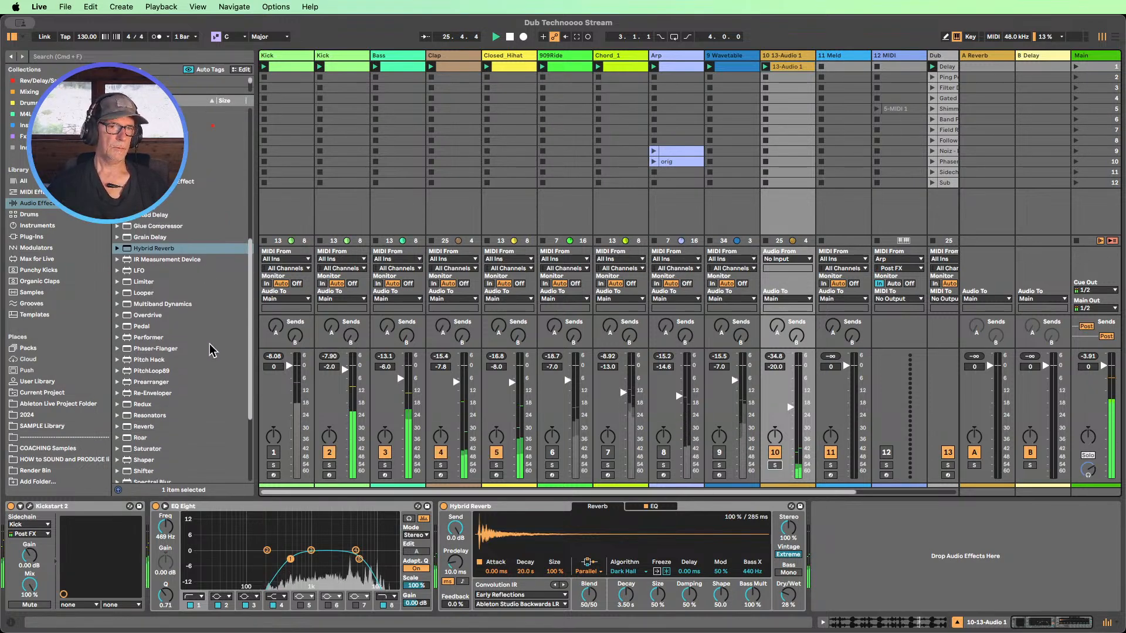
pyautogui.scroll(-5, 211, 351)
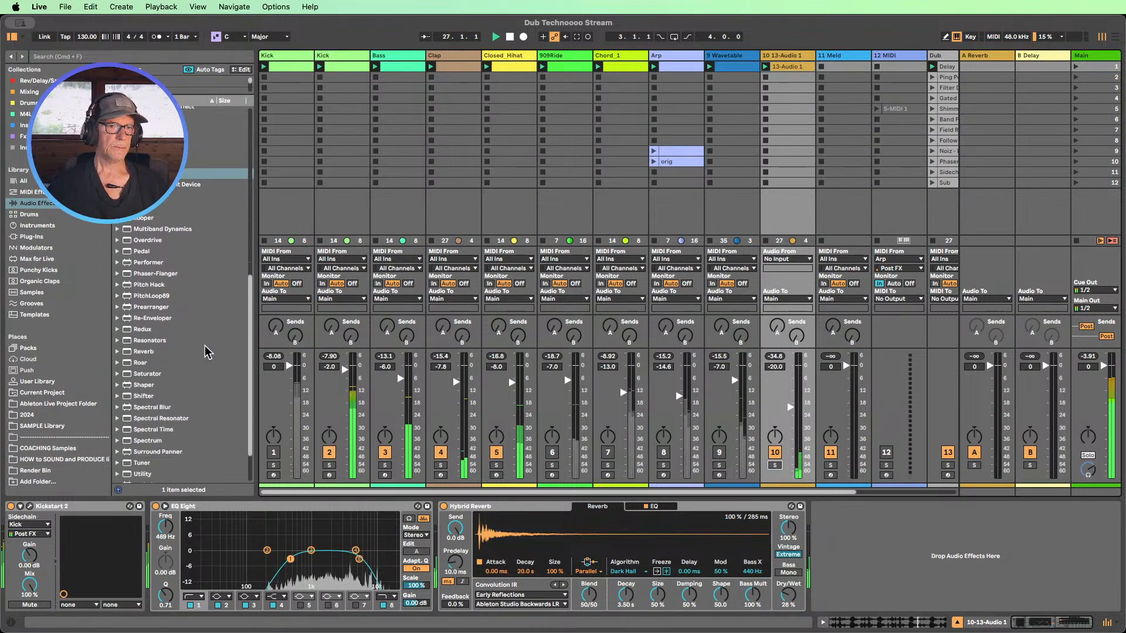
pyautogui.scroll(15, 207, 350)
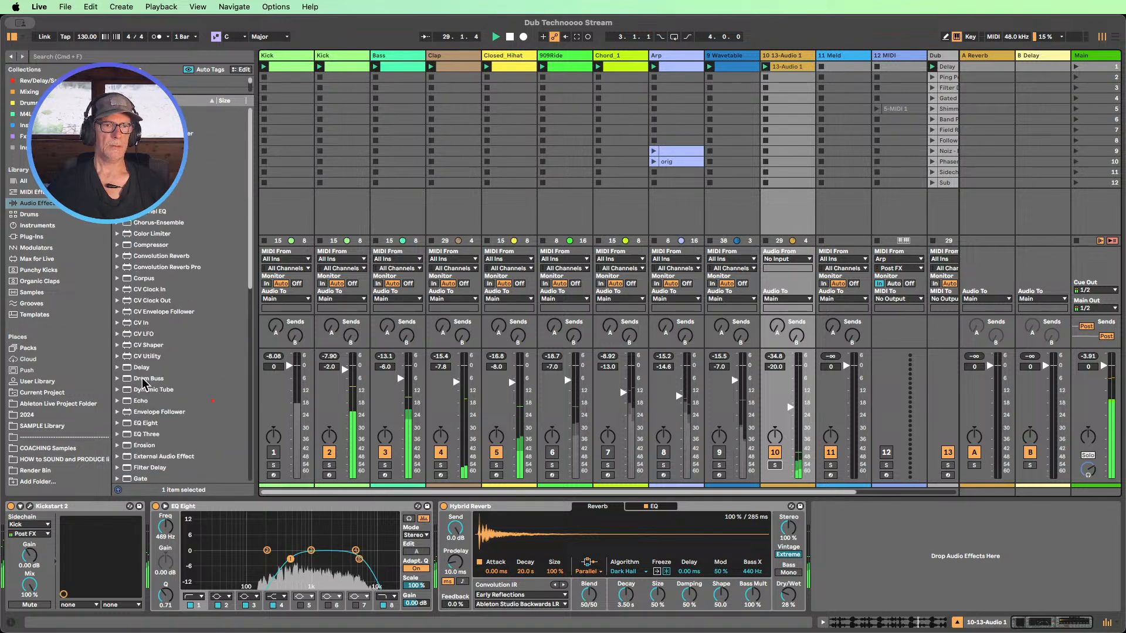
pyautogui.moveTo(143, 383); pyautogui.dragTo(329, 123)
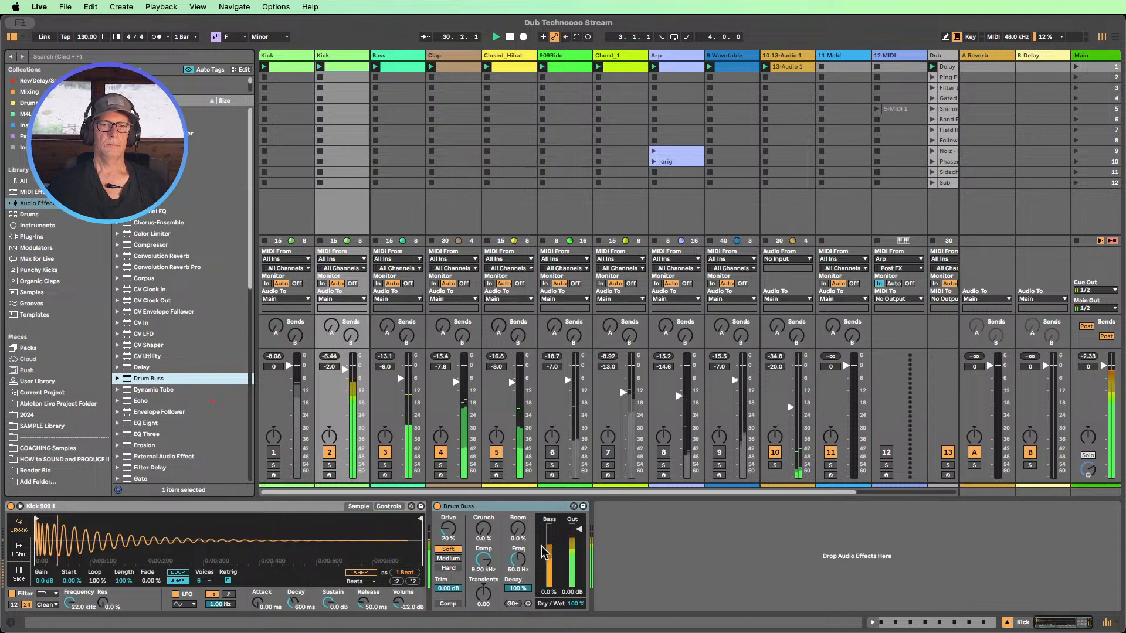
# - Set the Kick's Drum Buss to 18 % Crunch, Medium distortion with 27 % Drive, and 37 % Dry/Wet
pyautogui.moveTo(484, 531); pyautogui.dragTo(484, 507)
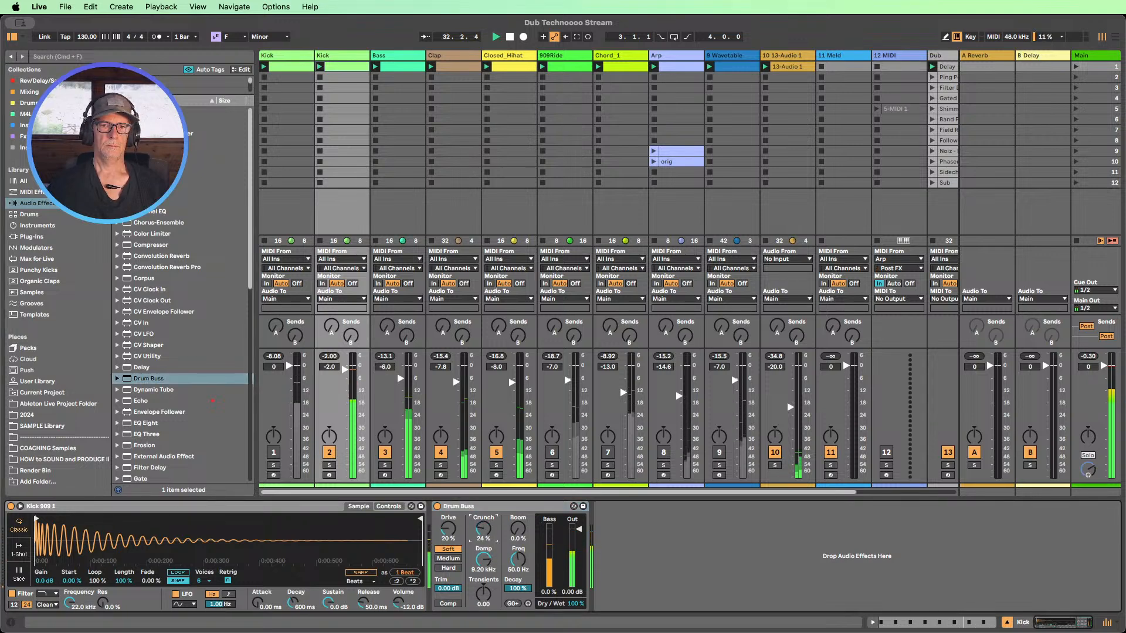
pyautogui.moveTo(483, 530); pyautogui.dragTo(448, 526)
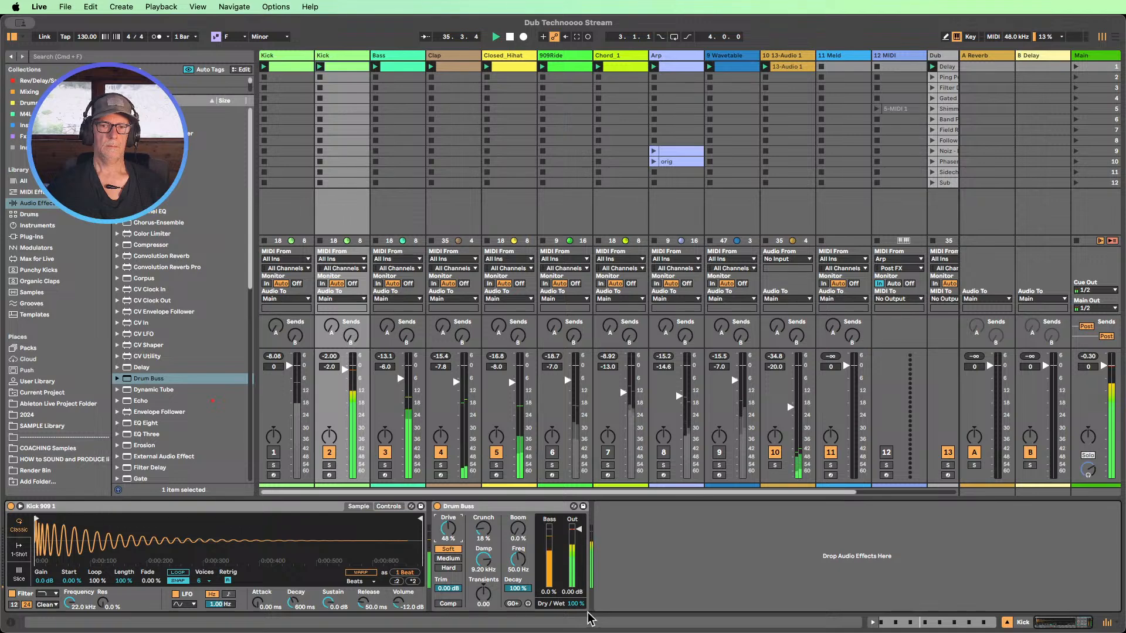
pyautogui.moveTo(575, 603); pyautogui.dragTo(575, 629)
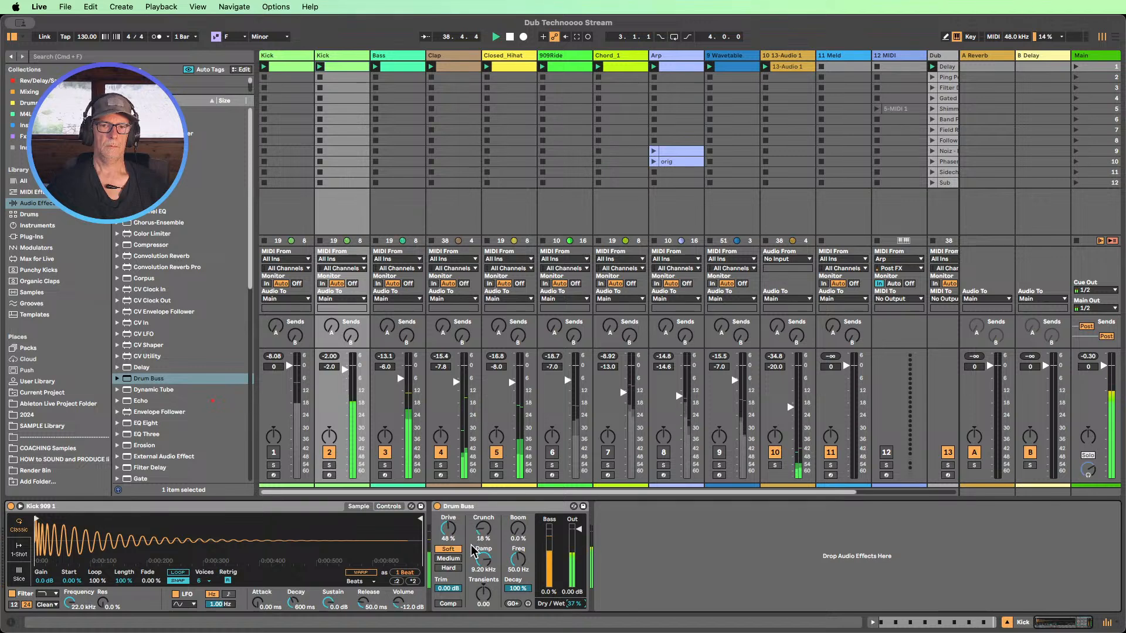
pyautogui.click(450, 558)
pyautogui.moveTo(448, 529)
pyautogui.mouseDown()
pyautogui.moveTo(447, 551)
pyautogui.moveTo(448, 527)
pyautogui.mouseUp()
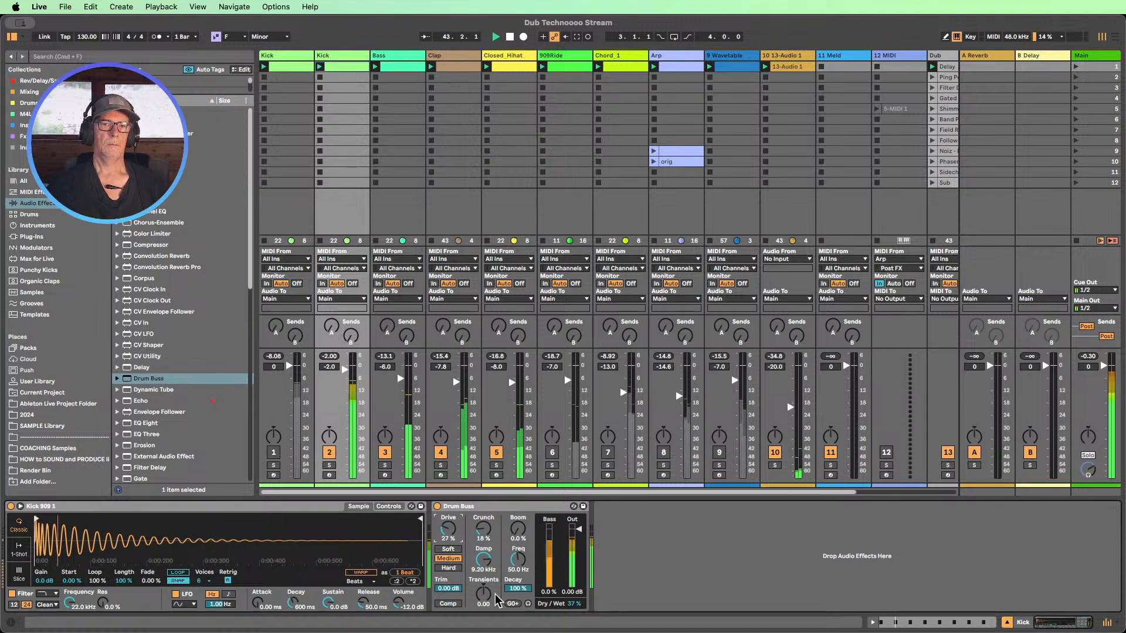
# - Set Drum Buss Transients to 0.19 and Dry/Wet to 30 %, comparing with the effect bypassed, and fold the device
pyautogui.moveTo(484, 593); pyautogui.dragTo(483, 596)
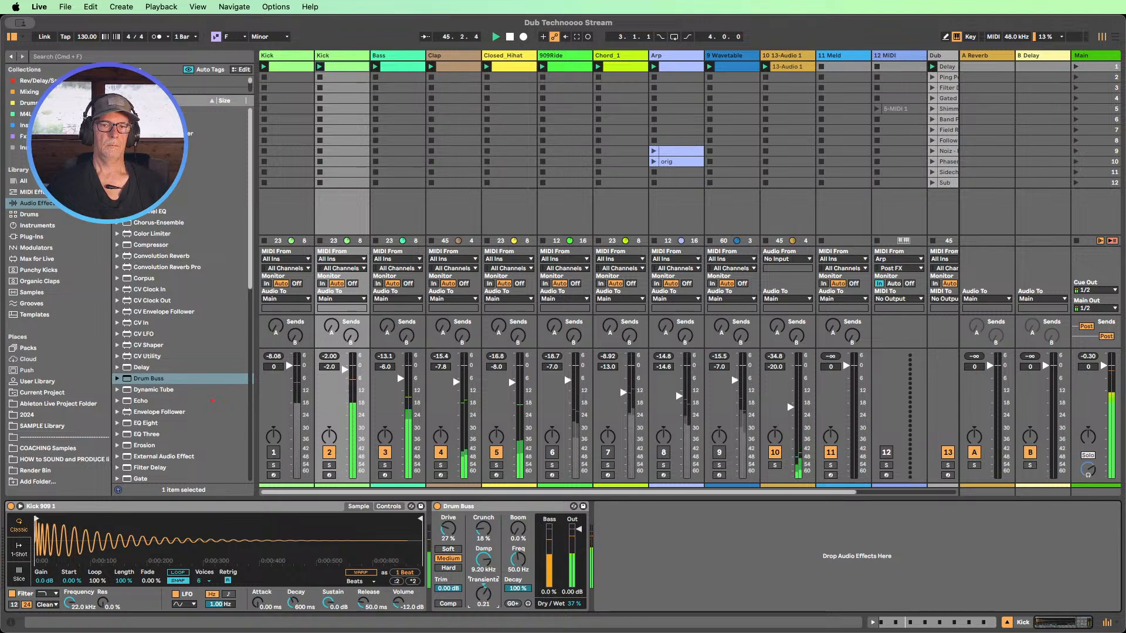
pyautogui.click(437, 507)
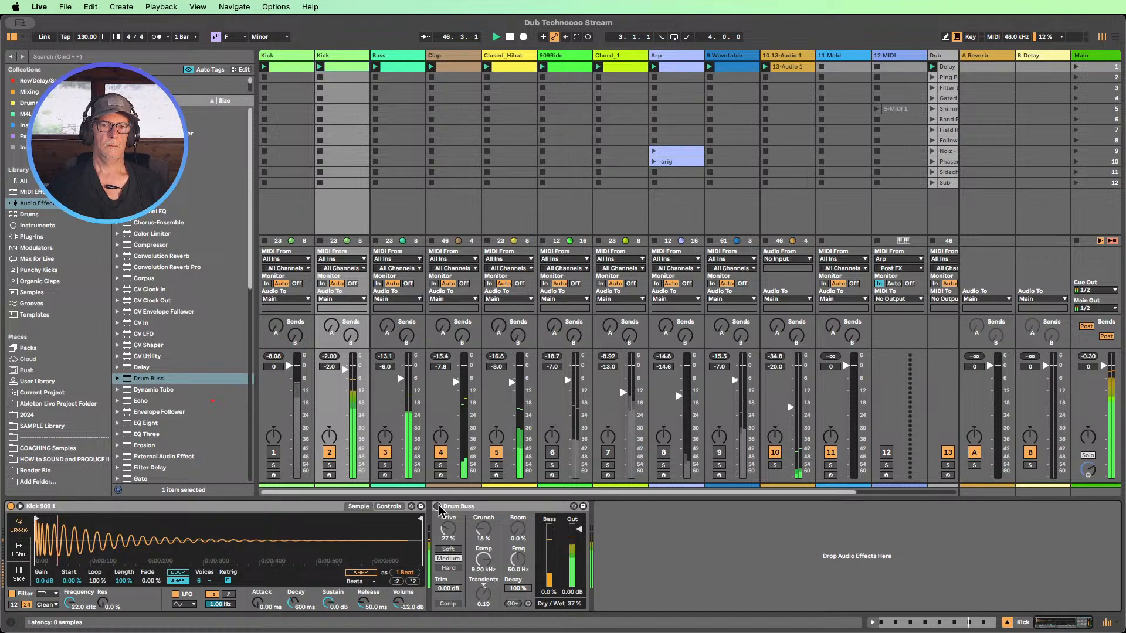
pyautogui.click(436, 506)
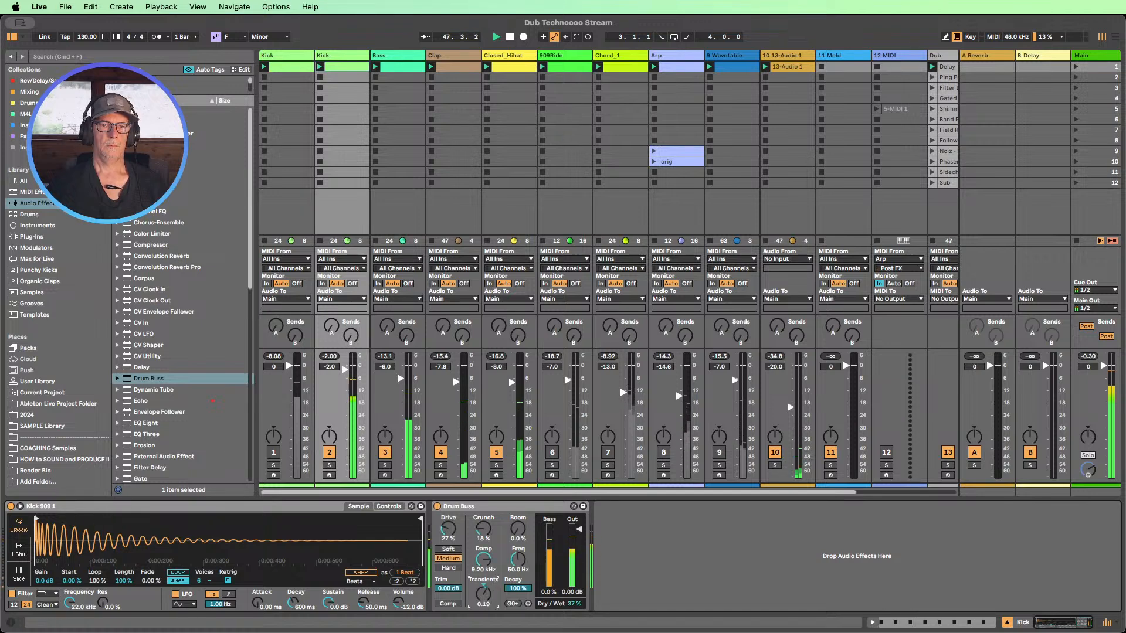
pyautogui.moveTo(575, 604); pyautogui.dragTo(575, 607)
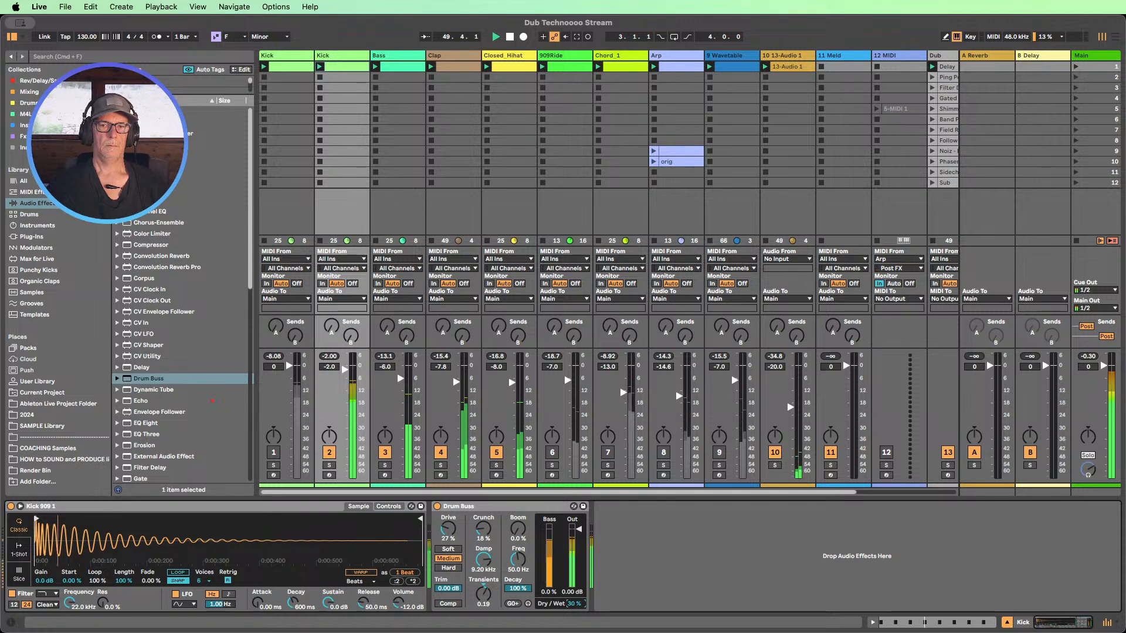
pyautogui.doubleClick(501, 507)
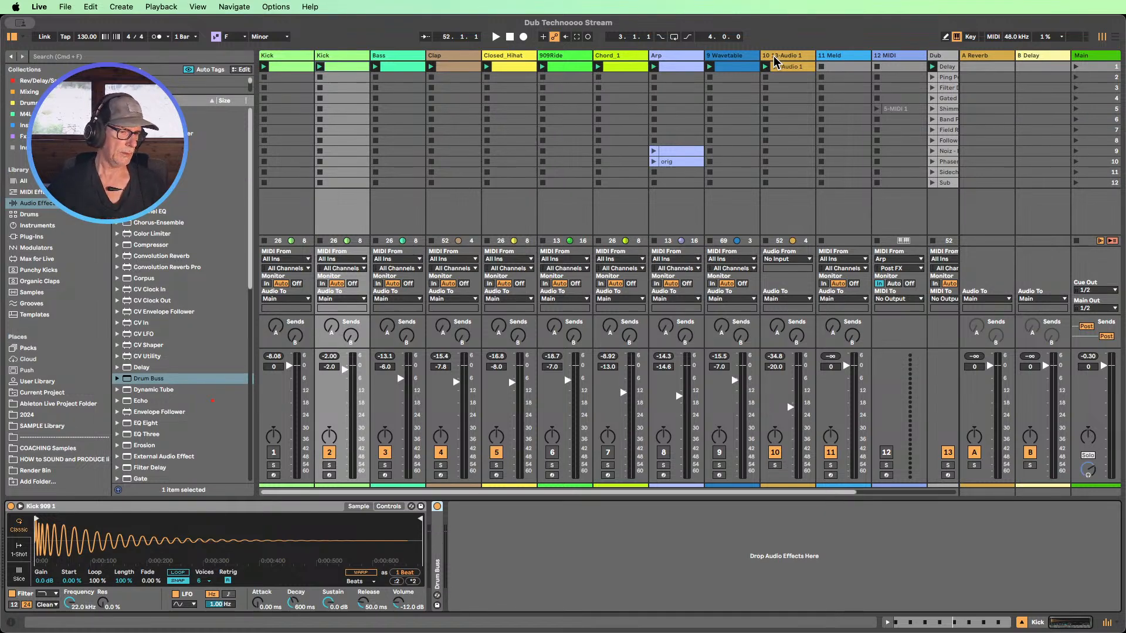
# - Examine the 13-Audio 1 track's Kickstart 2, EQ Eight and Hybrid Reverb chain and the looped section of its clip
pyautogui.click(788, 56)
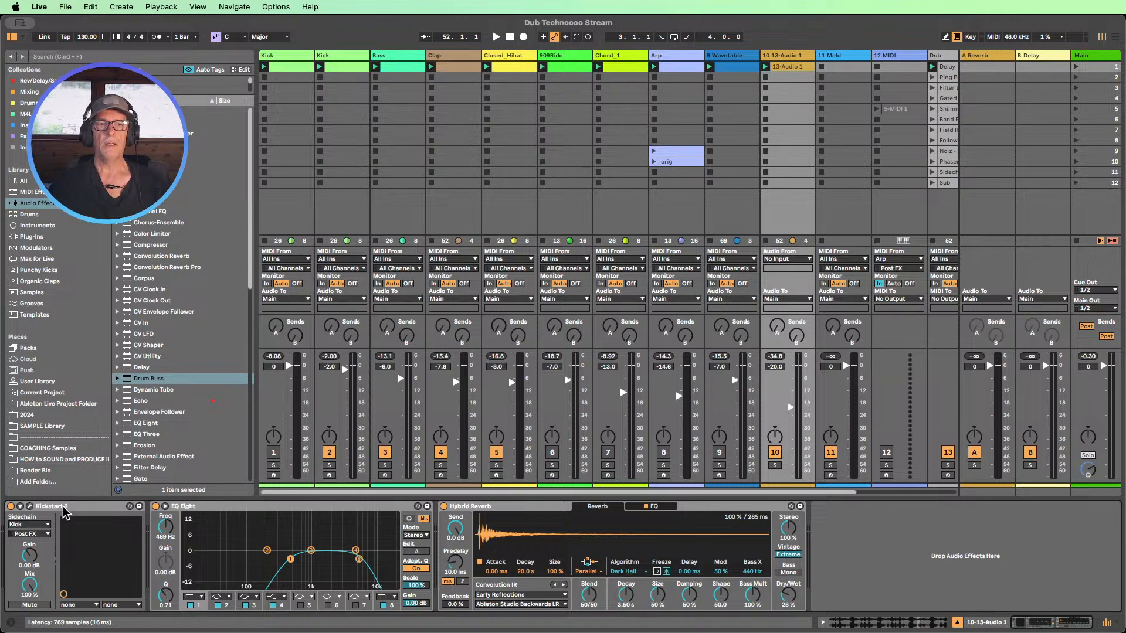
pyautogui.click(44, 513)
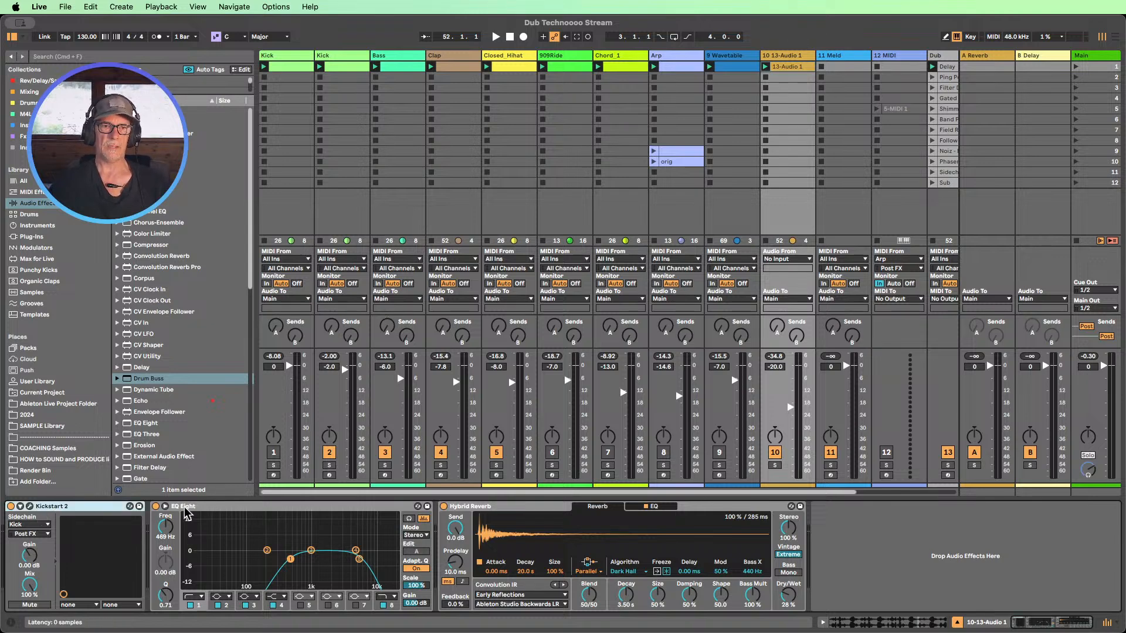
pyautogui.click(206, 514)
pyautogui.click(491, 509)
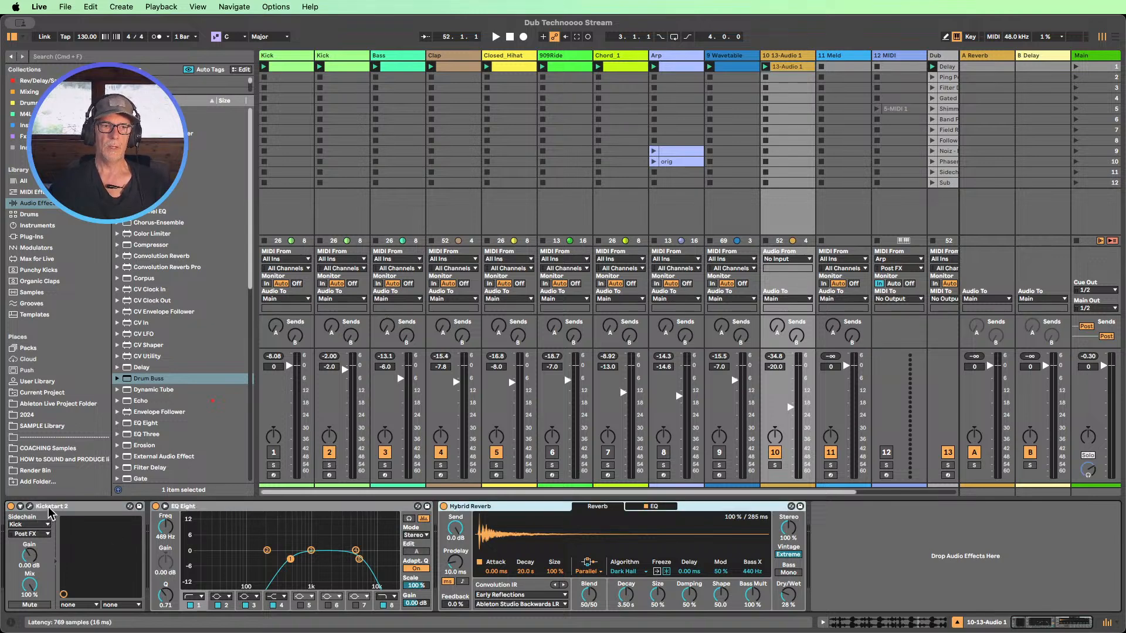
pyautogui.click(51, 509)
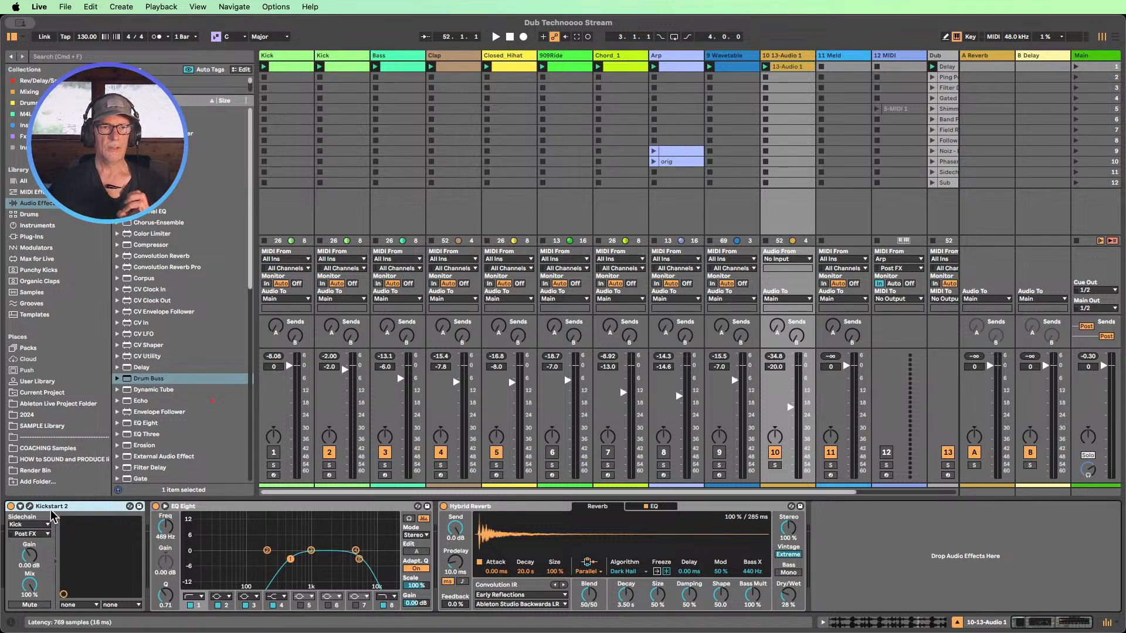
pyautogui.doubleClick(781, 68)
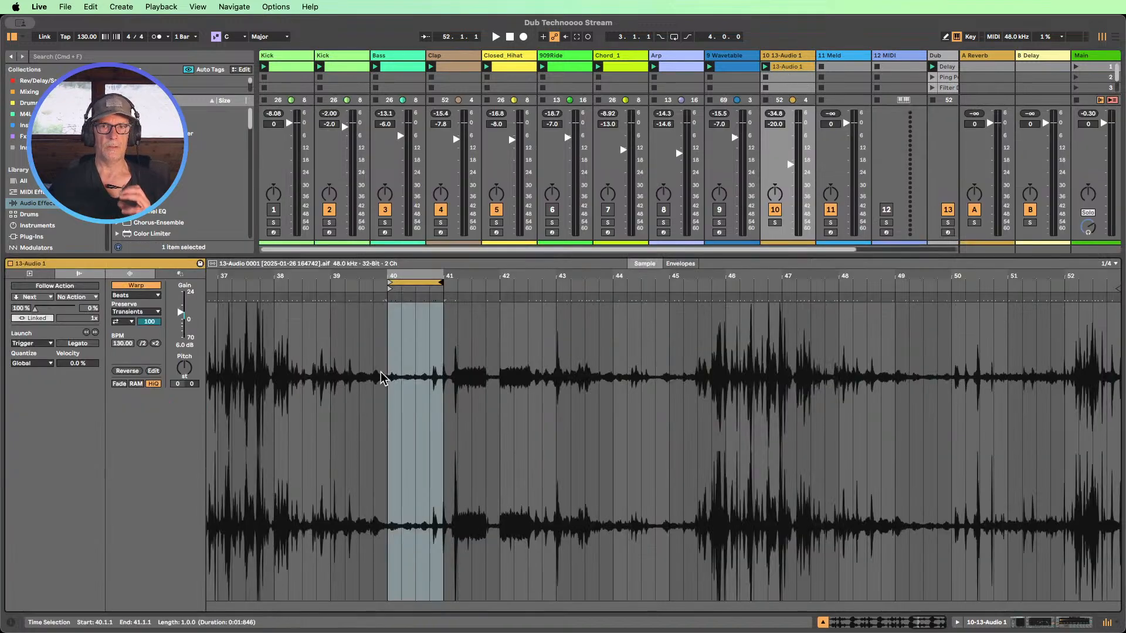
pyautogui.moveTo(412, 278); pyautogui.dragTo(463, 335)
pyautogui.click(795, 58)
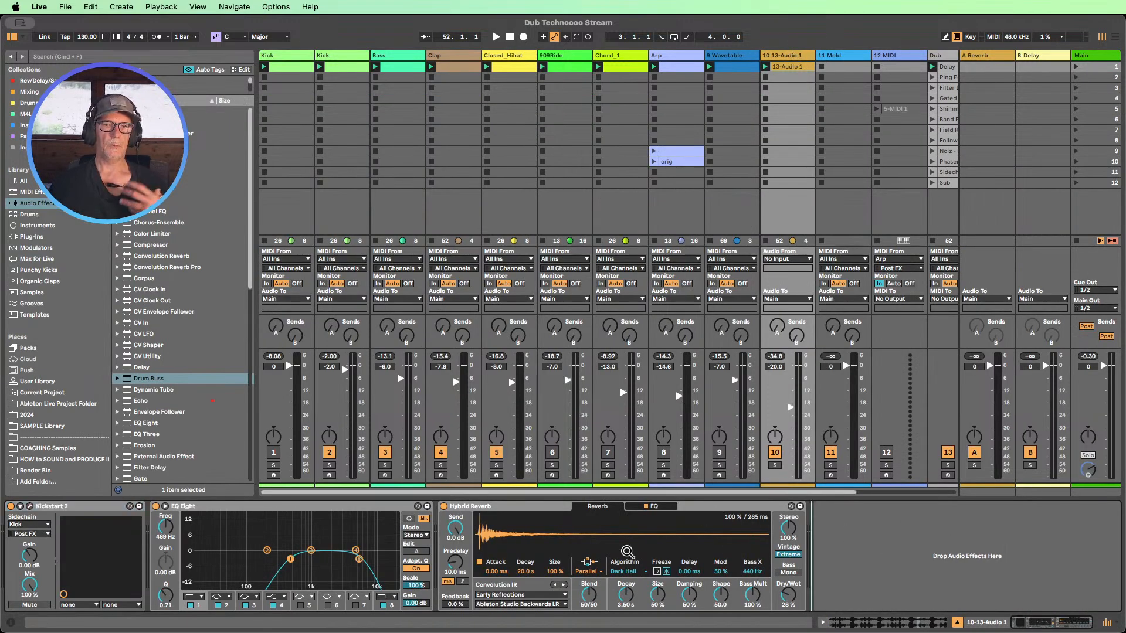
pyautogui.click(476, 514)
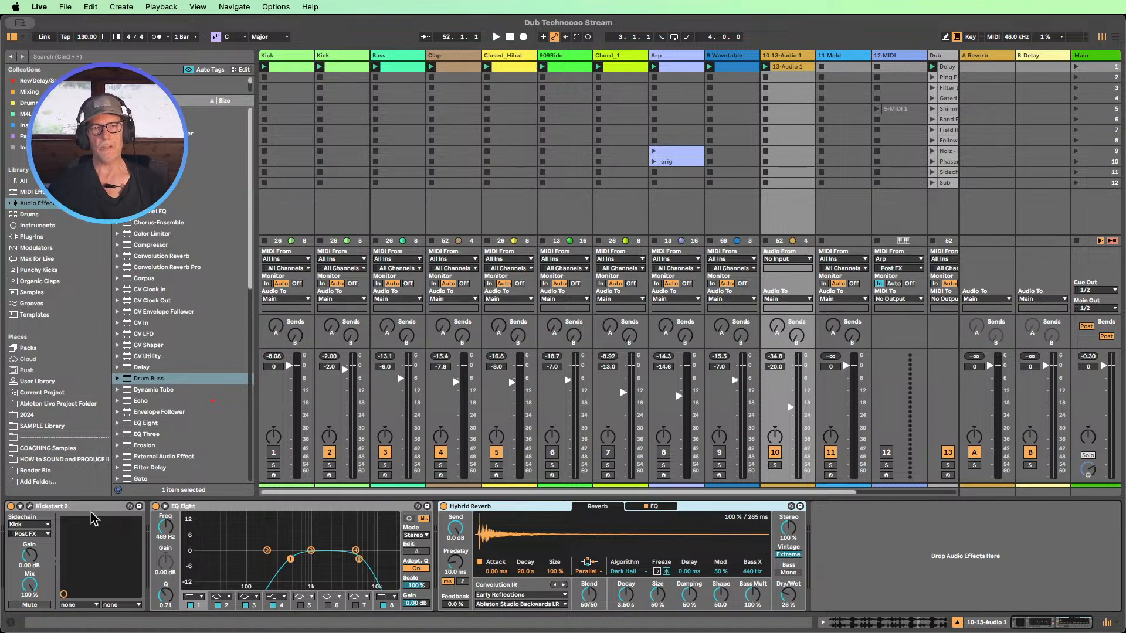
# - Copy Kickstart 2 after Hybrid Reverb on the 13-Audio 1 track and turn both instances off, returning to the duplicated Kick track
pyautogui.click(64, 507)
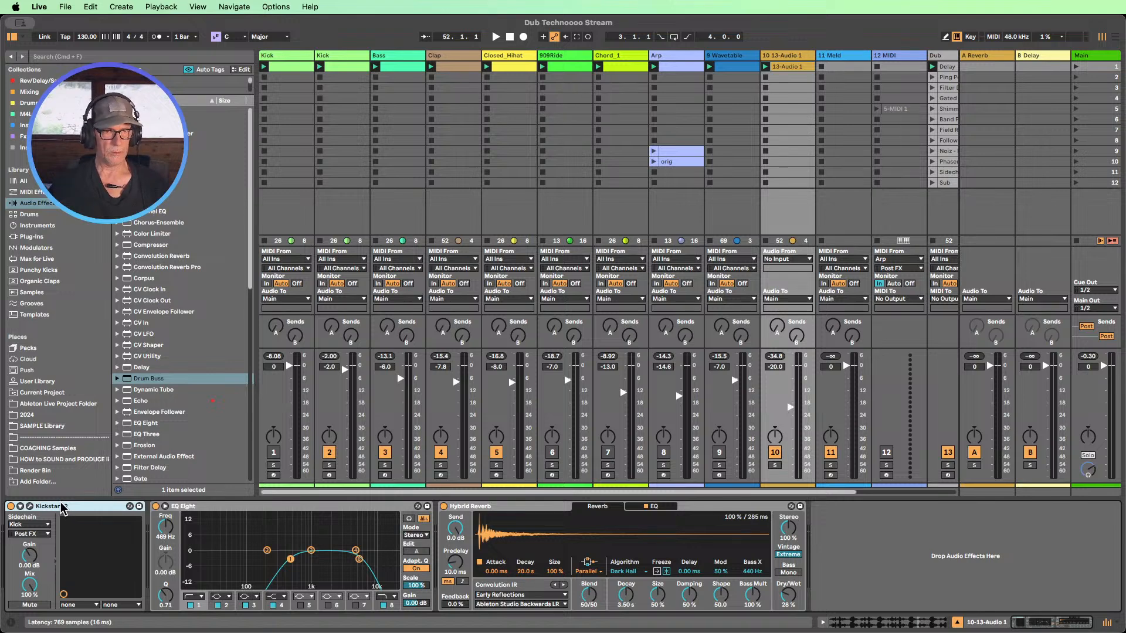
pyautogui.moveTo(65, 508); pyautogui.dragTo(867, 535)
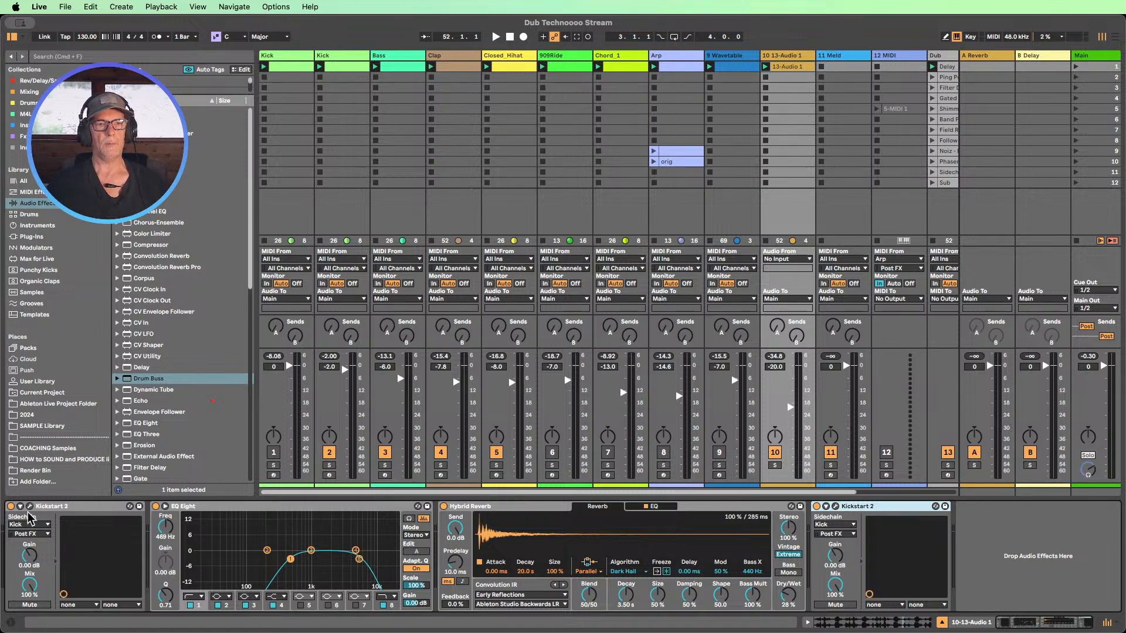
pyautogui.click(11, 506)
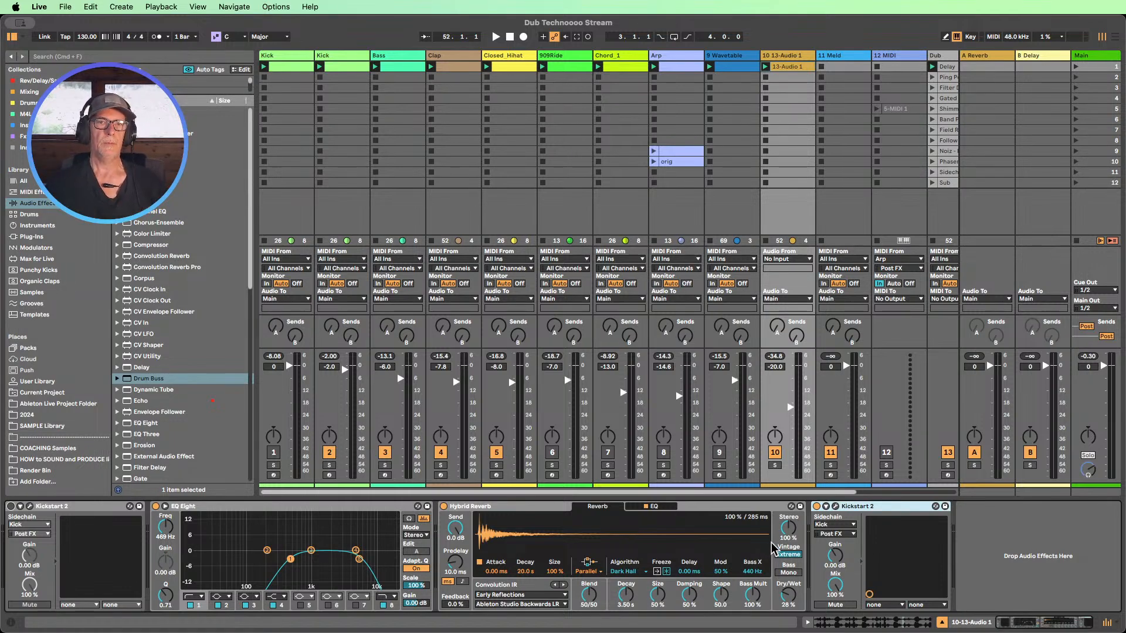
pyautogui.click(816, 507)
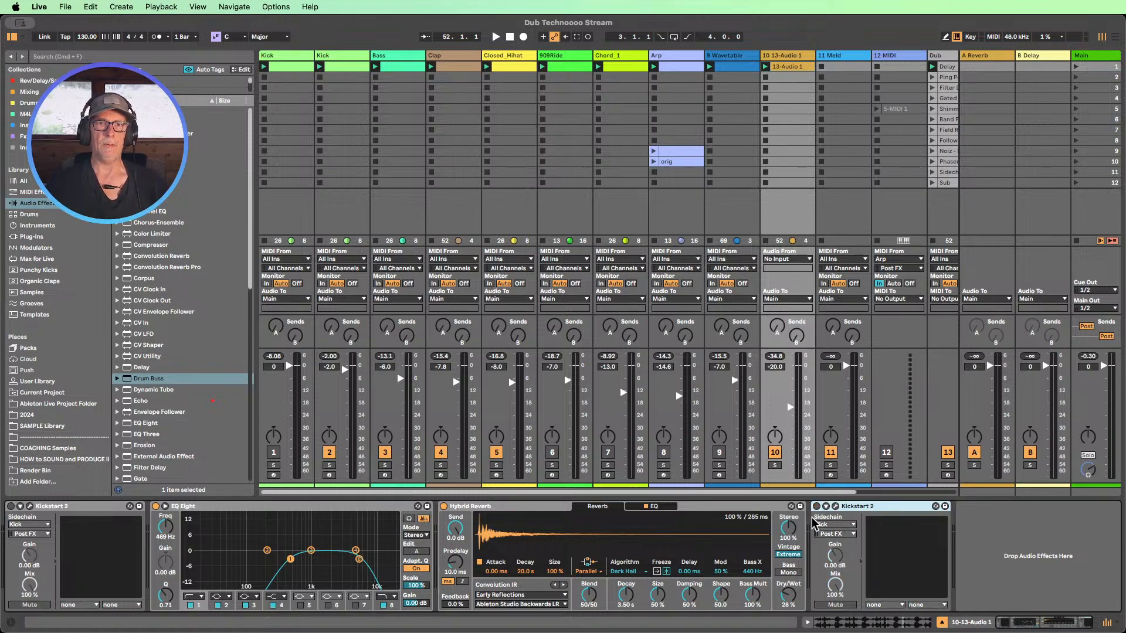
pyautogui.click(325, 56)
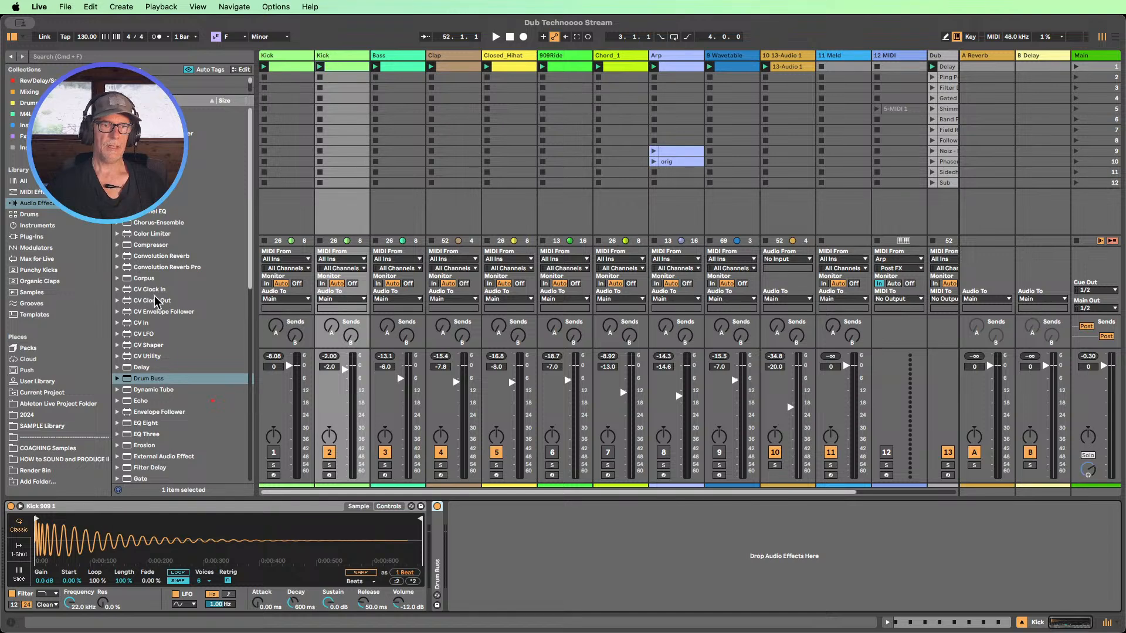
# - Add EQ Eight after Drum Buss on the duplicated Kick track, enlarge its spectrum display, and hide the browser
pyautogui.scroll(-4, 164, 255)
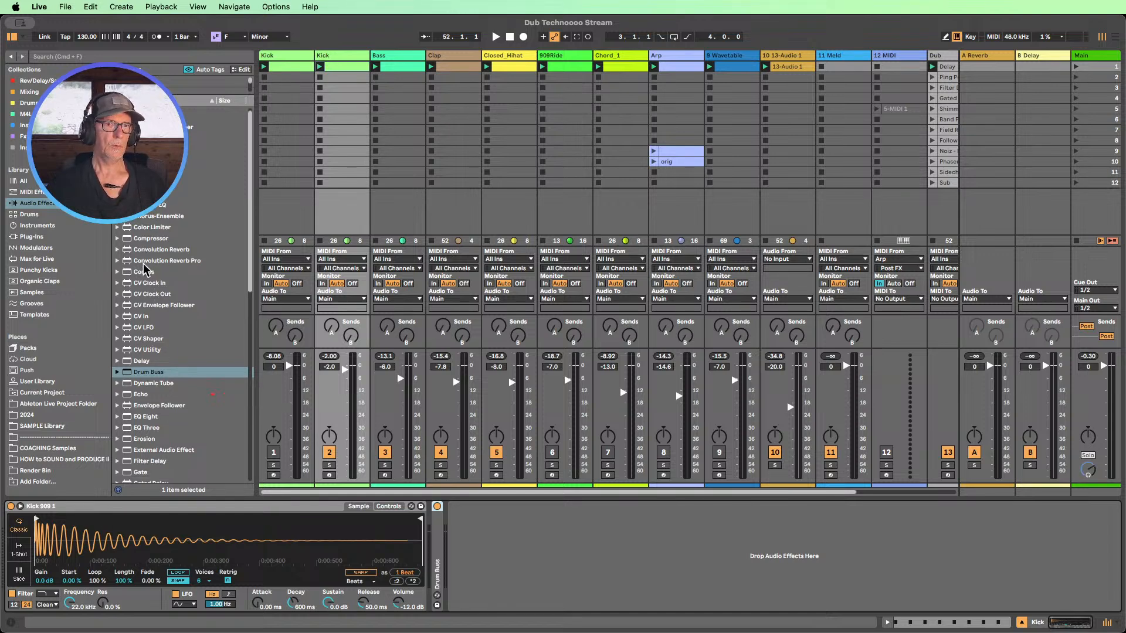
pyautogui.moveTo(147, 328); pyautogui.dragTo(515, 547)
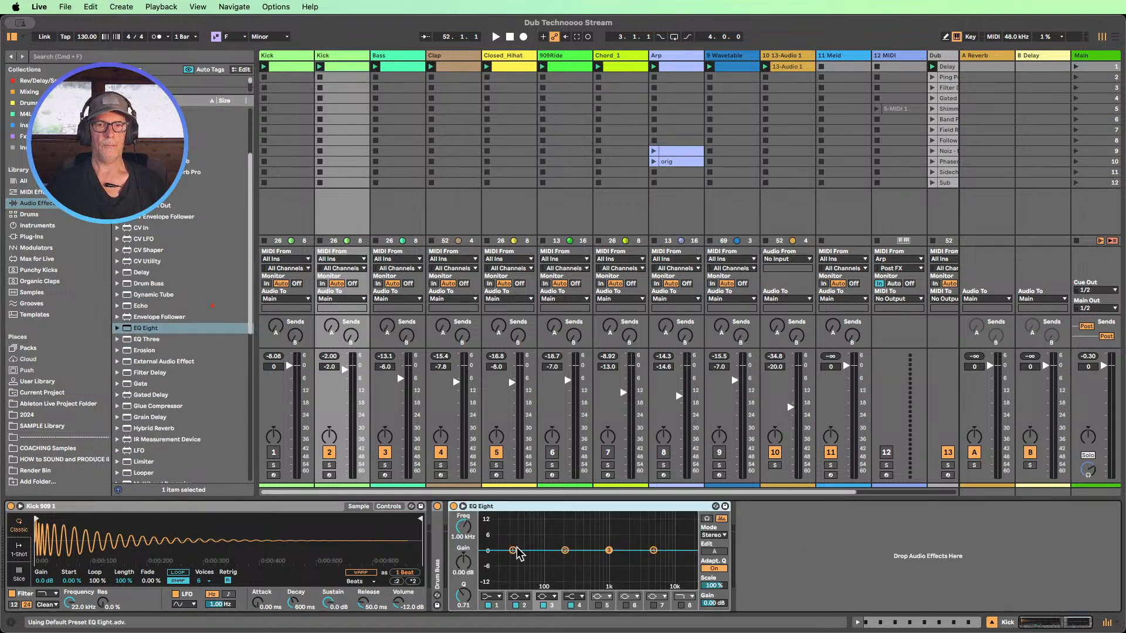
pyautogui.click(463, 507)
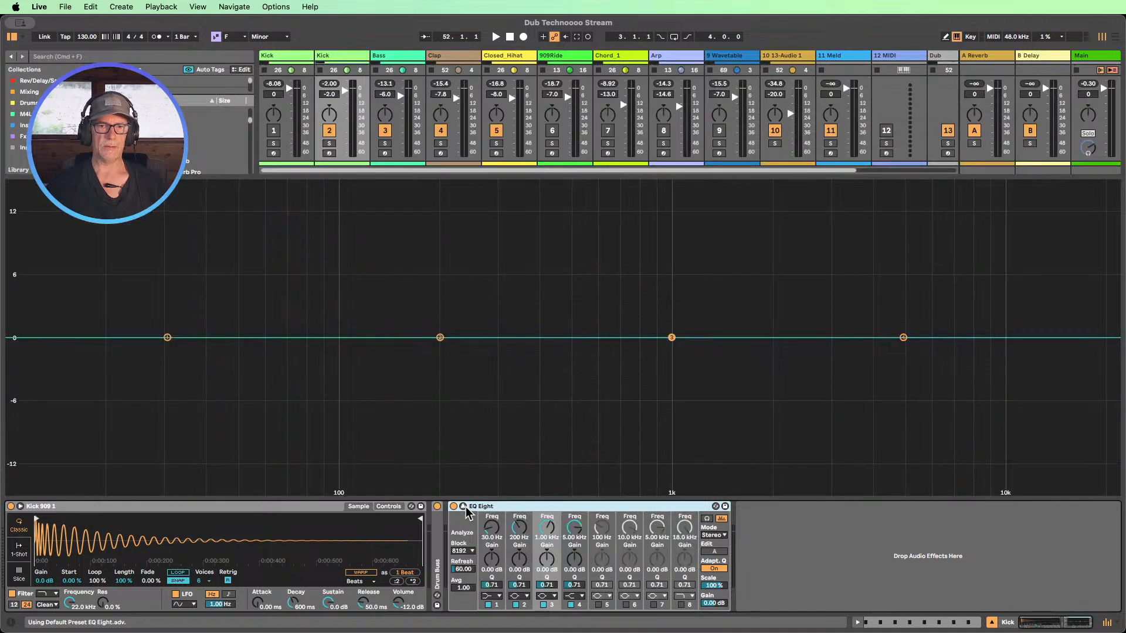
pyautogui.click(12, 36)
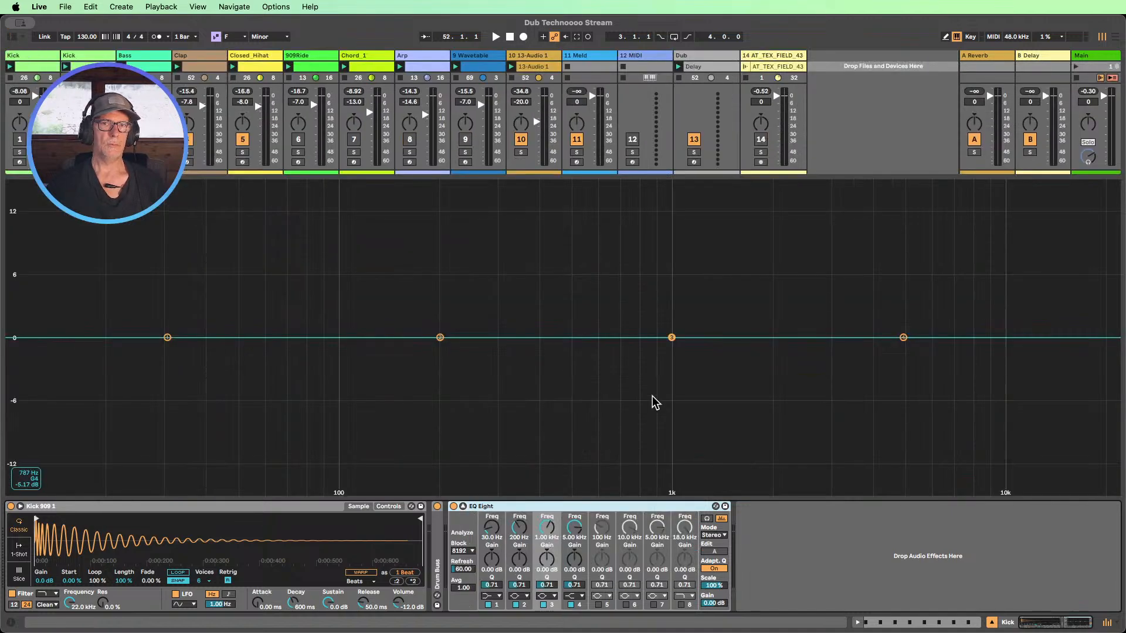
# - Examine the notes in the duplicated Kick clip and play it to inspect the kick's spectrum in EQ Eight
pyautogui.click(990, 623)
pyautogui.hotkey('shift', 'Tab')
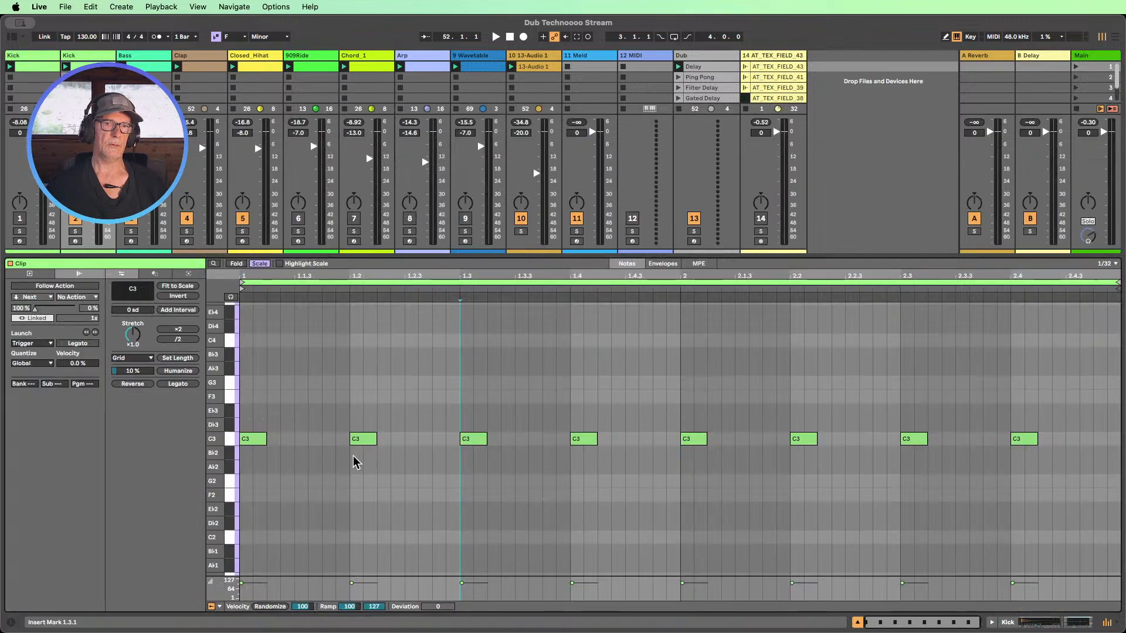
pyautogui.click(857, 622)
pyautogui.doubleClick(85, 56)
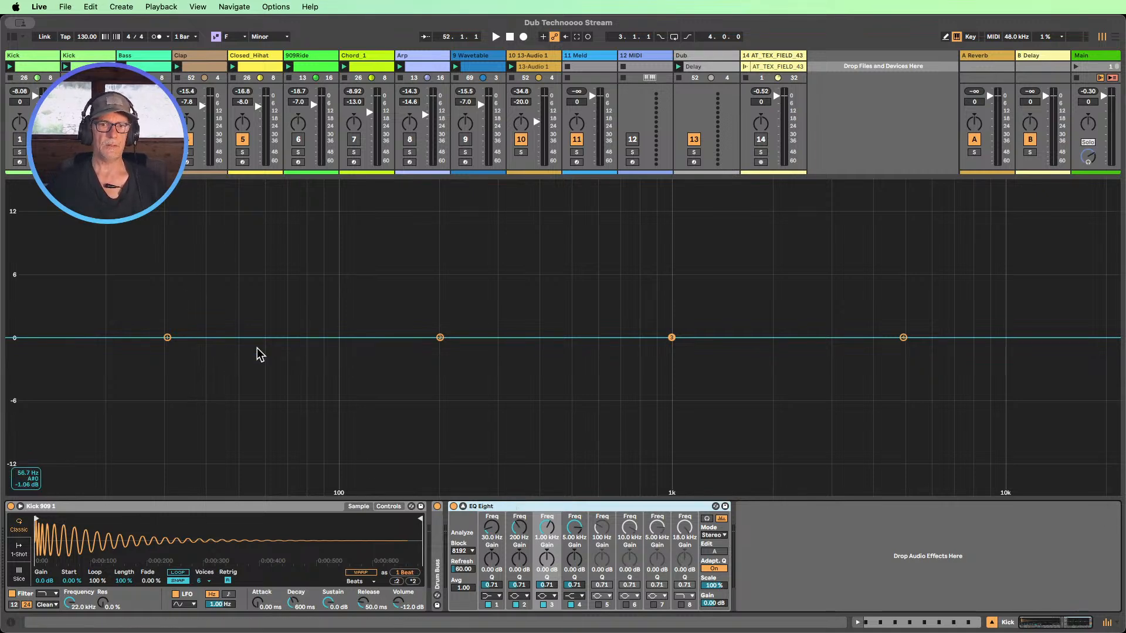
pyautogui.click(66, 66)
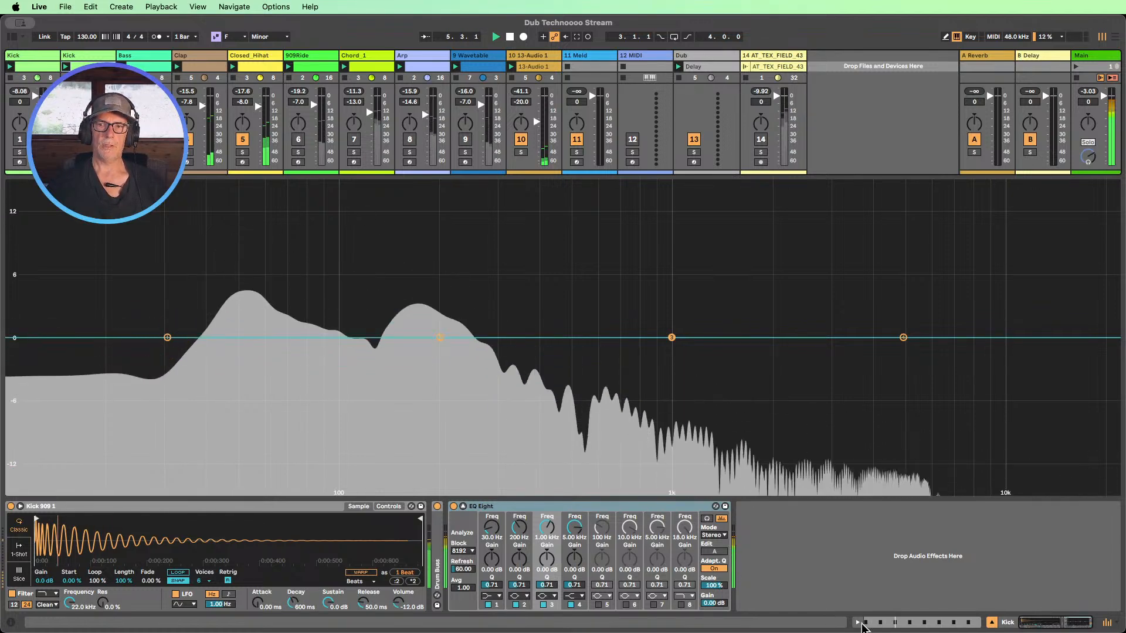
# - Stop playback, check the notes of the Arp clip in the first slot, and return to the duplicated Kick's devices
pyautogui.press('Tab')
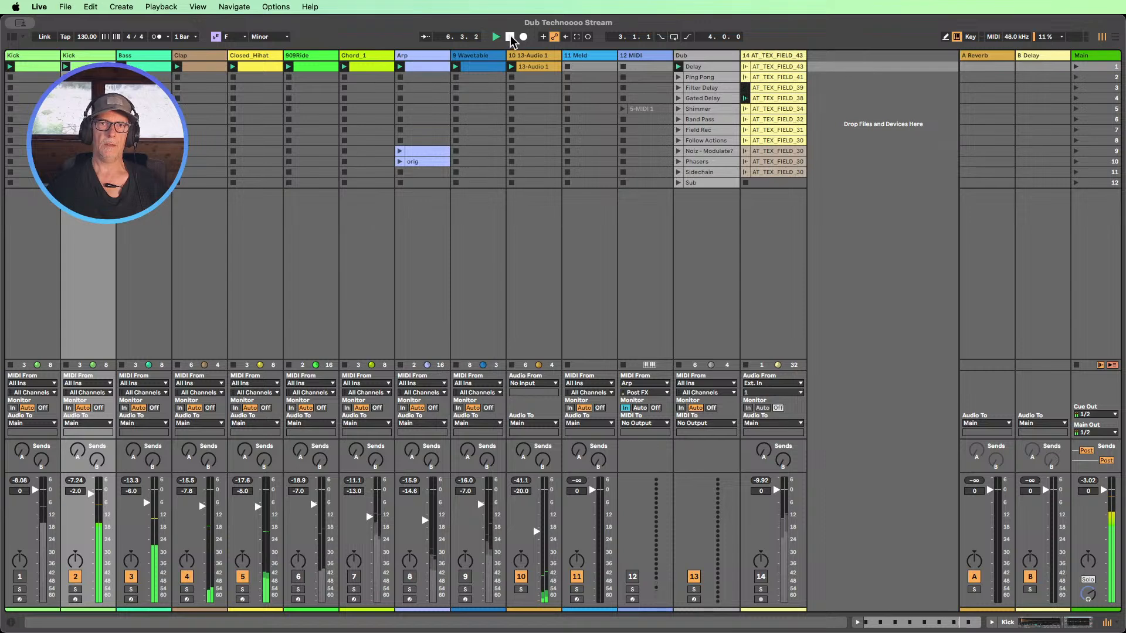
pyautogui.doubleClick(419, 66)
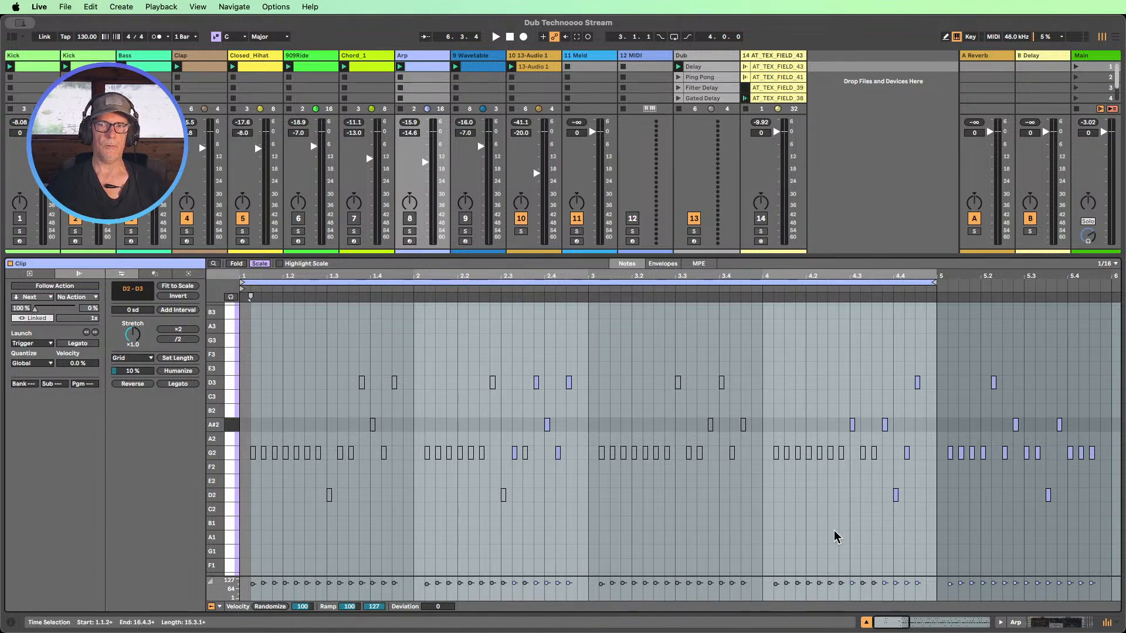
pyautogui.click(867, 623)
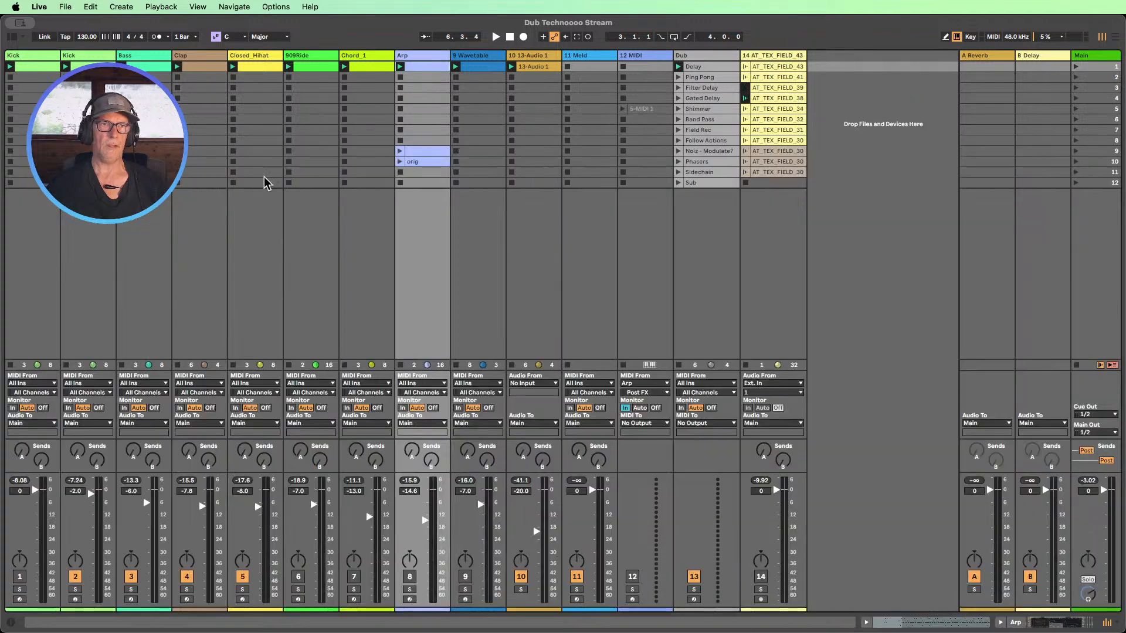
pyautogui.doubleClick(83, 56)
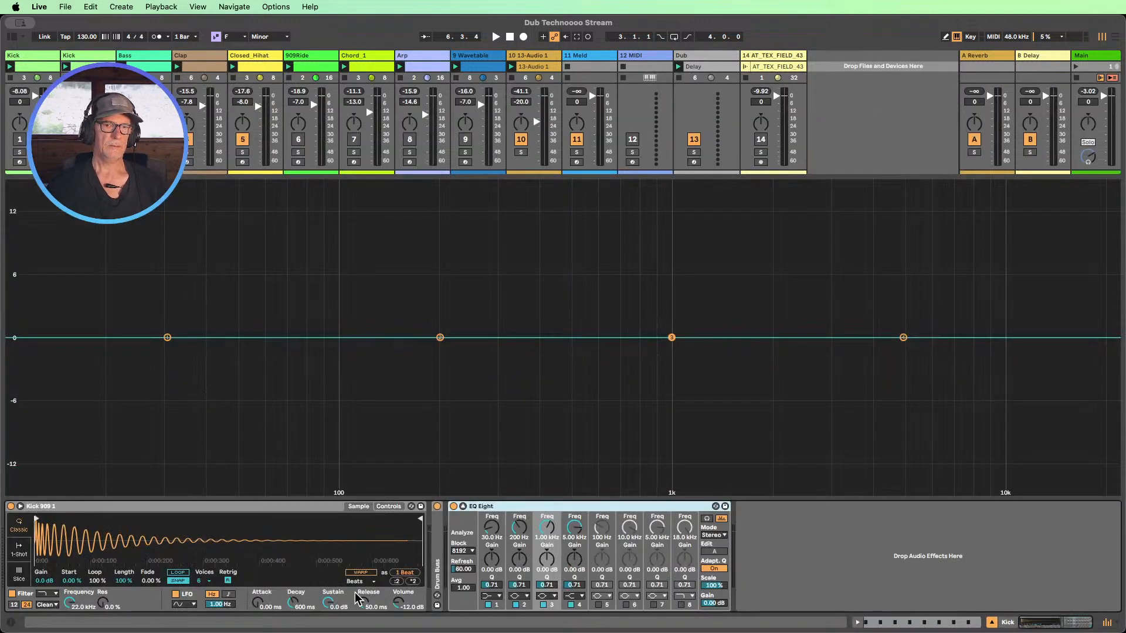
# - Transpose the Kick 909 sample by -1 st, check its spectrum during playback, and fold EQ Eight
pyautogui.click(389, 507)
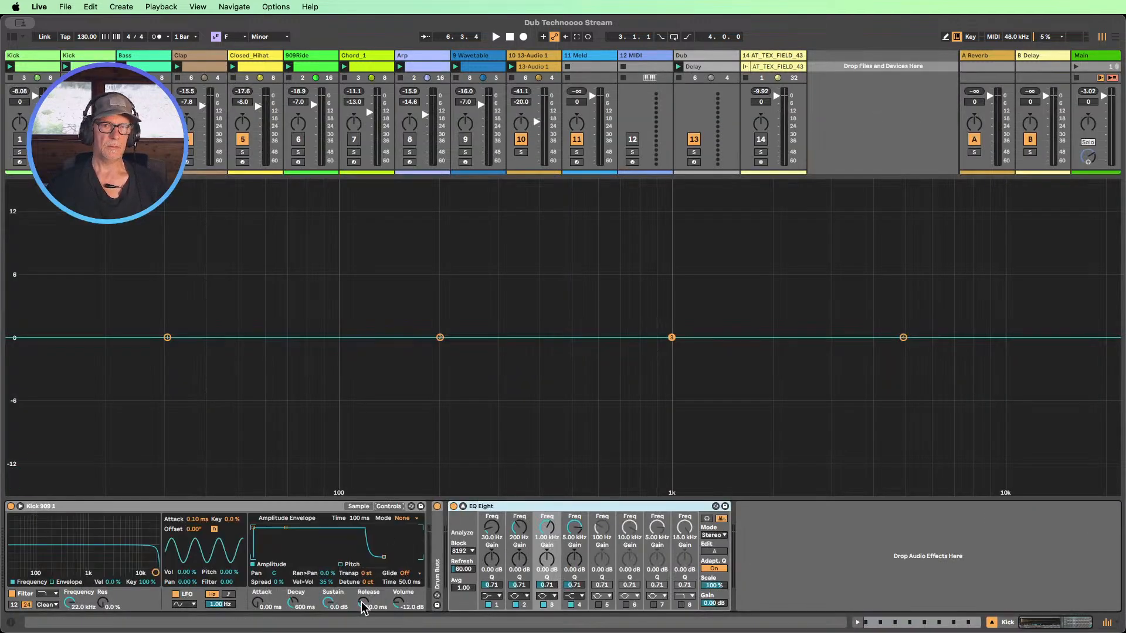
pyautogui.moveTo(366, 574); pyautogui.dragTo(366, 581)
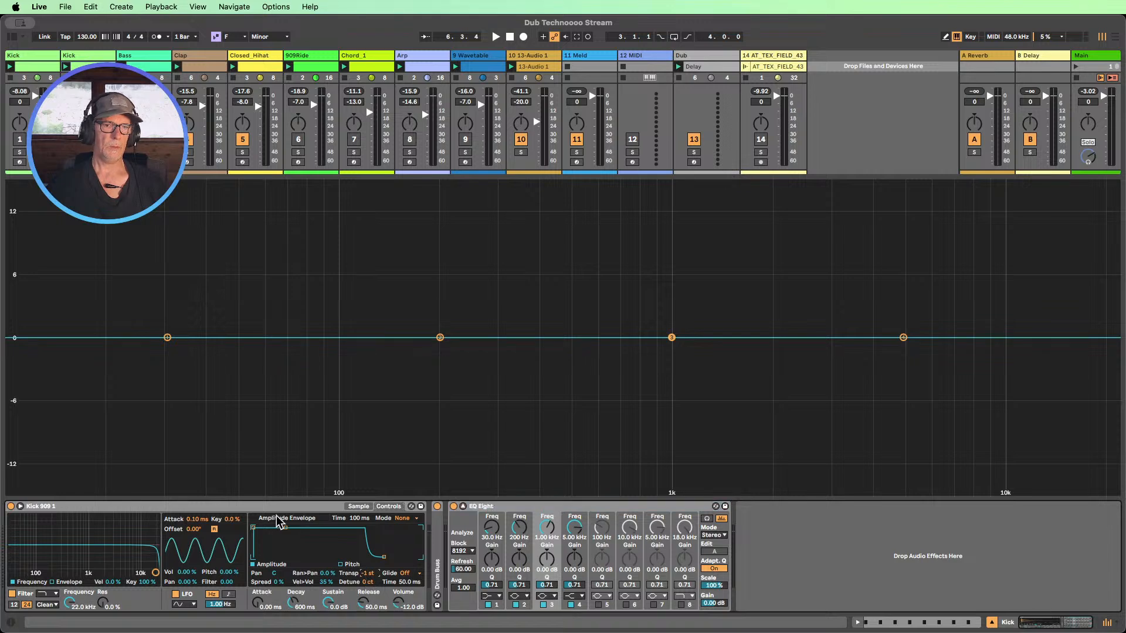
pyautogui.click(66, 66)
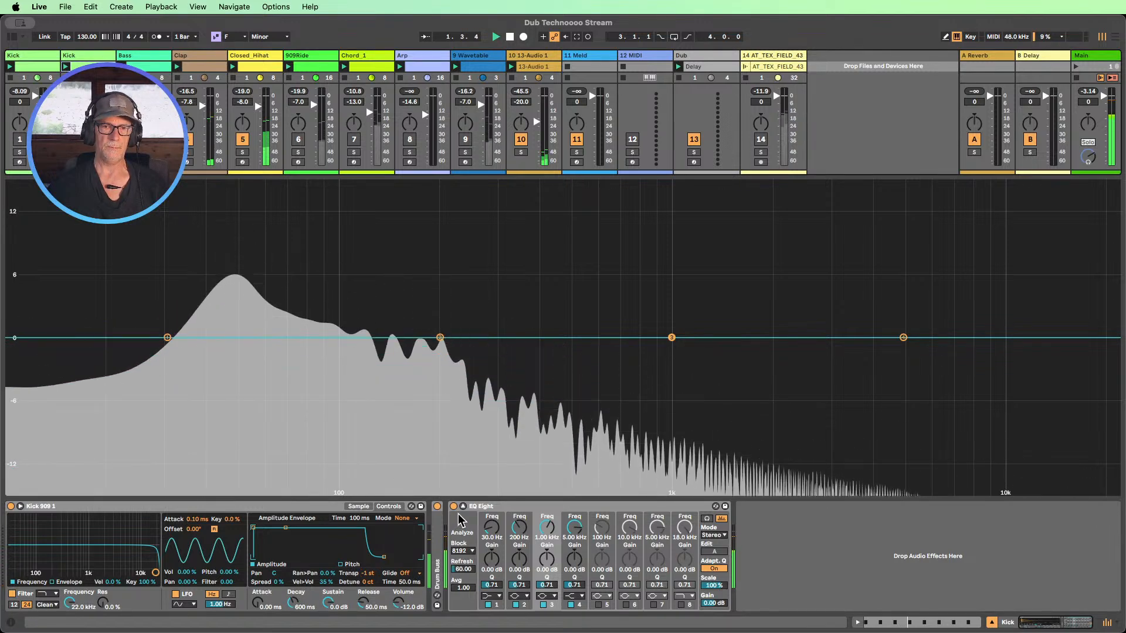
pyautogui.click(462, 507)
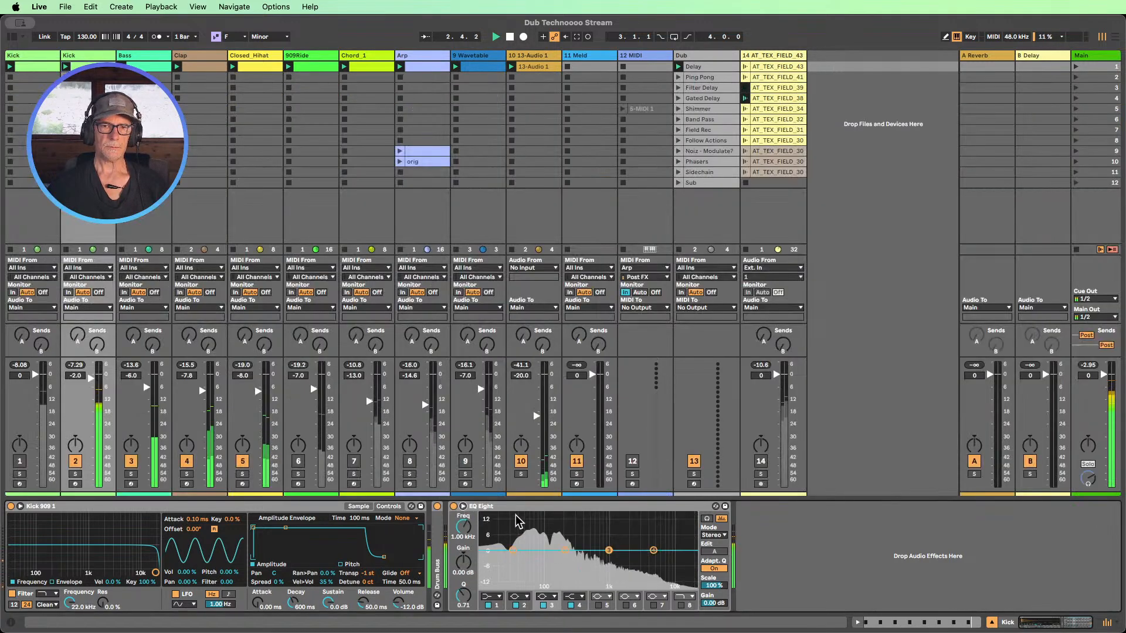
pyautogui.doubleClick(486, 508)
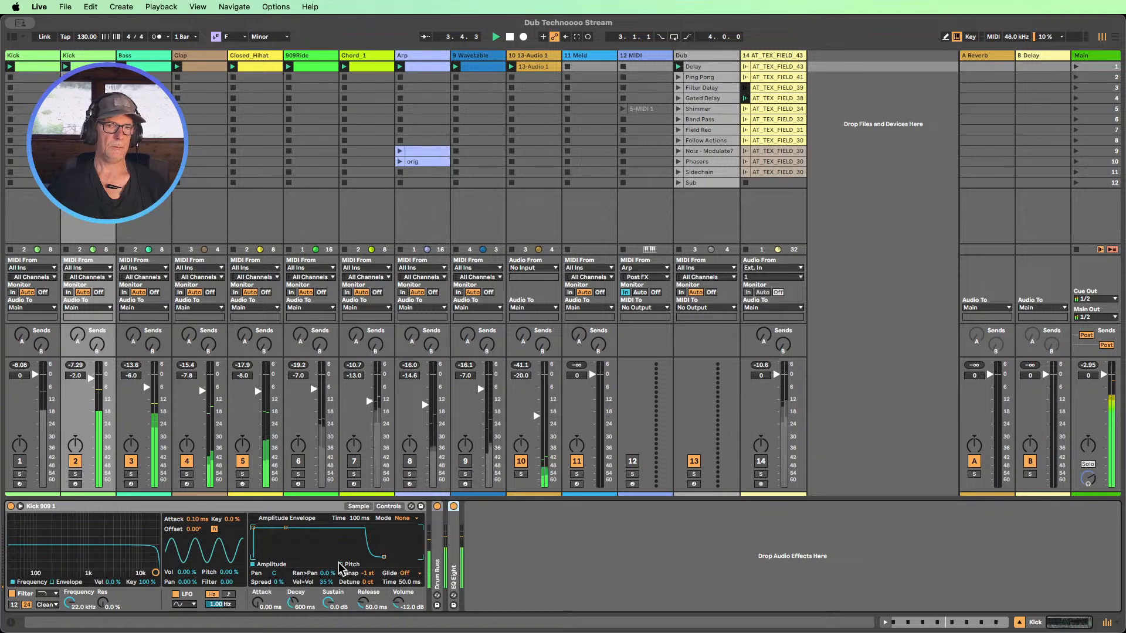
# - Compare the original Kick with the duplicated 909 Kick during playback, ending with only the 909 Kick active
pyautogui.click(75, 462)
pyautogui.click(19, 461)
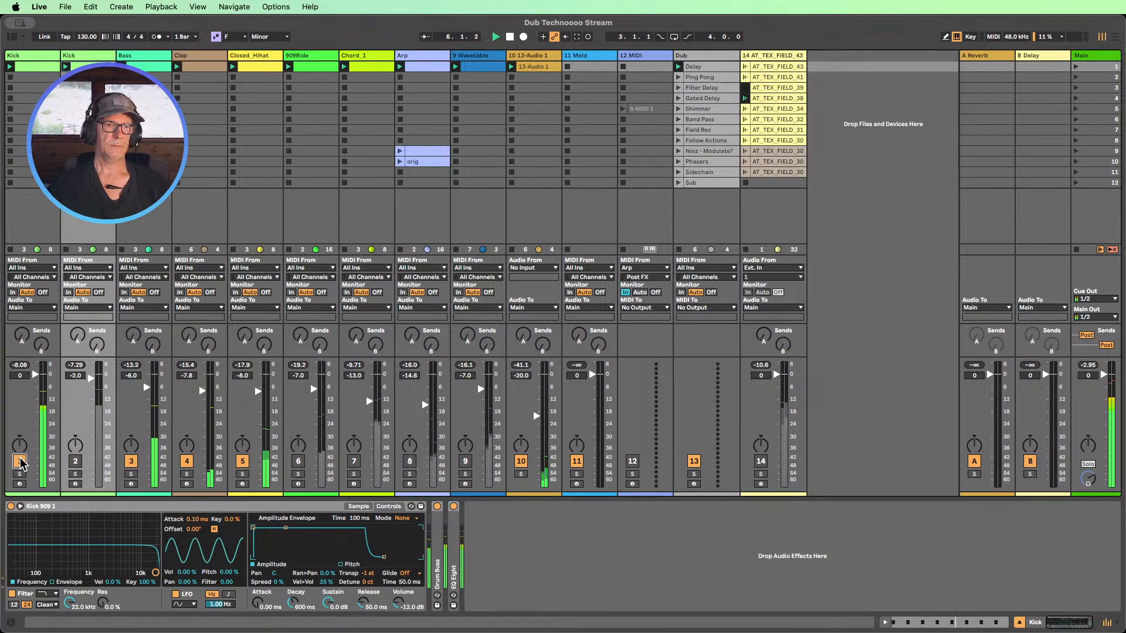
pyautogui.click(75, 461)
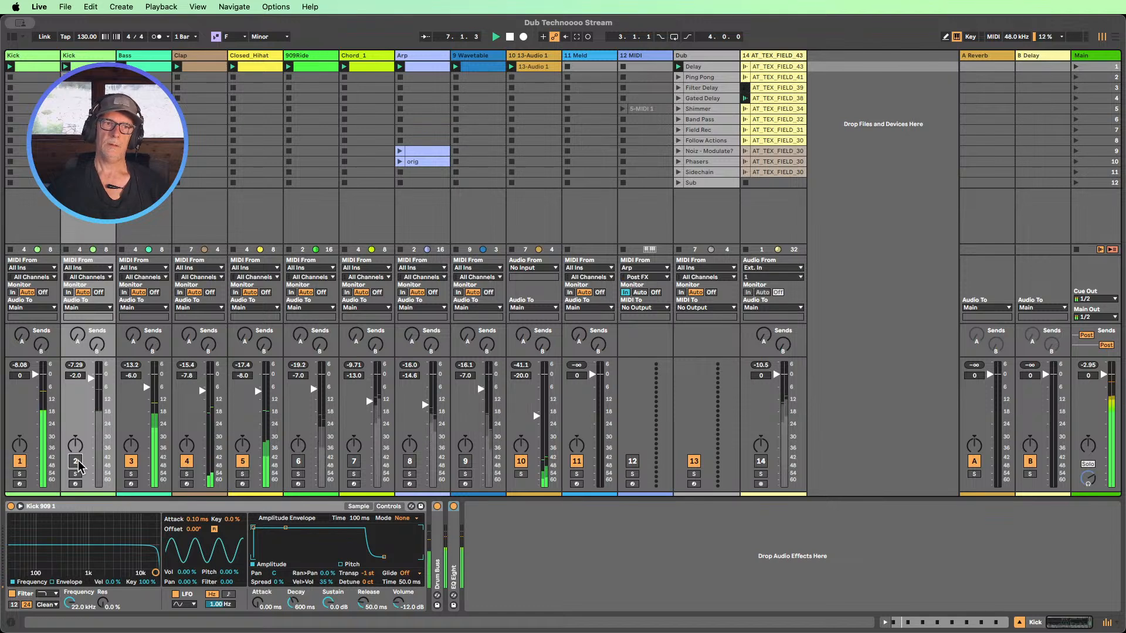
pyautogui.click(19, 462)
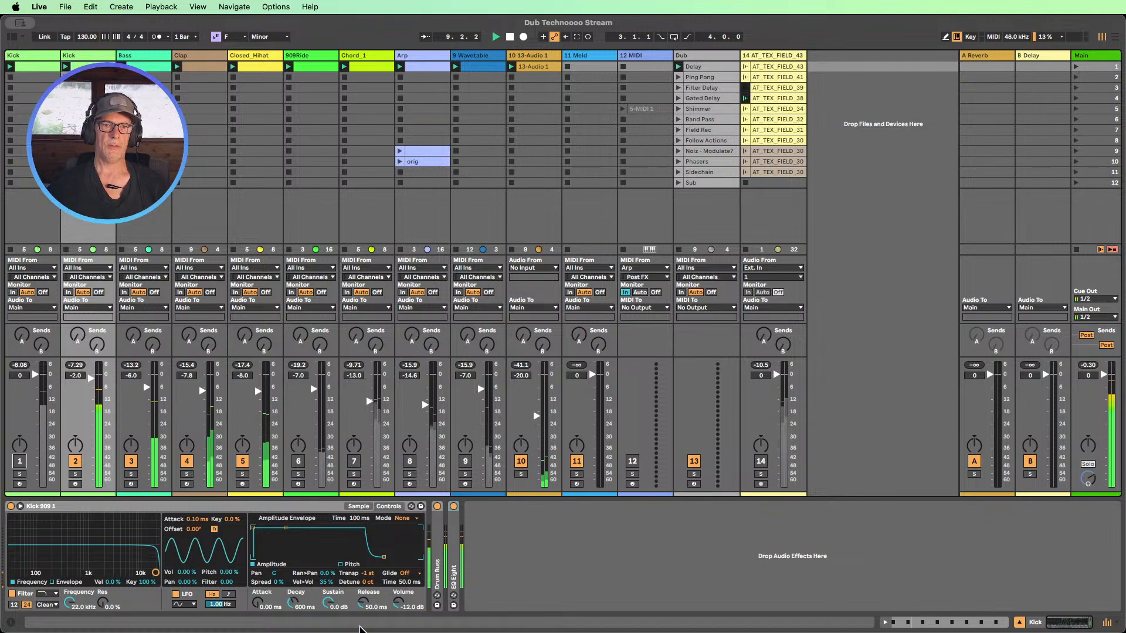
# - Set the 909 Kick's envelope to 0.20 ms Attack, 1.99 s Decay and -inf Sustain, and compare against the original Kick with the ride
pyautogui.moveTo(327, 603); pyautogui.dragTo(292, 581)
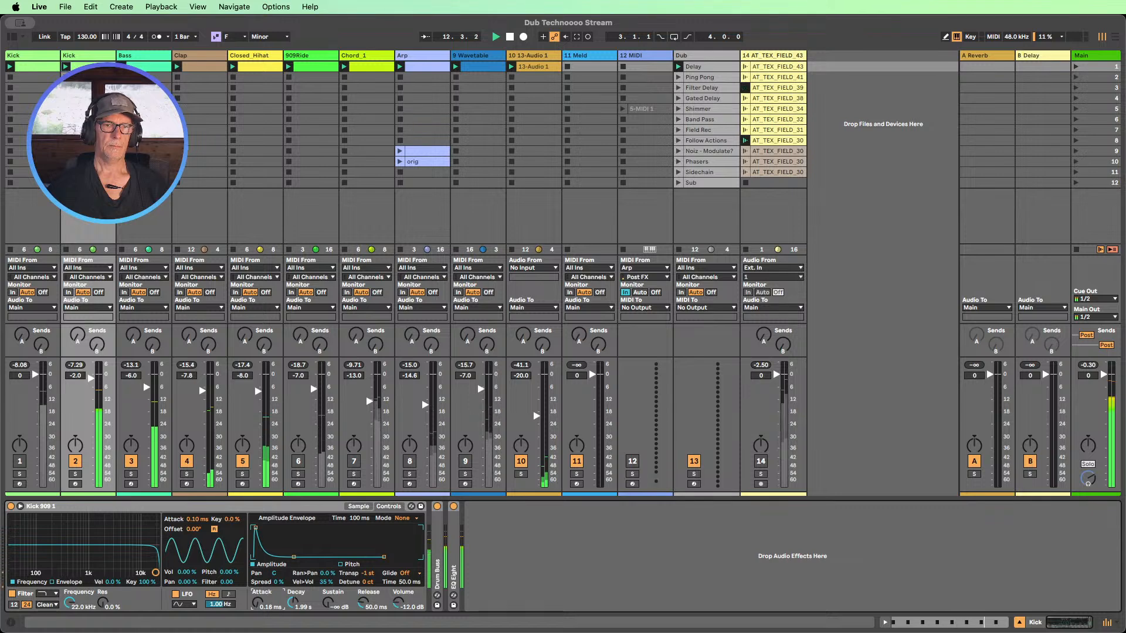
pyautogui.click(76, 462)
pyautogui.click(19, 462)
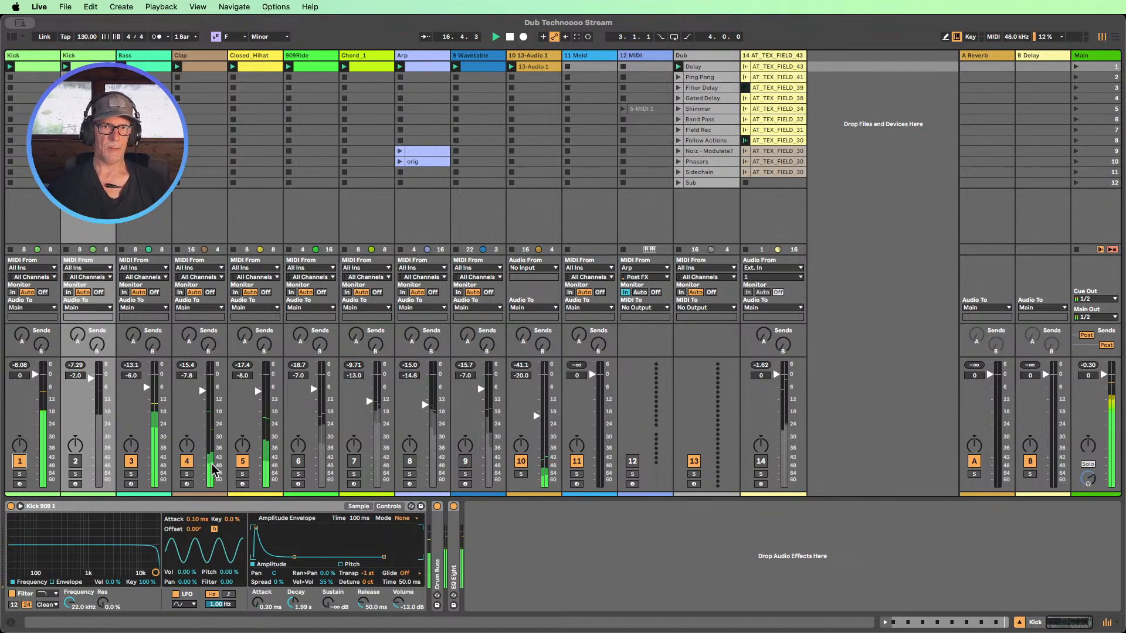
pyautogui.click(297, 462)
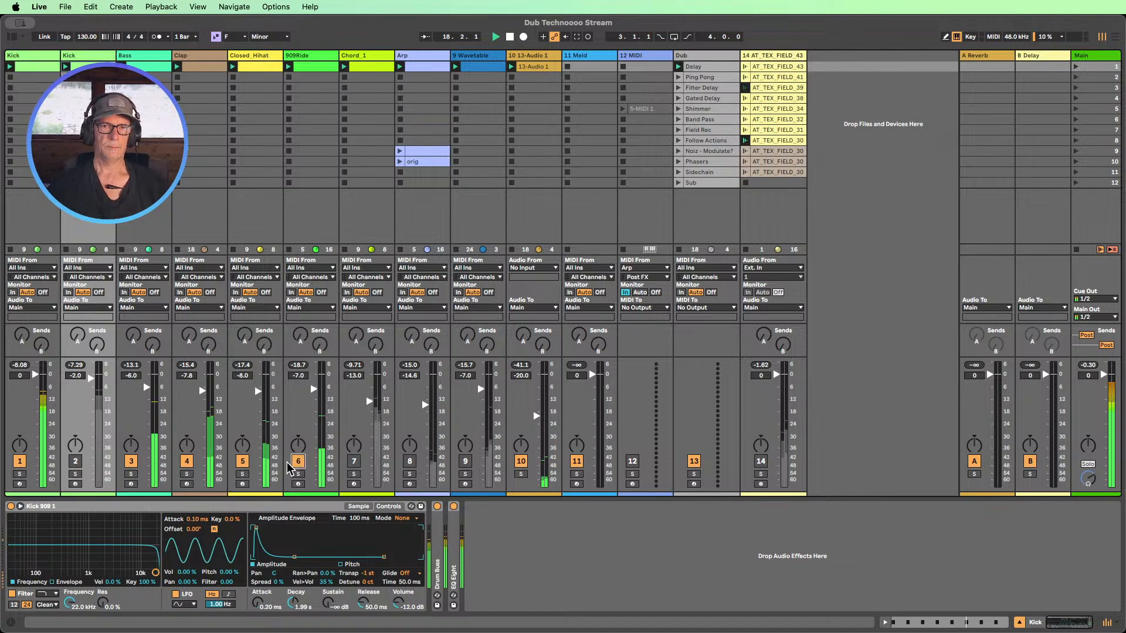
# - Turn on the Kickstart 2 after Hybrid Reverb on 13-Audio 1 and try the first instance on and off
pyautogui.click(518, 56)
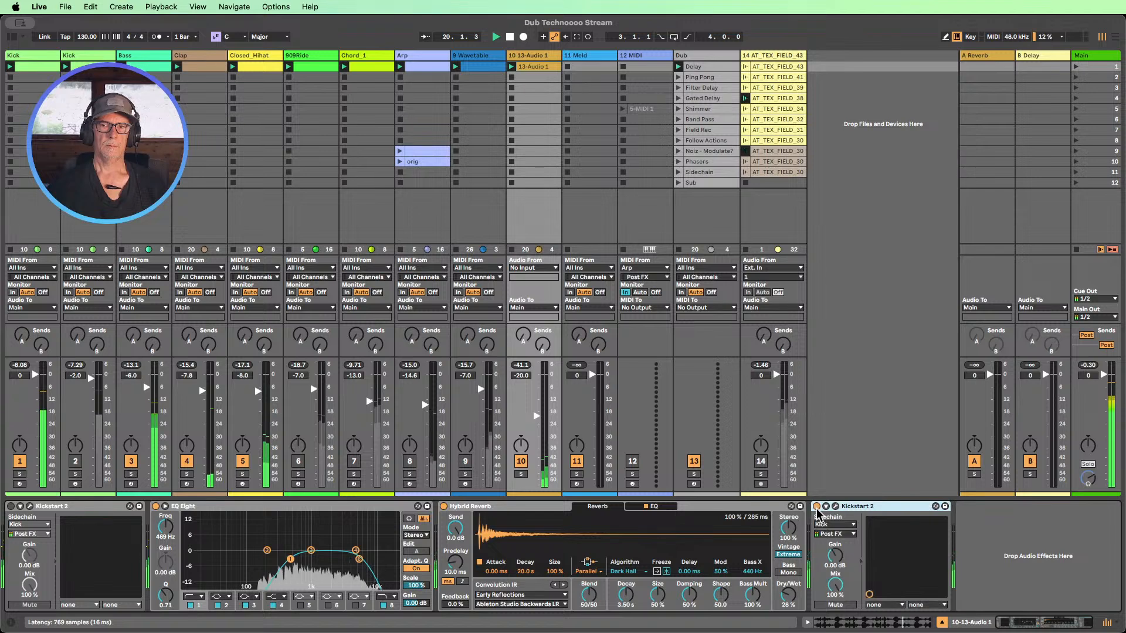
pyautogui.click(12, 507)
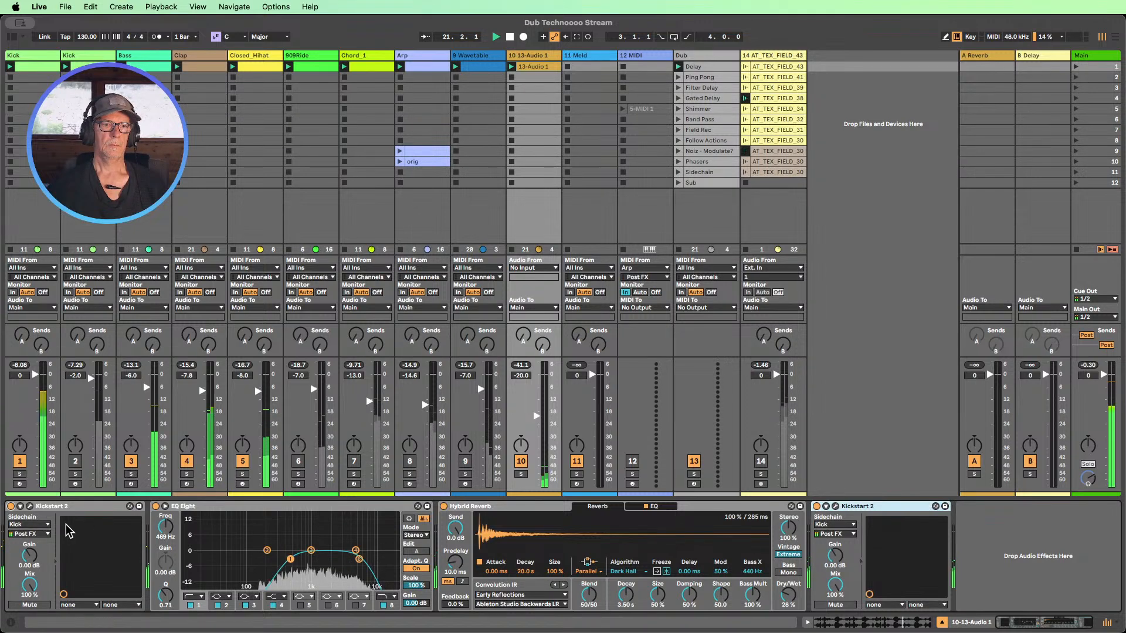
pyautogui.click(10, 507)
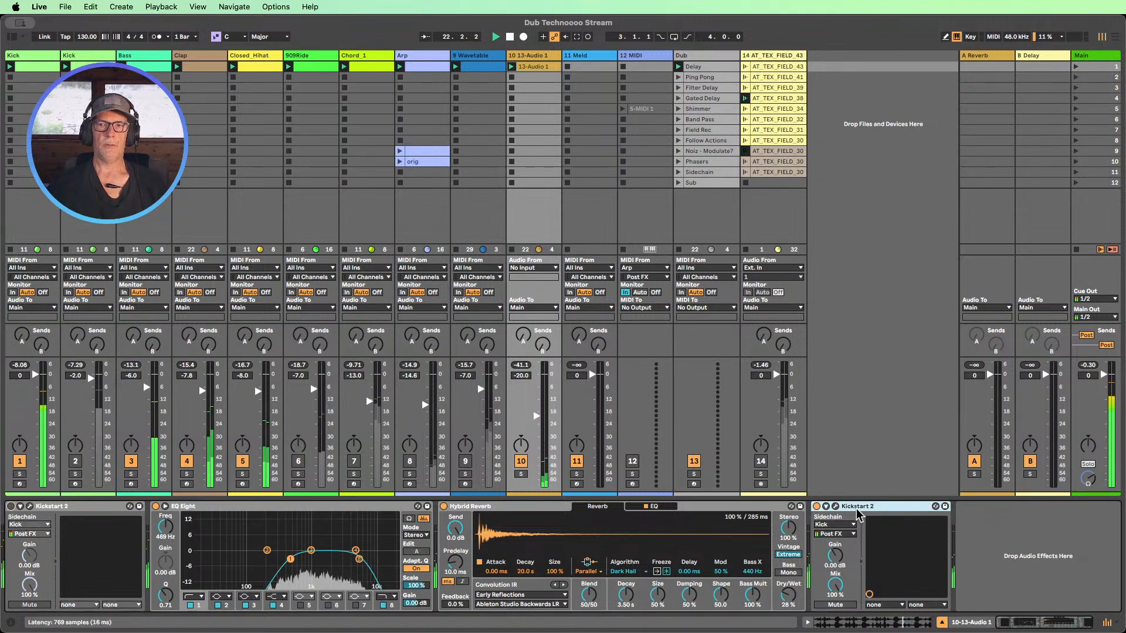
# - Try a different sidechain curve in the last Kickstart 2, restore the first curve shape, and close the plug-in window
pyautogui.click(836, 507)
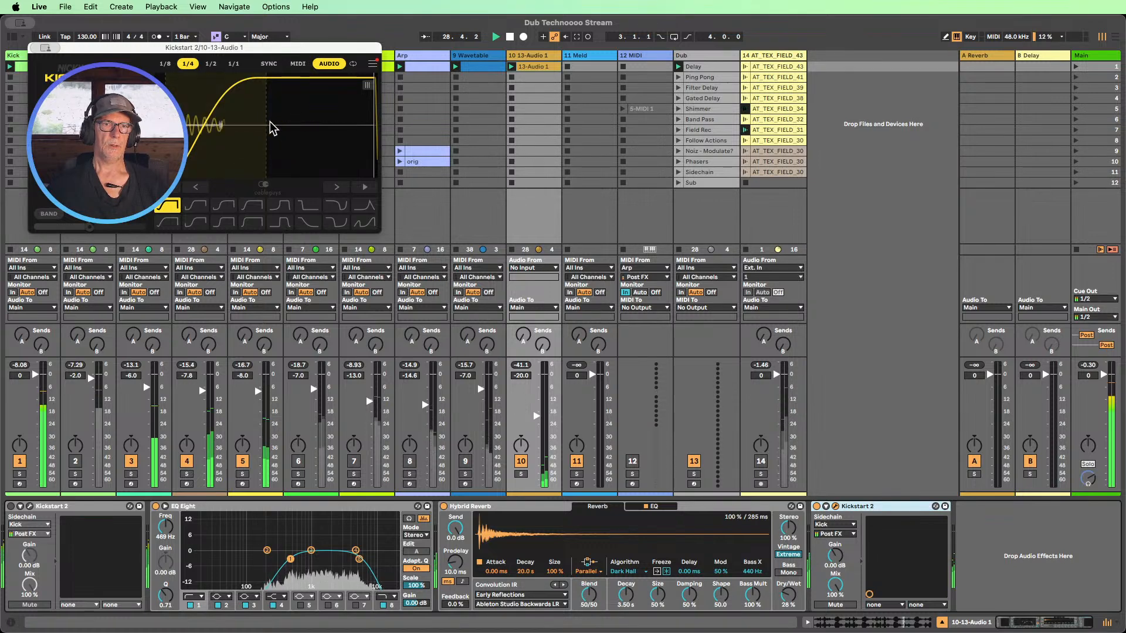
pyautogui.click(283, 224)
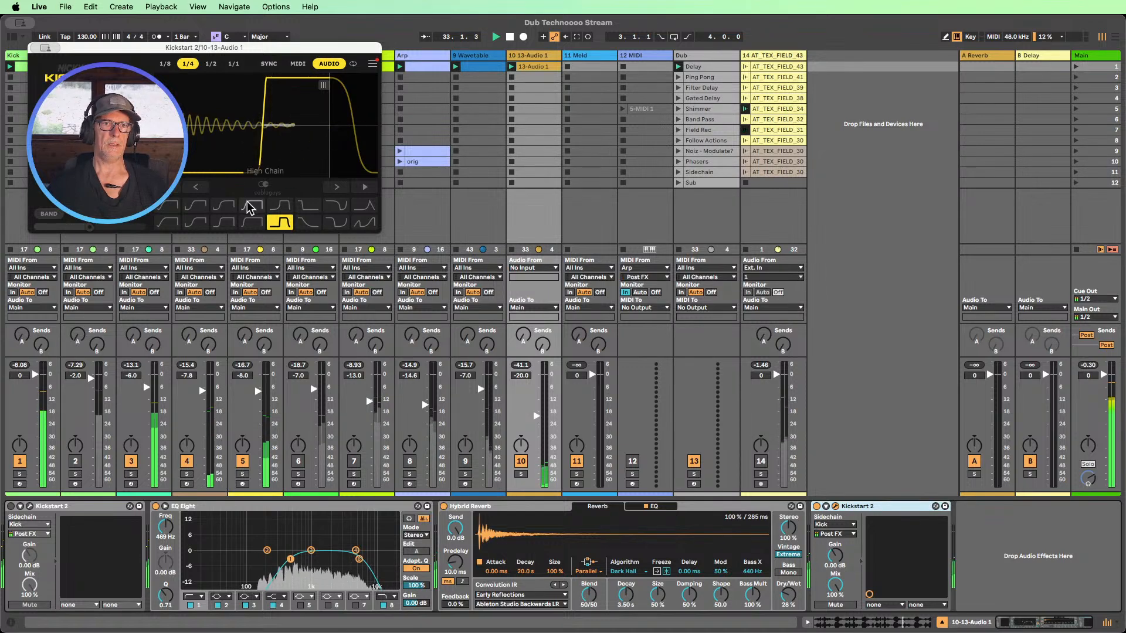
pyautogui.click(169, 208)
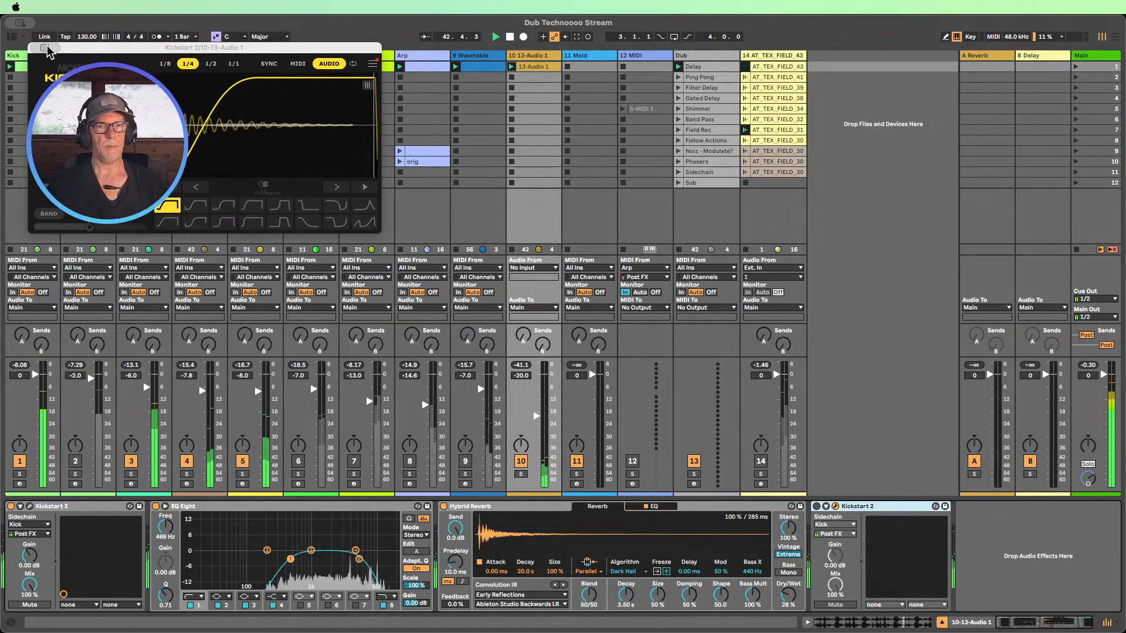
pyautogui.moveTo(66, 53); pyautogui.dragTo(130, 68)
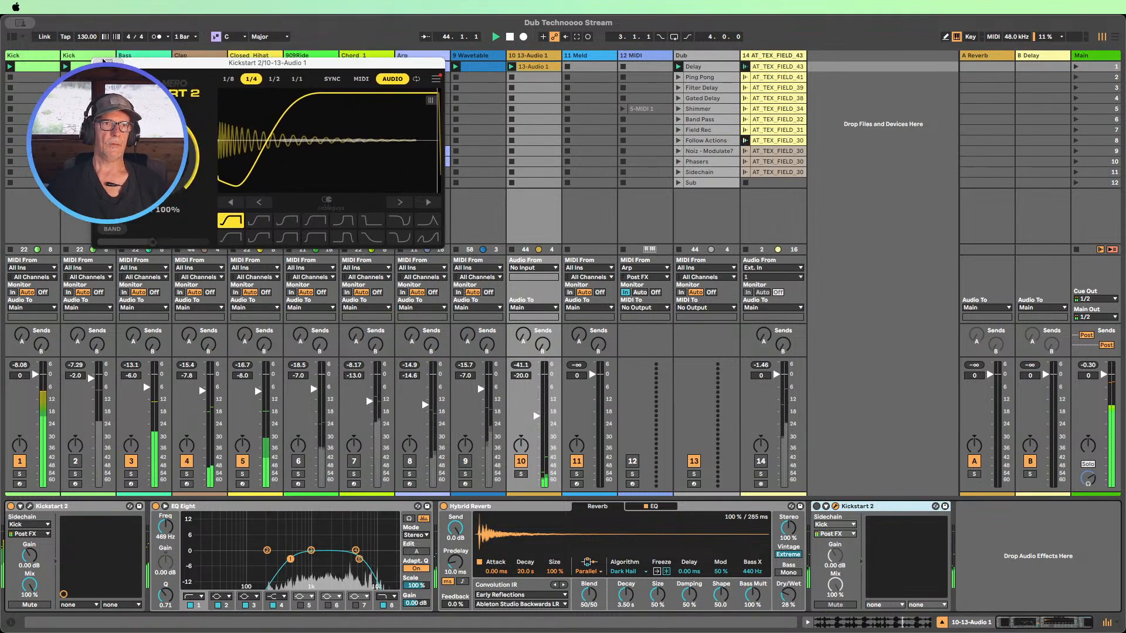
pyautogui.click(100, 63)
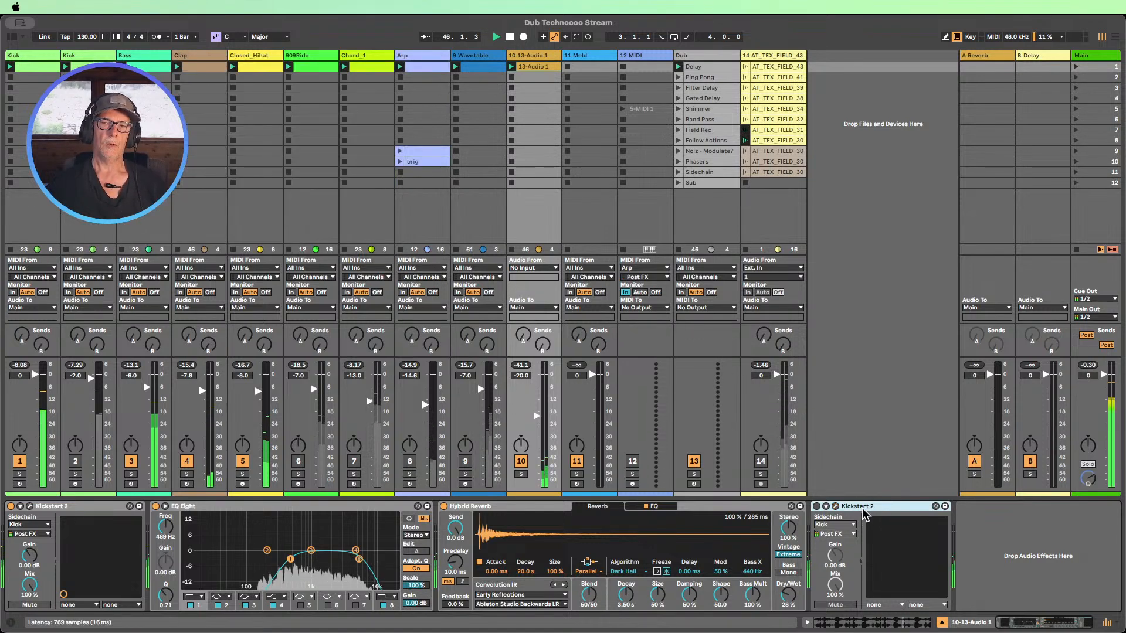
# - Examine the devices on the A Reverb return and on the original Kick track
pyautogui.click(993, 81)
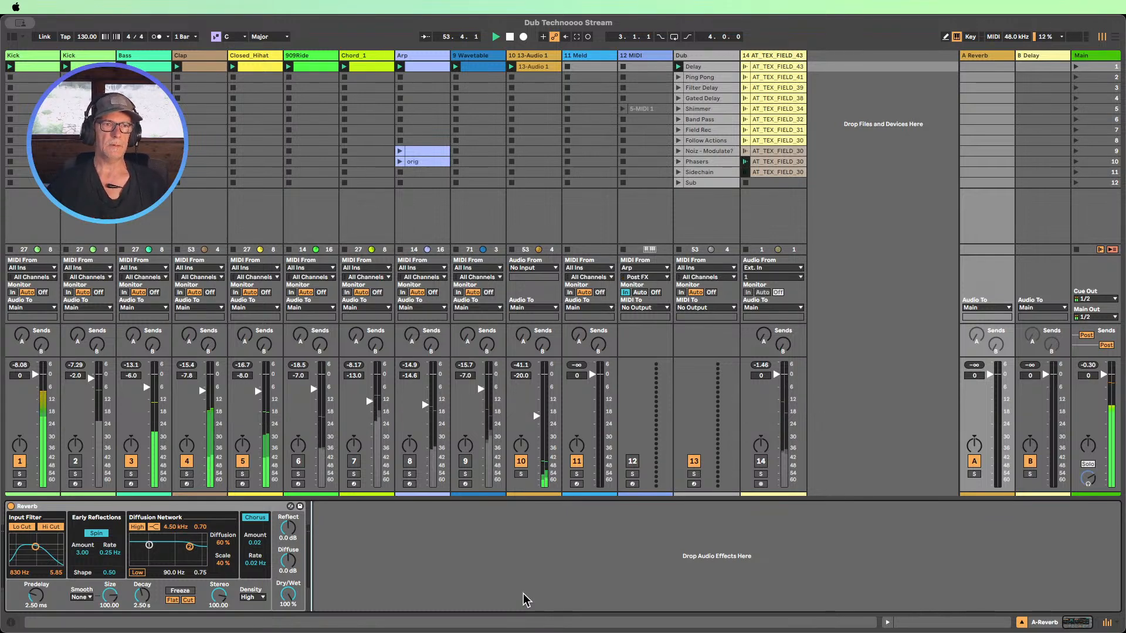
pyautogui.click(40, 56)
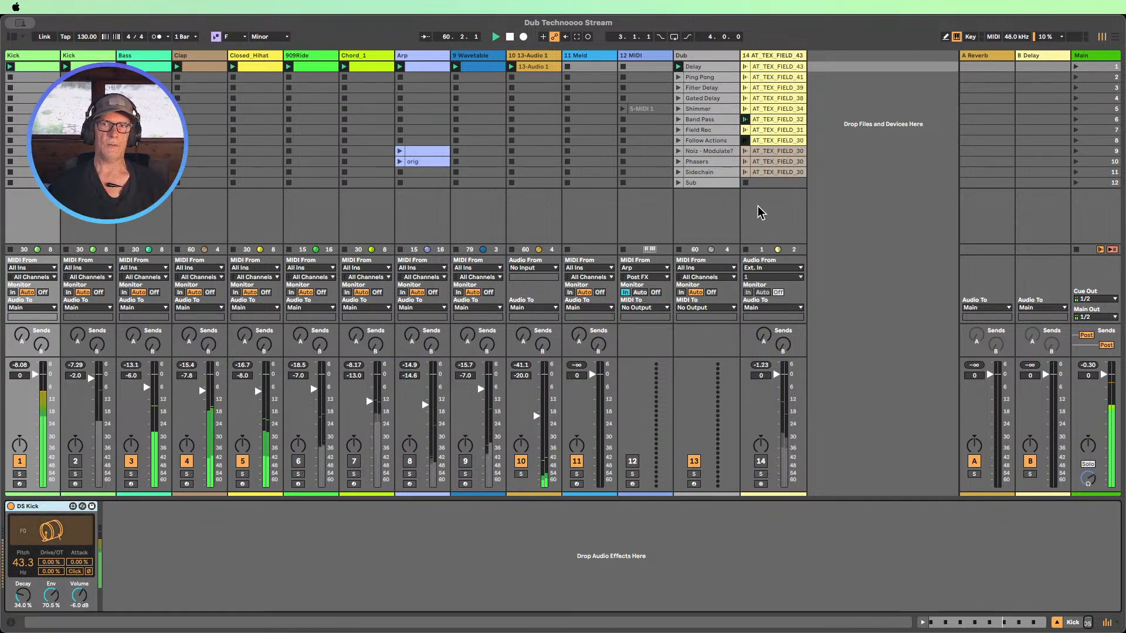
# - Stop the field-recording texture clips on track 14 and activate the 909Ride and Chord_1 tracks
pyautogui.click(745, 183)
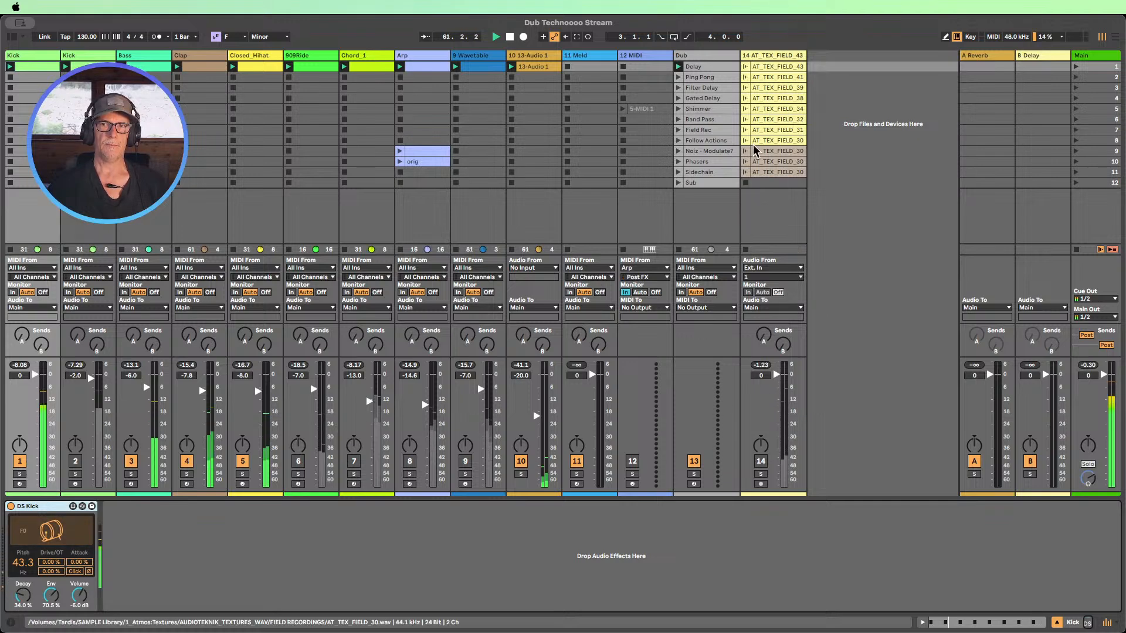
pyautogui.click(297, 461)
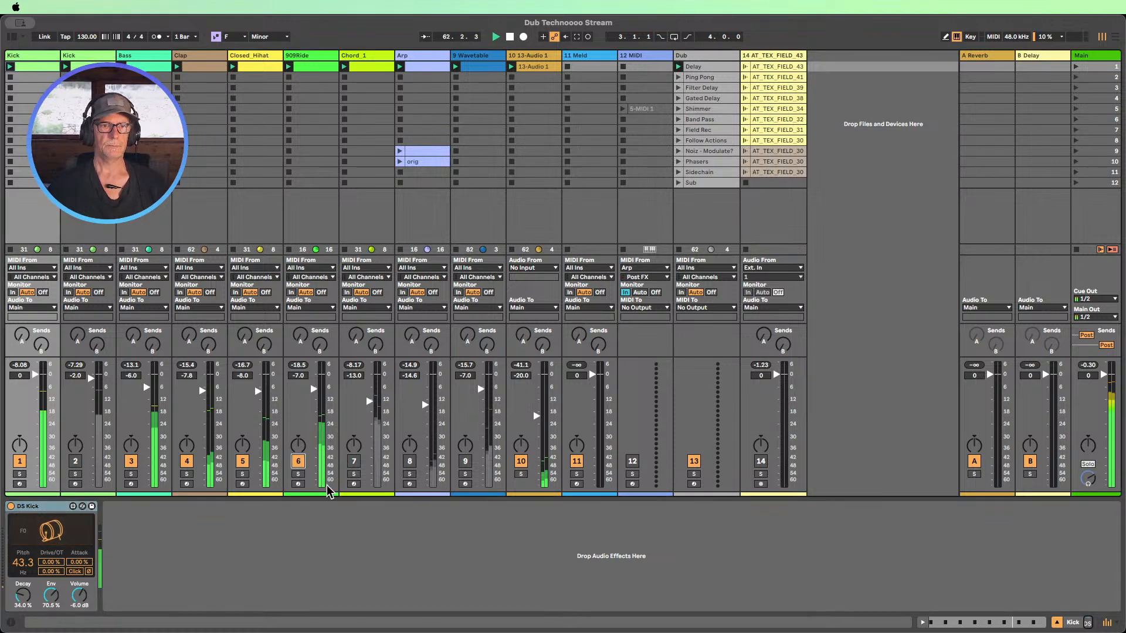
pyautogui.click(353, 461)
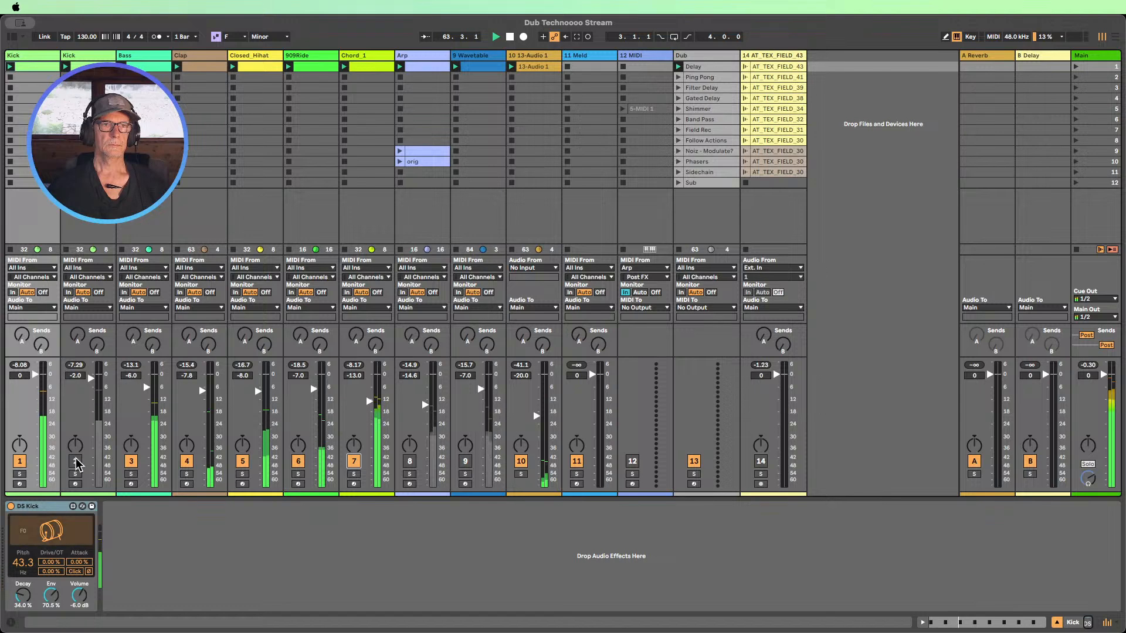
# - Activate the Arp and 9 Wavetable tracks, set the Wavetable volume to -13.0 dB, and deactivate Chord_1
pyautogui.click(410, 461)
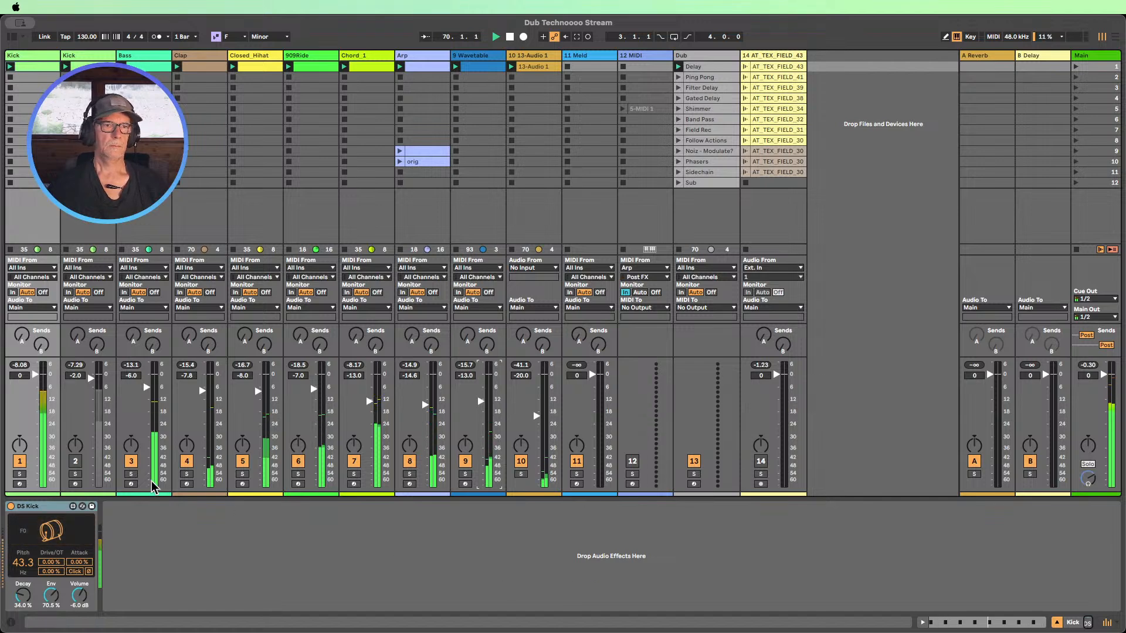
pyautogui.click(355, 462)
# - Show the browser, turn off the Limiter on the Main track, and enlarge the mixer's level meters
pyautogui.click(1096, 217)
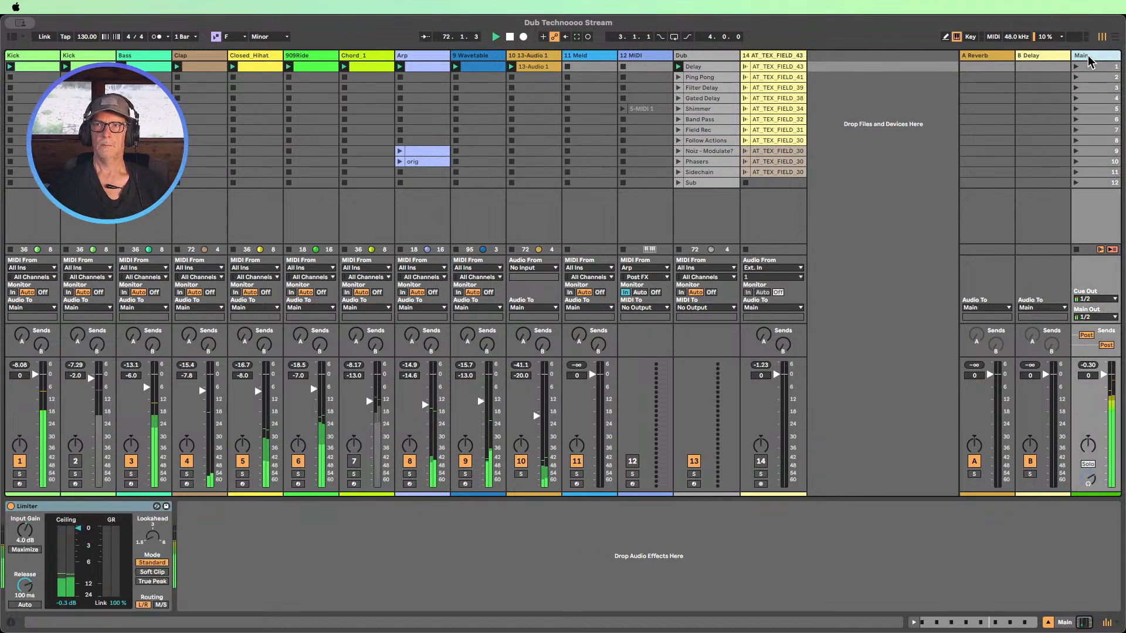
pyautogui.click(11, 36)
pyautogui.click(11, 507)
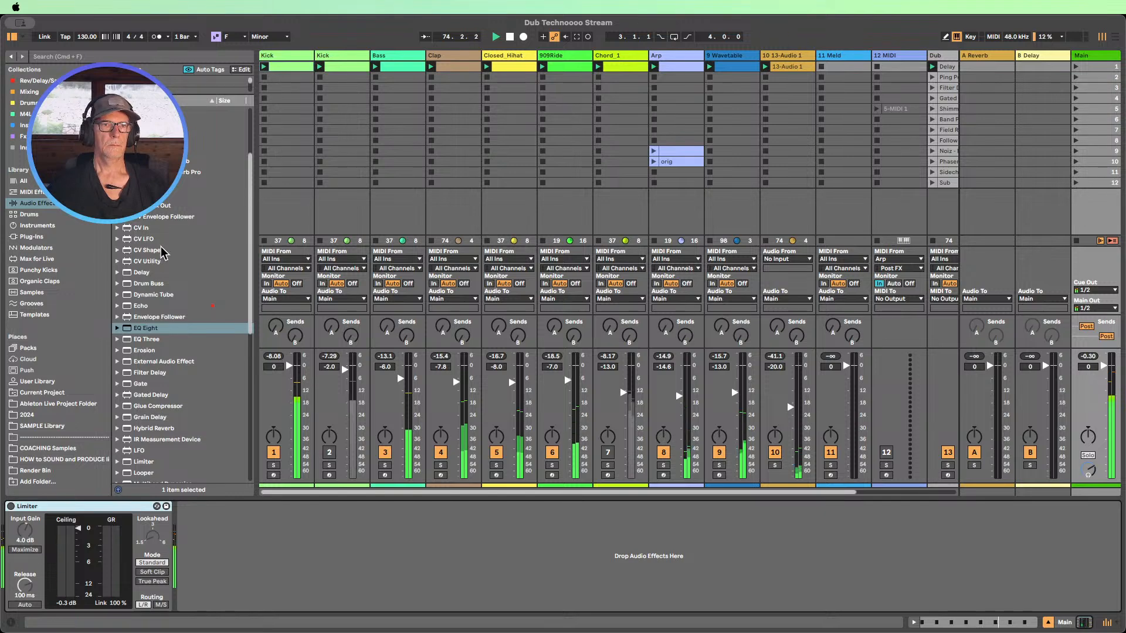
pyautogui.scroll(3, 164, 252)
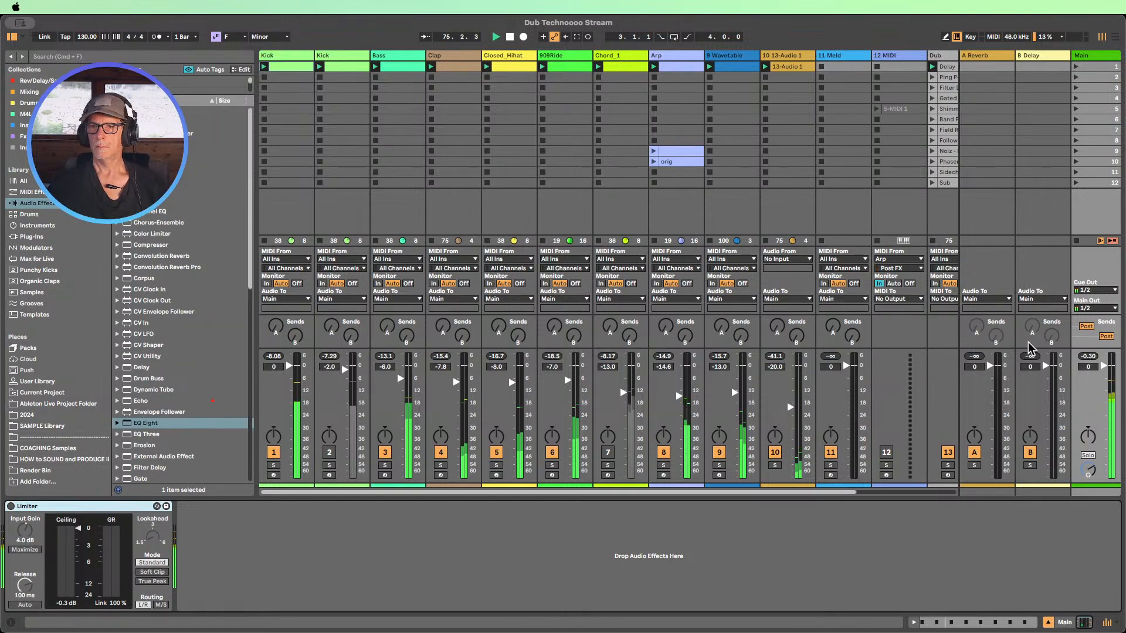
pyautogui.click(1088, 356)
pyautogui.moveTo(879, 346); pyautogui.dragTo(879, 261)
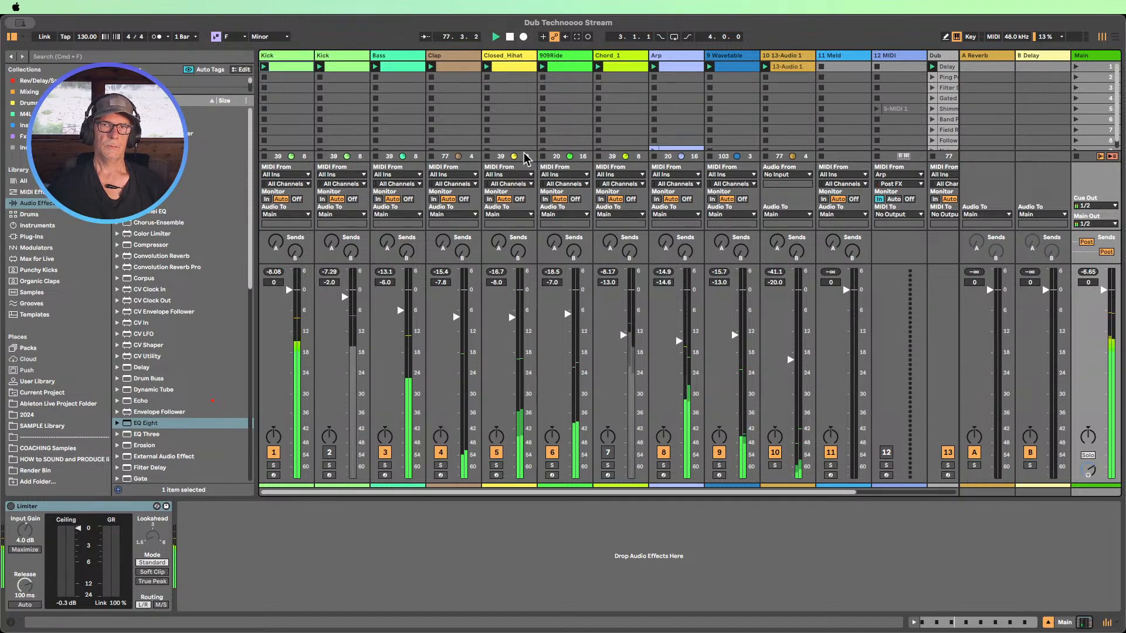
# - Move the muted 909 Kick track between 10 Meld and 12 MIDI and narrow both the Kick and 12 MIDI tracks
pyautogui.click(331, 60)
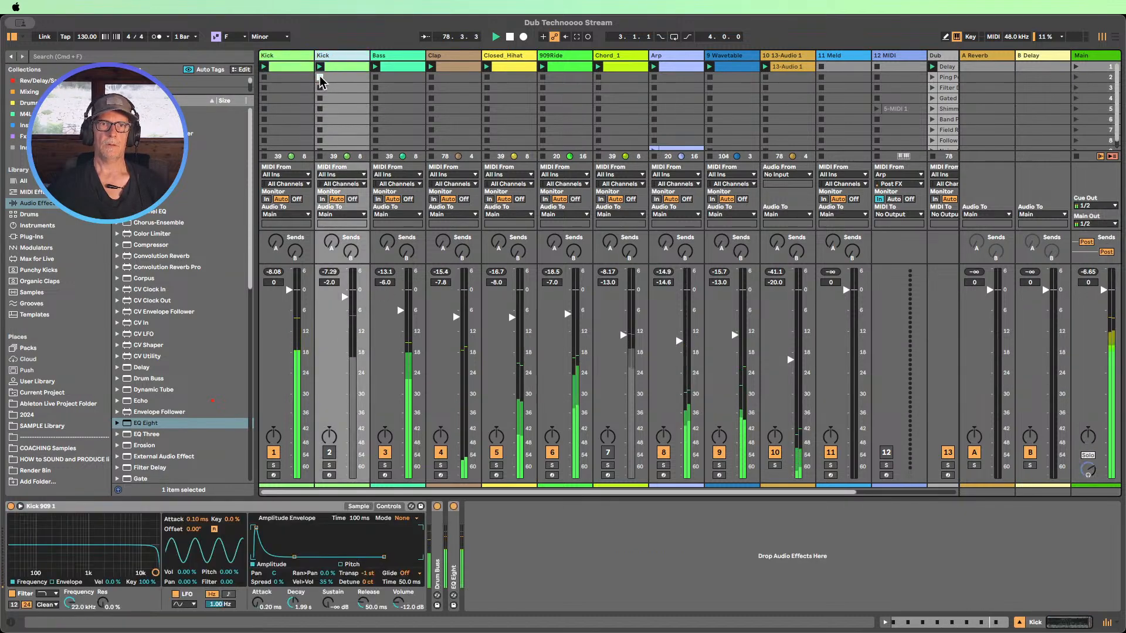
pyautogui.moveTo(326, 62); pyautogui.dragTo(857, 61)
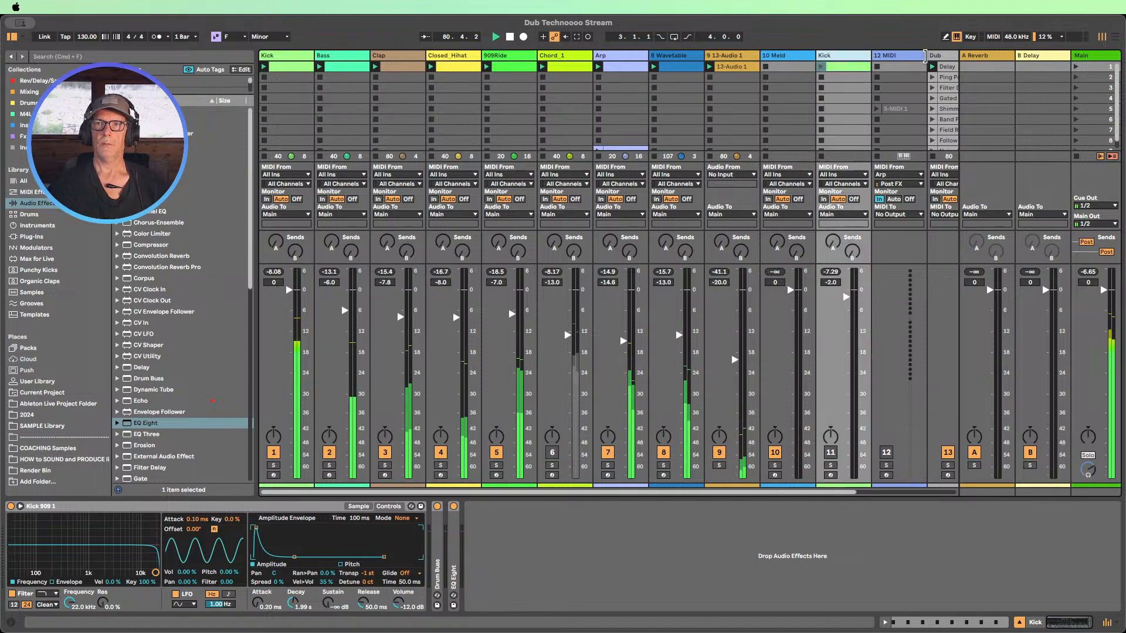
pyautogui.click(891, 56)
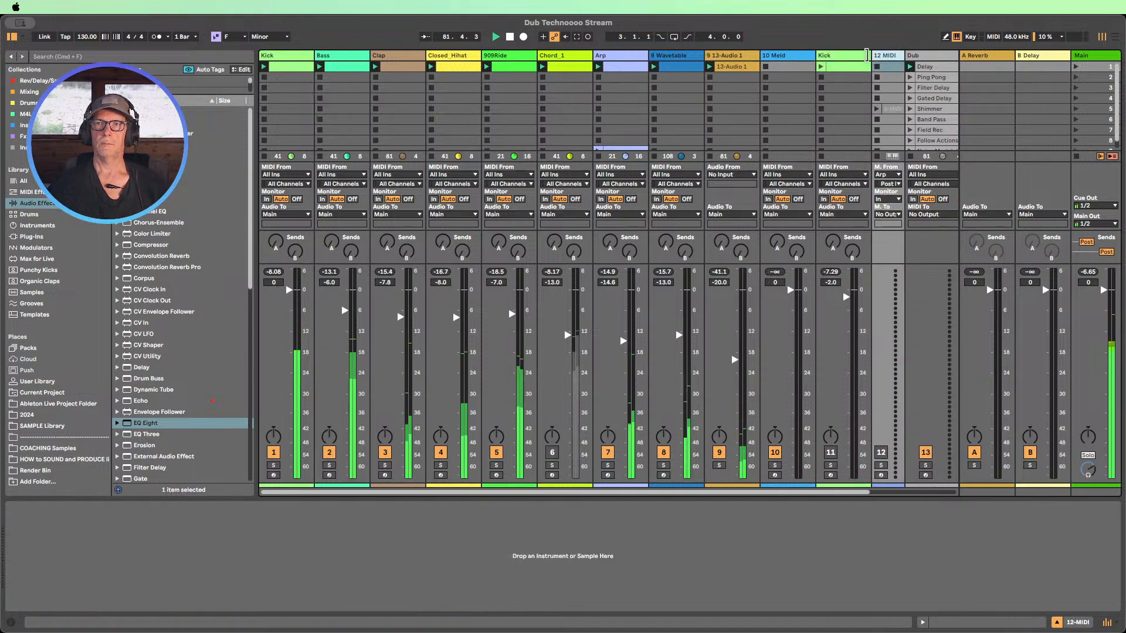
pyautogui.press('Left')
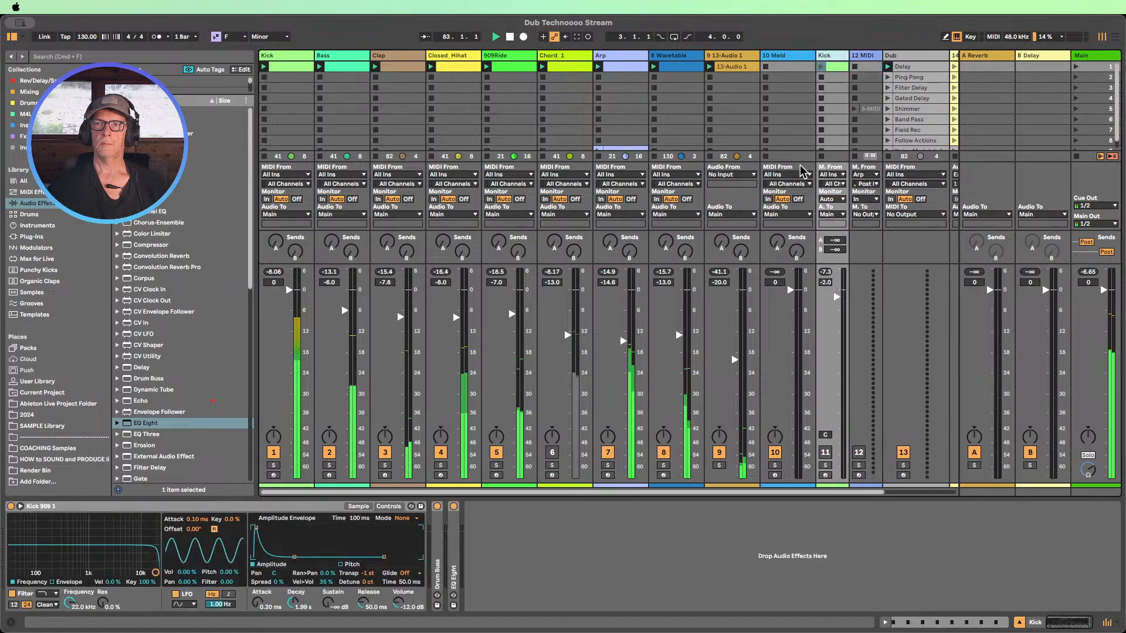
# - Try raising the faders of Kick through 9 13-Audio 1 together by 1.5 dB and resetting them to 0 dB, and undo these changes
pyautogui.click(286, 55)
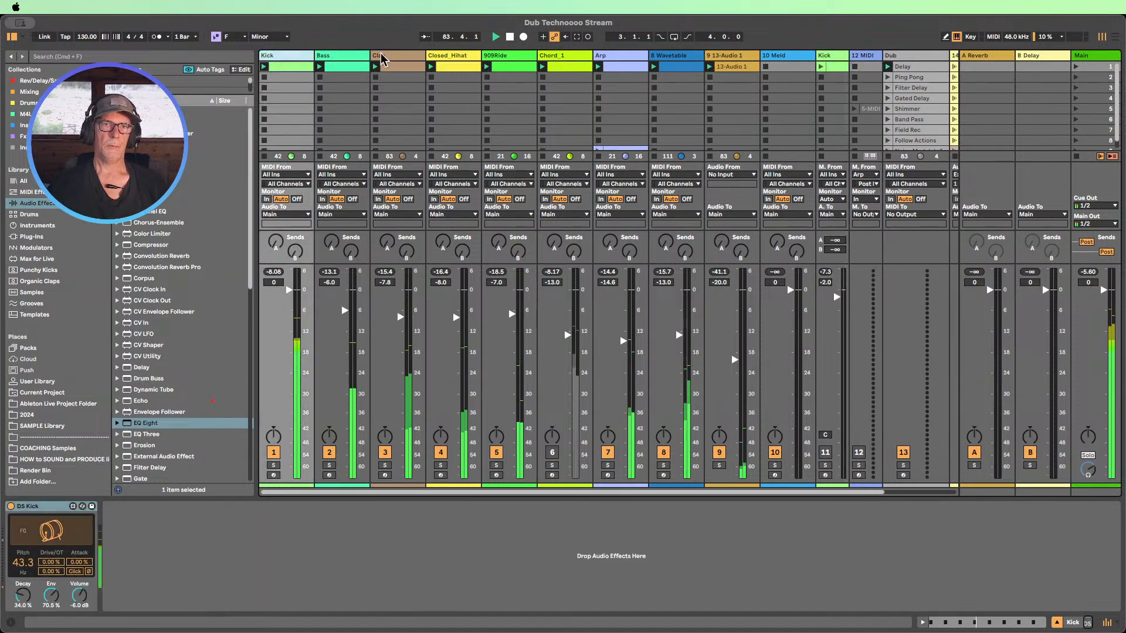
pyautogui.click(737, 59)
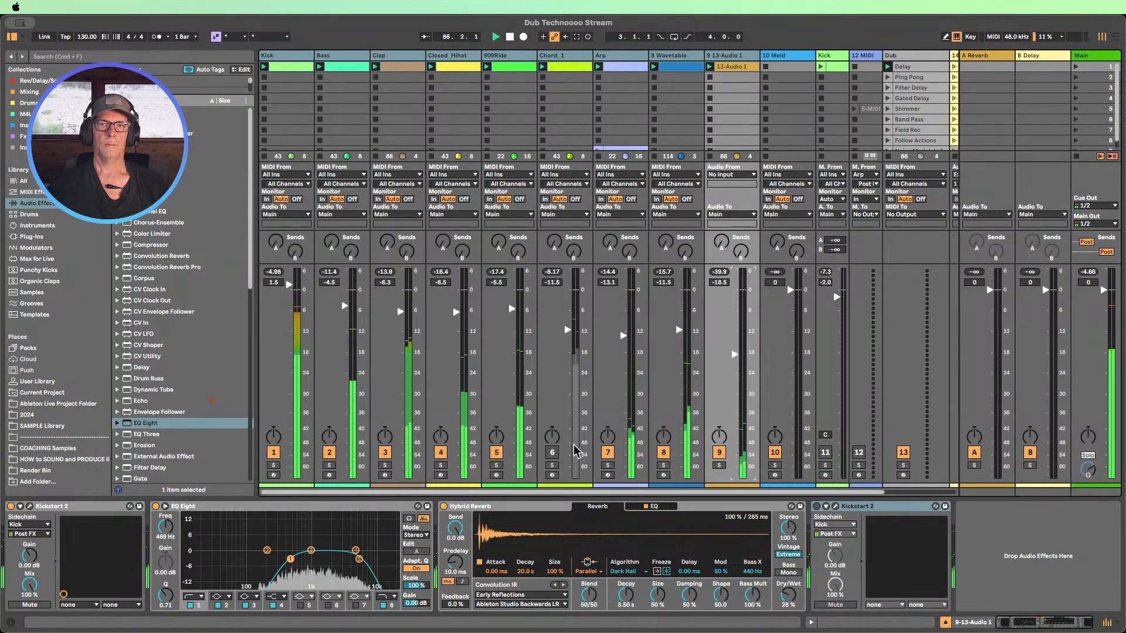
pyautogui.click(553, 453)
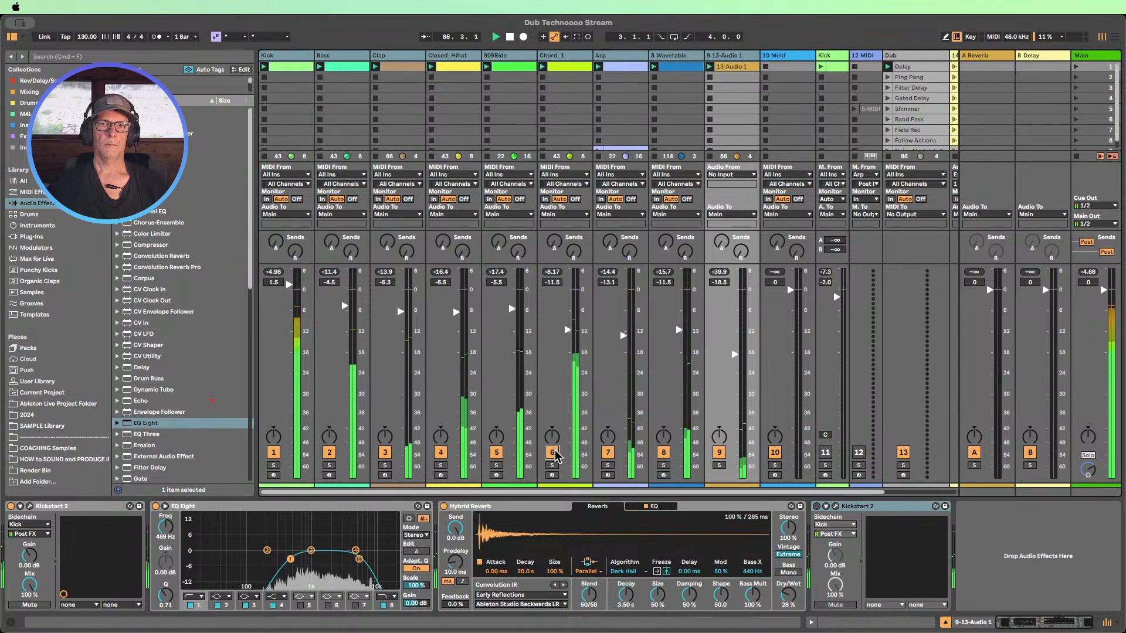
pyautogui.doubleClick(292, 286)
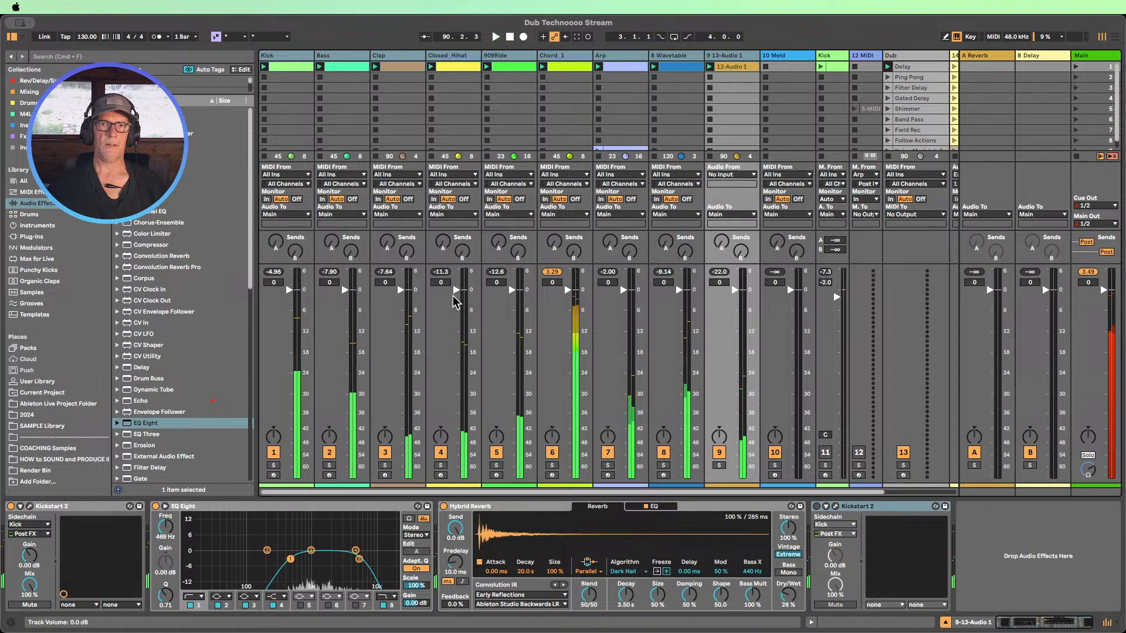
pyautogui.press('super+z')
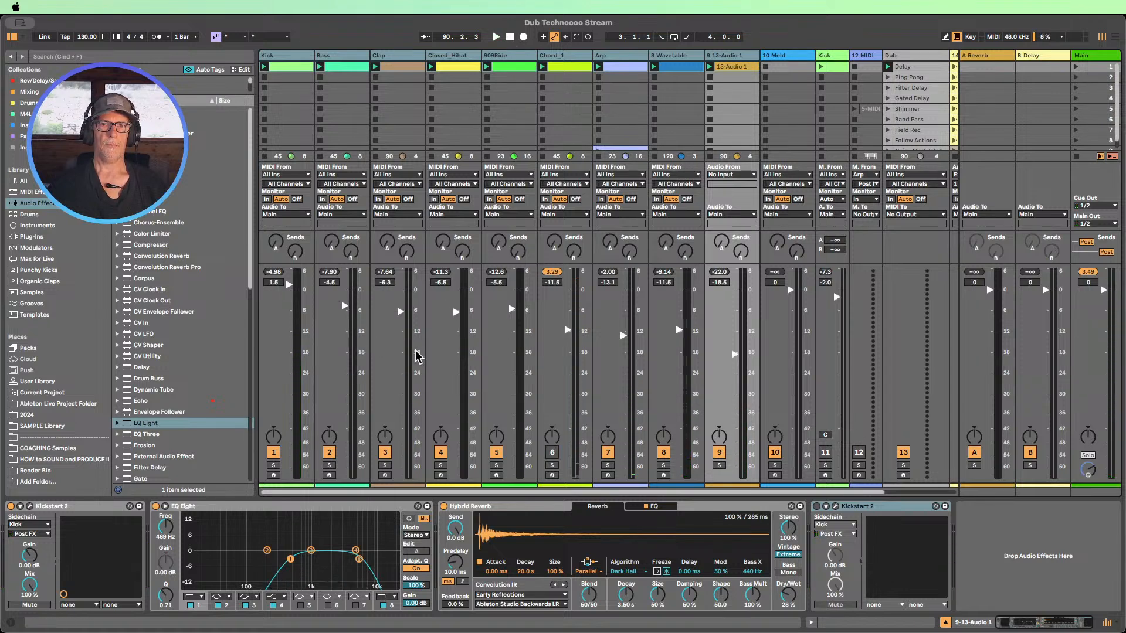
pyautogui.scroll(-3, 418, 355)
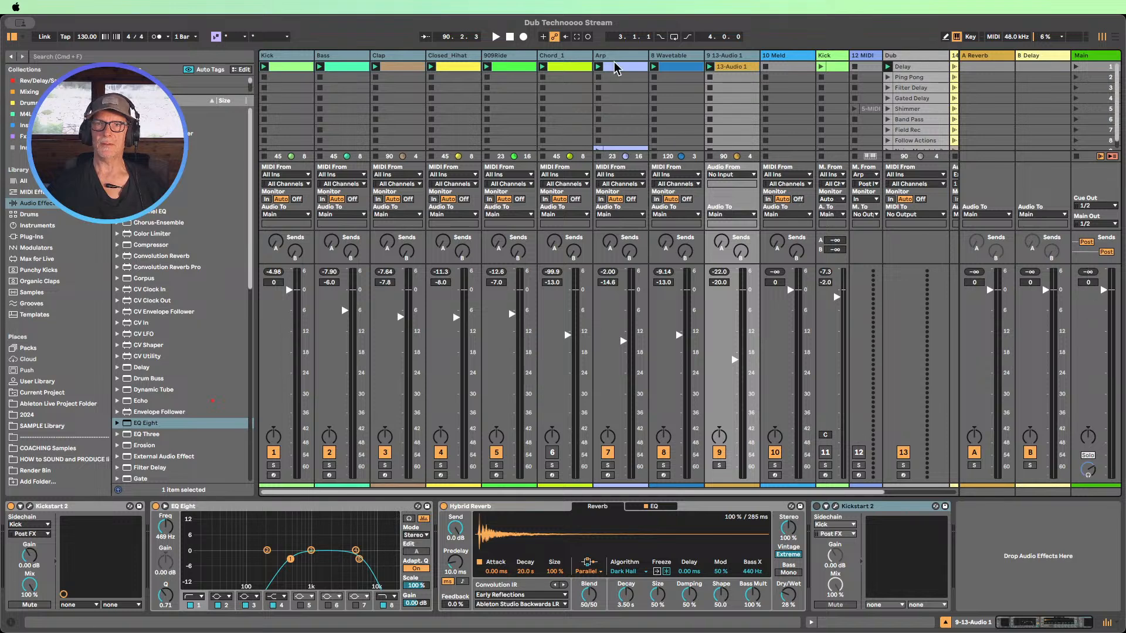
# - Restart playback with Chord_1 active and raise the Bass through 9 13-Audio 1 faders together by 4 dB, with Bass at -2.0 dB
pyautogui.press('space')
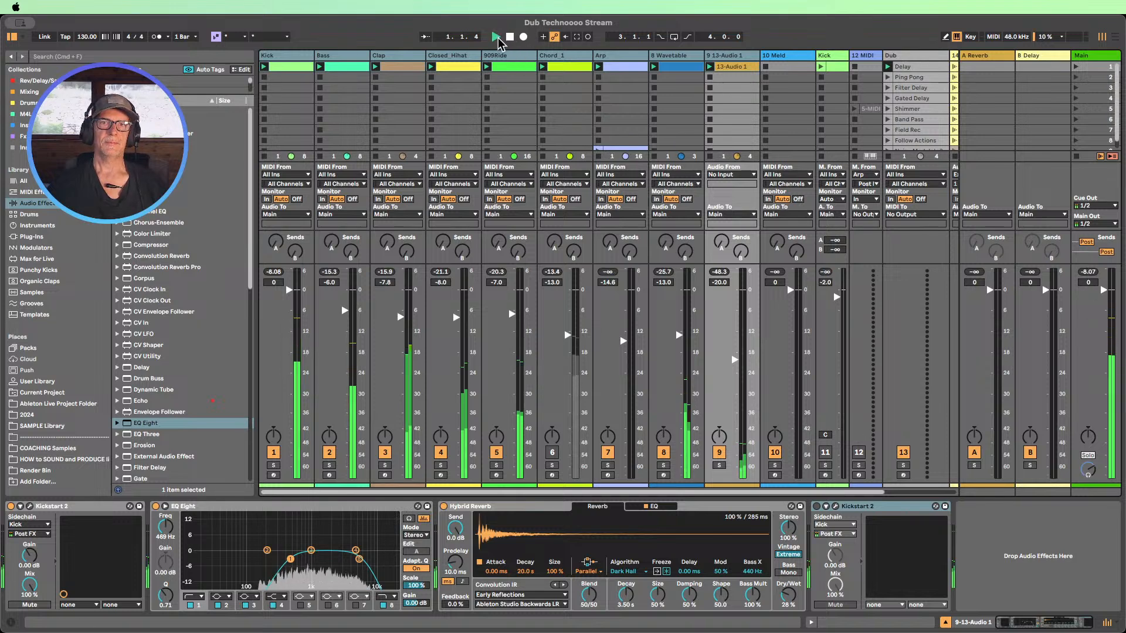
pyautogui.click(551, 452)
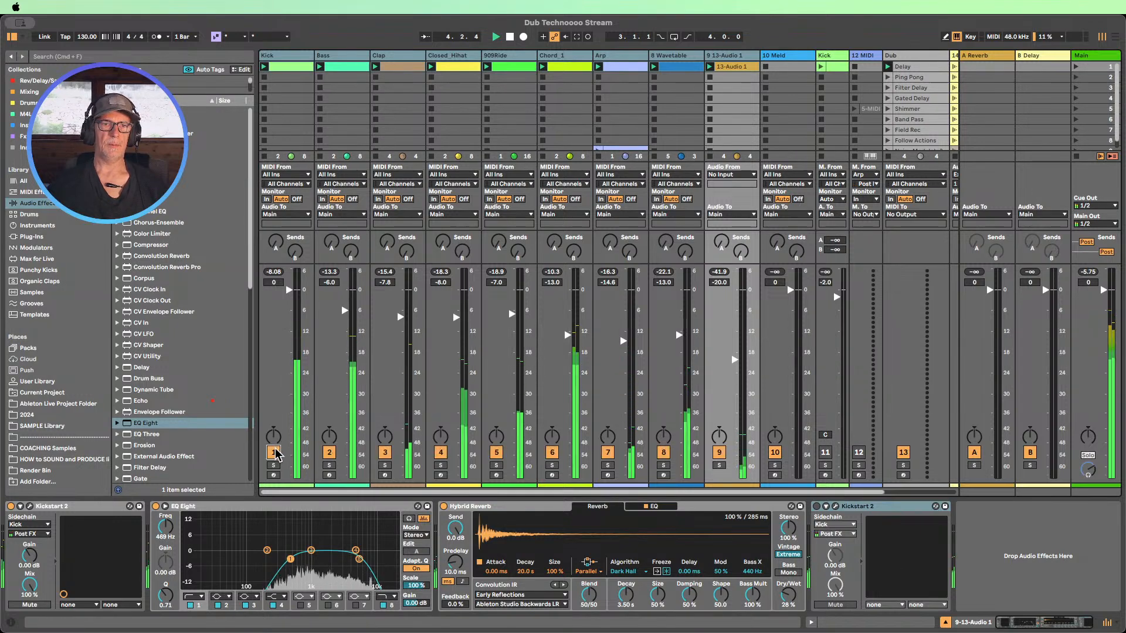
pyautogui.click(335, 87)
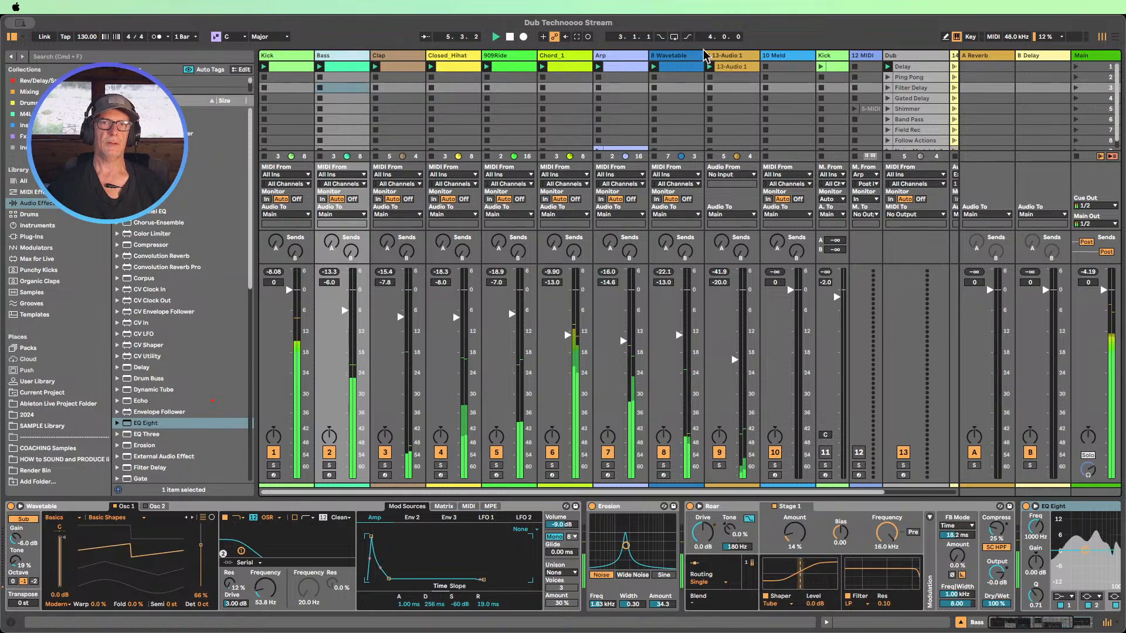
pyautogui.click(735, 56)
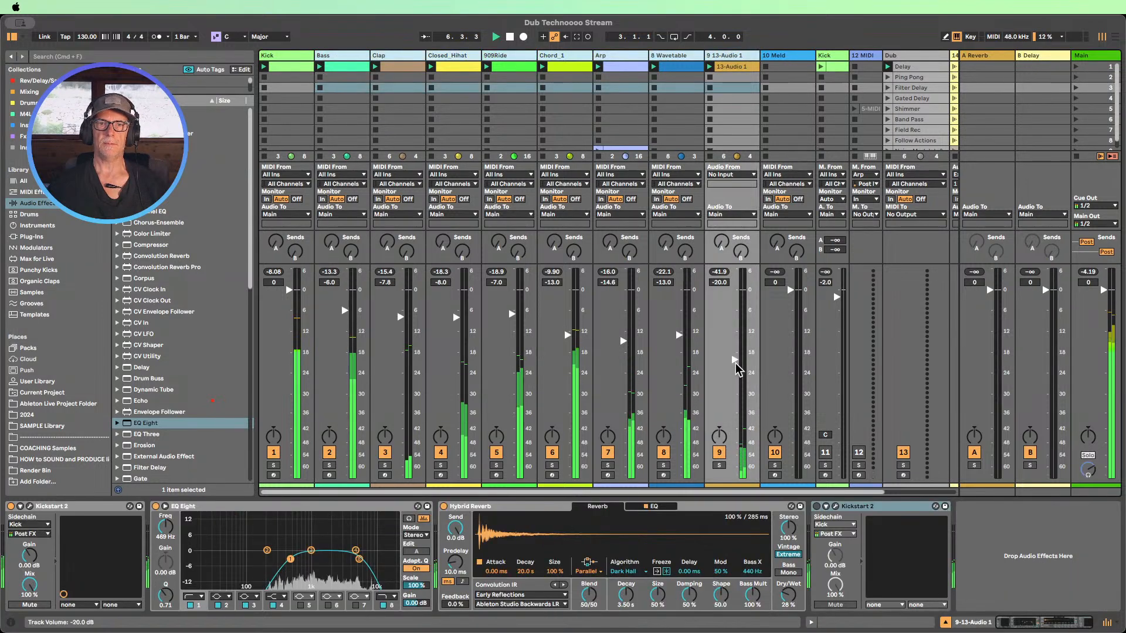
pyautogui.moveTo(345, 311); pyautogui.dragTo(345, 298)
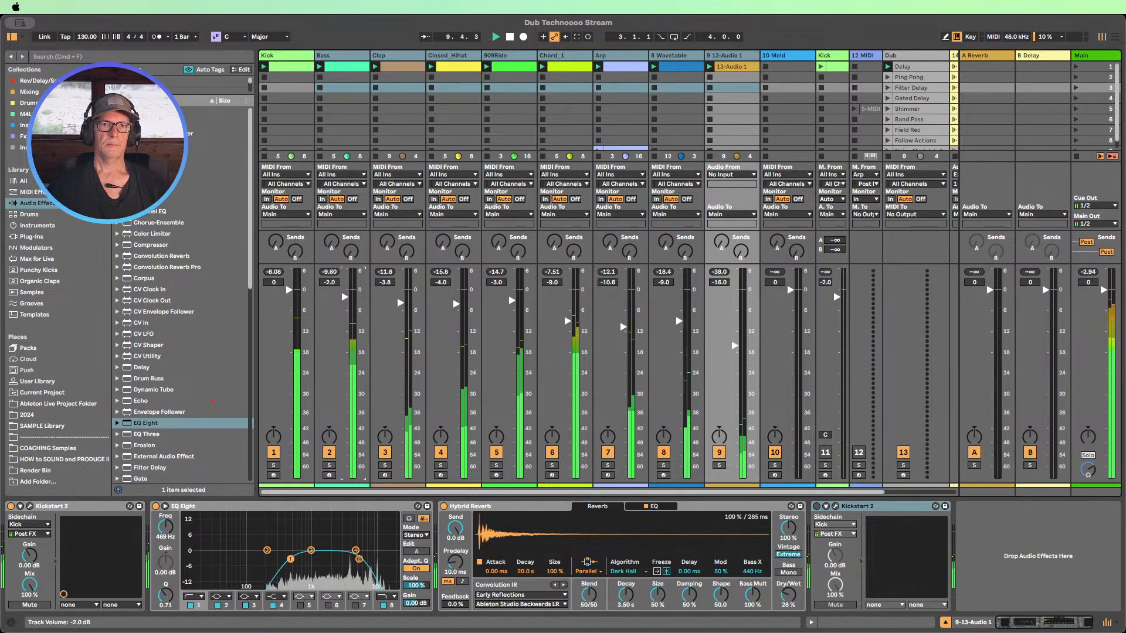
# - Set the DS Kick volume on the first Kick track to -1.8 dB
pyautogui.click(281, 55)
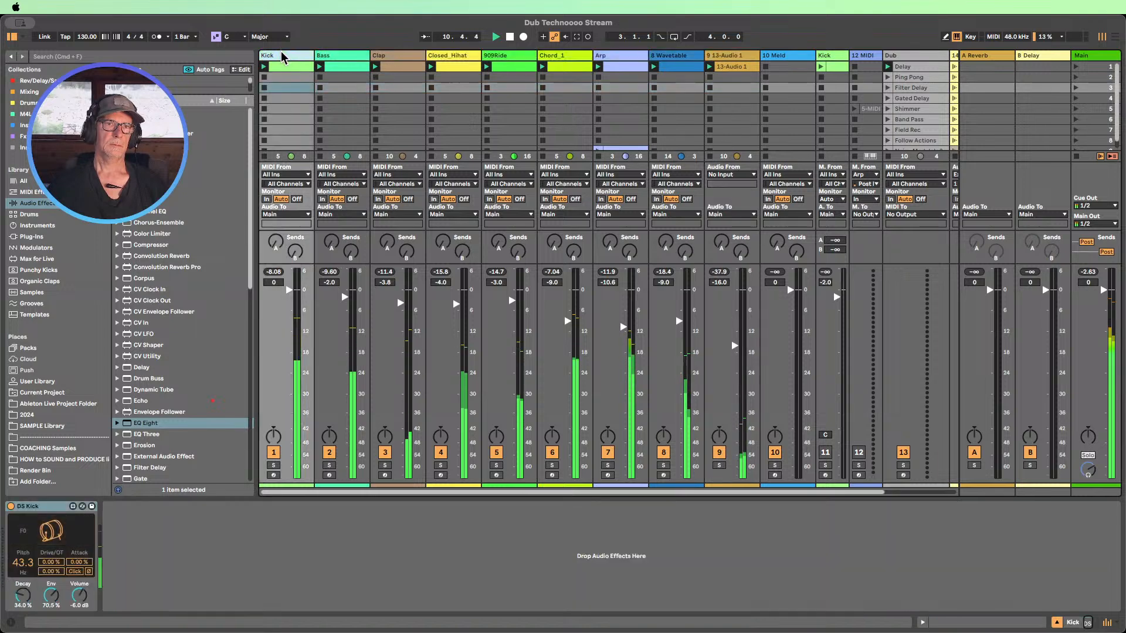
pyautogui.moveTo(82, 592); pyautogui.dragTo(82, 579)
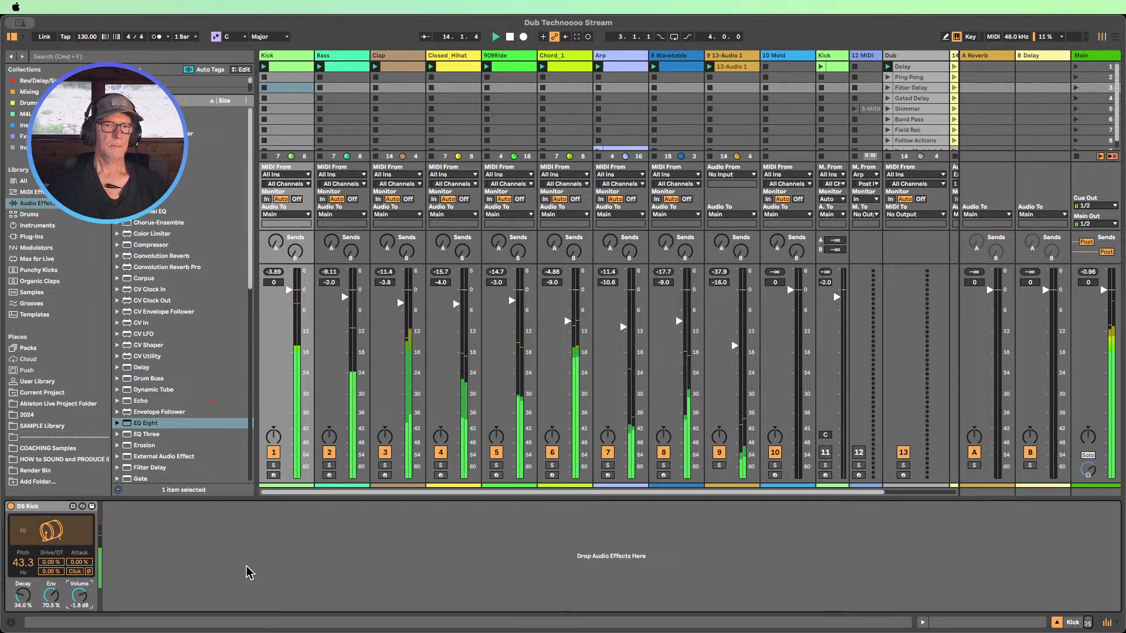
pyautogui.click(209, 568)
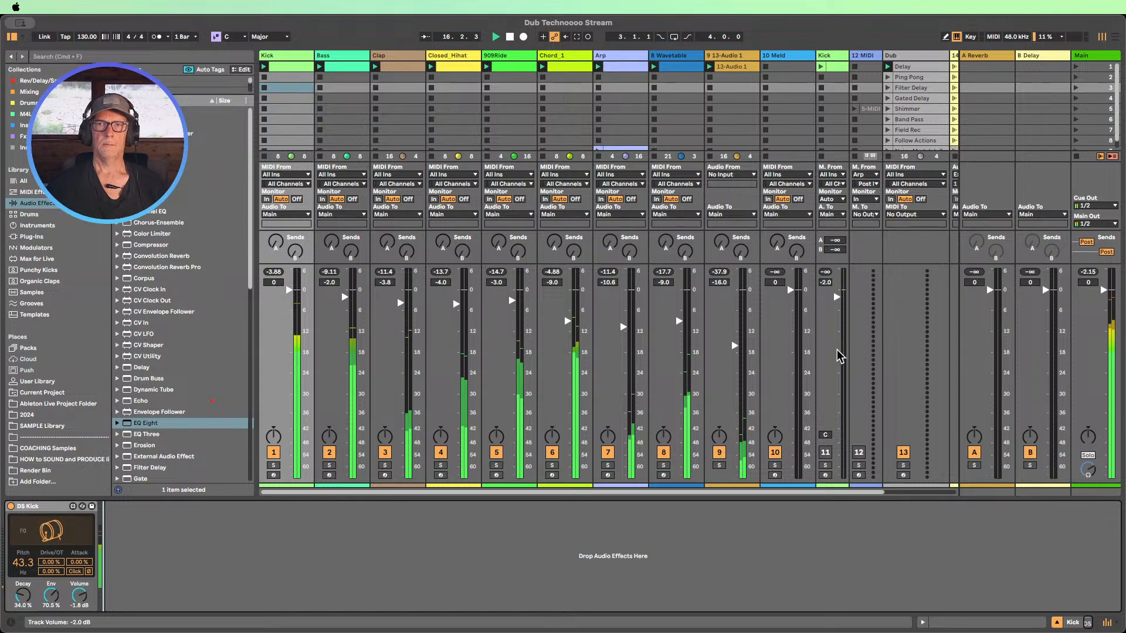
# - Rename the 9 13-Audio 1 track as noiz
pyautogui.click(739, 55)
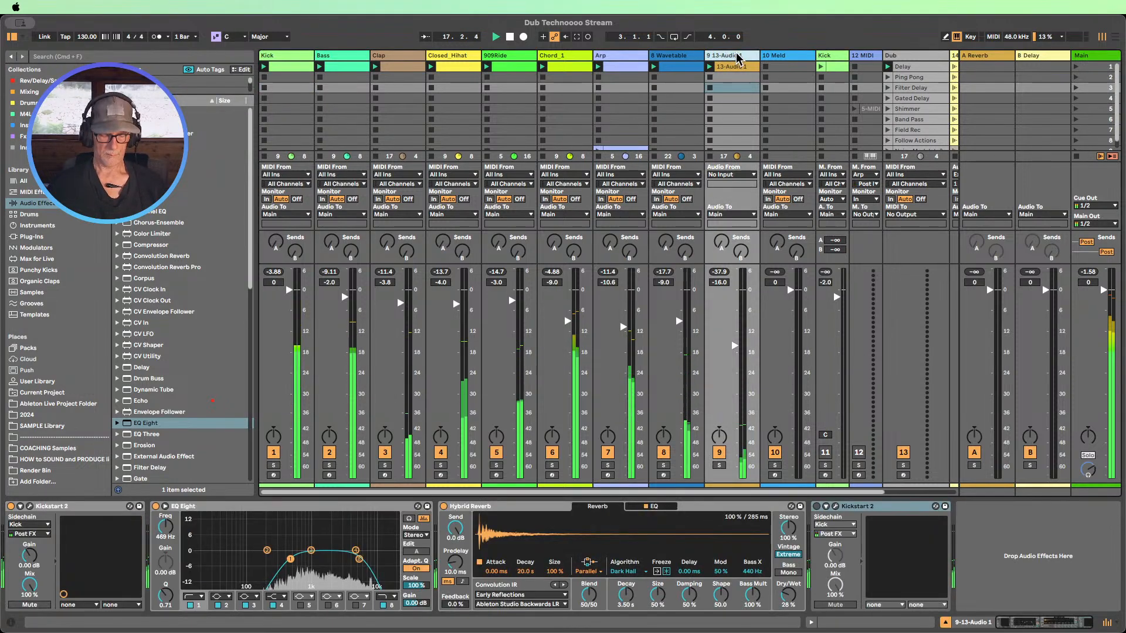
pyautogui.write('noiz')
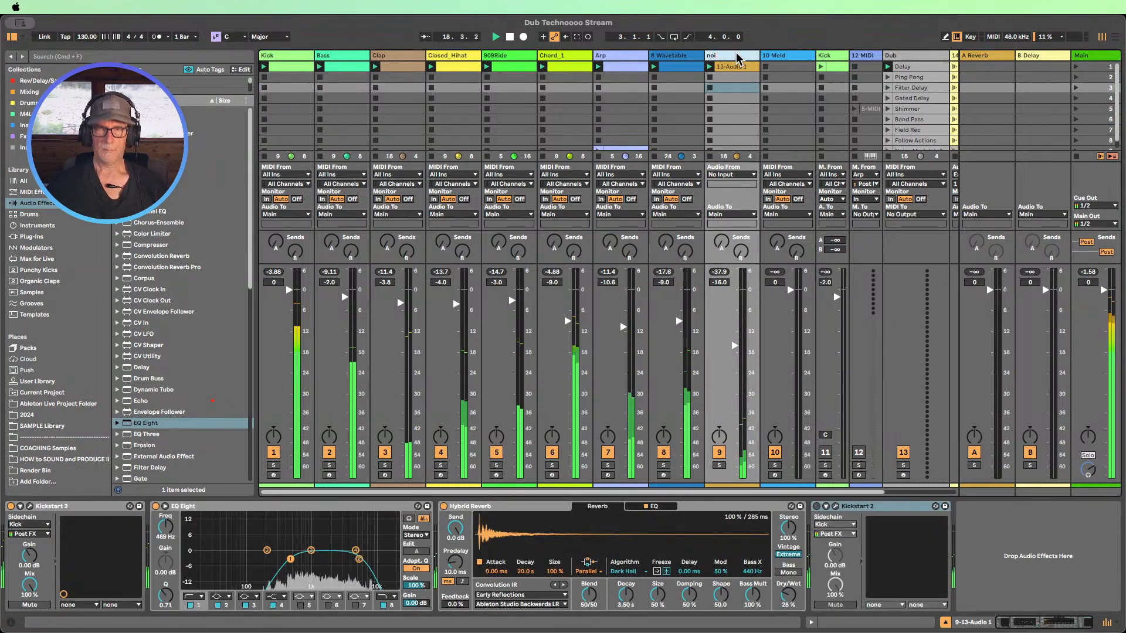
pyautogui.press('Return')
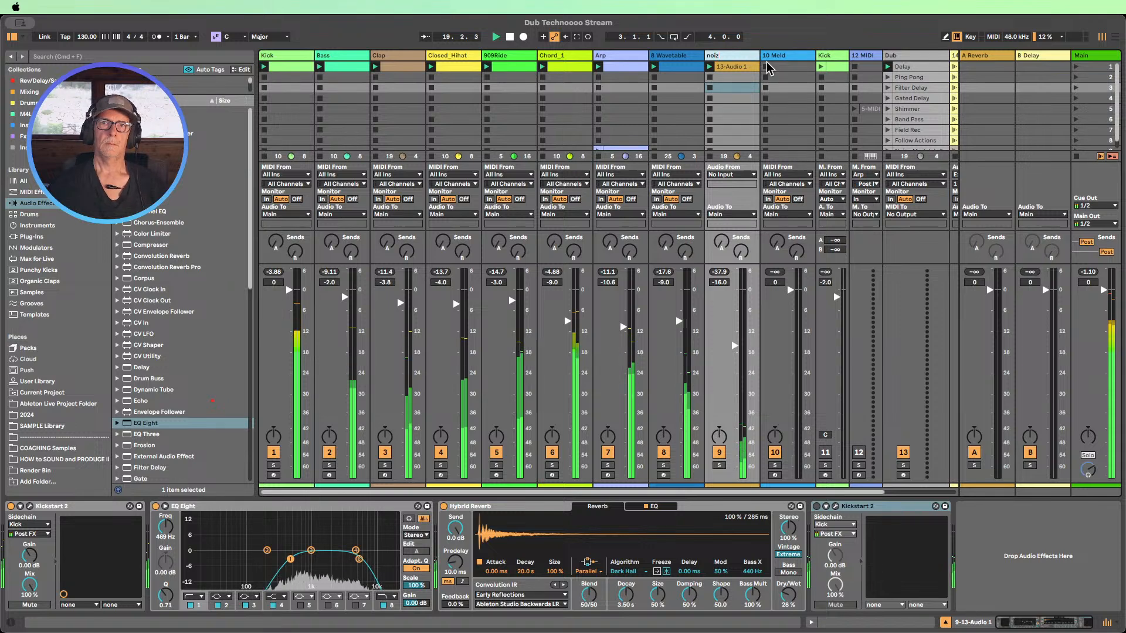
# - Clear the name of the 13-Audio 1 clip in the noiz track
pyautogui.click(732, 66)
pyautogui.press('super+r')
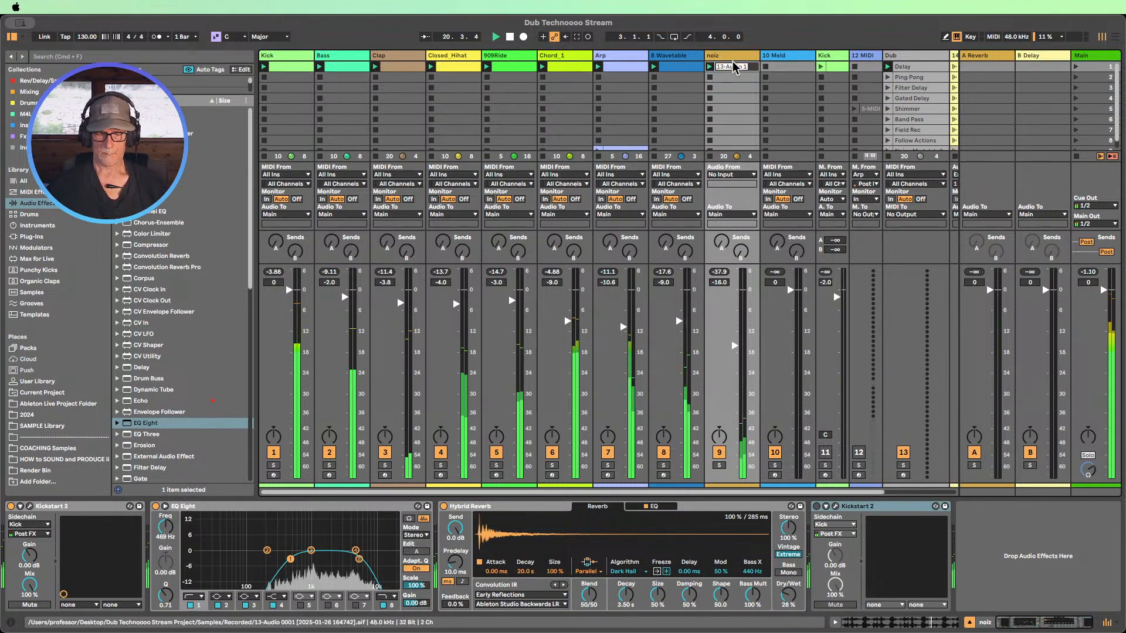
pyautogui.press('BackSpace')
pyautogui.click(749, 74)
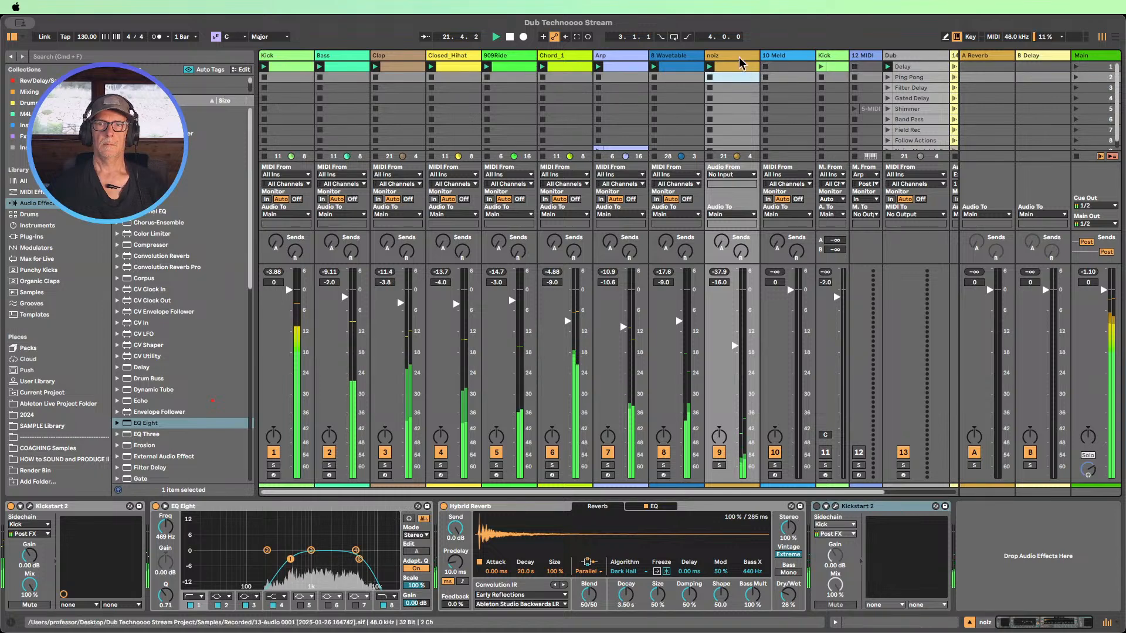
# - Rename the noiz track as atmos
pyautogui.click(736, 55)
pyautogui.press('super+r')
pyautogui.write('atmos')
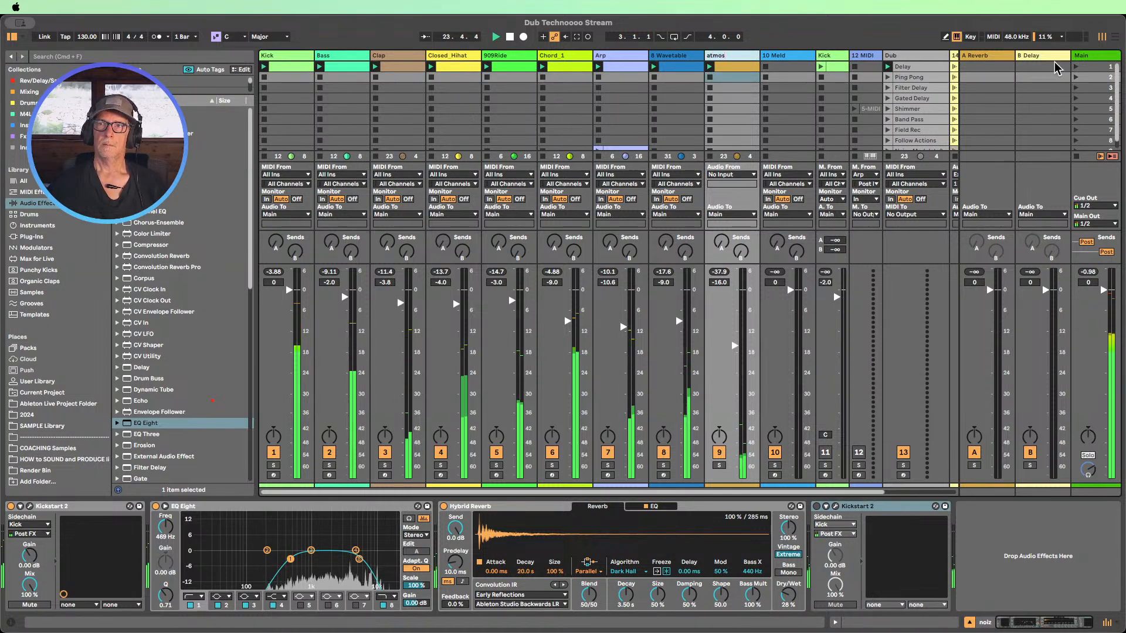
# - Add an Auto Filter after the Limiter on the Main track and switch it to the high-pass filter type
pyautogui.doubleClick(1088, 55)
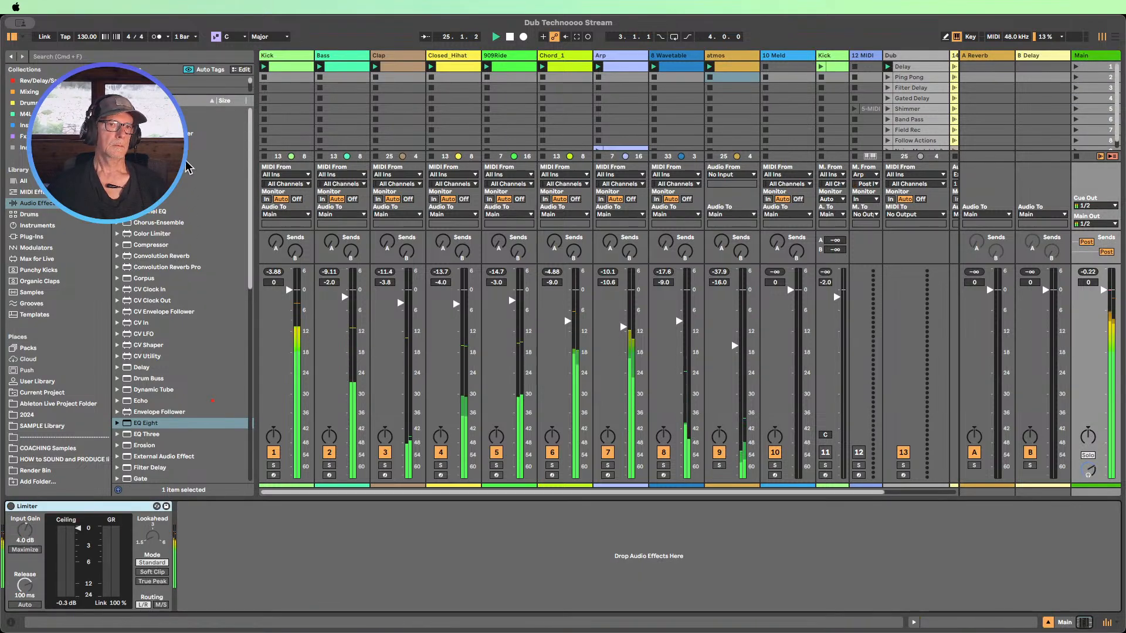
pyautogui.moveTo(153, 156); pyautogui.dragTo(236, 531)
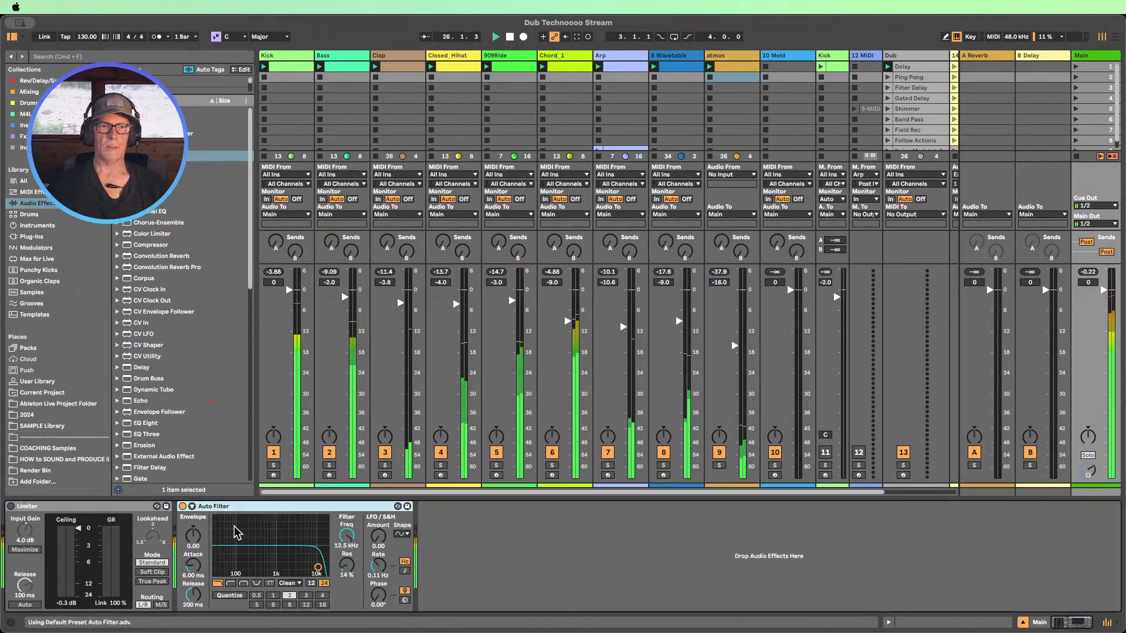
pyautogui.click(230, 583)
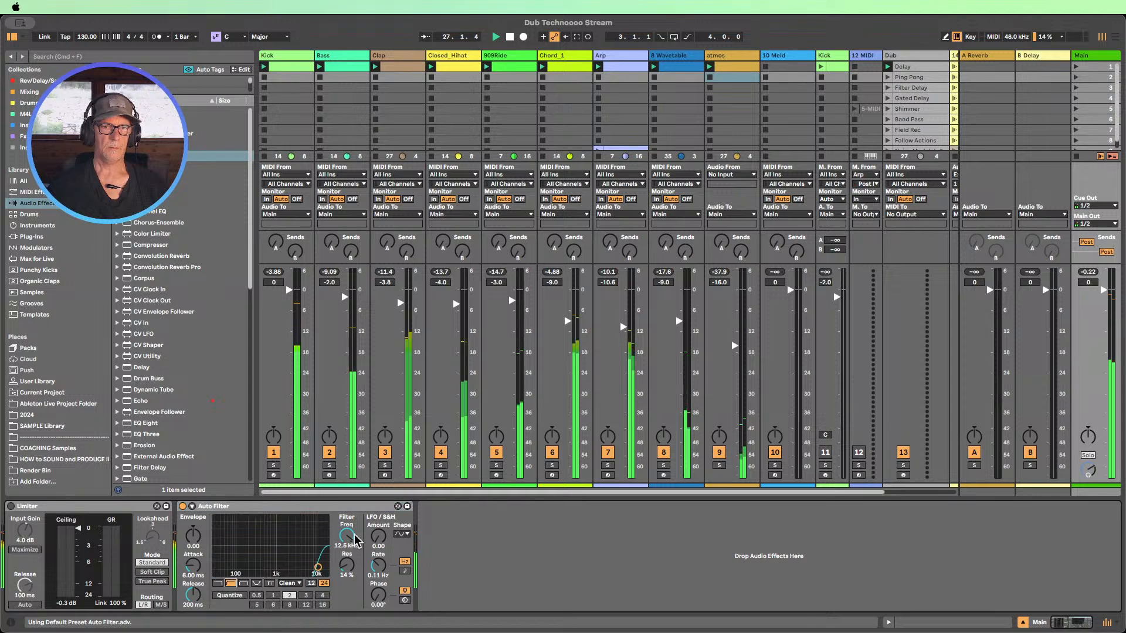
# - Set the Auto Filter's frequency to 250 Hz and resonance to 25 %, and place the device before the Limiter
pyautogui.moveTo(346, 536); pyautogui.dragTo(347, 591)
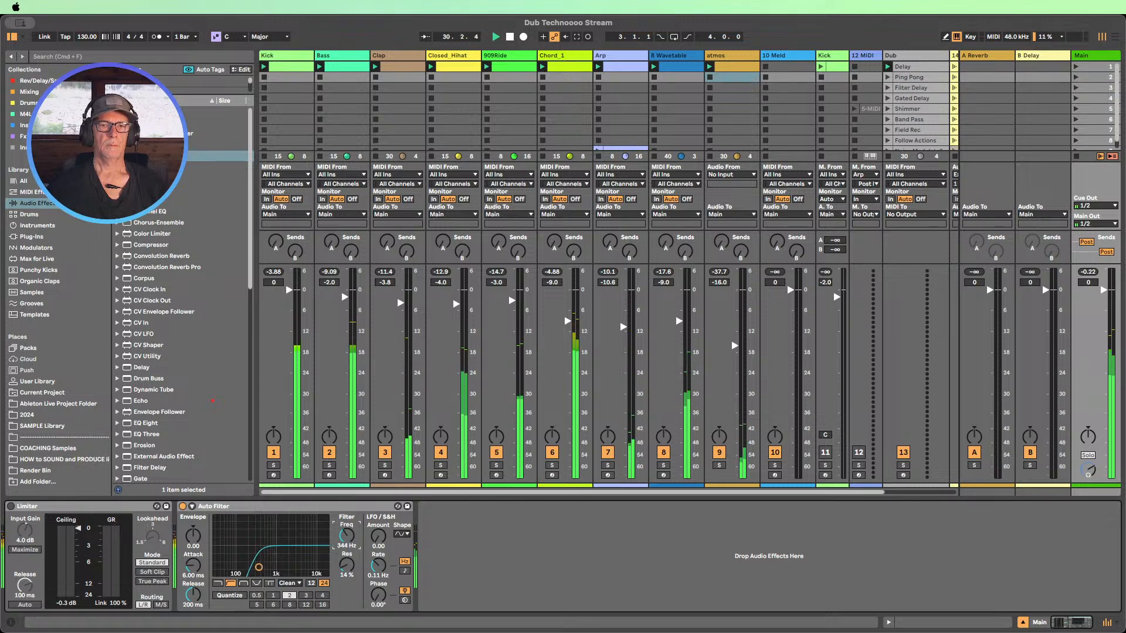
pyautogui.moveTo(346, 565); pyautogui.dragTo(347, 562)
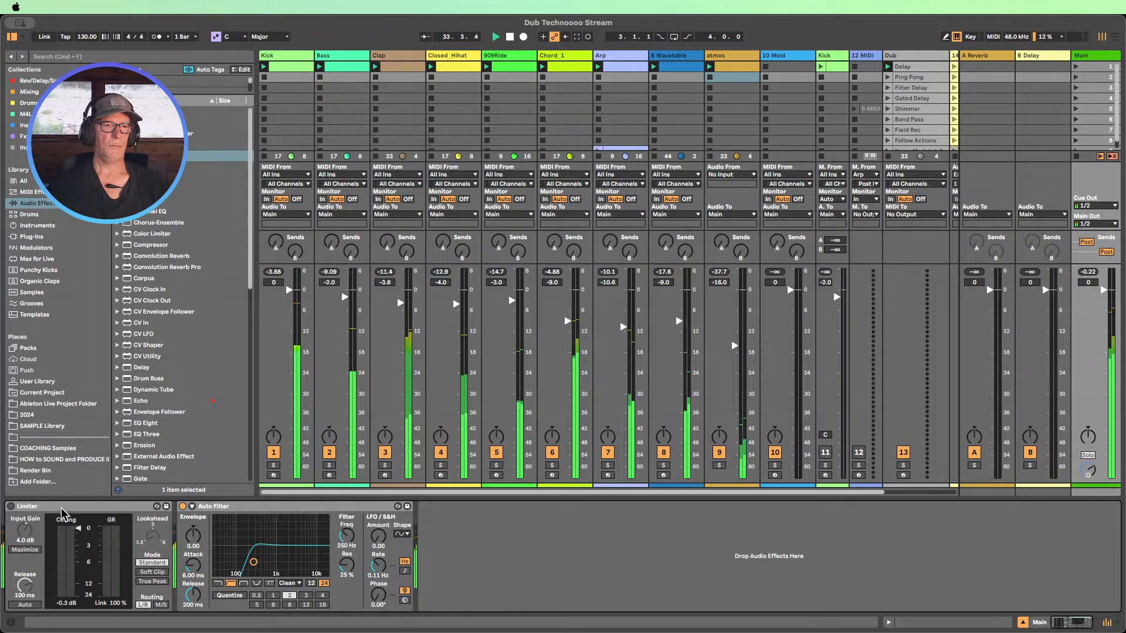
pyautogui.moveTo(214, 506); pyautogui.dragTo(35, 509)
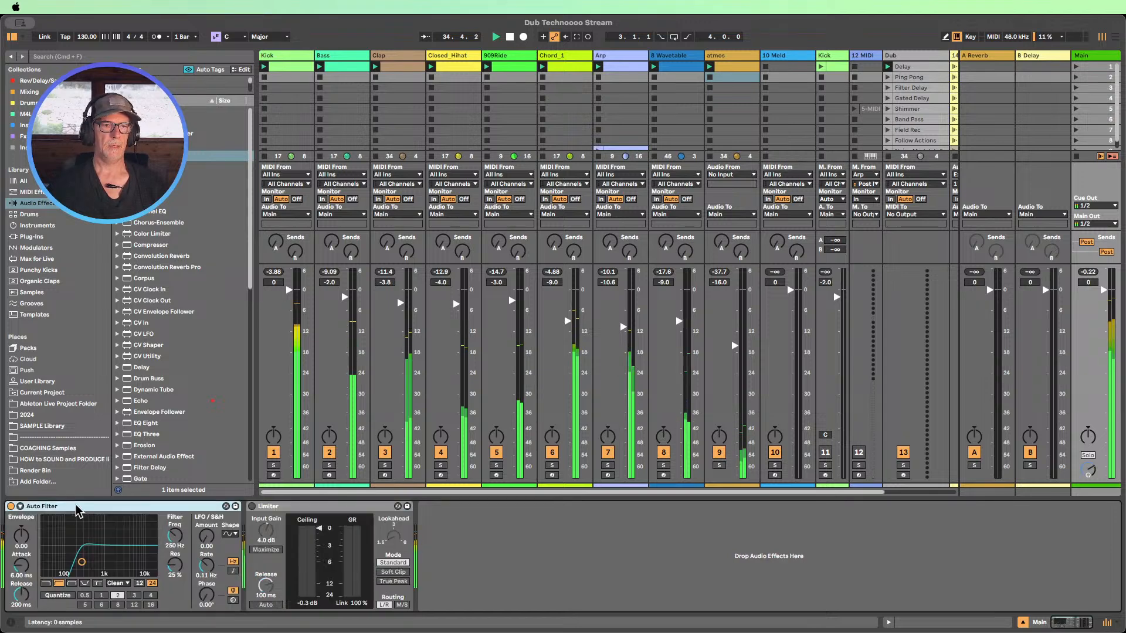
# - Set the Main track's Auto Filter frequency to 238 Hz and switch the device off
pyautogui.moveTo(177, 538); pyautogui.dragTo(178, 544)
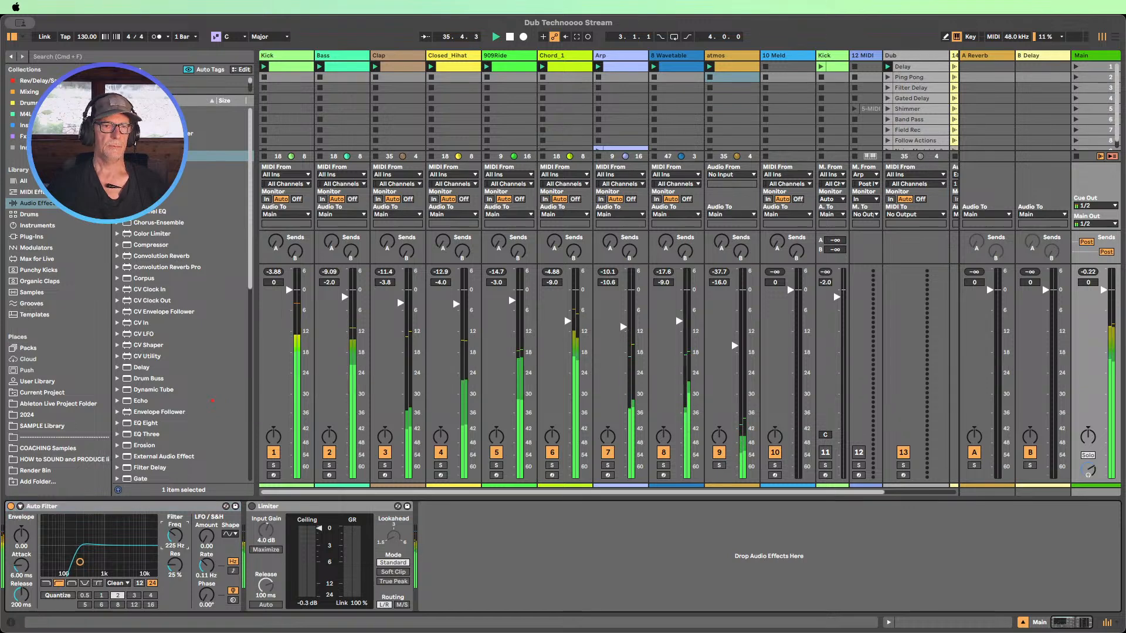
pyautogui.click(10, 506)
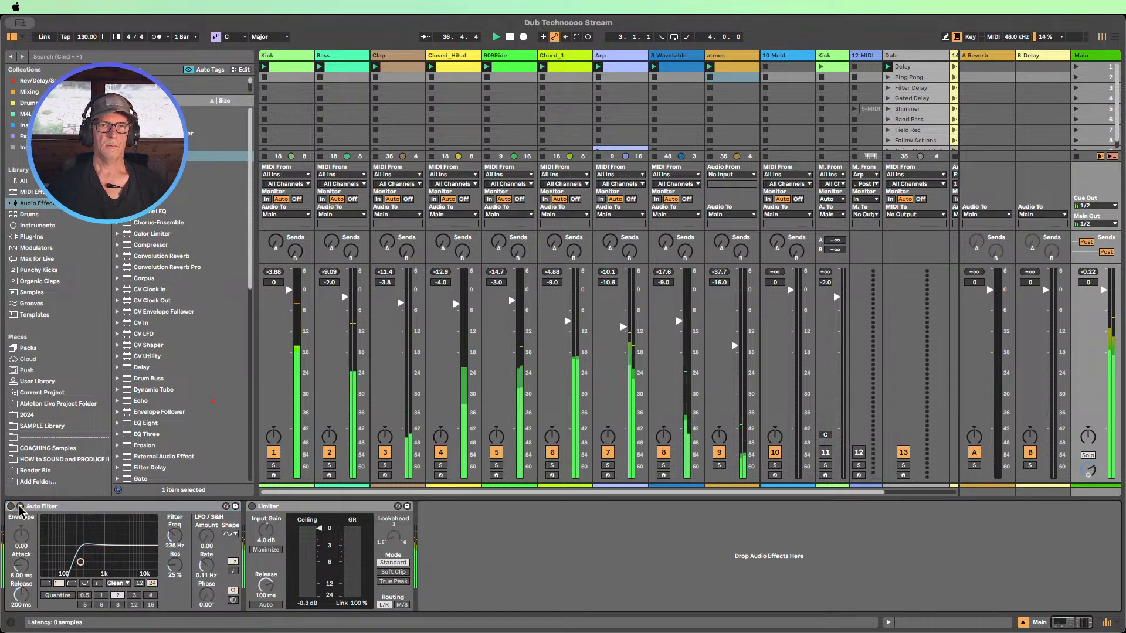
# - Compare the mix with Chord_1 and 909Ride briefly muted, and mute the Arp and 8 Wavetable tracks
pyautogui.click(551, 452)
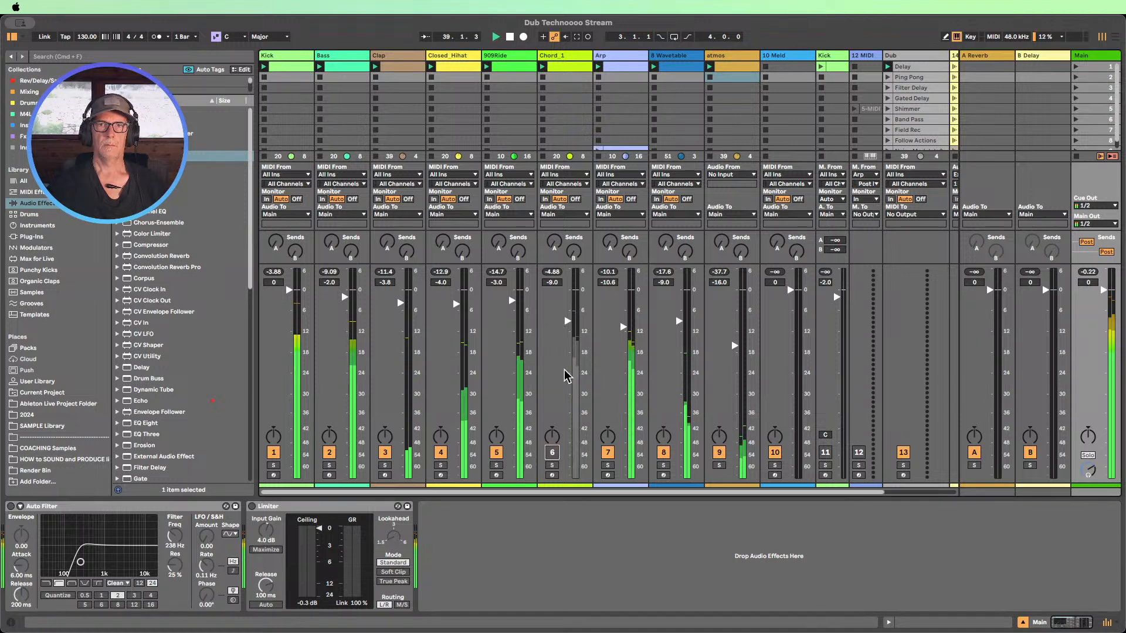
pyautogui.click(552, 452)
pyautogui.click(608, 452)
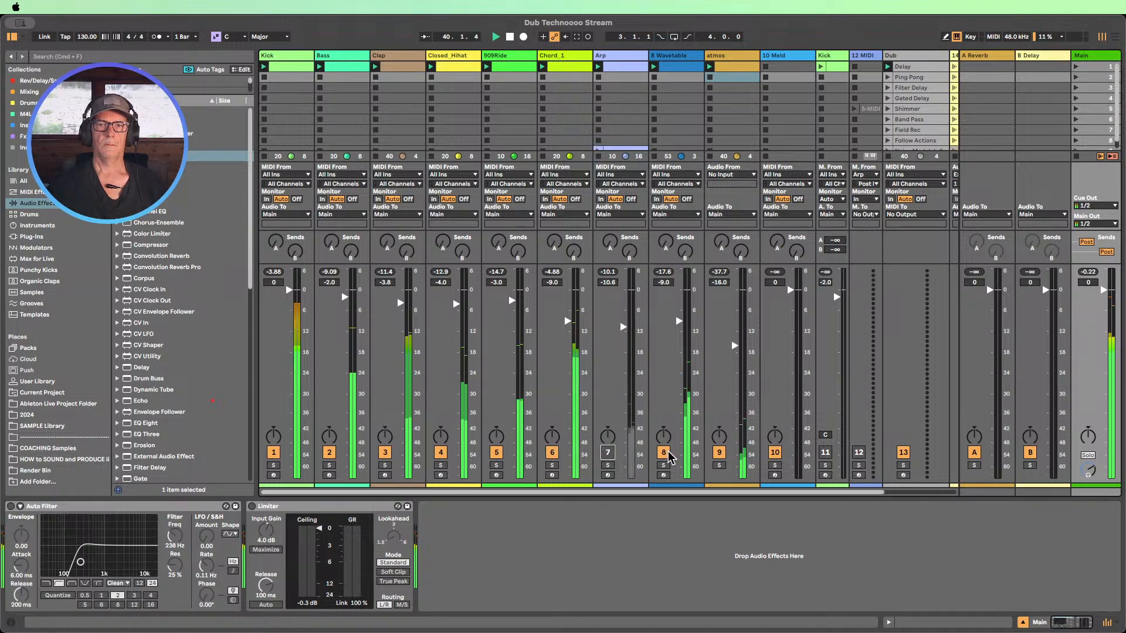
pyautogui.click(665, 453)
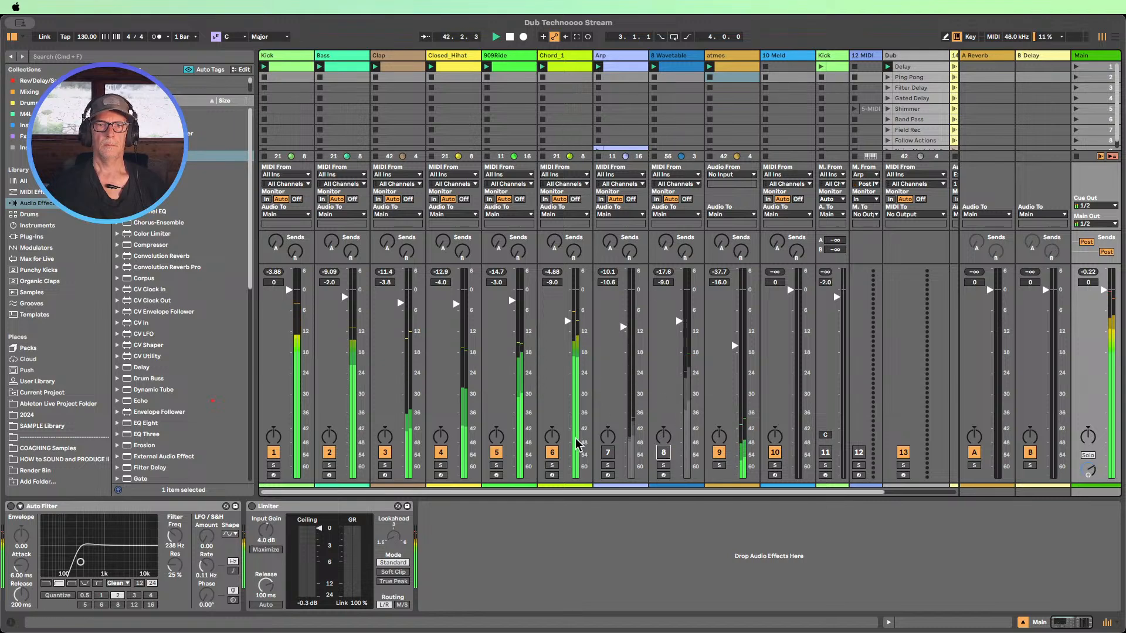
pyautogui.click(497, 454)
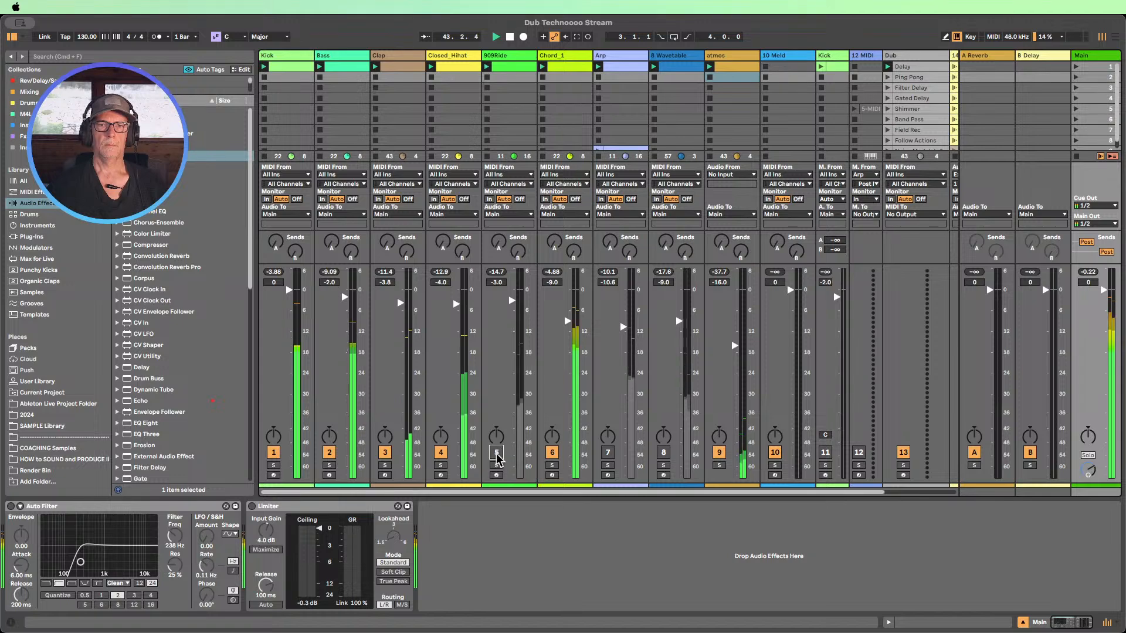
pyautogui.click(497, 453)
# - Show the 909Ride track's Simpler controls and shorten the amplitude decay to 1.40 s
pyautogui.doubleClick(506, 67)
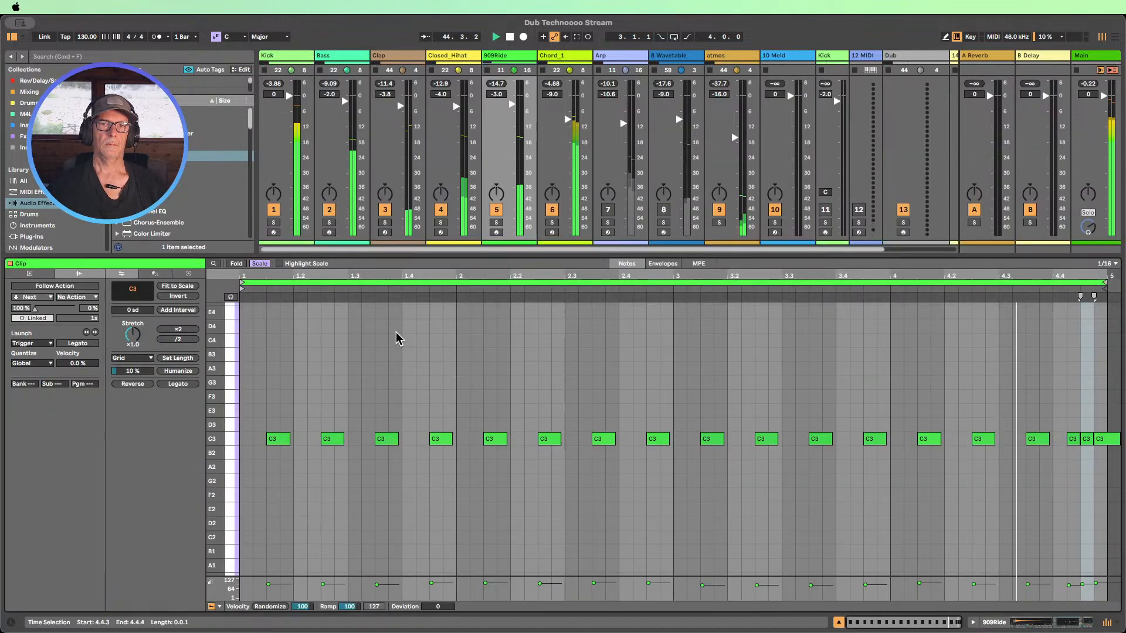
pyautogui.click(1045, 623)
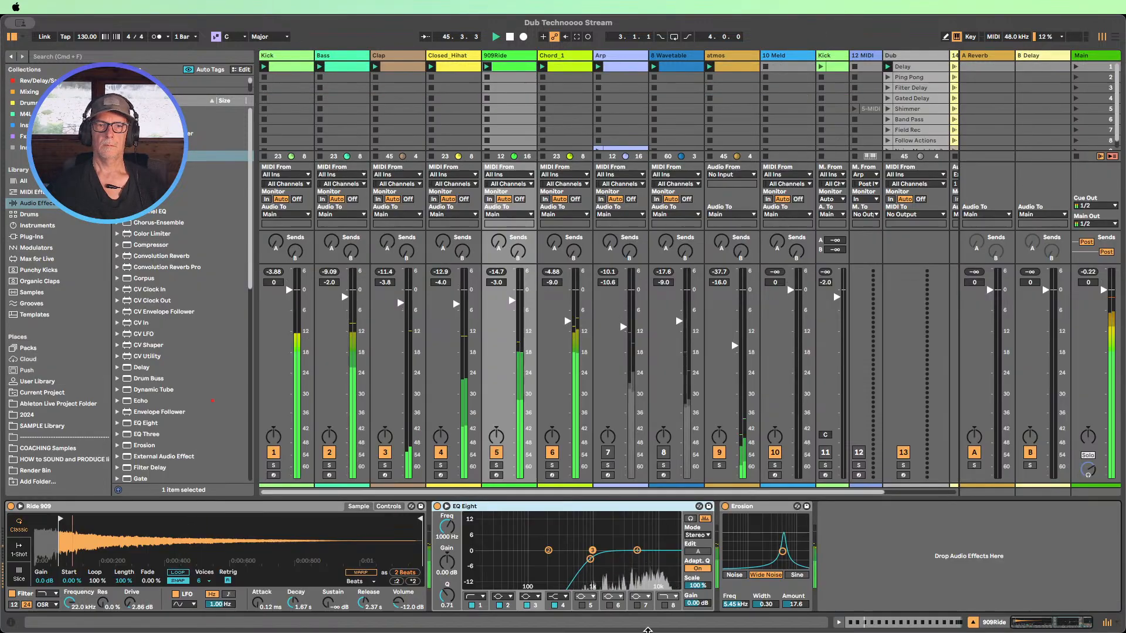
pyautogui.click(388, 506)
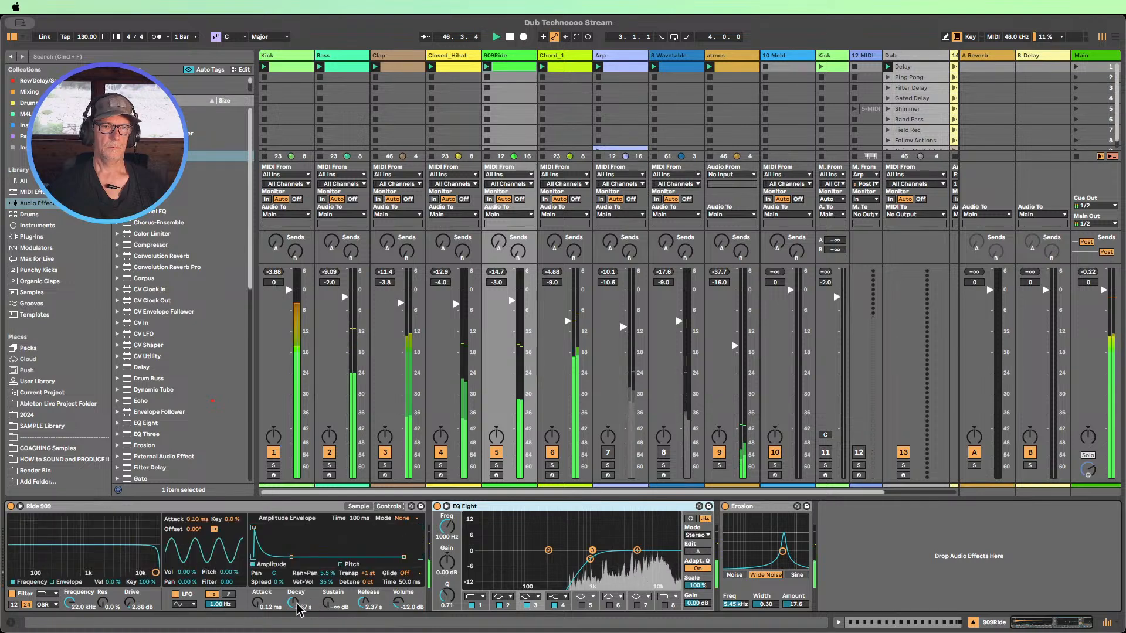
pyautogui.moveTo(297, 604); pyautogui.dragTo(297, 606)
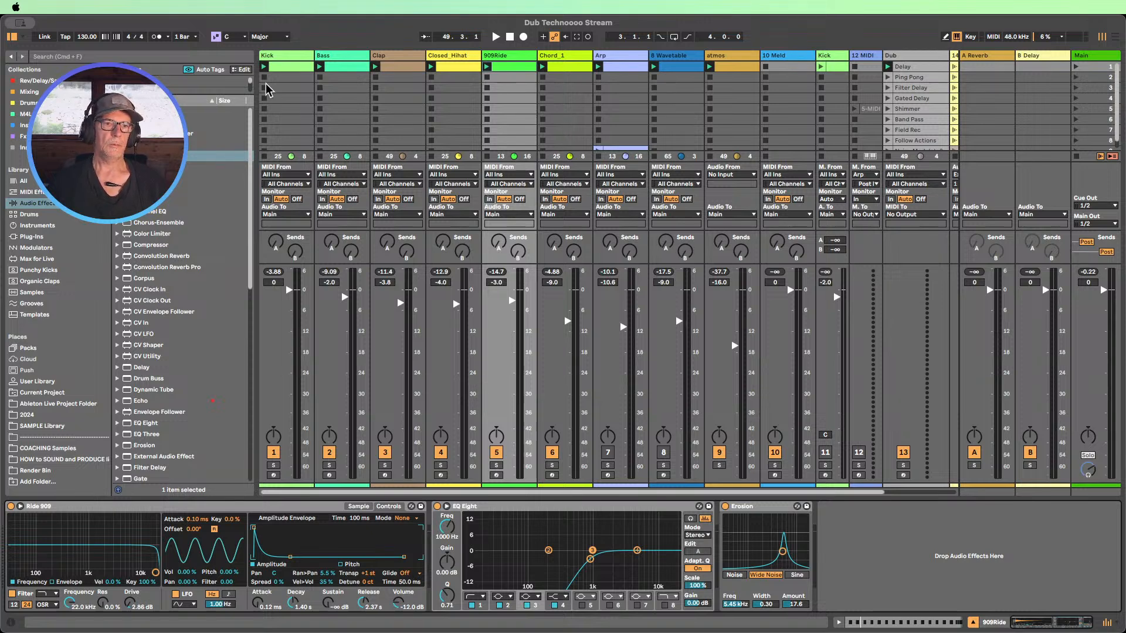
# - Group the Kick track's DS Kick device into an Instrument Rack and show its chain list
pyautogui.click(279, 58)
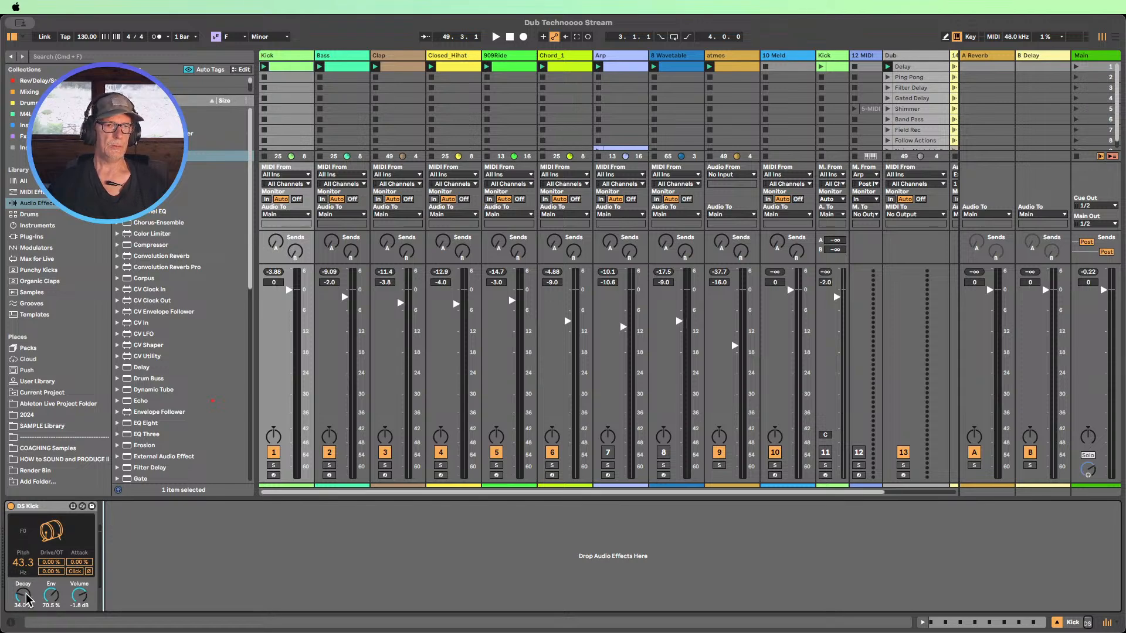
pyautogui.click(75, 572)
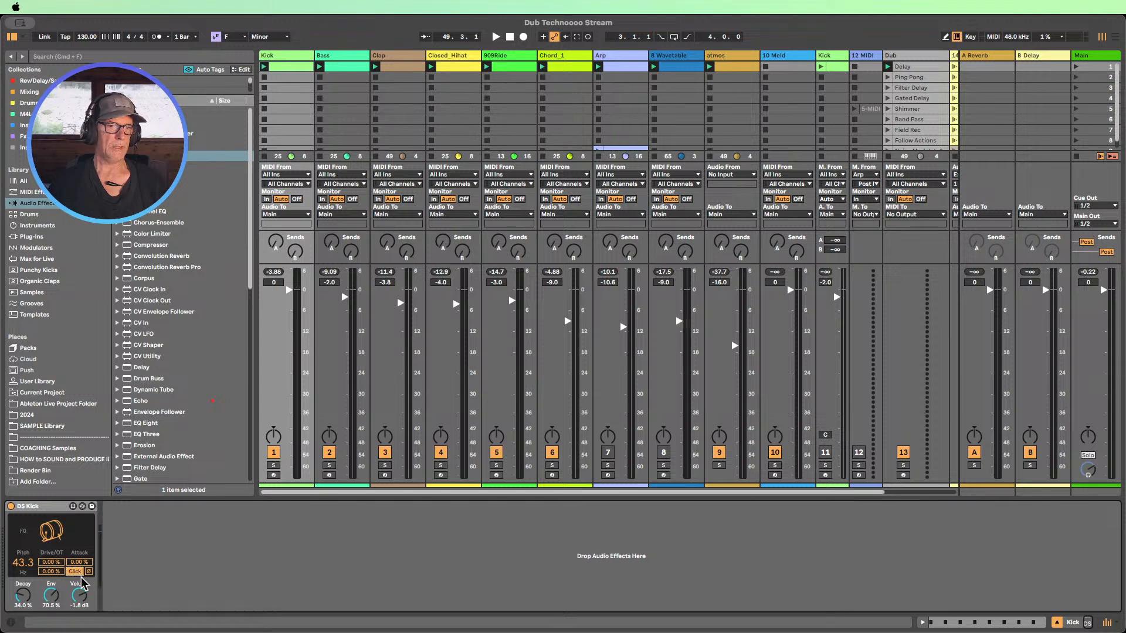
pyautogui.click(51, 512)
pyautogui.press('super+g')
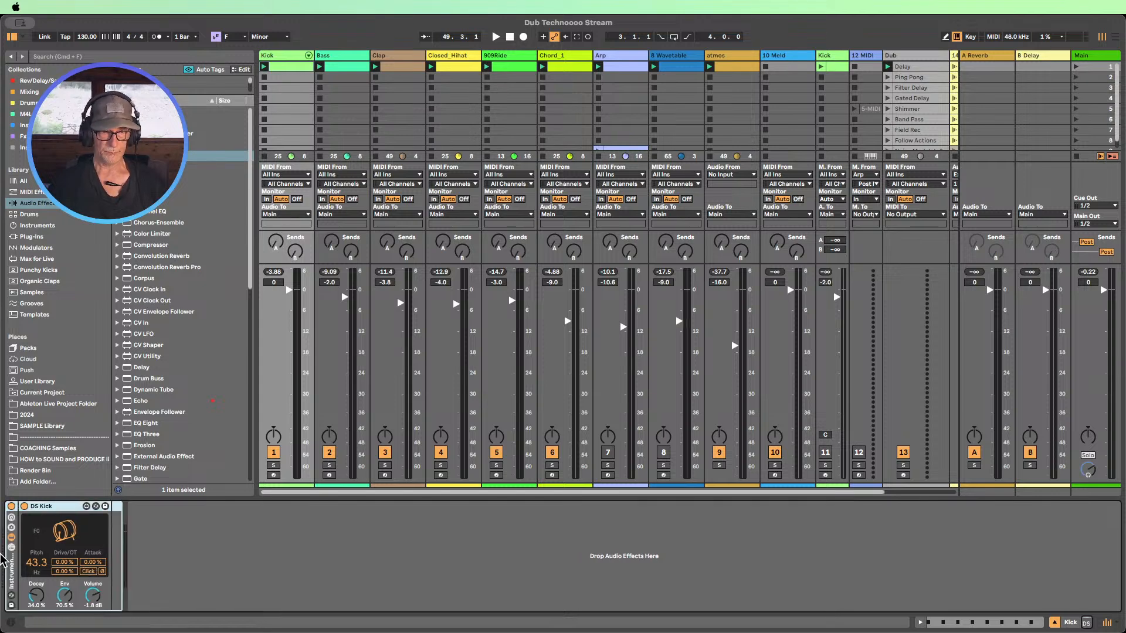
pyautogui.click(11, 547)
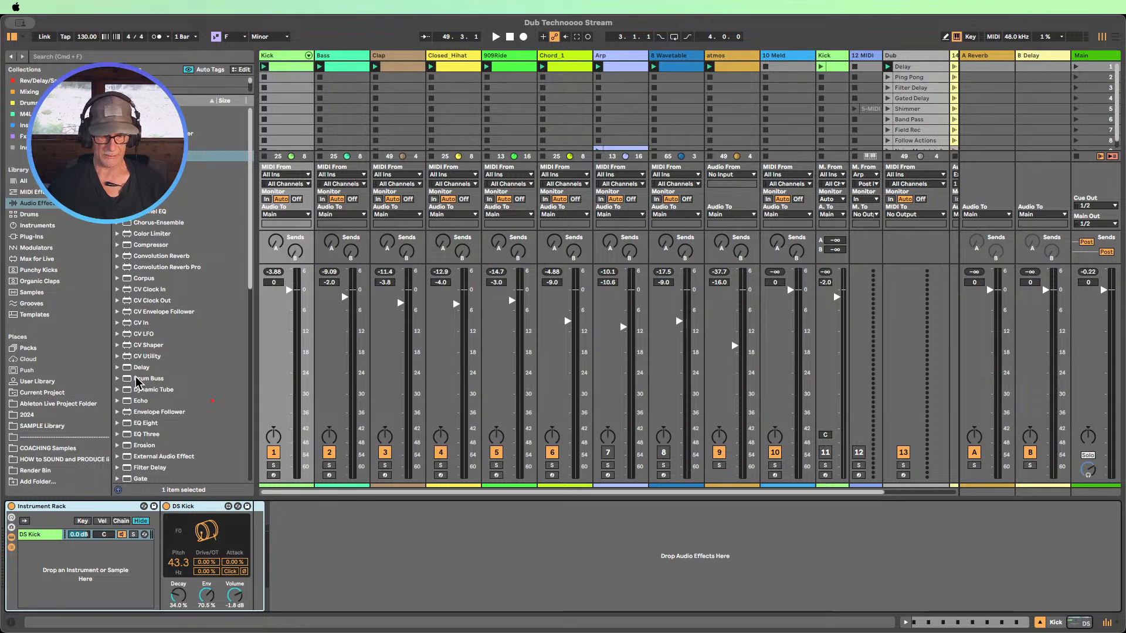
# - Search the browser for shaker, audition samples, and add the SNT_SHAKER_ROOM sample as a second chain in the kick's Instrument Rack
pyautogui.press('super+f')
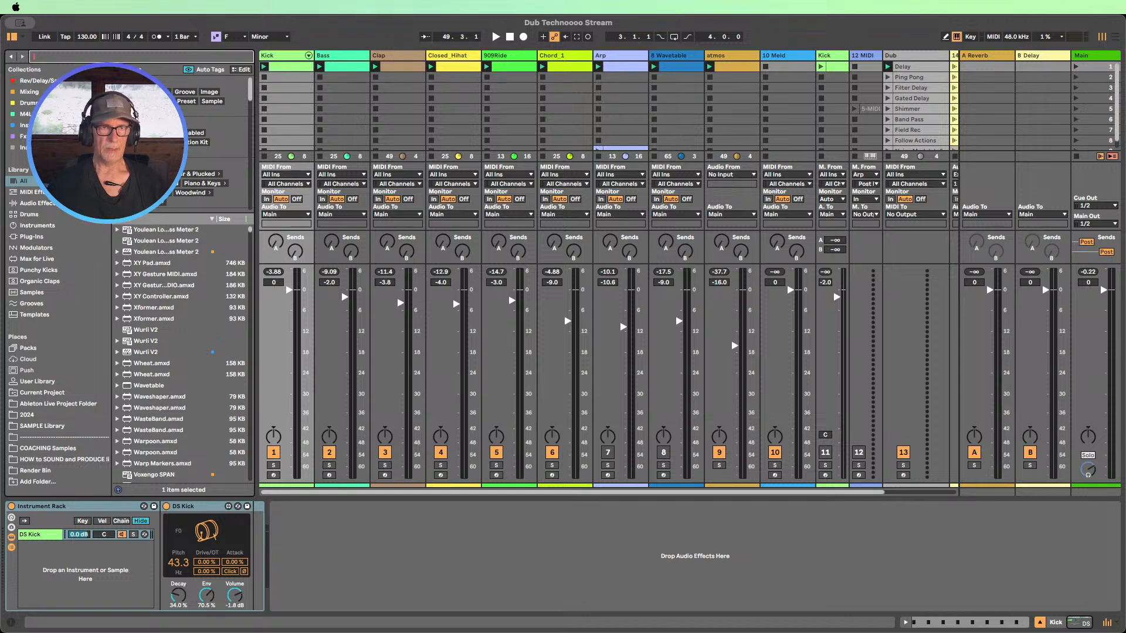
pyautogui.write('shaker')
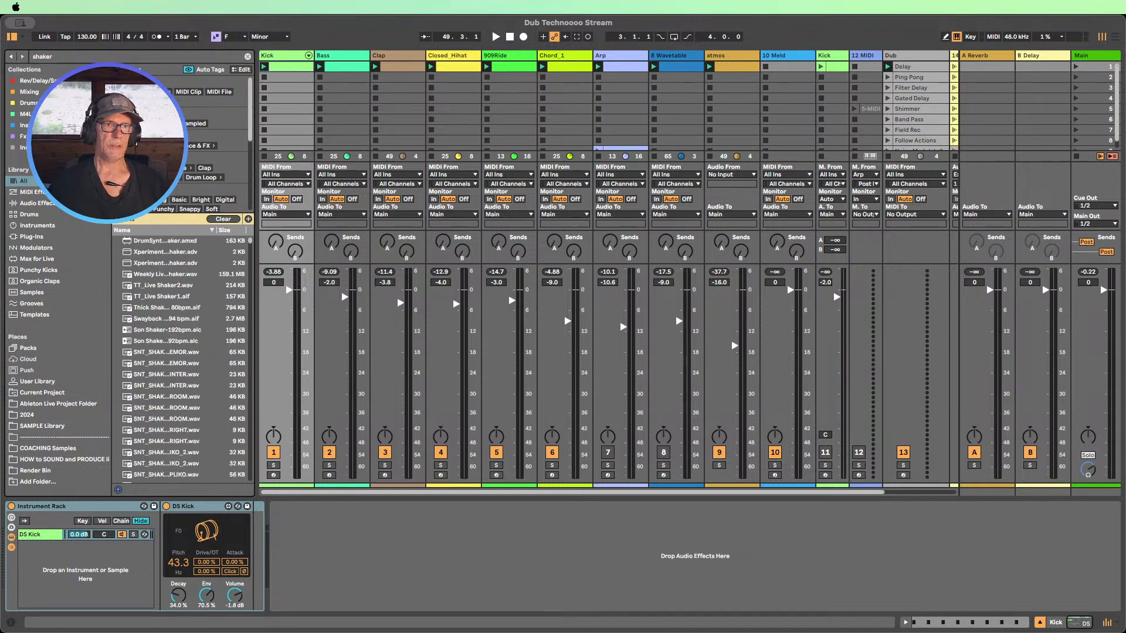
pyautogui.click(173, 253)
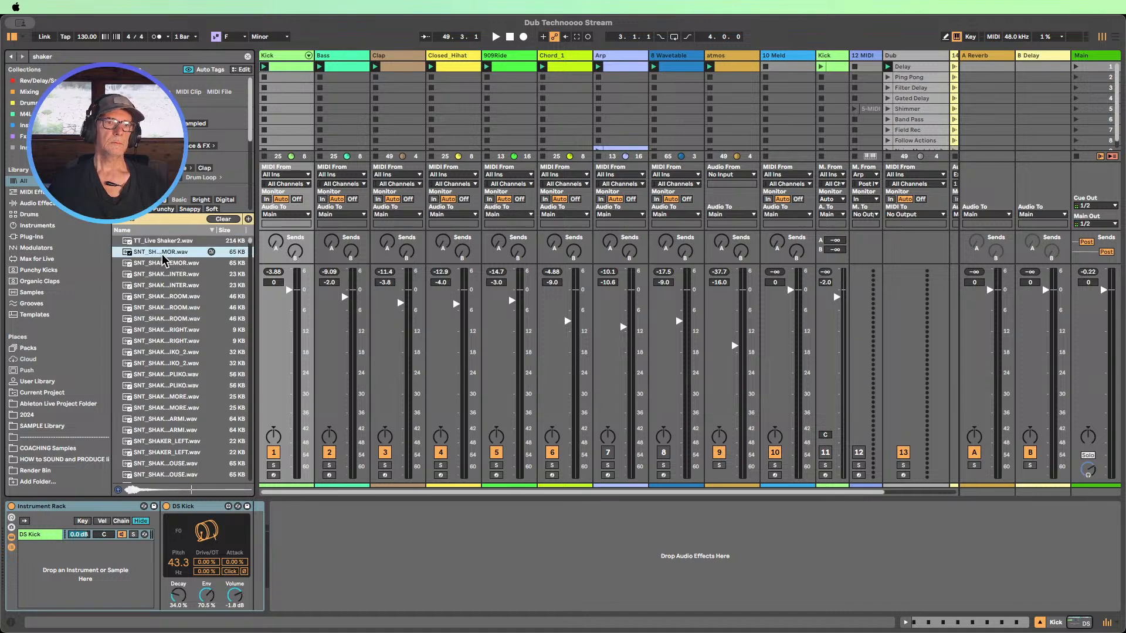
pyautogui.click(164, 265)
pyautogui.click(168, 298)
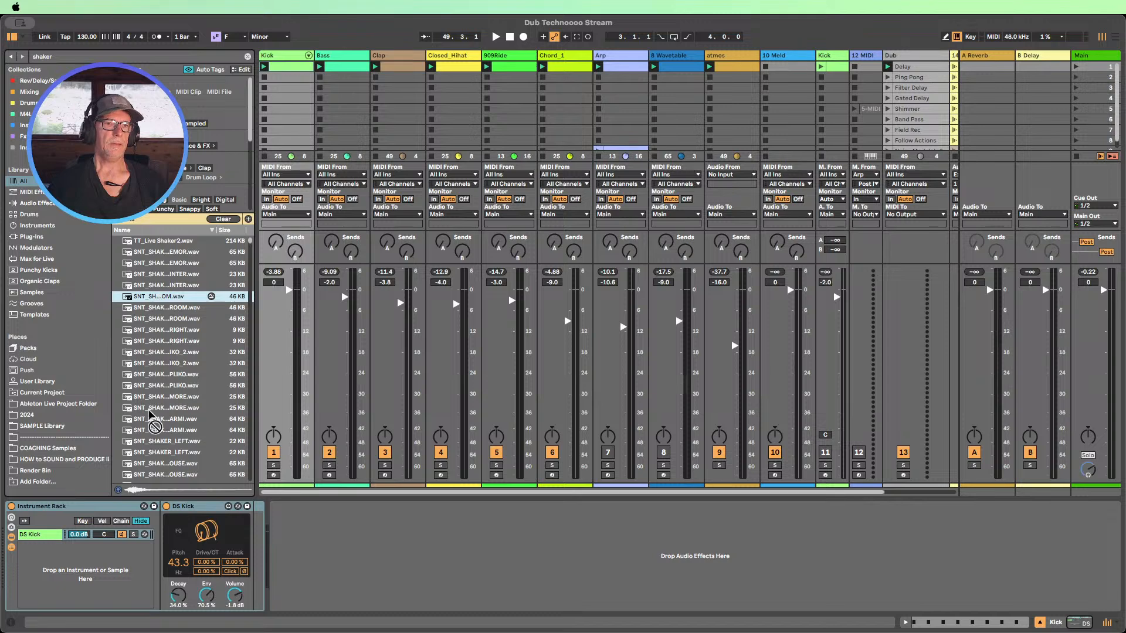
pyautogui.moveTo(153, 422); pyautogui.dragTo(82, 556)
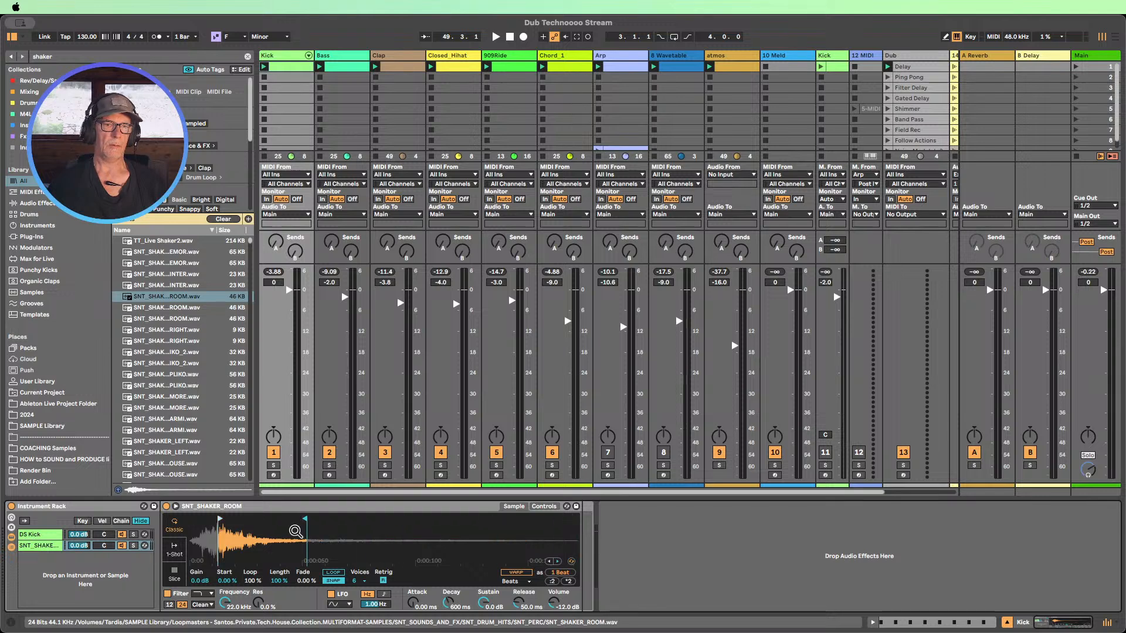
# - Solo the Kick track during playback and lower the shaker chain's volume to -10.8 dB
pyautogui.click(222, 520)
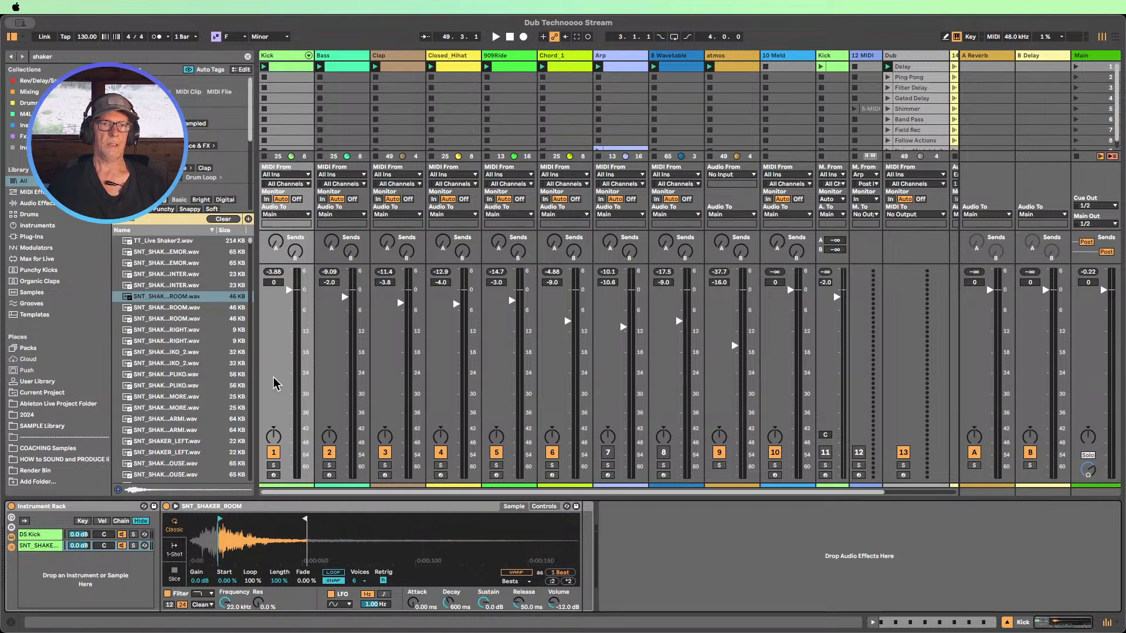
pyautogui.click(273, 465)
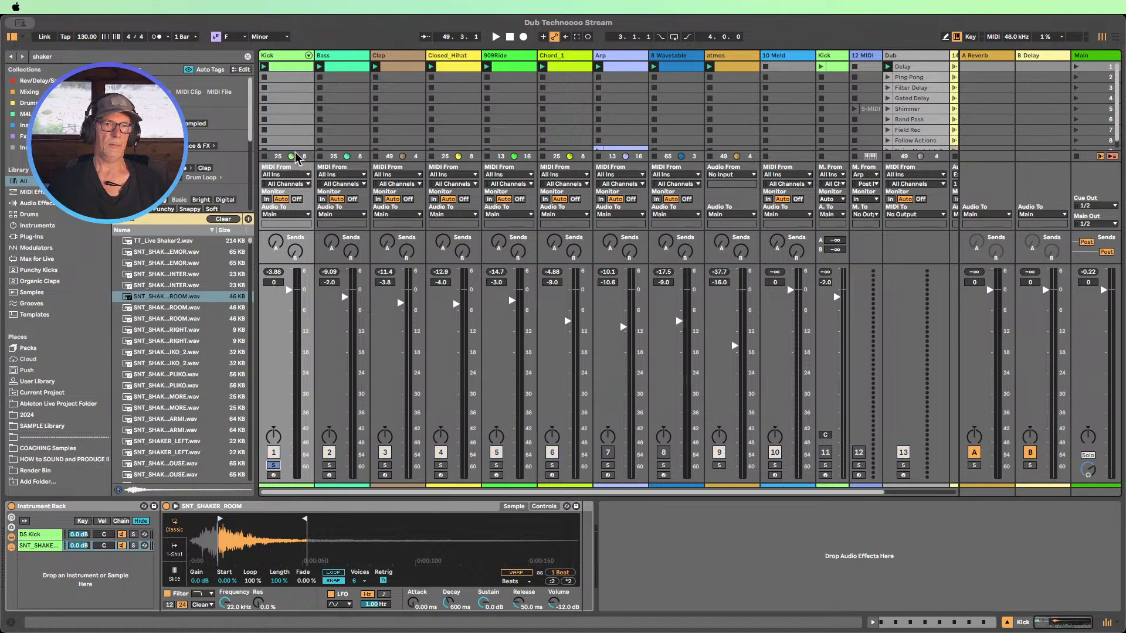
pyautogui.press('space')
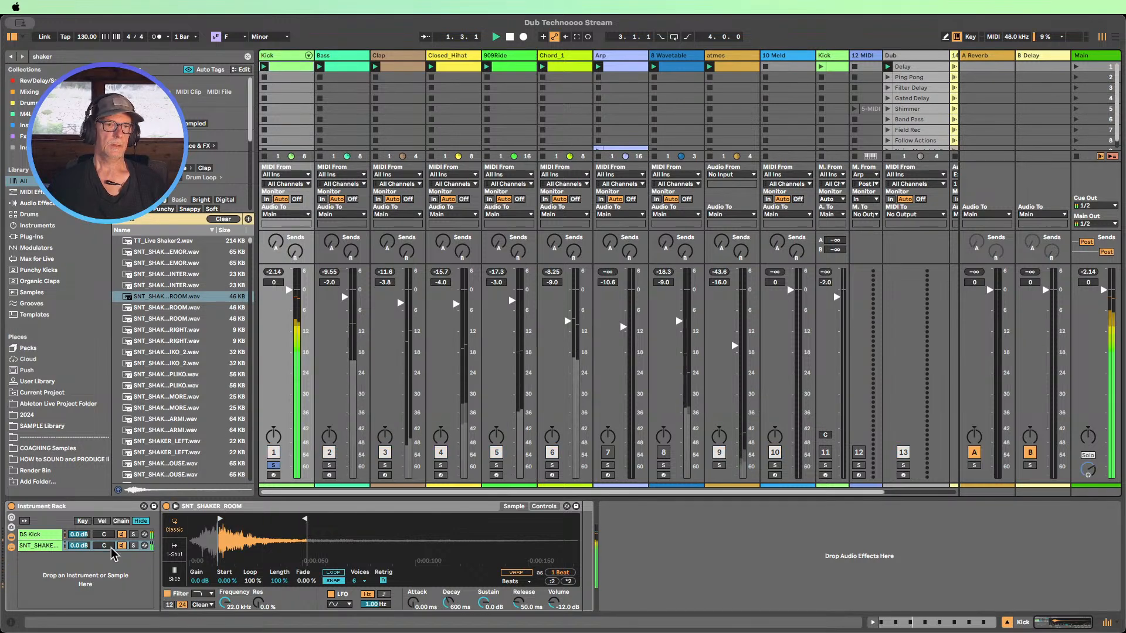
pyautogui.moveTo(88, 546); pyautogui.dragTo(88, 592)
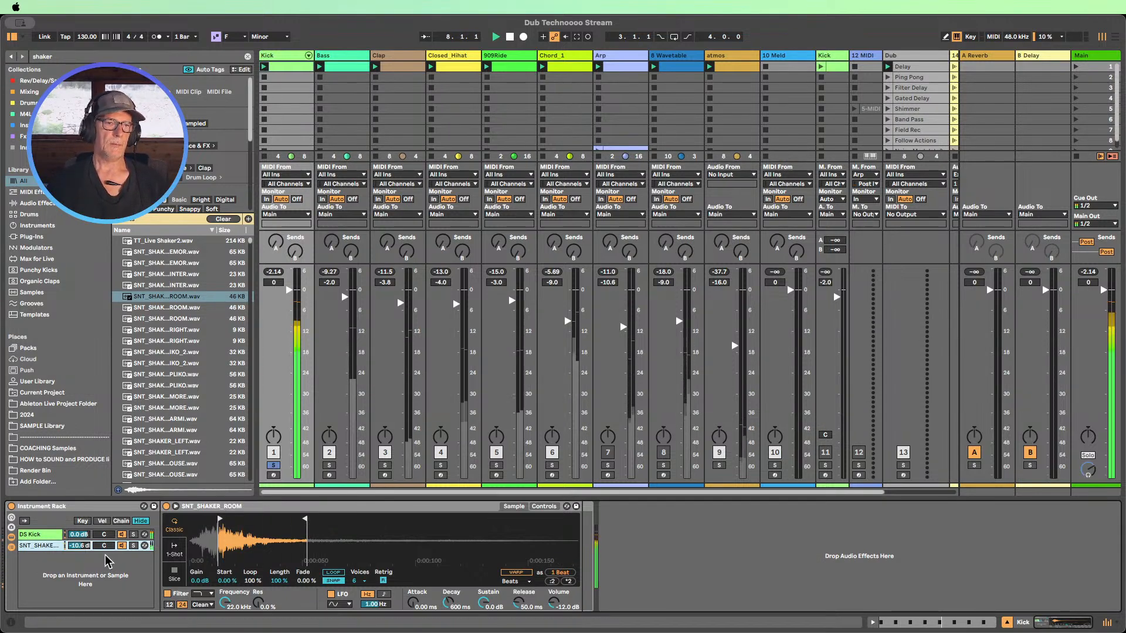
# - Lower the layered Kick track's volume to -1.0 dB and take the track out of solo
pyautogui.click(46, 534)
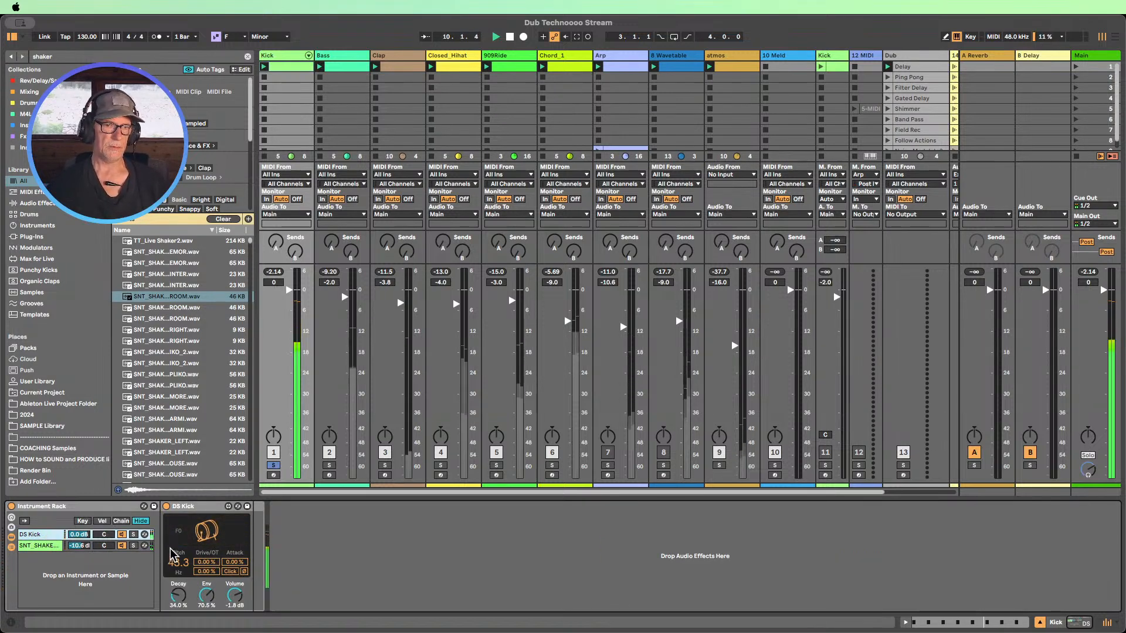
pyautogui.click(37, 546)
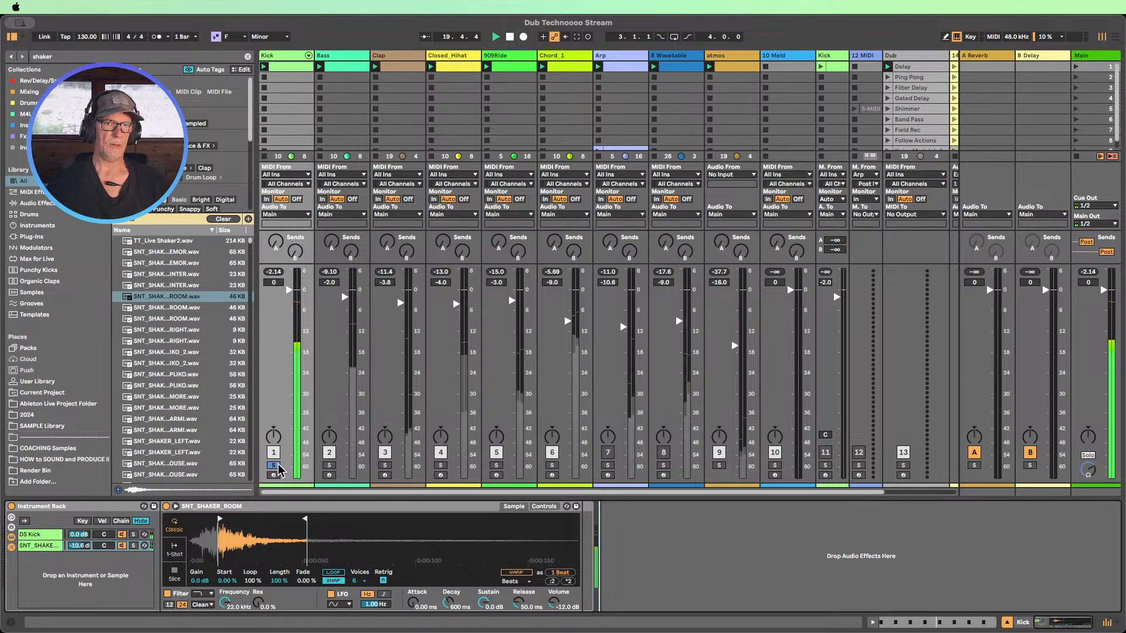
pyautogui.moveTo(289, 293); pyautogui.dragTo(288, 295)
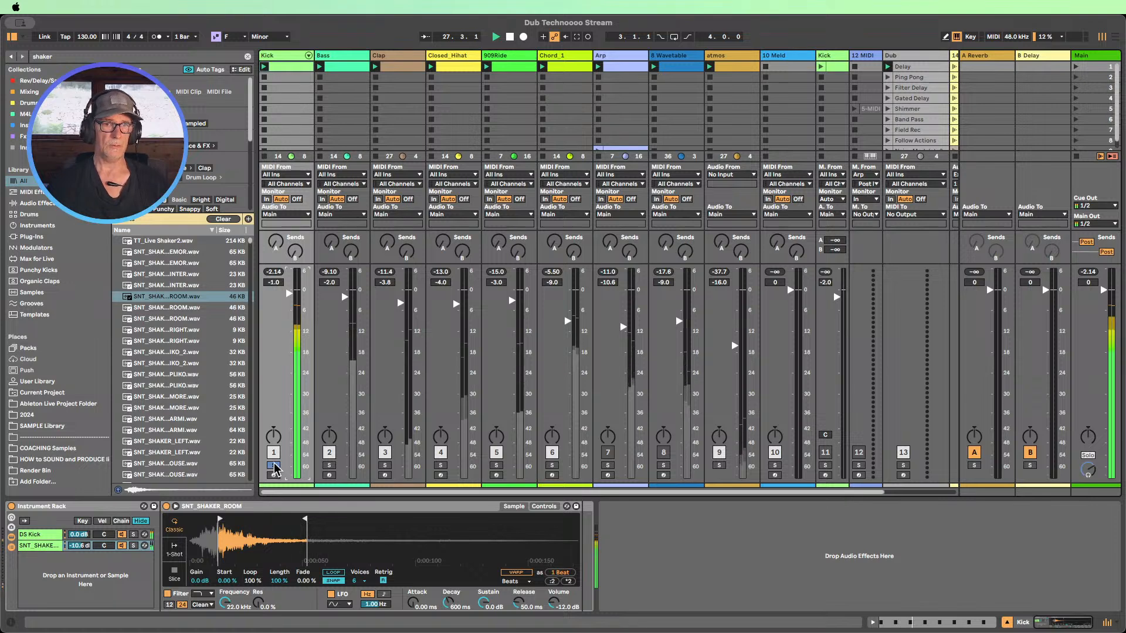
pyautogui.click(274, 466)
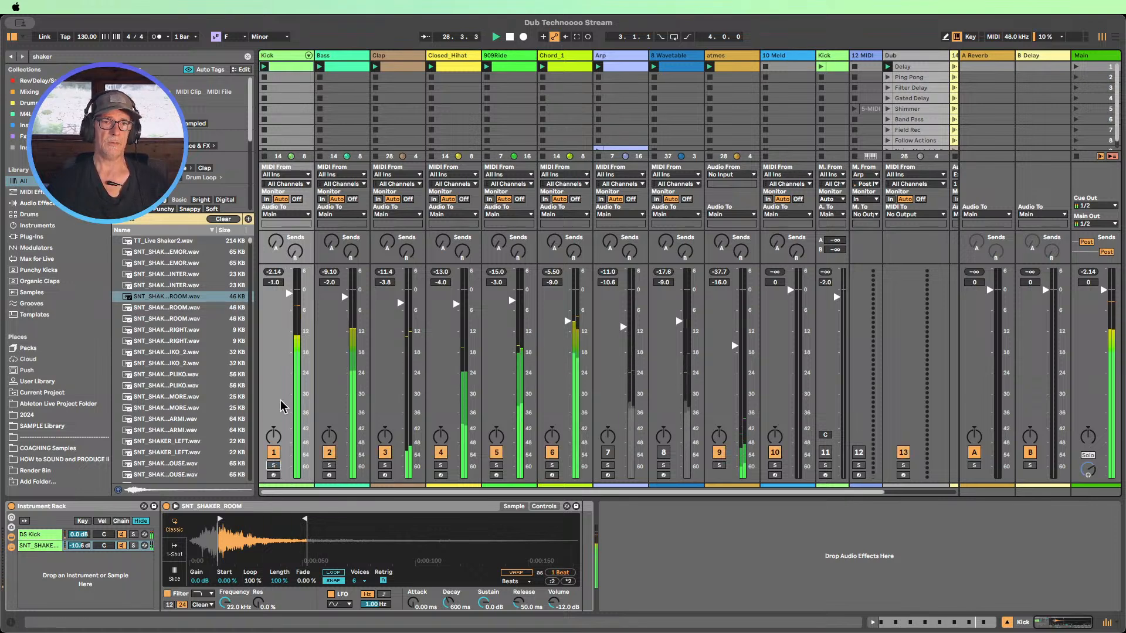
# - Hide the browser and mute every track from Clap through atmos except Closed_Hihat
pyautogui.click(12, 37)
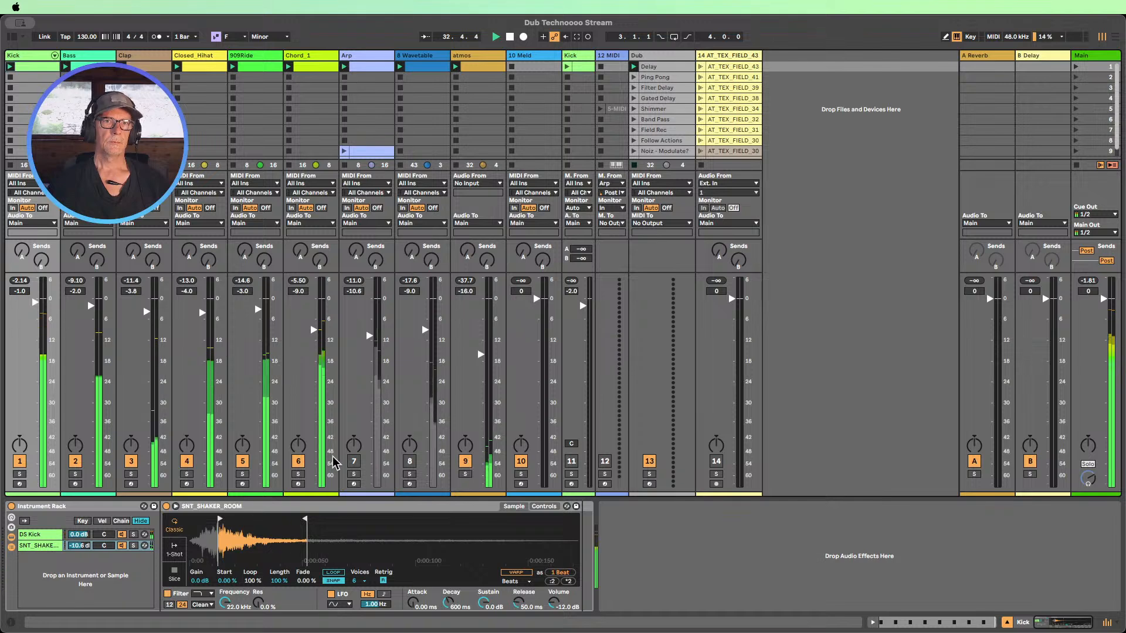
pyautogui.click(300, 462)
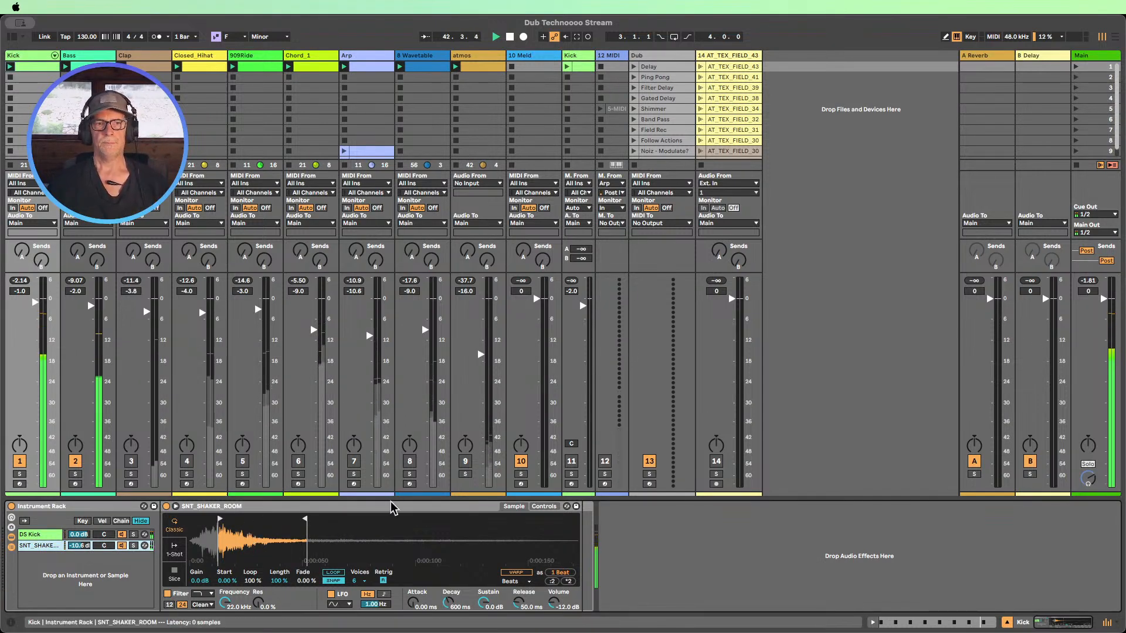
pyautogui.click(183, 461)
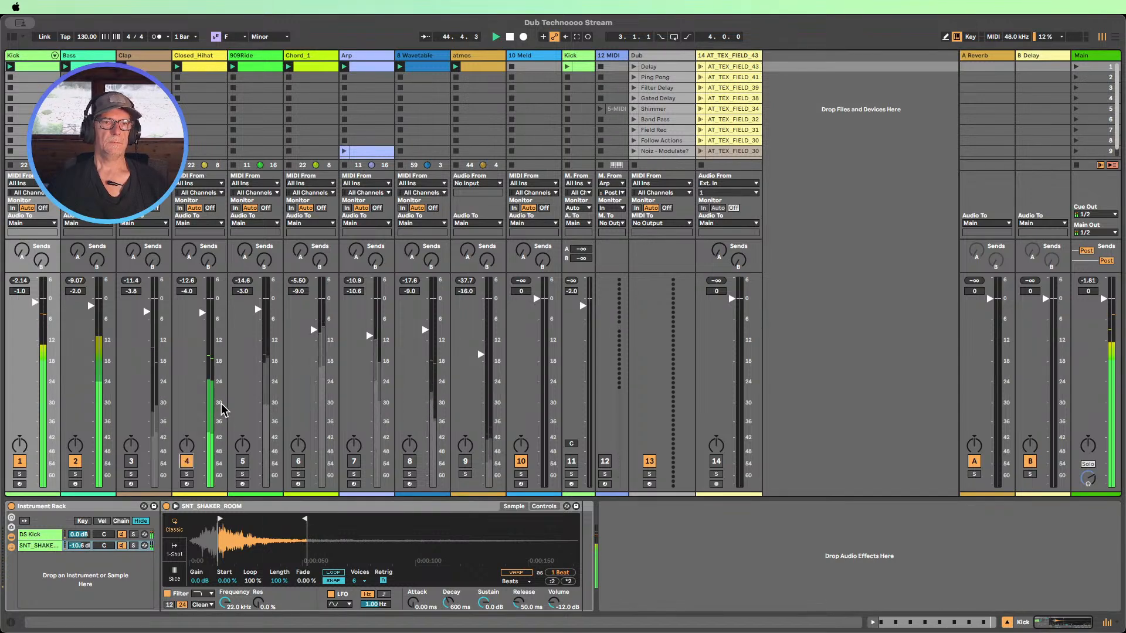
# - Open the Closed_Hihat clip and examine the C3 and C2 notes at its end
pyautogui.doubleClick(201, 68)
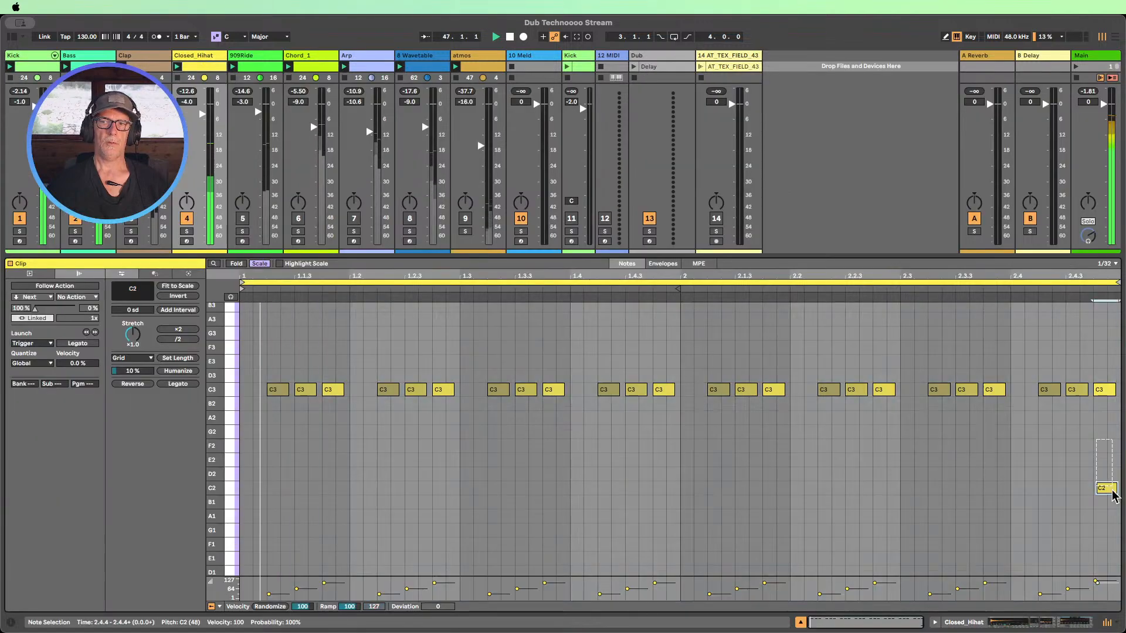
pyautogui.moveTo(1099, 356); pyautogui.dragTo(1104, 529)
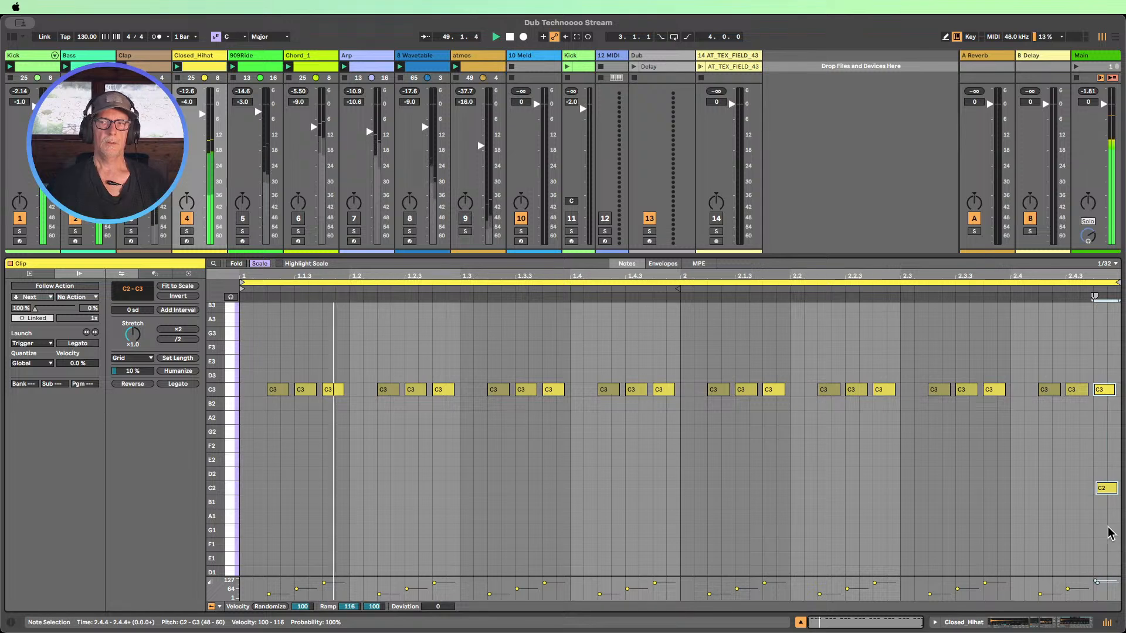
pyautogui.click(1107, 488)
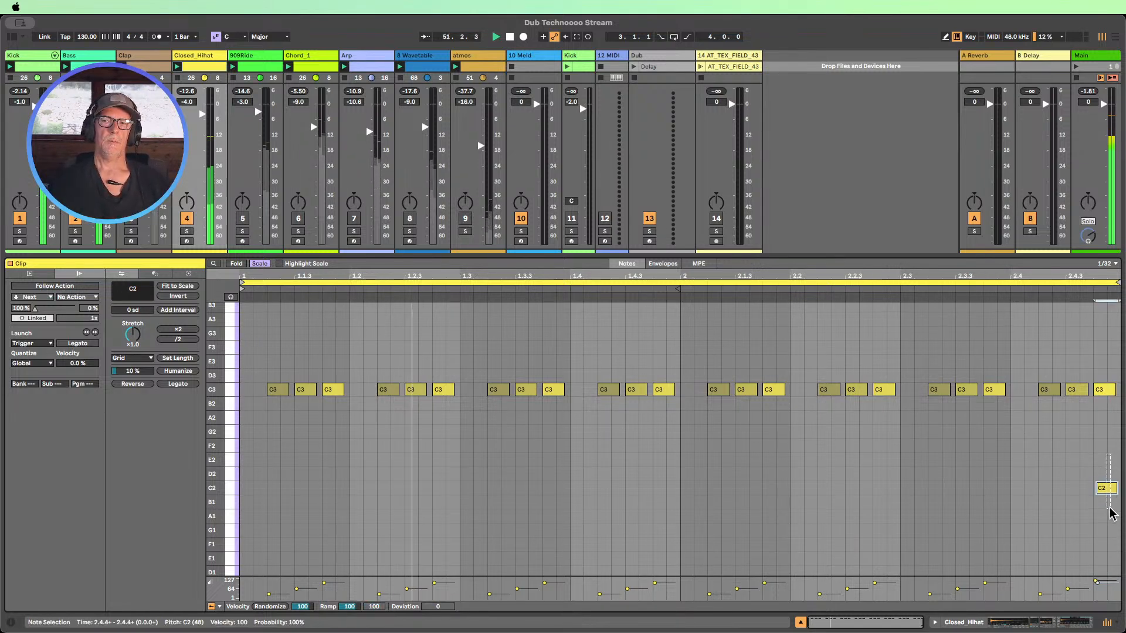
# - Close the clip view and unmute the Clap track
pyautogui.click(801, 622)
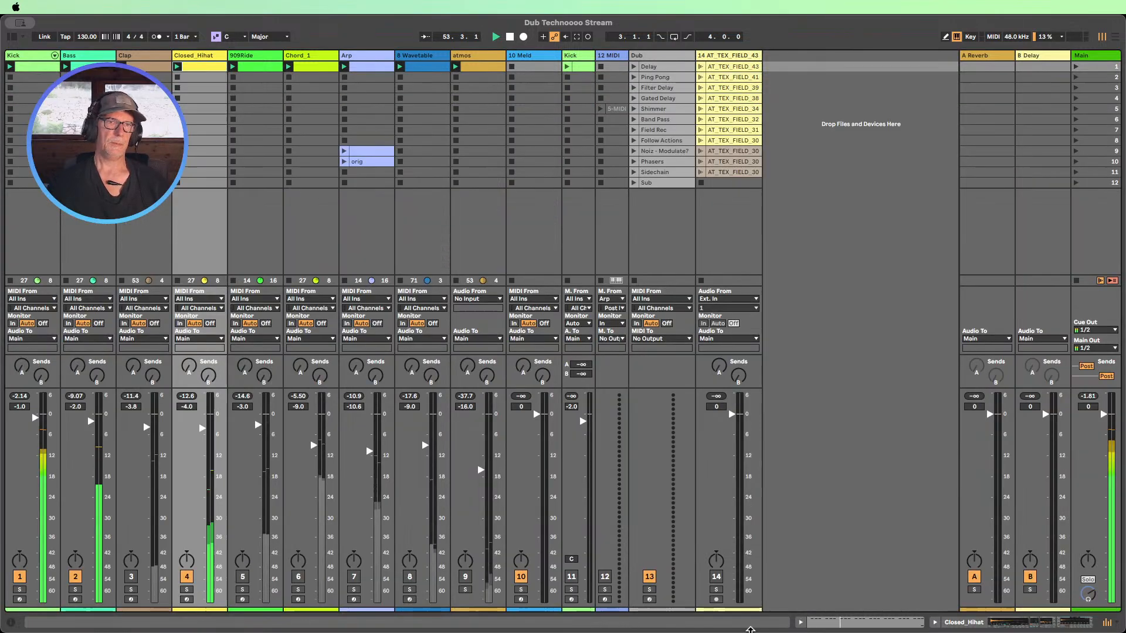
pyautogui.click(132, 577)
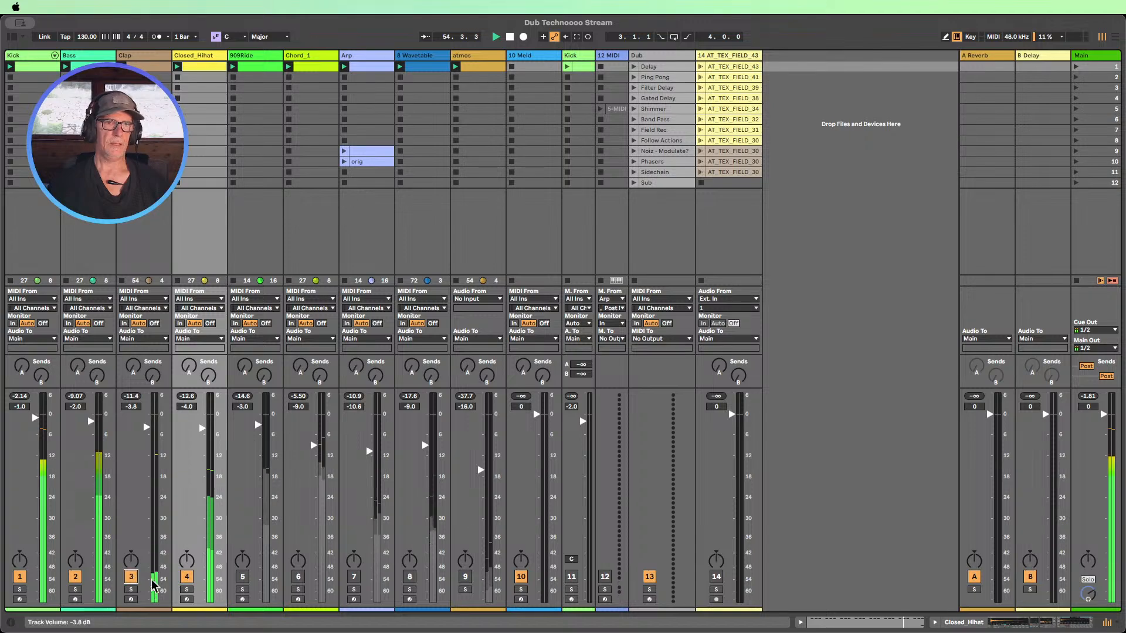
# - Check the notes in the Clap clip, close the clip view, and unmute the 909Ride track
pyautogui.doubleClick(146, 67)
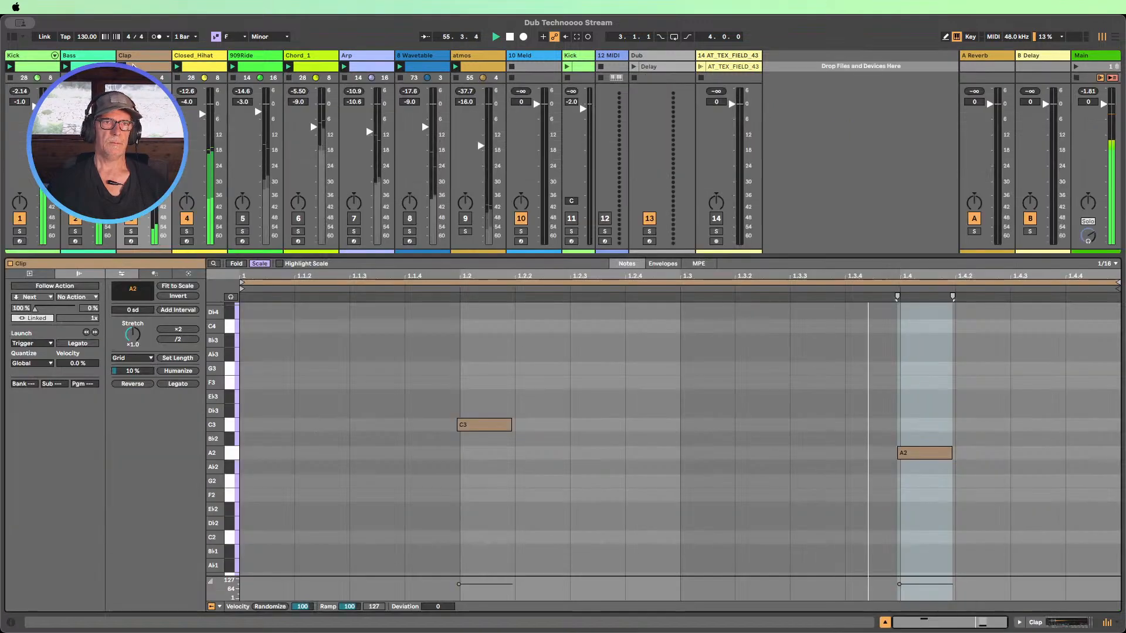
pyautogui.click(884, 622)
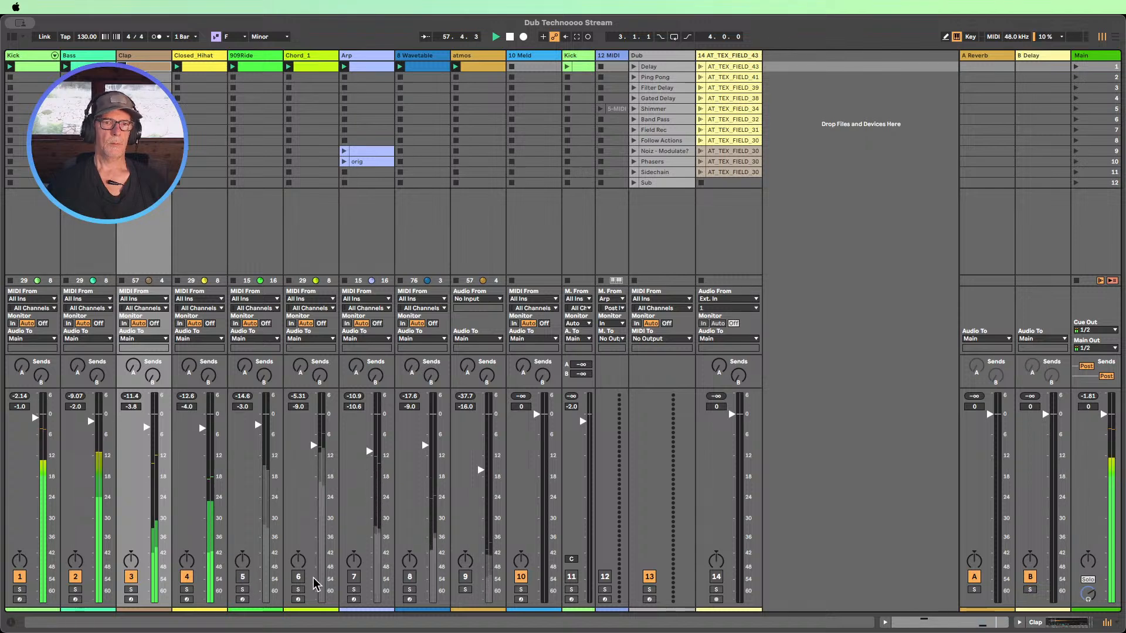
pyautogui.click(242, 577)
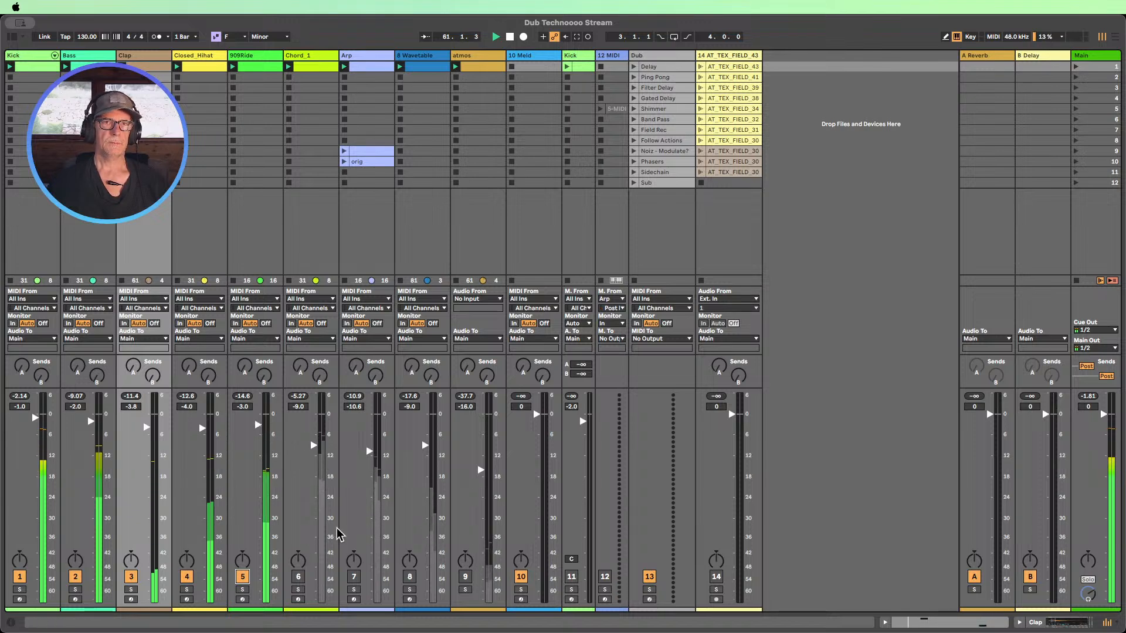
# - Open the Chord_1 clip, examine its G2 notes, and display the track's devices
pyautogui.doubleClick(306, 67)
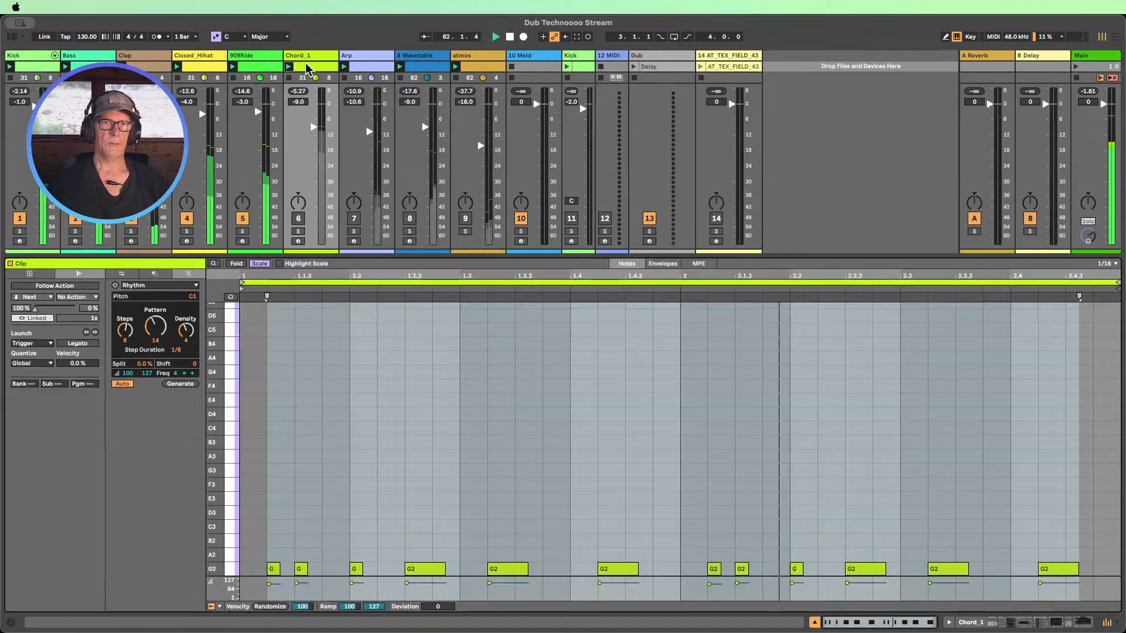
pyautogui.scroll(-5, 305, 454)
pyautogui.moveTo(229, 464)
pyautogui.mouseDown()
pyautogui.moveTo(200, 463)
pyautogui.moveTo(230, 463)
pyautogui.mouseUp()
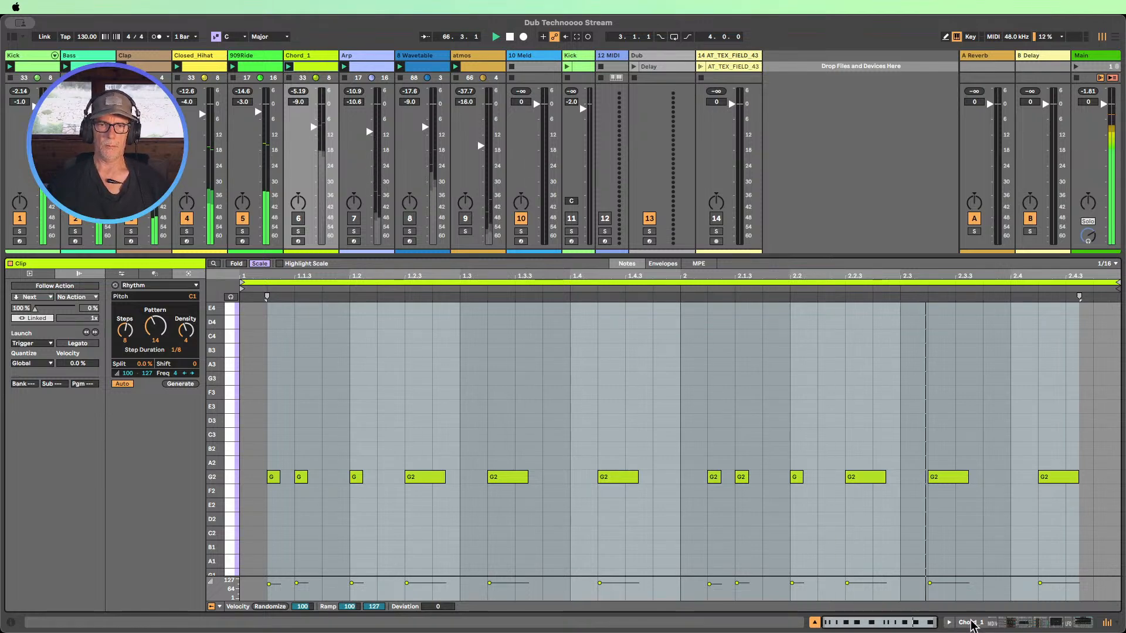
pyautogui.click(969, 623)
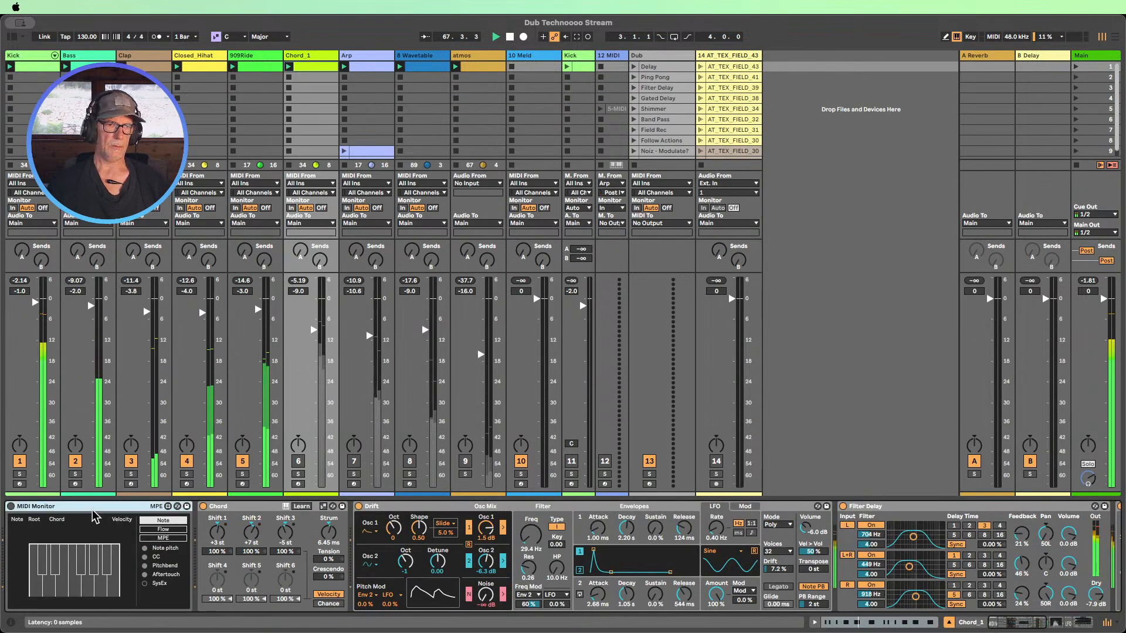
# - Fold the MIDI Monitor on Chord_1 and switch the Chord device from velocity to chance values
pyautogui.doubleClick(74, 506)
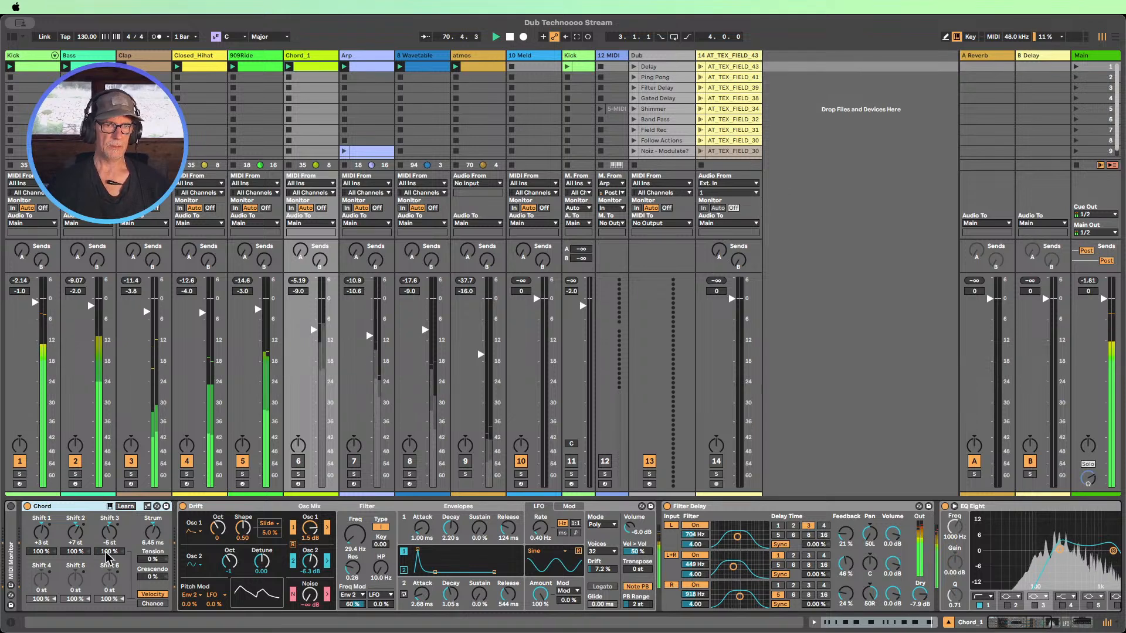
pyautogui.click(153, 604)
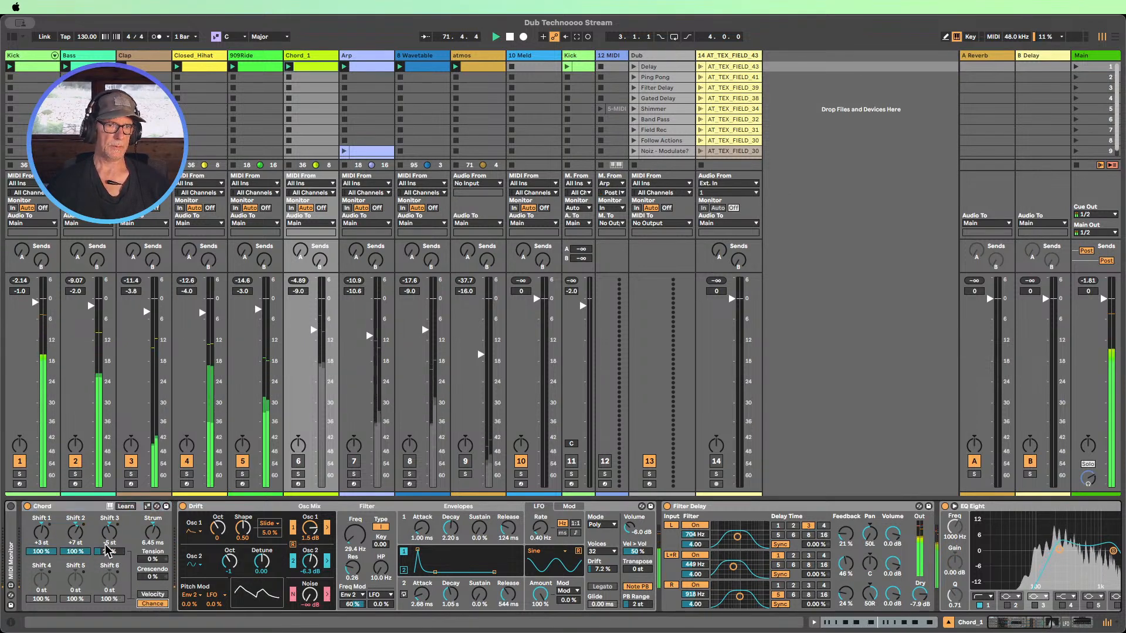
pyautogui.click(242, 506)
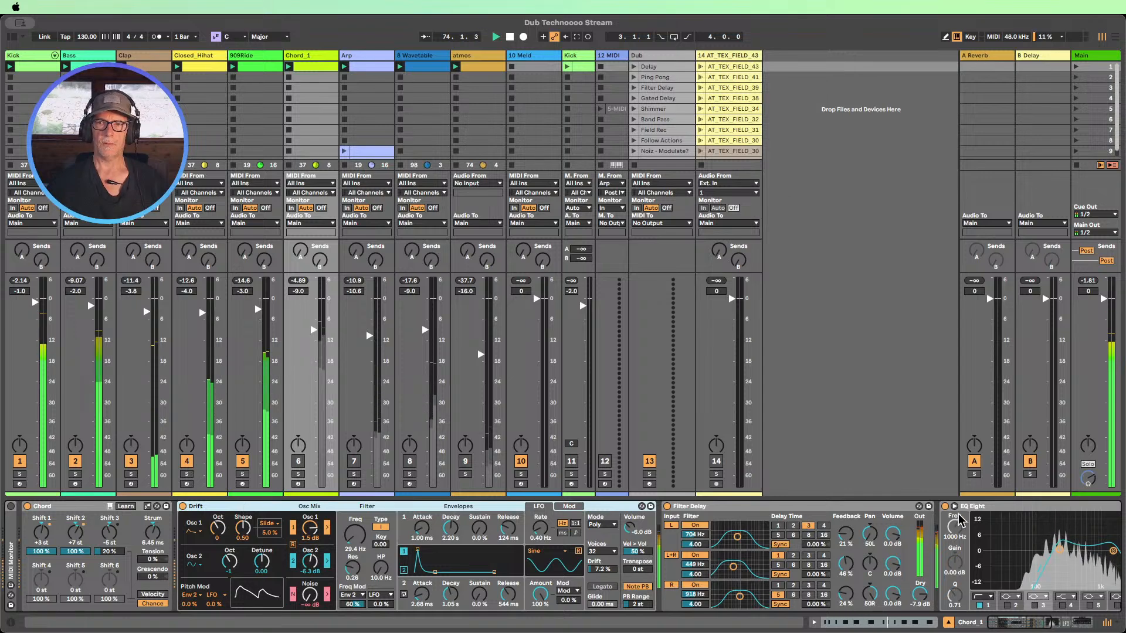
# - Fold the EQ Eight, LFO and Hybrid Reverb devices in the Chord_1 device chain
pyautogui.hscroll(10, 785, 521)
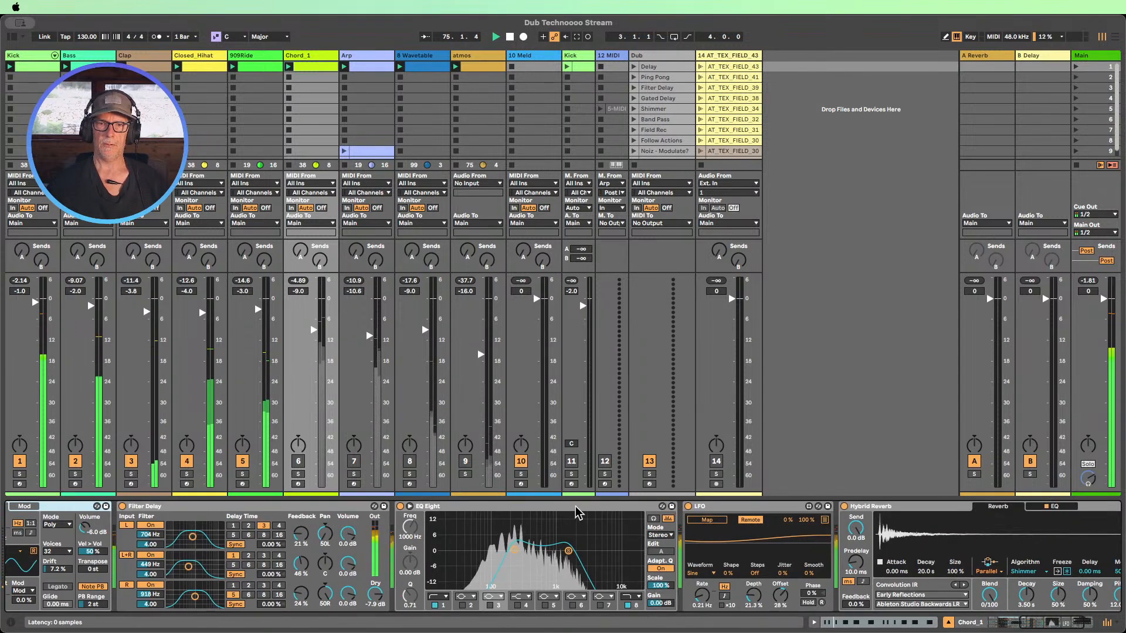
pyautogui.doubleClick(482, 507)
pyautogui.click(482, 511)
pyautogui.doubleClick(482, 510)
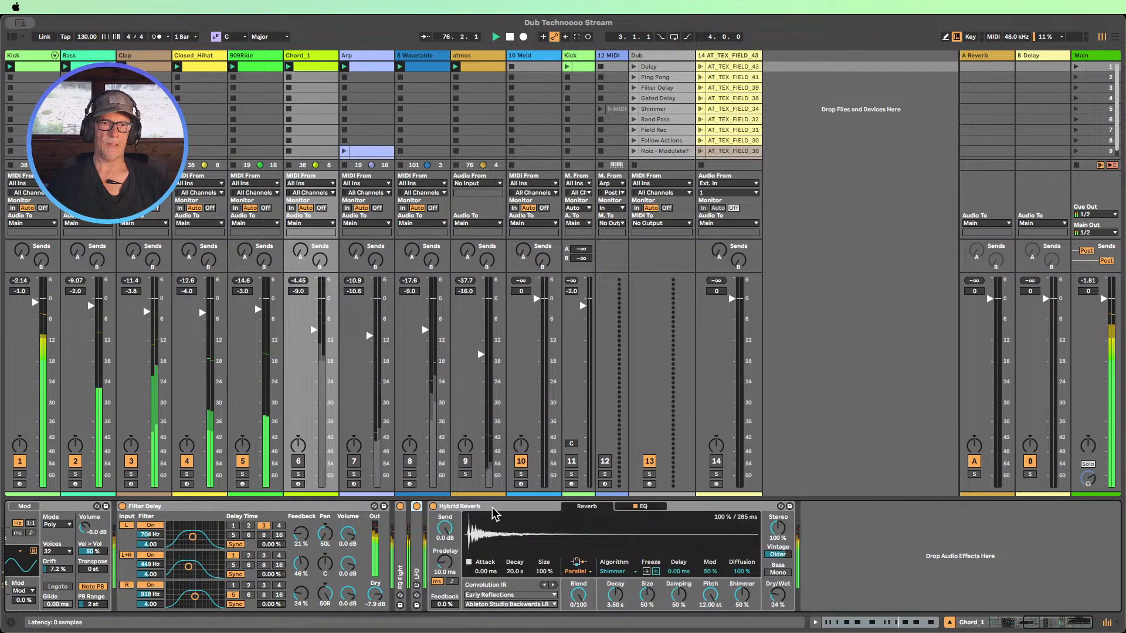
pyautogui.doubleClick(494, 514)
pyautogui.moveTo(1064, 624); pyautogui.dragTo(1003, 618)
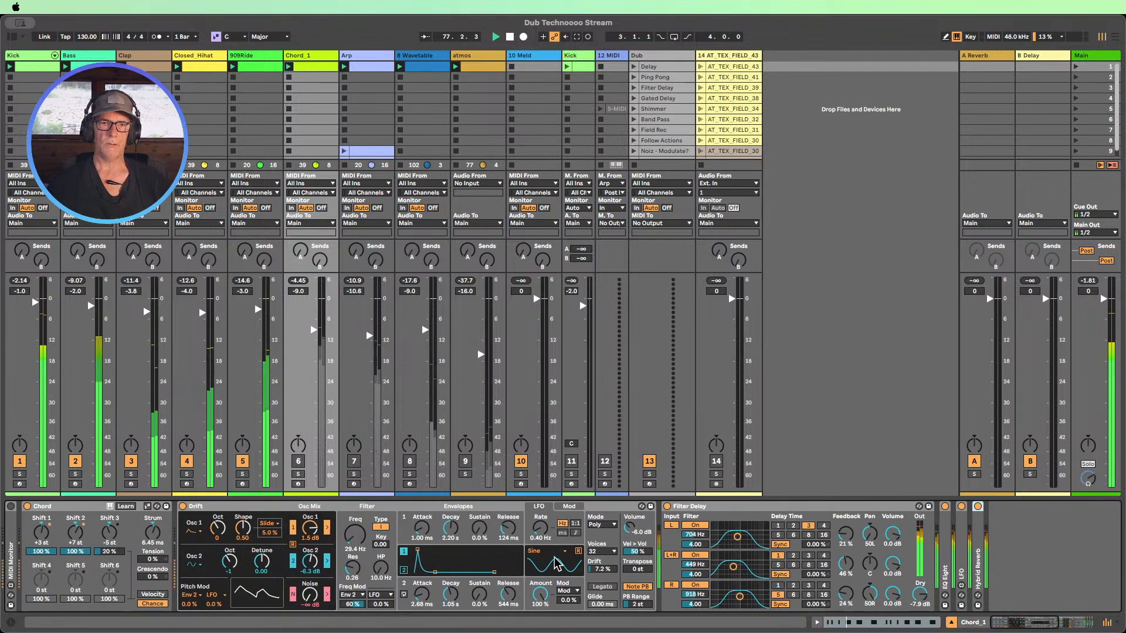
# - Unmute the Chord_1 track and check its clip once more, closing the clip view again
pyautogui.click(302, 462)
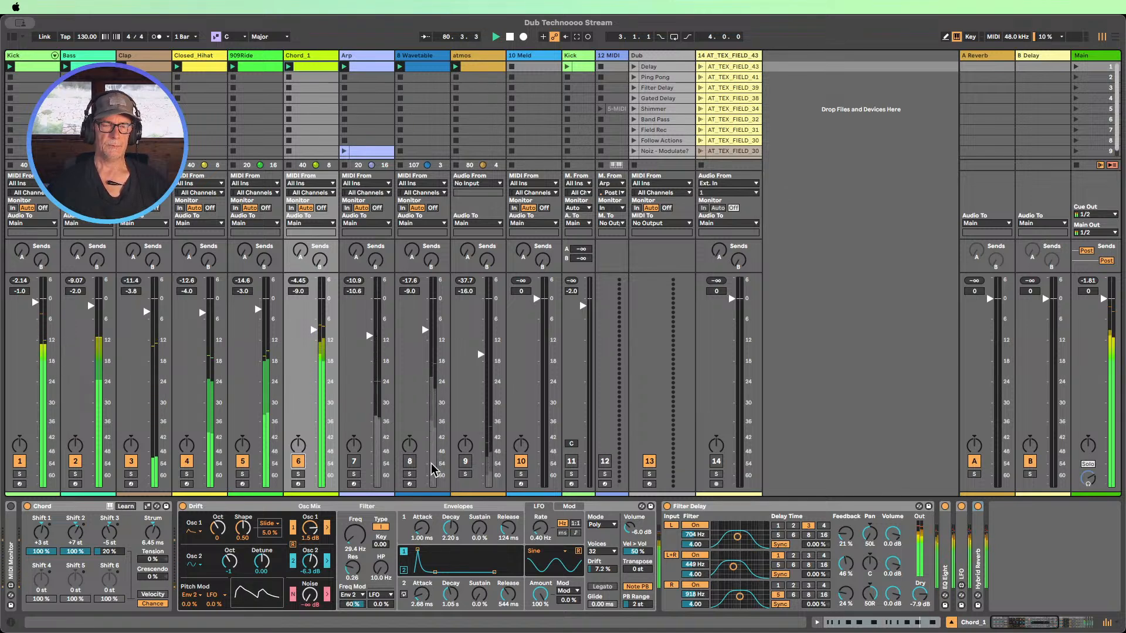
pyautogui.doubleClick(305, 71)
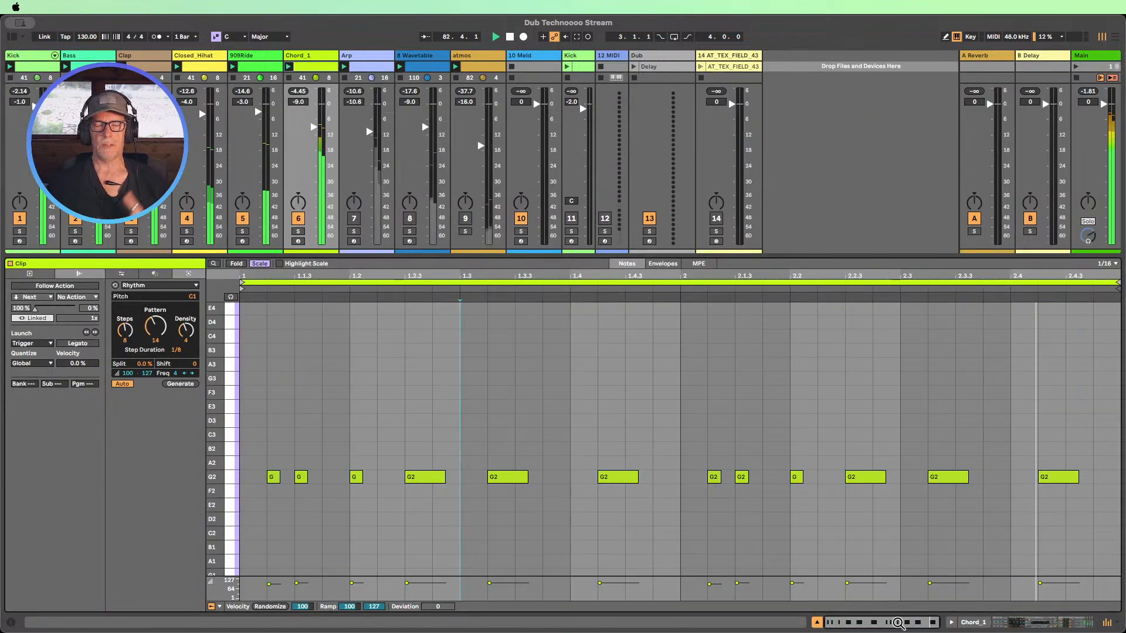
pyautogui.click(816, 622)
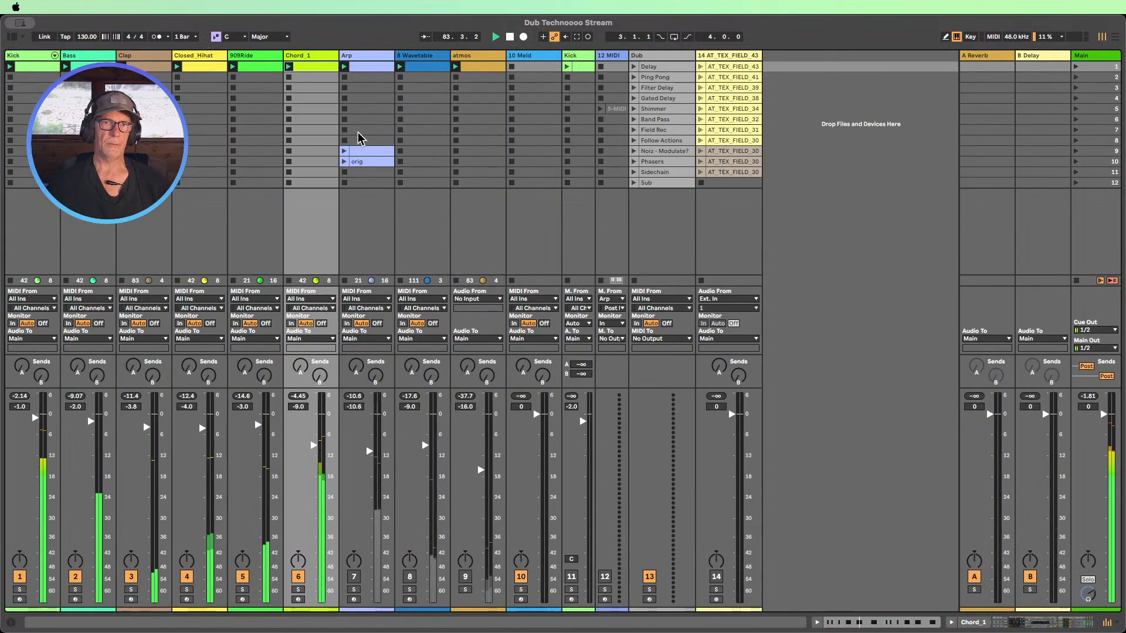
# - Examine the notes in the Arp clip, unmute the Arp track, and display its devices
pyautogui.doubleClick(374, 68)
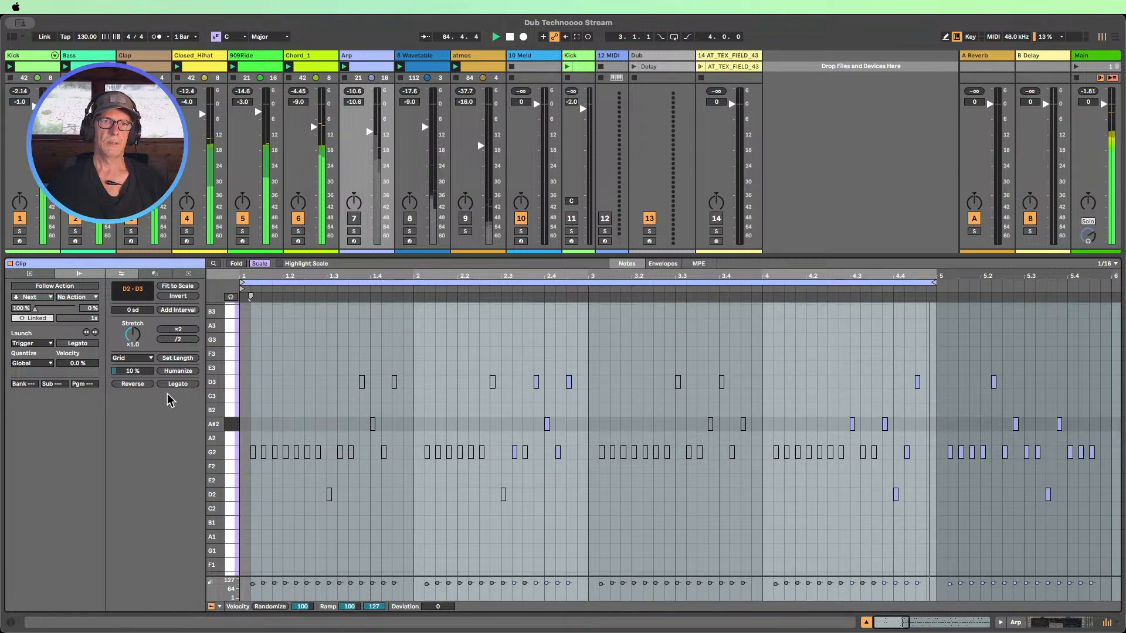
pyautogui.moveTo(215, 401); pyautogui.dragTo(171, 401)
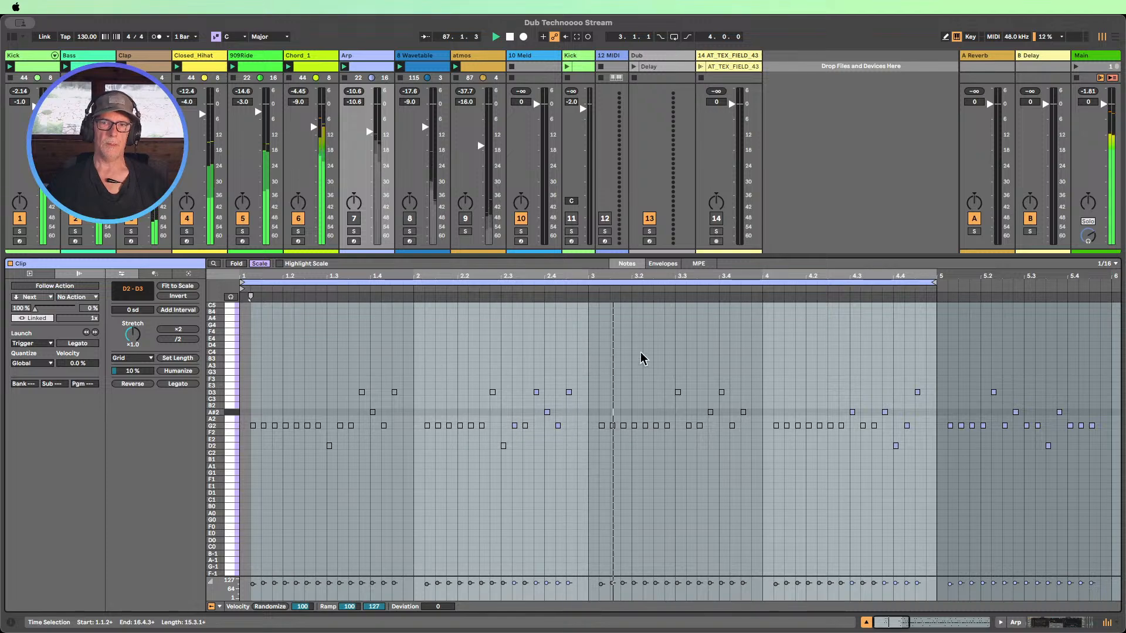
pyautogui.click(568, 346)
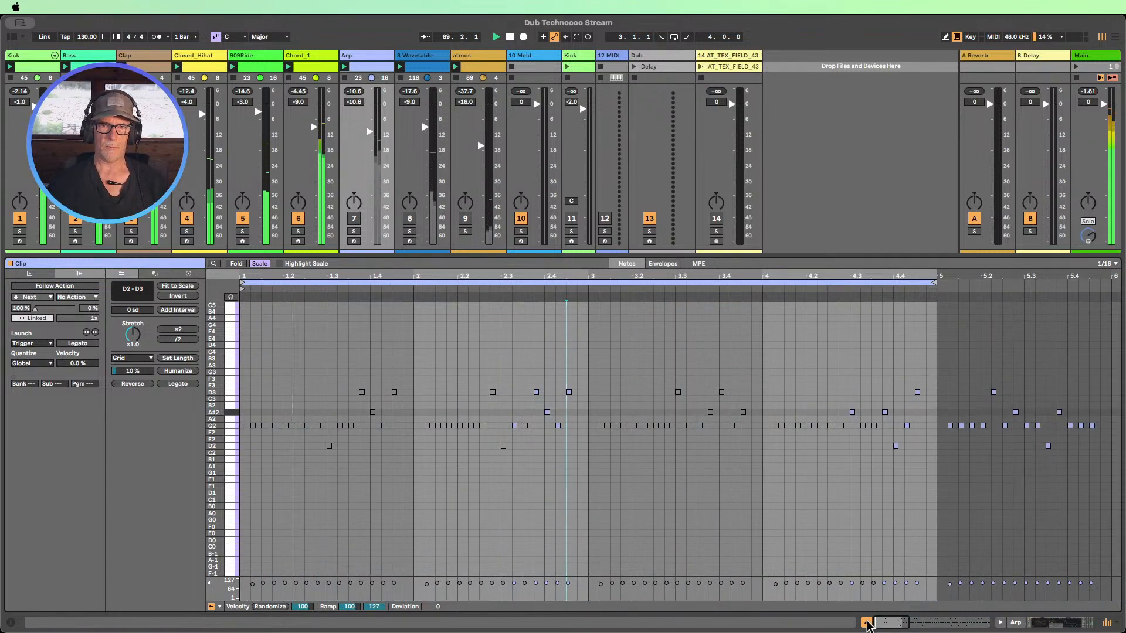
pyautogui.click(866, 622)
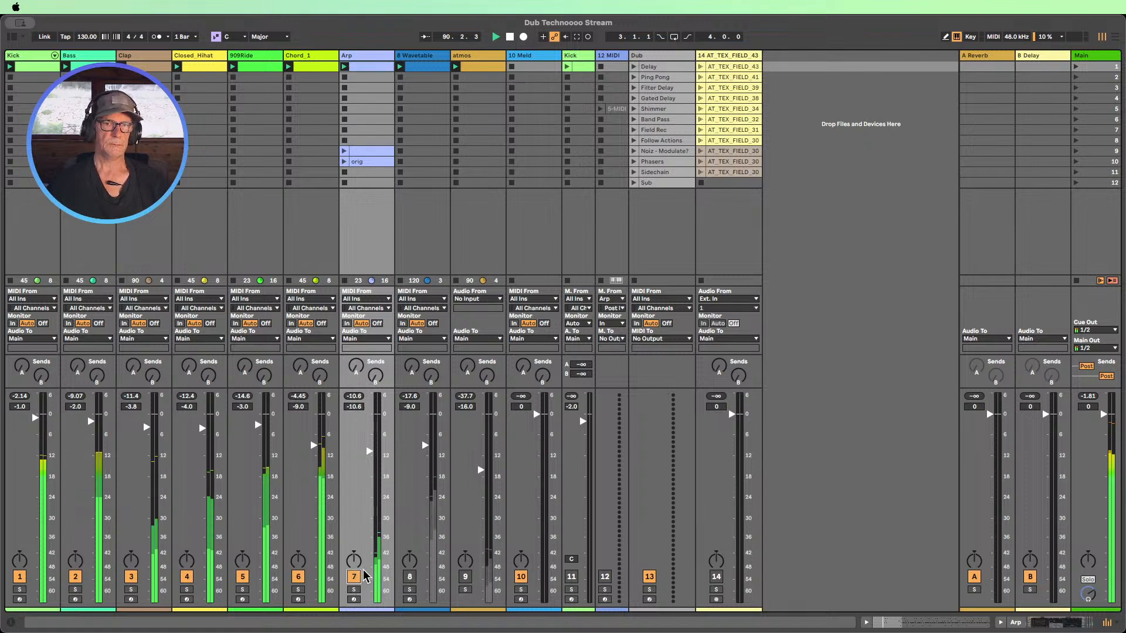
pyautogui.doubleClick(373, 55)
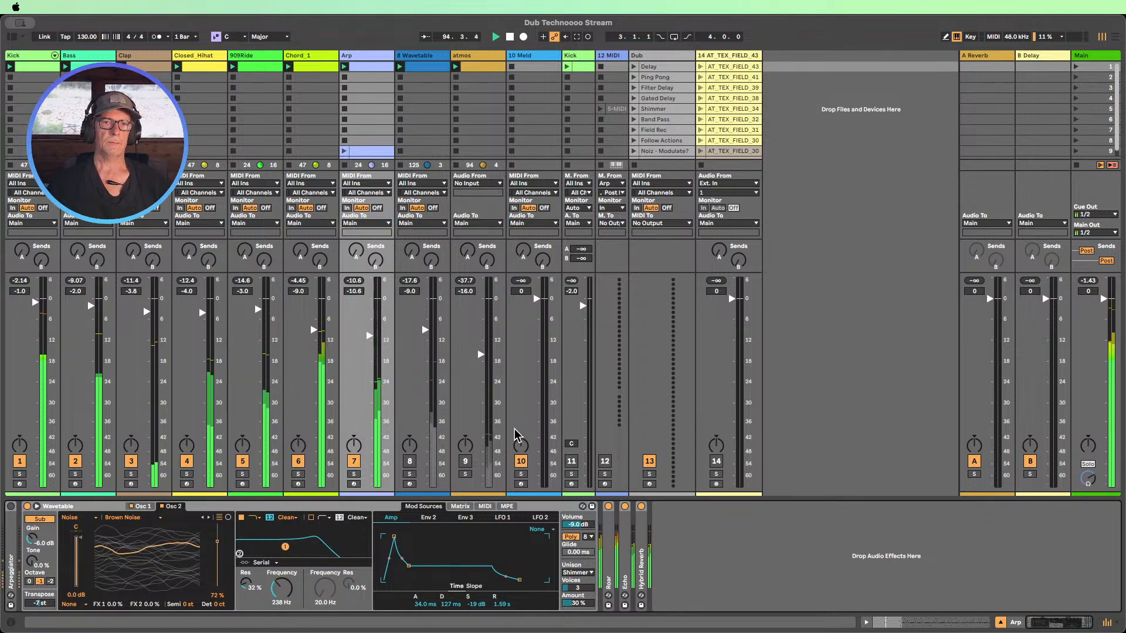
# - Unmute the 8 Wavetable track and select all the chord notes in its clip for inspection
pyautogui.click(409, 462)
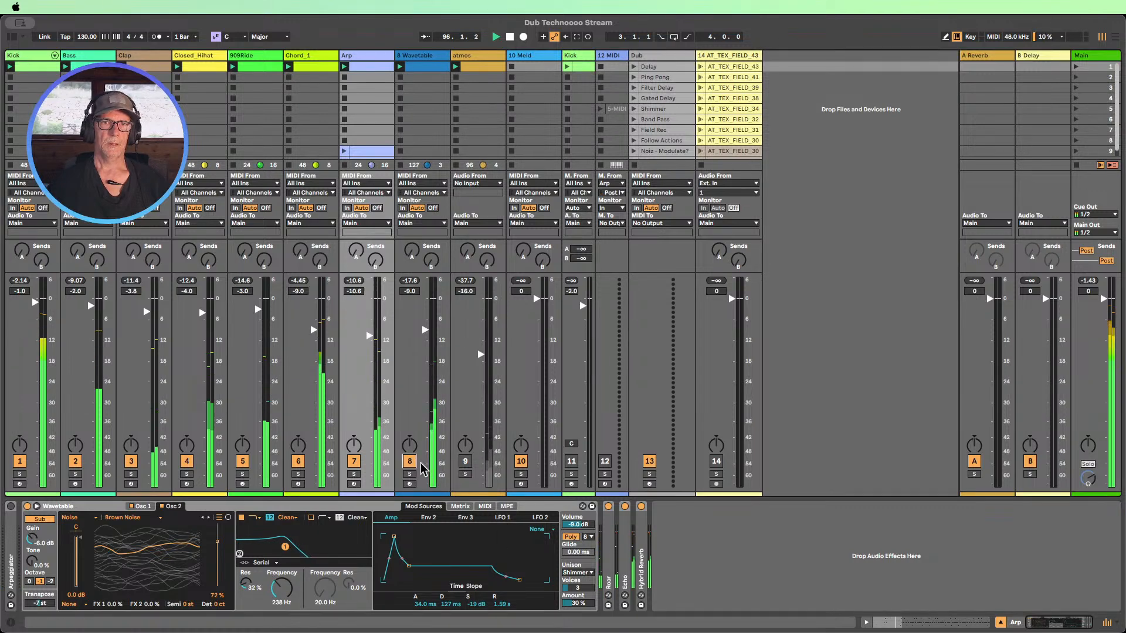
pyautogui.doubleClick(415, 67)
pyautogui.moveTo(597, 522); pyautogui.dragTo(279, 340)
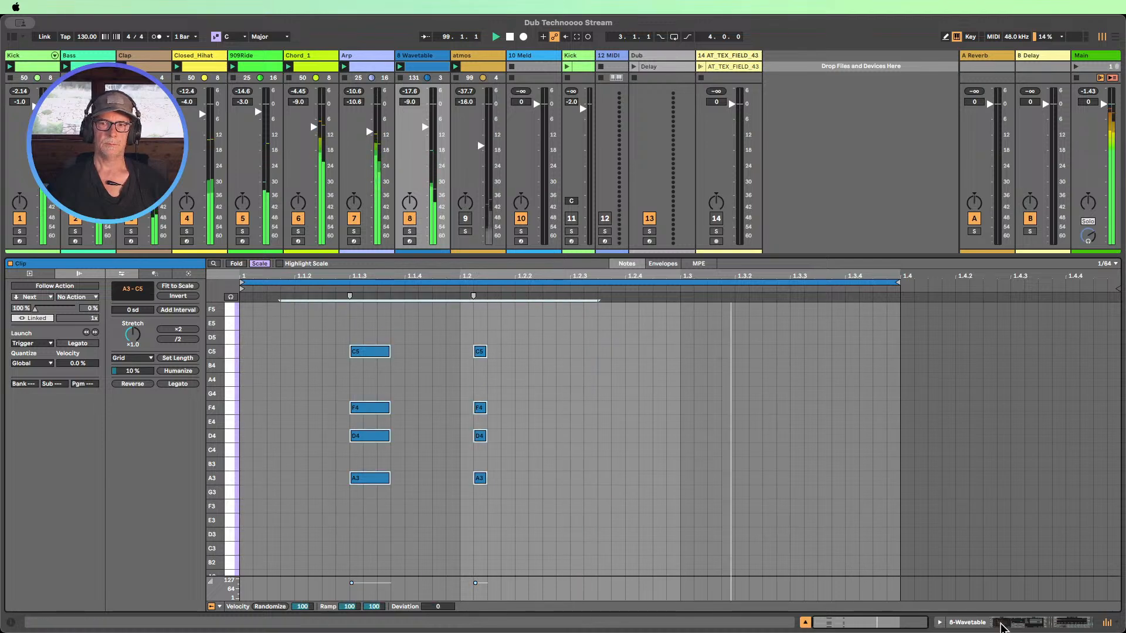
# - Display the 8 Wavetable track's devices, fold the Hybrid Reverb, and expand the Gated Delay
pyautogui.click(1003, 627)
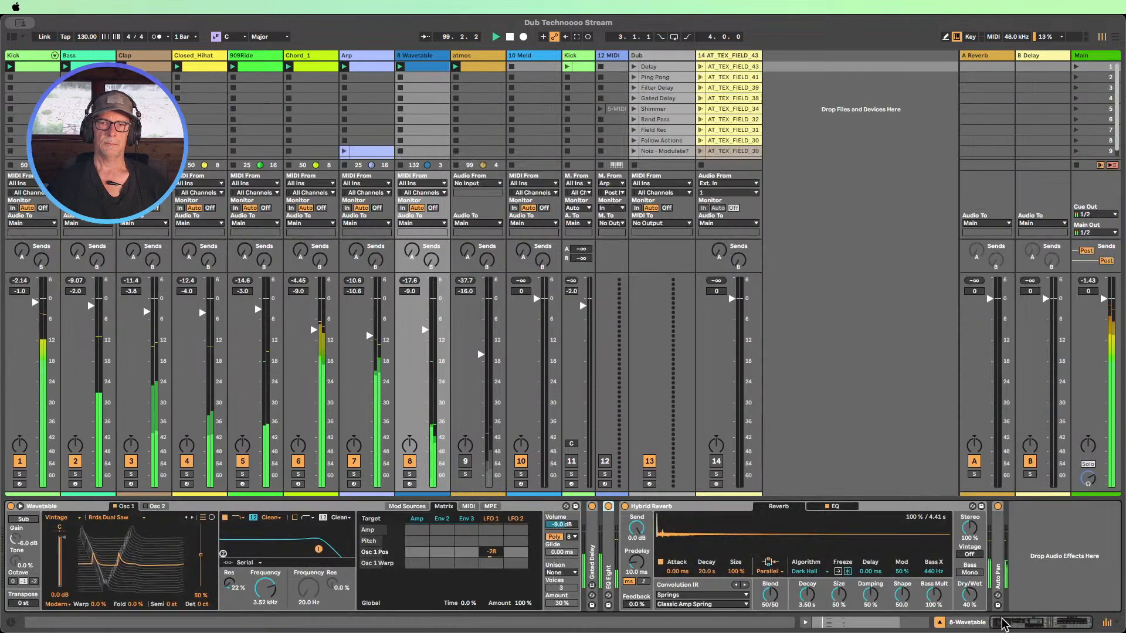
pyautogui.doubleClick(696, 508)
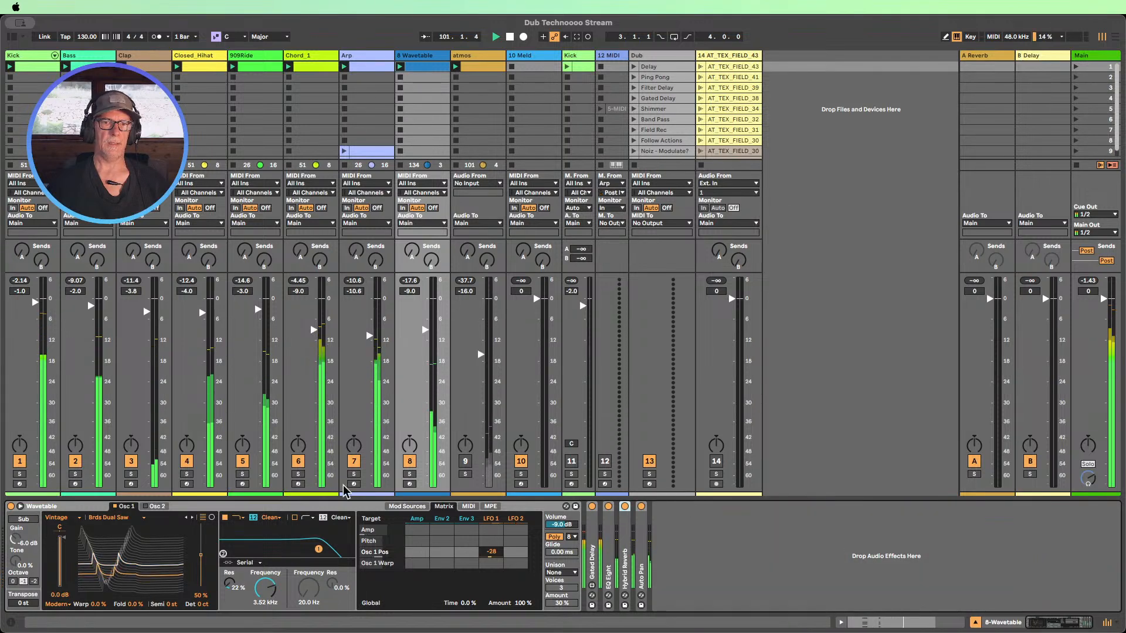
pyautogui.doubleClick(592, 536)
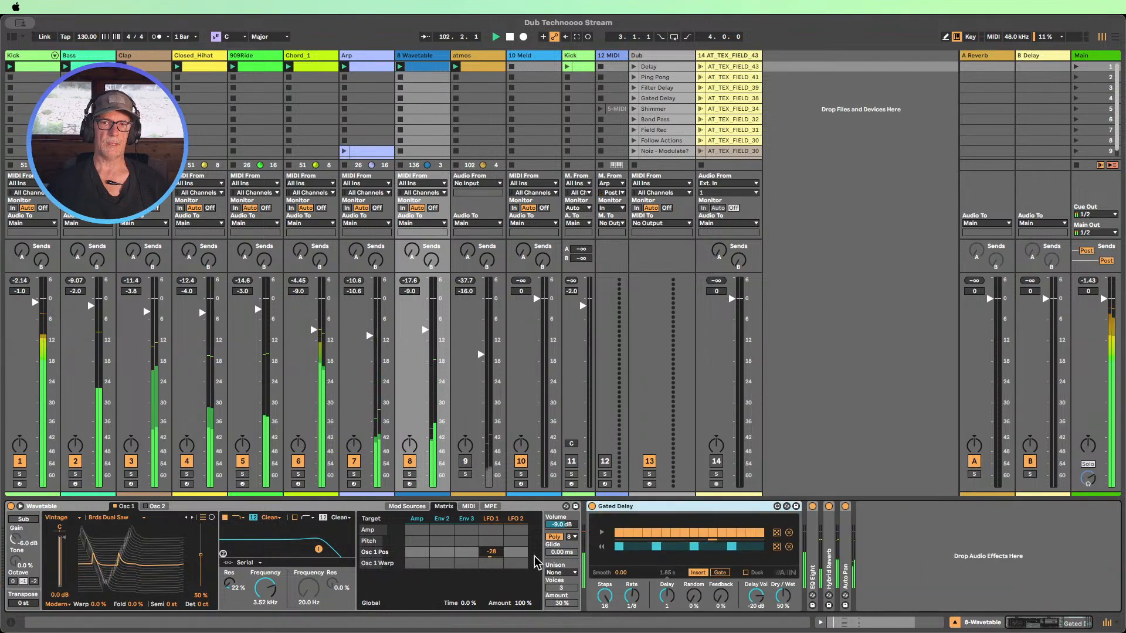
# - Mute the Arp and Chord_1 tracks, and switch the atmos track's solo on and off again
pyautogui.click(354, 461)
pyautogui.click(297, 461)
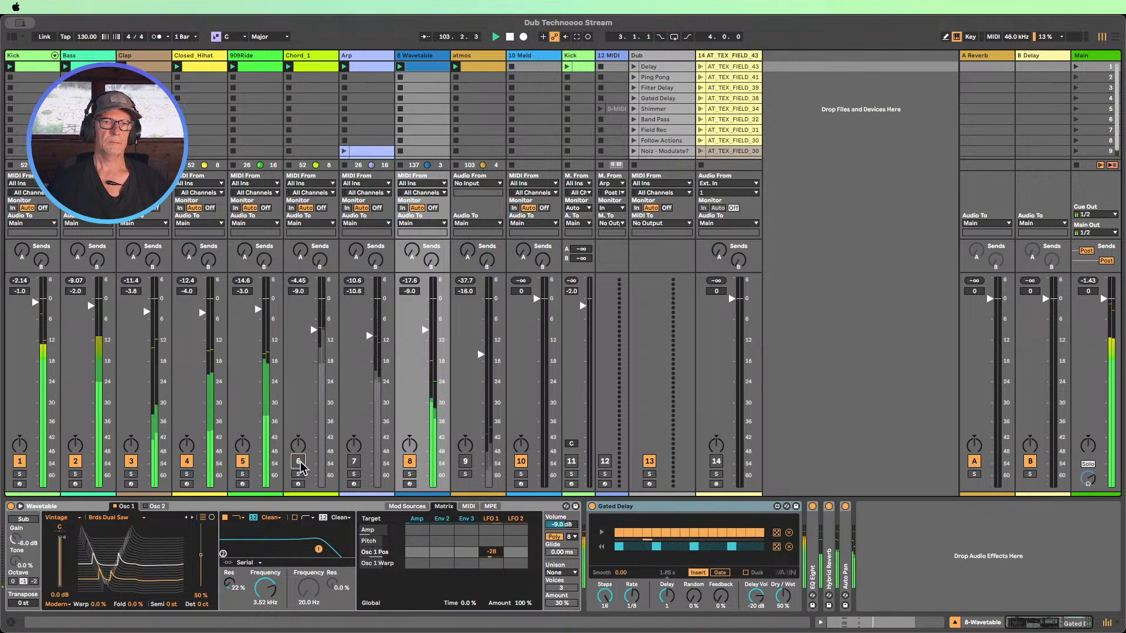
pyautogui.click(466, 474)
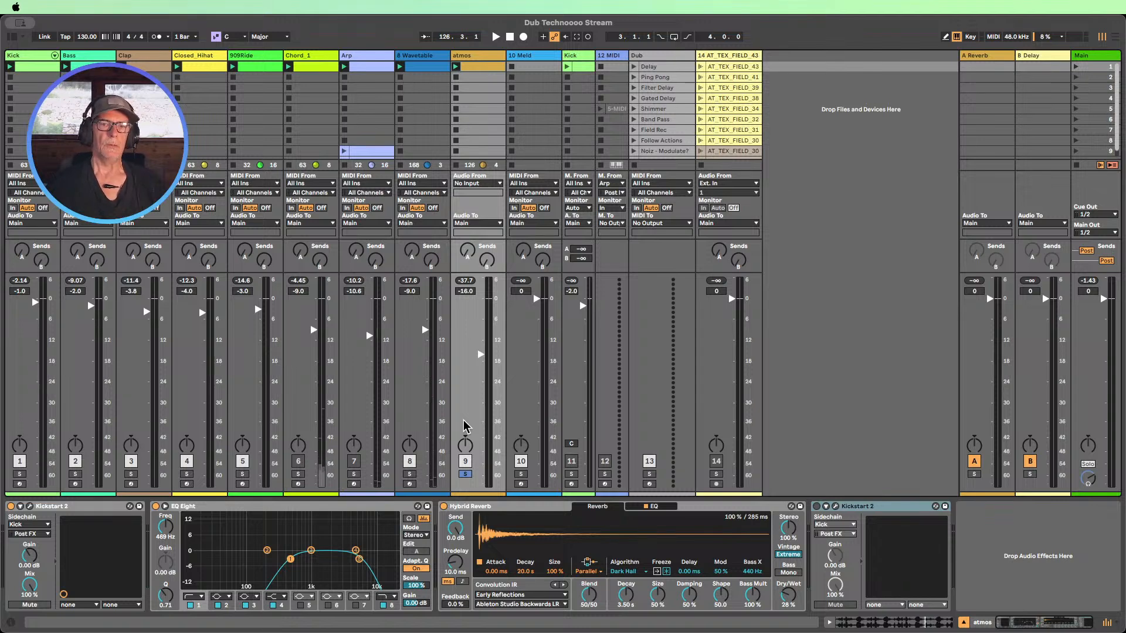
pyautogui.click(465, 475)
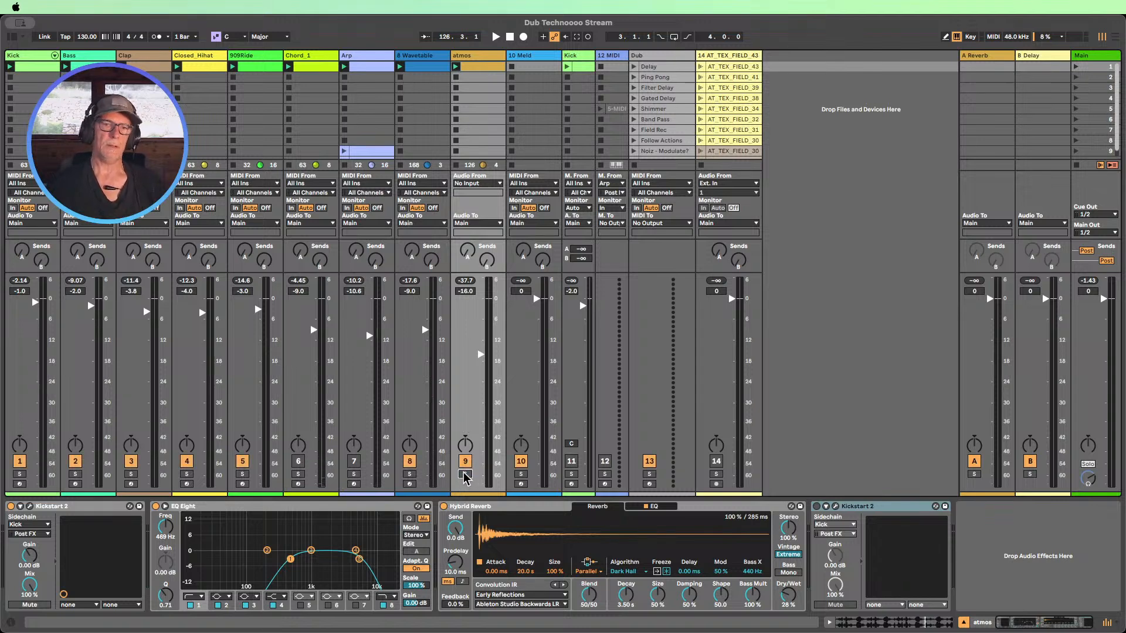
# - Unmute the Chord_1 and Arp tracks and start playback of the set
pyautogui.click(297, 461)
pyautogui.click(353, 462)
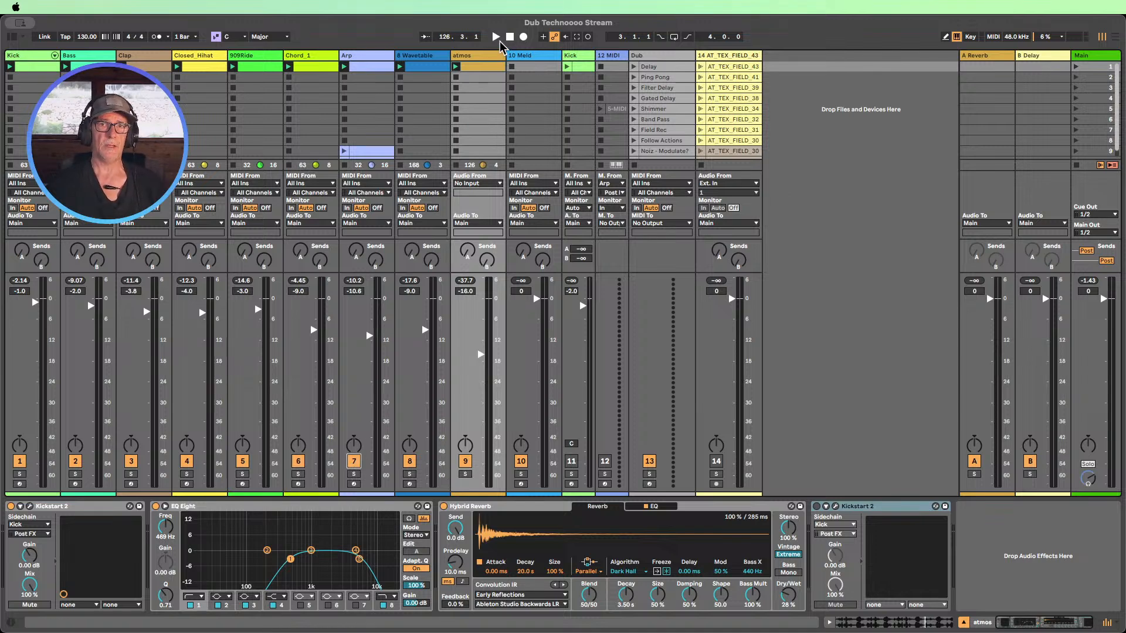
pyautogui.click(495, 36)
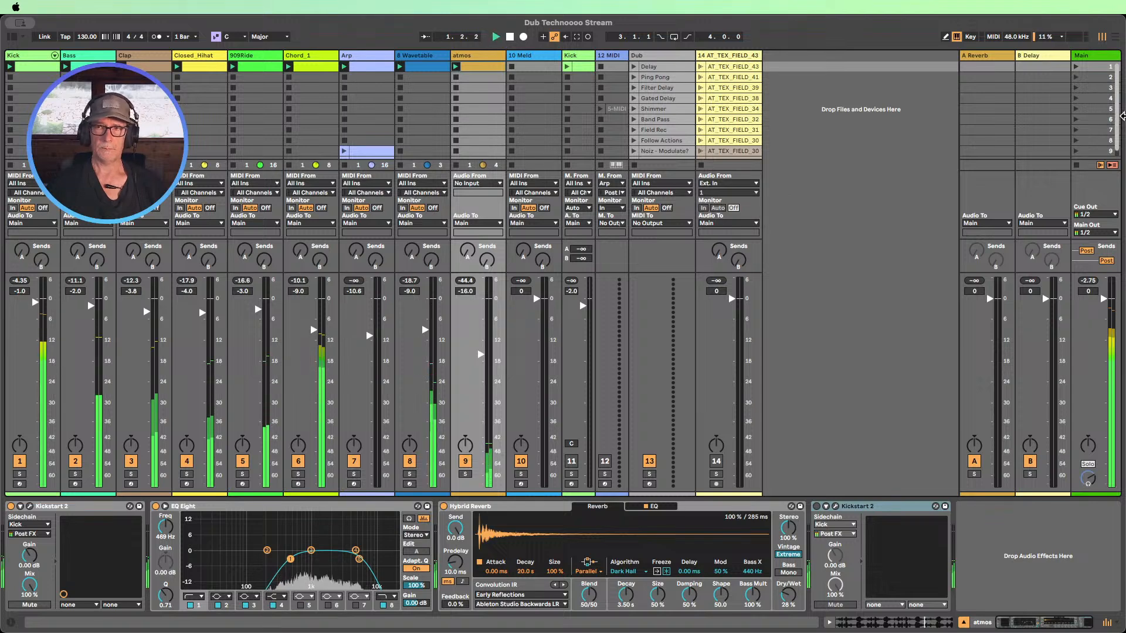
# - Display the Main track's devices and fold the Auto Filter and the Limiter
pyautogui.click(1083, 57)
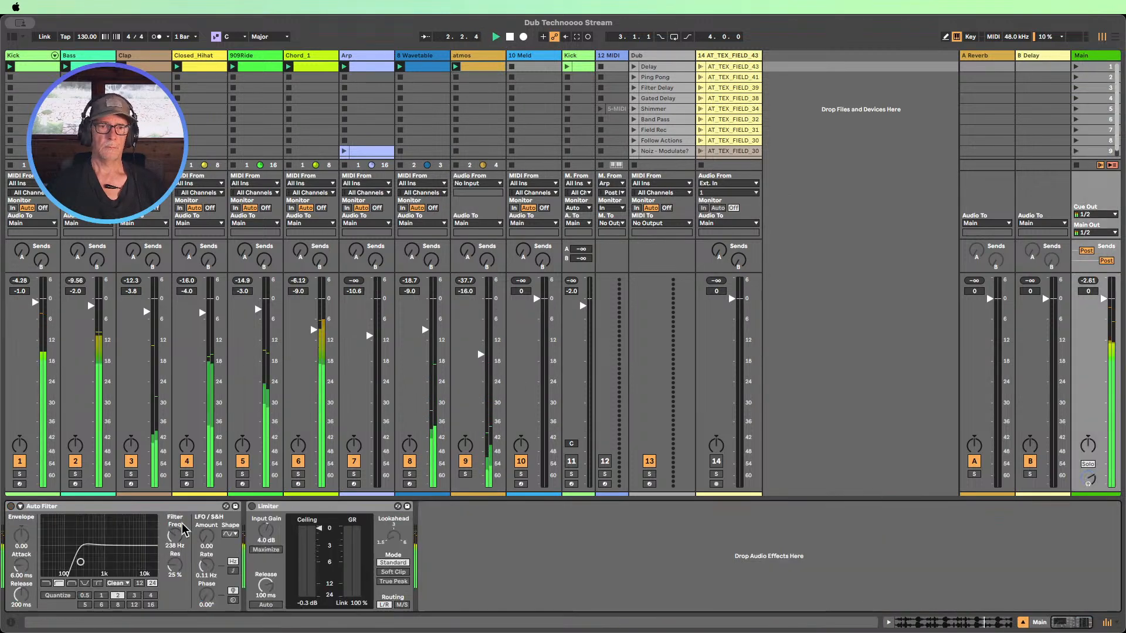
pyautogui.doubleClick(70, 507)
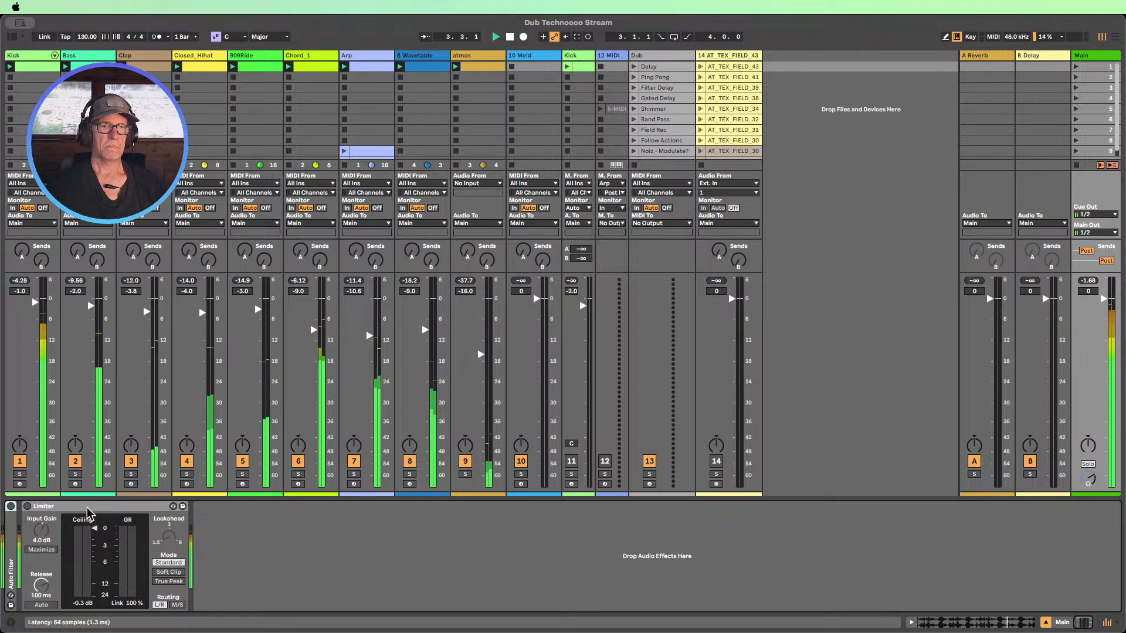
pyautogui.doubleClick(83, 507)
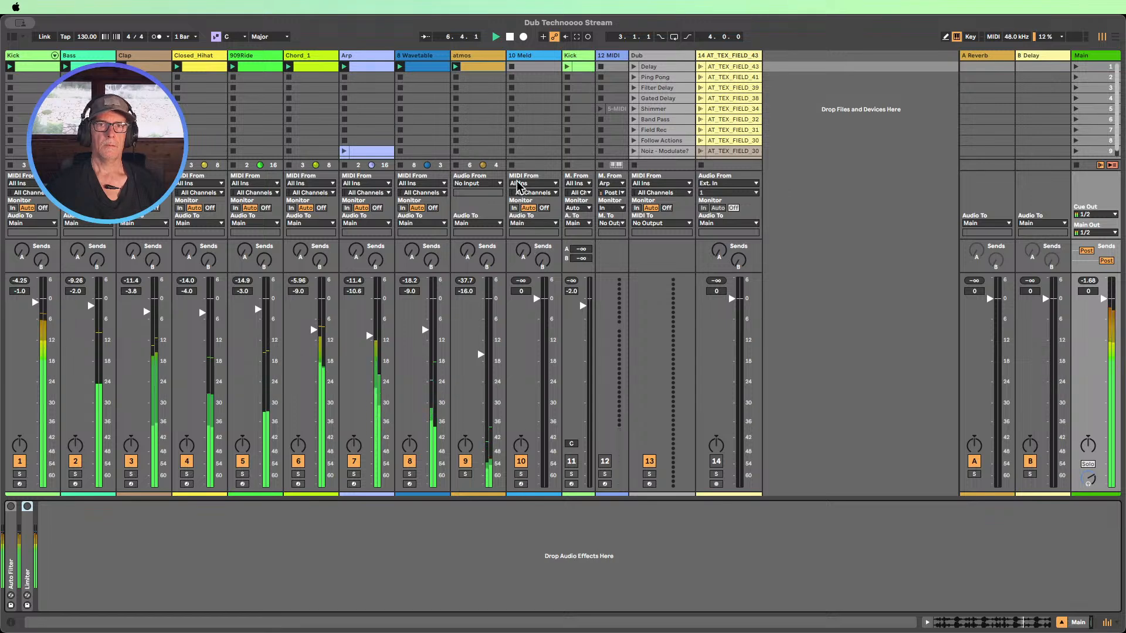
# - Delete the unused 10 Meld track
pyautogui.click(528, 57)
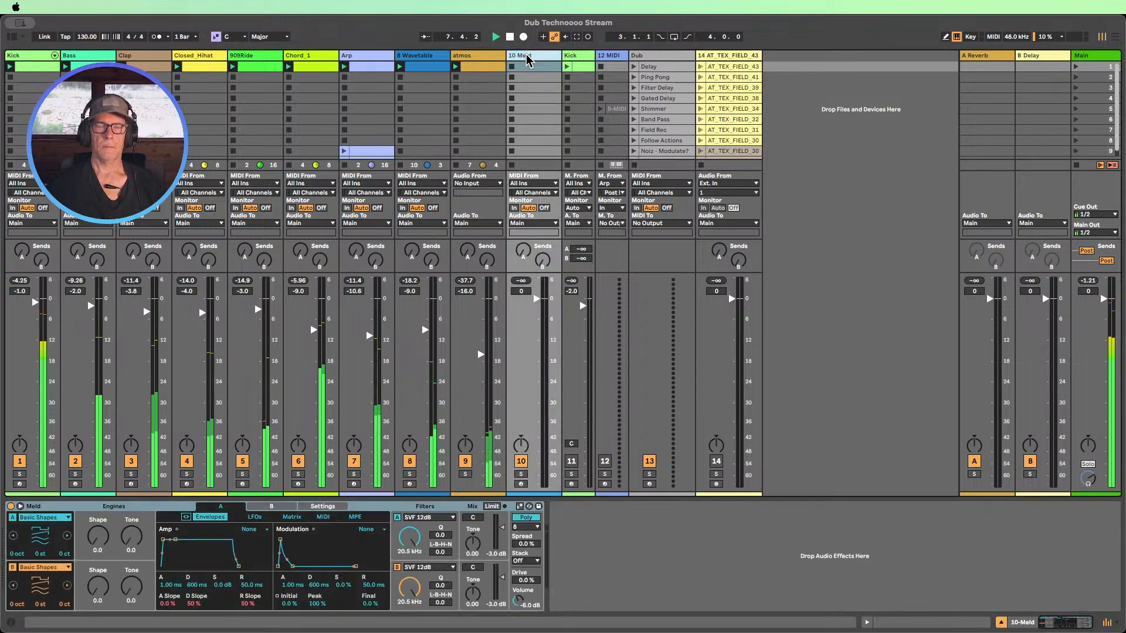
pyautogui.press('Delete')
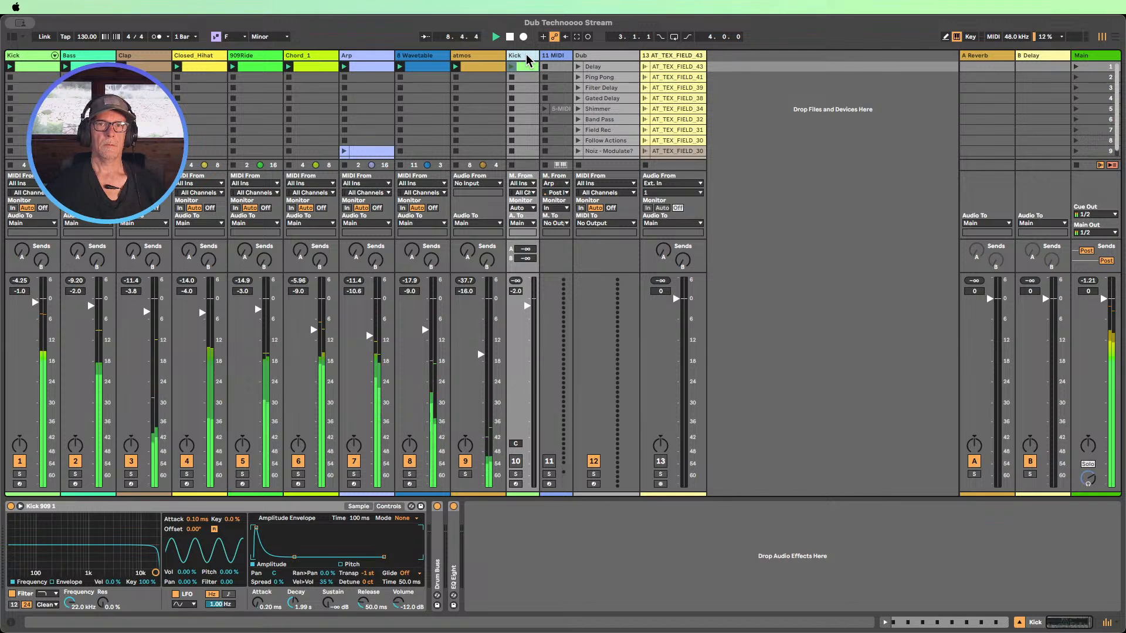
# - Widen the 11 MIDI track and sweep the Drift filter frequency on the Chord_1 track
pyautogui.moveTo(572, 55); pyautogui.dragTo(595, 56)
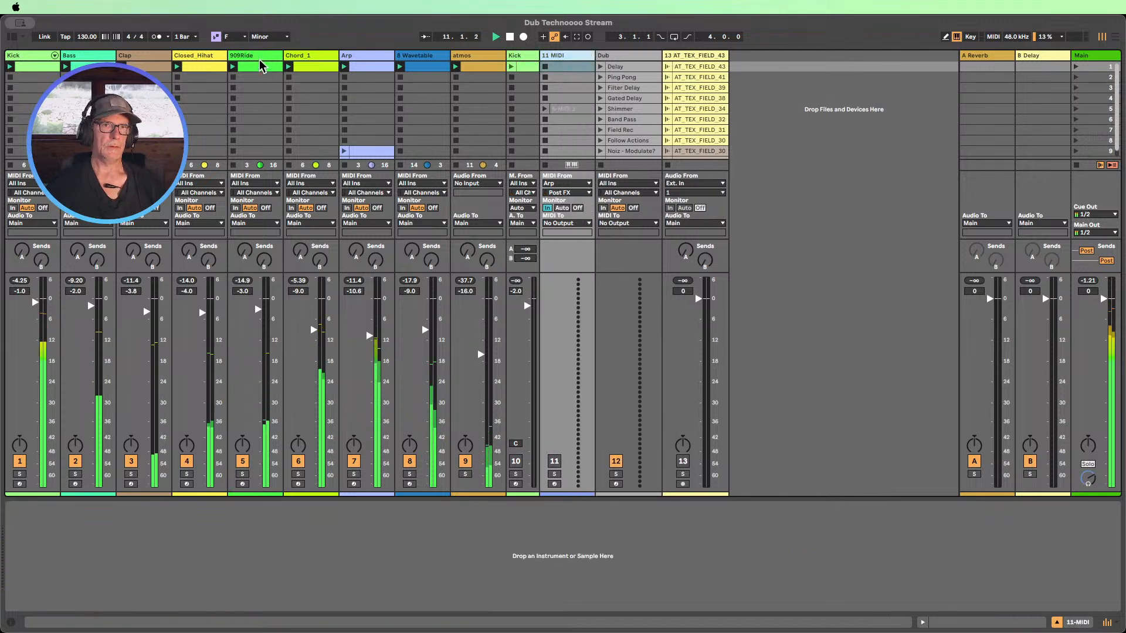
pyautogui.click(327, 56)
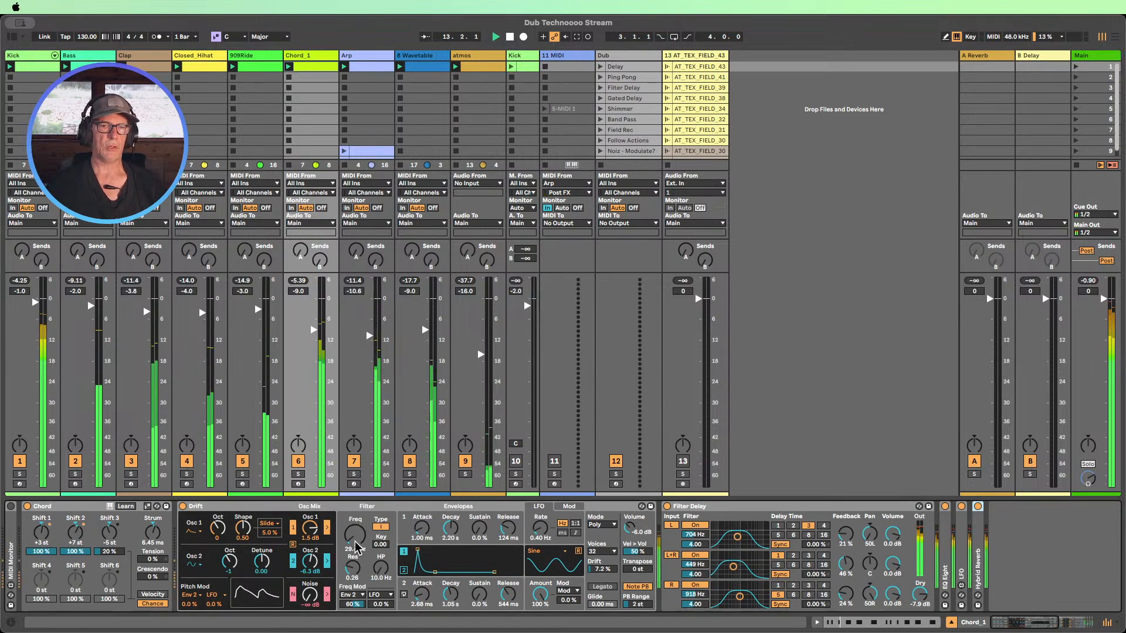
pyautogui.moveTo(355, 536)
pyautogui.mouseDown()
pyautogui.moveTo(356, 476)
pyautogui.moveTo(355, 529)
pyautogui.mouseUp()
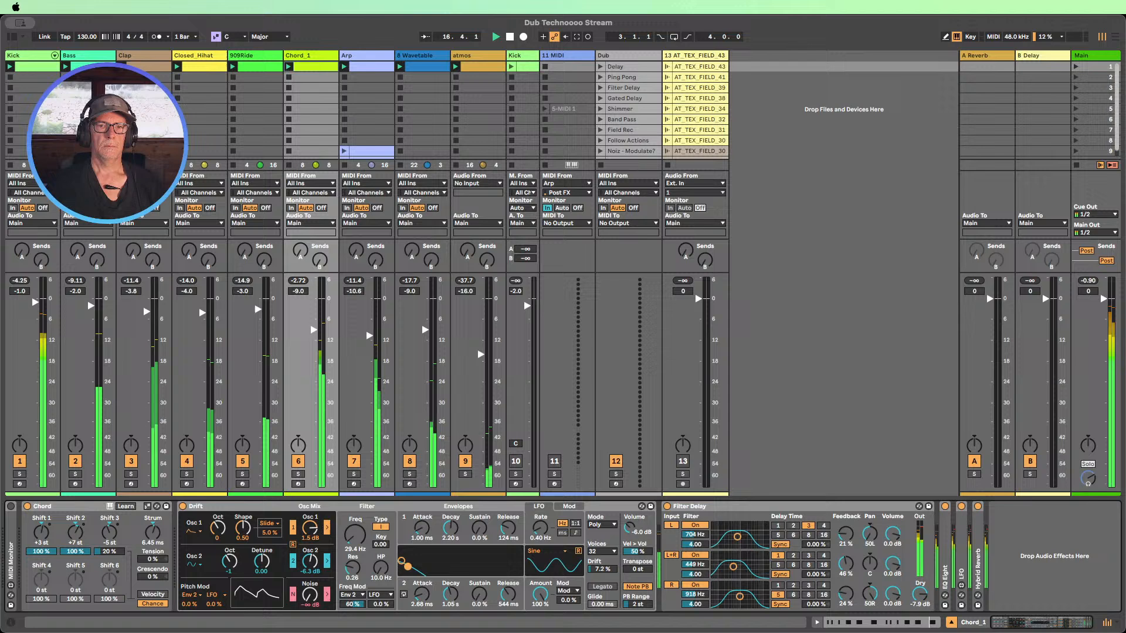
# - Set the Wavetable filter frequency on the Arp track to 2.15 kHz
pyautogui.click(366, 58)
pyautogui.moveTo(282, 587); pyautogui.dragTo(281, 575)
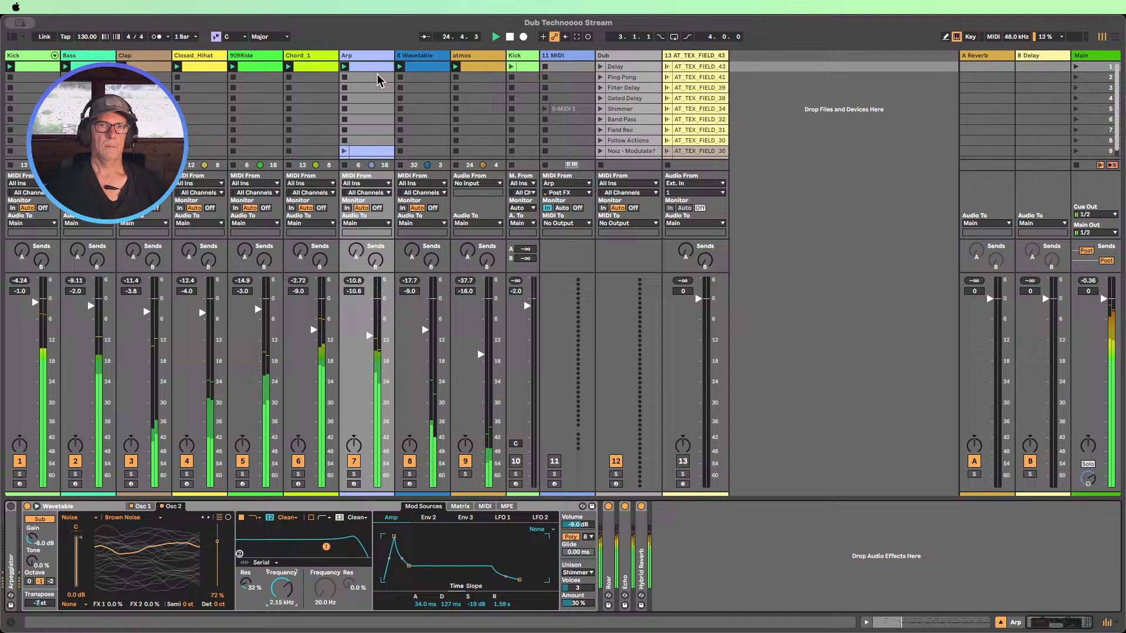
# - On the 8 Wavetable track, try a global modulation Amount of 198% and Time of 100%, and reset both
pyautogui.click(407, 55)
pyautogui.click(521, 603)
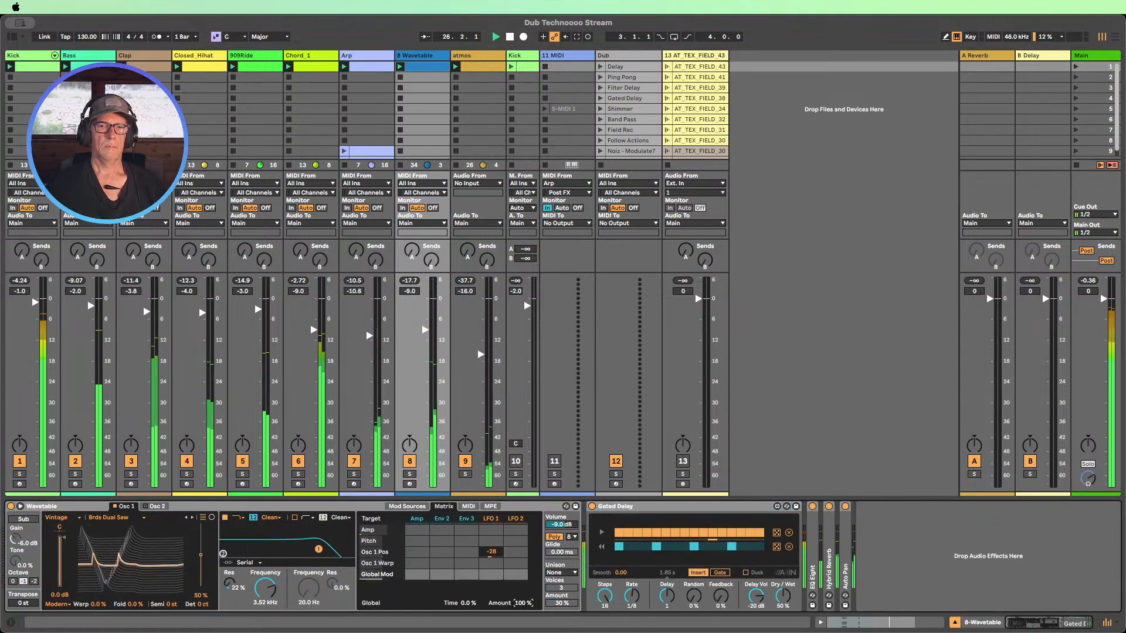
pyautogui.moveTo(521, 602); pyautogui.dragTo(521, 539)
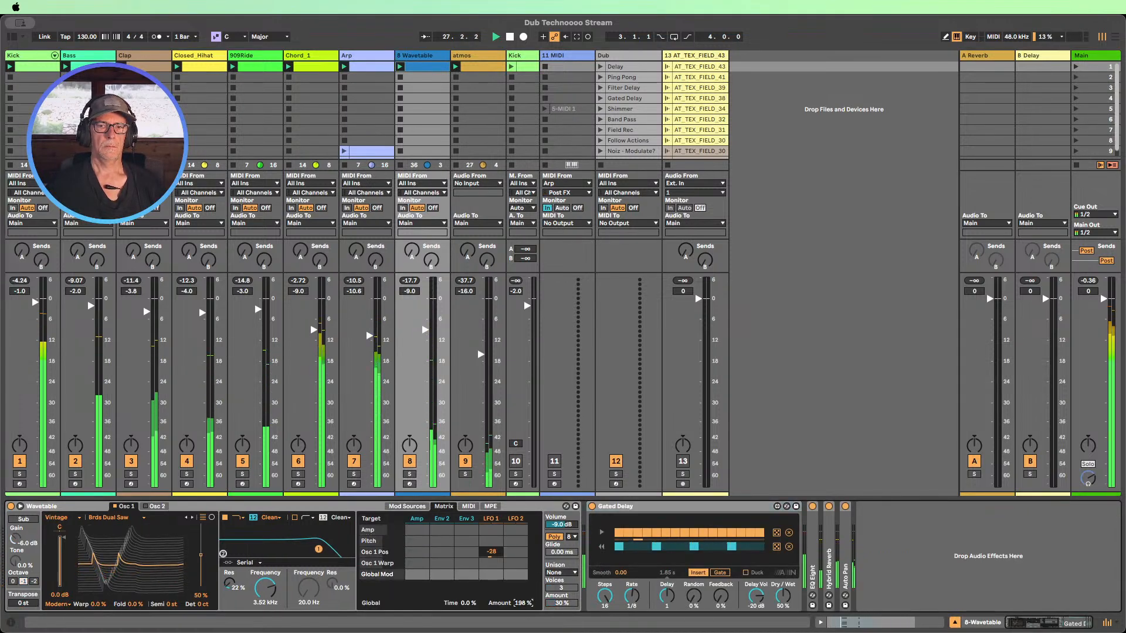
pyautogui.moveTo(482, 603); pyautogui.dragTo(482, 540)
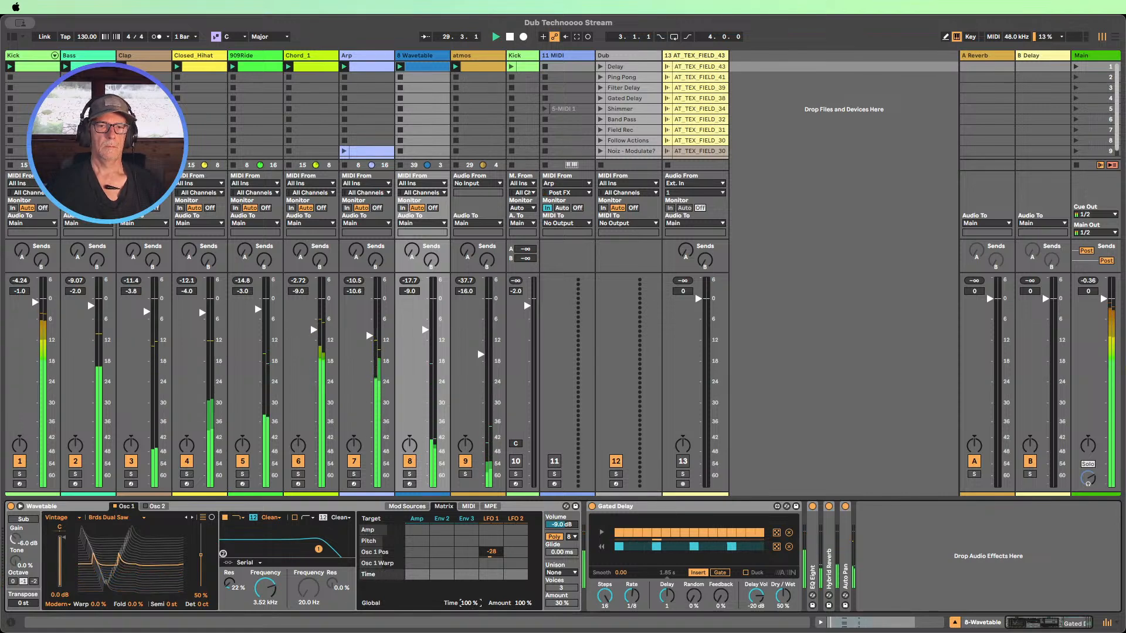
pyautogui.doubleClick(471, 602)
# - Set the Wavetable amp envelope's release to 397 ms on the 8 Wavetable track and stop playback
pyautogui.click(417, 518)
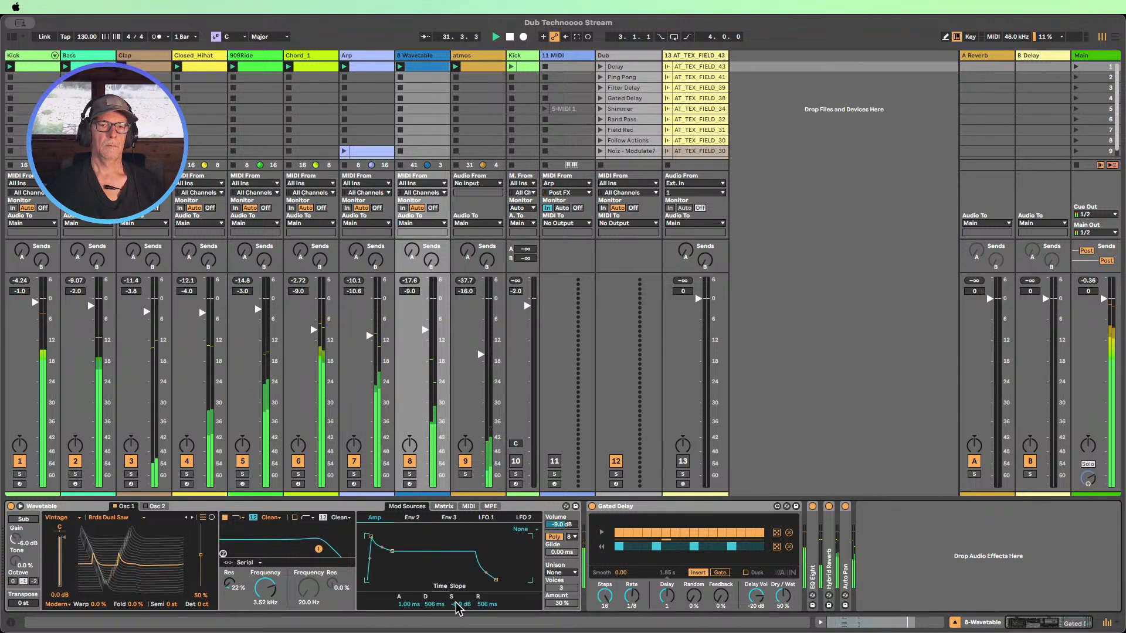
pyautogui.moveTo(492, 610)
pyautogui.mouseDown()
pyautogui.moveTo(492, 557)
pyautogui.moveTo(492, 608)
pyautogui.mouseUp()
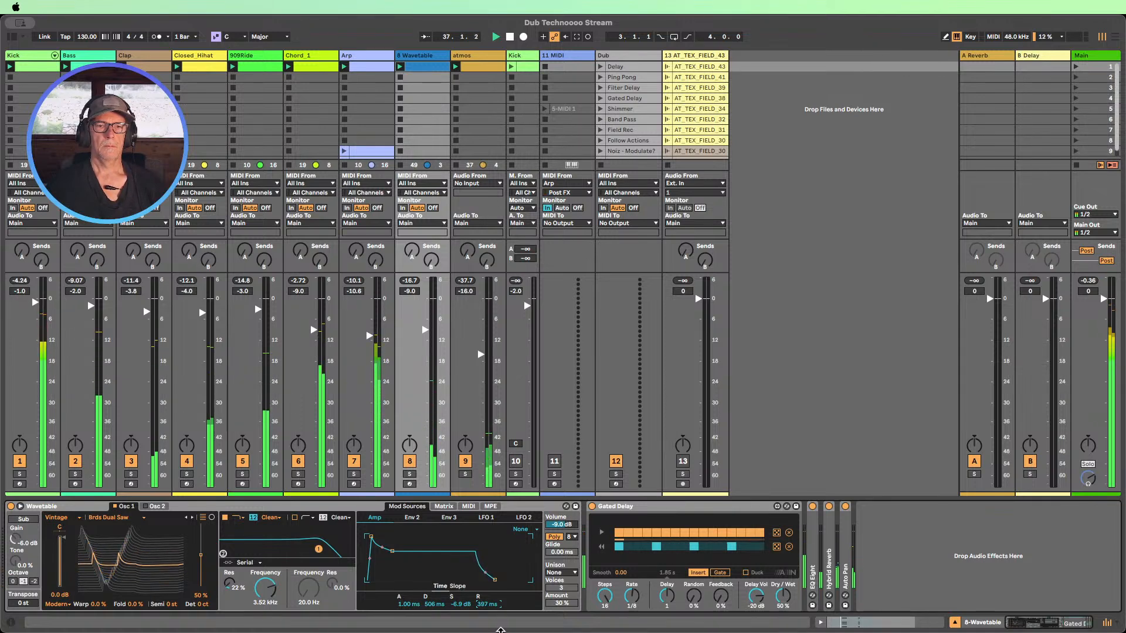
pyautogui.click(509, 36)
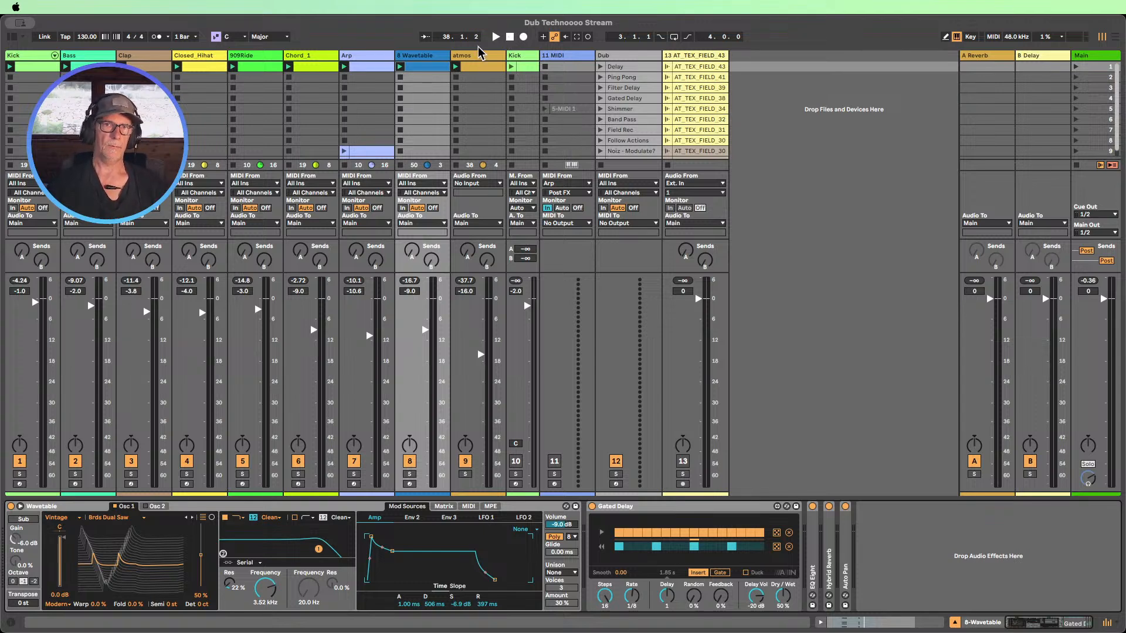
# - Try to rename the 8 Wavetable track as Chord2
pyautogui.doubleClick(413, 55)
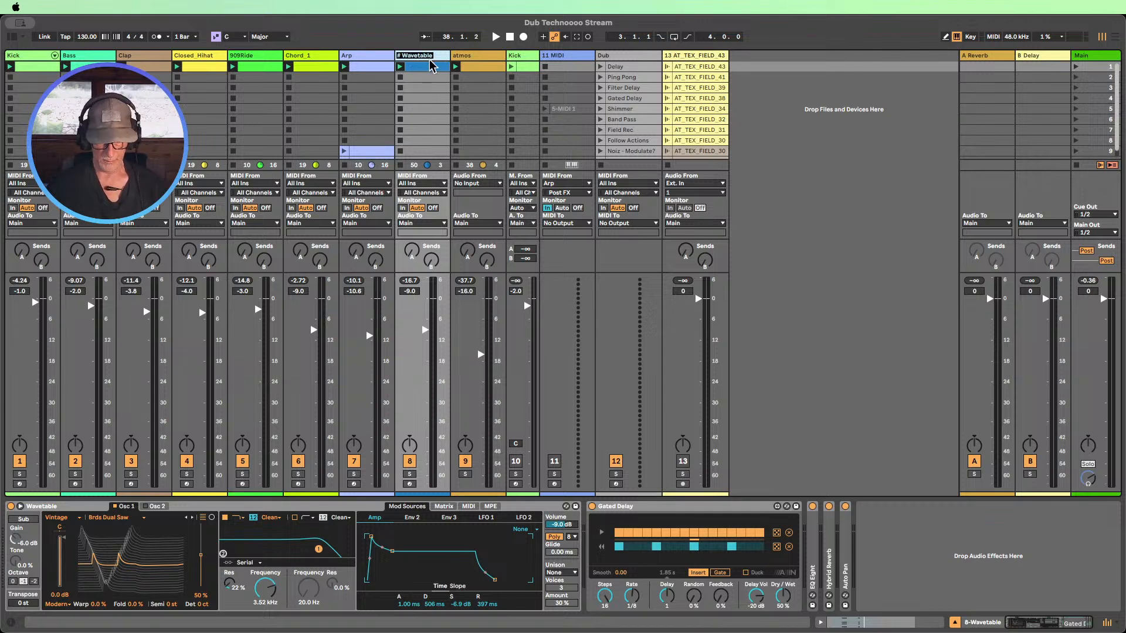
pyautogui.write('V')
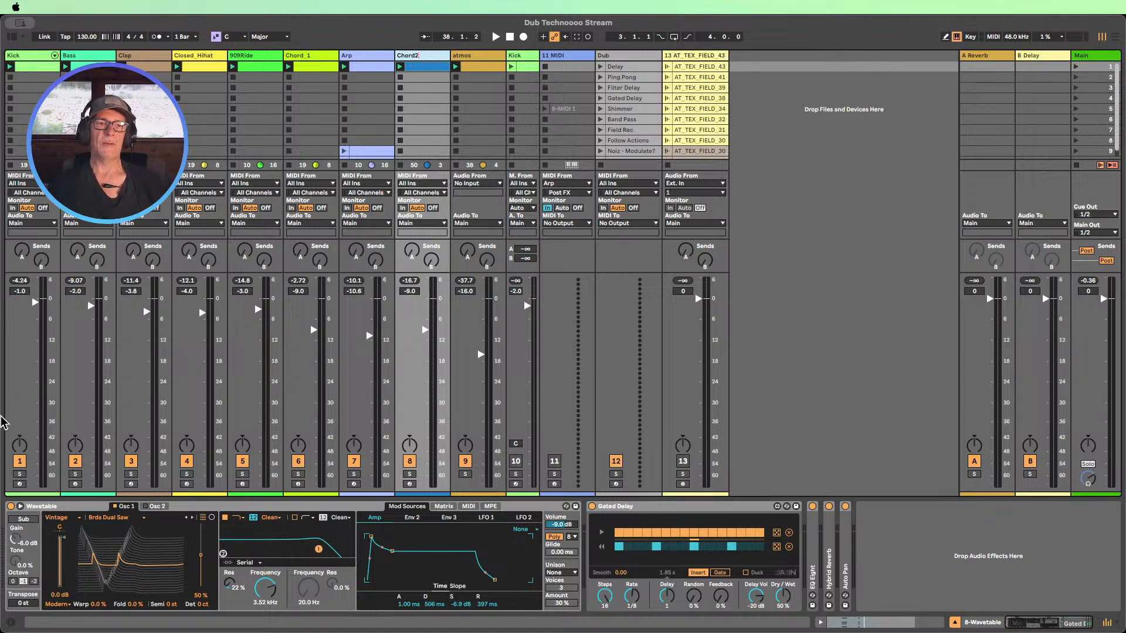
pyautogui.click(20, 581)
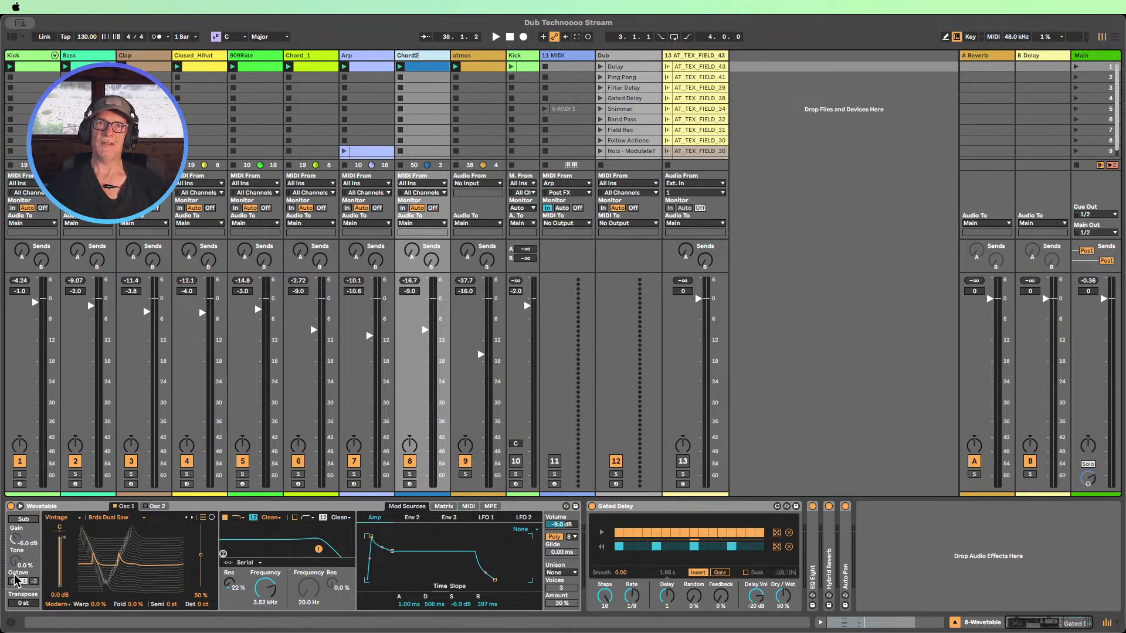
pyautogui.press('super+Tab')
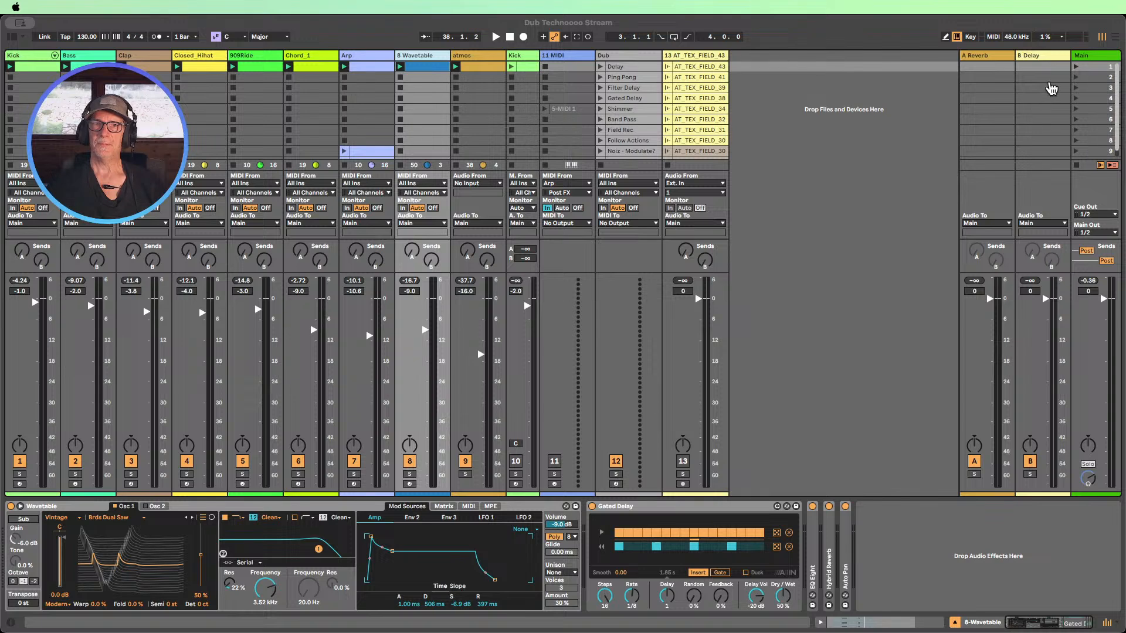